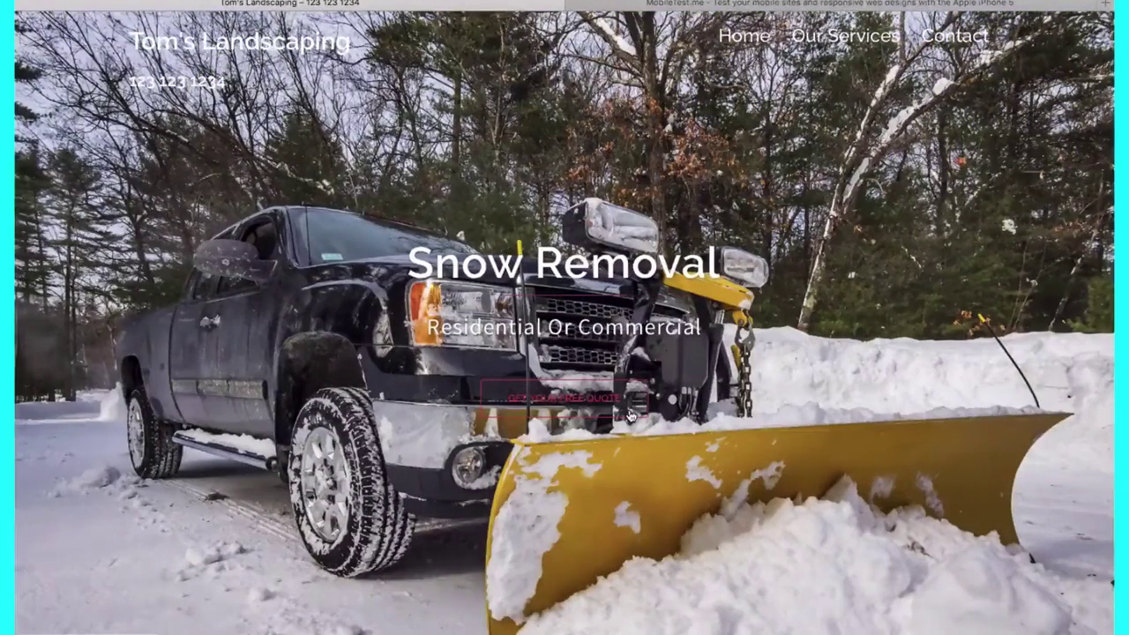
Go to the Our Services page with its Snow Removal, Lawn Care and Landscaping panels
scroll(631, 415, "down", 5)
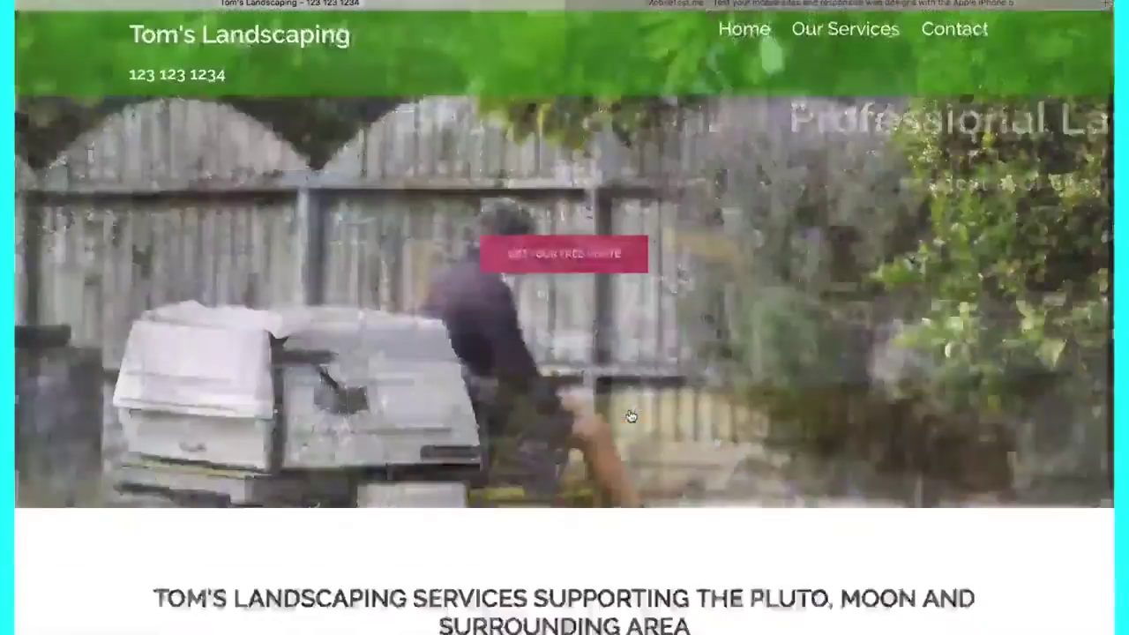
scroll(631, 415, "down", 3)
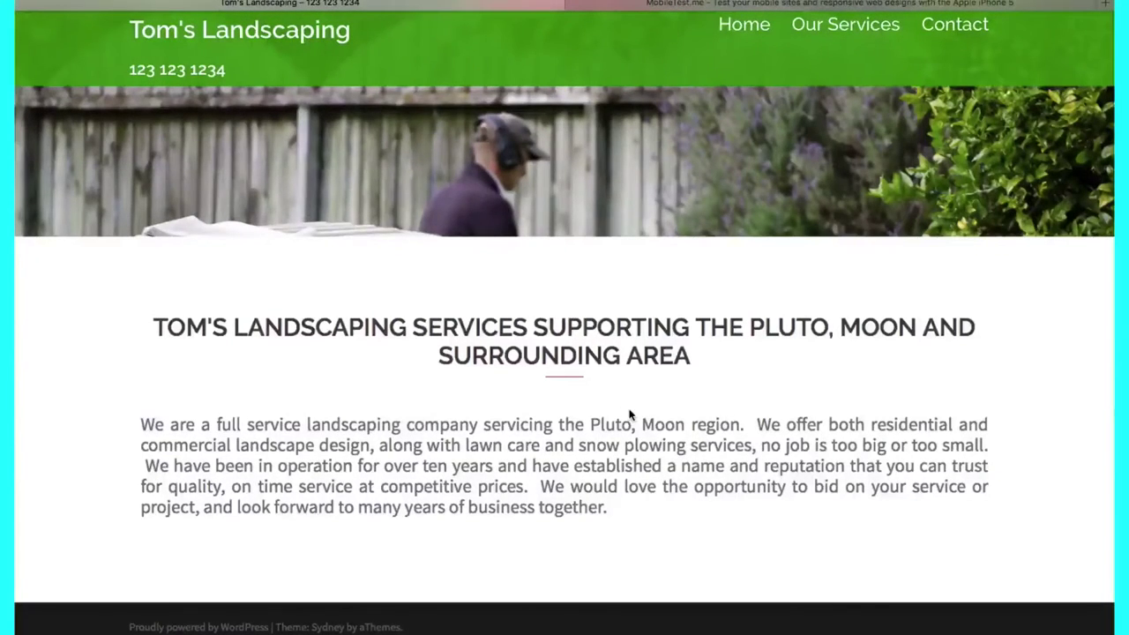
scroll(680, 420, "up", 2)
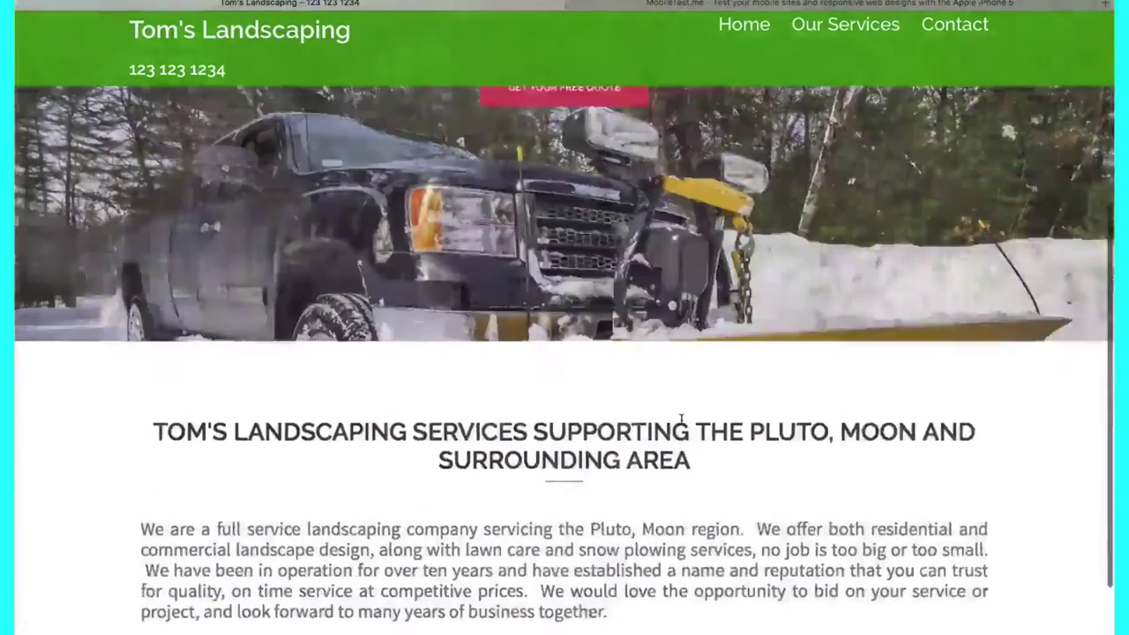
scroll(681, 419, "up", 2)
mouse_move(847, 33)
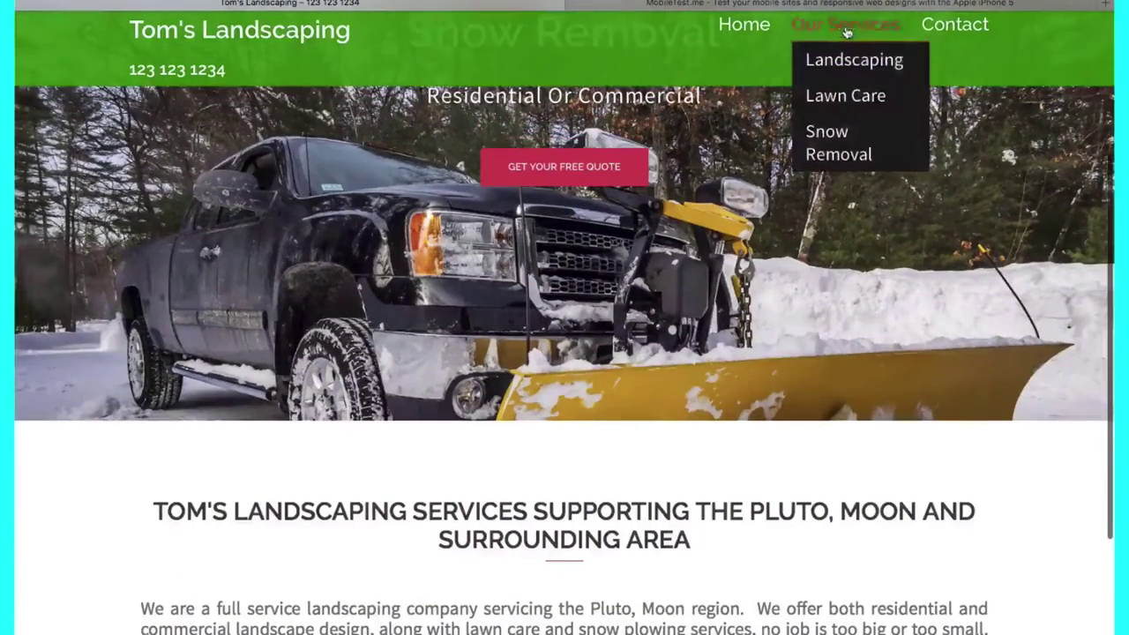
left_click(847, 33)
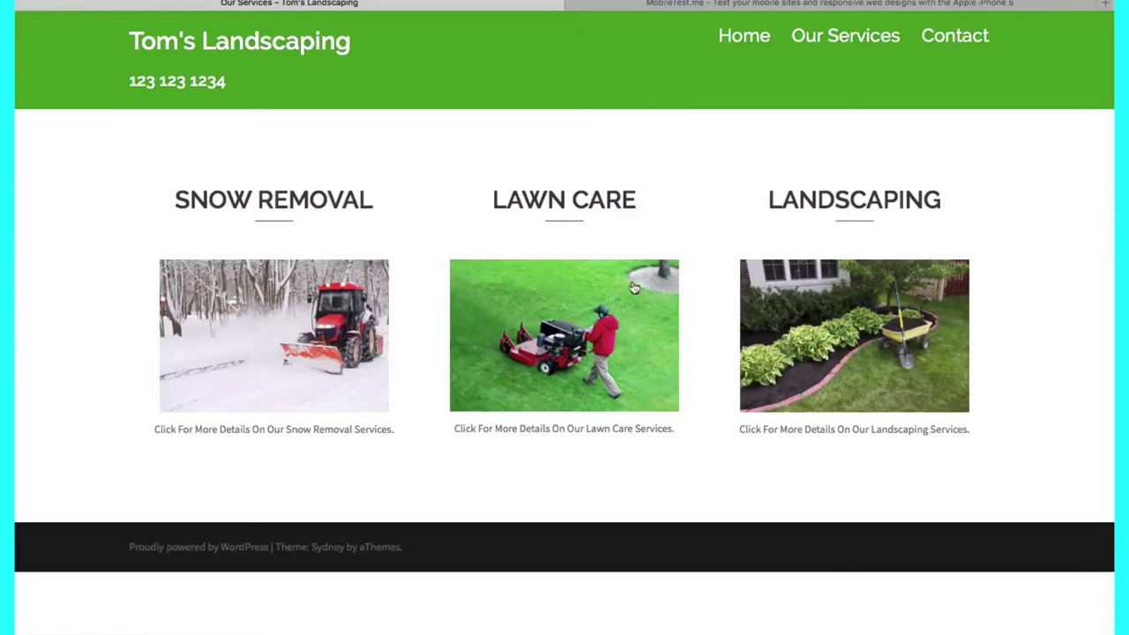
Open the Lawn Care page and read down to its keyword text and Free Quote Request section
left_click(585, 330)
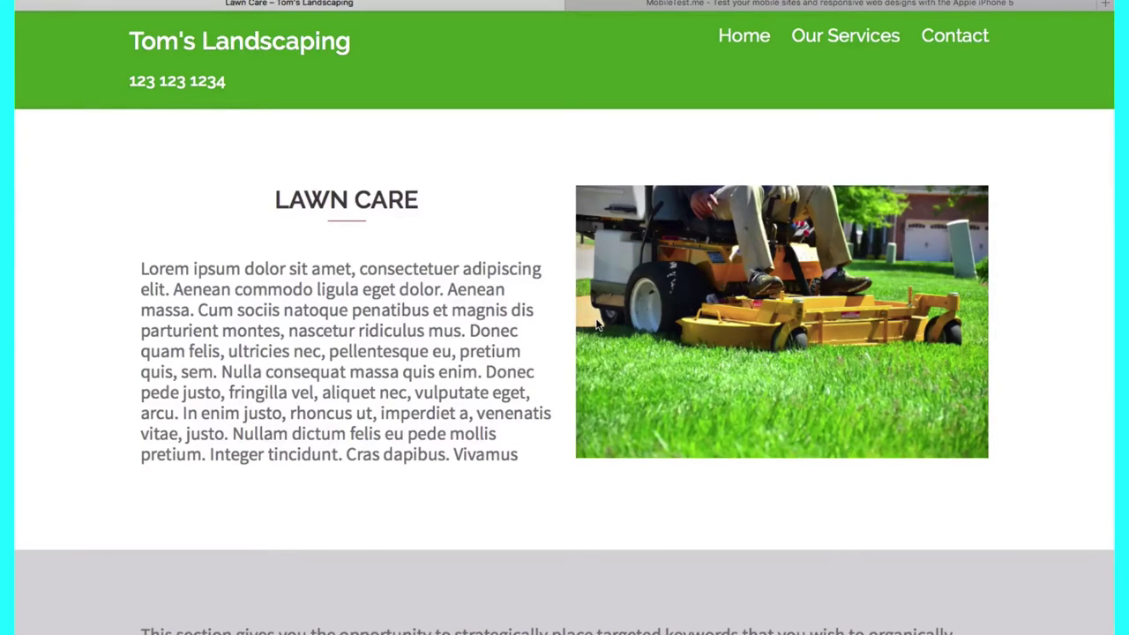
scroll(596, 324, "down", 3)
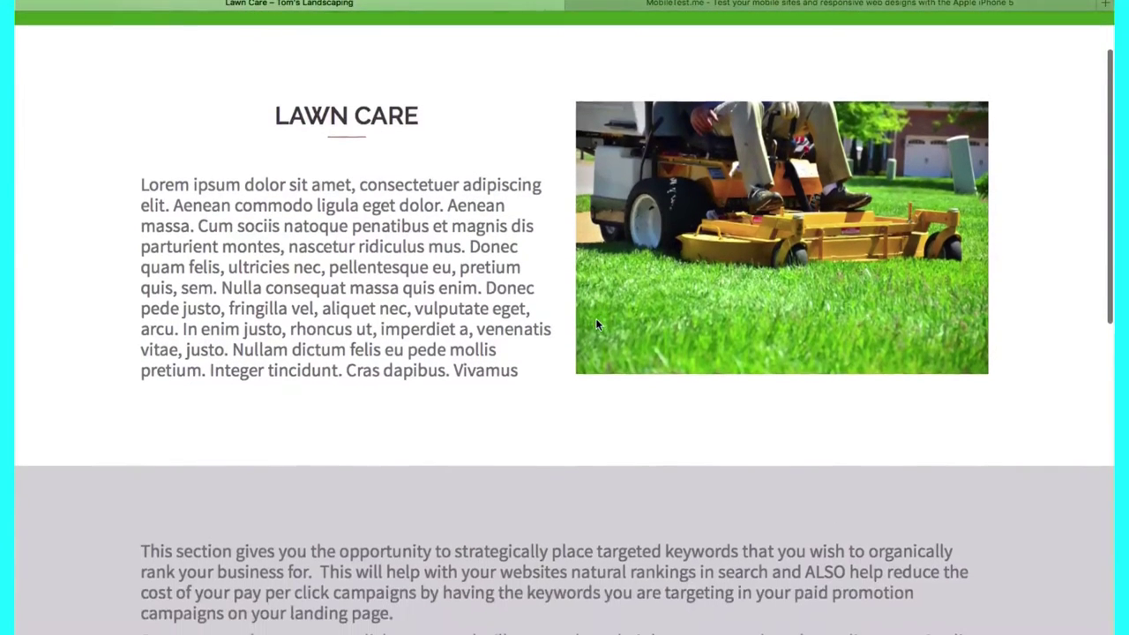
scroll(595, 324, "down", 1)
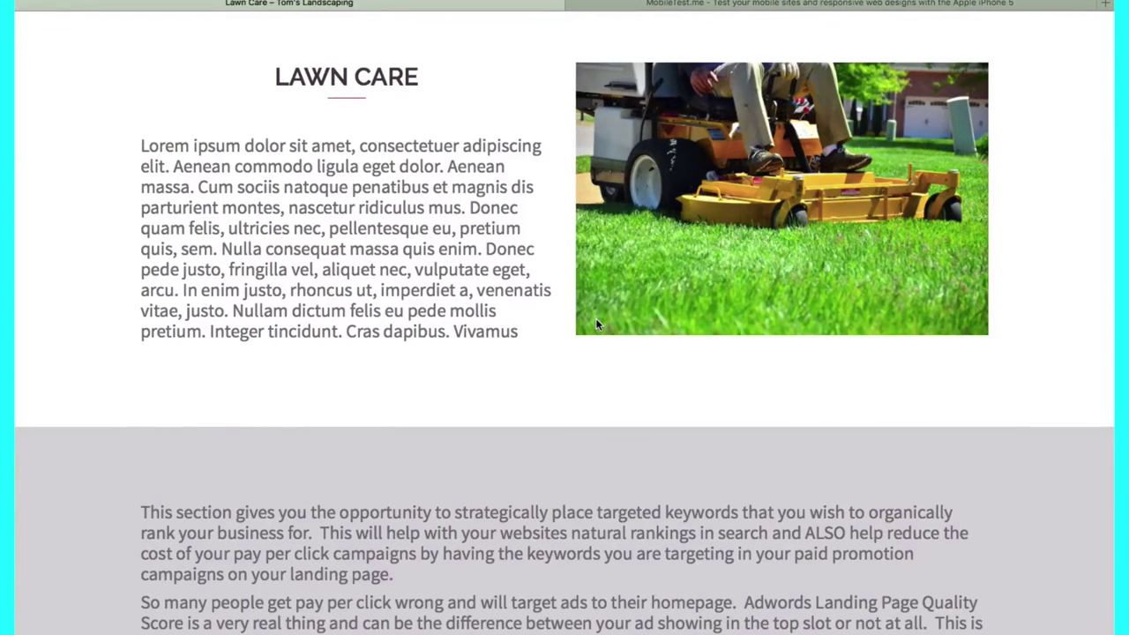
scroll(595, 323, "down", 2)
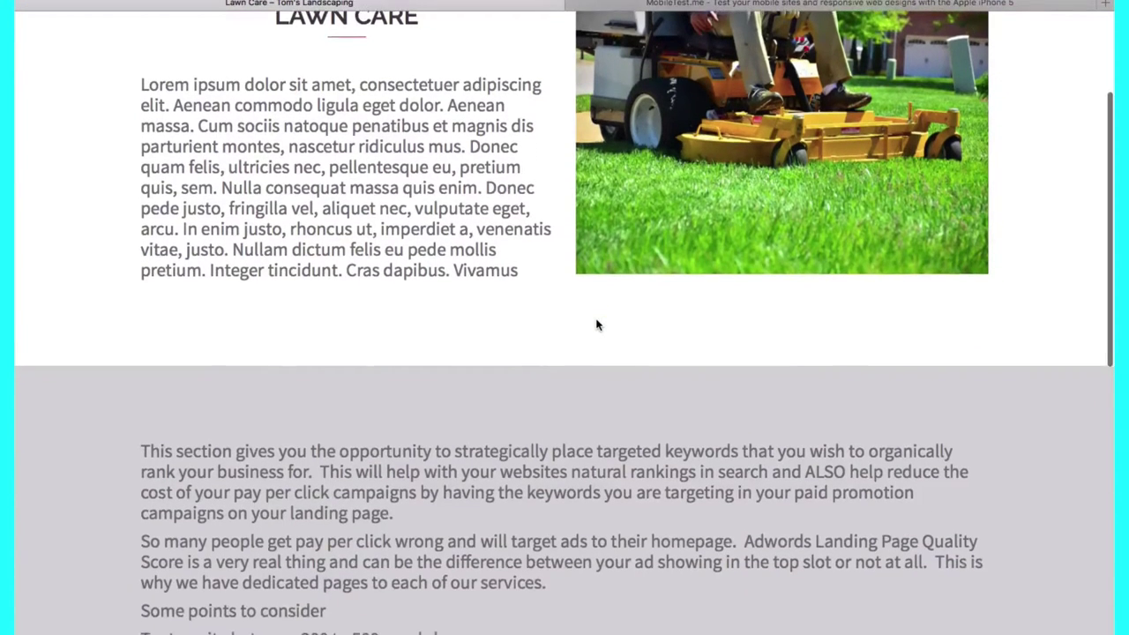
scroll(596, 325, "down", 1)
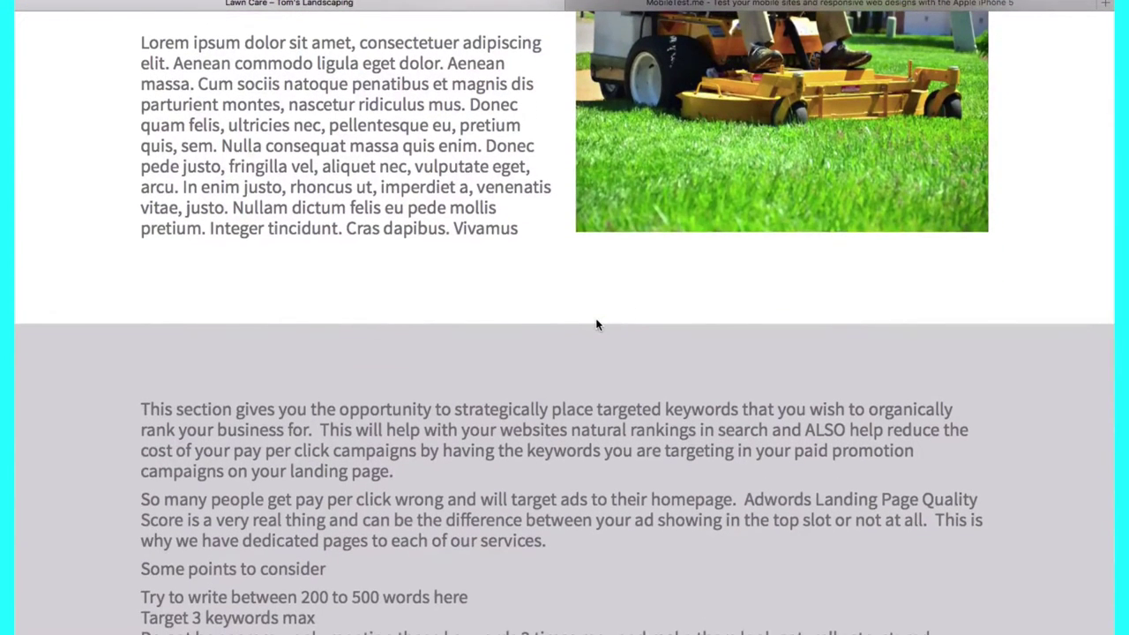
scroll(597, 325, "up", 5)
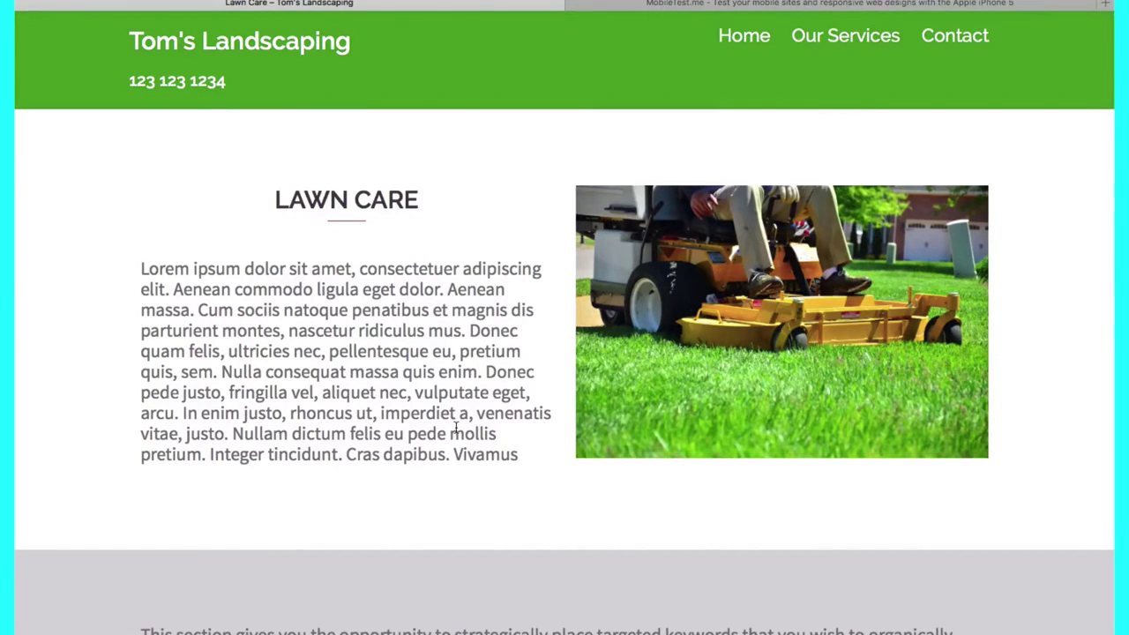
scroll(456, 427, "down", 2)
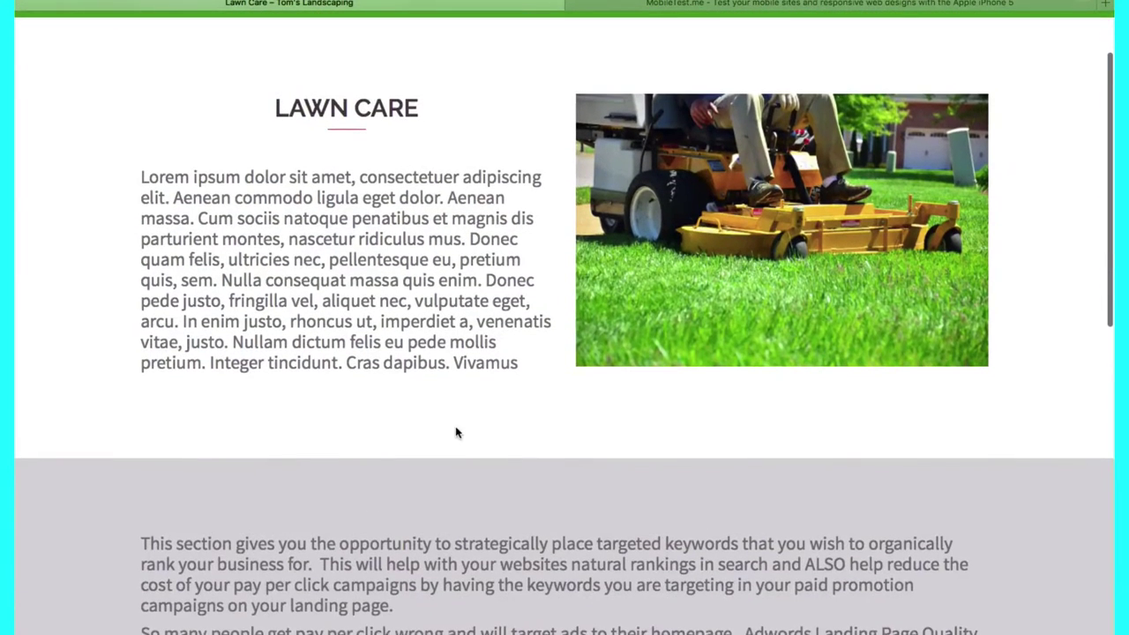
scroll(456, 432, "down", 1)
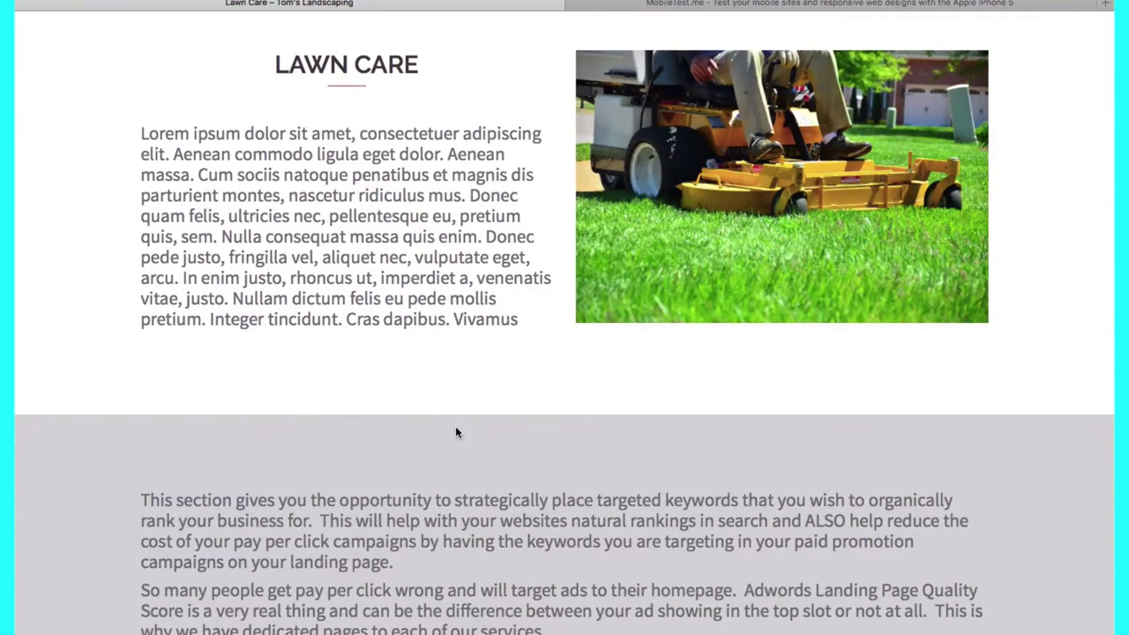
scroll(456, 430, "up", 3)
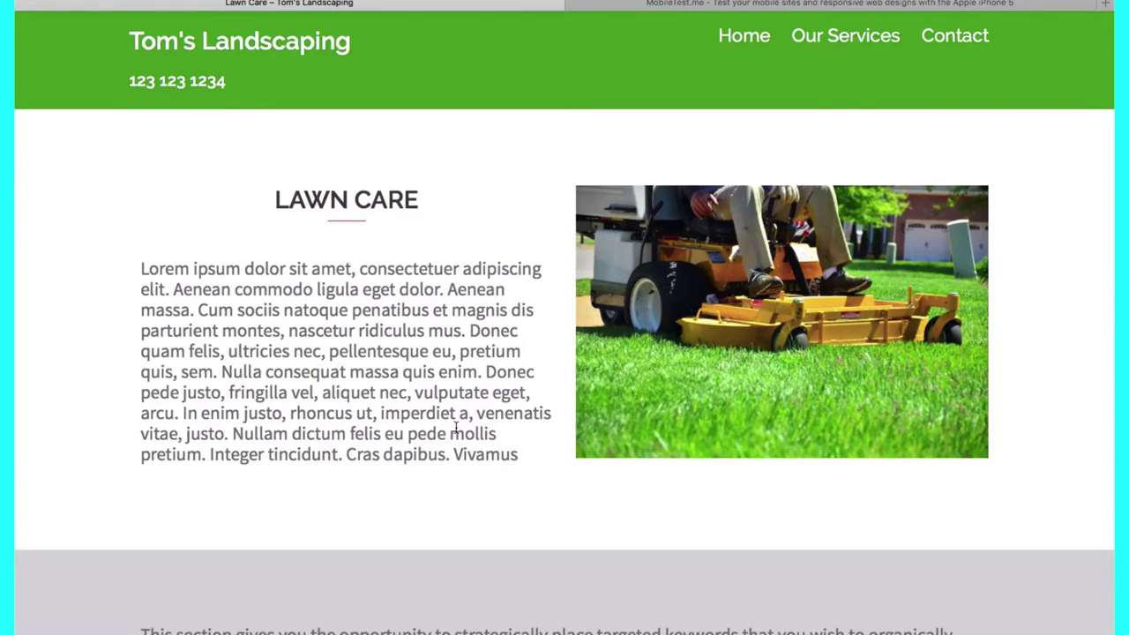
scroll(456, 429, "down", 5)
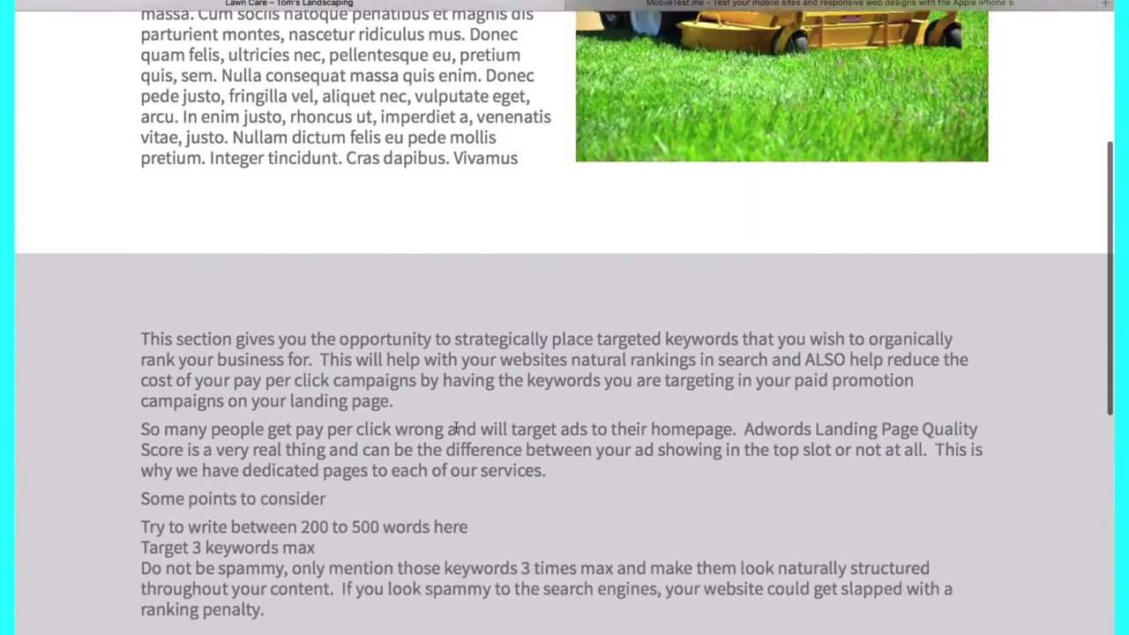
scroll(456, 430, "down", 9)
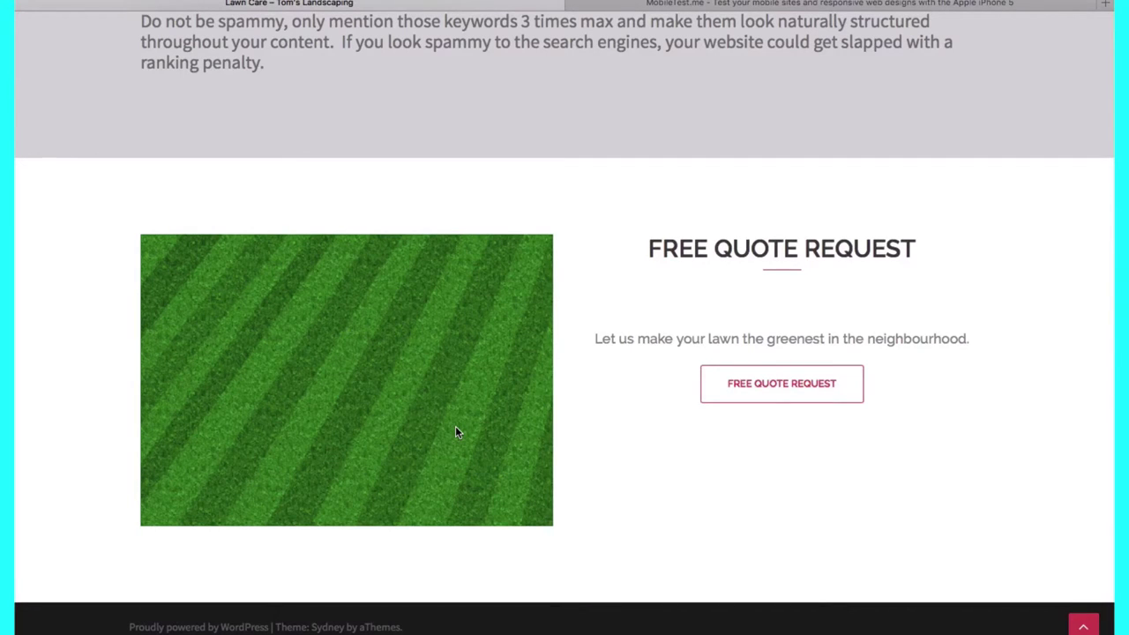
scroll(456, 432, "down", 2)
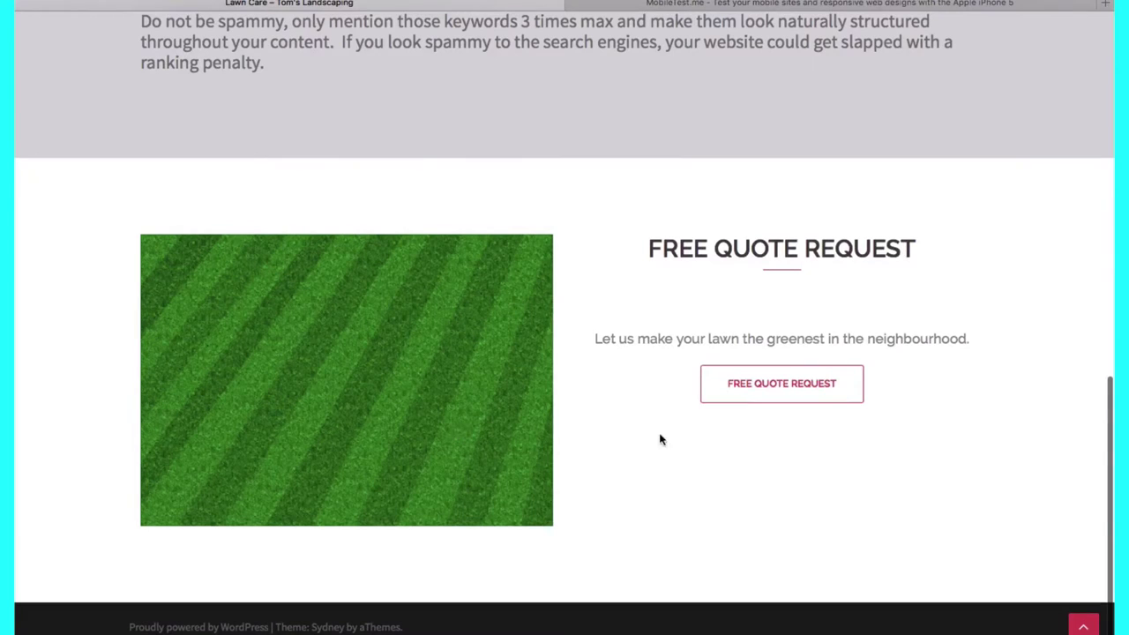
Bring up the Free Quote Request form
left_click(792, 389)
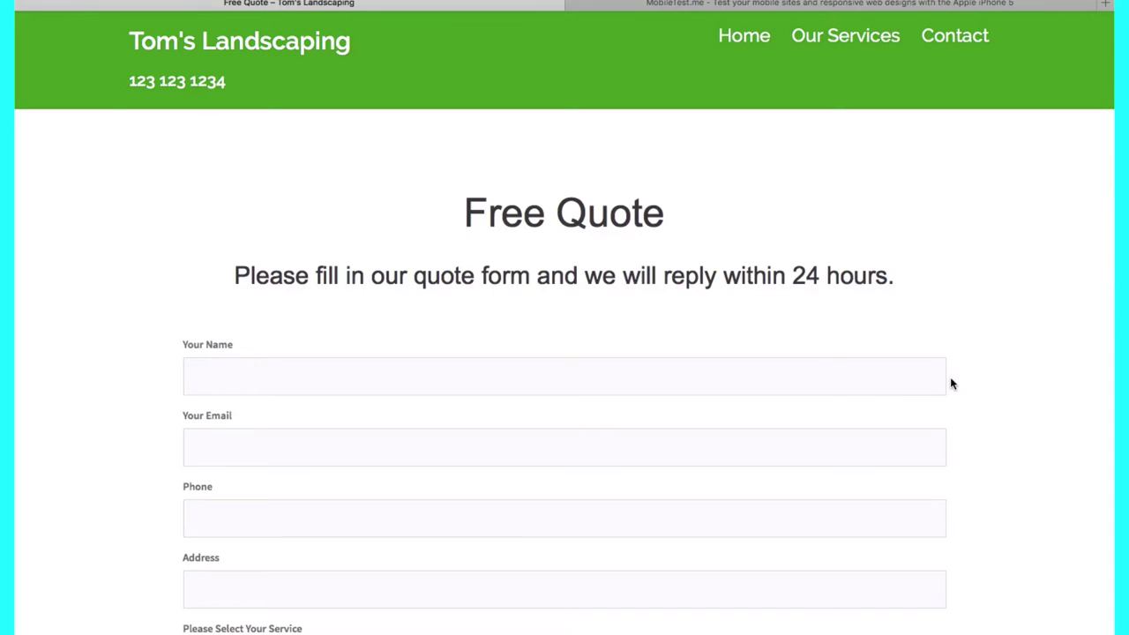
scroll(952, 383, "down", 1)
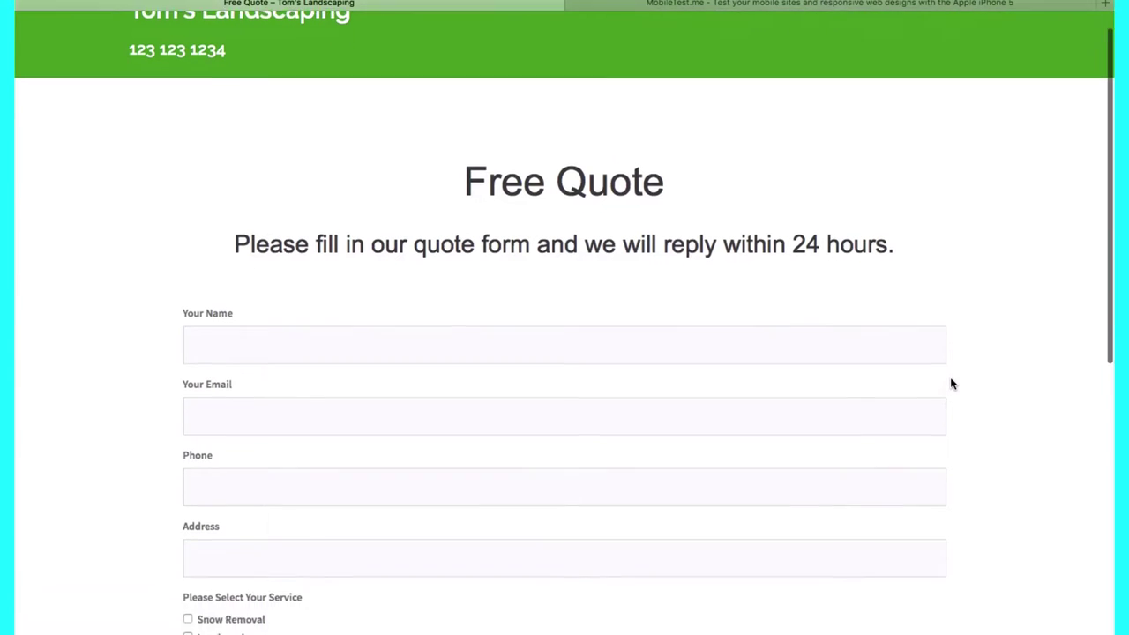
scroll(952, 384, "up", 1)
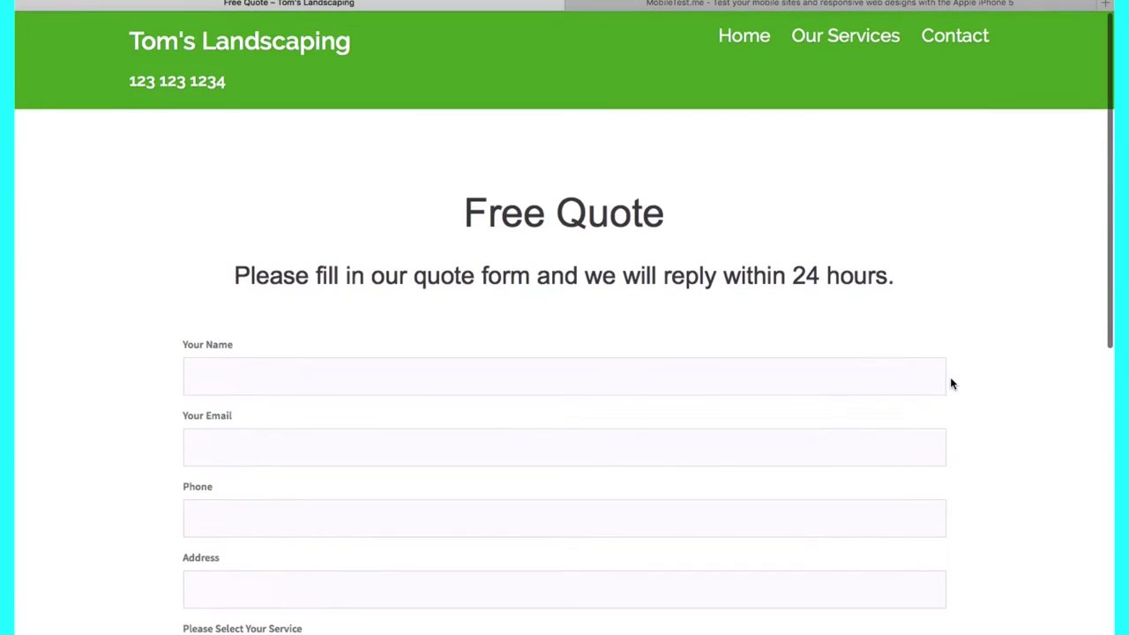
Review the Contact Us form, then view the site in the MobileTest.me iPhone preview
left_click(962, 37)
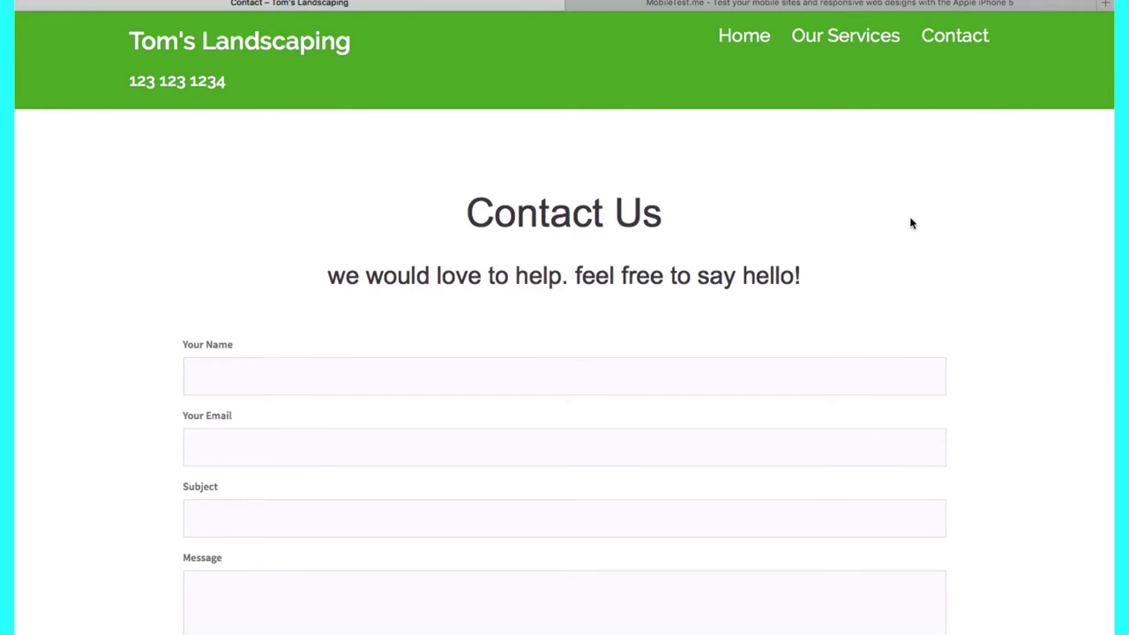
scroll(958, 290, "down", 5)
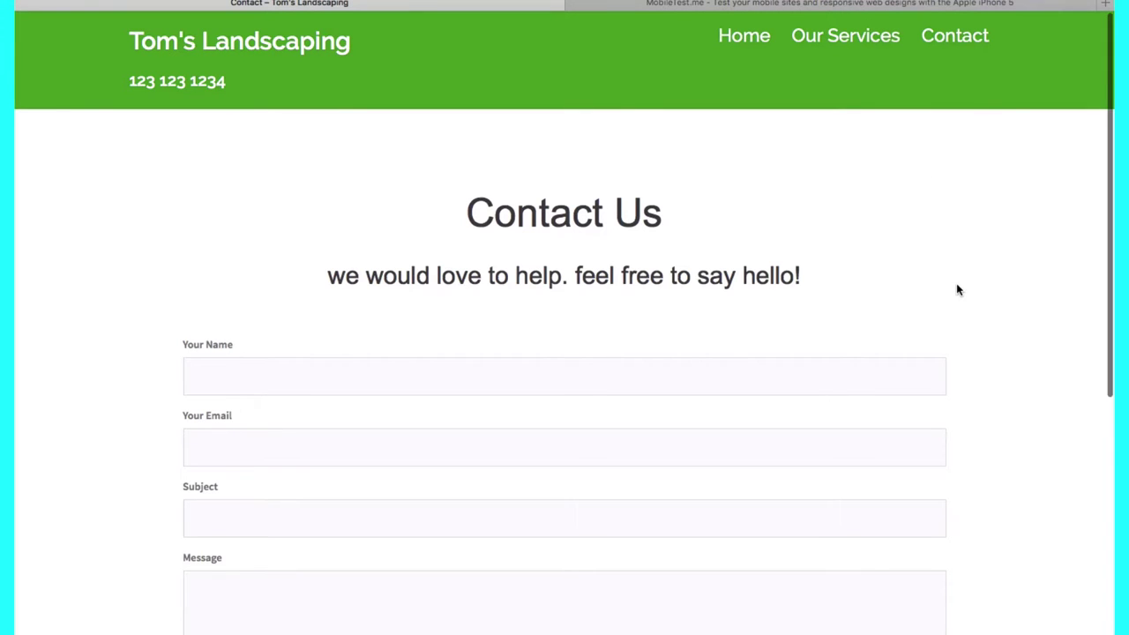
scroll(959, 290, "down", 4)
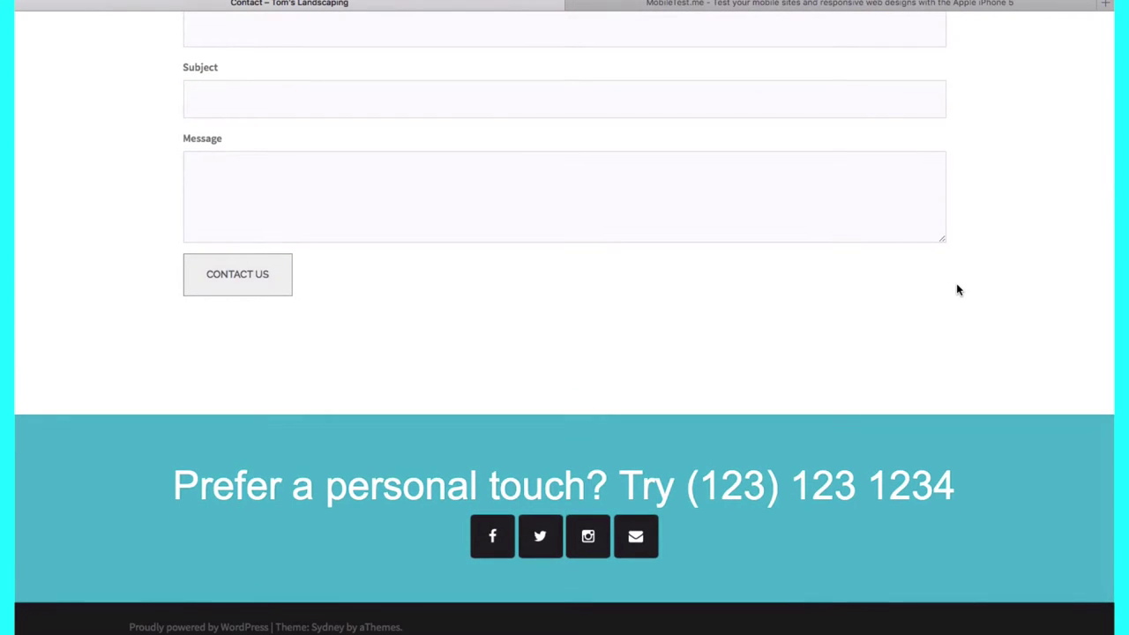
scroll(927, 276, "up", 5)
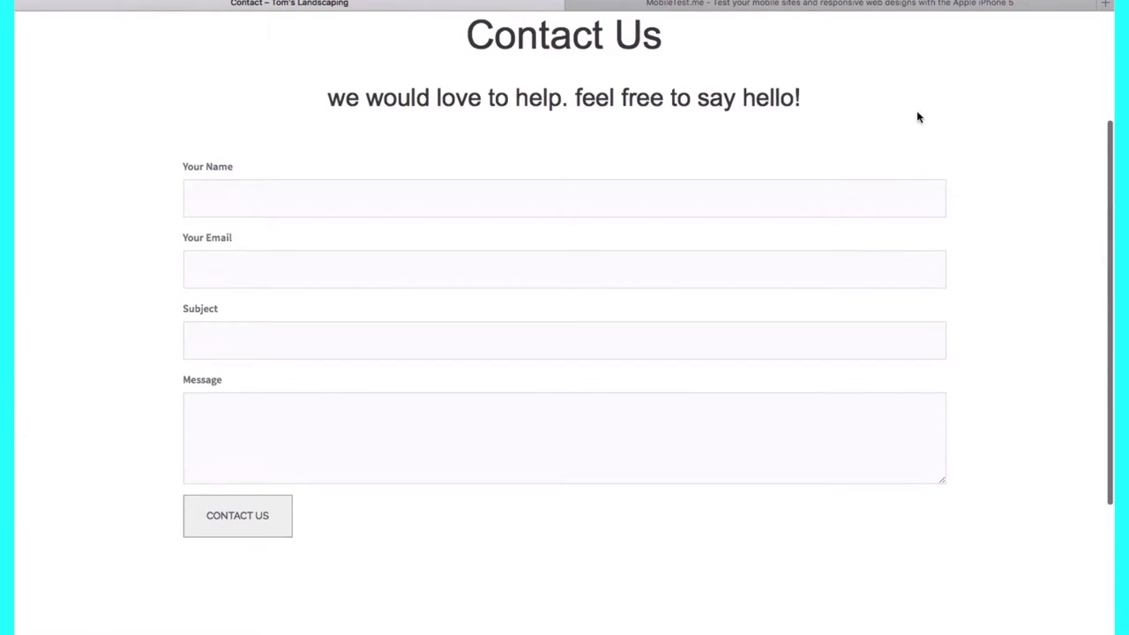
left_click(899, 7)
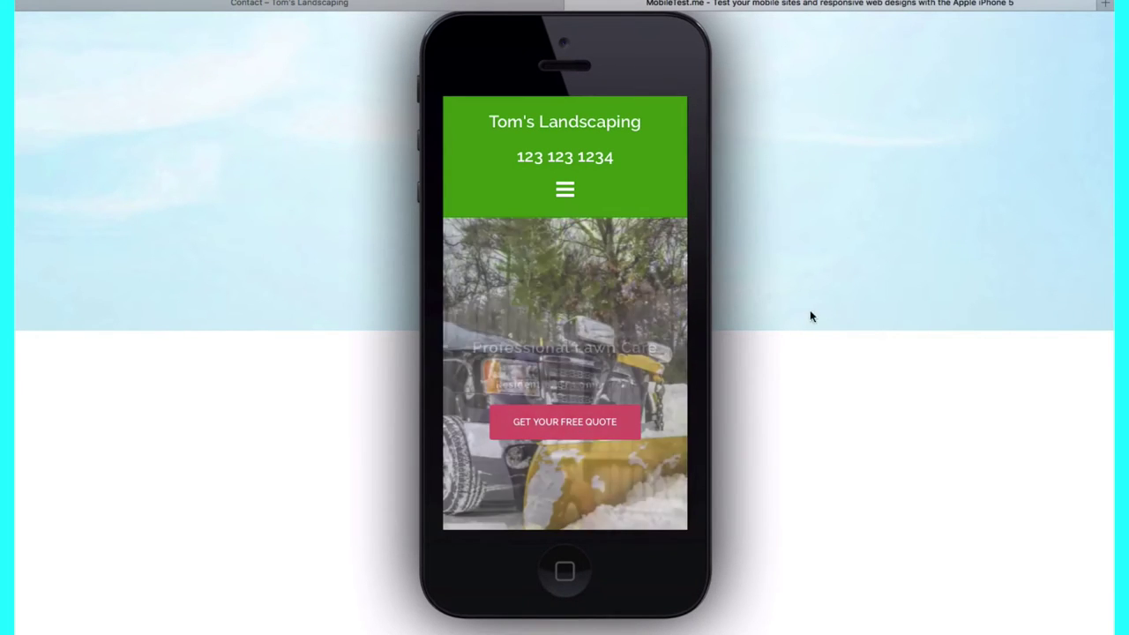
Try the mobile navigation menu and scroll the phone preview back to the top
left_click(569, 203)
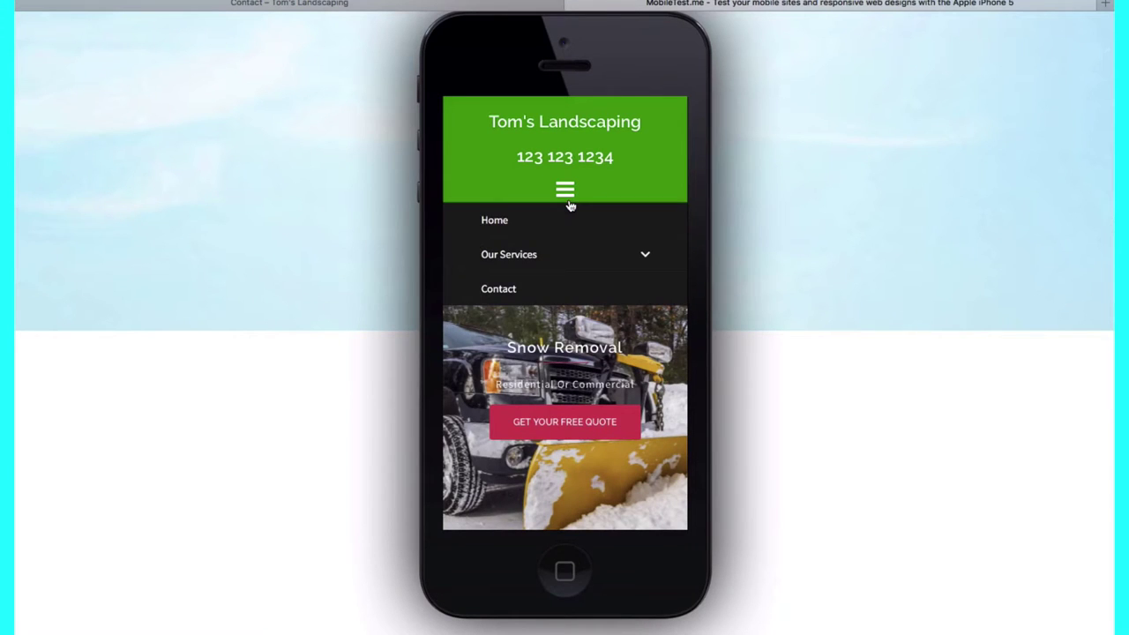
left_click(569, 203)
scroll(607, 344, "down", 1)
scroll(607, 344, "down", 10)
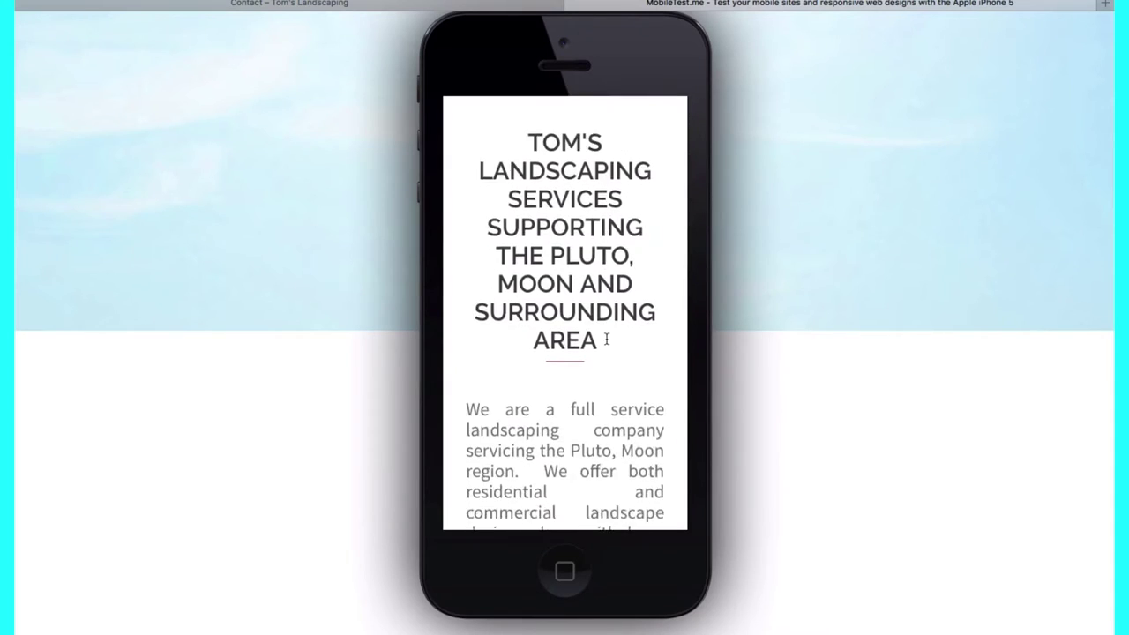
scroll(607, 341, "down", 5)
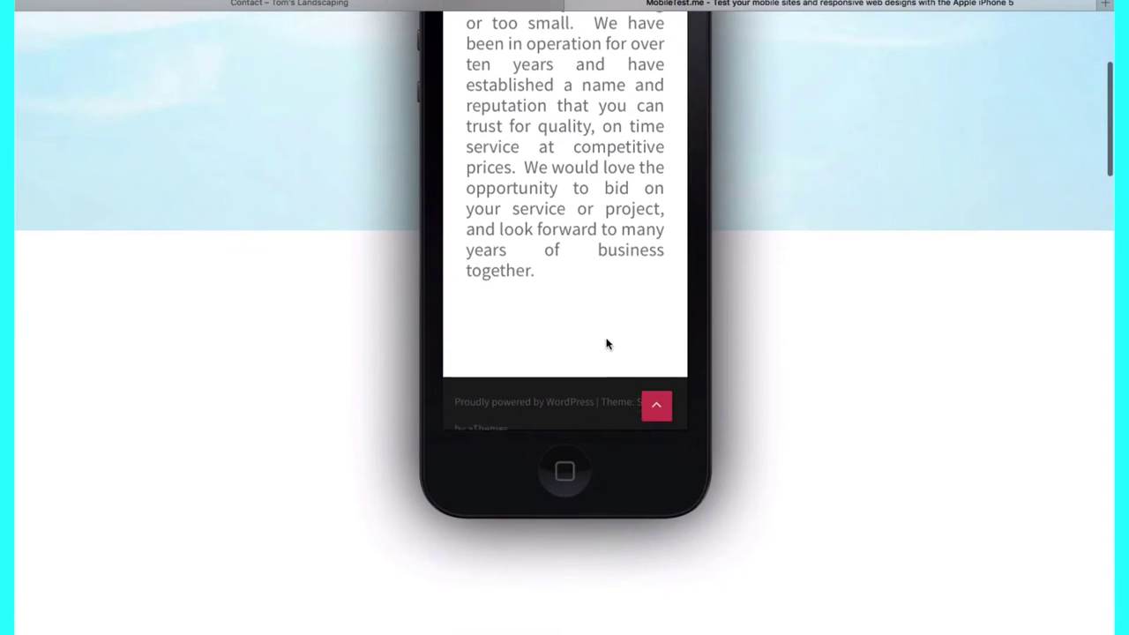
scroll(769, 285, "up", 3)
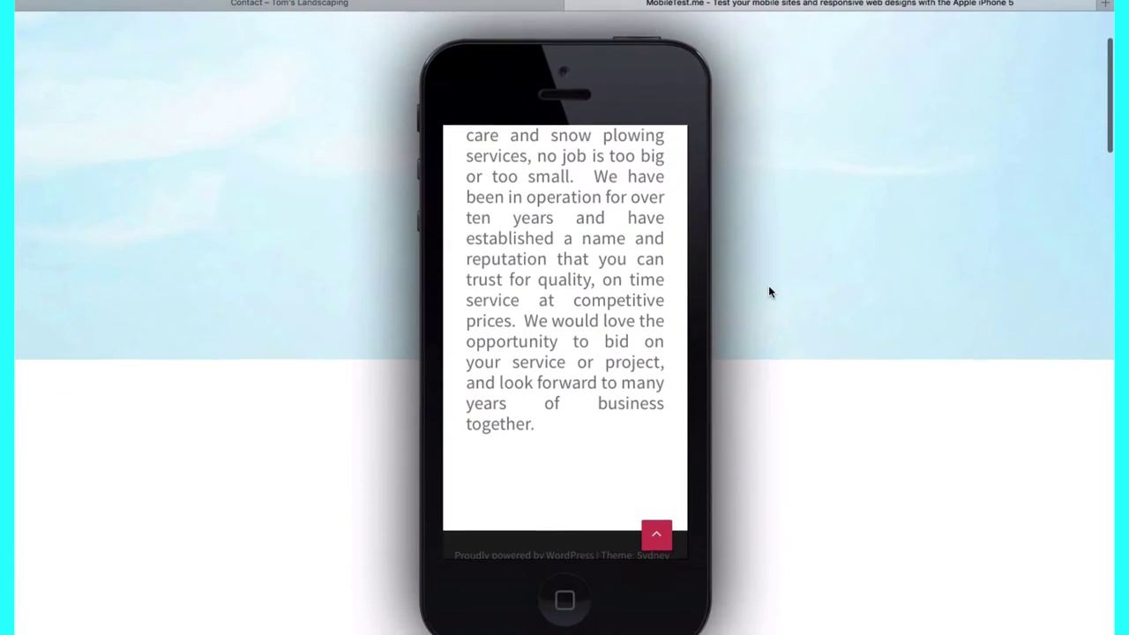
scroll(596, 300, "up", 15)
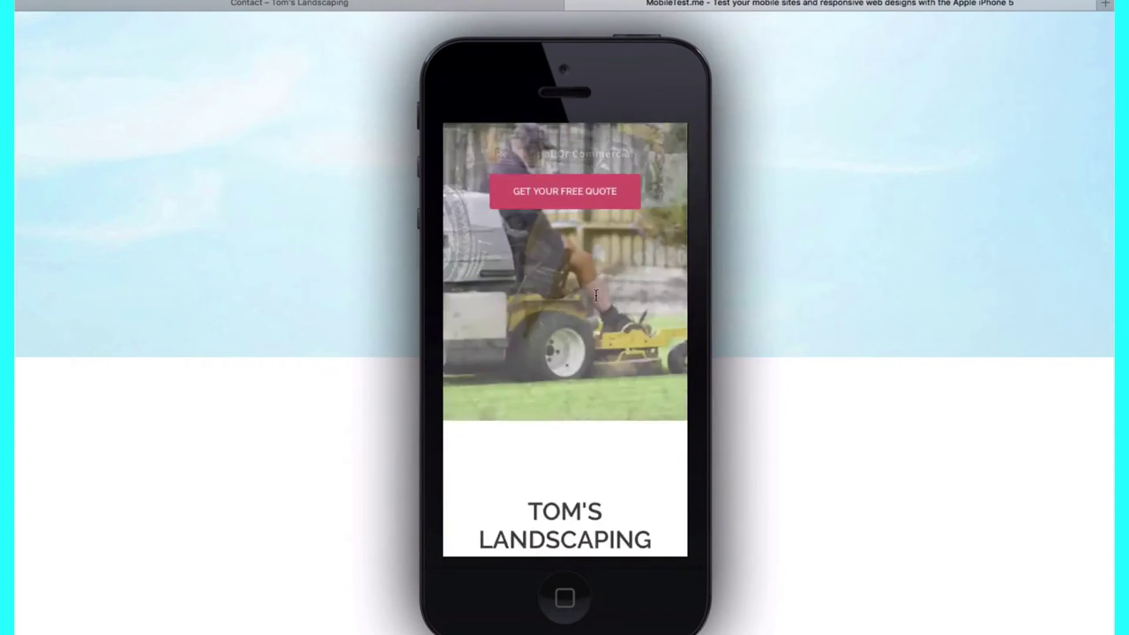
scroll(596, 300, "up", 2)
Reach the Contact page through the phone's navigation menu and look over its form
left_click(564, 217)
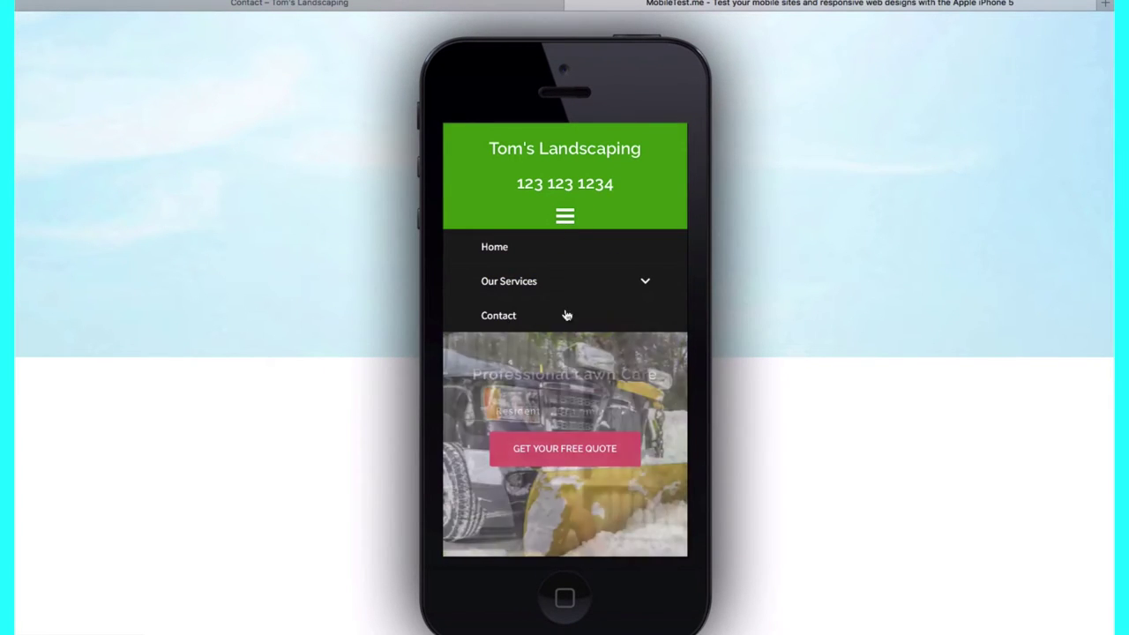
left_click(672, 303)
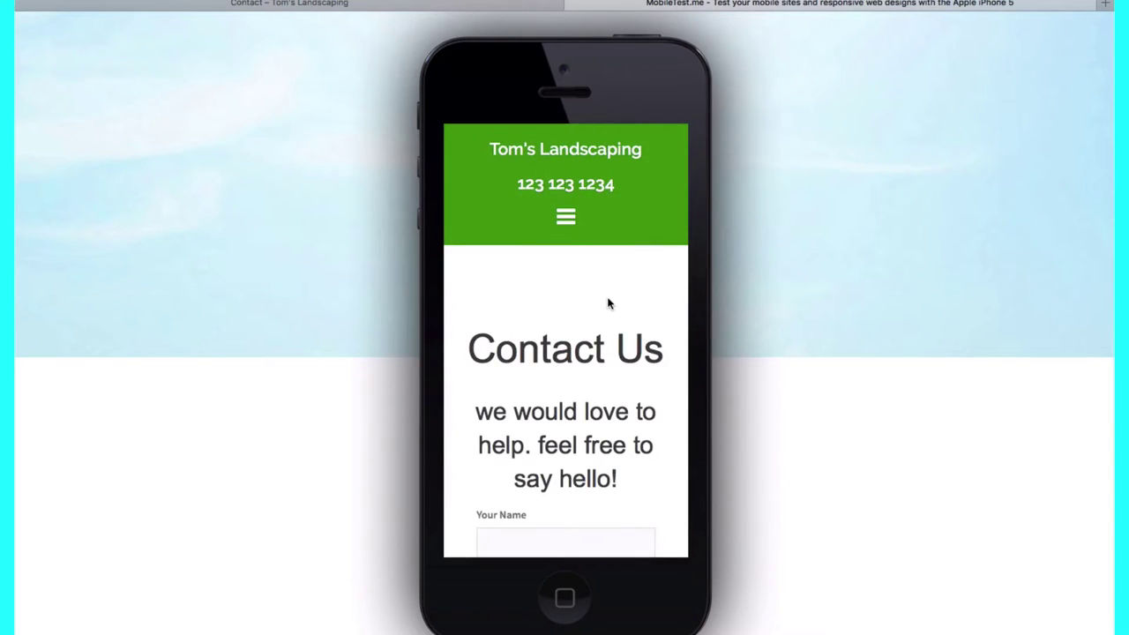
scroll(606, 304, "down", 4)
scroll(607, 303, "down", 2)
scroll(608, 303, "up", 5)
Compare the full-width Contact page with the MobileTest.me phone preview, ending on the desktop version
left_click(510, 7)
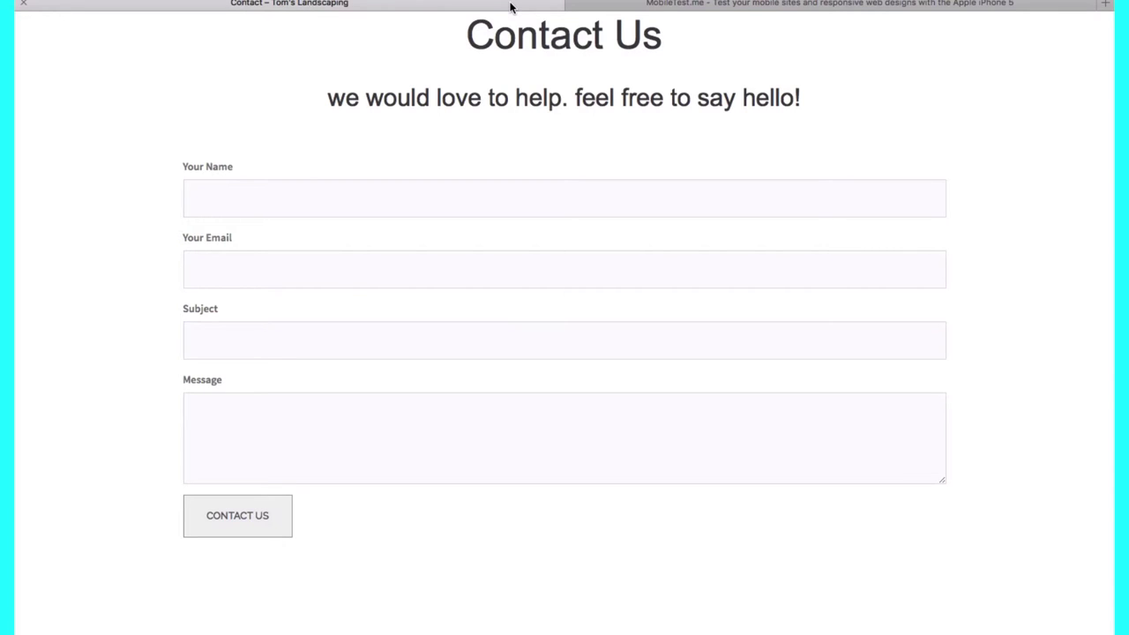
left_click(677, 4)
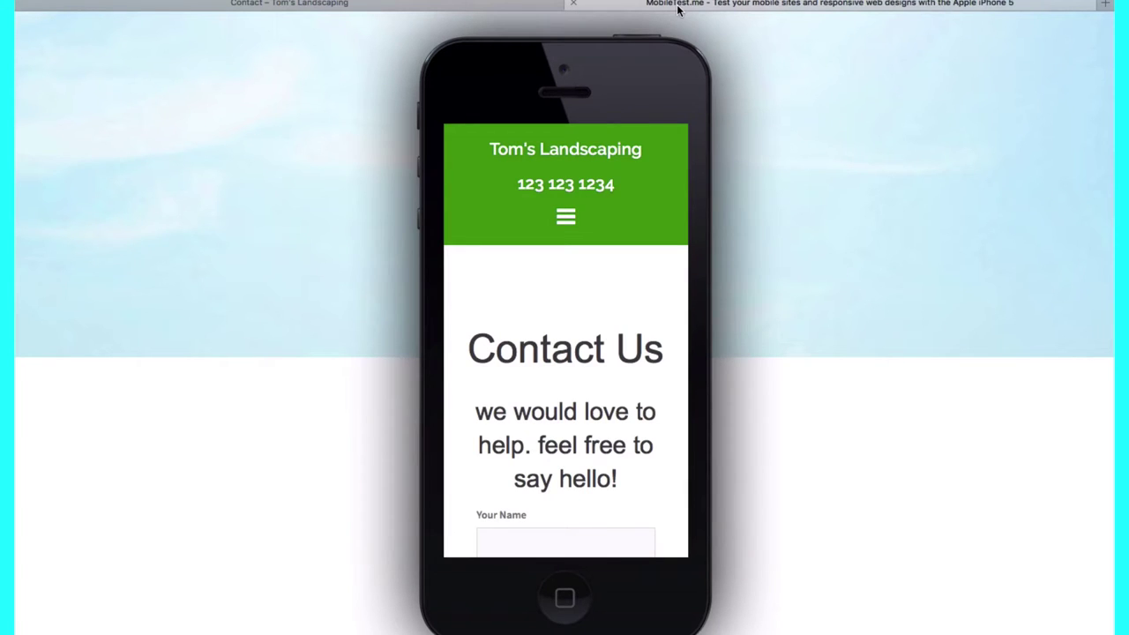
left_click(468, 10)
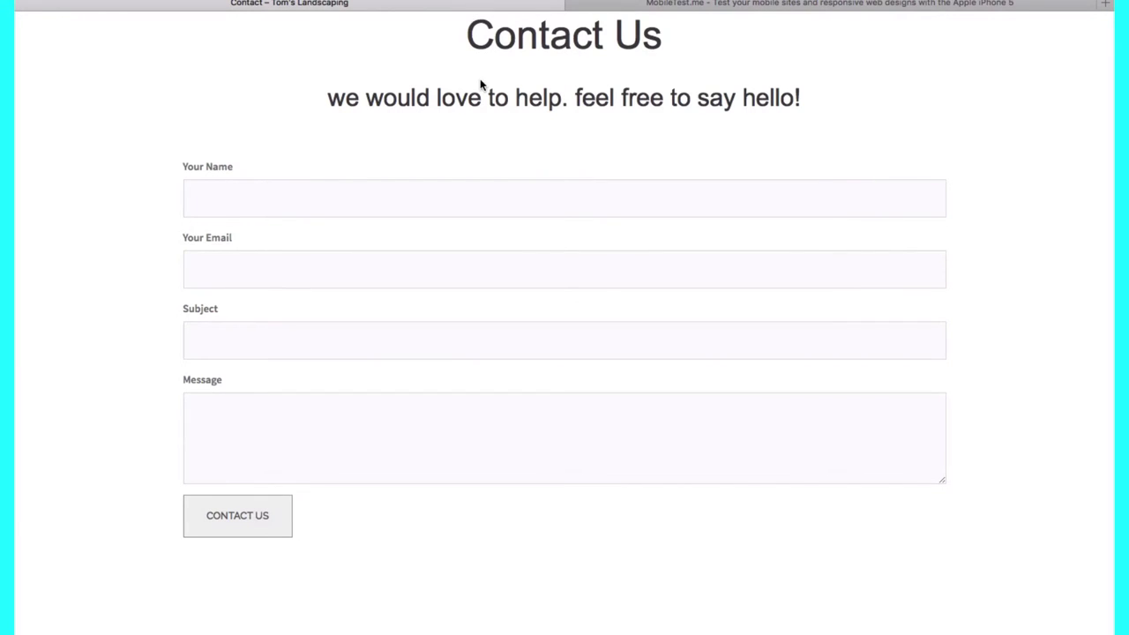
scroll(479, 83, "up", 2)
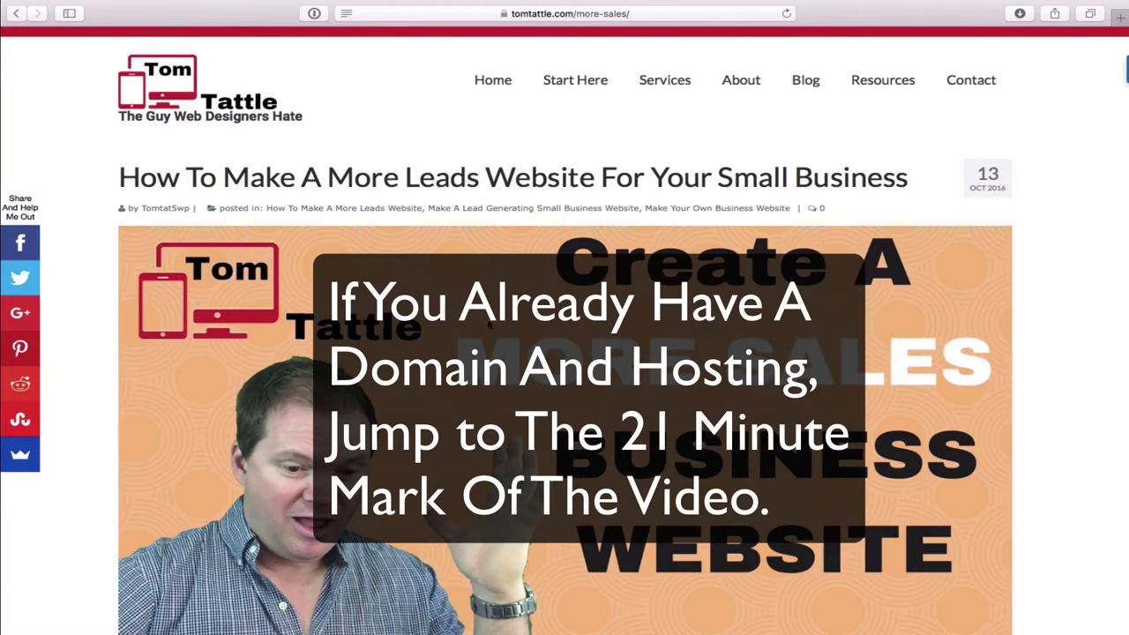
scroll(488, 323, "down", 1)
scroll(488, 323, "up", 1)
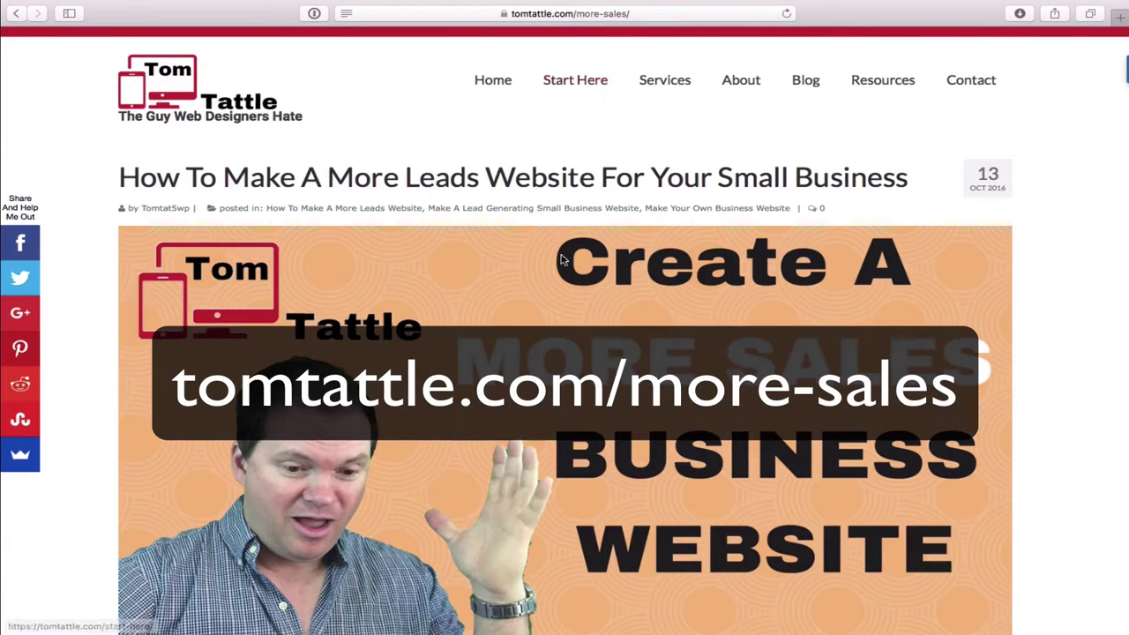
scroll(513, 331, "down", 2)
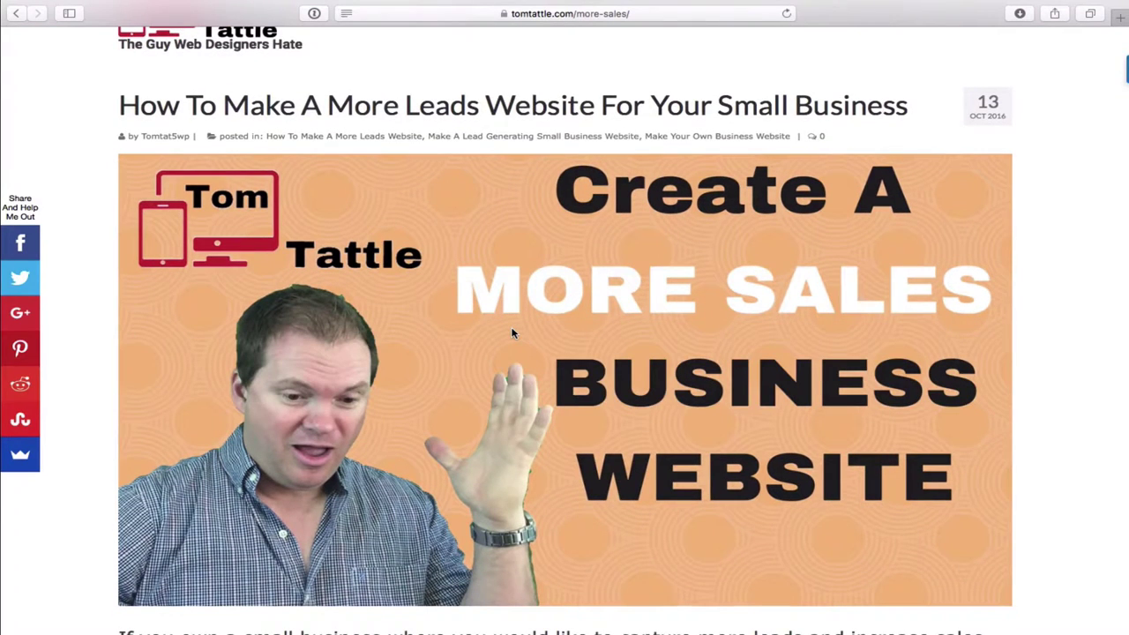
Scroll the tomtattle.com tutorial to step 1 and its blue 'Get your own address' domain search box
scroll(512, 333, "down", 2)
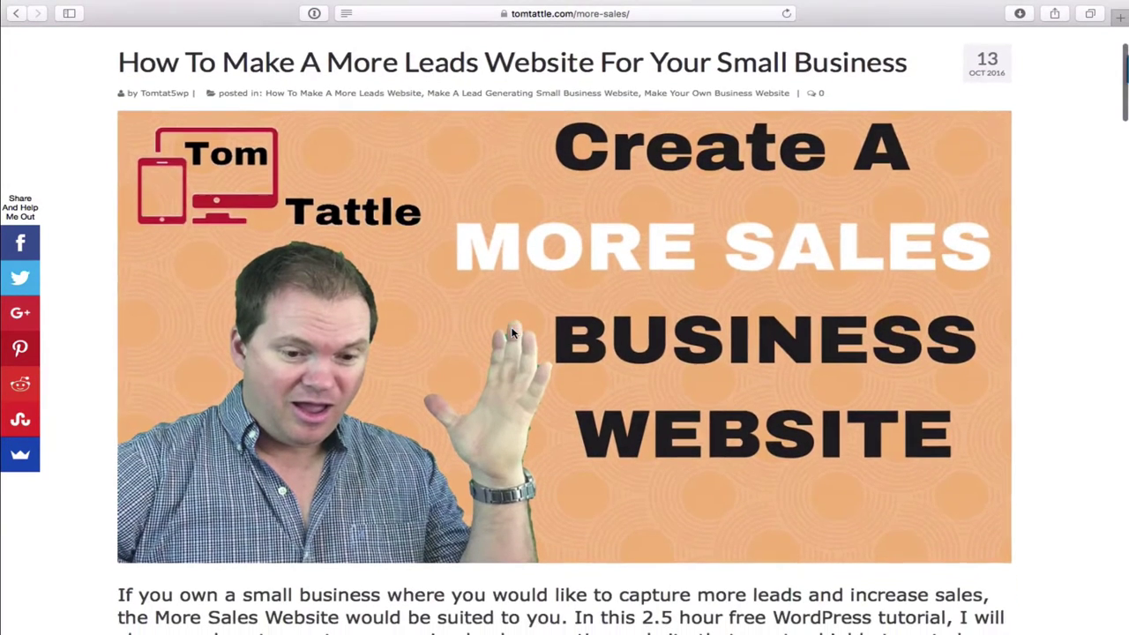
scroll(512, 333, "up", 3)
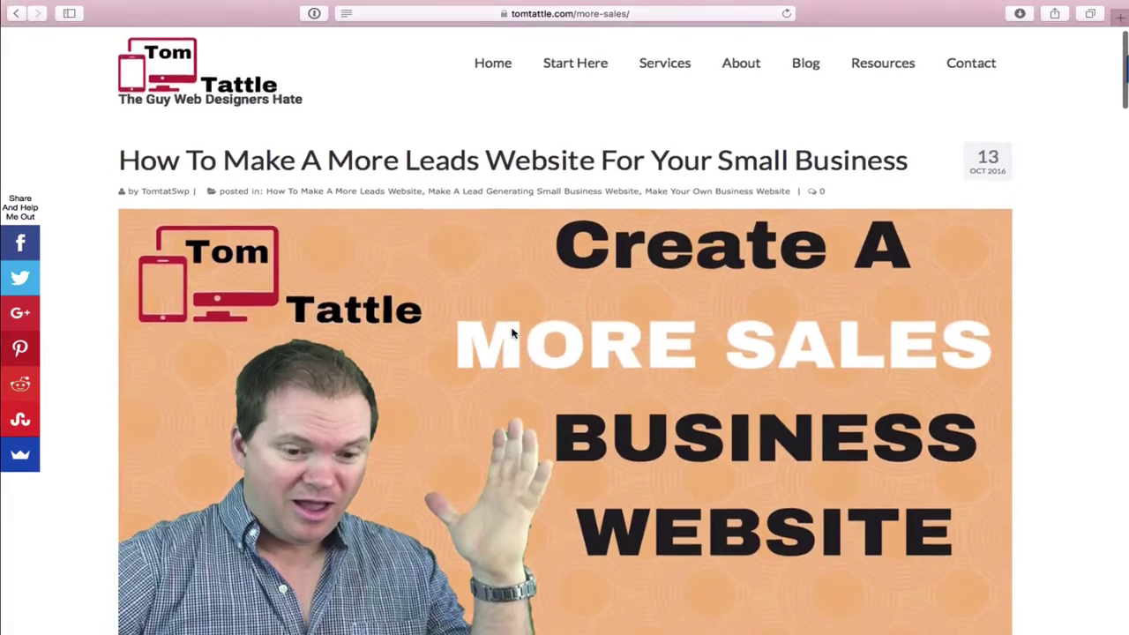
scroll(513, 332, "down", 3)
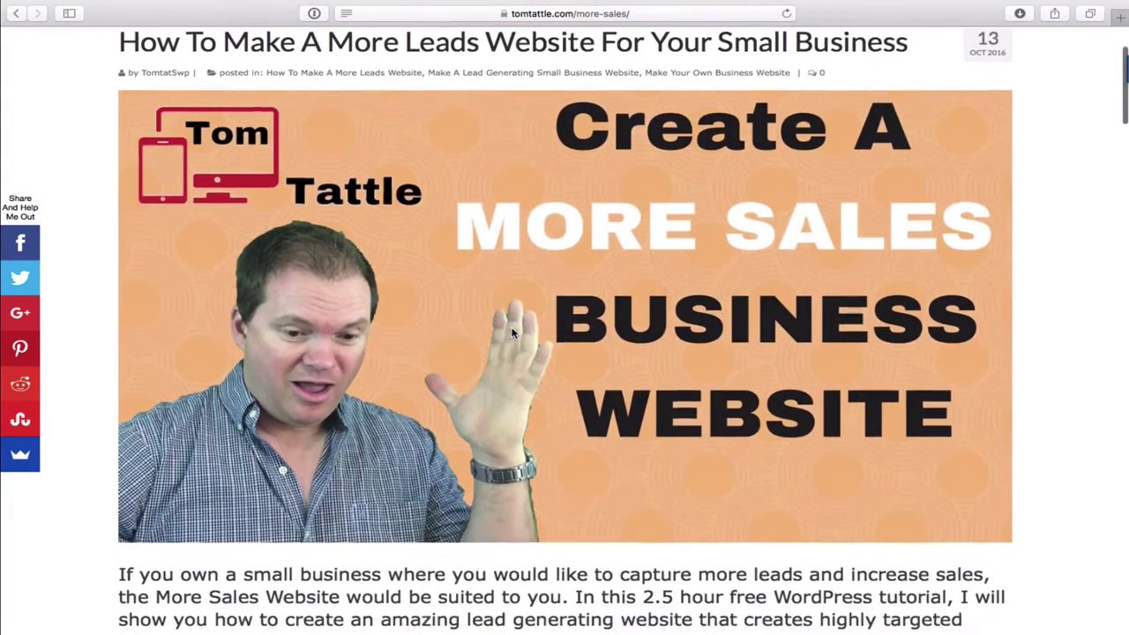
scroll(512, 333, "down", 1)
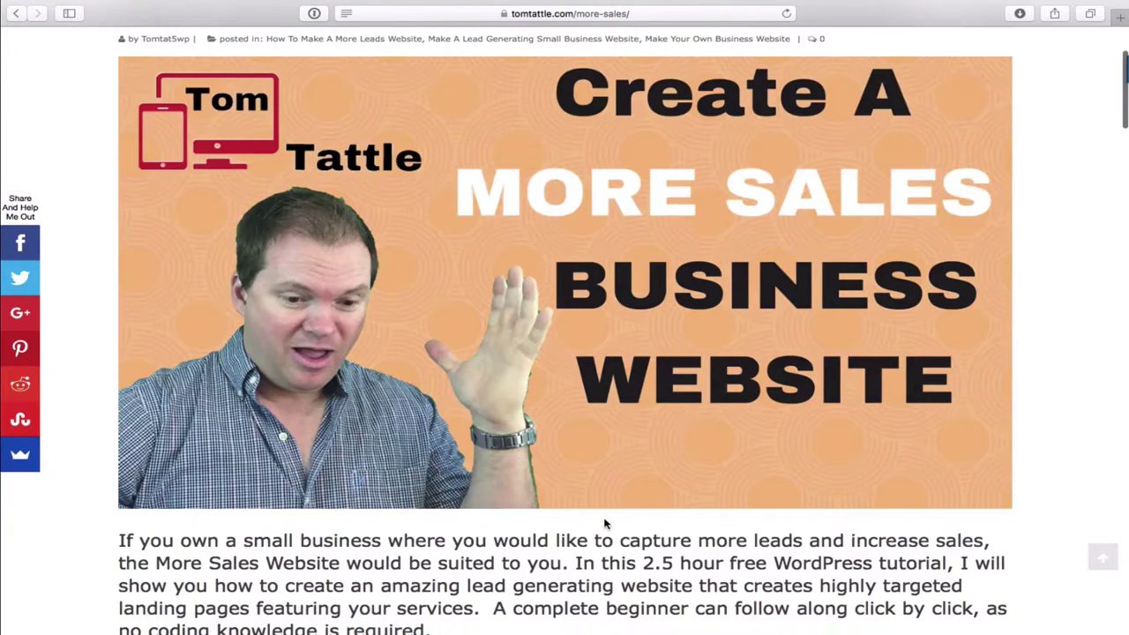
scroll(605, 524, "up", 2)
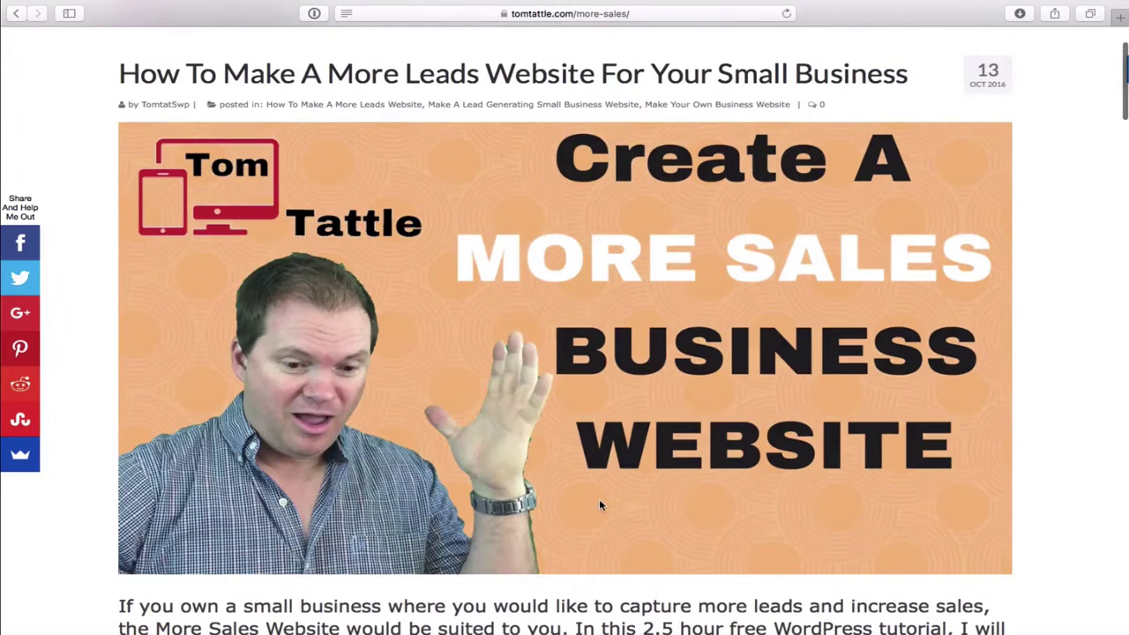
scroll(599, 504, "down", 2)
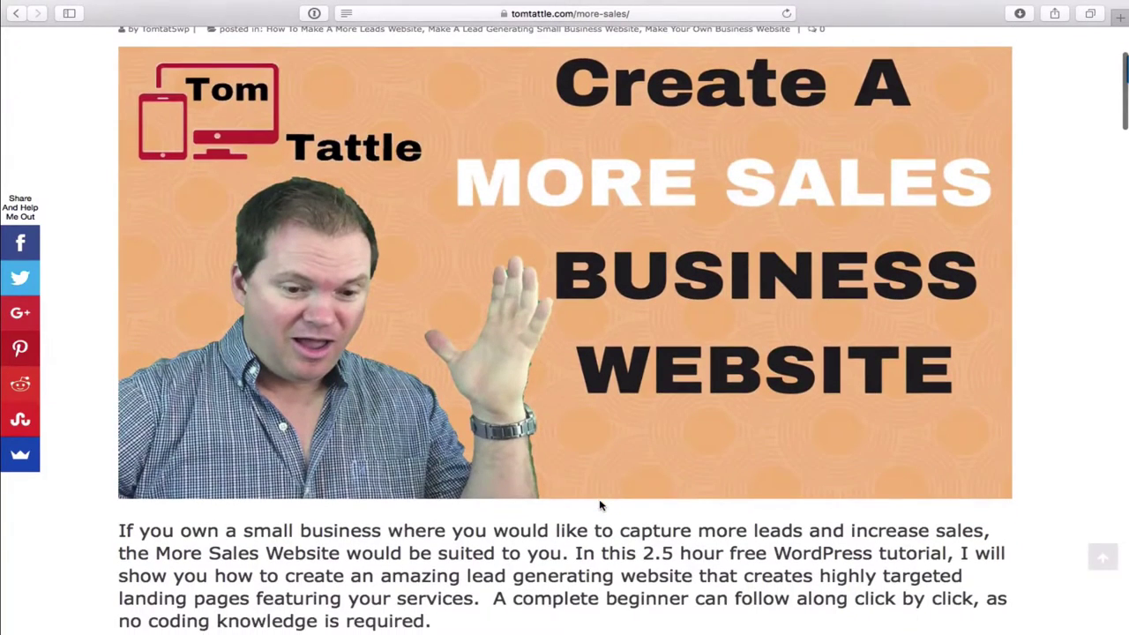
scroll(599, 505, "up", 2)
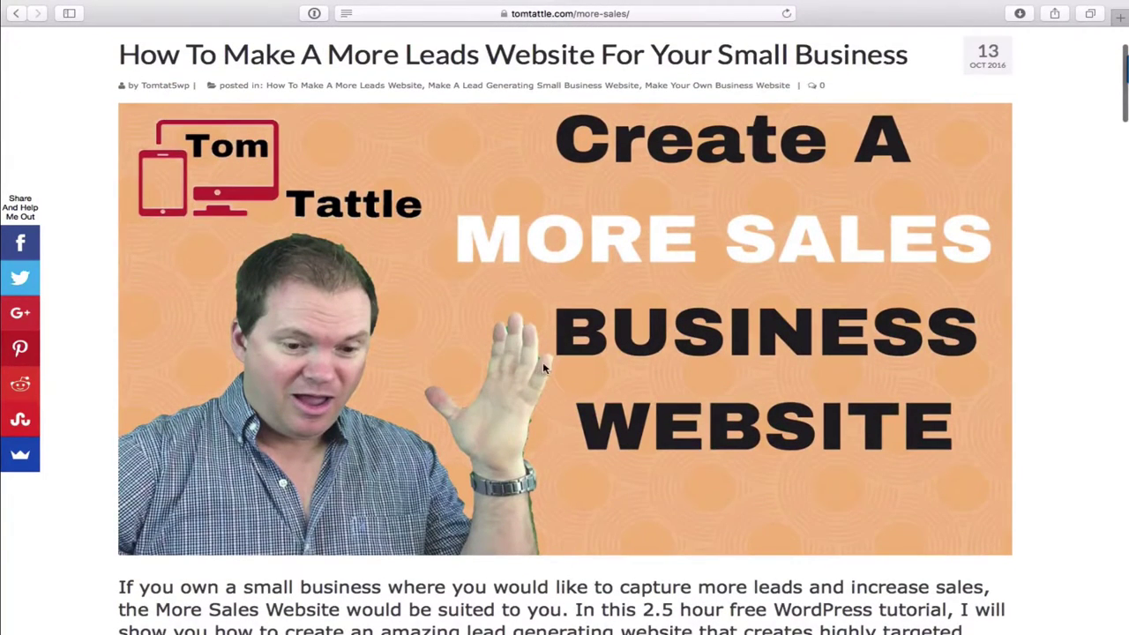
scroll(579, 438, "down", 2)
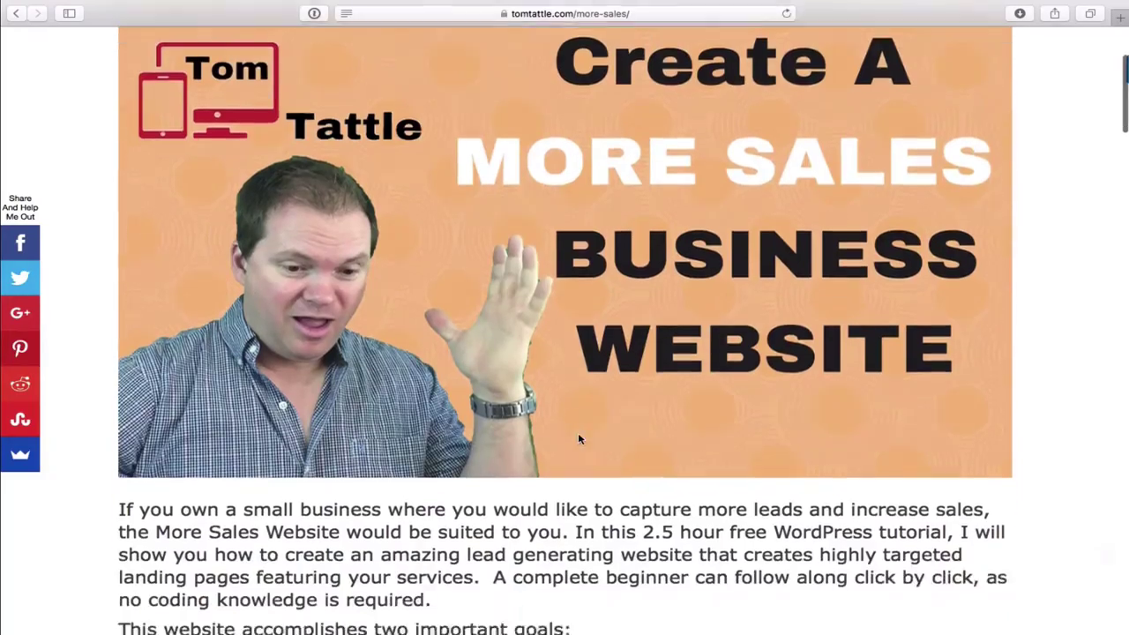
scroll(579, 438, "down", 14)
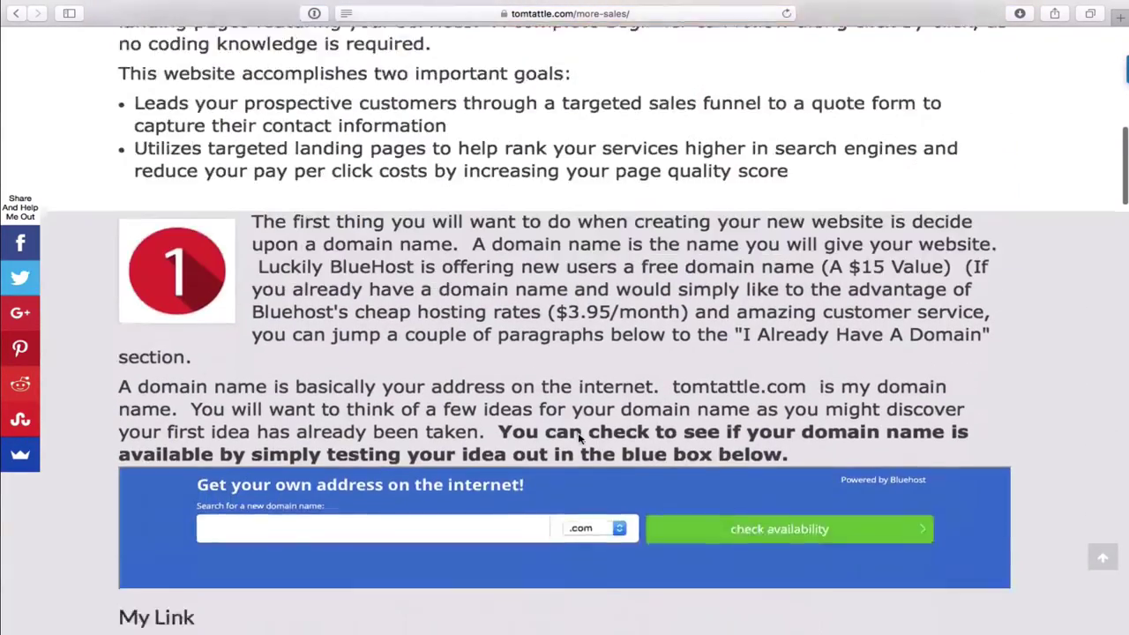
scroll(579, 439, "down", 20)
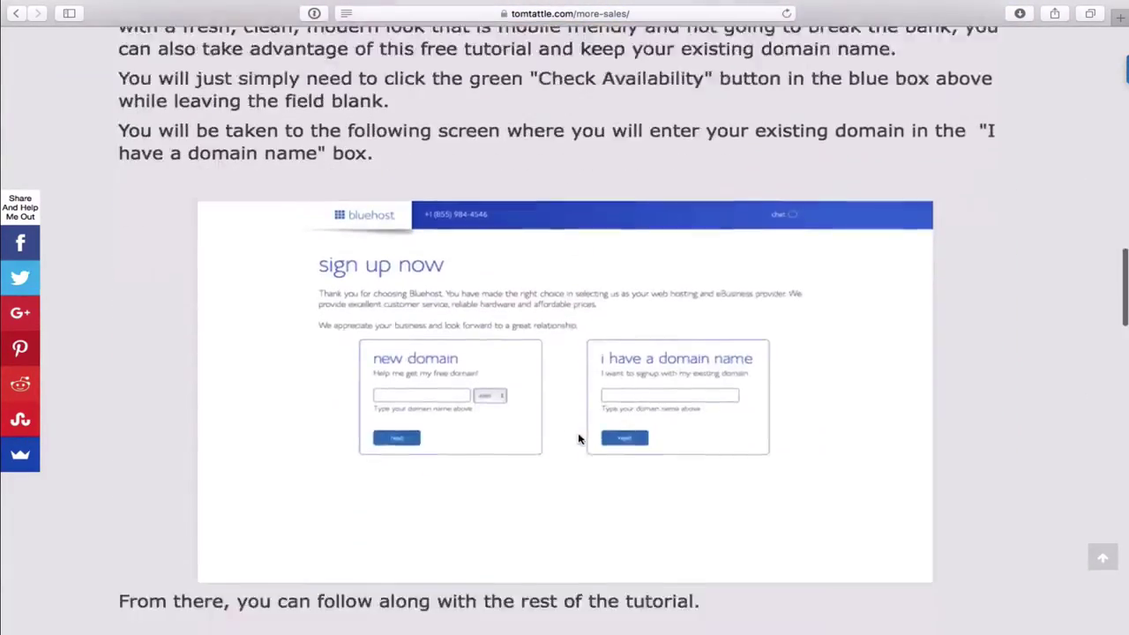
scroll(579, 438, "down", 20)
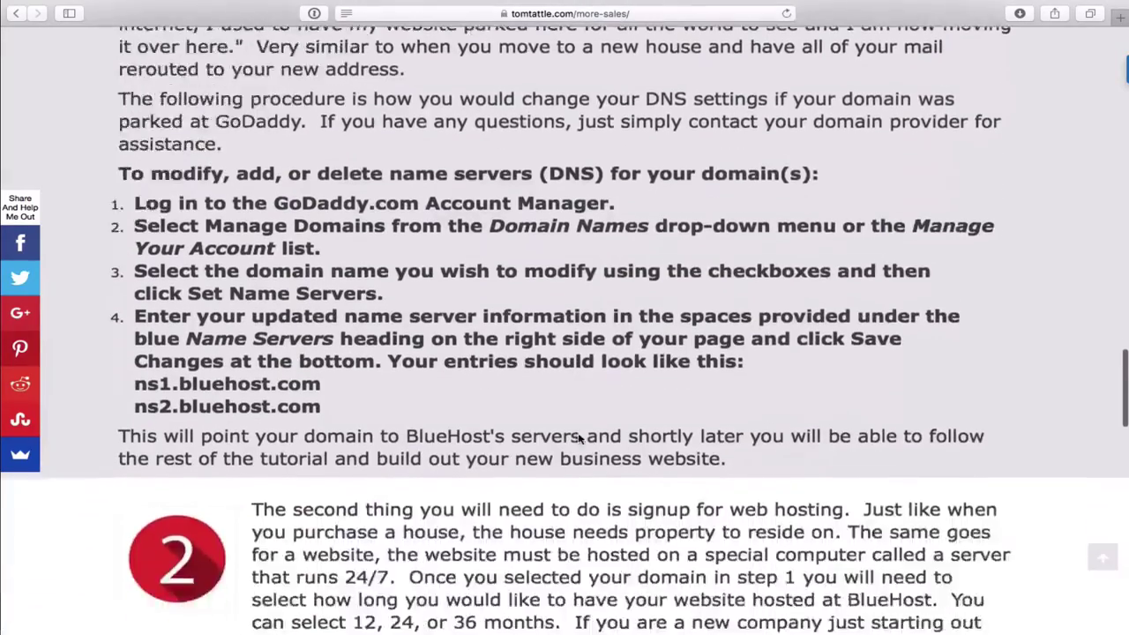
scroll(579, 439, "down", 19)
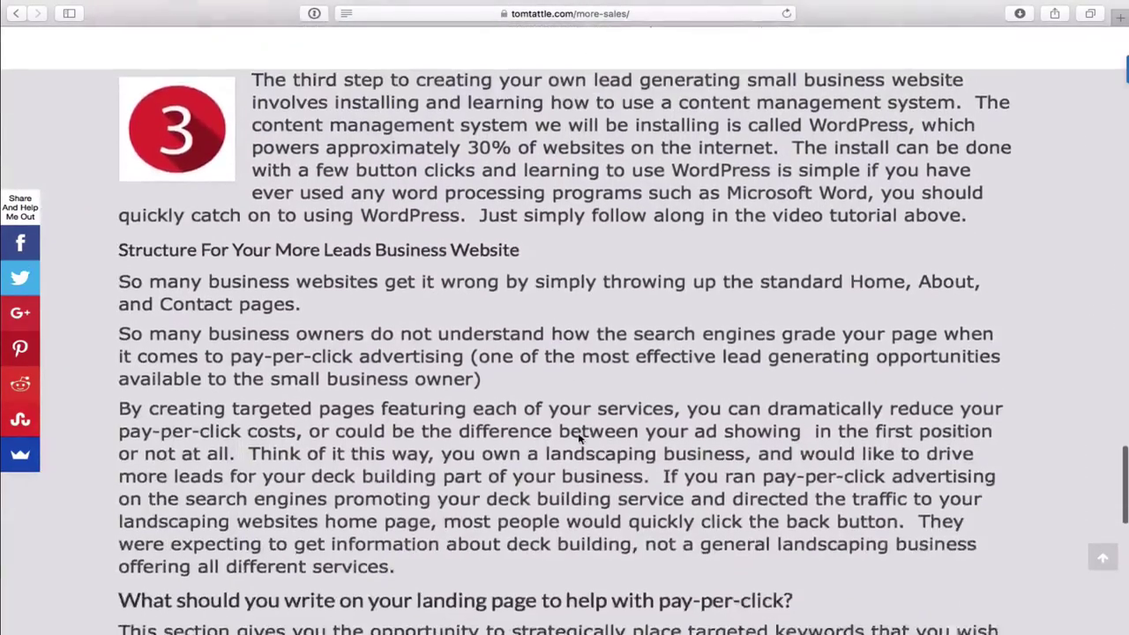
scroll(578, 433, "down", 3)
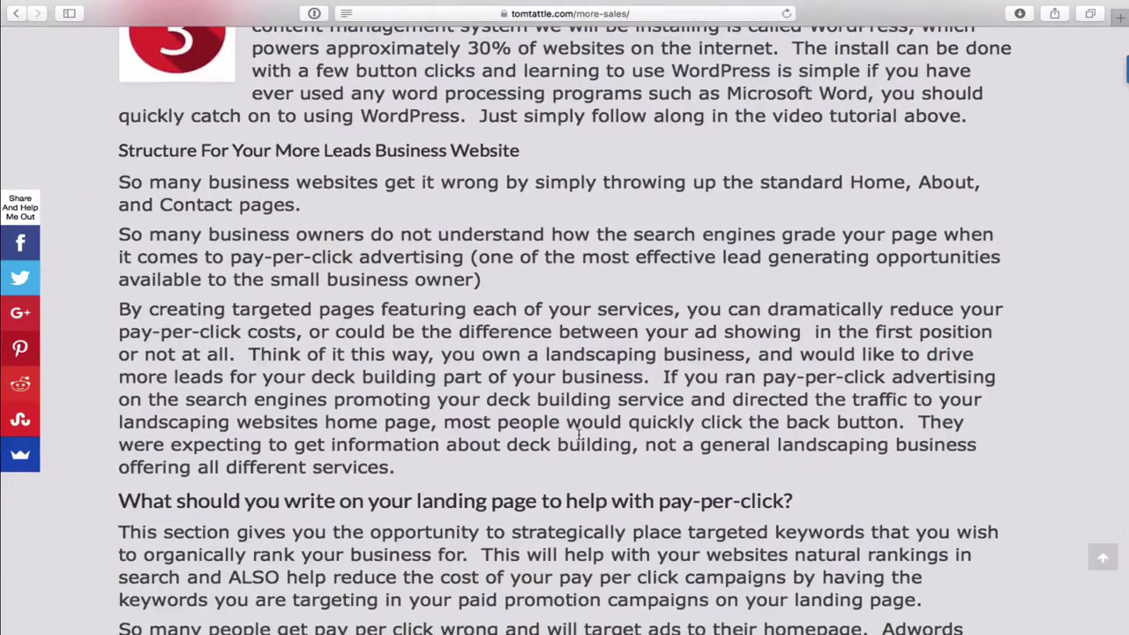
scroll(578, 432, "down", 4)
scroll(579, 439, "down", 3)
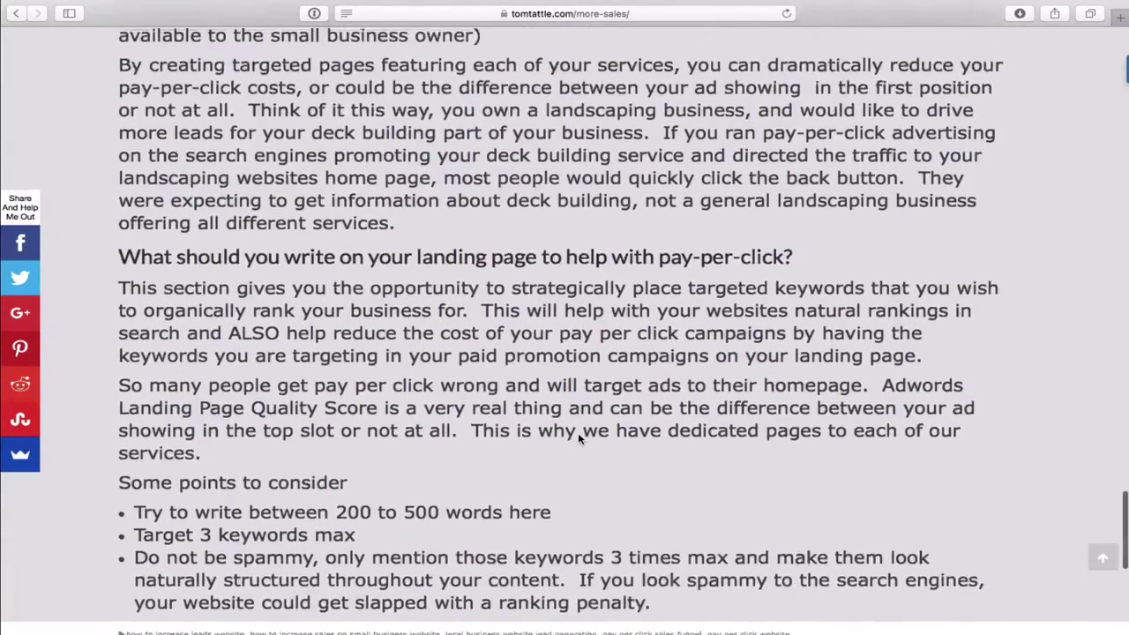
scroll(579, 438, "up", 3)
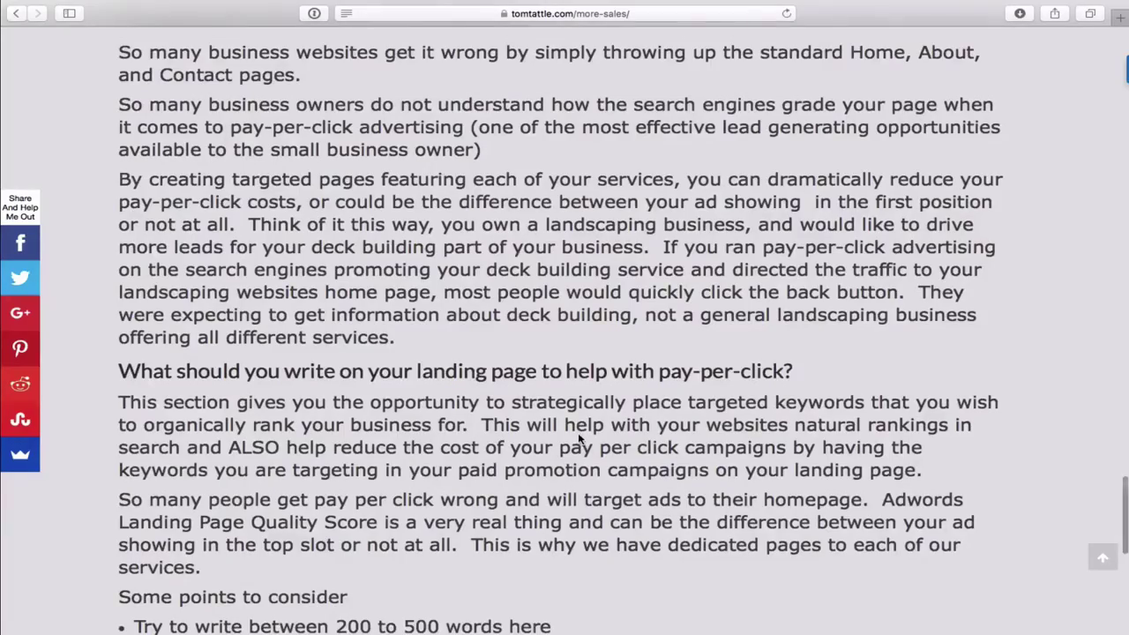
scroll(579, 438, "up", 4)
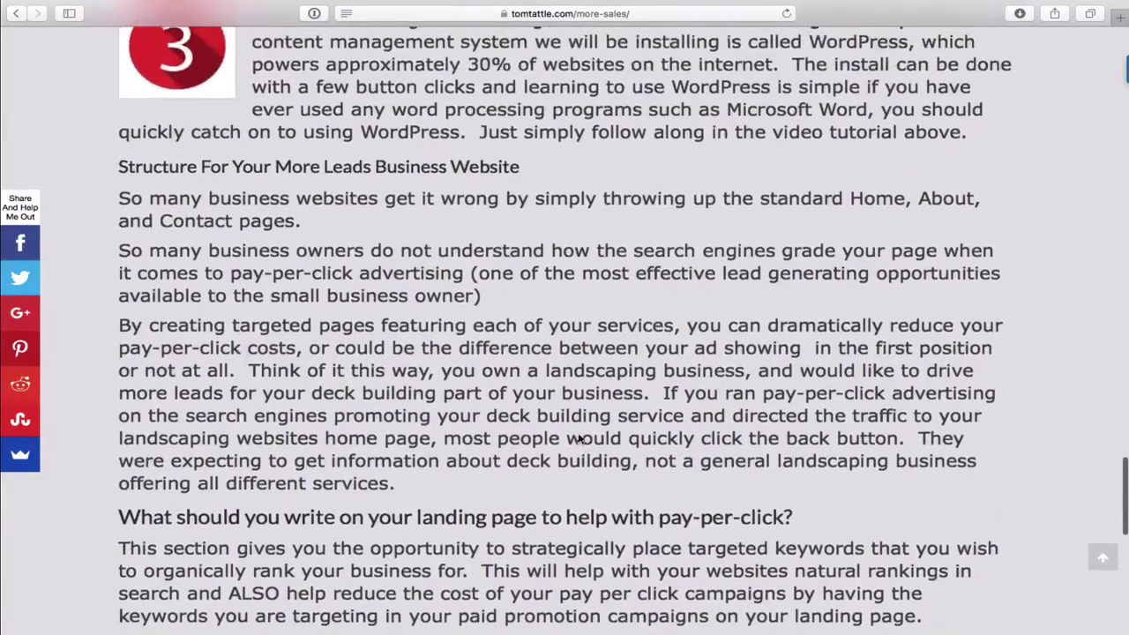
scroll(579, 439, "up", 1)
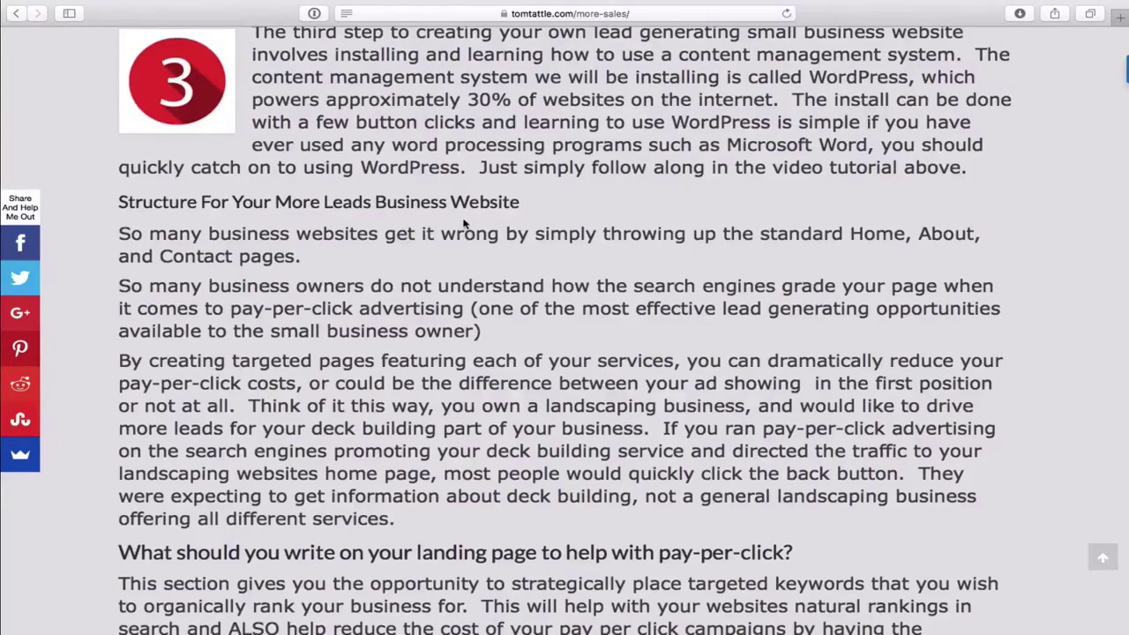
scroll(464, 225, "up", 15)
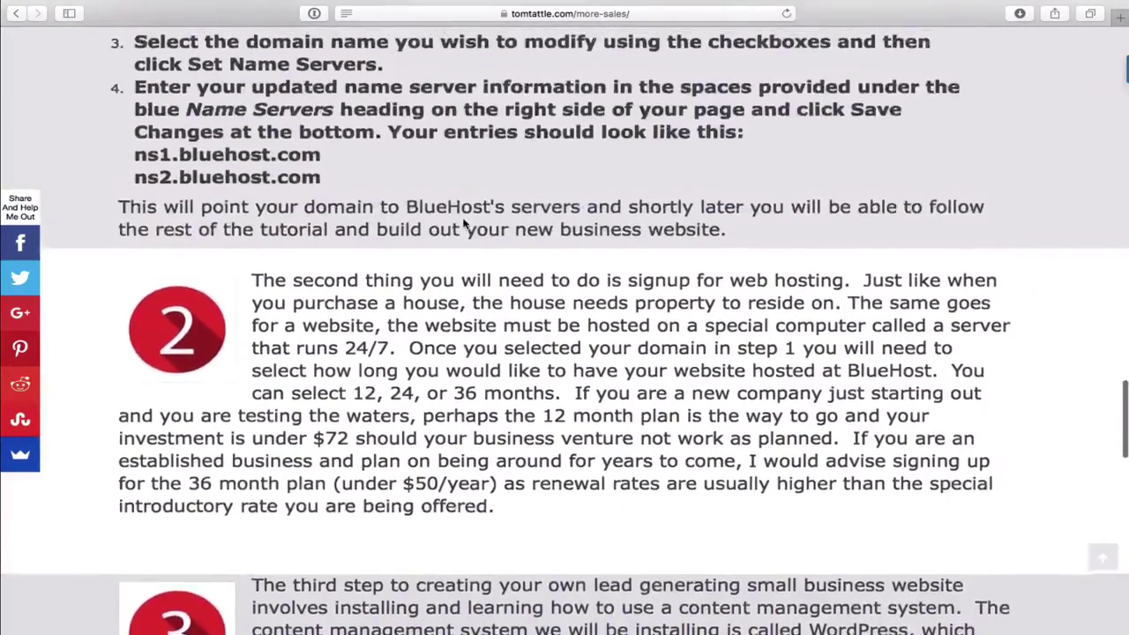
scroll(463, 225, "up", 15)
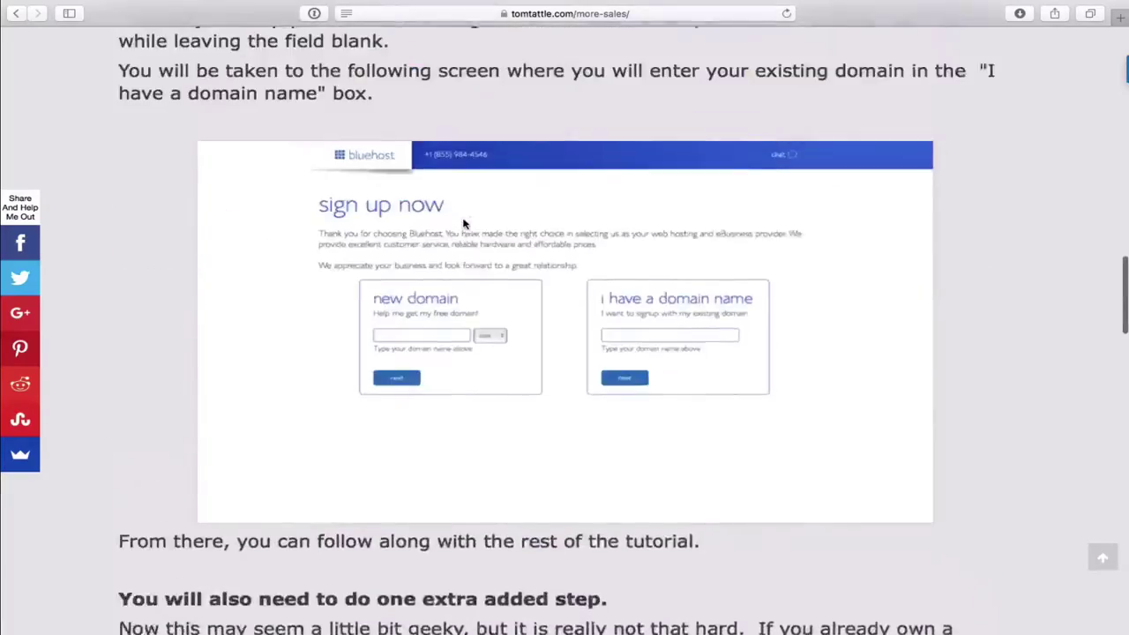
scroll(463, 225, "up", 15)
scroll(463, 223, "up", 7)
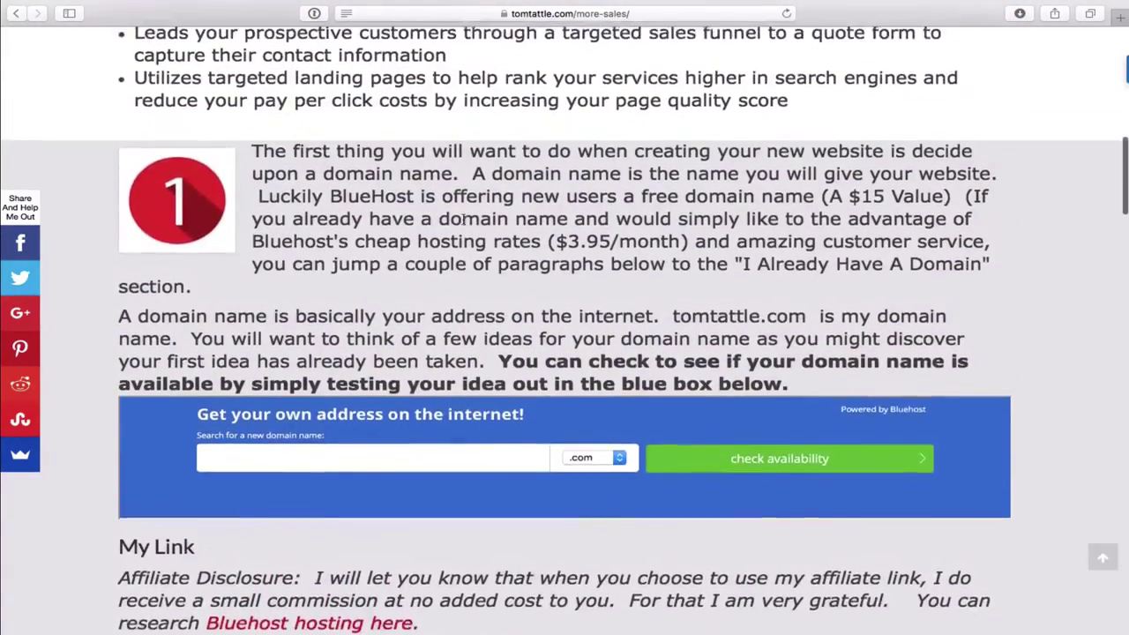
scroll(463, 220, "up", 2)
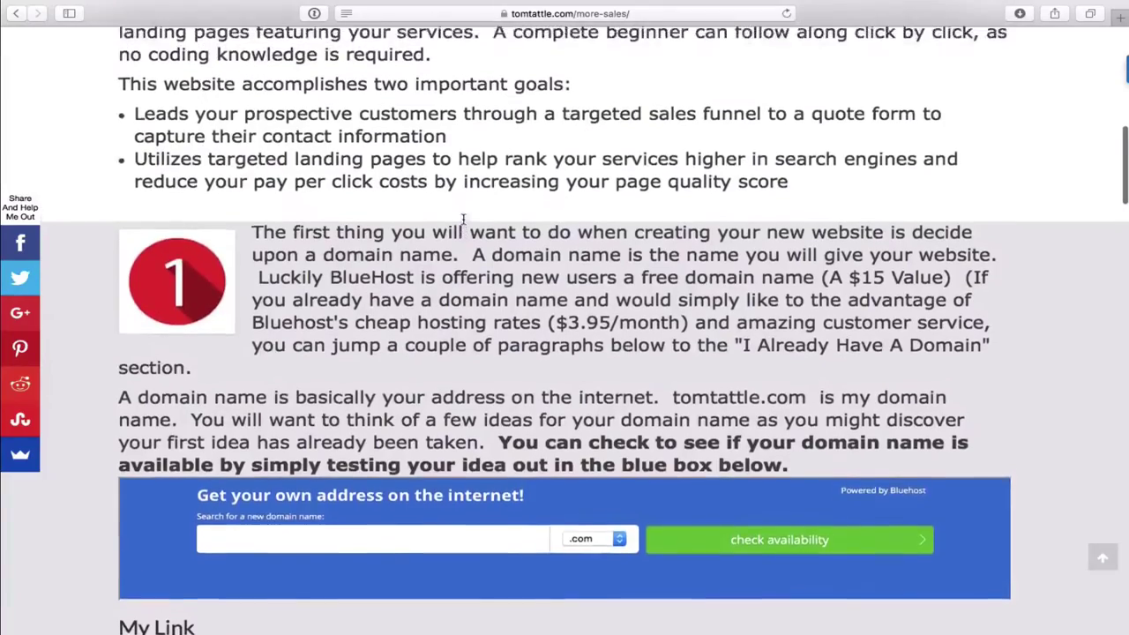
scroll(463, 219, "down", 2)
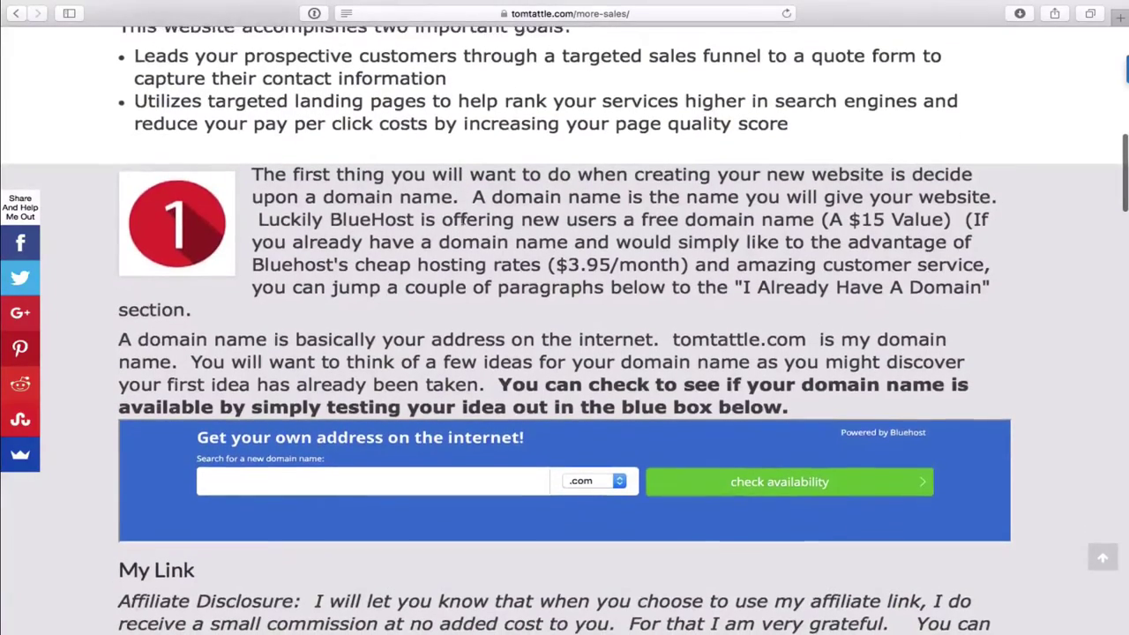
scroll(463, 222, "down", 2)
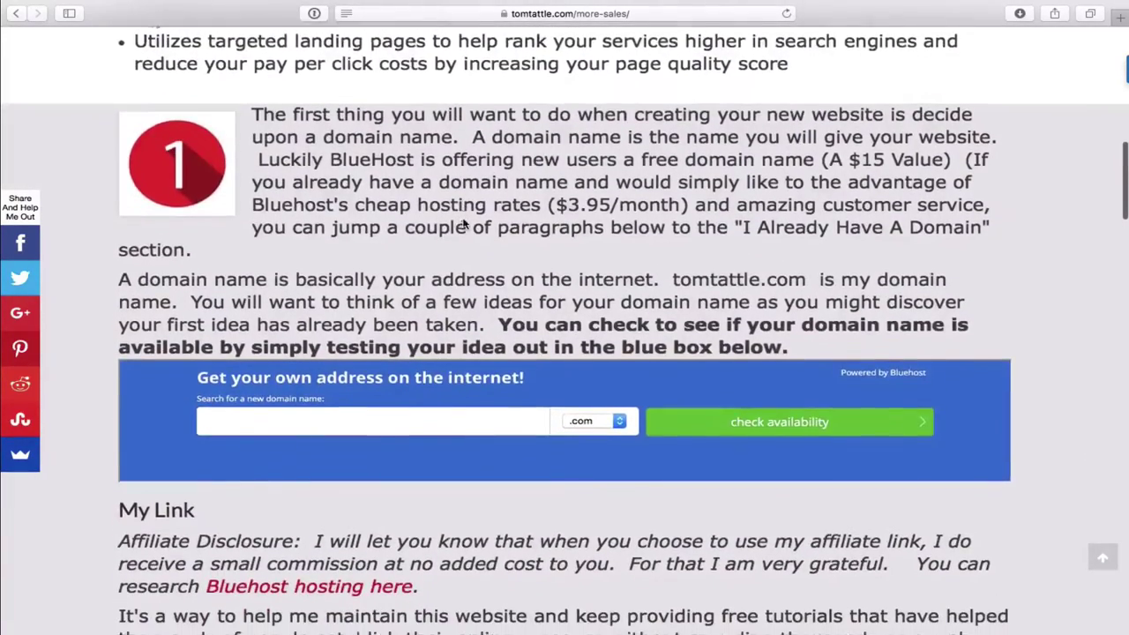
scroll(464, 223, "down", 2)
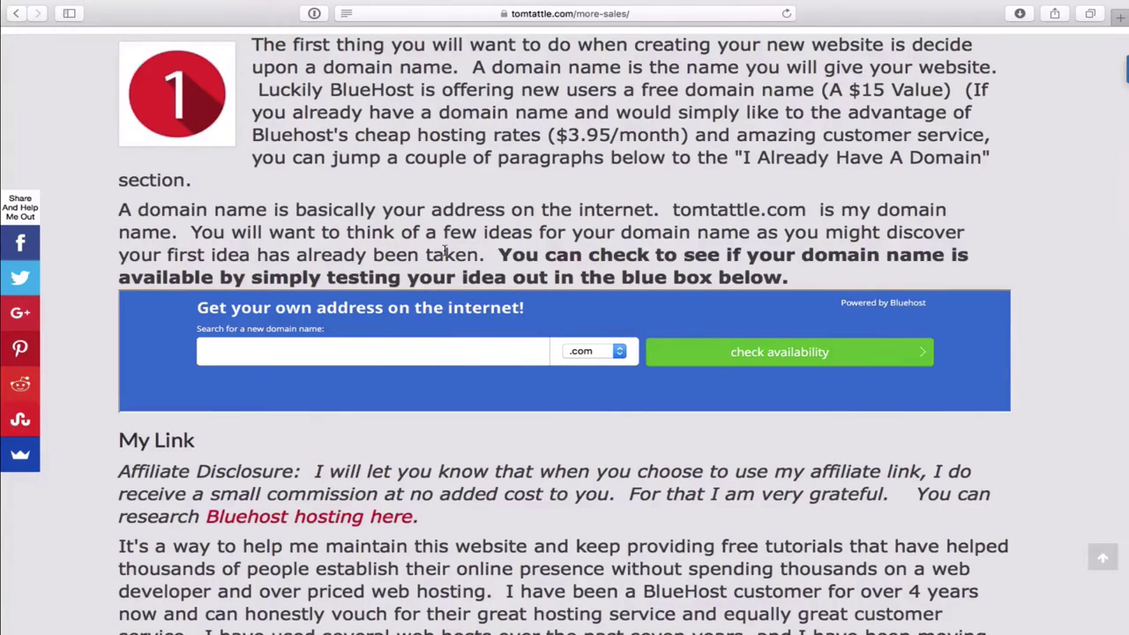
left_click(405, 351)
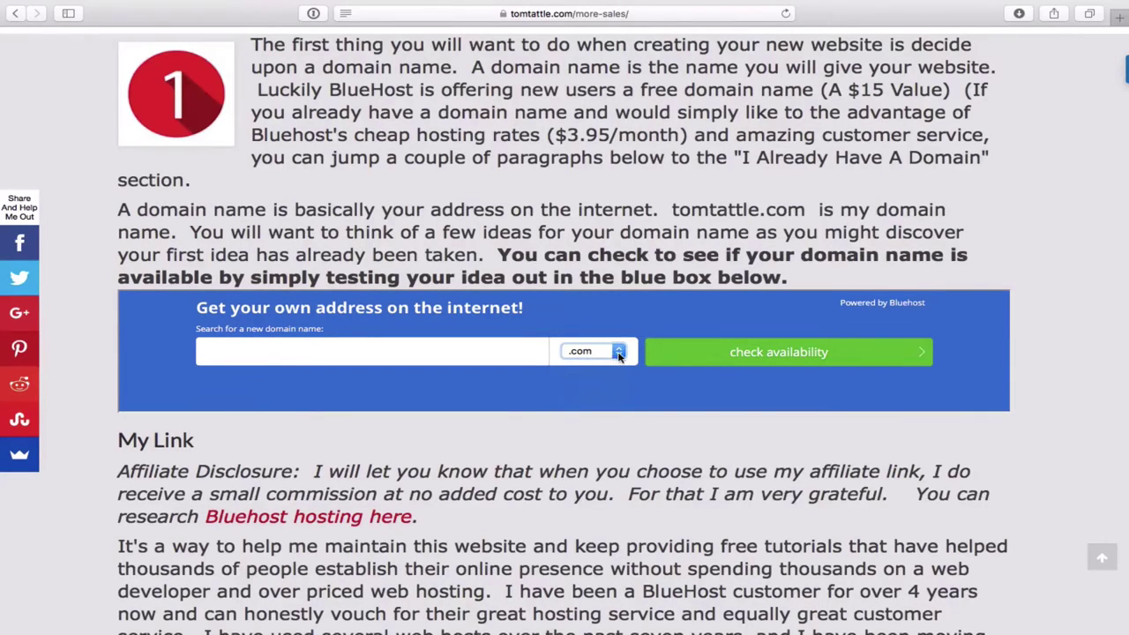
left_click(619, 353)
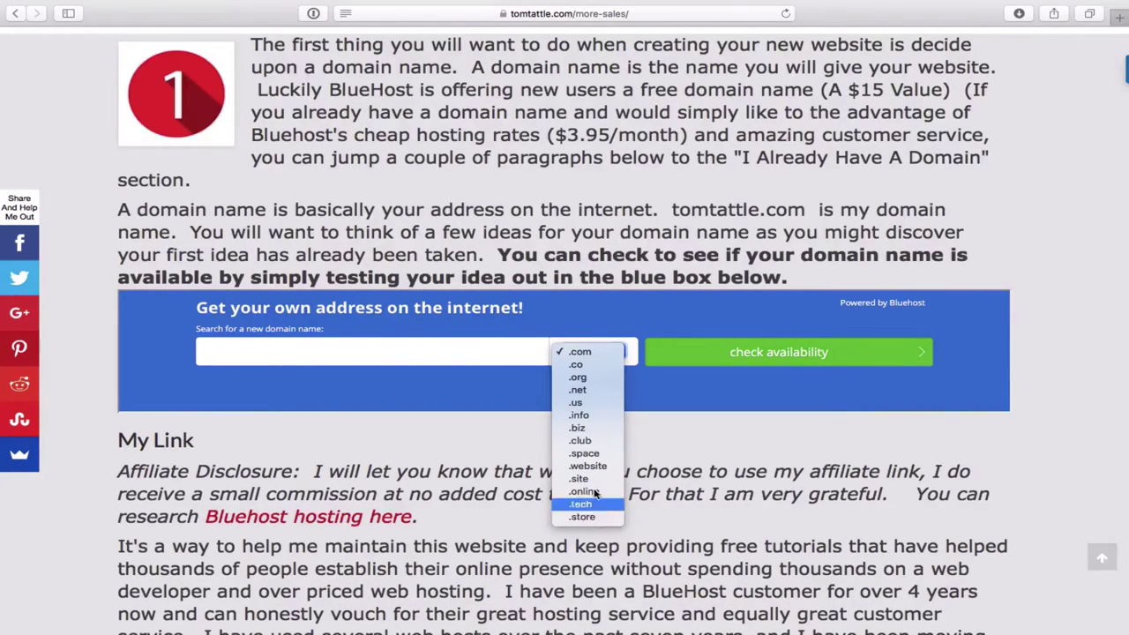
left_click(631, 355)
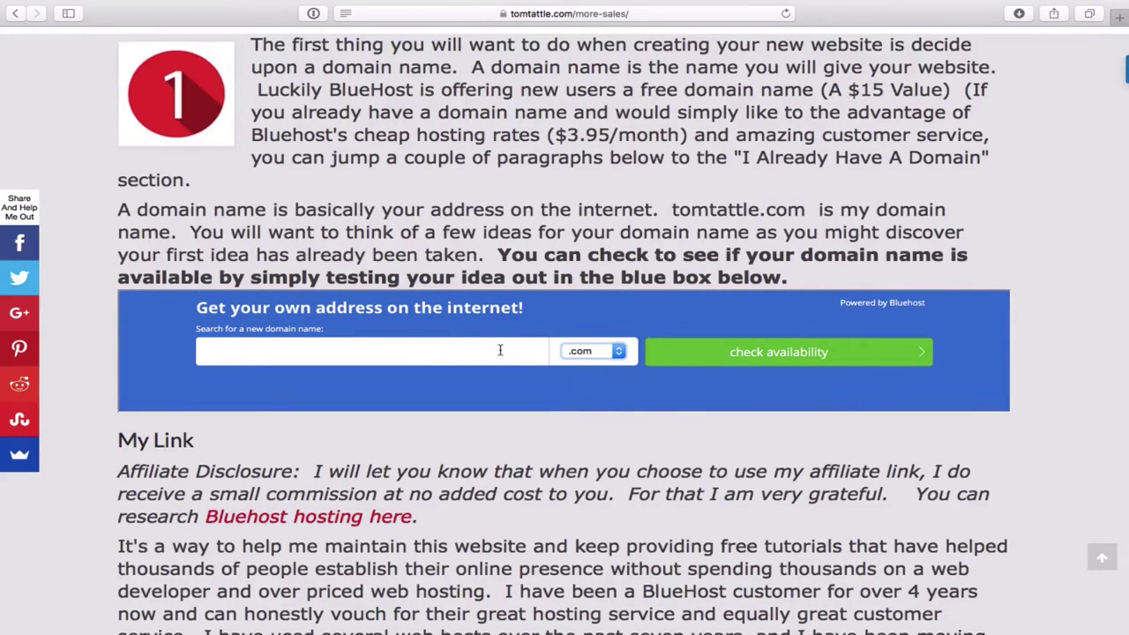
Check that onlinestoretutorial.com is available, bringing up Bluehost's create-your-account form
left_click(468, 354)
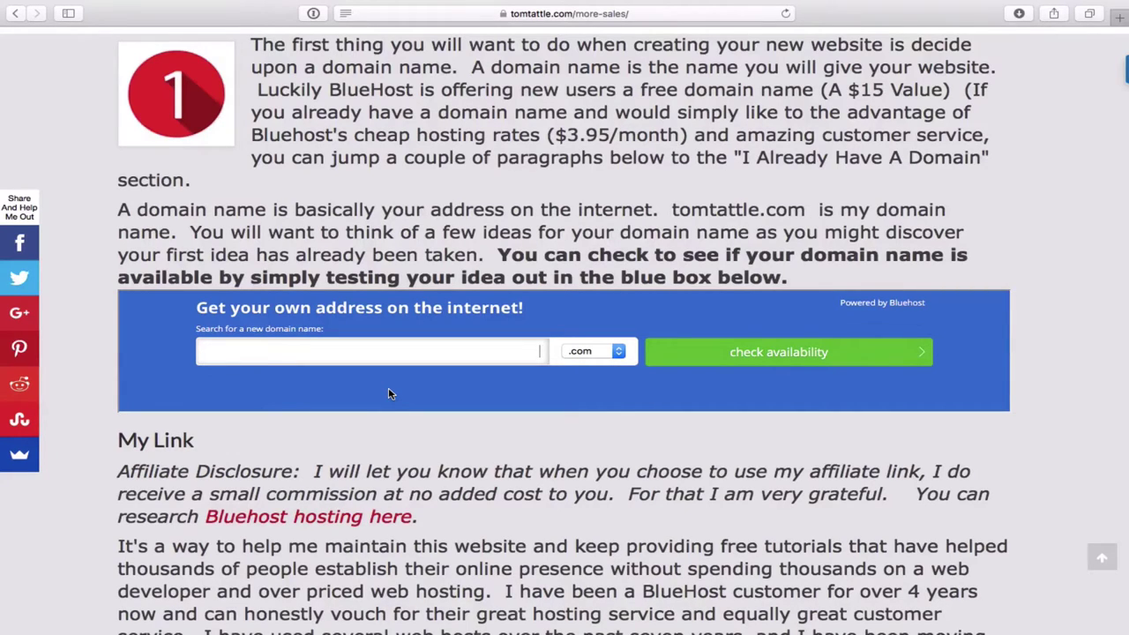
type("onlinestoretutorial")
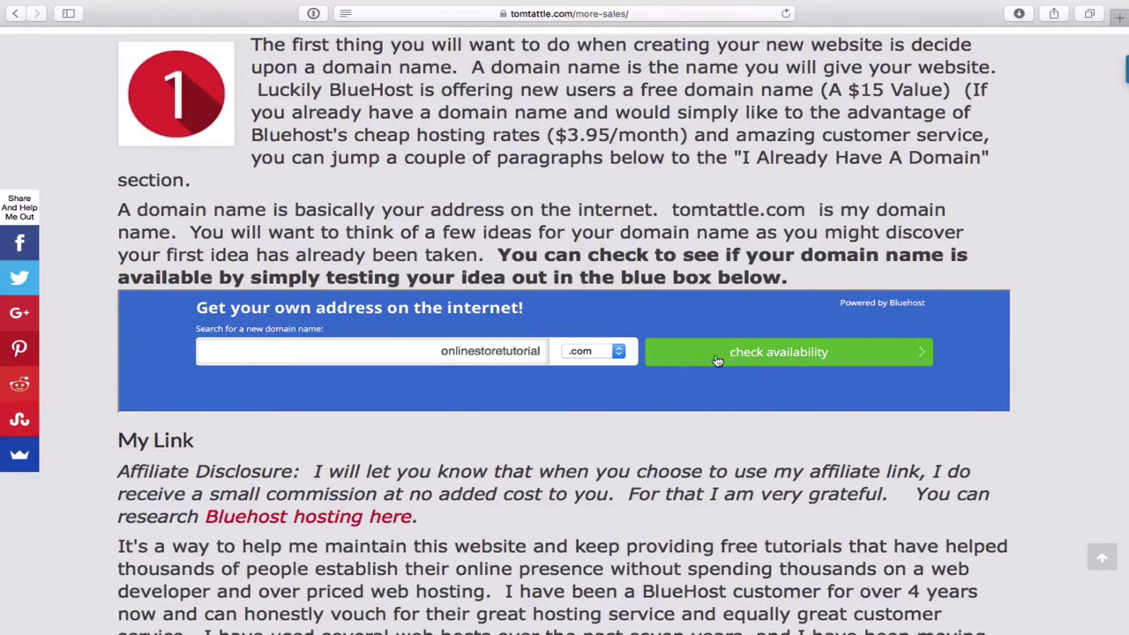
left_click(809, 353)
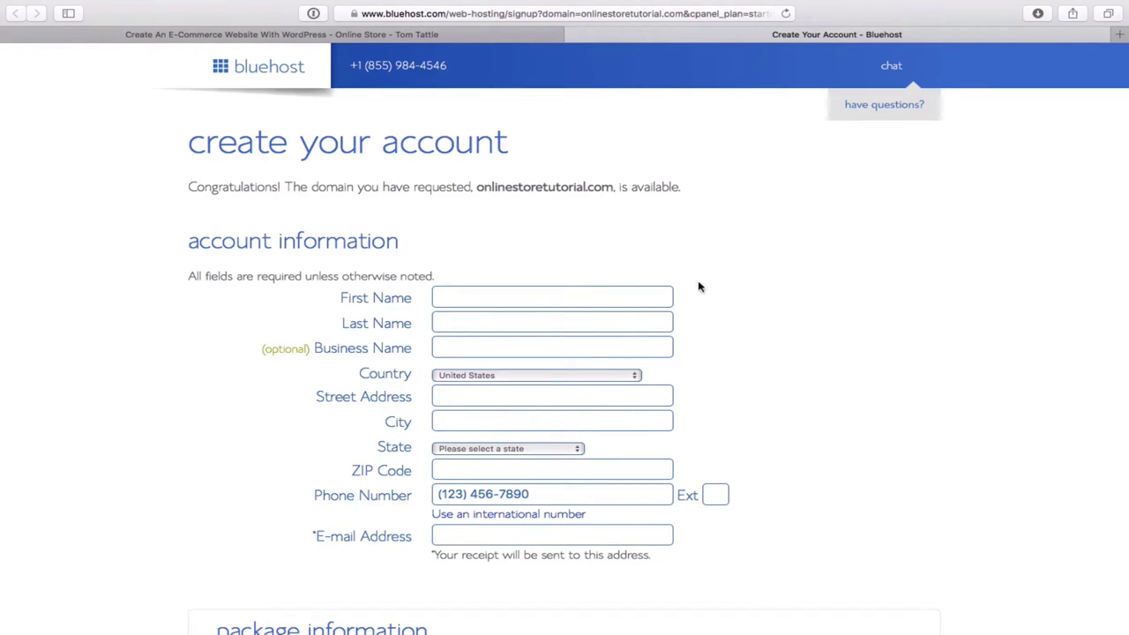
scroll(654, 319, "down", 2)
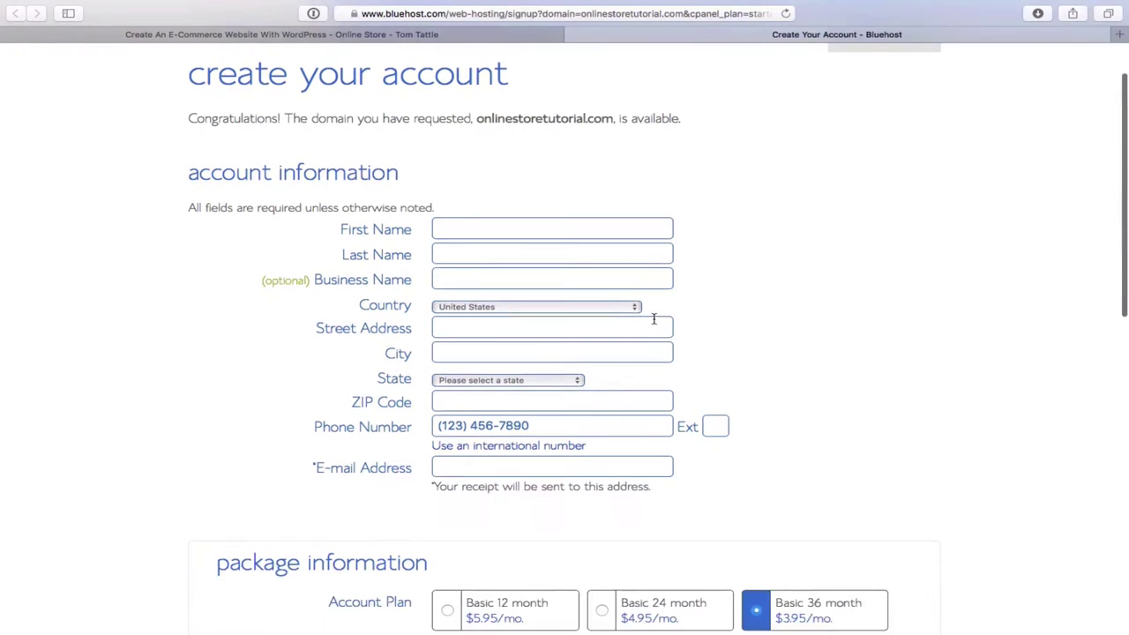
scroll(654, 319, "down", 5)
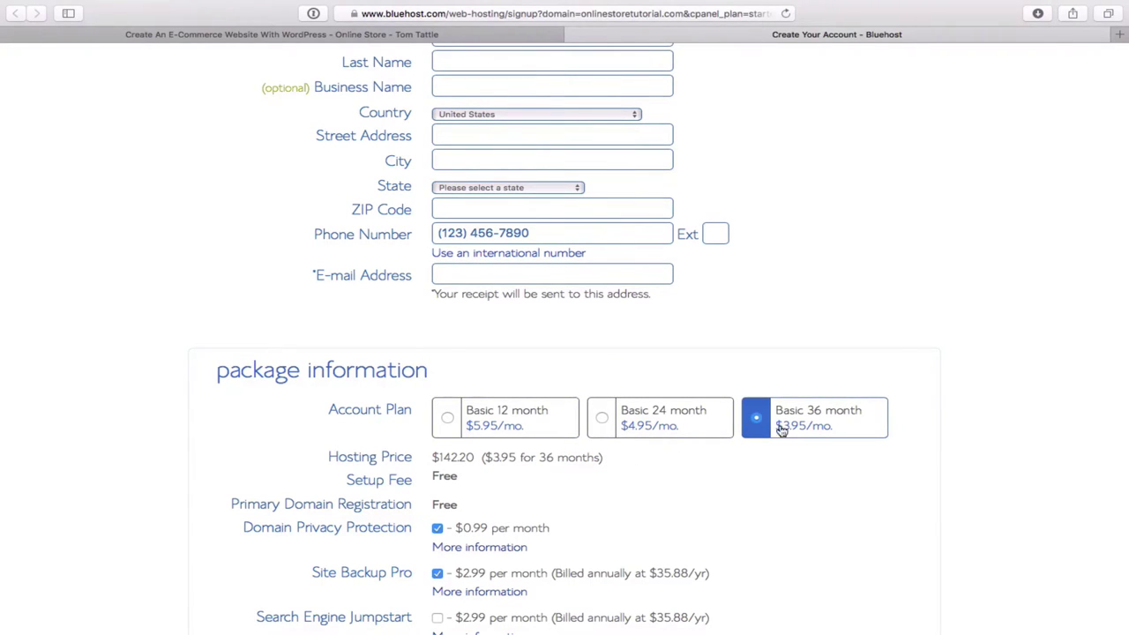
scroll(746, 478, "down", 2)
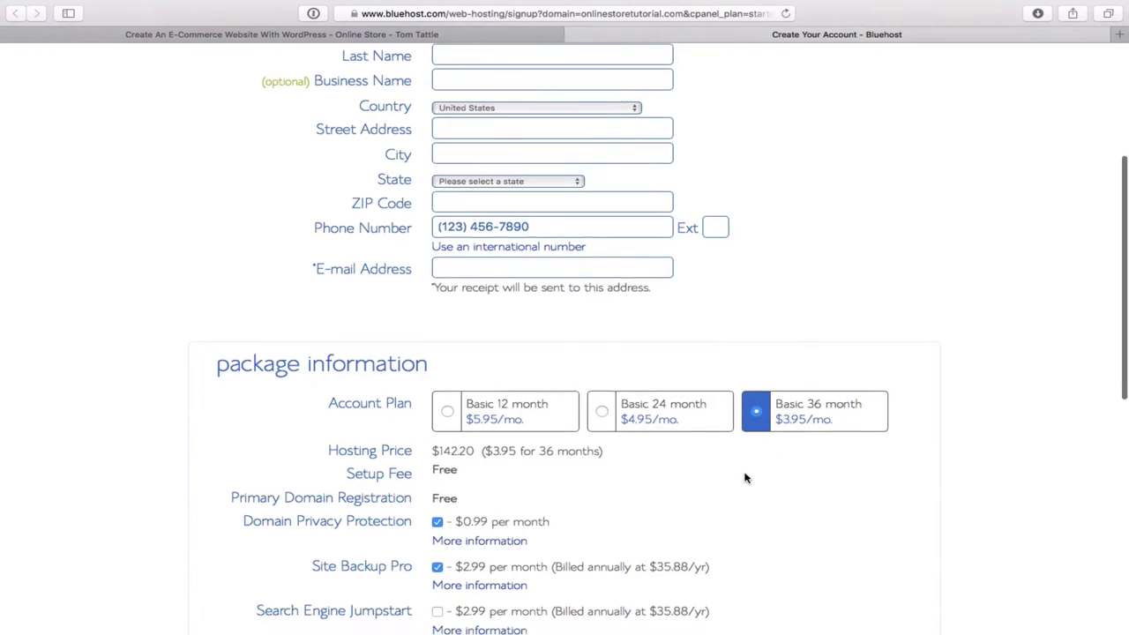
scroll(746, 478, "down", 6)
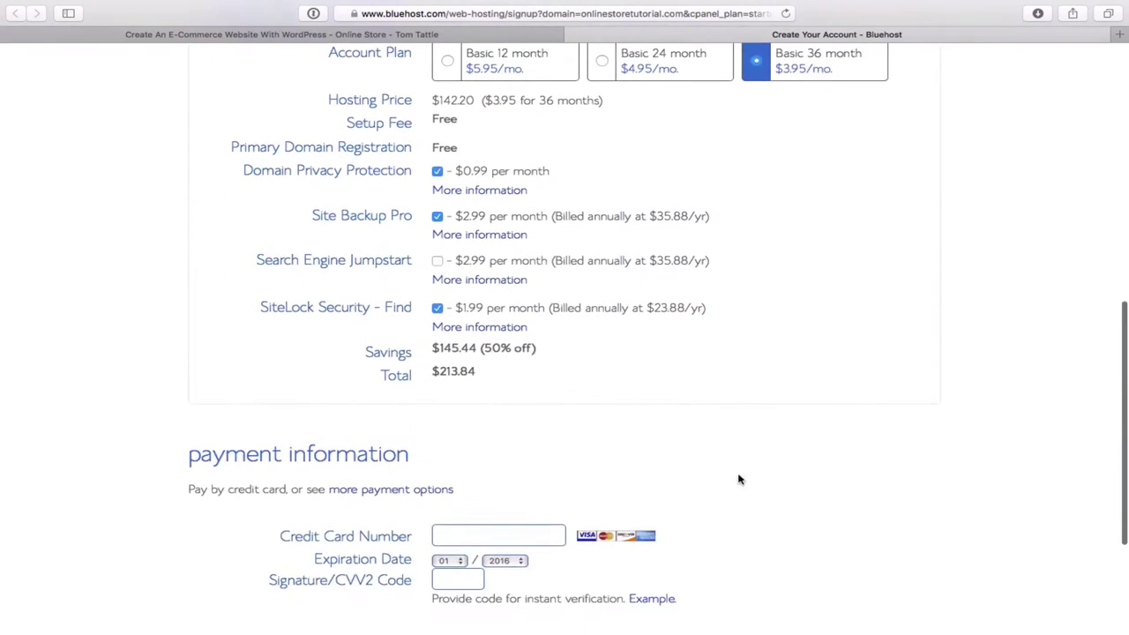
scroll(749, 448, "up", 3)
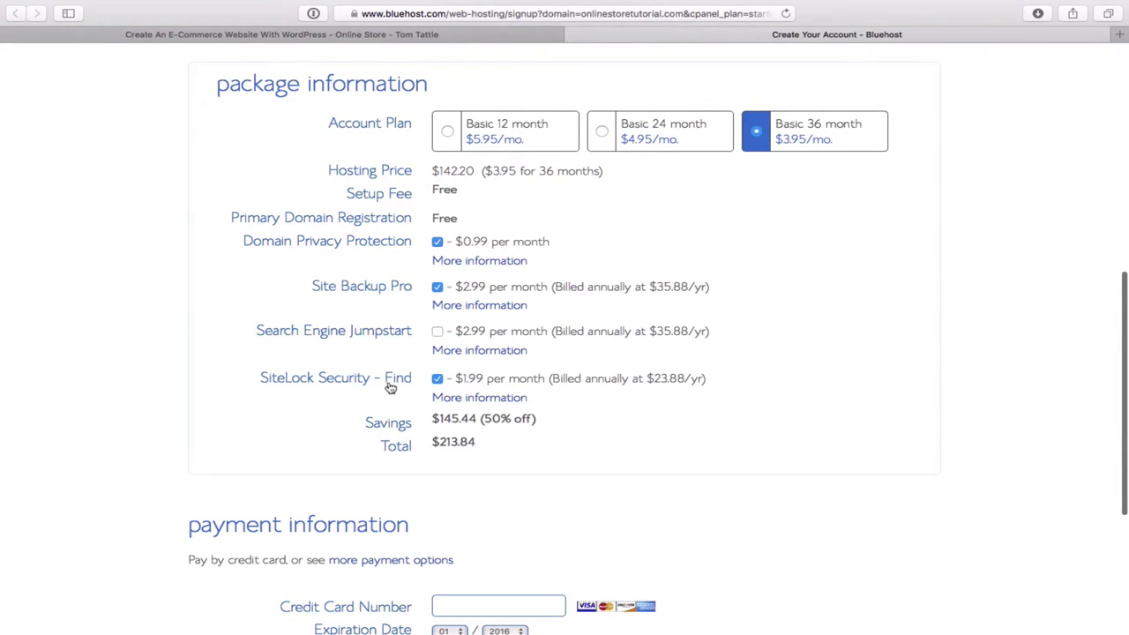
scroll(620, 477, "down", 3)
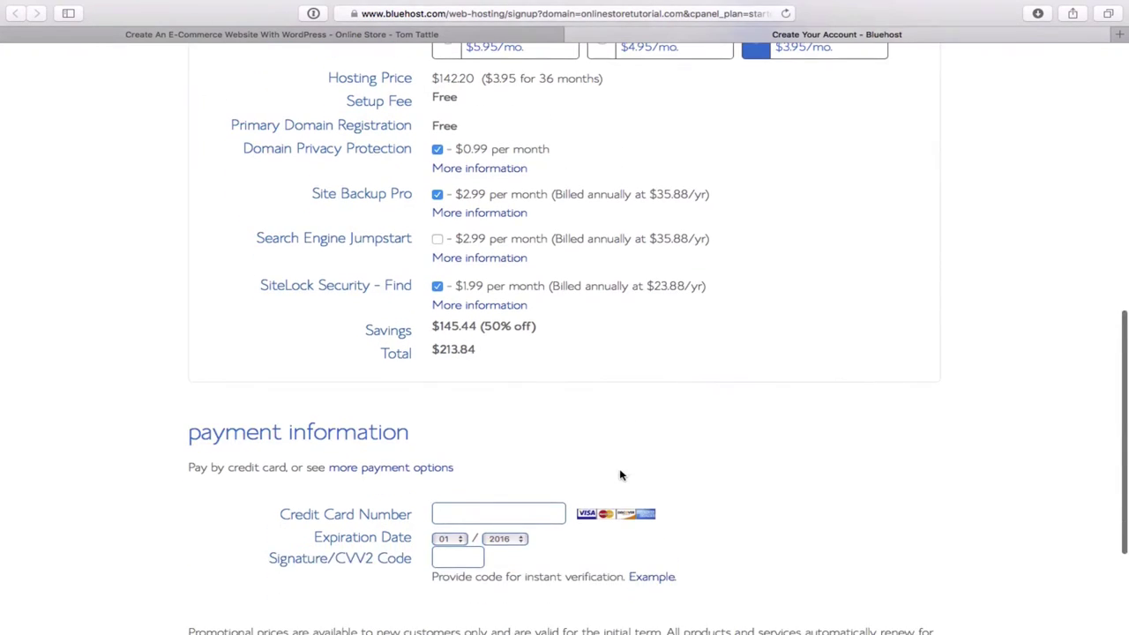
scroll(620, 477, "down", 1)
scroll(620, 475, "down", 2)
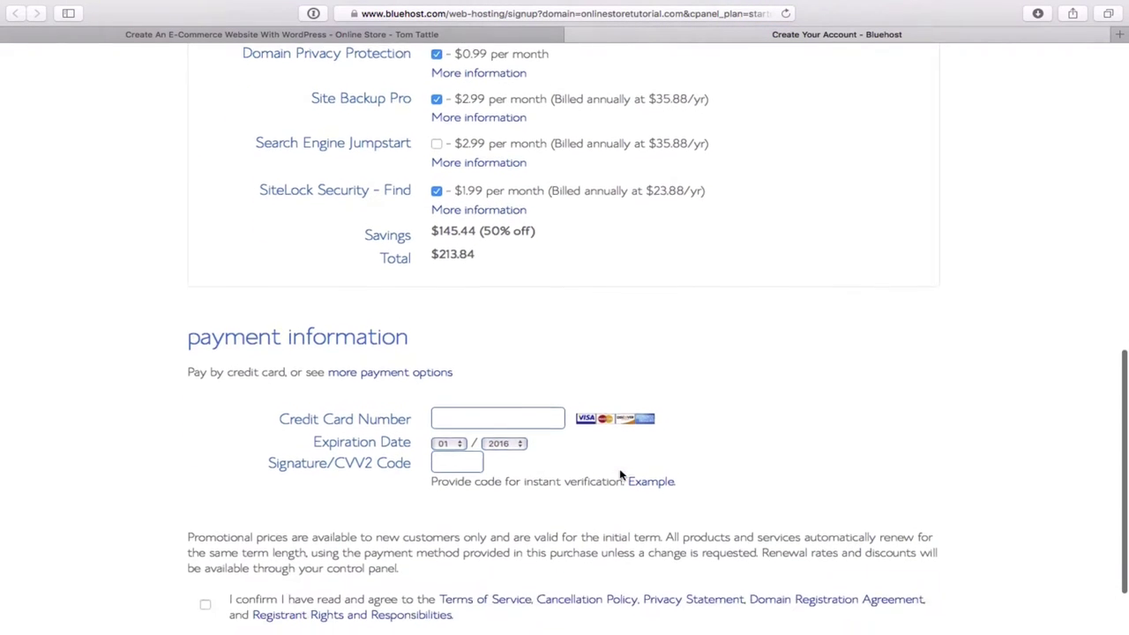
scroll(620, 472, "down", 3)
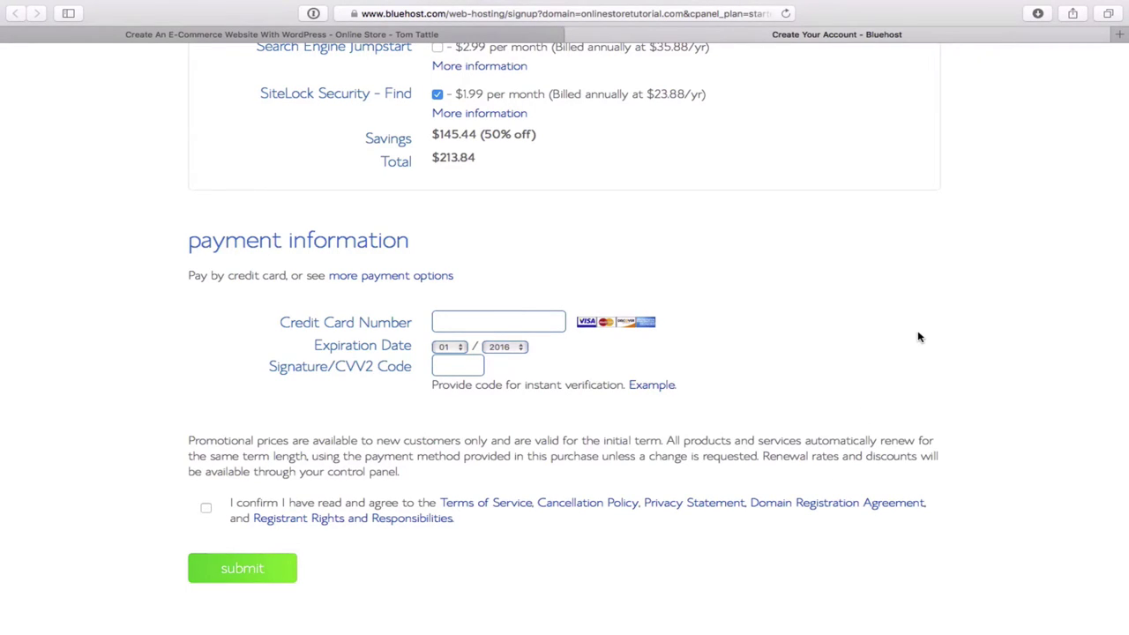
scroll(918, 337, "up", 3)
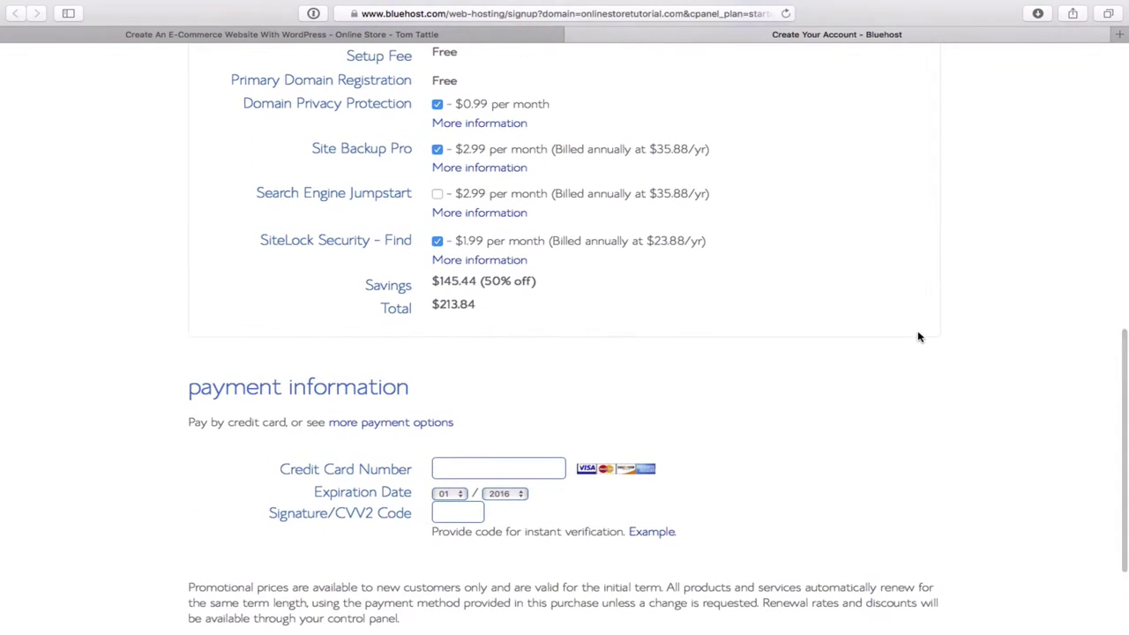
scroll(918, 337, "up", 3)
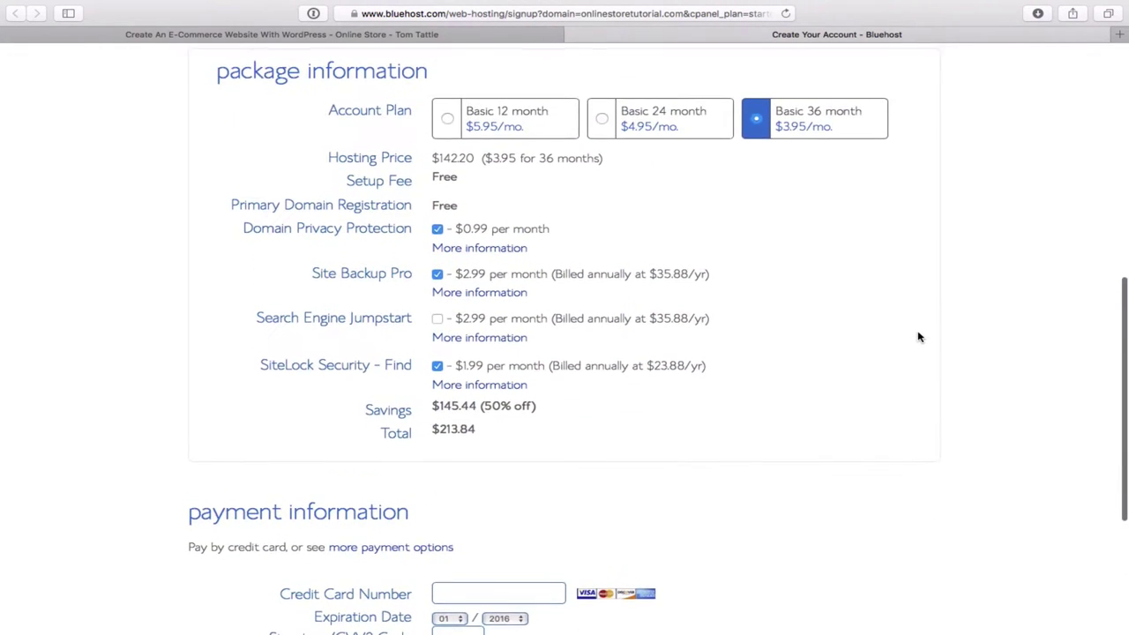
scroll(918, 337, "up", 2)
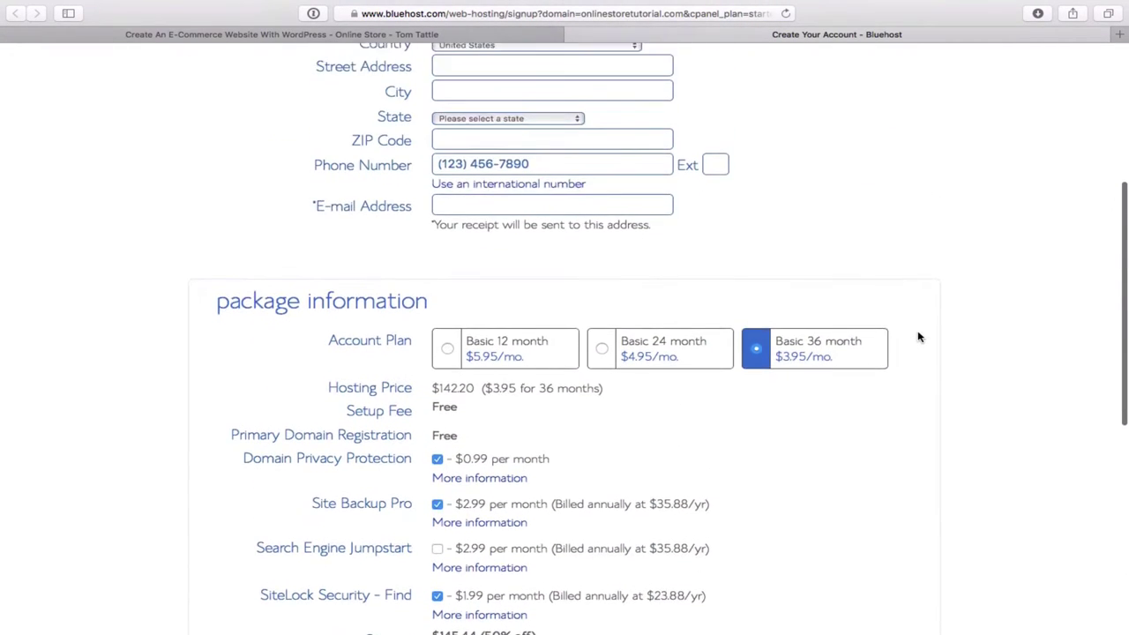
Remove Domain Privacy Protection, lowering the order total from $213.84 to $201.96
scroll(917, 337, "down", 3)
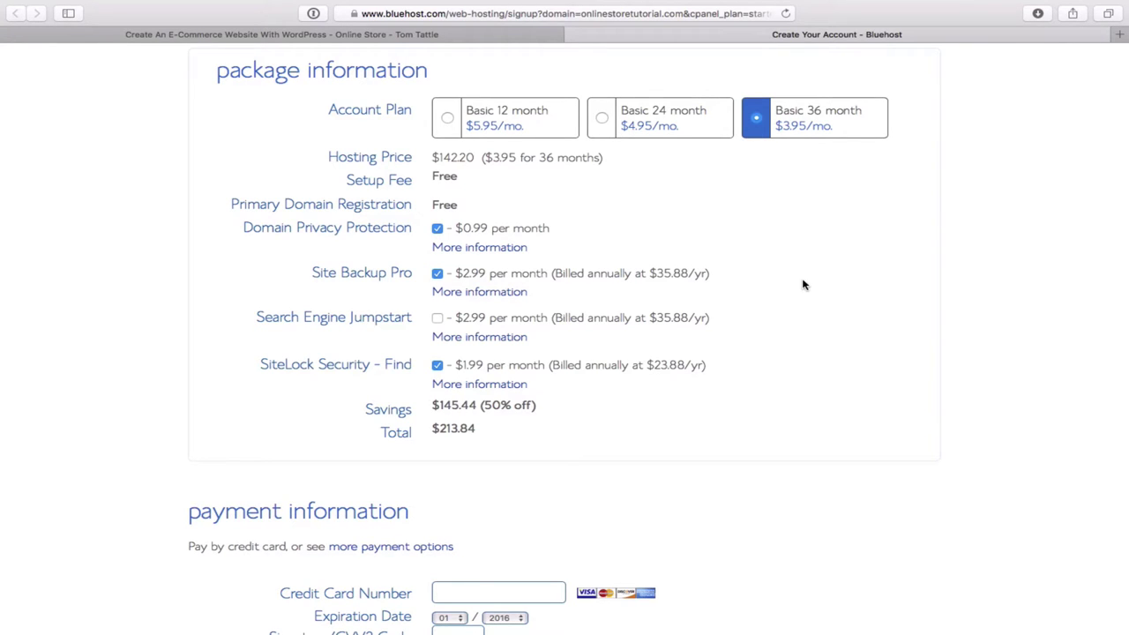
scroll(804, 285, "down", 1)
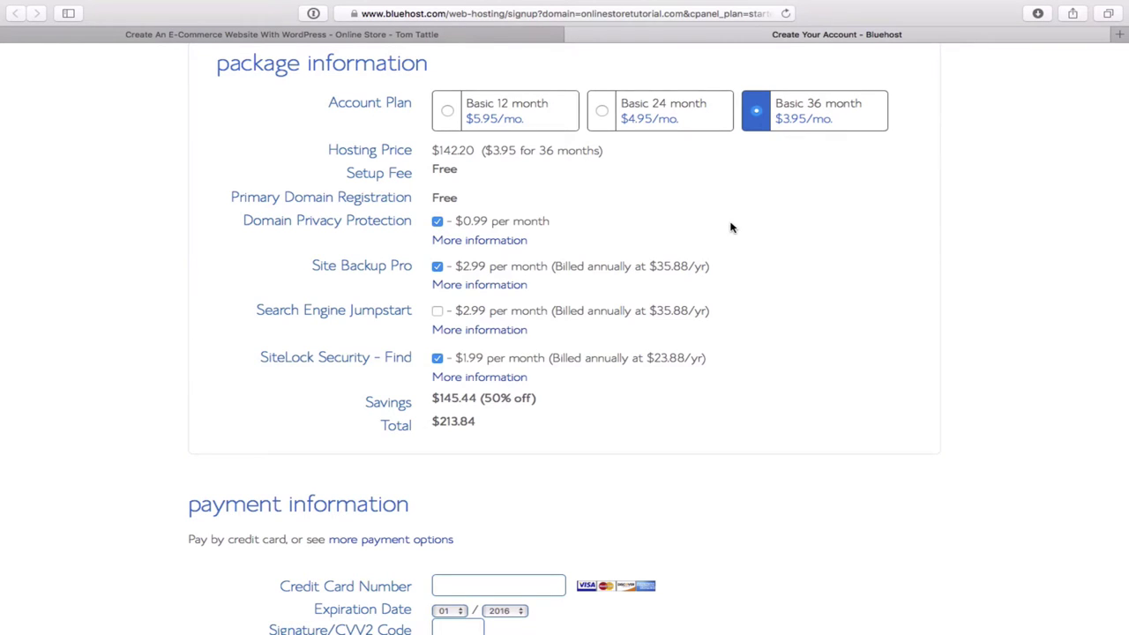
left_click(439, 225)
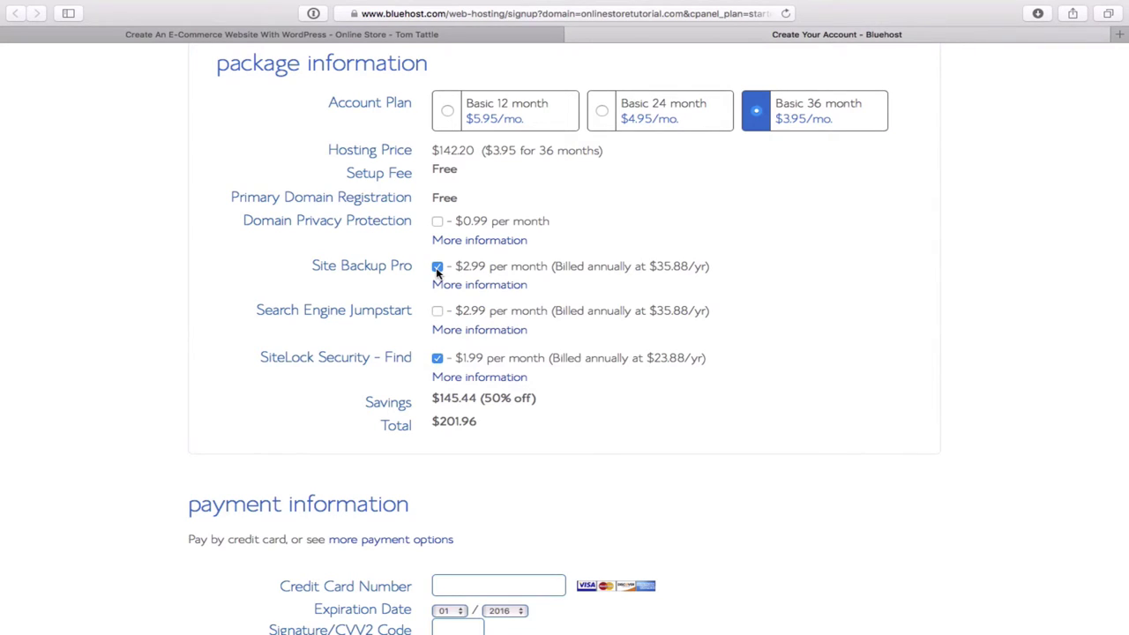
Drop Site Backup Pro and SiteLock Security and choose the Basic 12 month plan ($71.40)
left_click(437, 267)
left_click(438, 360)
left_click(447, 113)
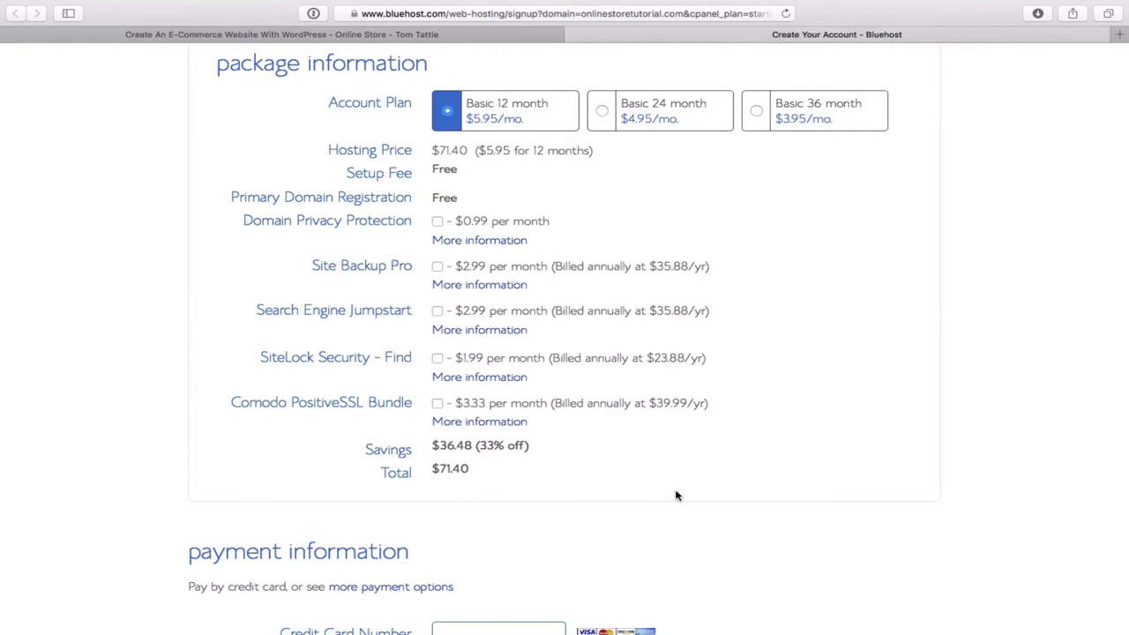
Scroll to the bottom of the order form and agree to the terms of service
scroll(676, 496, "down", 3)
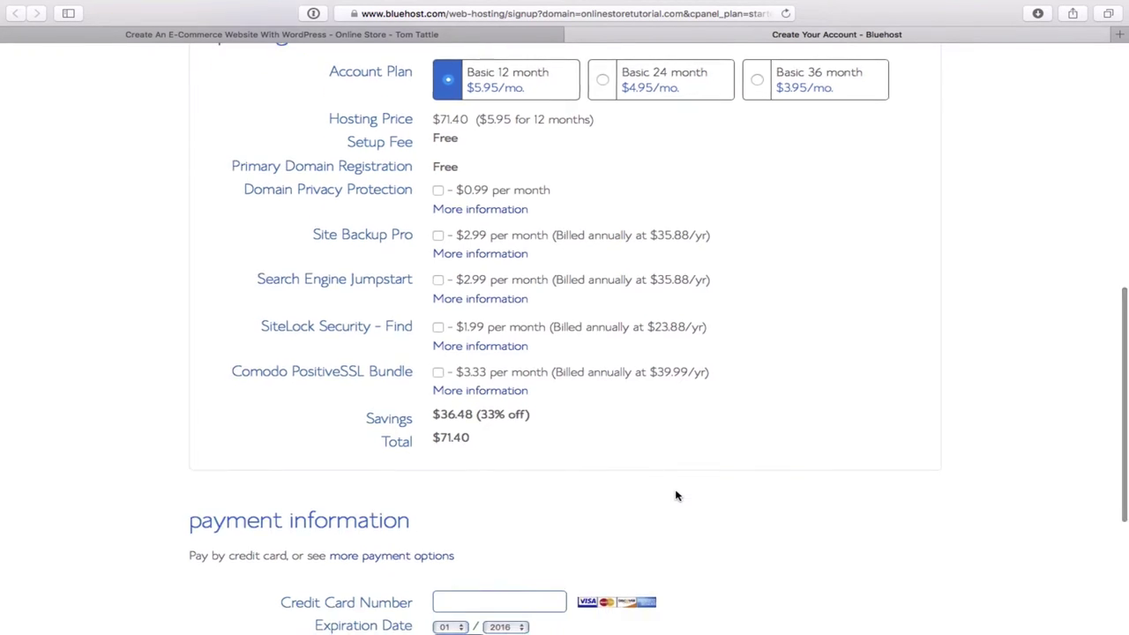
scroll(676, 496, "down", 5)
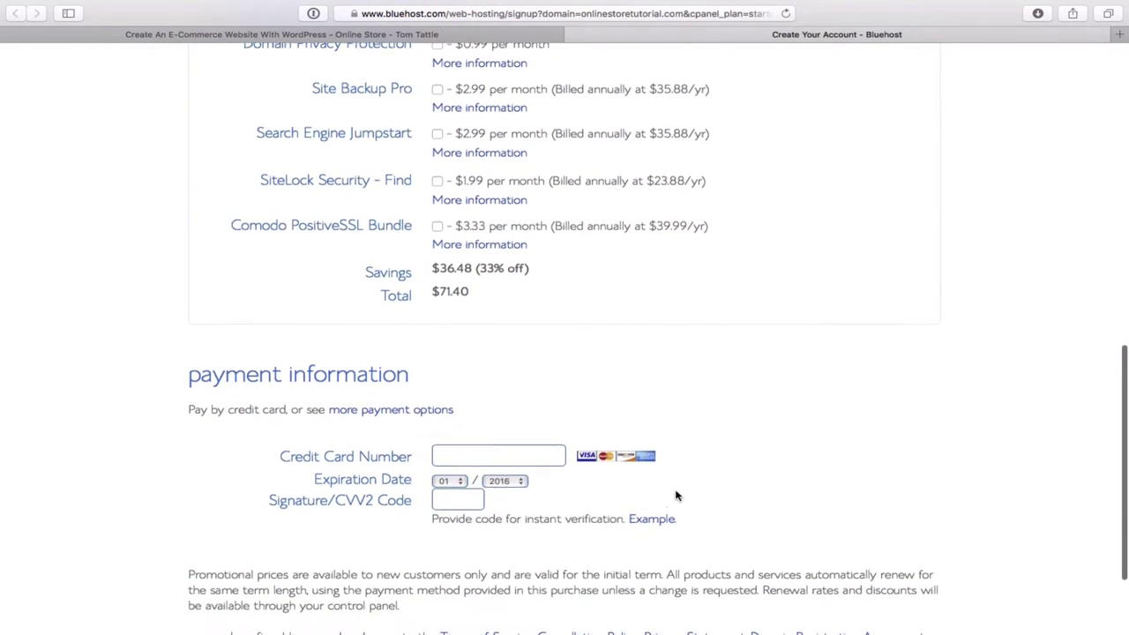
scroll(676, 491, "down", 2)
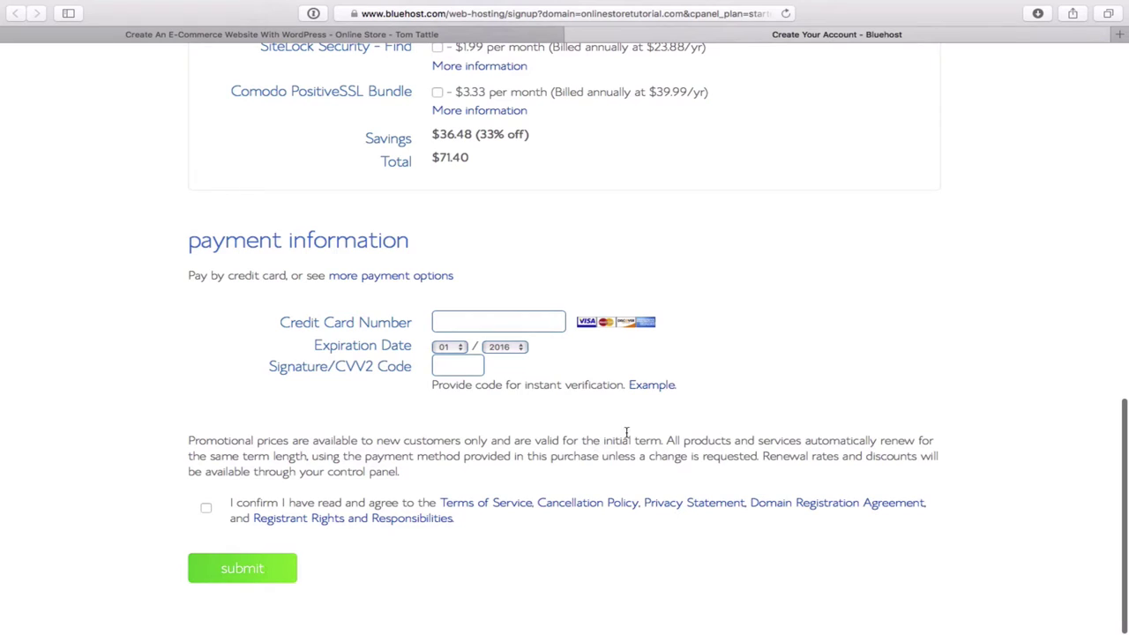
left_click(206, 508)
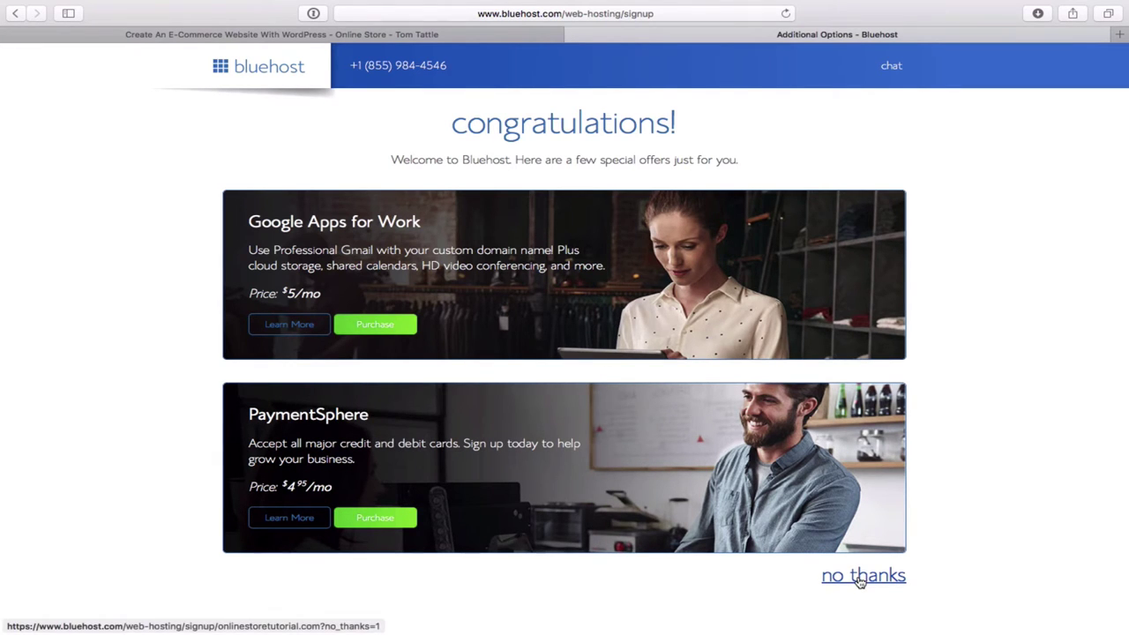
Decline the special offers, then start creating the account password to reach the hosting login page
left_click(860, 578)
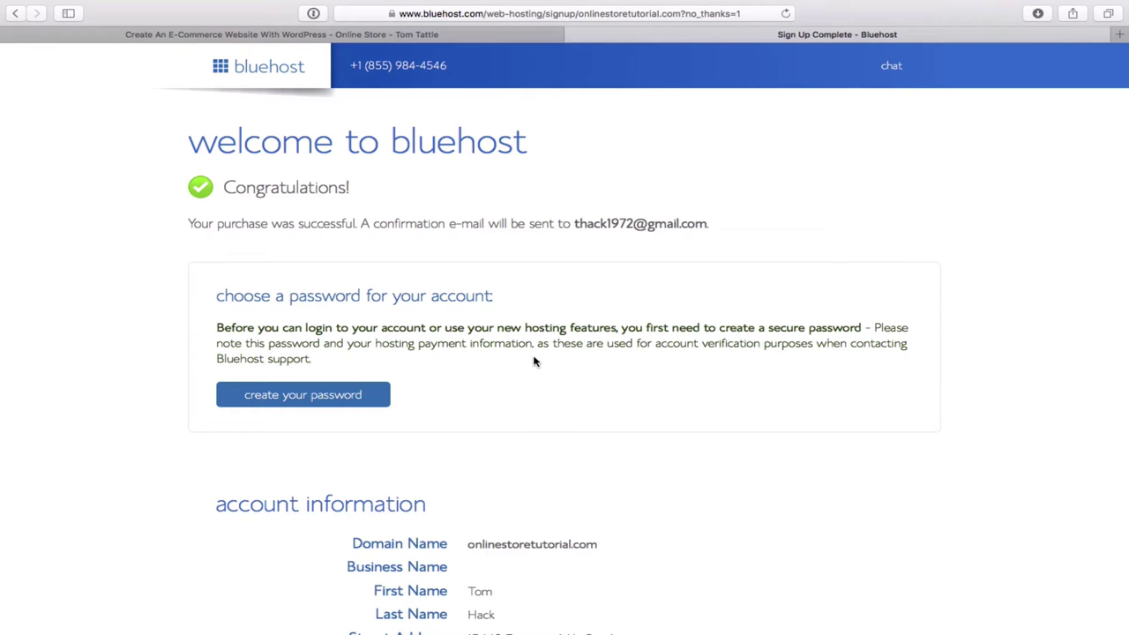
scroll(856, 473, "down", 1)
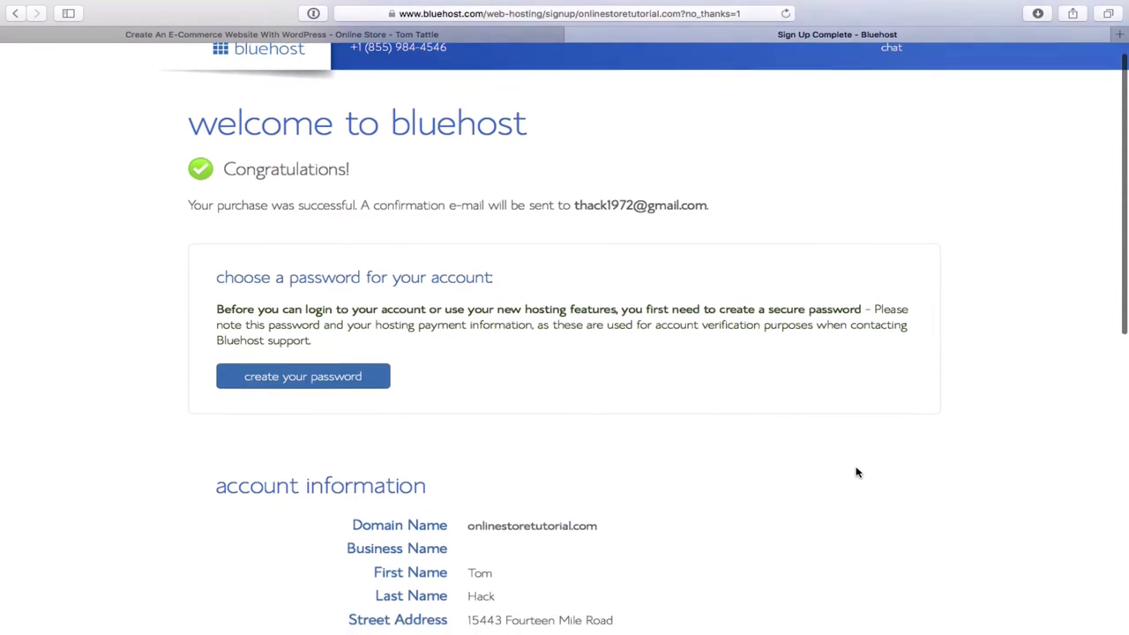
scroll(856, 473, "down", 3)
left_click(356, 300, "super")
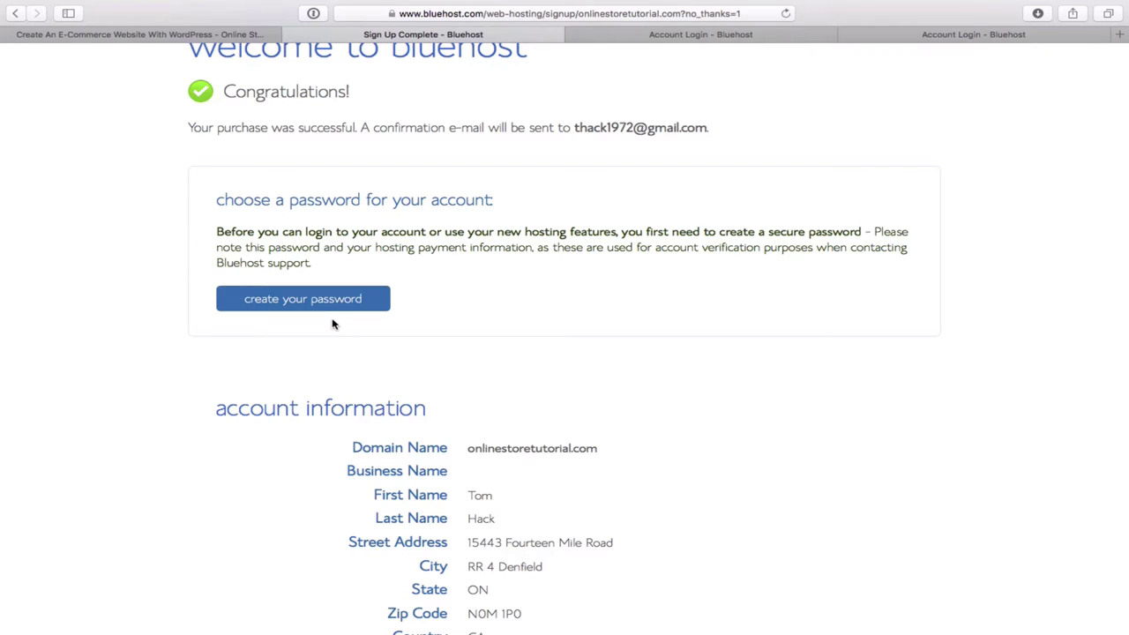
left_click(333, 304)
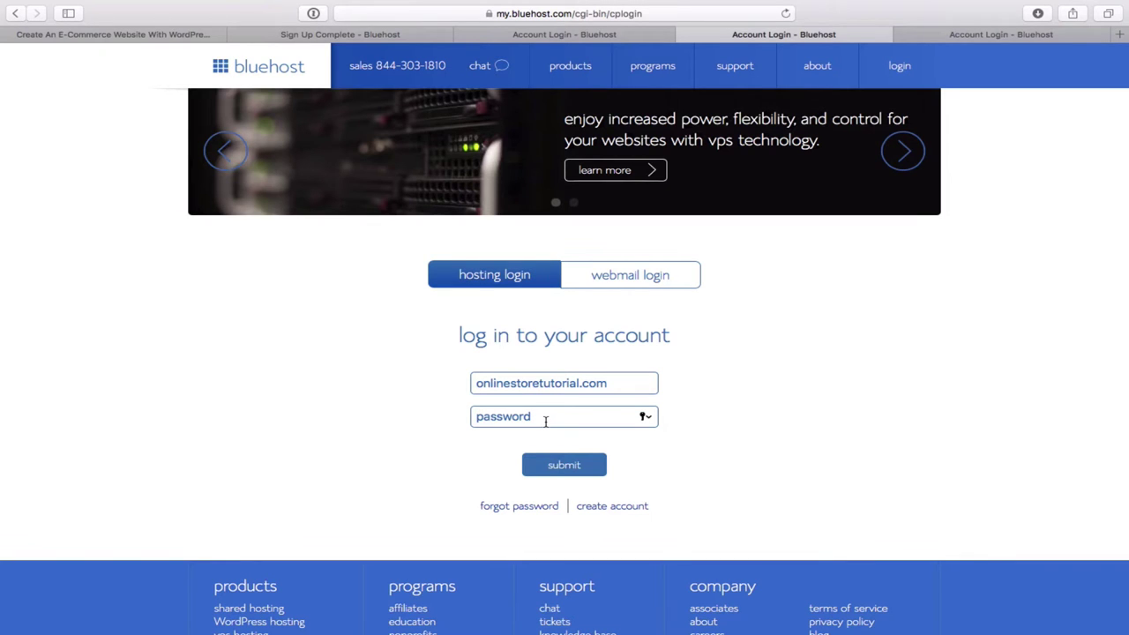
Enter the account password, submit the login, and decline the password manager's save prompt
type("*******")
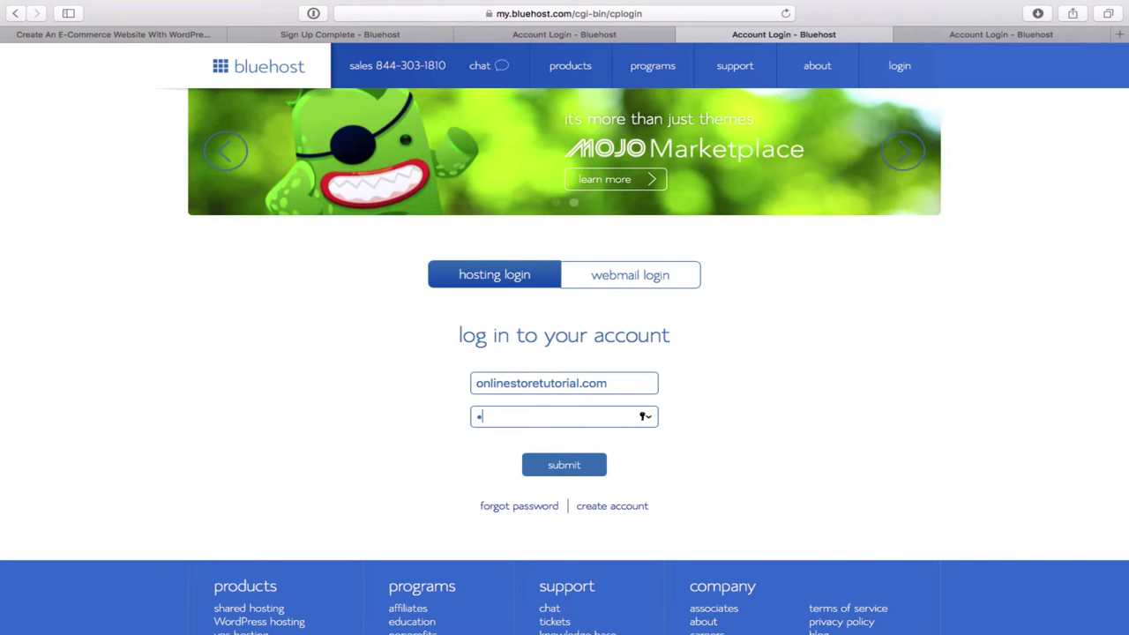
type("***")
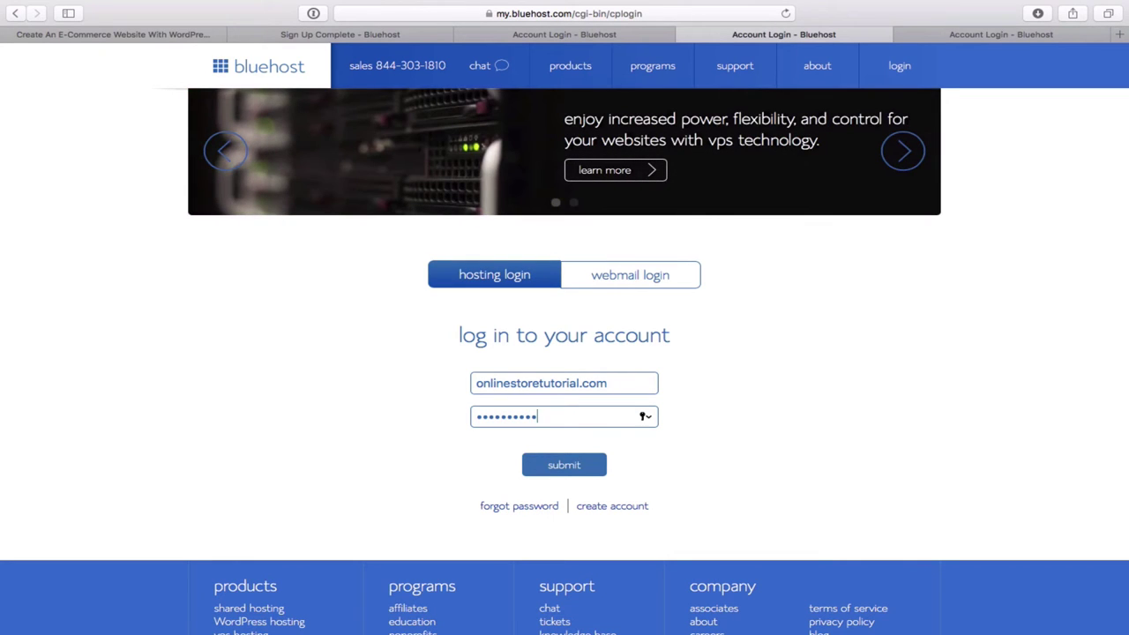
left_click(580, 465)
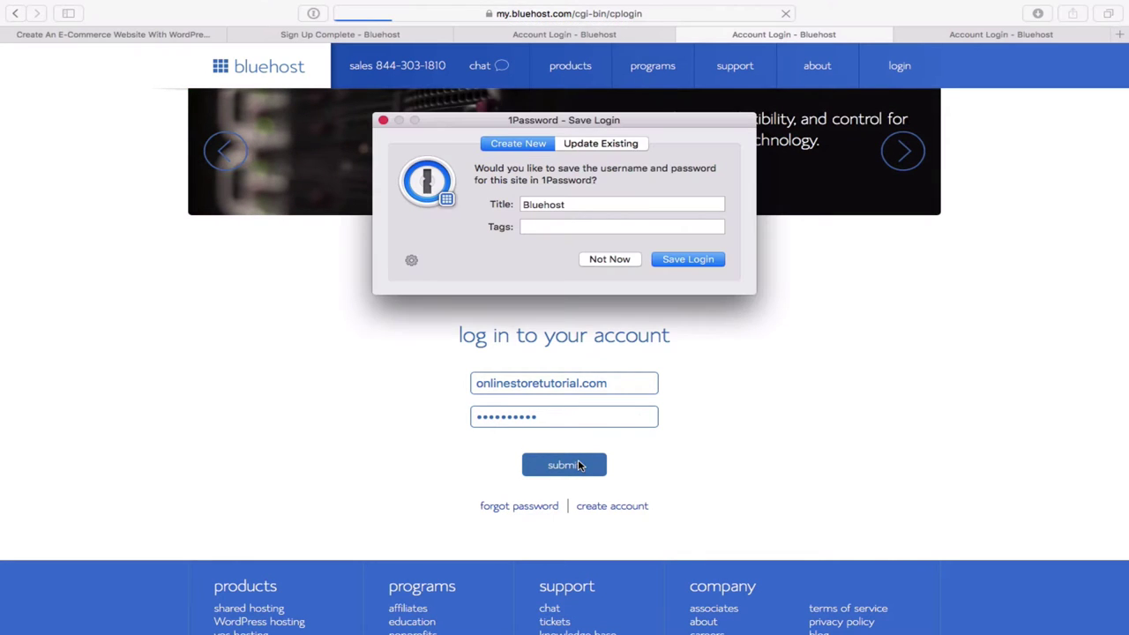
left_click(607, 260)
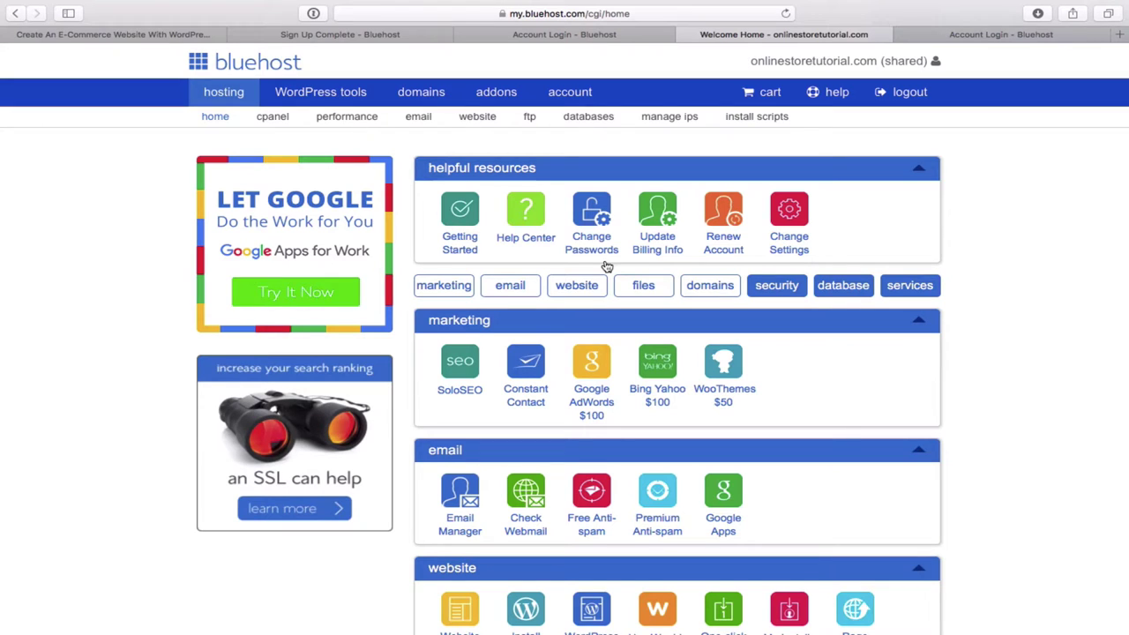
Locate the website tools on the onlinestoretutorial.com hosting home and launch Install WordPress
scroll(1012, 435, "down", 2)
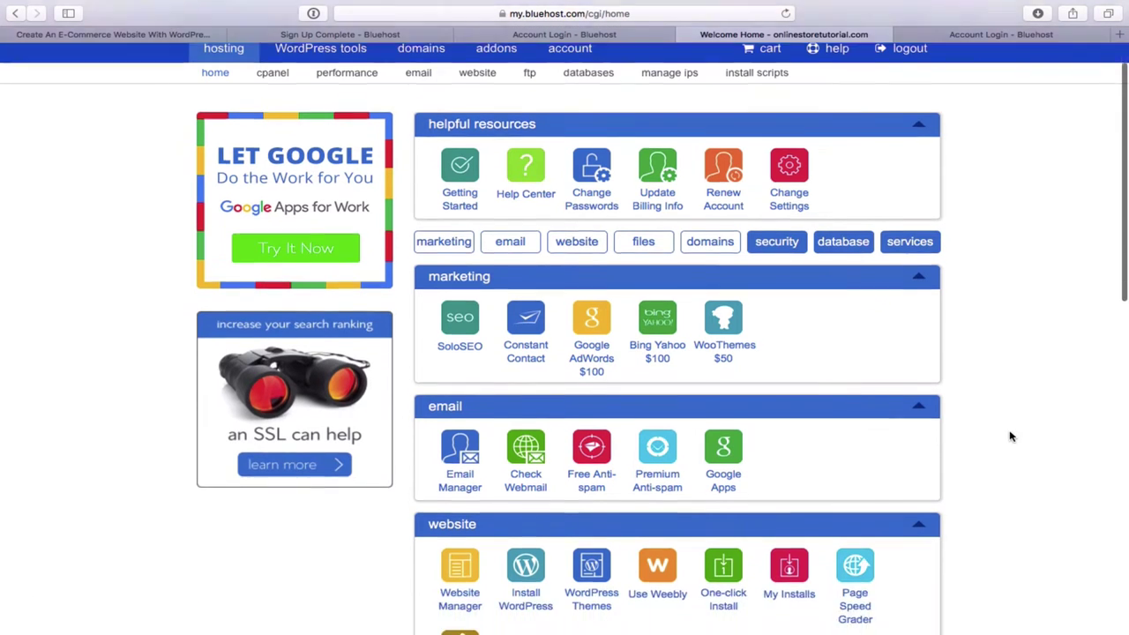
scroll(1012, 436, "down", 10)
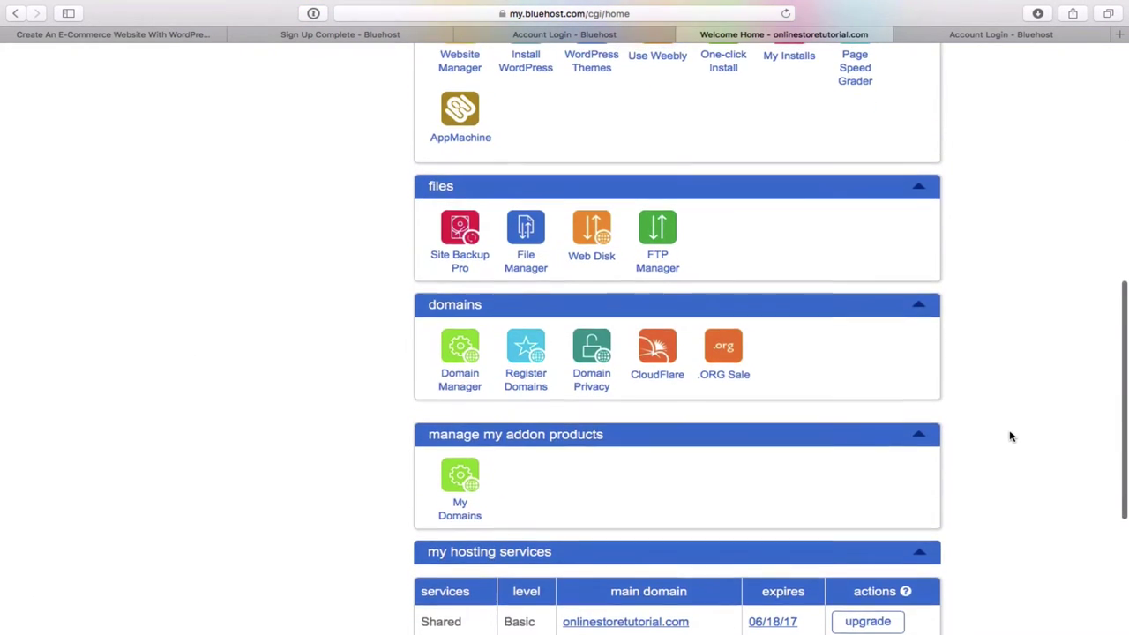
scroll(1012, 436, "up", 7)
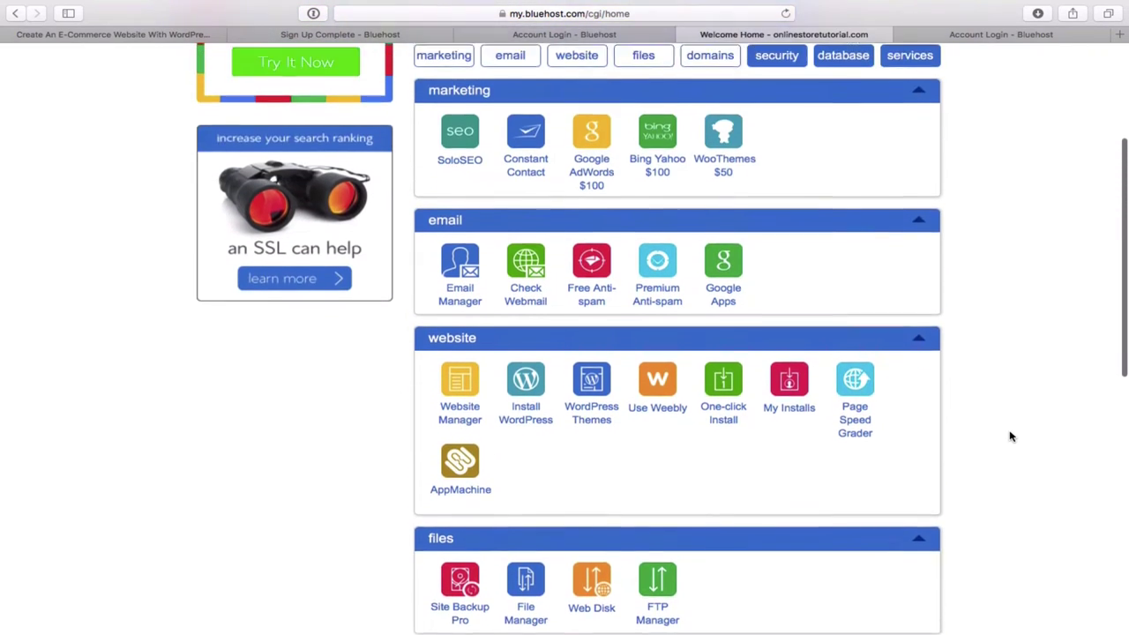
scroll(1012, 436, "up", 5)
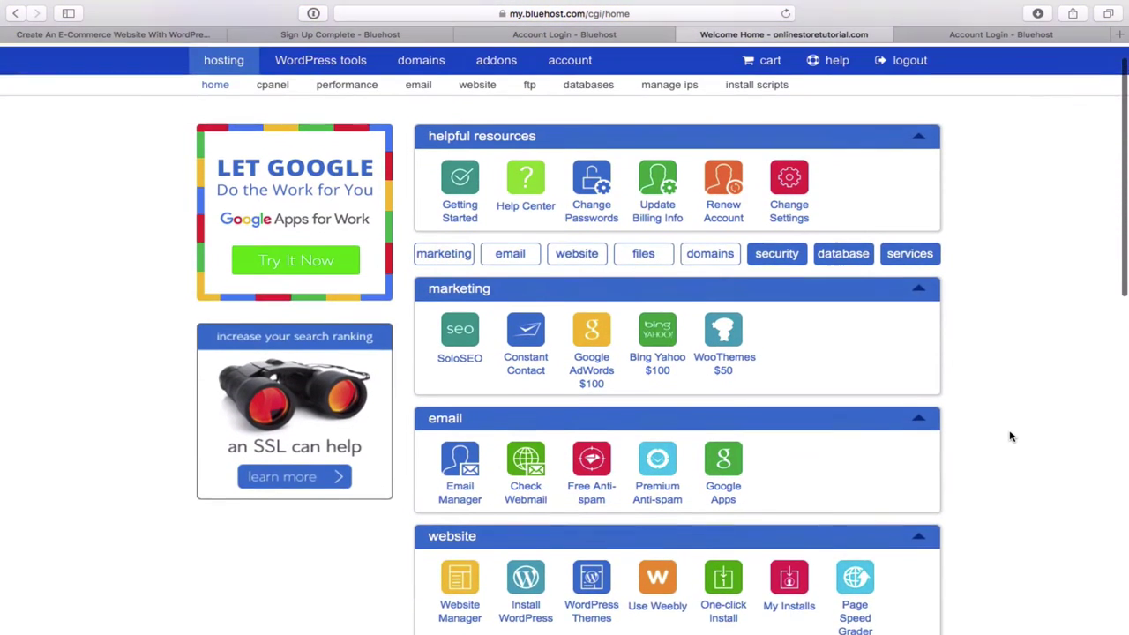
scroll(1012, 436, "down", 5)
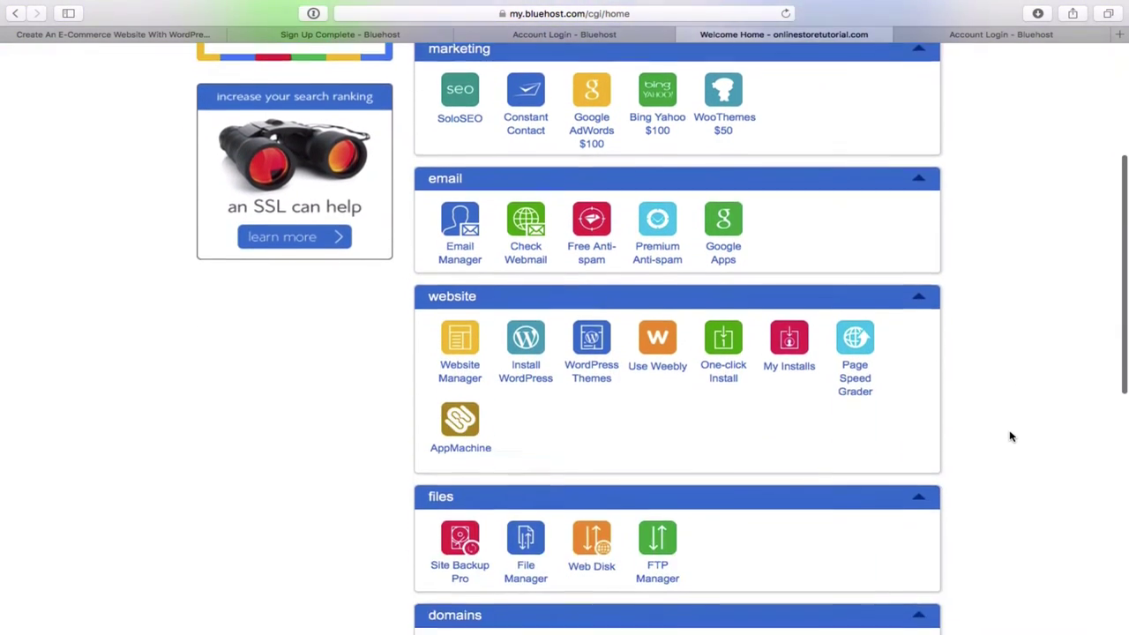
scroll(1012, 436, "down", 2)
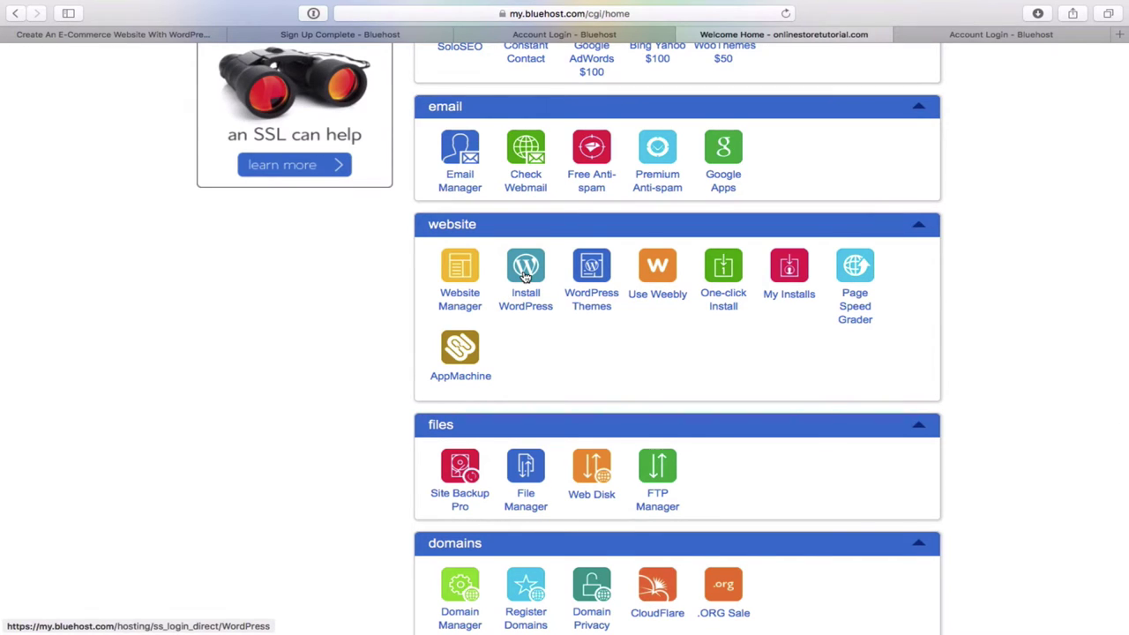
left_click(525, 277)
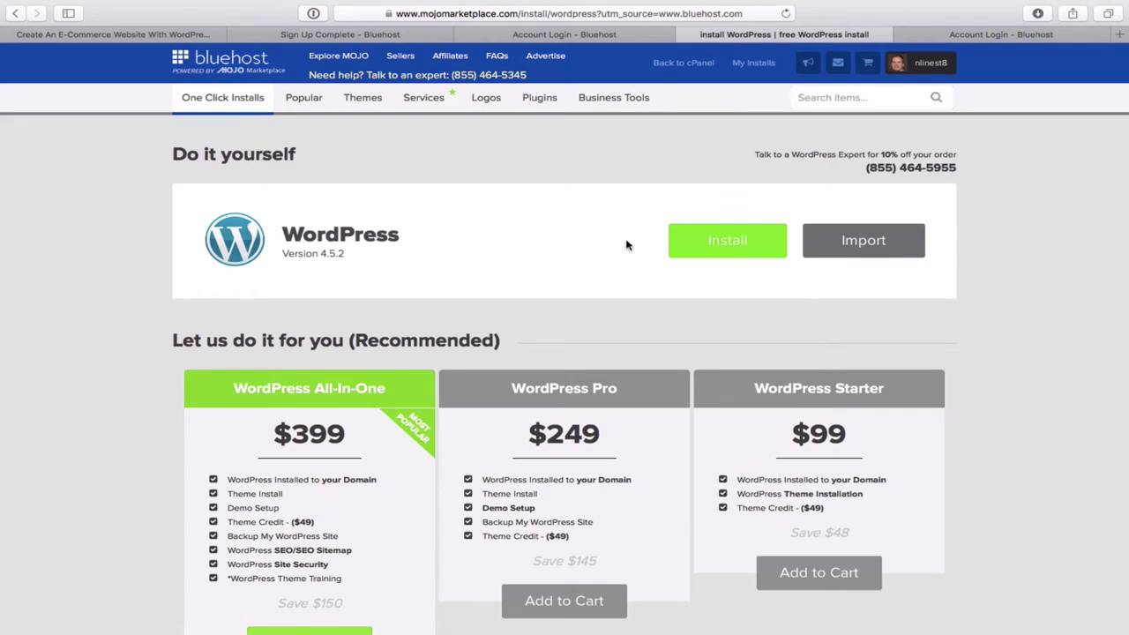
left_click(722, 251)
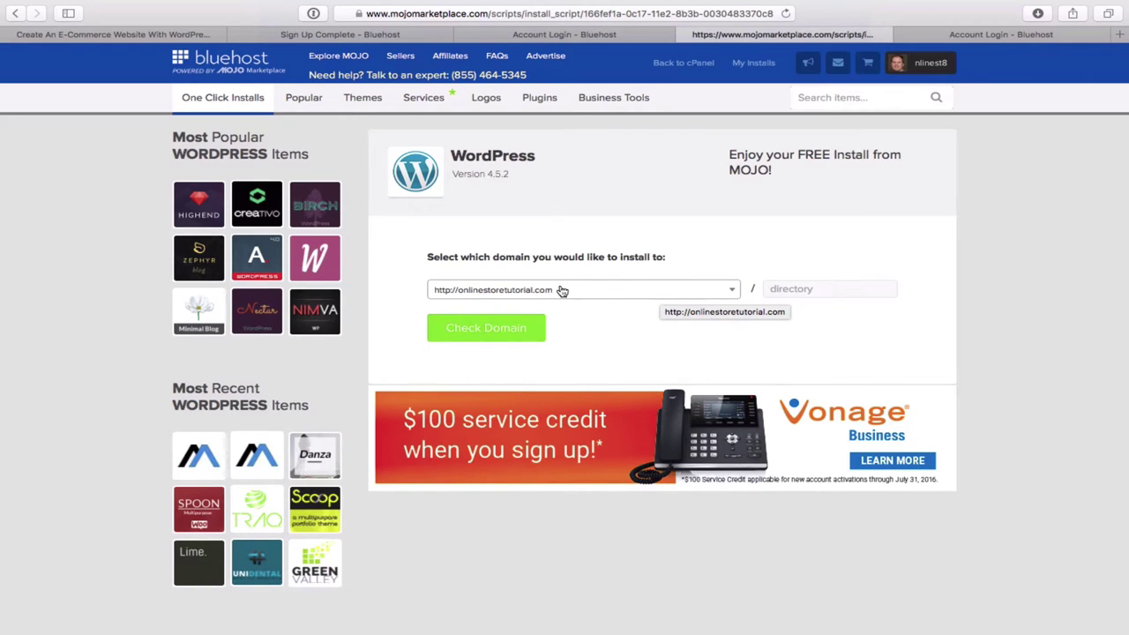
left_click(491, 333)
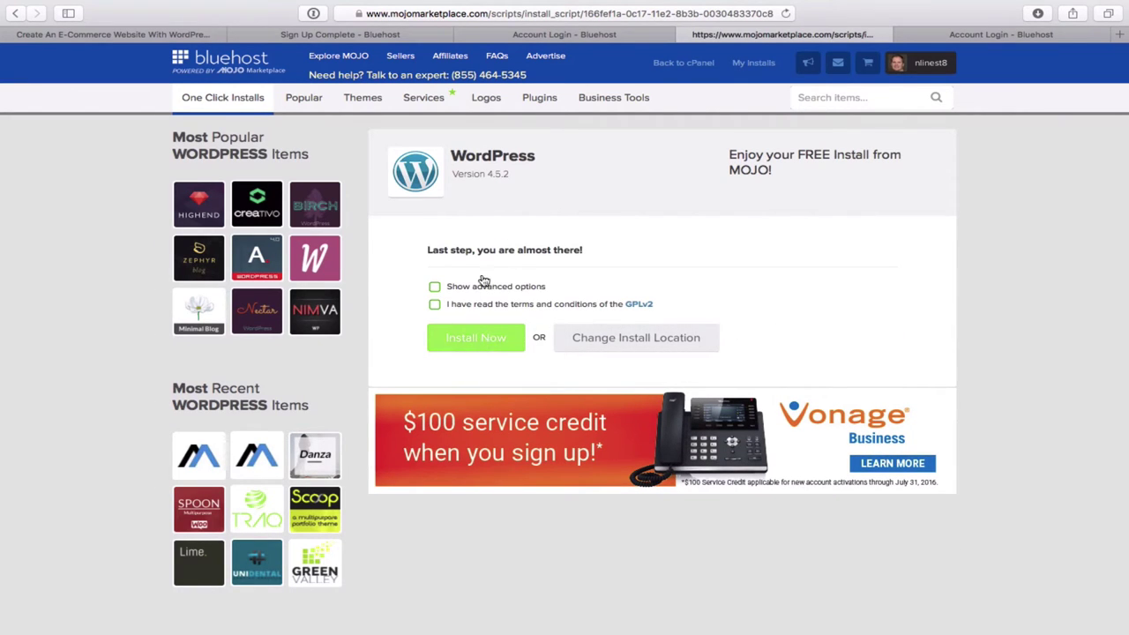
Show the advanced install options and replace the generated admin password with a new one
left_click(435, 288)
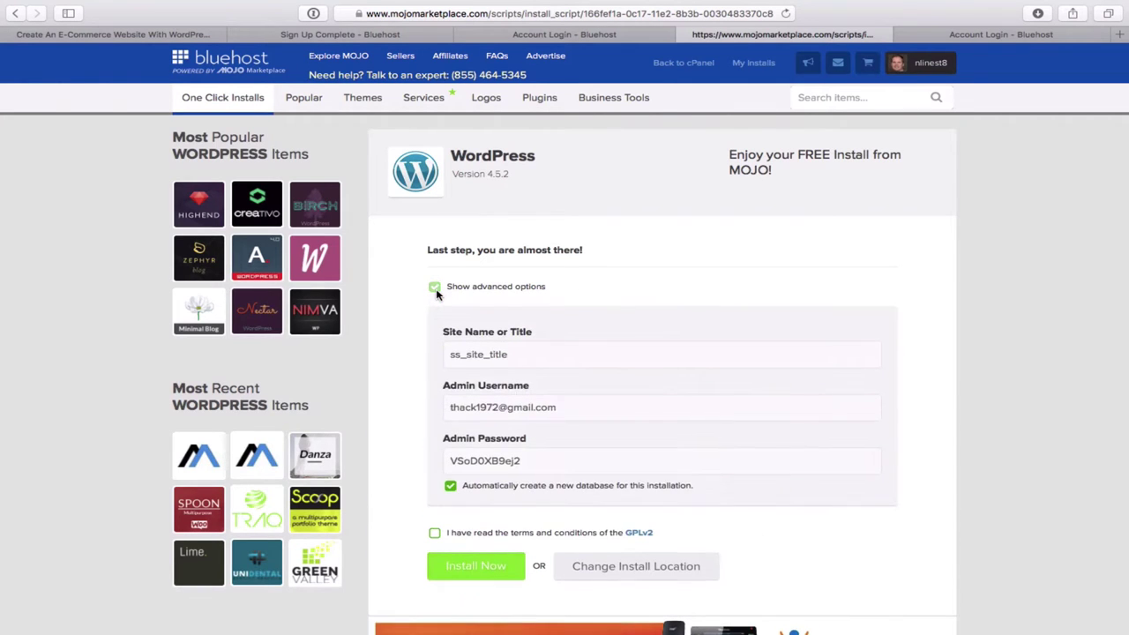
scroll(706, 324, "down", 2)
scroll(706, 323, "down", 3)
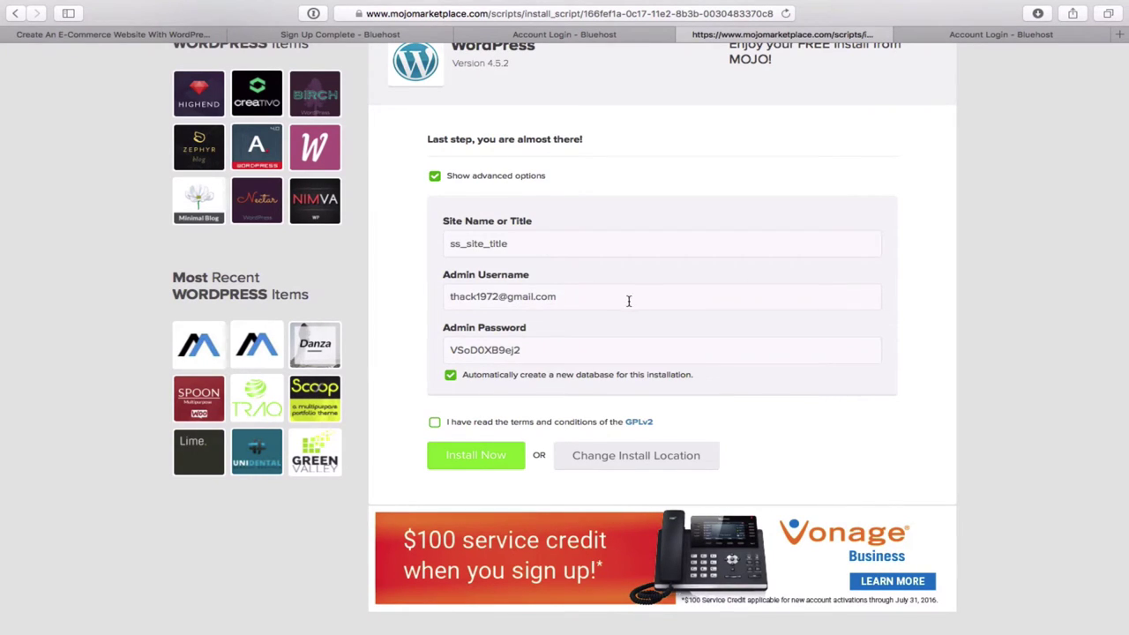
scroll(627, 298, "down", 2)
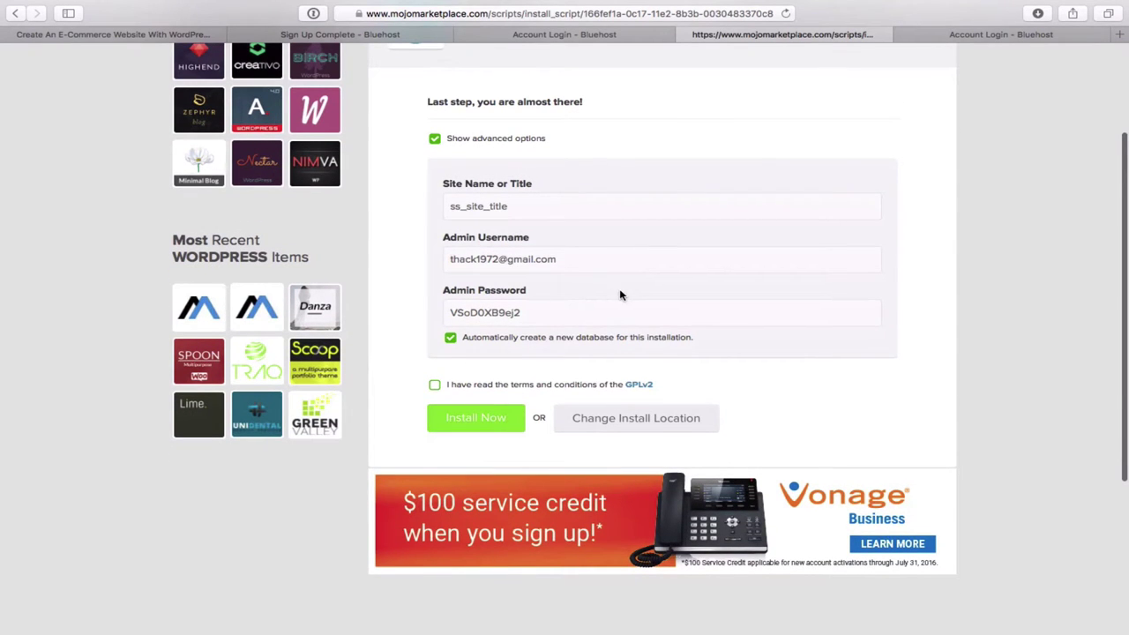
scroll(621, 294, "down", 2)
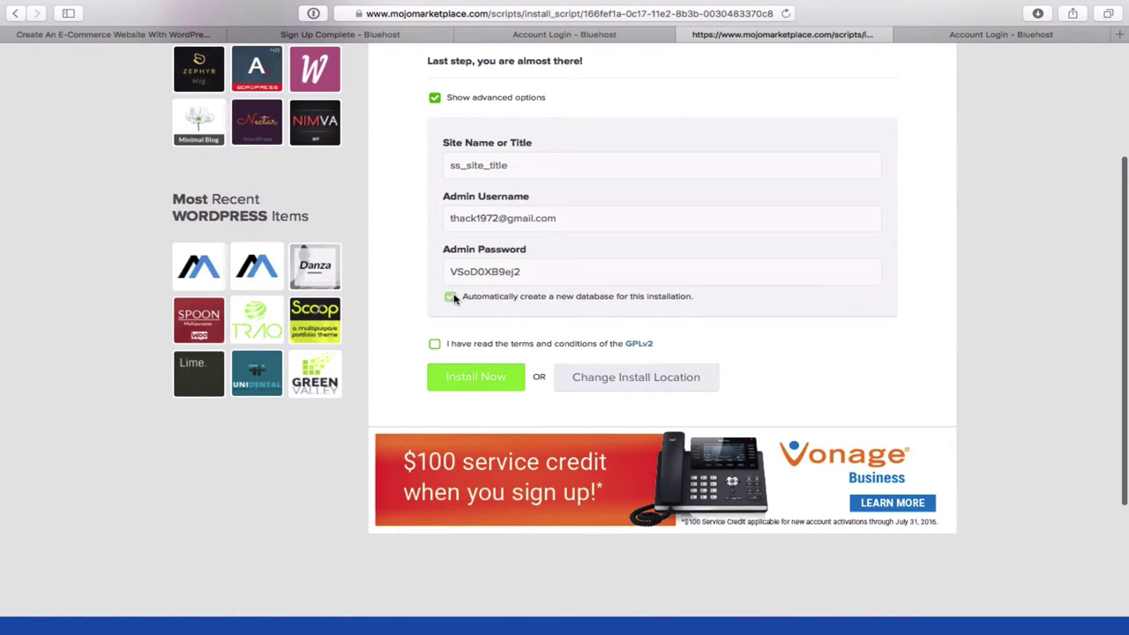
double_click(542, 272)
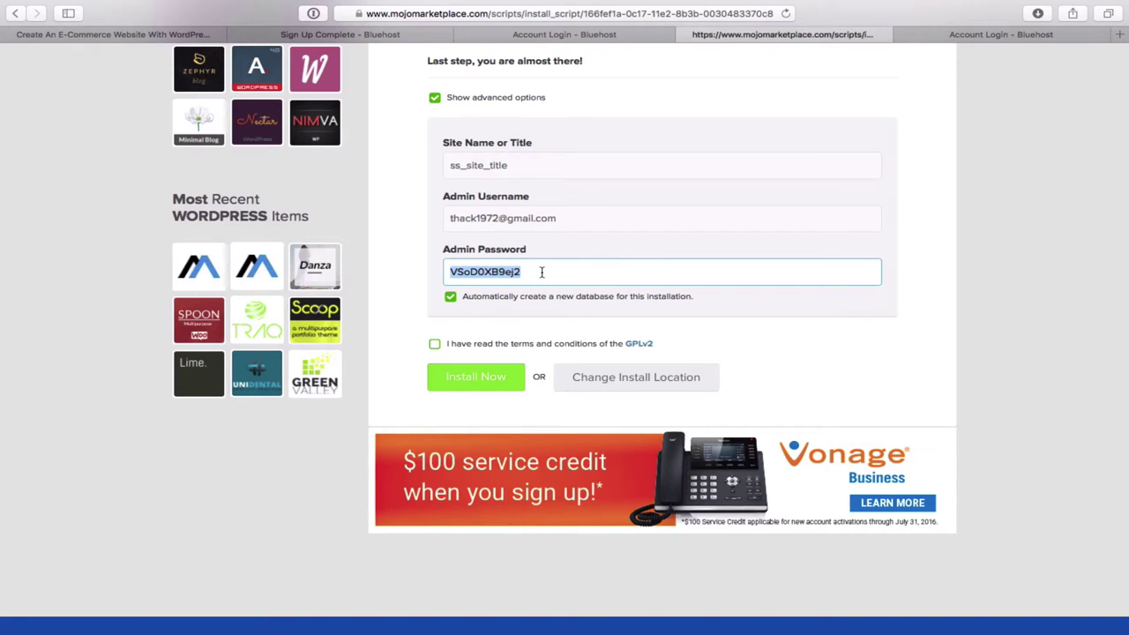
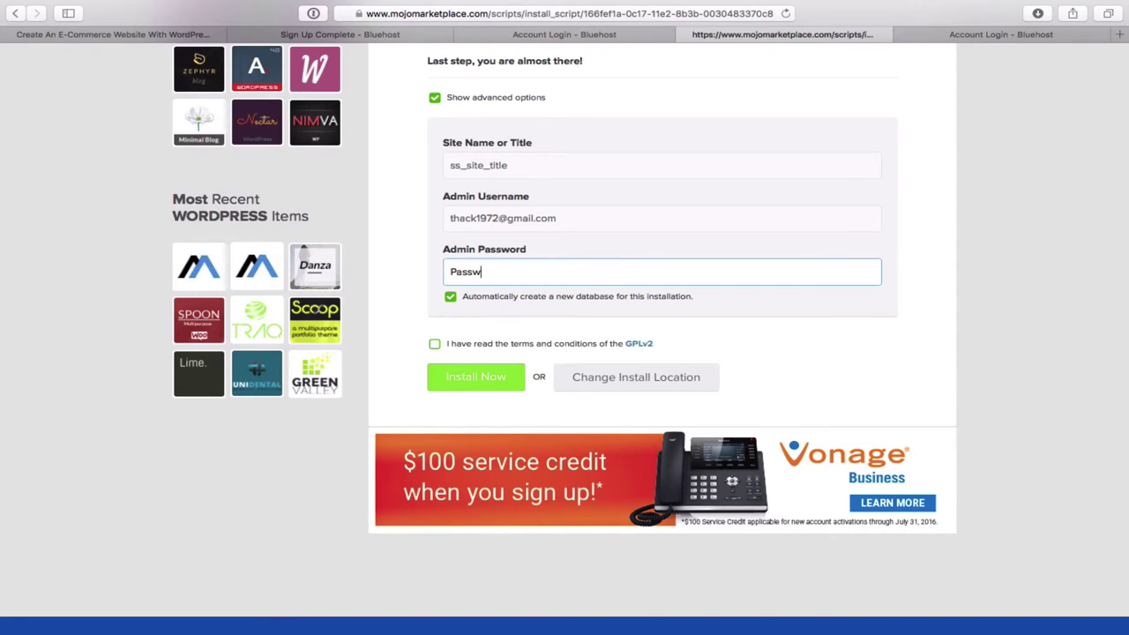
Accept the GPLv2 terms, install WordPress now, and decline the browser's password save
left_click(434, 346)
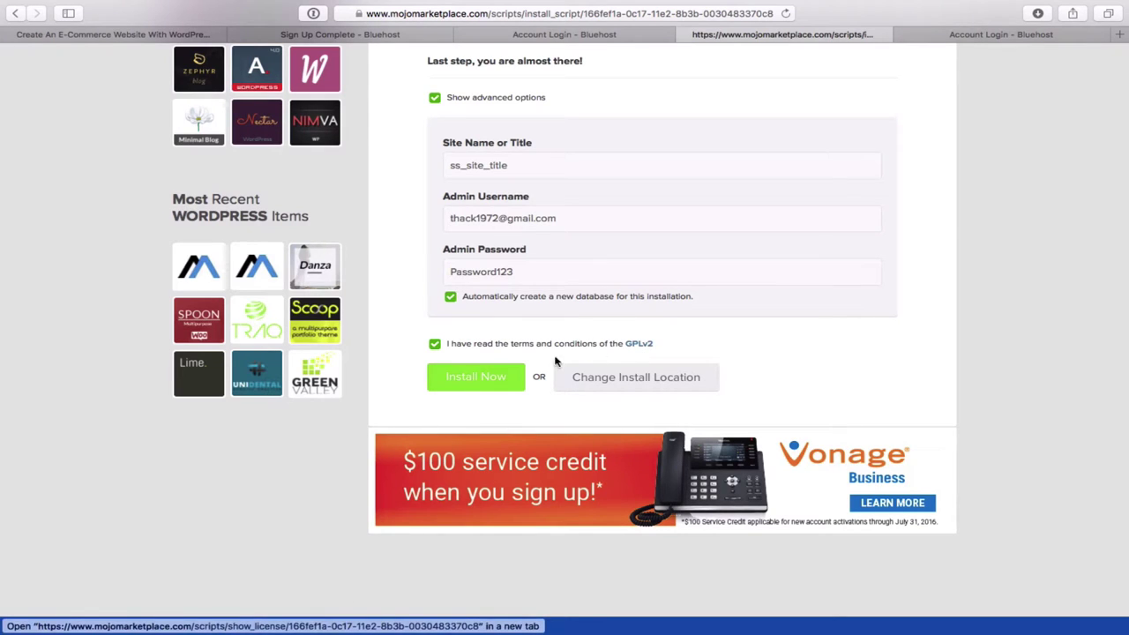
left_click(477, 381)
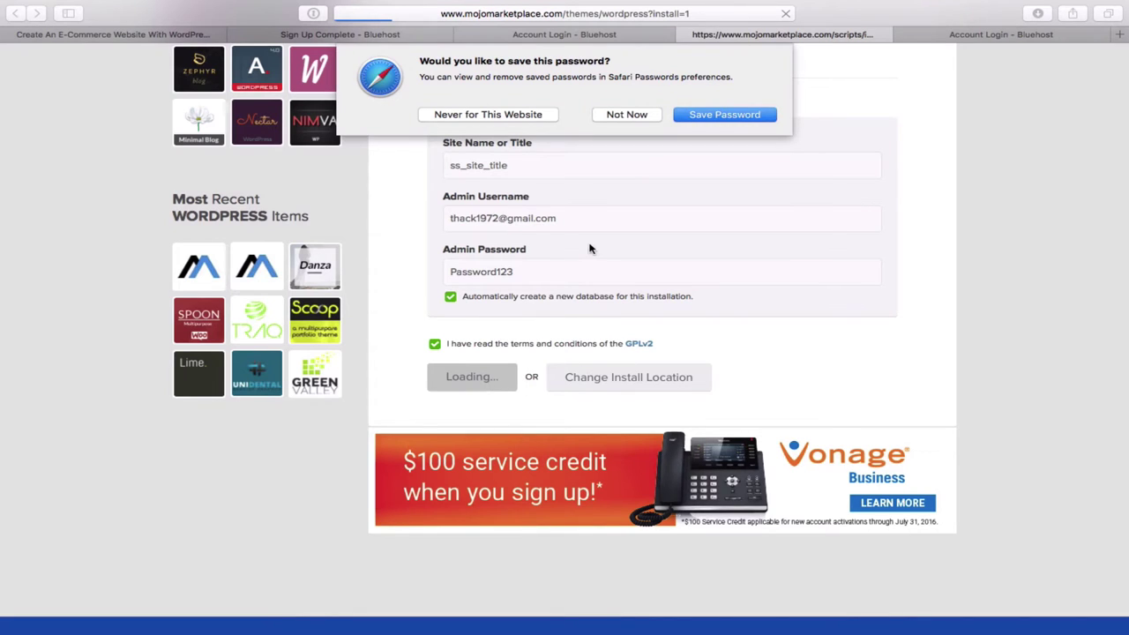
left_click(627, 115)
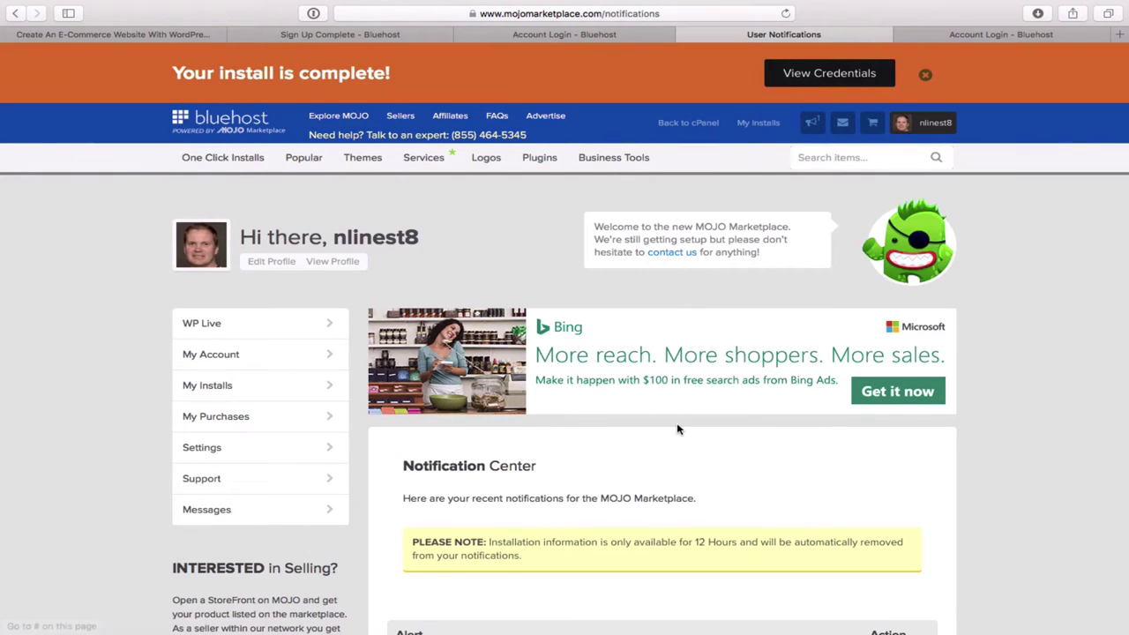
View the credentials for the 'Your WordPress install is finished!' notification
scroll(670, 415, "down", 5)
scroll(677, 429, "down", 2)
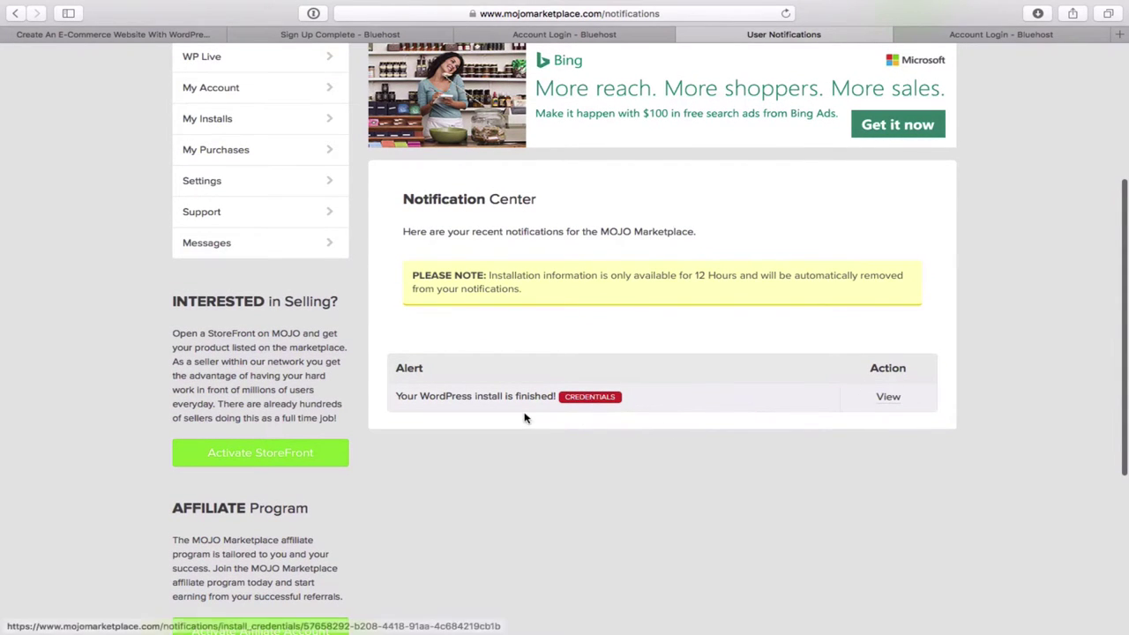
left_click(888, 399)
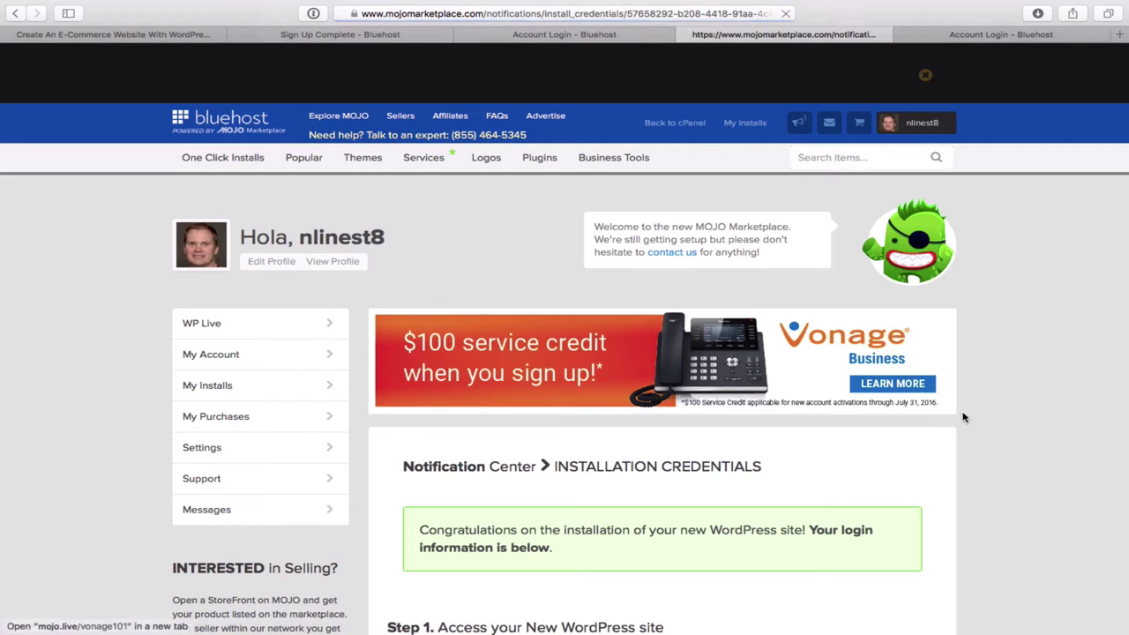
Highlight the install password, then open the site URL and its Admin URL in new tabs
scroll(1026, 458, "down", 10)
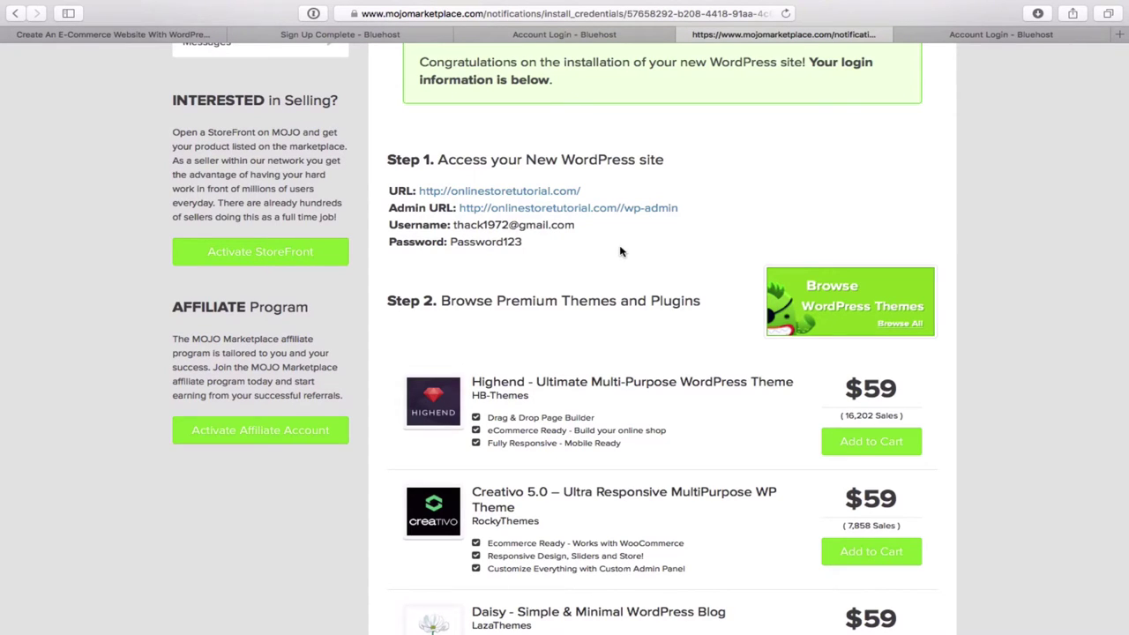
left_click_drag(528, 245, 452, 240)
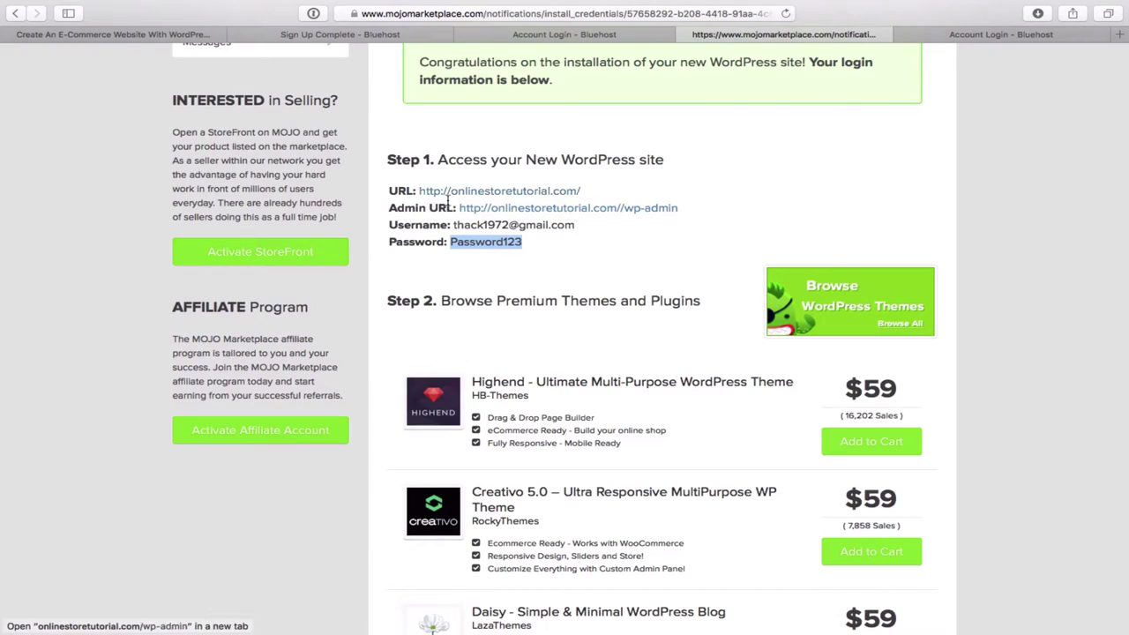
left_click(521, 194, "super")
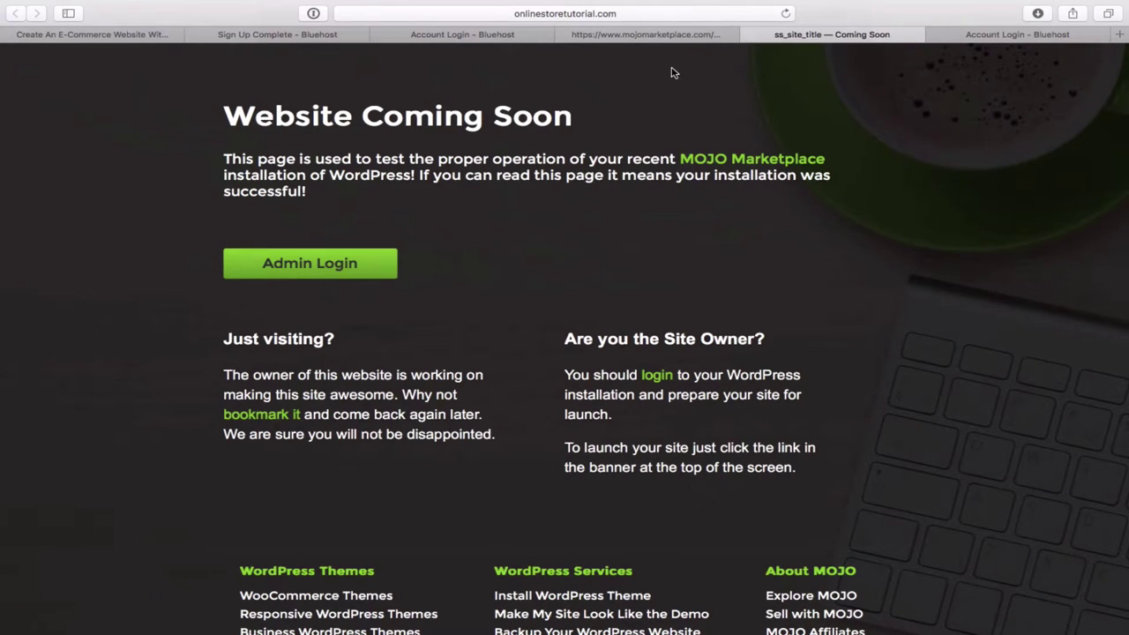
left_click(677, 37)
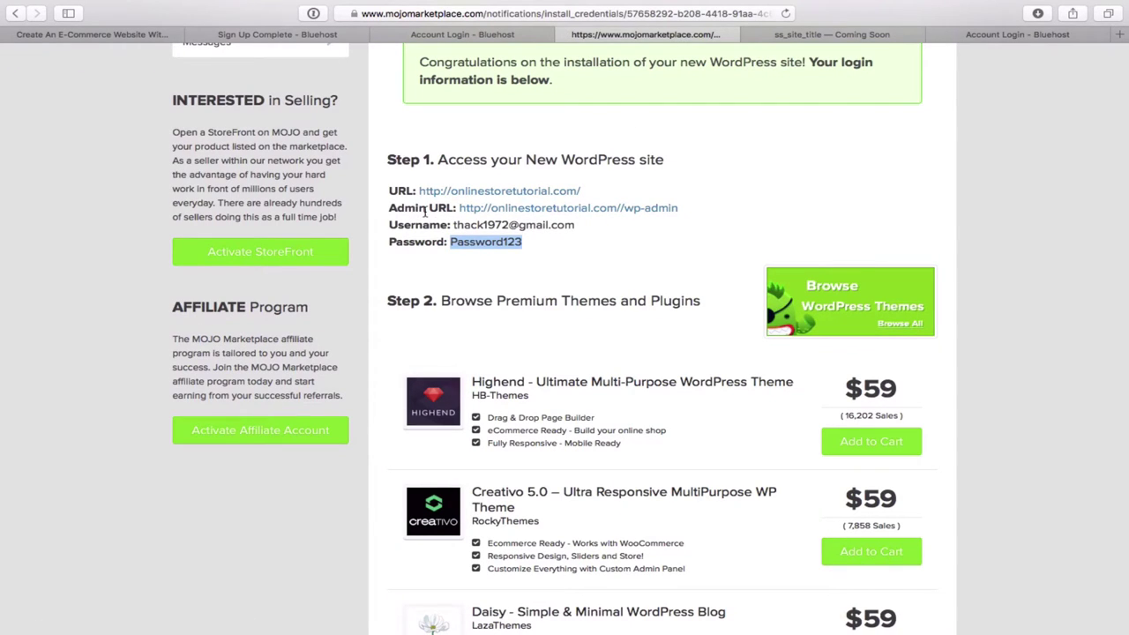
left_click(597, 210)
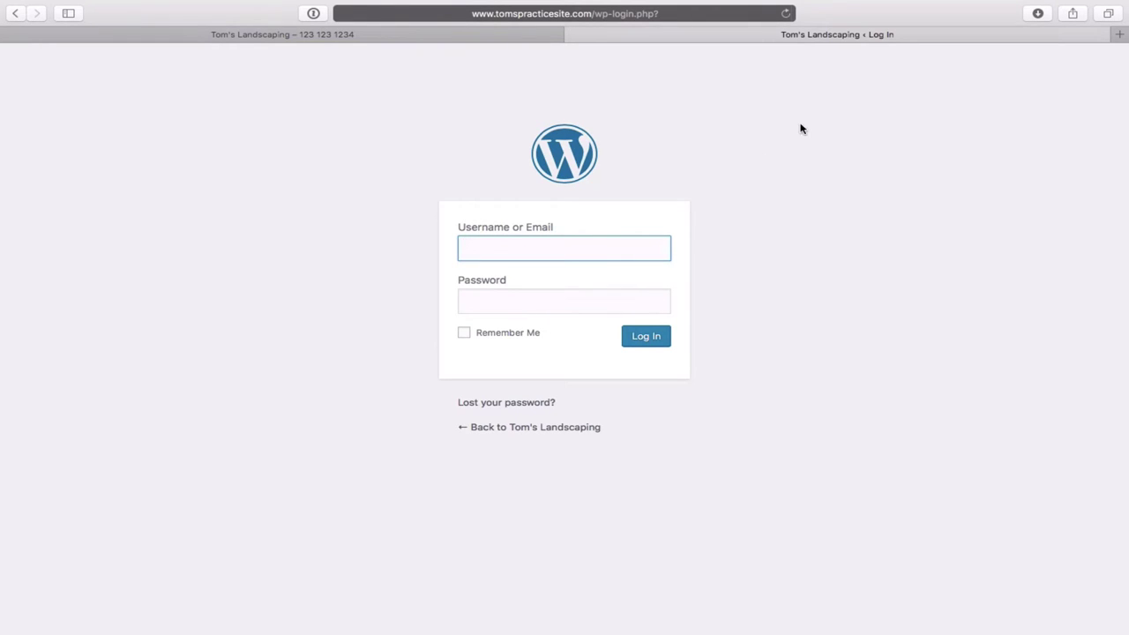
Autofill the saved login from 1Password, tick Remember Me, and log in to Tom's Landscaping
mouse_move(949, 4)
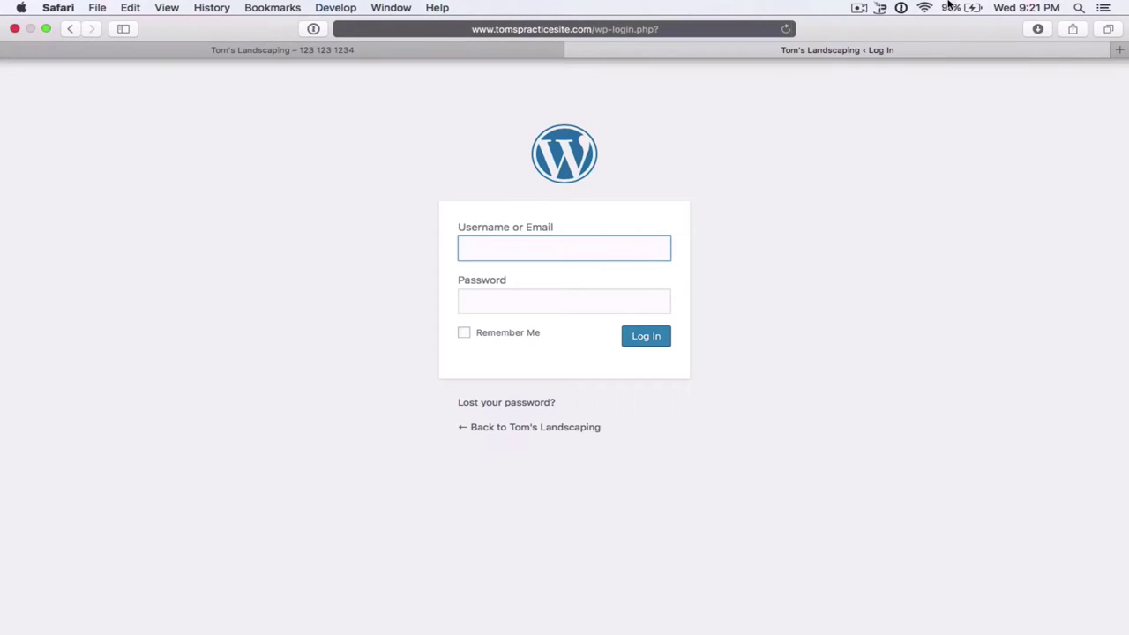
left_click(902, 7)
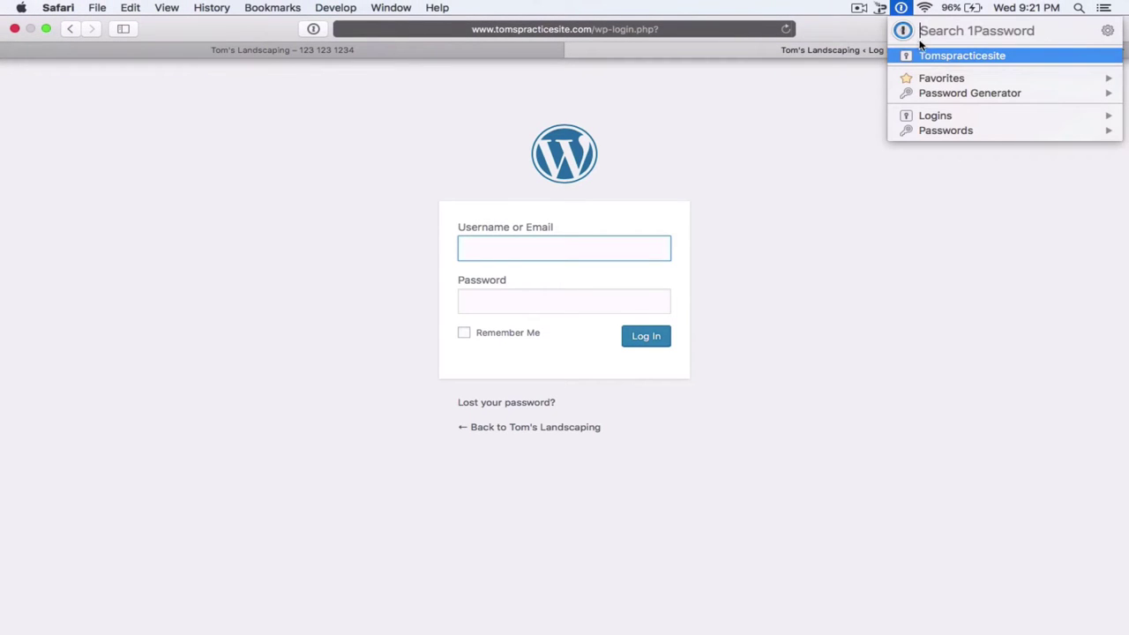
left_click(947, 55)
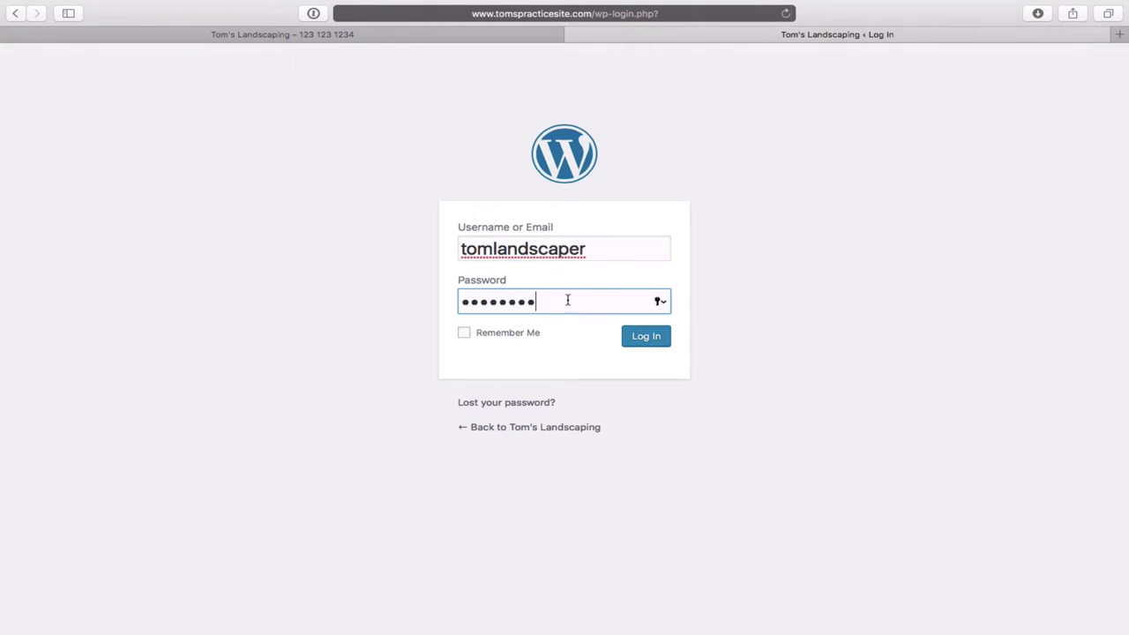
left_click(464, 335)
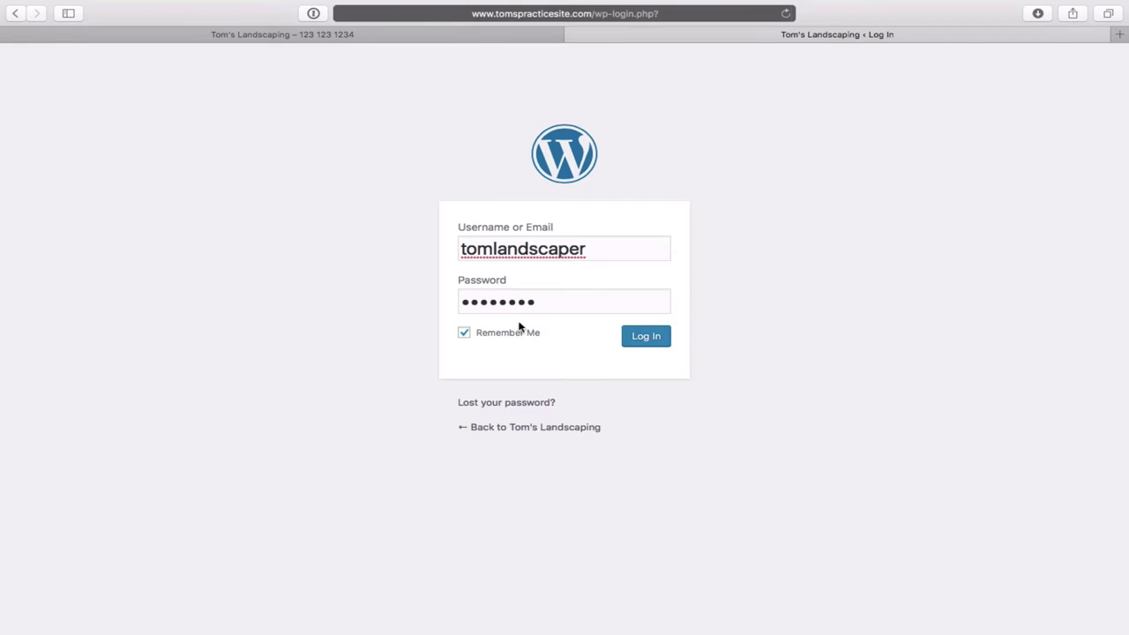
left_click(653, 341)
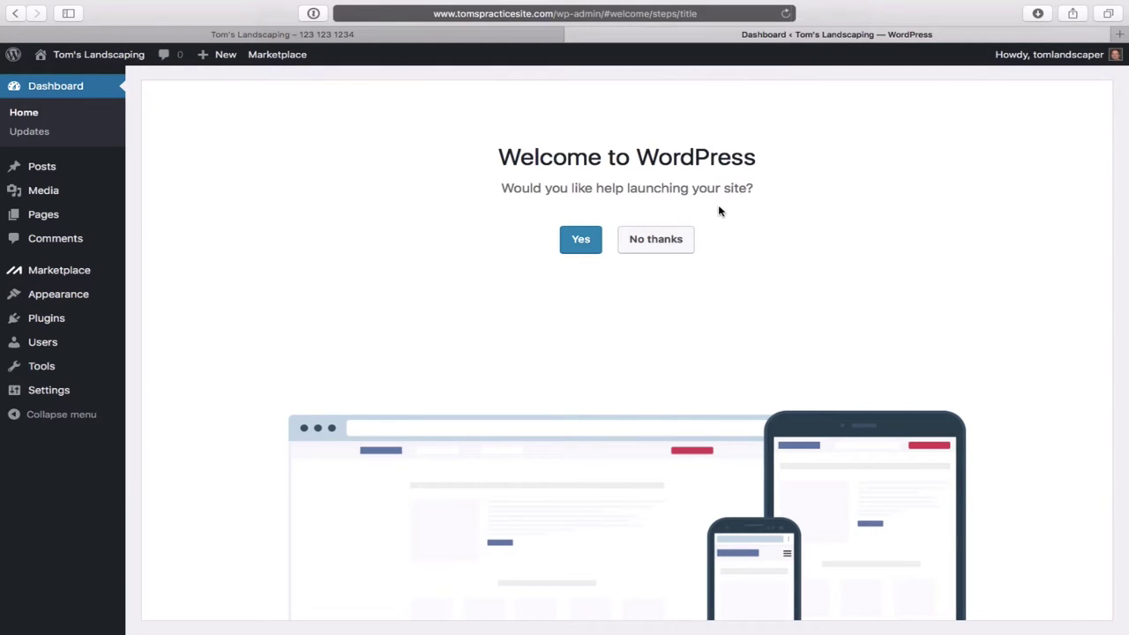
Decline the site-launch helper with No thanks and close the WP Live advertising banner
left_click(669, 243)
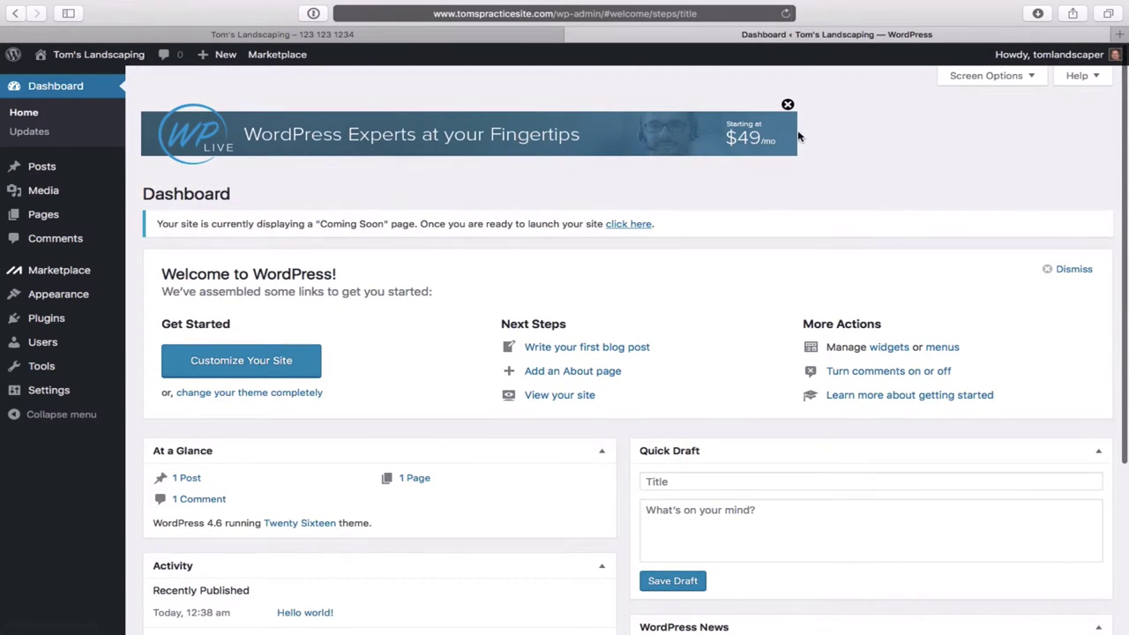
left_click(788, 105)
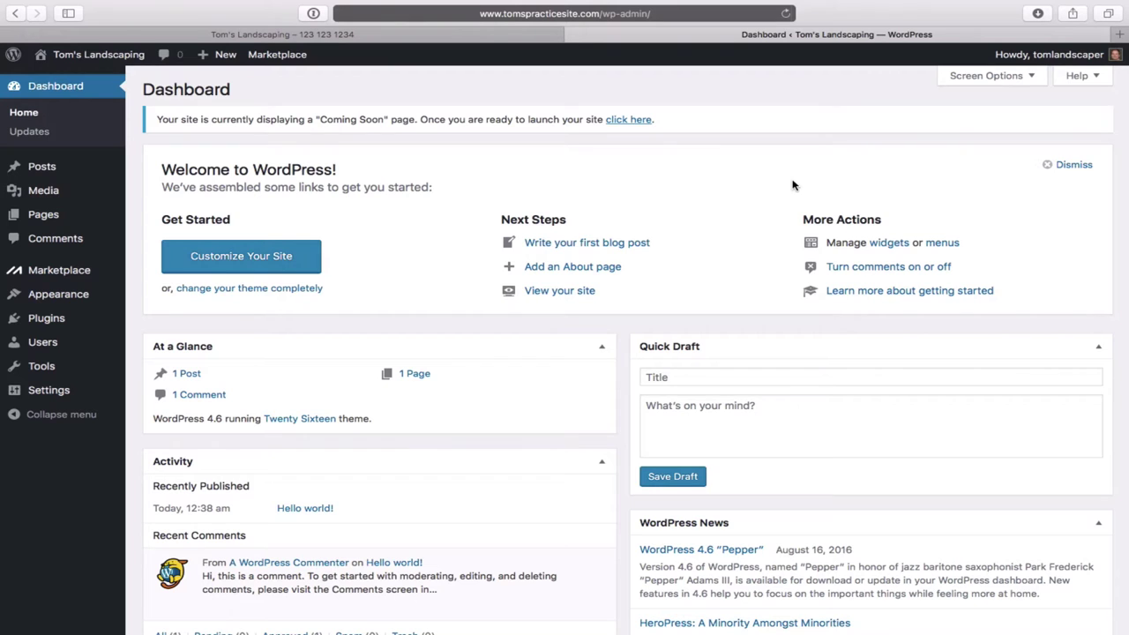
scroll(759, 228, "down", 1)
scroll(759, 227, "up", 1)
scroll(710, 214, "down", 1)
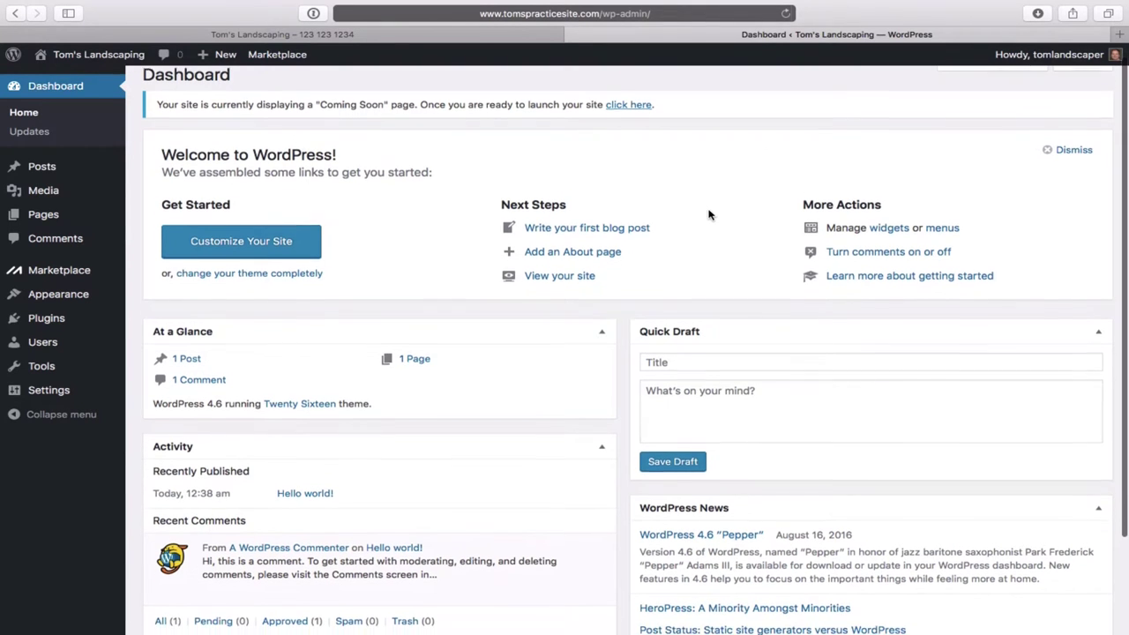
scroll(709, 214, "up", 1)
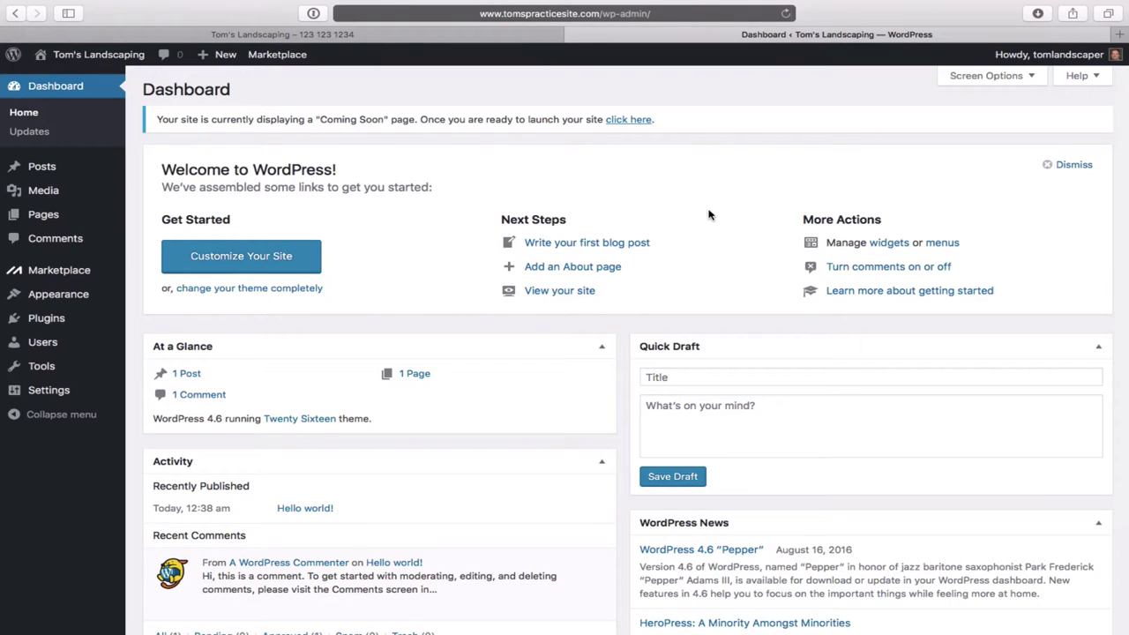
scroll(710, 215, "down", 3)
scroll(711, 209, "up", 3)
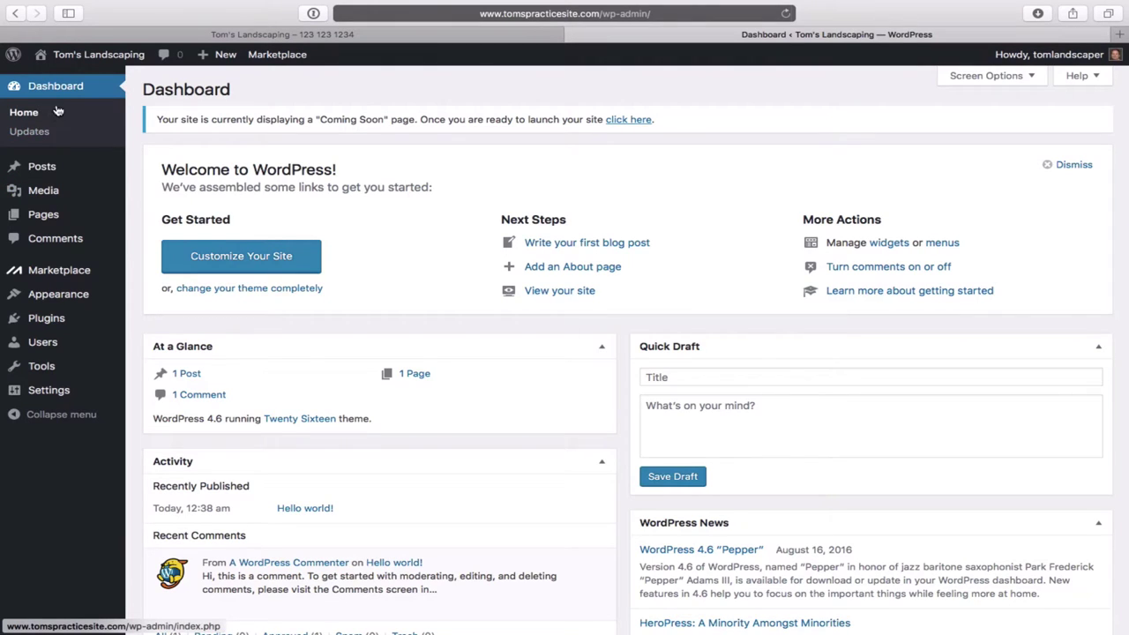
mouse_move(86, 173)
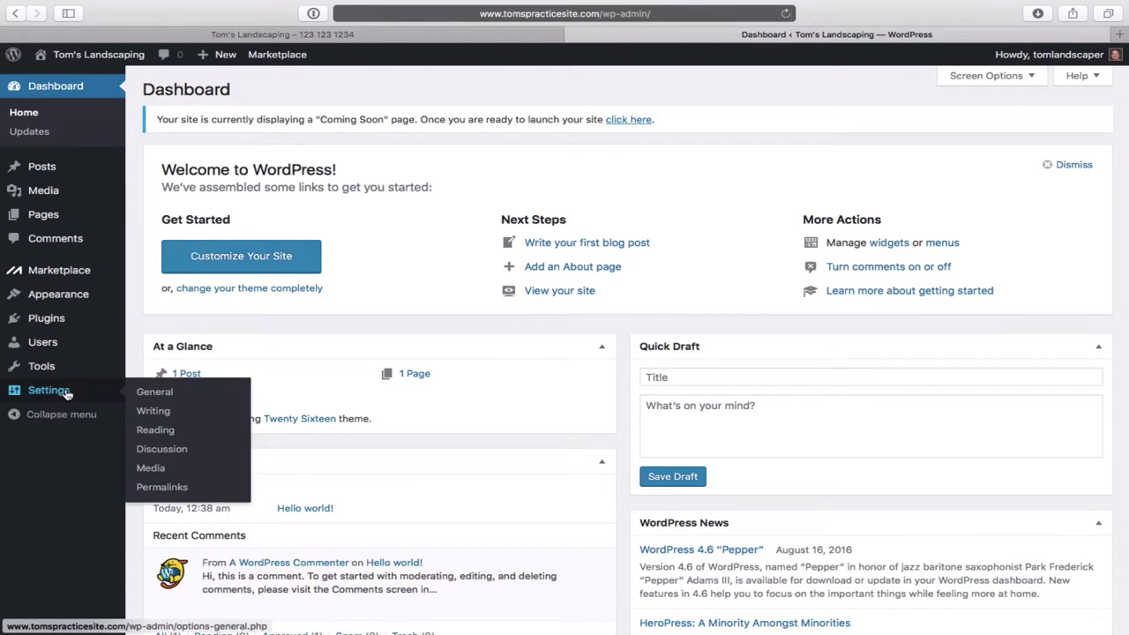
mouse_move(70, 277)
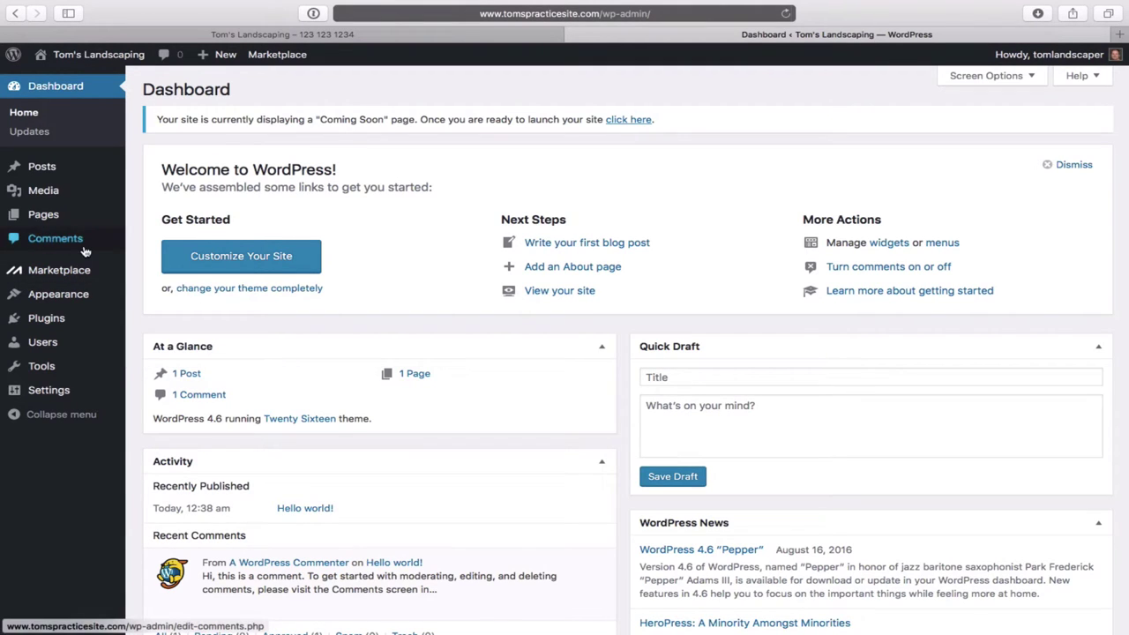
mouse_move(101, 62)
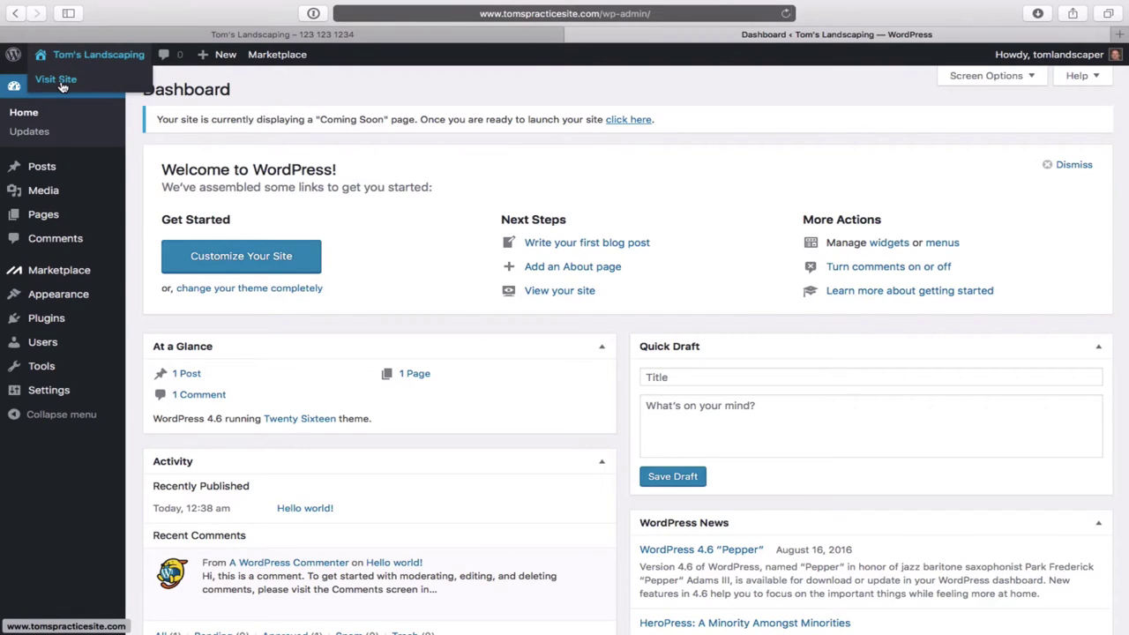
left_click(56, 80)
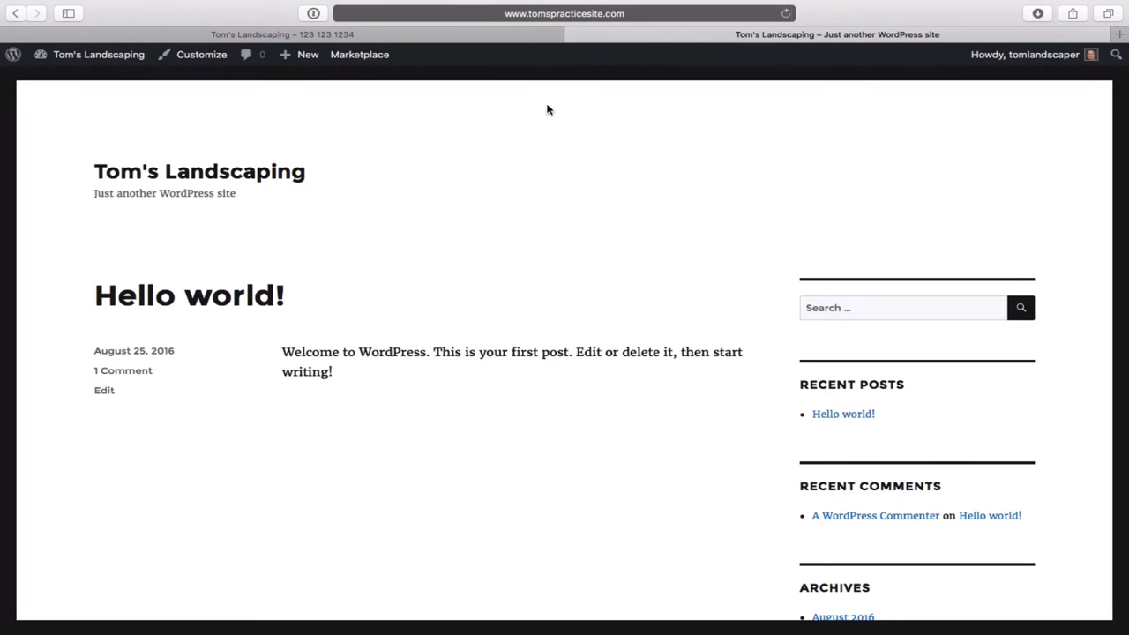
scroll(549, 198, "down", 1)
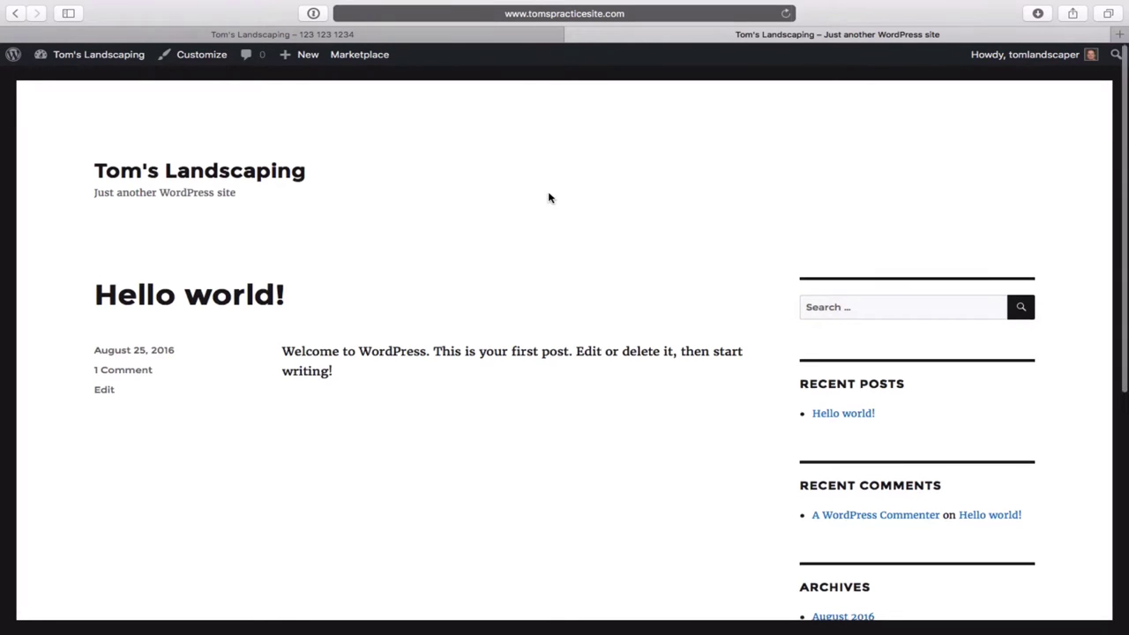
scroll(549, 198, "down", 5)
scroll(549, 197, "up", 5)
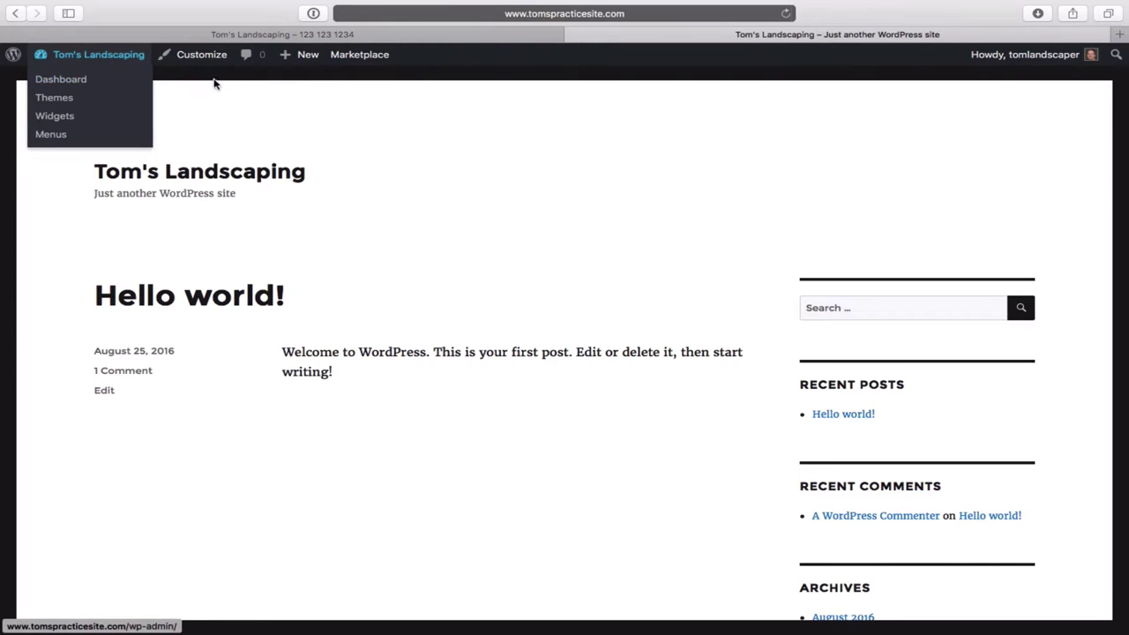
left_click(72, 85)
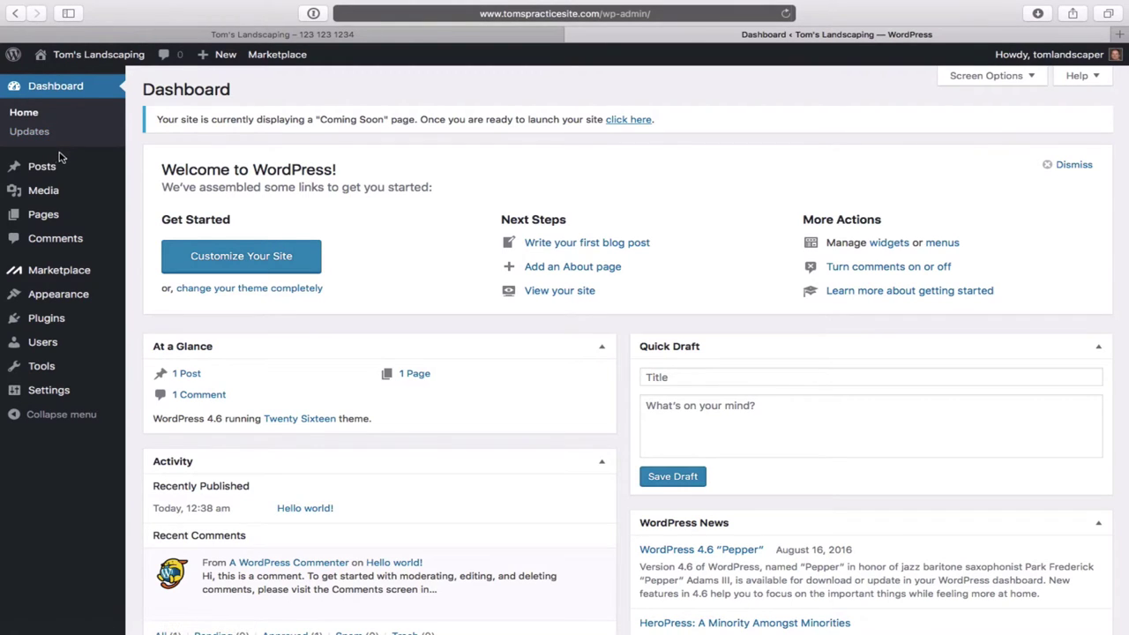
Bulk-deactivate Akismet, Hello Dolly and MOJO Marketplace from the Installed Plugins list
mouse_move(58, 174)
mouse_move(64, 317)
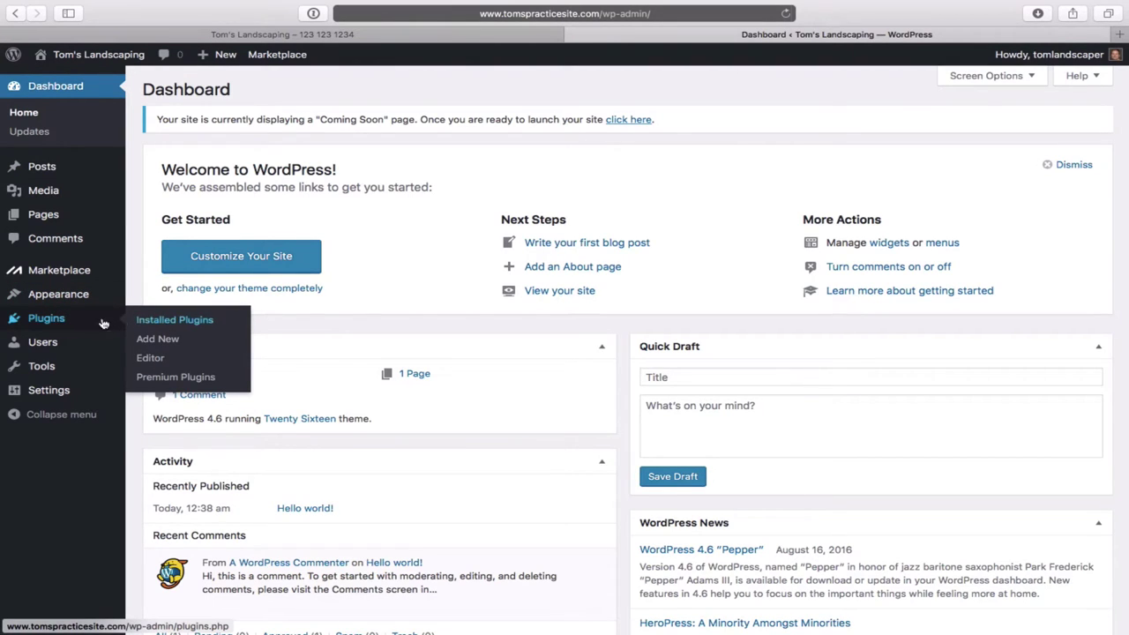
left_click(201, 326)
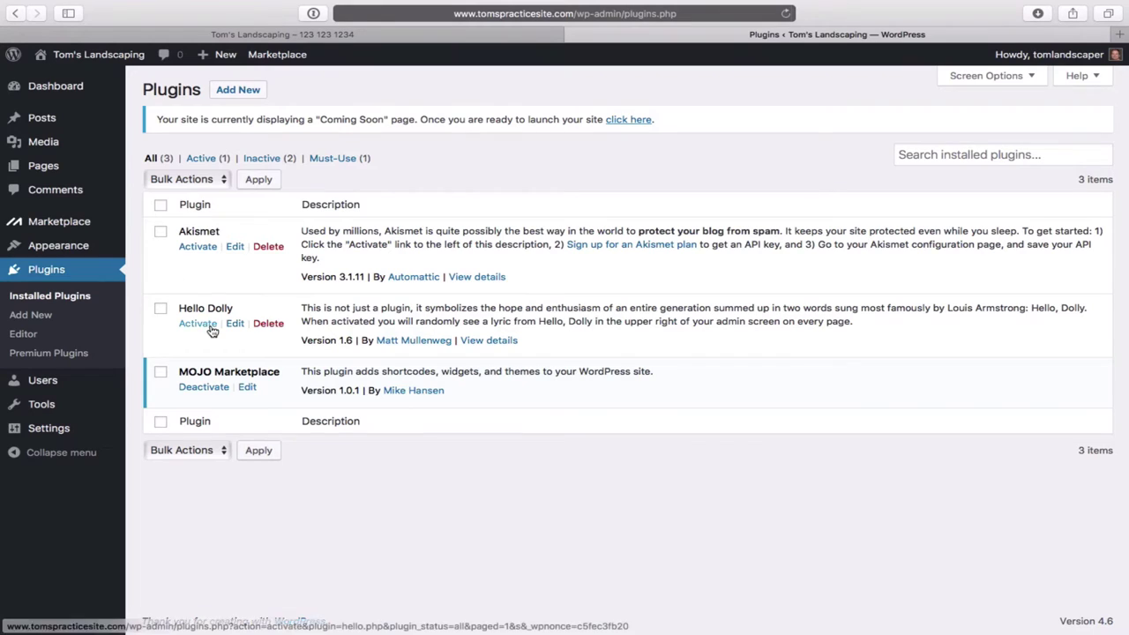
left_click(162, 206)
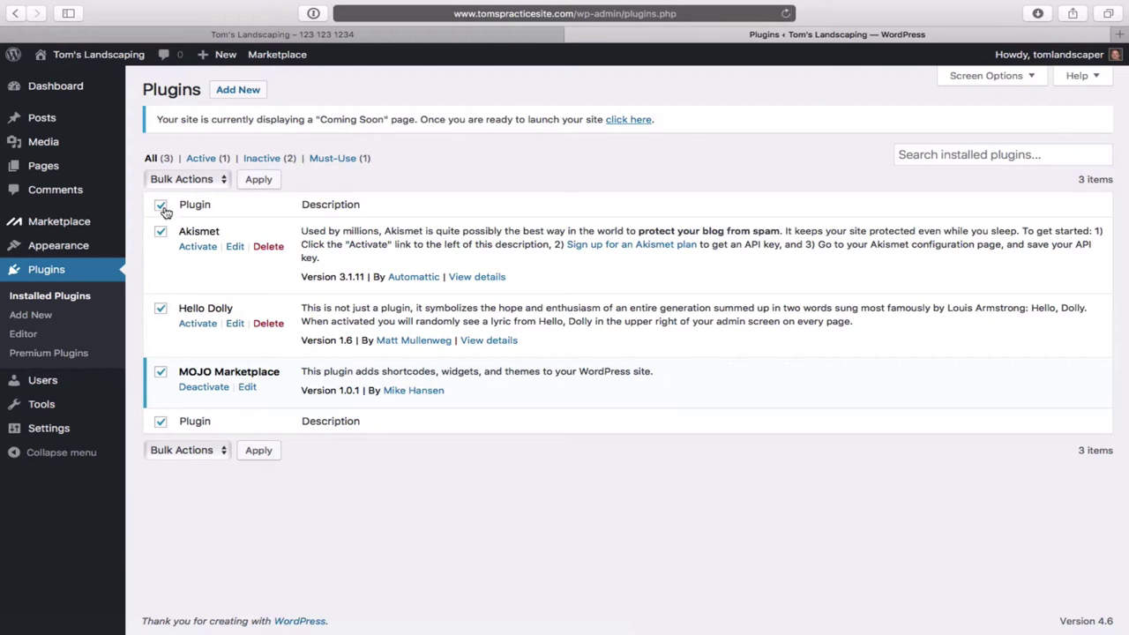
left_click(224, 186)
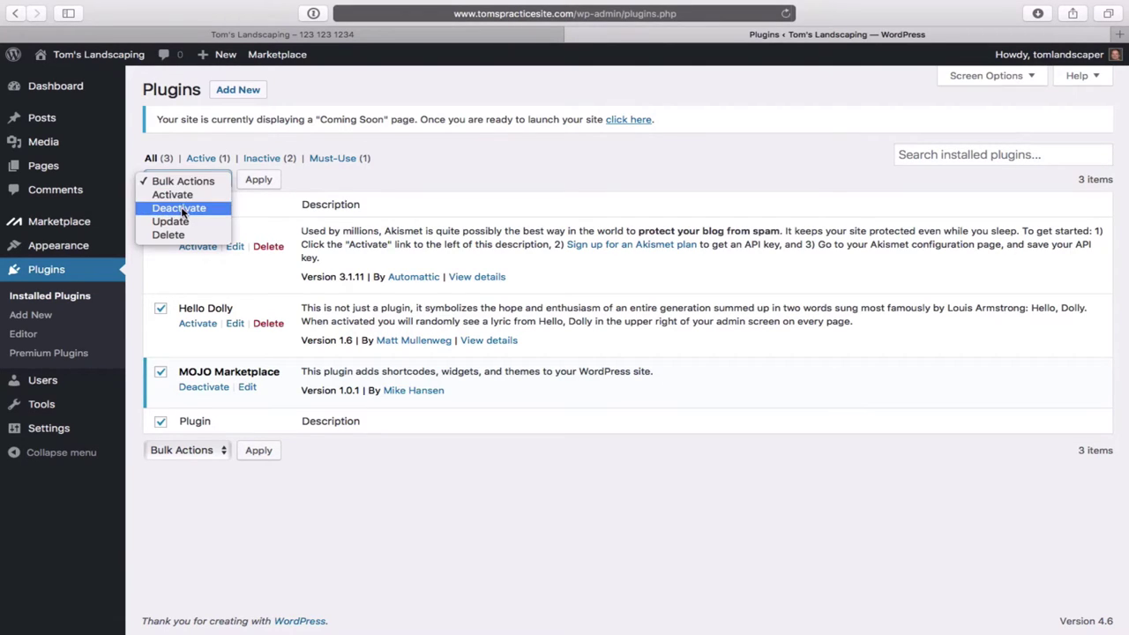
key("Escape")
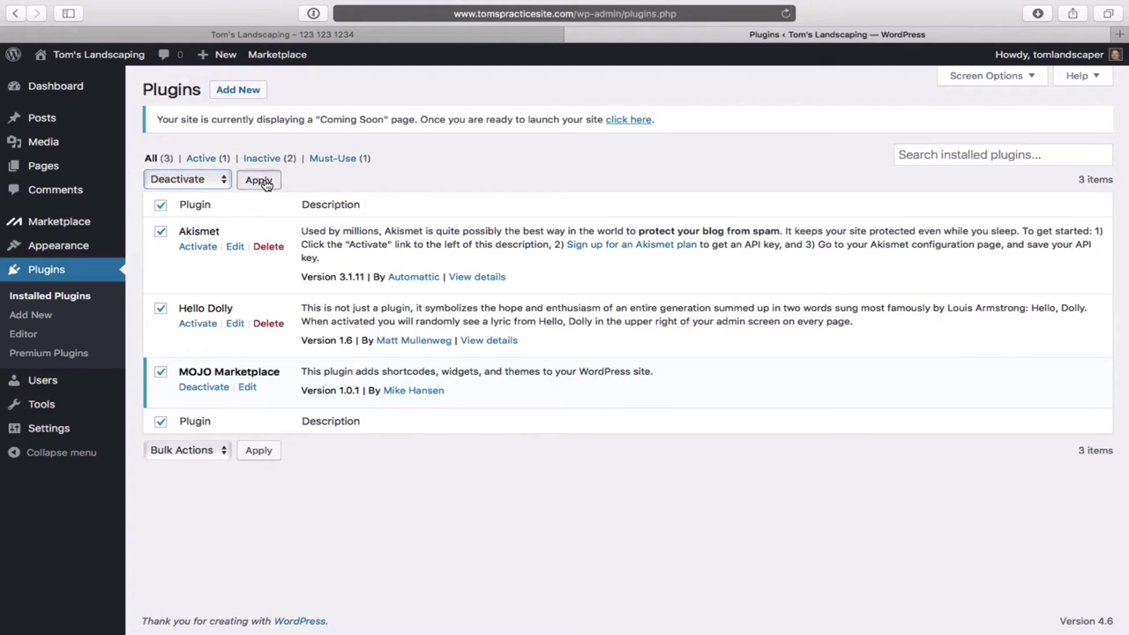
left_click(263, 182)
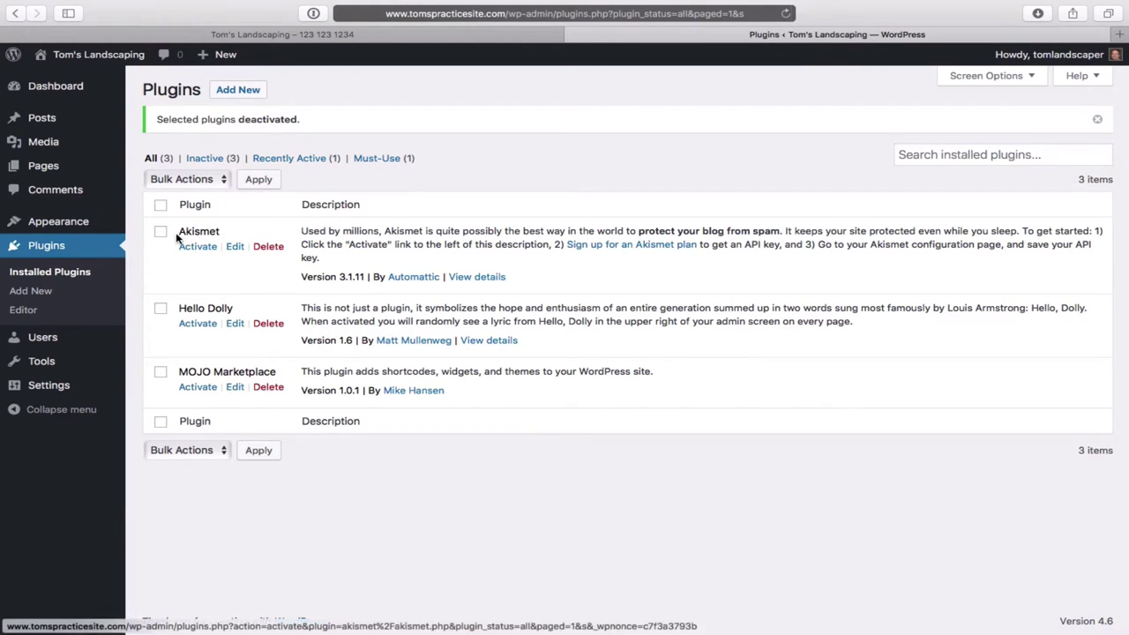
left_click(161, 206)
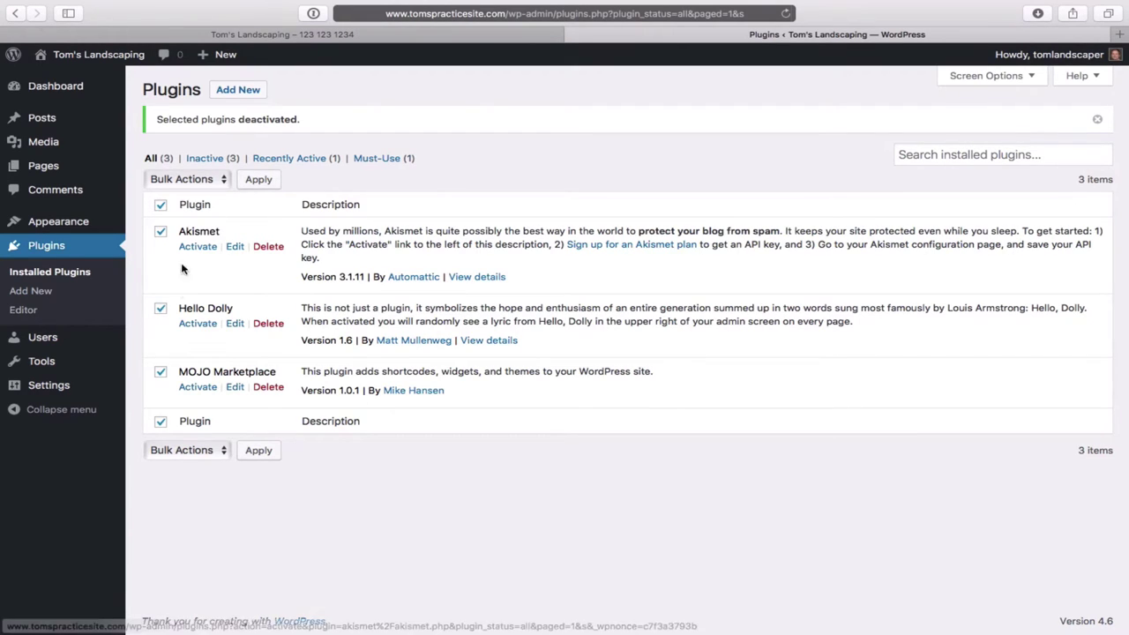
left_click(225, 181)
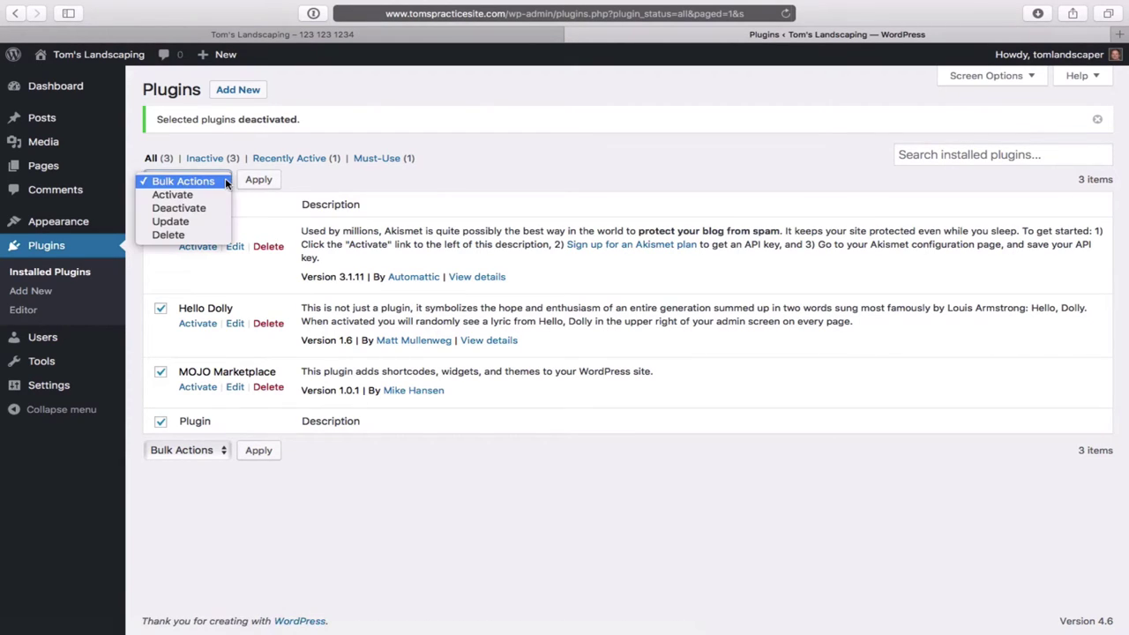
Bulk-delete Akismet, Hello Dolly and MOJO Marketplace and confirm removing their data
left_click(220, 180)
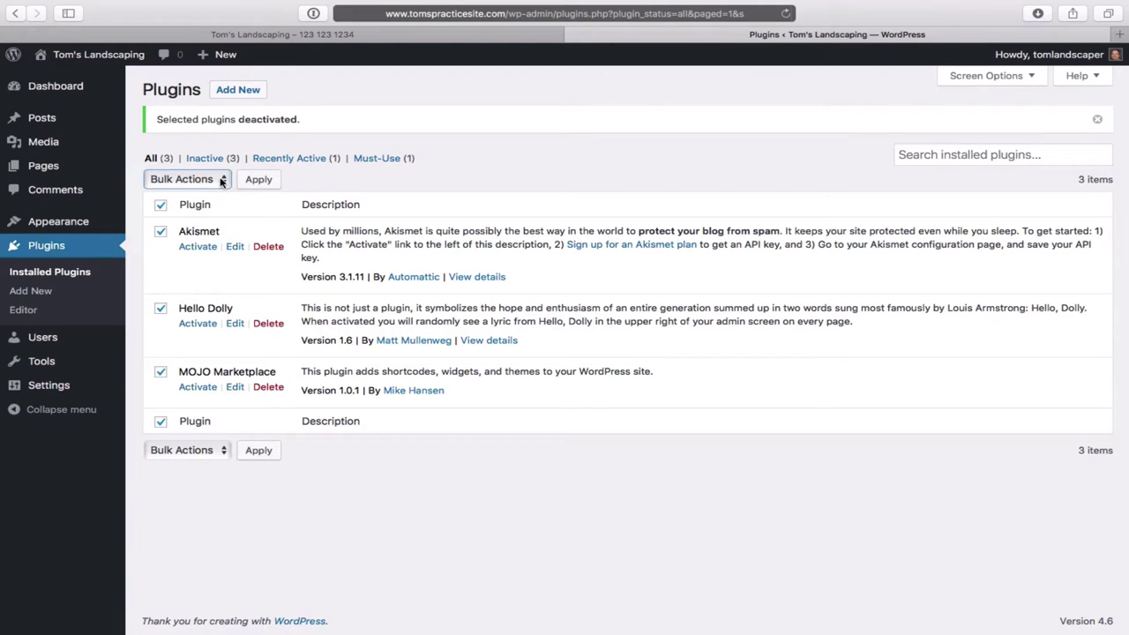
left_click(224, 181)
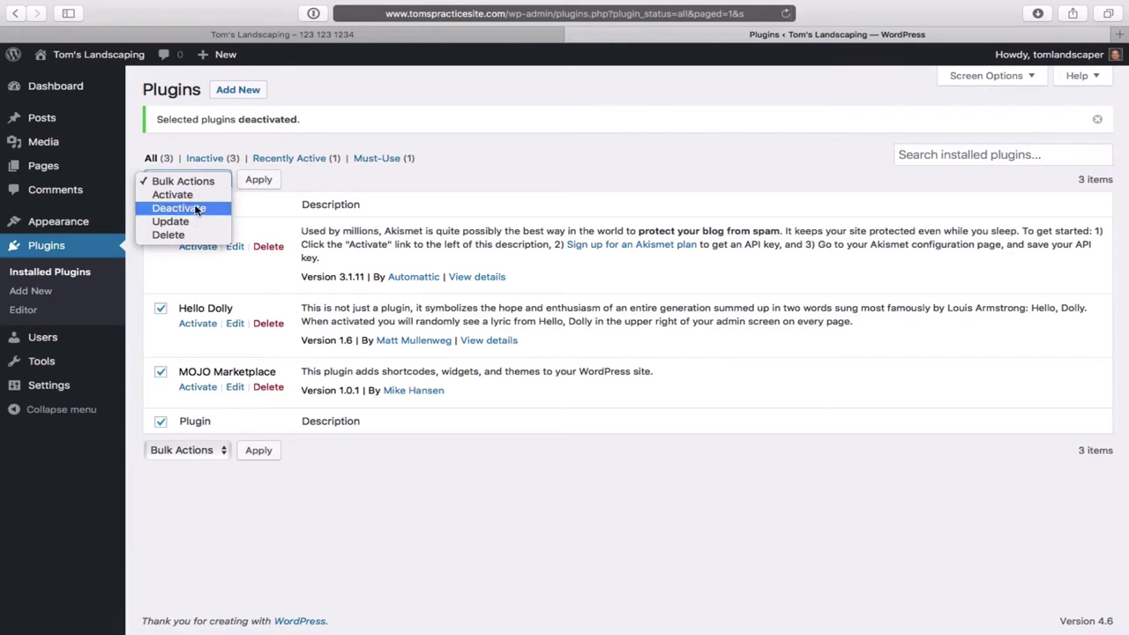
left_click(186, 236)
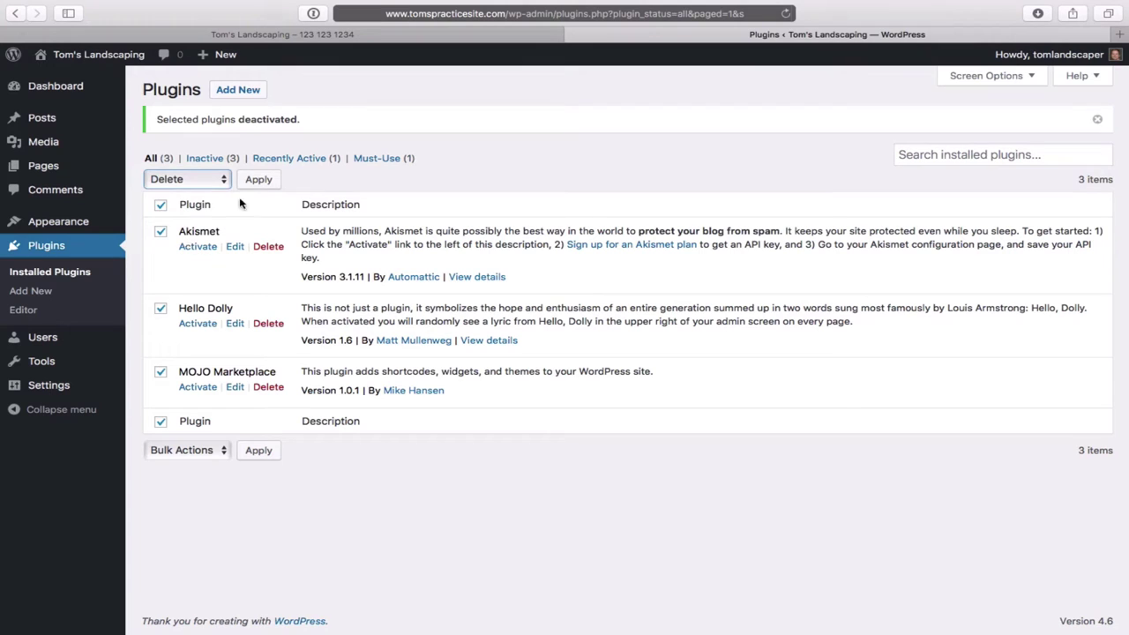
left_click(260, 181)
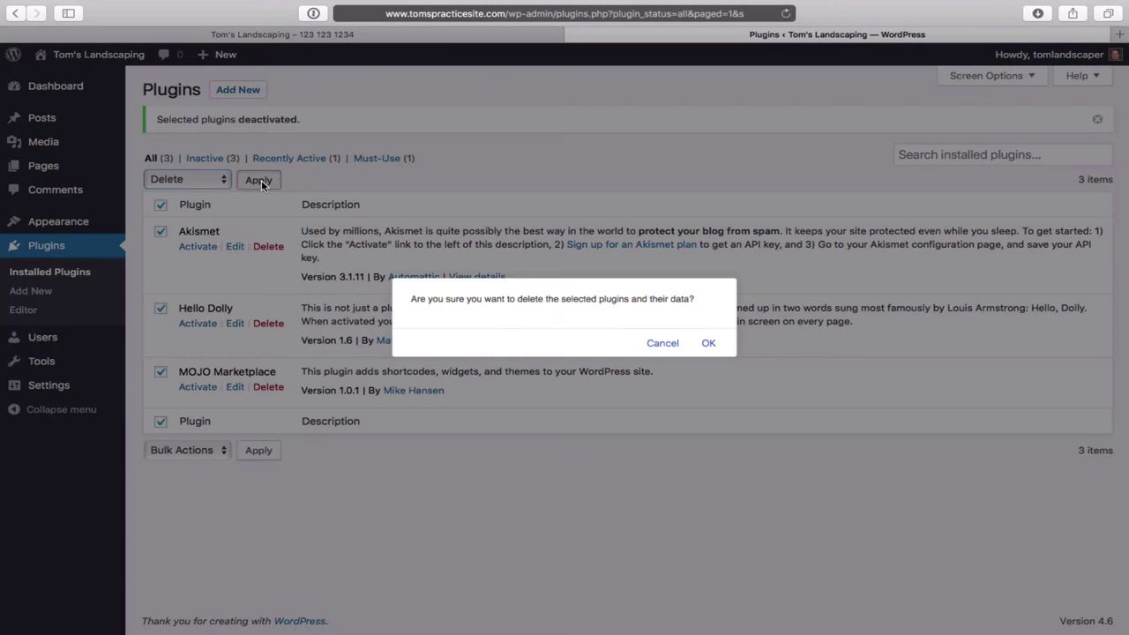
left_click(709, 344)
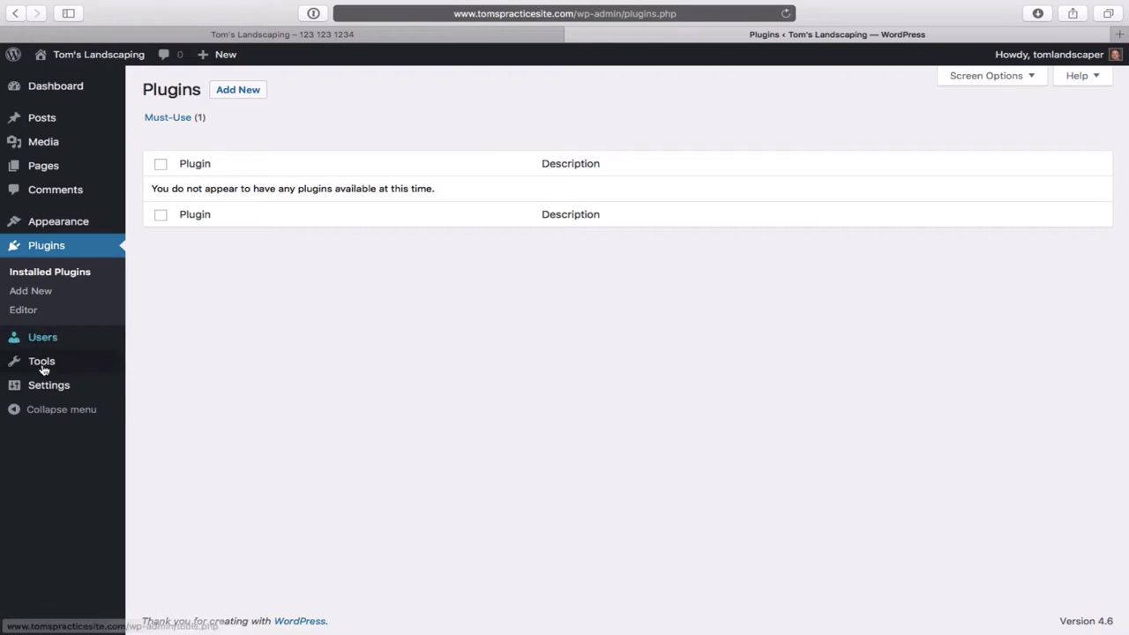
Open Settings > Permalinks from the admin sidebar
mouse_move(43, 394)
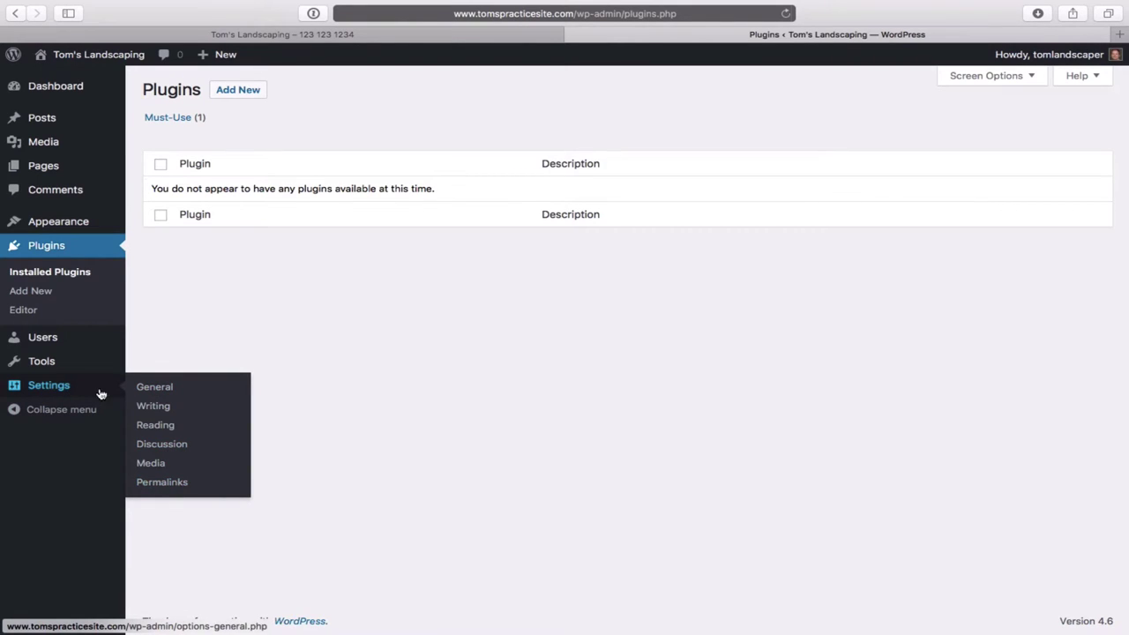
left_click(168, 482)
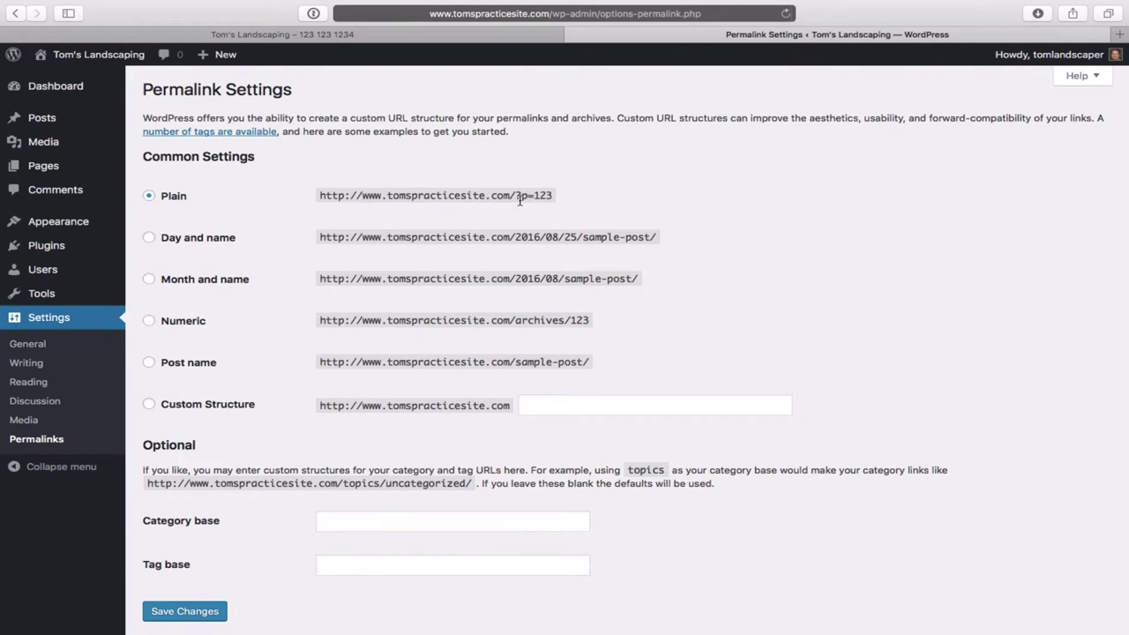
Switch the permalink structure to Post name and save the change
left_click(151, 368)
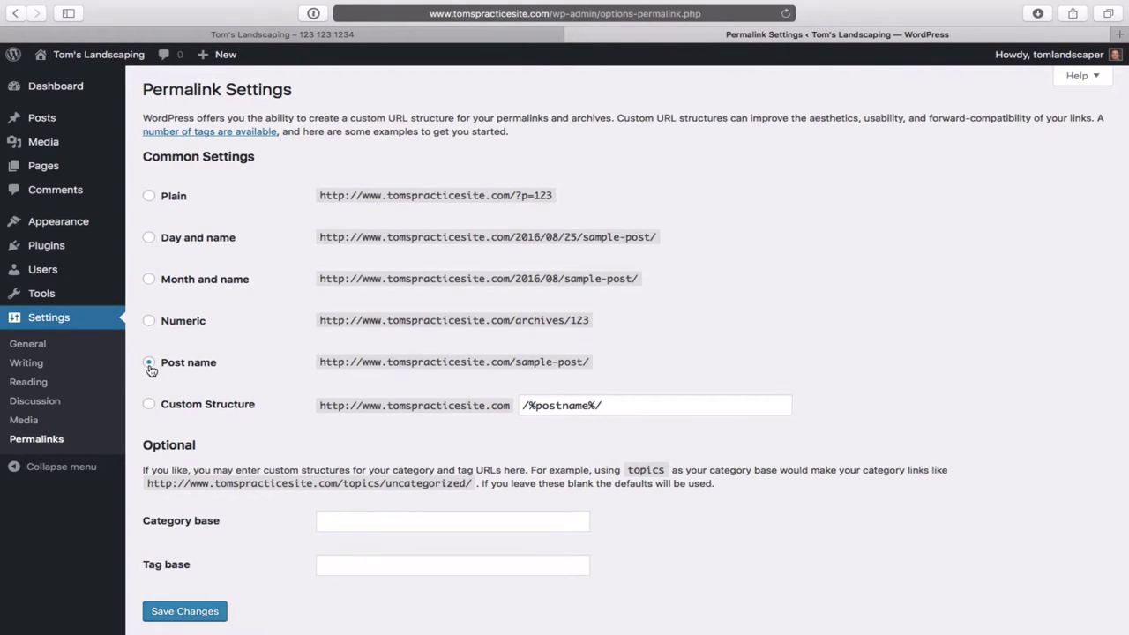
scroll(270, 370, "left", 5)
left_click(187, 615)
left_click(203, 615)
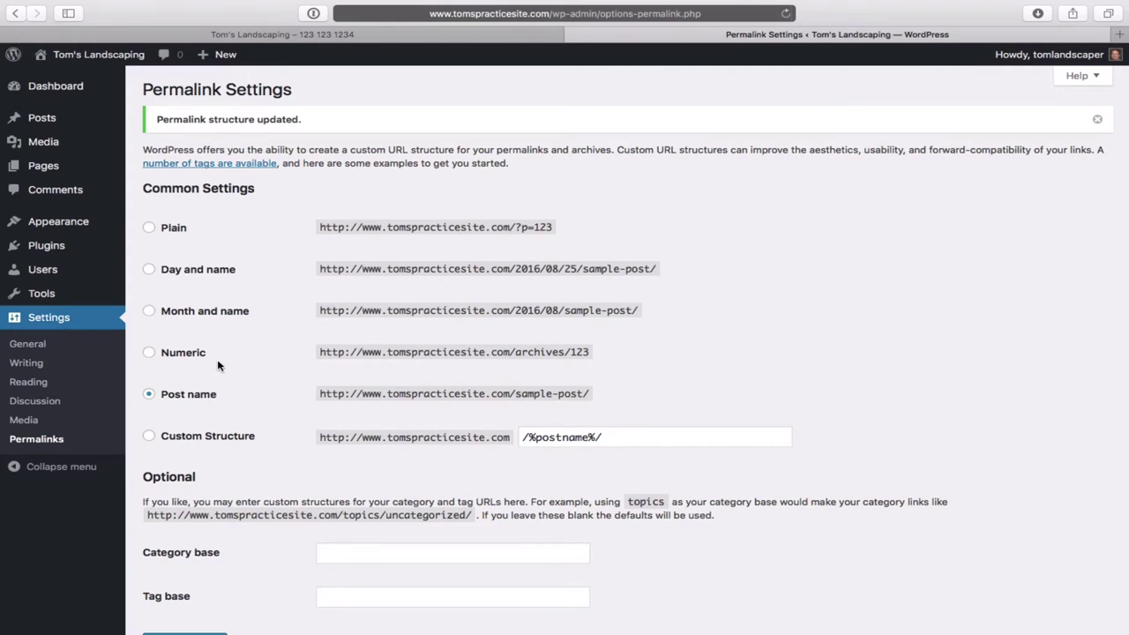
mouse_move(42, 170)
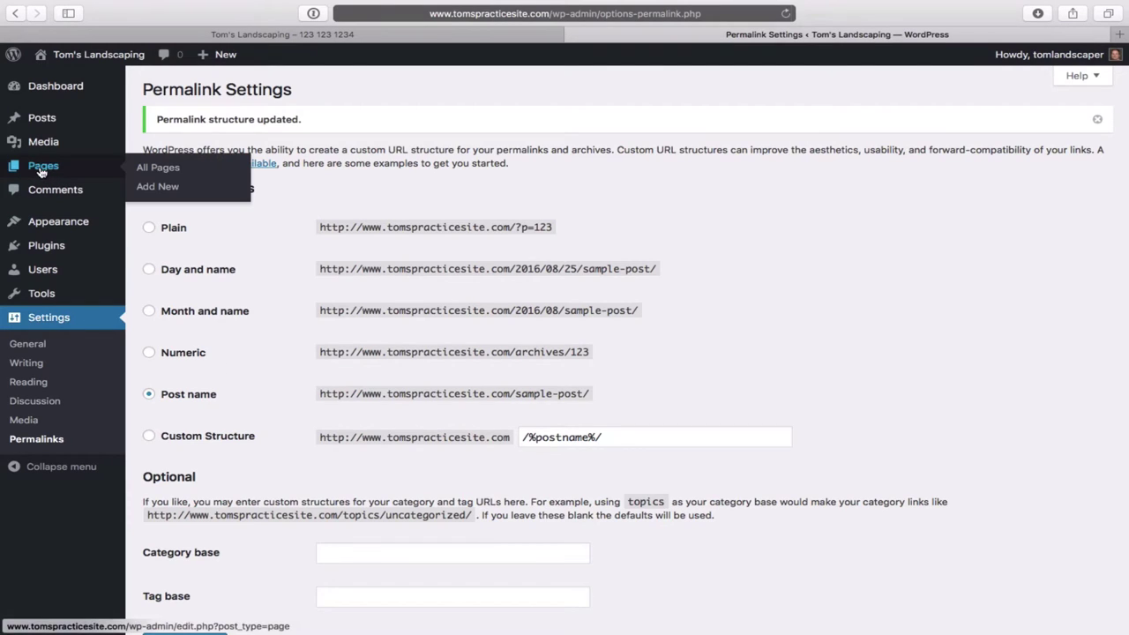
Trash the Sample Page from the All Pages list
left_click(170, 171)
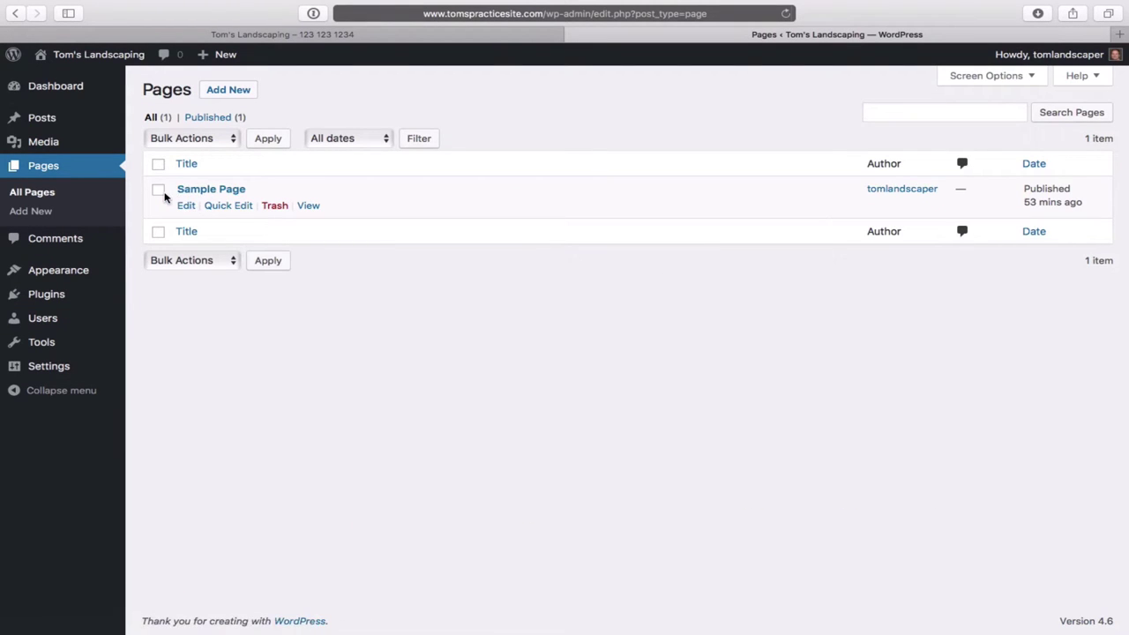
left_click(276, 205)
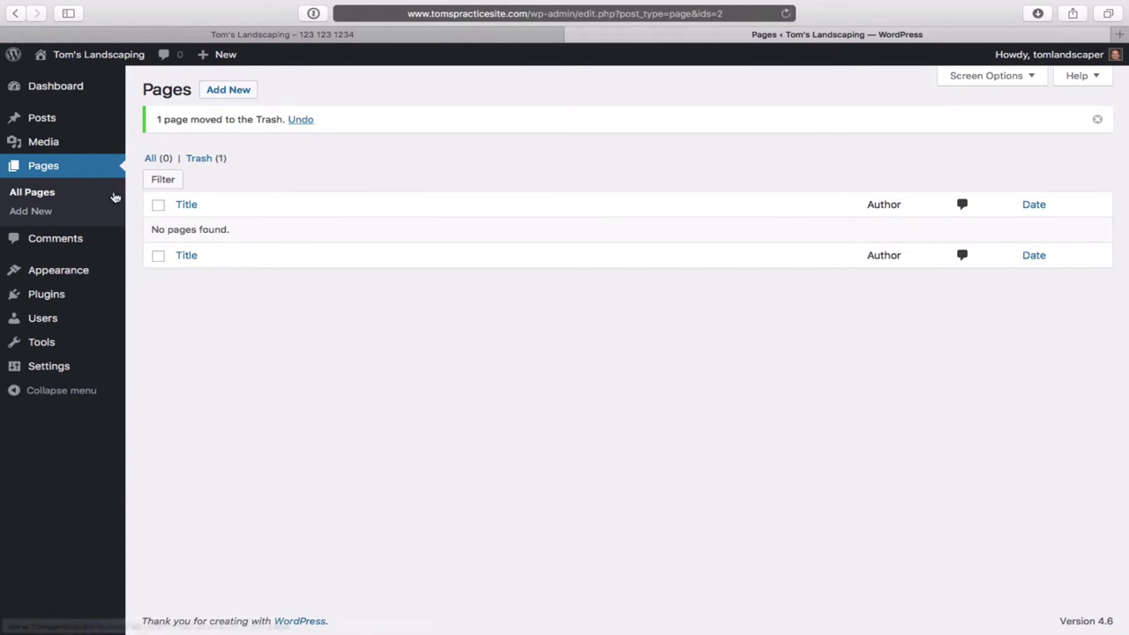
mouse_move(39, 118)
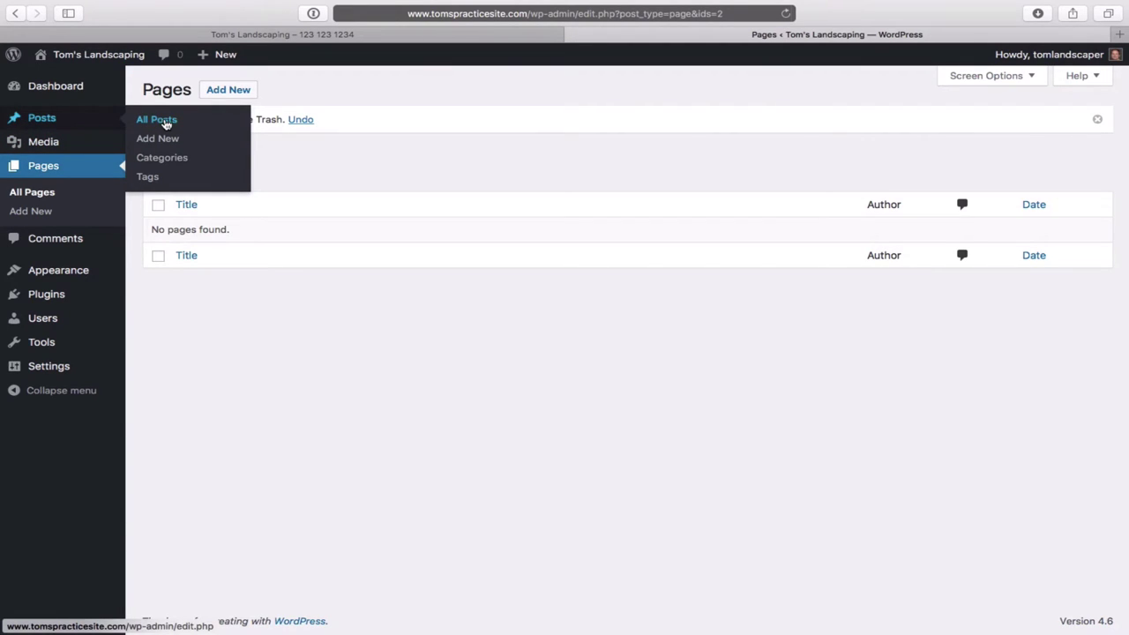
Trash the 'Hello world!' post from the All Posts list
left_click(165, 120)
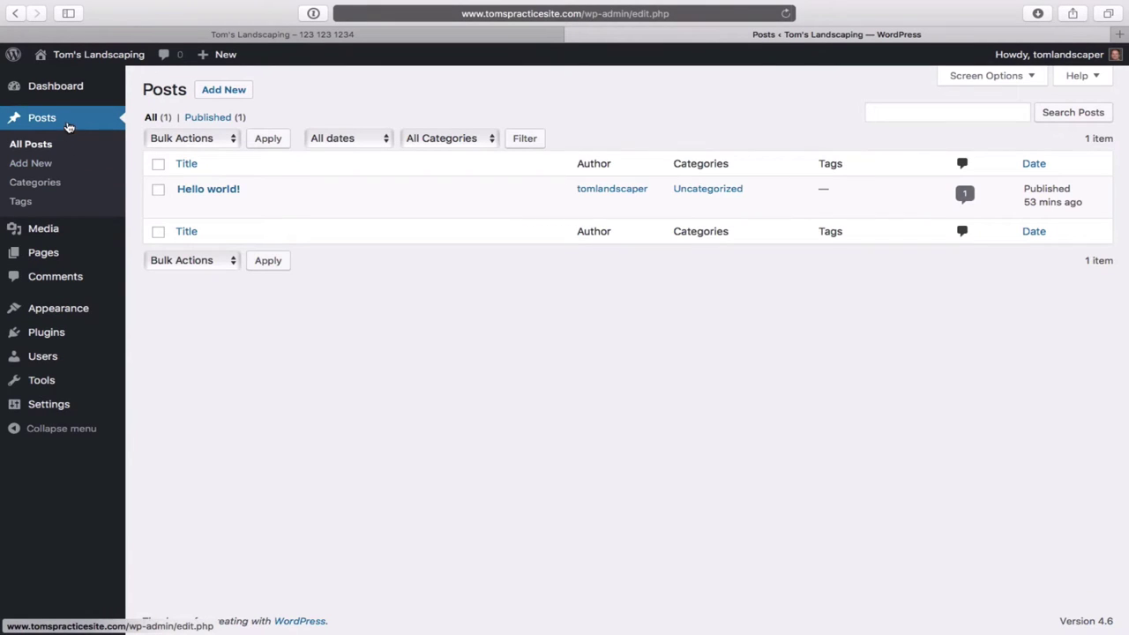
mouse_move(49, 259)
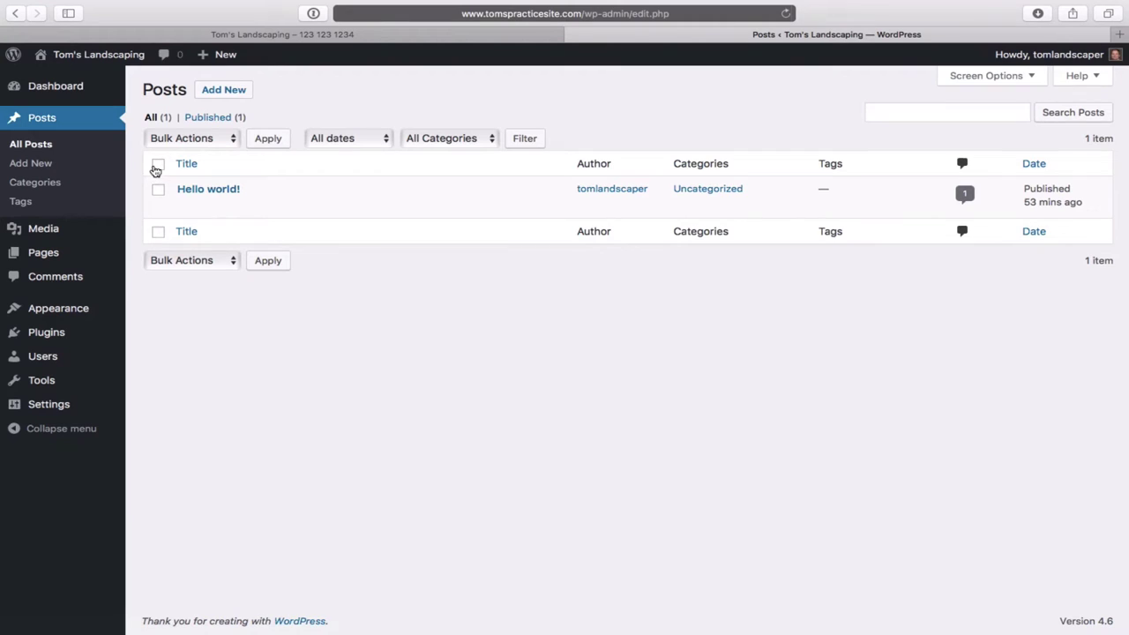
mouse_move(155, 200)
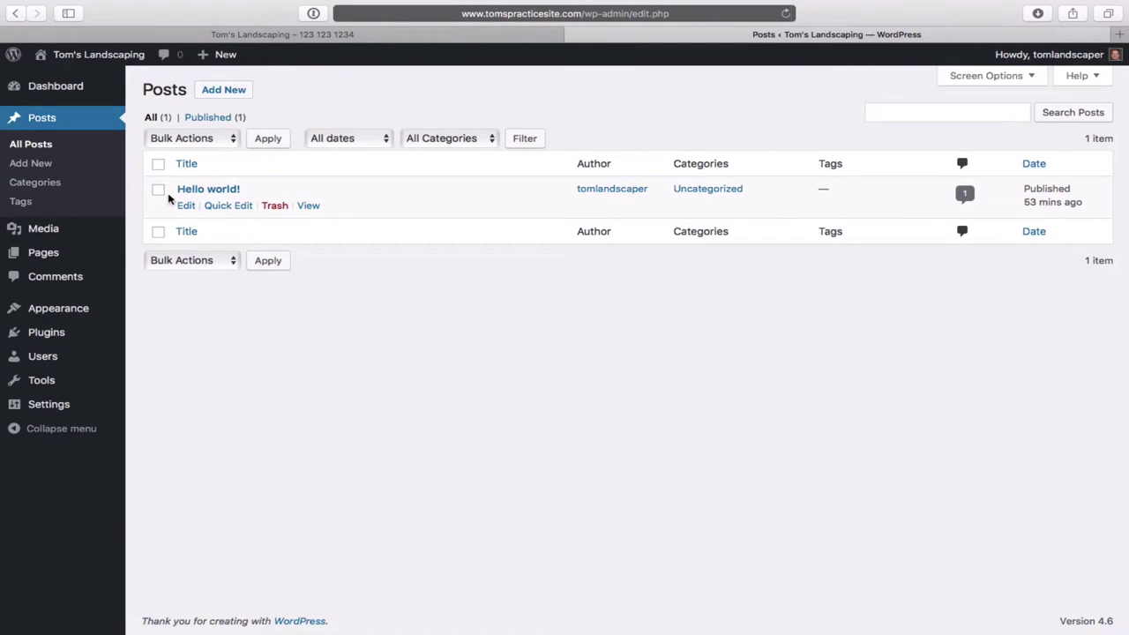
left_click(275, 206)
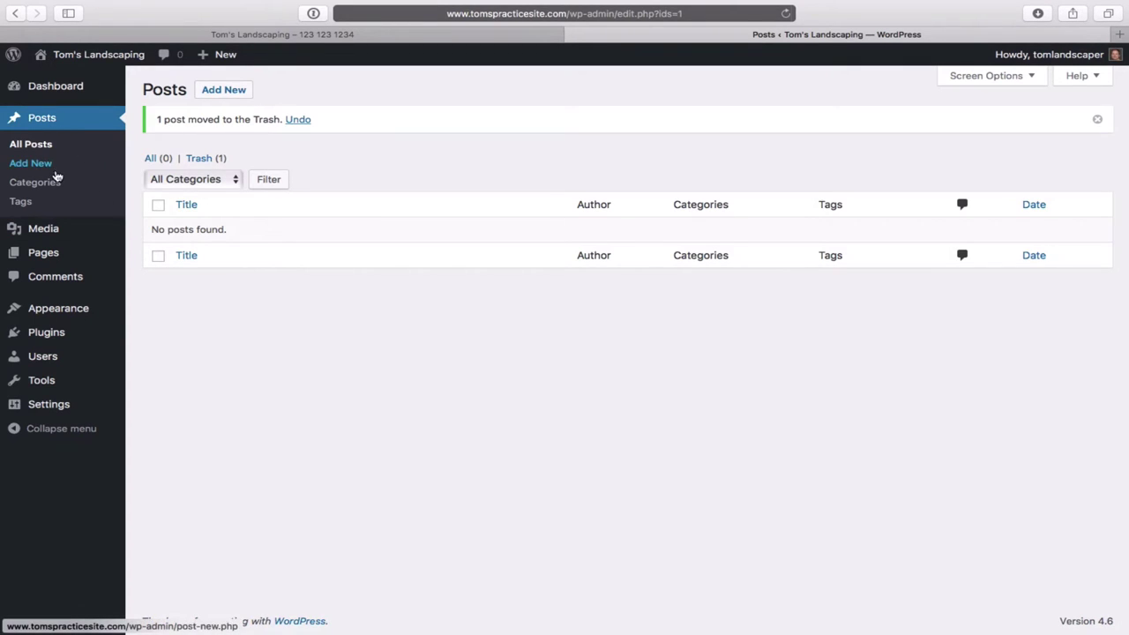
mouse_move(51, 410)
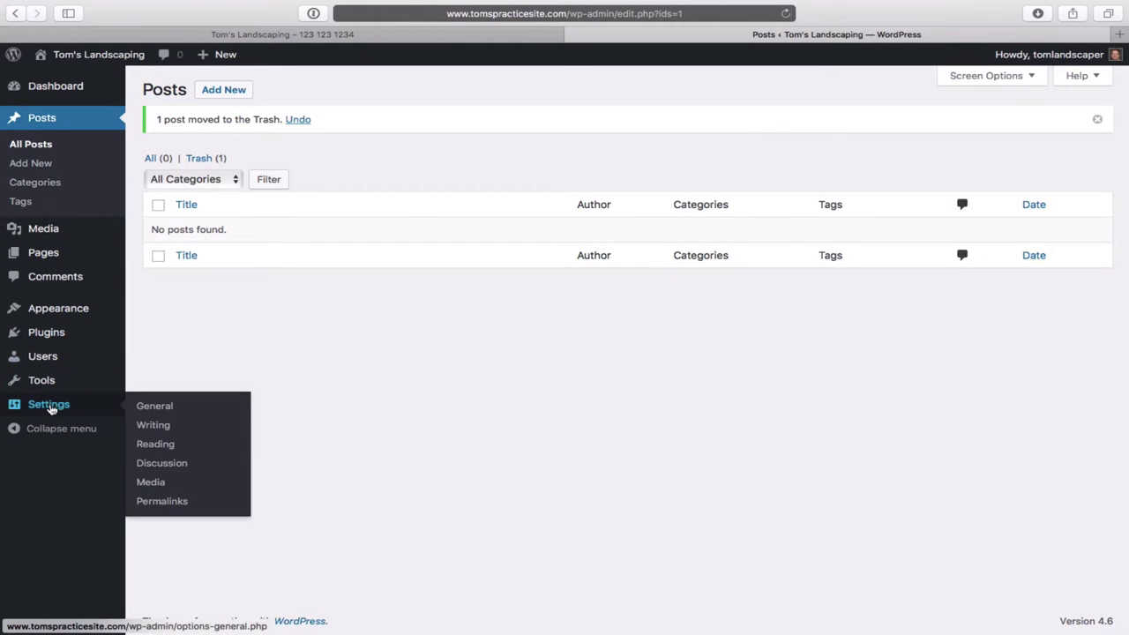
mouse_move(46, 313)
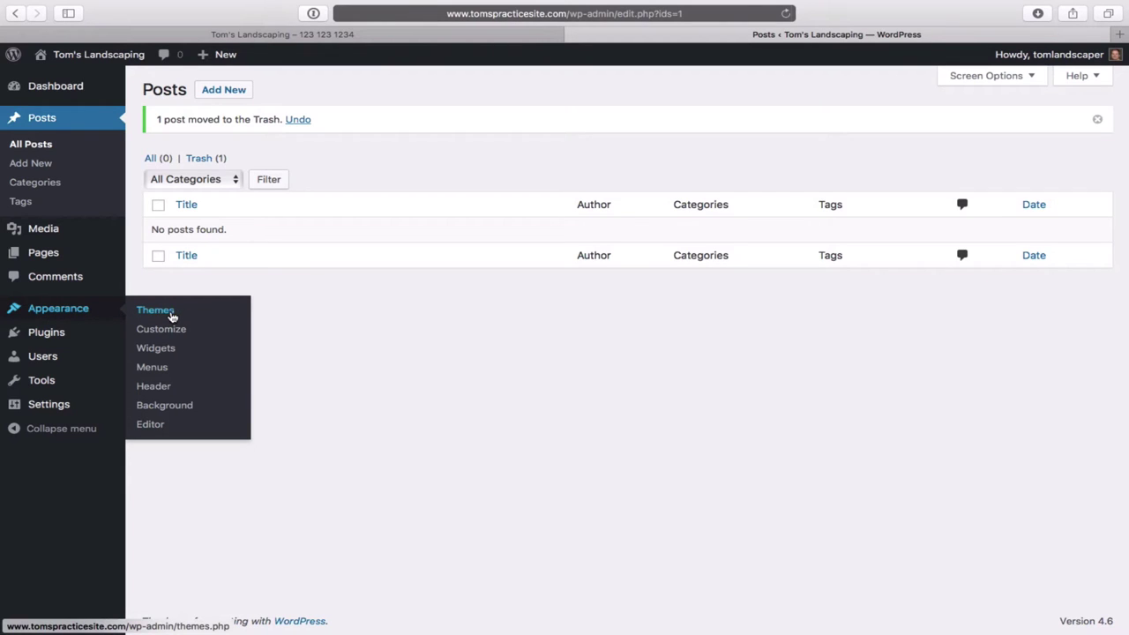
Go to Appearance > Themes > Add New Theme and browse the featured themes
left_click(169, 316)
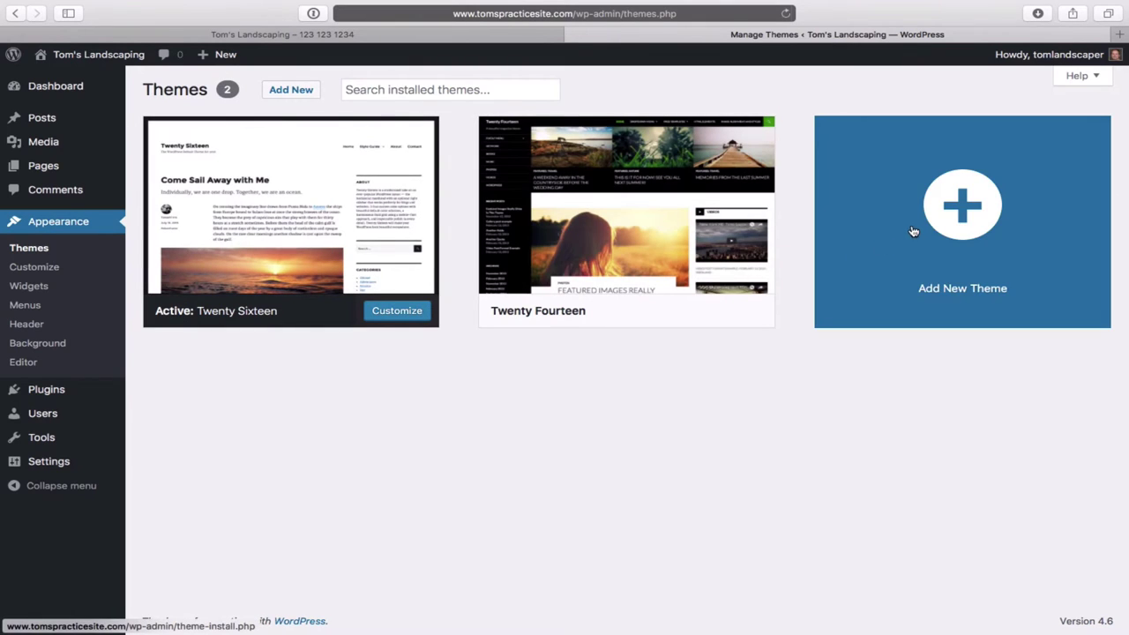
left_click(980, 226)
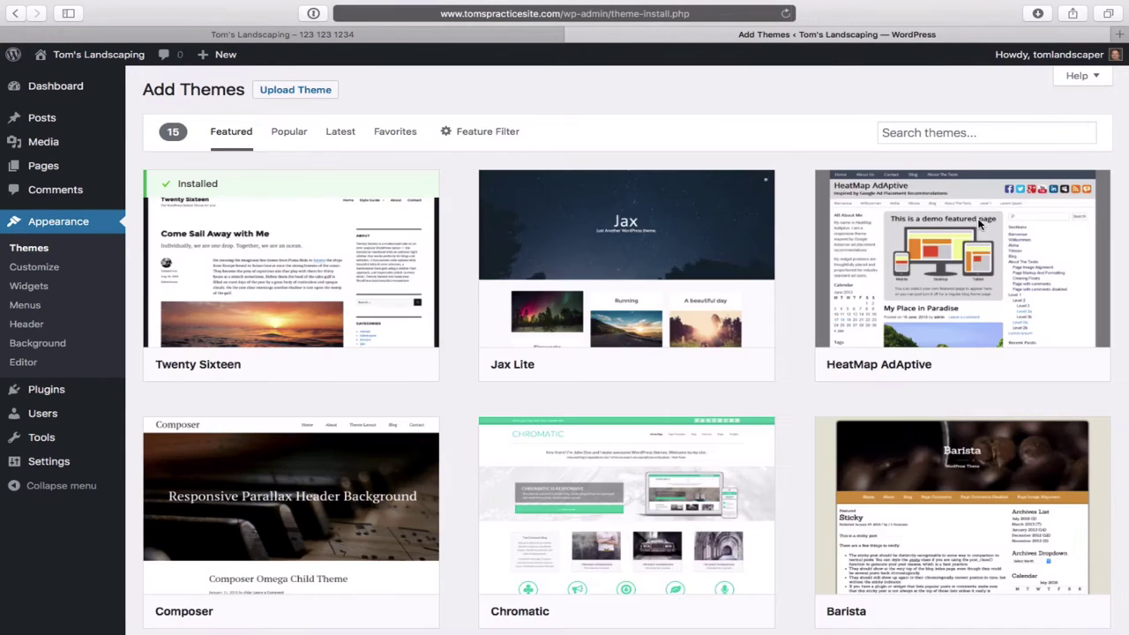
mouse_move(925, 322)
scroll(923, 323, "down", 1)
scroll(923, 323, "down", 2)
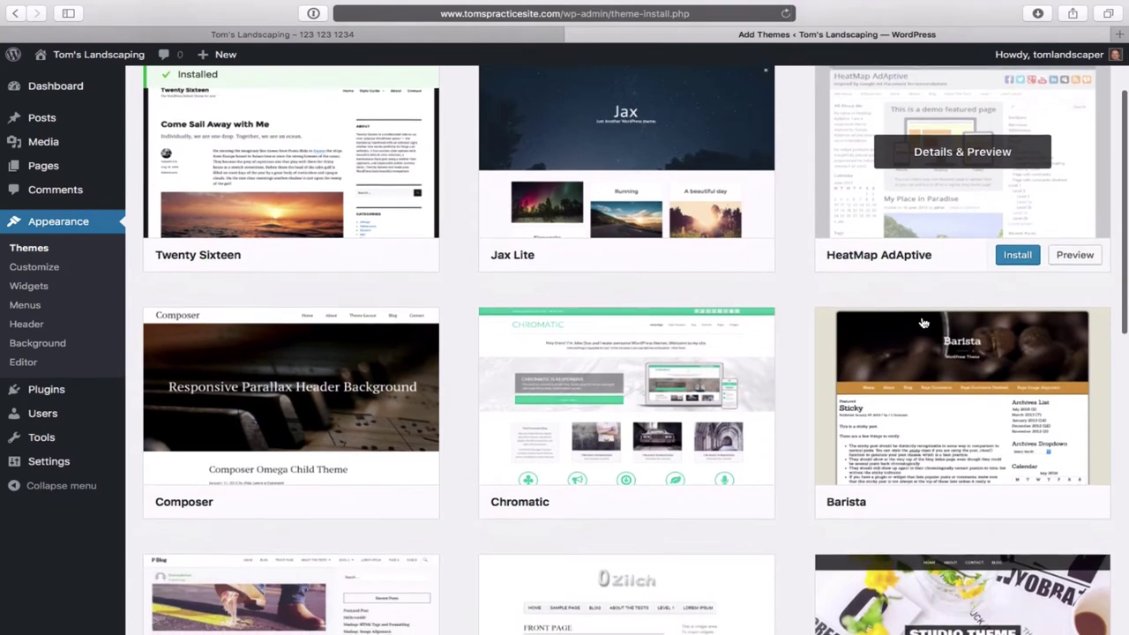
scroll(926, 325, "up", 3)
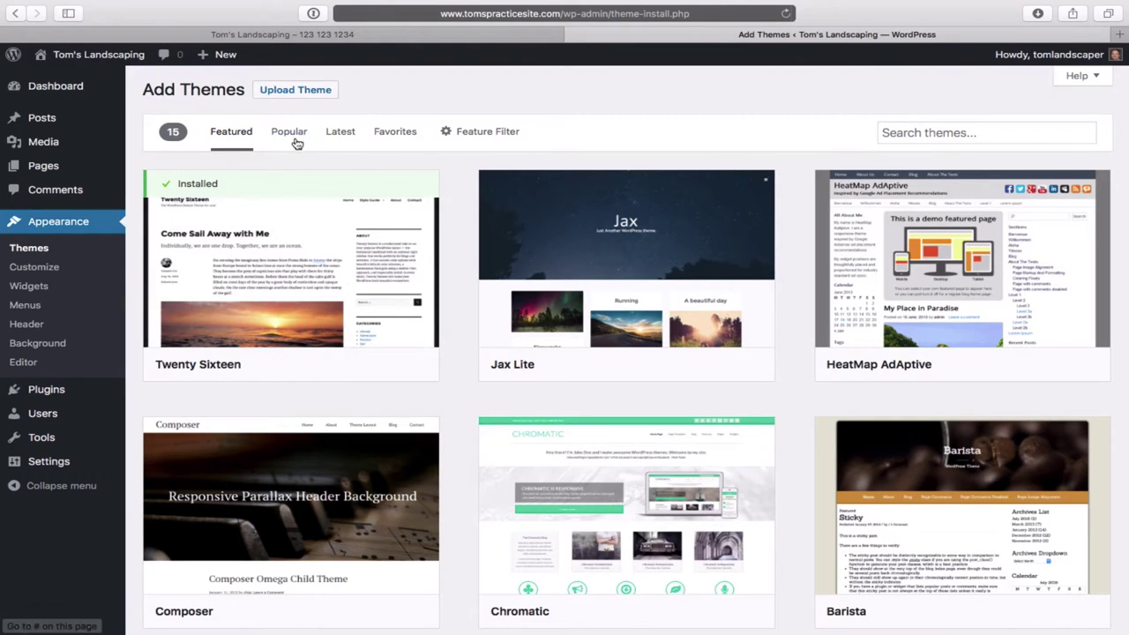
left_click(293, 137)
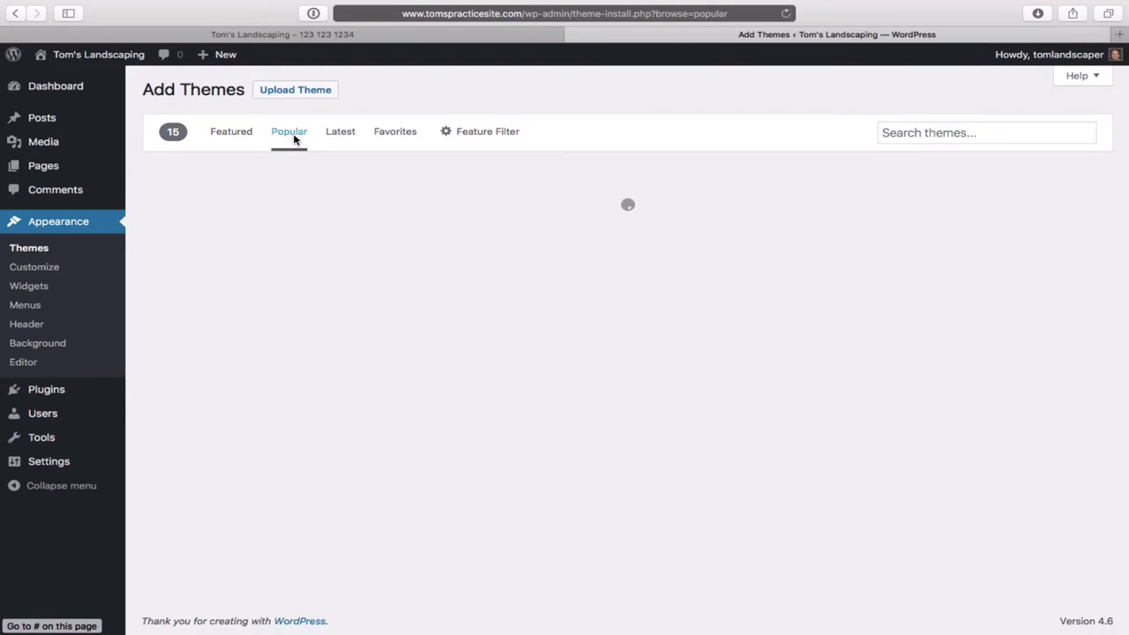
mouse_move(694, 309)
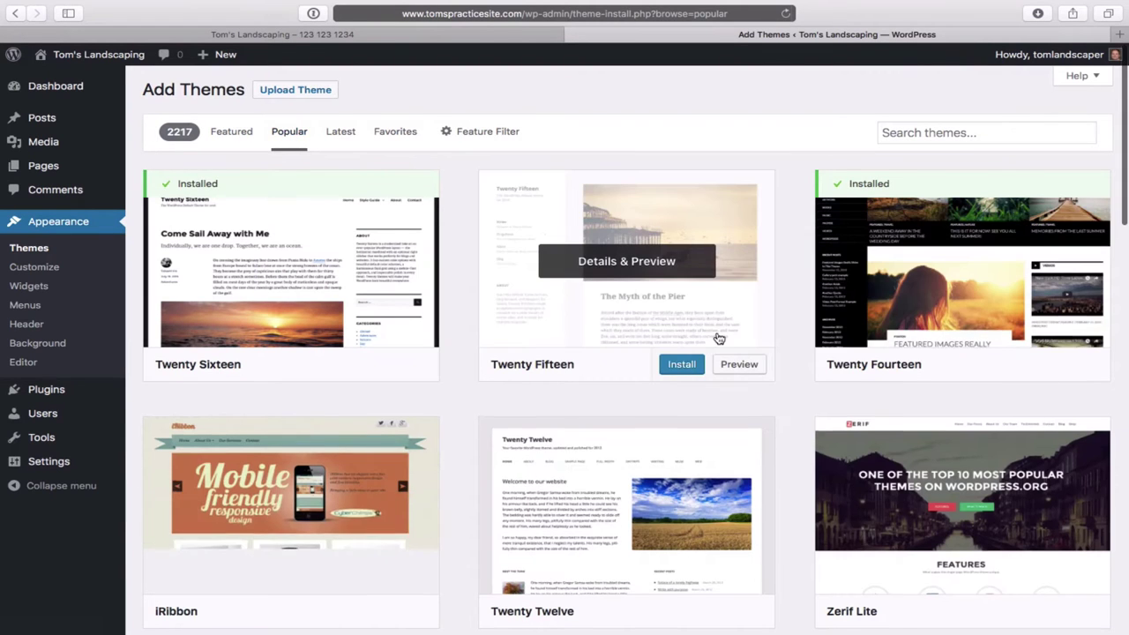
scroll(719, 338, "down", 5)
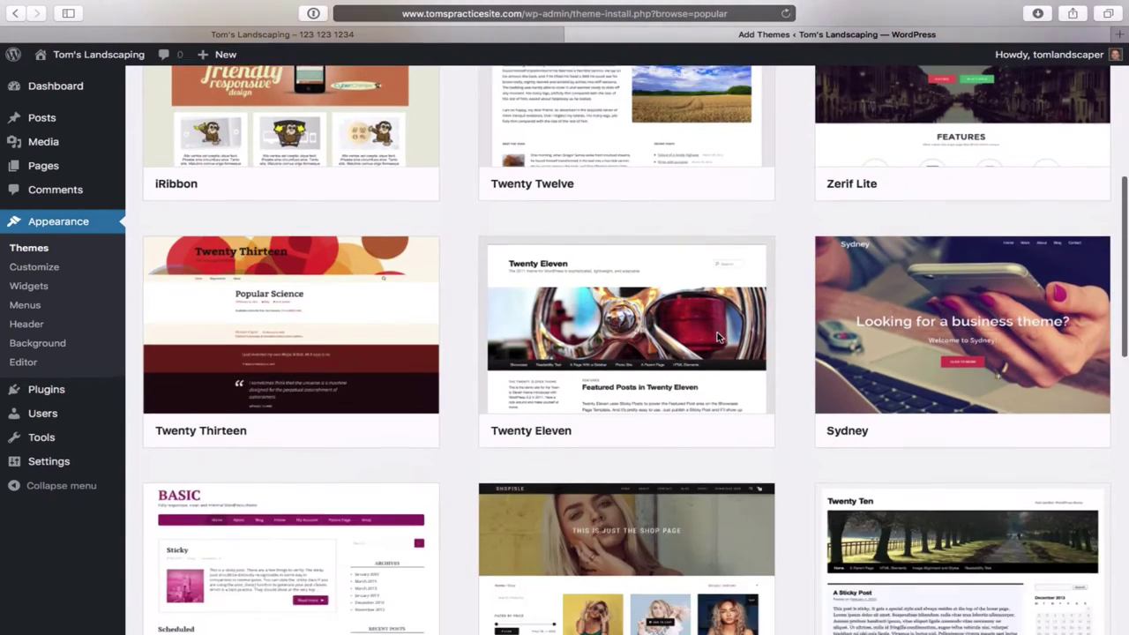
scroll(719, 338, "down", 6)
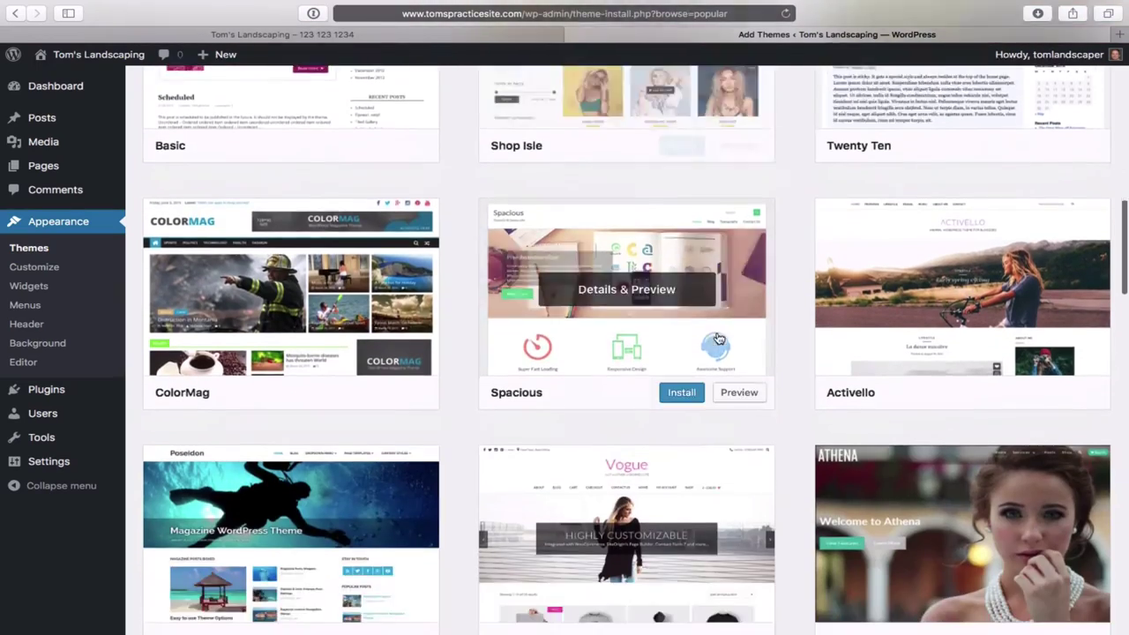
scroll(719, 338, "down", 5)
scroll(720, 338, "down", 5)
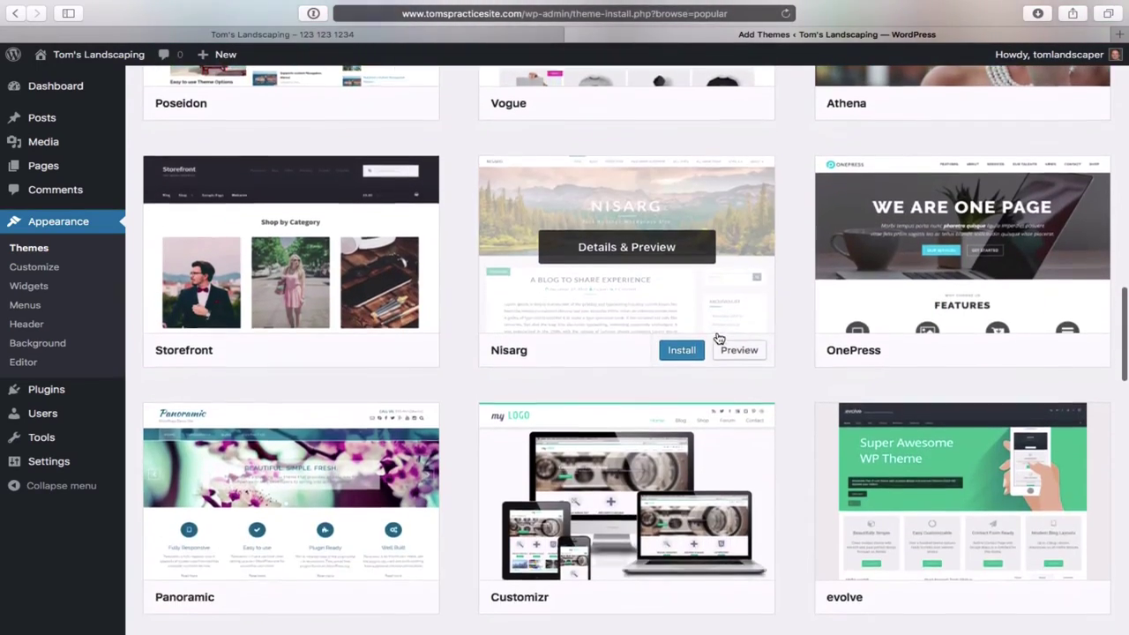
scroll(719, 338, "down", 3)
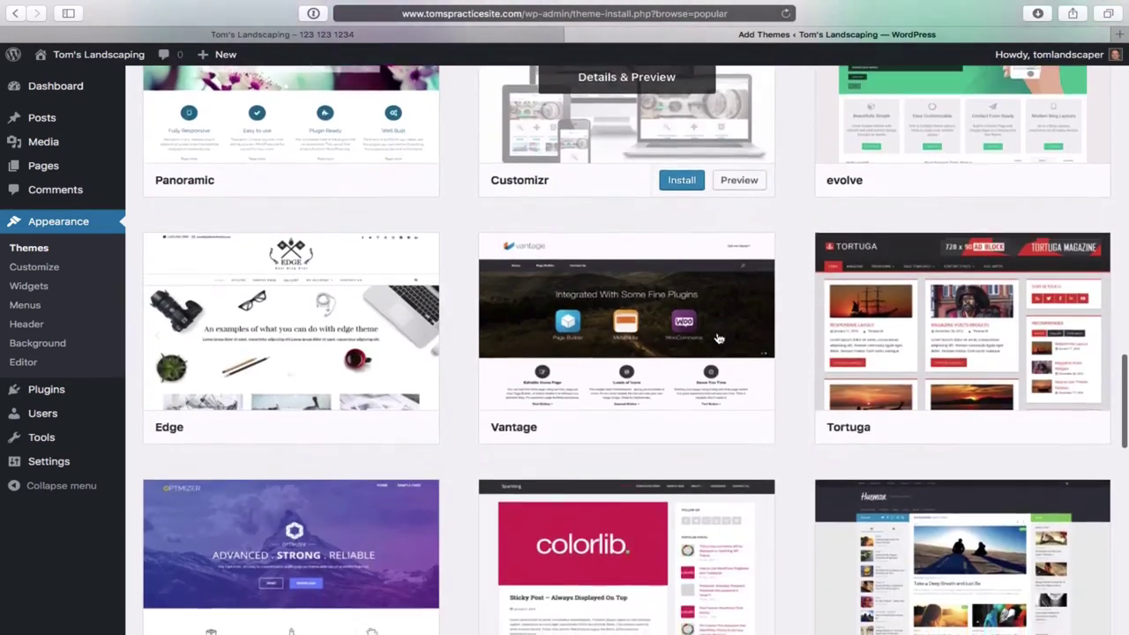
scroll(763, 475, "up", 5)
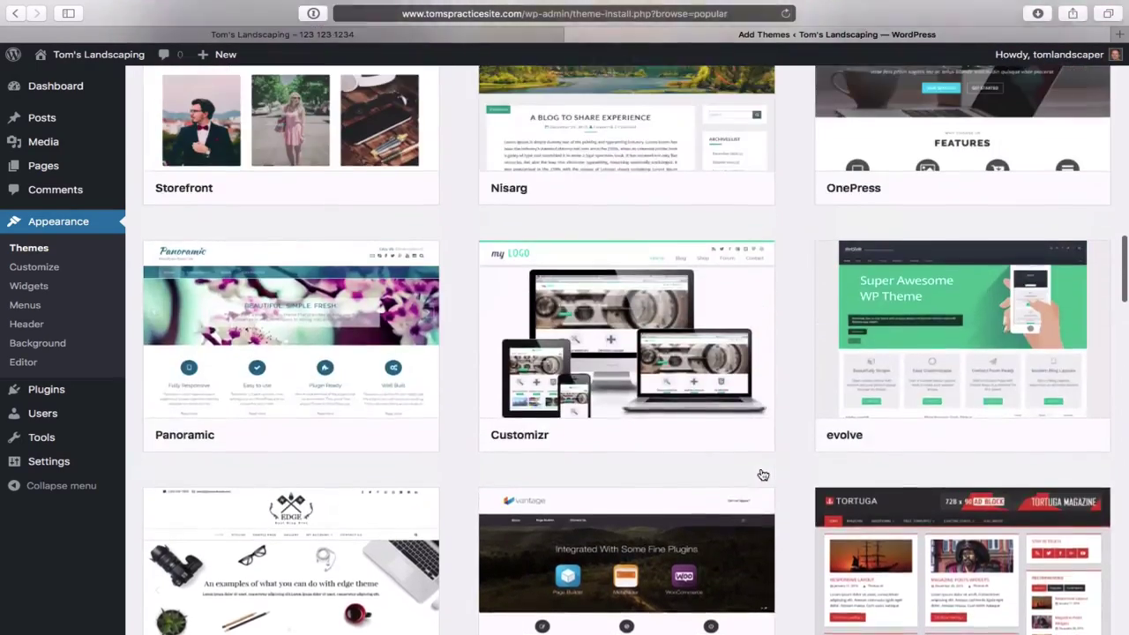
scroll(763, 475, "down", 10)
scroll(763, 475, "up", 1)
scroll(763, 475, "up", 10)
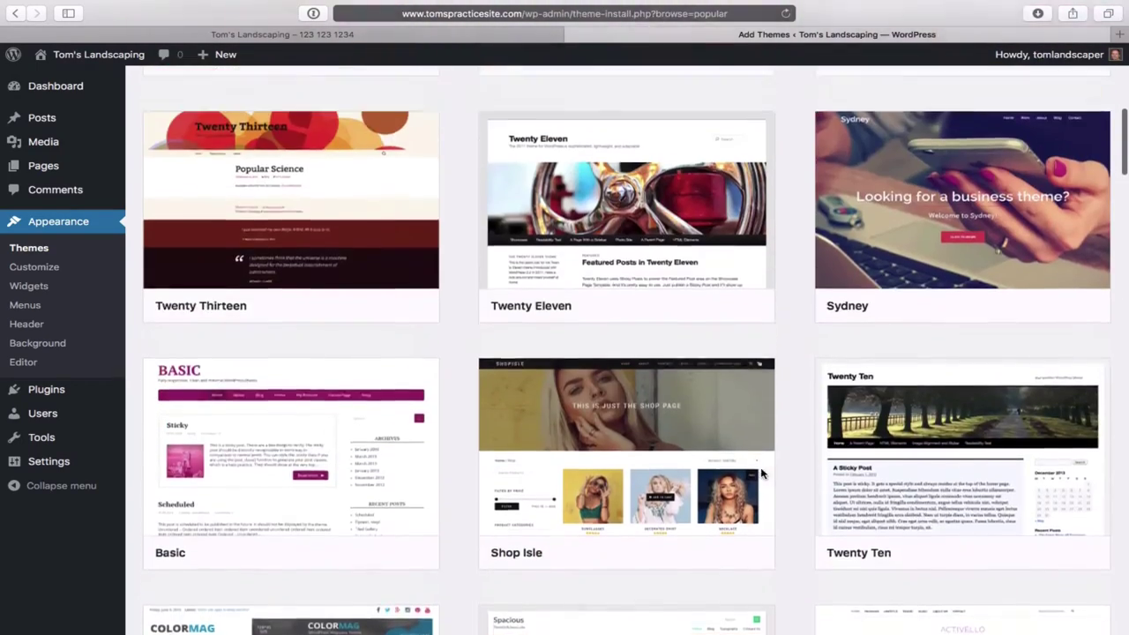
scroll(763, 475, "up", 2)
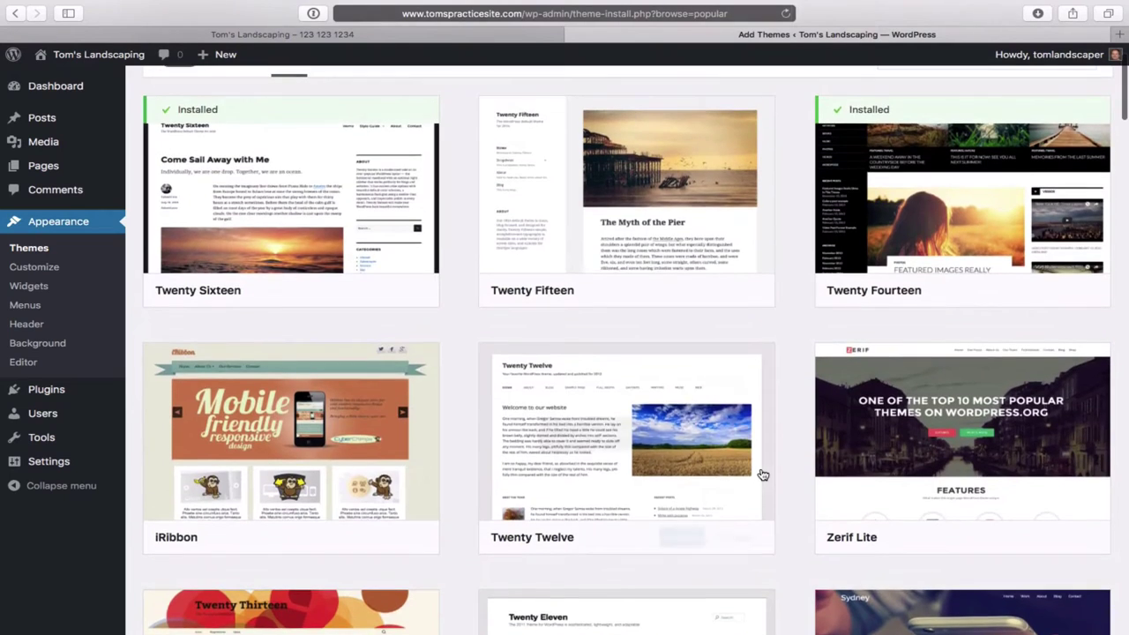
scroll(763, 475, "down", 3)
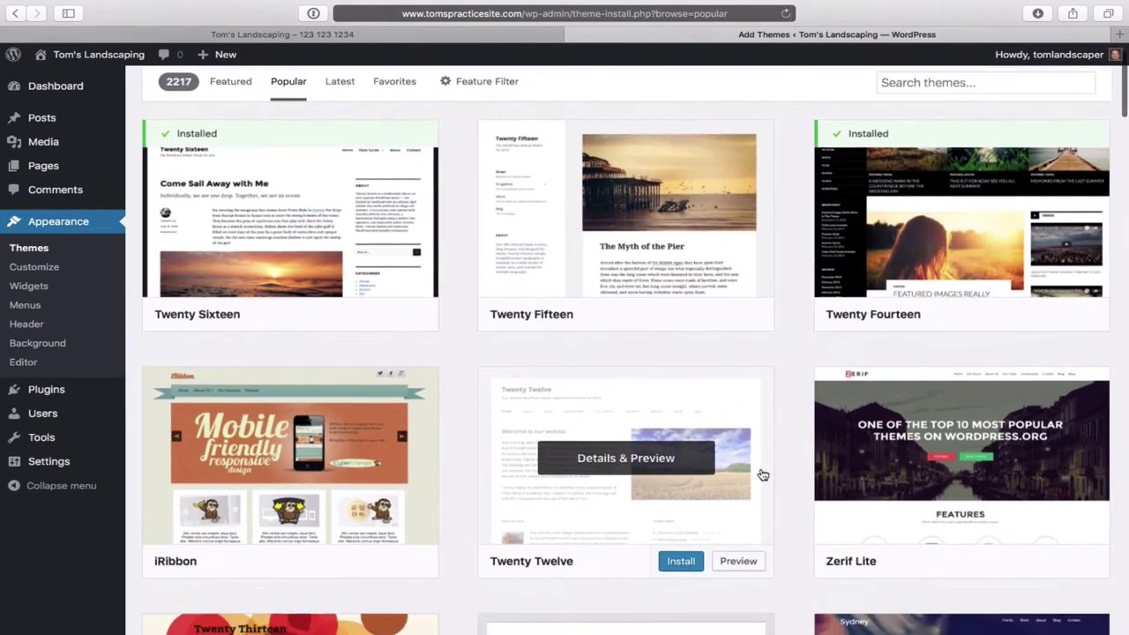
scroll(764, 475, "down", 1)
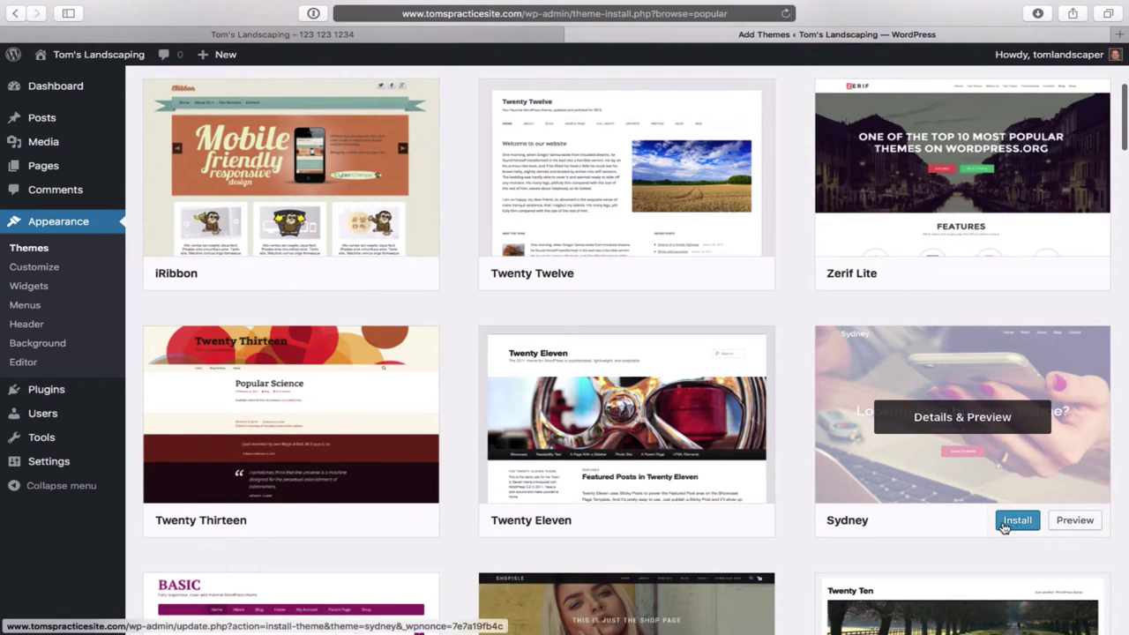
scroll(847, 481, "up", 4)
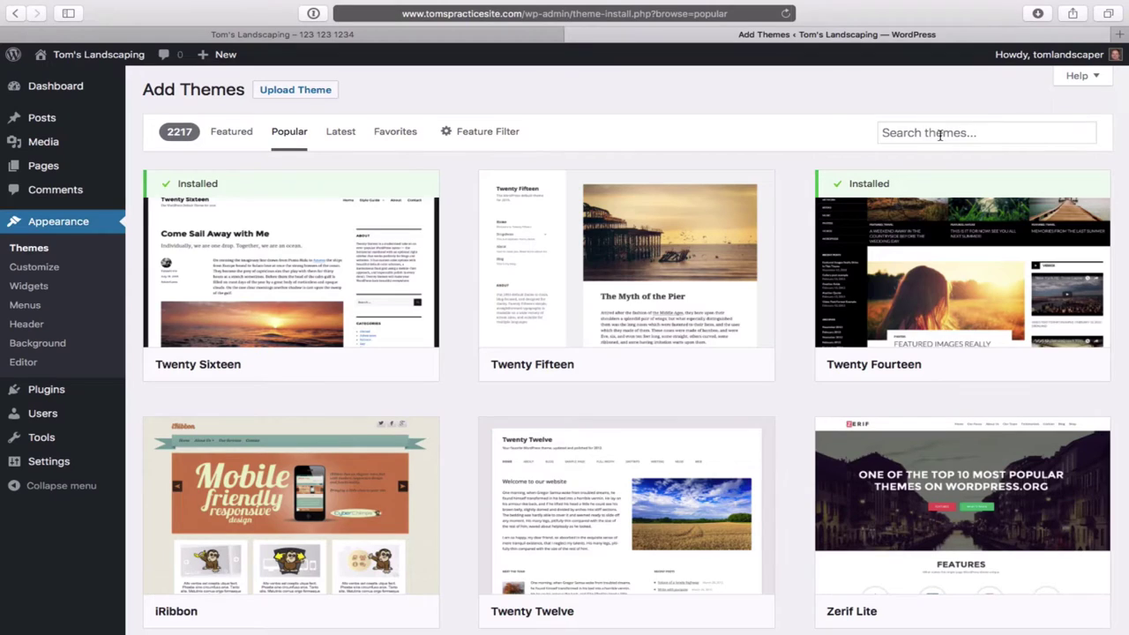
scroll(975, 342, "down", 3)
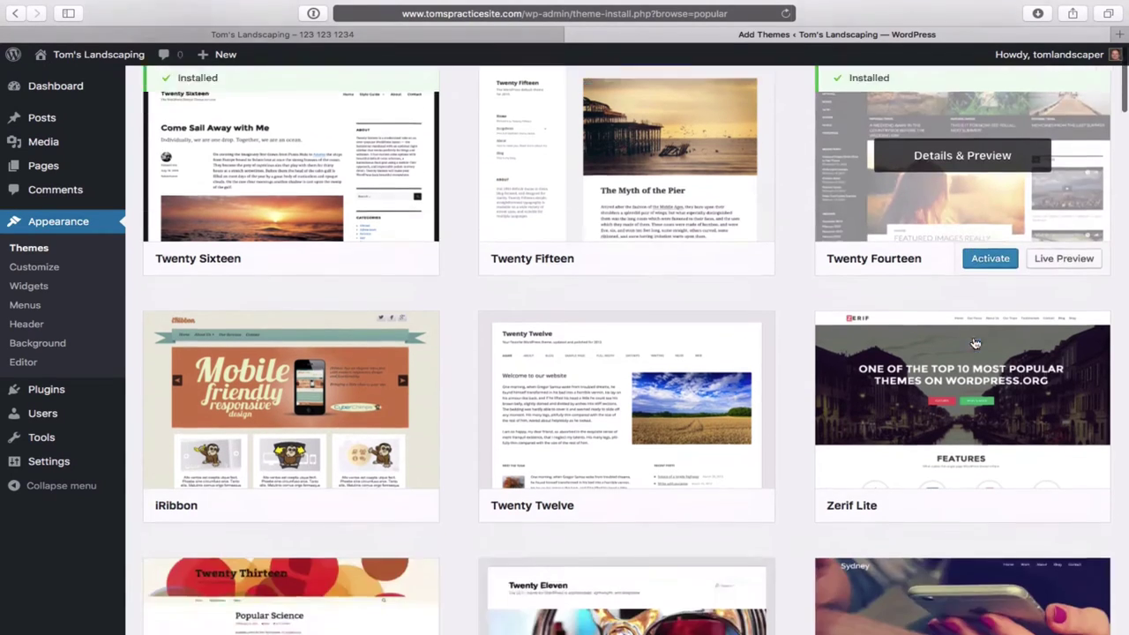
scroll(975, 343, "down", 5)
scroll(975, 342, "up", 7)
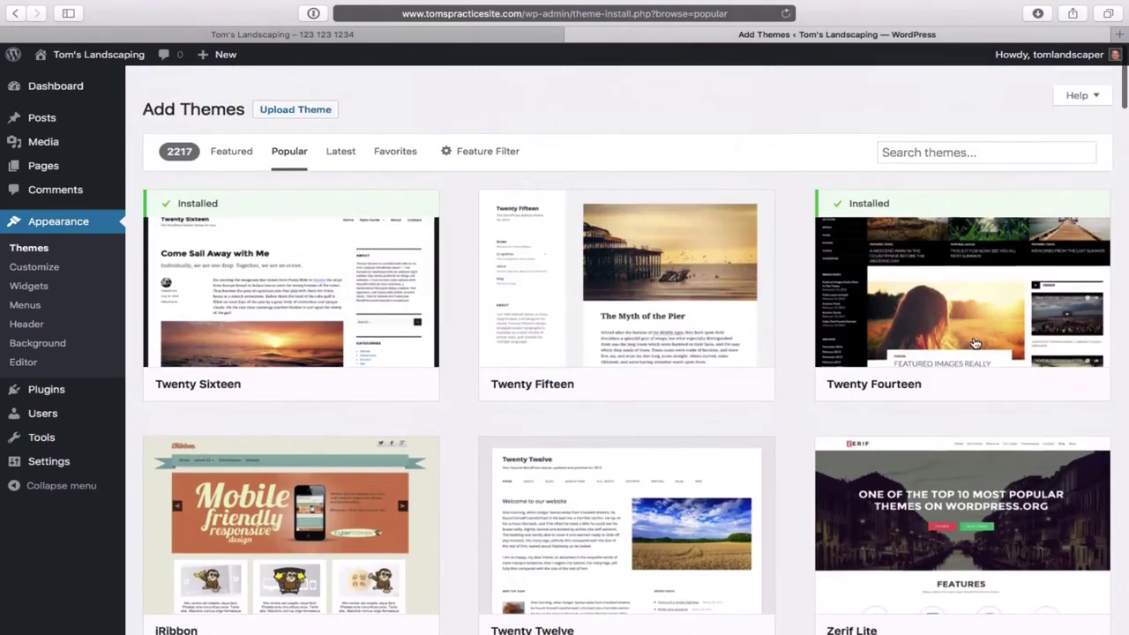
Search the theme directory for 'sydney', then install and activate the Sydney theme
left_click(914, 133)
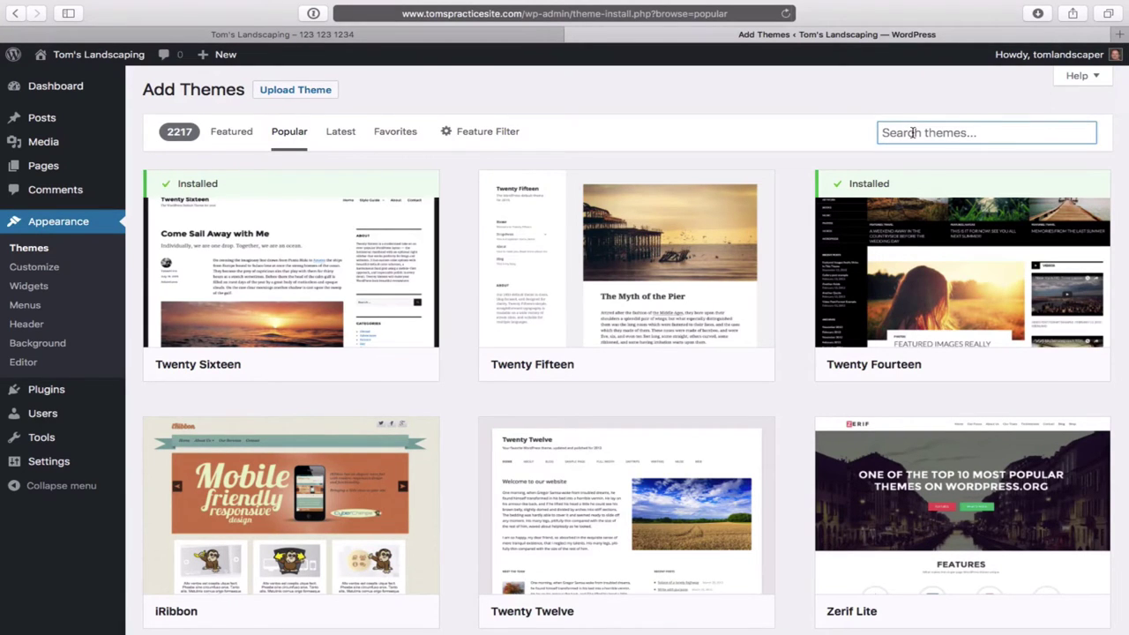
type("sydney")
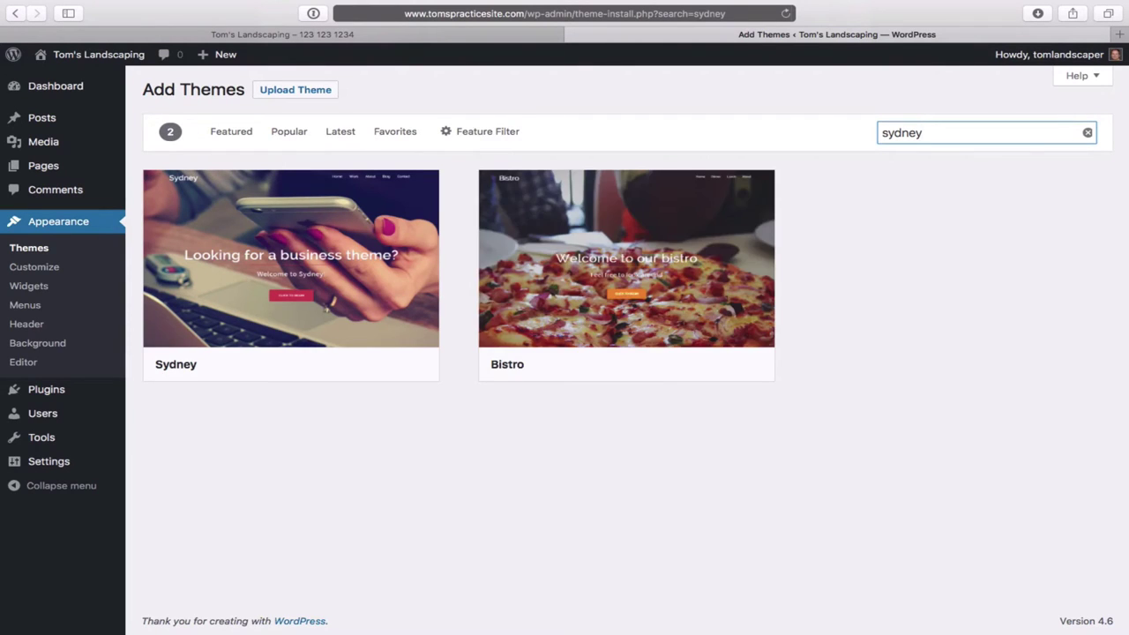
mouse_move(285, 348)
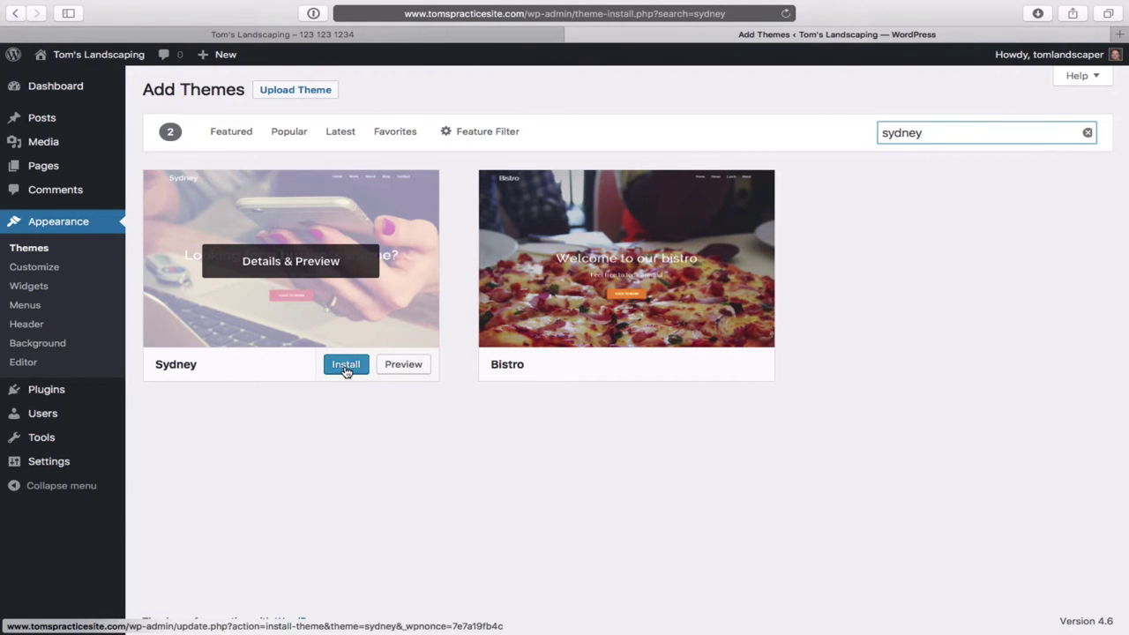
left_click(346, 366)
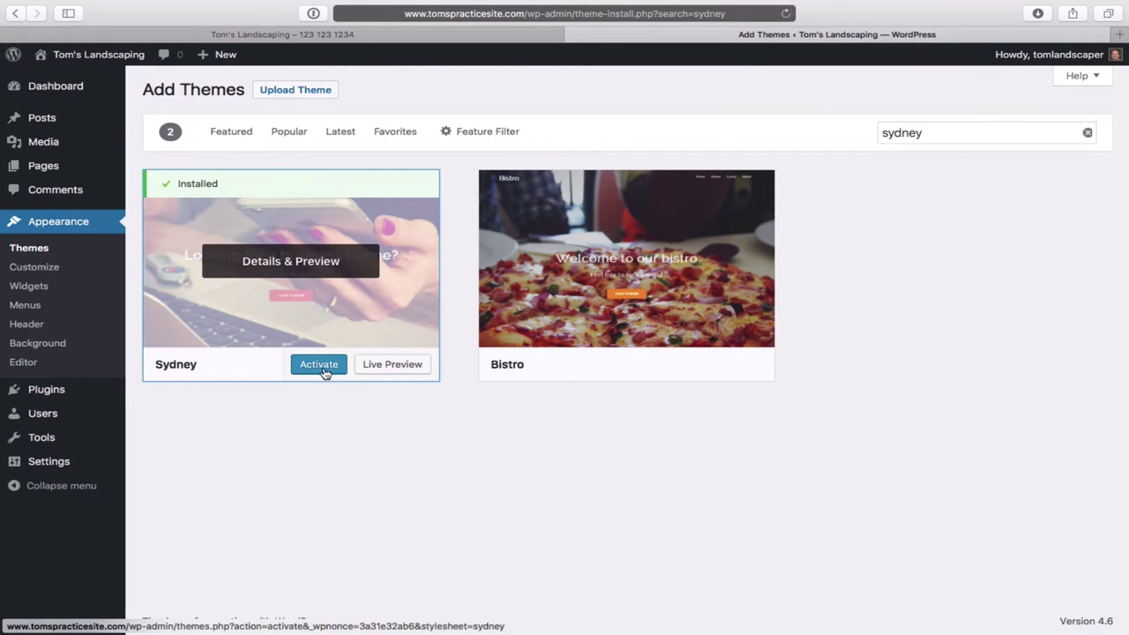
left_click(320, 365)
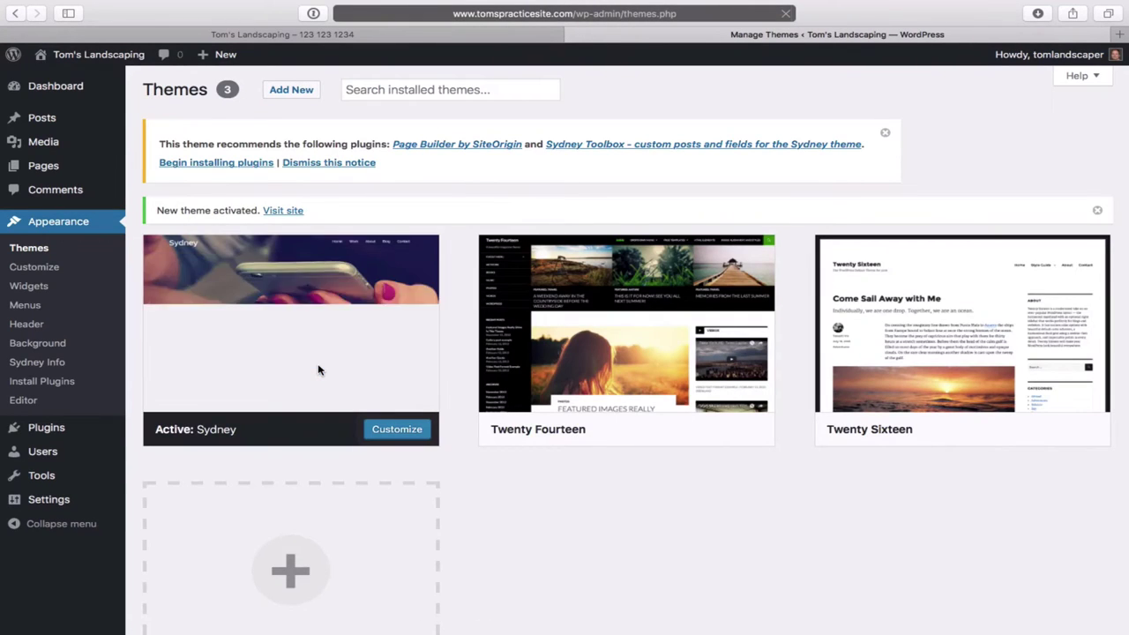
Follow the Sydney notice's 'Begin installing plugins' link to see its recommended plugins
mouse_move(331, 353)
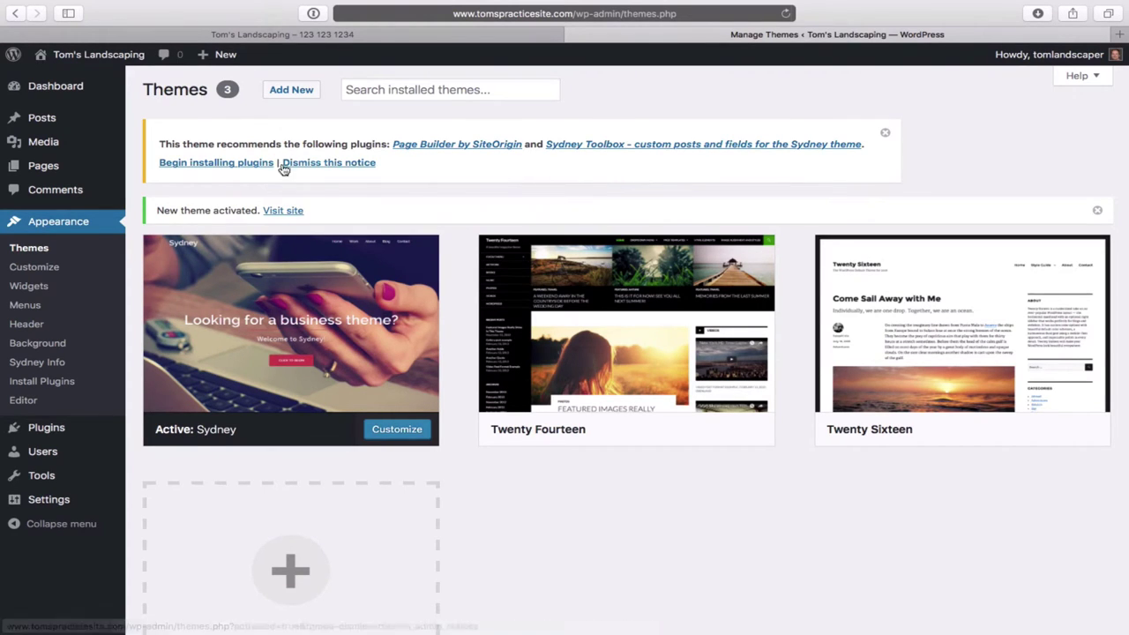
left_click(214, 162)
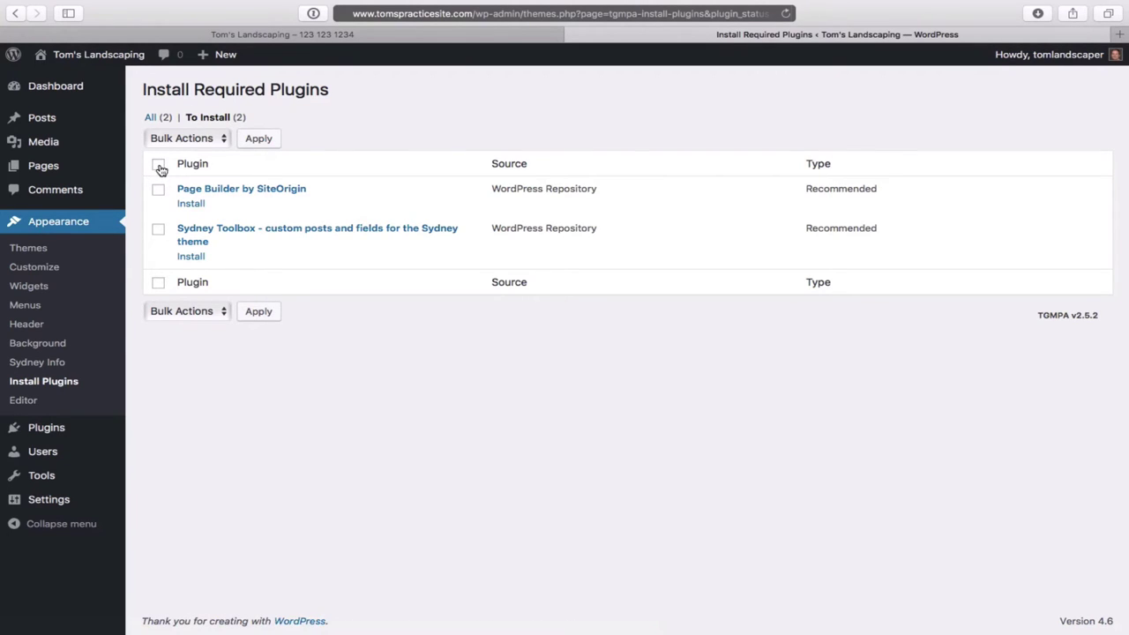
Bulk-install both recommended plugins, Page Builder by SiteOrigin and Sydney Toolbox
left_click(159, 168)
left_click(223, 141)
left_click(194, 157)
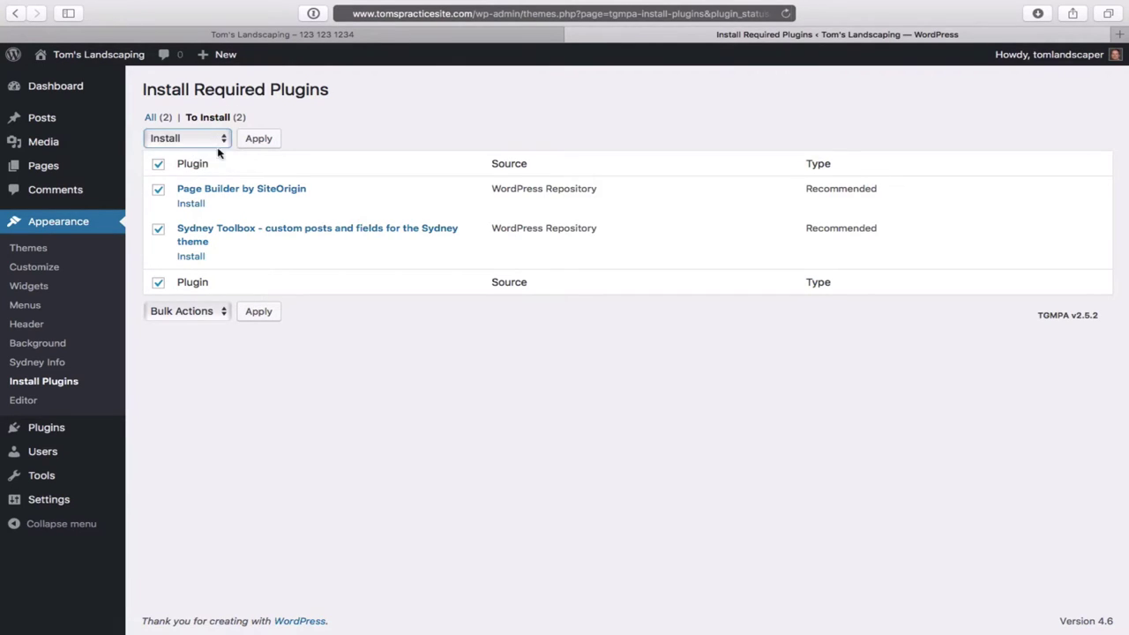
left_click(260, 141)
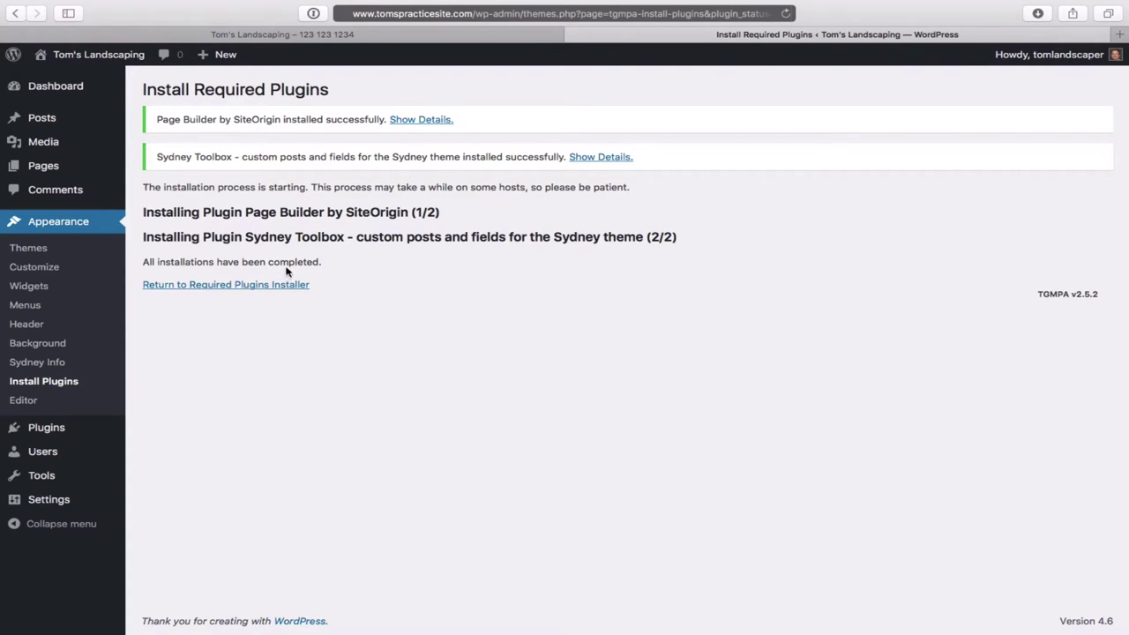
Back on the required plugins list, bulk-activate both newly installed plugins
left_click(224, 287)
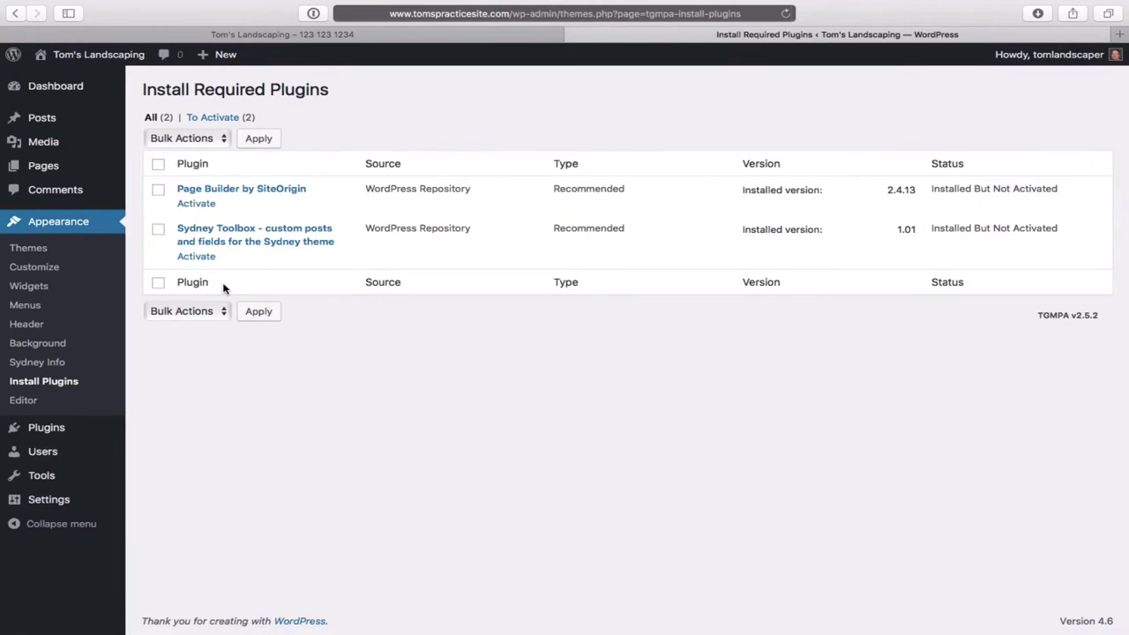
left_click(159, 165)
left_click(223, 141)
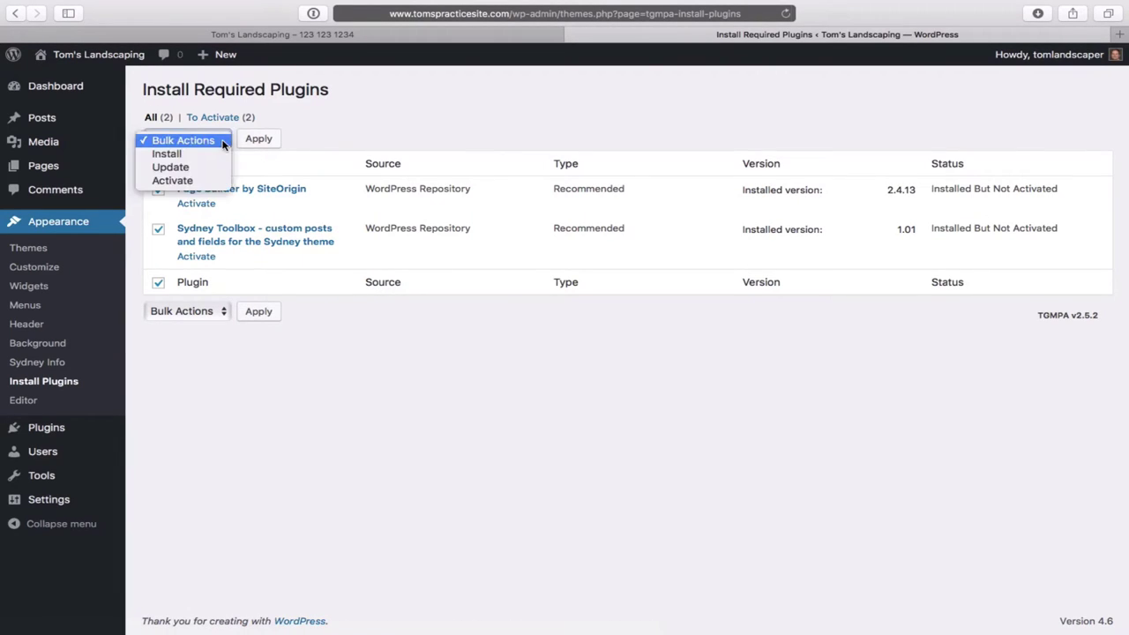
left_click(190, 180)
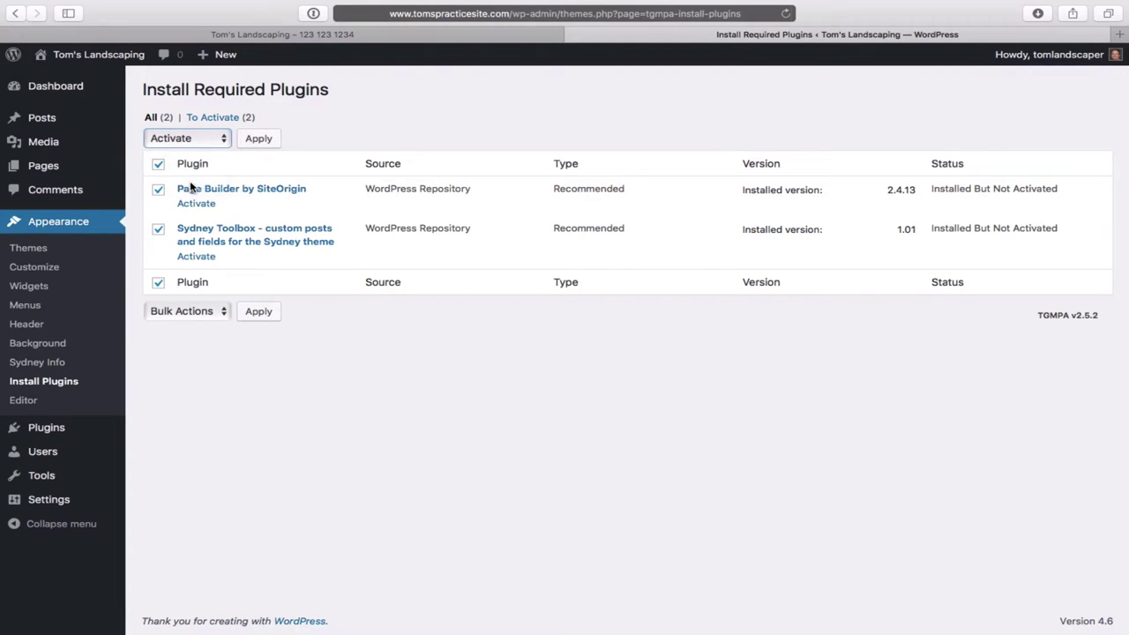
left_click(267, 141)
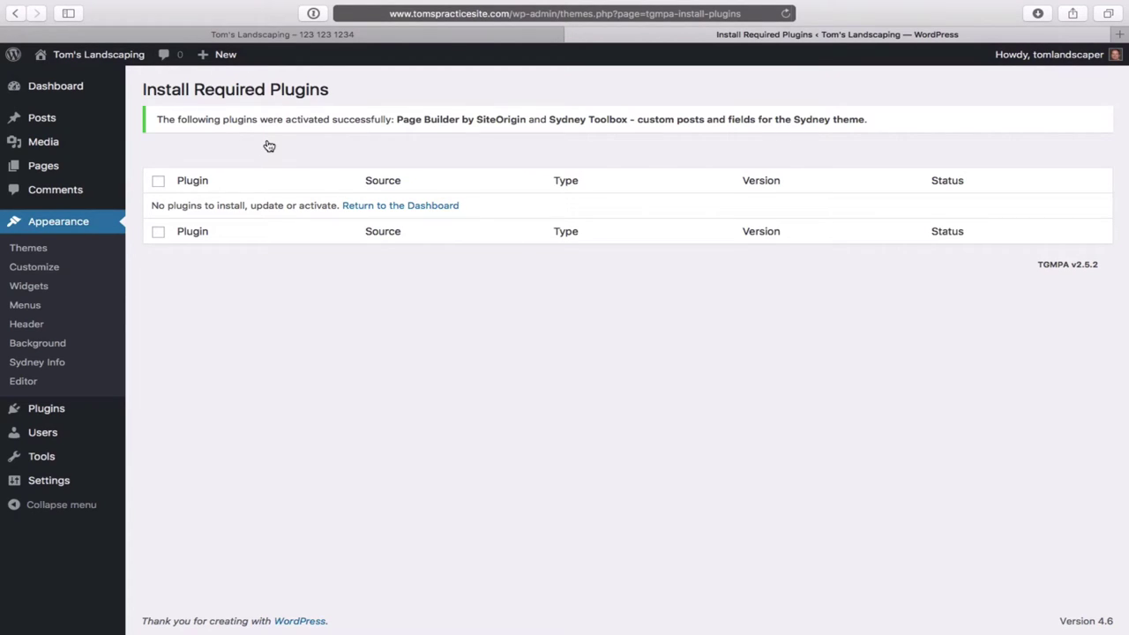
mouse_move(92, 55)
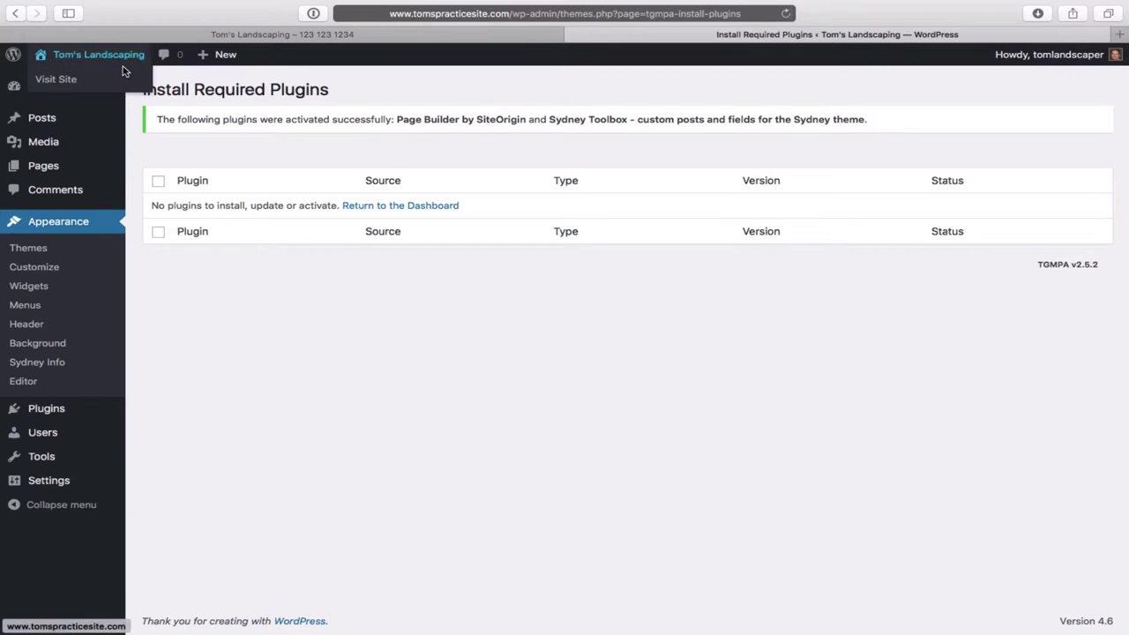
Visit the live site to see the Sydney design, then return to the admin Dashboard
left_click(68, 85)
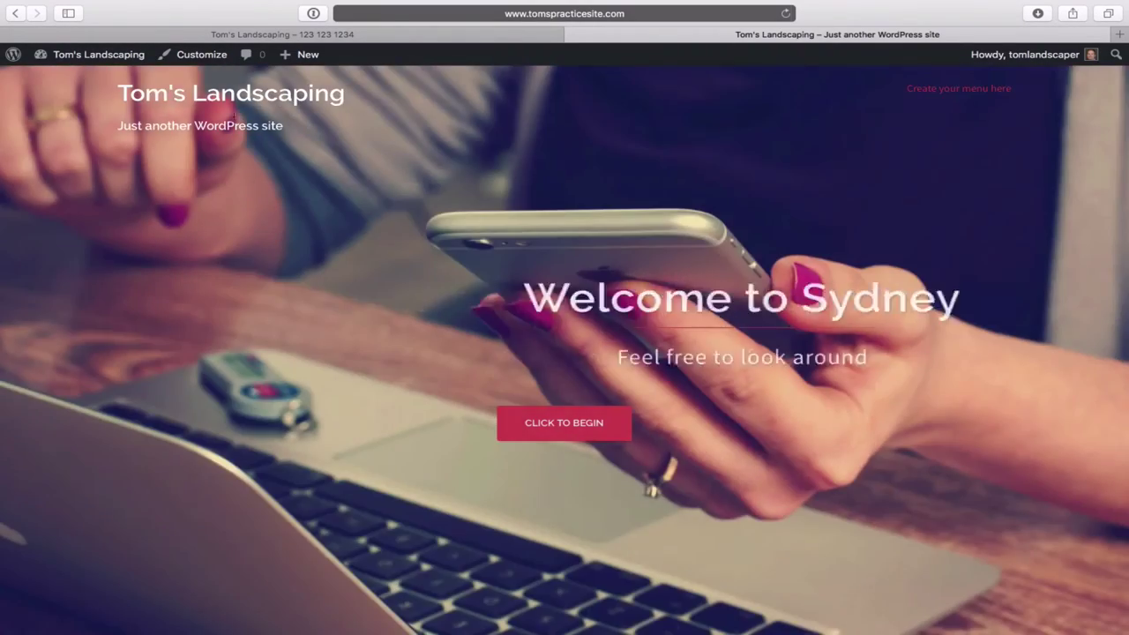
mouse_move(79, 59)
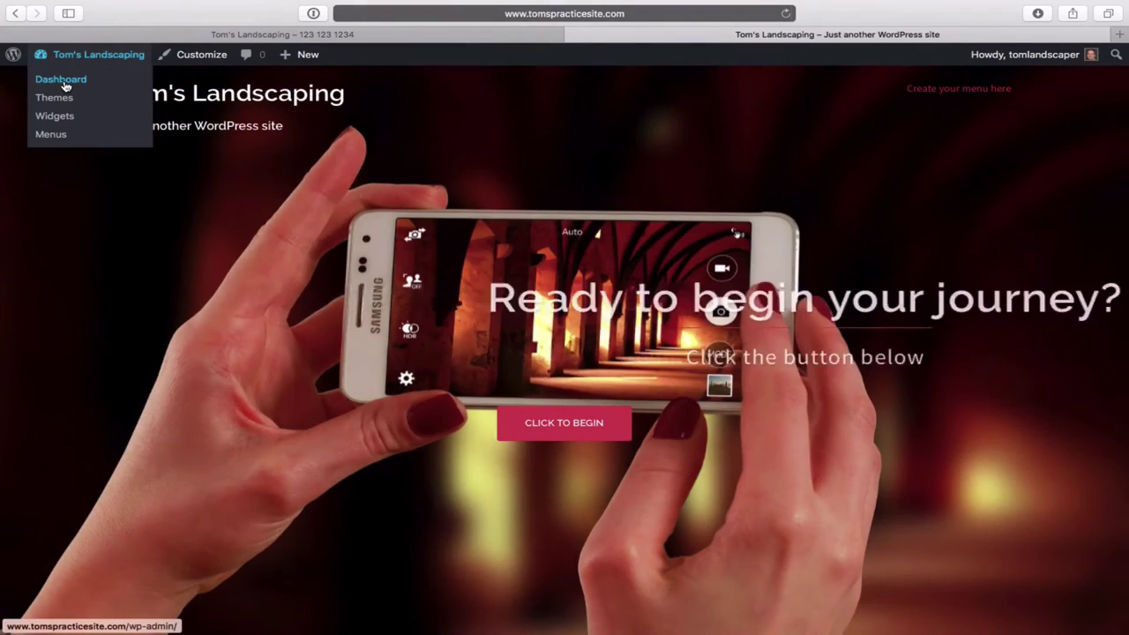
left_click(65, 84)
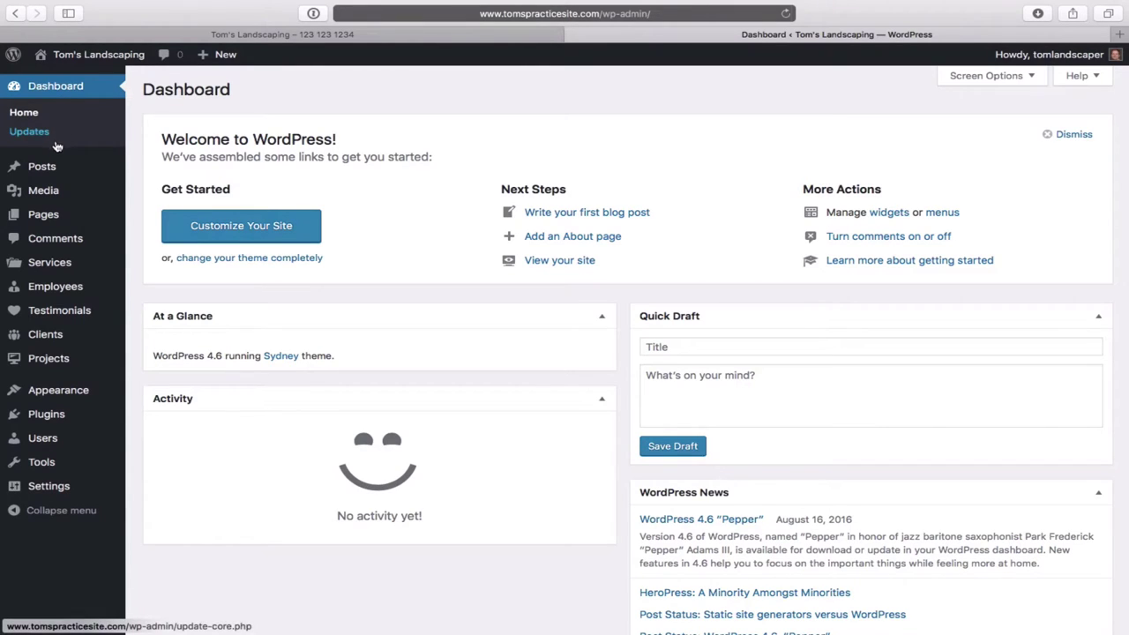
Go to Plugins > Add New in the admin sidebar
mouse_move(50, 208)
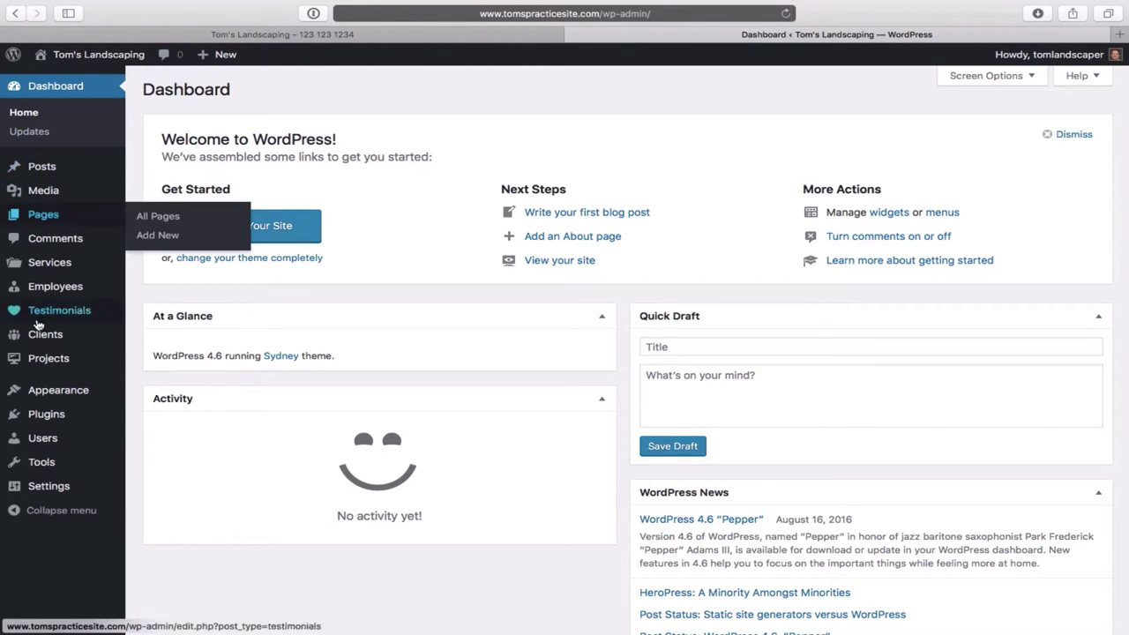
mouse_move(39, 421)
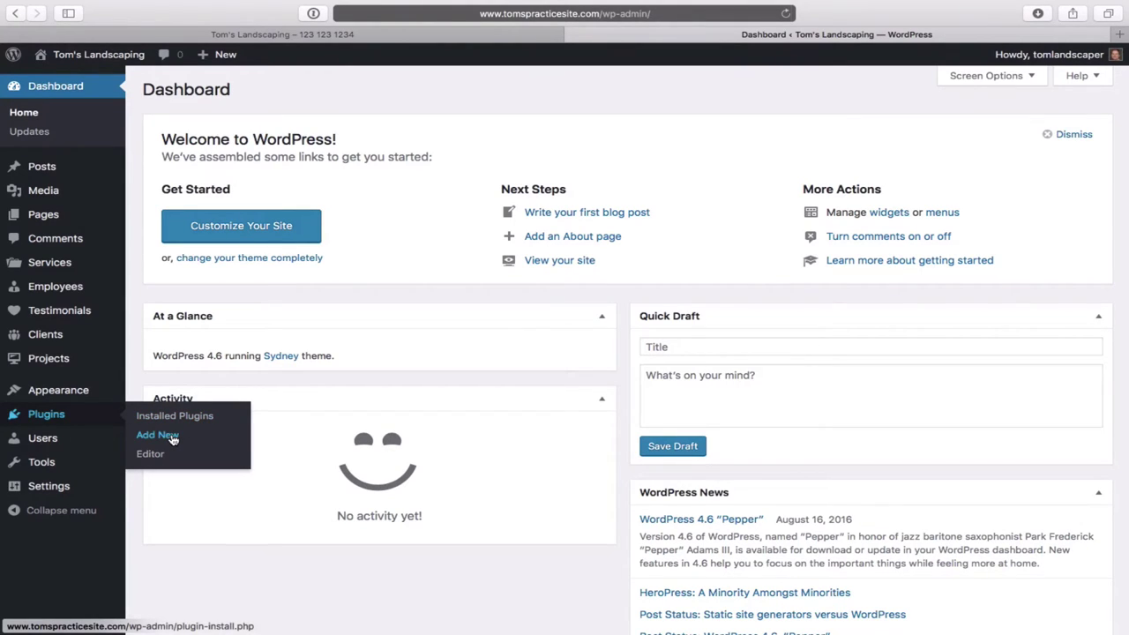
left_click(159, 435)
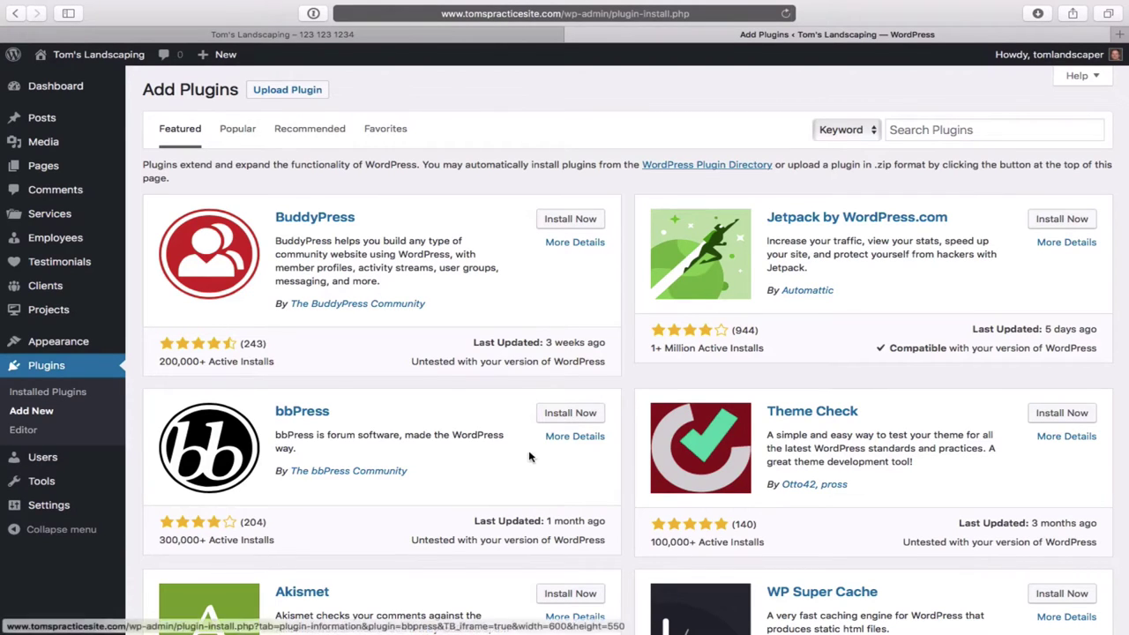
Search the plugin directory for 'child themify'
scroll(529, 457, "down", 1)
scroll(529, 457, "up", 1)
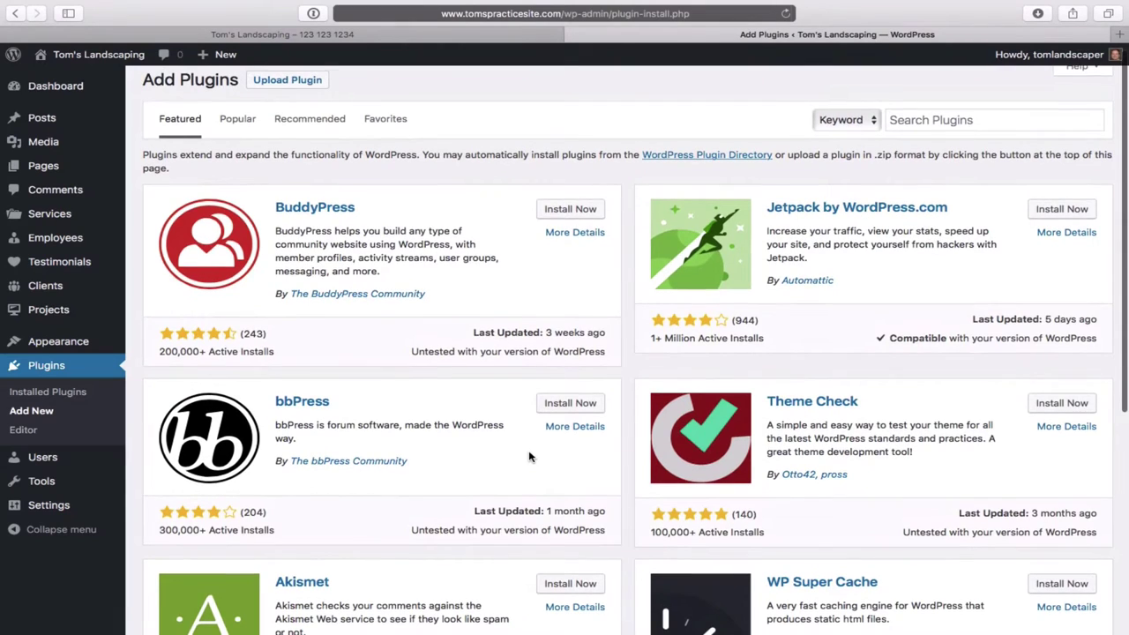
scroll(530, 456, "down", 1)
scroll(529, 456, "up", 1)
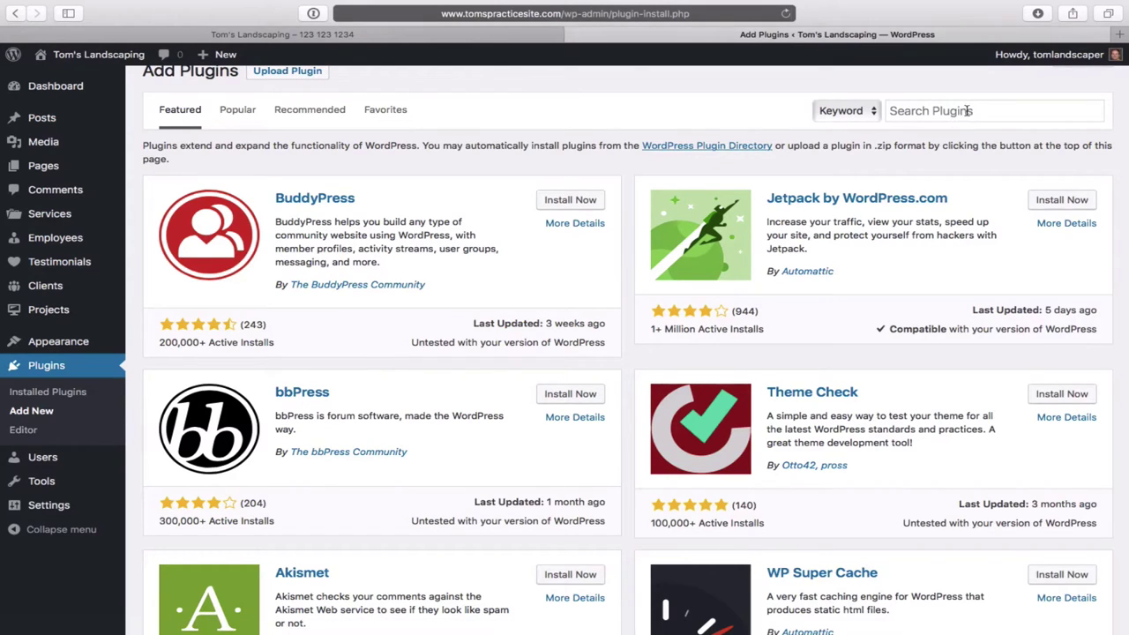
left_click(925, 111)
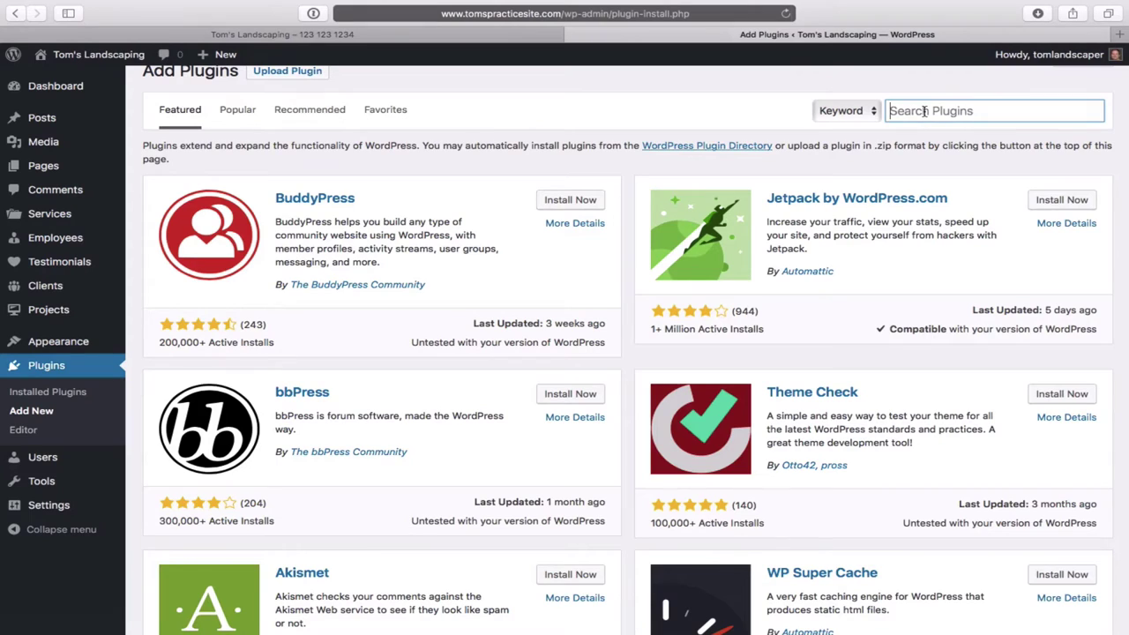
type("child th")
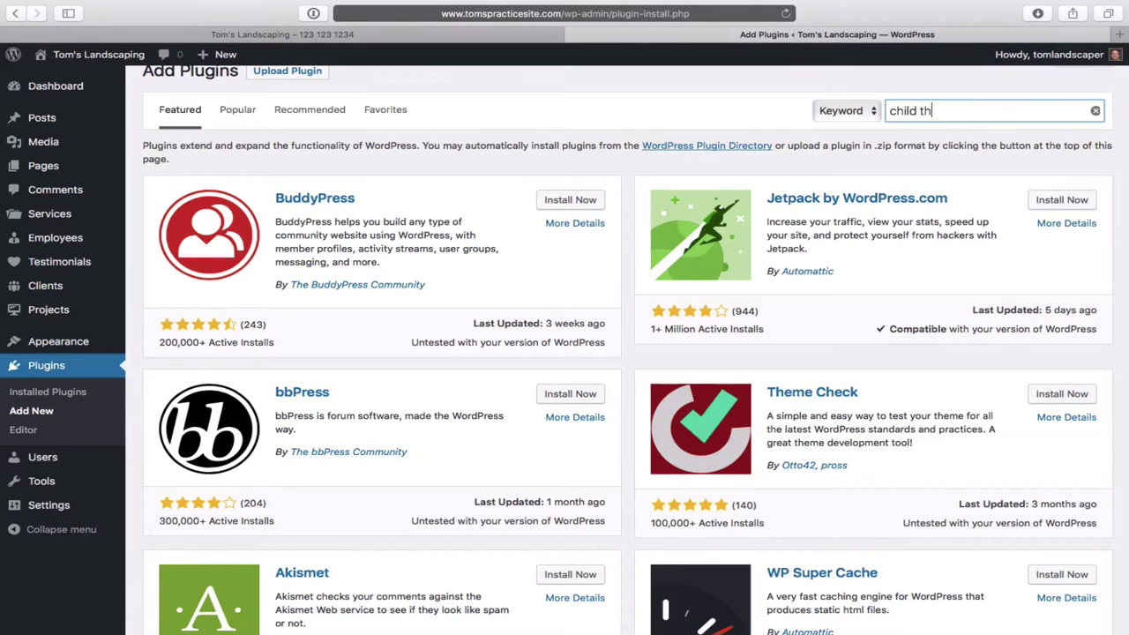
type("emify")
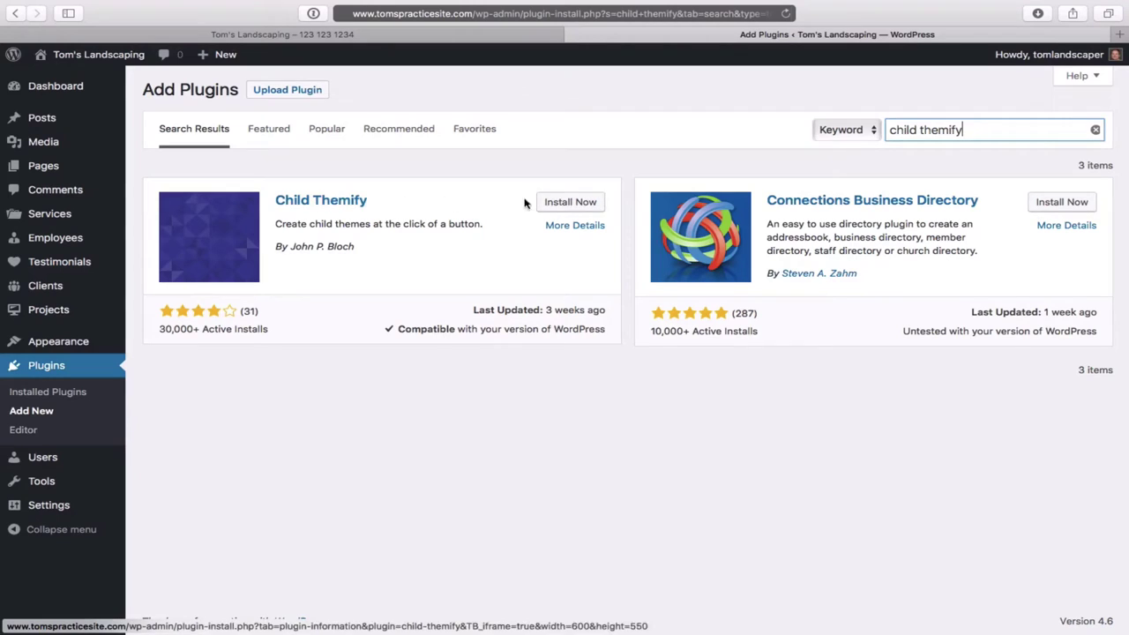
Install and activate Child Themify, then go to Appearance > Themes
left_click(566, 203)
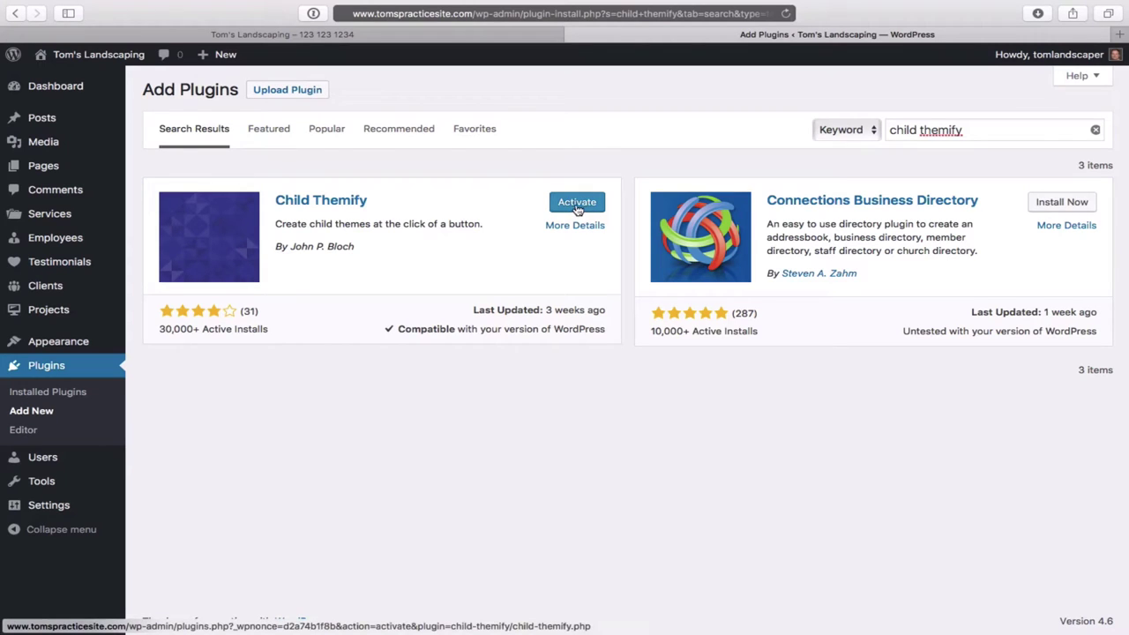
left_click(581, 207)
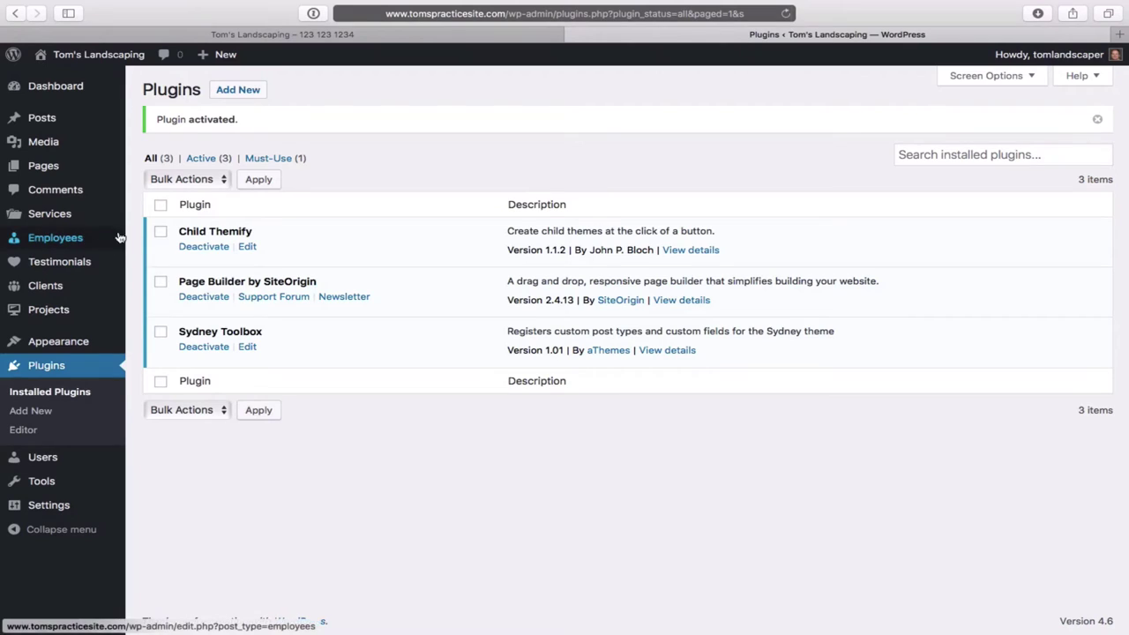
mouse_move(124, 240)
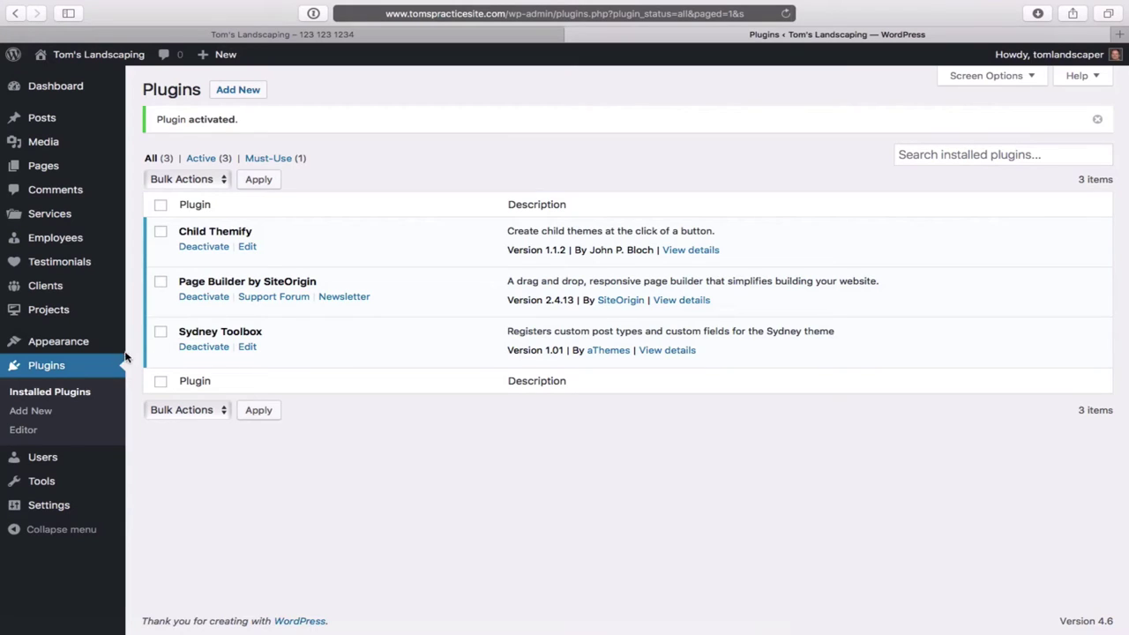
mouse_move(60, 348)
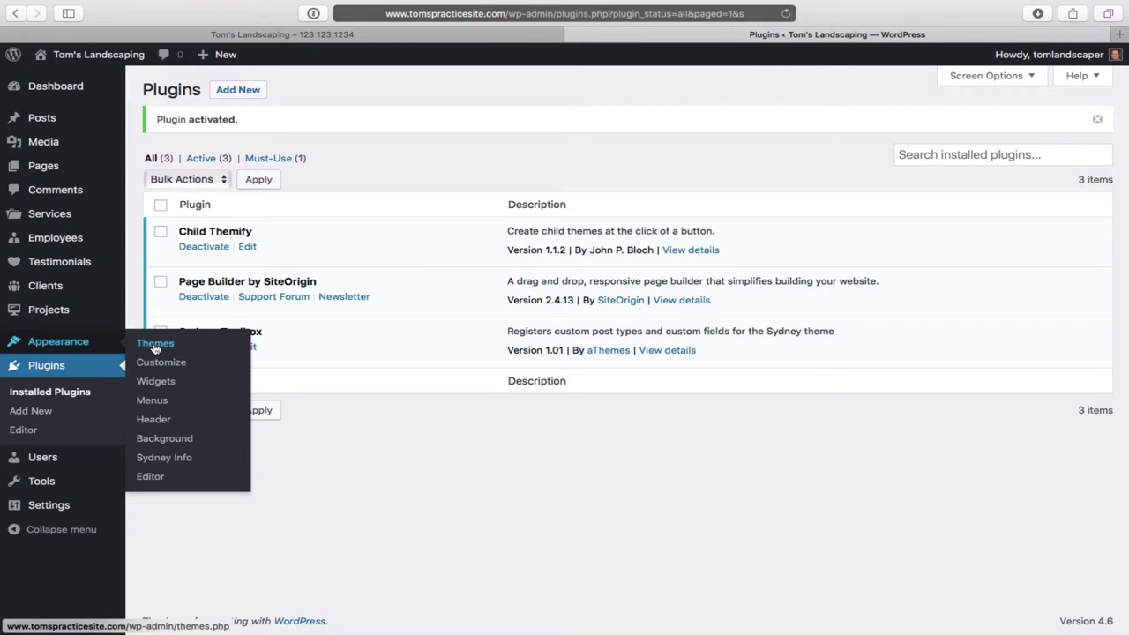
left_click(161, 349)
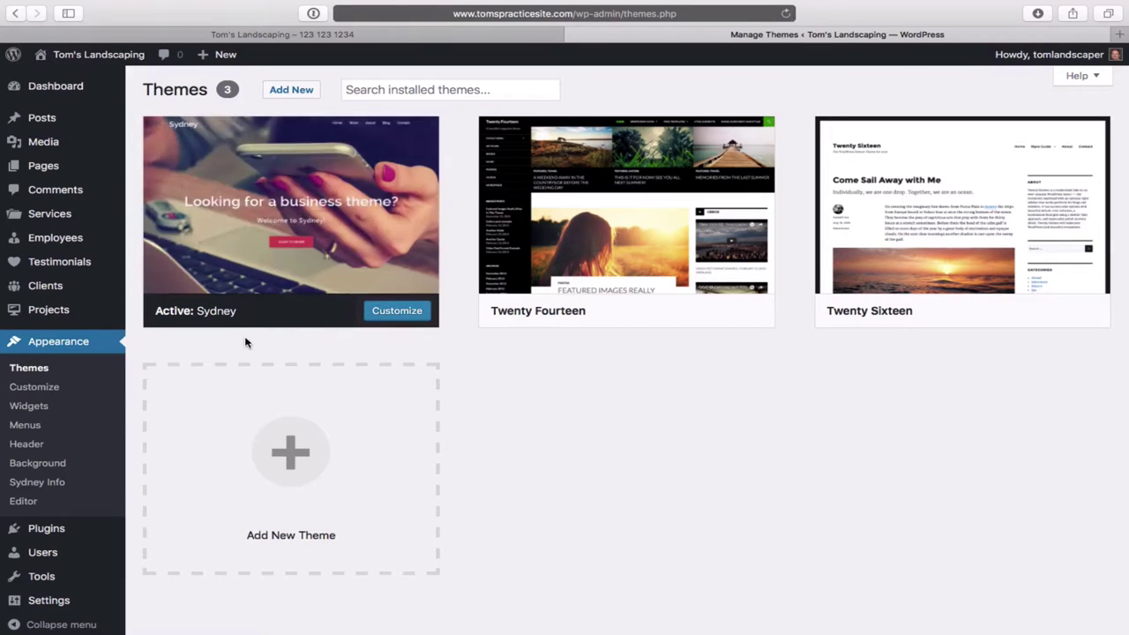
From Sydney's Theme Details, create a child theme named 'Sydney Child'
mouse_move(263, 270)
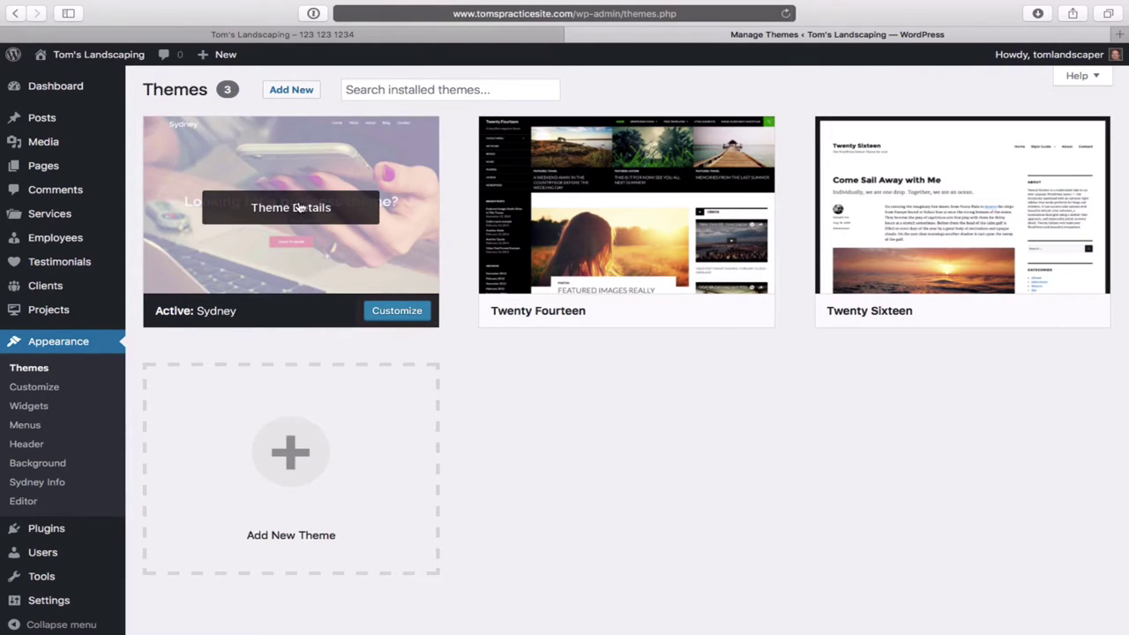
left_click(300, 207)
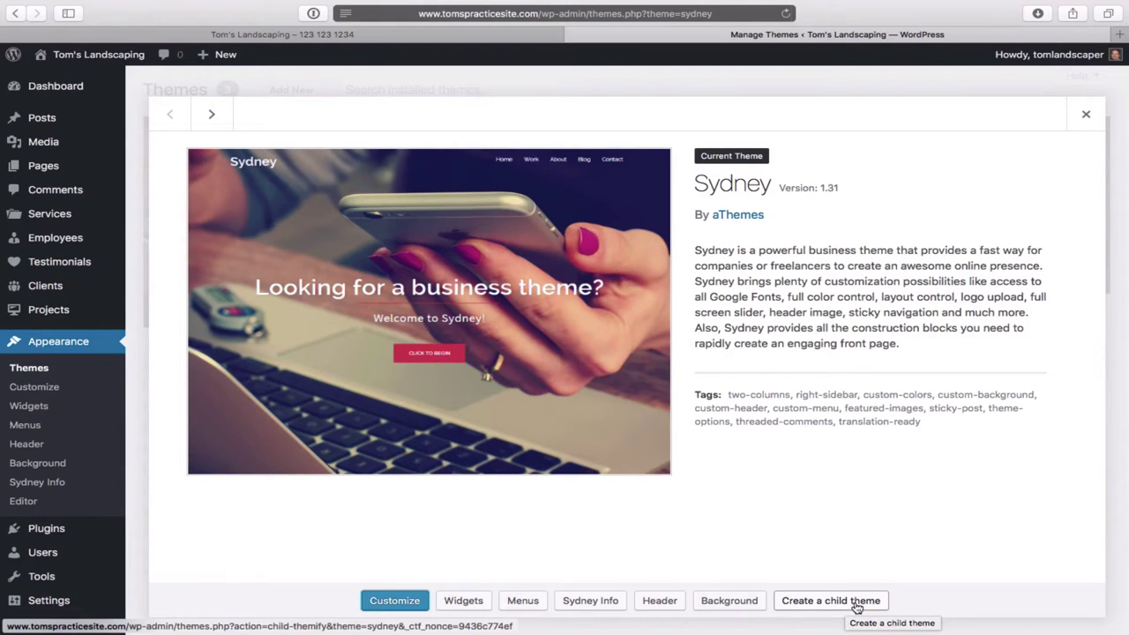
left_click(856, 607)
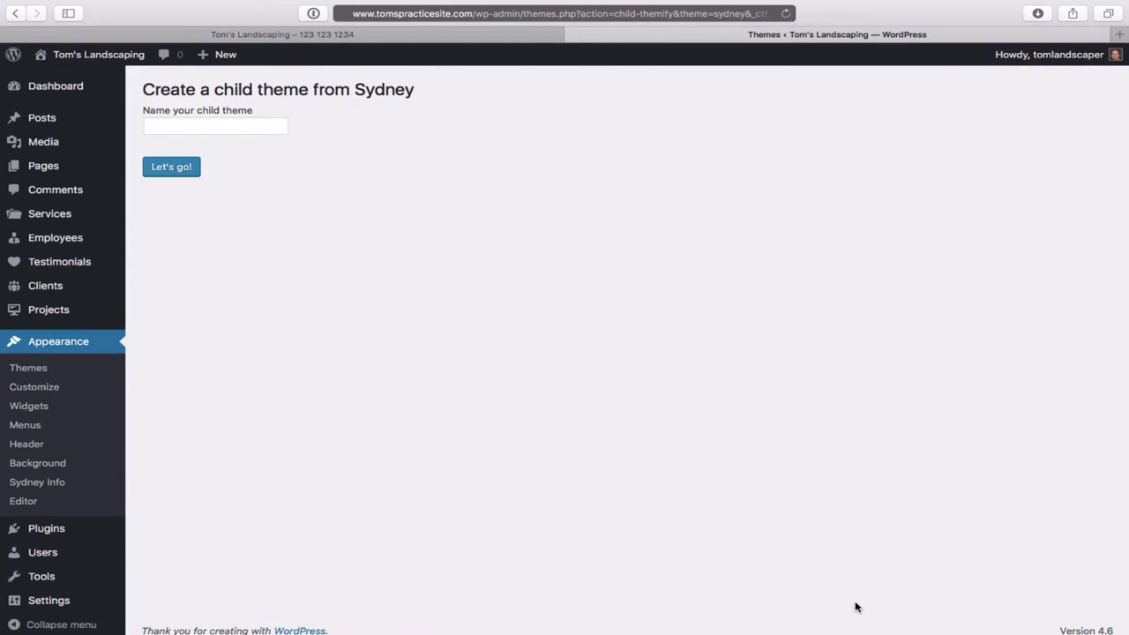
left_click(199, 127)
type("Sydne")
type("y ")
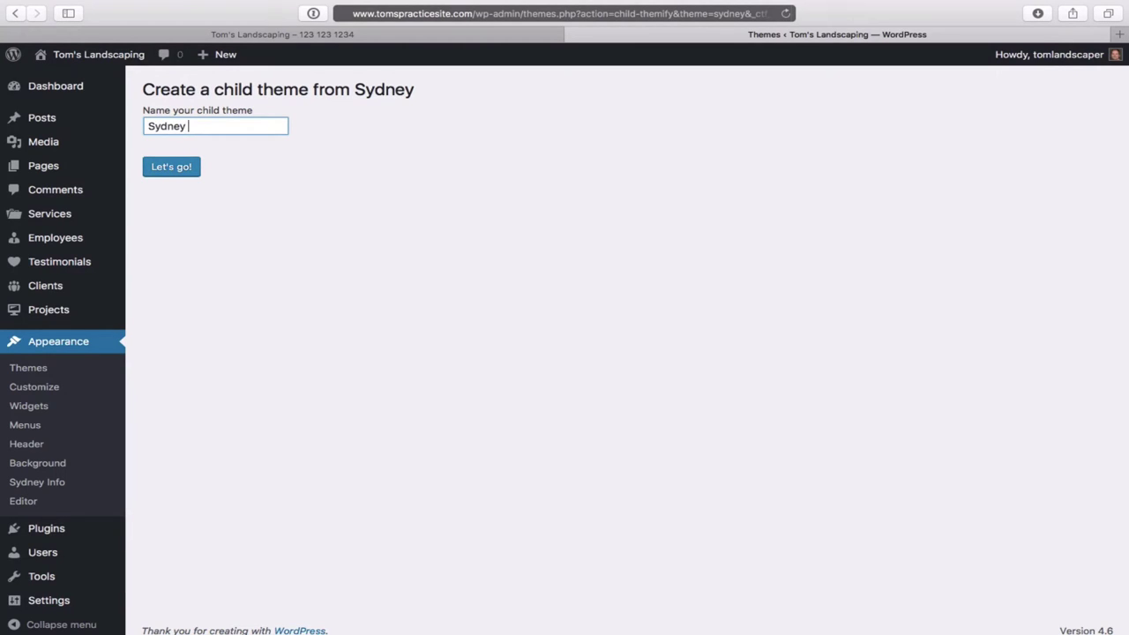
type("Child")
left_click(174, 171)
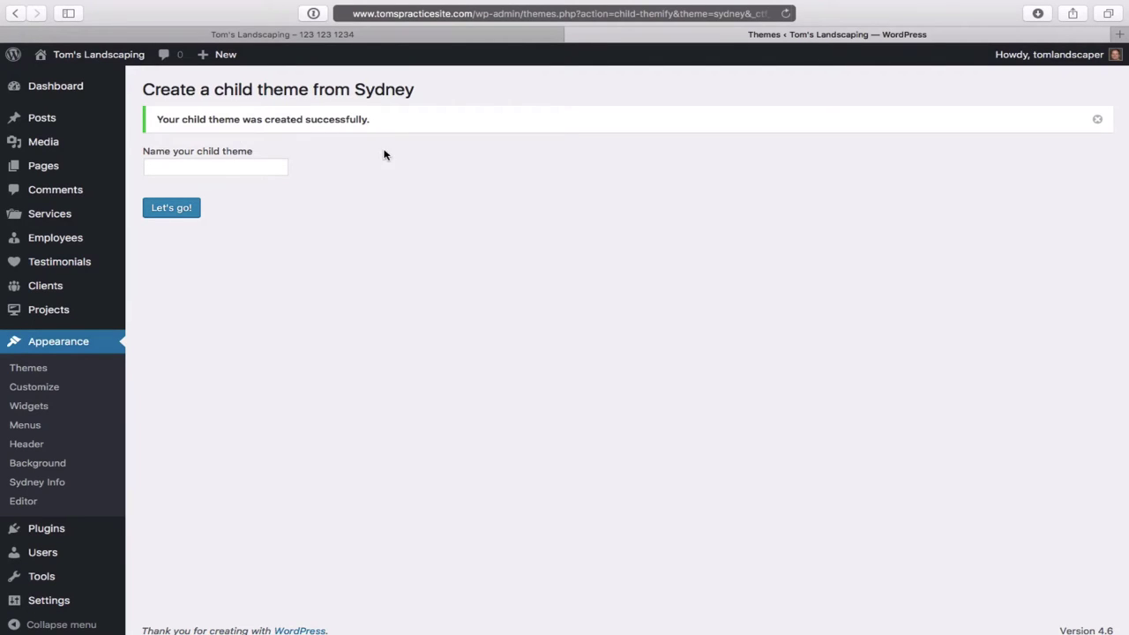
Activate the Sydney Child theme from the installed themes page
left_click(33, 373)
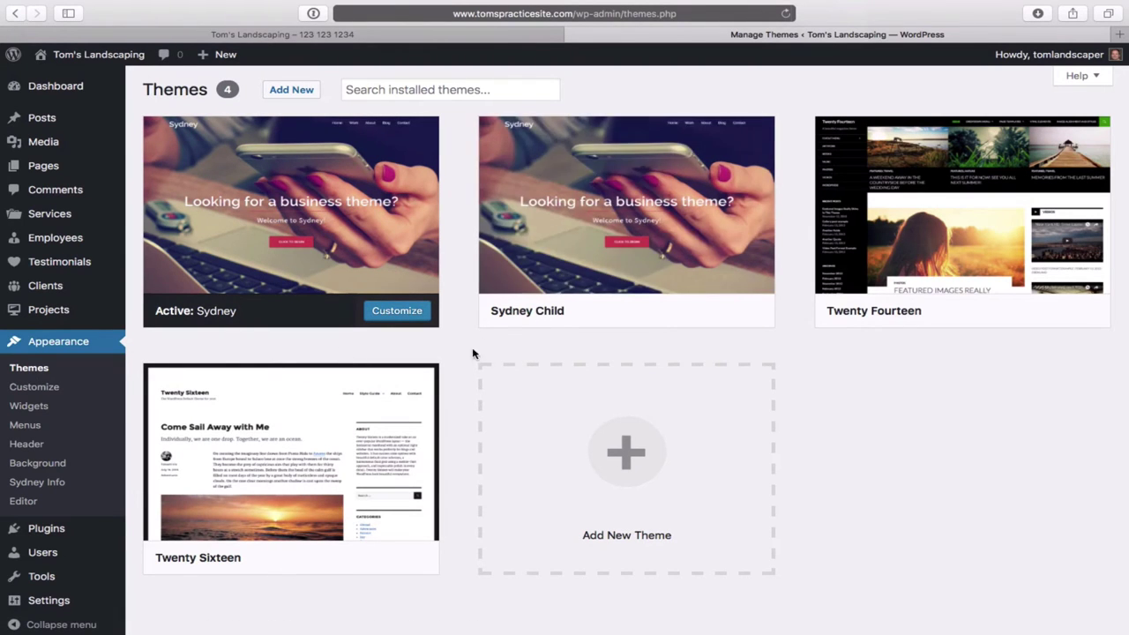
scroll(574, 304, "down", 1)
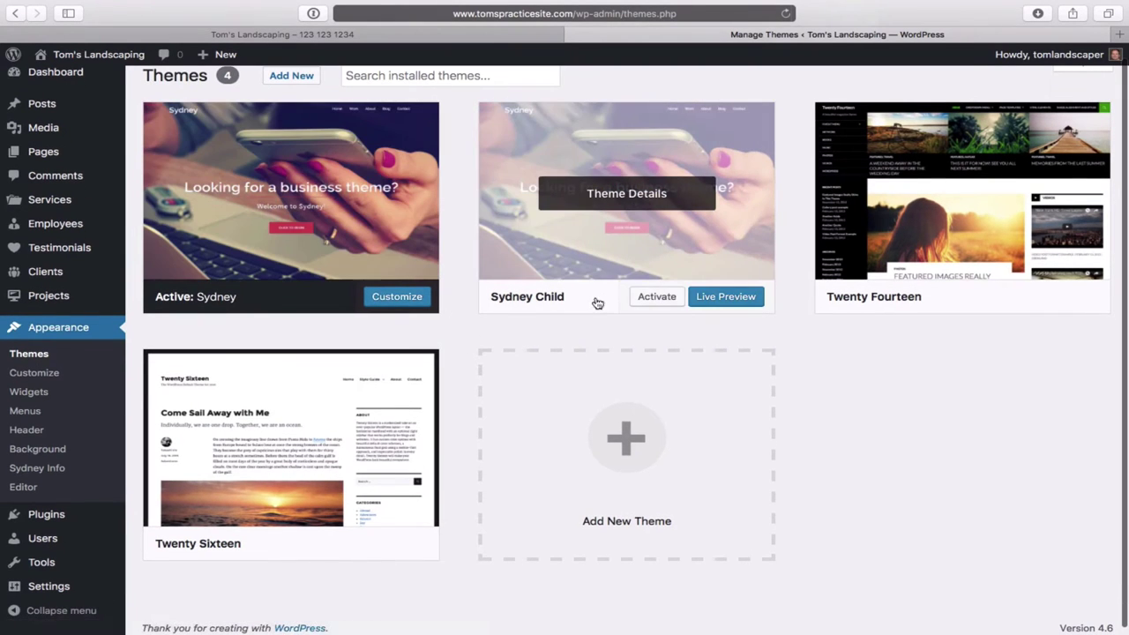
left_click(657, 298)
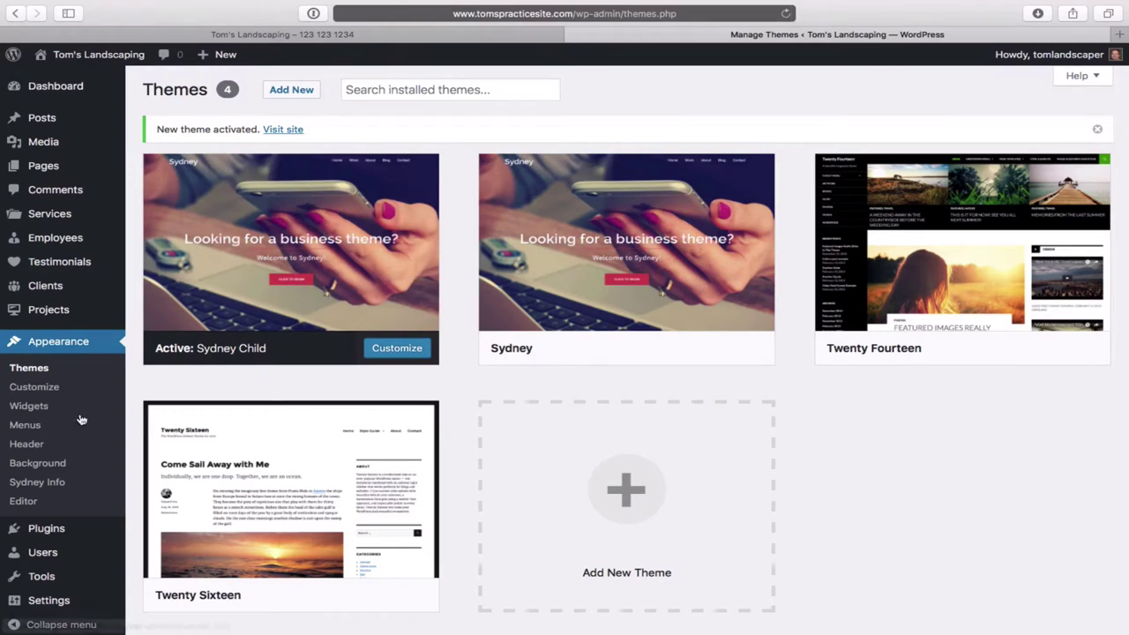
mouse_move(44, 534)
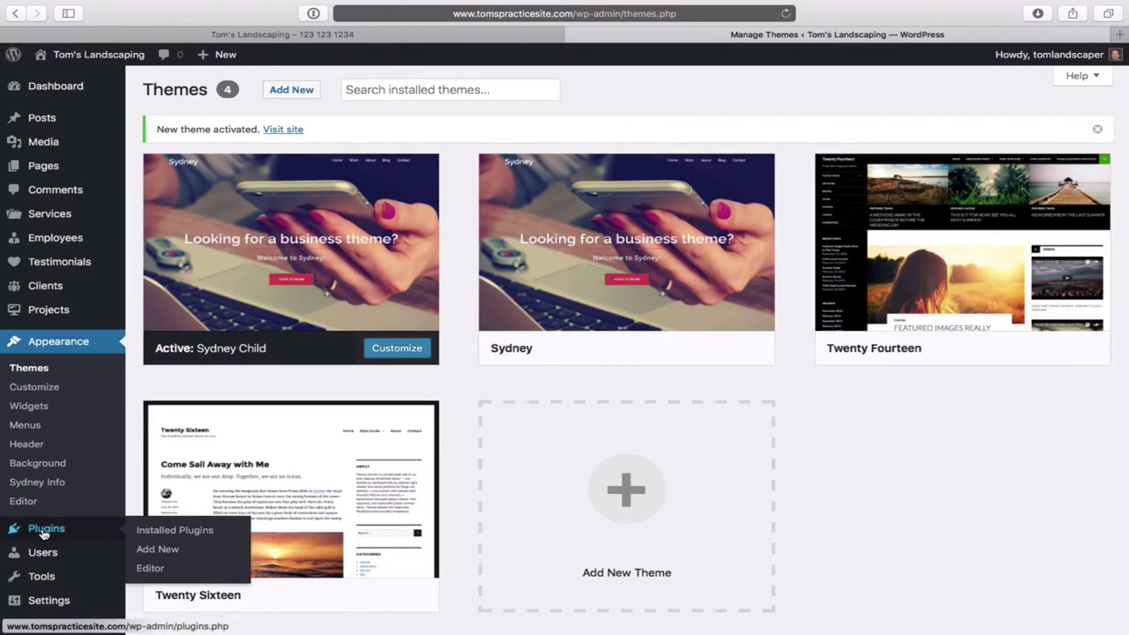
Search 'tinymce advanced' under Add Plugins, then install and activate TinyMCE Advanced
left_click(158, 552)
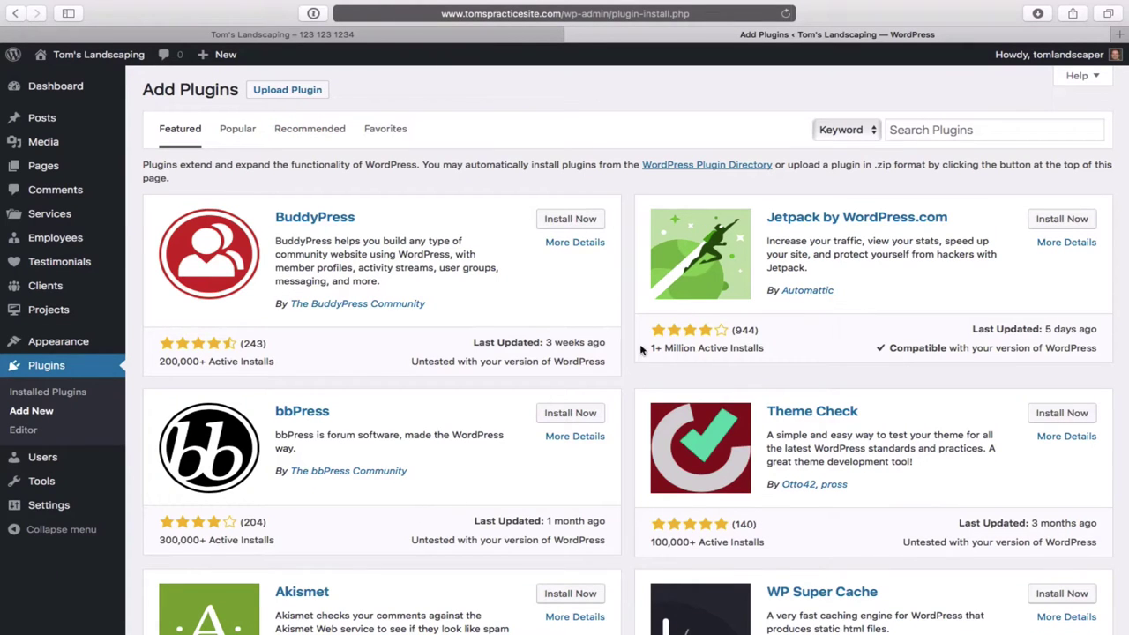
left_click(932, 133)
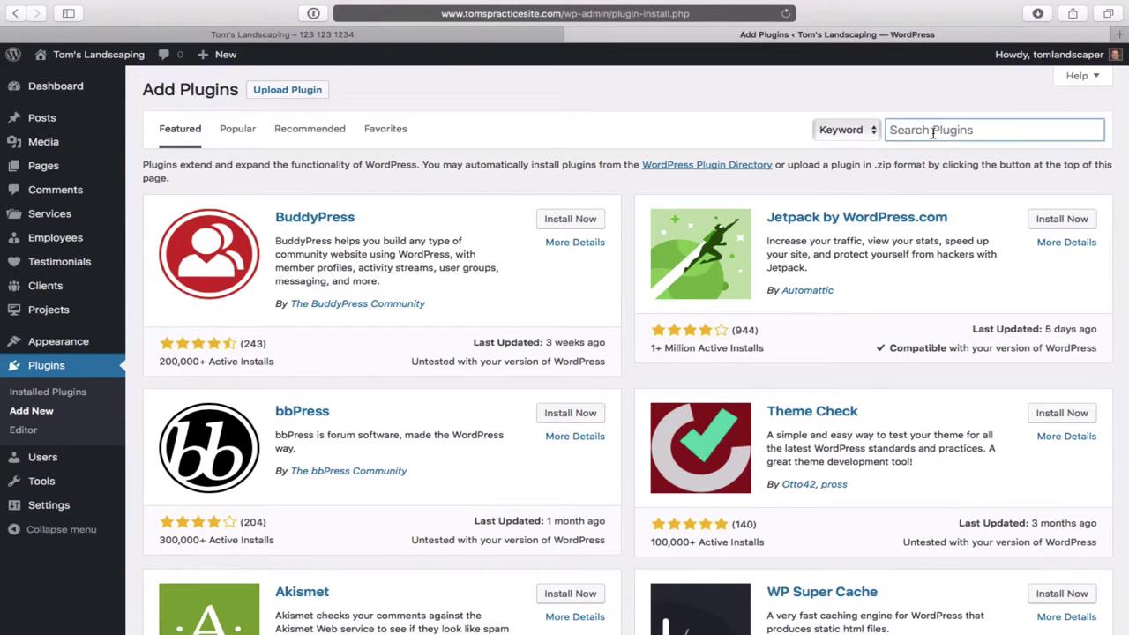
type("tin")
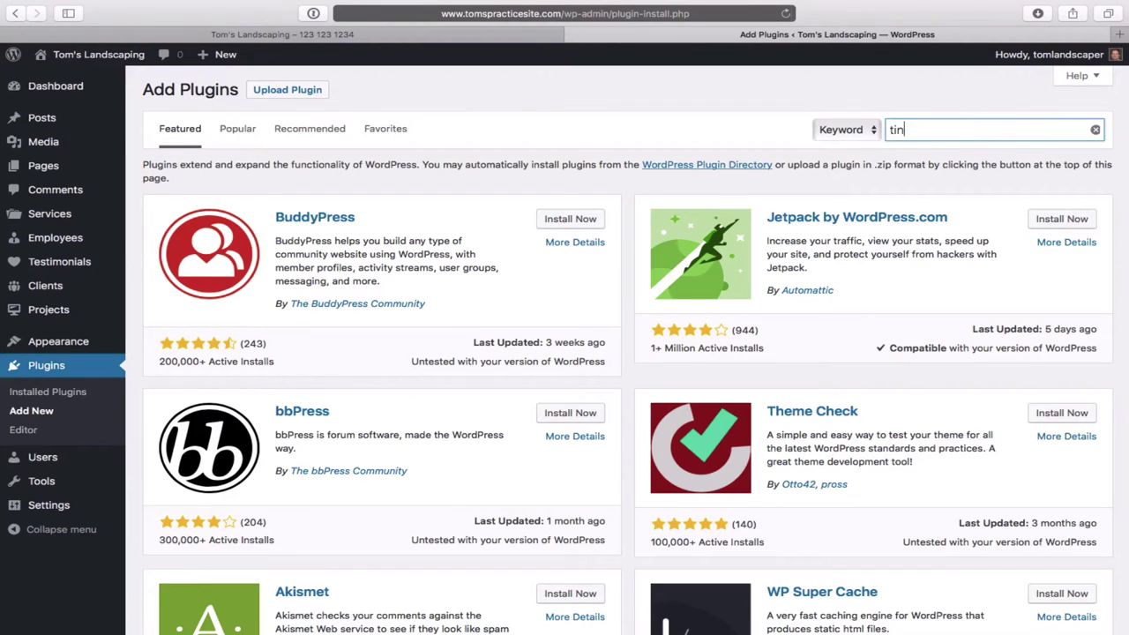
type("ymce")
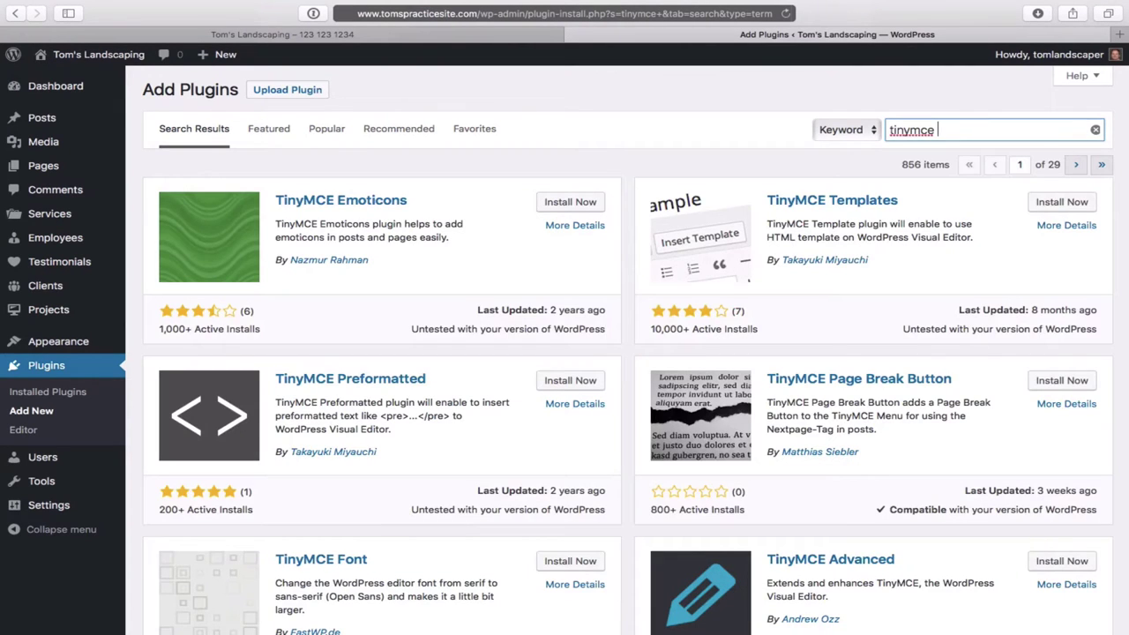
type(" advanced")
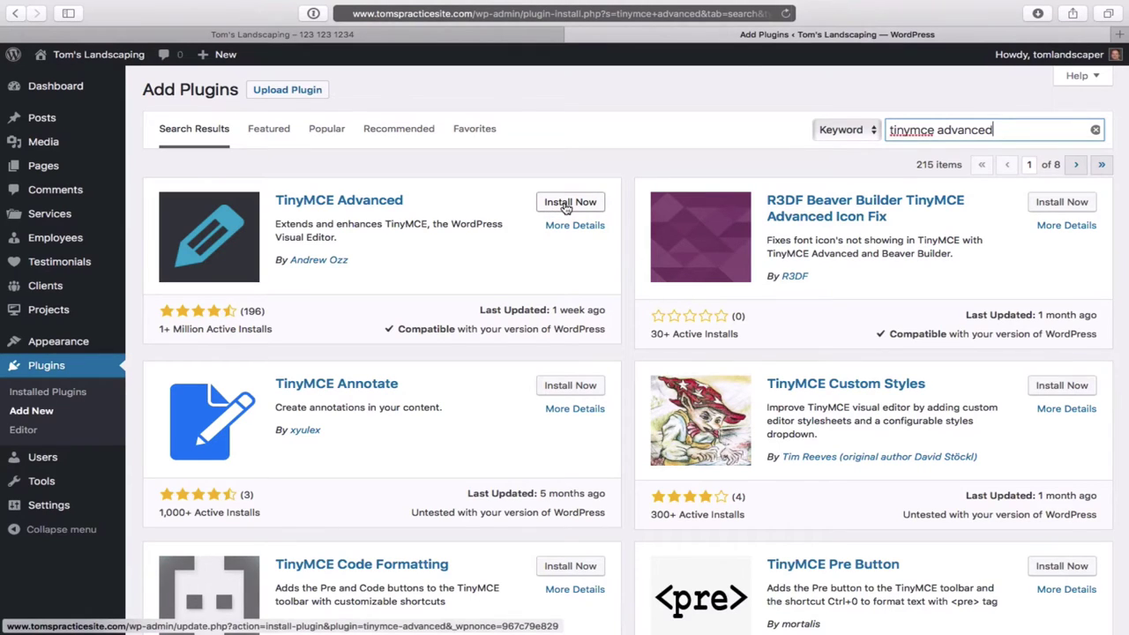
left_click(567, 205)
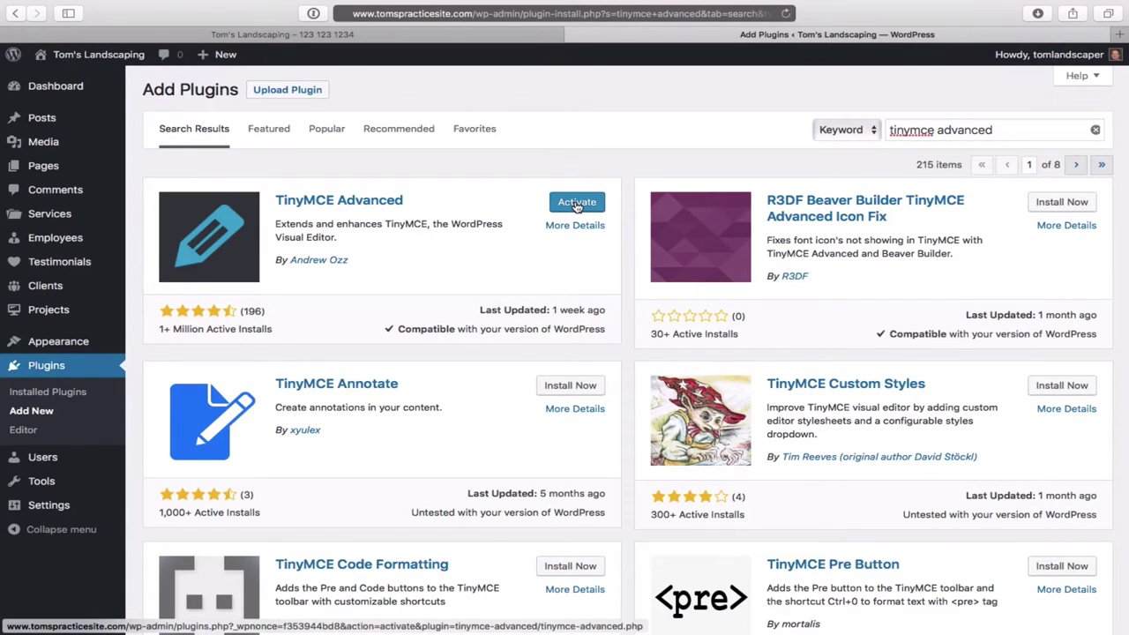
left_click(577, 203)
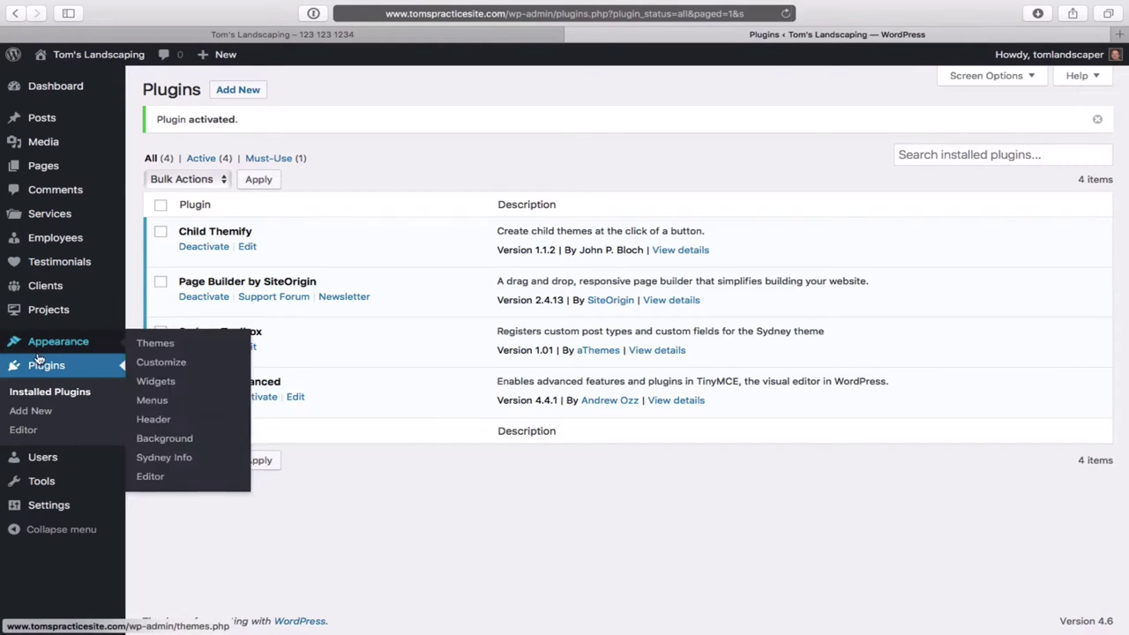
Search Add Plugins for 'siteorigin widgets bundle', correcting the typos in the query
left_click(25, 413)
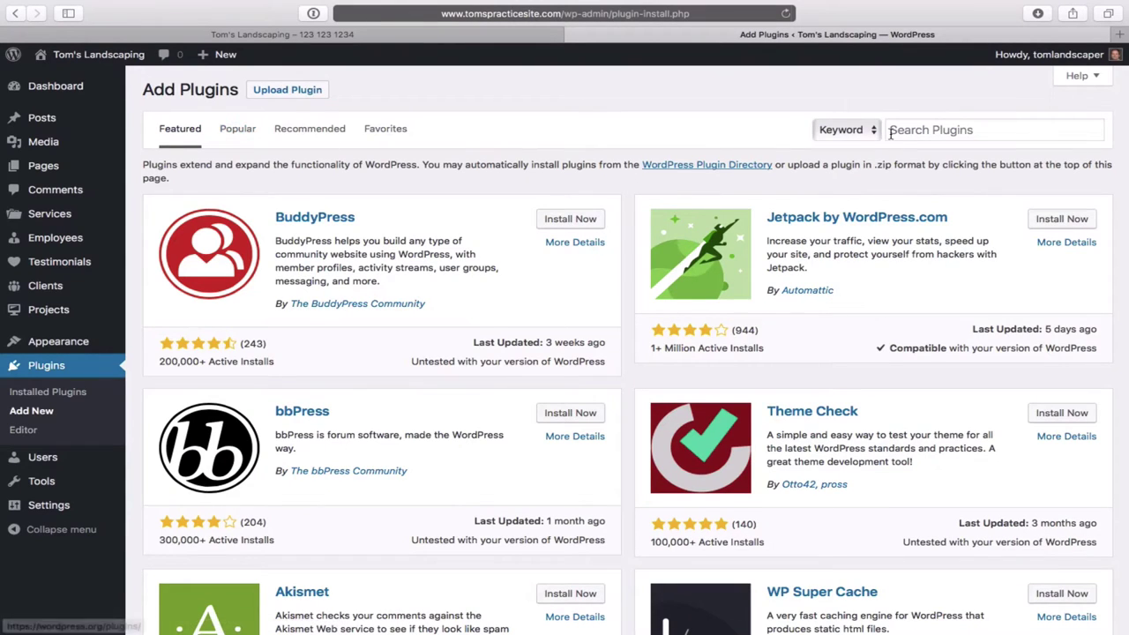
left_click(925, 131)
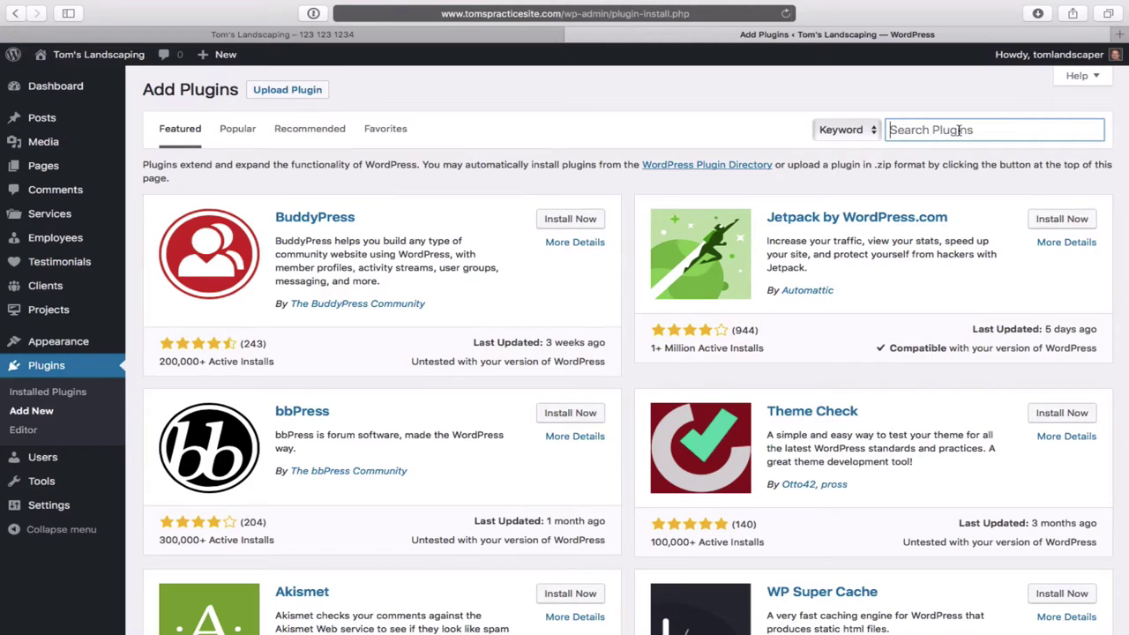
type("sit")
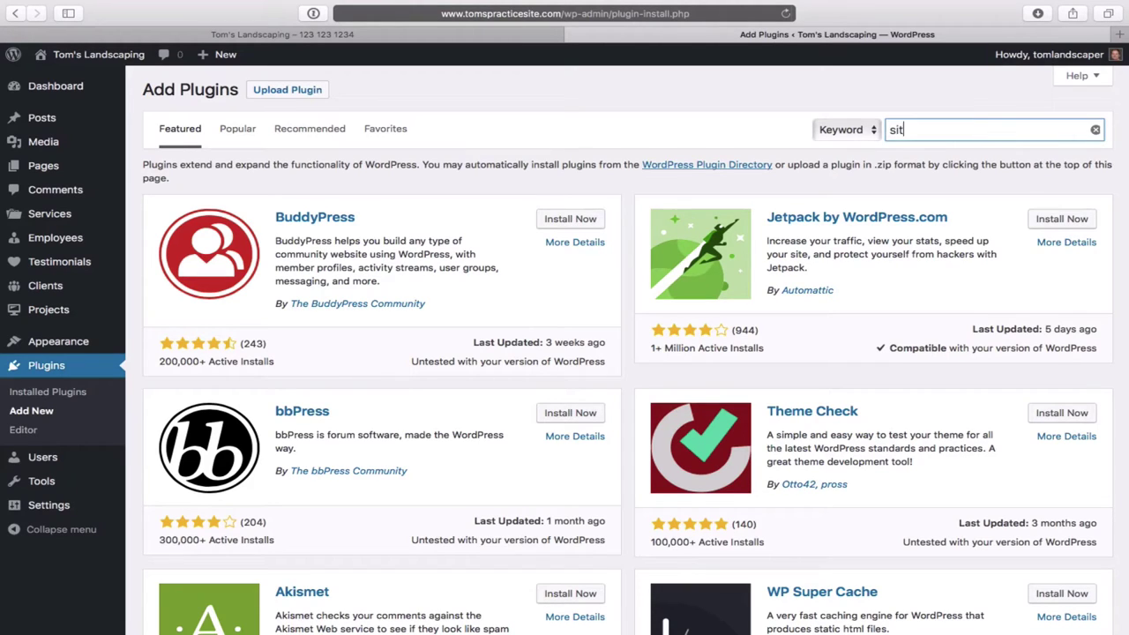
type("e origin")
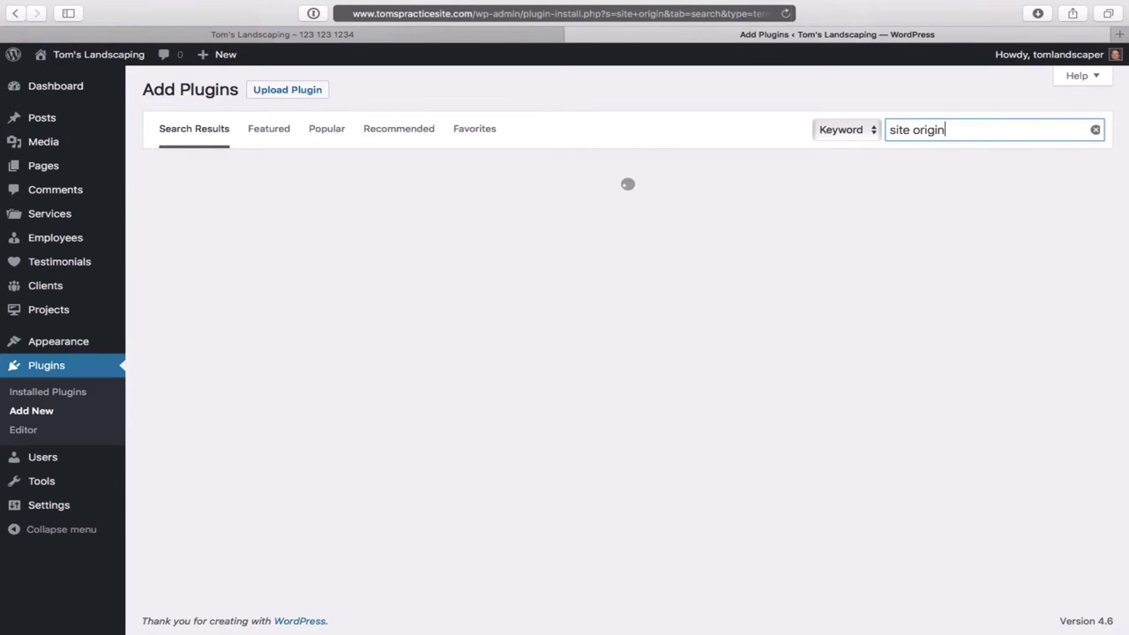
type(" widgit")
key("BackSpace")
key("BackSpace")
type("ets ")
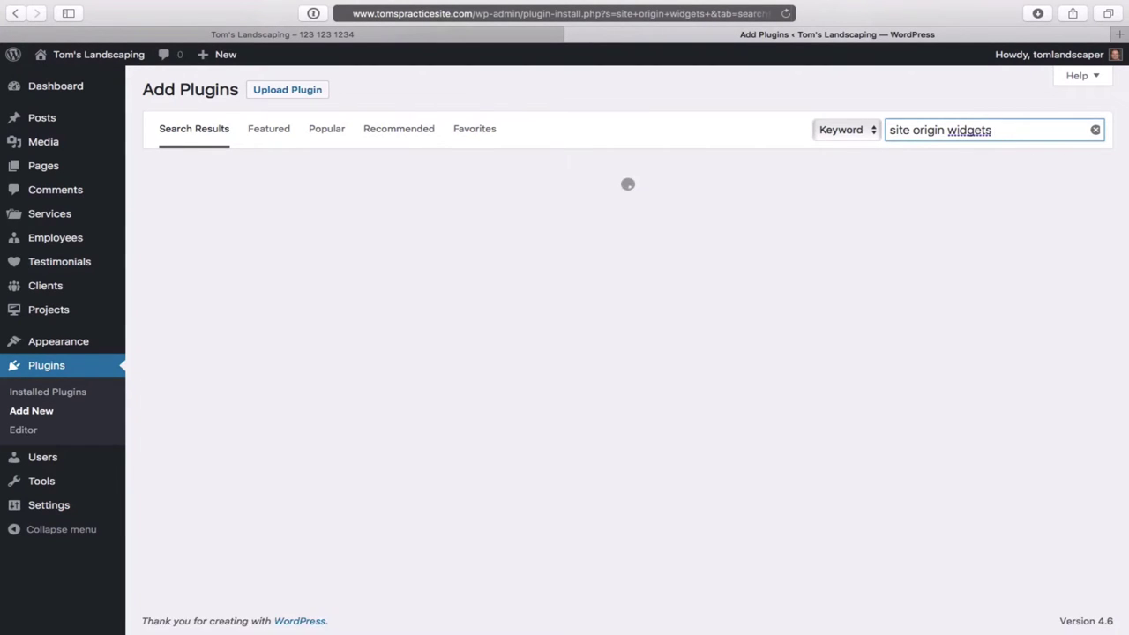
type("bundl")
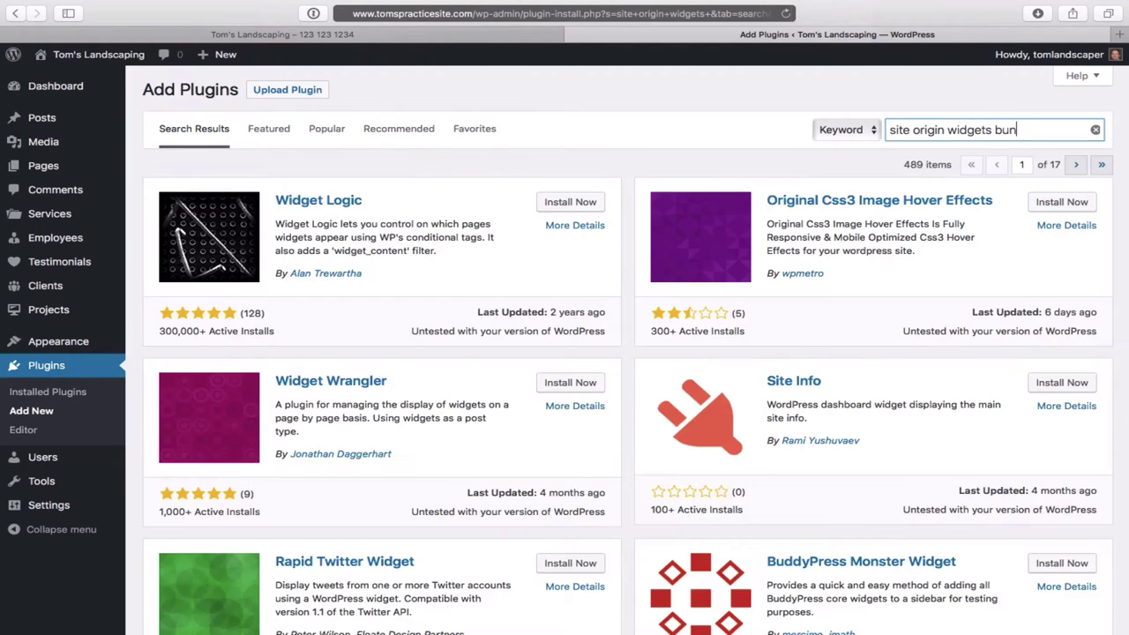
type("e")
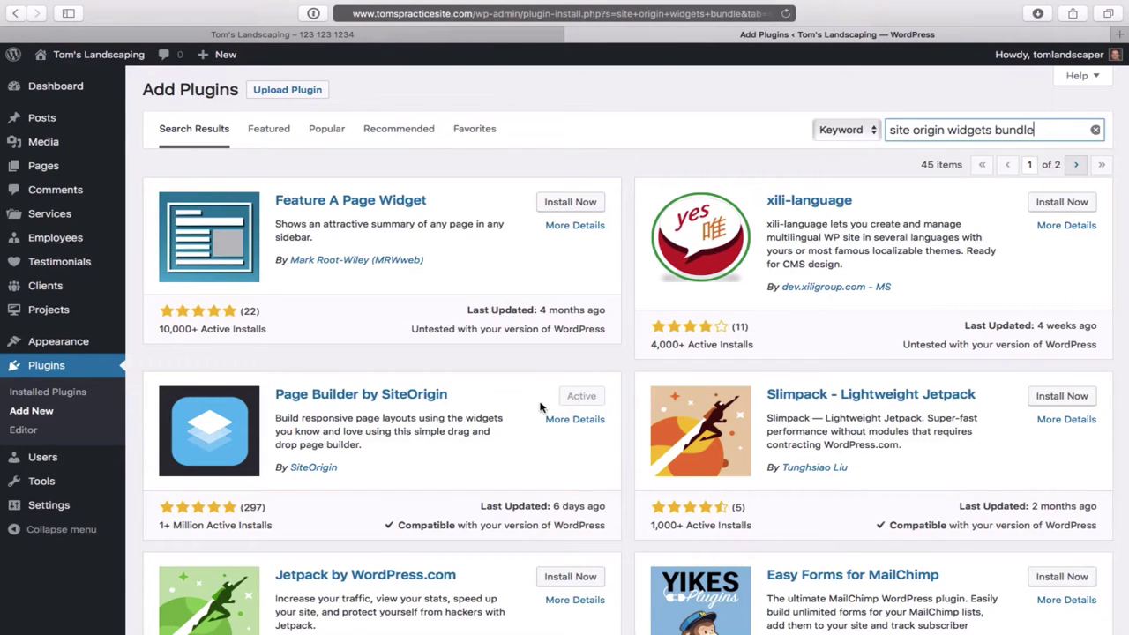
left_click(923, 130)
key("BackSpace")
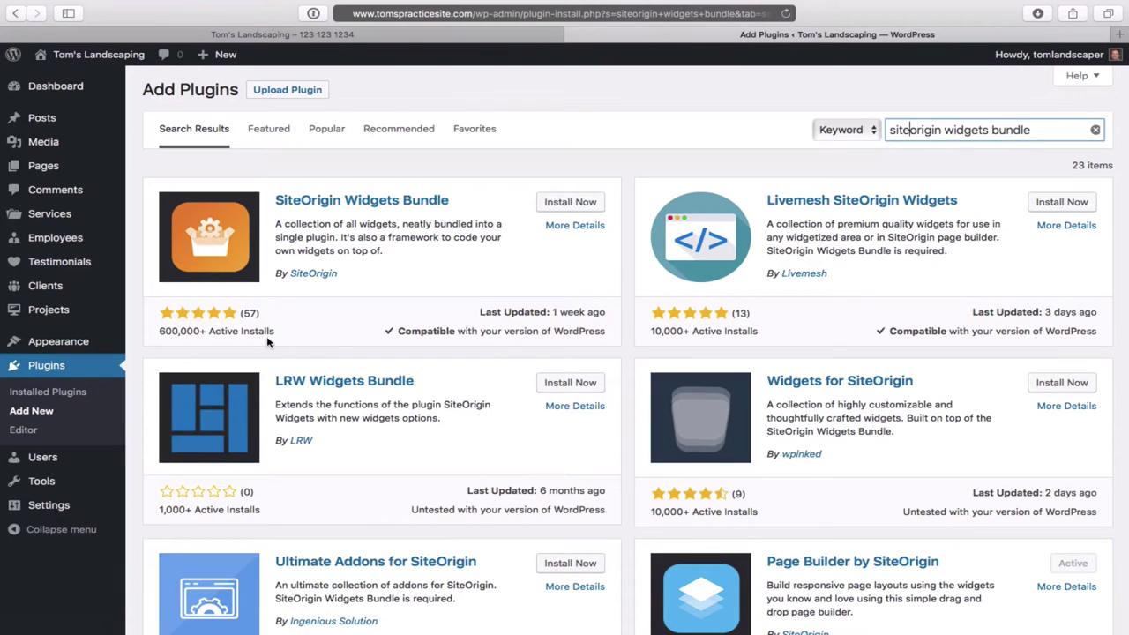
Install the SiteOrigin Widgets Bundle plugin and activate it
left_click(571, 208)
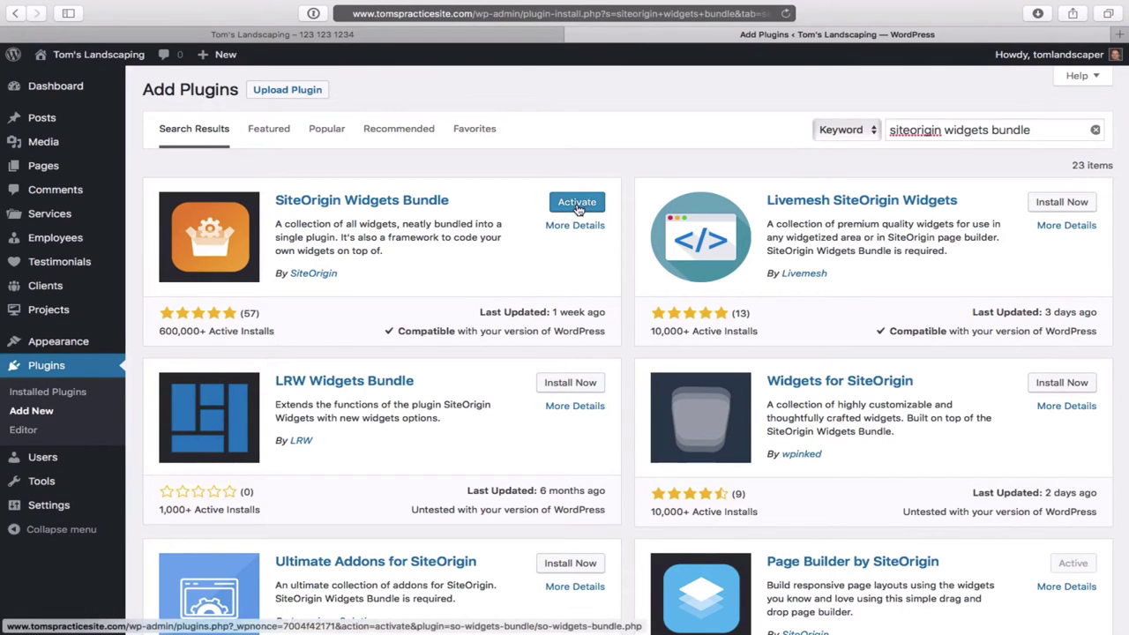
left_click(578, 207)
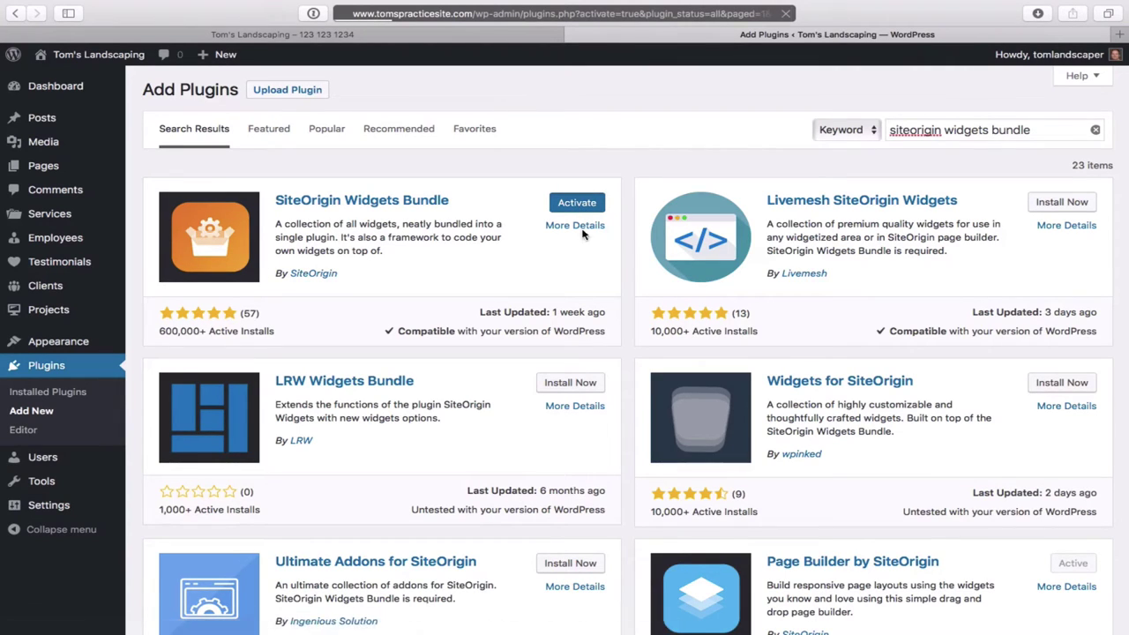
left_click(584, 204)
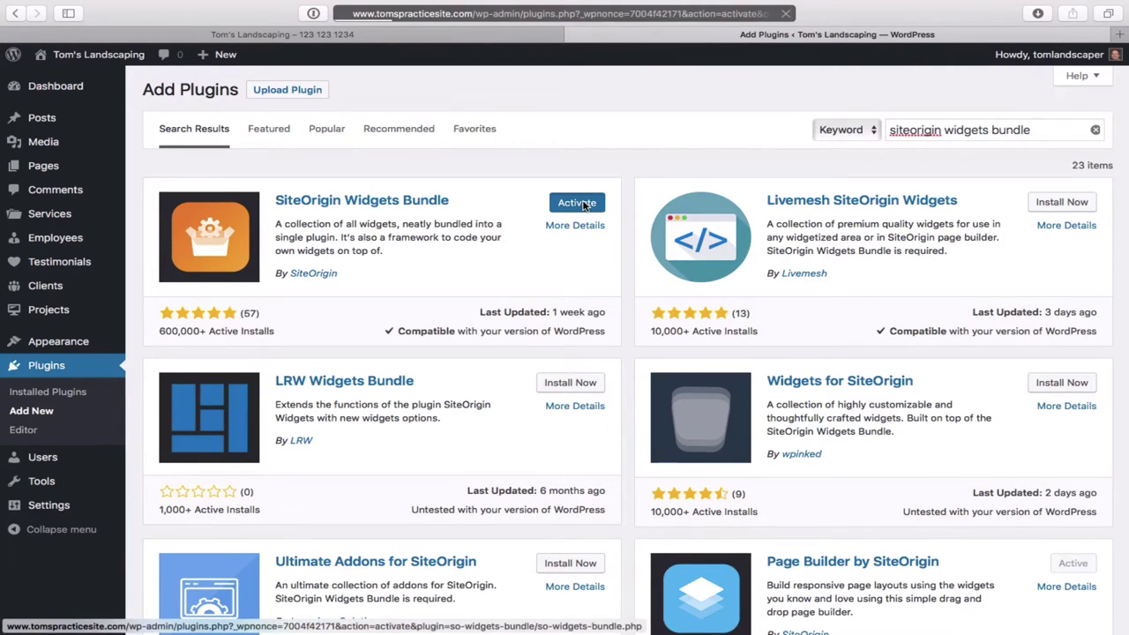
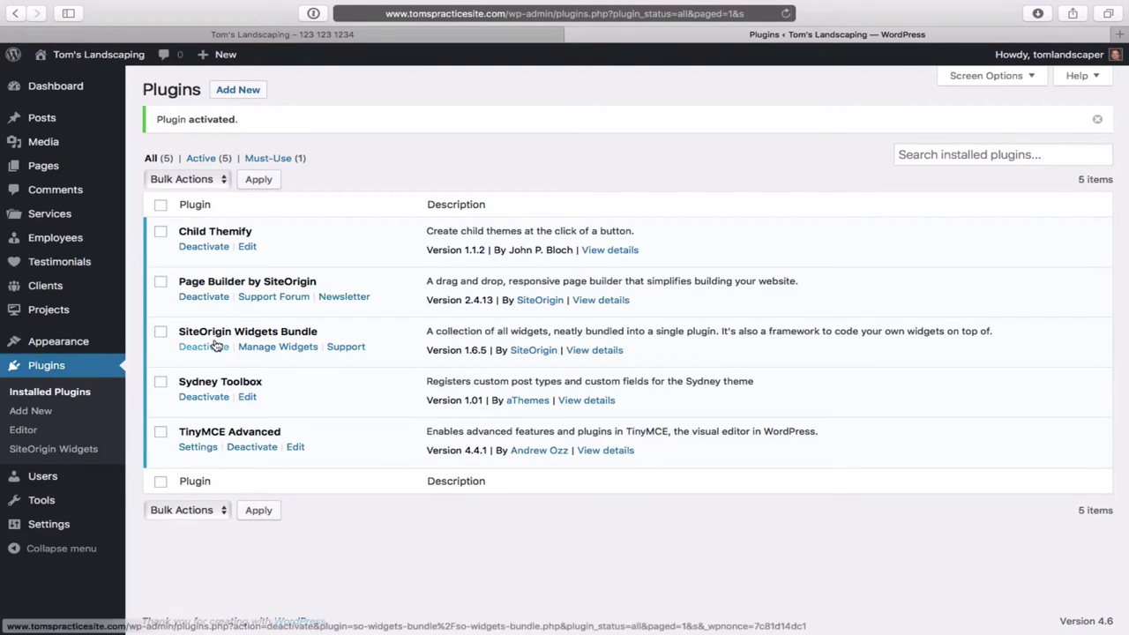
Open Manage Widgets for the SiteOrigin Widgets Bundle from the Installed Plugins list
left_click(279, 348)
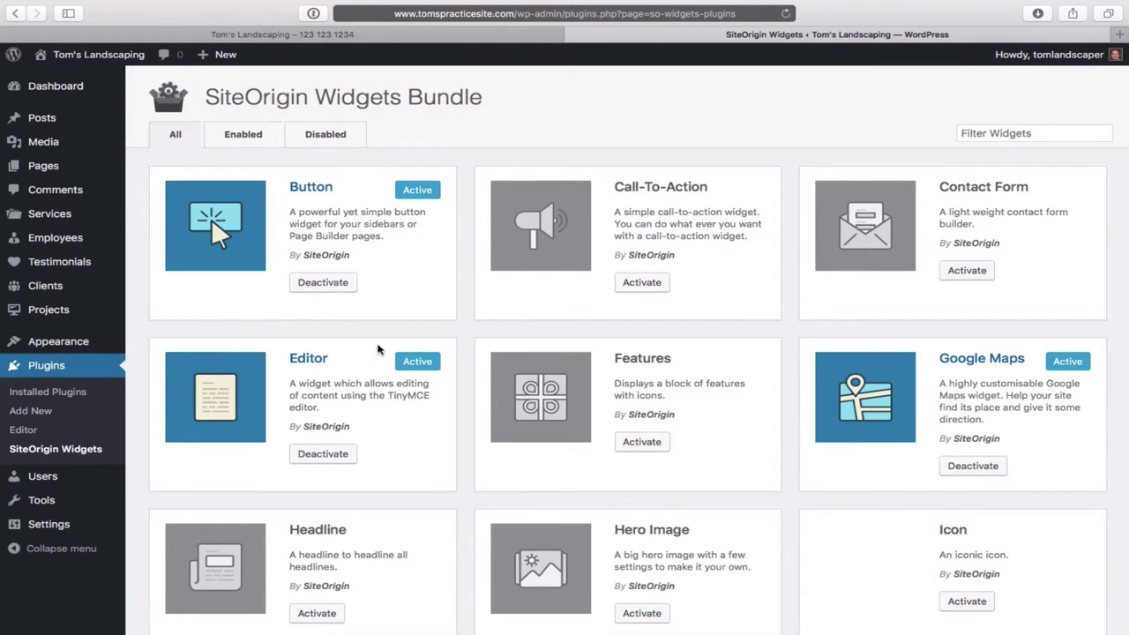
Activate the Call-To-Action, Contact Form, Features, Hero Image, Headline, Icon, Image Grid and Price Table widgets
scroll(377, 349, "down", 2)
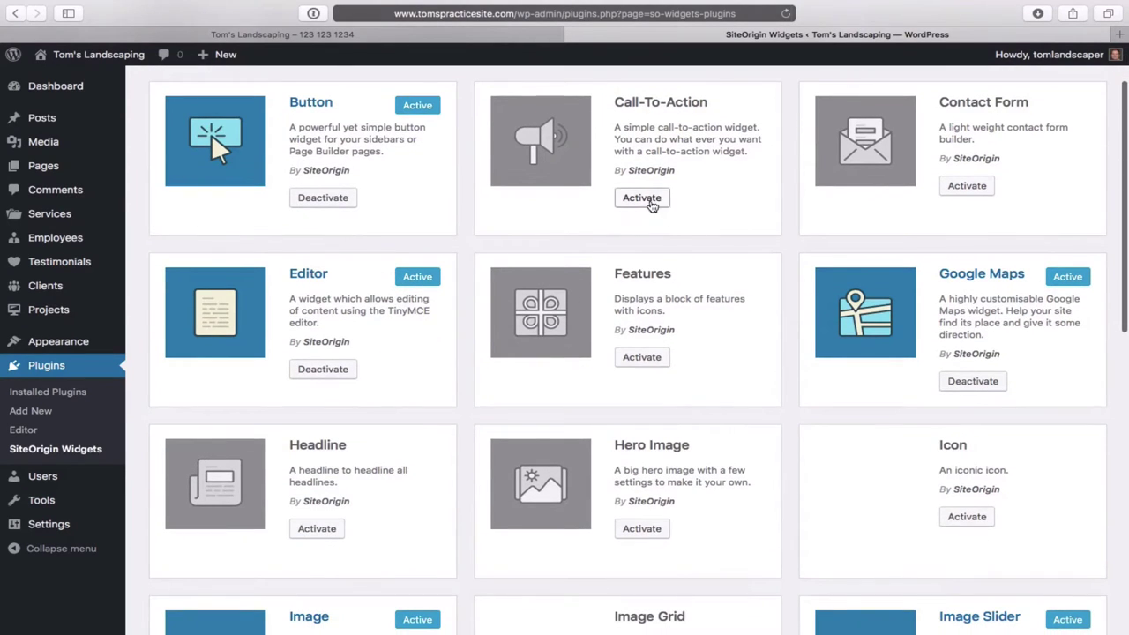
left_click(644, 199)
left_click(968, 192)
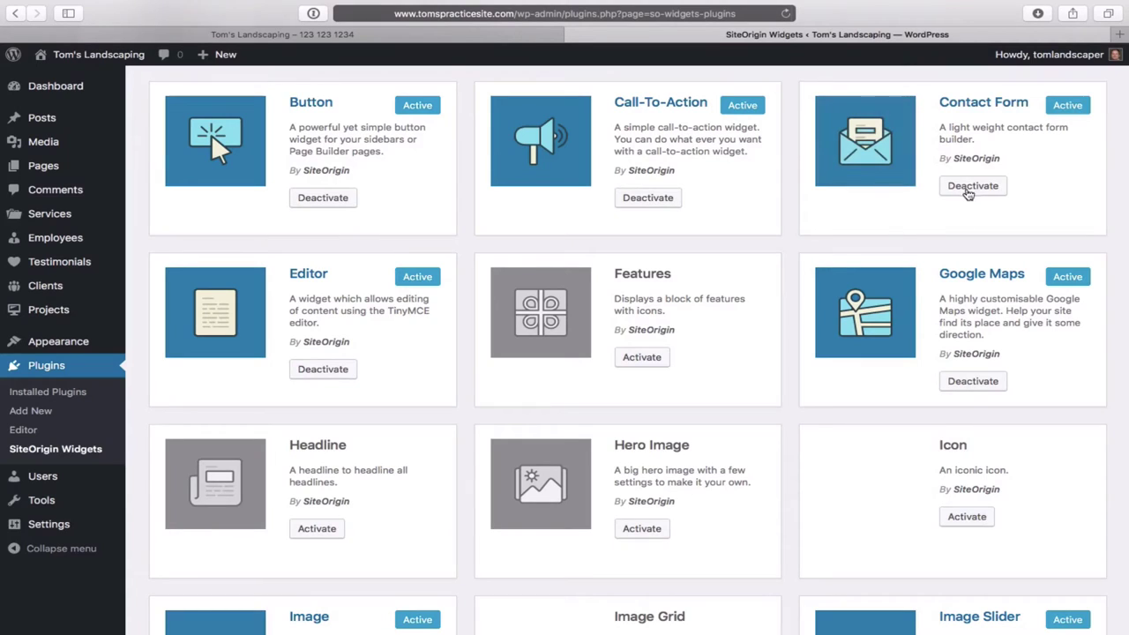
left_click(643, 359)
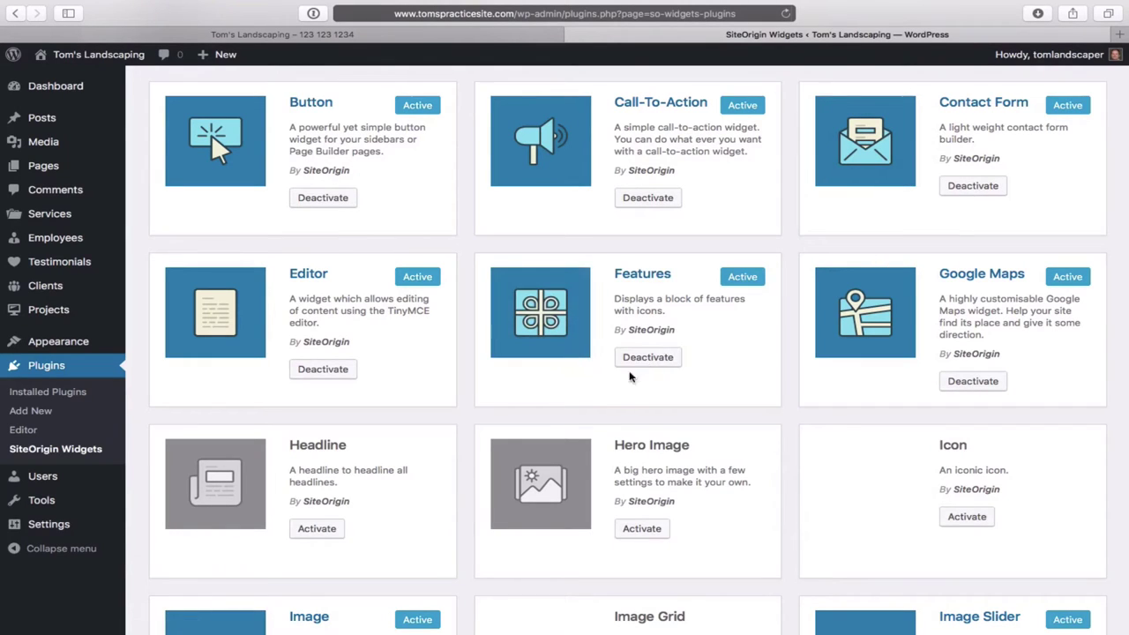
left_click(637, 535)
left_click(320, 531)
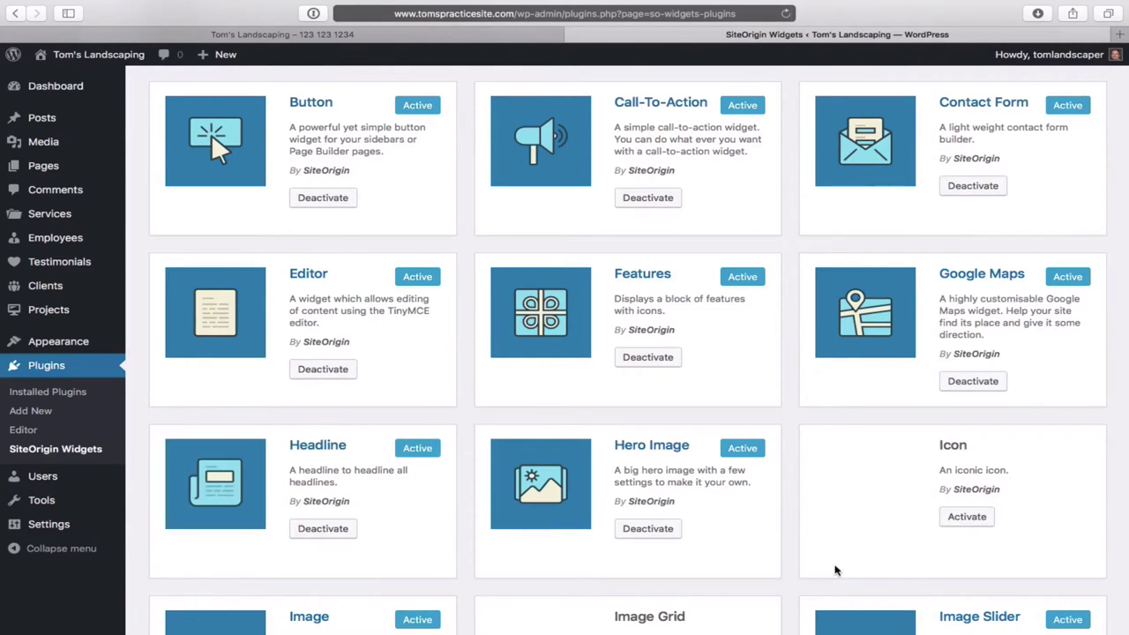
left_click(982, 520)
scroll(984, 525, "down", 3)
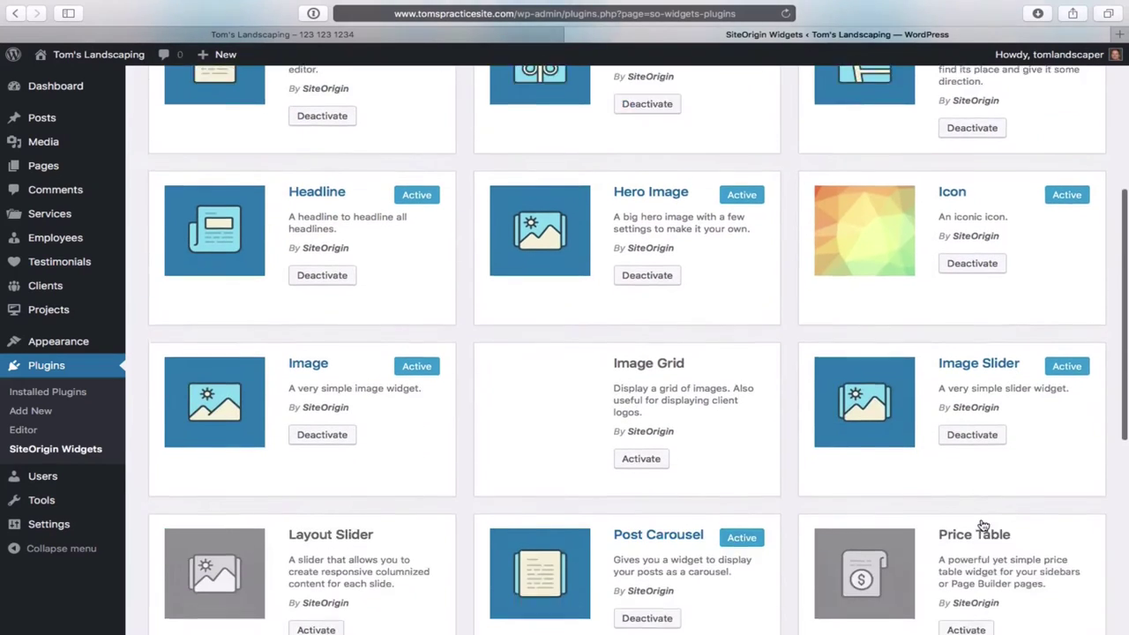
left_click(643, 405)
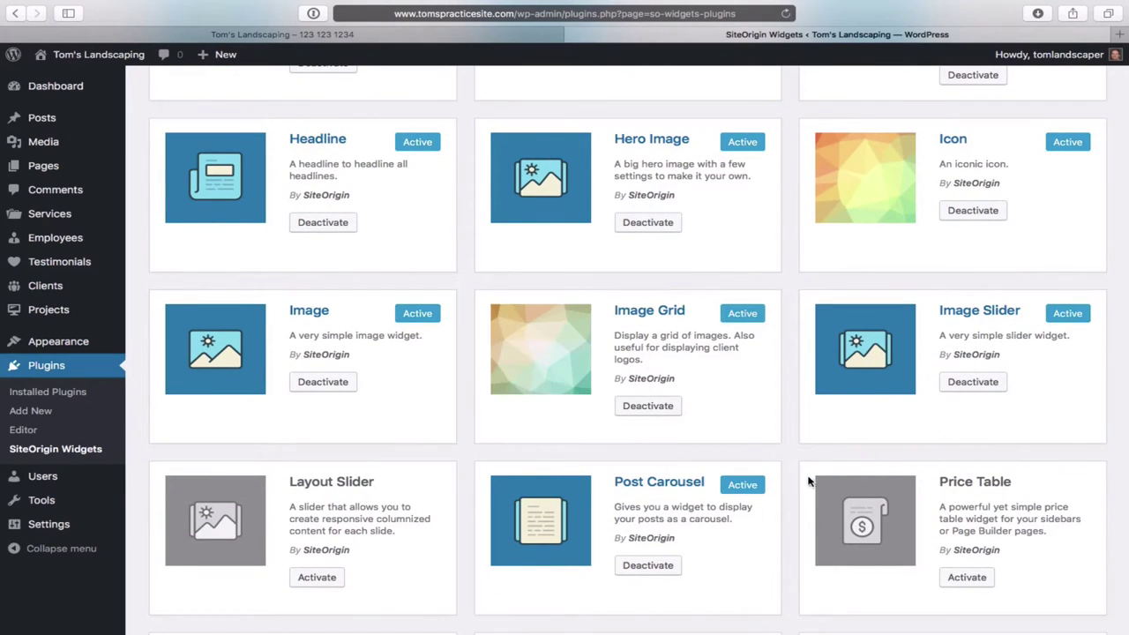
left_click(965, 578)
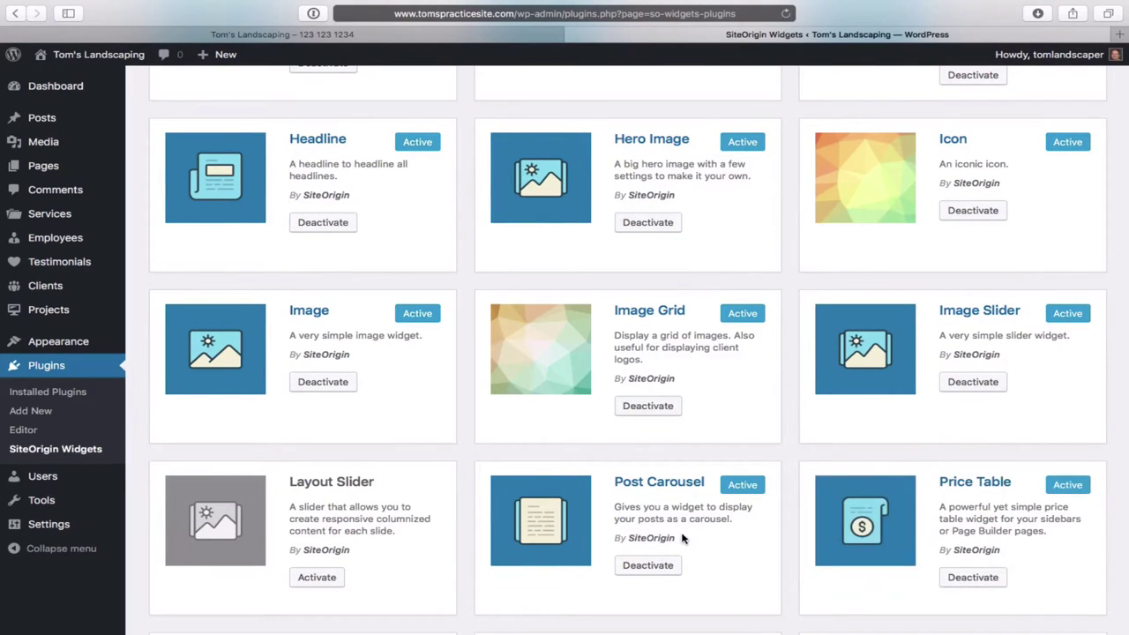
Activate the Layout Slider, Simple Masonry Layout, Social Media Buttons, Taxonomy, Video Player and Testimonials widgets
scroll(682, 538, "down", 3)
left_click(313, 362)
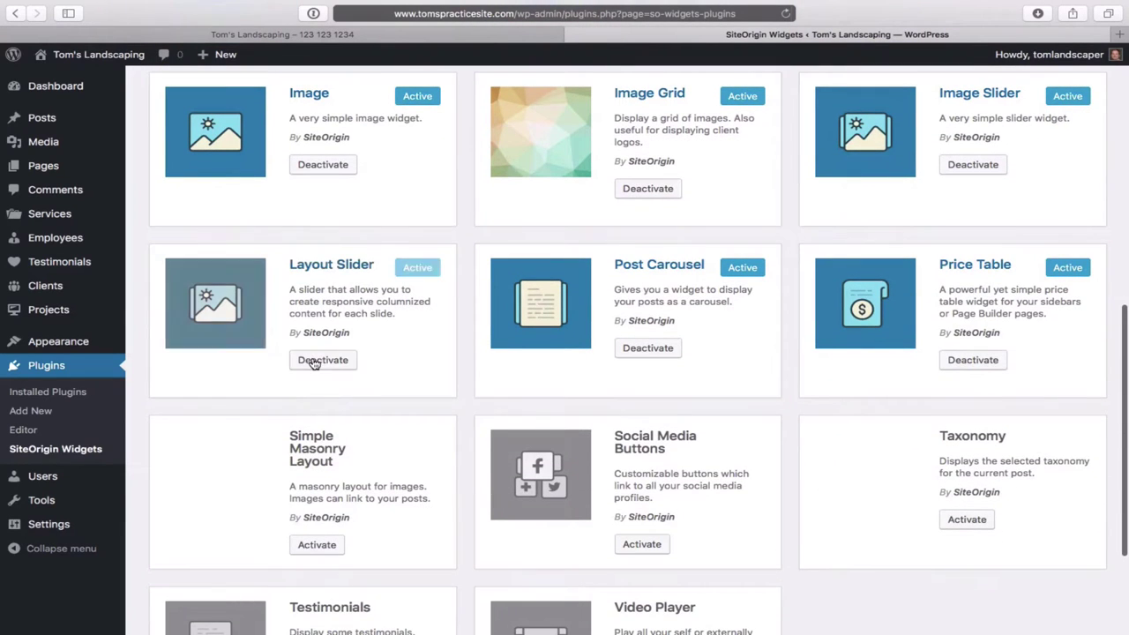
left_click(333, 547)
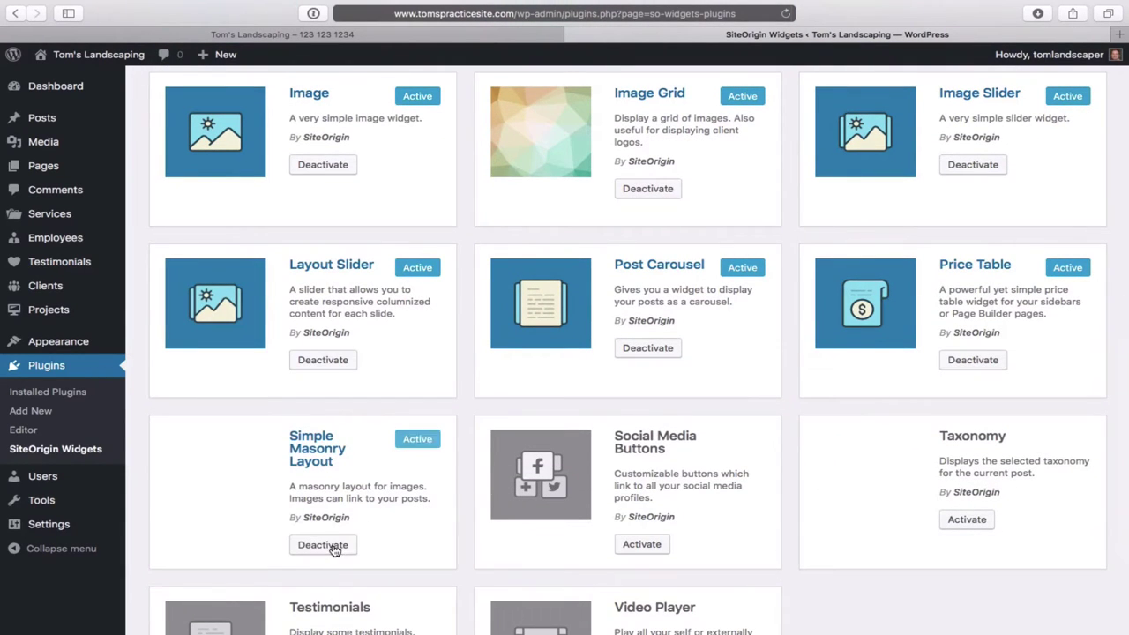
left_click(654, 547)
left_click(975, 522)
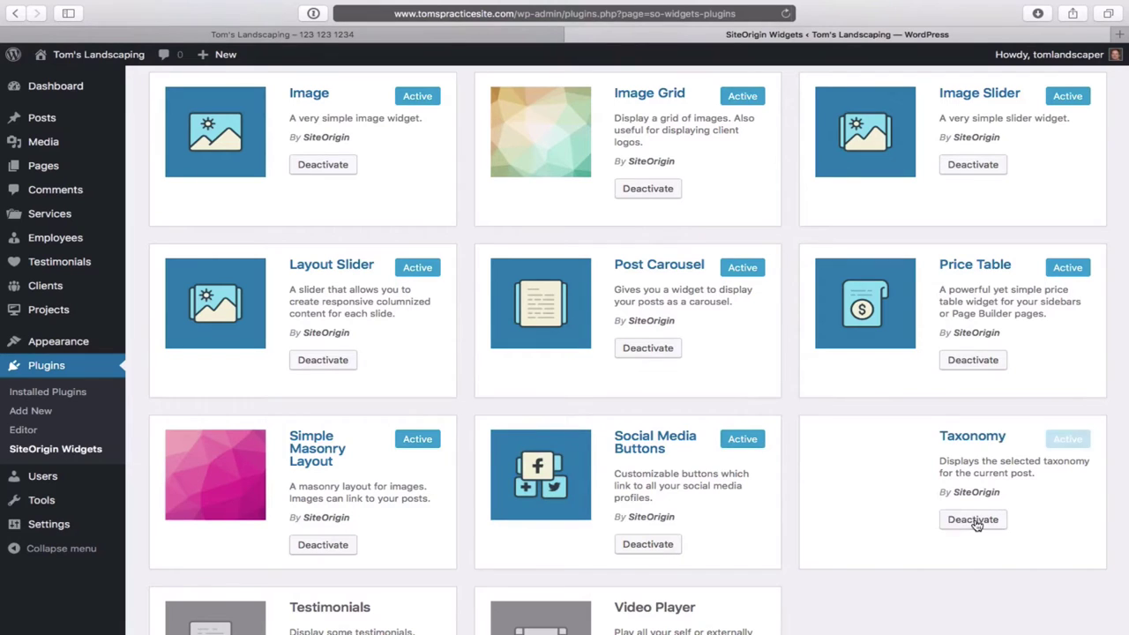
scroll(677, 527, "down", 3)
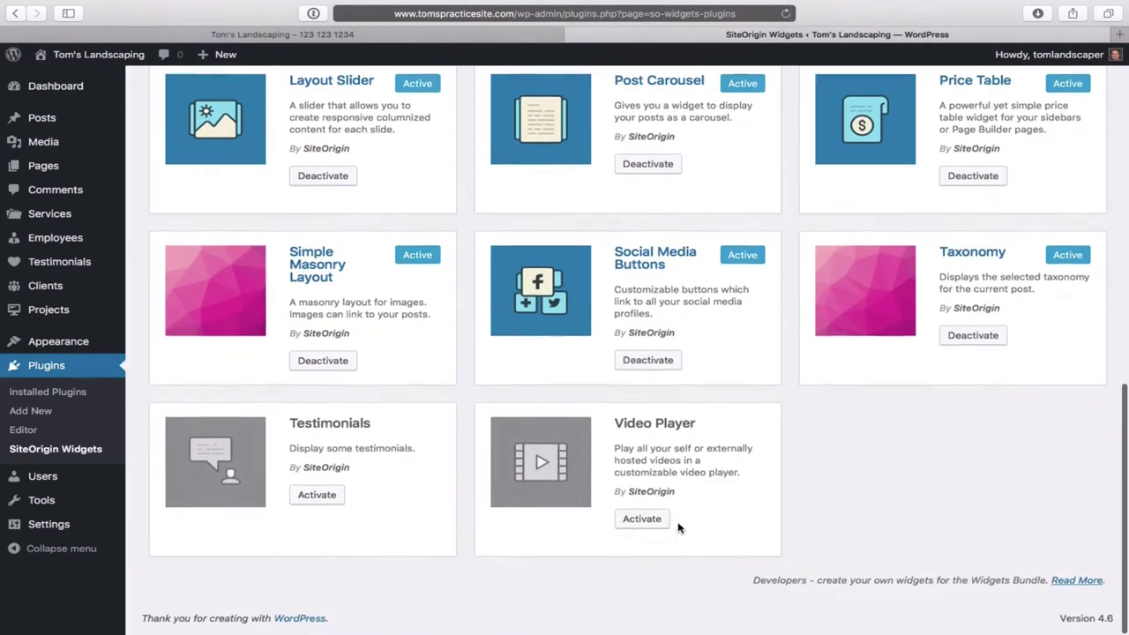
left_click(642, 520)
left_click(318, 496)
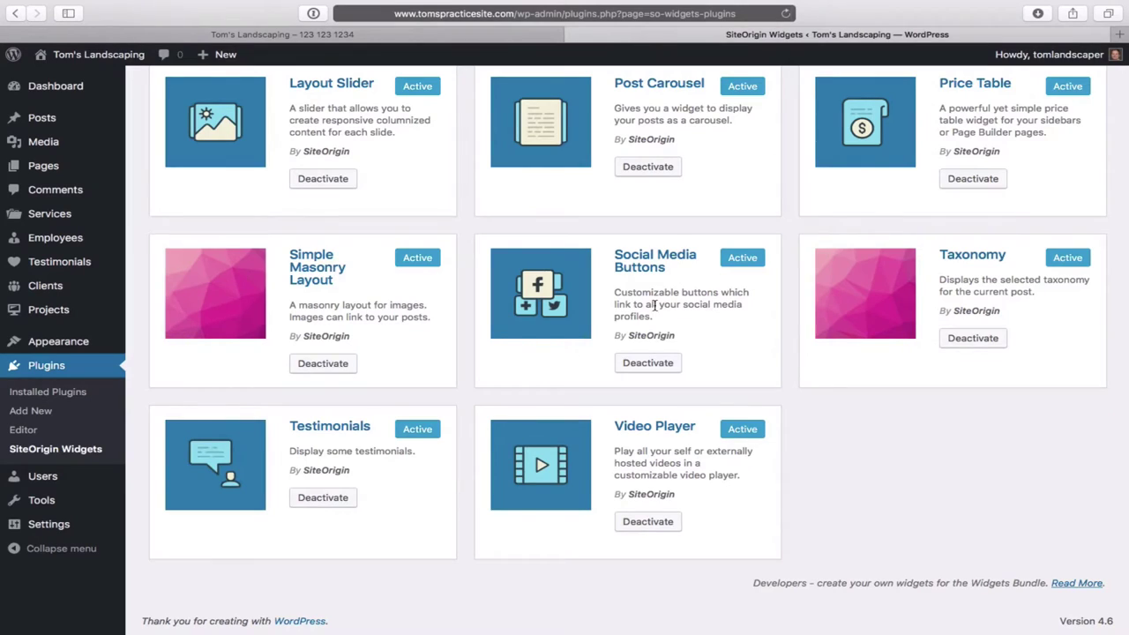
scroll(654, 306, "up", 10)
scroll(655, 306, "down", 5)
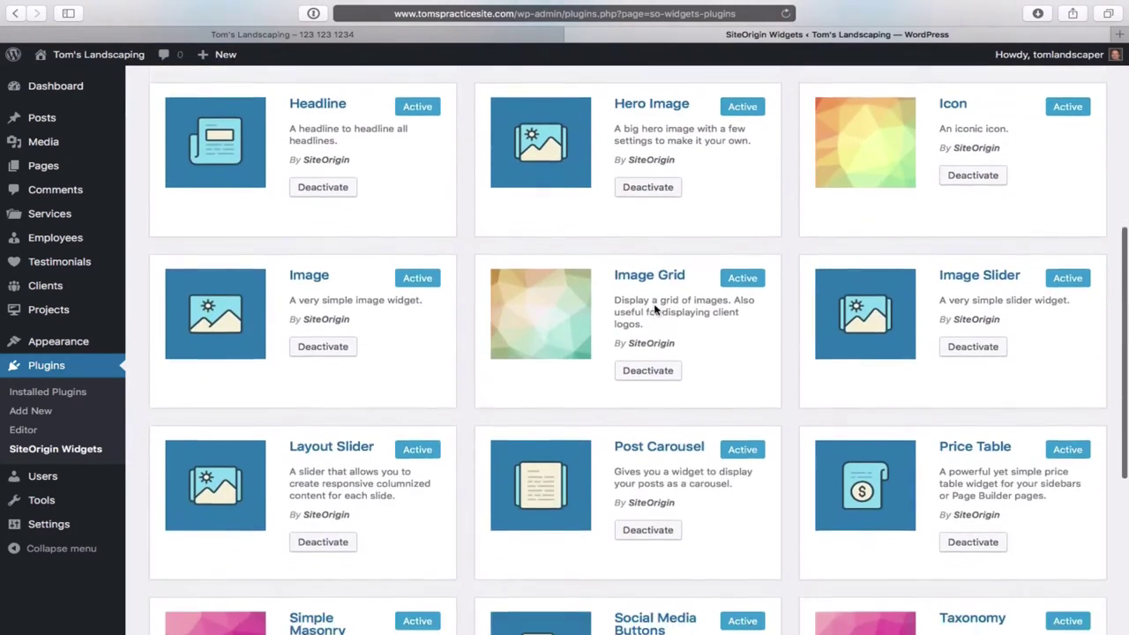
scroll(654, 307, "down", 5)
scroll(655, 307, "up", 10)
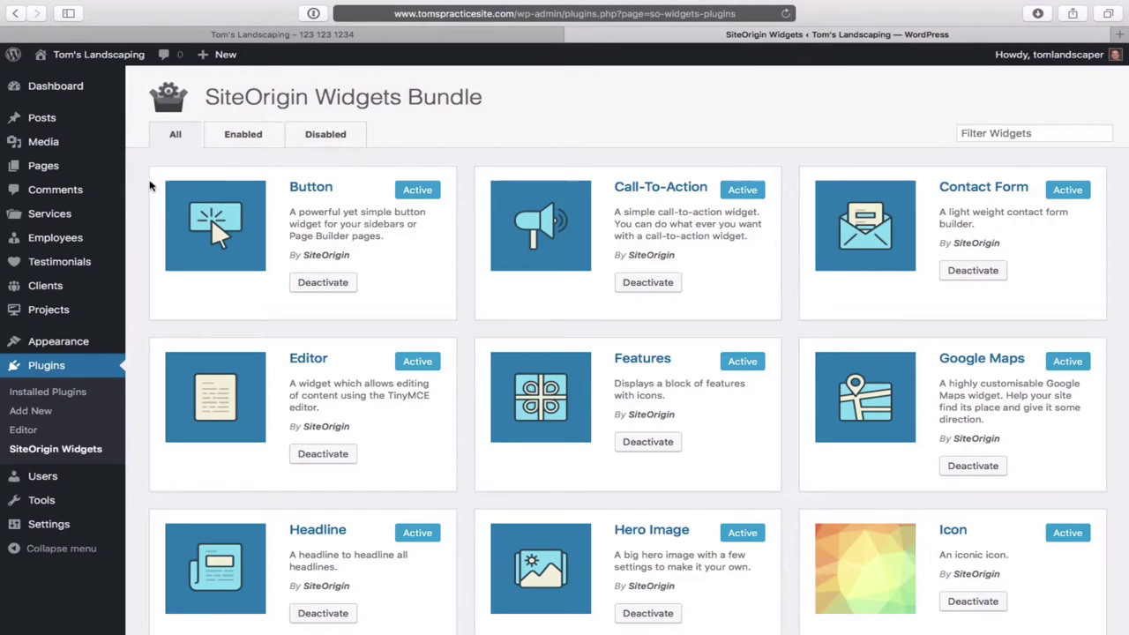
mouse_move(78, 173)
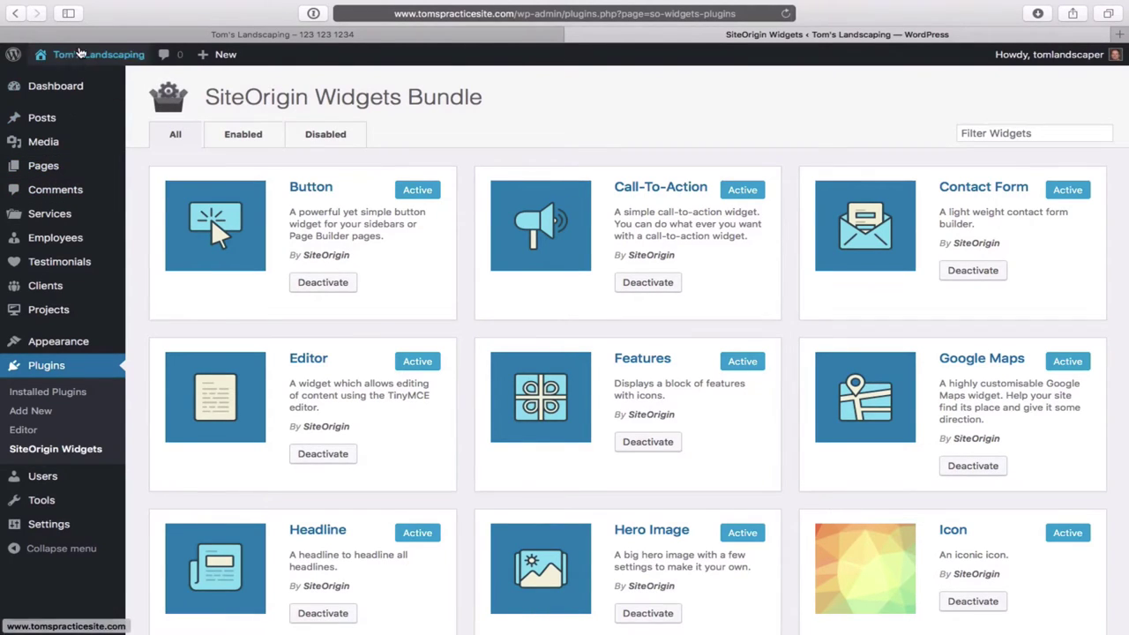
mouse_move(75, 56)
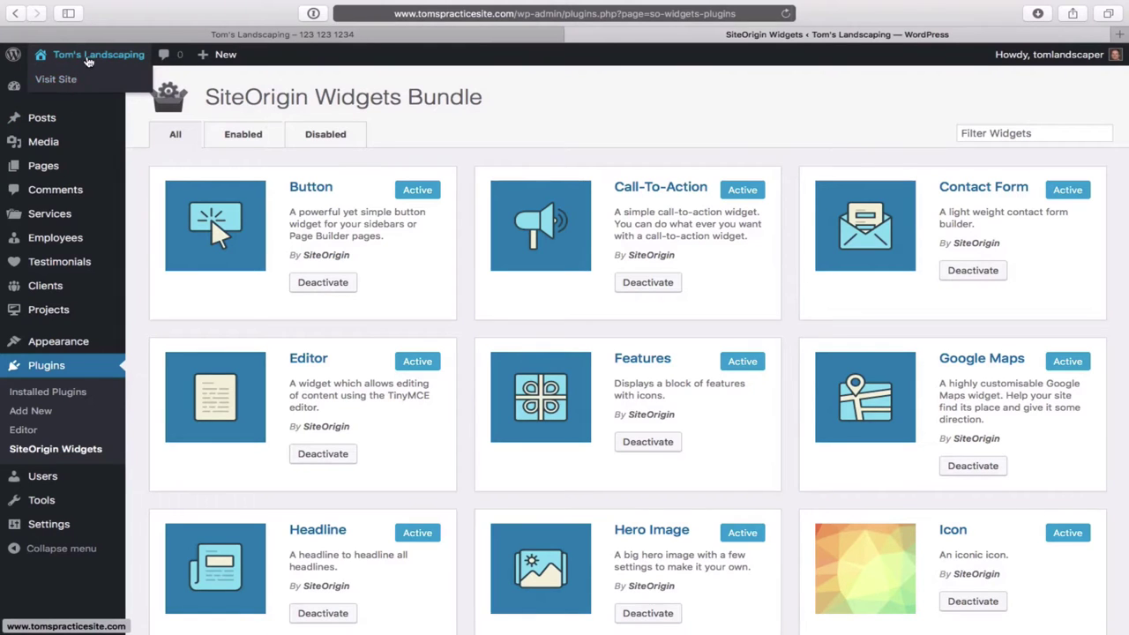
Visit the live Tom's Landscaping site to view its welcome slider, then go back to the Dashboard
left_click(64, 85)
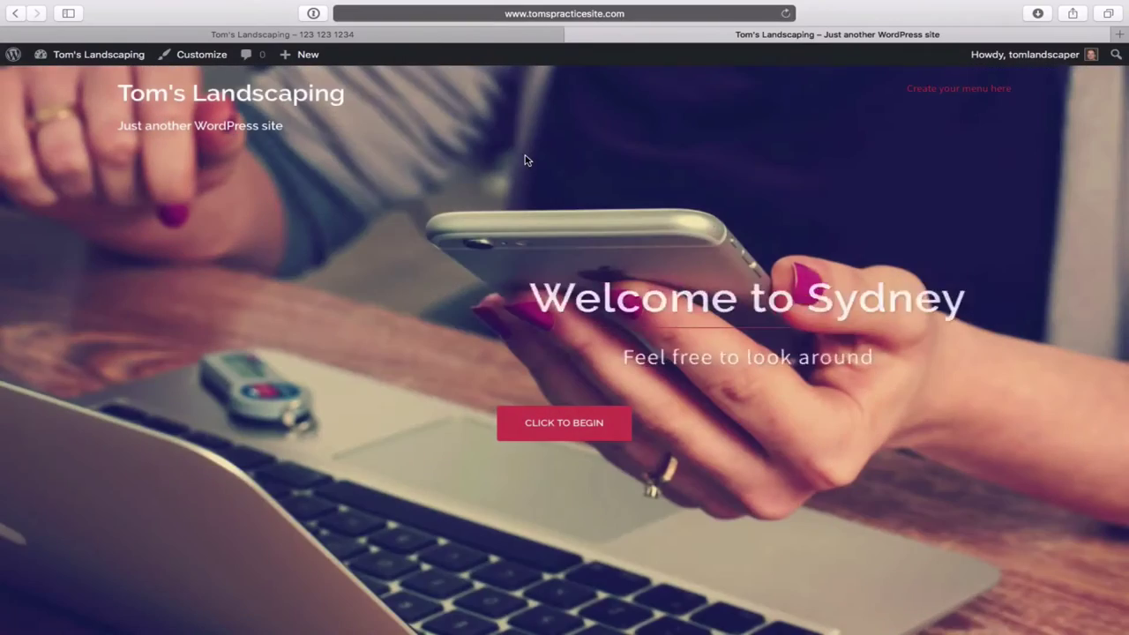
scroll(676, 284, "down", 5)
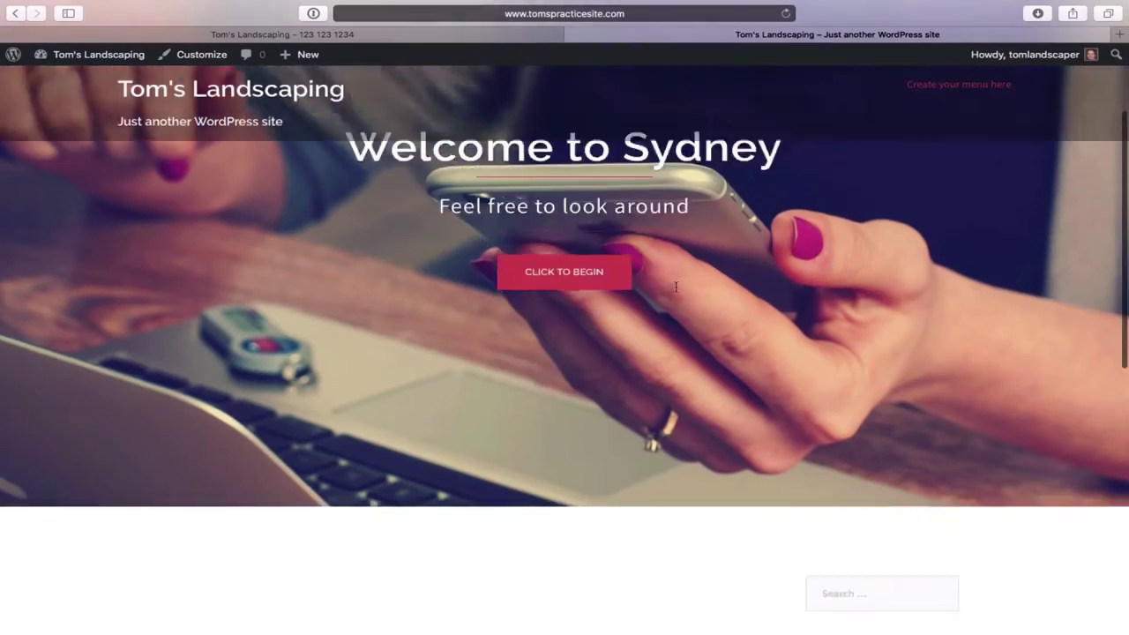
scroll(676, 284, "up", 5)
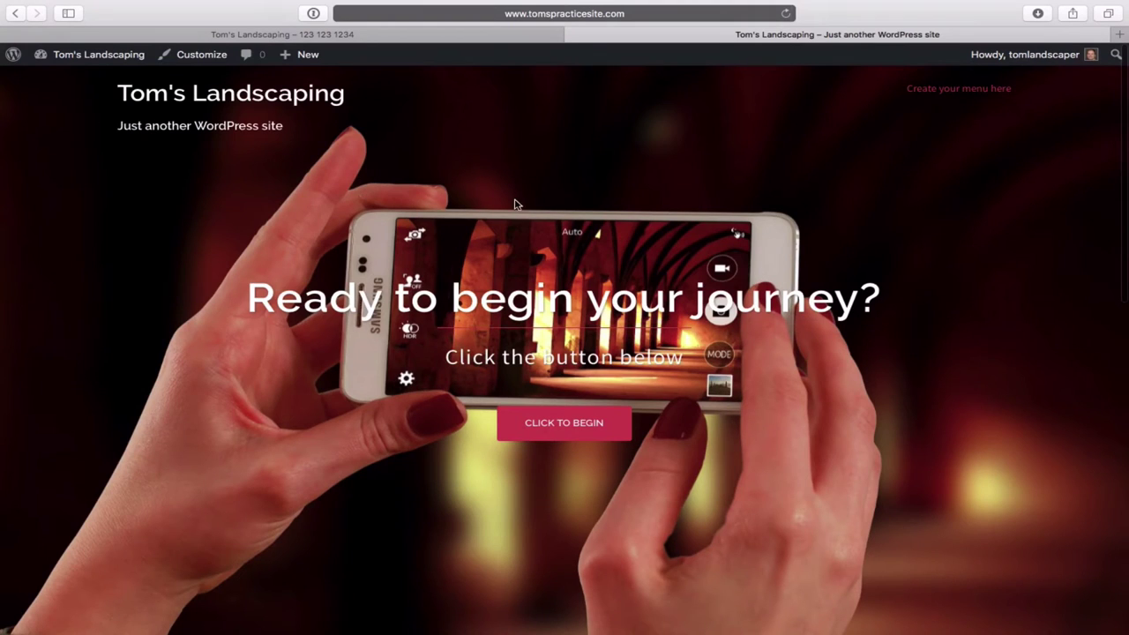
mouse_move(74, 57)
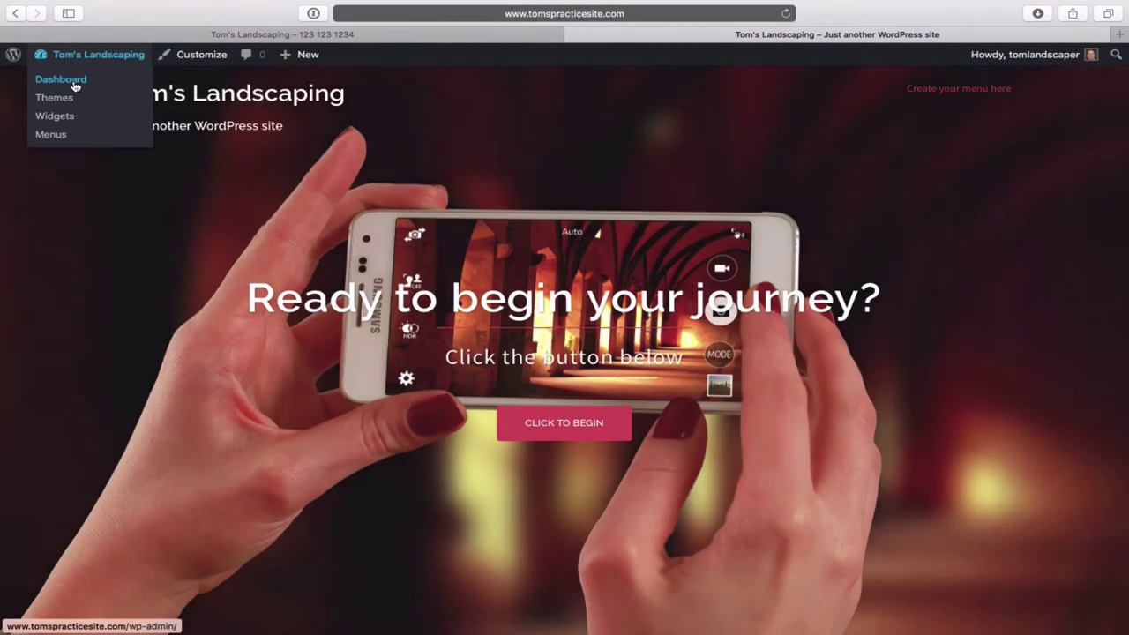
left_click(61, 79)
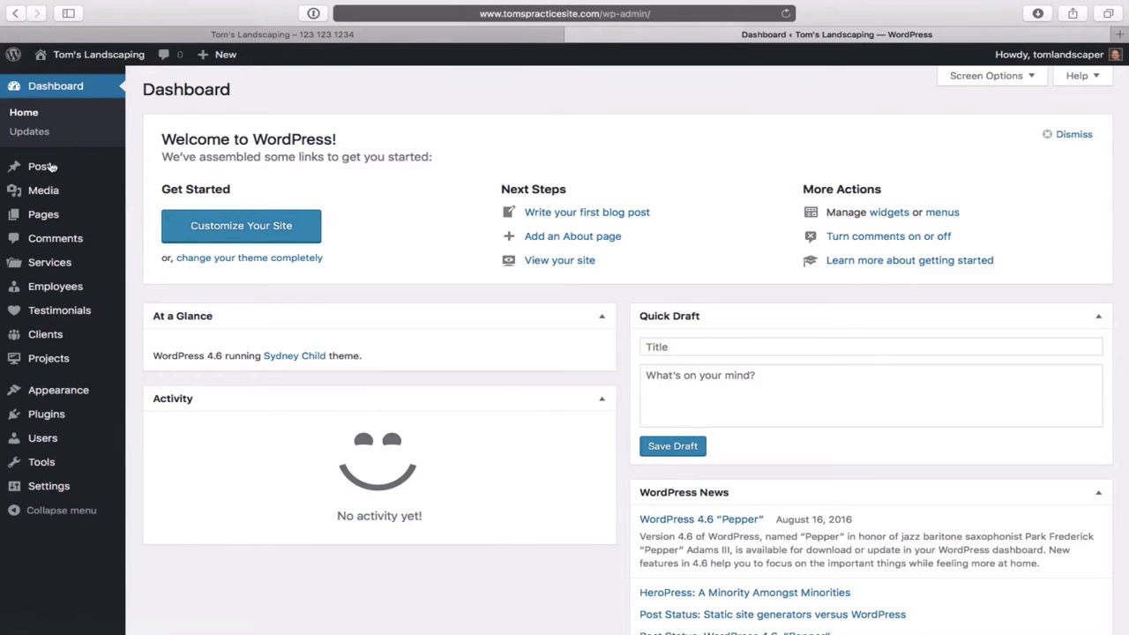
Publish a new 'Home' page with the Front Page template, then view the example site's tab
mouse_move(40, 216)
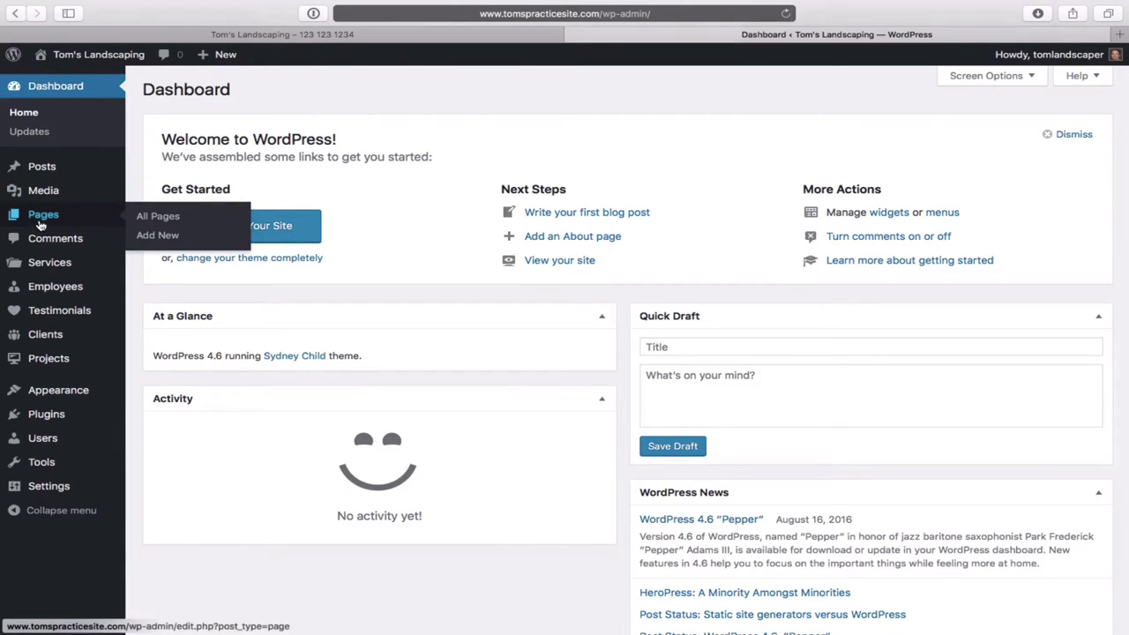
left_click(159, 236)
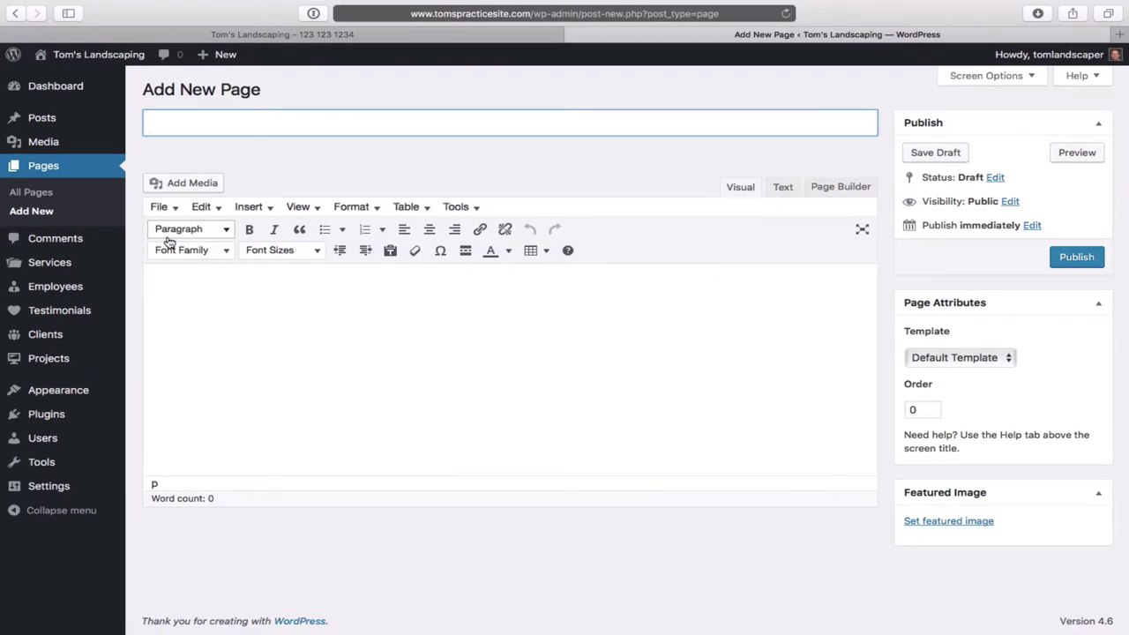
type("Home")
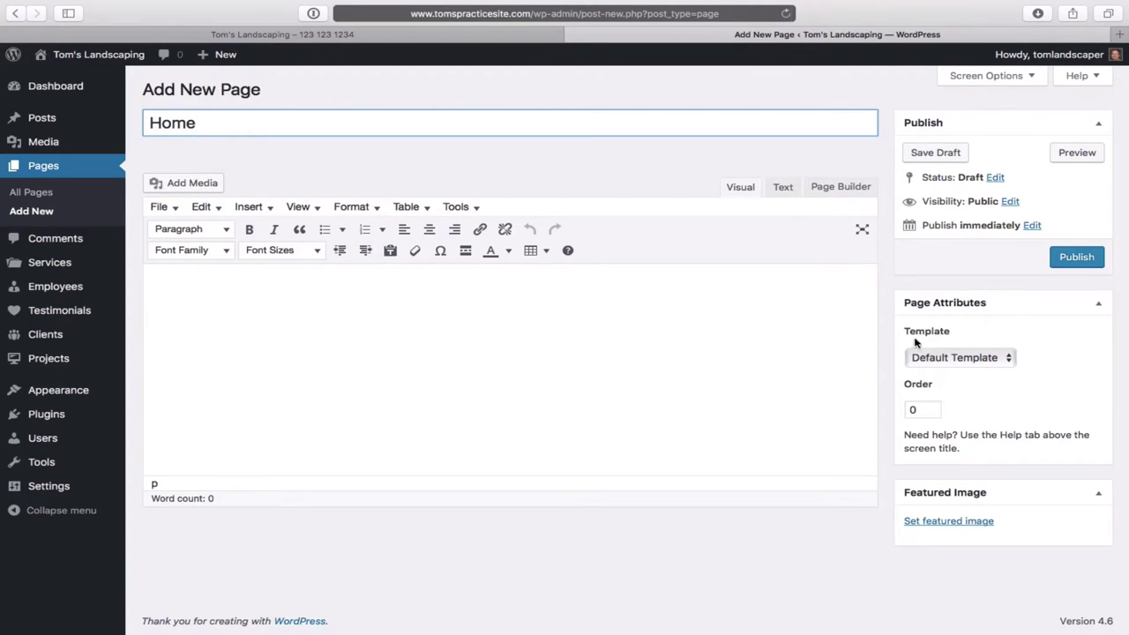
left_click(1008, 358)
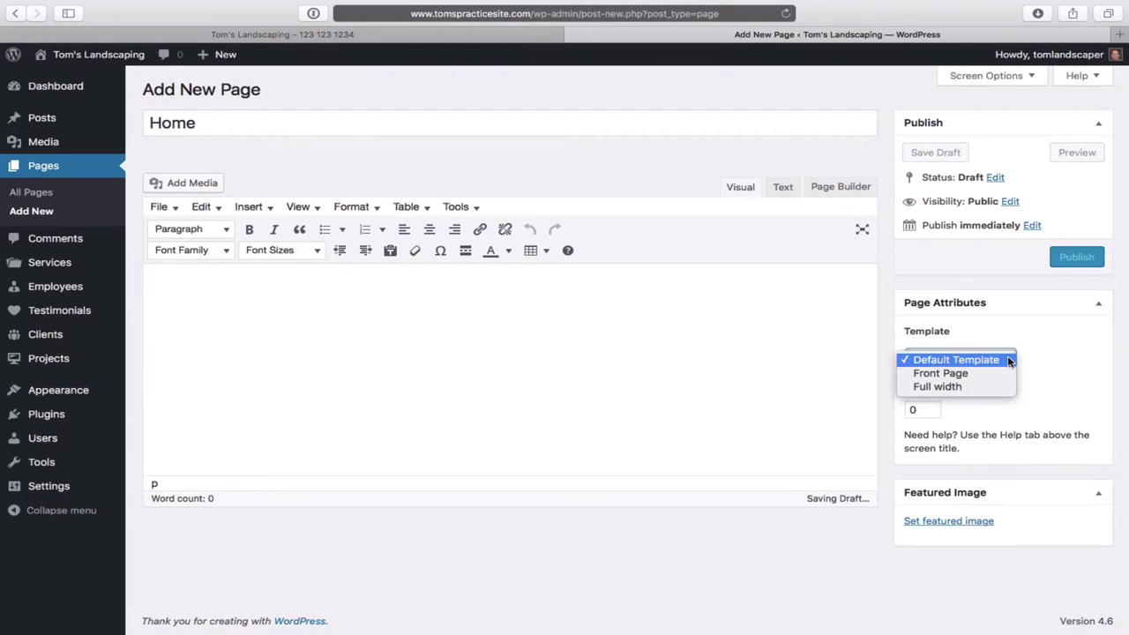
left_click(967, 375)
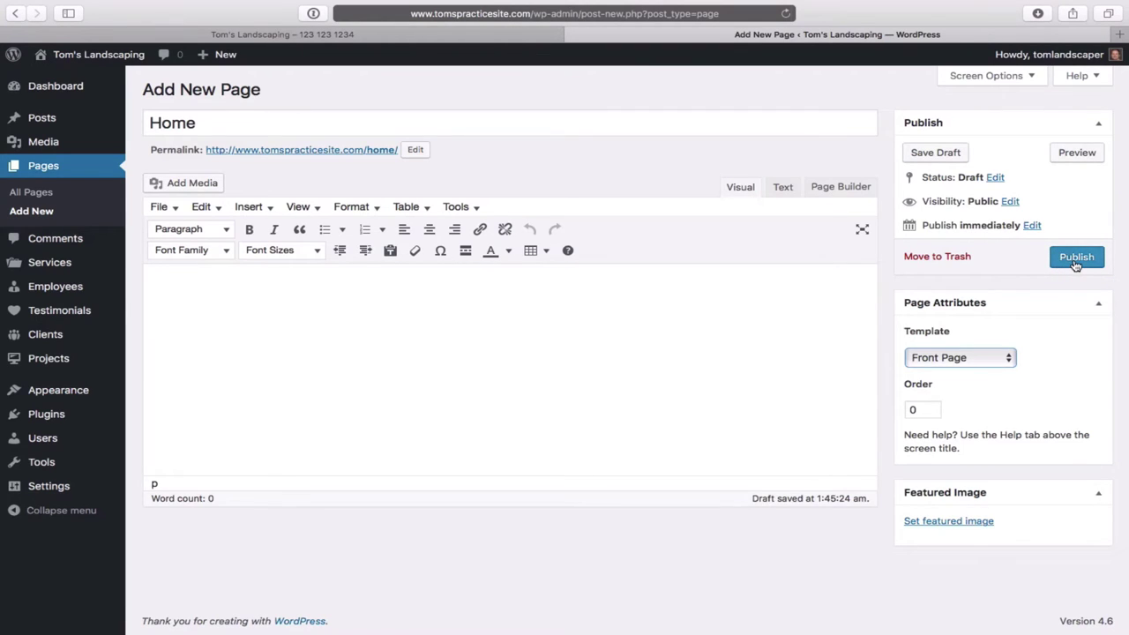
left_click(1076, 263)
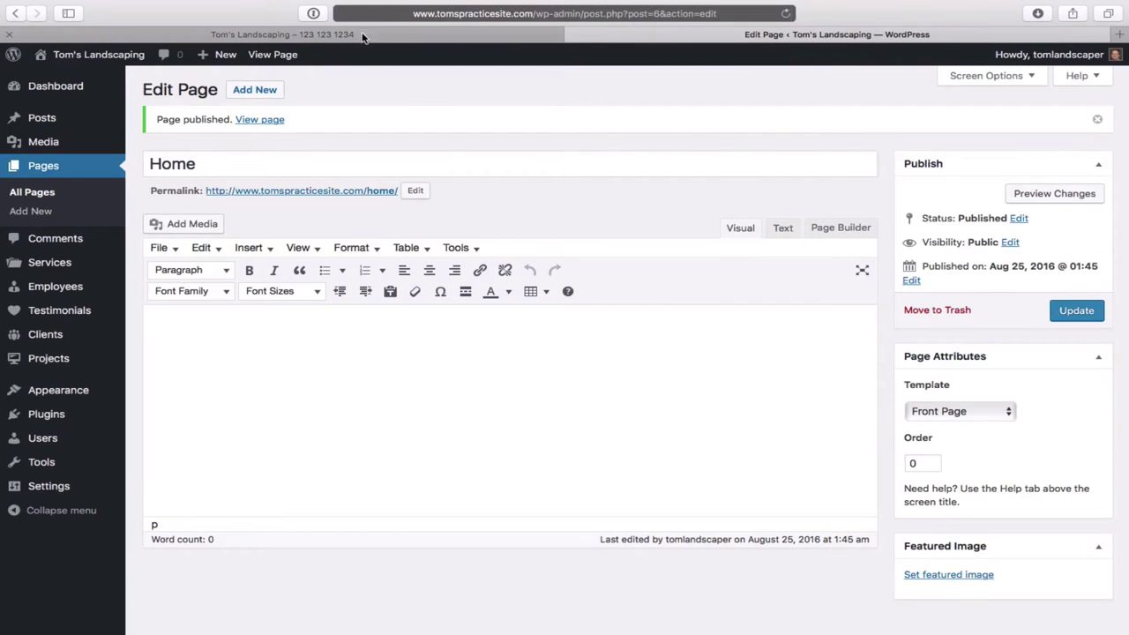
left_click(368, 37)
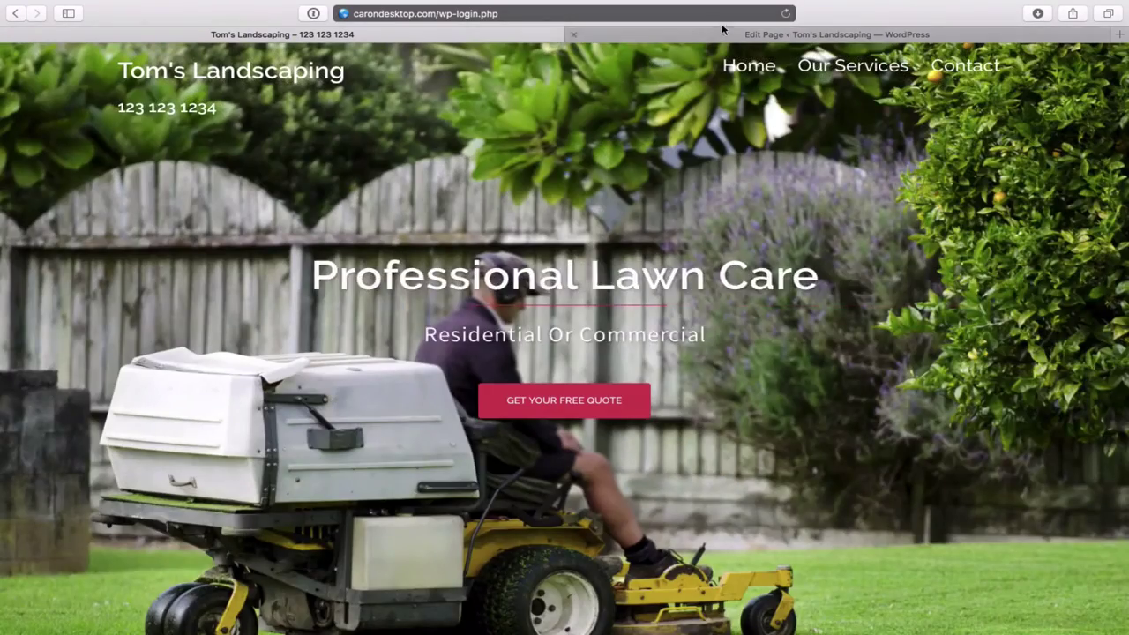
Switch back to the Edit Page tab for the published Home page
left_click(722, 32)
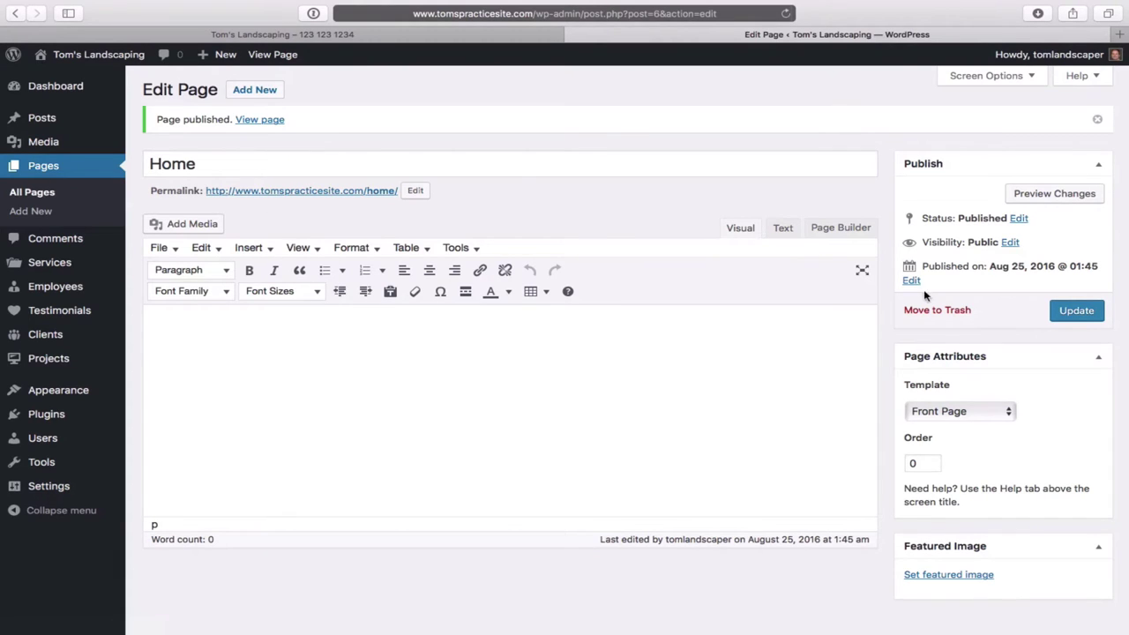
Publish an 'Our Services' page with the Front Page template, then start another new page
left_click(255, 91)
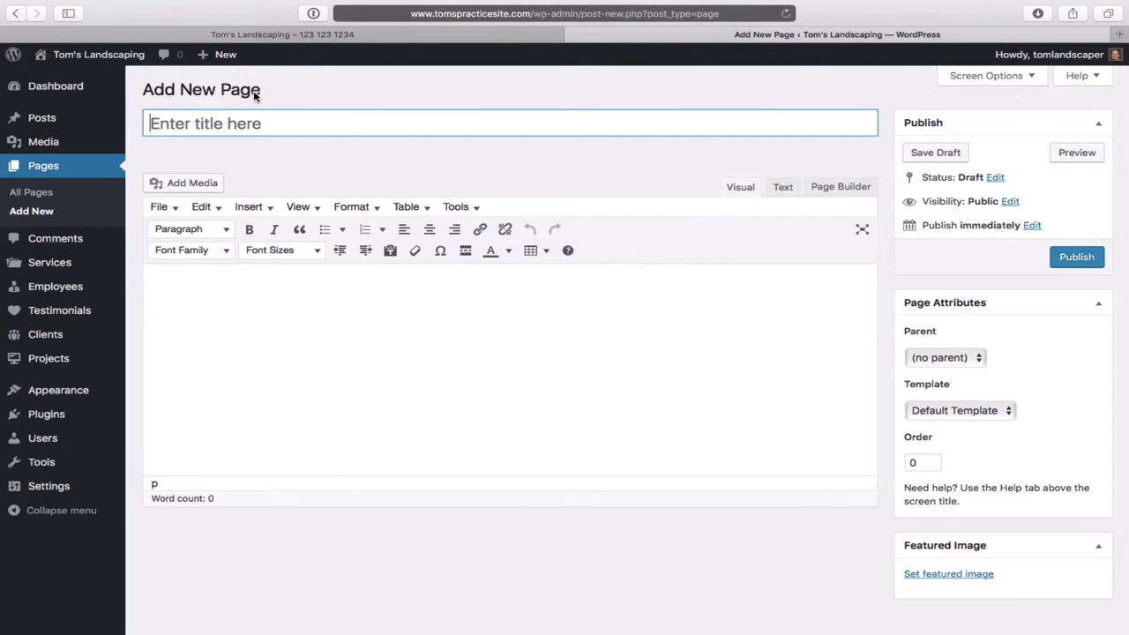
left_click(265, 126)
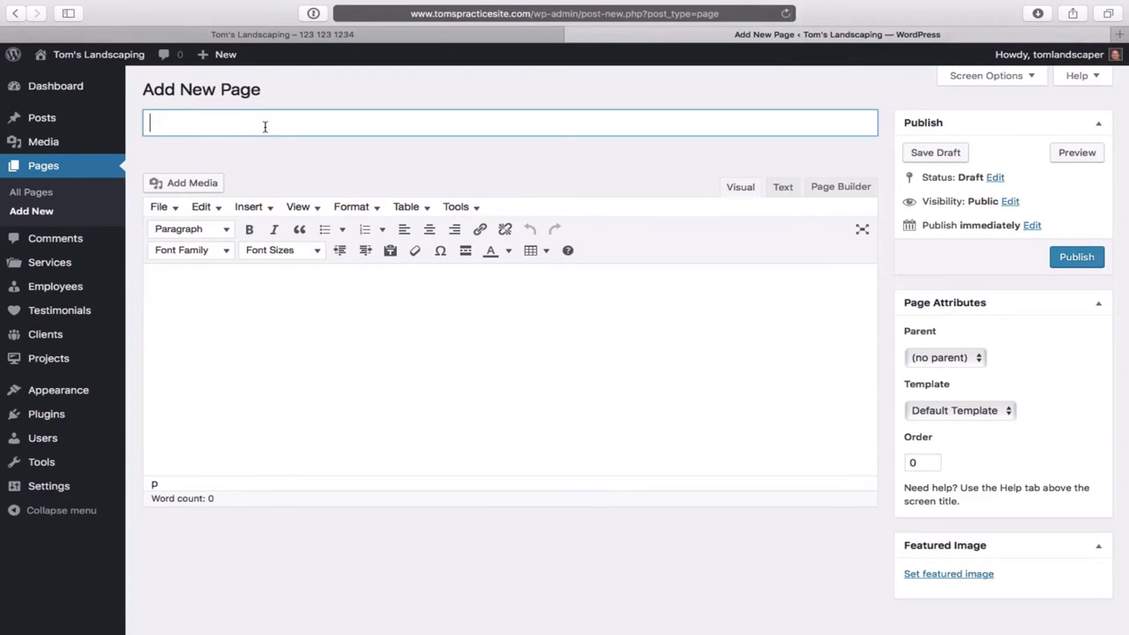
type("Our Services")
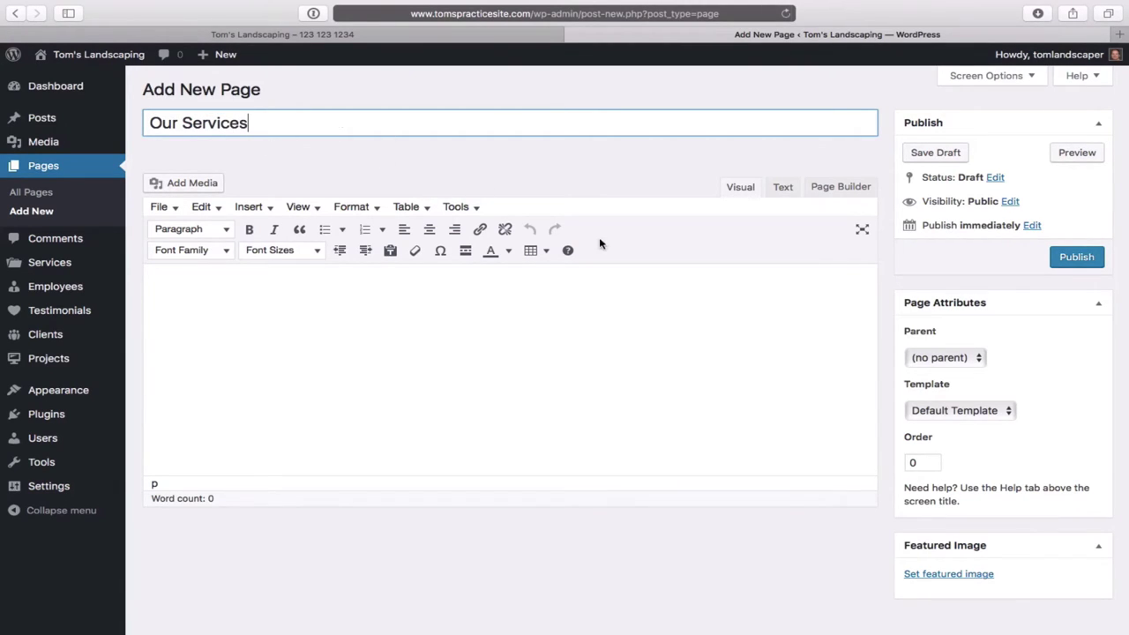
left_click(1011, 413)
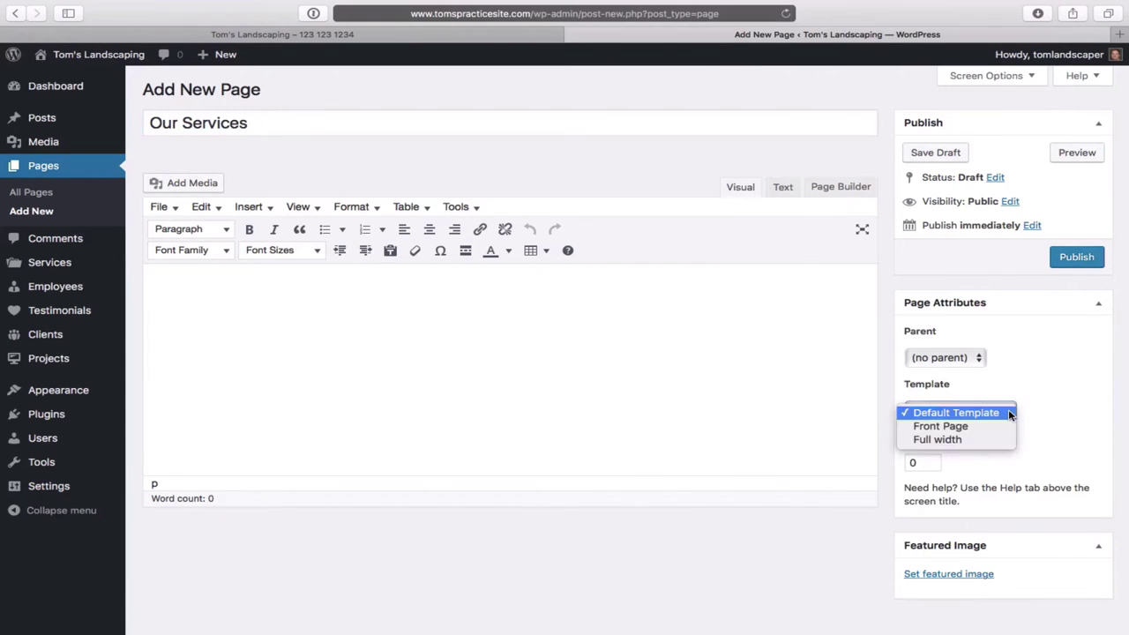
left_click(958, 427)
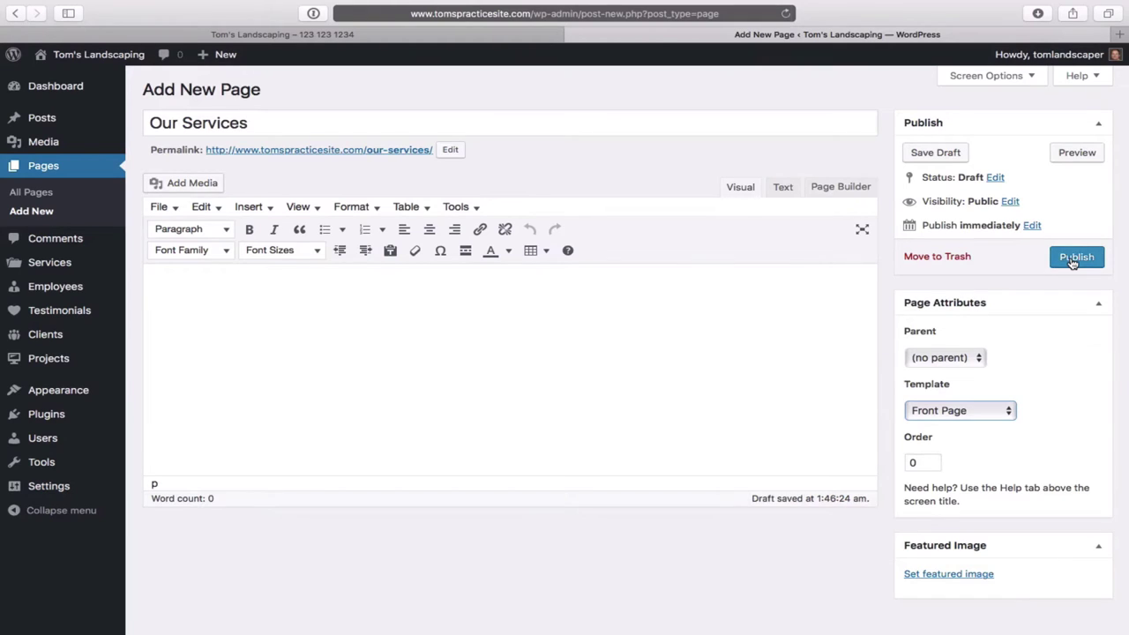
left_click(1075, 258)
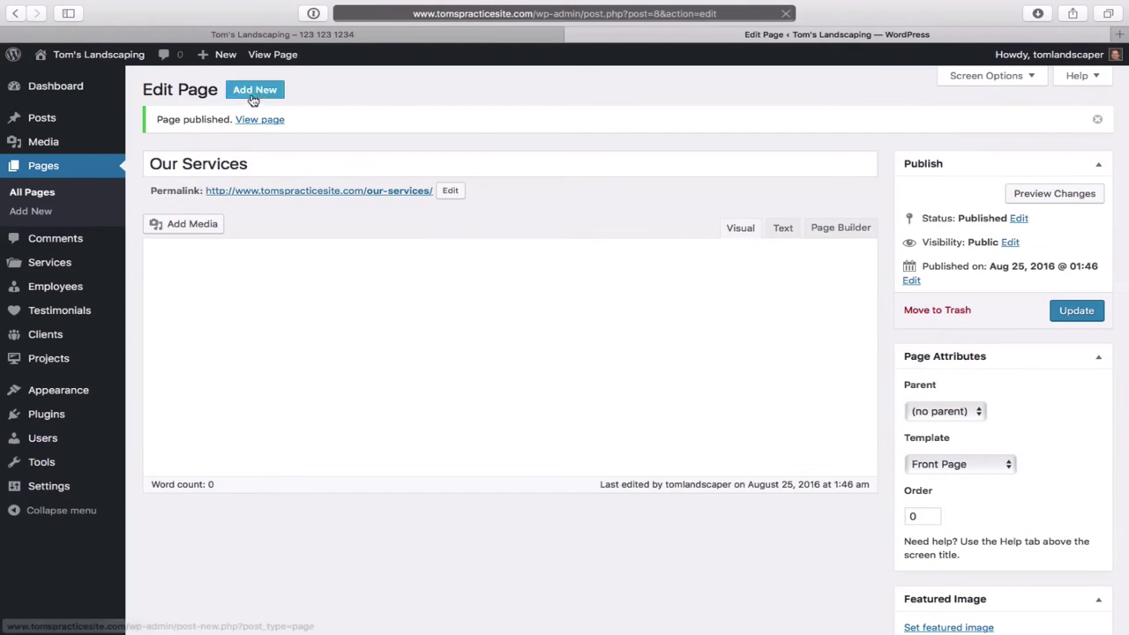
left_click(255, 97)
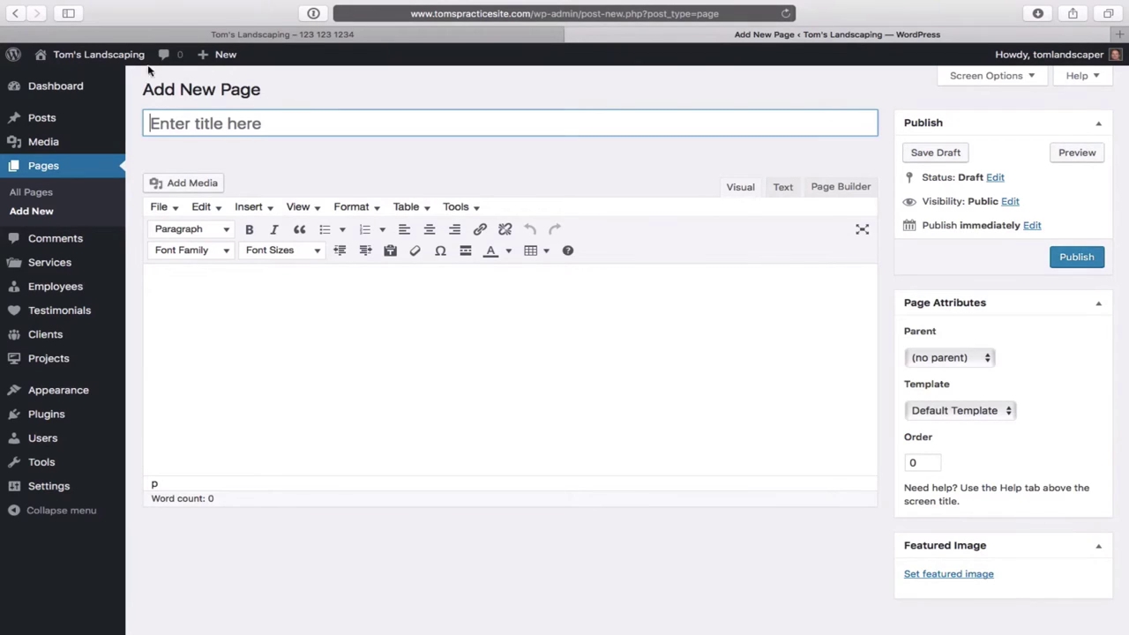
Publish a 'Contact' page using the Front Page template
left_click(205, 123)
type("Contact")
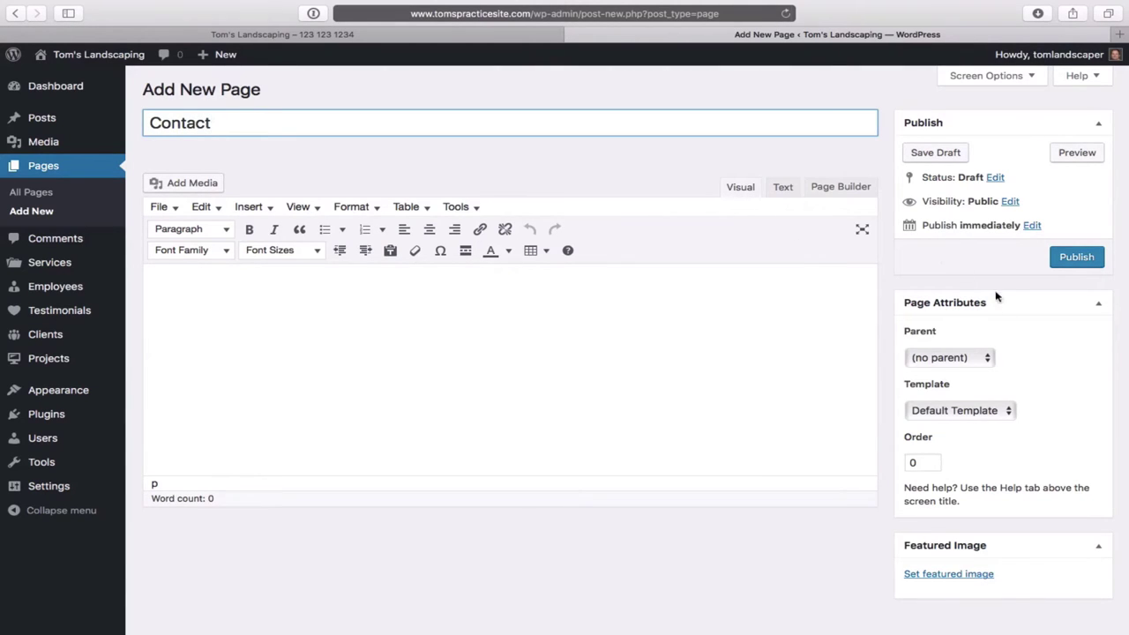
left_click(1009, 413)
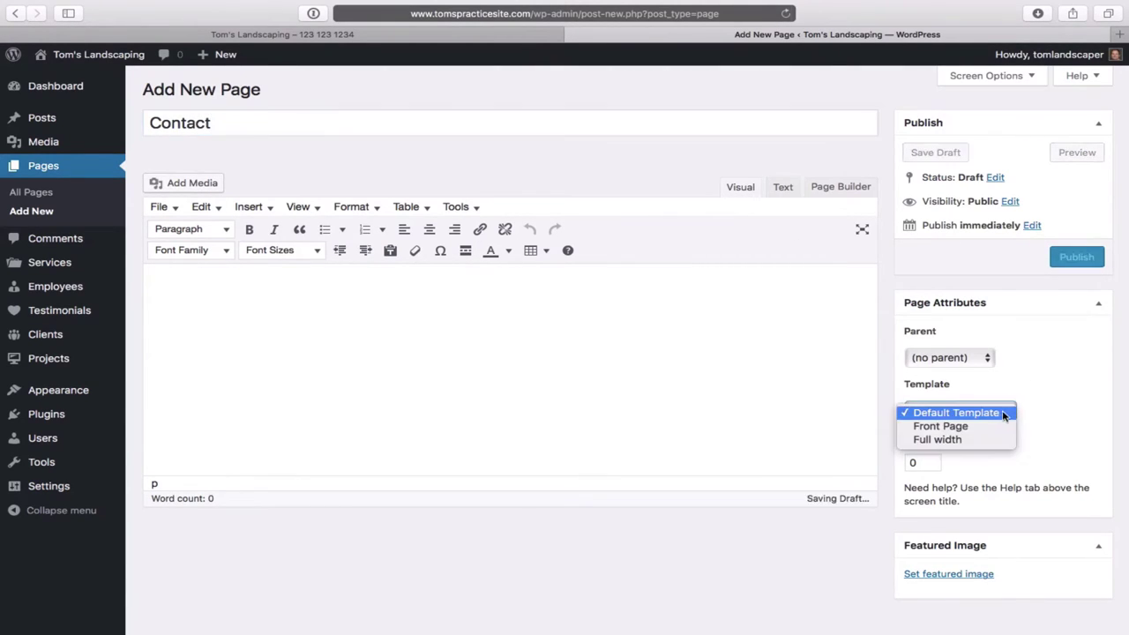
left_click(961, 430)
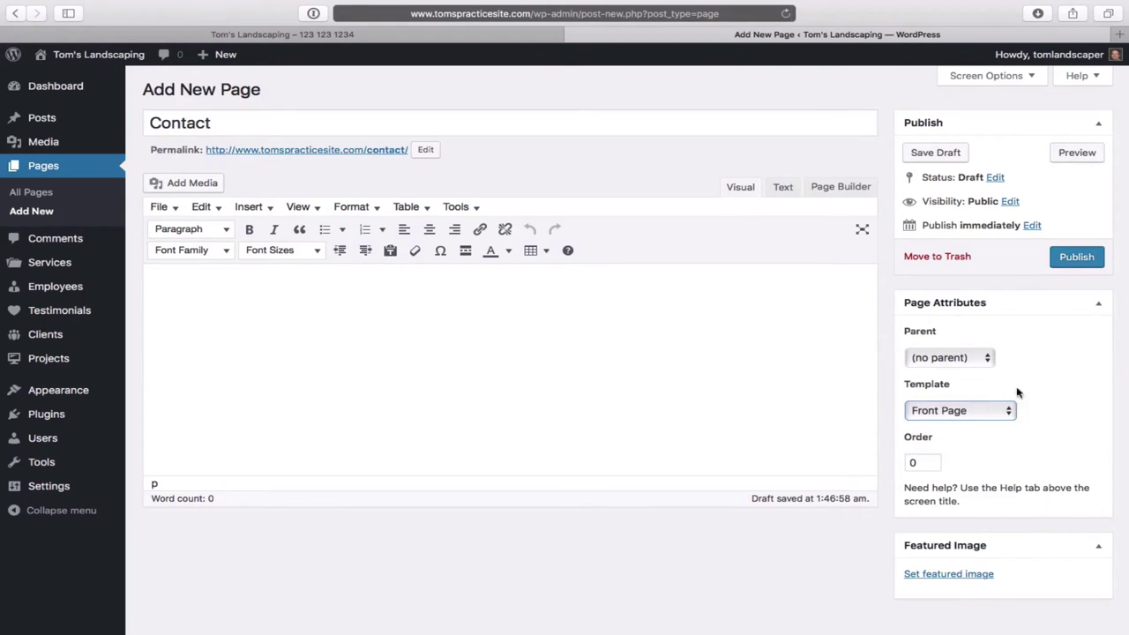
left_click(1071, 259)
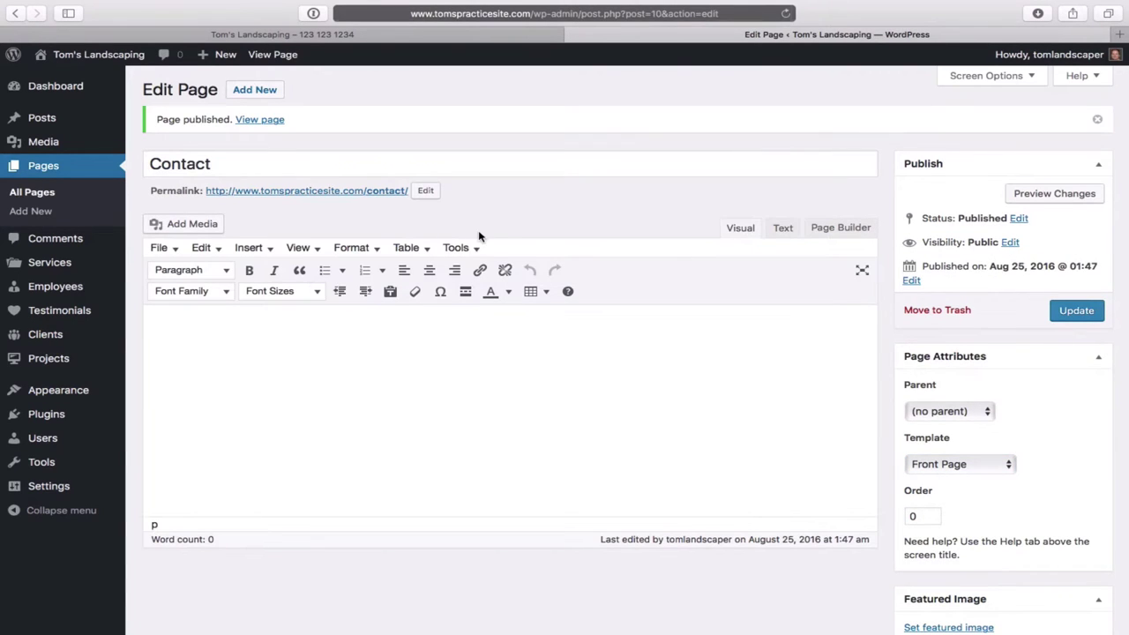
Create and publish a 'Quote' page using the Front Page template
left_click(265, 91)
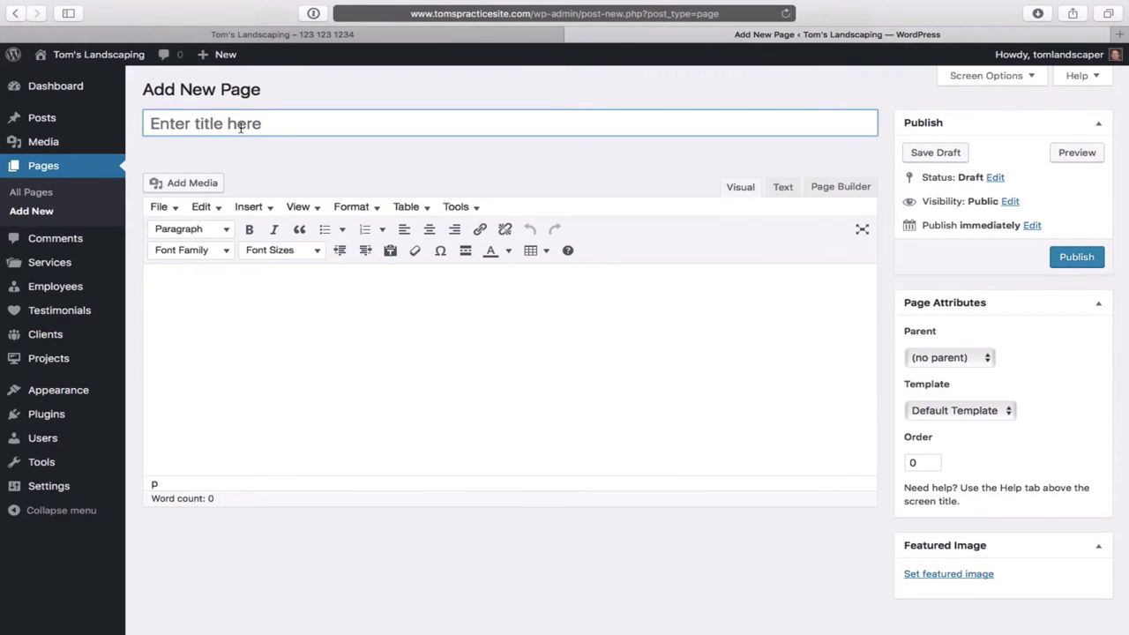
left_click(240, 126)
type("Quote")
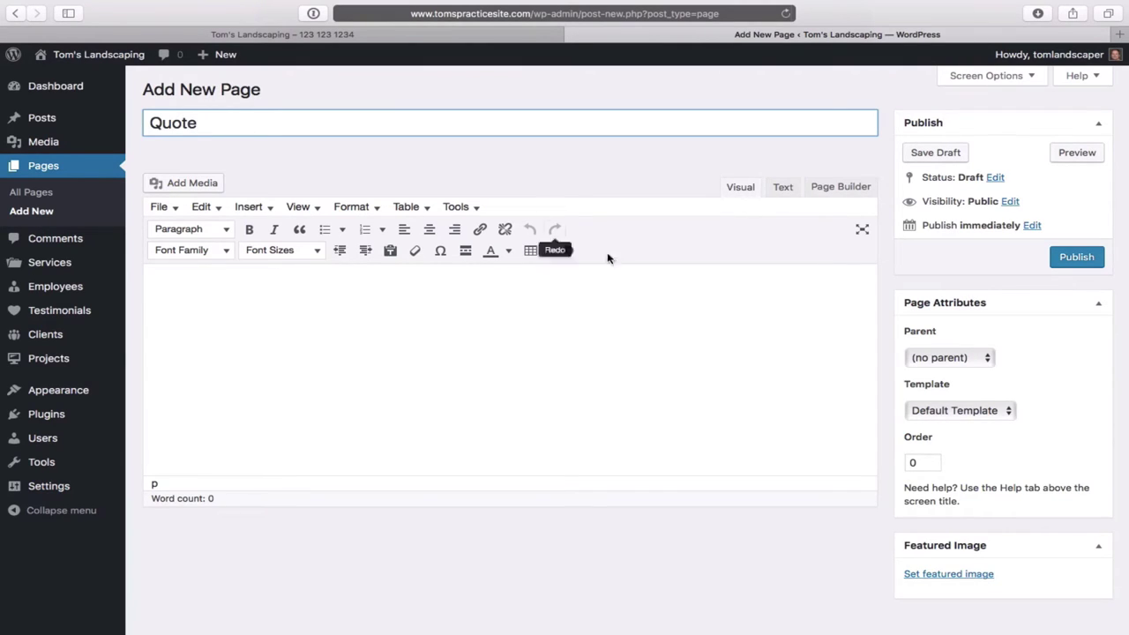
left_click(1008, 411)
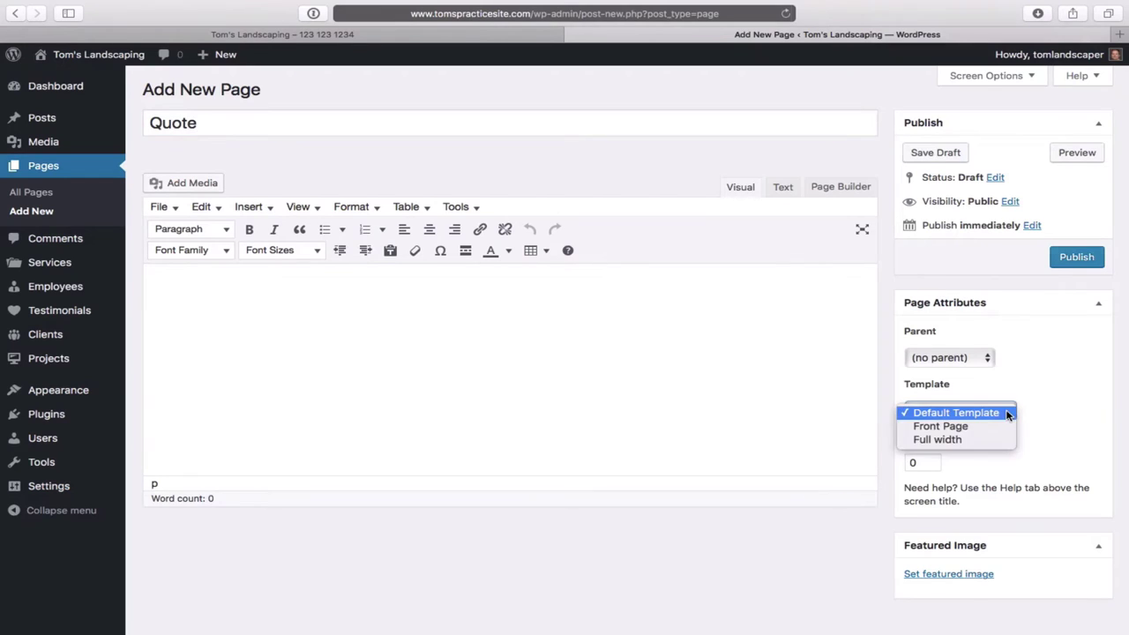
left_click(959, 432)
left_click(1076, 257)
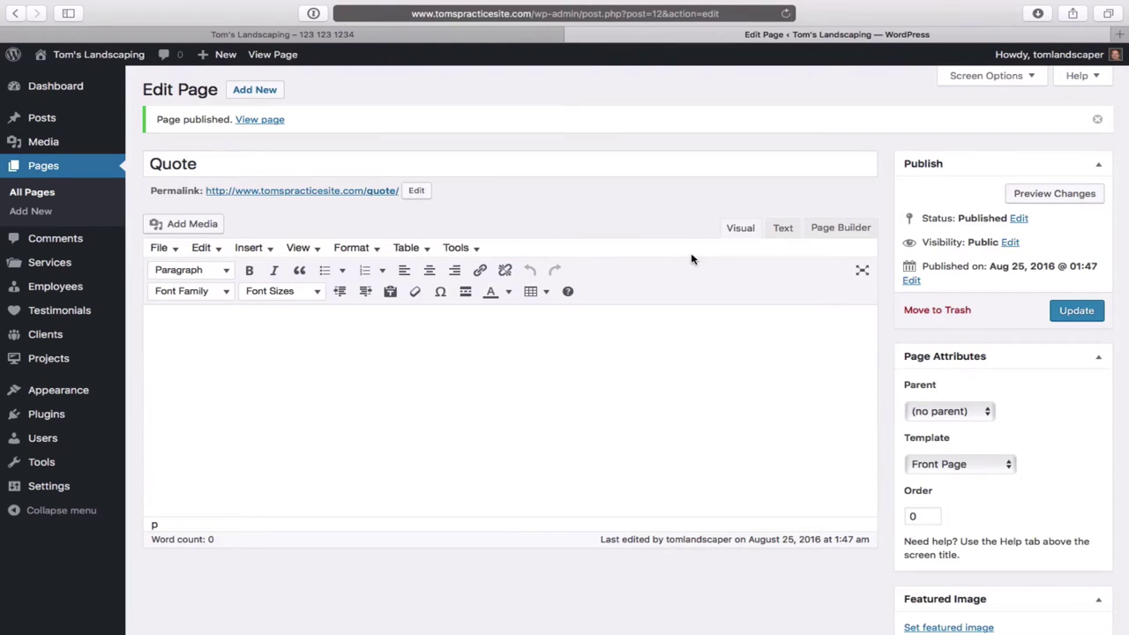
mouse_move(95, 60)
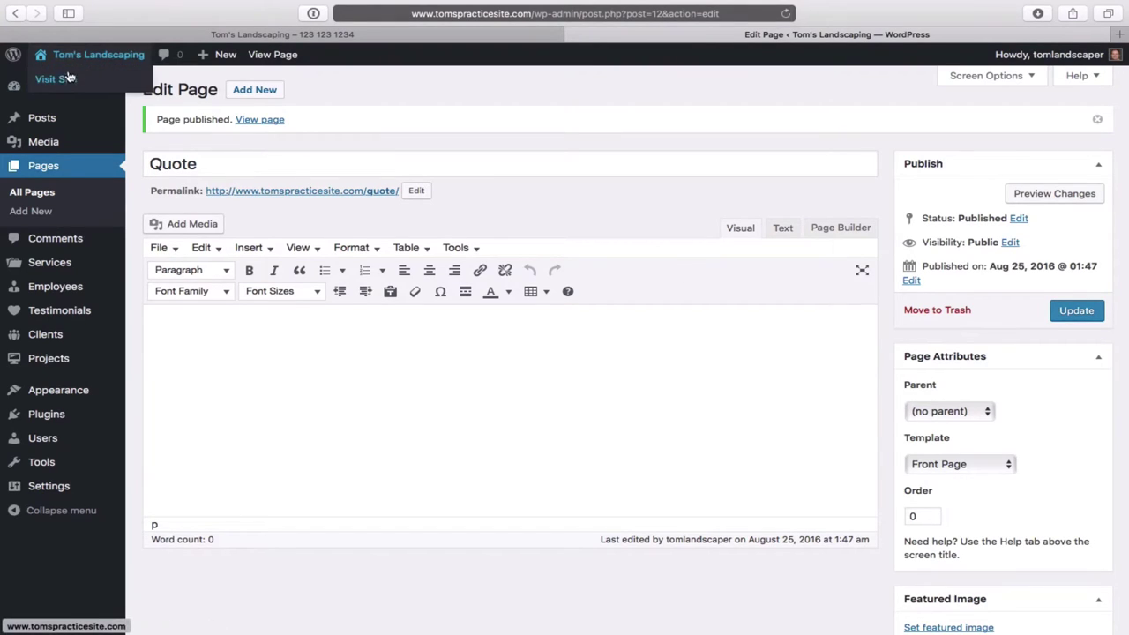
View the live homepage, then follow 'Create your menu here' to the Menus screen
left_click(62, 85)
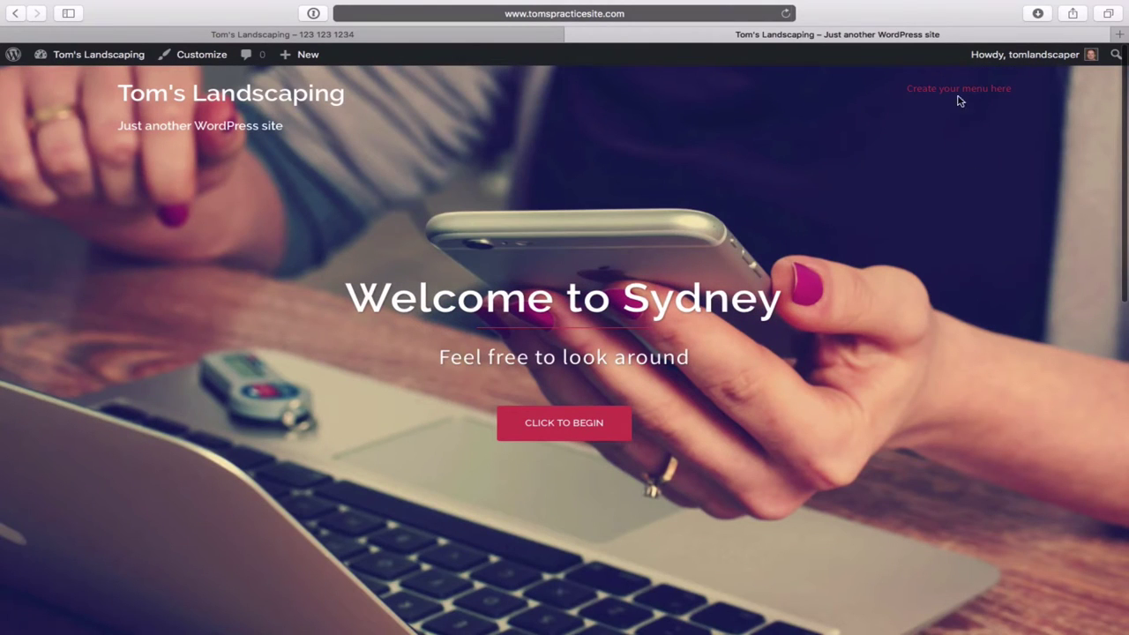
left_click(964, 96)
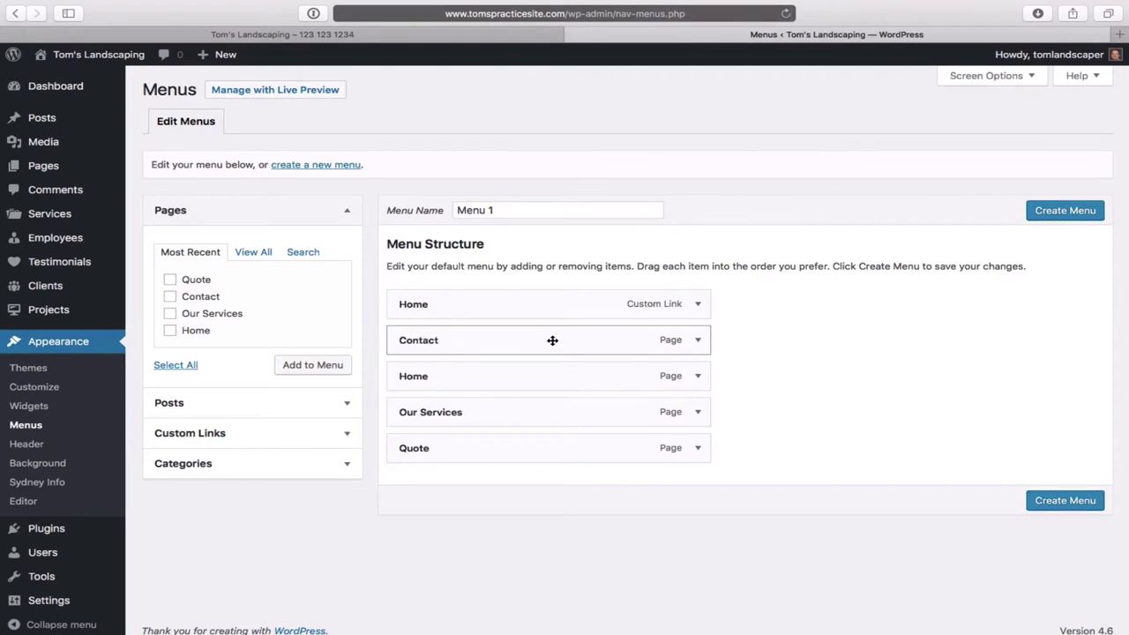
Drag Contact below Quote at the end of the menu and shift it left to top level
left_click_drag(553, 340, 584, 441)
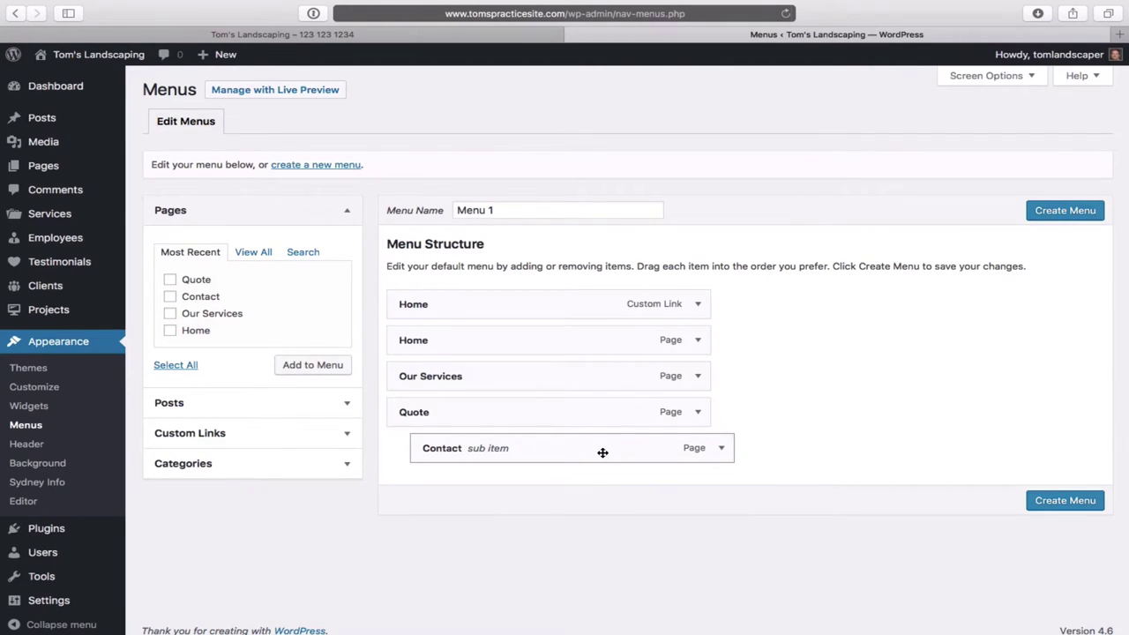
left_click_drag(603, 453, 573, 456)
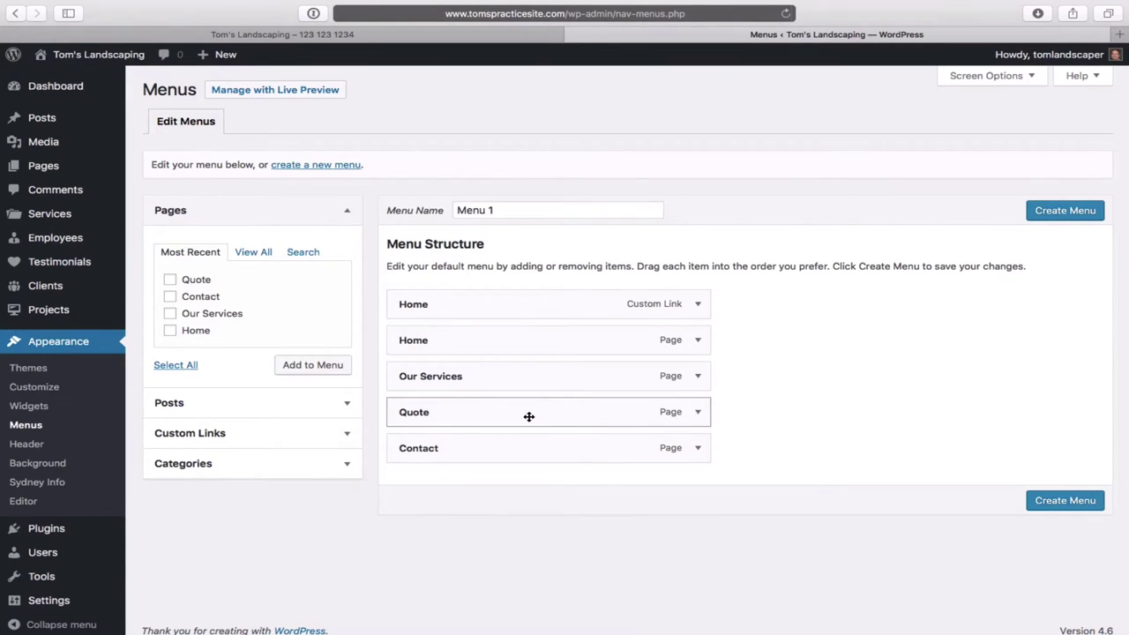
Remove Quote and the duplicate Home item, then create Menu 1 with Home, Our Services, Contact
left_click(698, 414)
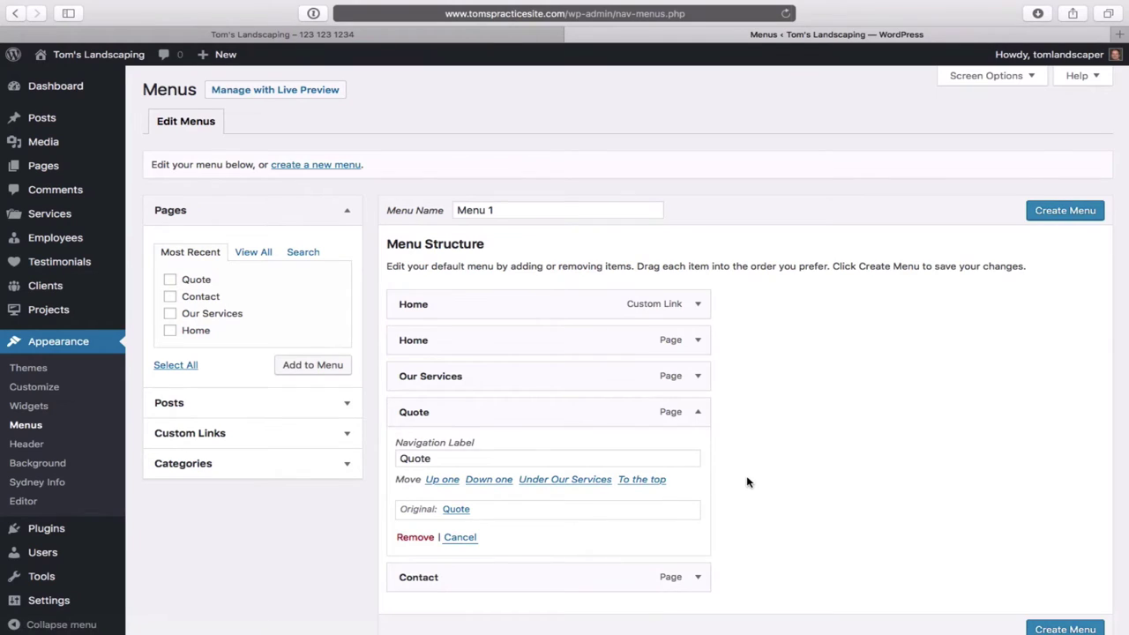
scroll(747, 482, "down", 1)
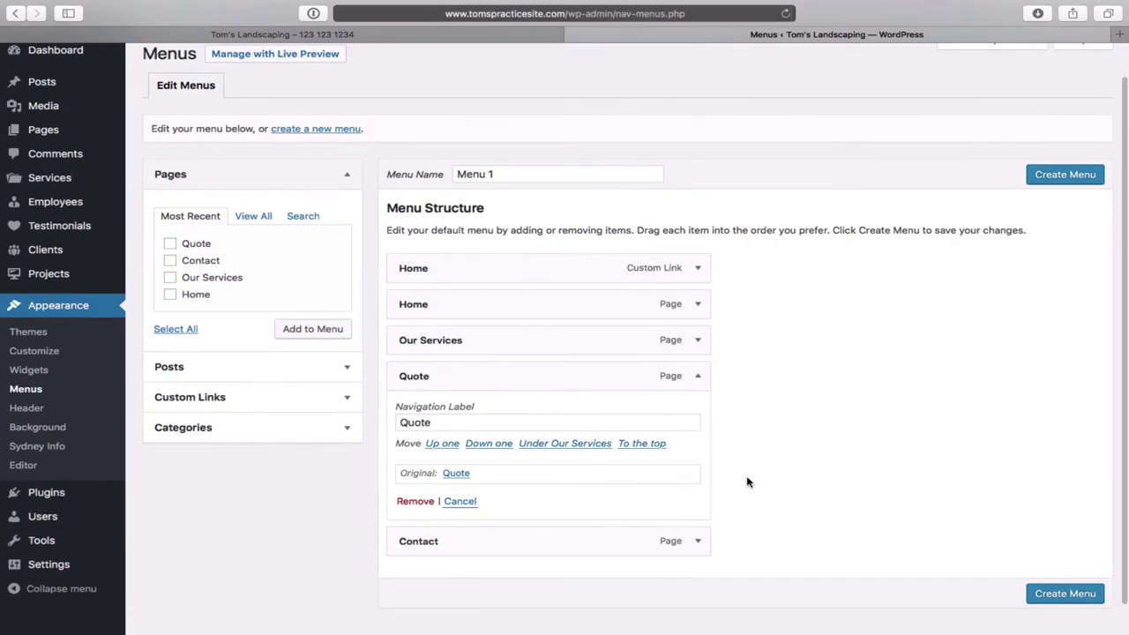
left_click(418, 503)
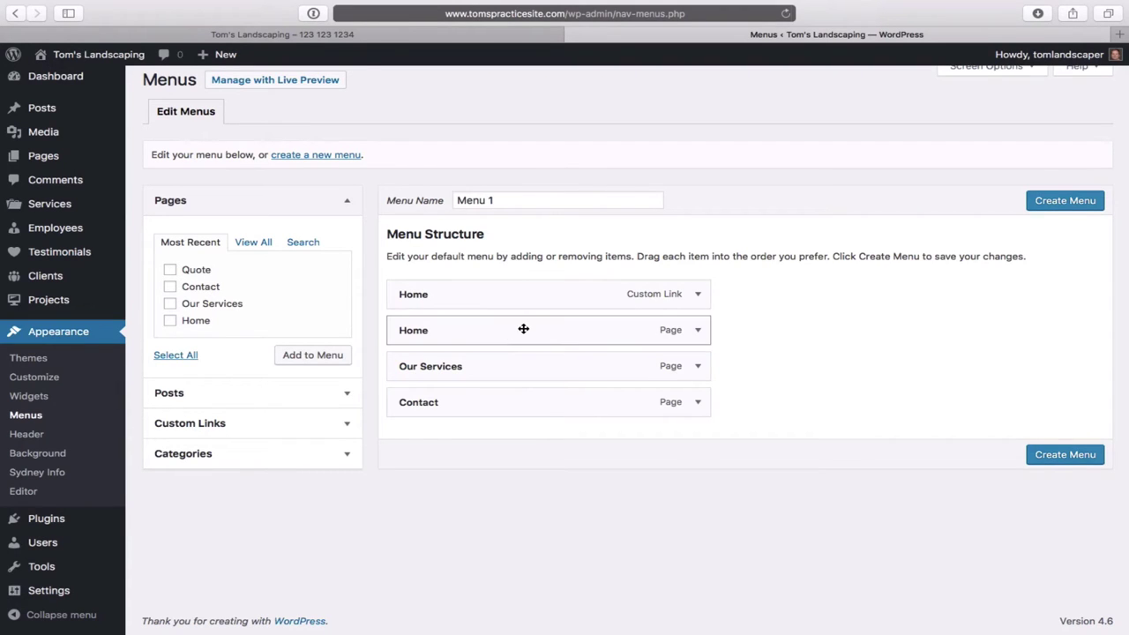
left_click(698, 332)
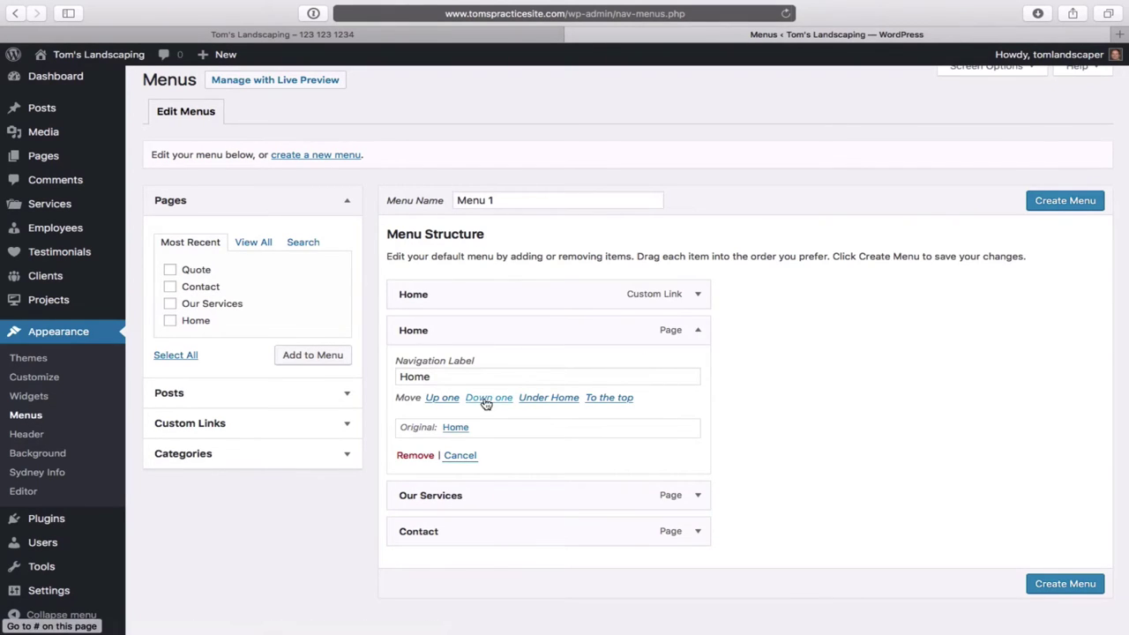
left_click(415, 457)
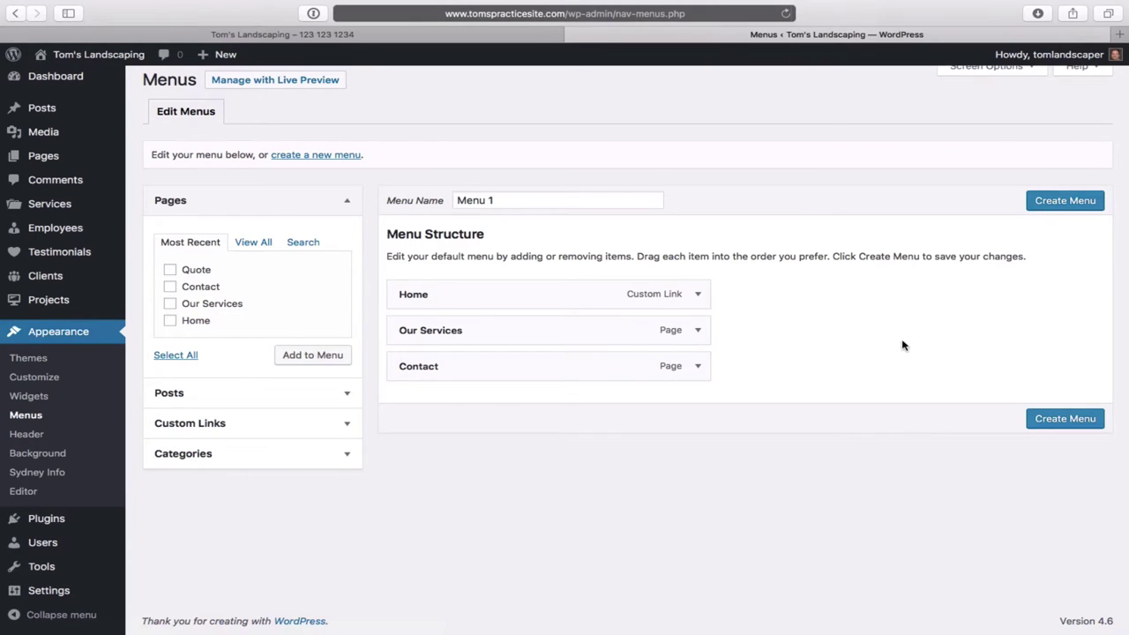
left_click(1055, 420)
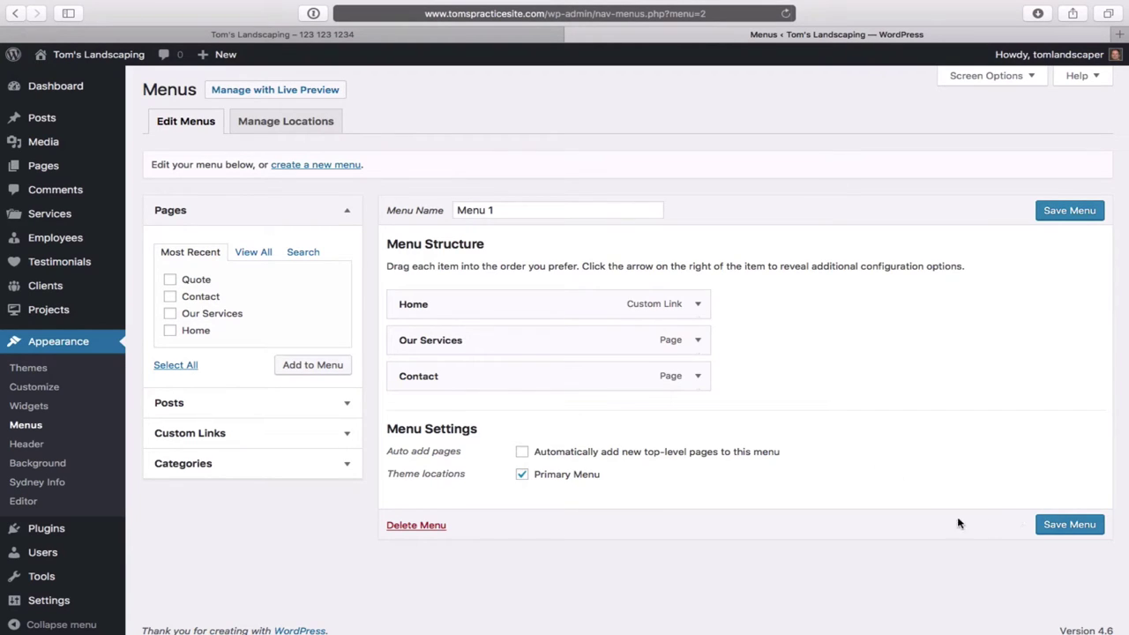
Save Menu 1 with Home, Our Services and Contact, then visit the live site
left_click(1070, 528)
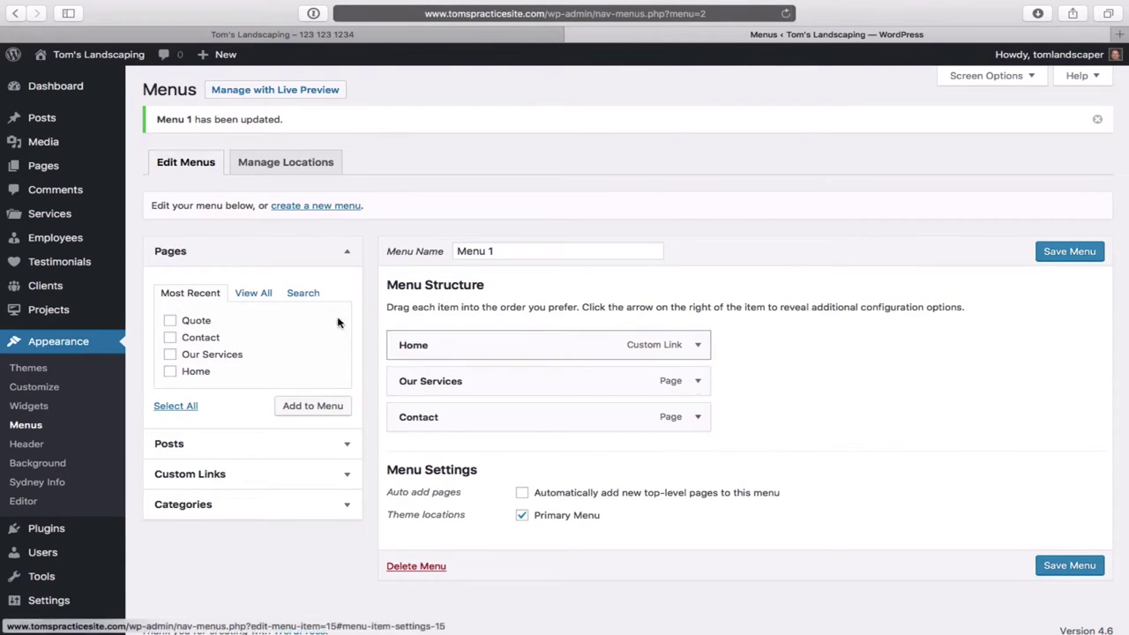
mouse_move(70, 56)
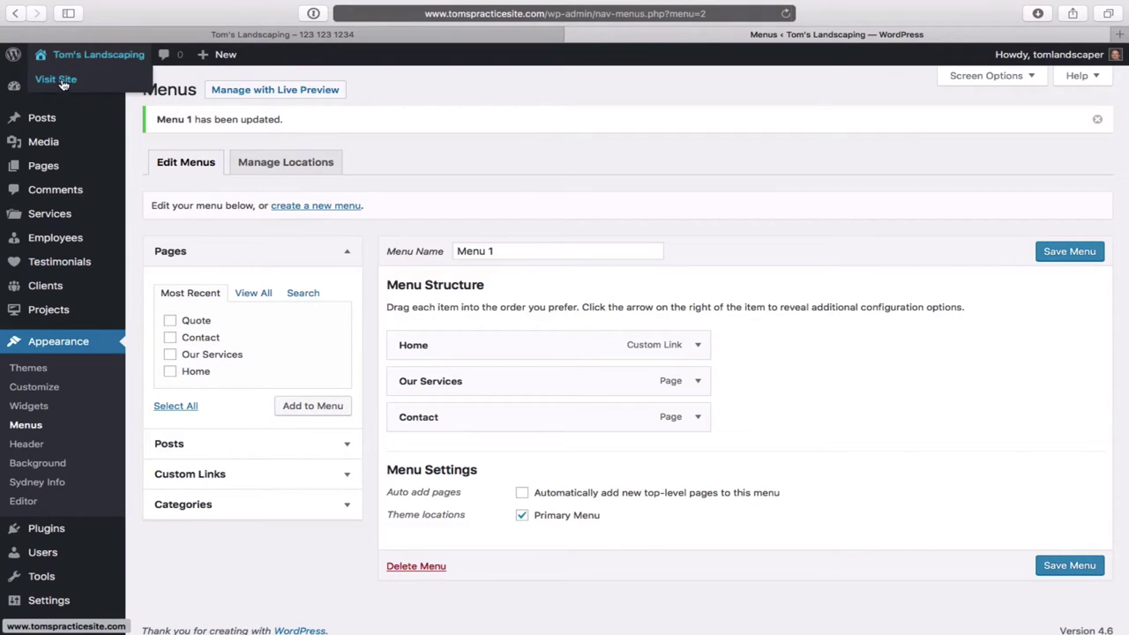
left_click(62, 81)
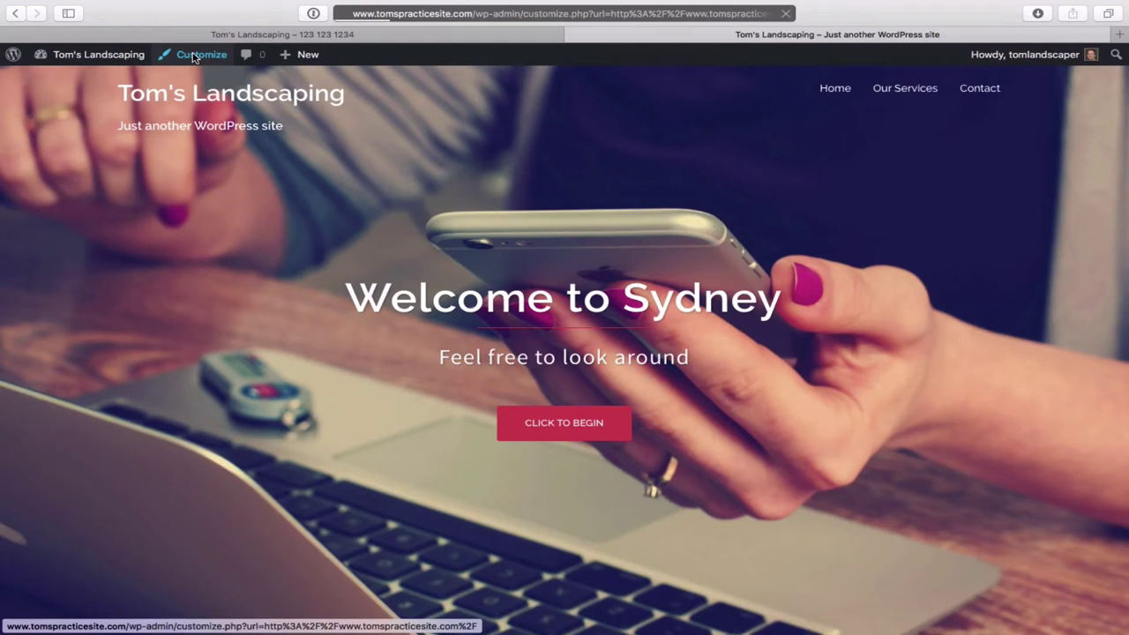
In the Customizer Fonts settings, set the menu items font size to 24 and publish
left_click(195, 56)
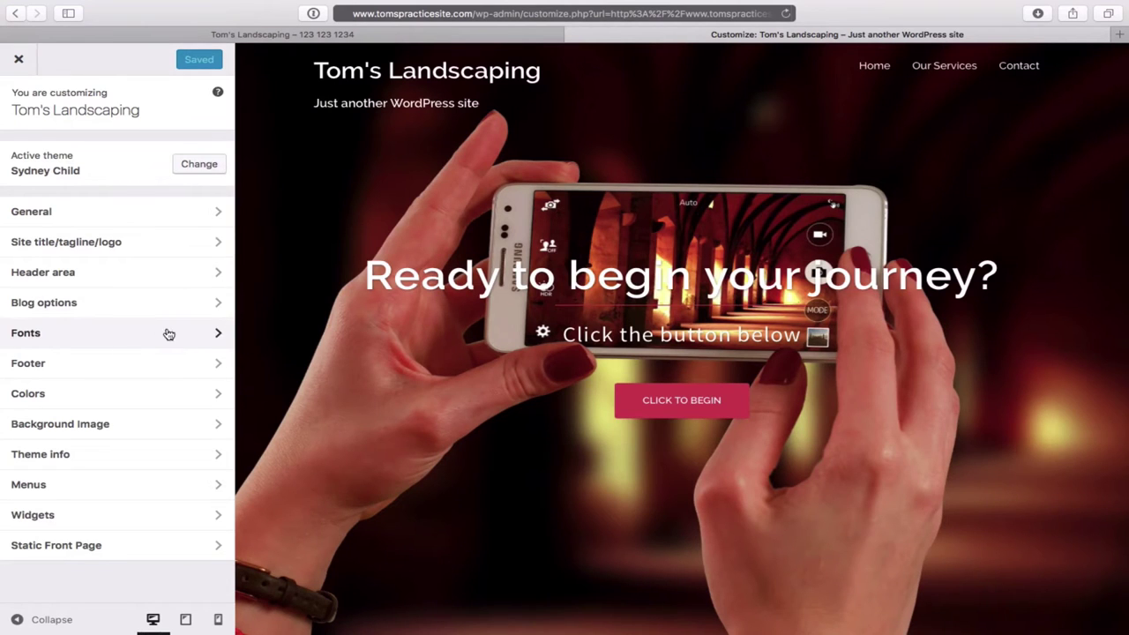
left_click(201, 333)
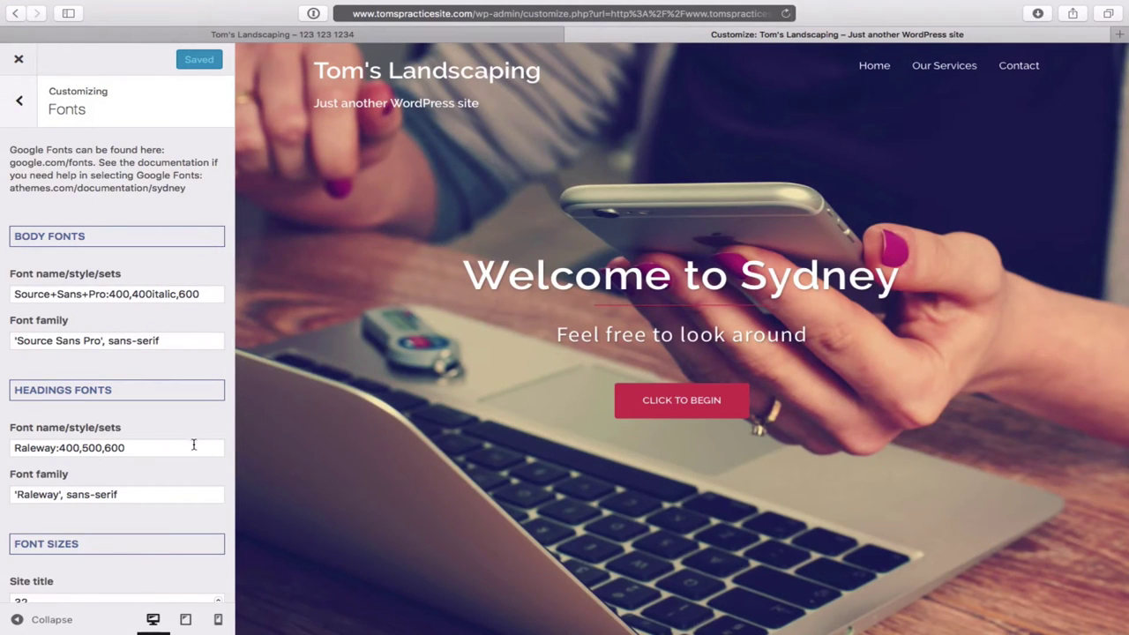
scroll(191, 454, "down", 10)
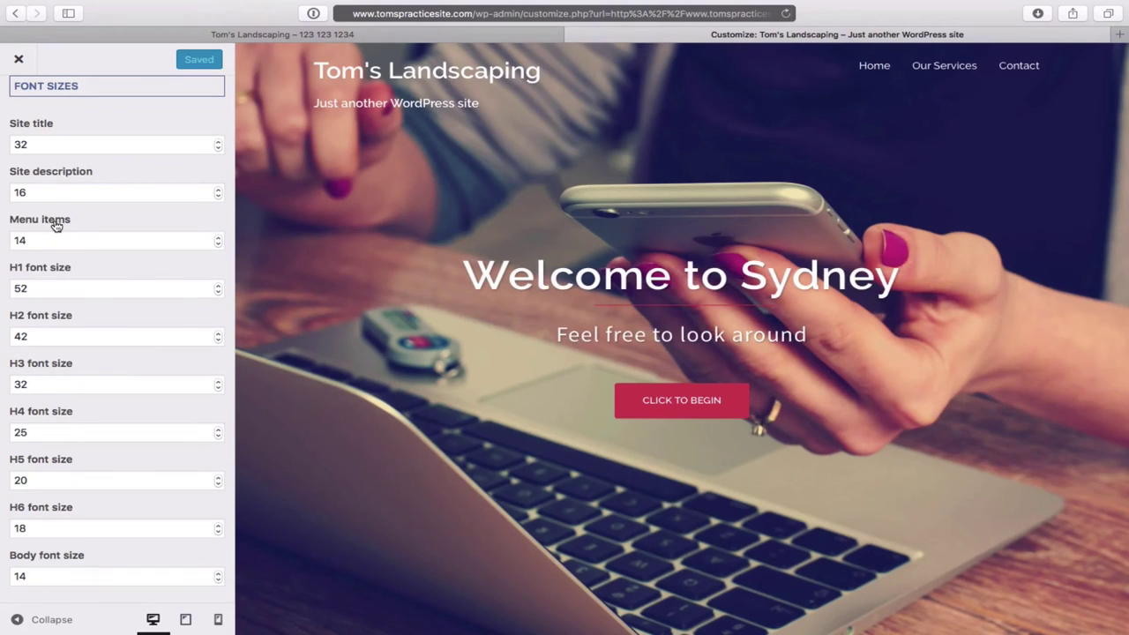
double_click(36, 241)
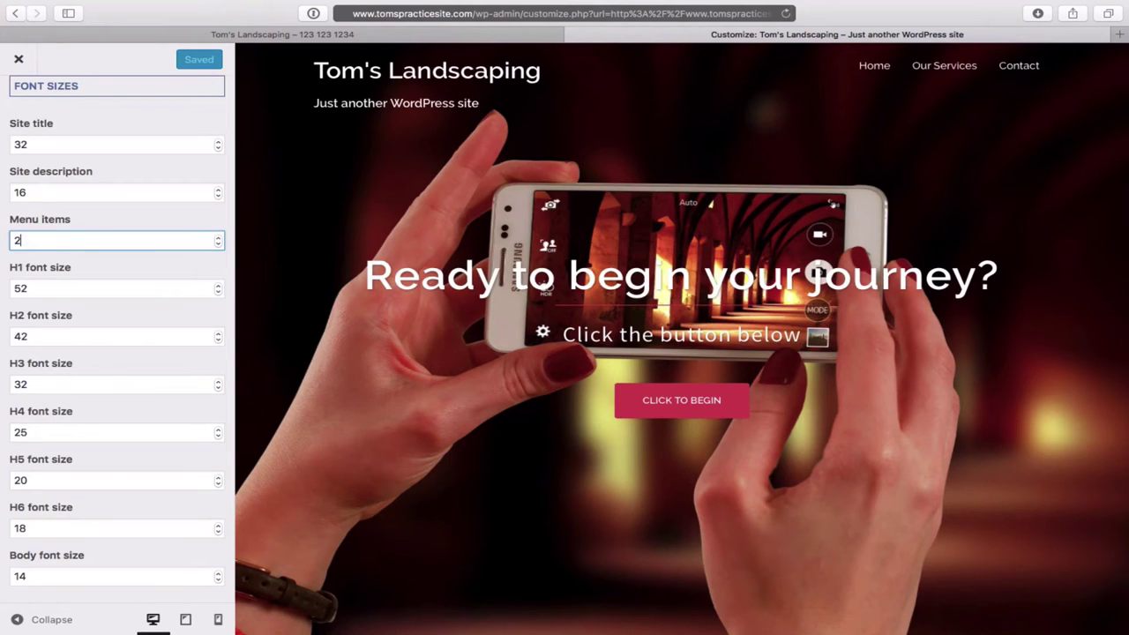
type("24")
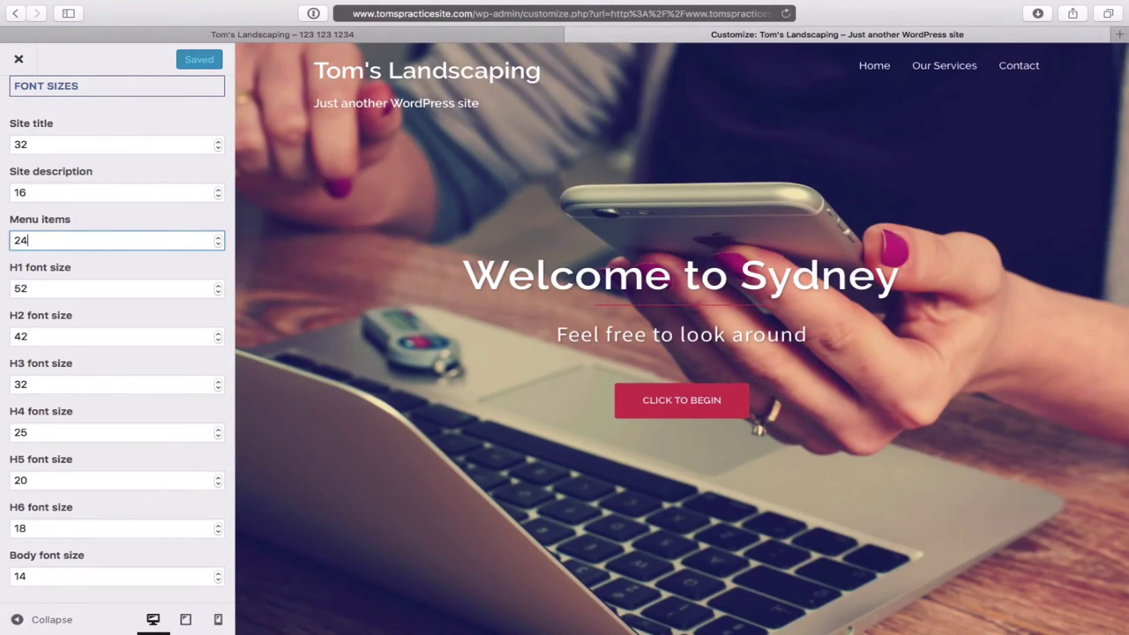
scroll(152, 210, "up", 4)
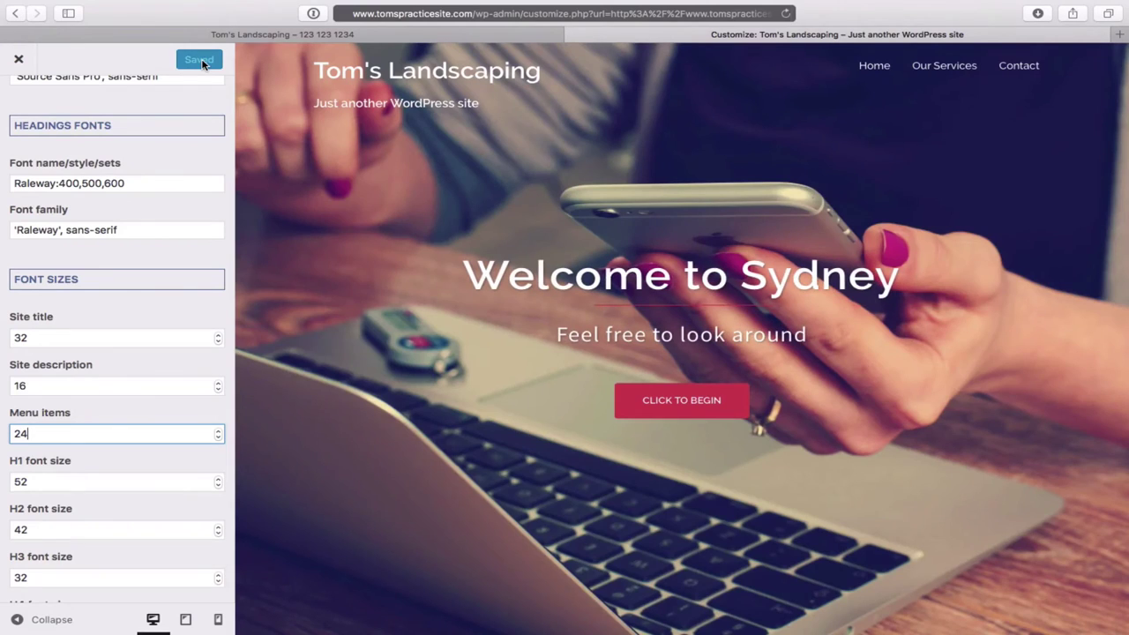
scroll(162, 137, "up", 10)
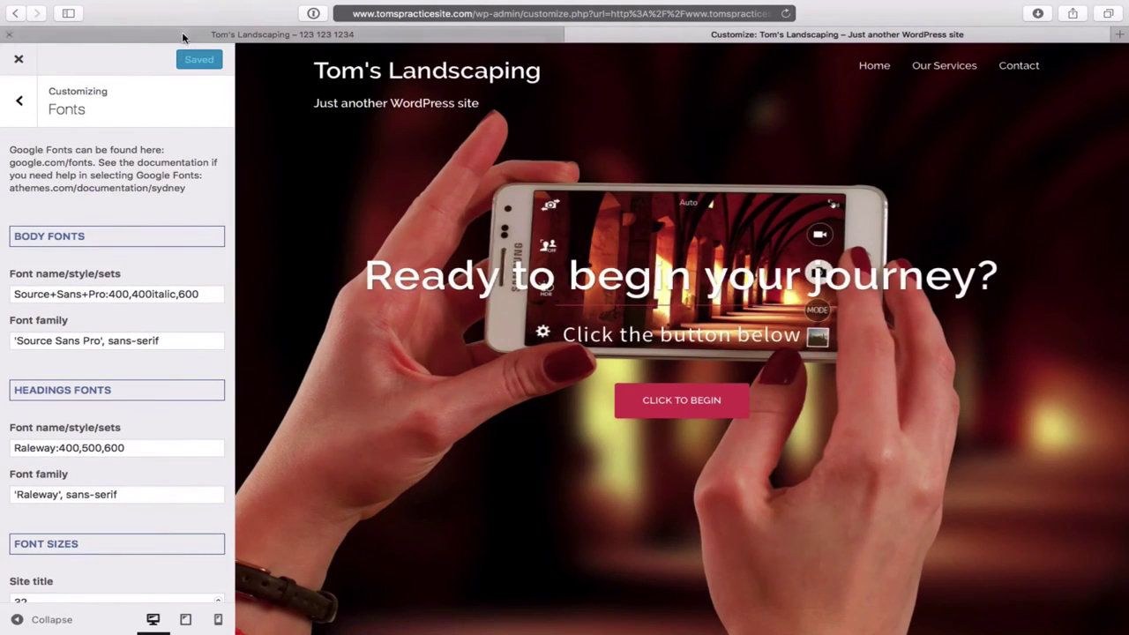
left_click(21, 101)
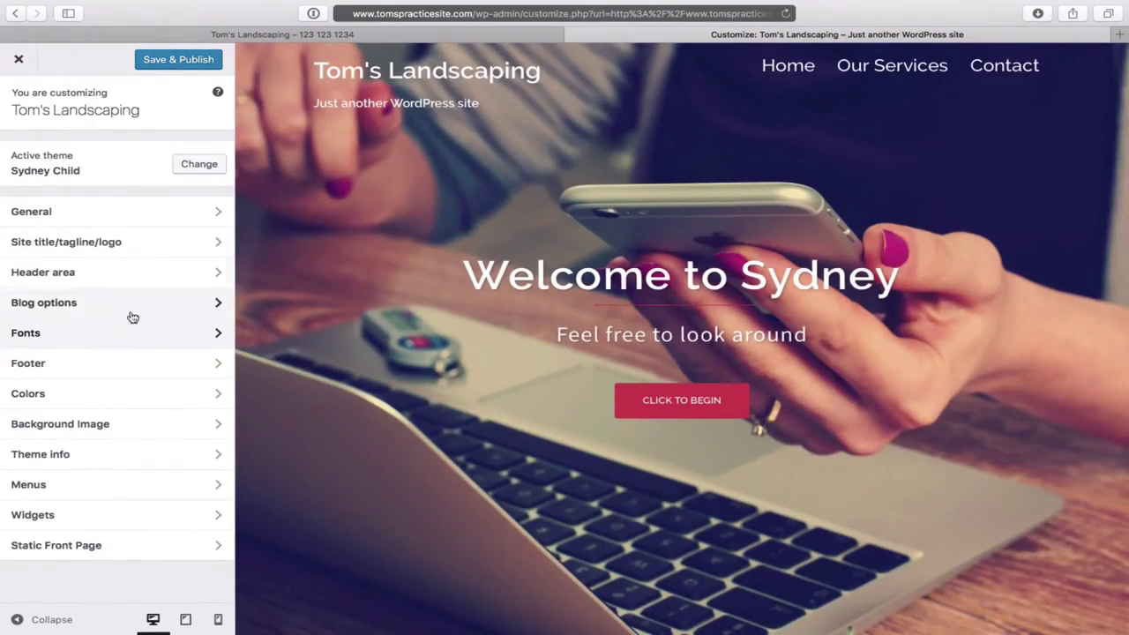
left_click(218, 335)
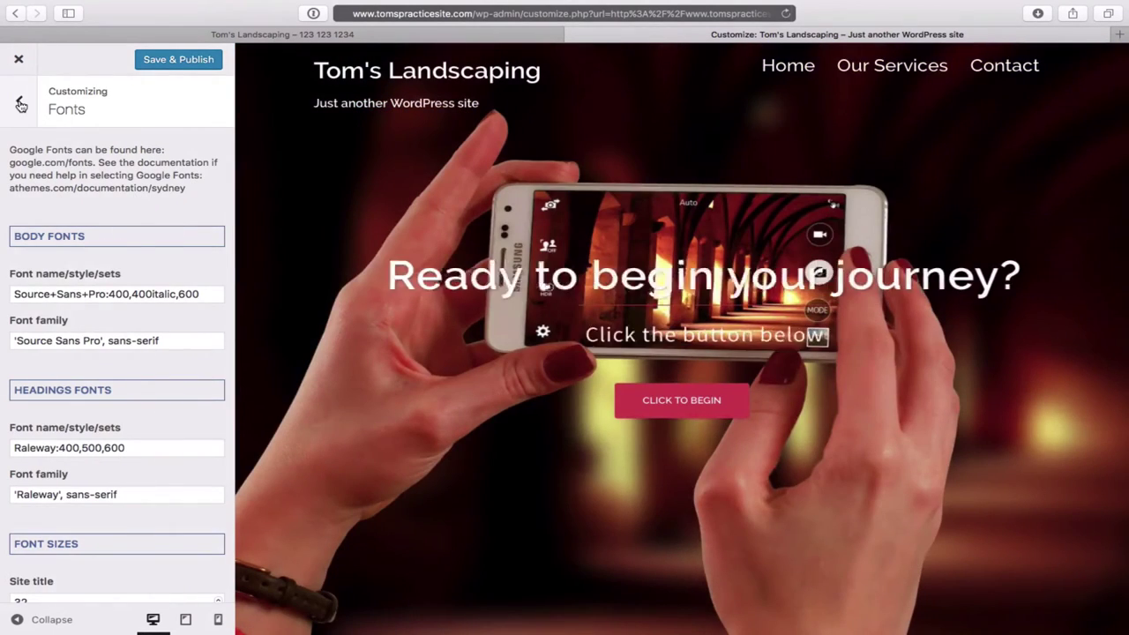
left_click(19, 103)
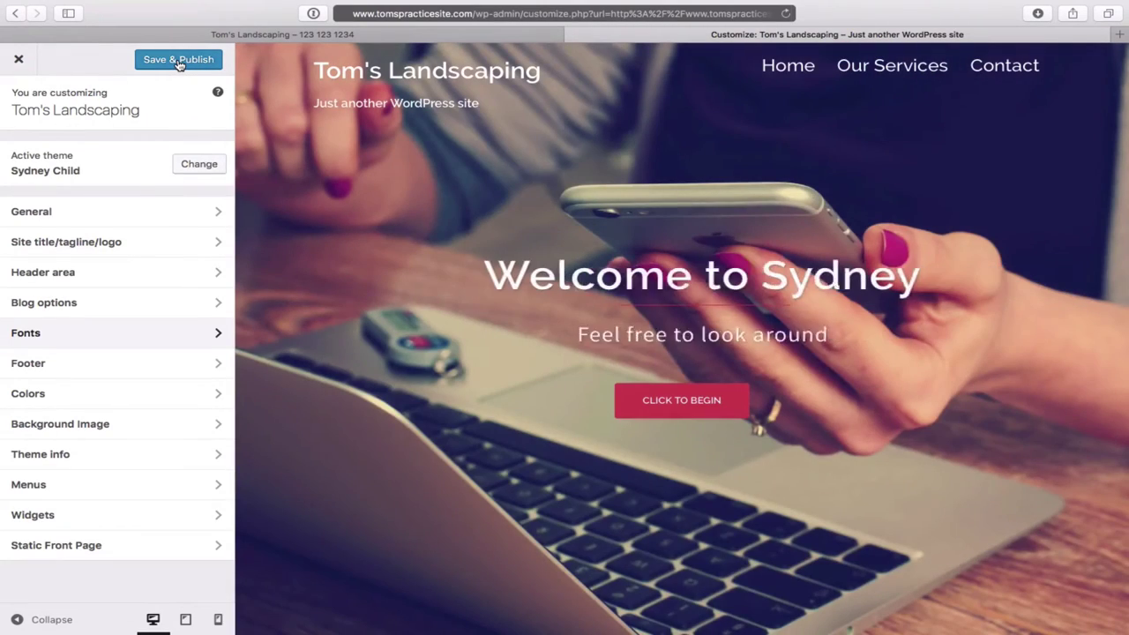
left_click(179, 62)
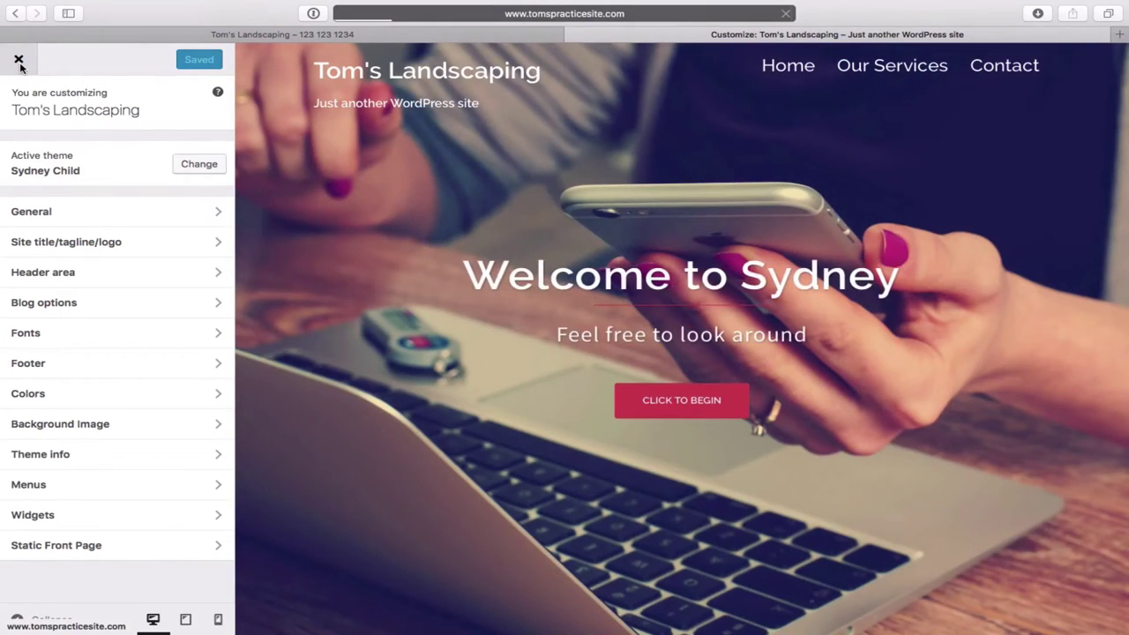
left_click(20, 62)
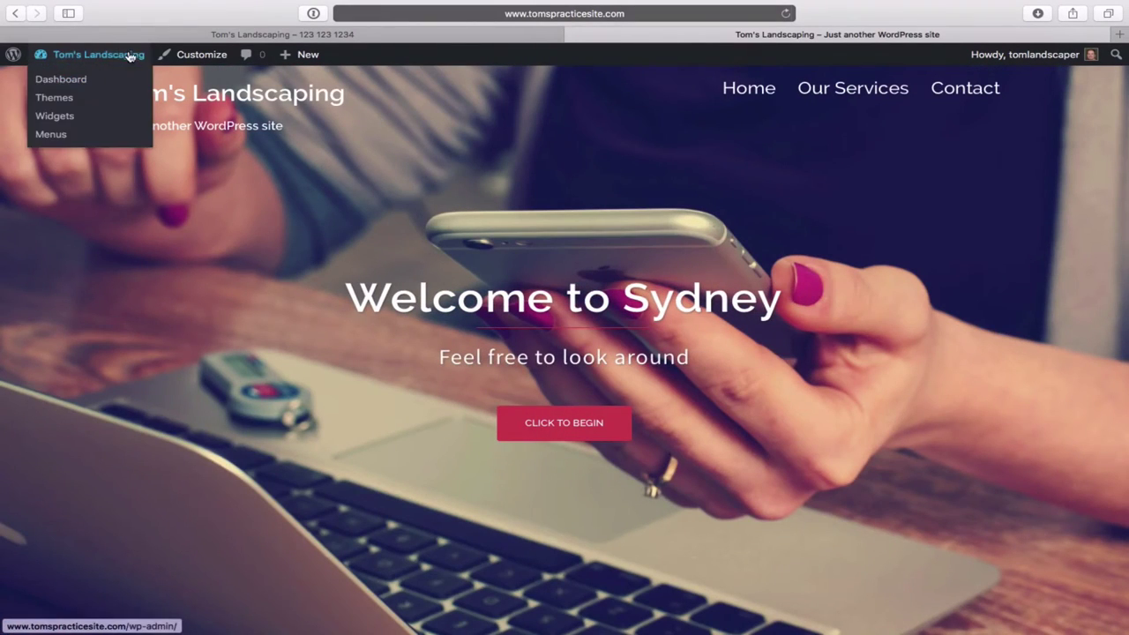
left_click(202, 55)
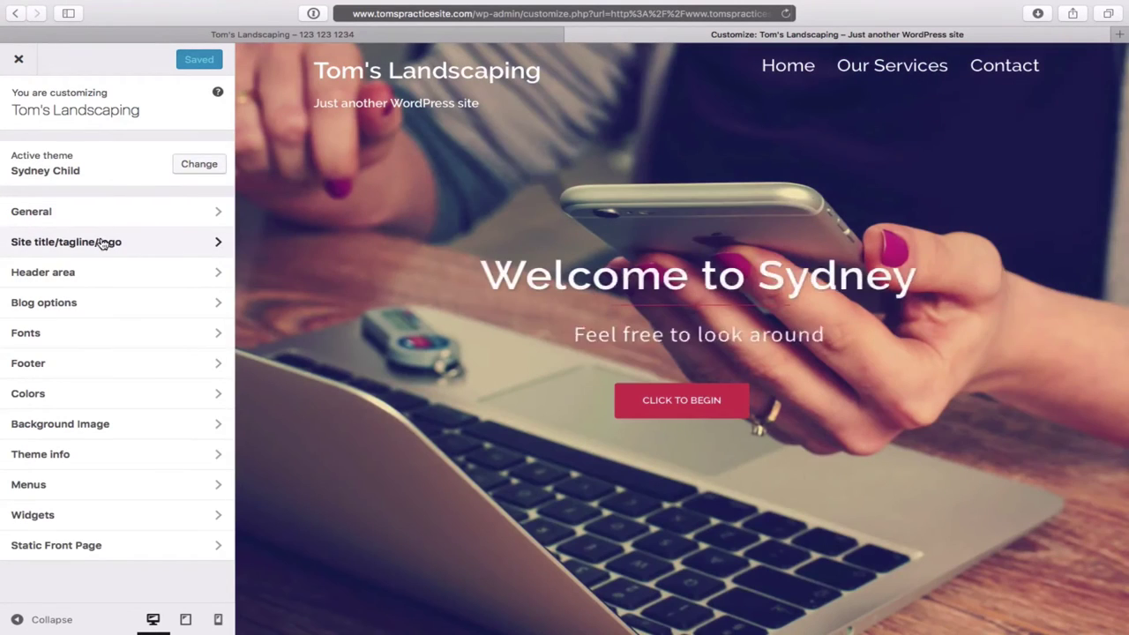
In Site title/tagline/logo, replace the tagline with the business phone number and publish
left_click(102, 242)
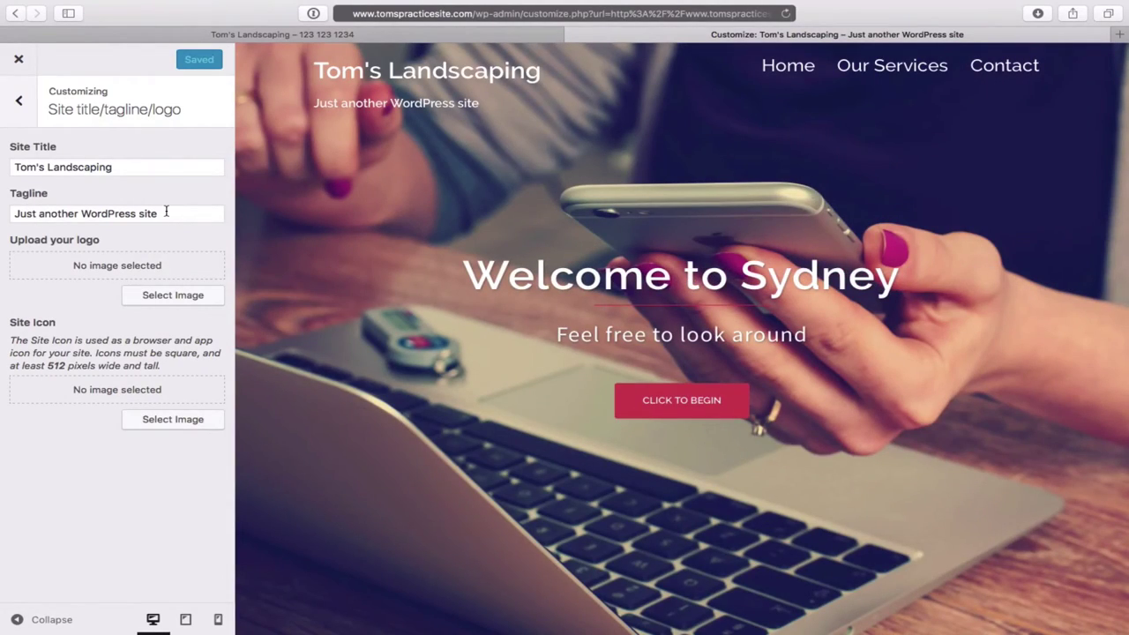
triple_click(166, 212)
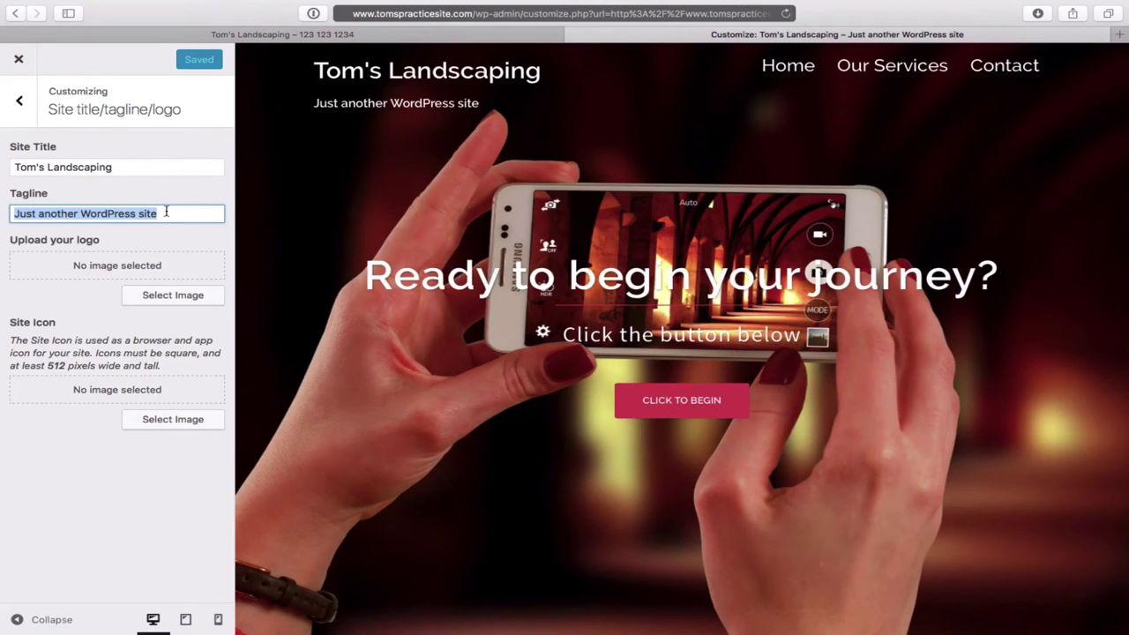
type("123-123-124")
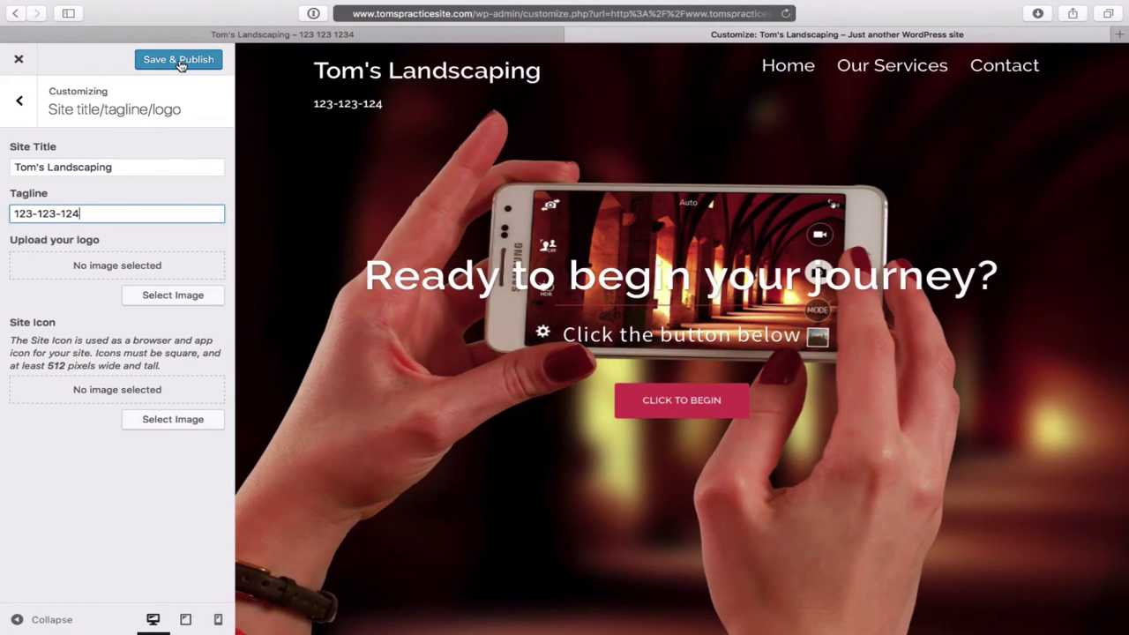
left_click(180, 62)
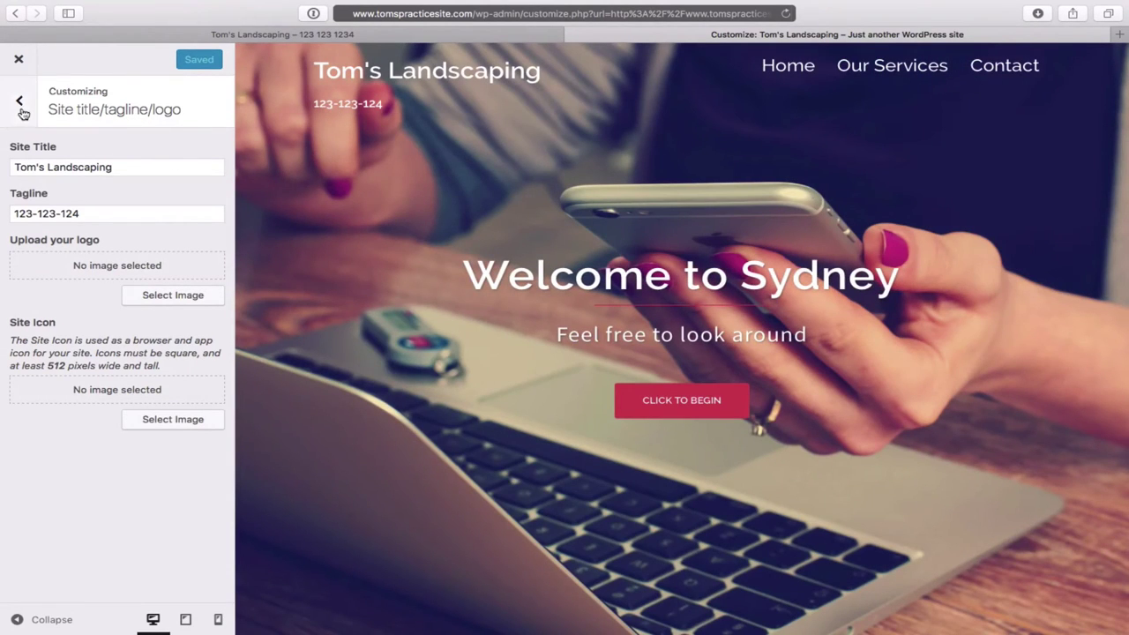
left_click(19, 102)
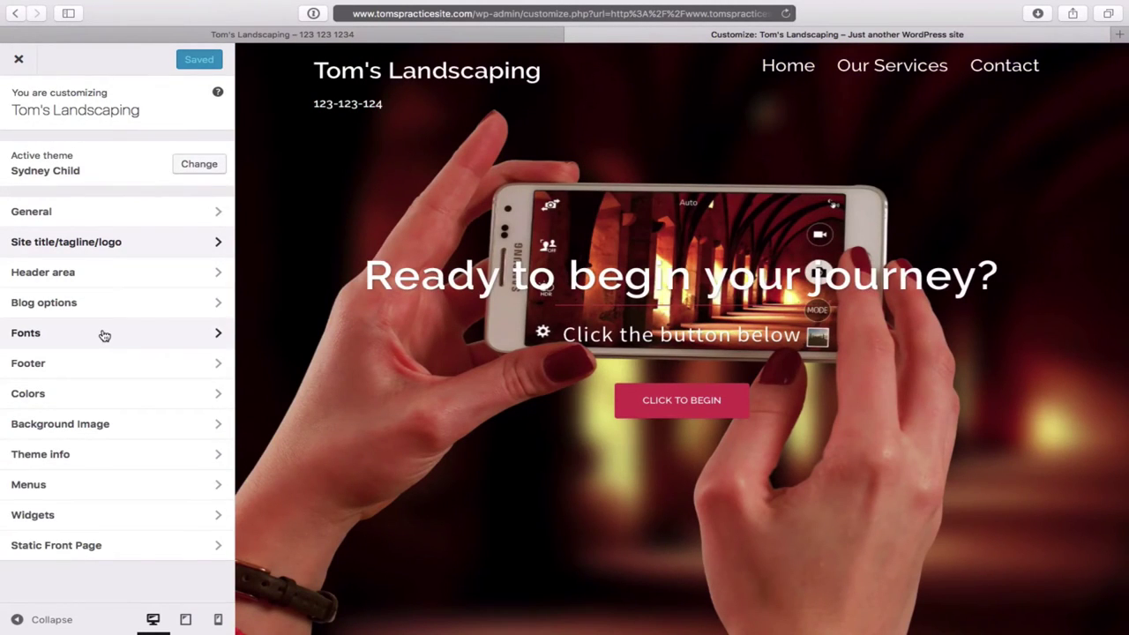
Set the Site description font size to 22 in Fonts and publish the change
left_click(104, 335)
scroll(148, 401, "down", 8)
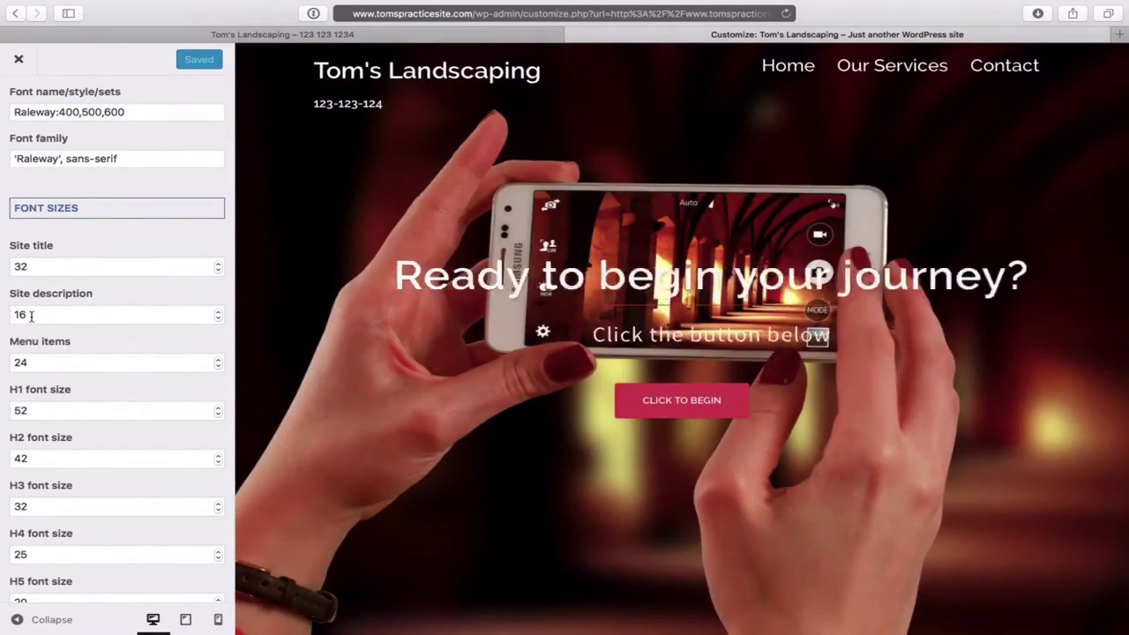
double_click(31, 315)
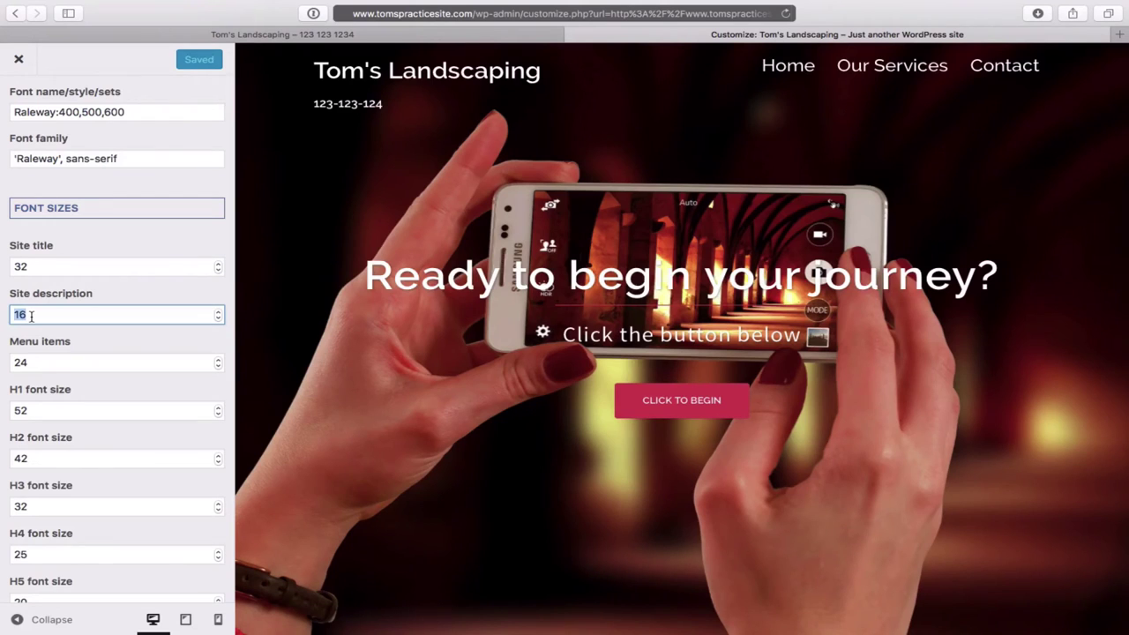
type("22")
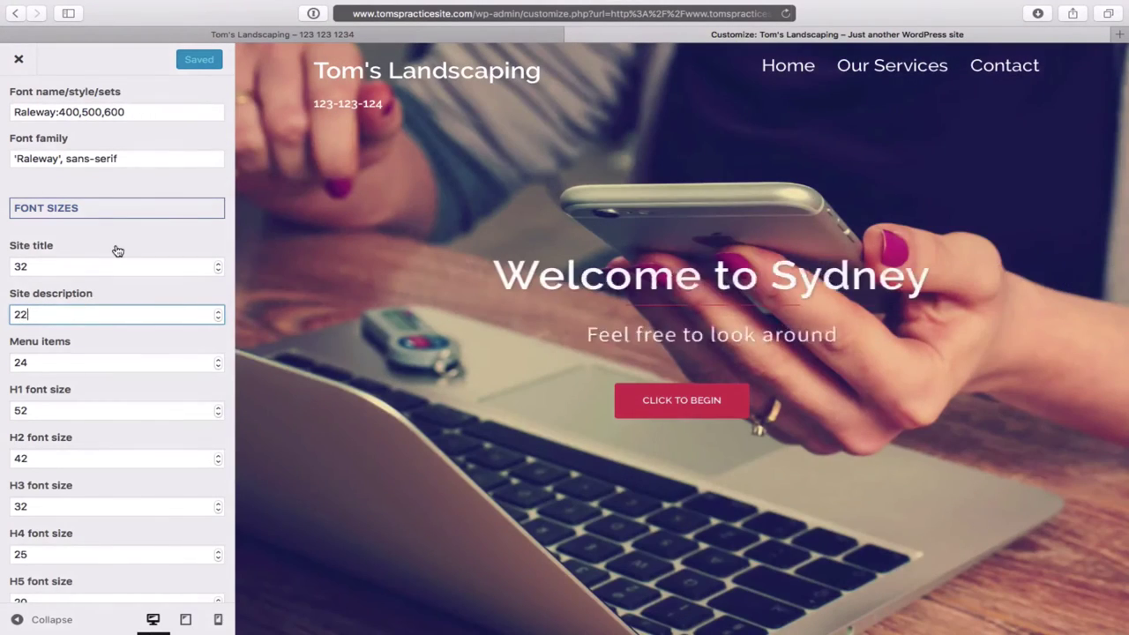
scroll(117, 251, "up", 5)
scroll(118, 252, "up", 3)
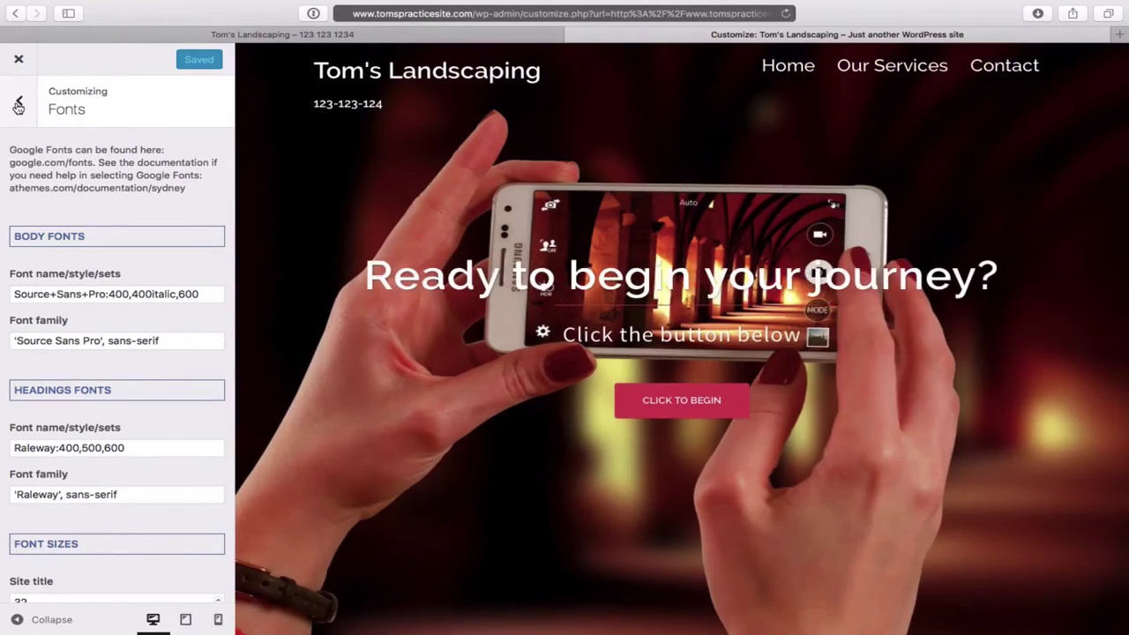
left_click(19, 105)
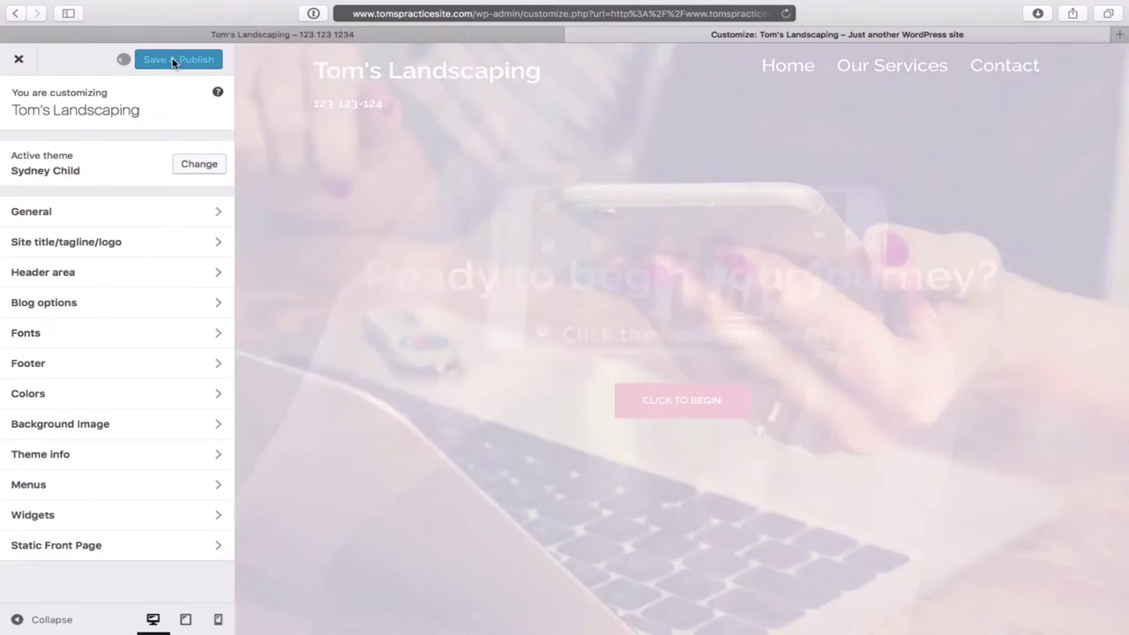
left_click(177, 59)
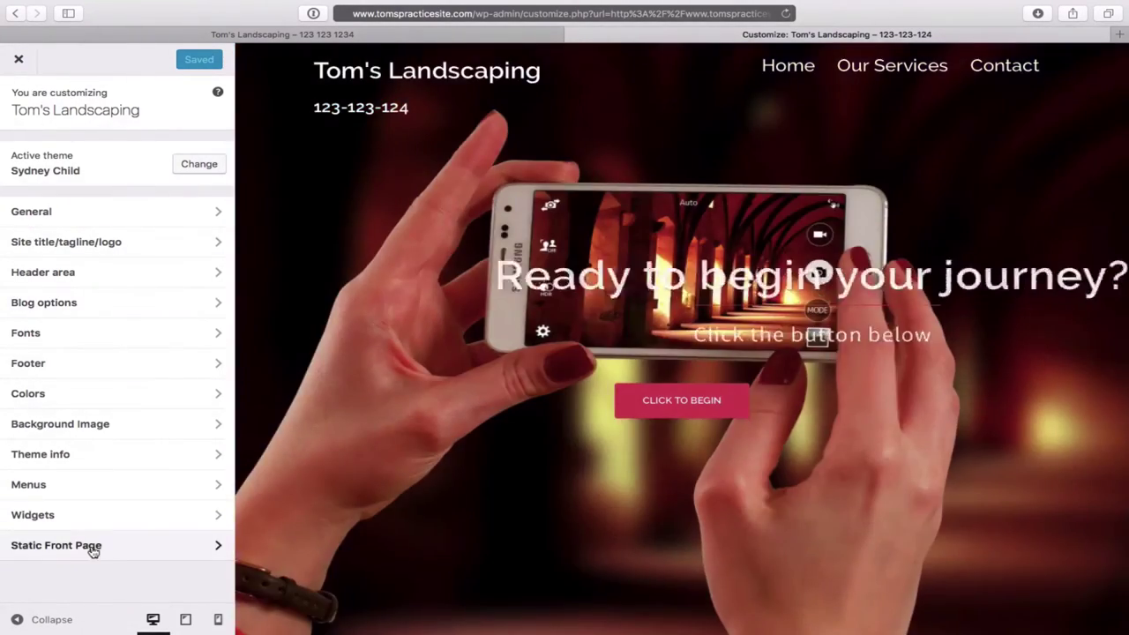
Set the front page to 'A static page' showing Home, leaving Posts page unset
left_click(215, 549)
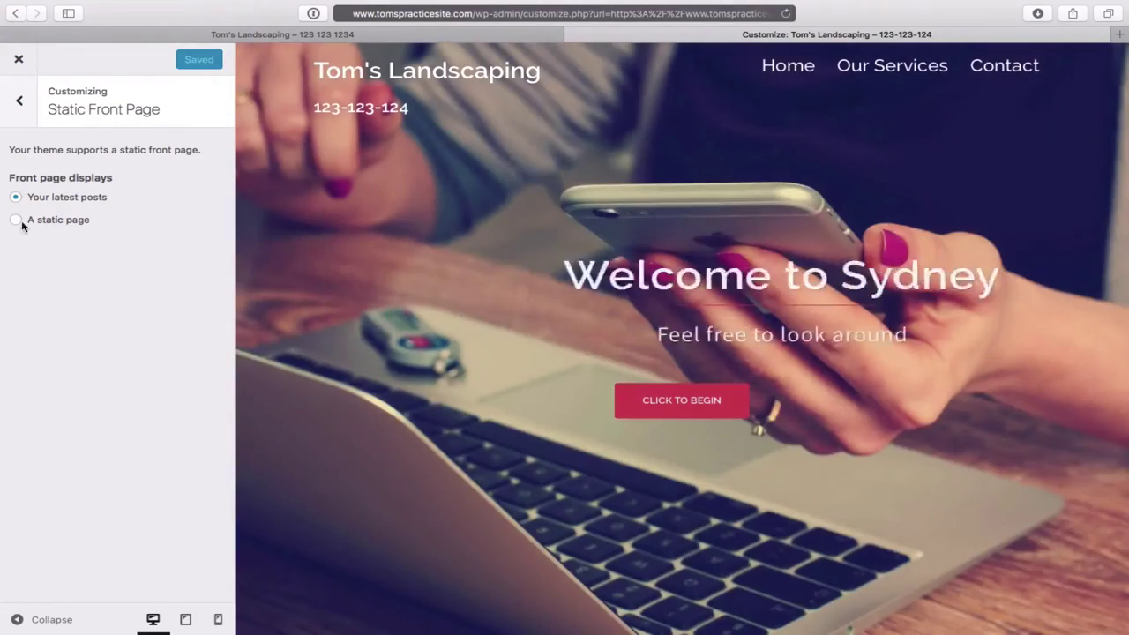
left_click(15, 220)
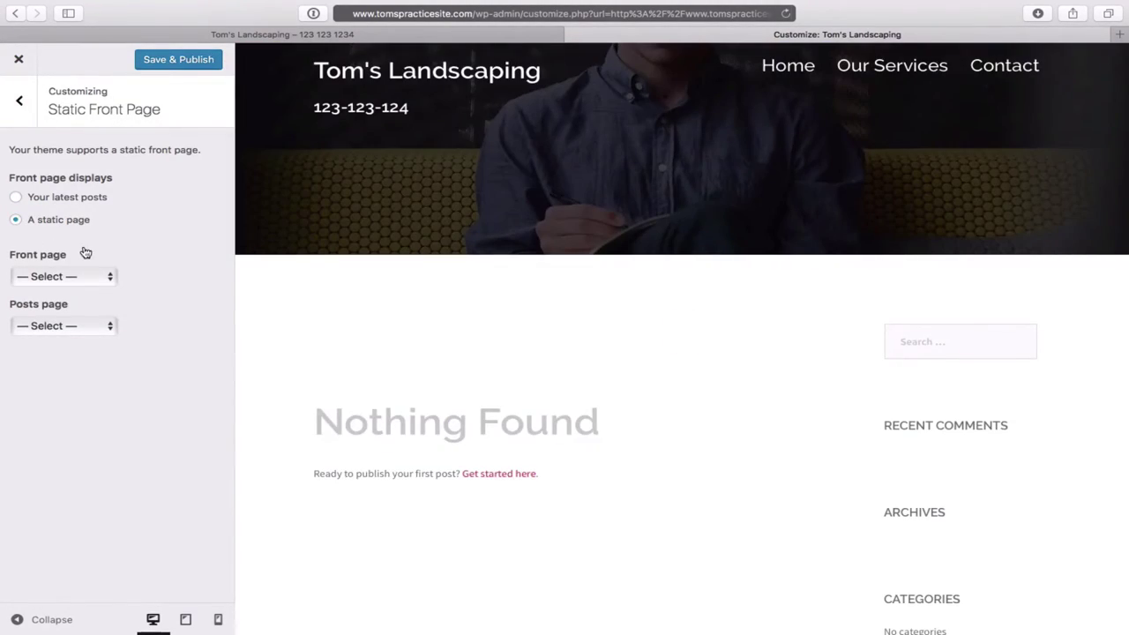
left_click(111, 280)
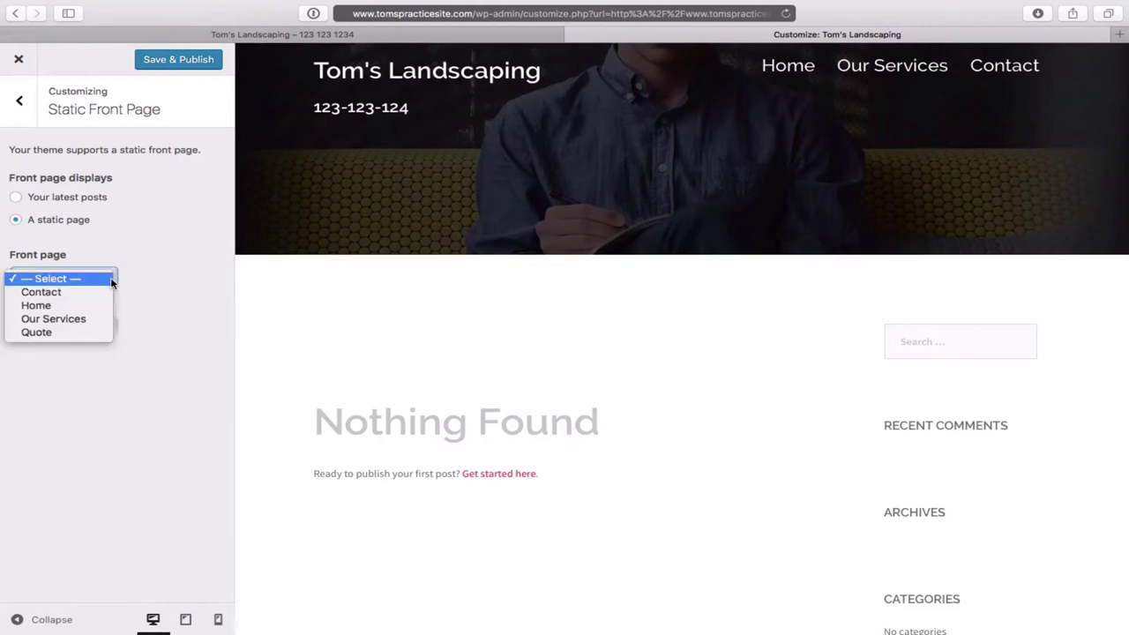
left_click(51, 307)
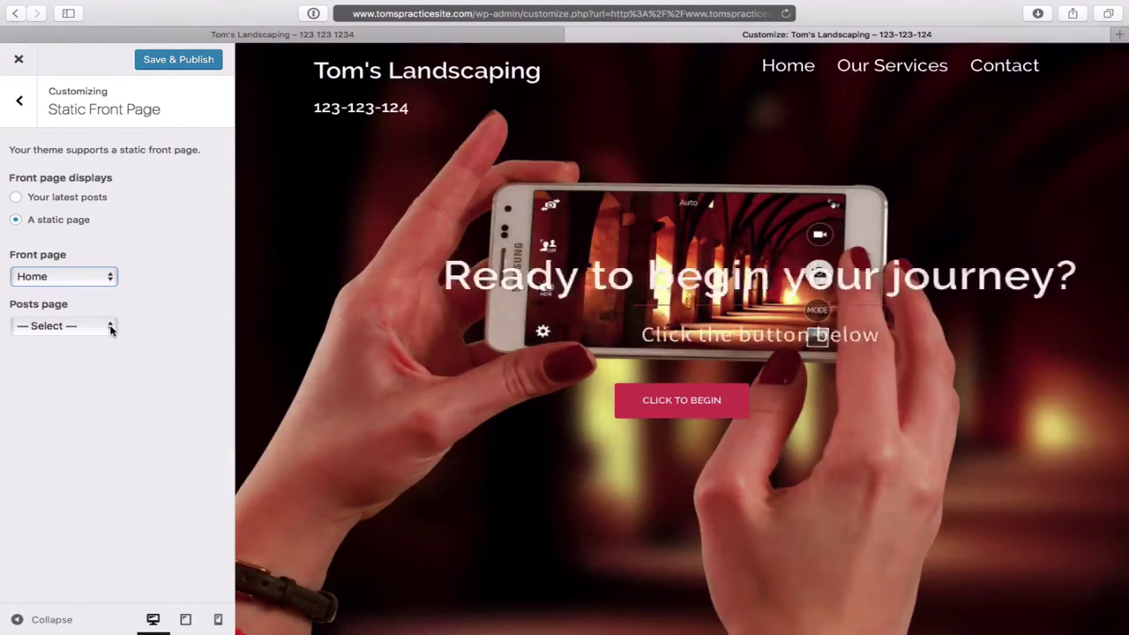
left_click(110, 326)
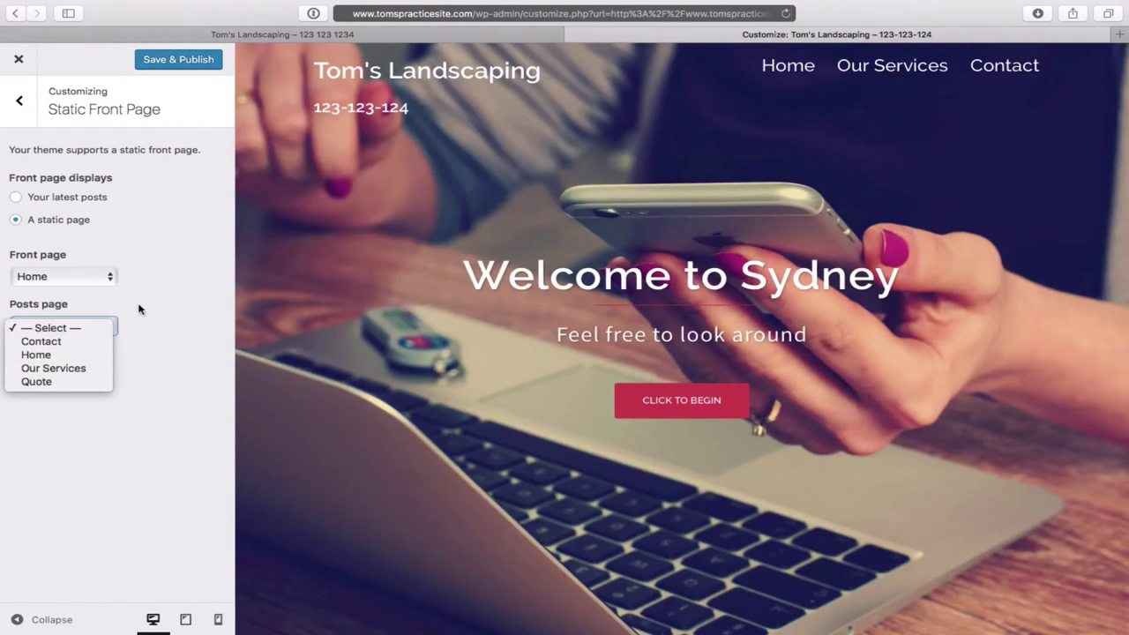
left_click(138, 309)
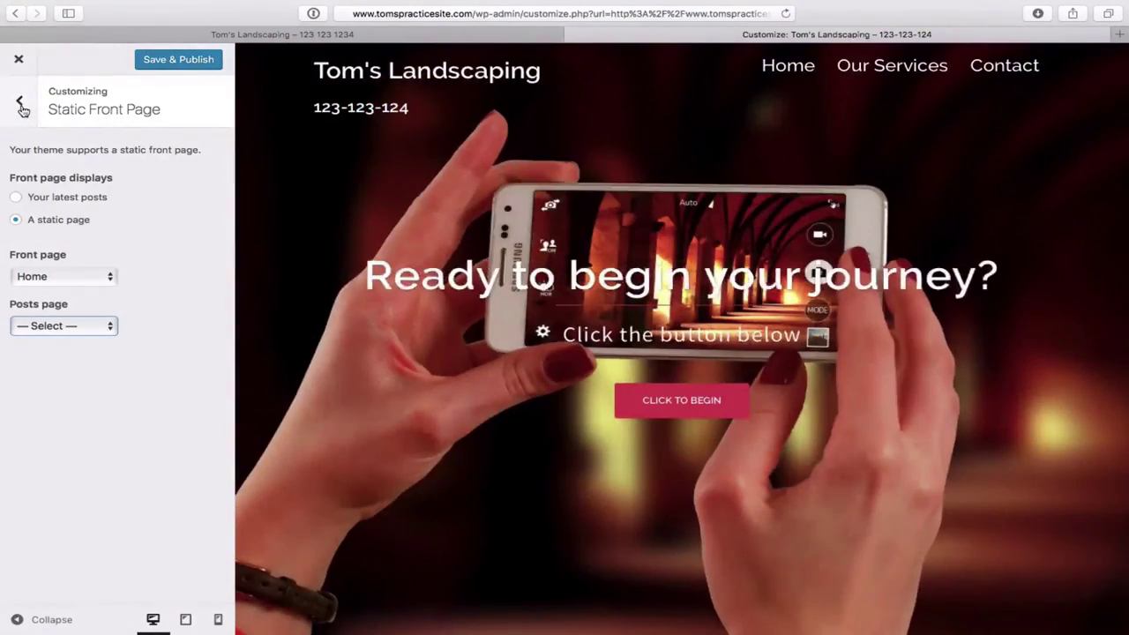
left_click(22, 105)
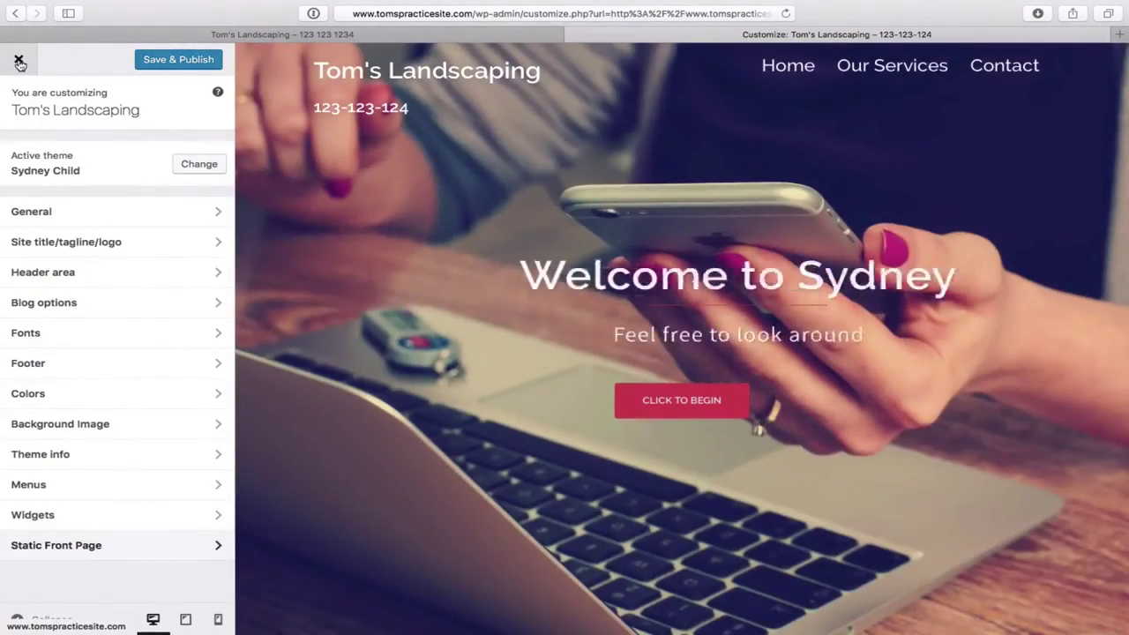
Exit the Customizer, confirming Leave Page, and go to Our Services from the site menu
left_click(18, 61)
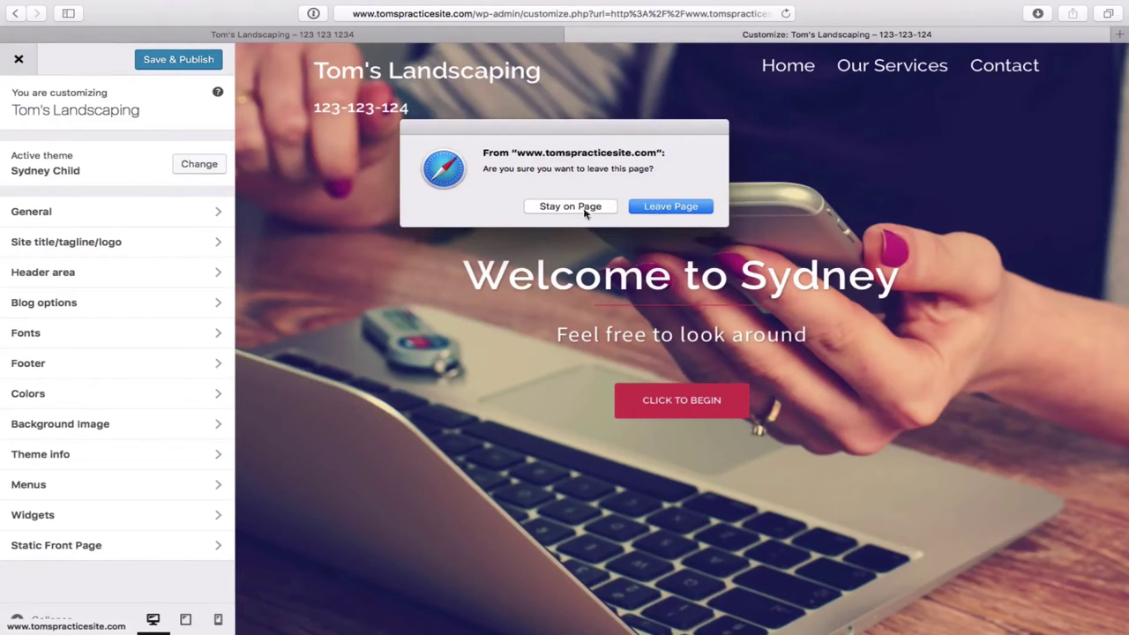
left_click(661, 208)
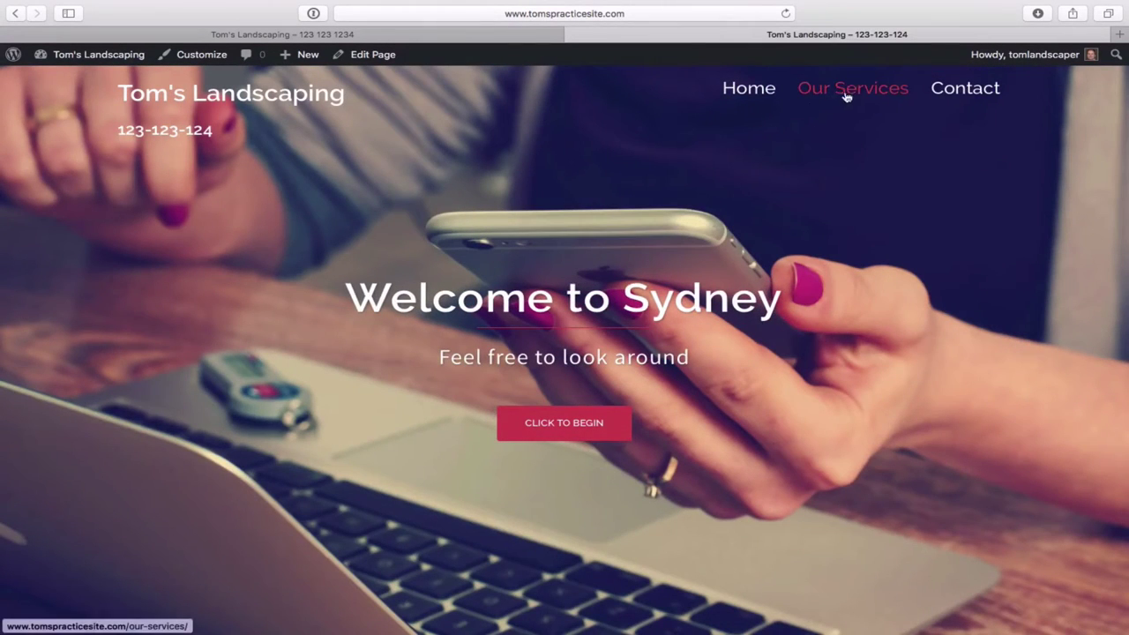
left_click(852, 97)
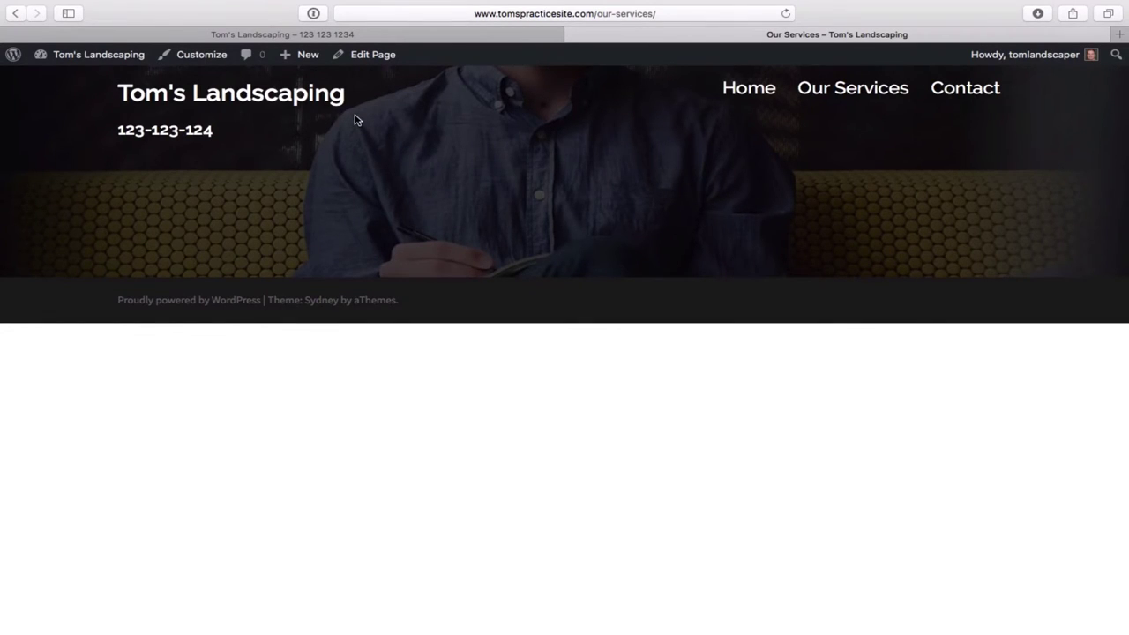
Set Header type to Full screen slider on the front page and 'No header (only menu)' elsewhere, then publish
left_click(204, 56)
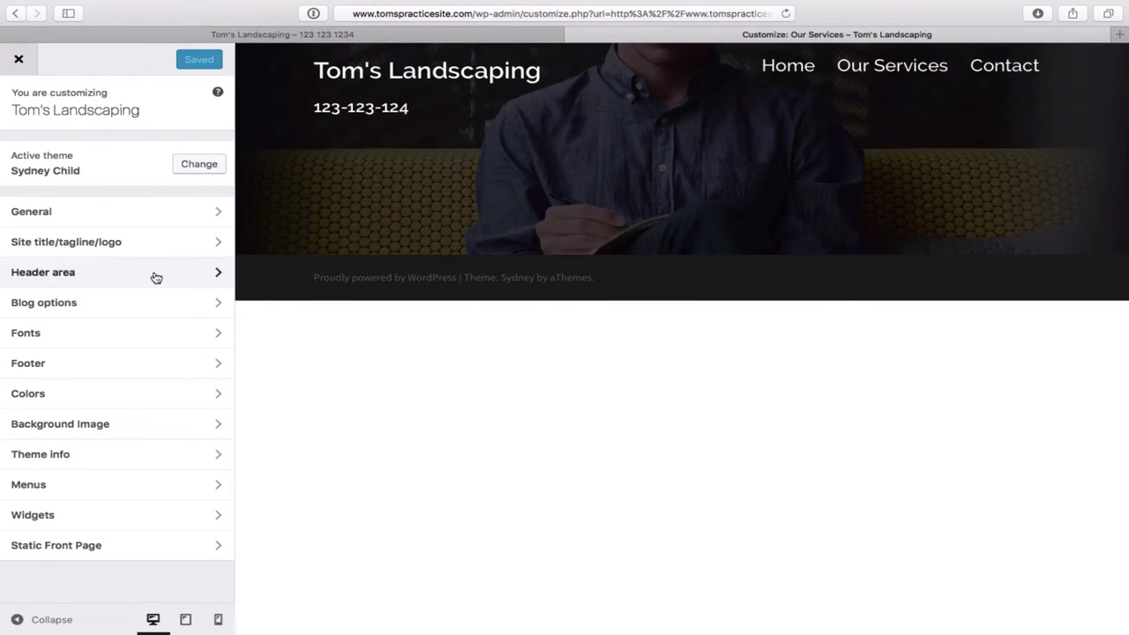
left_click(217, 272)
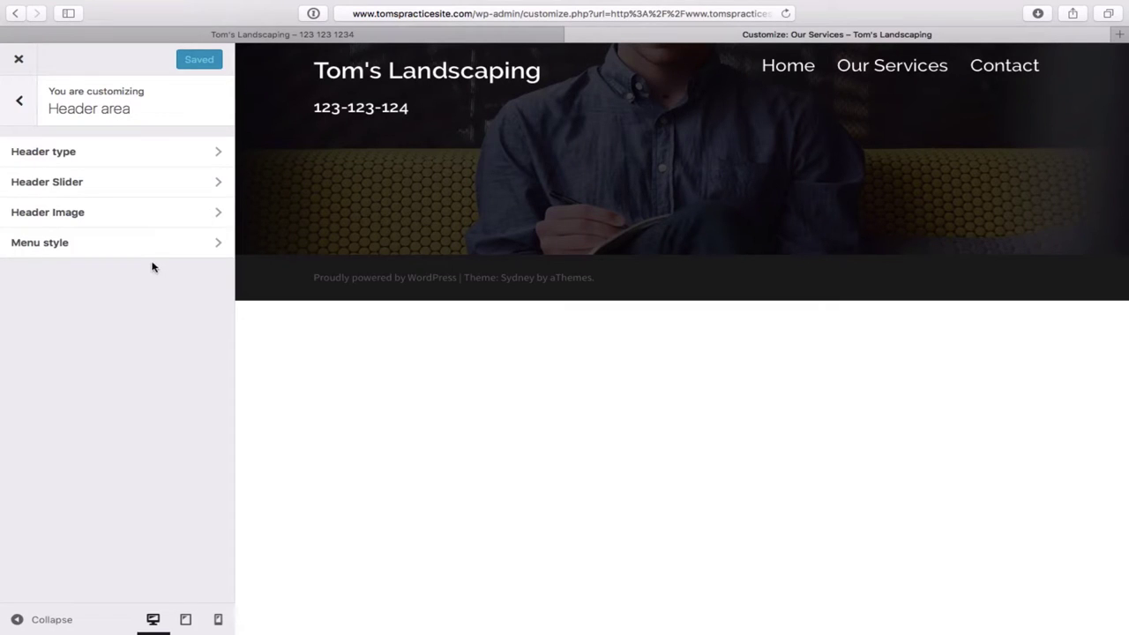
left_click(173, 152)
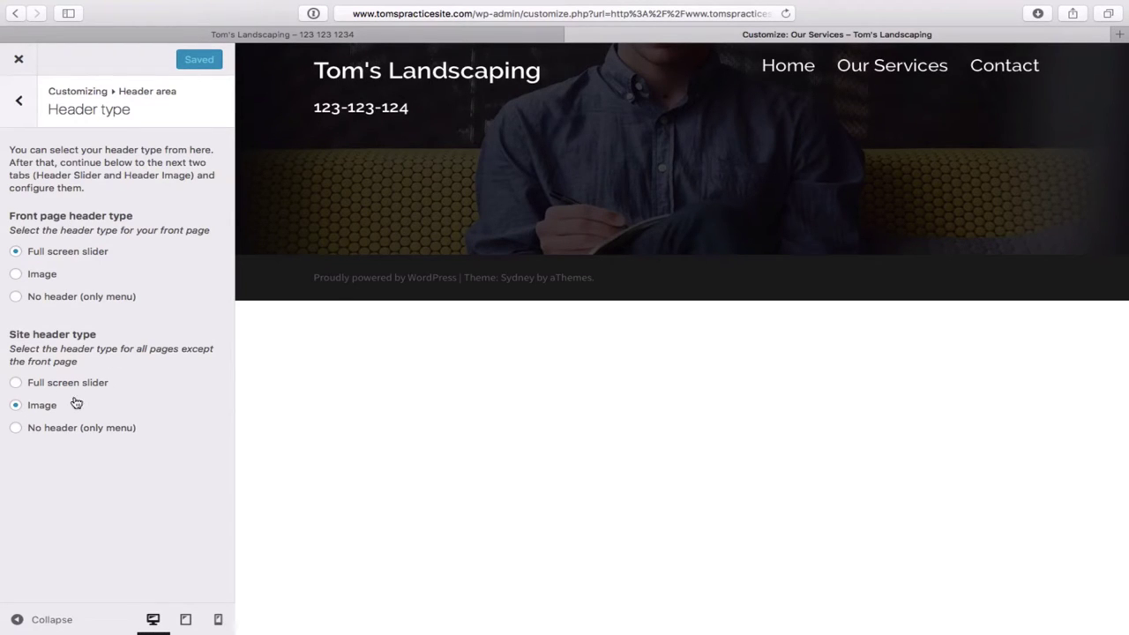
left_click(16, 429)
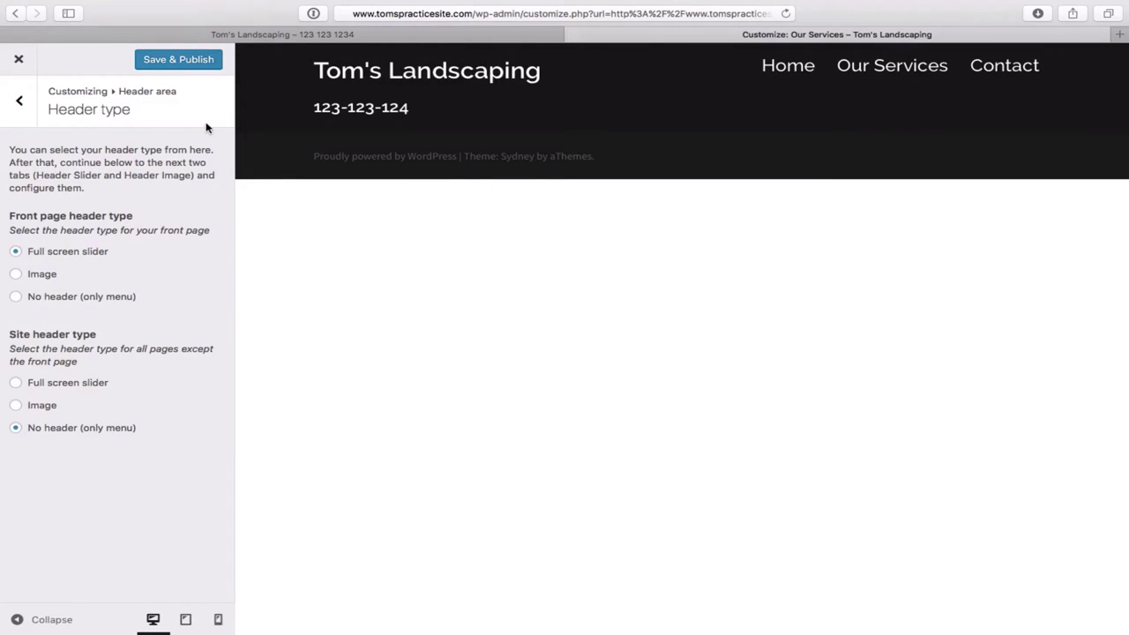
left_click(189, 61)
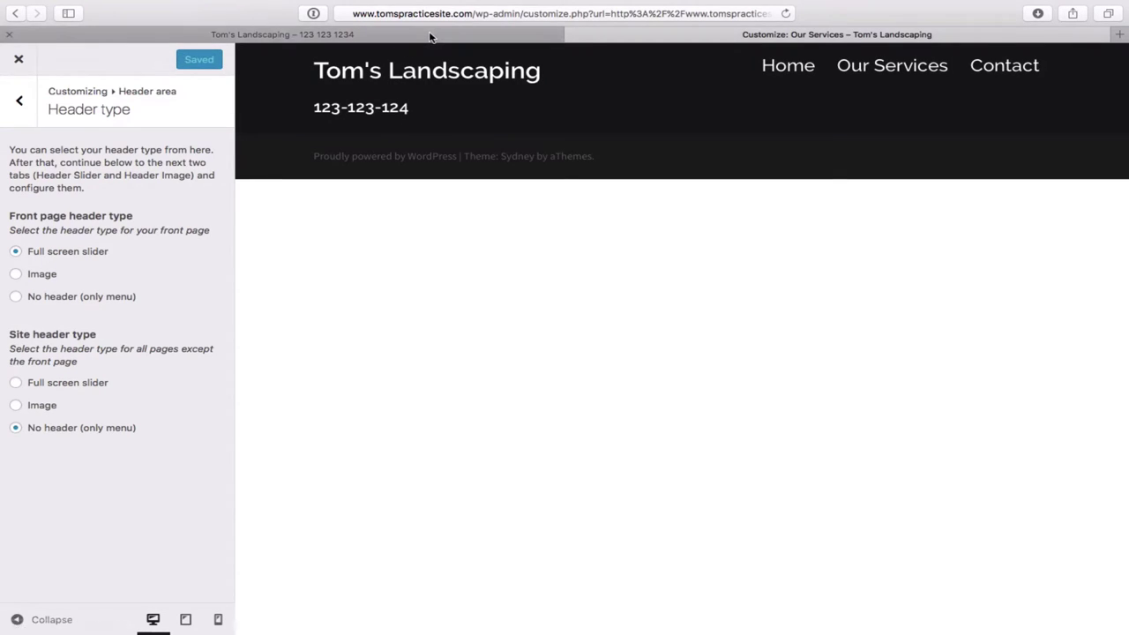
left_click(431, 36)
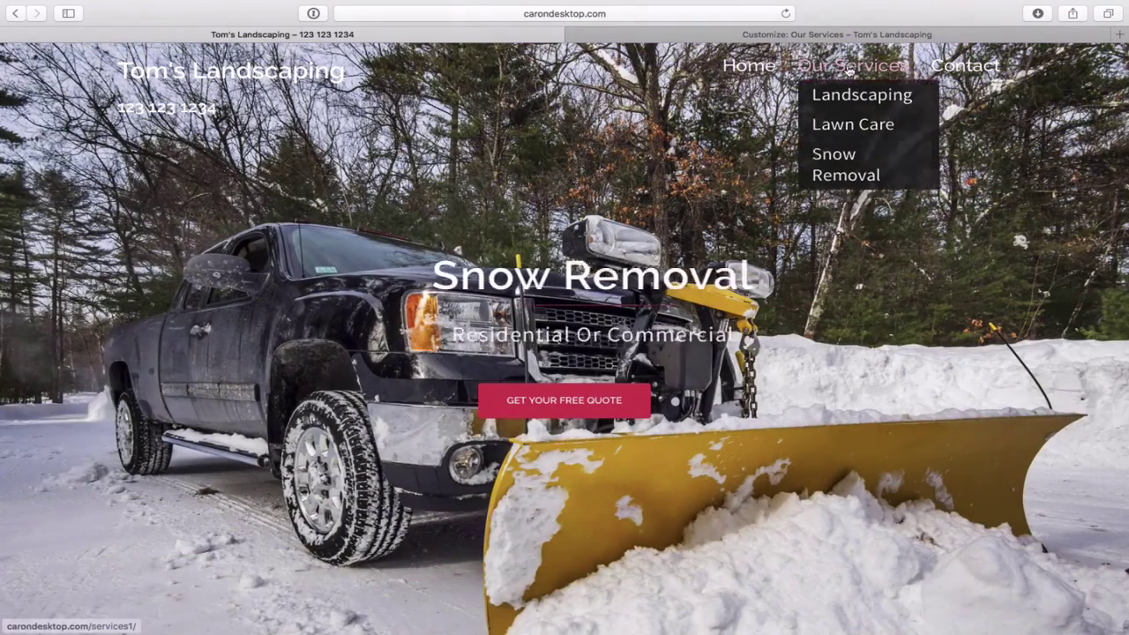
left_click(860, 66)
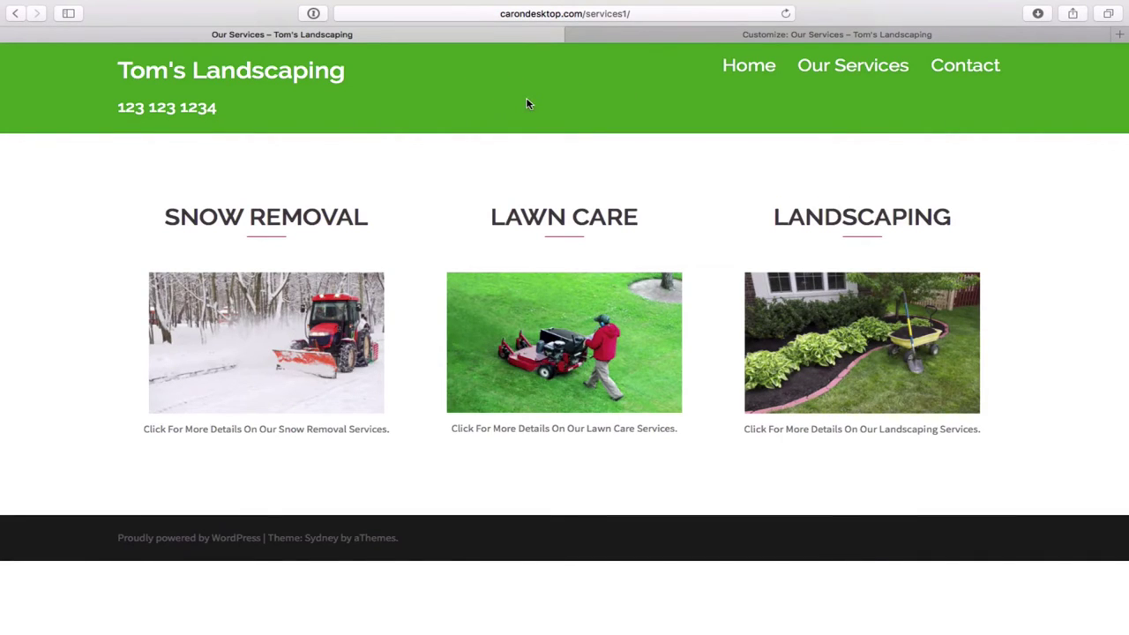
left_click(704, 39)
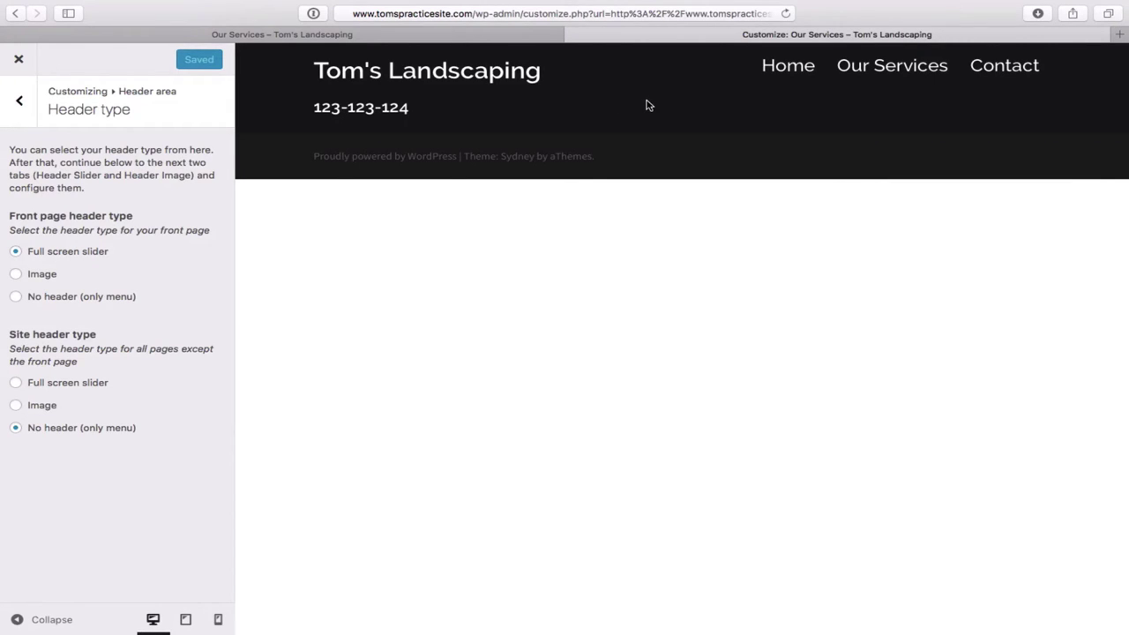
Return to the main Customizer list and browse the Colors section from Background Color to Rows overlay
left_click(20, 105)
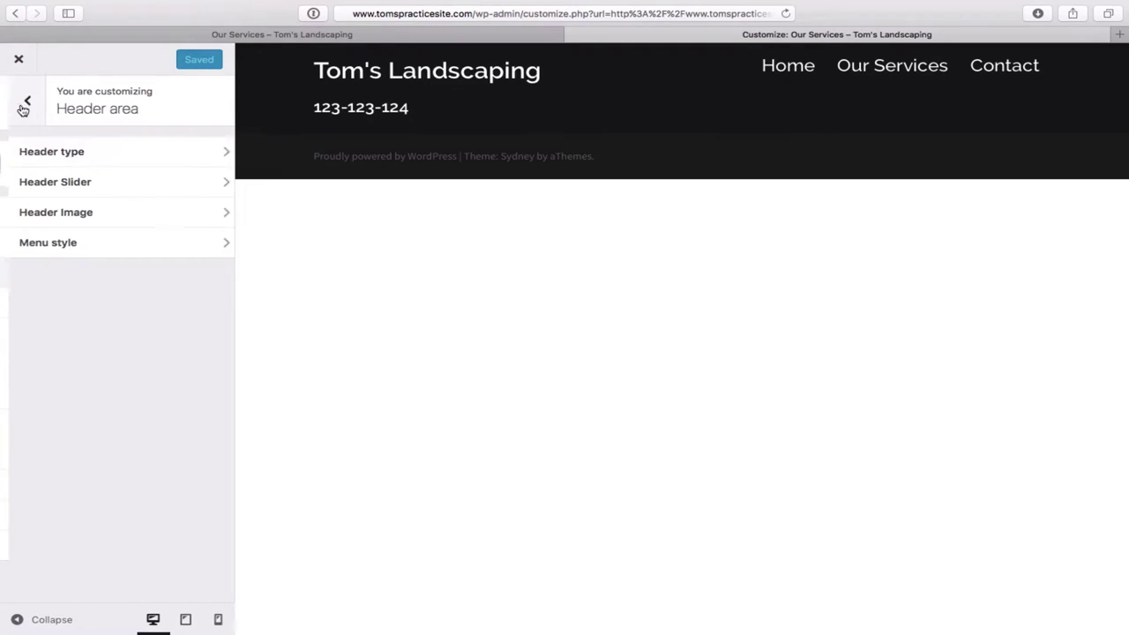
left_click(22, 106)
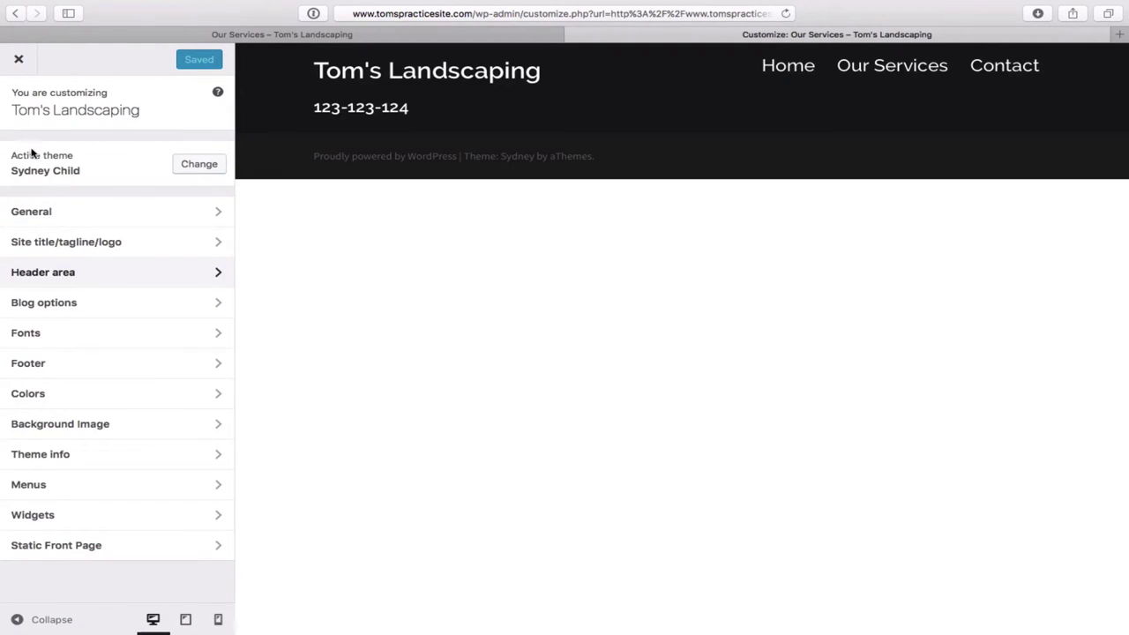
left_click(186, 402)
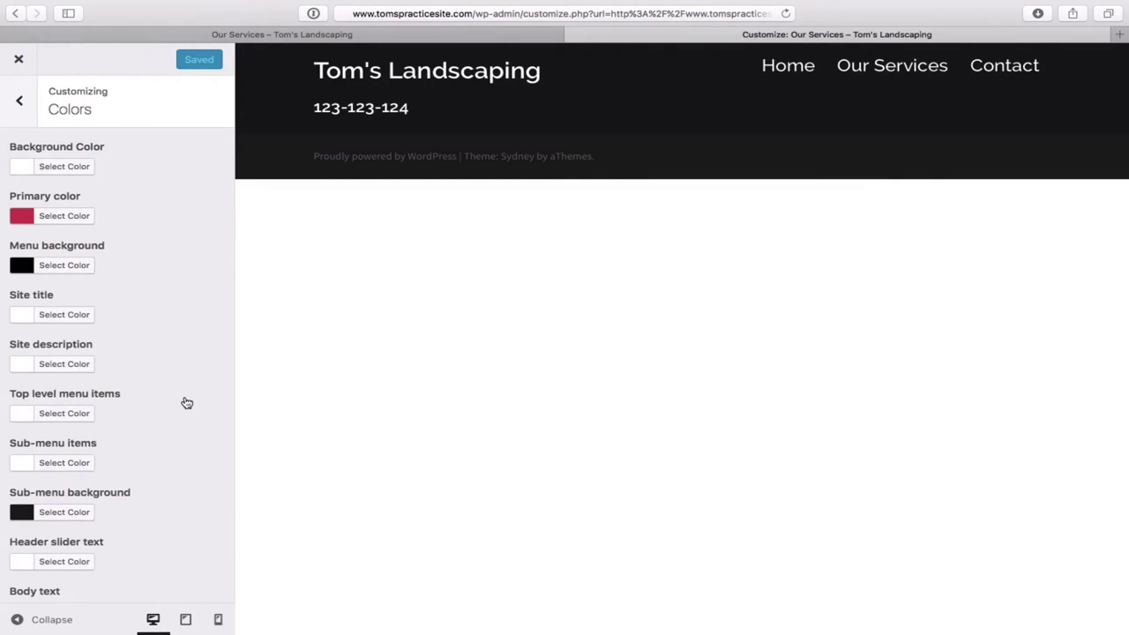
scroll(191, 396, "down", 2)
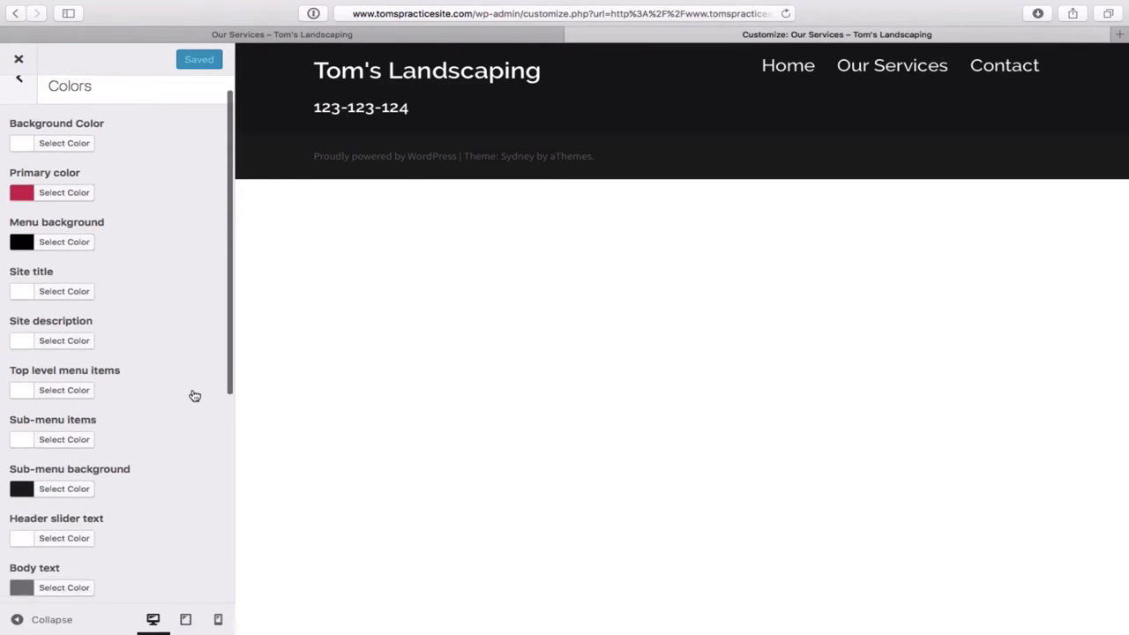
scroll(195, 396, "down", 6)
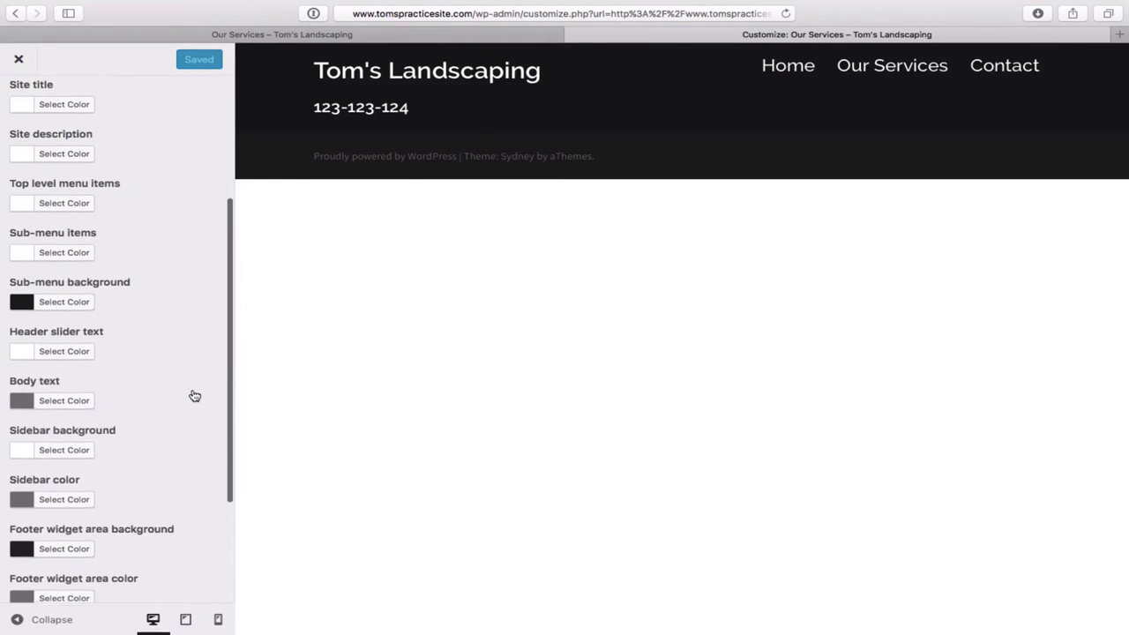
scroll(195, 396, "down", 5)
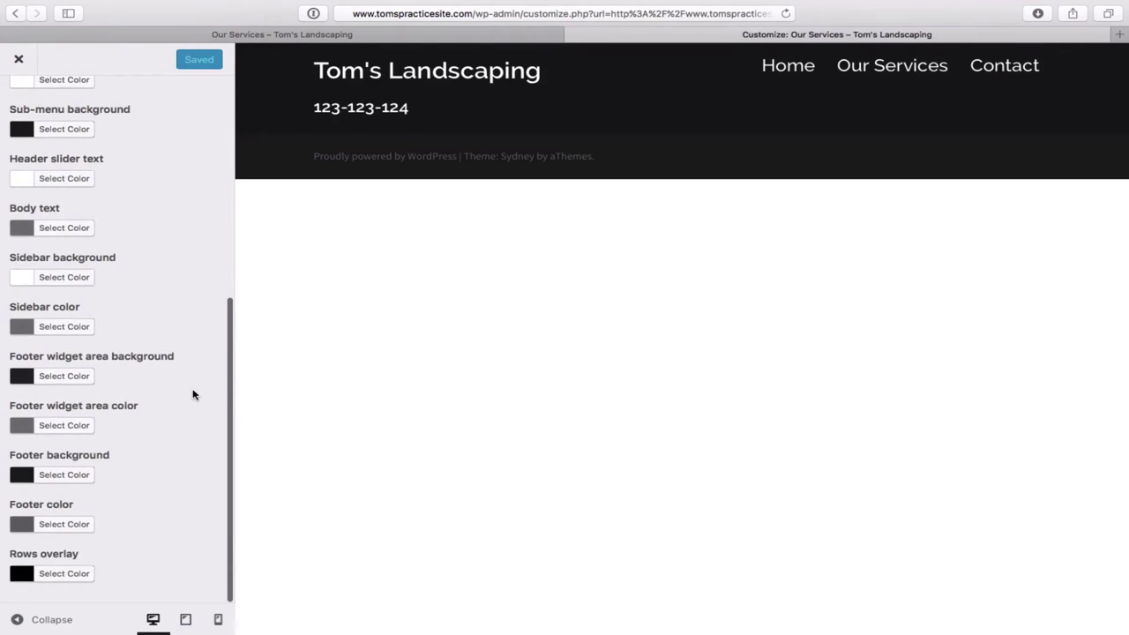
scroll(194, 395, "up", 5)
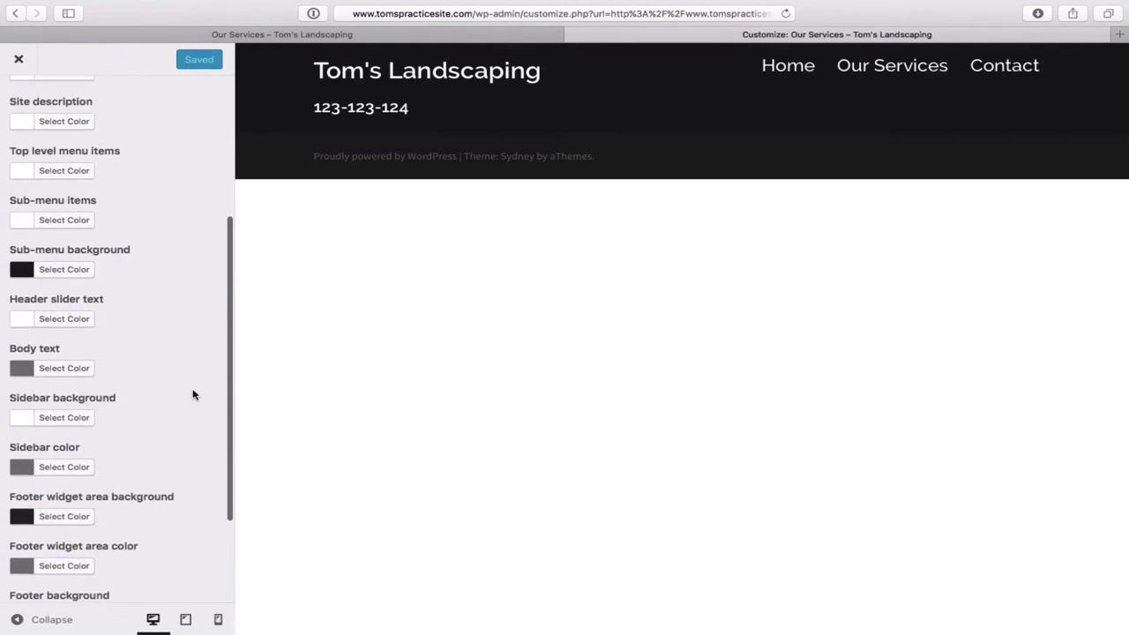
scroll(194, 395, "up", 7)
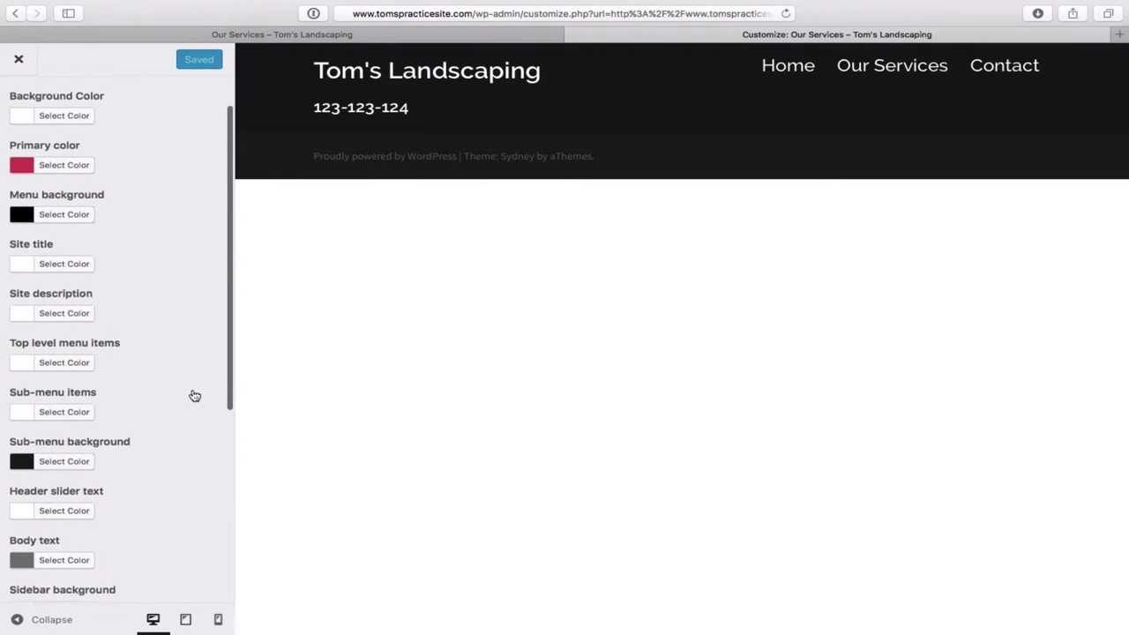
scroll(195, 395, "up", 2)
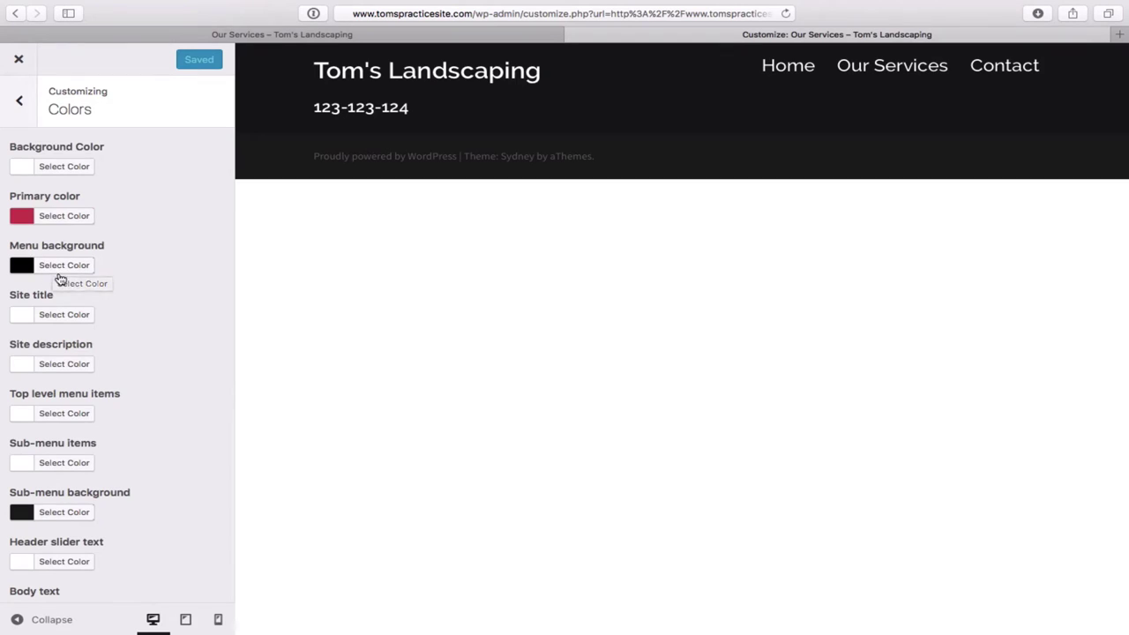
Set the menu background colour to dark green #2e8201, publish, and check it on the live page
left_click(64, 265)
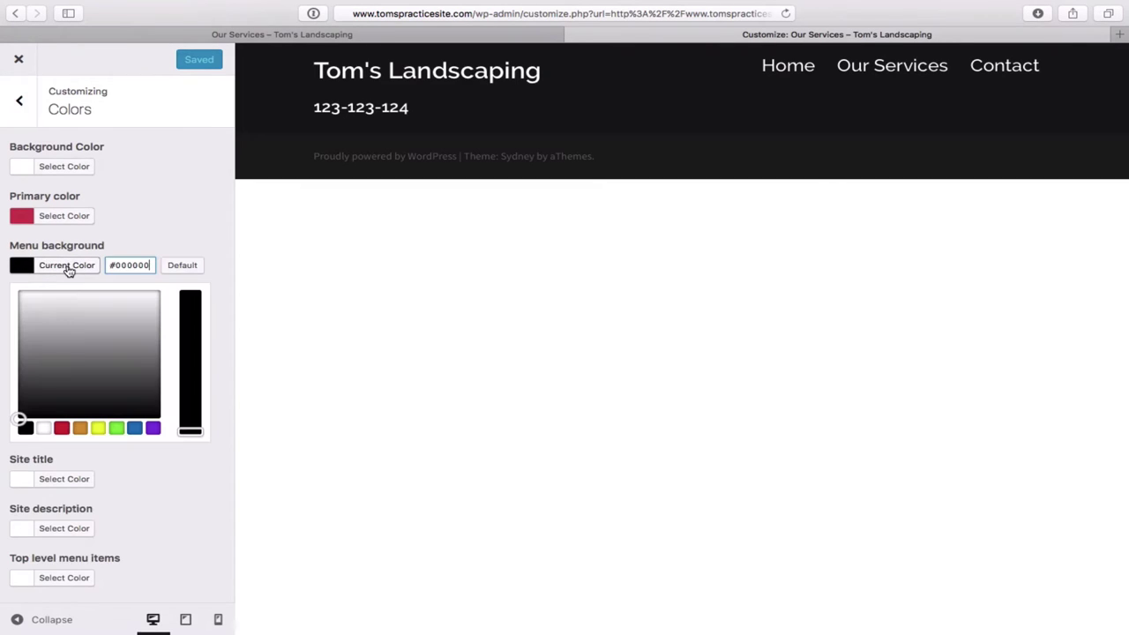
left_click(134, 428)
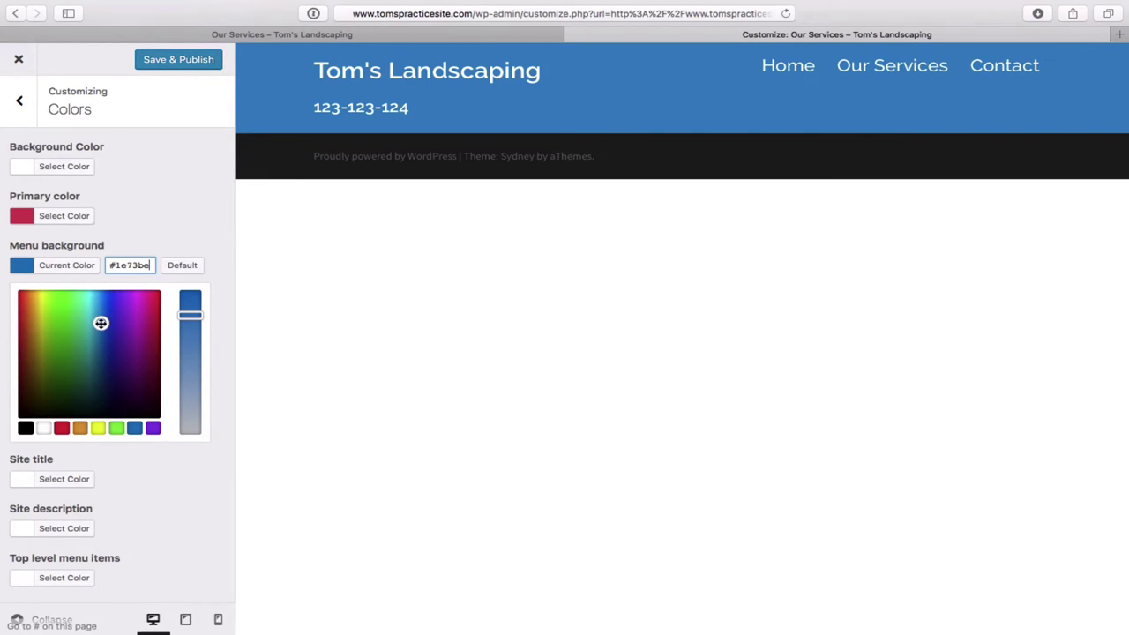
left_click_drag(101, 322, 72, 336)
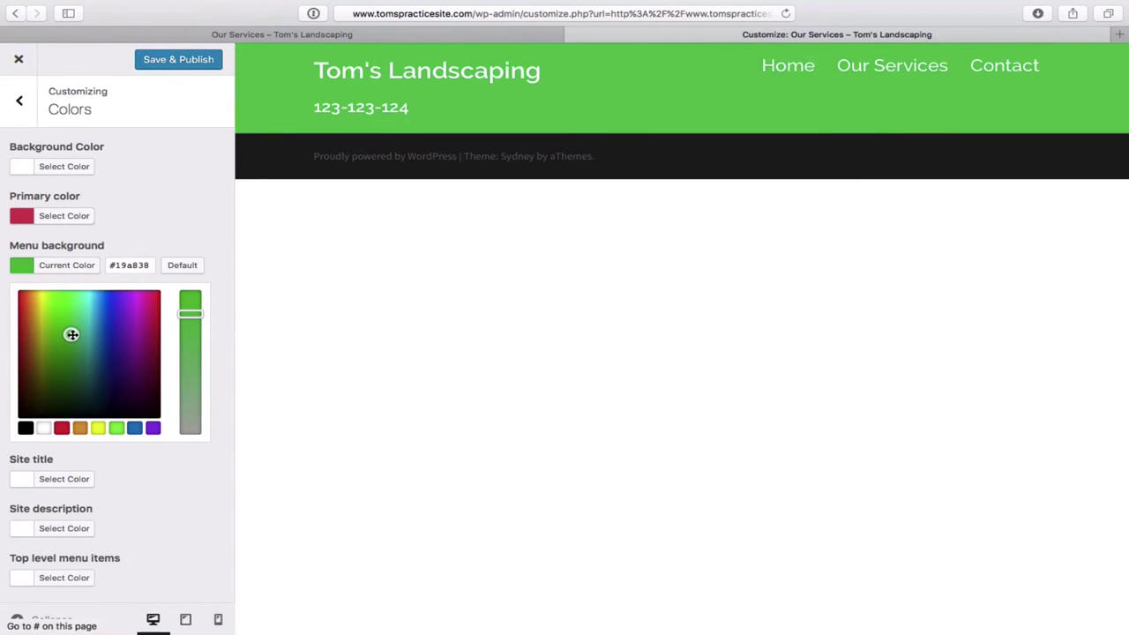
left_click_drag(71, 335, 58, 354)
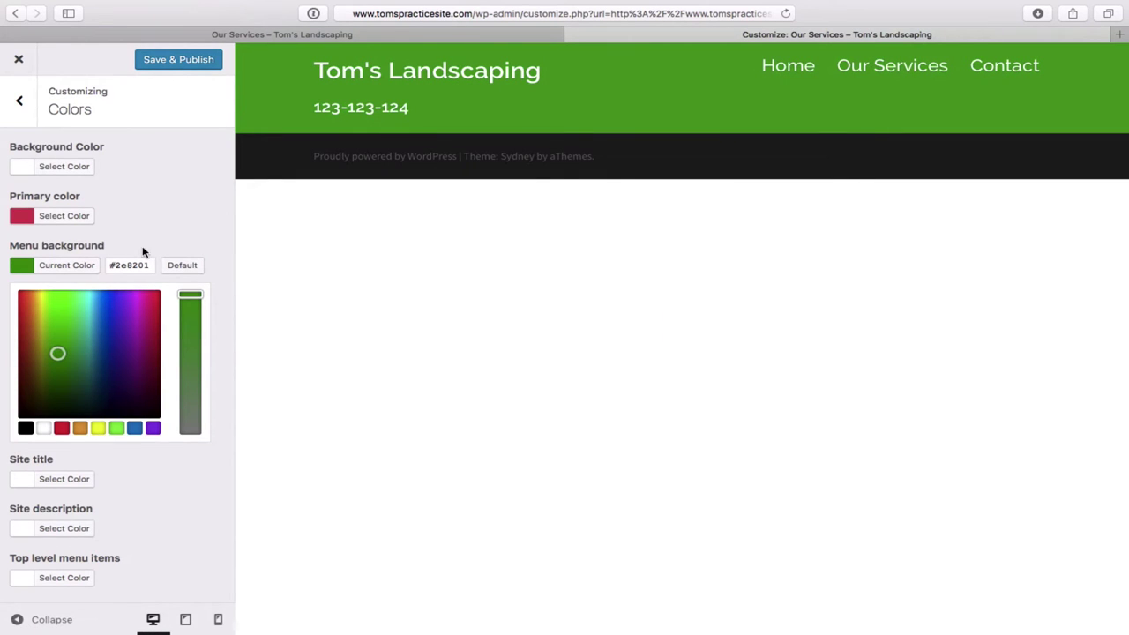
left_click(179, 60)
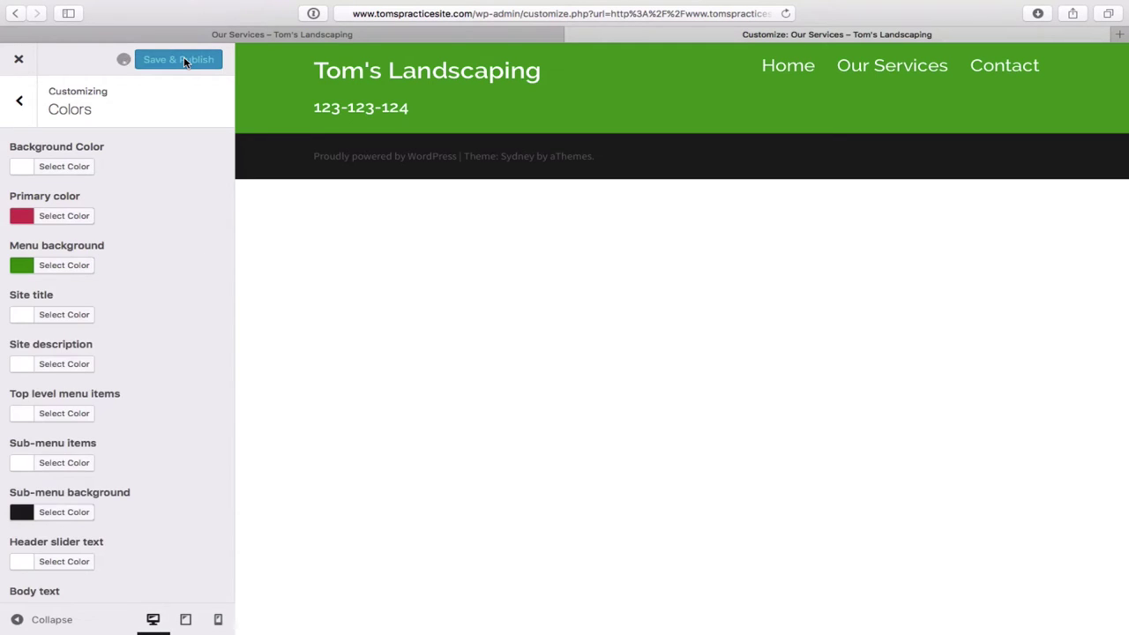
left_click(311, 34)
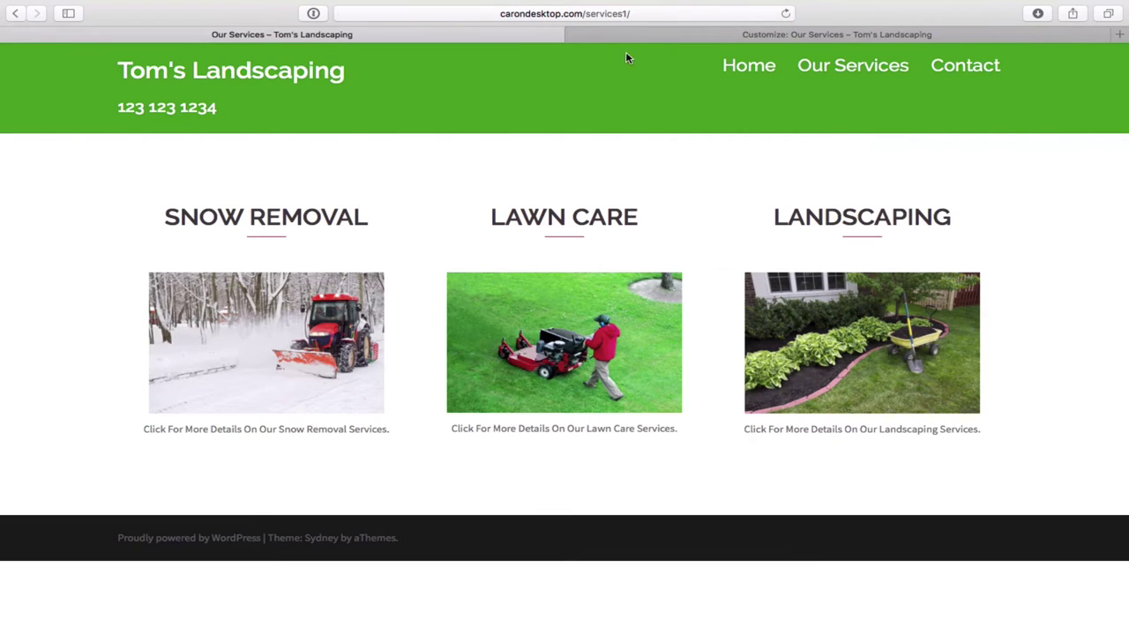
left_click(698, 35)
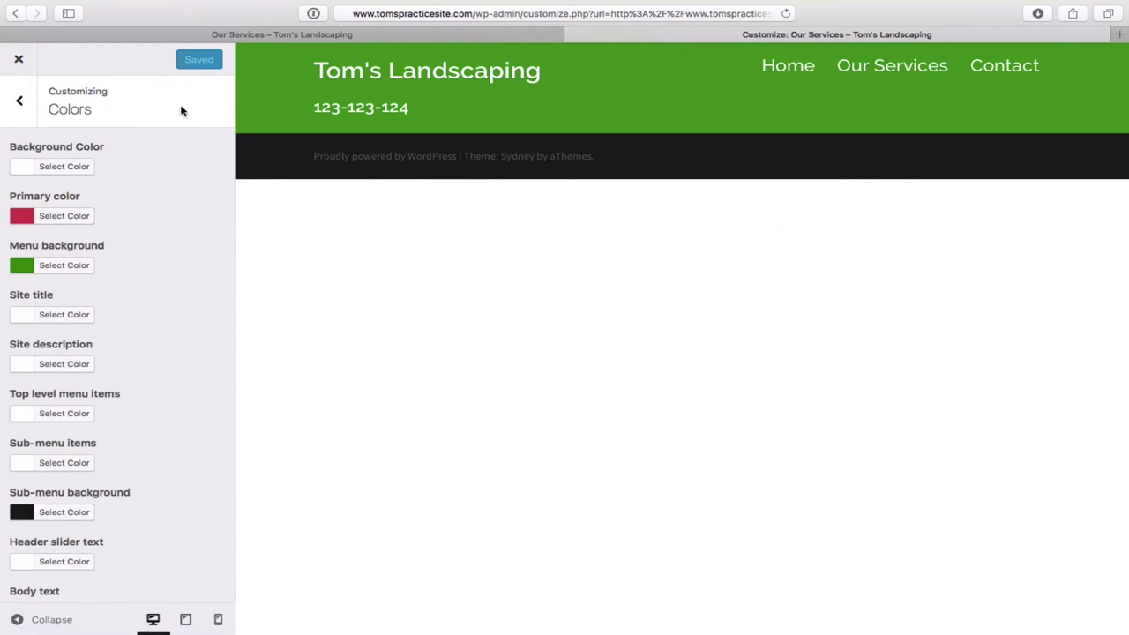
Go to Header area > Header Slider and scroll to the First Slide image, titled 'Welcome to Sydney'
left_click(21, 105)
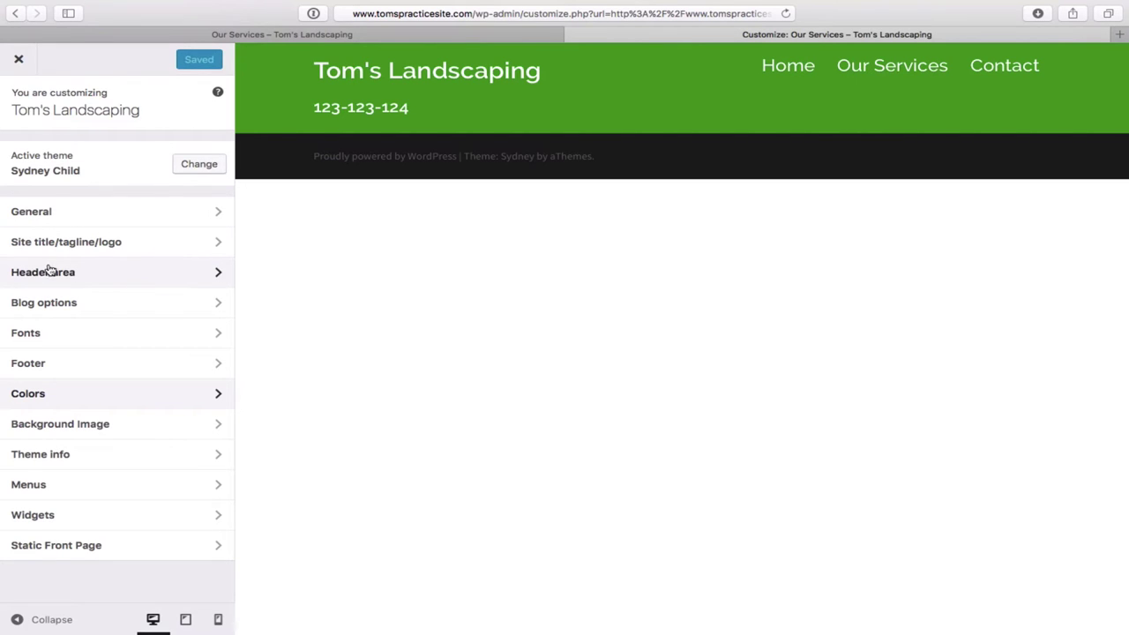
left_click(141, 281)
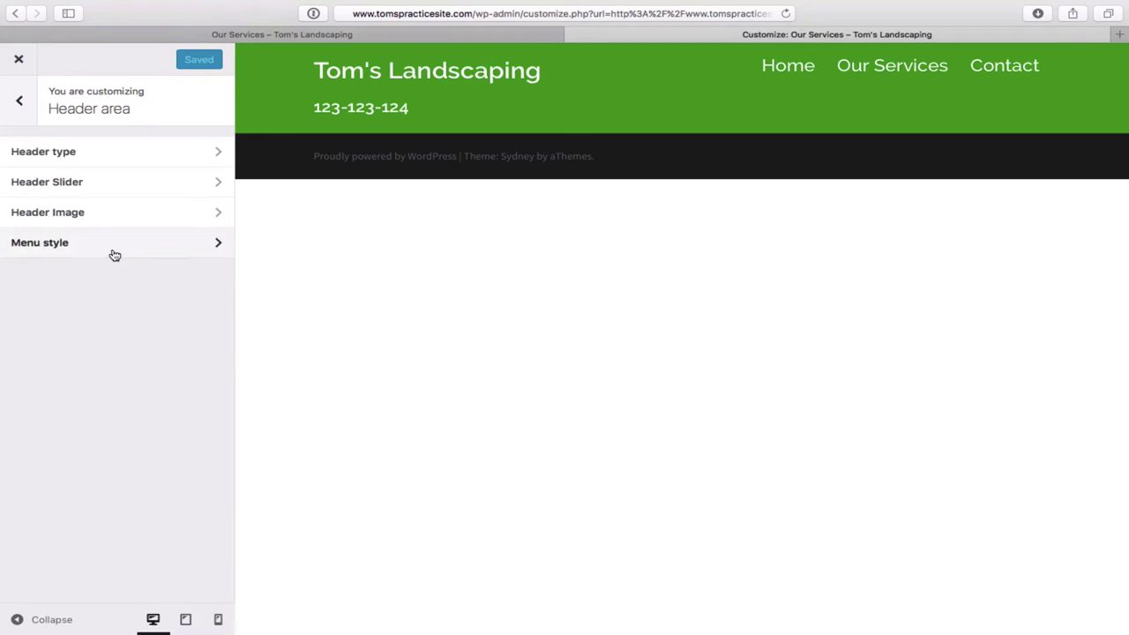
left_click(102, 185)
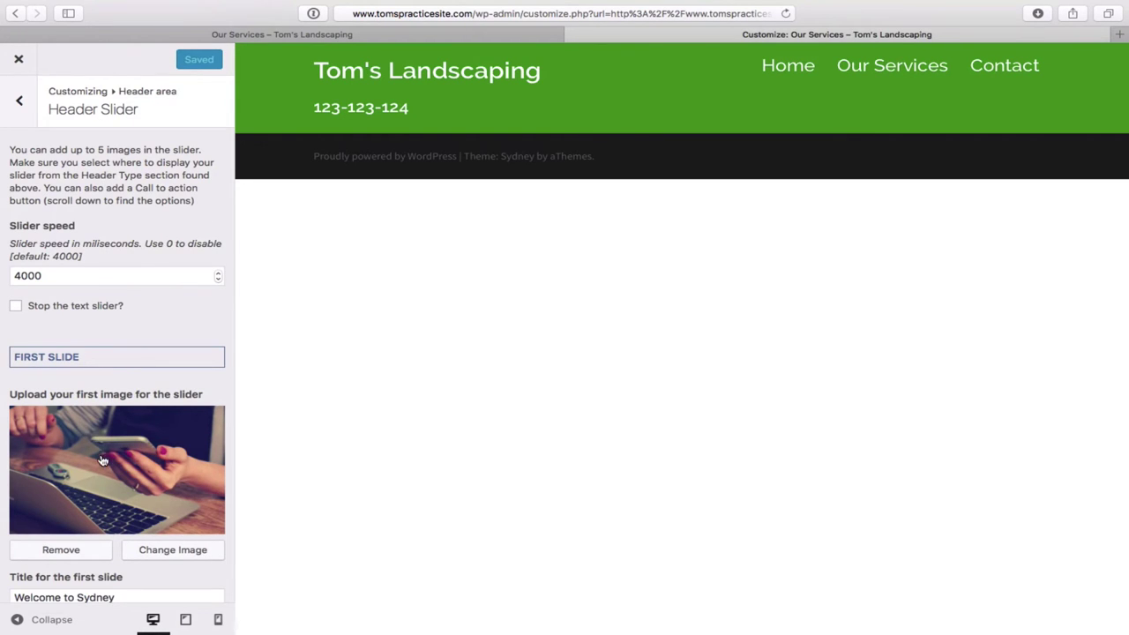
scroll(123, 374, "down", 5)
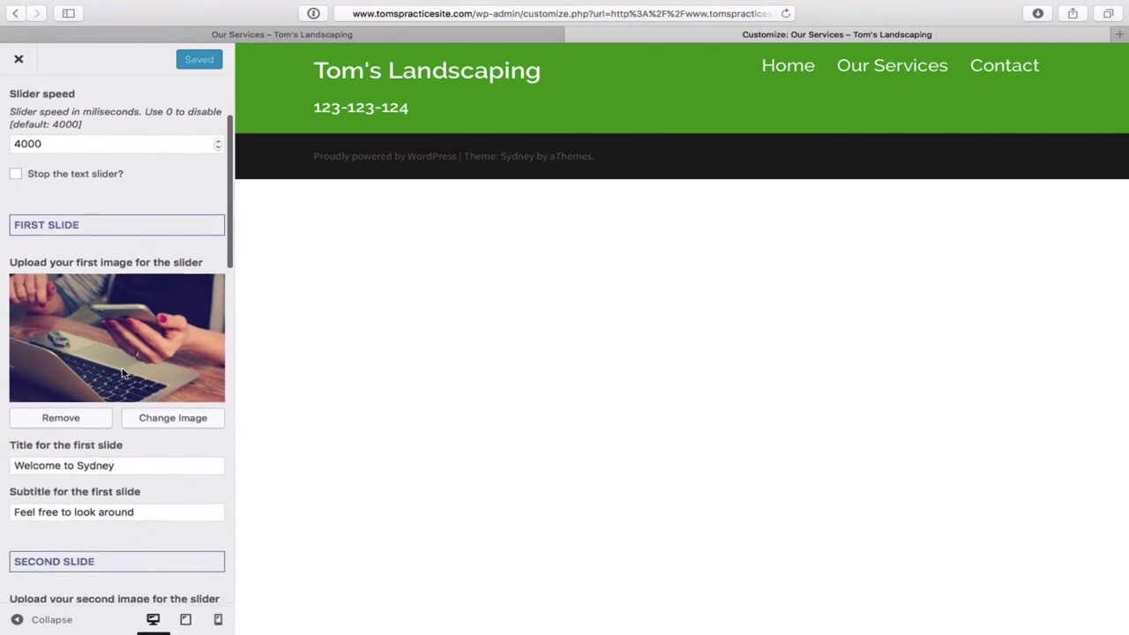
scroll(122, 374, "up", 5)
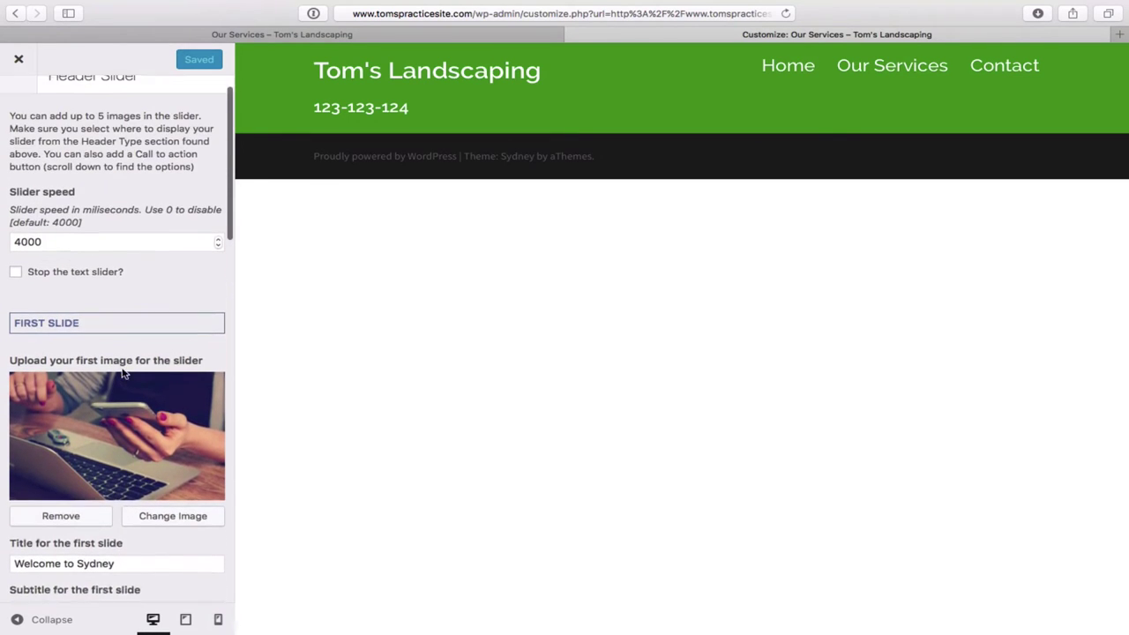
scroll(123, 373, "down", 1)
scroll(123, 373, "down", 1)
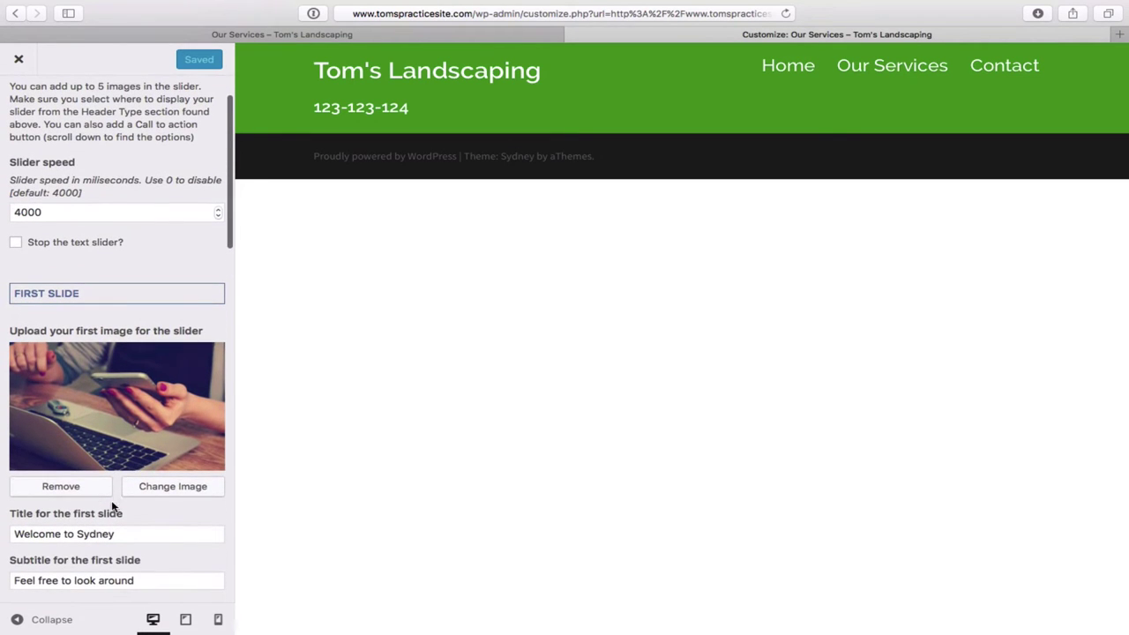
Upload canstockphoto25405517.jpg from Desktop > Landscaper Images as the first slide's replacement image
left_click(181, 493)
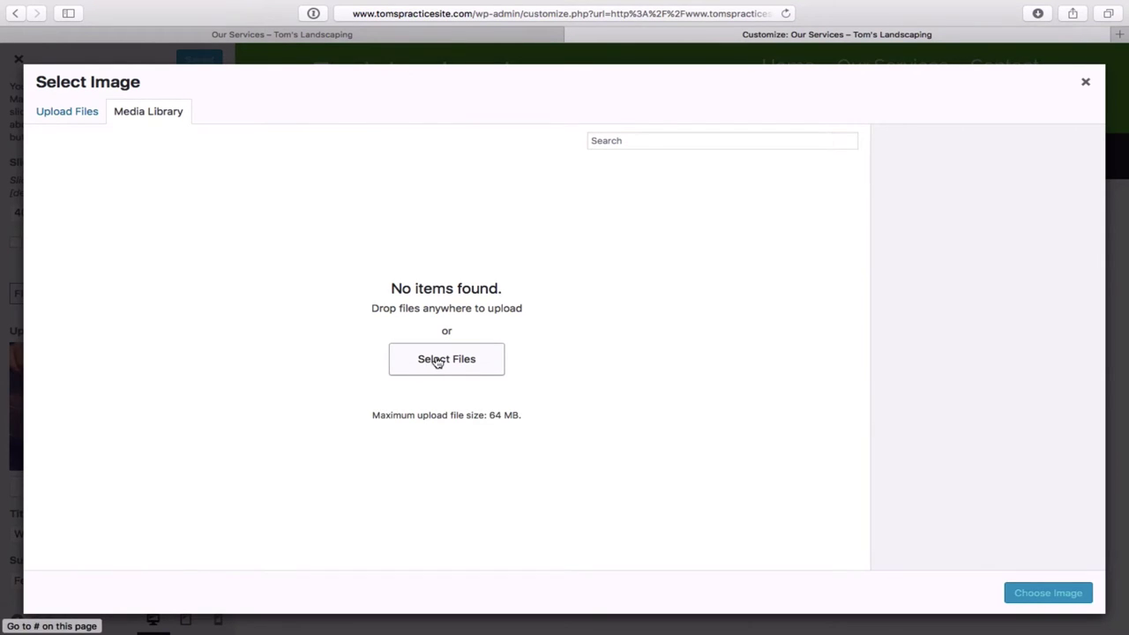
left_click(437, 363)
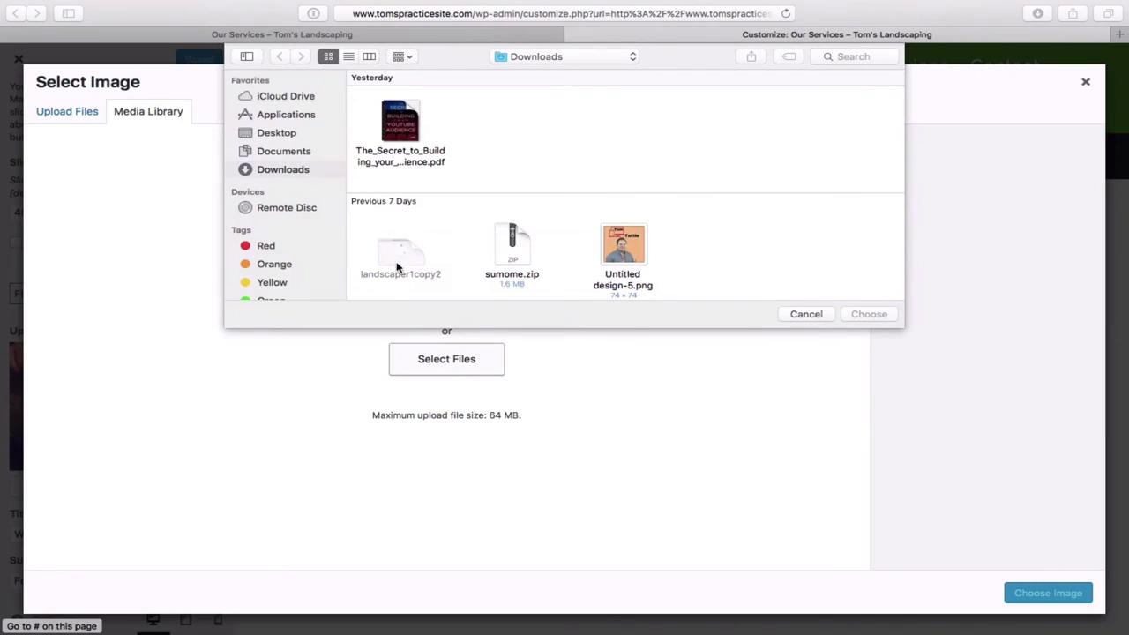
left_click(274, 138)
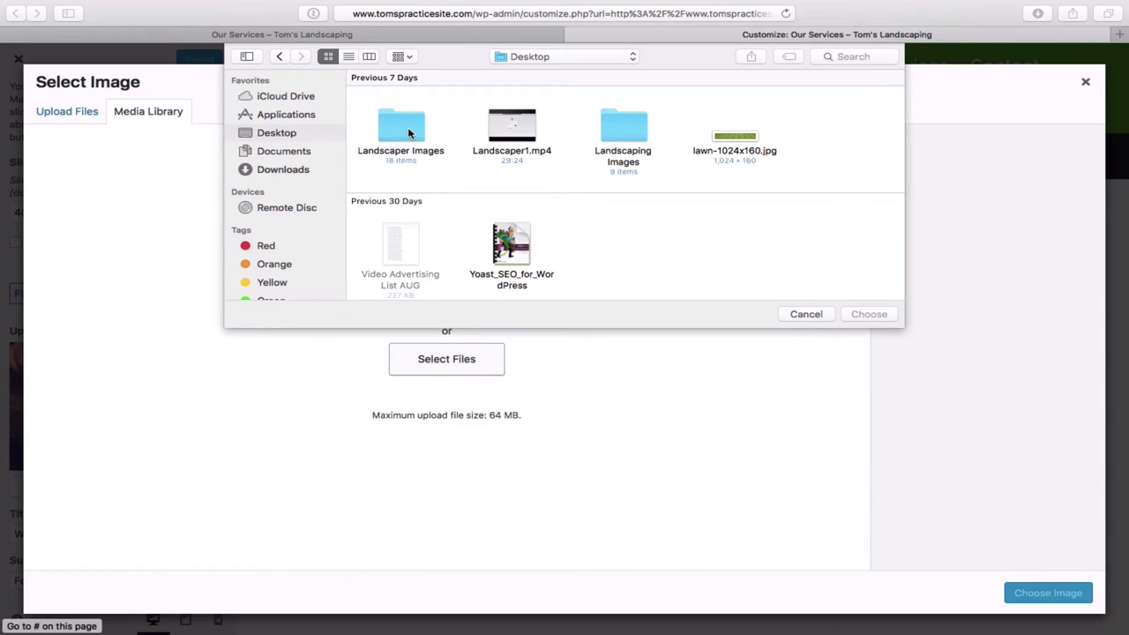
double_click(408, 130)
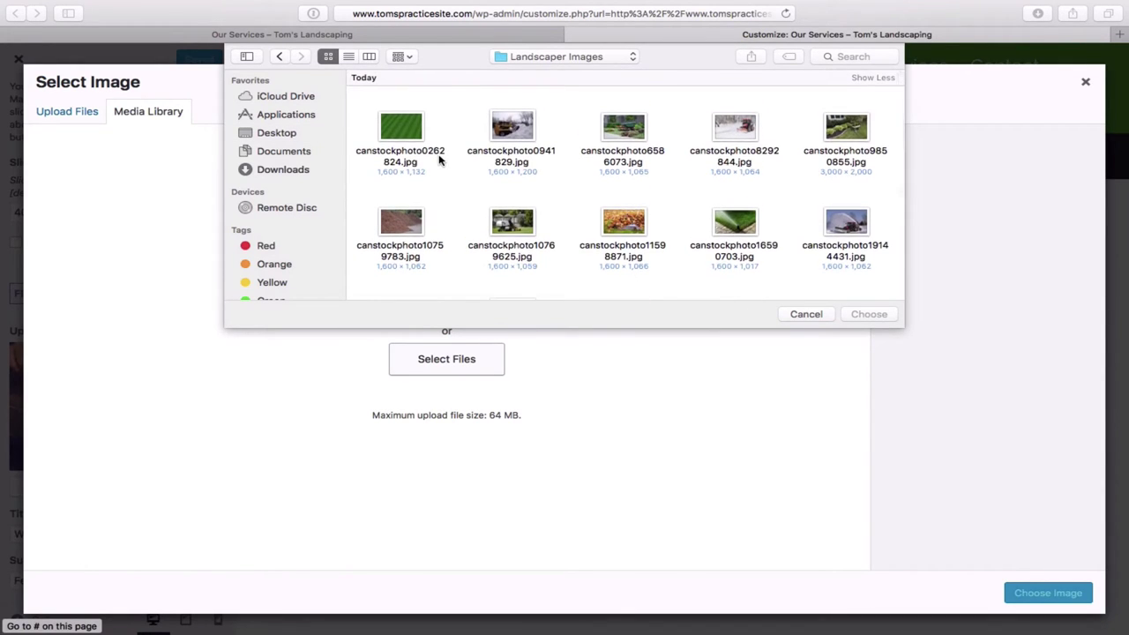
scroll(440, 160, "down", 3)
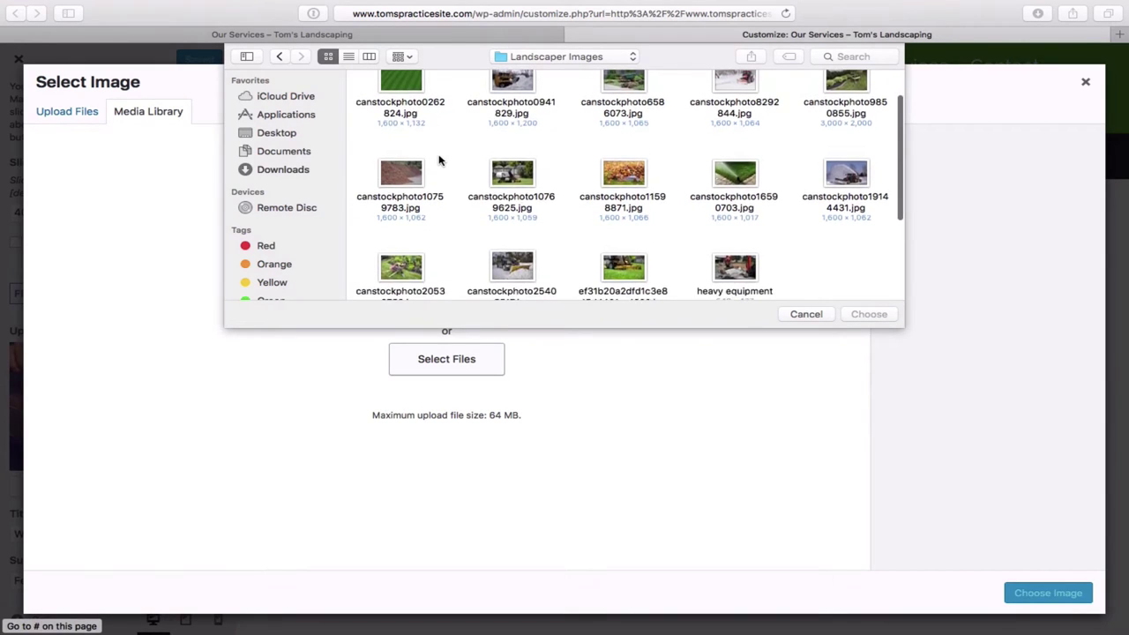
scroll(439, 160, "down", 2)
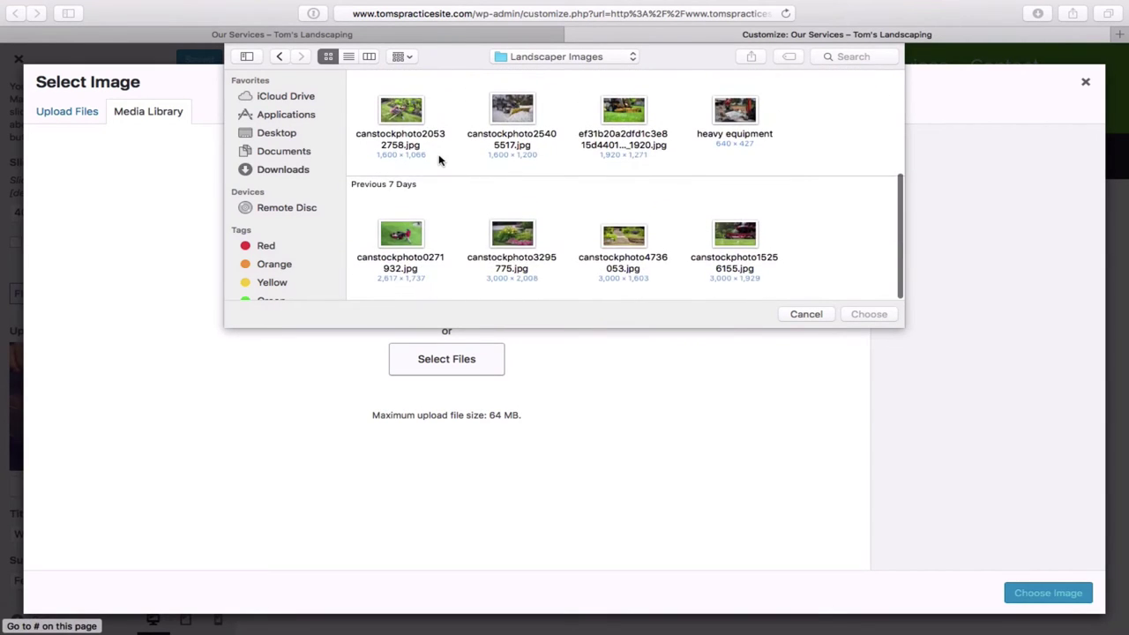
scroll(439, 160, "up", 3)
scroll(439, 160, "up", 2)
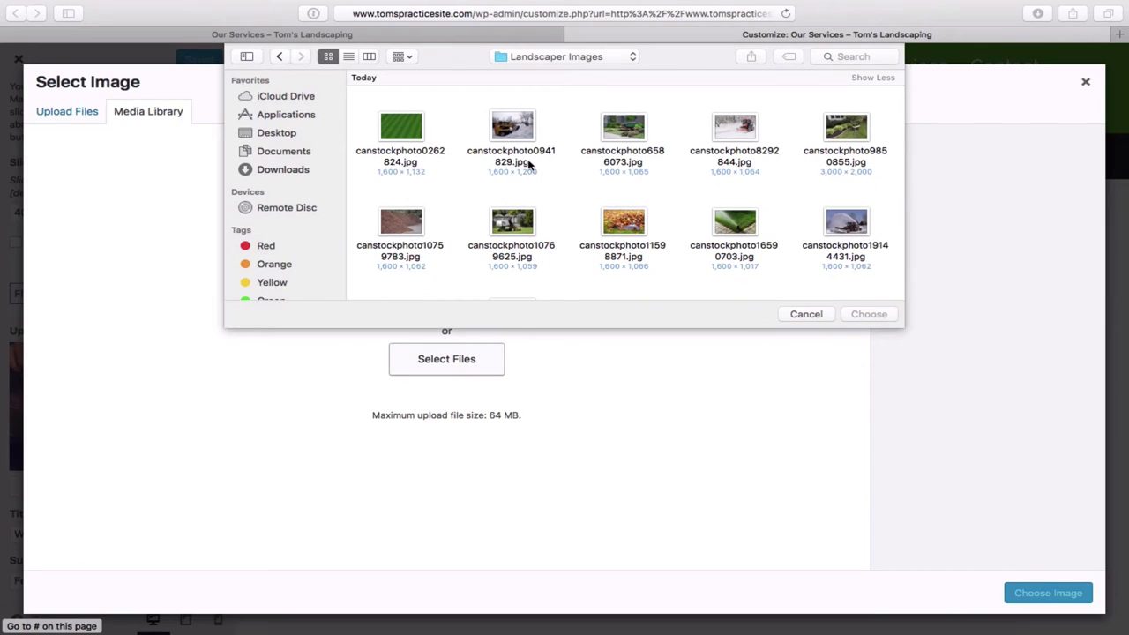
scroll(653, 212, "down", 2)
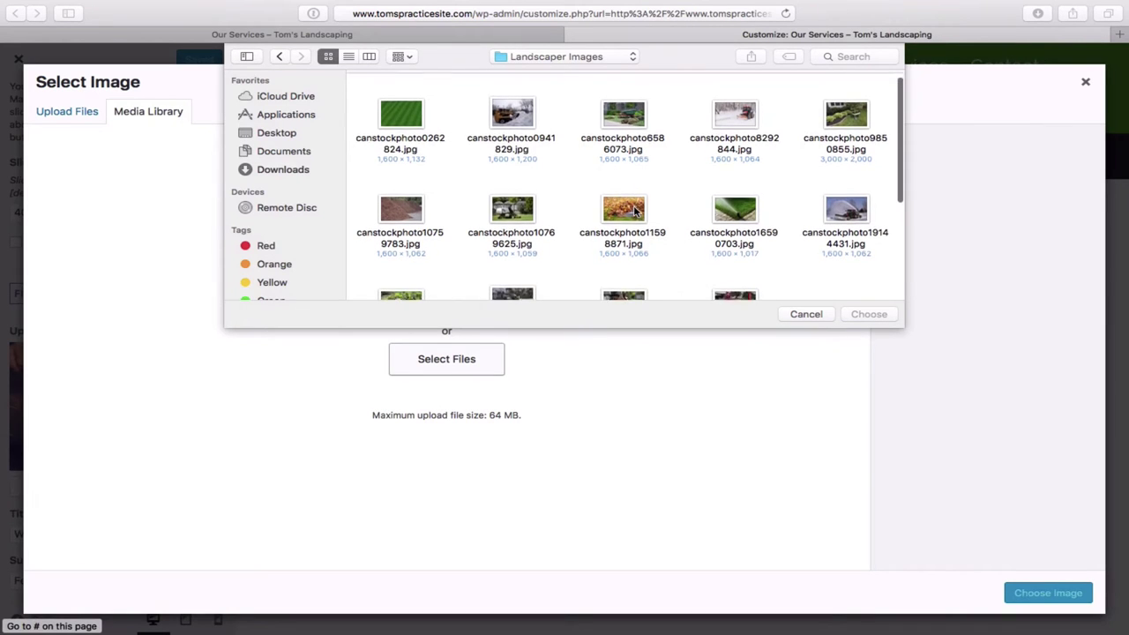
scroll(633, 210, "down", 2)
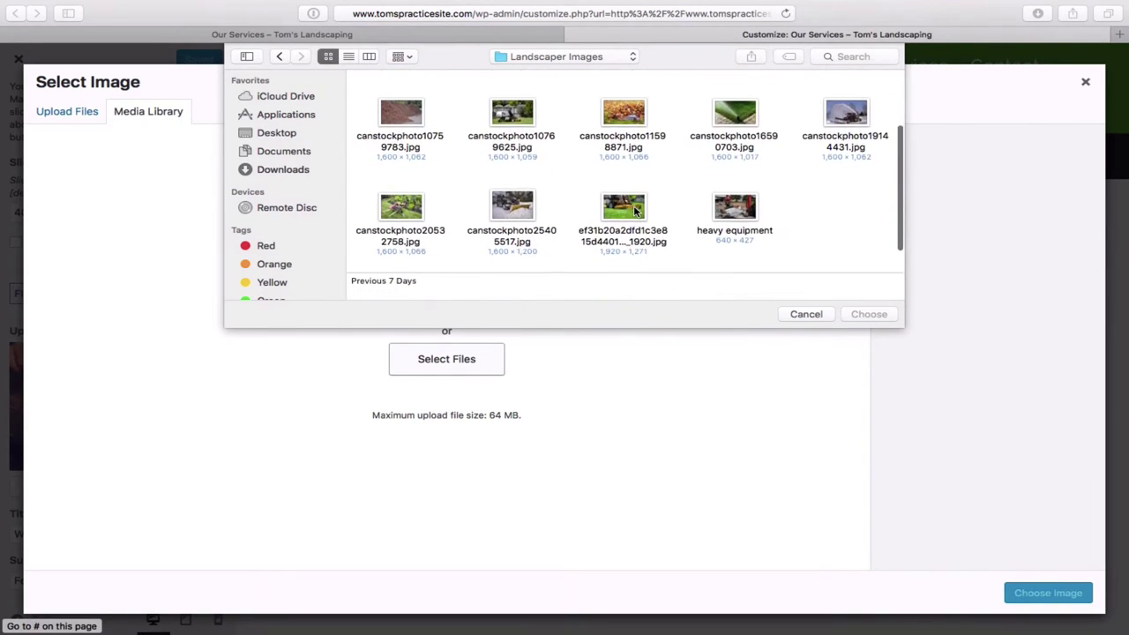
double_click(510, 208)
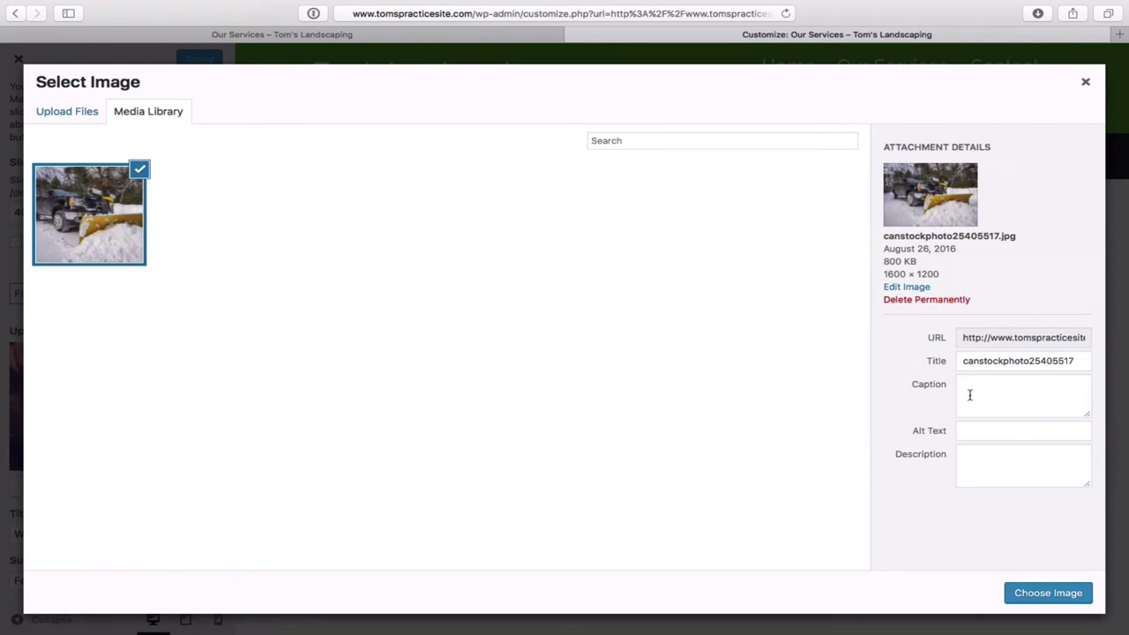
Type 'snow plowing' into the Alt Text field of the photo's Attachment Details
left_click(975, 432)
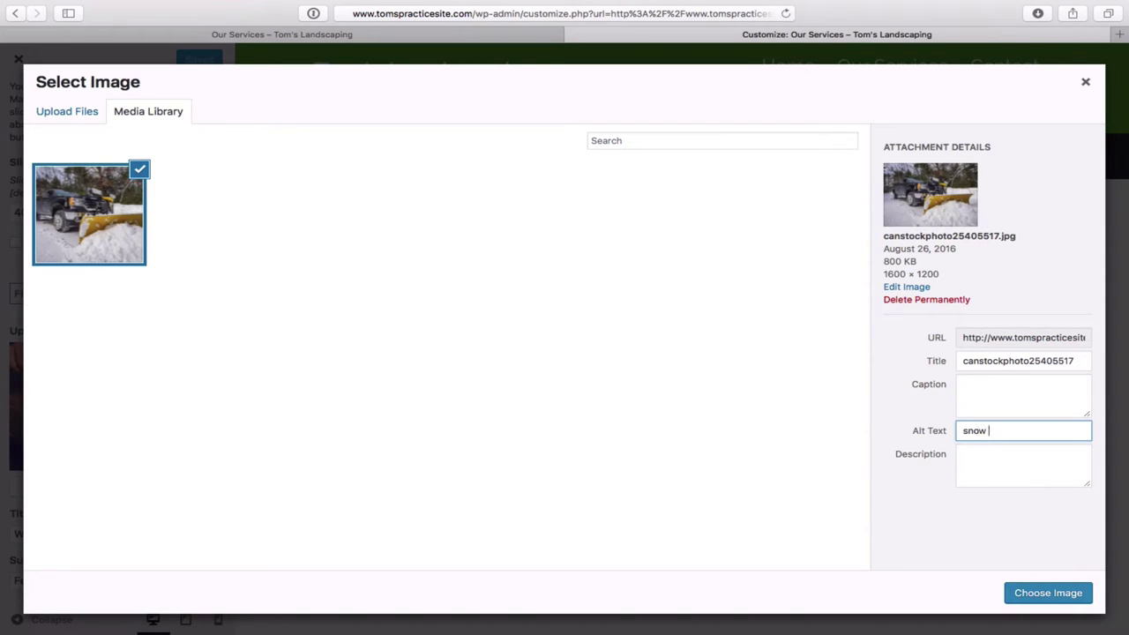
type("n")
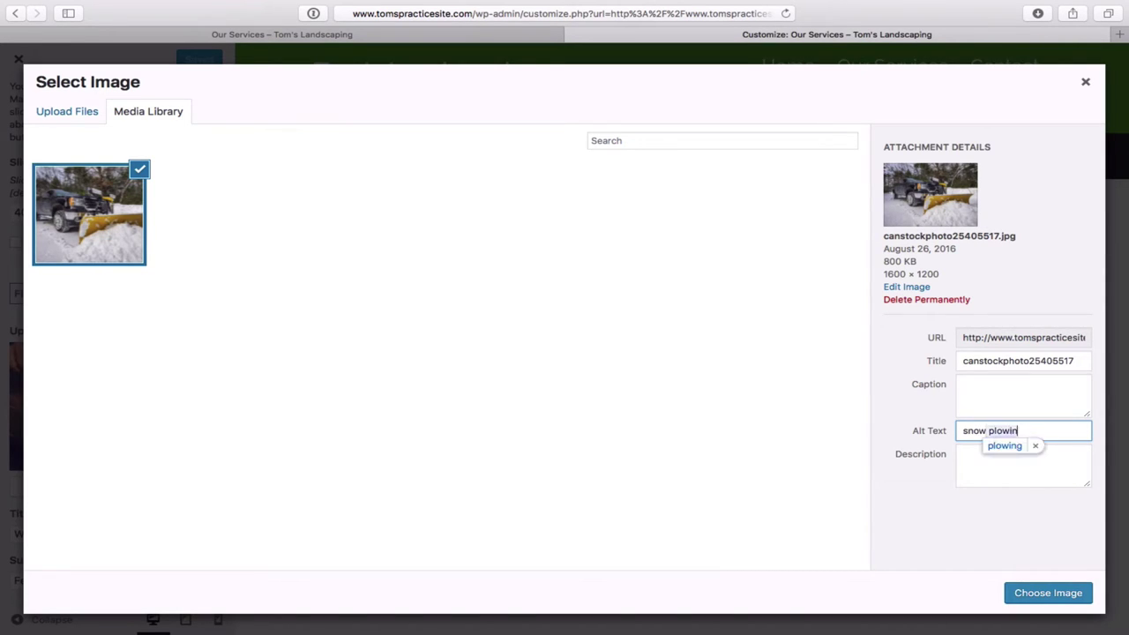
type("g")
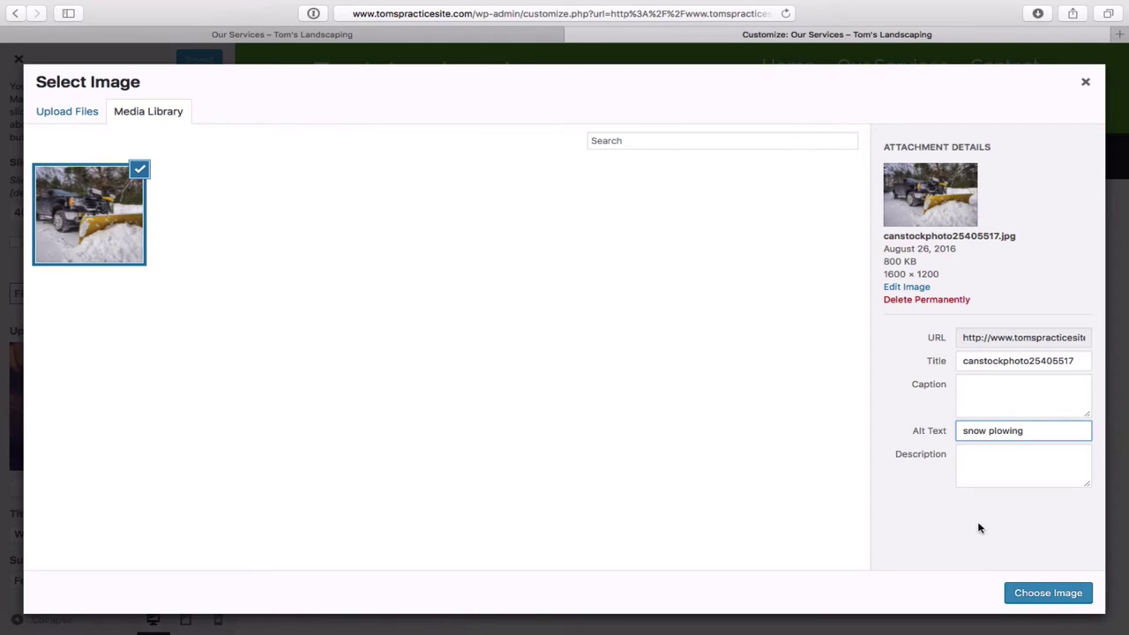
Insert the snow plow photo into the First Slide and review the slide's fields
left_click(1051, 601)
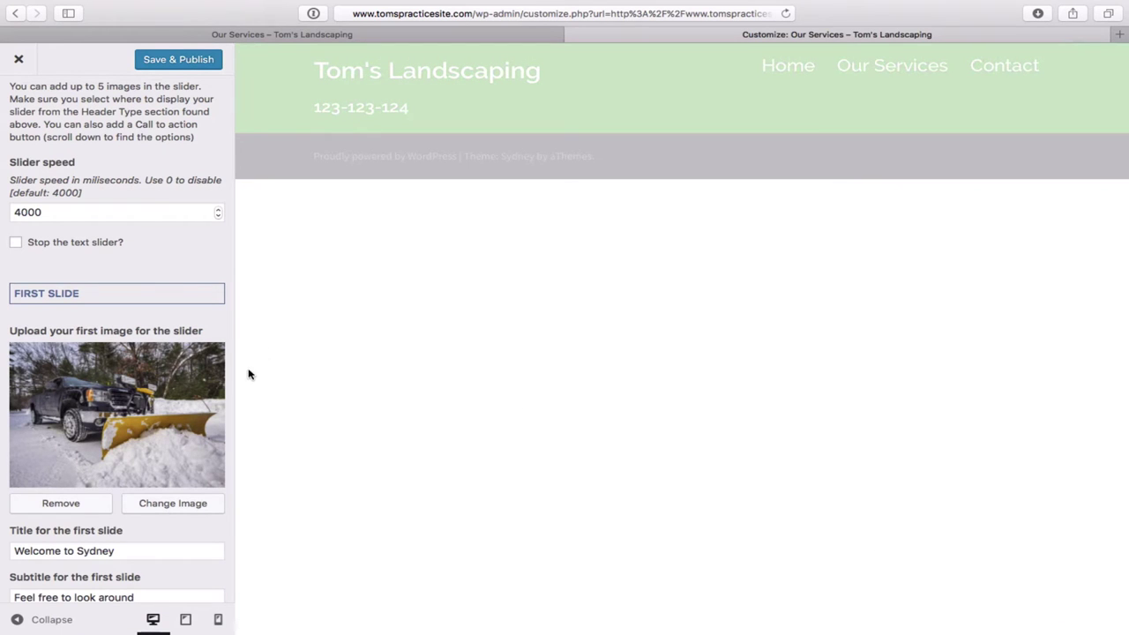
scroll(190, 413, "down", 5)
scroll(189, 413, "up", 4)
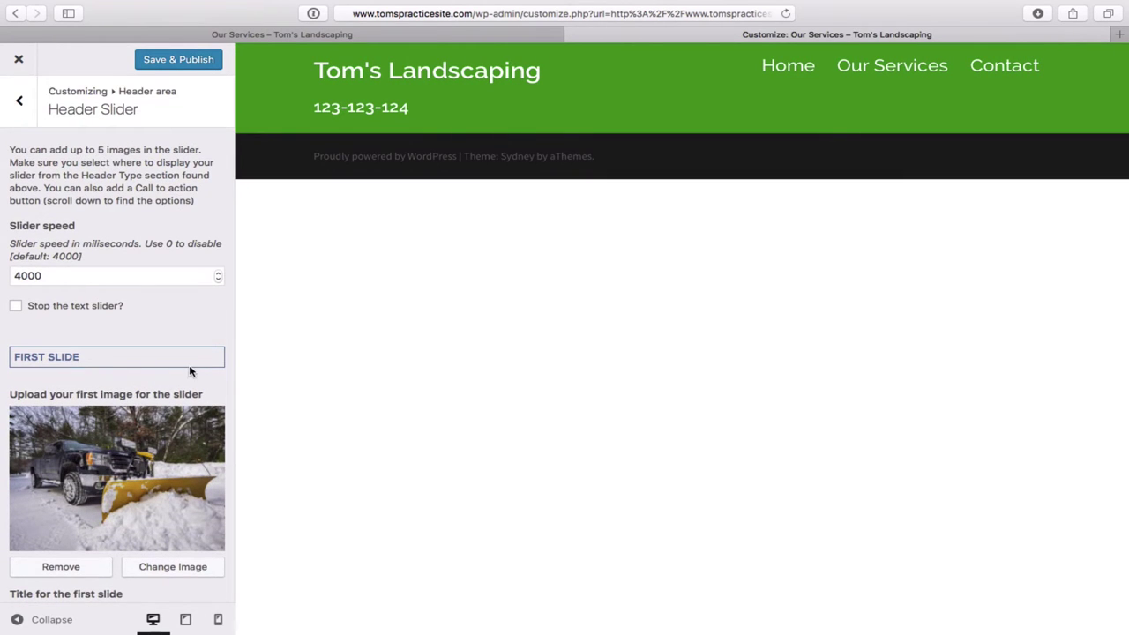
scroll(189, 370, "down", 3)
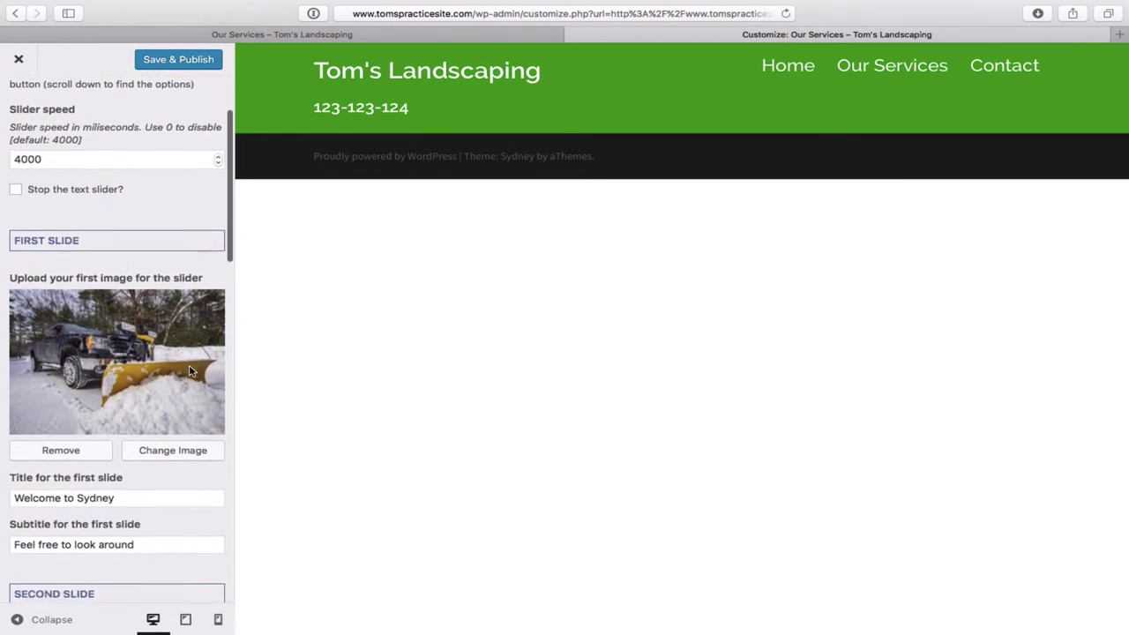
scroll(189, 370, "down", 1)
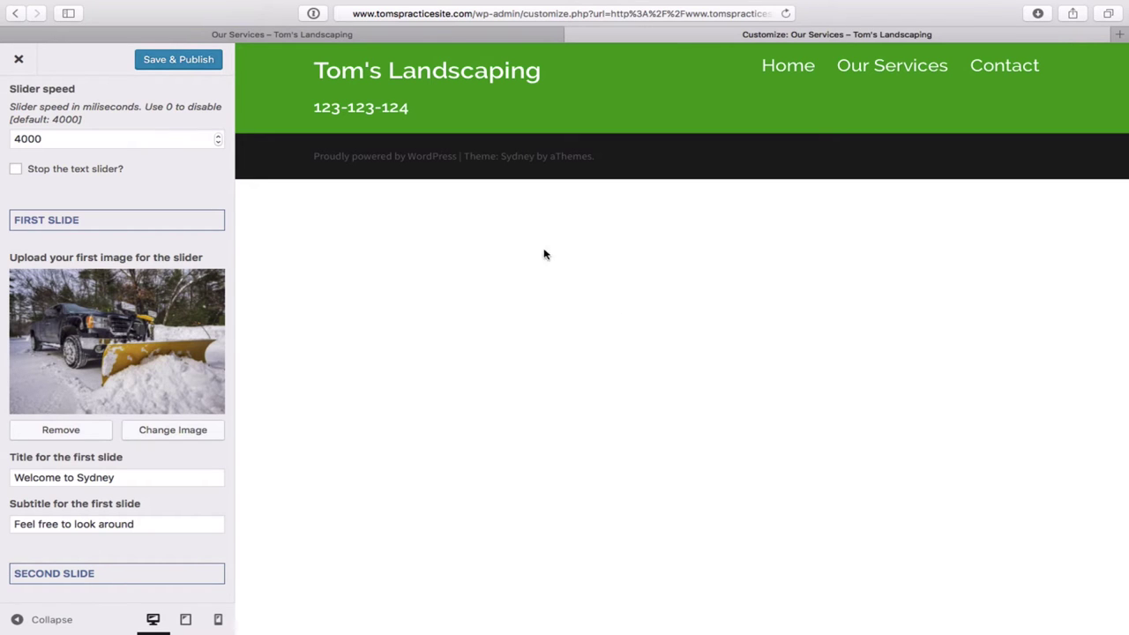
View the live Tom's Landscaping home page slider, then open a new browser tab
left_click(408, 33)
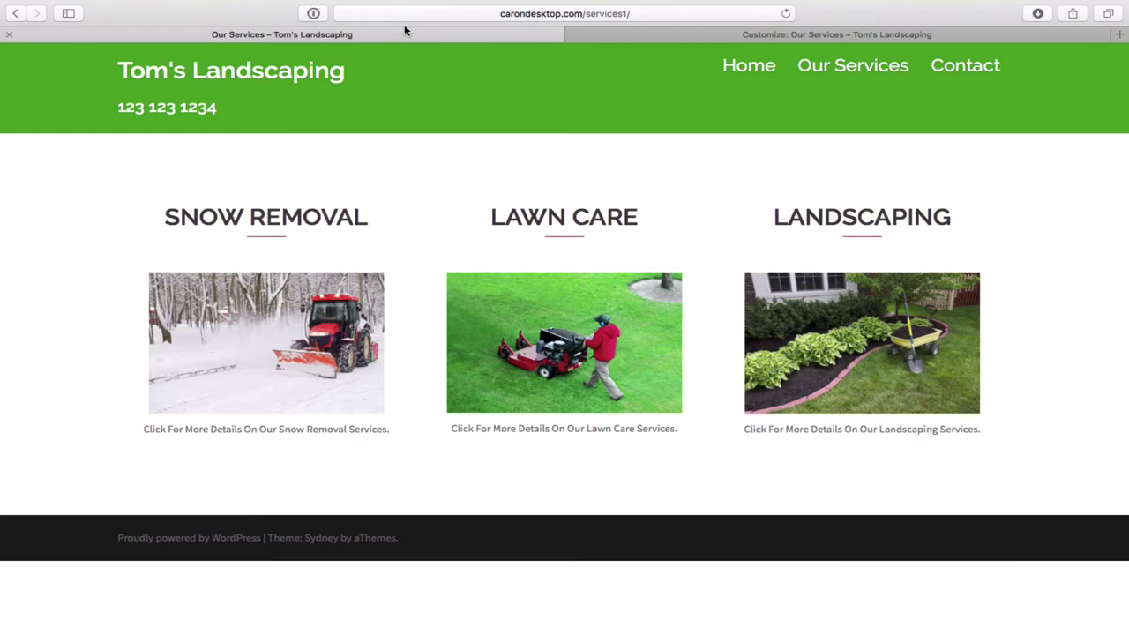
left_click(756, 69)
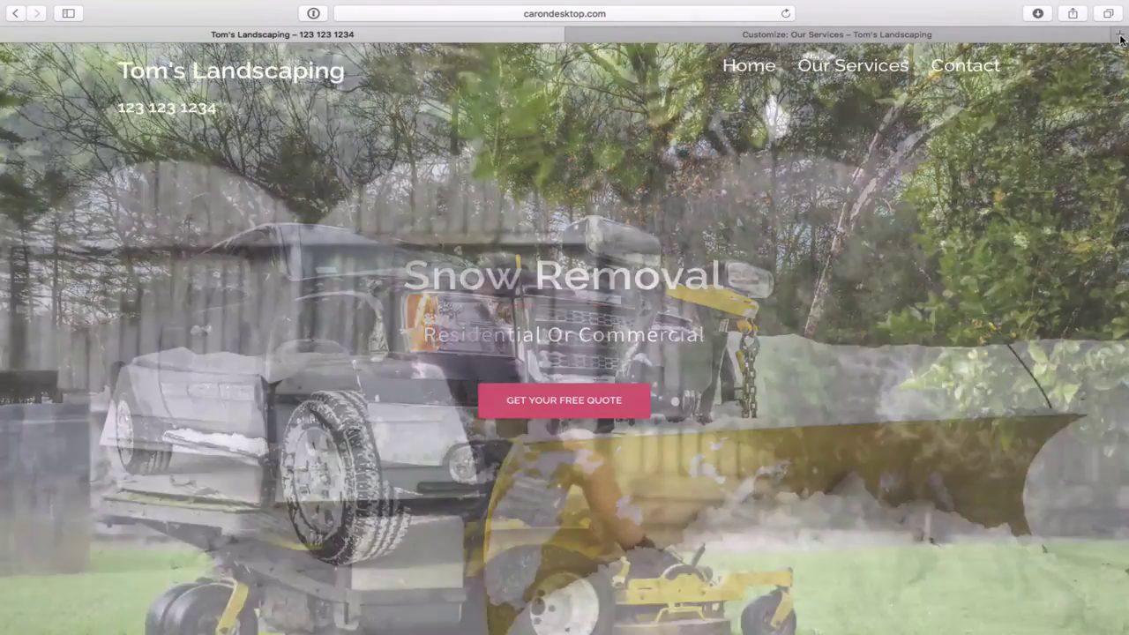
left_click(1119, 35)
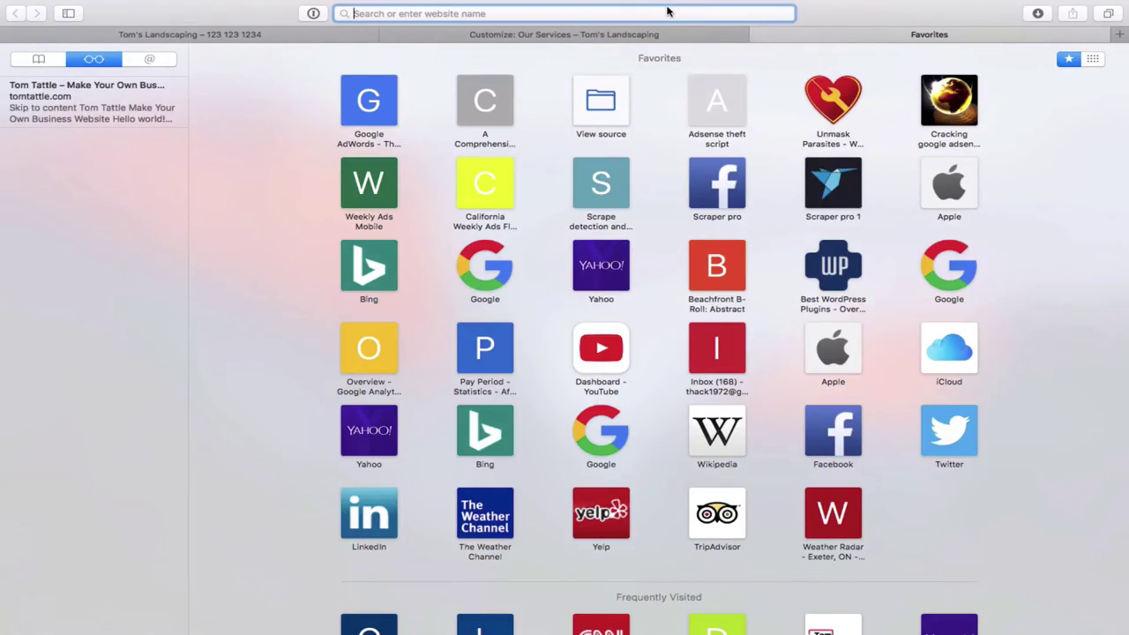
Browse tomtattle.com's Resources And Tools page, then return to the Customizer tab
type("tomtattle.com")
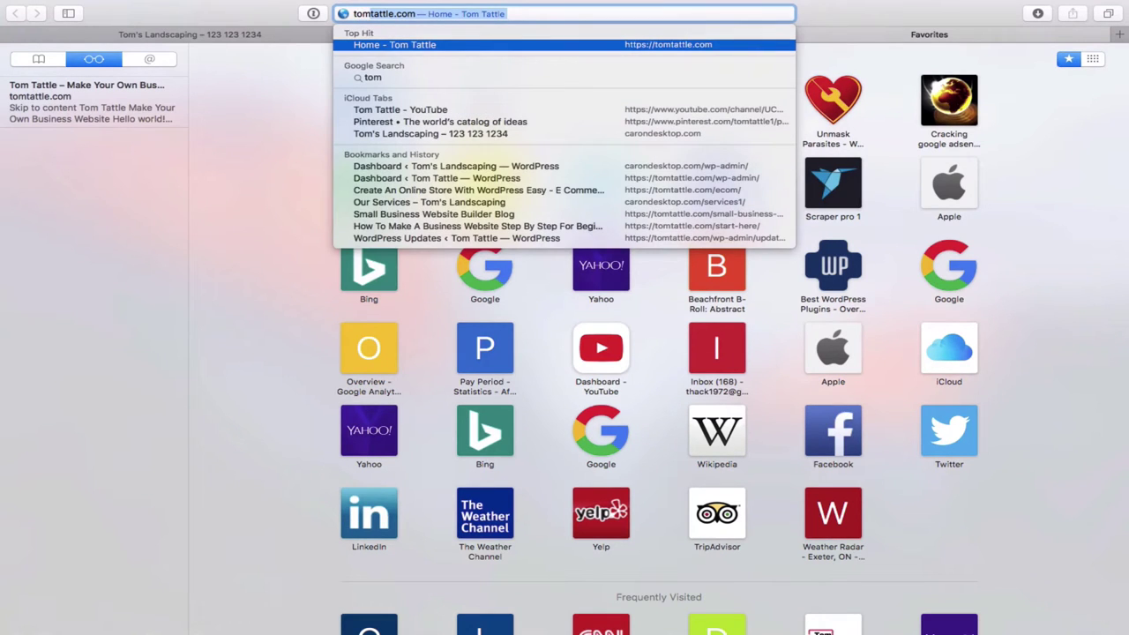
key("Return")
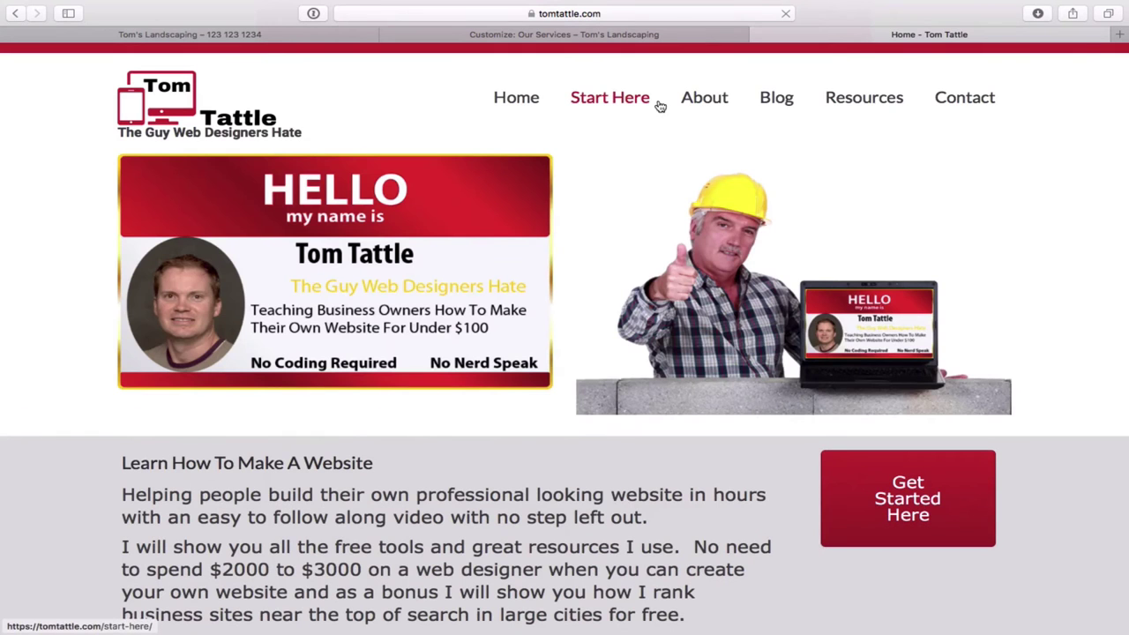
left_click(865, 99)
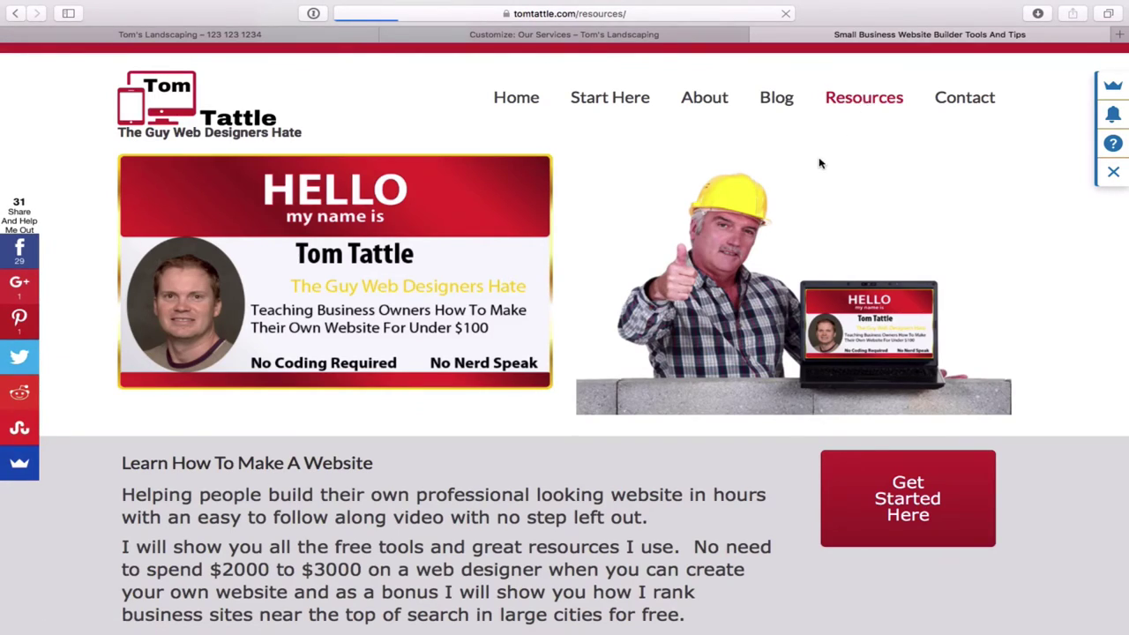
scroll(692, 316, "down", 15)
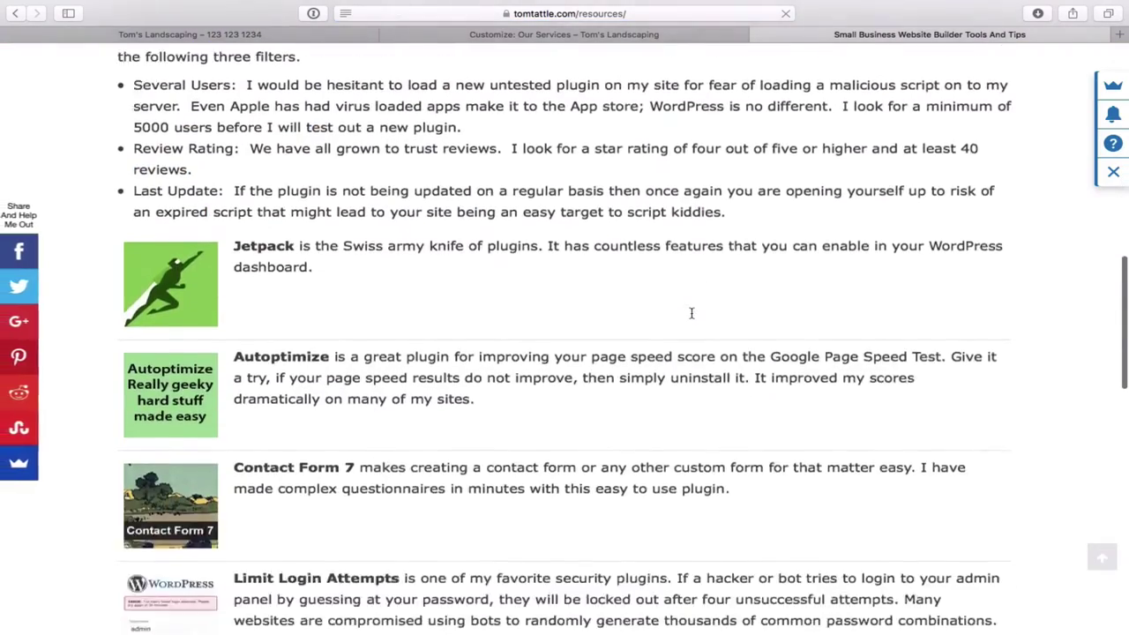
scroll(692, 313, "down", 15)
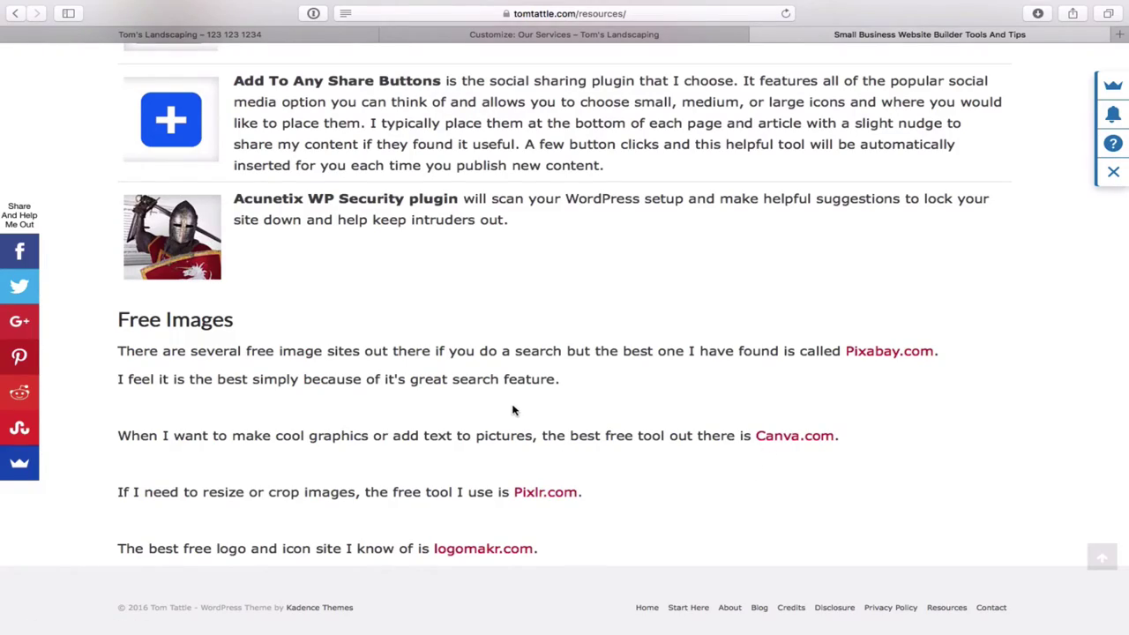
scroll(513, 411, "up", 20)
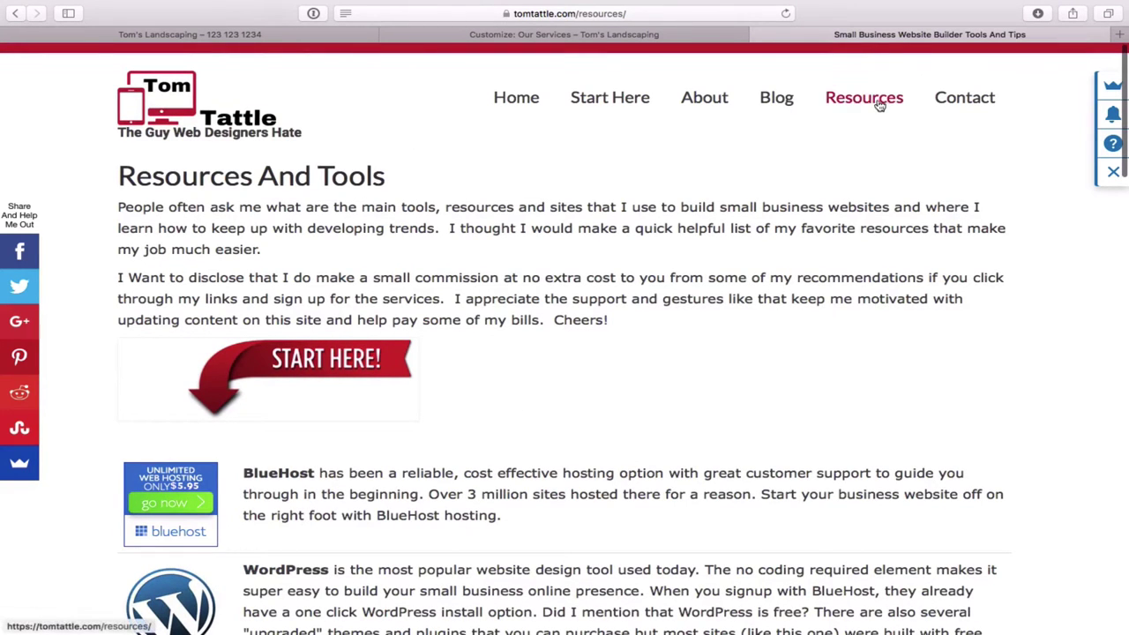
left_click(582, 36)
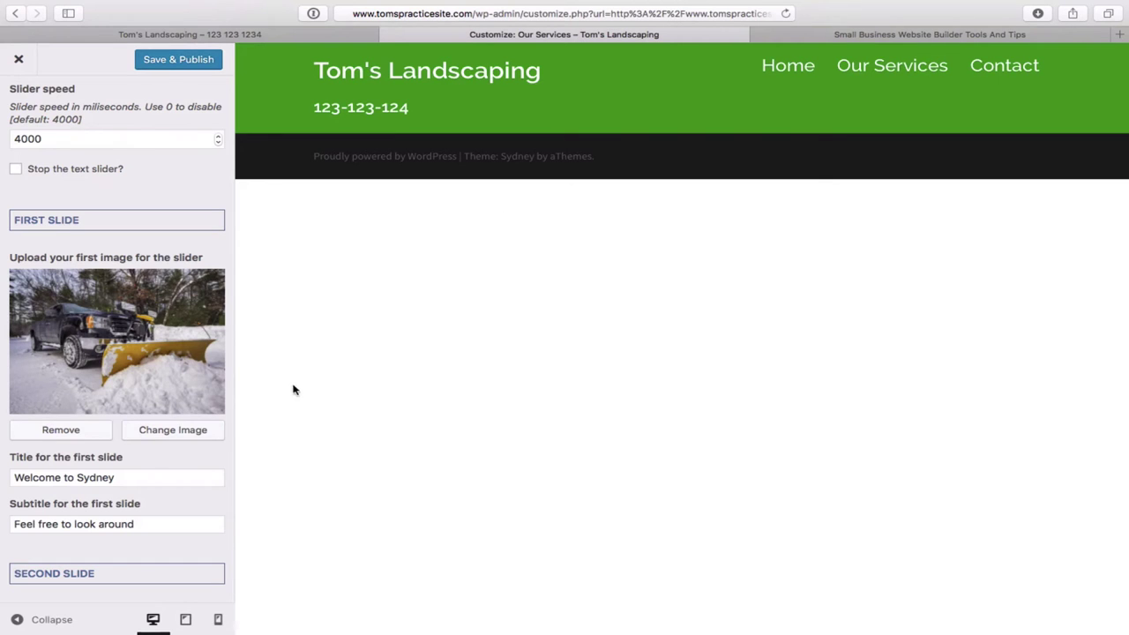
scroll(188, 470, "down", 2)
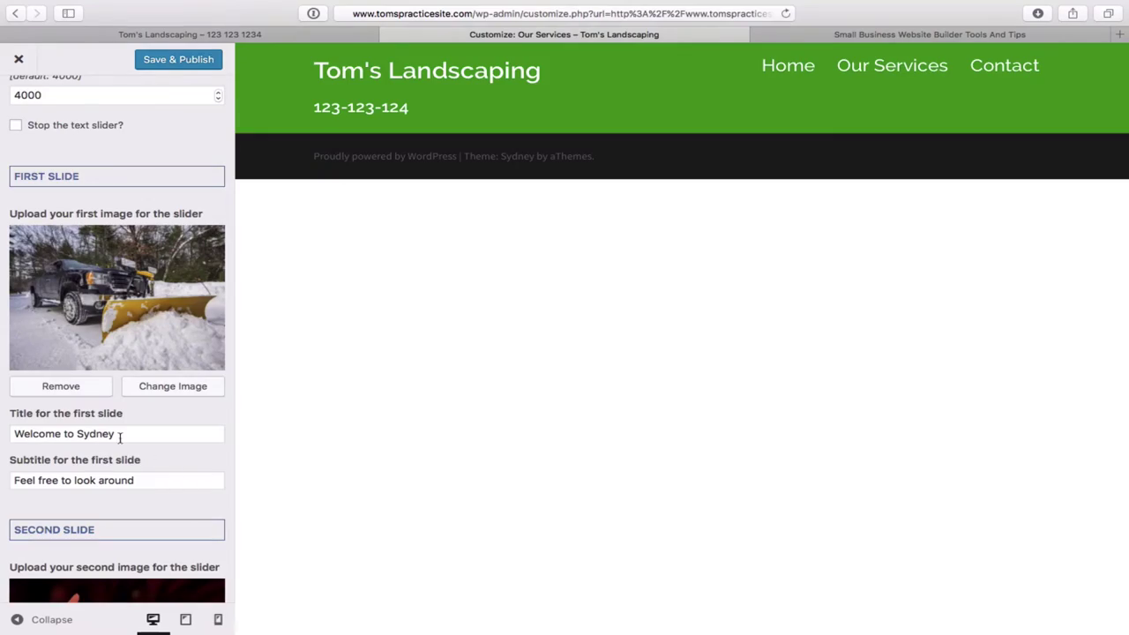
left_click(299, 36)
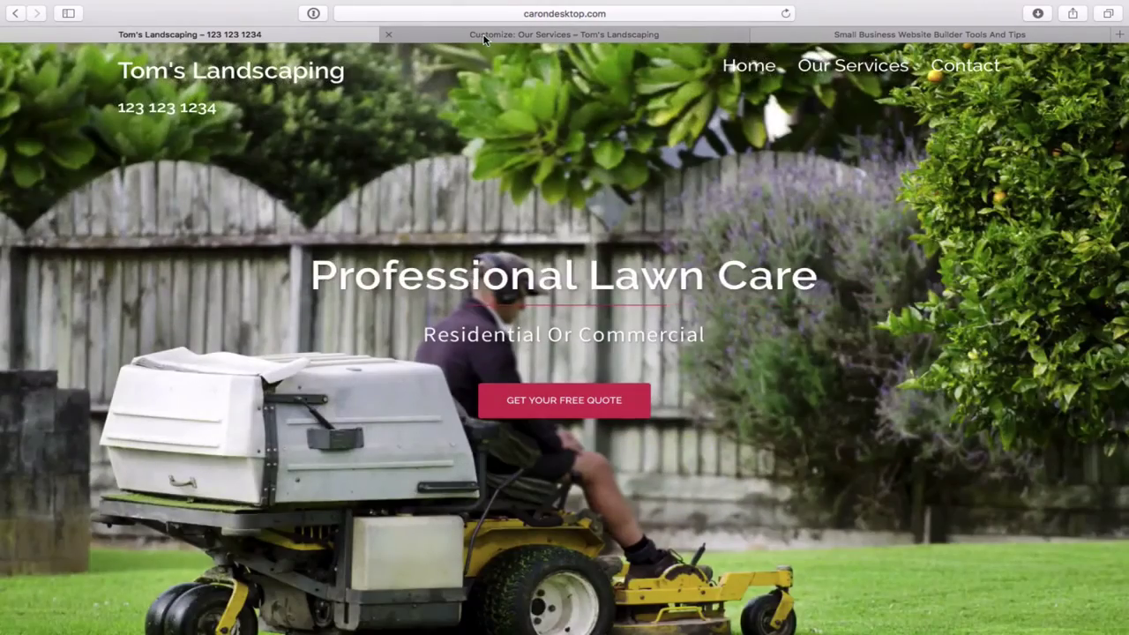
In the Customizer, replace the first slide's title with 'Snow Removal' and subtitle with 'Residential Or Commercial'
left_click(486, 41)
triple_click(126, 433)
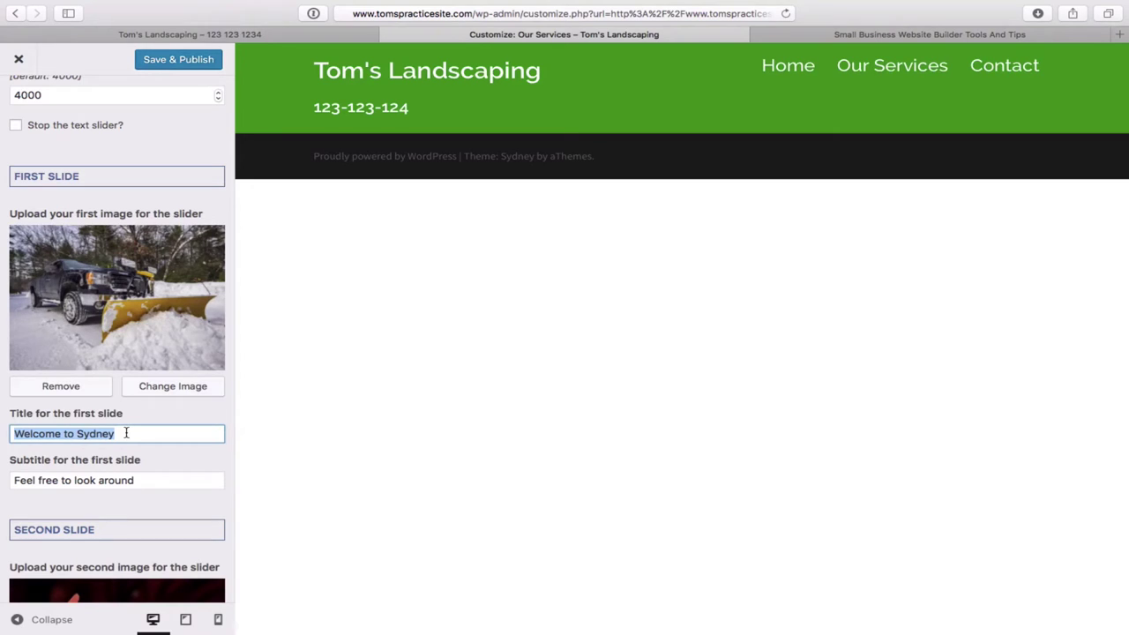
type("Snow ")
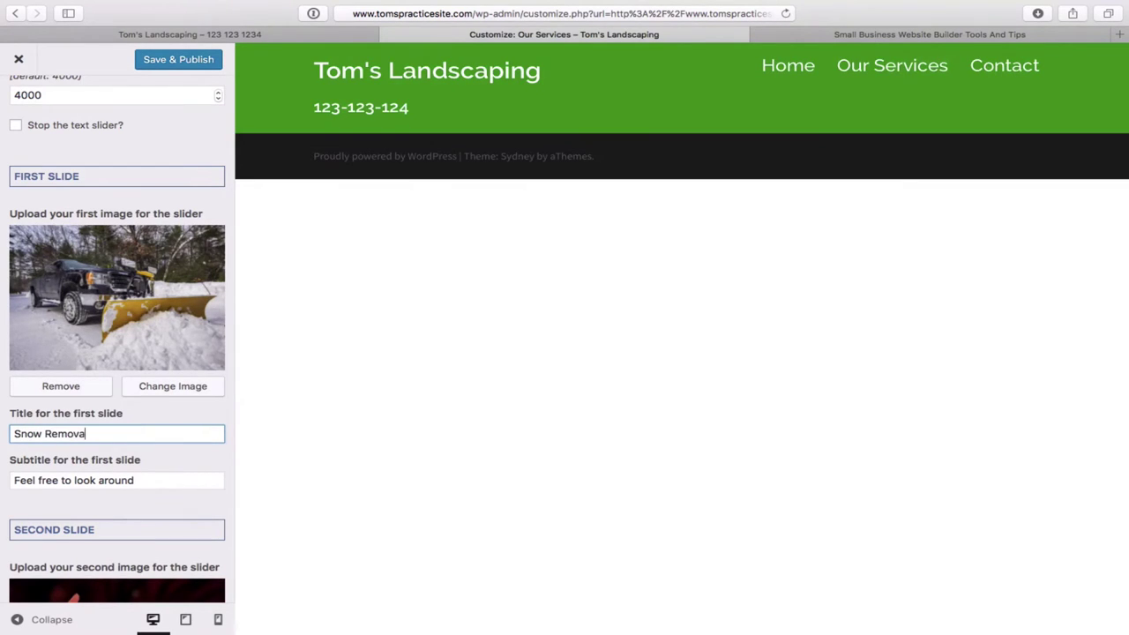
type("Remova")
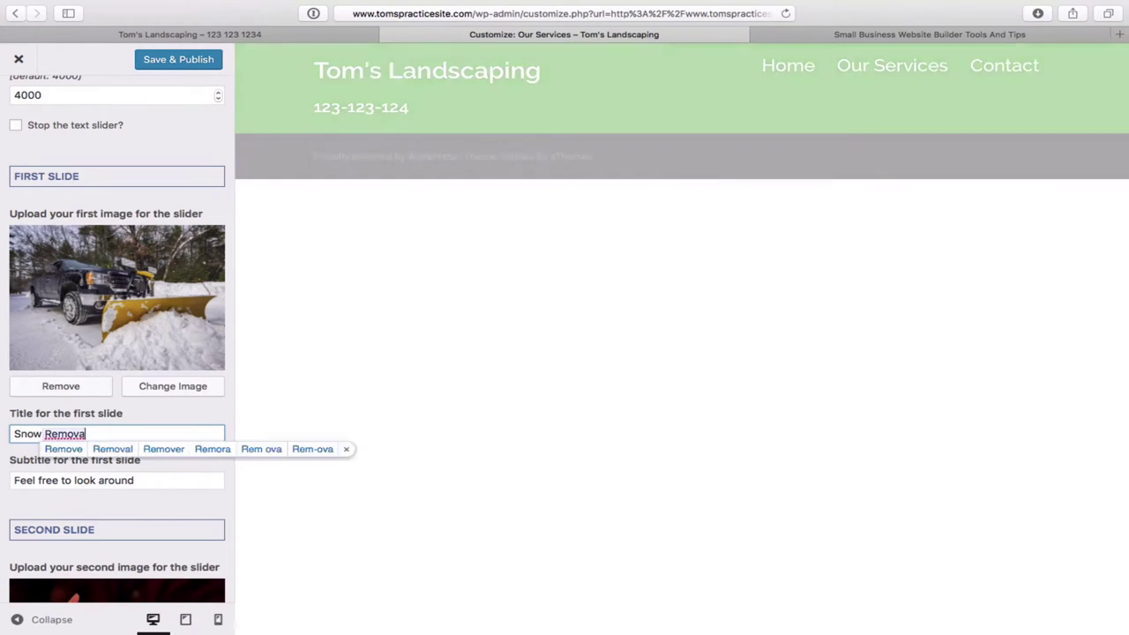
type("l")
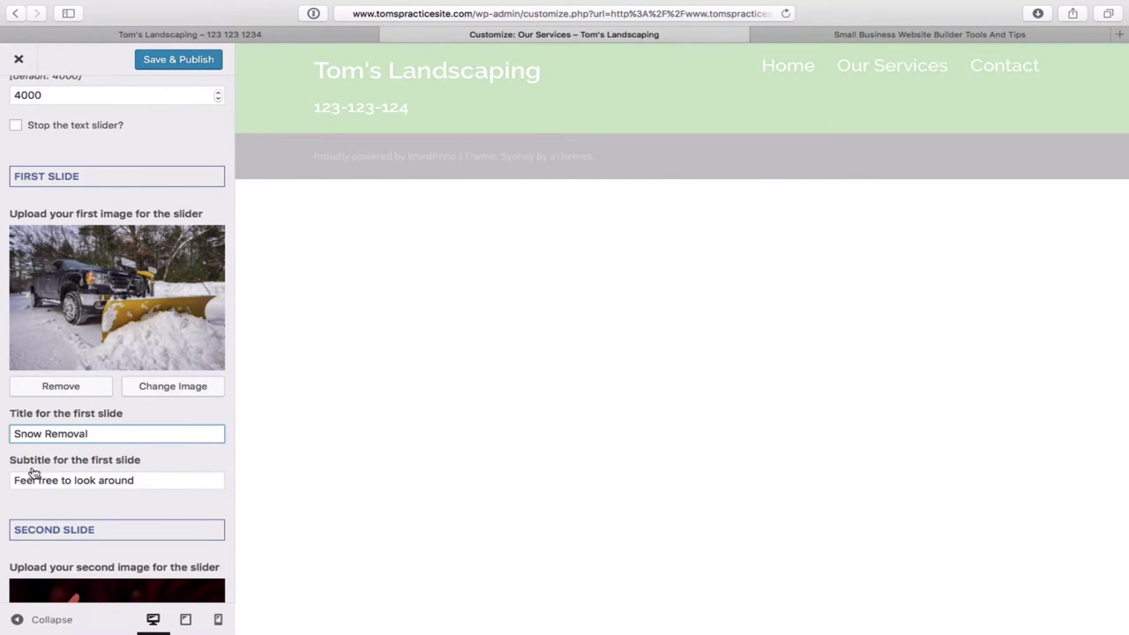
triple_click(137, 480)
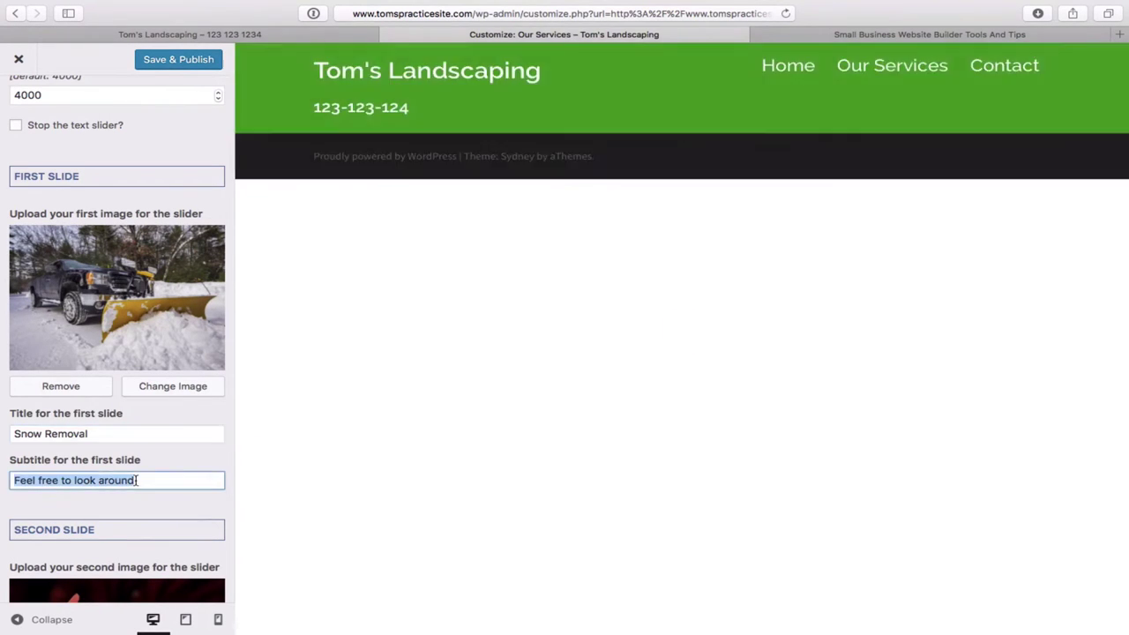
type("Residential O")
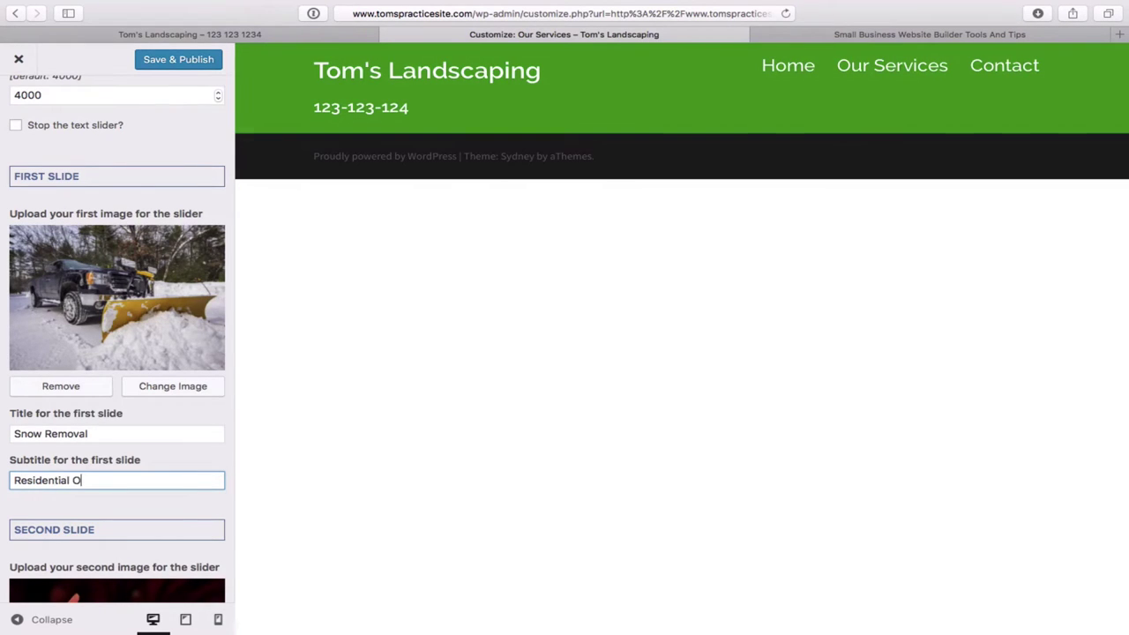
type("r Commercial")
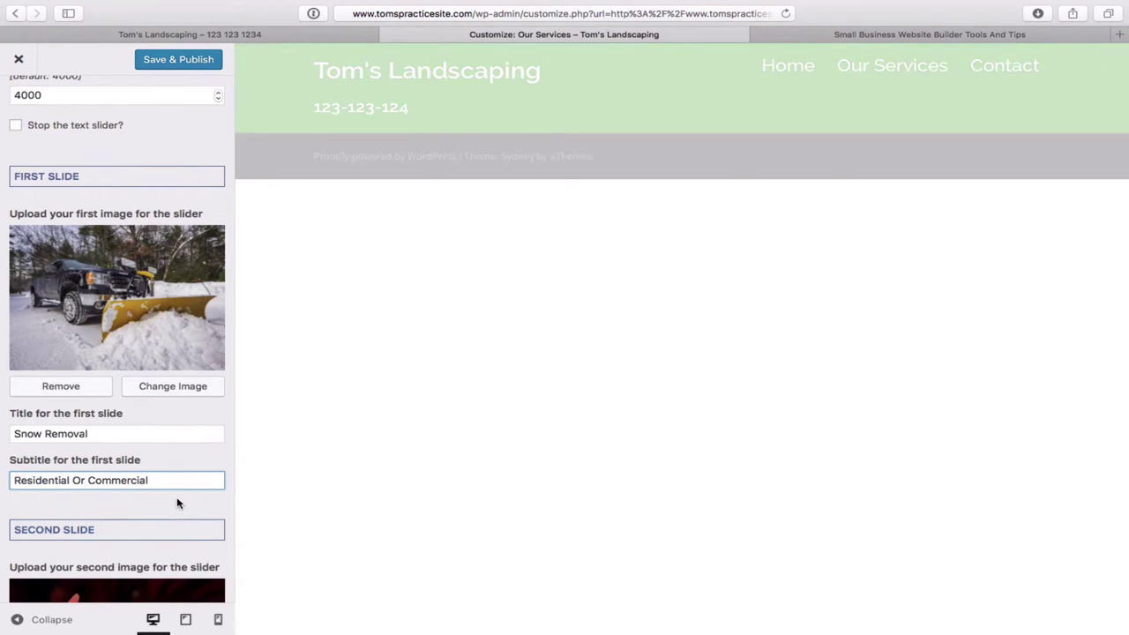
scroll(178, 503, "down", 1)
scroll(177, 503, "up", 1)
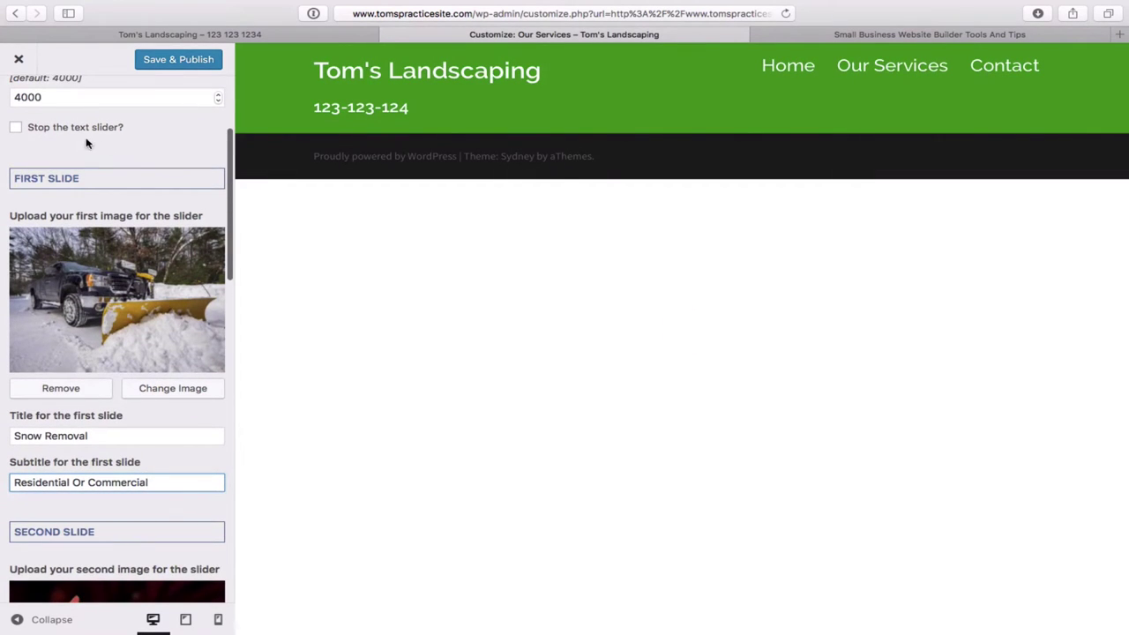
Publish the first slide changes, then reopen the Customizer from the live home page
left_click(176, 62)
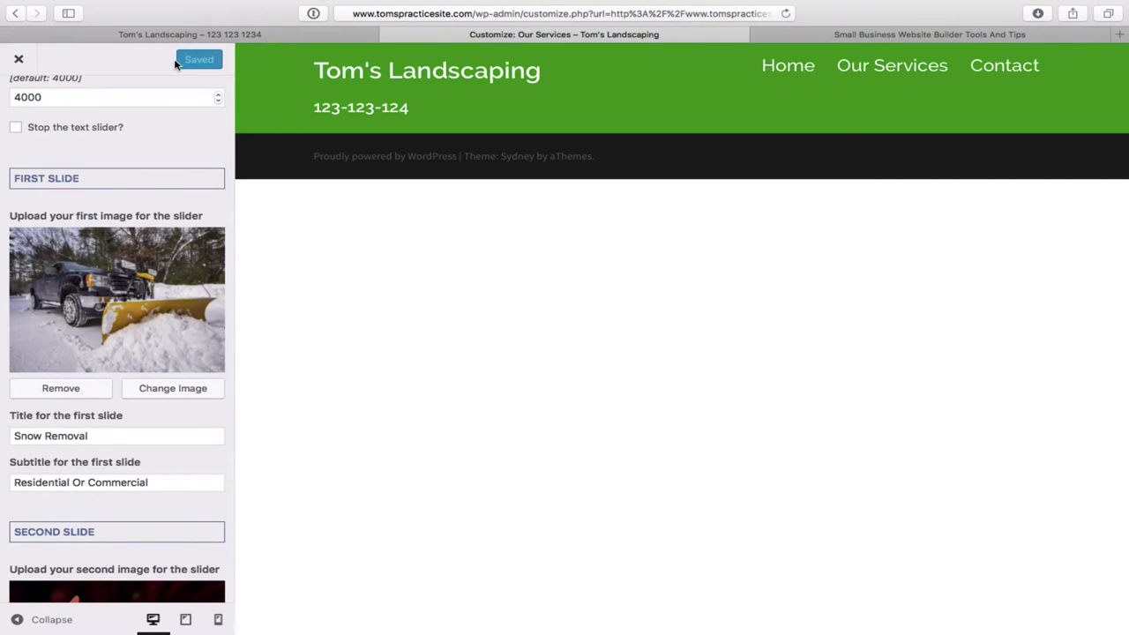
scroll(83, 136, "up", 5)
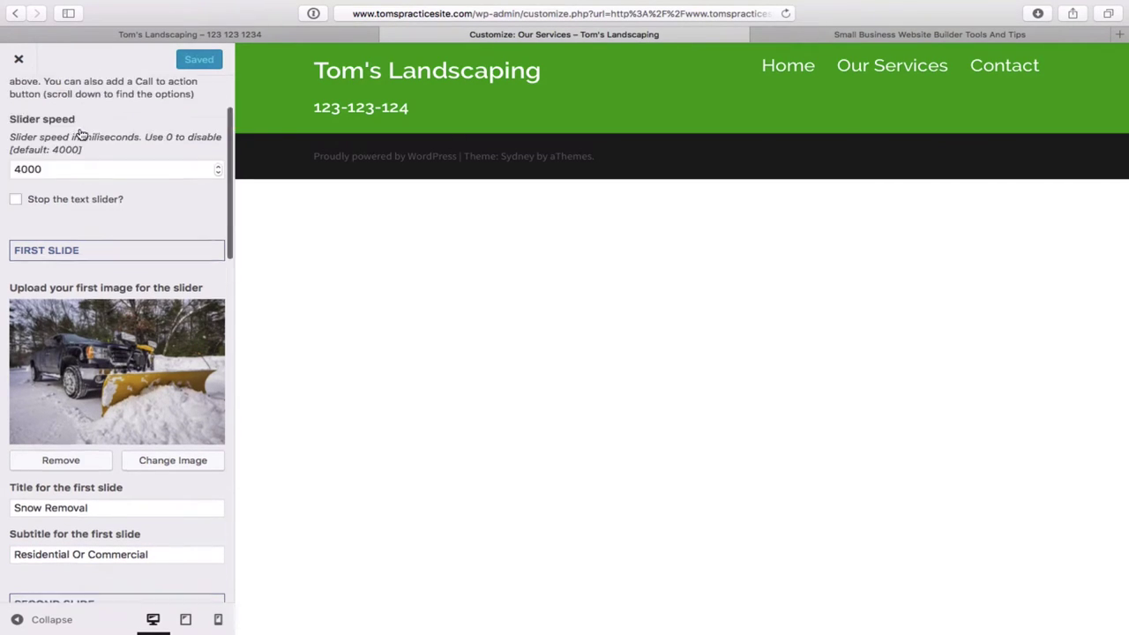
left_click(18, 62)
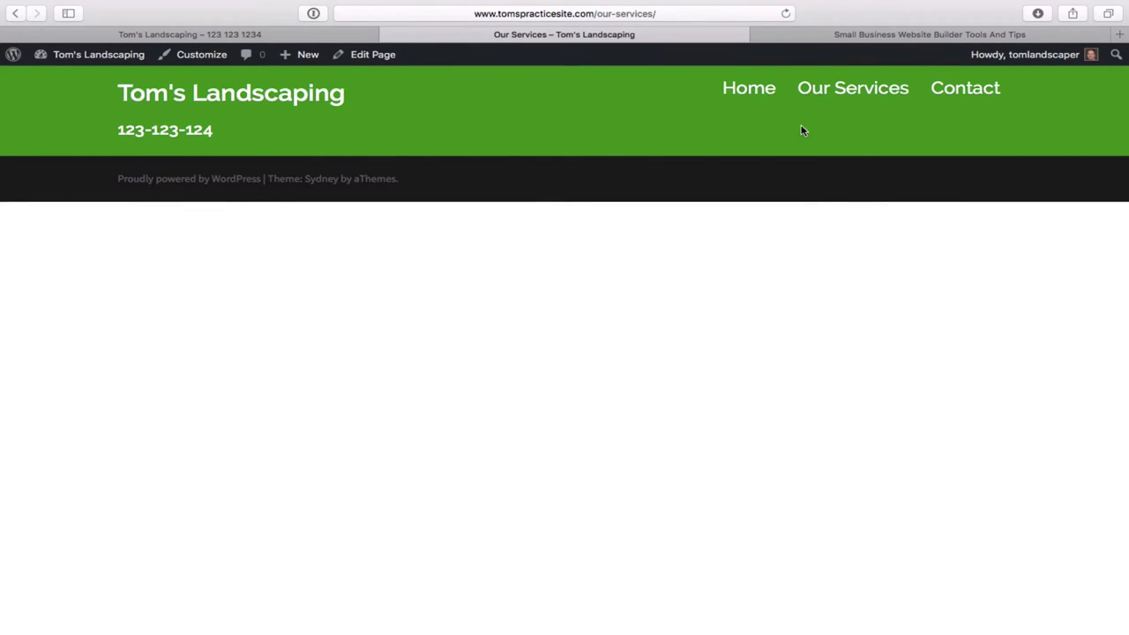
left_click(761, 96)
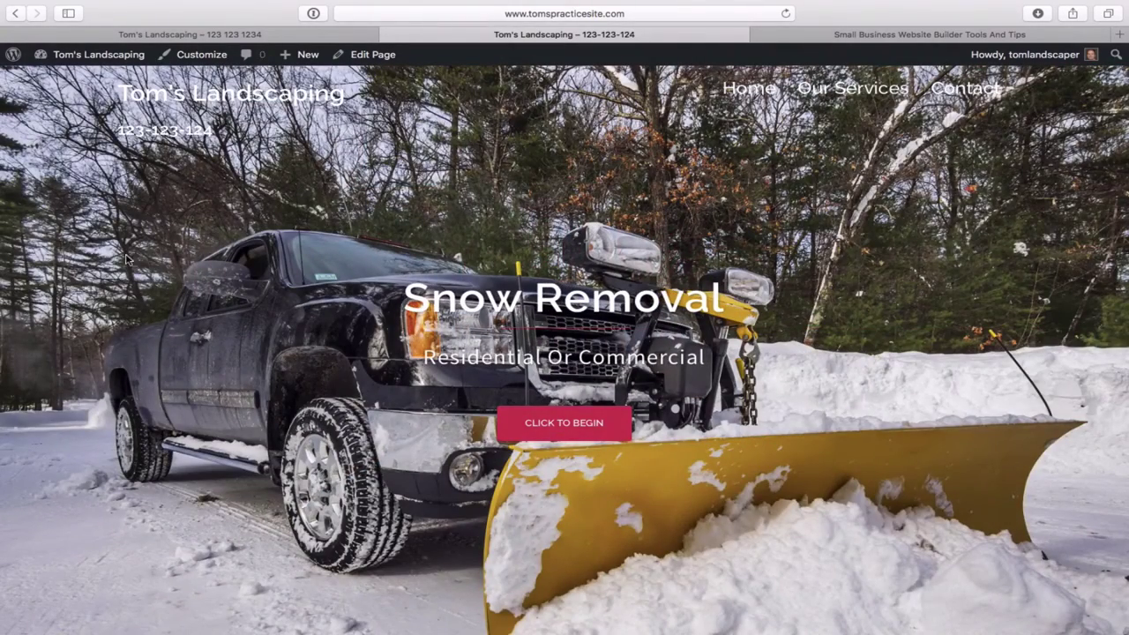
left_click(197, 57)
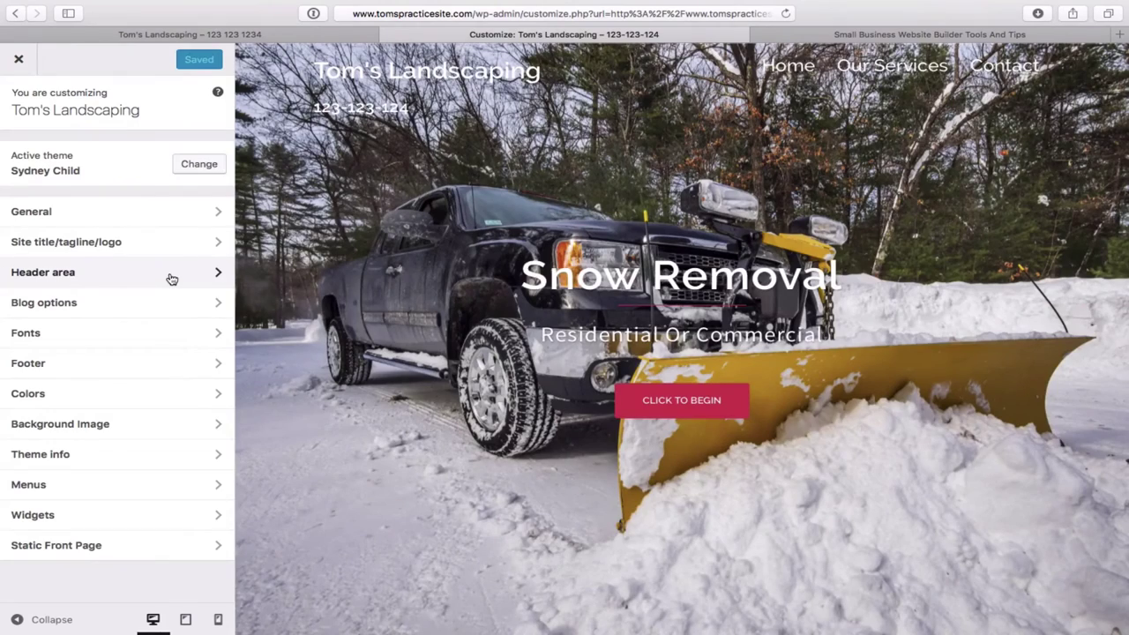
Go through Header area to Header Slider and scroll to the first and second slide sections
left_click(172, 280)
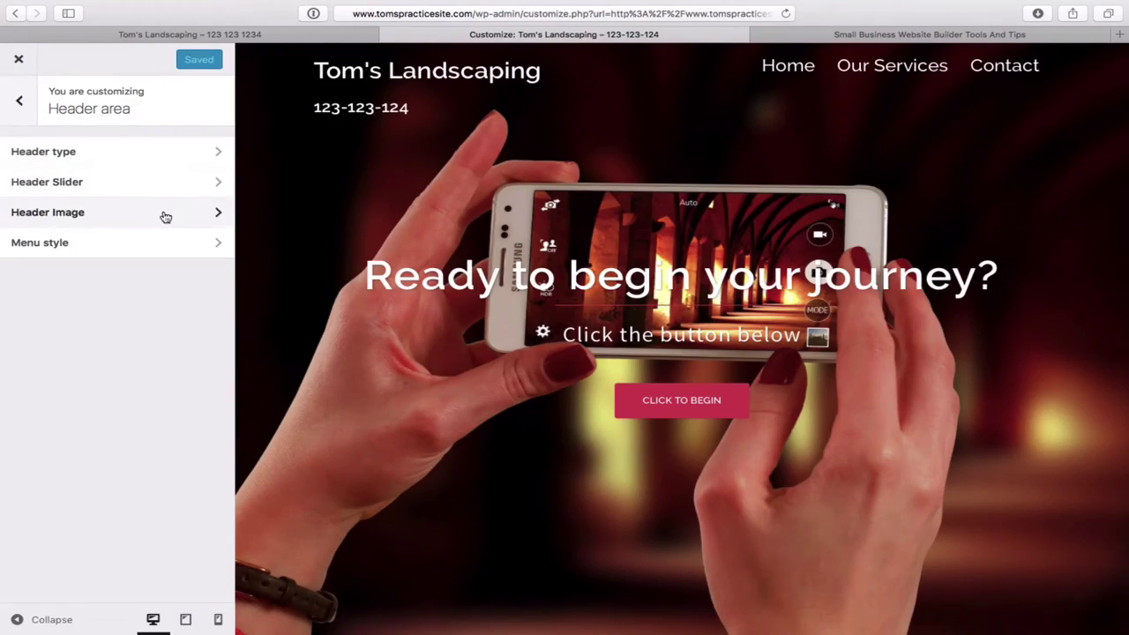
left_click(165, 217)
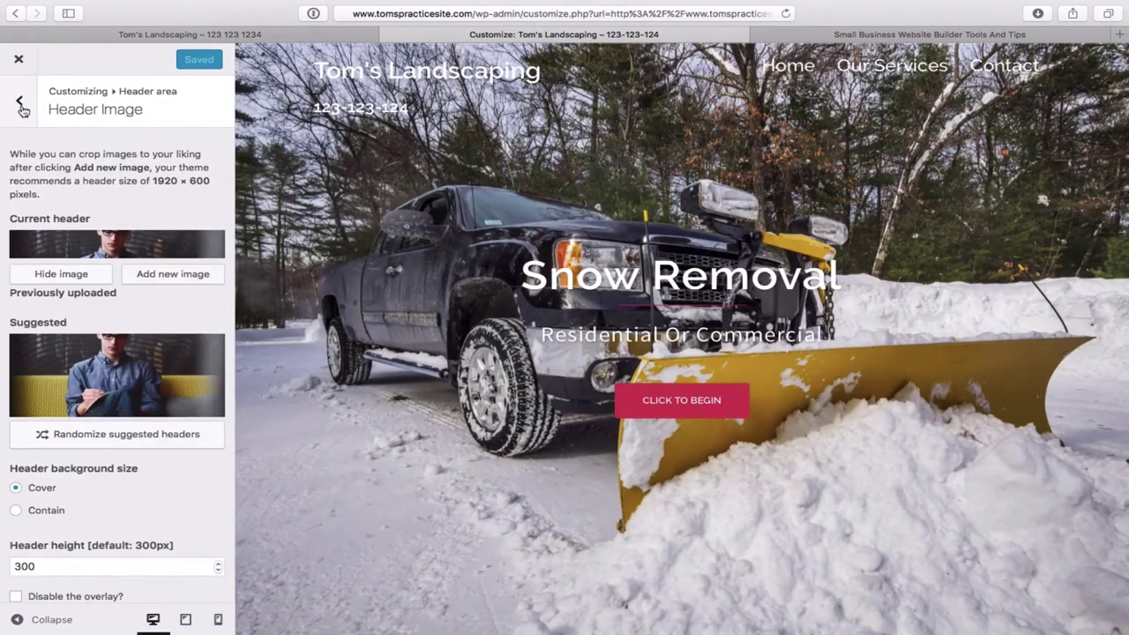
left_click(19, 103)
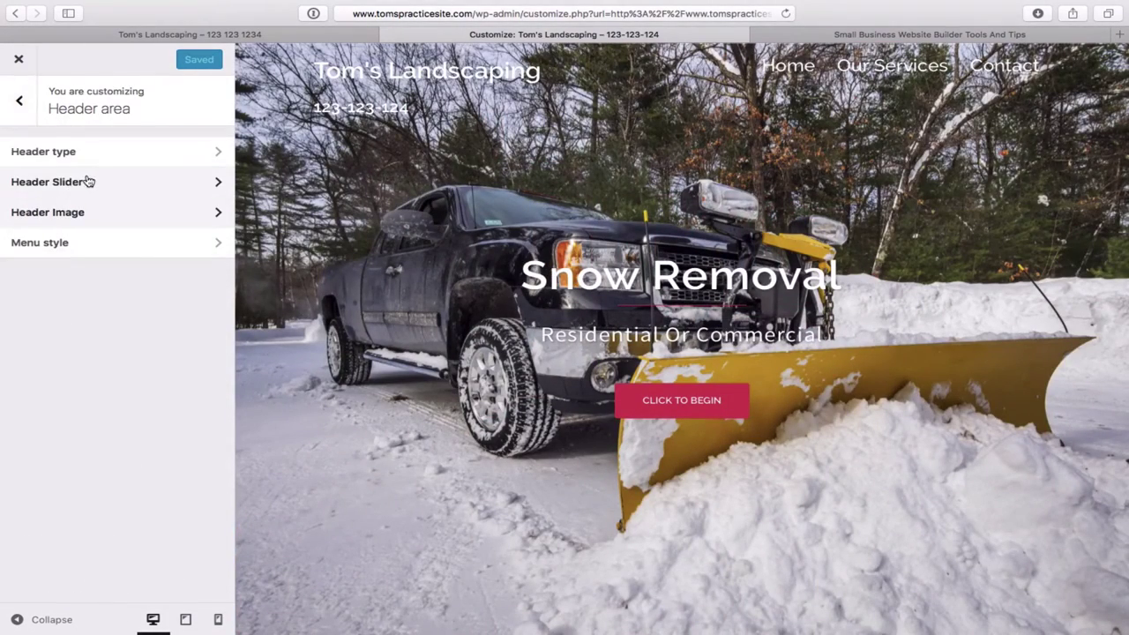
left_click(88, 180)
scroll(69, 381, "down", 3)
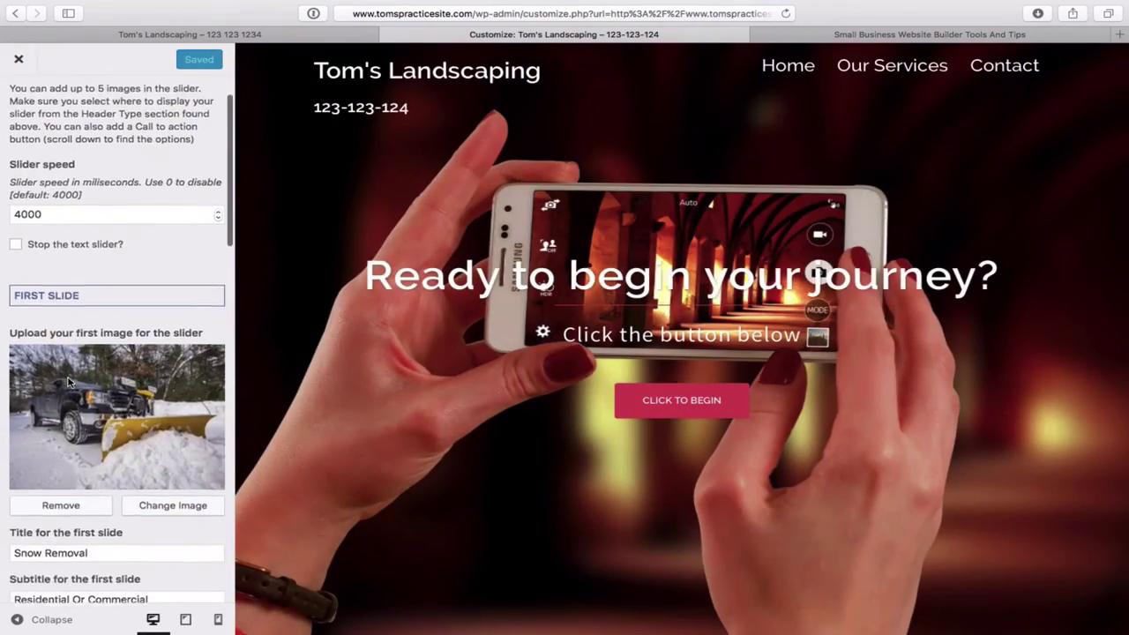
scroll(69, 381, "down", 3)
scroll(79, 254, "up", 4)
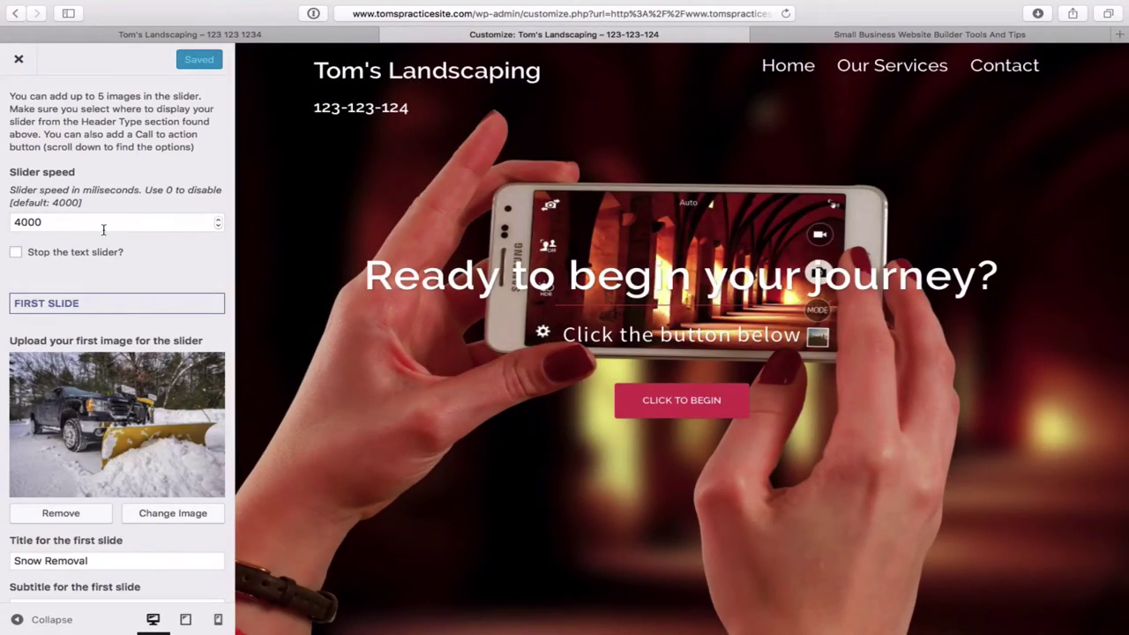
scroll(185, 259, "down", 2)
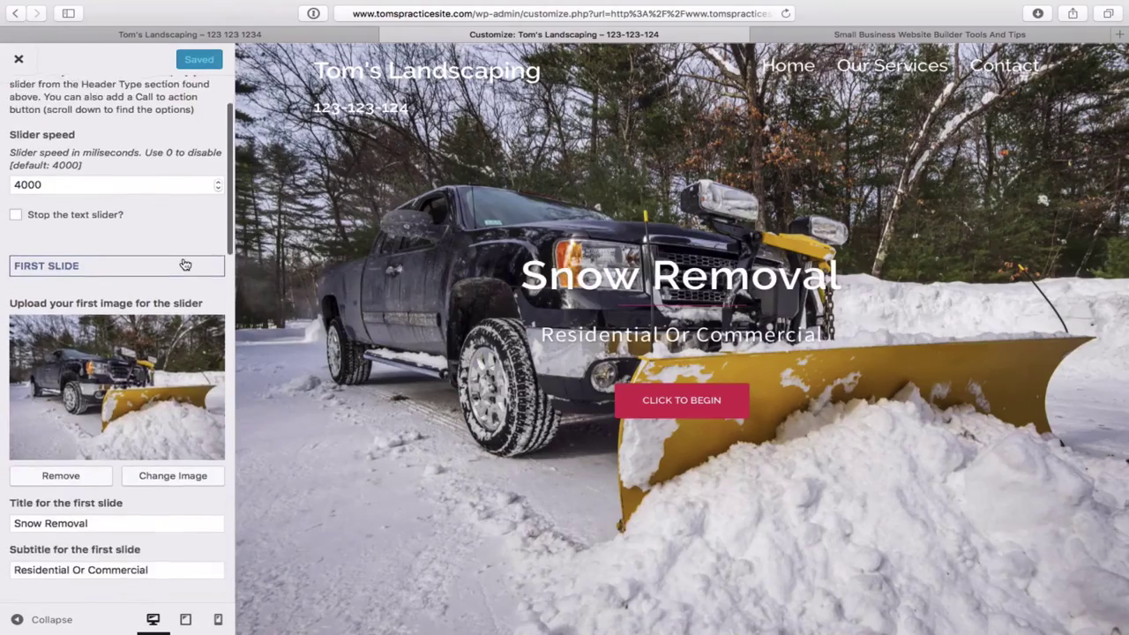
scroll(184, 262, "down", 4)
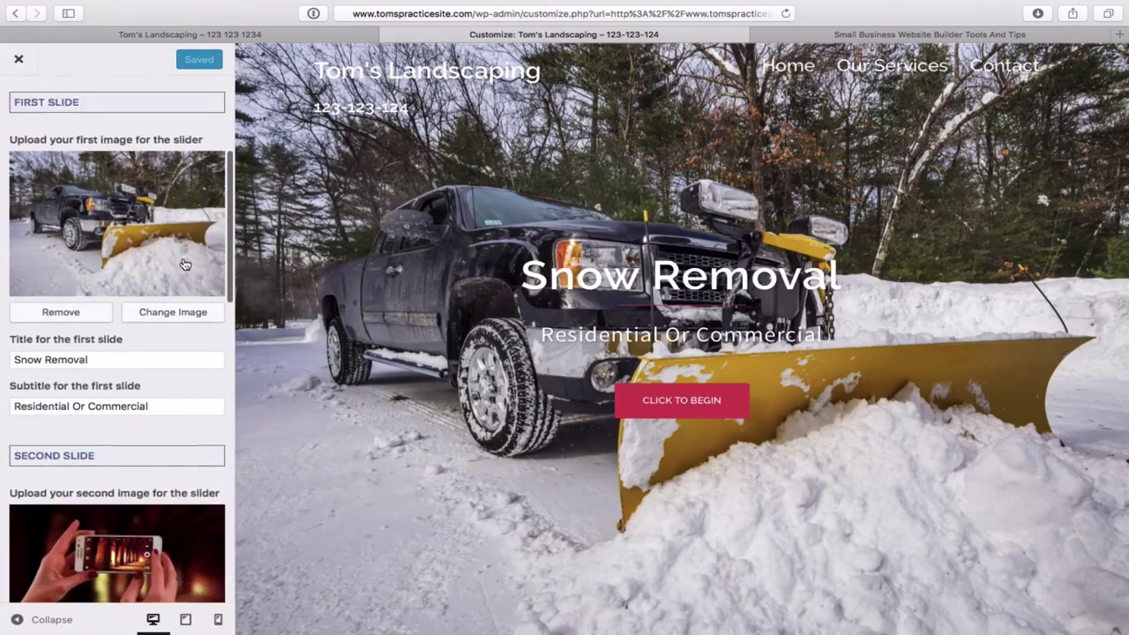
scroll(184, 262, "down", 4)
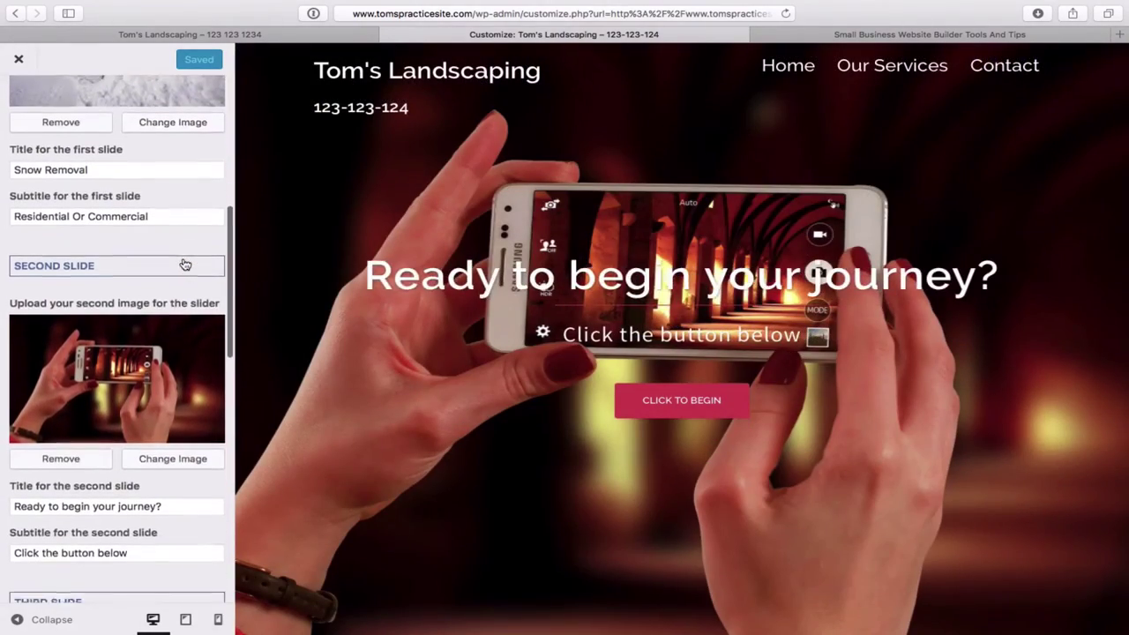
Upload canstockphoto10769625.jpg as the second slide's image and set its alt text to 'Lawn care'
scroll(185, 262, "down", 1)
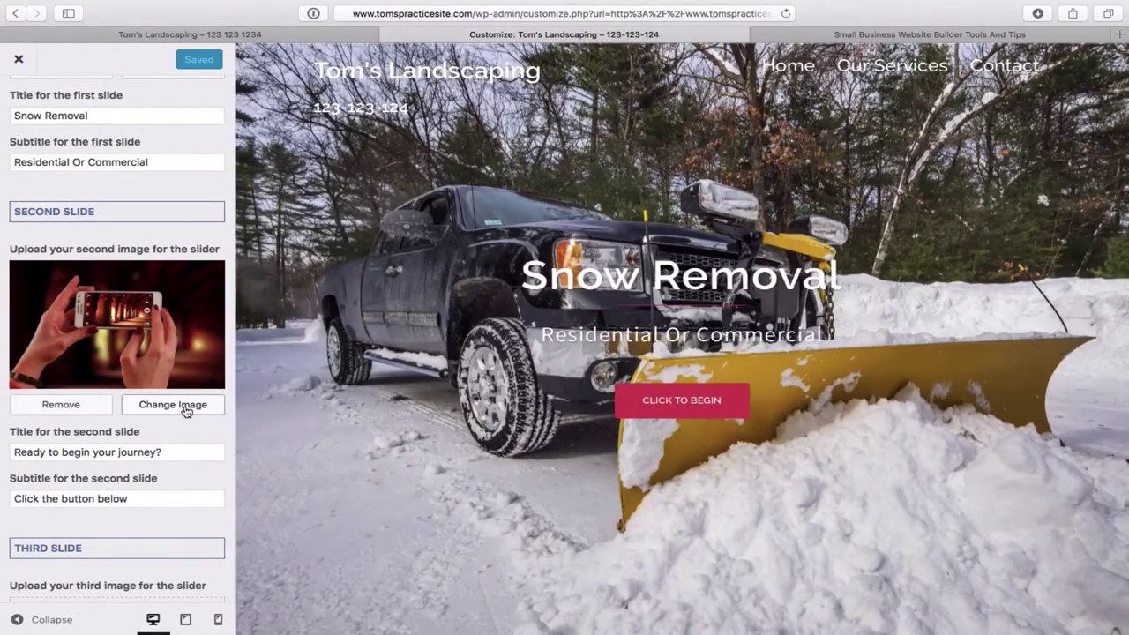
left_click(185, 406)
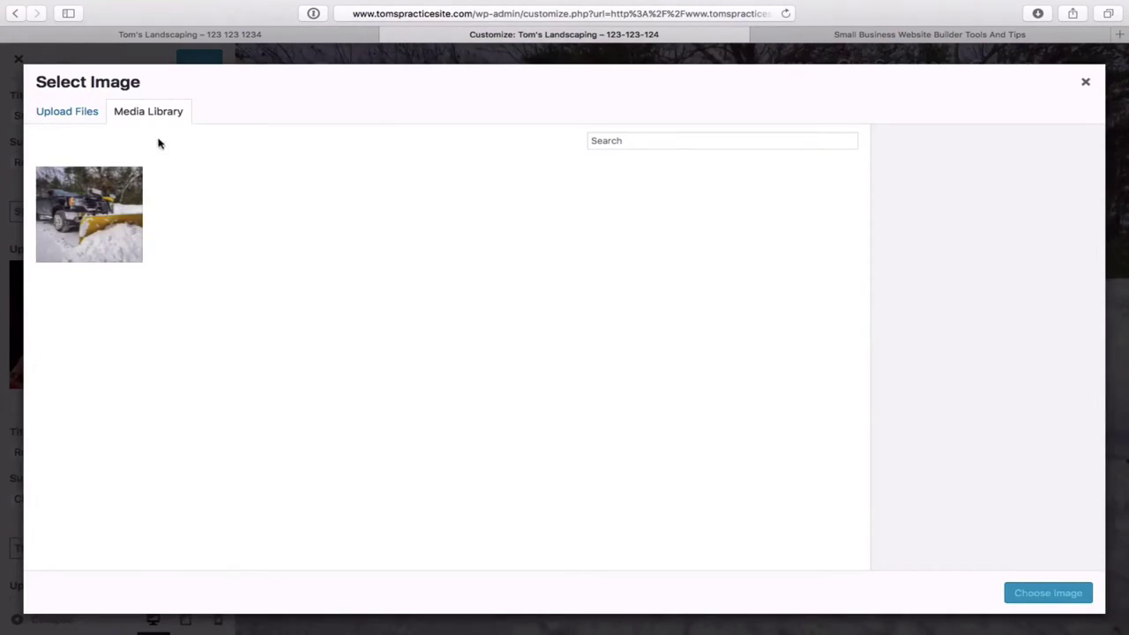
left_click(74, 119)
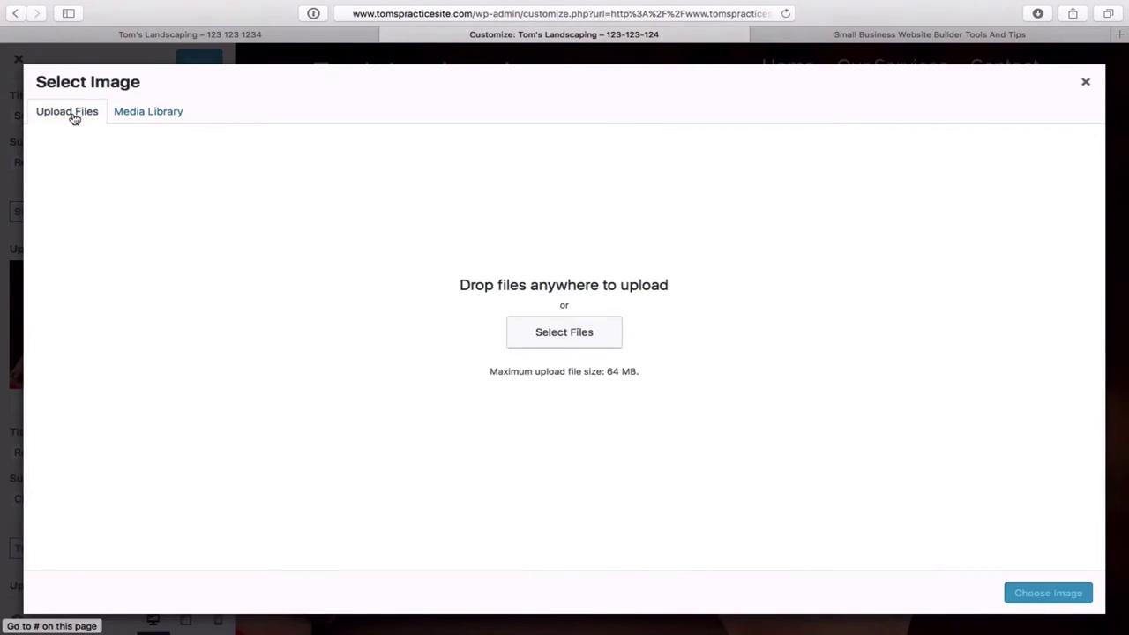
left_click(586, 340)
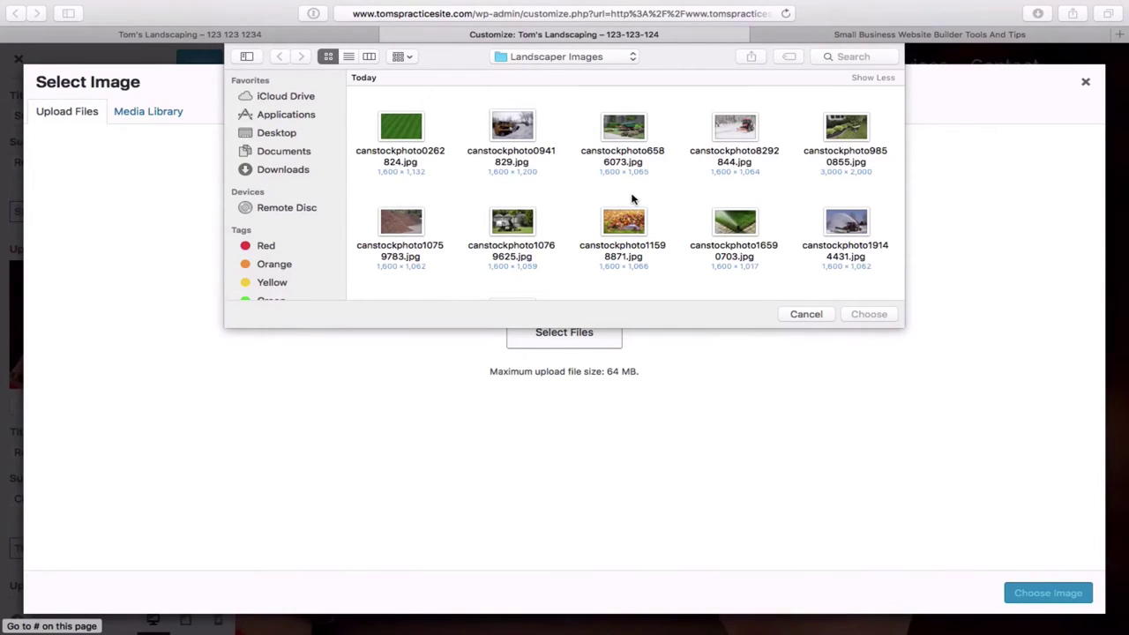
scroll(635, 189, "down", 2)
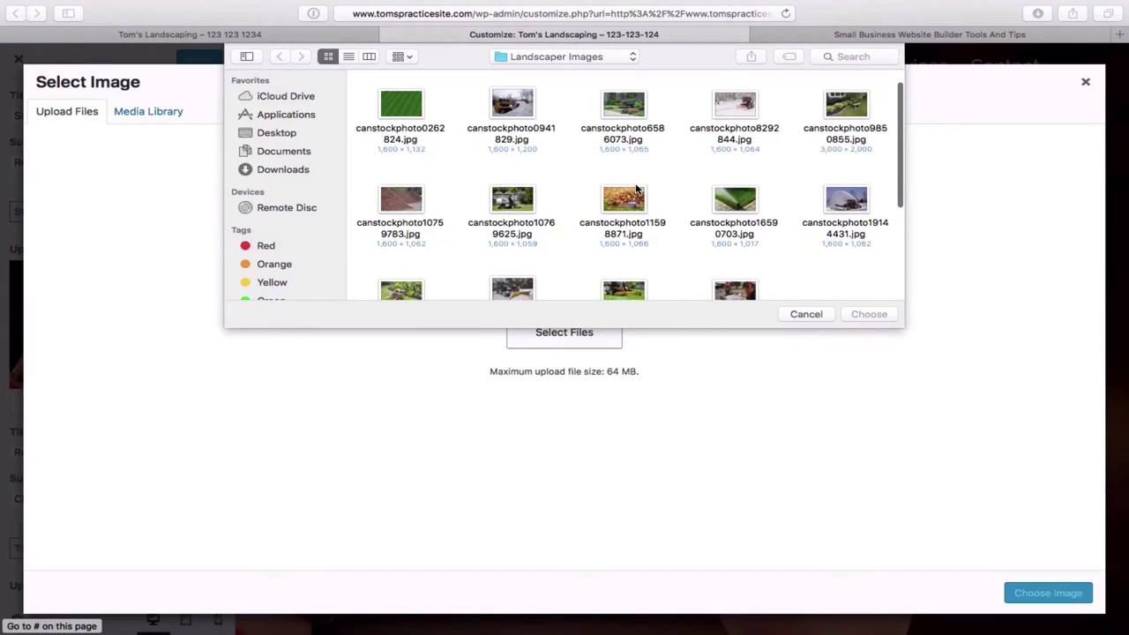
scroll(636, 189, "down", 4)
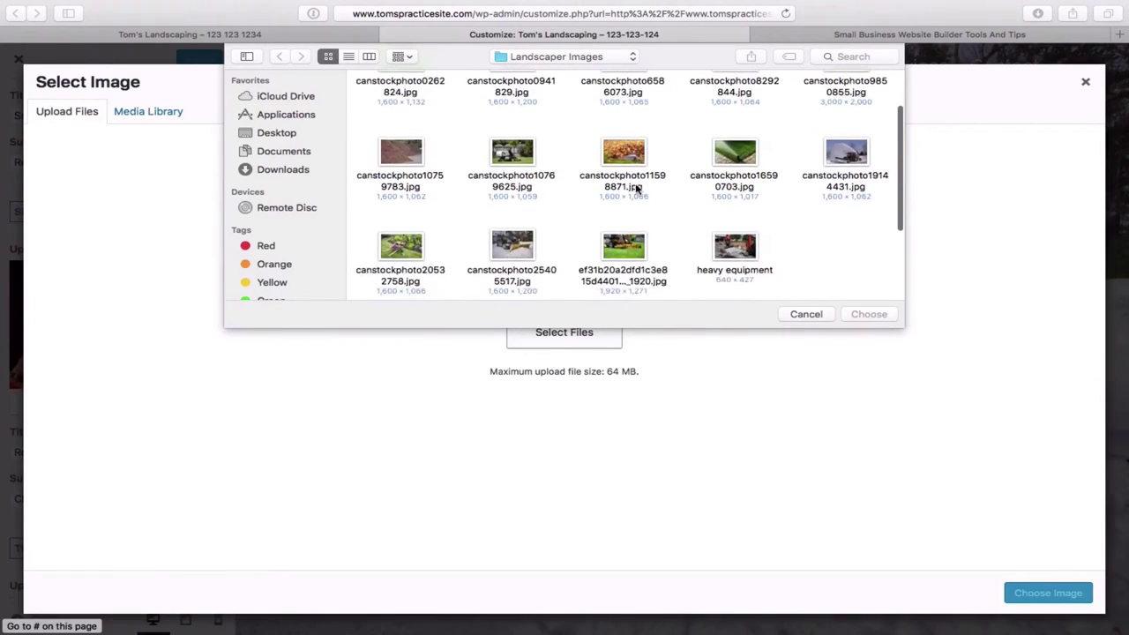
scroll(637, 198, "down", 4)
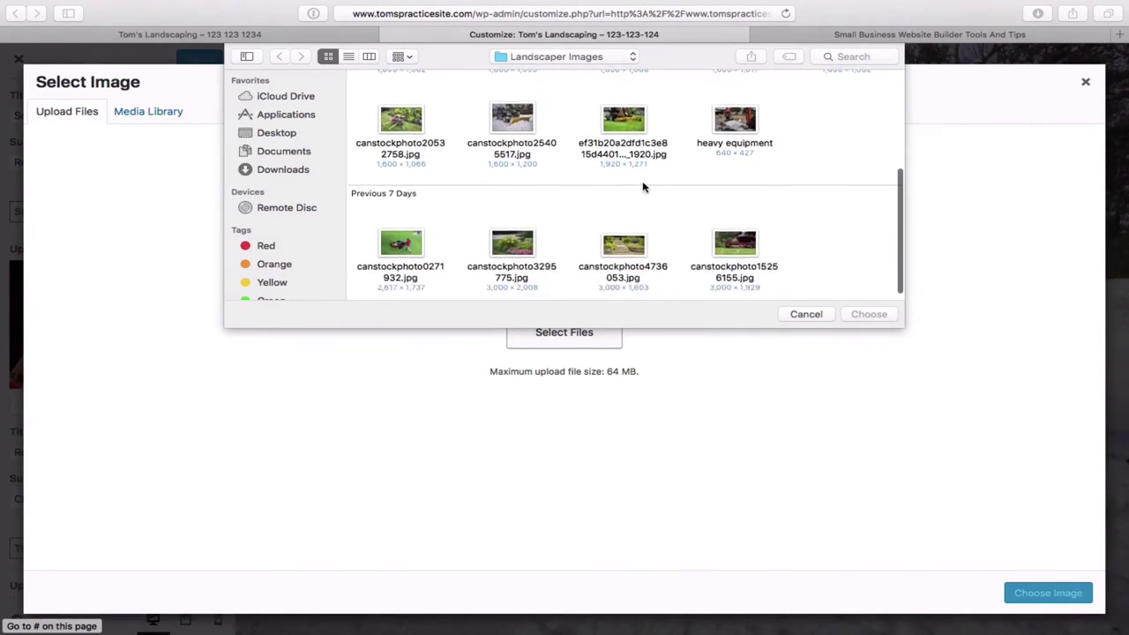
scroll(642, 187, "up", 10)
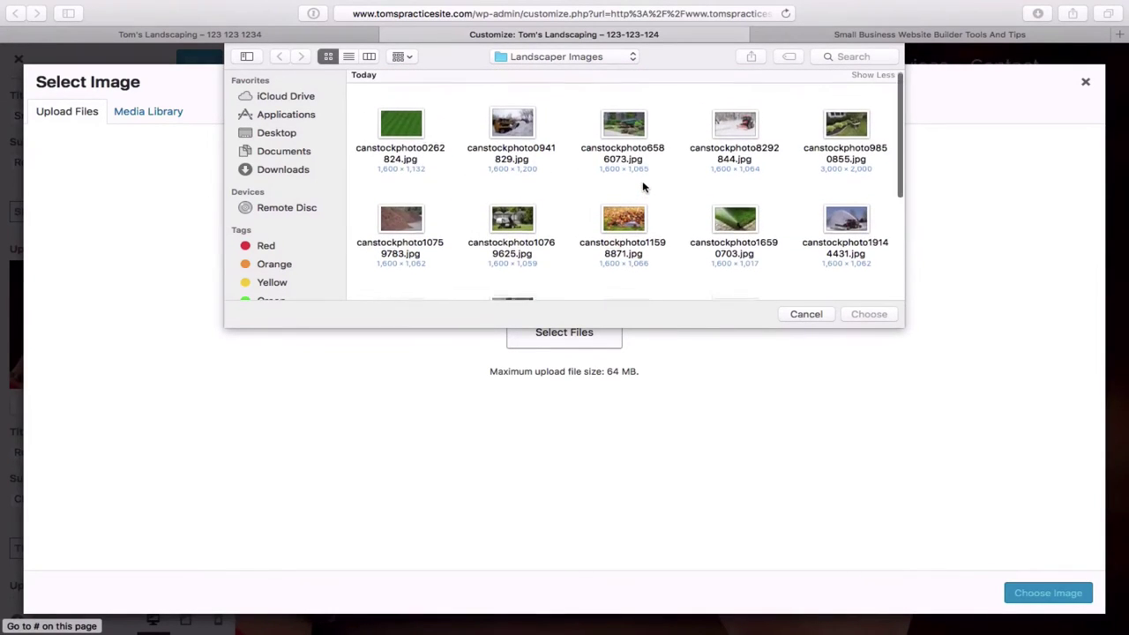
scroll(642, 187, "down", 1)
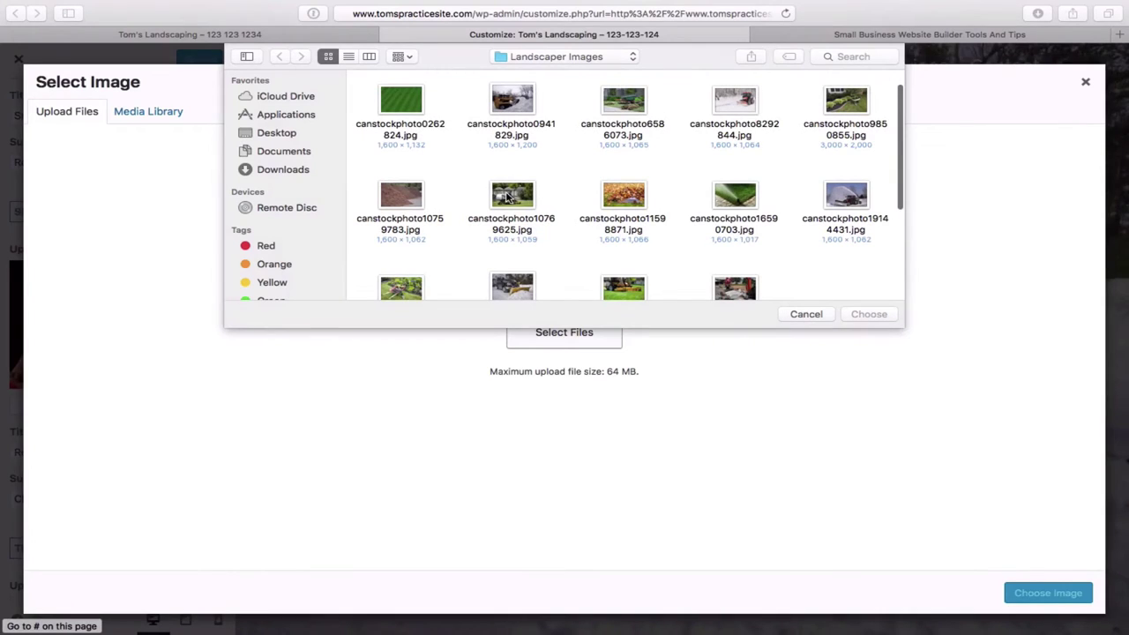
double_click(507, 198)
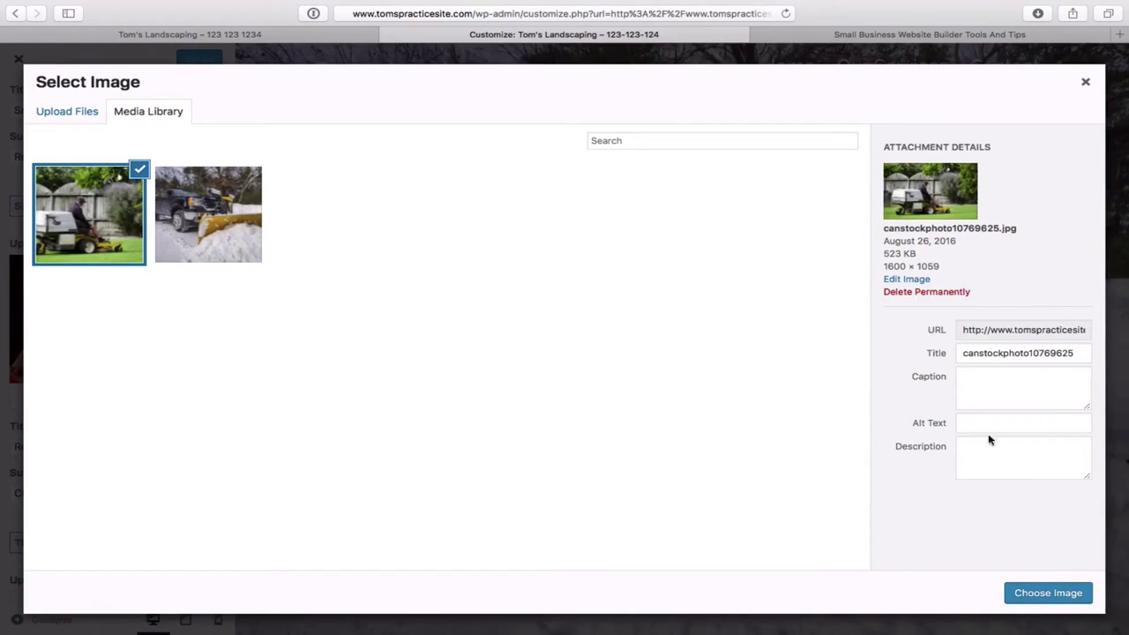
left_click(978, 426)
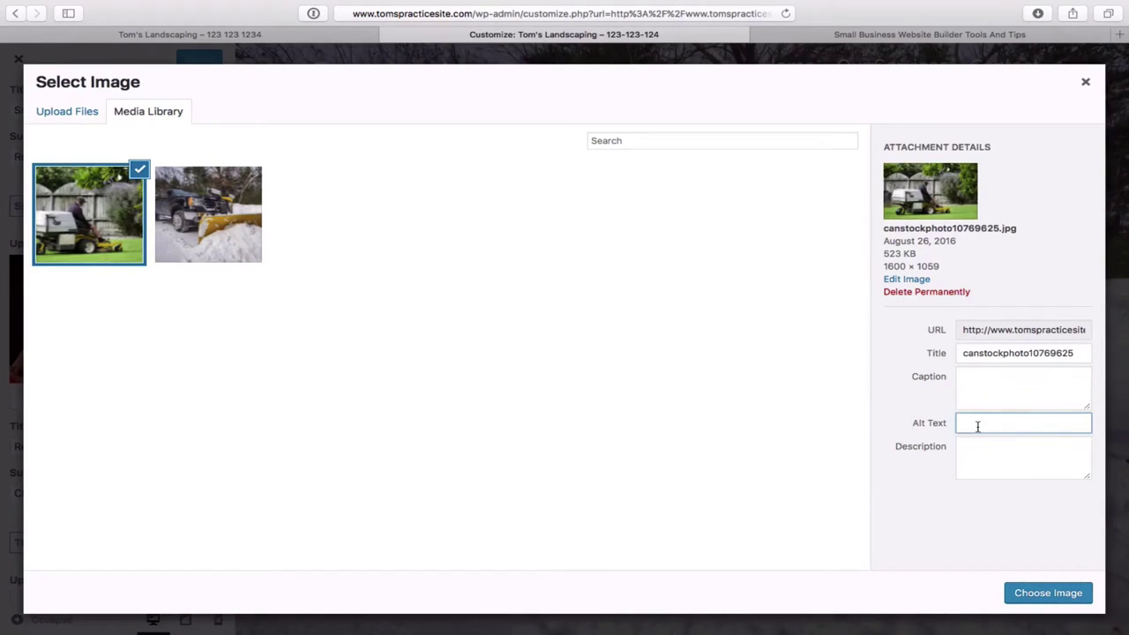
type("Lawn care")
Use the uploaded photo for the second slide after checking the reference site's Professional Lawn Care slide
left_click(1049, 596)
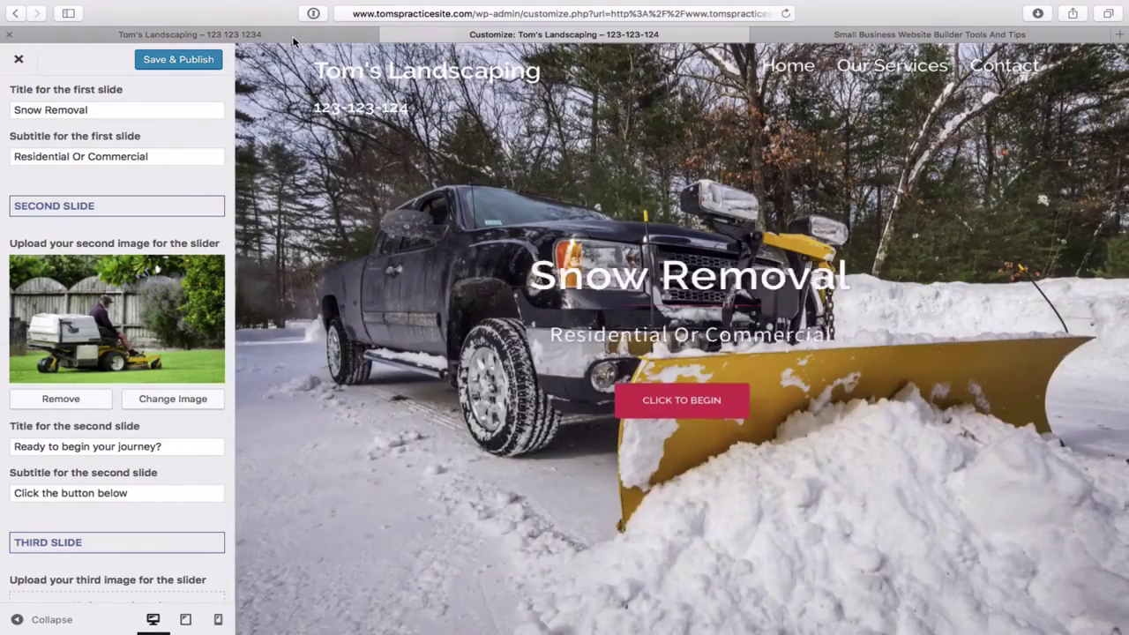
left_click(293, 39)
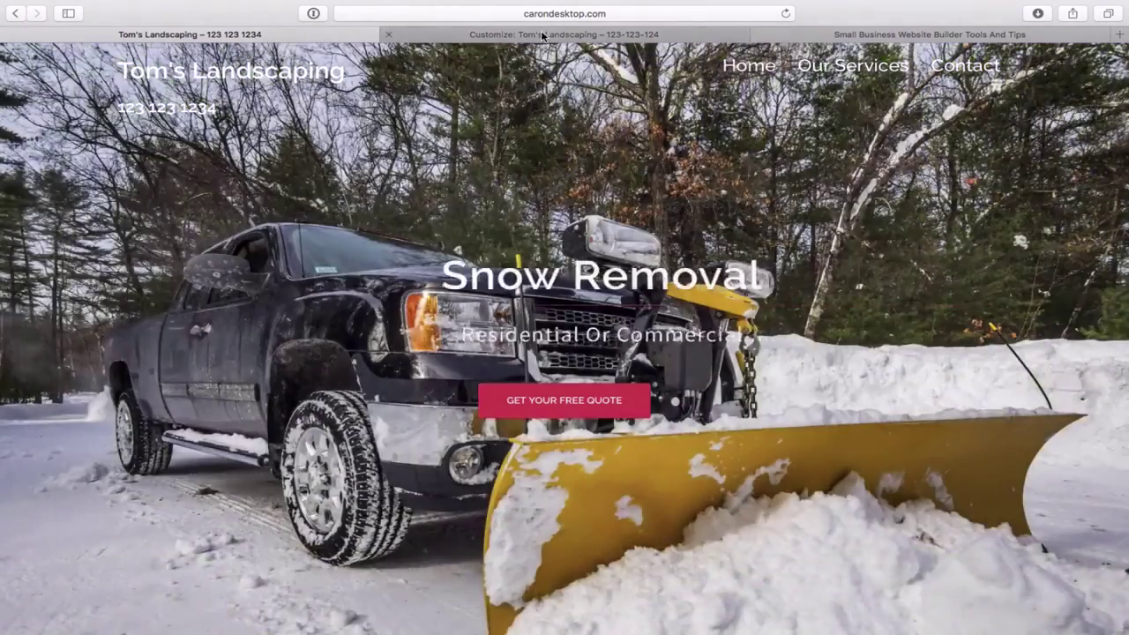
left_click(483, 33)
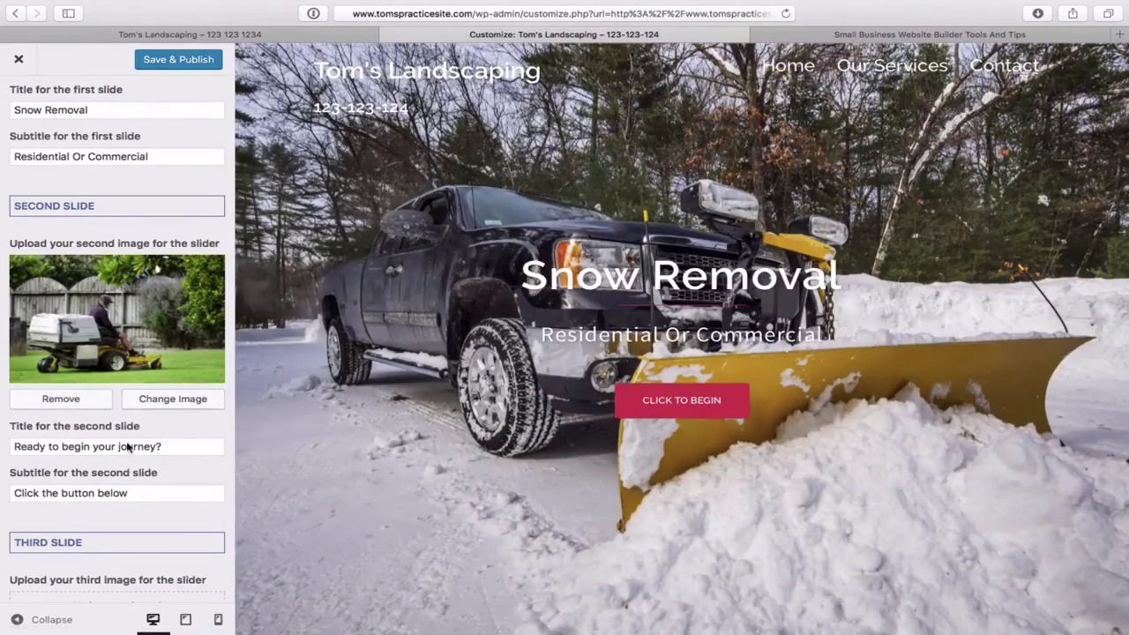
Retitle the second slide 'Professional Lawn Care' and set its subtitle to 'Residential Or Commercial'
triple_click(166, 448)
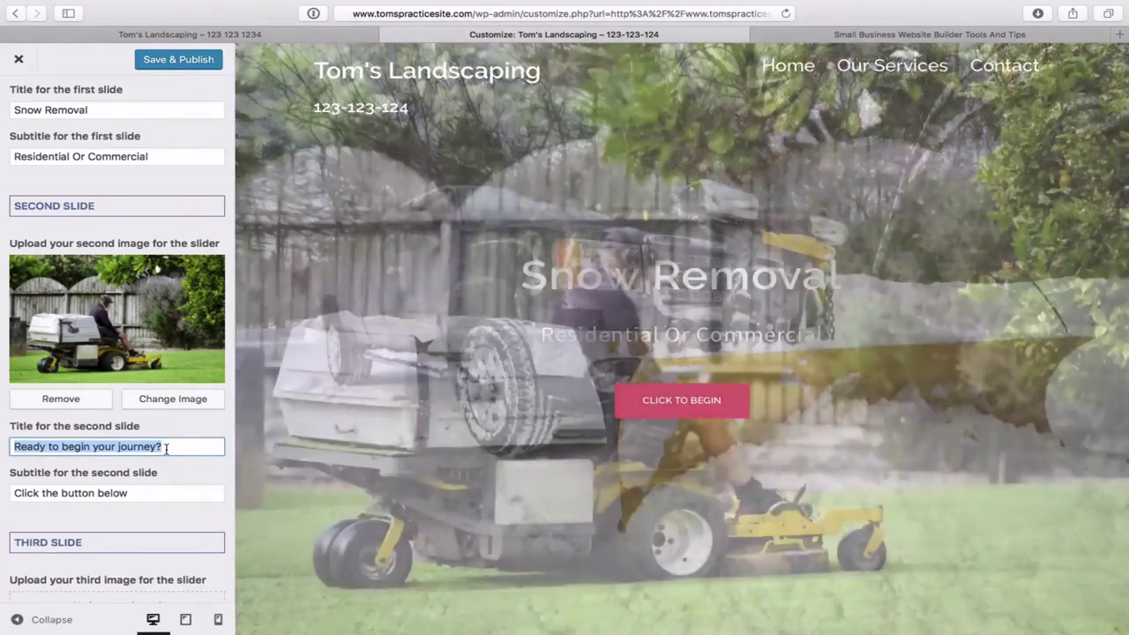
type("Professional")
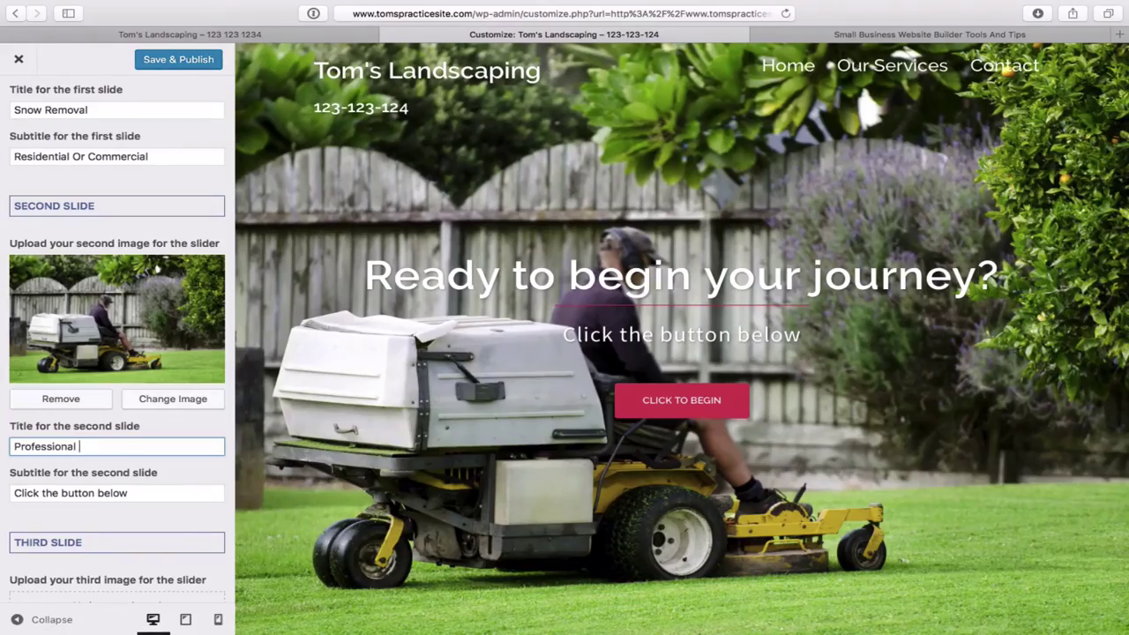
type(" Lawn C")
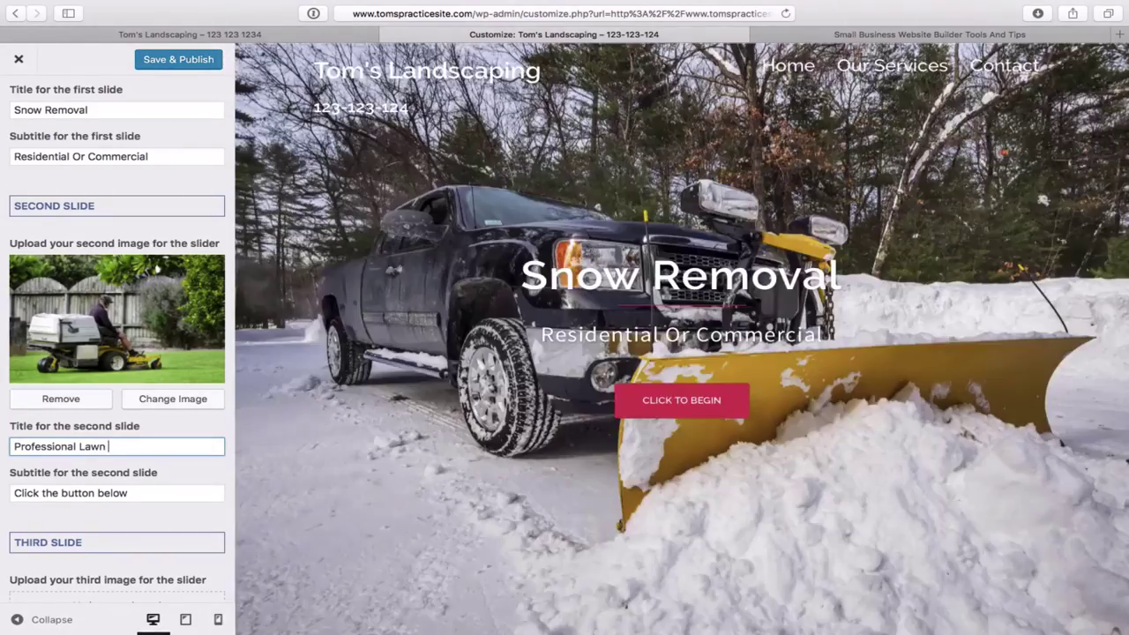
type("are")
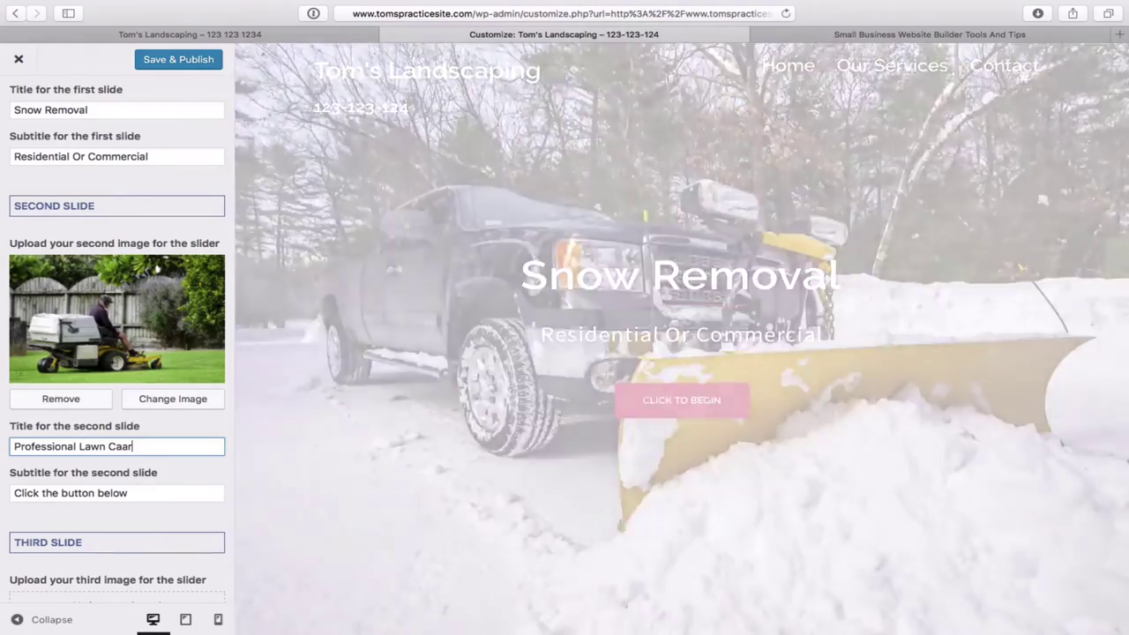
key("BackSpace")
key("BackSpace")
type("re")
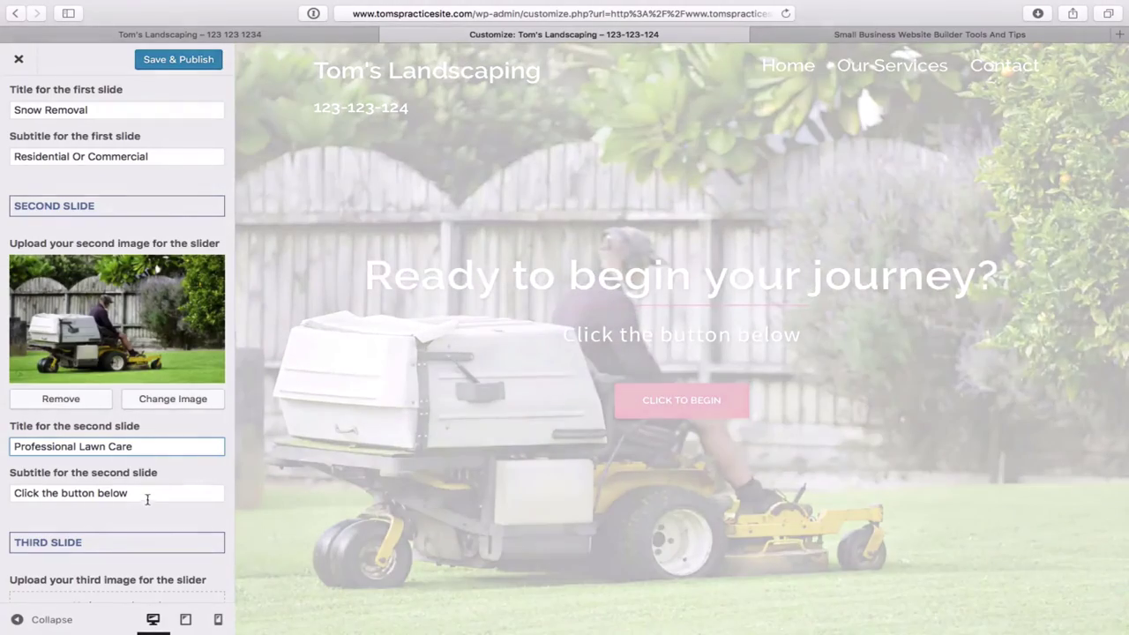
triple_click(131, 496)
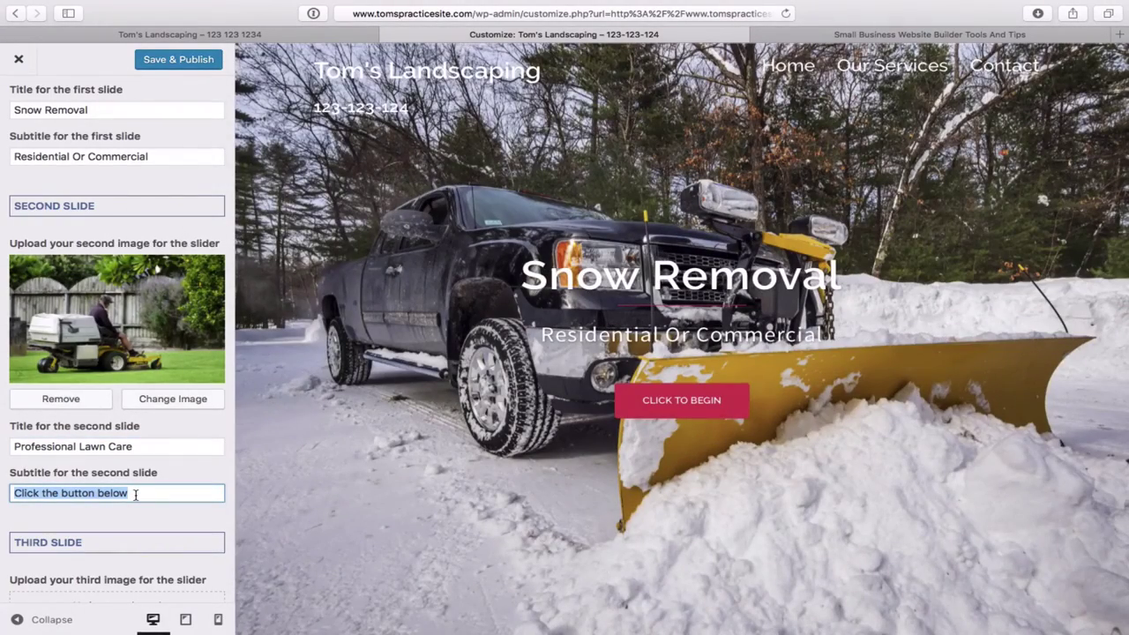
type("Resident")
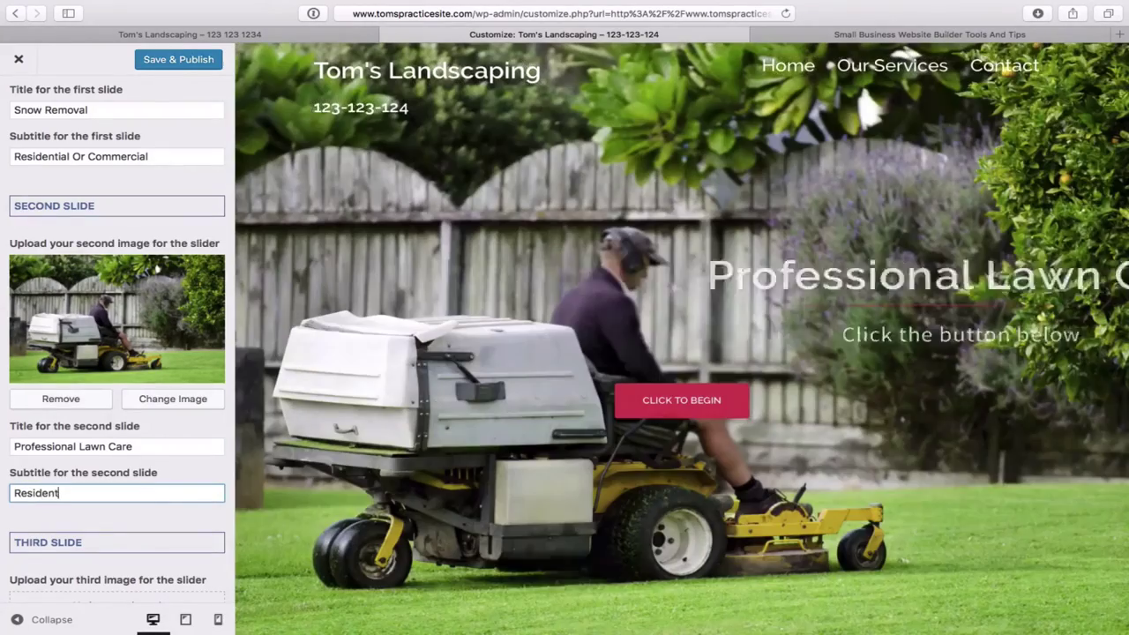
type("ial Or Com")
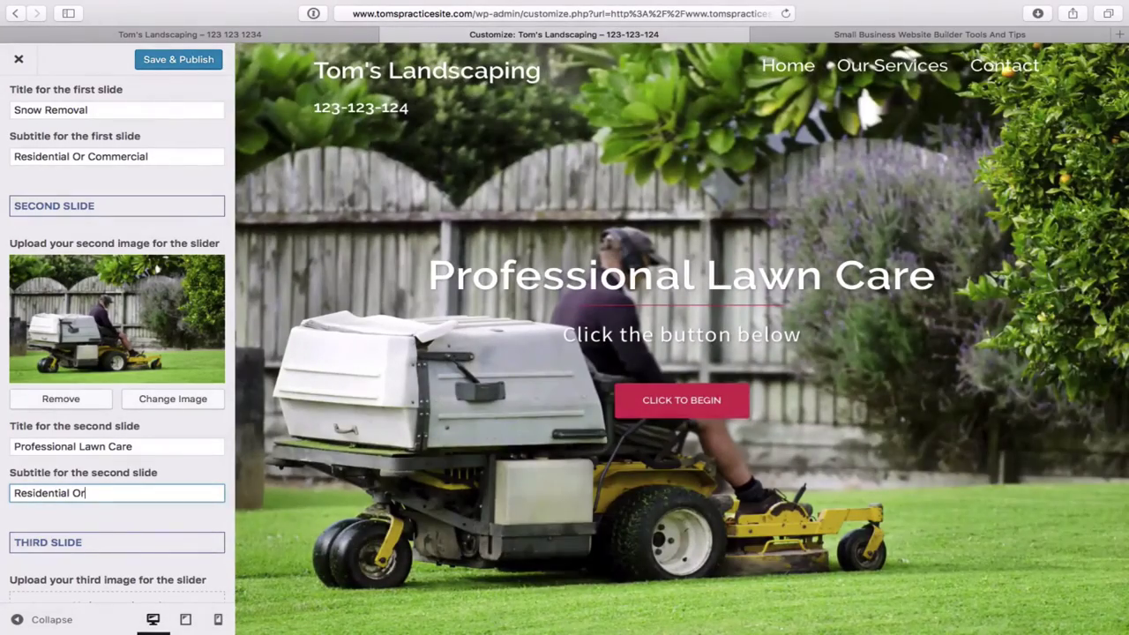
type("mercial")
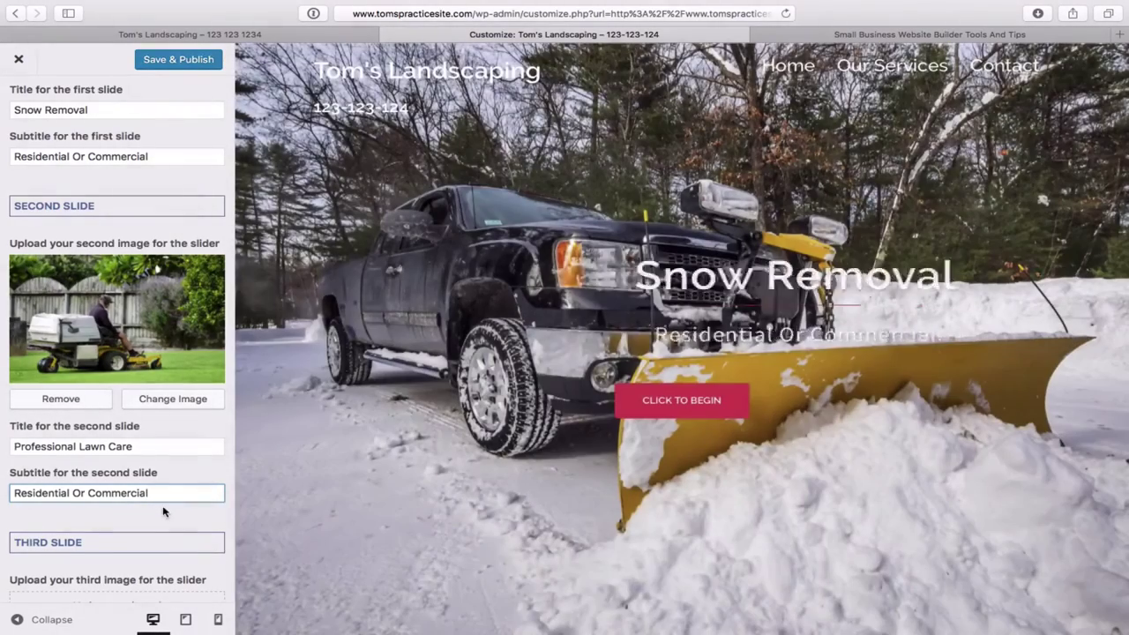
scroll(141, 514, "down", 3)
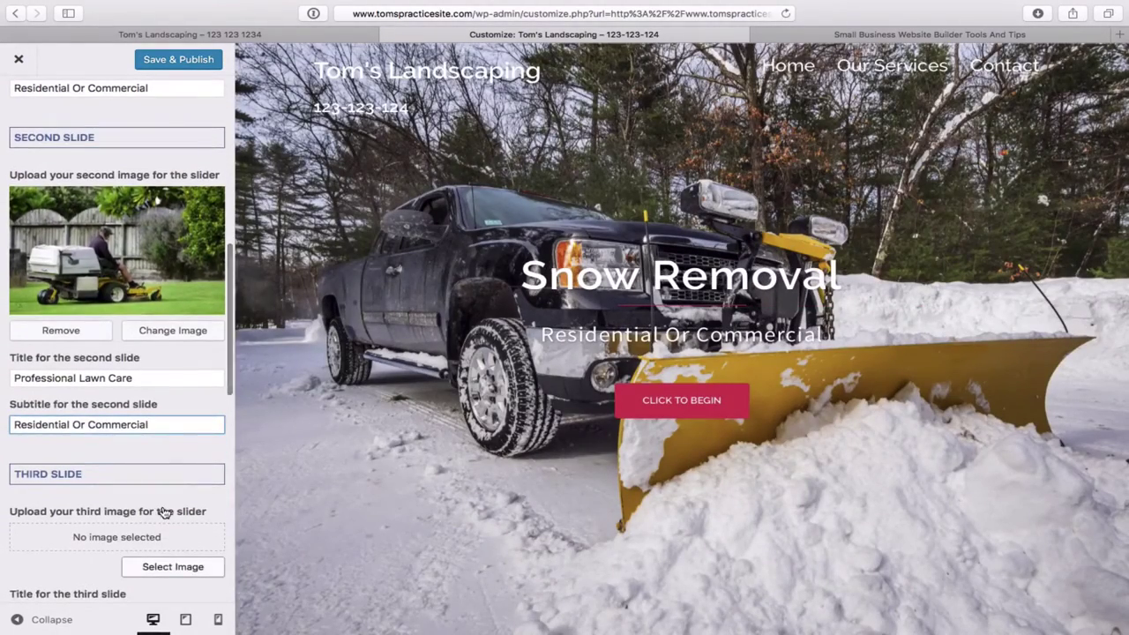
scroll(164, 512, "down", 3)
scroll(164, 512, "down", 1)
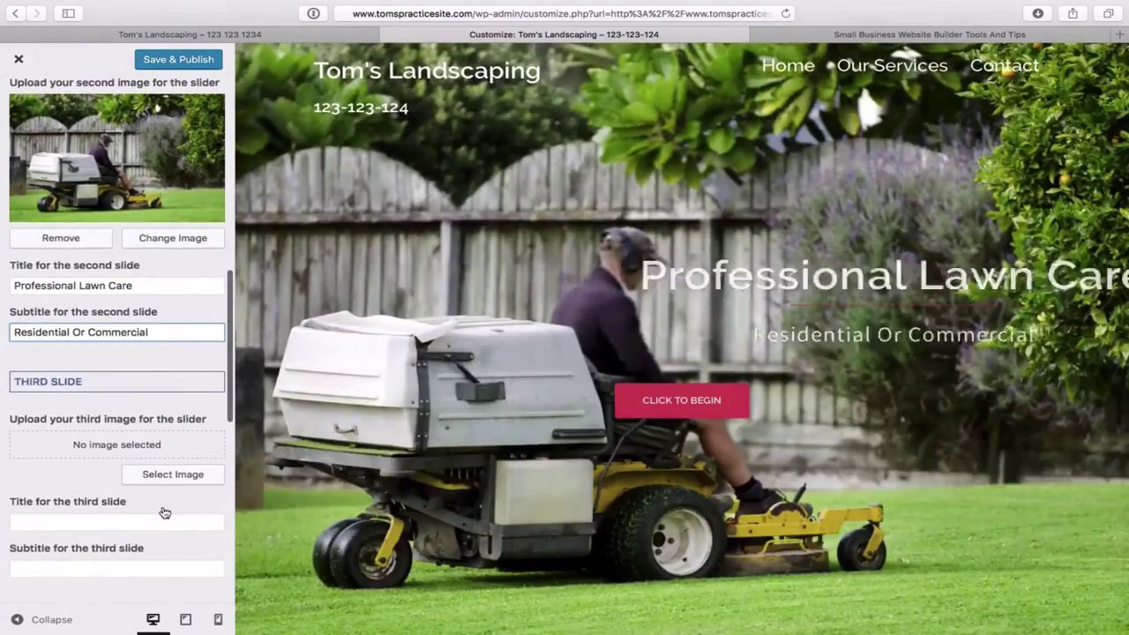
scroll(122, 374, "down", 10)
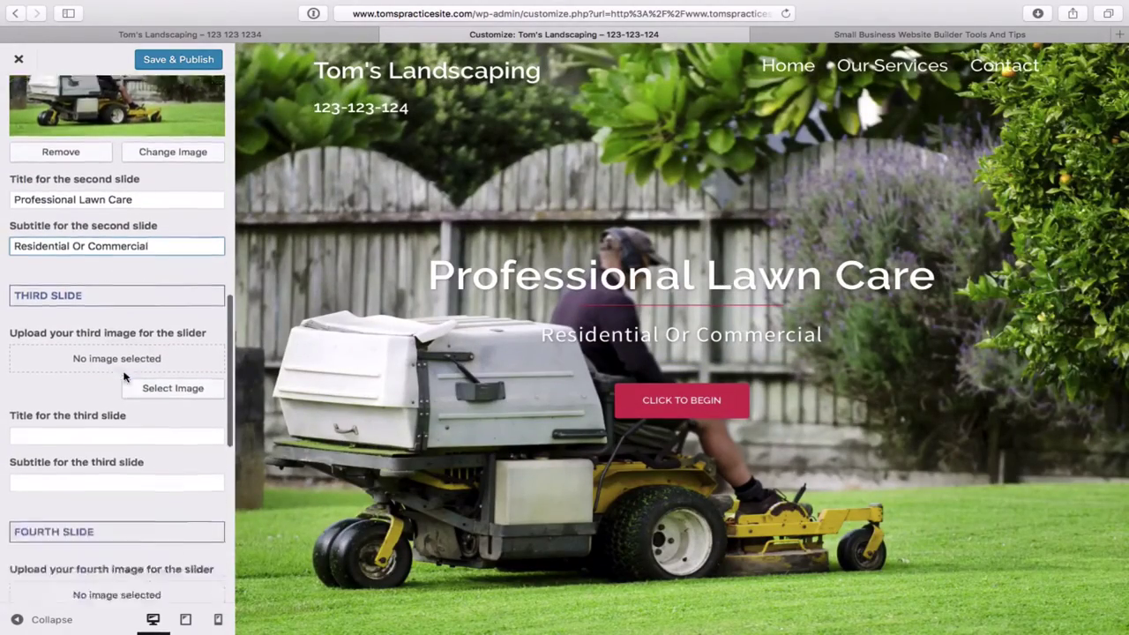
scroll(115, 427, "down", 3)
scroll(115, 426, "down", 5)
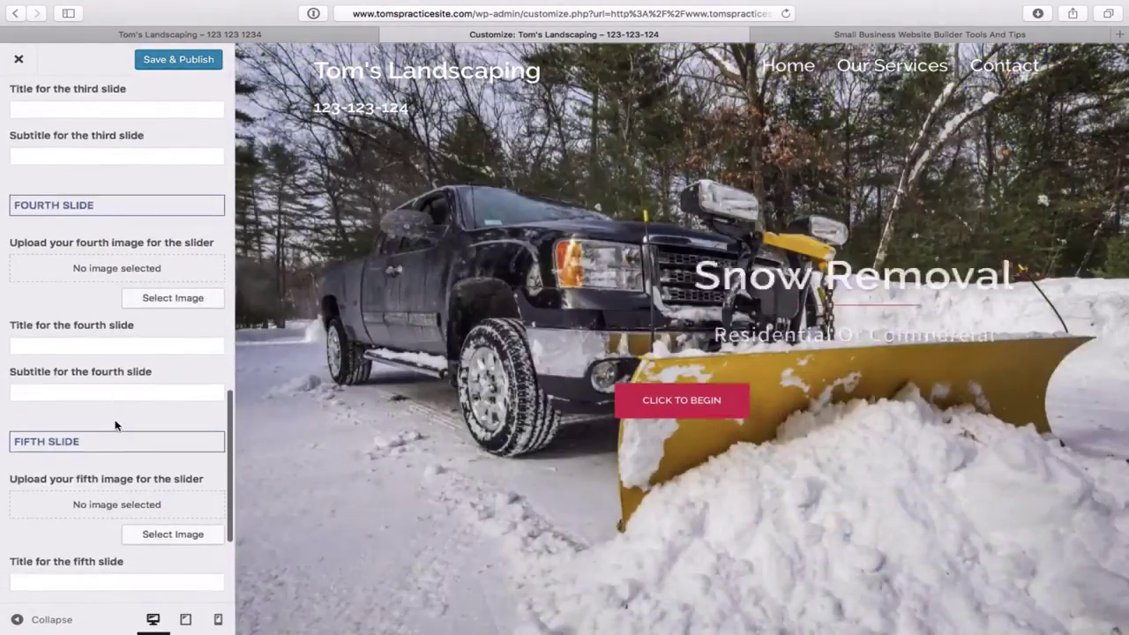
scroll(115, 426, "down", 1)
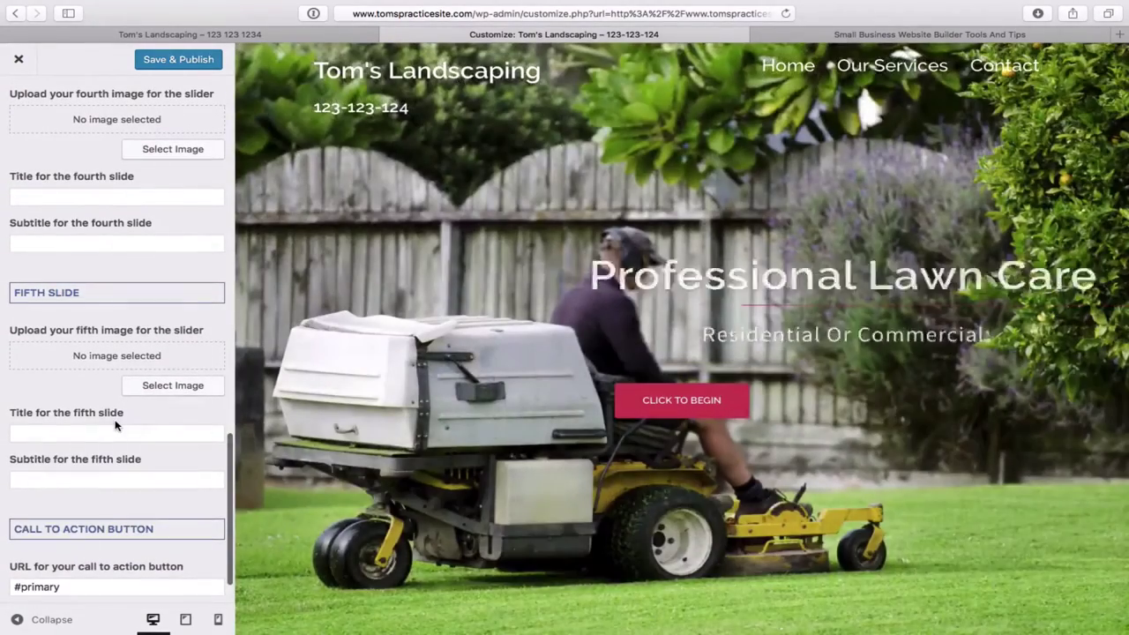
scroll(115, 426, "up", 2)
scroll(114, 426, "up", 2)
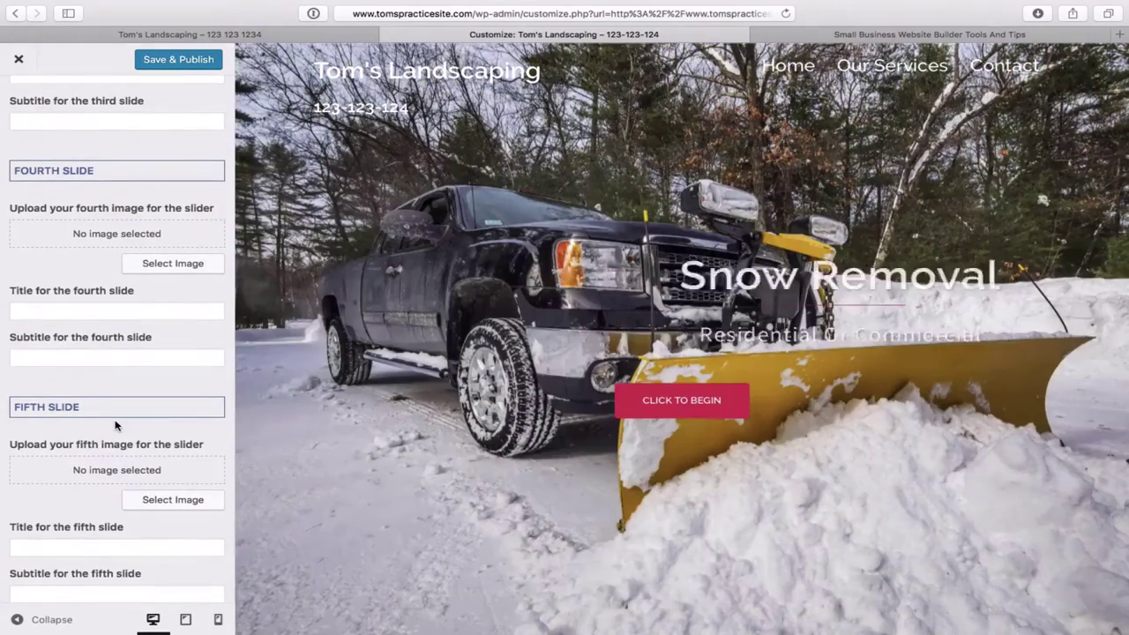
scroll(114, 426, "up", 2)
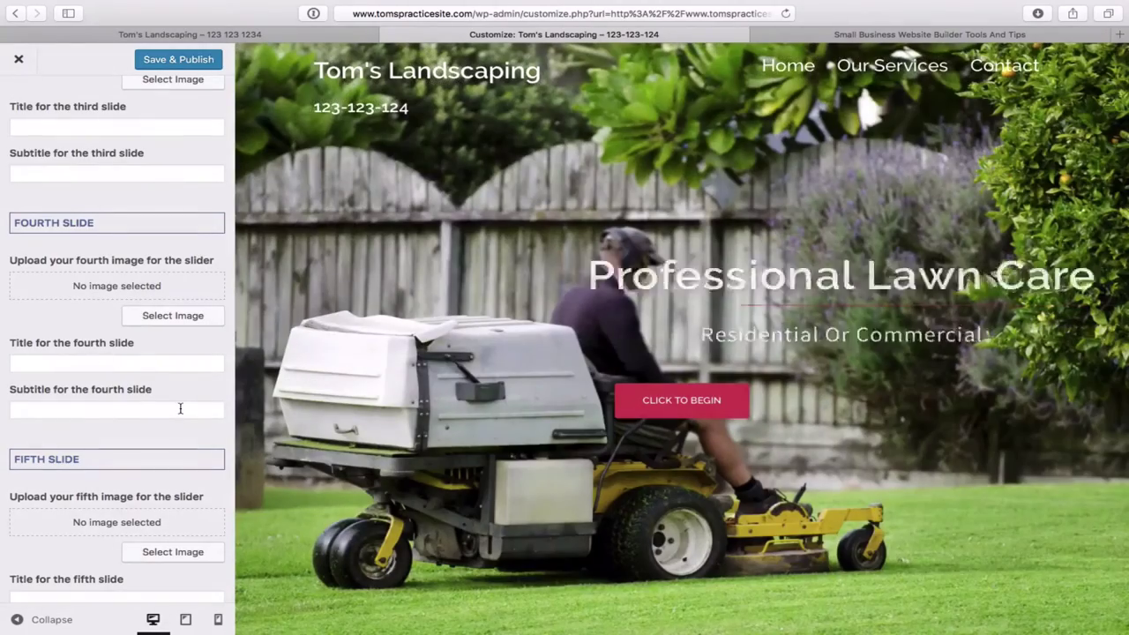
scroll(137, 294, "up", 2)
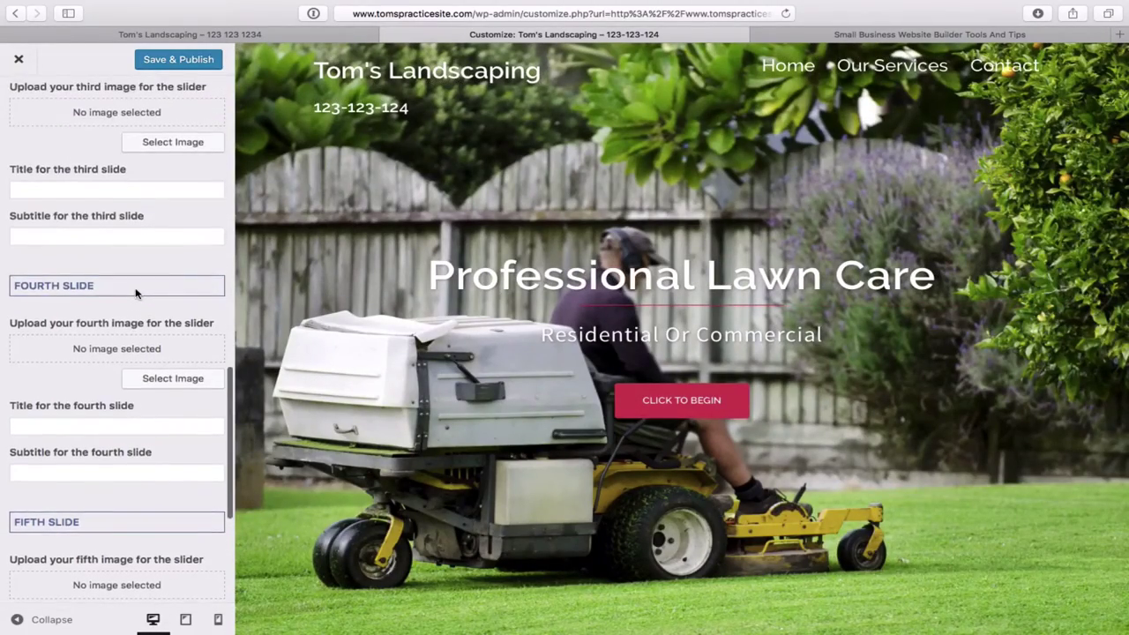
scroll(136, 294, "down", 8)
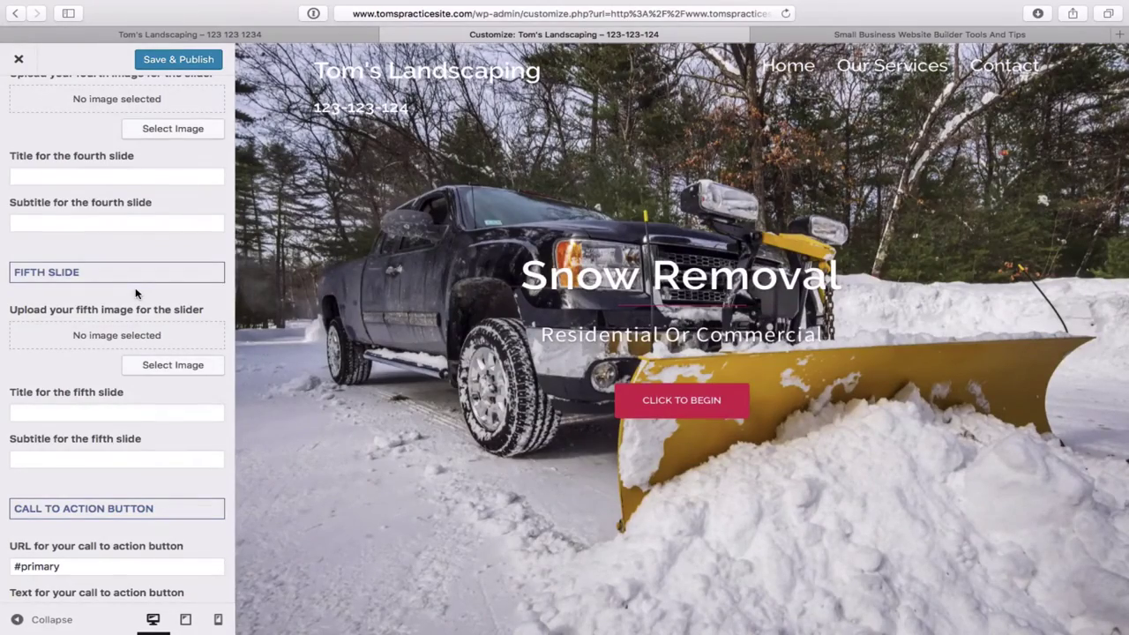
scroll(137, 294, "down", 1)
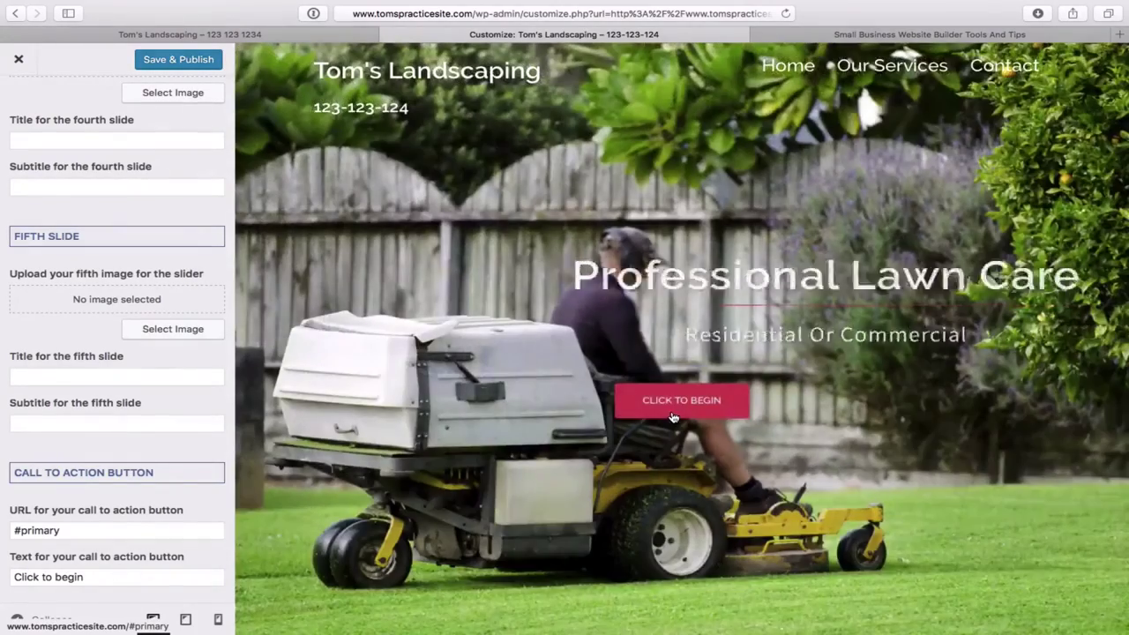
Set the slider's call-to-action text to 'Get Your Free Quote' and publish the Customizer changes
triple_click(91, 577)
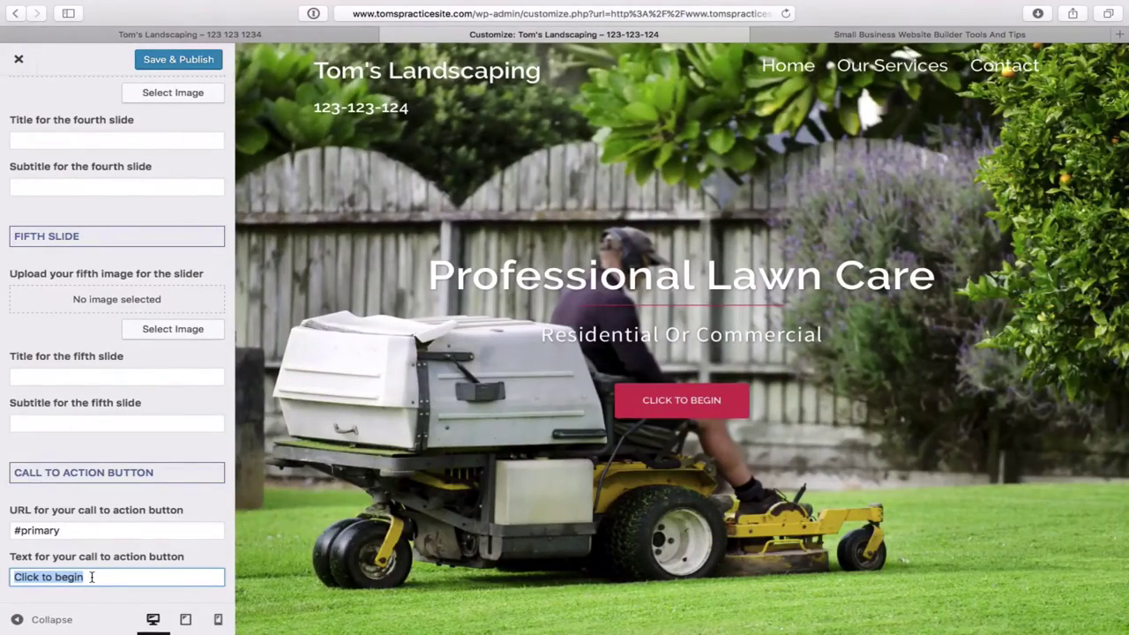
type("Get You")
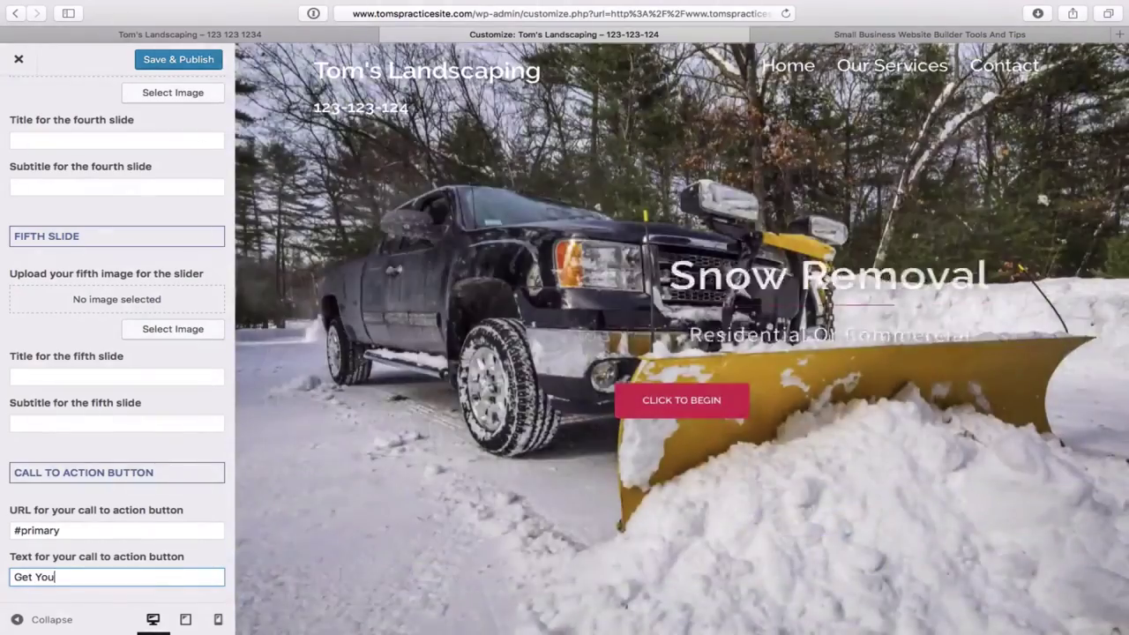
type("r Free ")
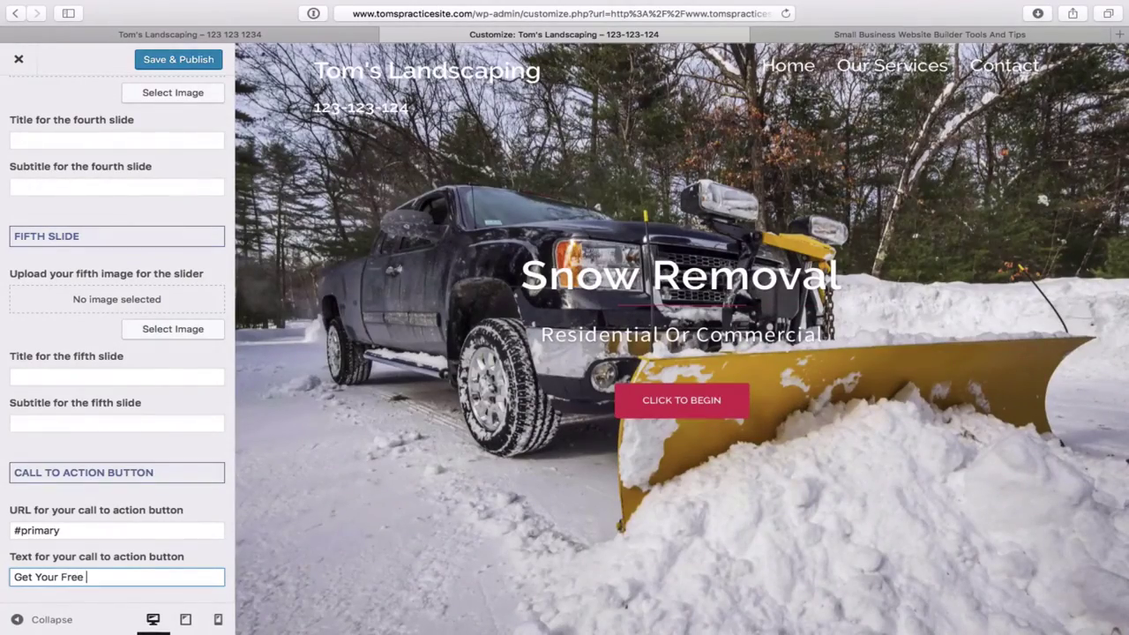
type("Quote")
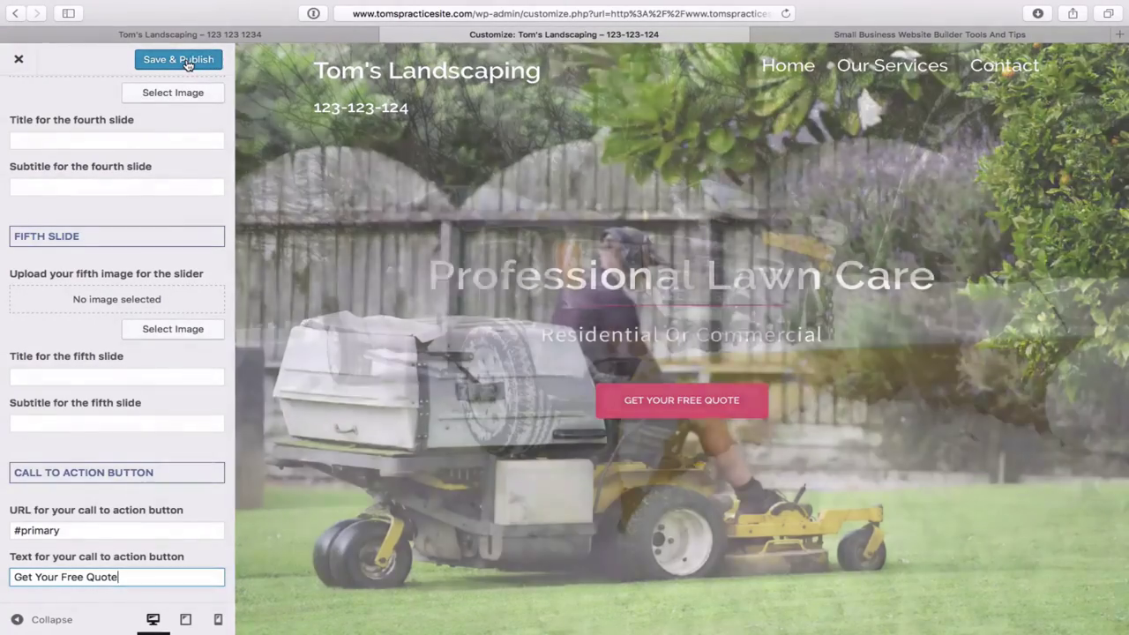
left_click(182, 60)
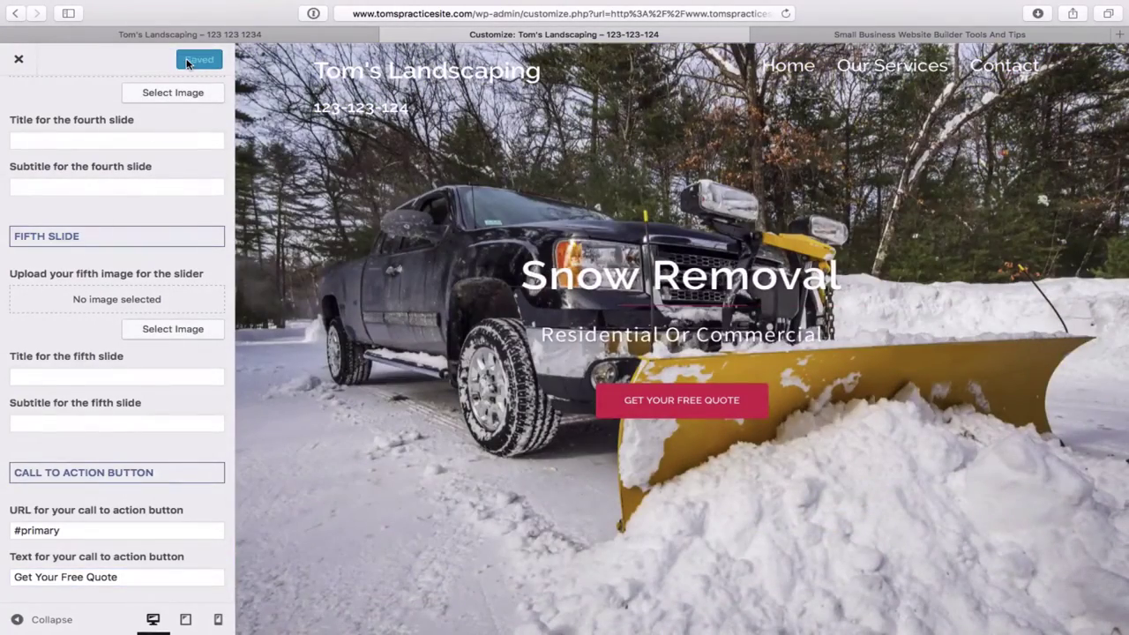
Leave the Customizer and compare the site's empty Our Services page with the reference site's version
left_click(18, 59)
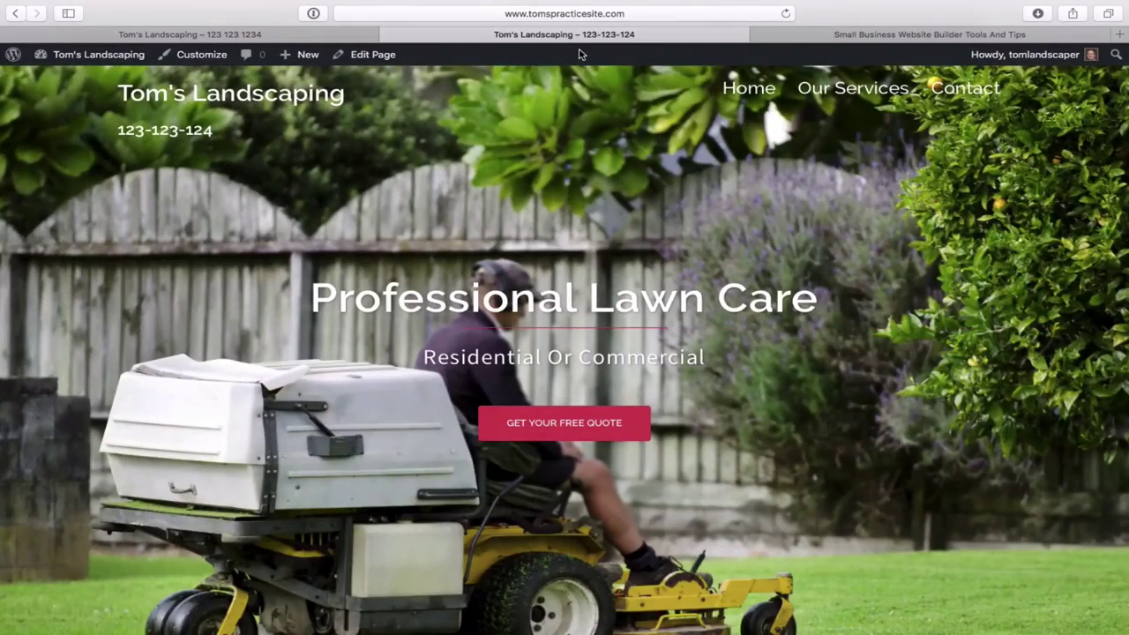
left_click(854, 96)
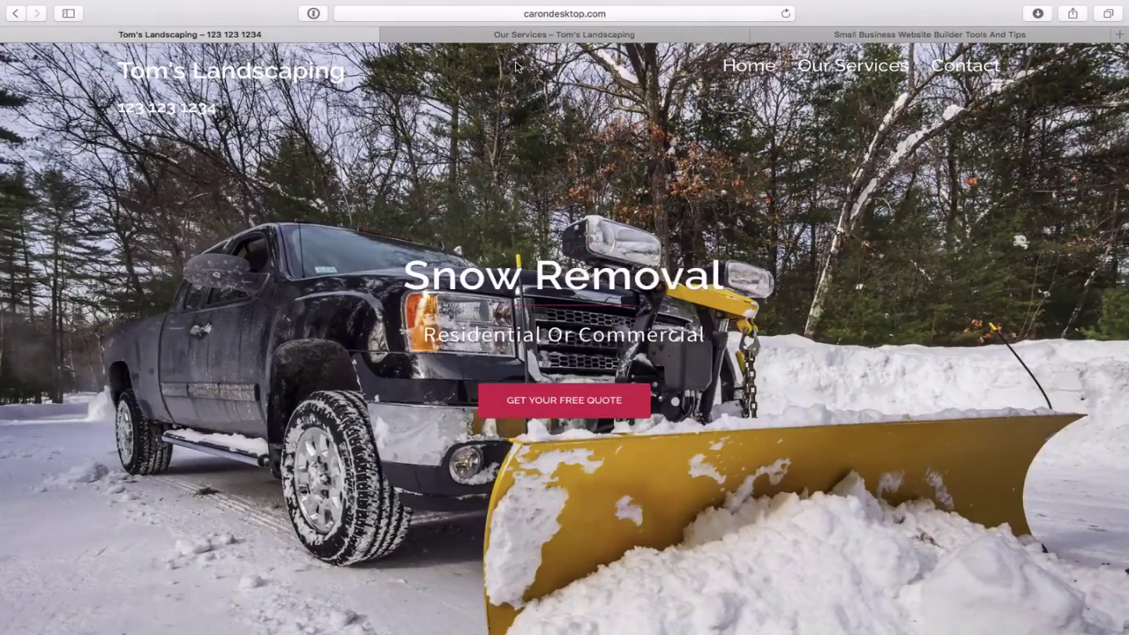
left_click(848, 71)
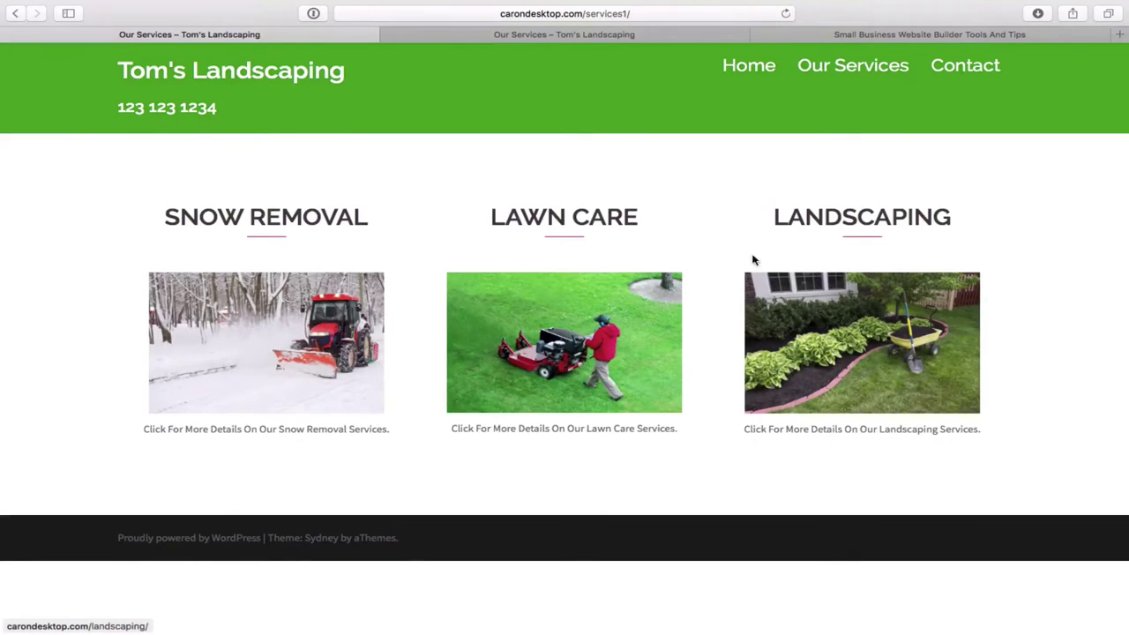
left_click(647, 40)
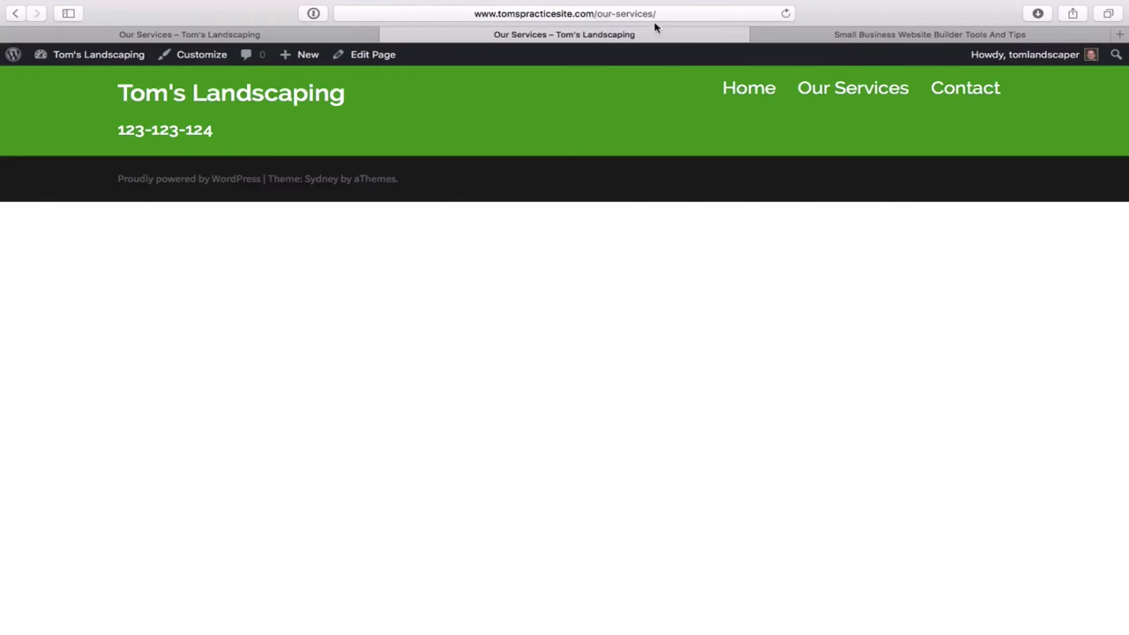
Edit the Our Services page and switch its editor to the Page Builder
left_click(374, 56)
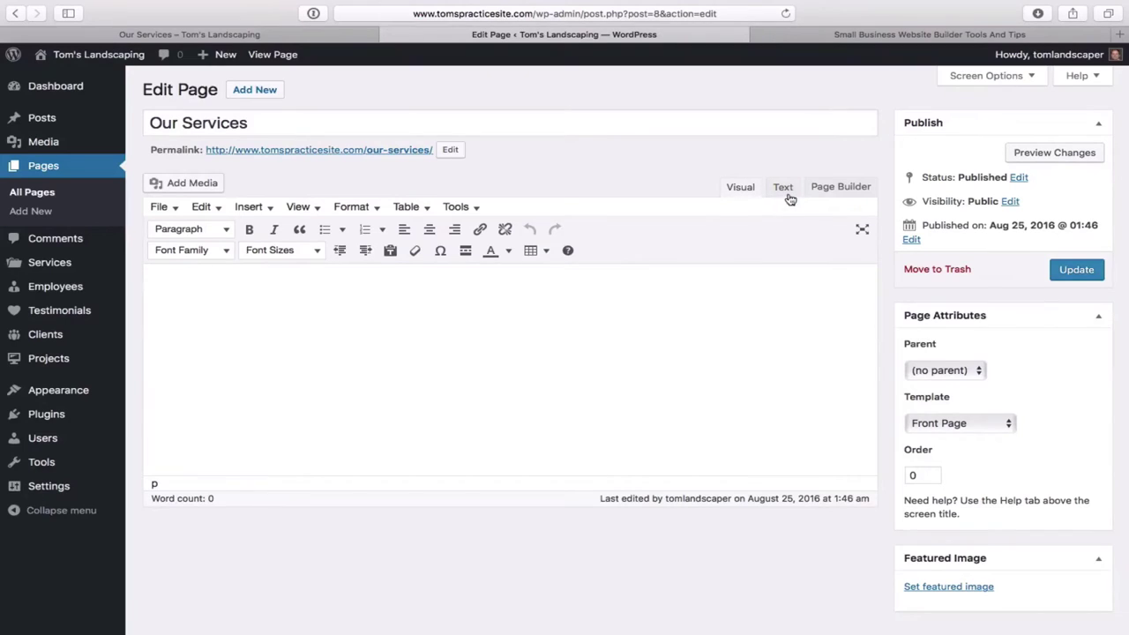
left_click(842, 187)
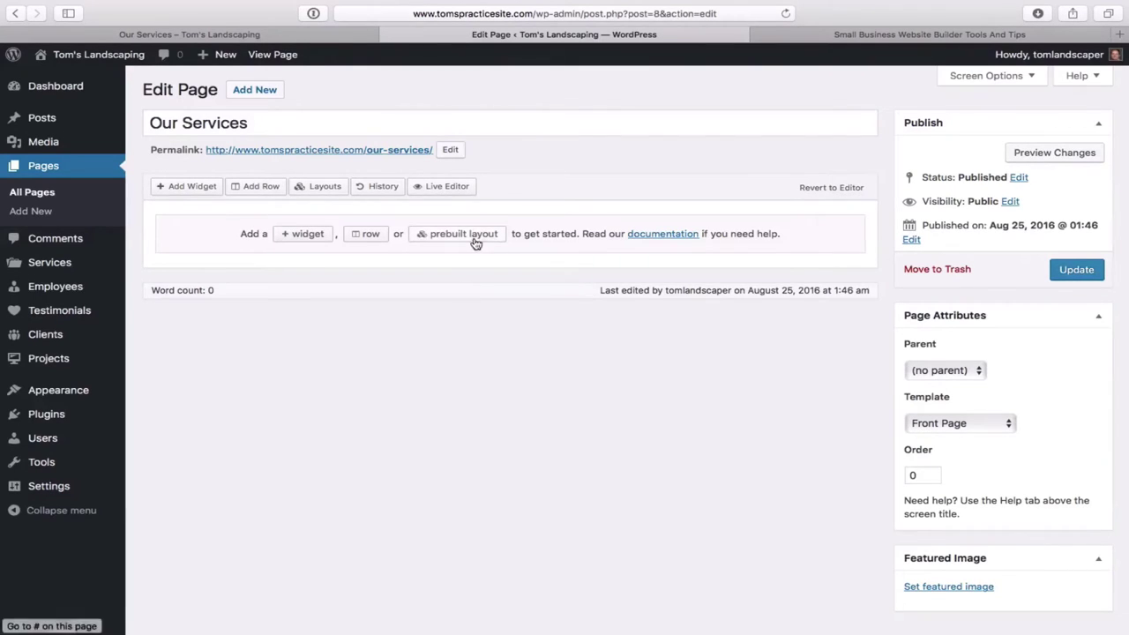
left_click(320, 36)
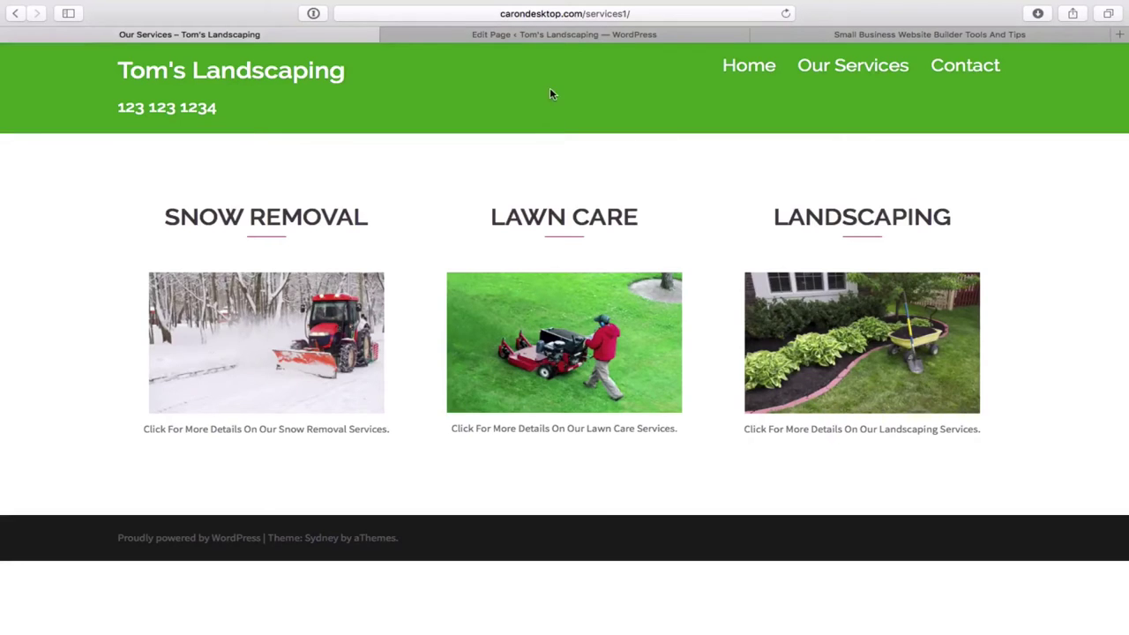
left_click(593, 37)
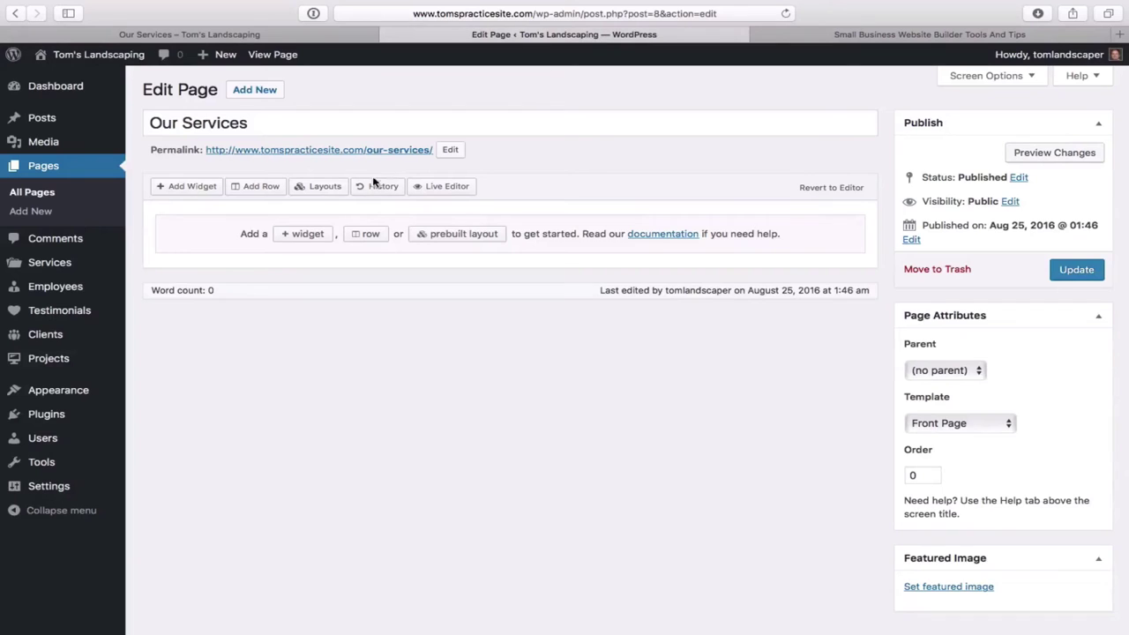
left_click(266, 194)
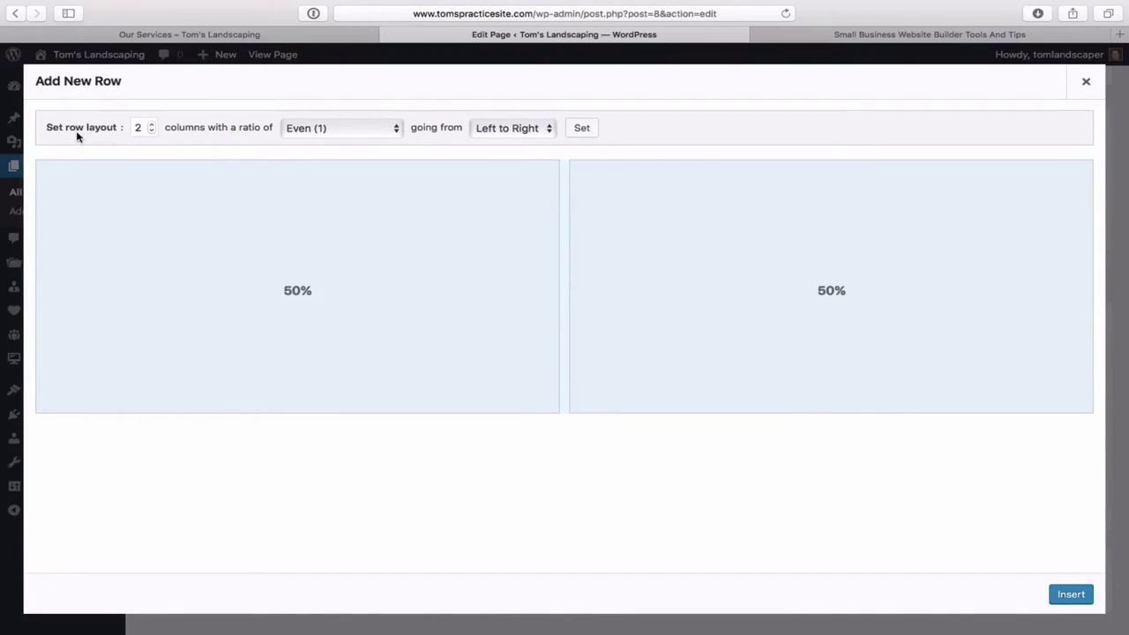
left_click(152, 125)
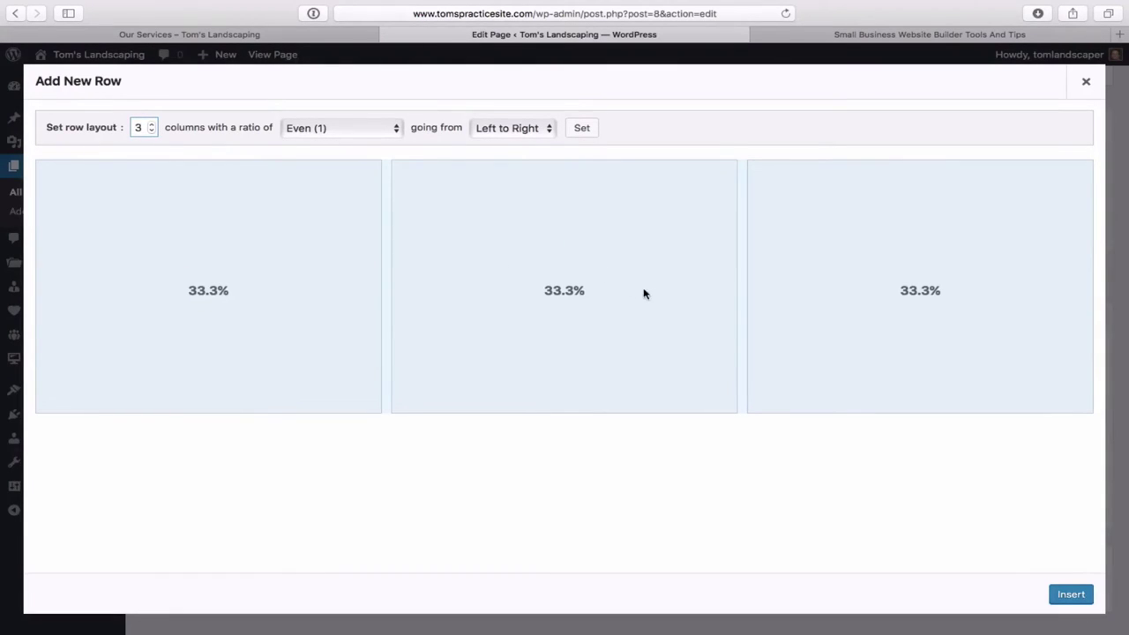
left_click(151, 131)
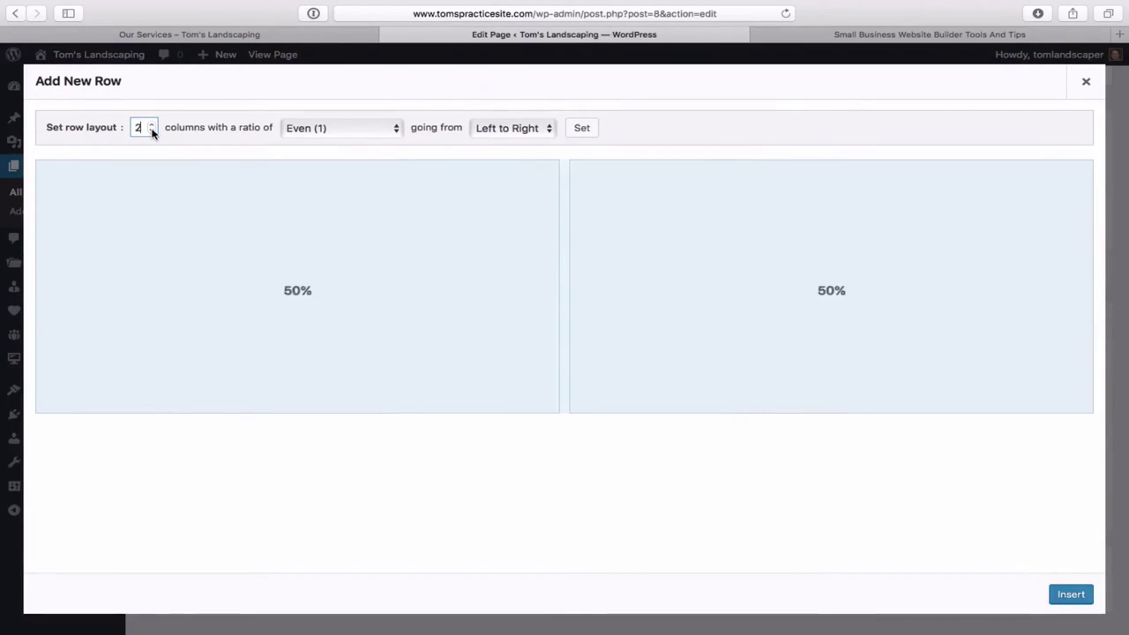
left_click(152, 131)
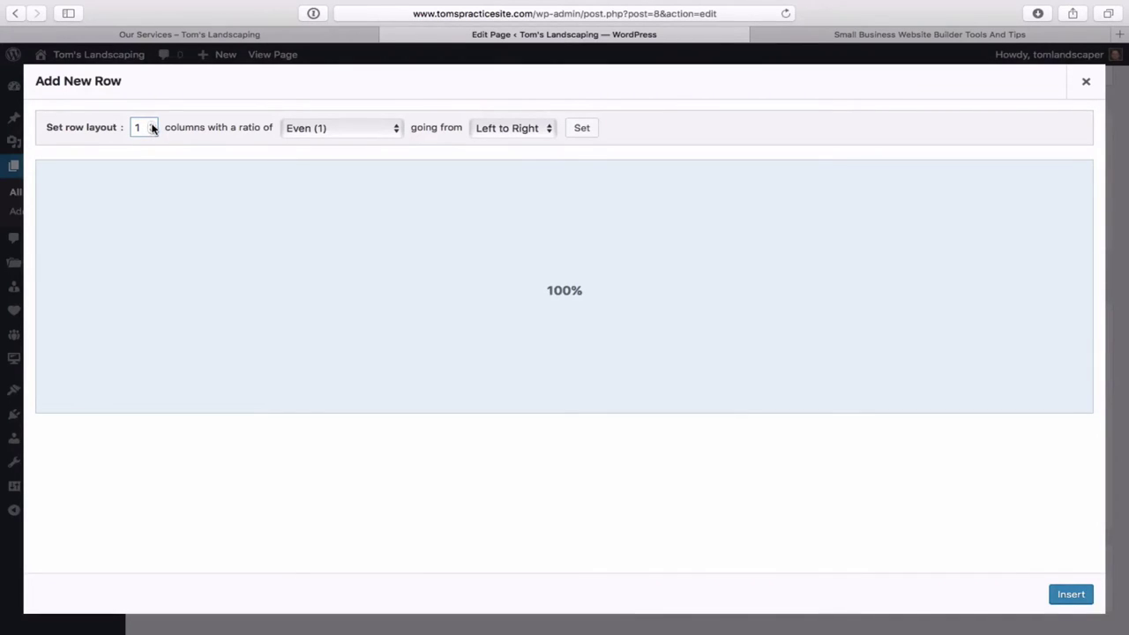
left_click(152, 126)
left_click(151, 126)
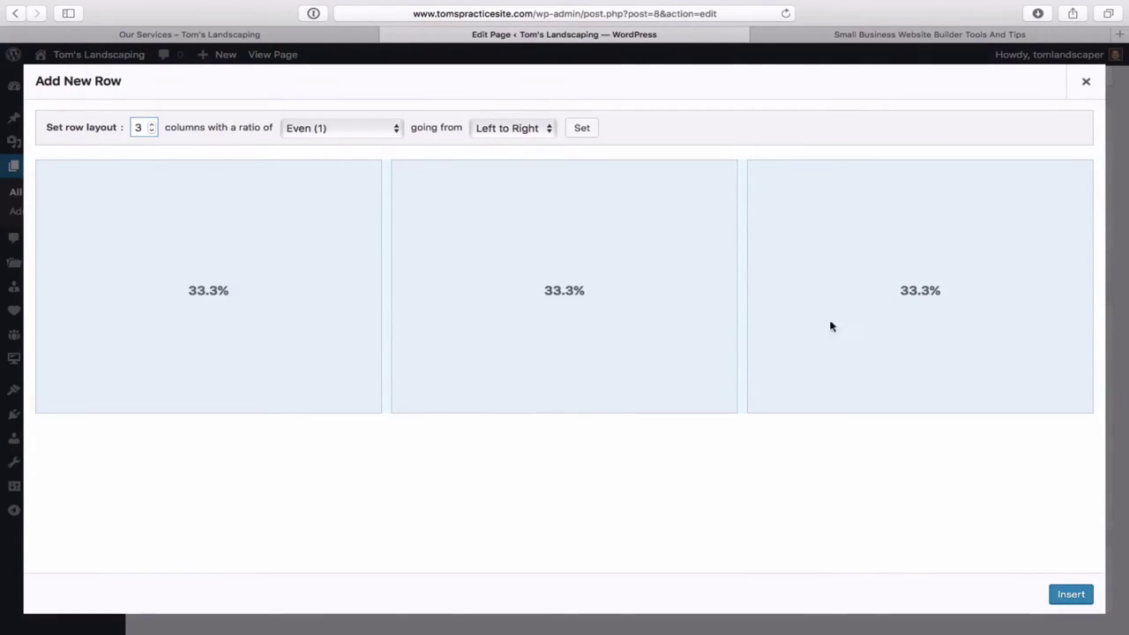
left_click(1070, 598)
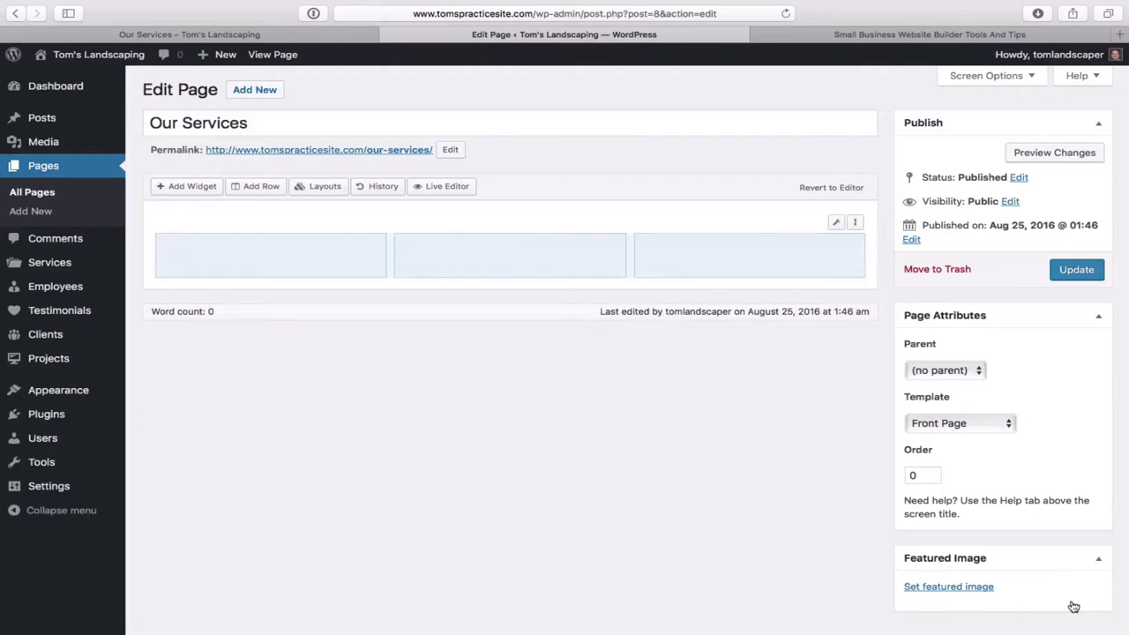
left_click(262, 187)
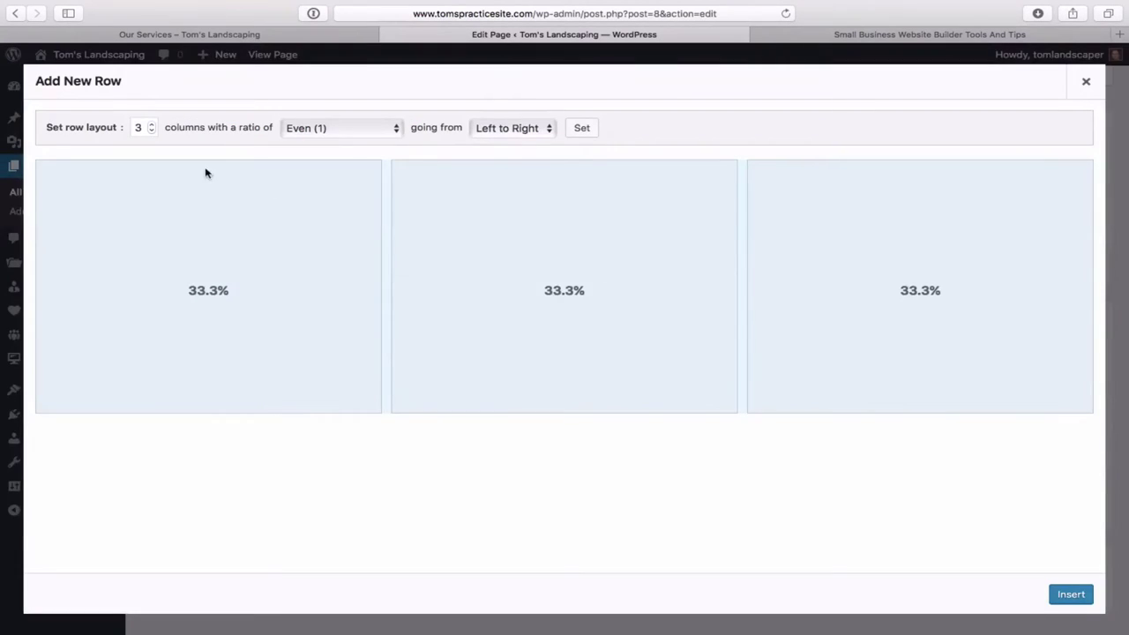
left_click(1070, 596)
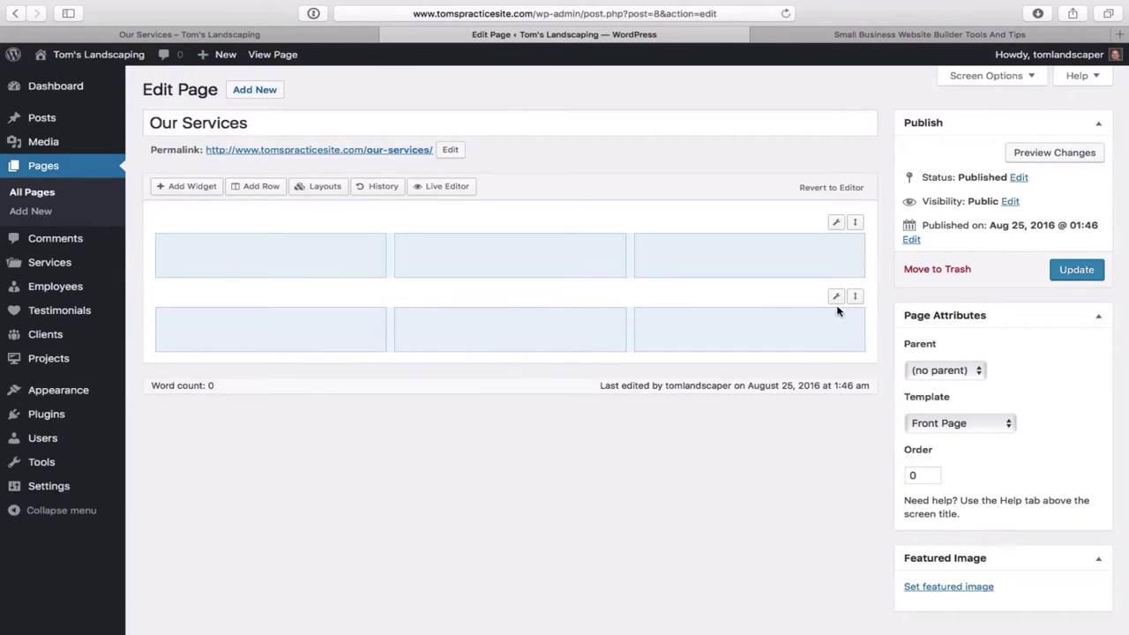
mouse_move(839, 305)
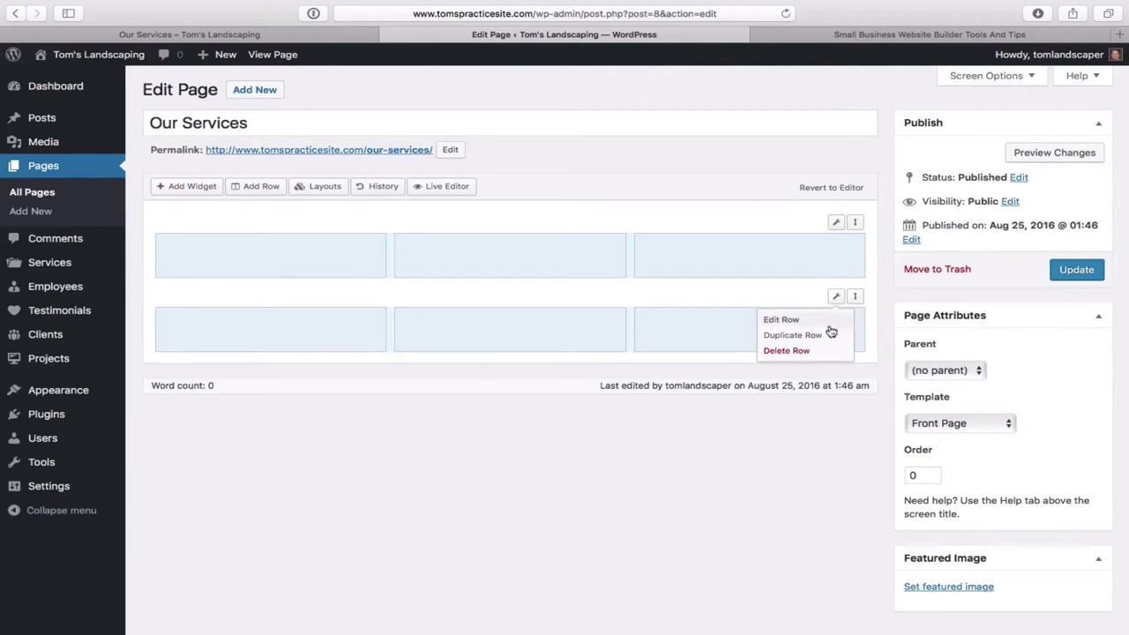
left_click(810, 356)
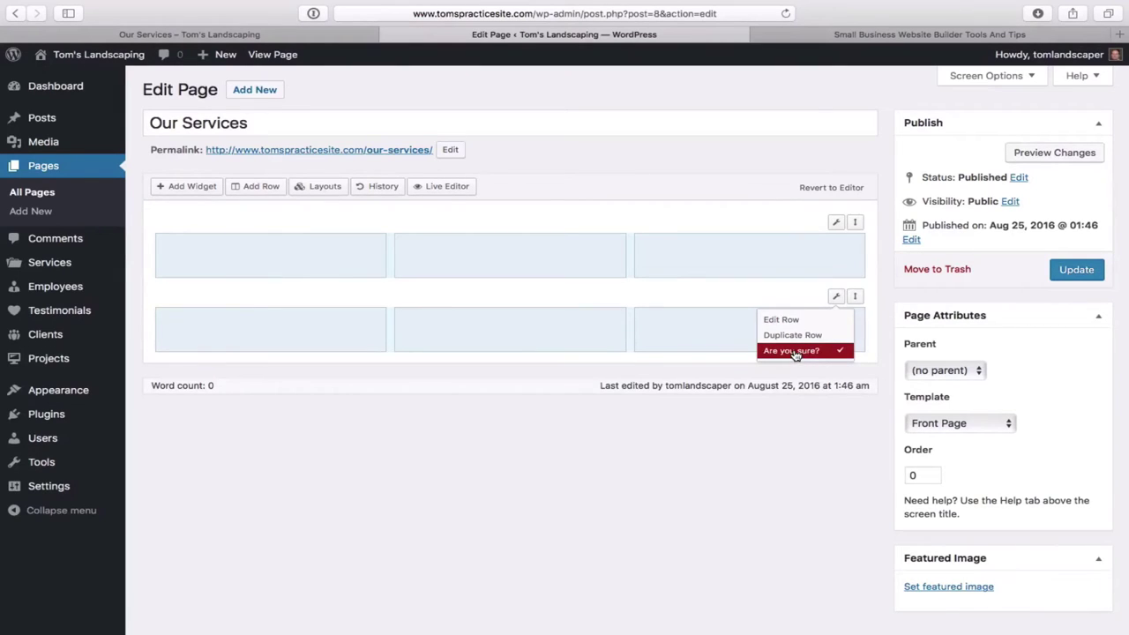
left_click(796, 352)
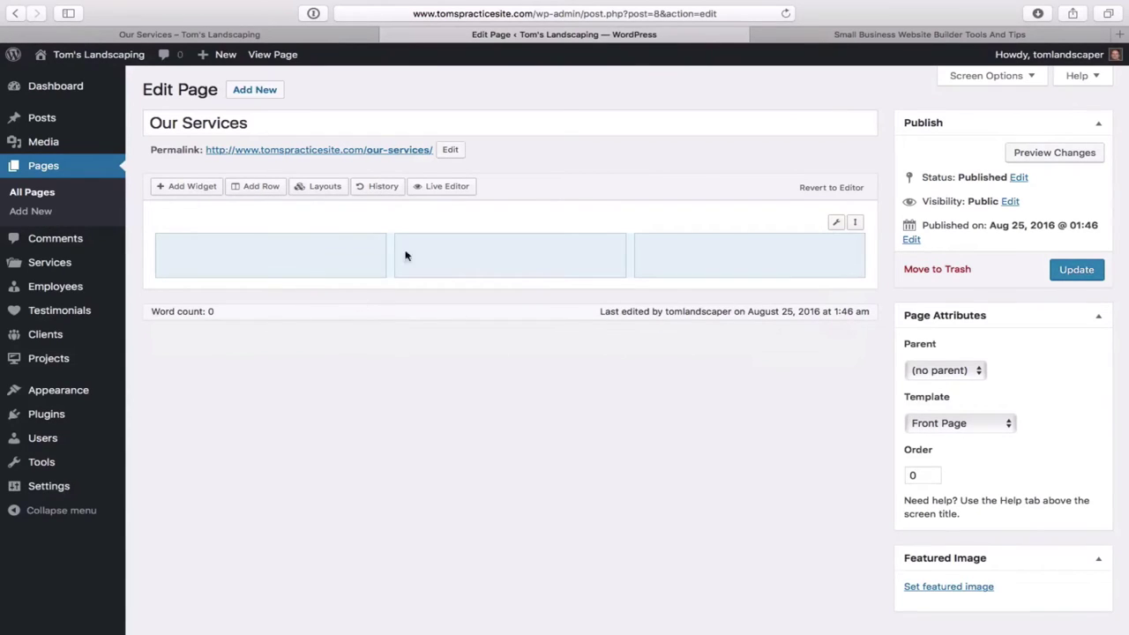
Add a SiteOrigin Editor widget to column one, duplicate it twice, and move the copies into columns two and three
left_click(268, 263)
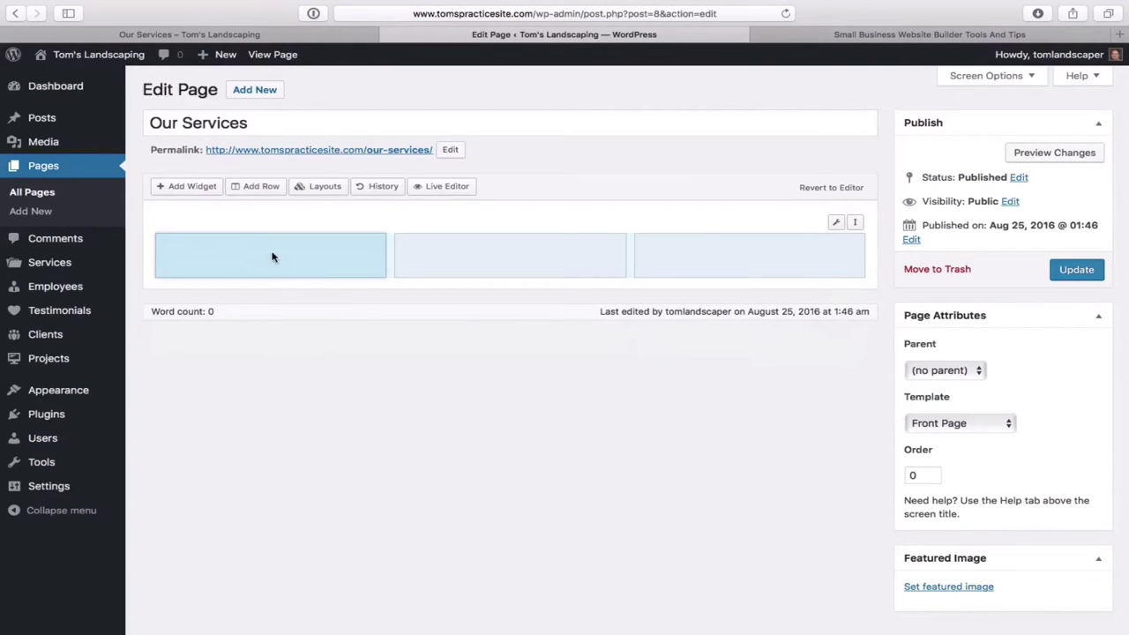
left_click(191, 191)
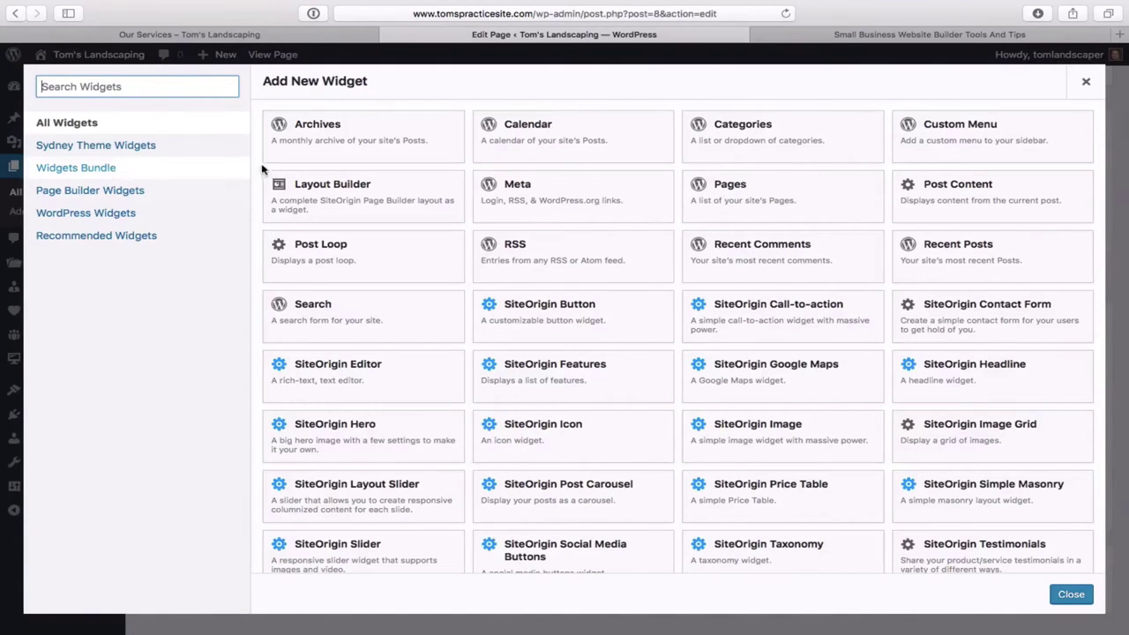
left_click(82, 174)
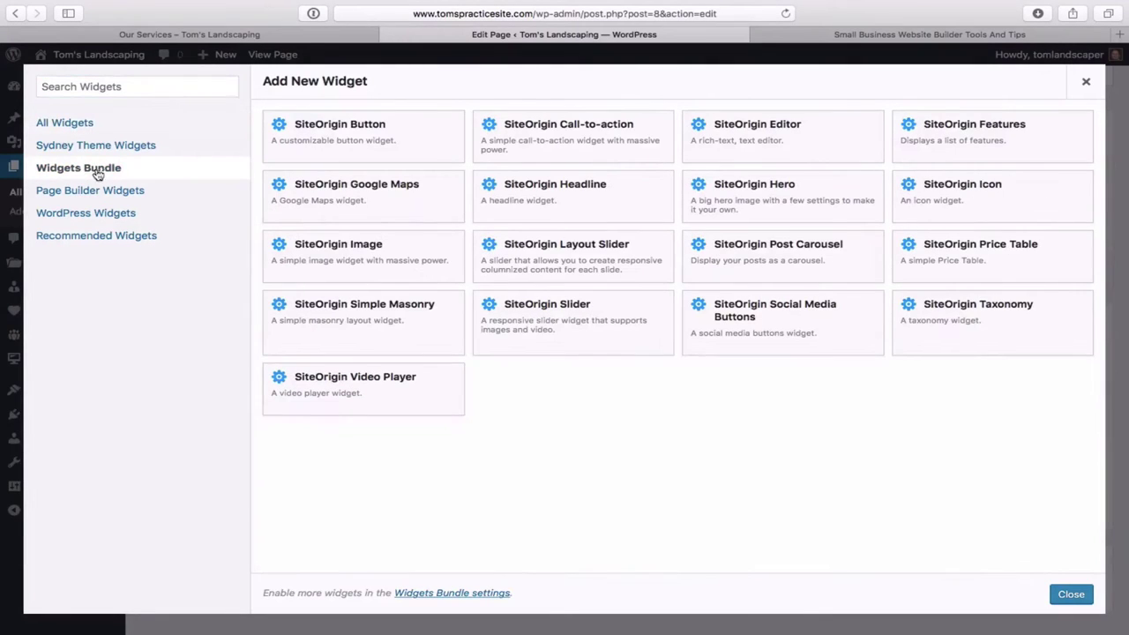
left_click(755, 147)
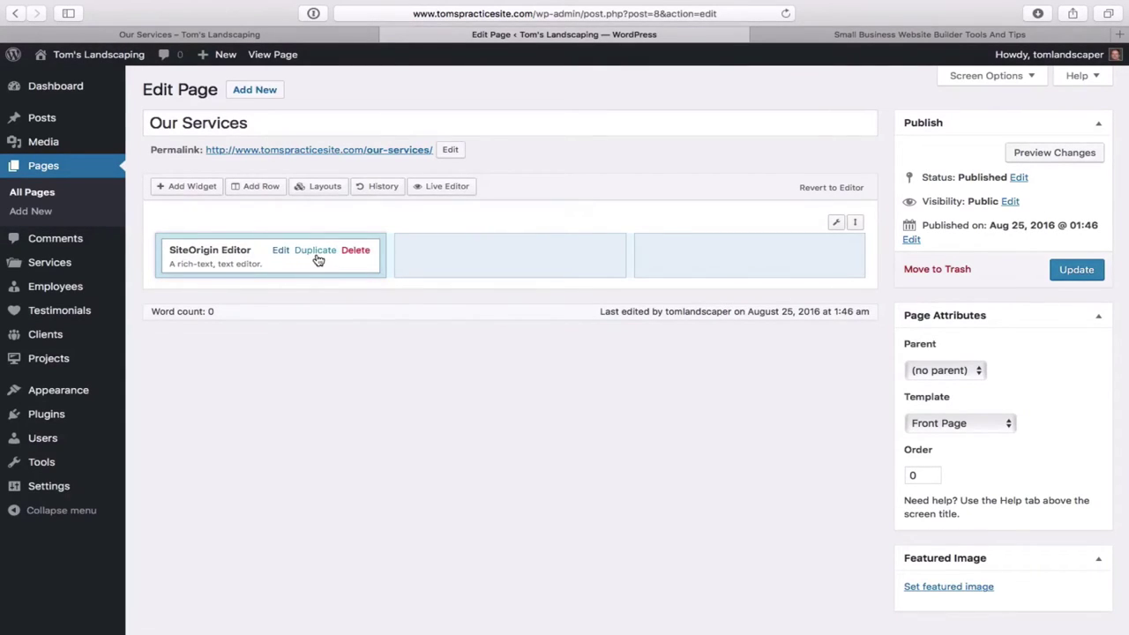
left_click(316, 251)
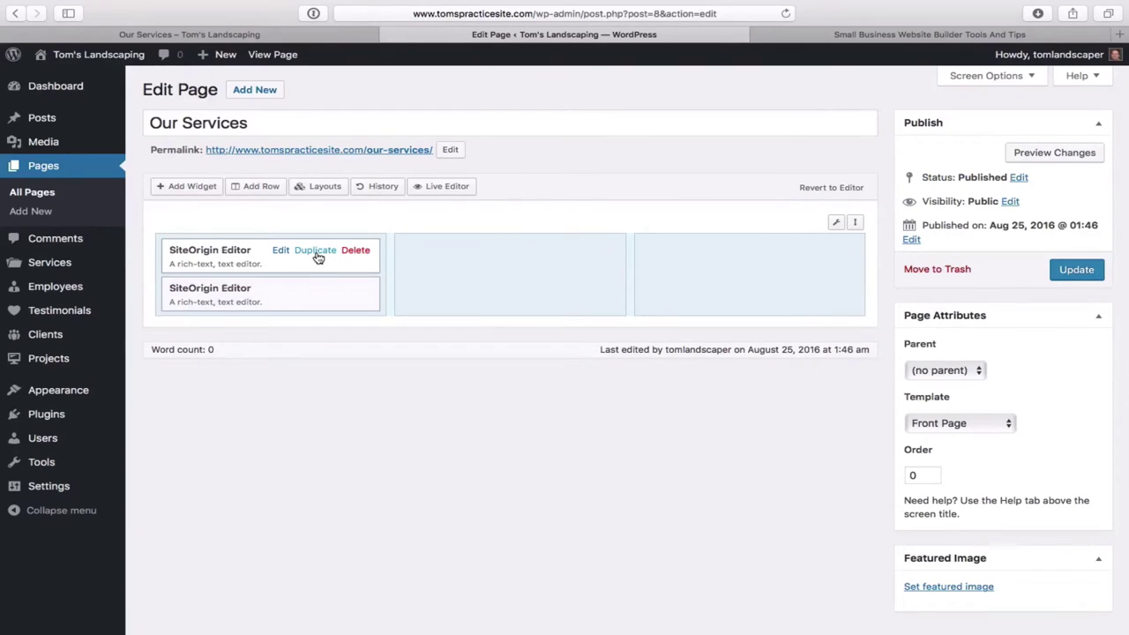
left_click(316, 252)
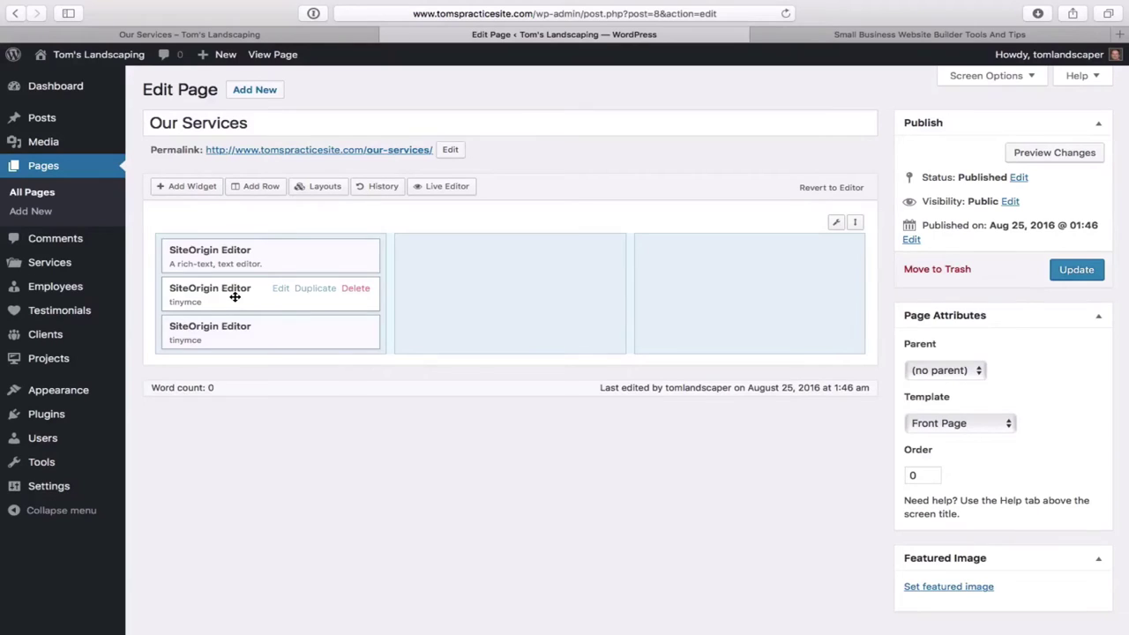
left_click_drag(265, 290, 432, 256)
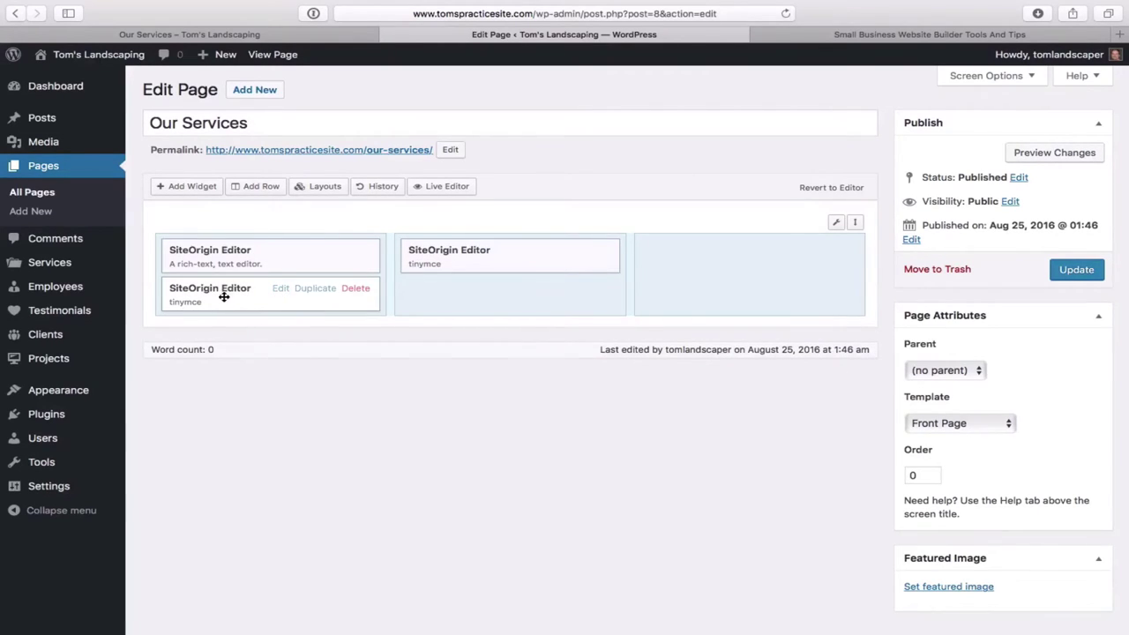
left_click_drag(235, 297, 711, 264)
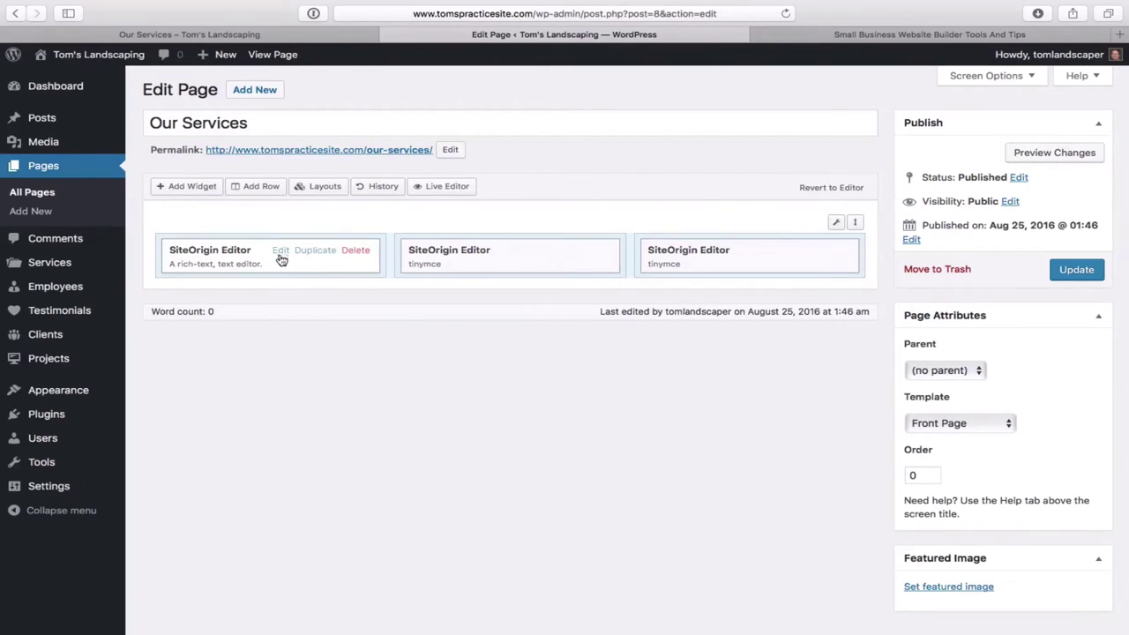
Title the first column's editor widget 'Snow Removal', following the live Our Services page
left_click(281, 251)
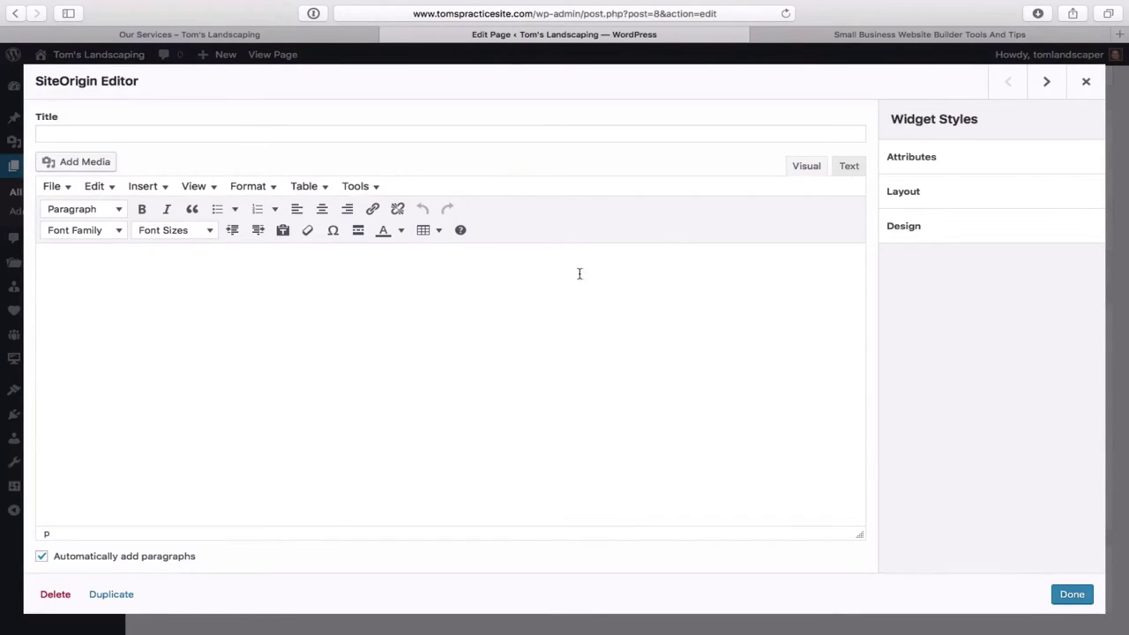
left_click(322, 36)
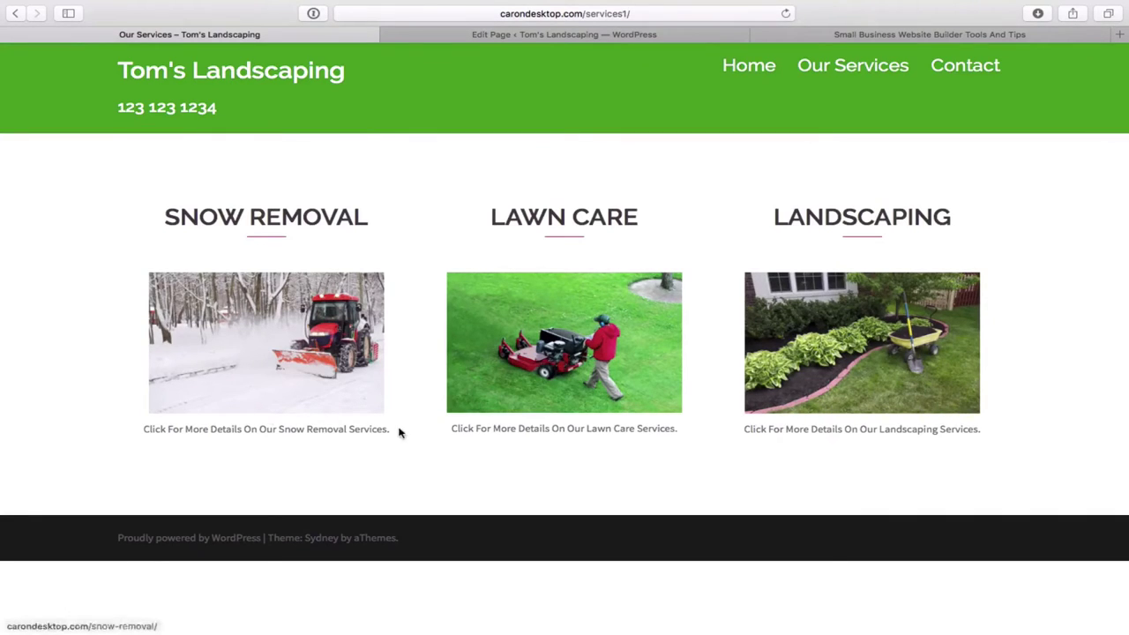
left_click_drag(388, 430, 136, 424)
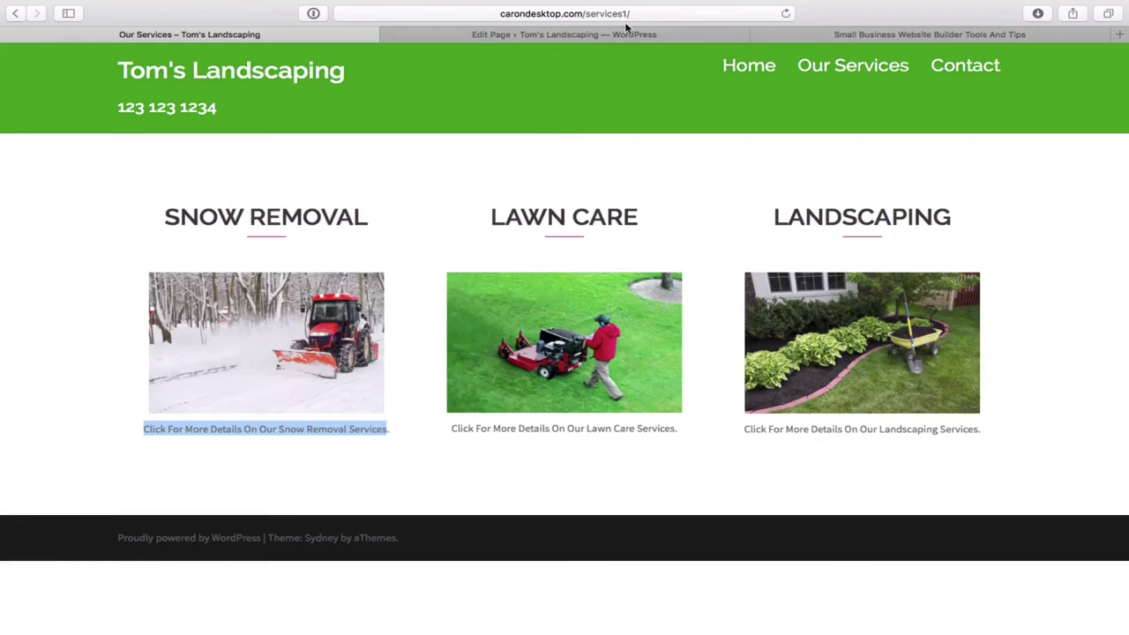
left_click(565, 34)
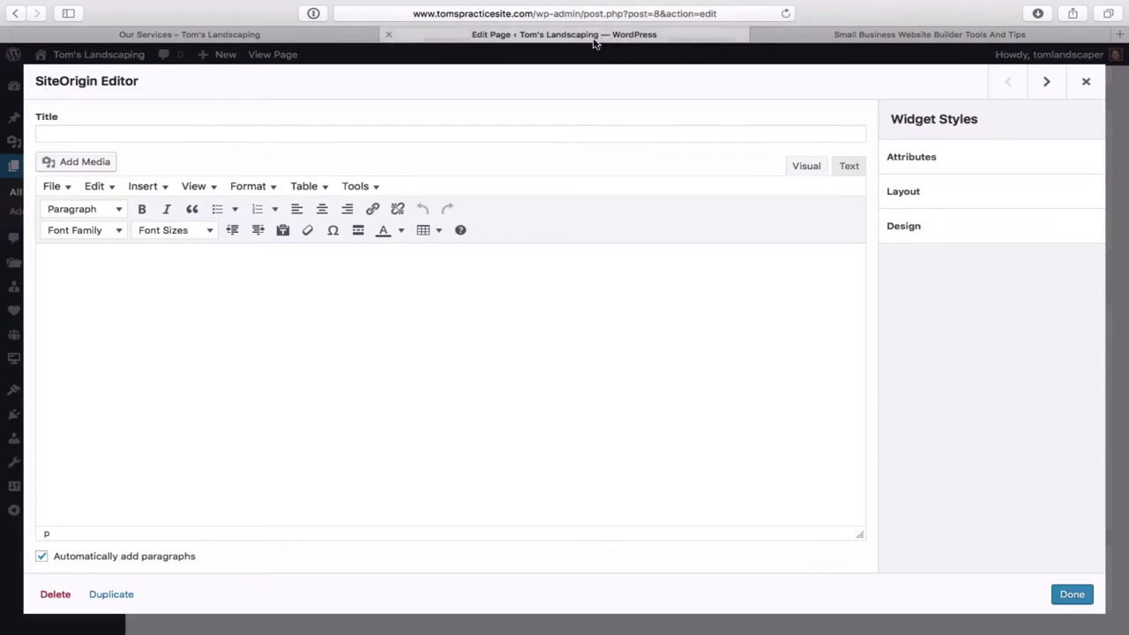
left_click(128, 136)
type("Snow Removal")
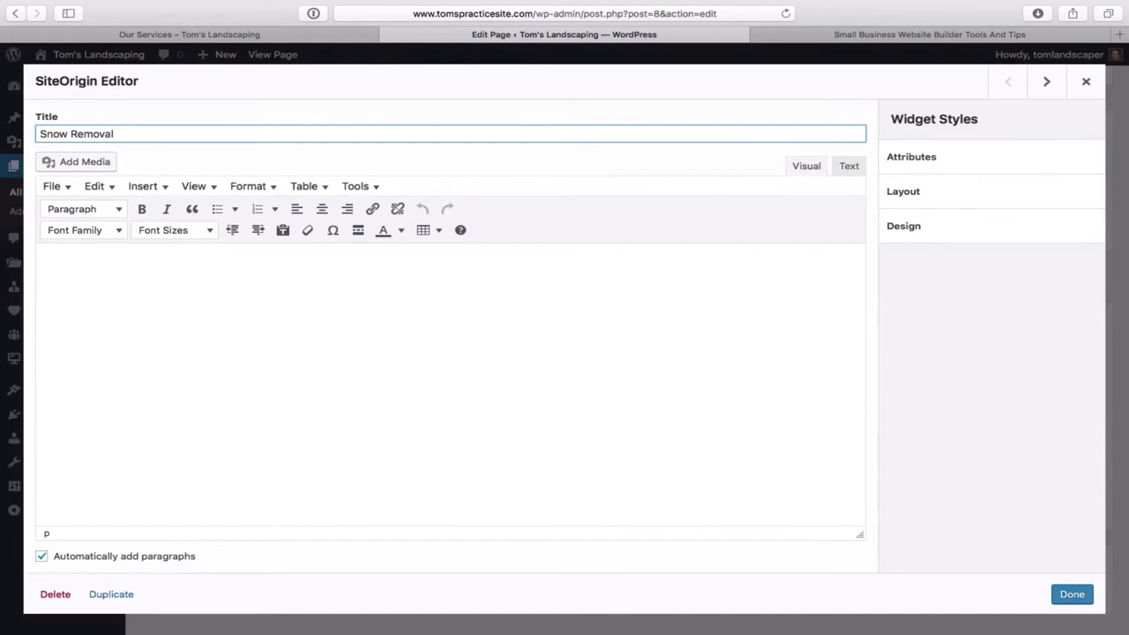
left_click(116, 292)
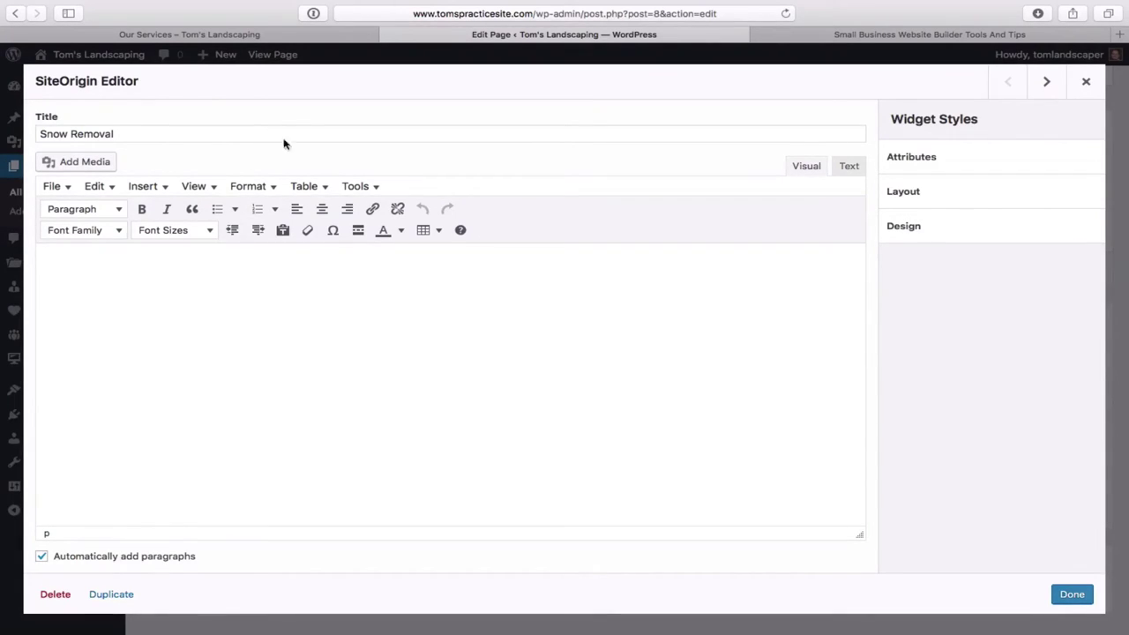
left_click(294, 39)
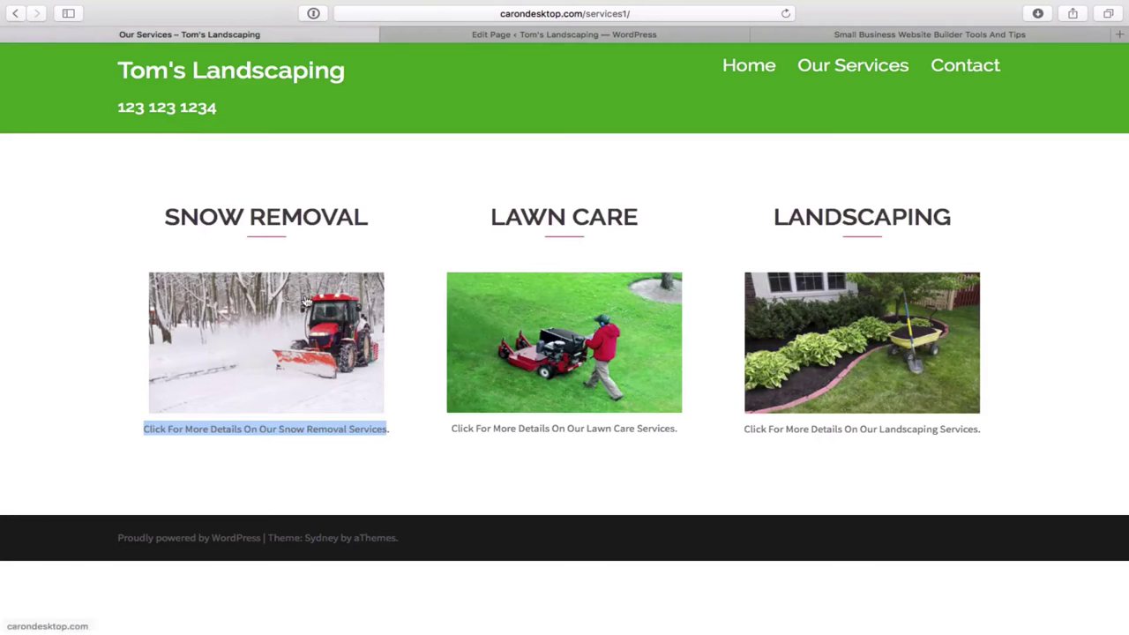
left_click(502, 35)
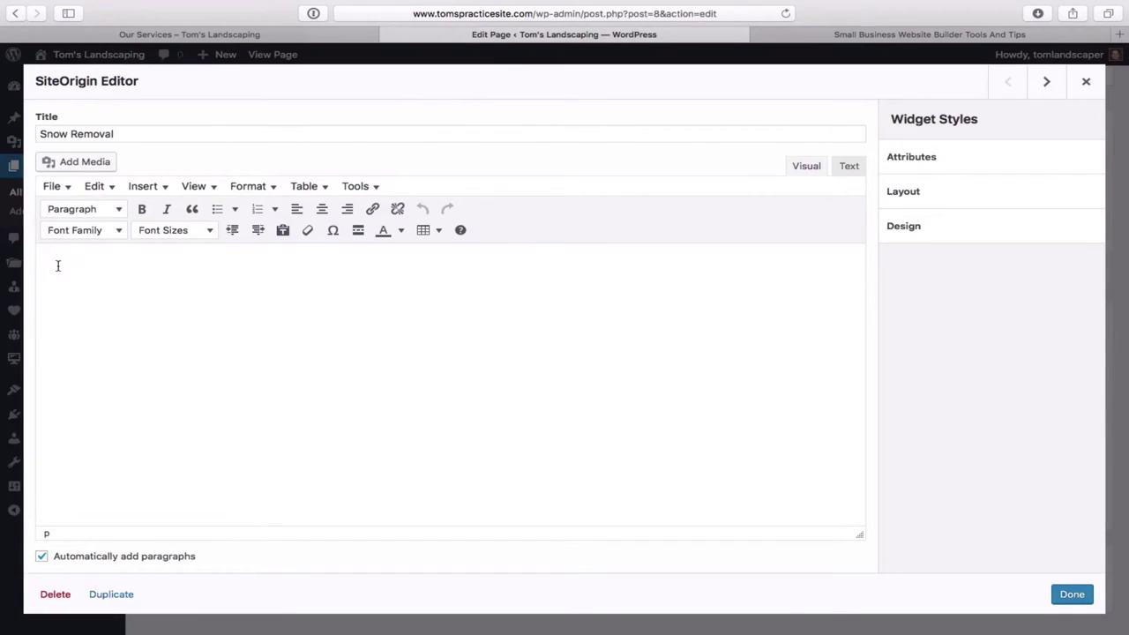
Upload the snow-plough tractor photo canstockphoto8292844.jpg to the Media Library, then view the live services page
left_click(75, 168)
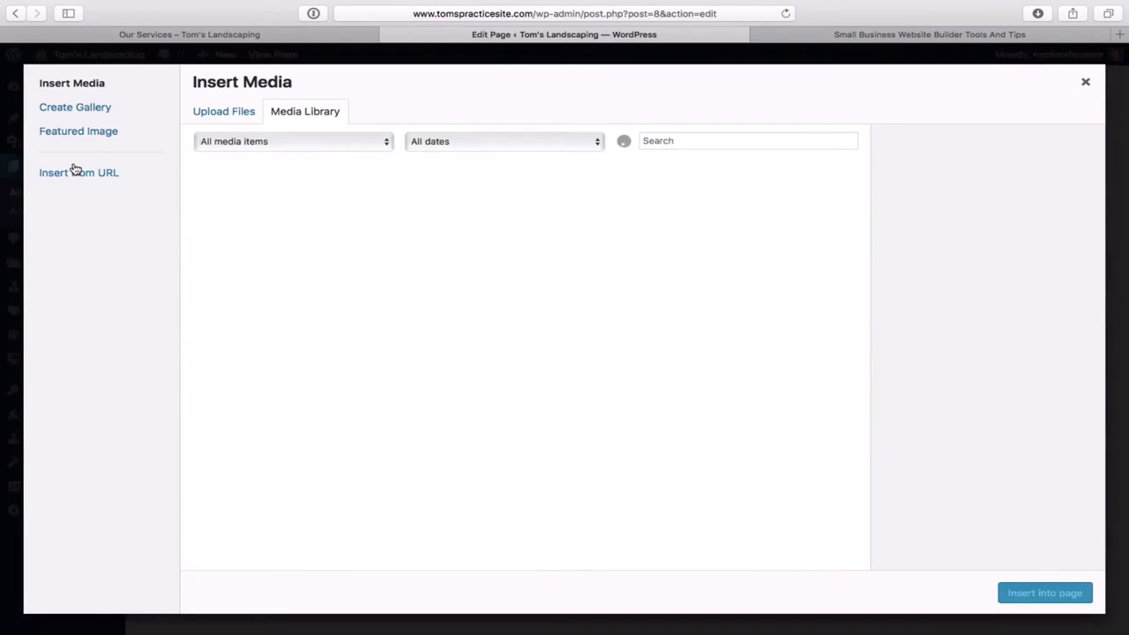
left_click(224, 113)
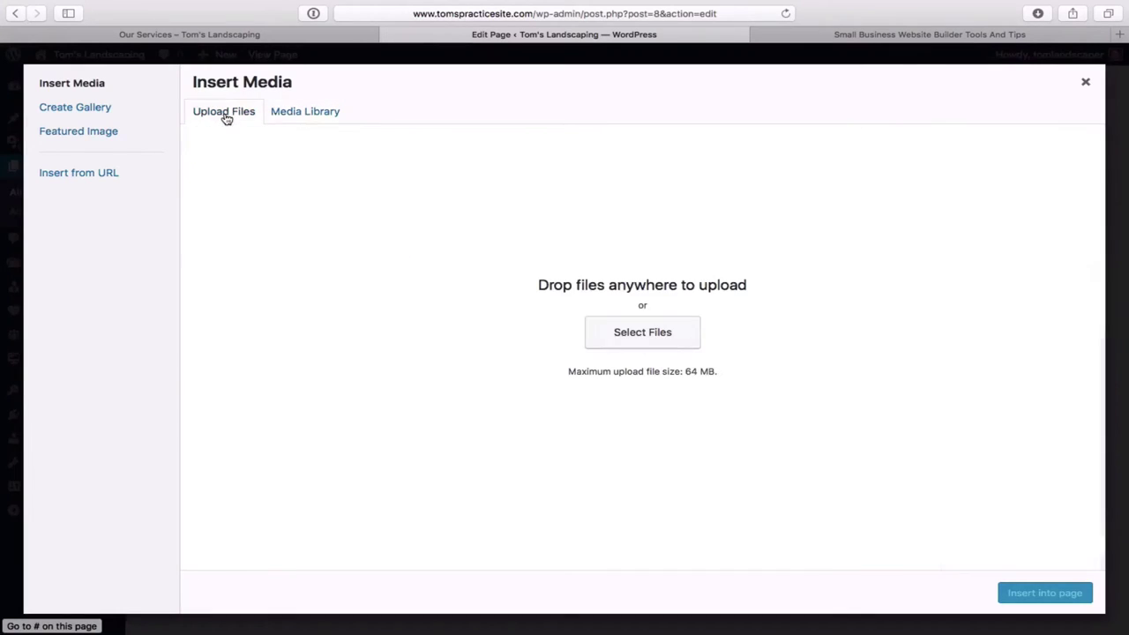
left_click(667, 339)
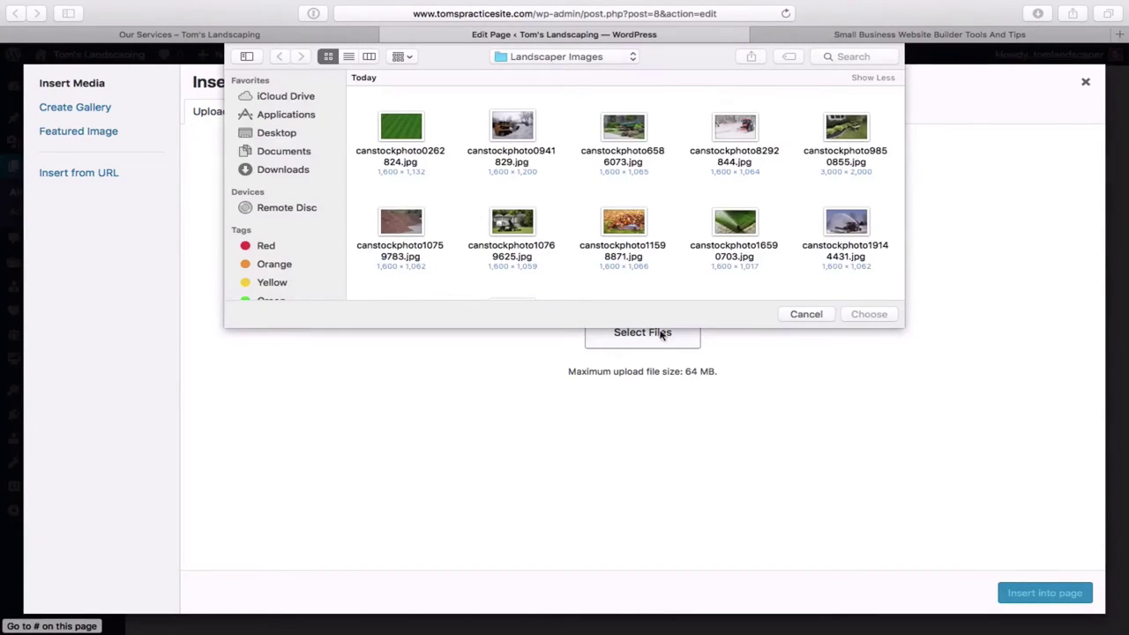
scroll(657, 253, "down", 5)
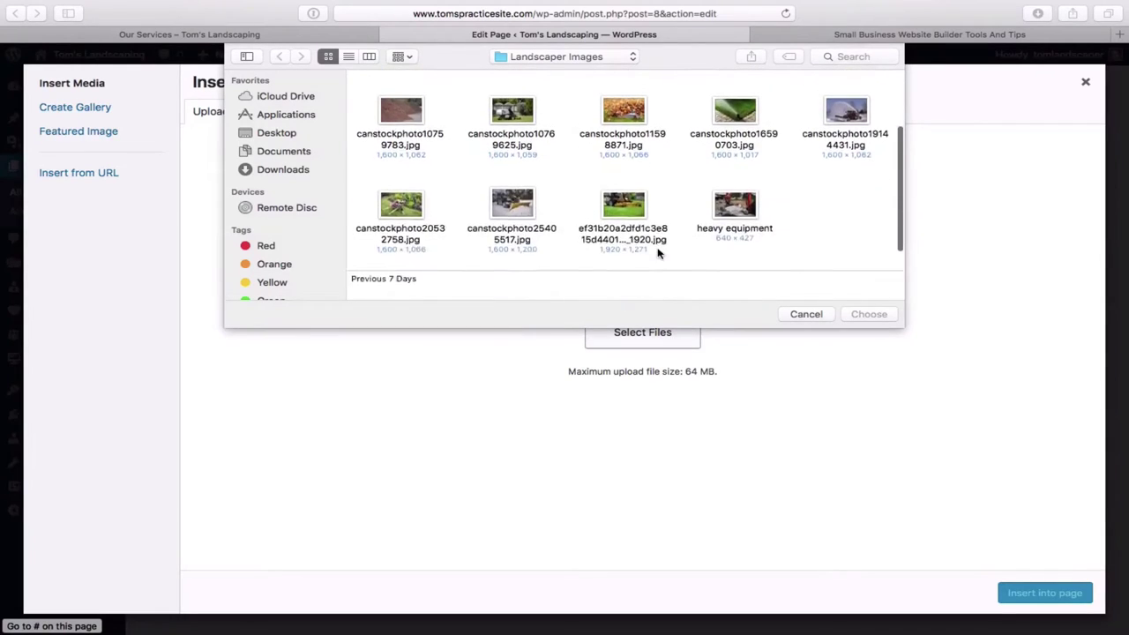
scroll(658, 253, "up", 5)
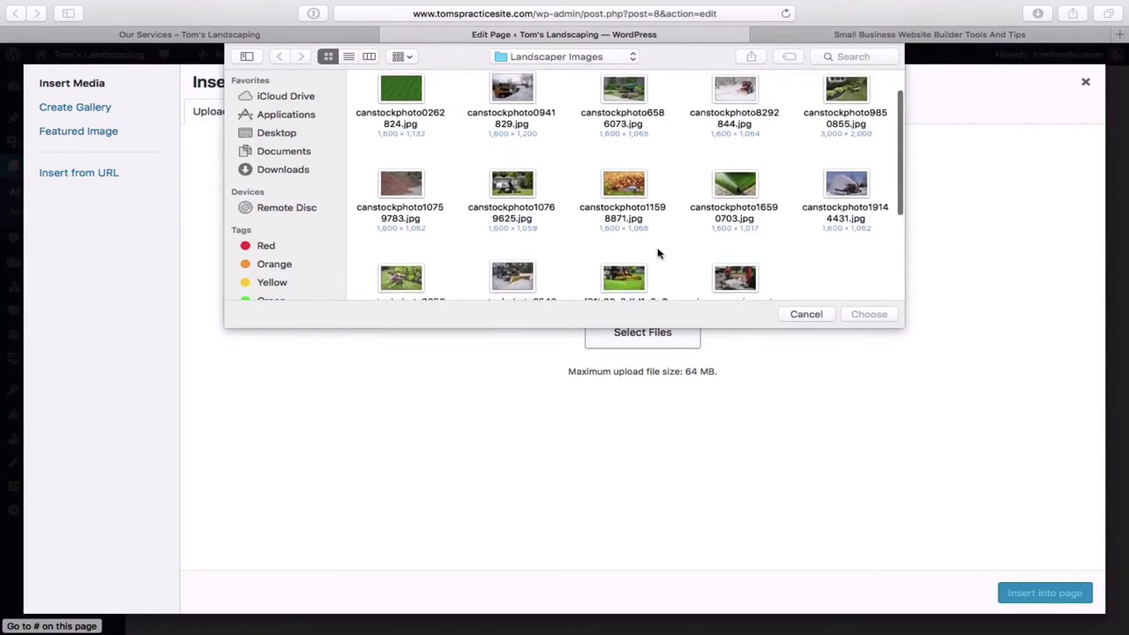
double_click(735, 132)
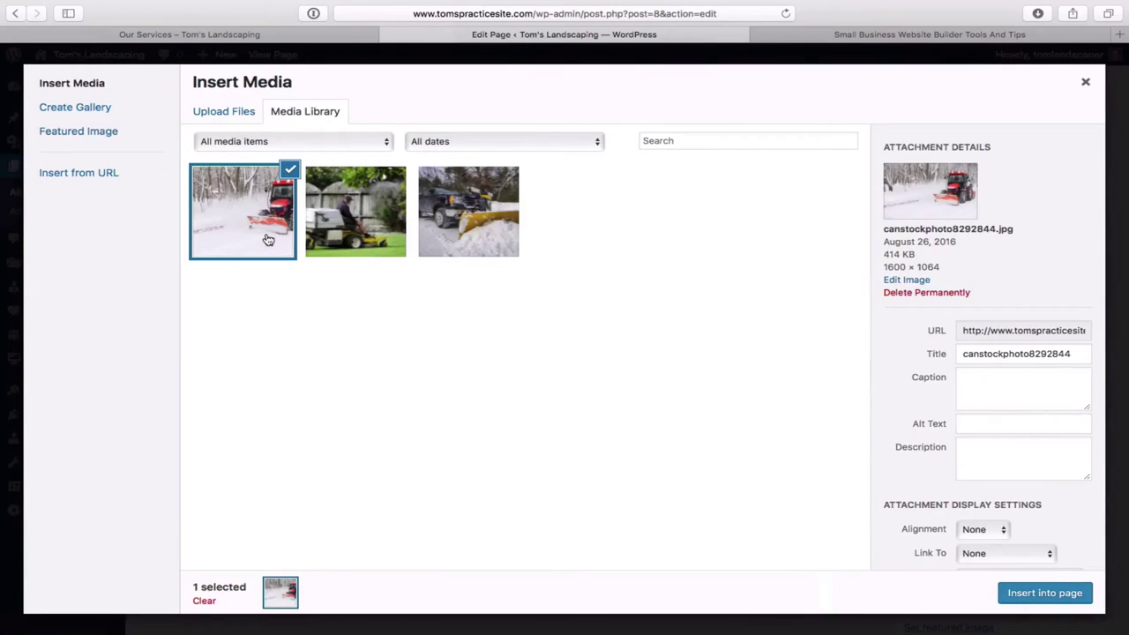
left_click(296, 39)
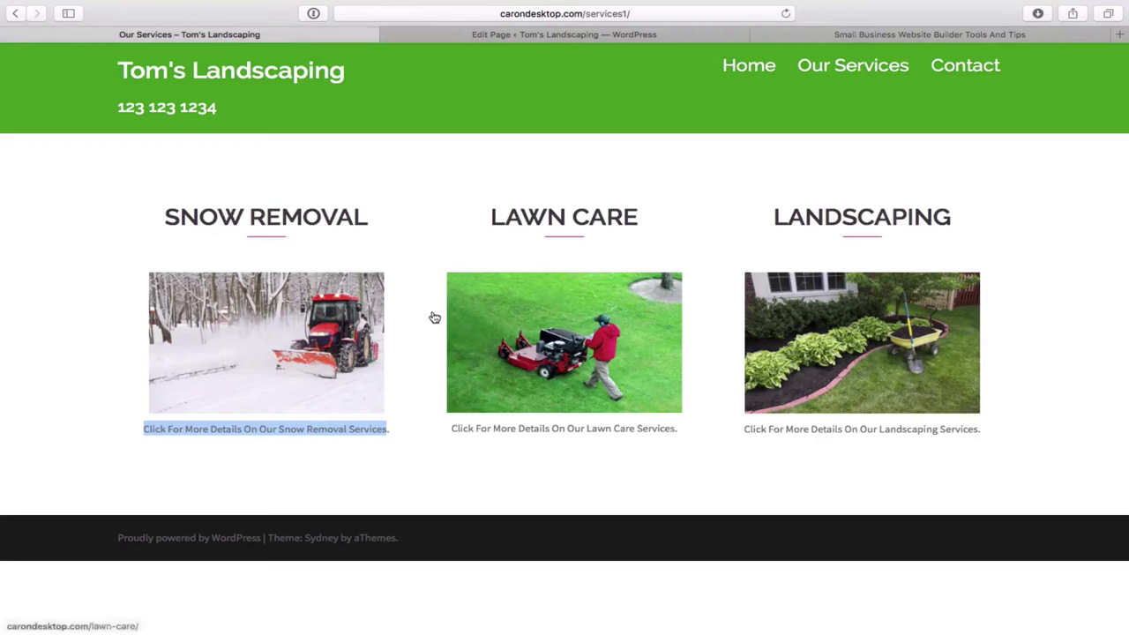
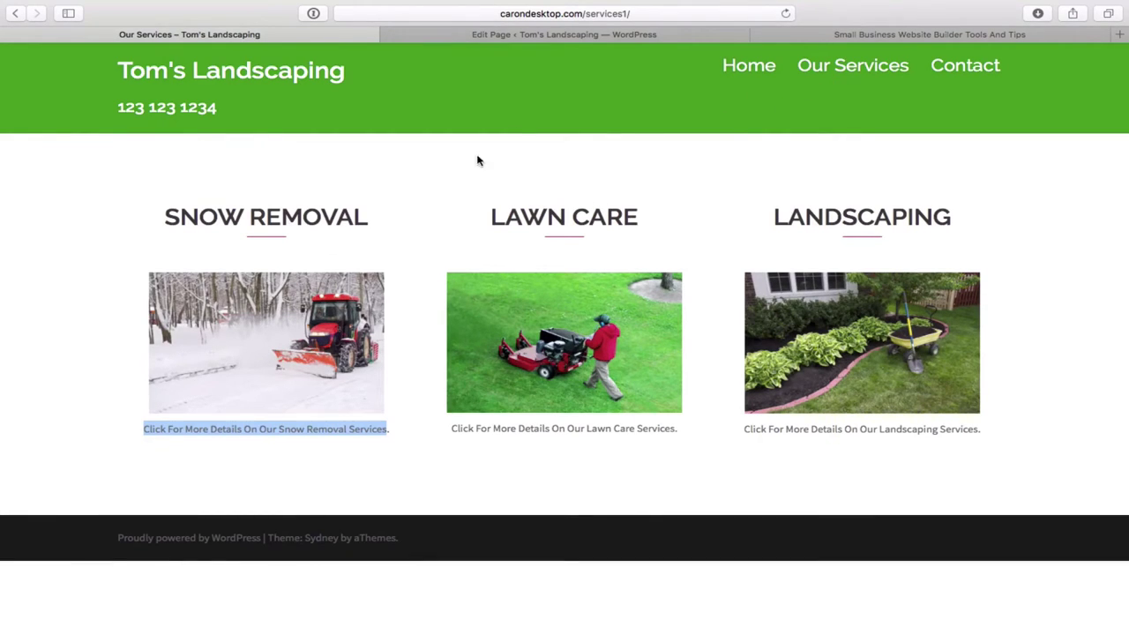
Scale the snowplow photo from 1600 × 1064 to 300 × 200 pixels and save the edit
left_click(599, 33)
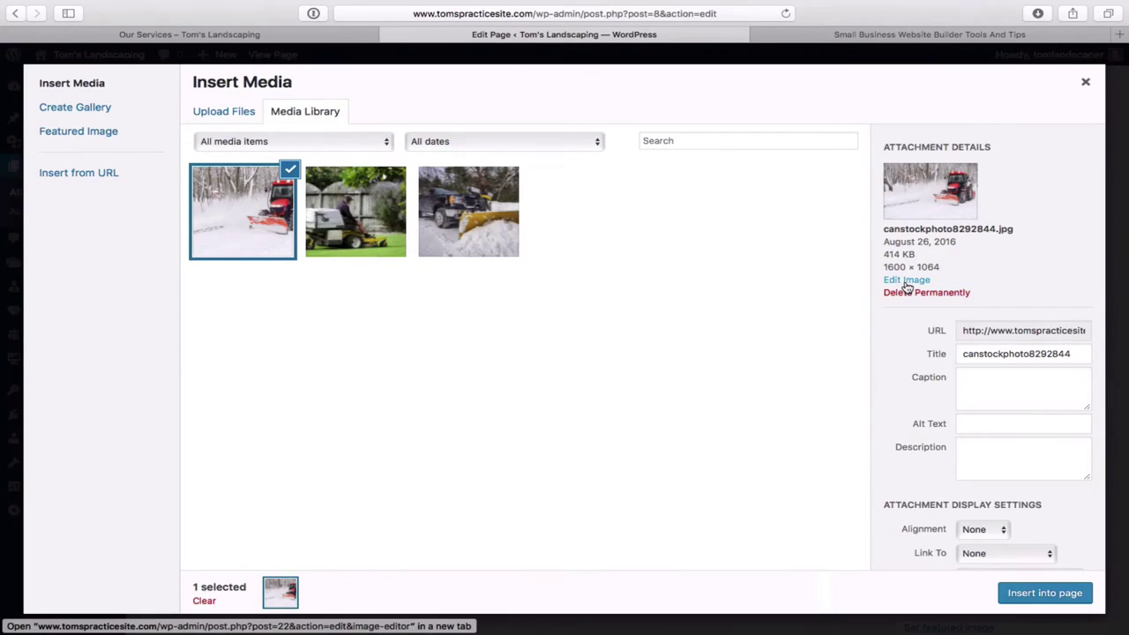
left_click(909, 280)
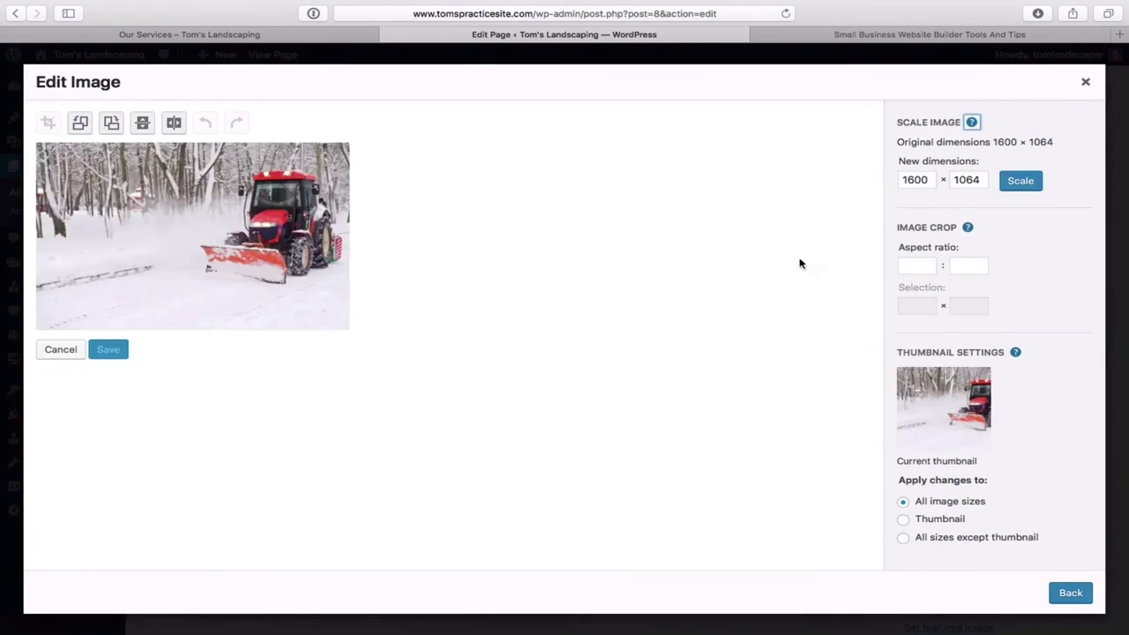
double_click(927, 183)
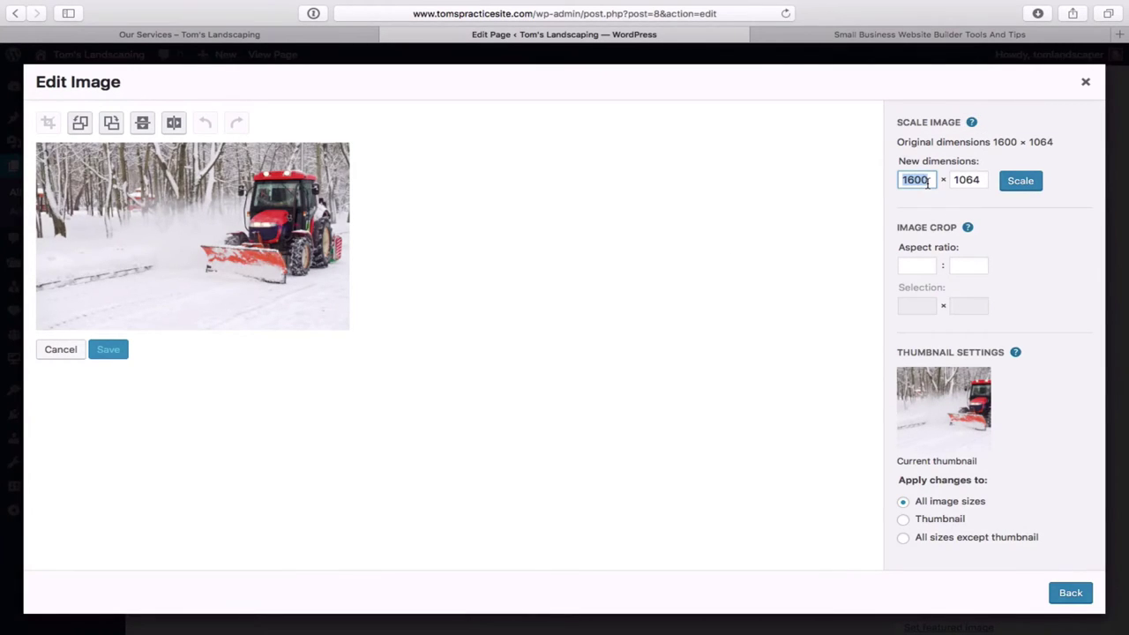
type("300")
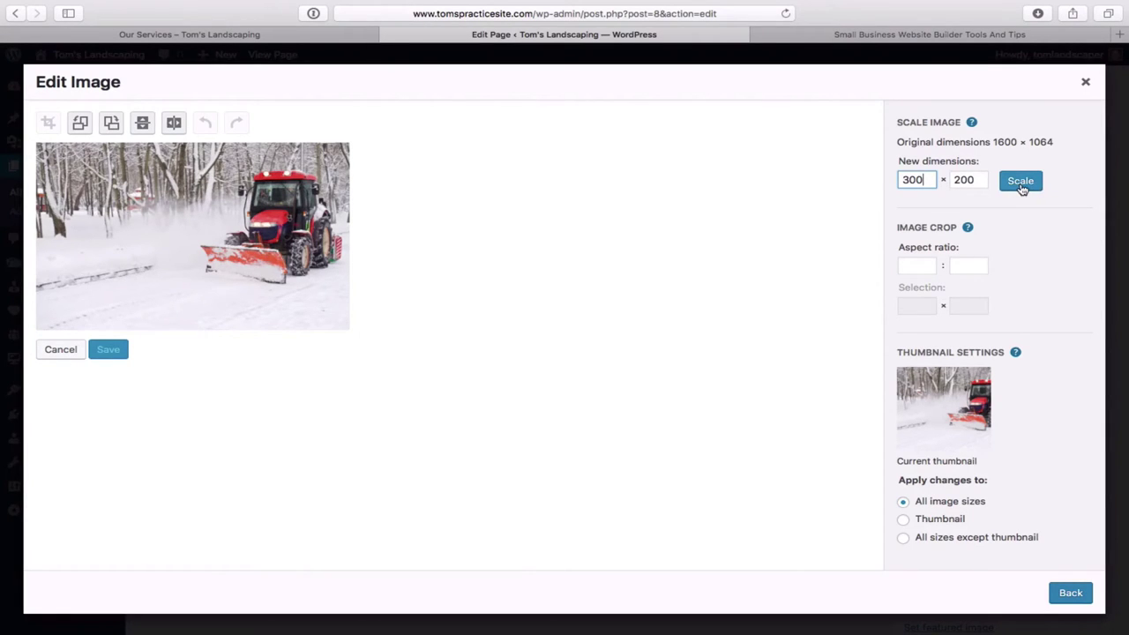
left_click(1021, 182)
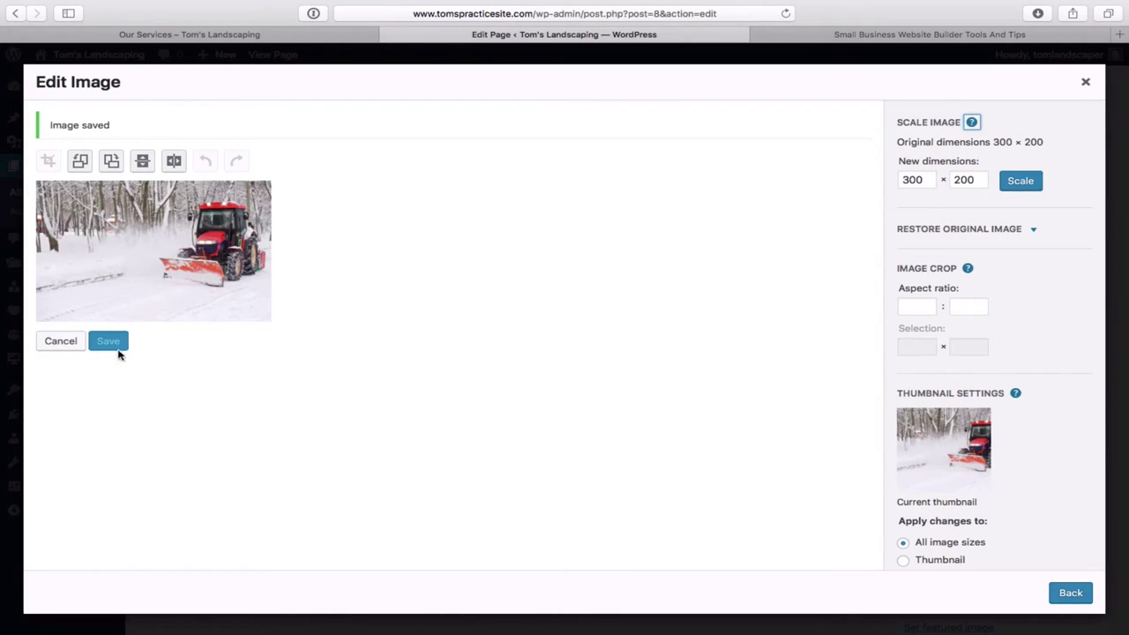
left_click(1074, 595)
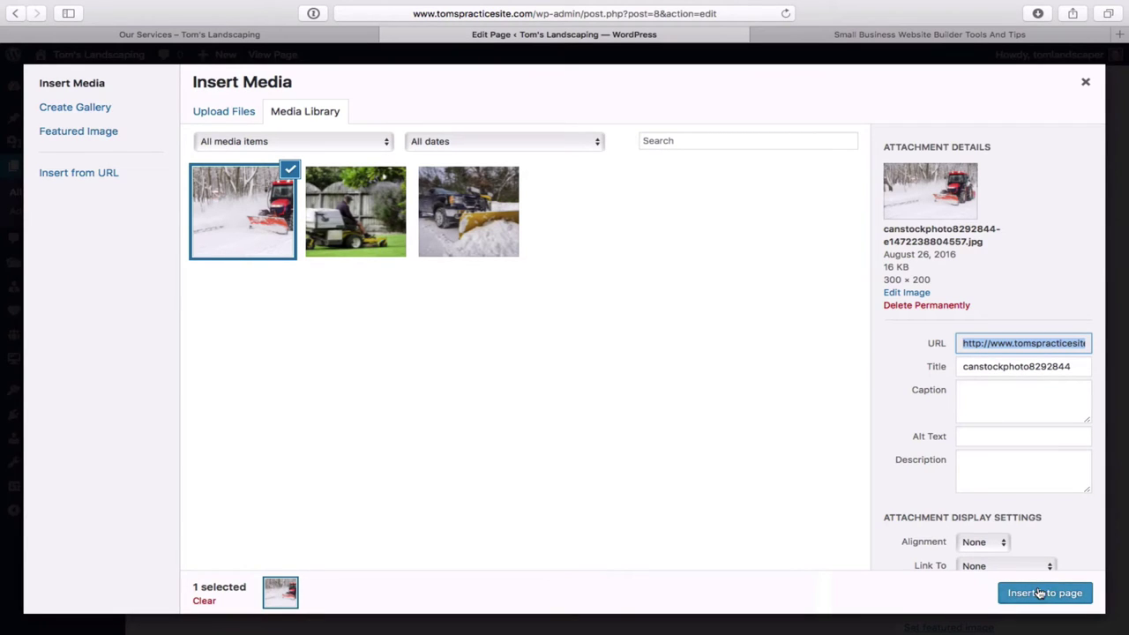
Insert the 300 × 200 snowplow photo into the Snow Removal widget and start a new line below it
scroll(1061, 565, "down", 2)
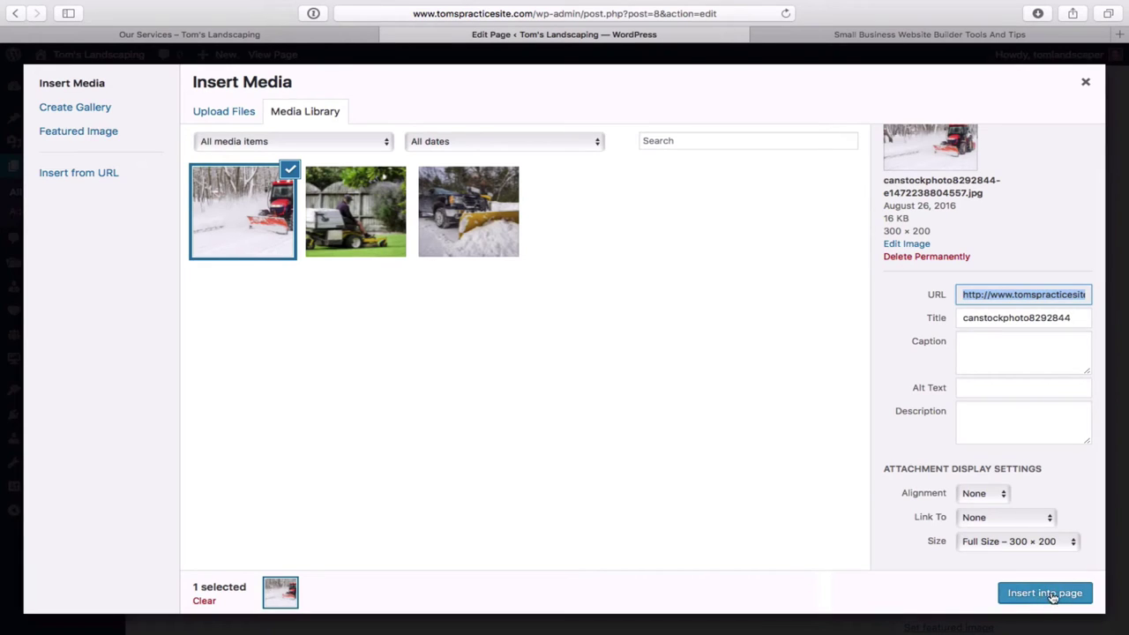
left_click(1054, 597)
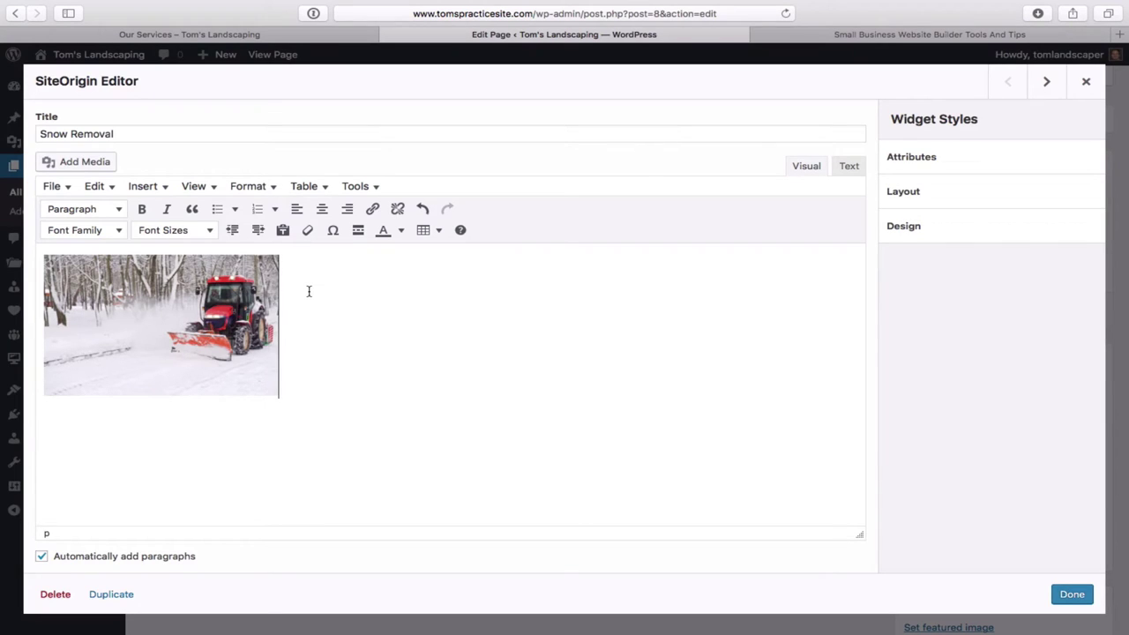
key("Return")
left_click(282, 38)
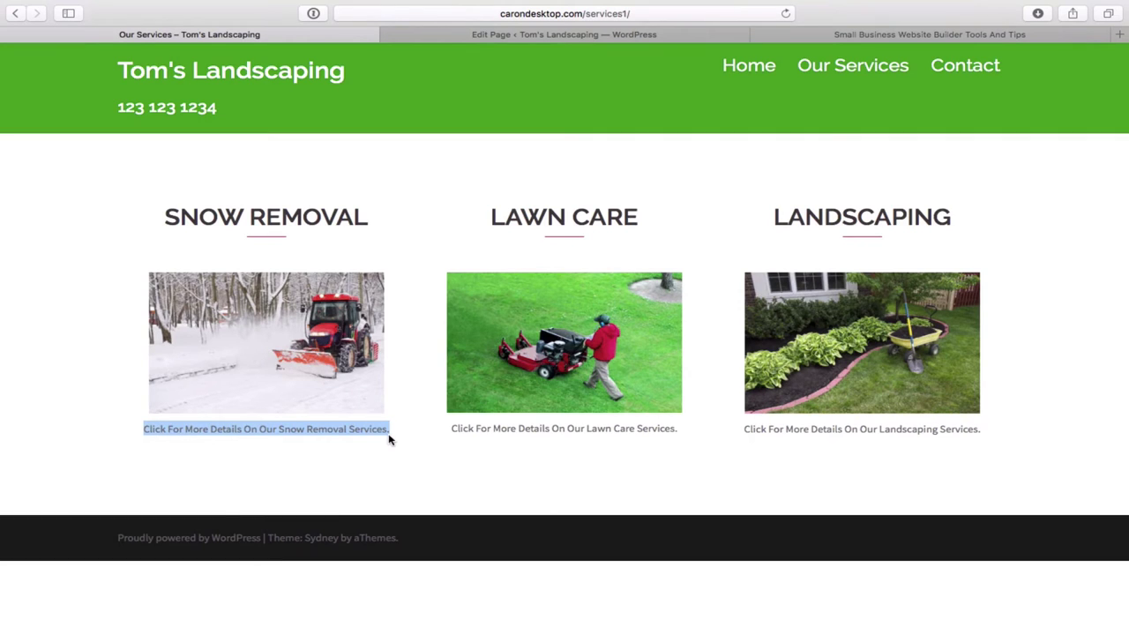
Paste 'Click For More Details On Our Snow Removal Services.' under the photo, centre both, and close the widget
left_click(570, 35)
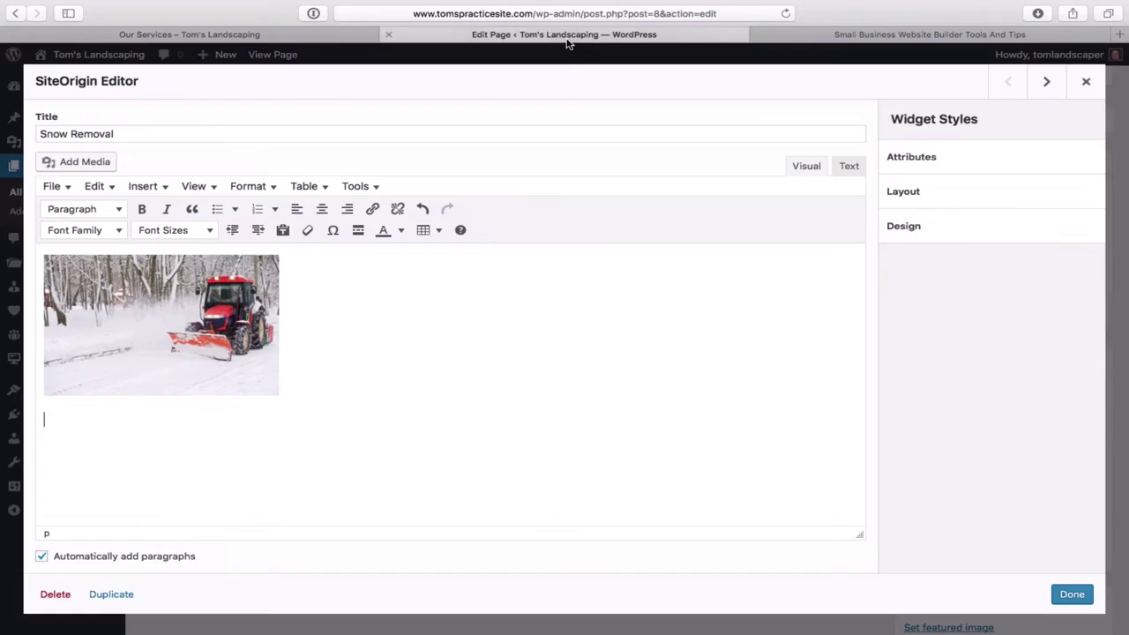
type("Click For More Details On Our Snow Removal Services.")
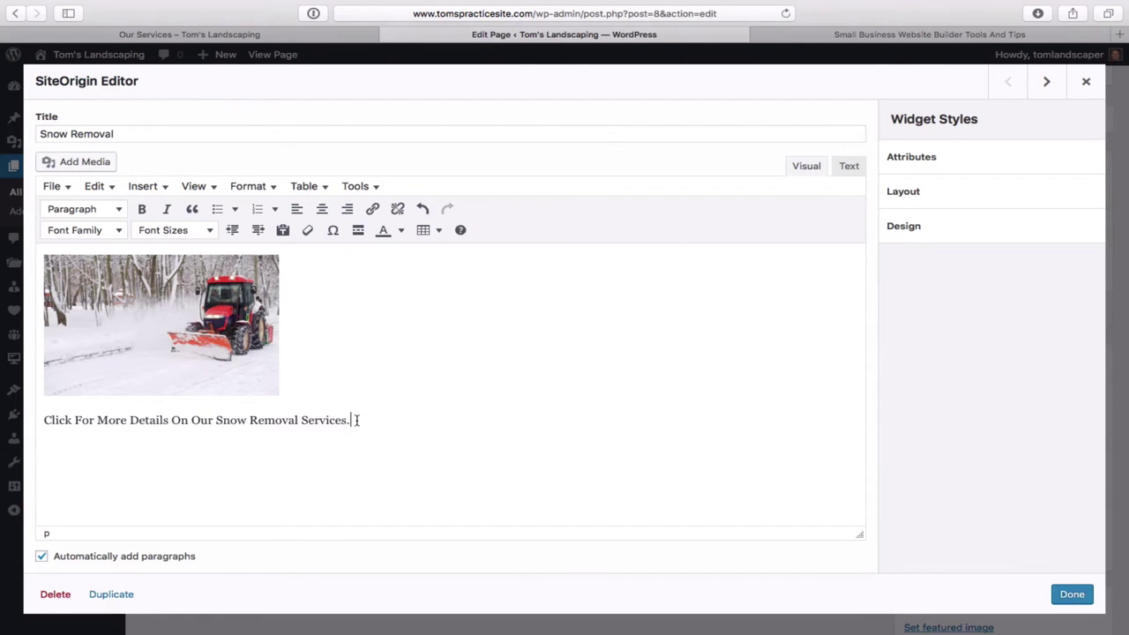
left_click_drag(350, 420, 294, 367)
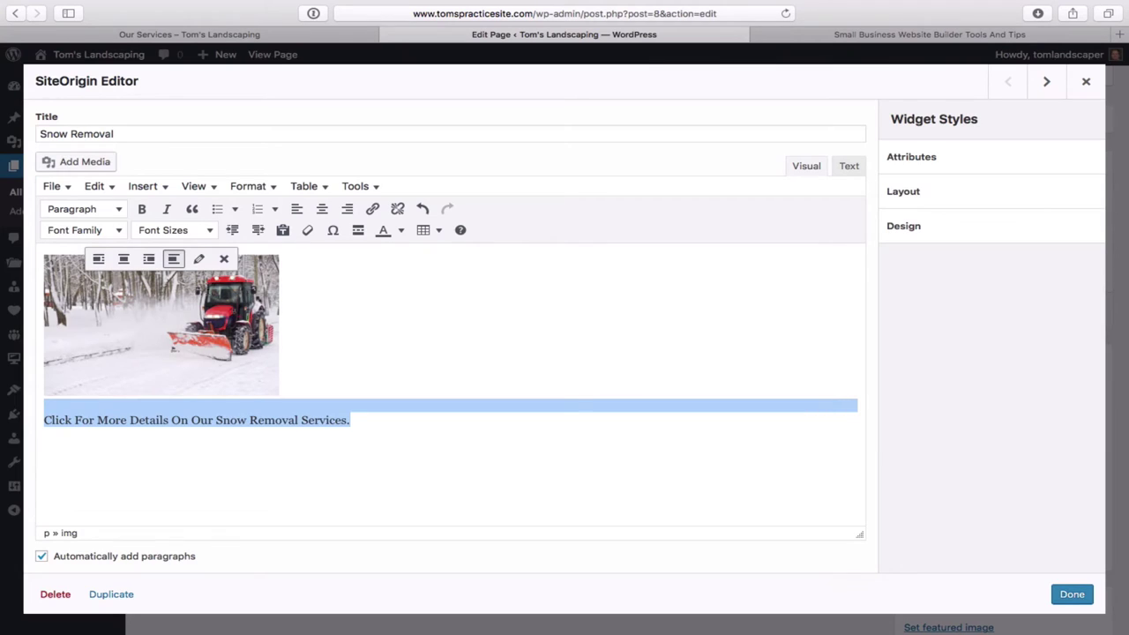
left_click_drag(190, 282, 140, 266)
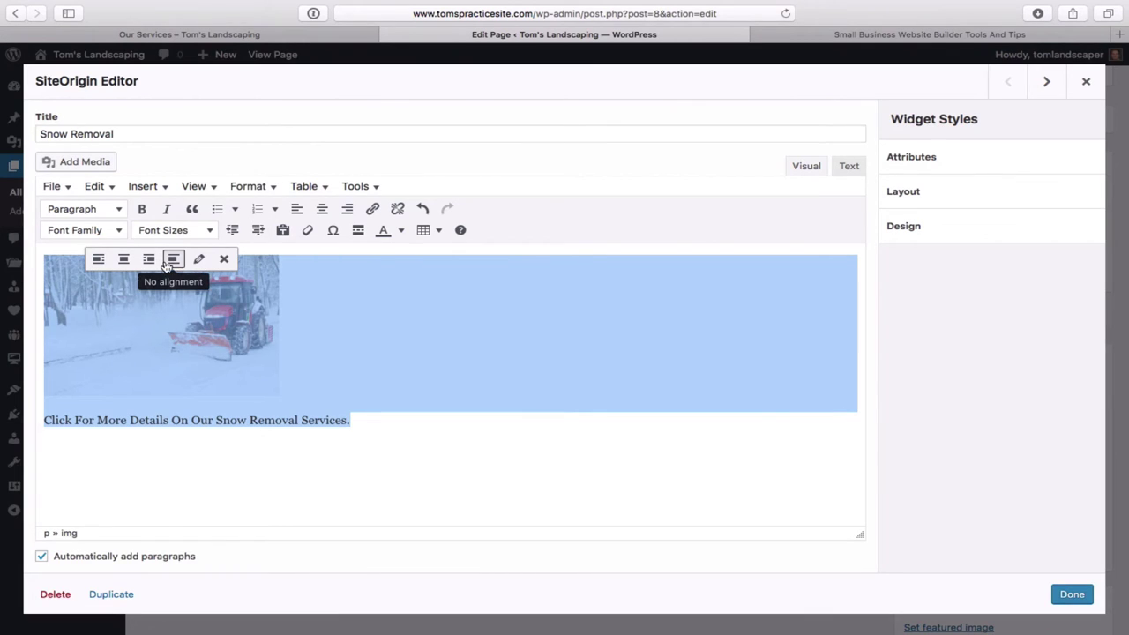
left_click(124, 261)
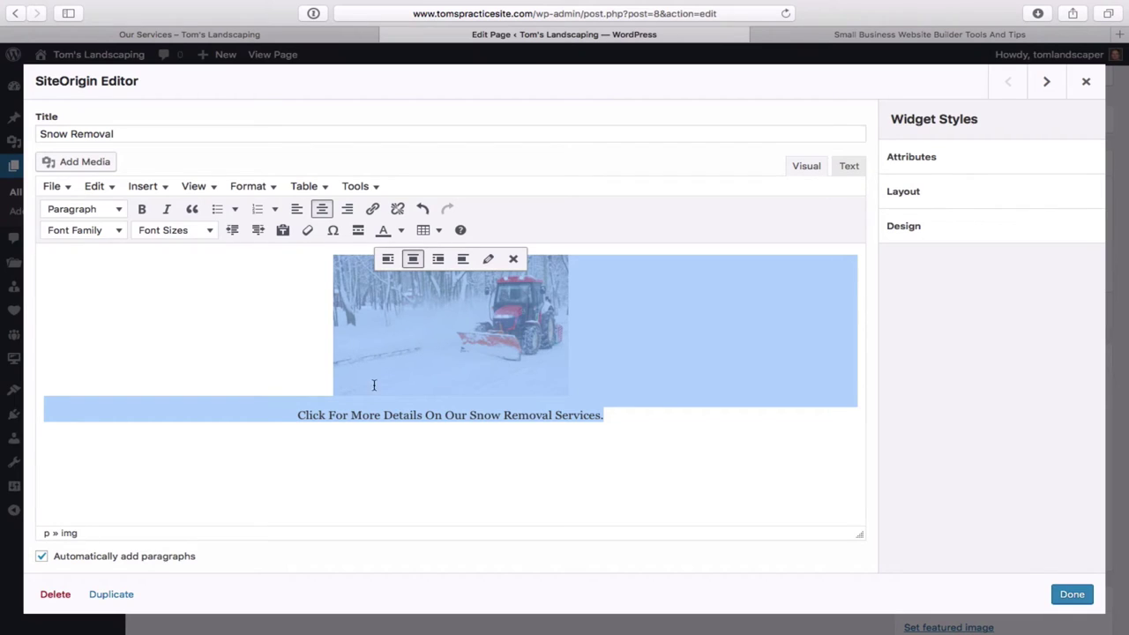
left_click(542, 458)
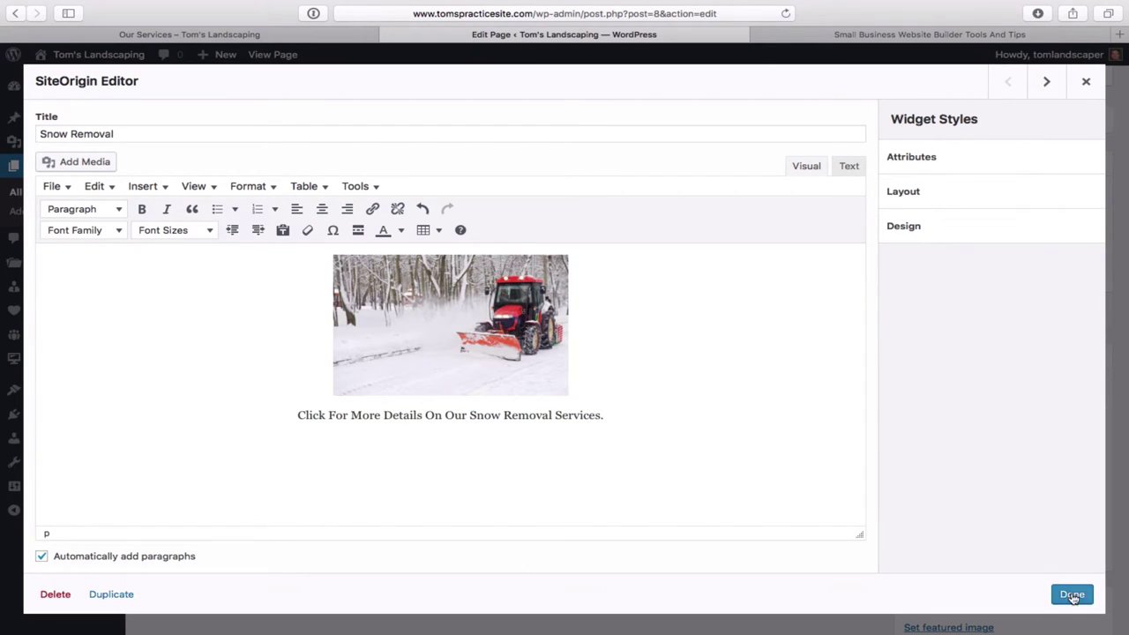
left_click(1073, 596)
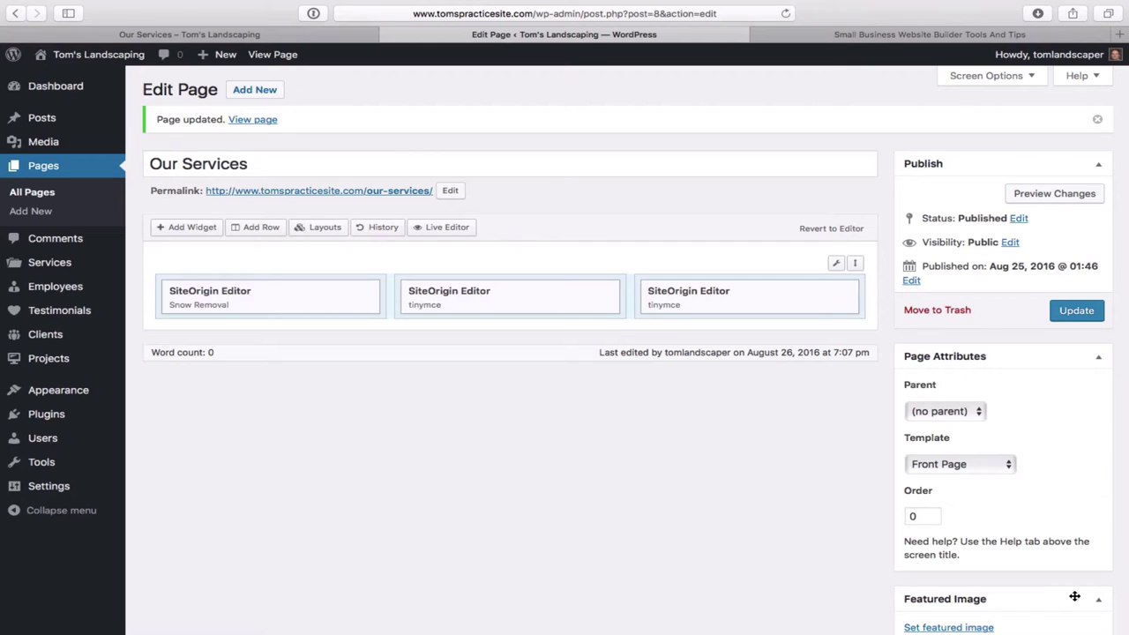
Update the Our Services page and check the Snow Removal column on the live page
left_click(1072, 315)
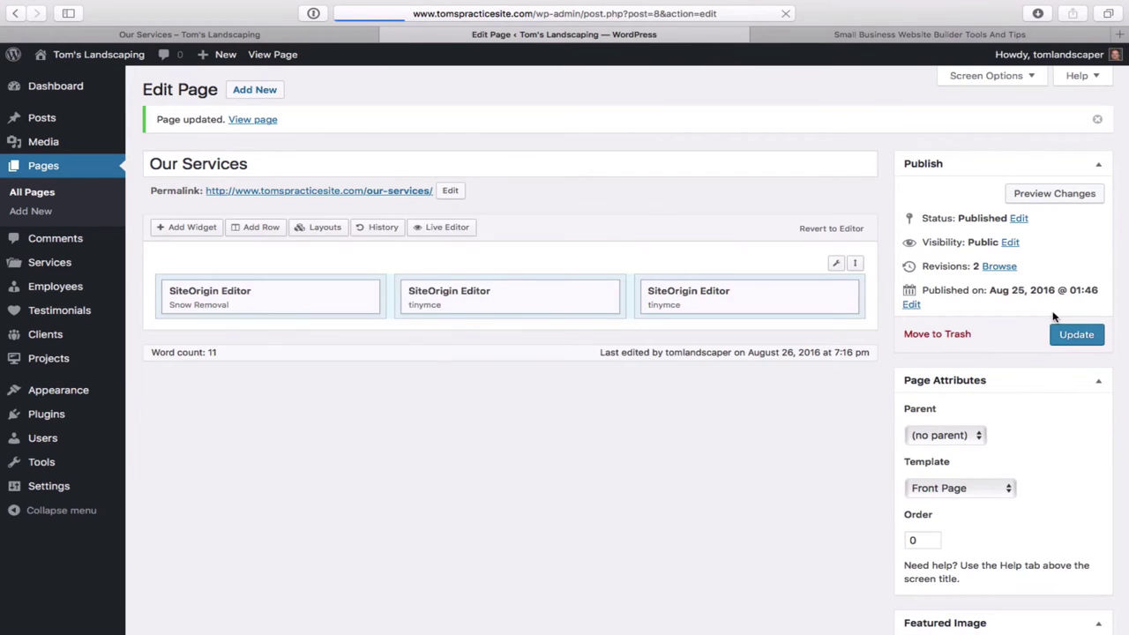
left_click(286, 61)
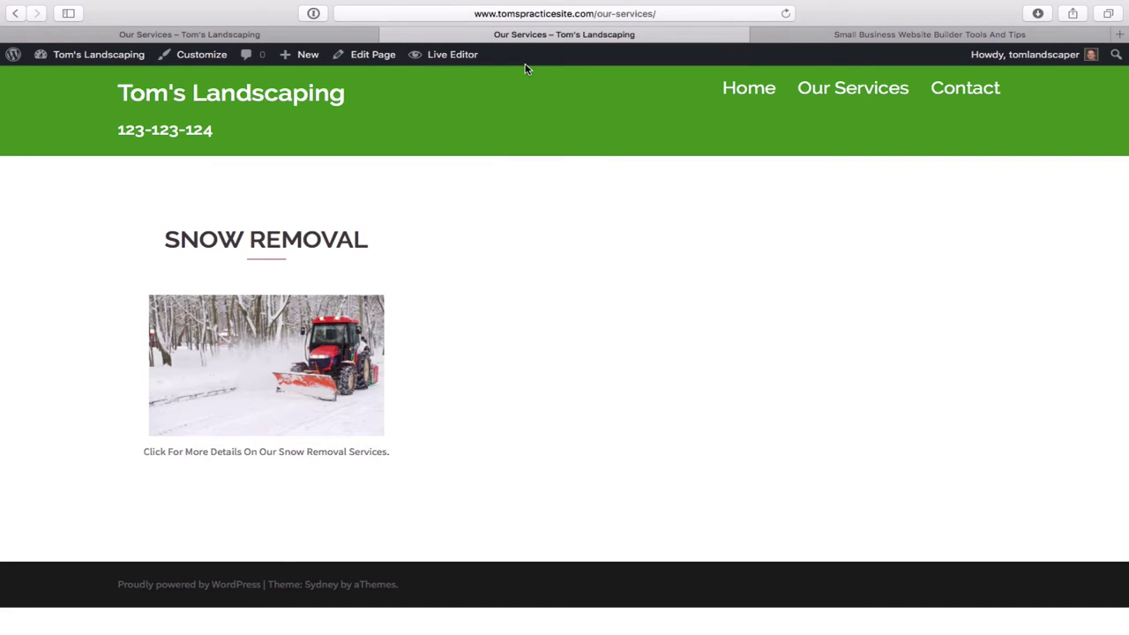
left_click(370, 58)
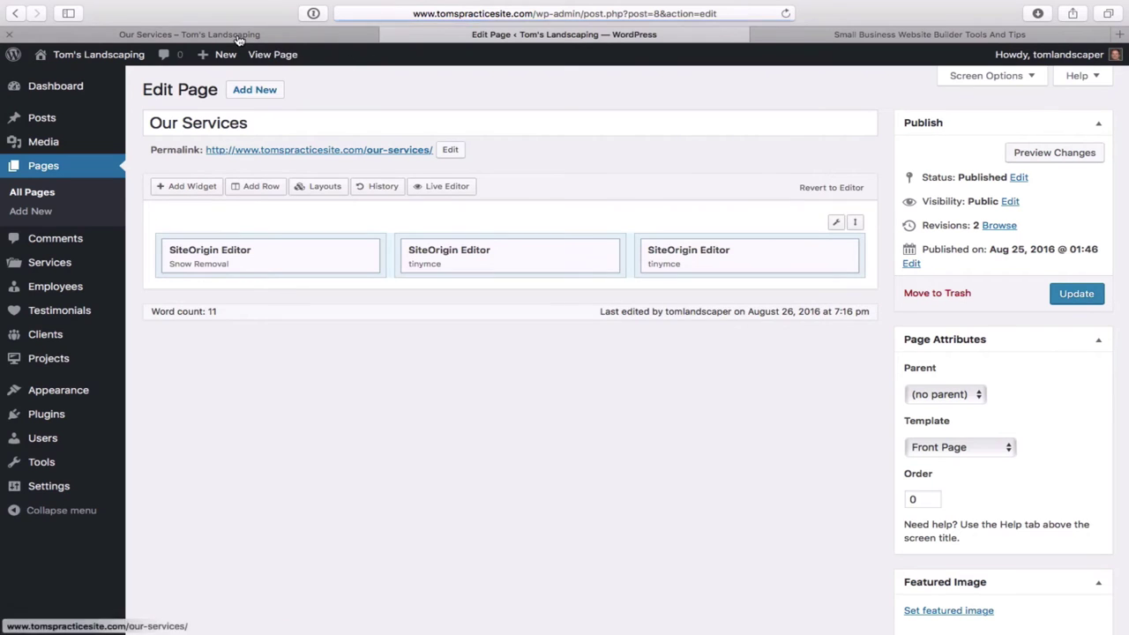
left_click(237, 37)
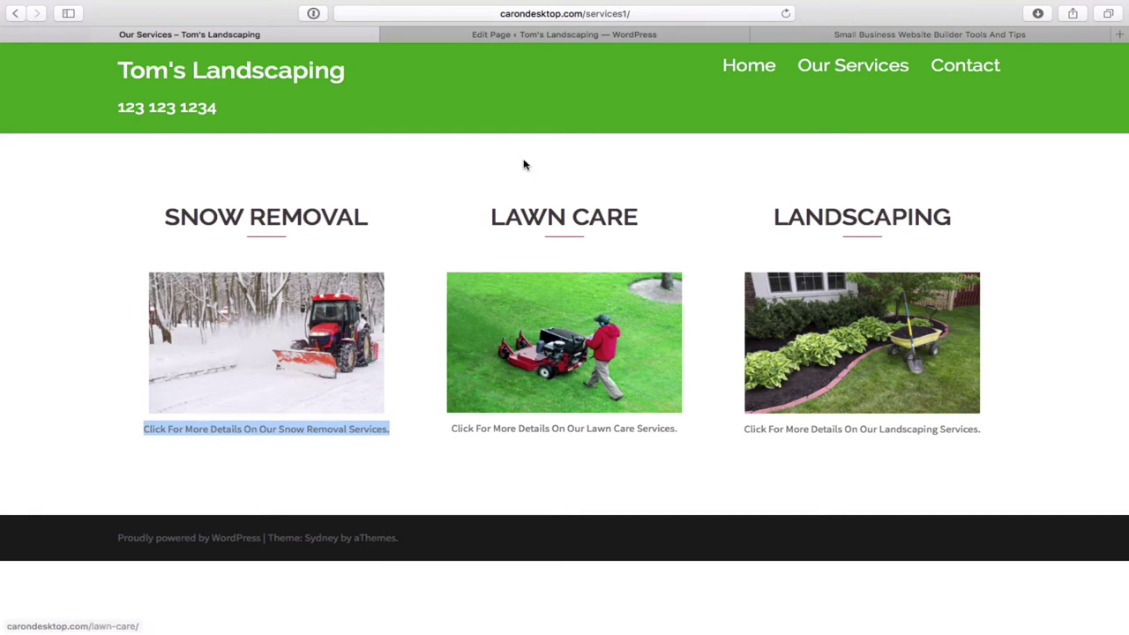
left_click(543, 34)
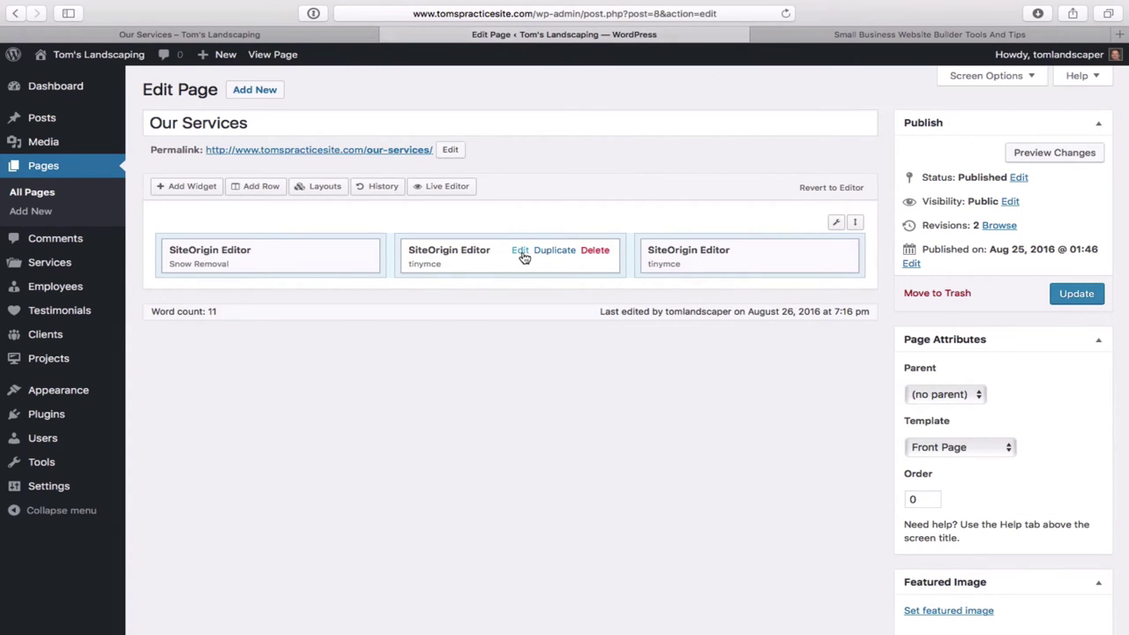
Title the middle widget 'Lawn Care' and bring up the Upload Files tab of Insert Media
left_click(521, 251)
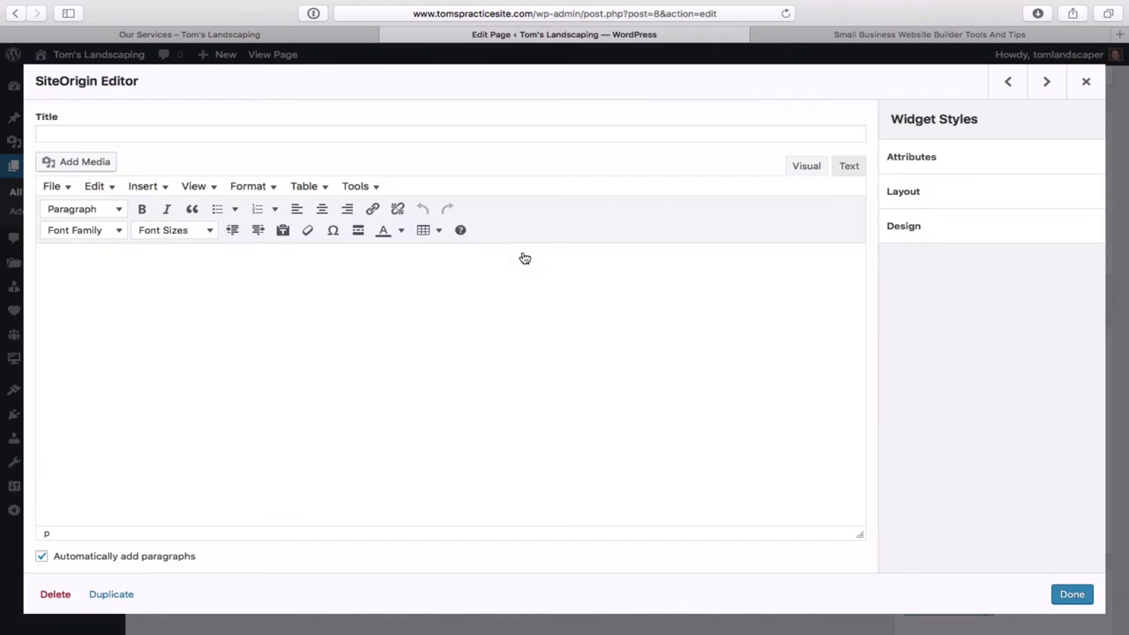
left_click(160, 136)
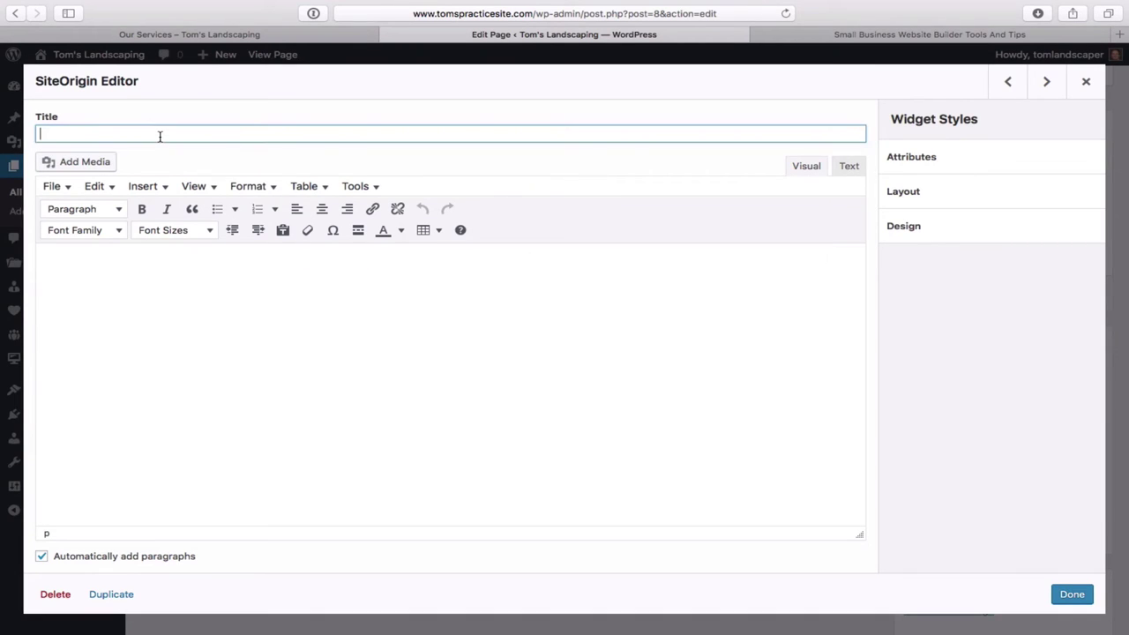
type("Lawn Care")
left_click(135, 273)
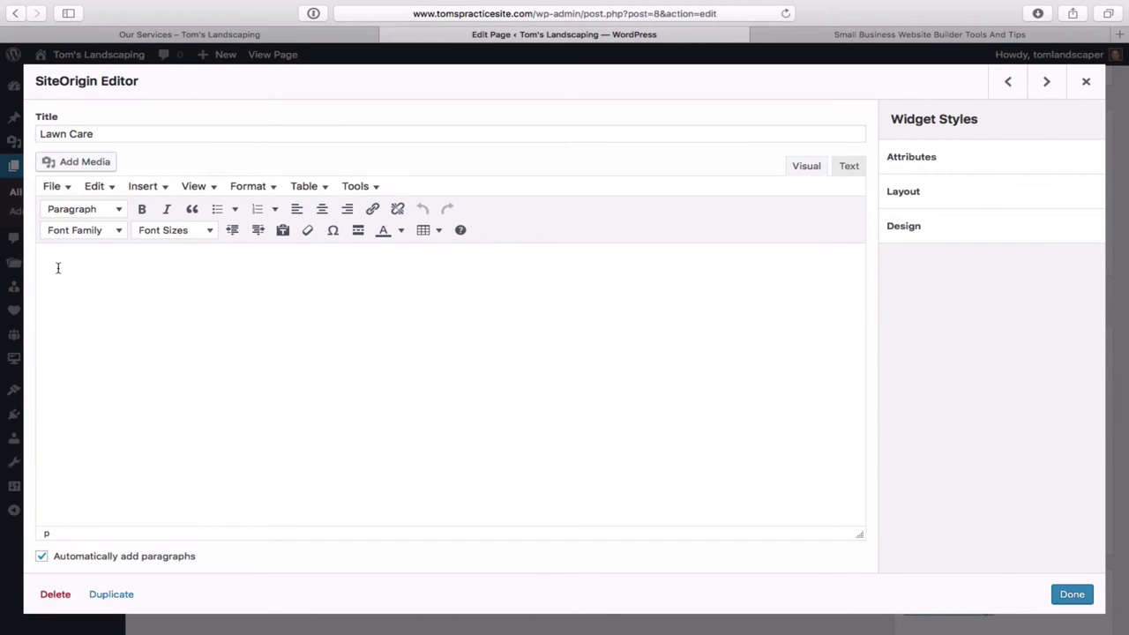
left_click(85, 162)
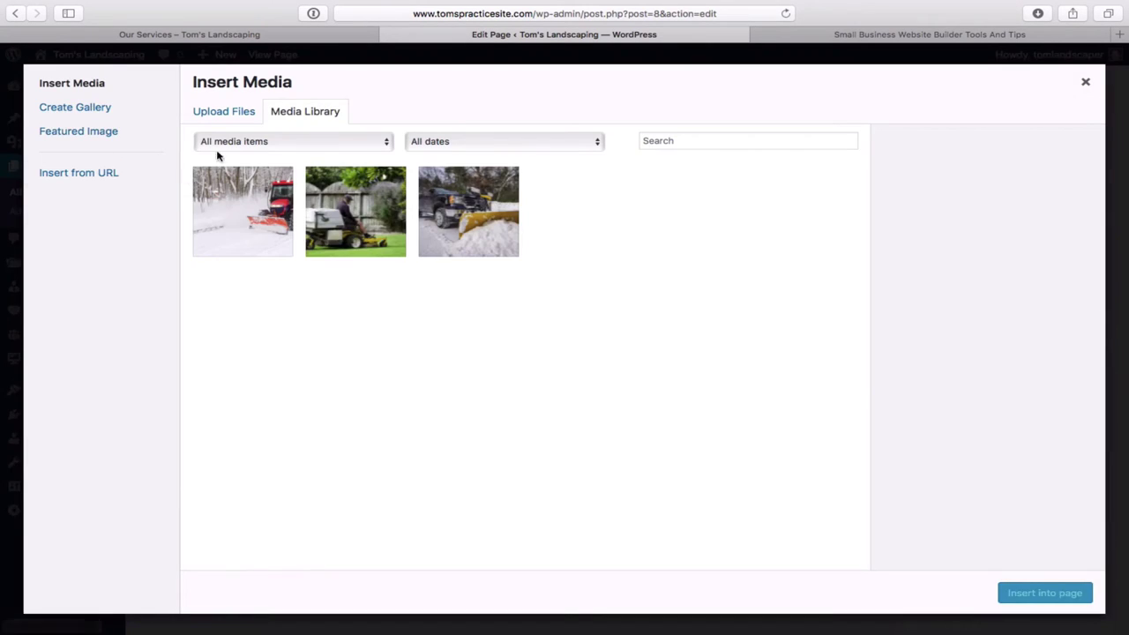
left_click(229, 114)
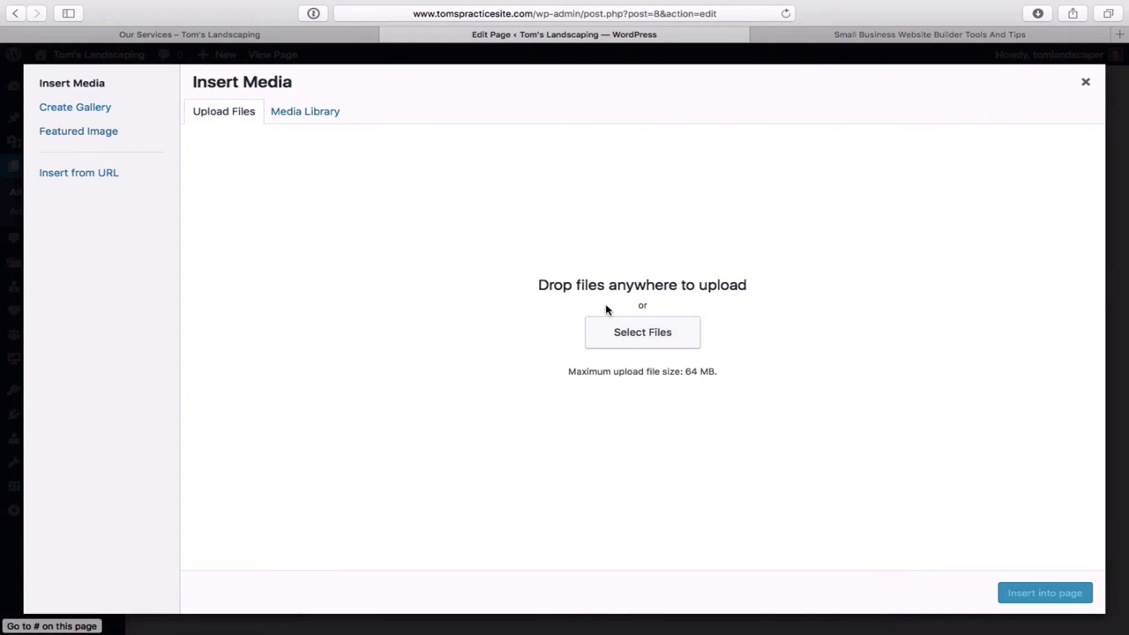
Upload canstockphoto0271932.jpg from the Previous 7 Days files to the media library
left_click(654, 346)
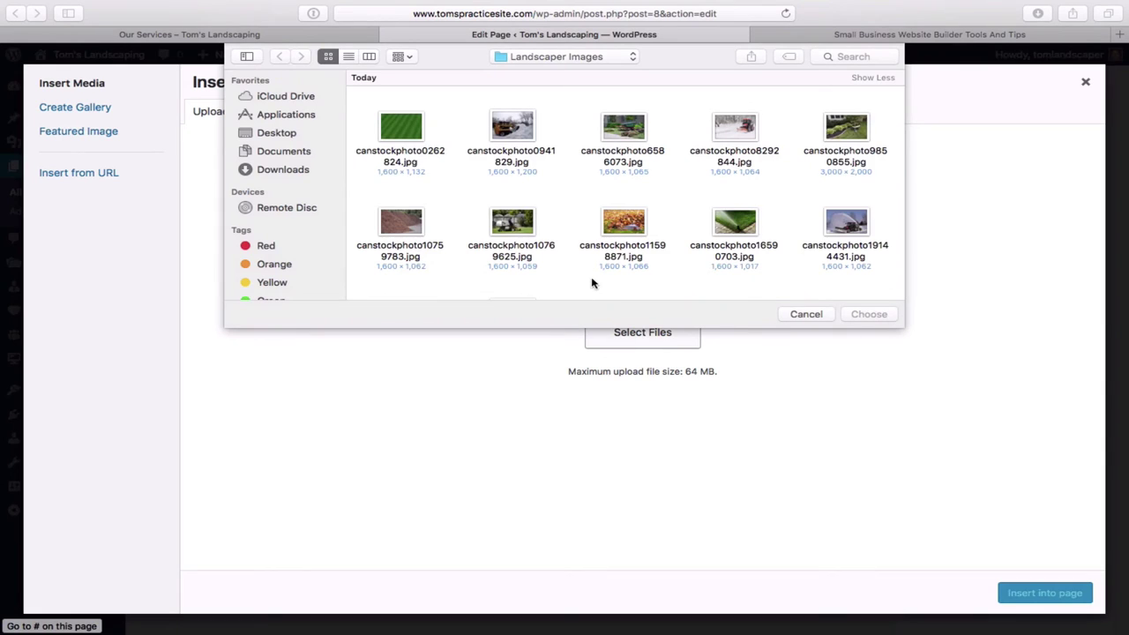
scroll(610, 247, "down", 6)
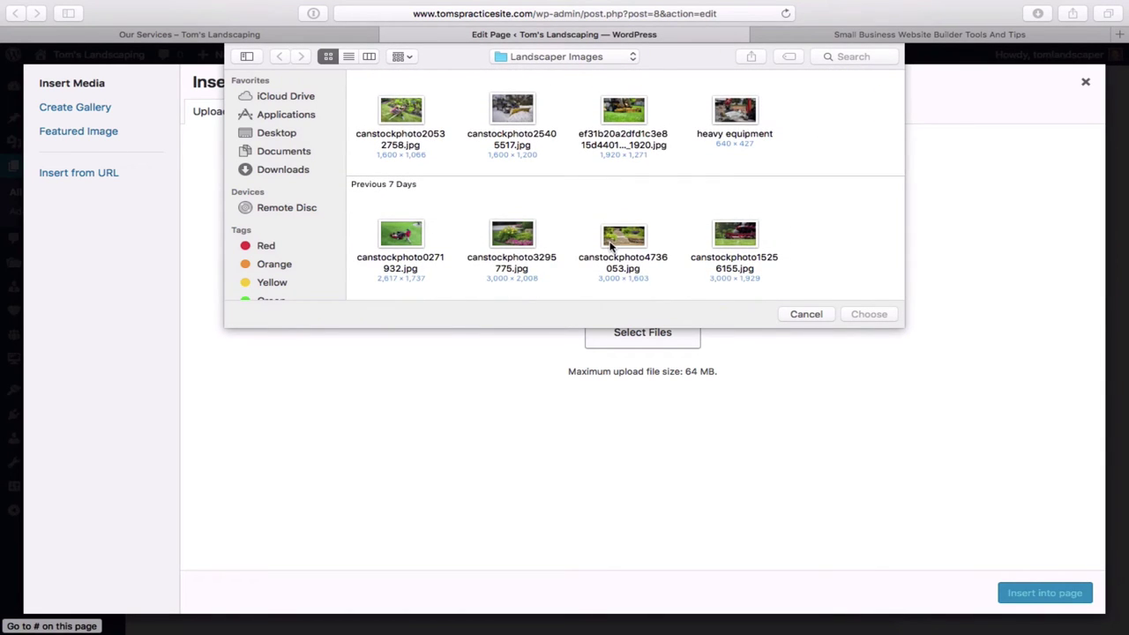
scroll(611, 247, "up", 6)
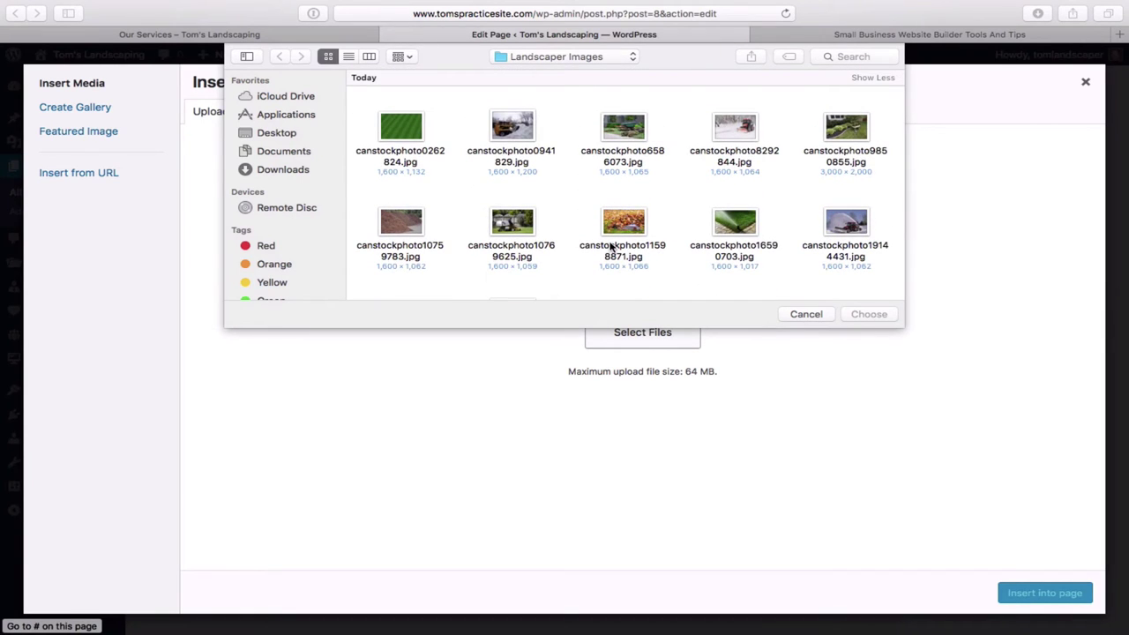
scroll(611, 247, "down", 5)
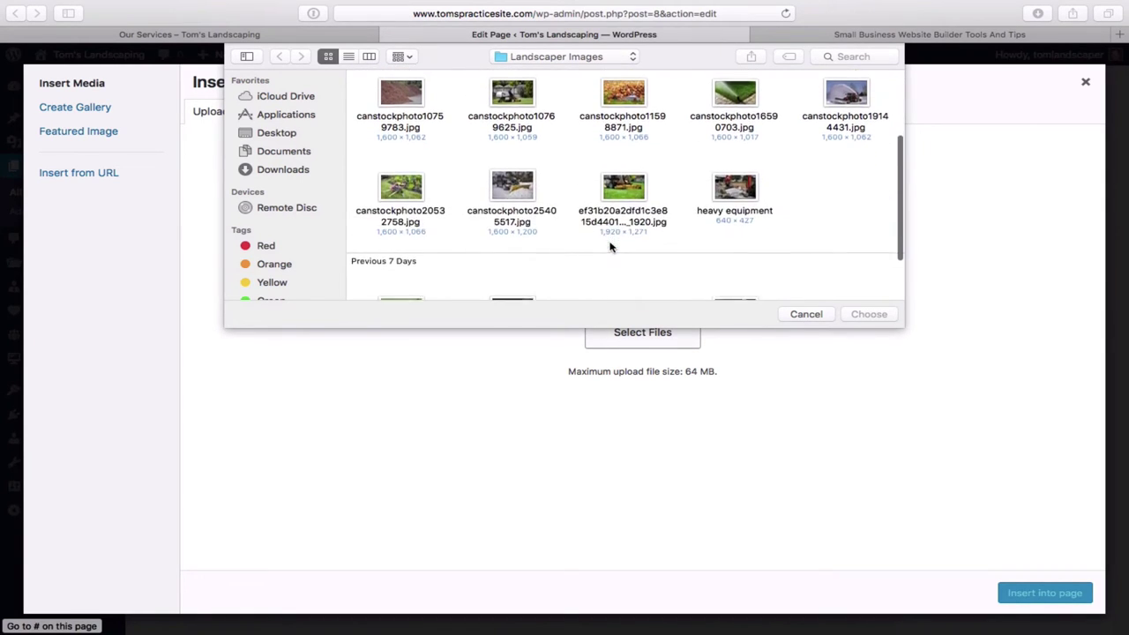
scroll(610, 247, "down", 4)
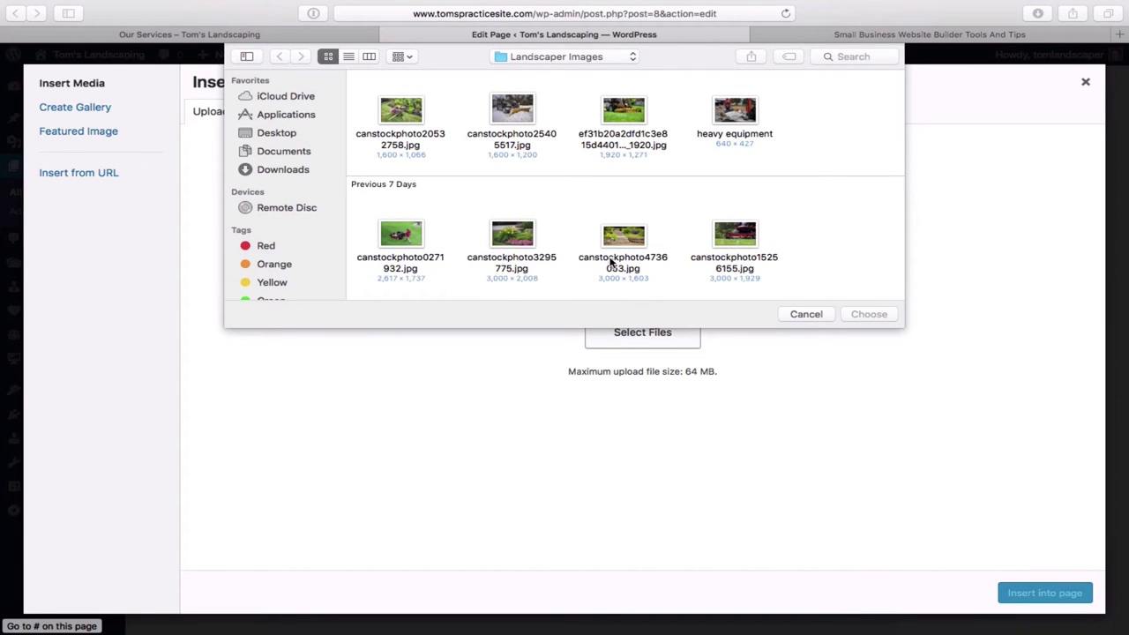
double_click(394, 239)
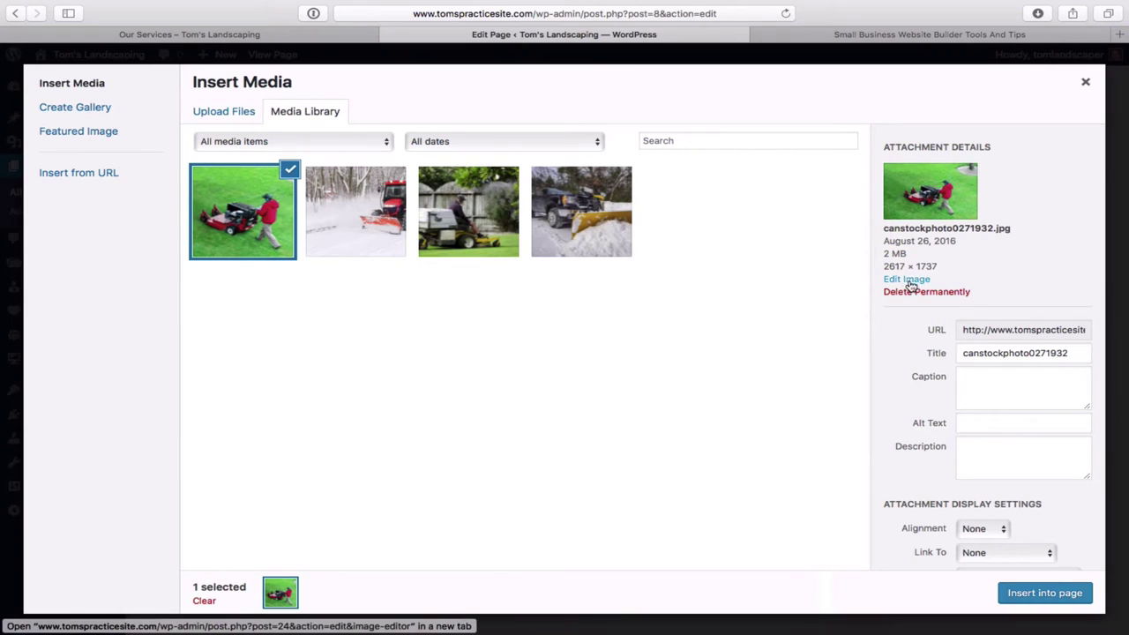
Scale the lawnmower photo from 2617 × 1737 to 300 × 199 pixels and return to Insert Media
left_click(902, 281)
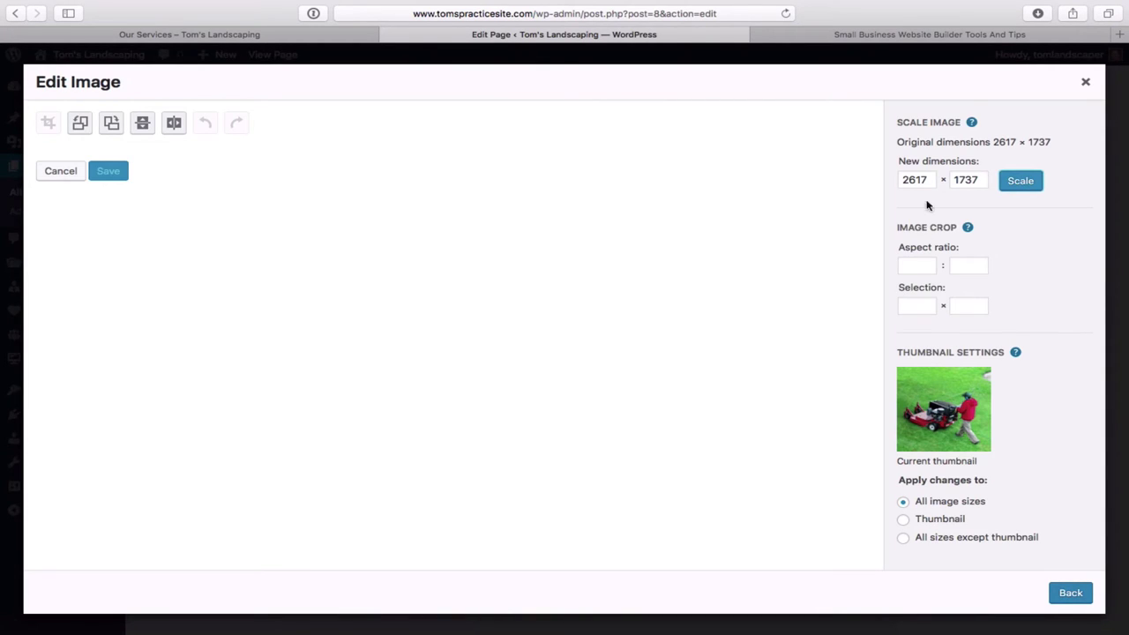
double_click(926, 180)
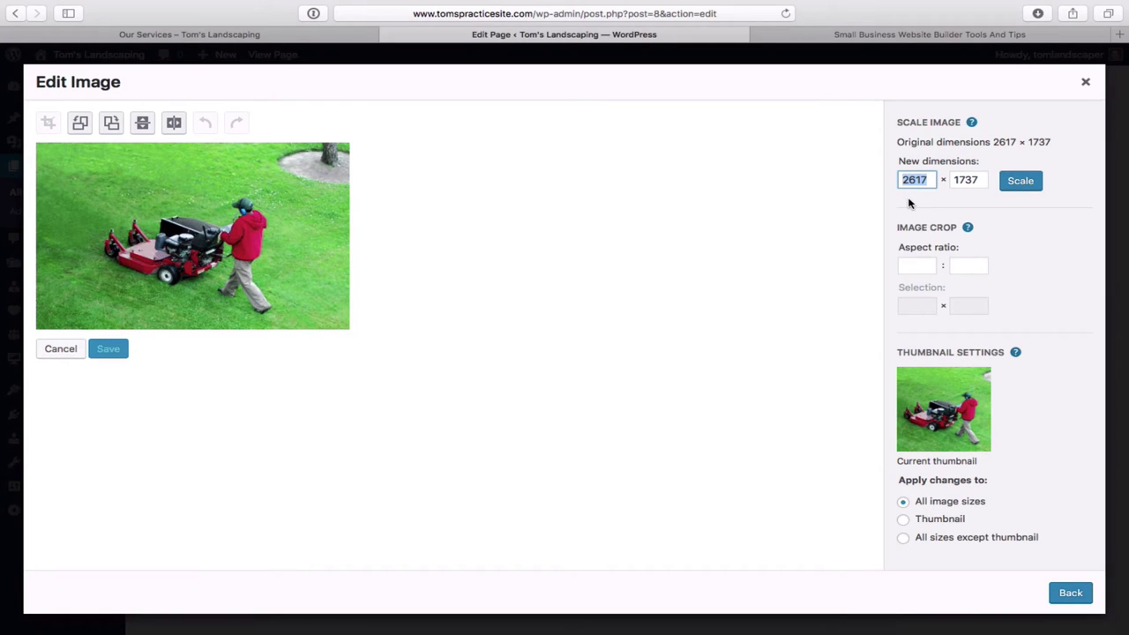
type("300")
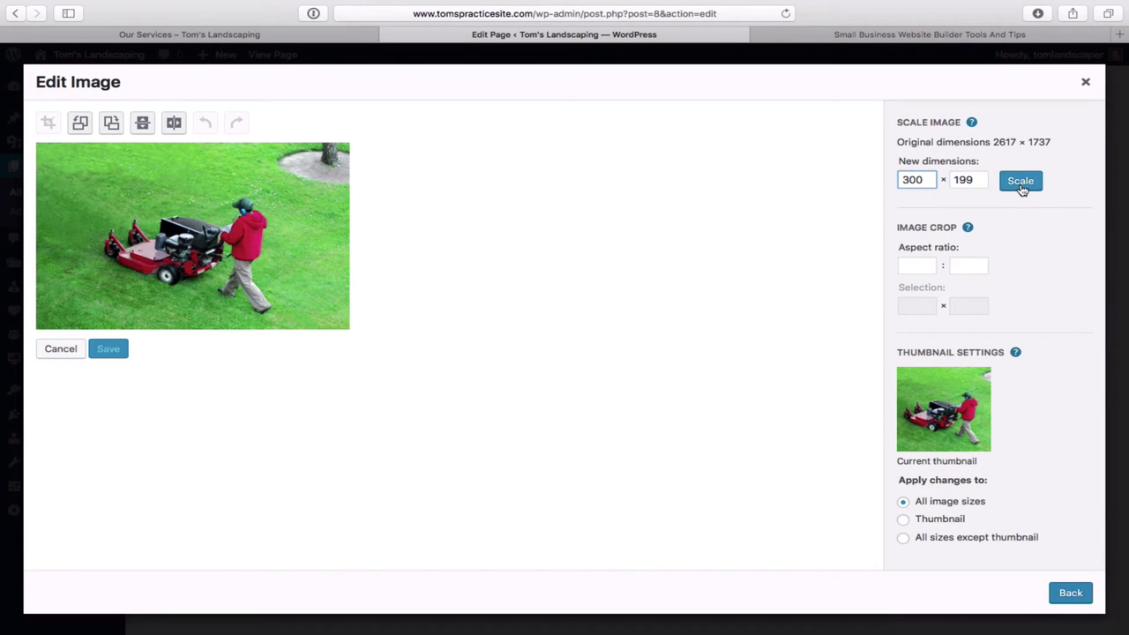
left_click(1021, 183)
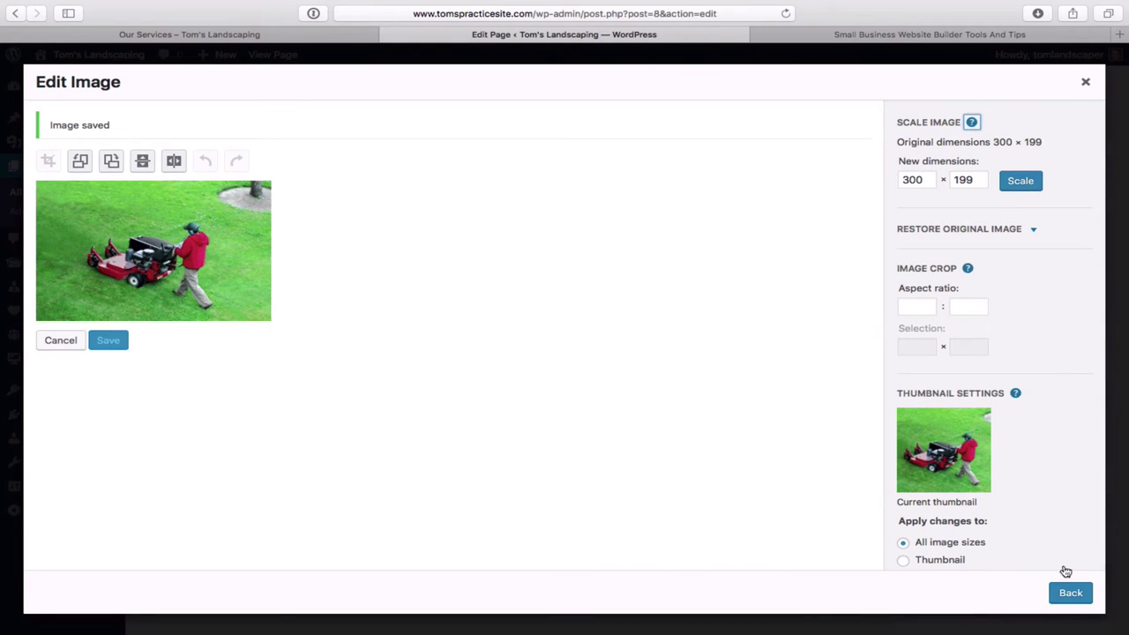
left_click(1072, 596)
left_click(1071, 595)
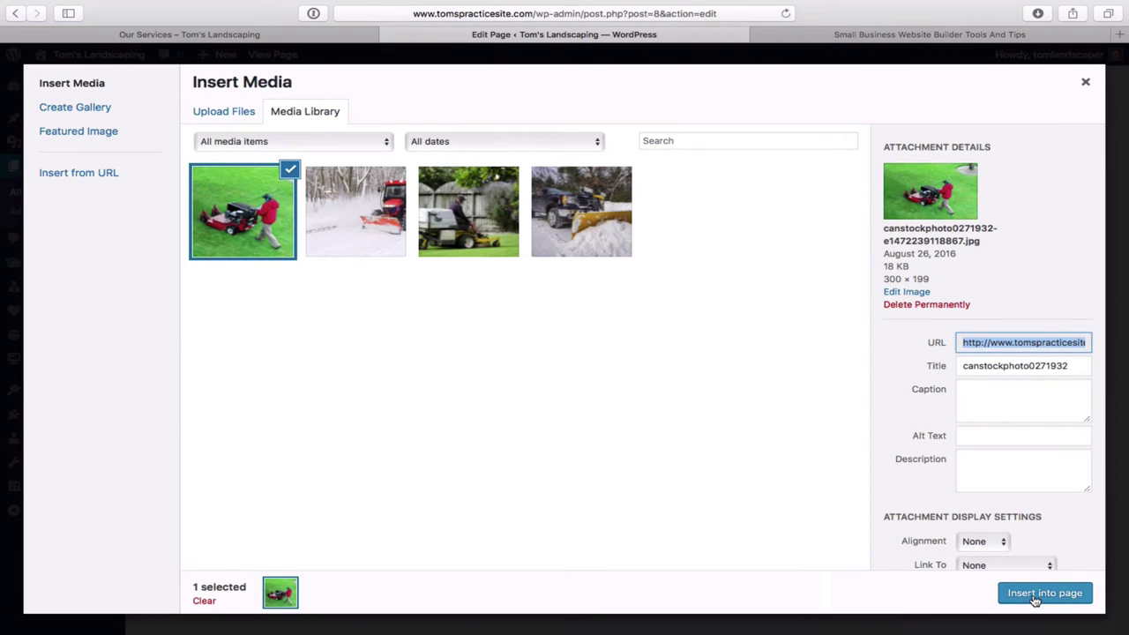
Insert the resized lawnmower photo and paste the Lawn Care caption copied from the live page below it
left_click(1037, 593)
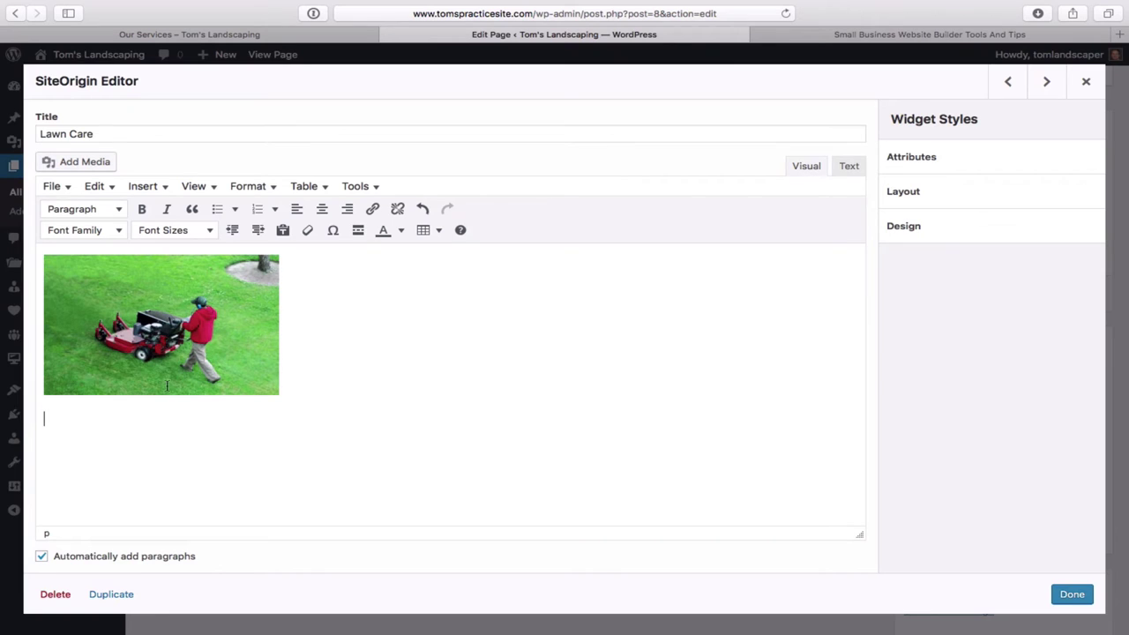
left_click(288, 41)
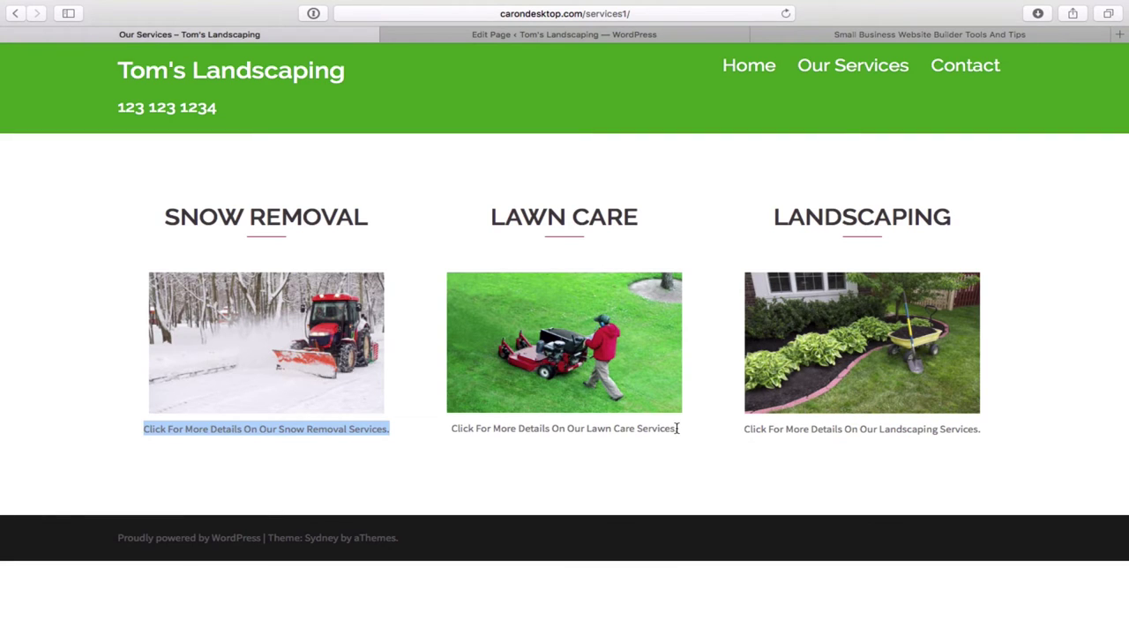
left_click_drag(677, 427, 454, 428)
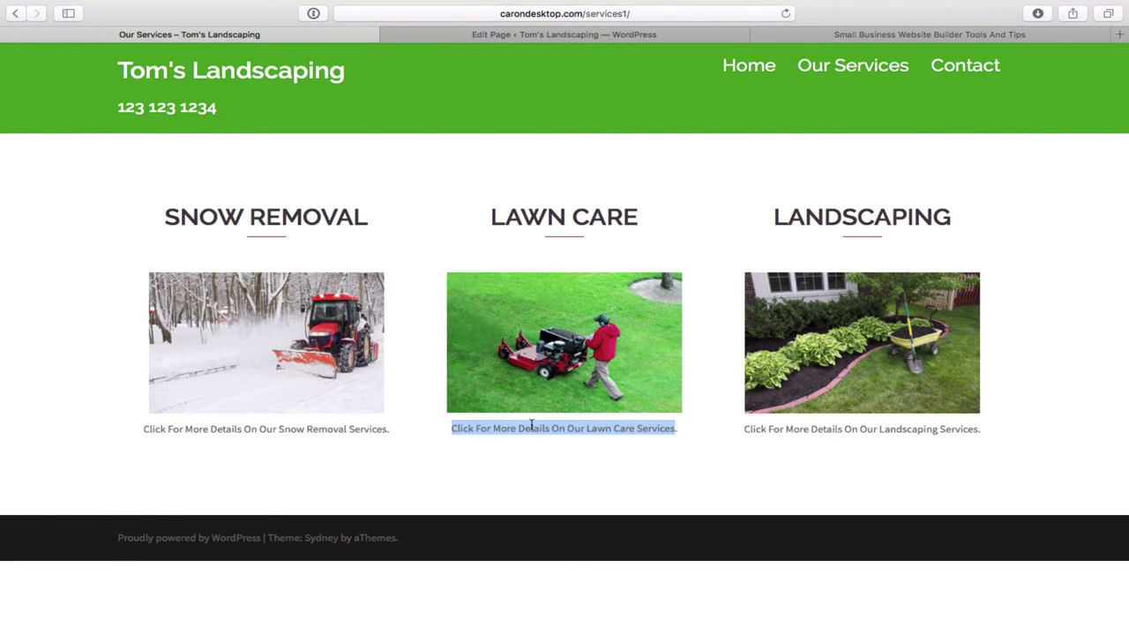
left_click(564, 33)
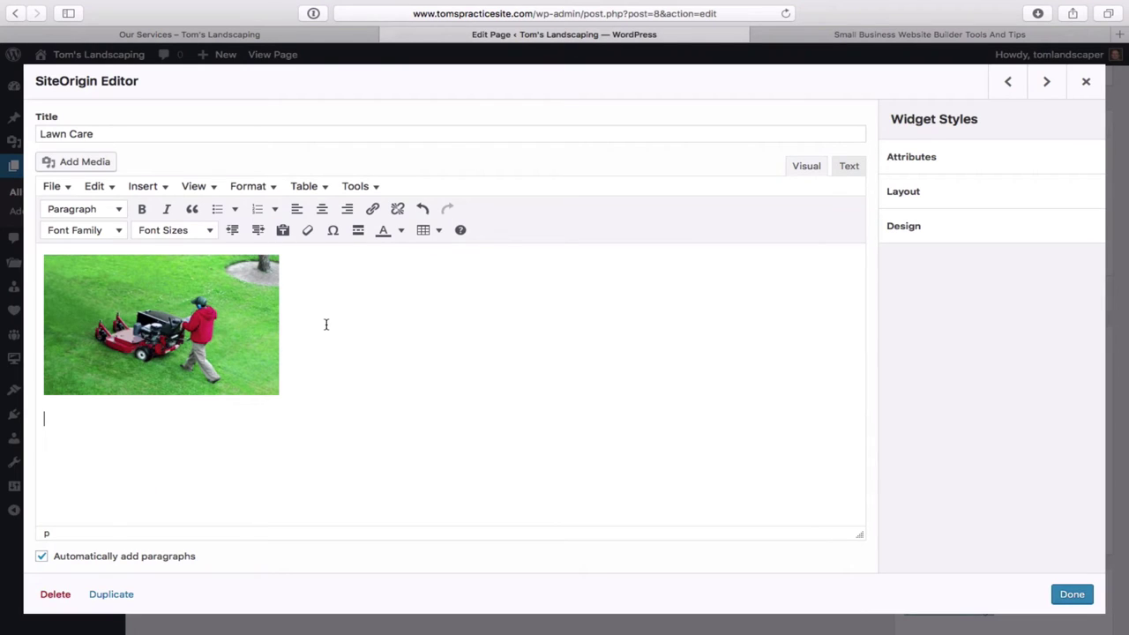
type("Click For More Details On Our Lawn Care Services.")
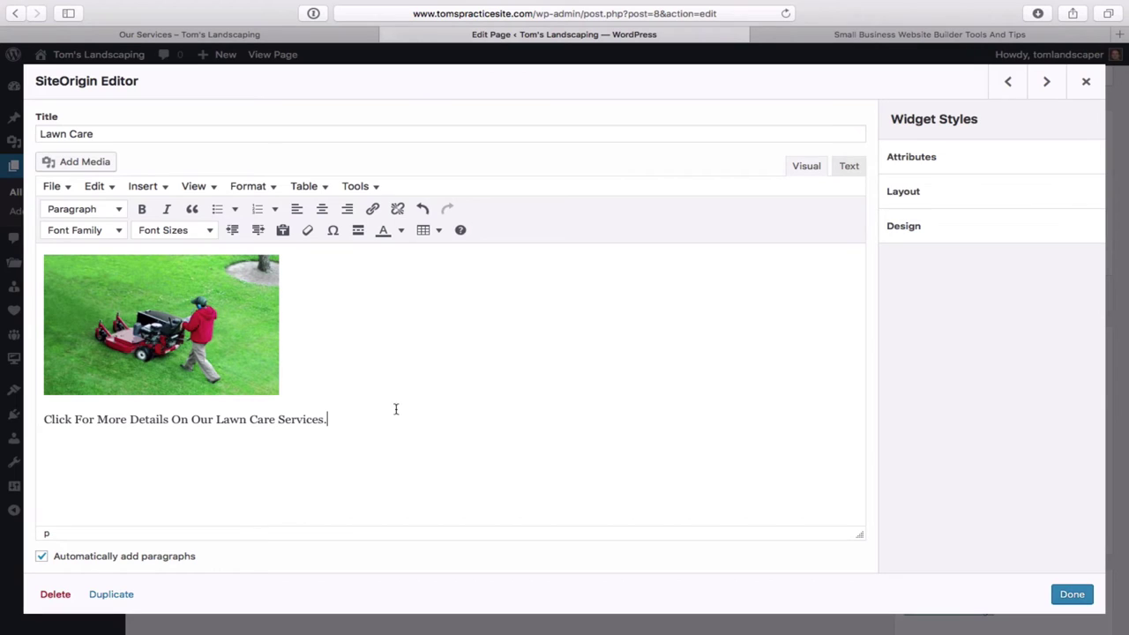
Centre the lawnmower photo and its caption, then close the Lawn Care widget
left_click_drag(361, 419, 272, 382)
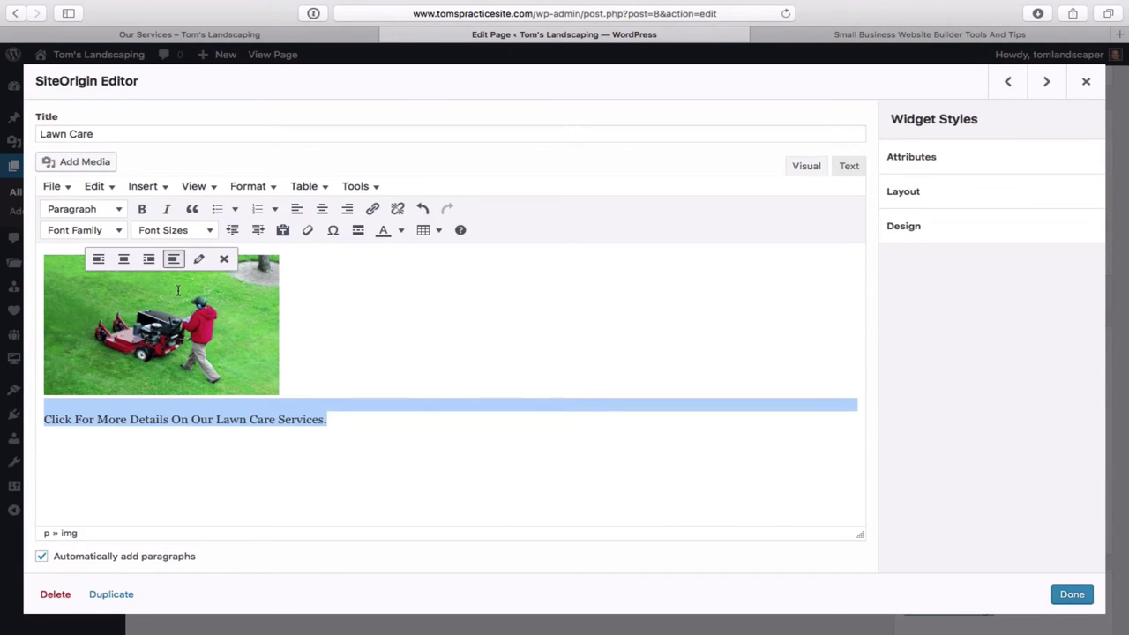
left_click_drag(177, 290, 121, 283)
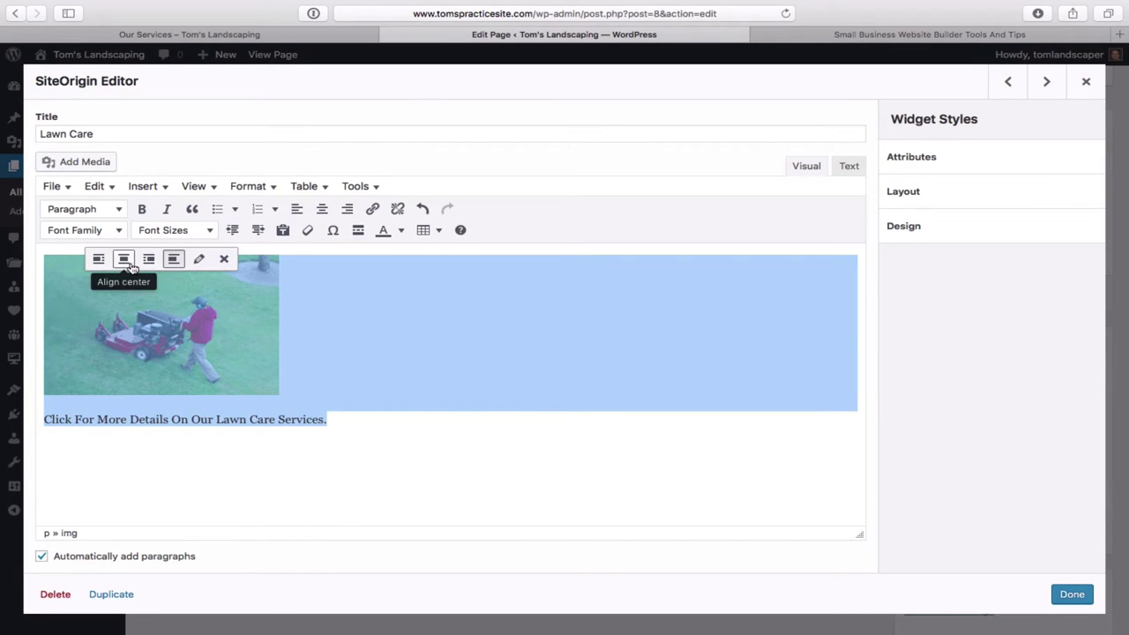
left_click(124, 265)
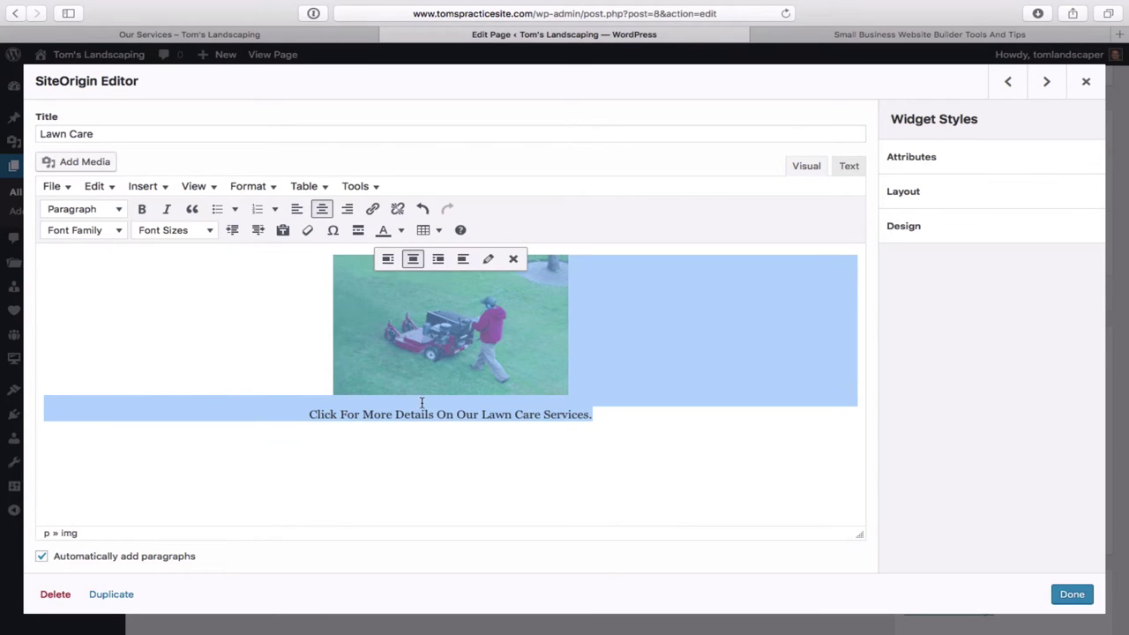
left_click(599, 466)
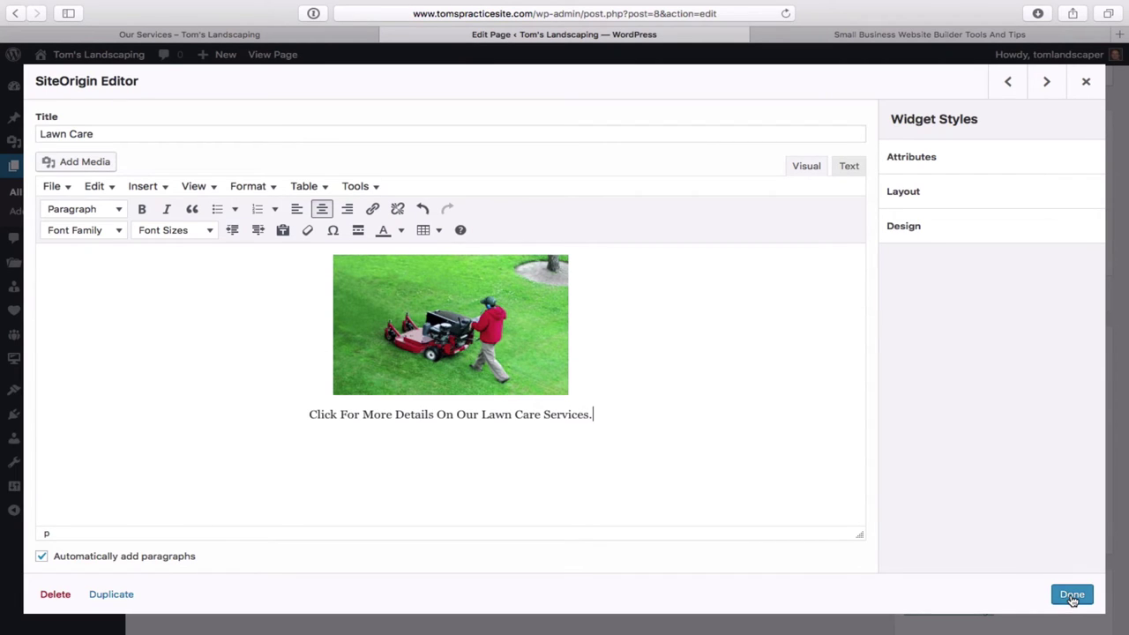
left_click(1072, 596)
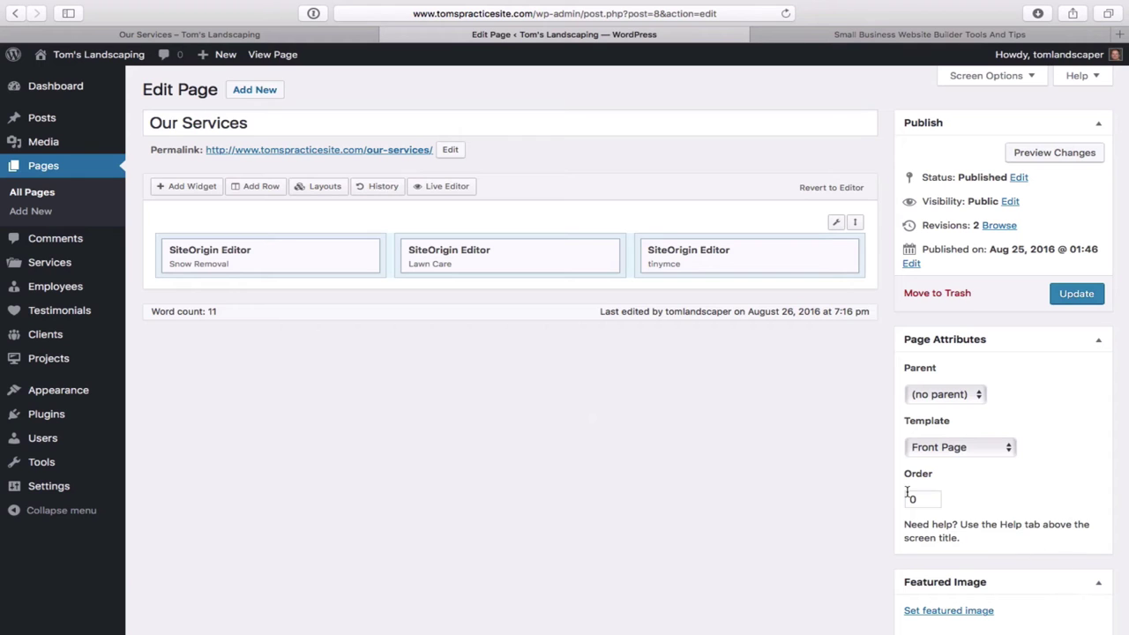
mouse_move(748, 259)
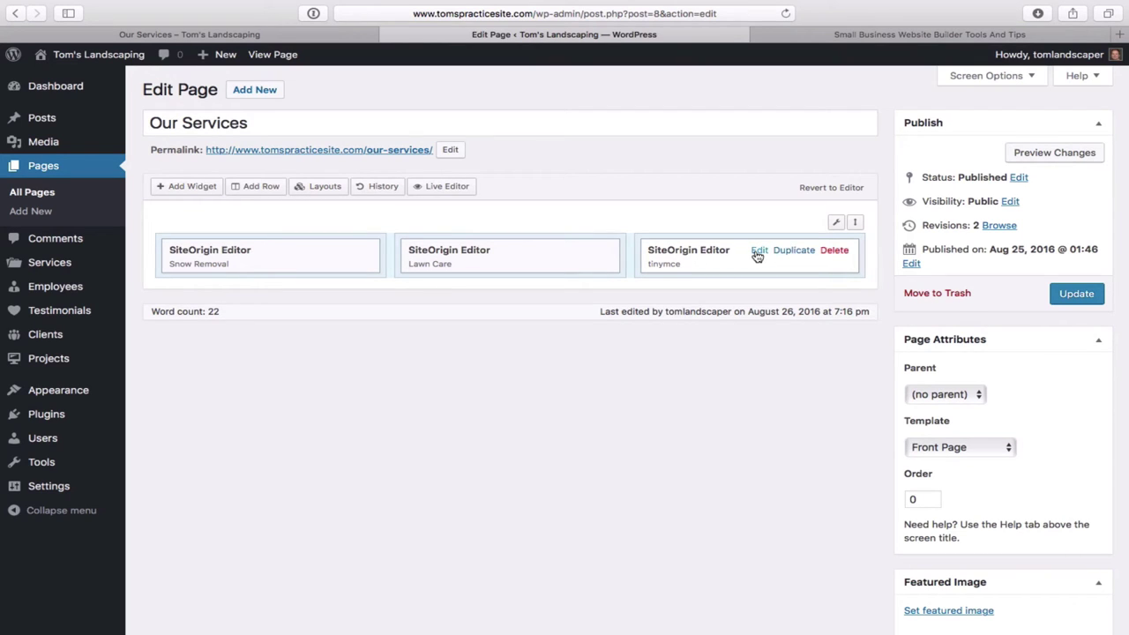
Copy the Landscaping caption from the live page and title the third widget Landscaping
left_click(757, 255)
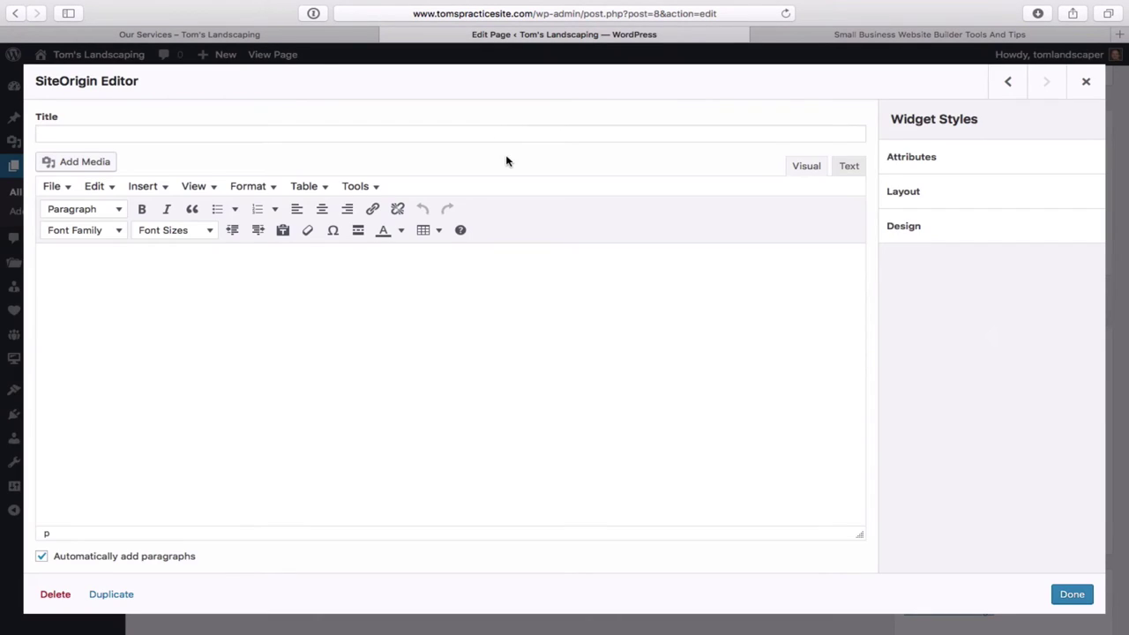
left_click(328, 39)
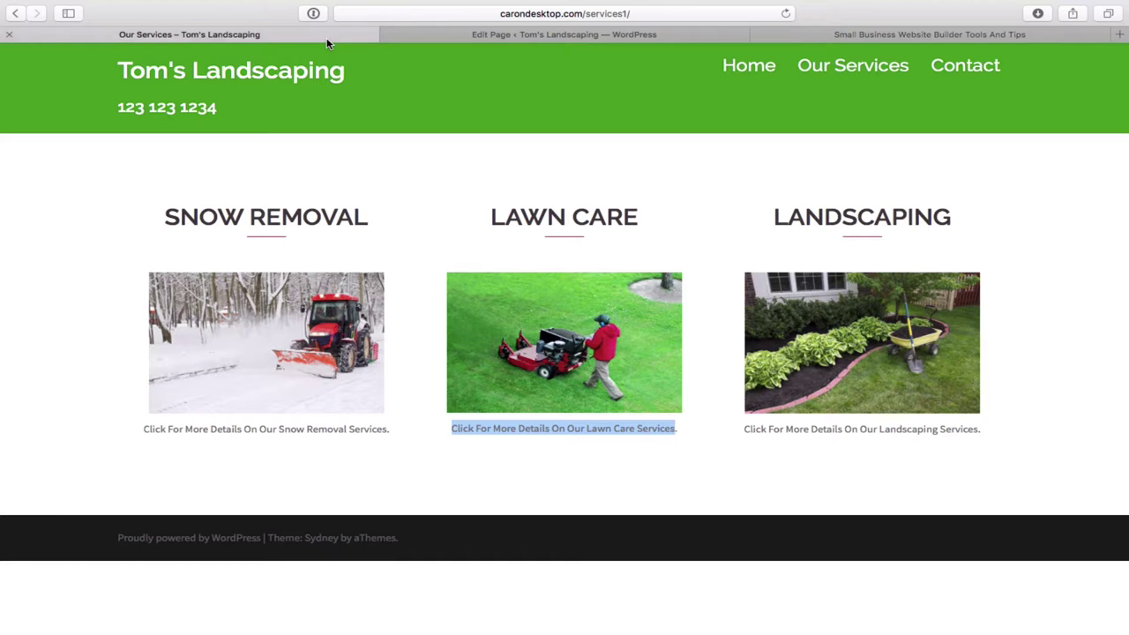
left_click(1034, 439)
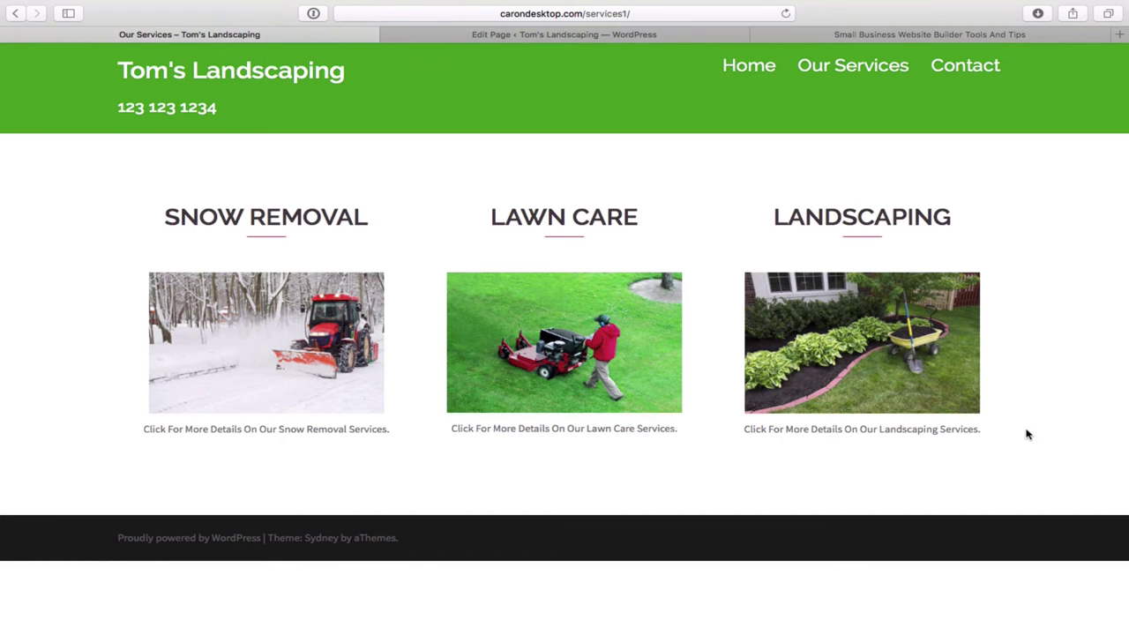
left_click_drag(984, 433, 747, 431)
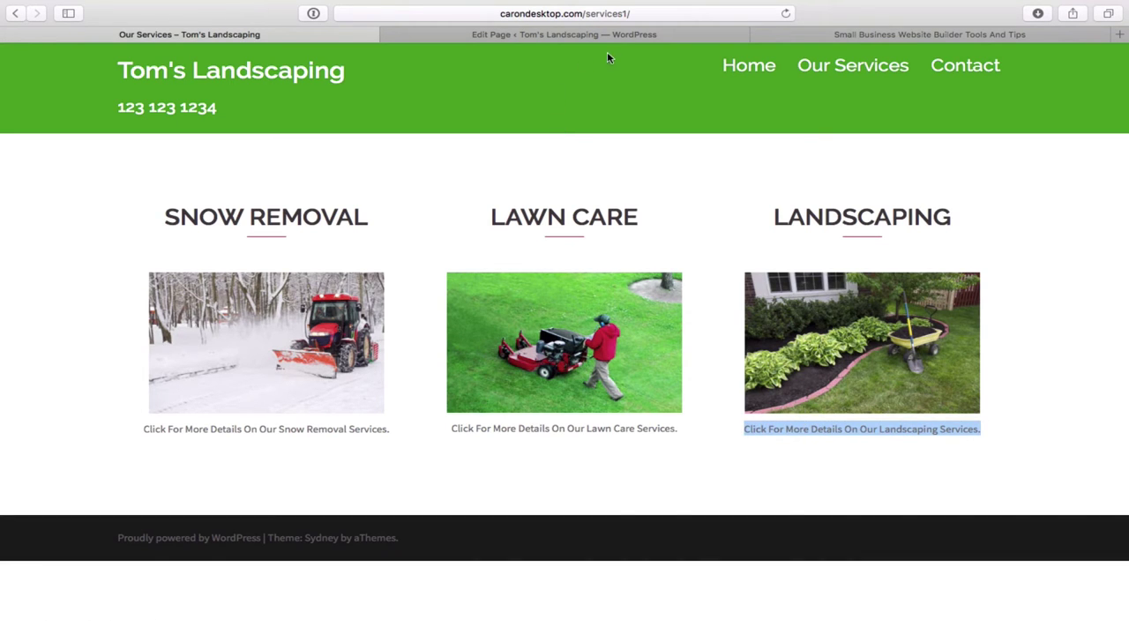
left_click(641, 36)
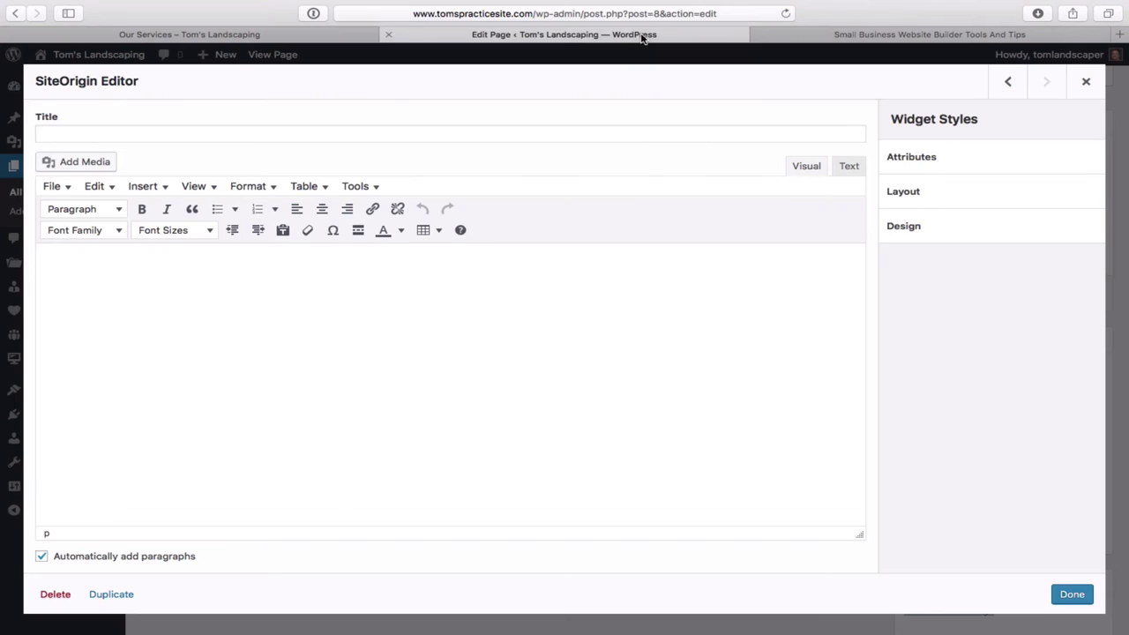
left_click(290, 131)
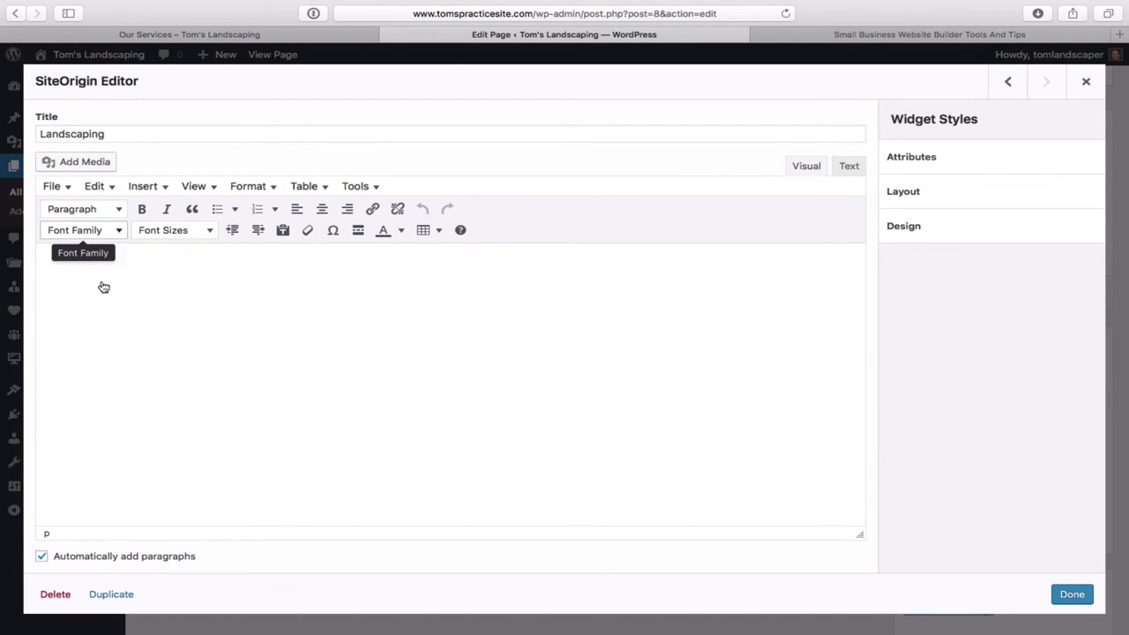
left_click(80, 165)
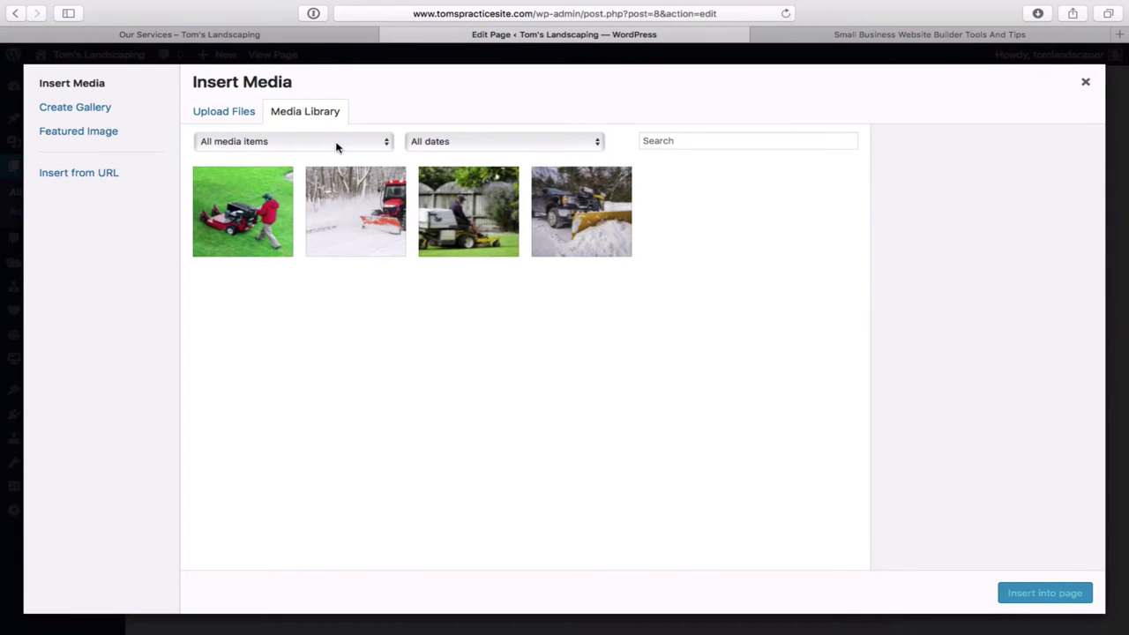
Upload the garden-bed photo canstockphoto9850855.jpg to the media library
left_click(225, 115)
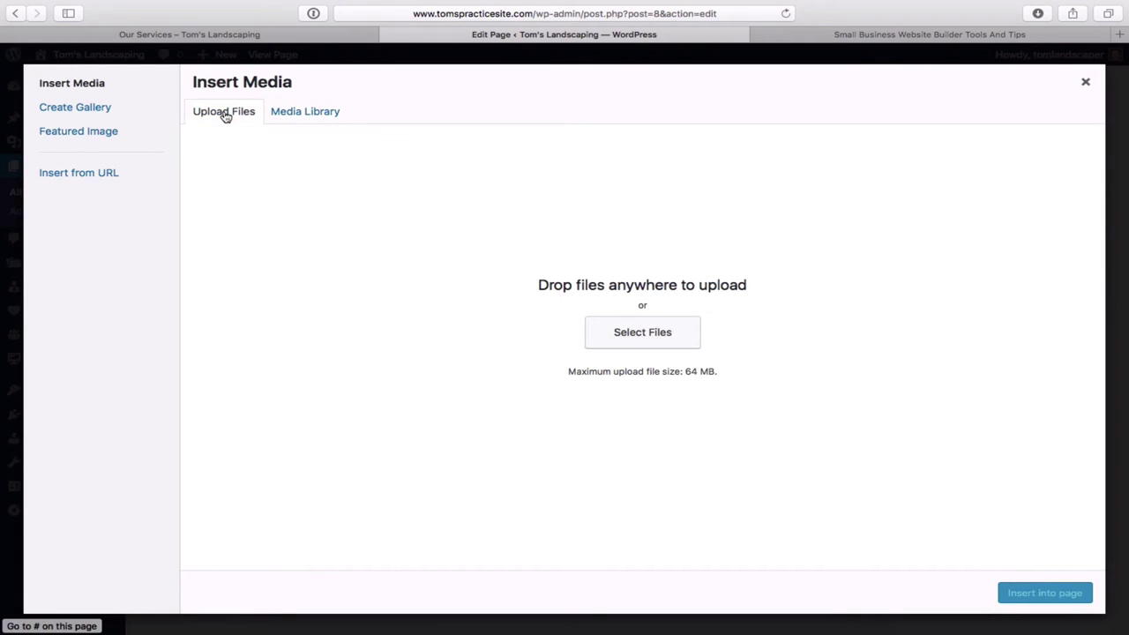
left_click(664, 341)
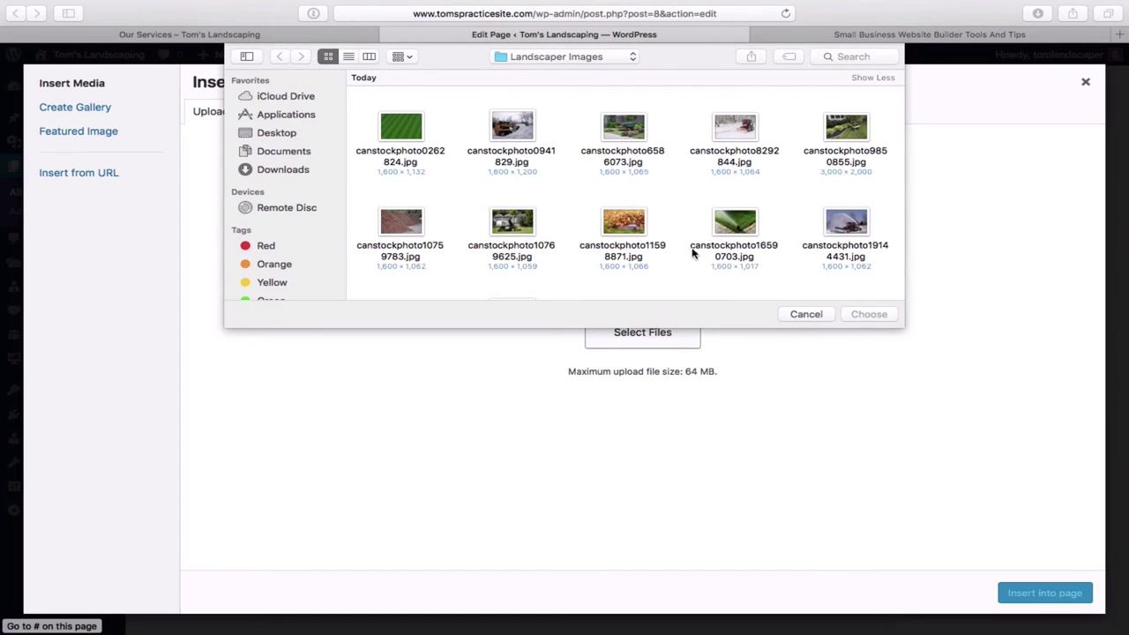
double_click(853, 130)
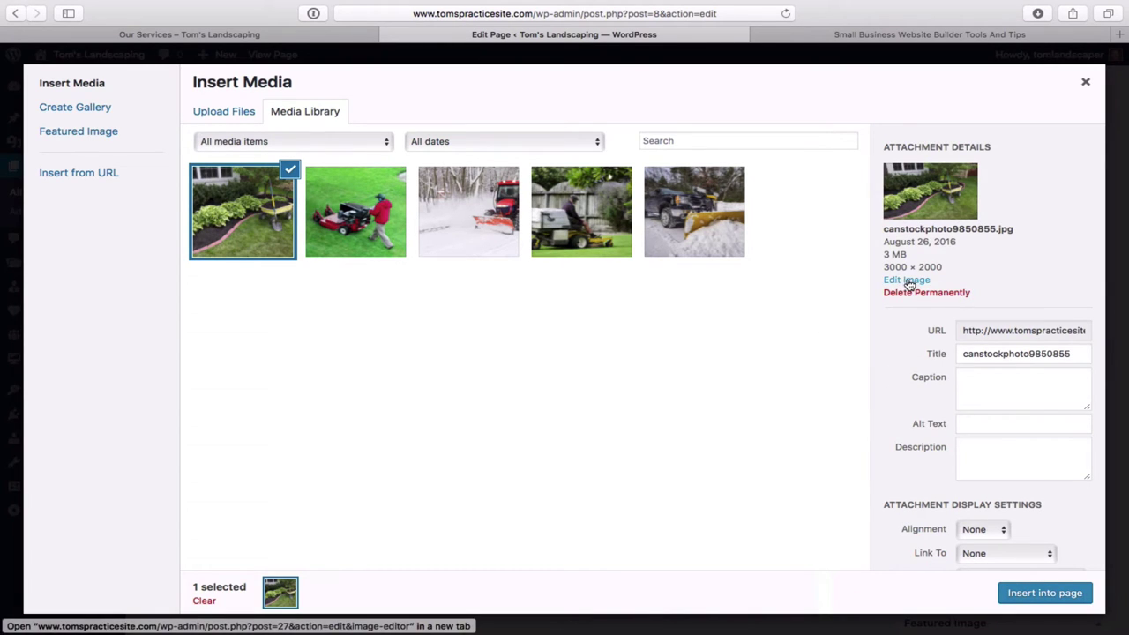
Scale the garden-bed photo from 3000 × 2000 to 300 × 200 pixels and return to the library
left_click(908, 284)
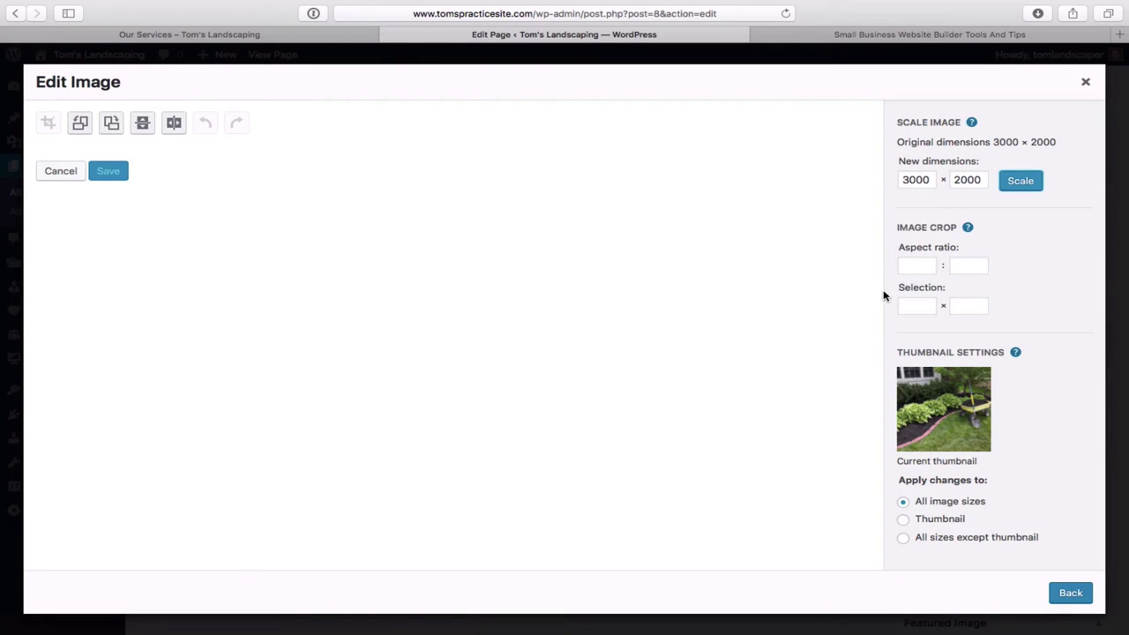
double_click(929, 182)
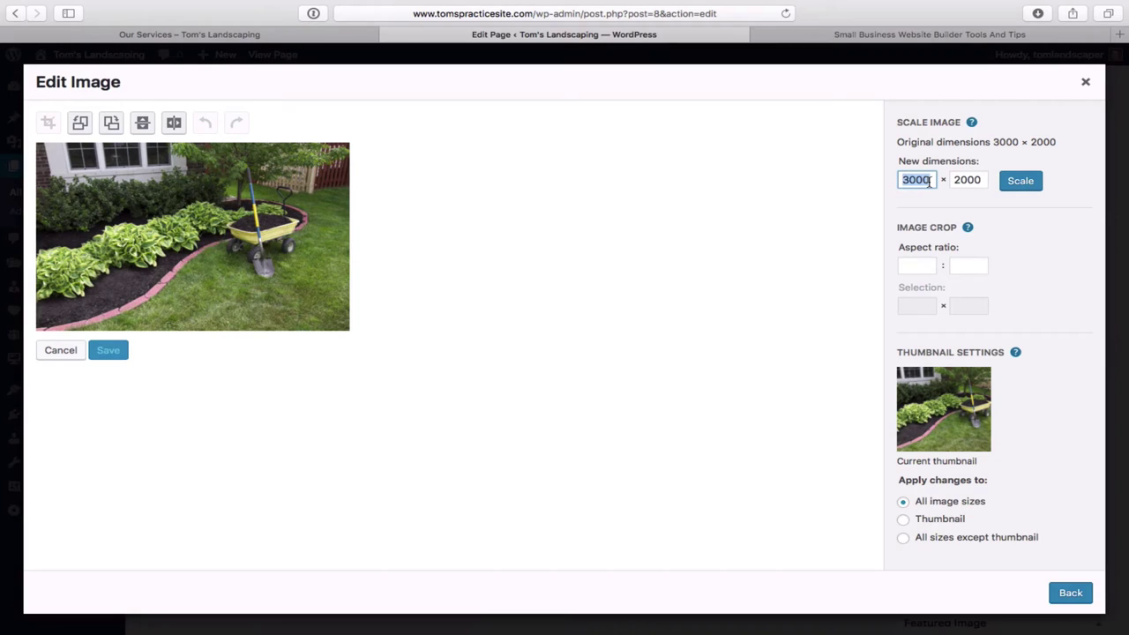
type("300")
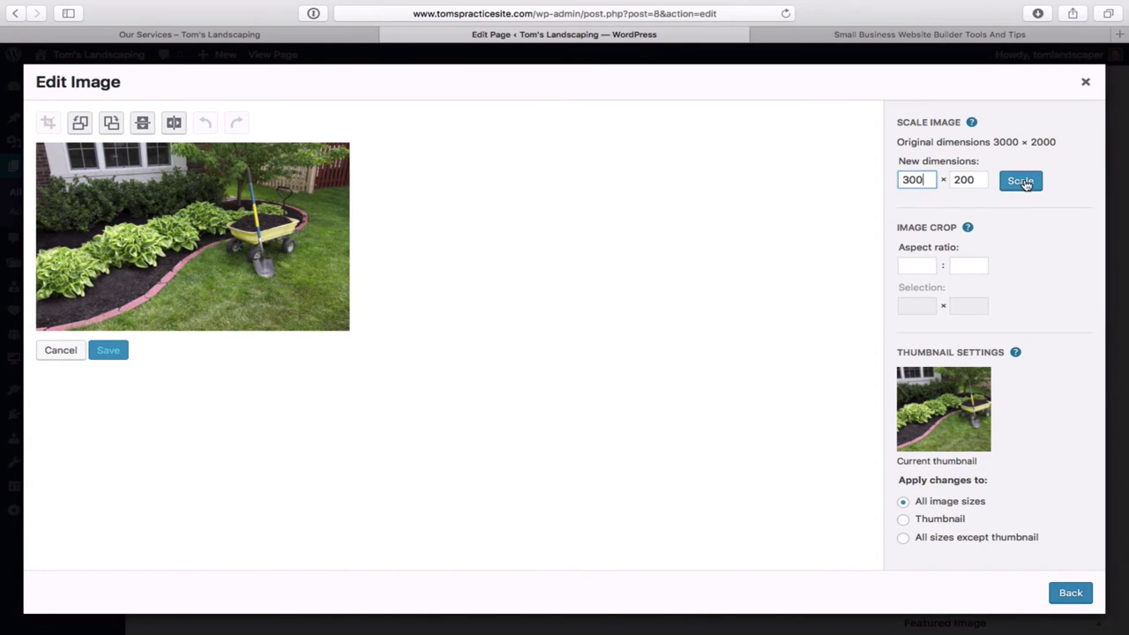
left_click(1026, 183)
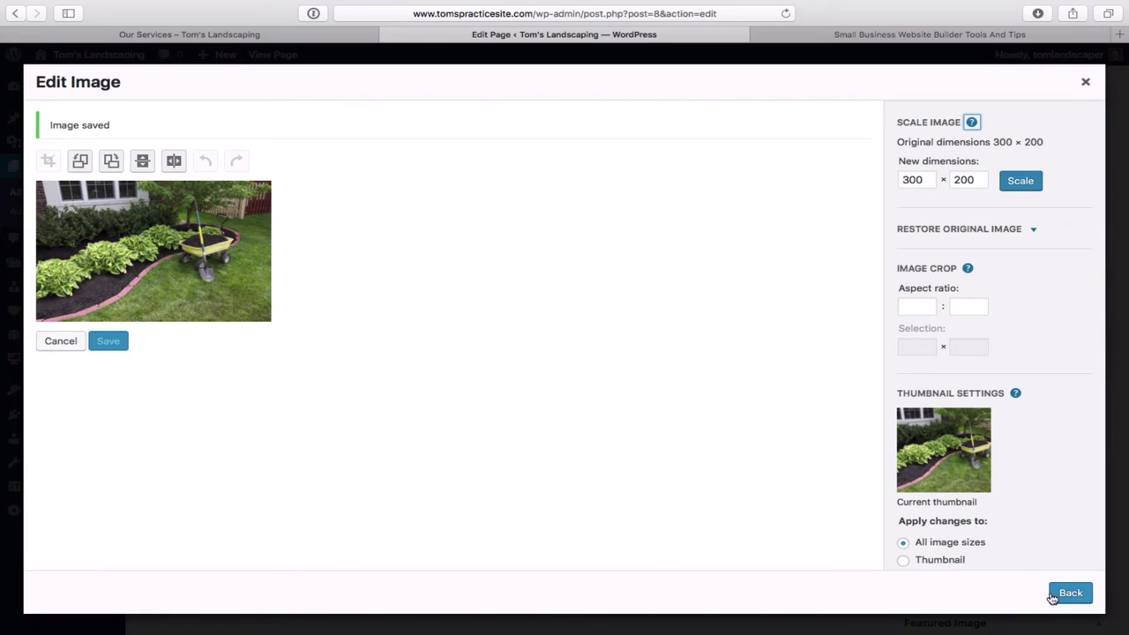
left_click(1071, 594)
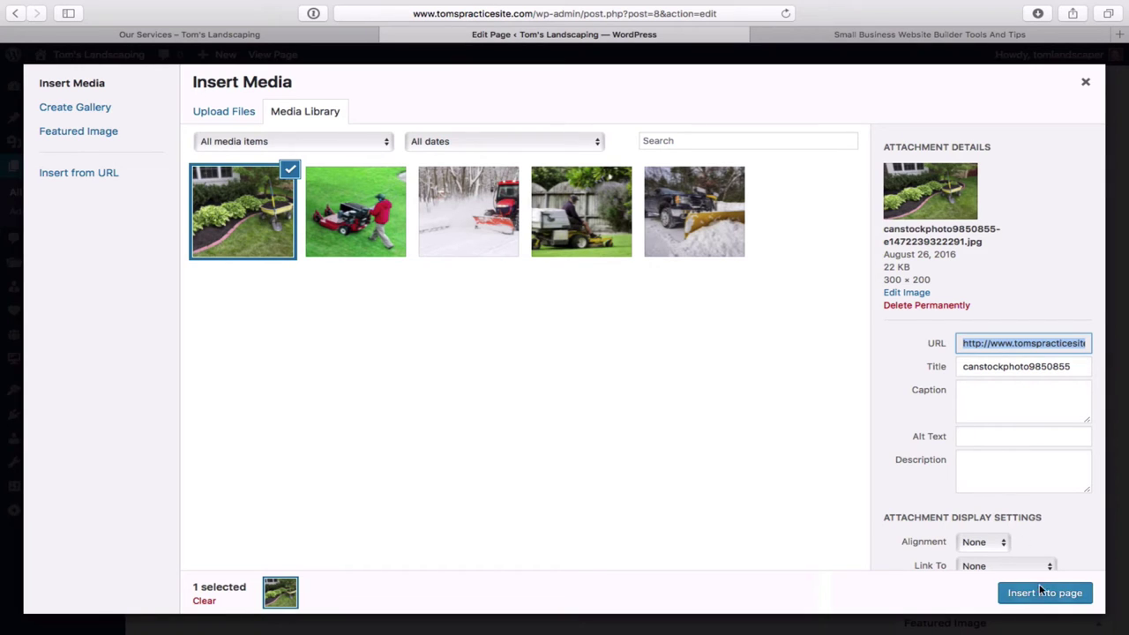
Insert the resized garden-bed photo and paste 'Click For More Details On Our Landscaping Services.' below it
left_click(1039, 594)
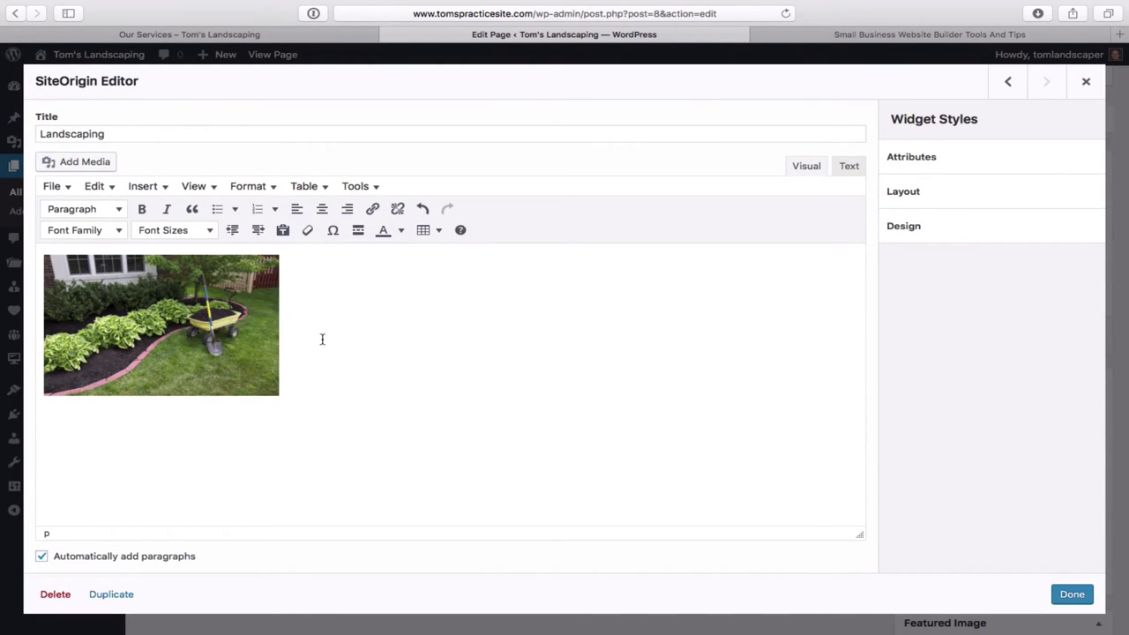
key("Return")
type("Click For More Details On Our Landscaping Services.")
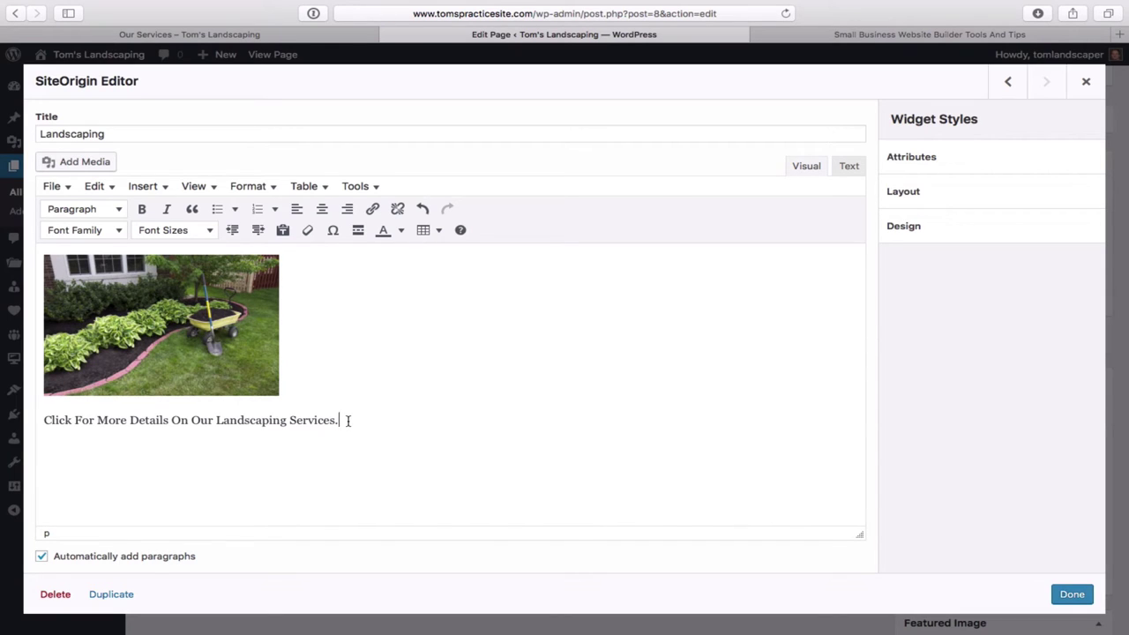
Centre both the photo and the caption, then close the Landscaping widget
left_click_drag(348, 421, 275, 380)
left_click_drag(184, 301, 147, 276)
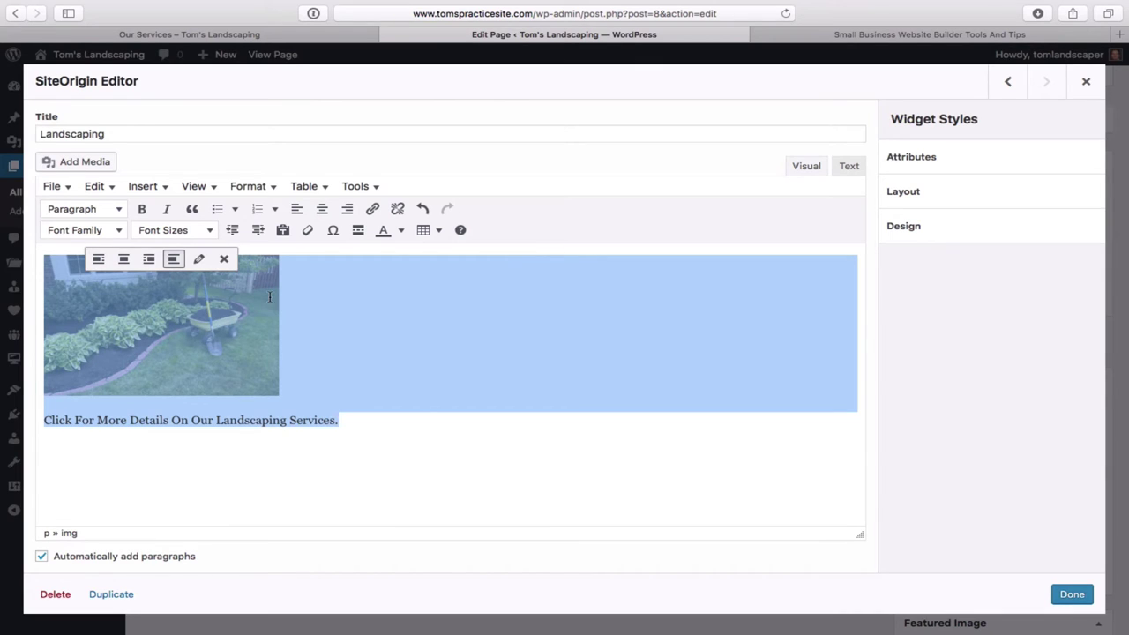
left_click(124, 265)
left_click(673, 469)
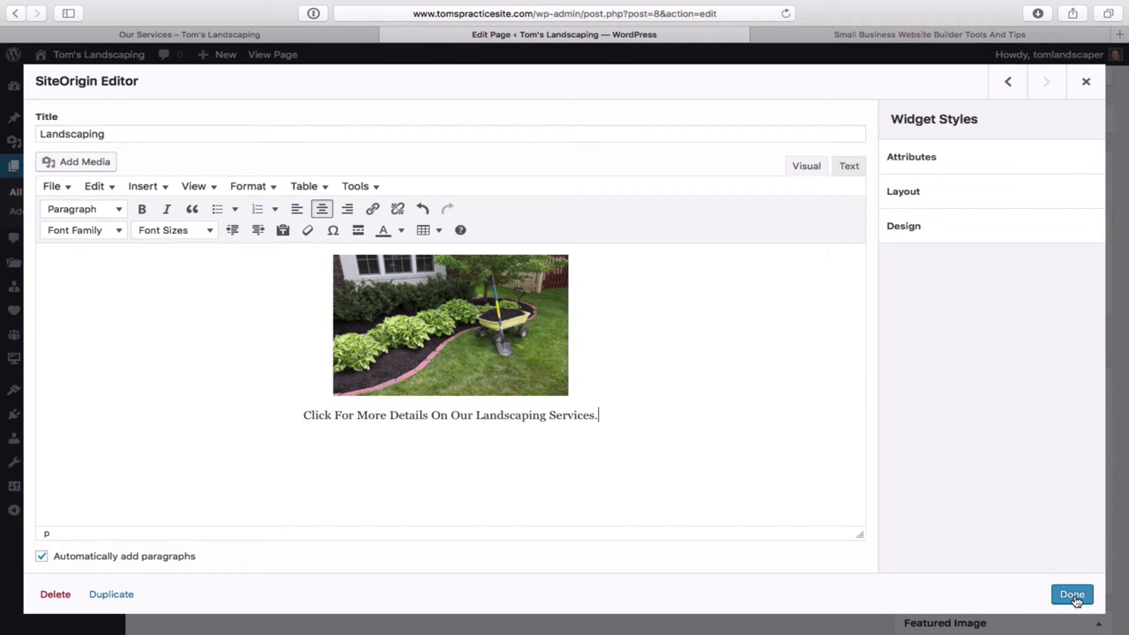
left_click(1072, 595)
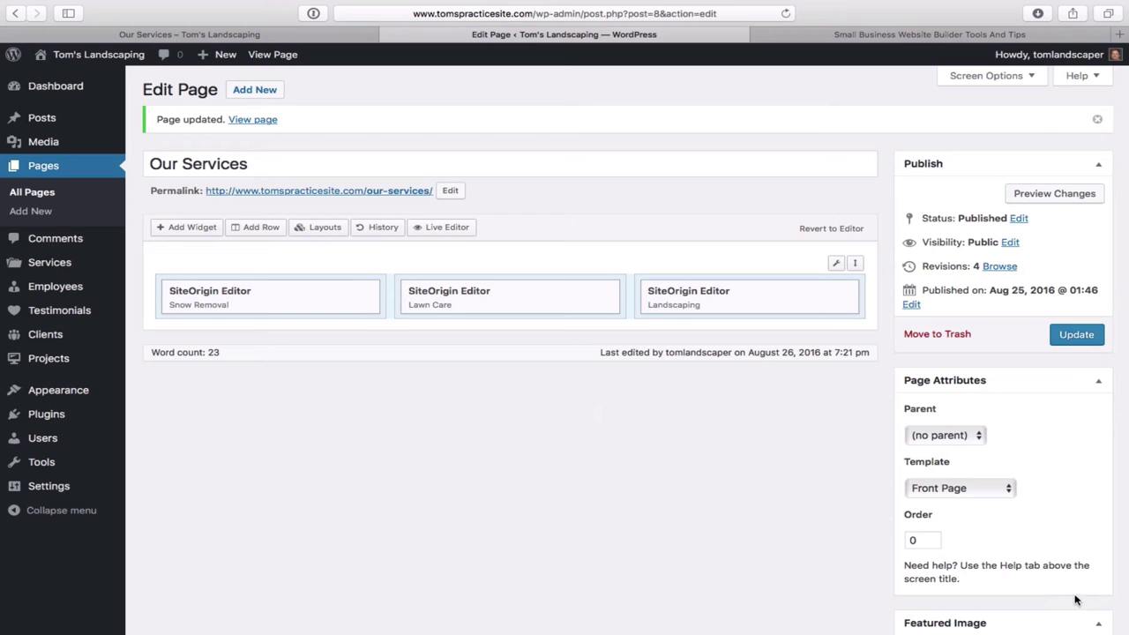
Update the Our Services page, view it live, and compare it against the other browser tab
left_click(1078, 335)
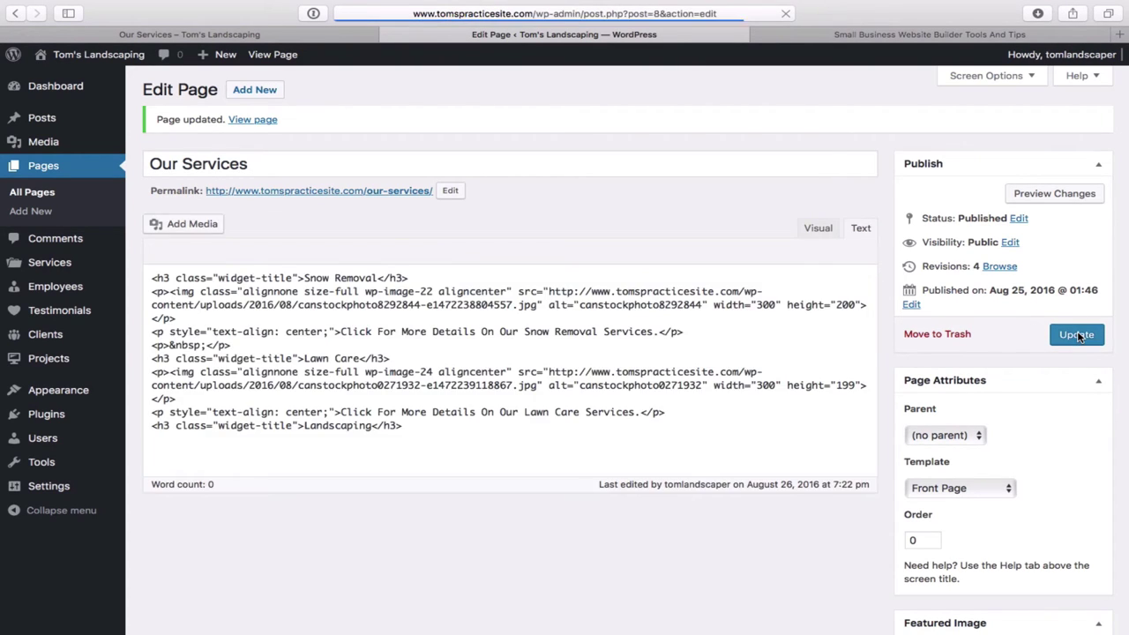
left_click(273, 55)
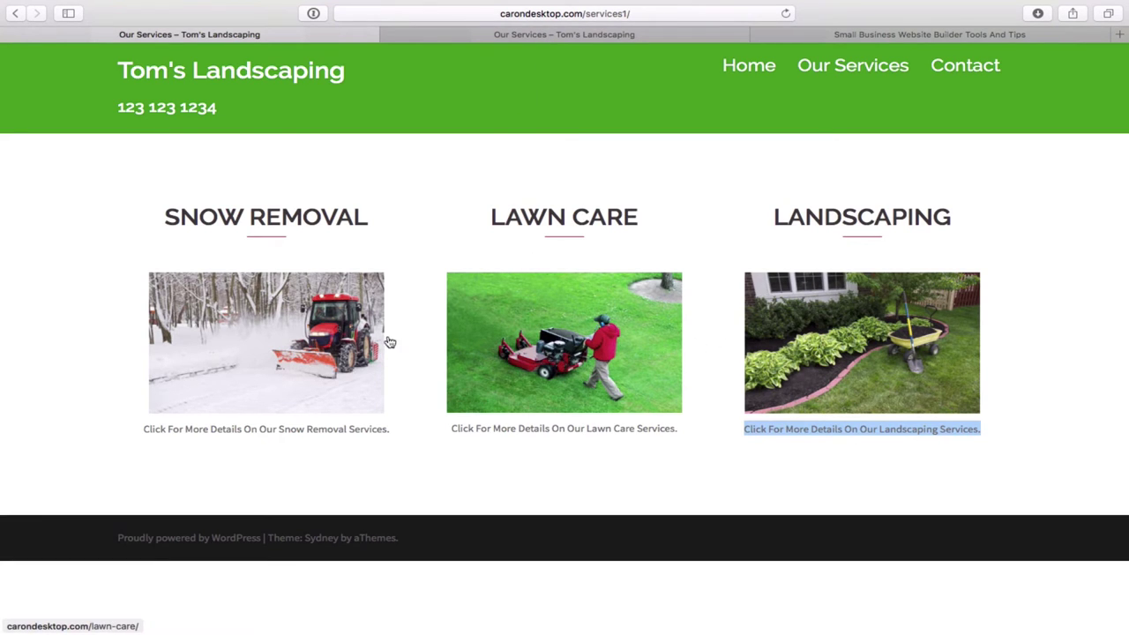
left_click(542, 34)
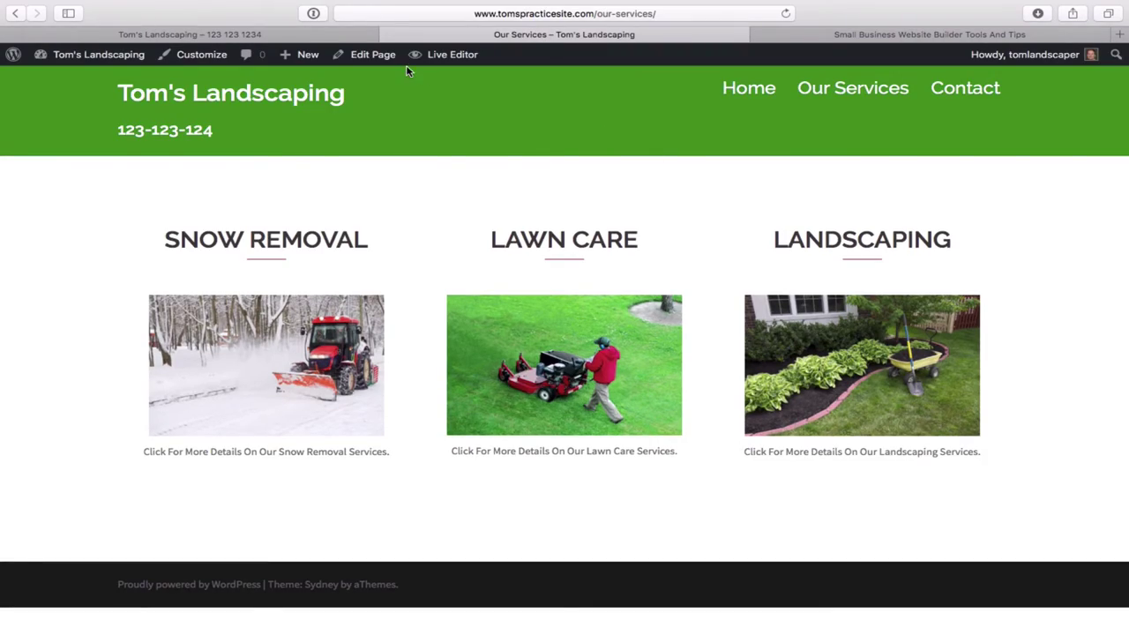
Switch to the reference site's homepage tab to see its Snow Removal slider
left_click(317, 35)
mouse_move(832, 81)
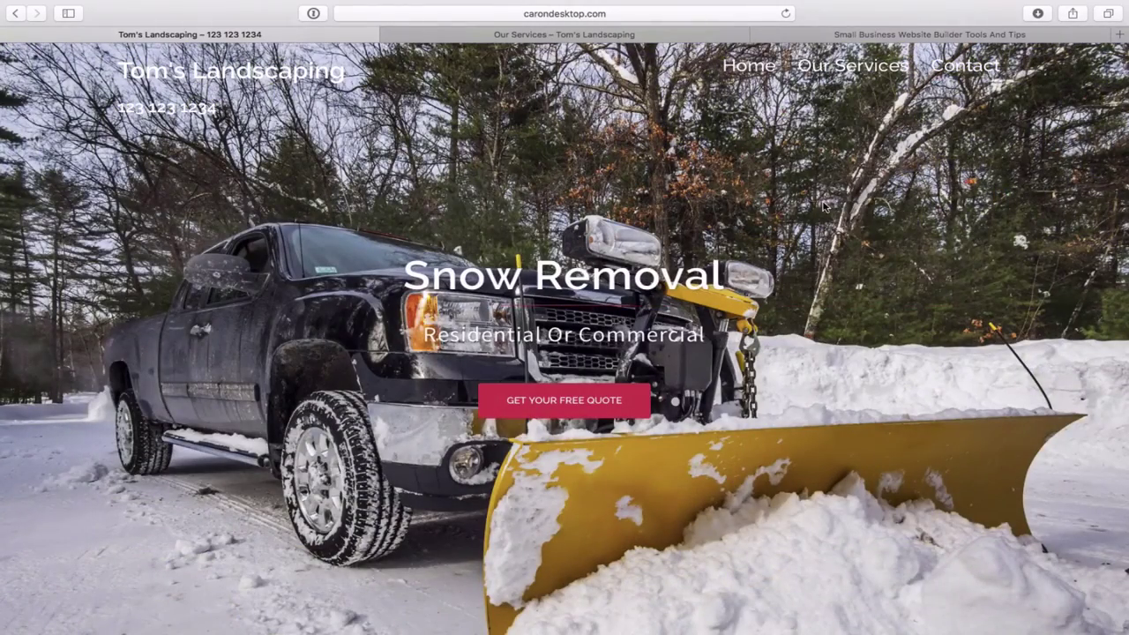
Check the reference site's Our Services menu, then go back to the practice site's Our Services tab
mouse_move(859, 69)
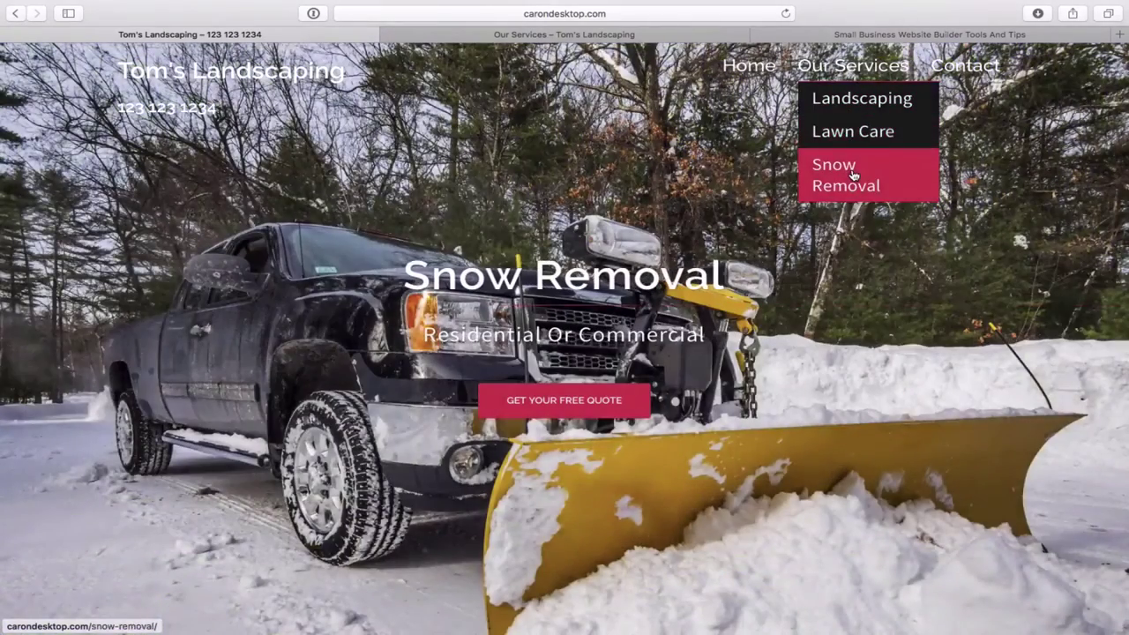
left_click(629, 33)
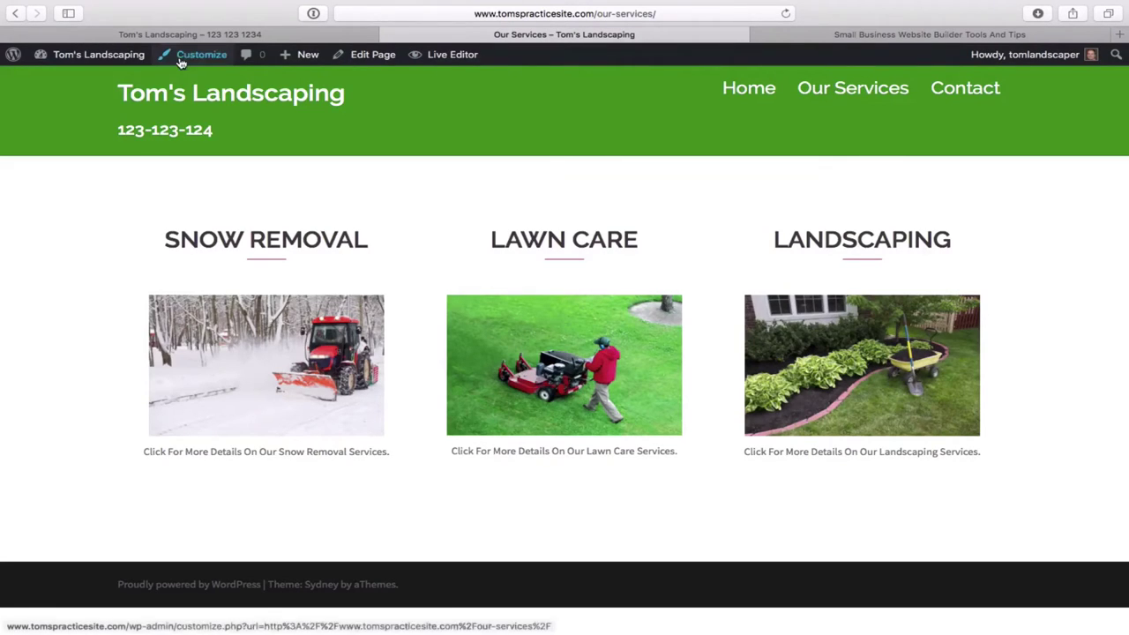
Create and publish a new page titled 'Landscaping' using the Front Page template
mouse_move(97, 60)
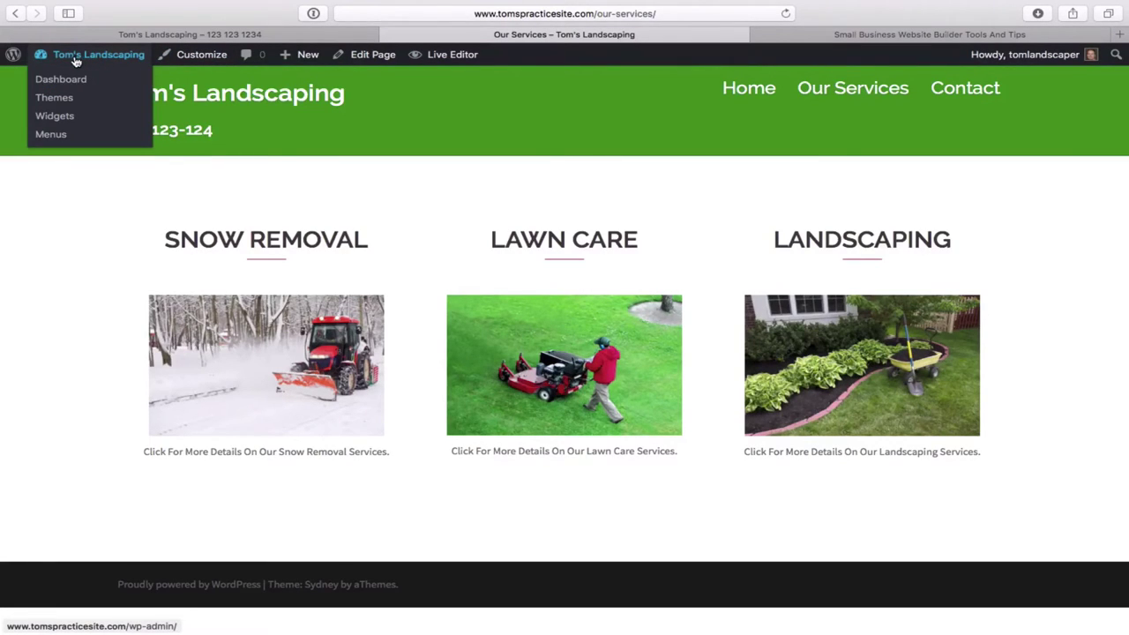
mouse_move(300, 58)
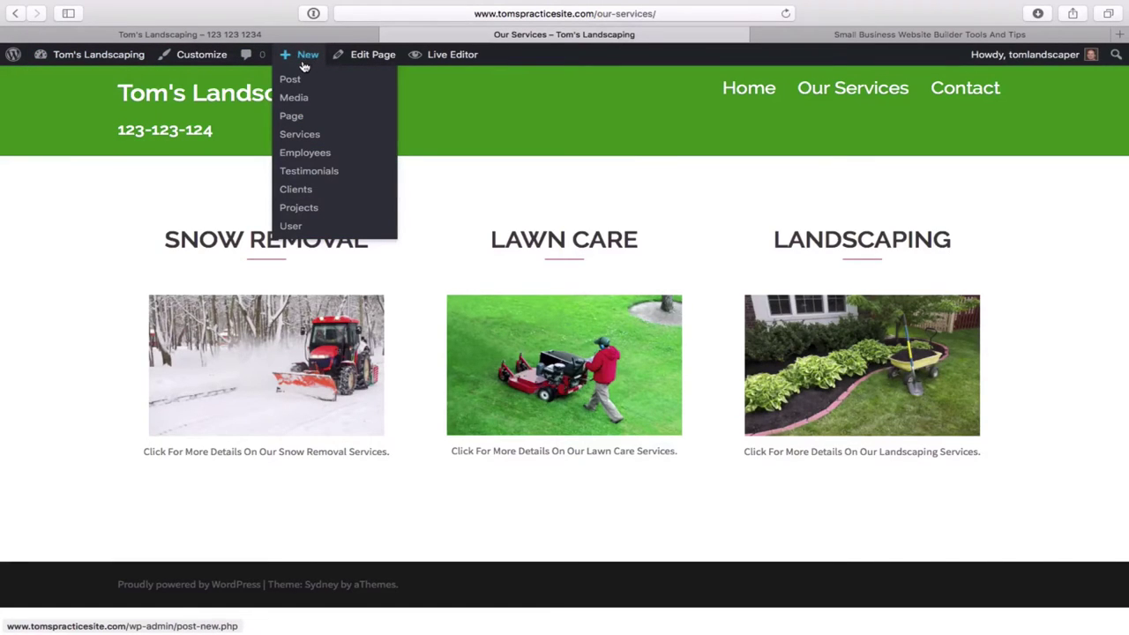
left_click(295, 121)
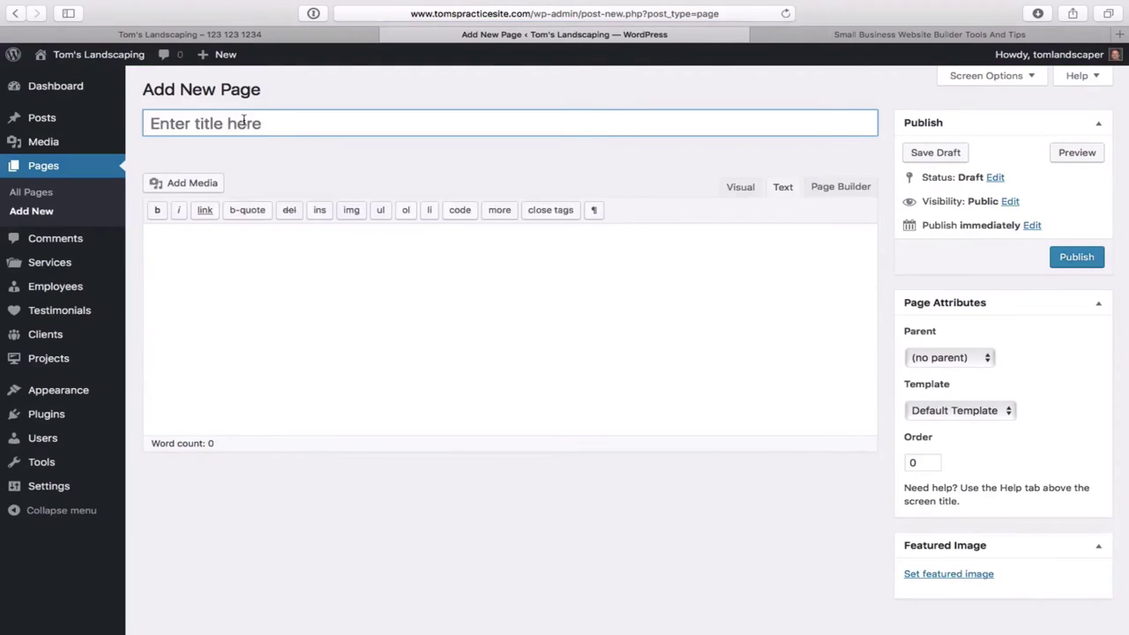
left_click(228, 122)
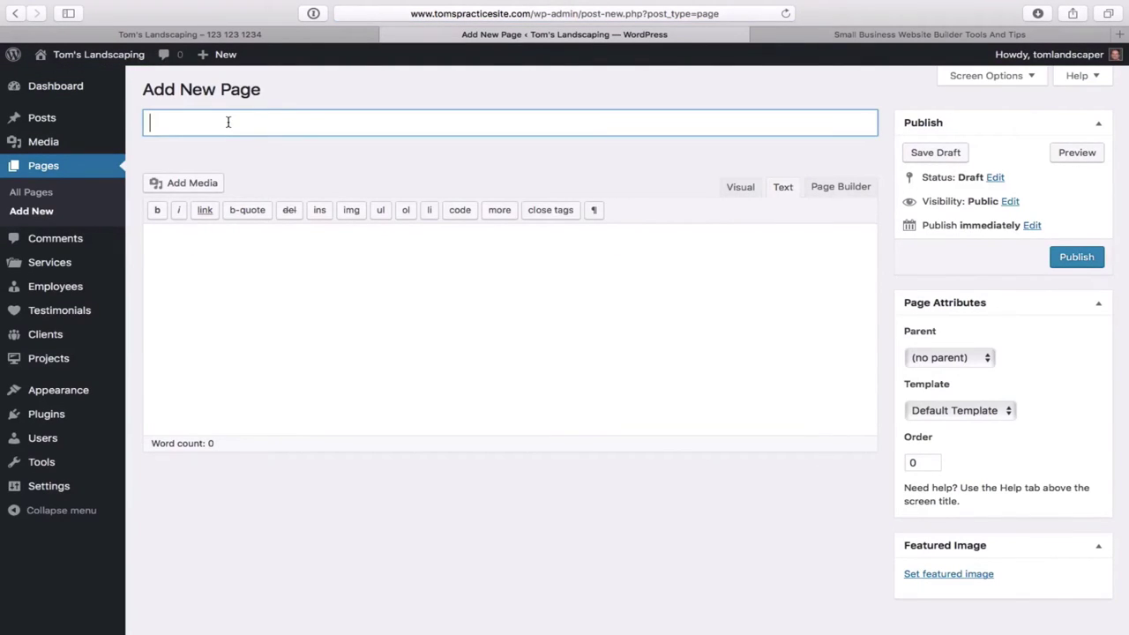
type("Lanscaping")
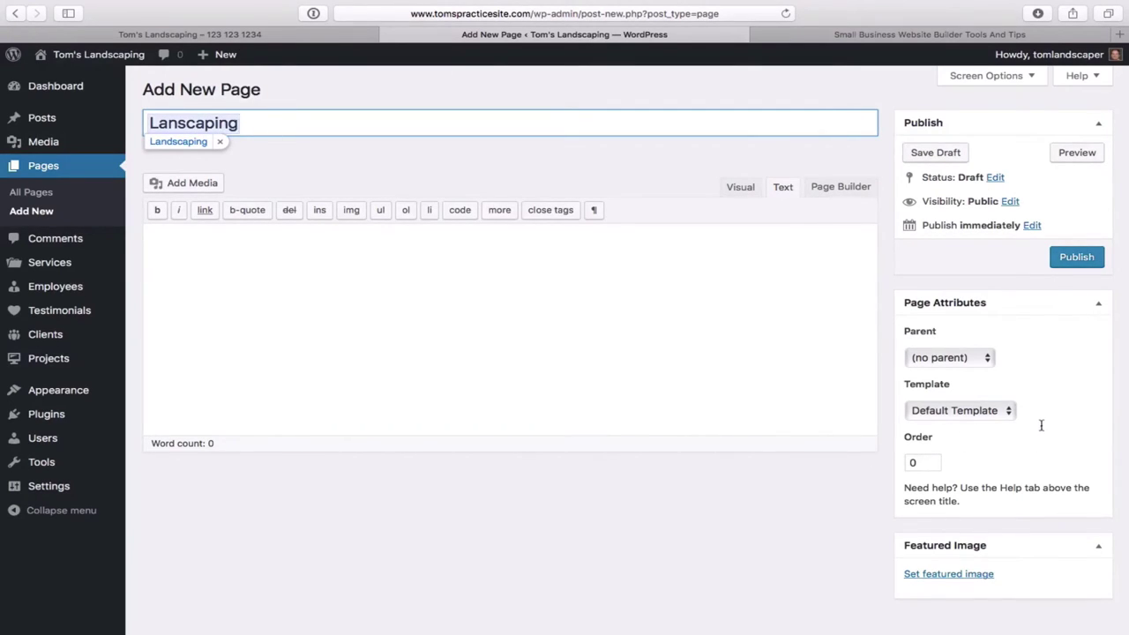
left_click(1009, 410)
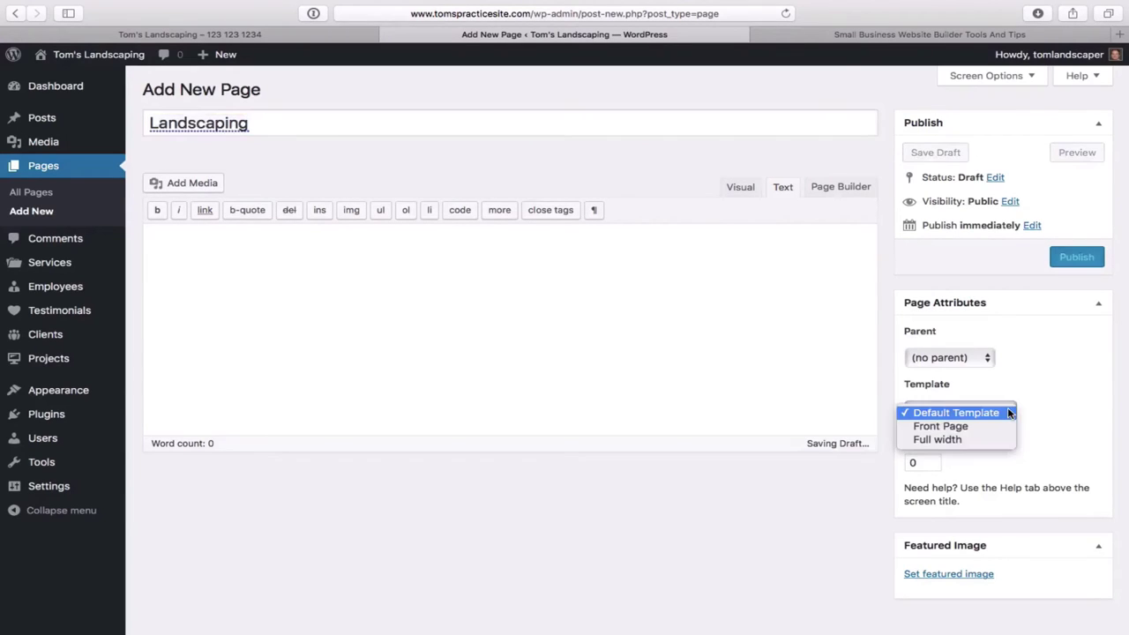
left_click(969, 428)
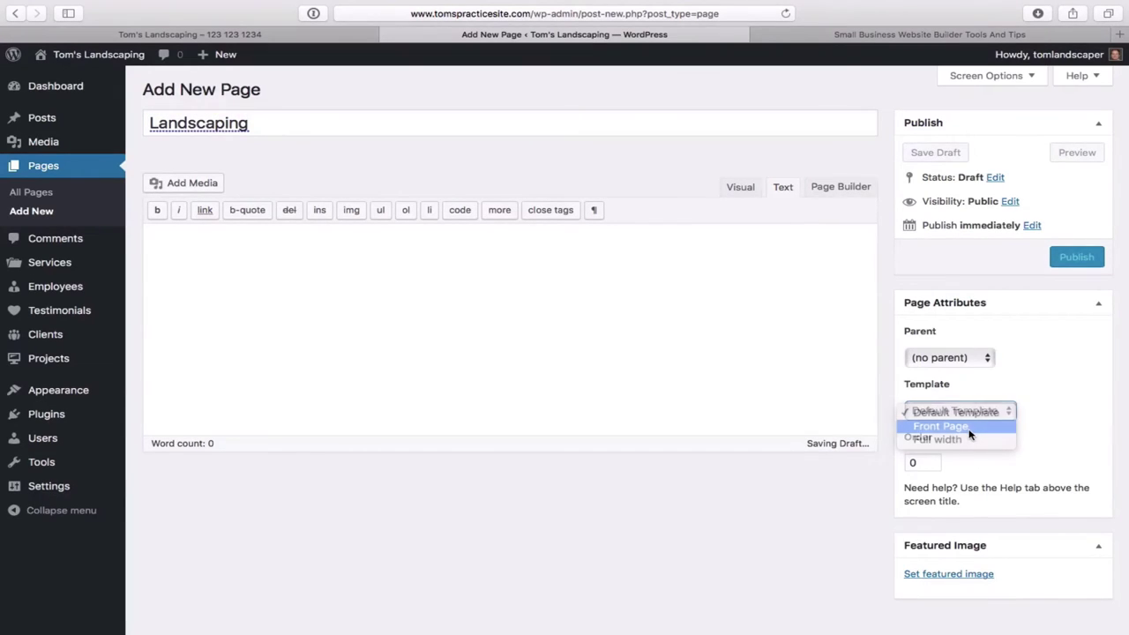
left_click(1070, 264)
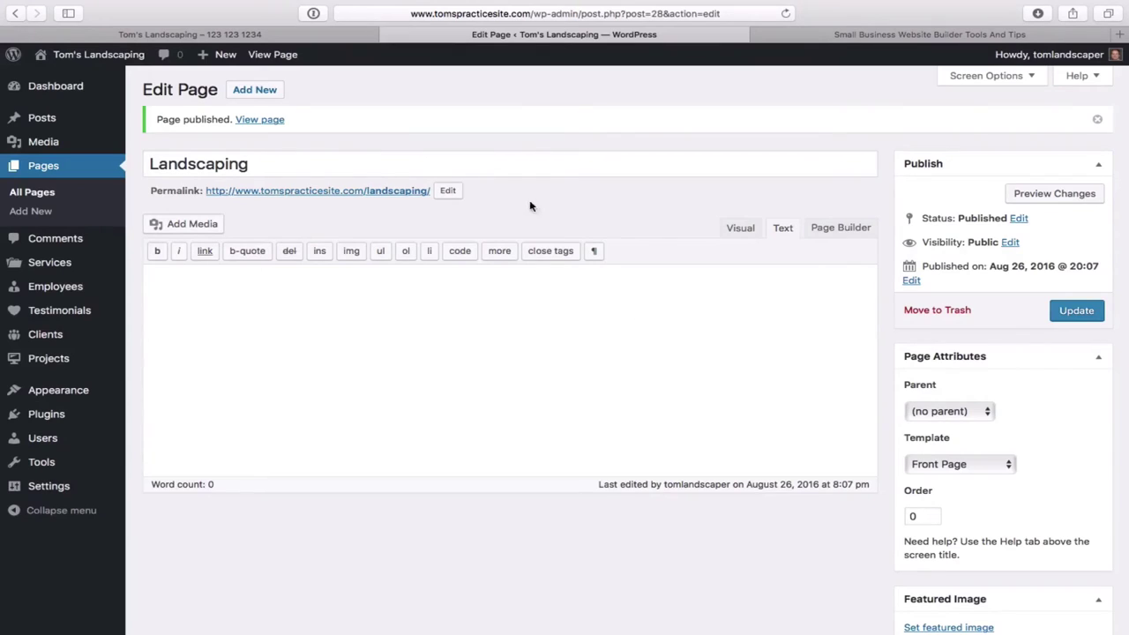
Publish a 'Lawn Care' page with the Front Page template, then start another blank page
left_click(253, 91)
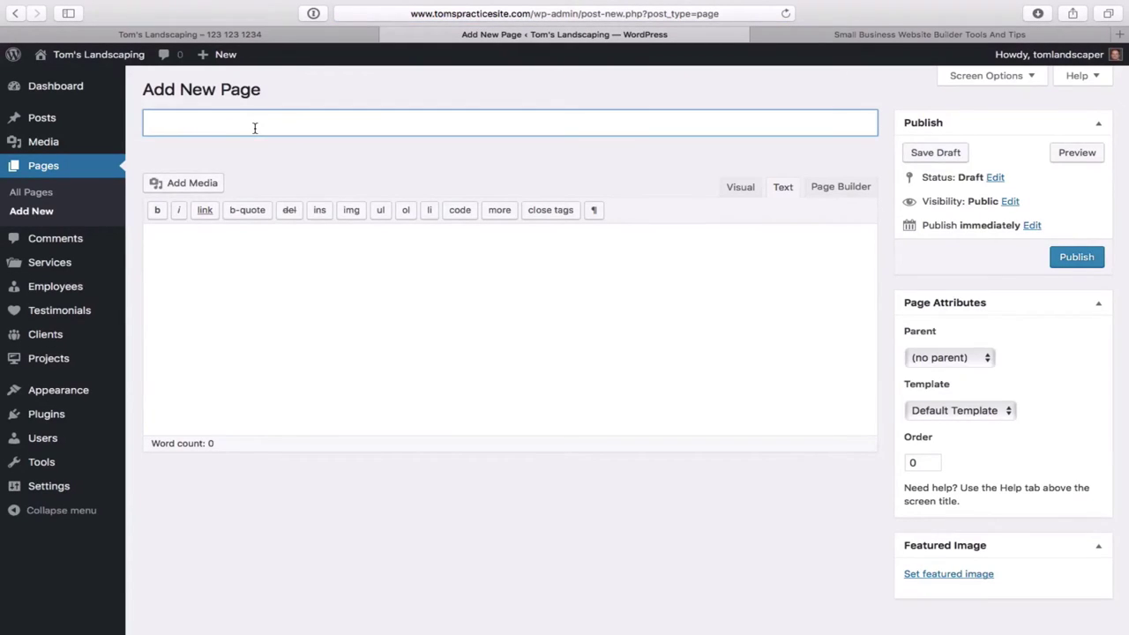
type("Lawn Care")
left_click(1009, 410)
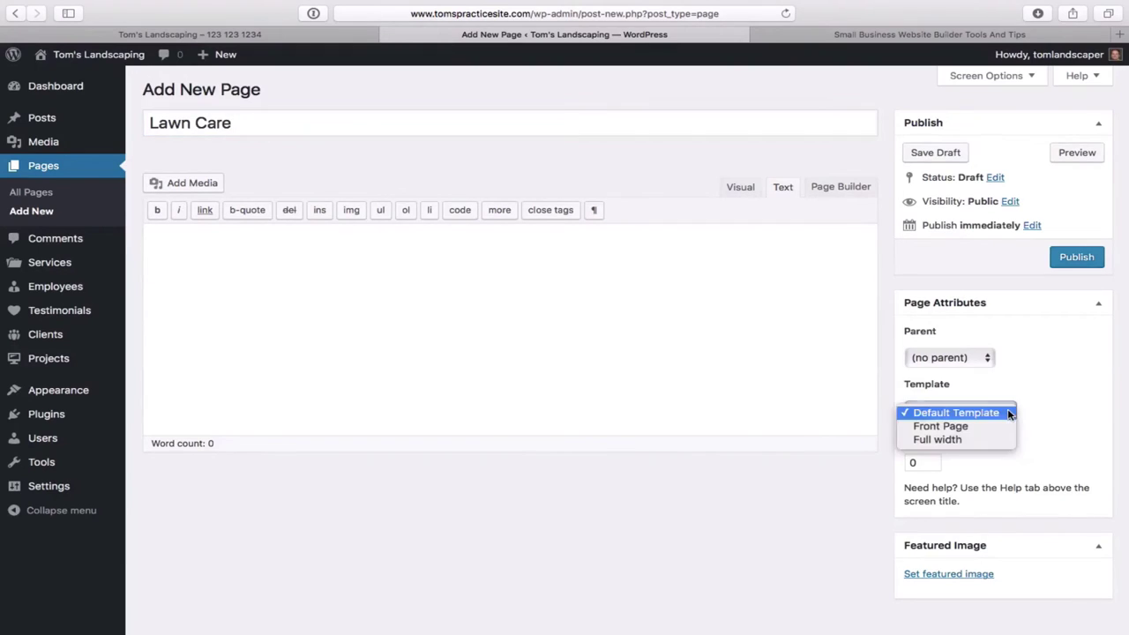
left_click(968, 430)
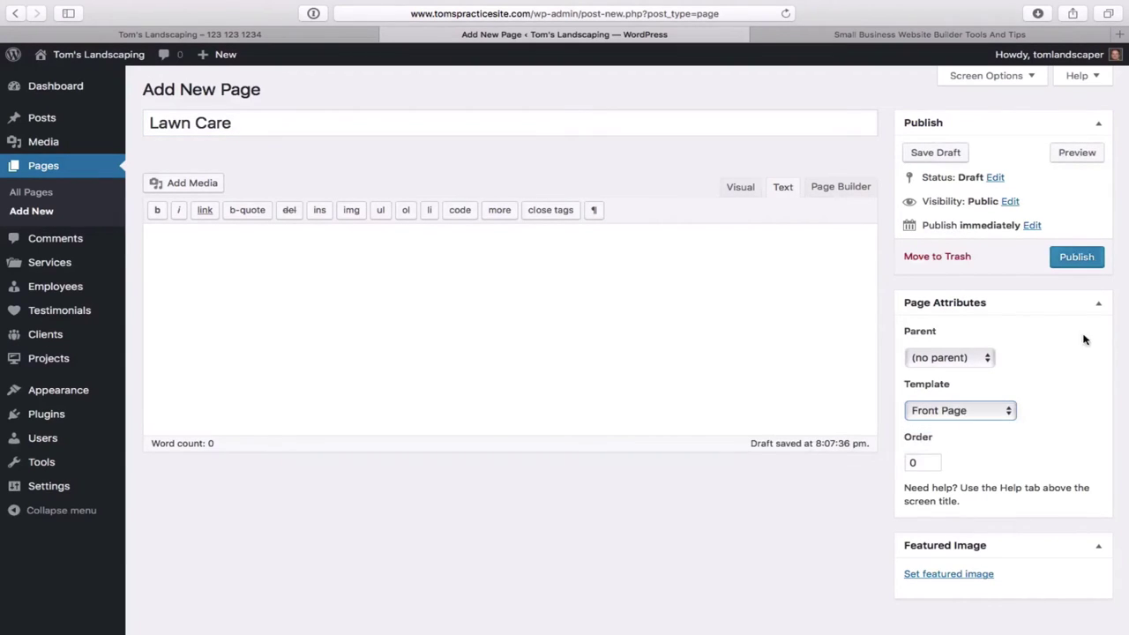
left_click(1077, 258)
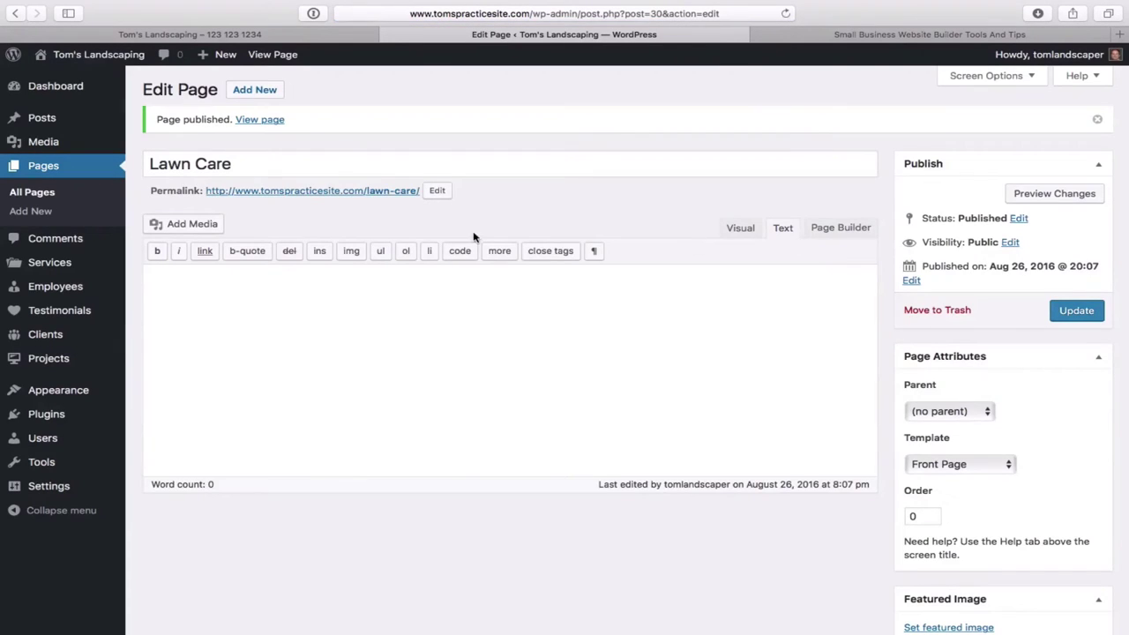
left_click(264, 93)
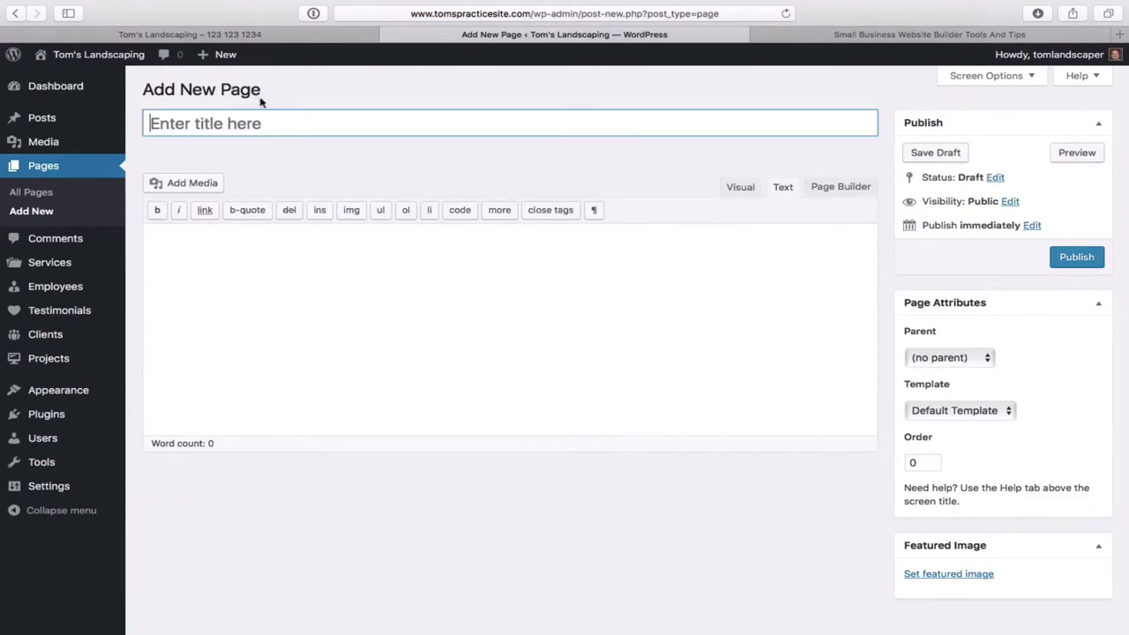
Title the new page 'Snow Removal', give it the Front Page template, and publish it
left_click(254, 121)
type("Snow")
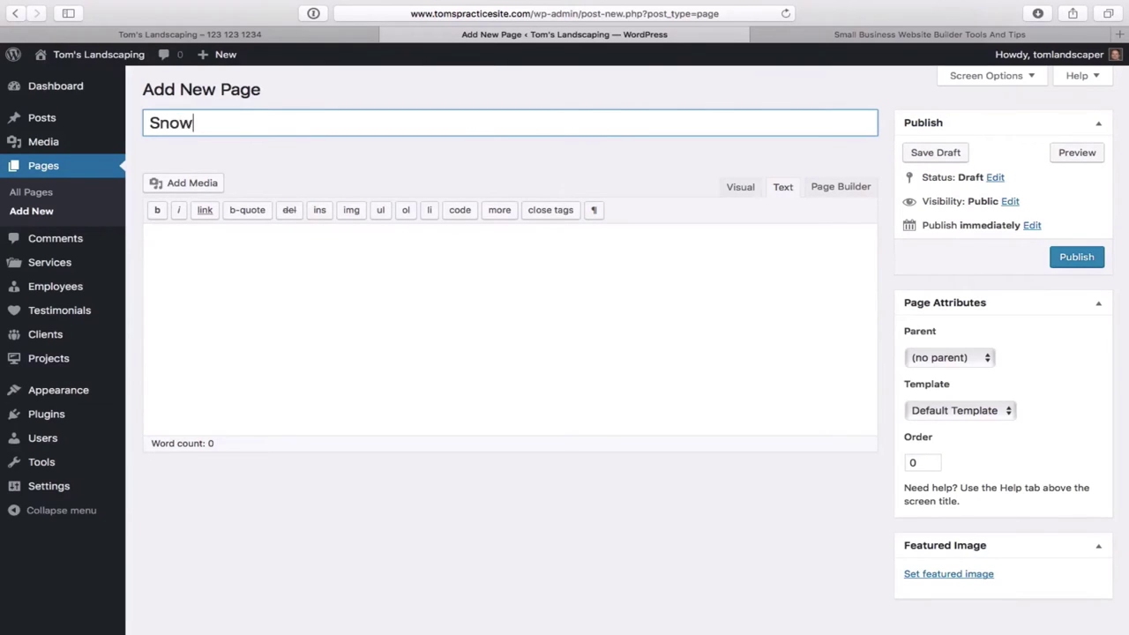
type(" Removal")
left_click(1008, 412)
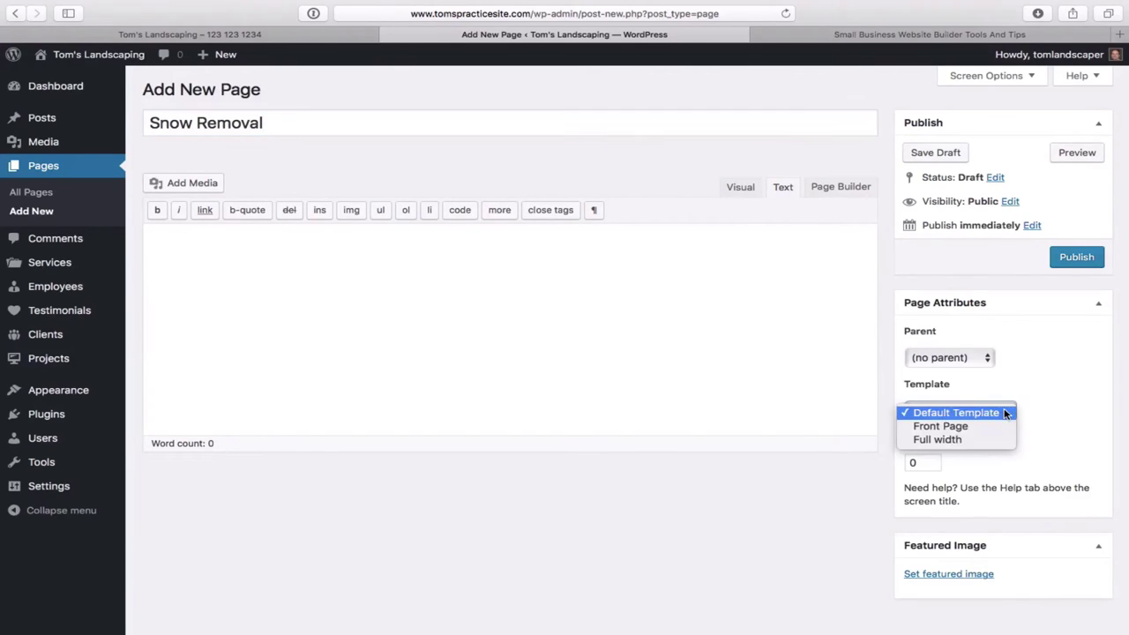
left_click(958, 428)
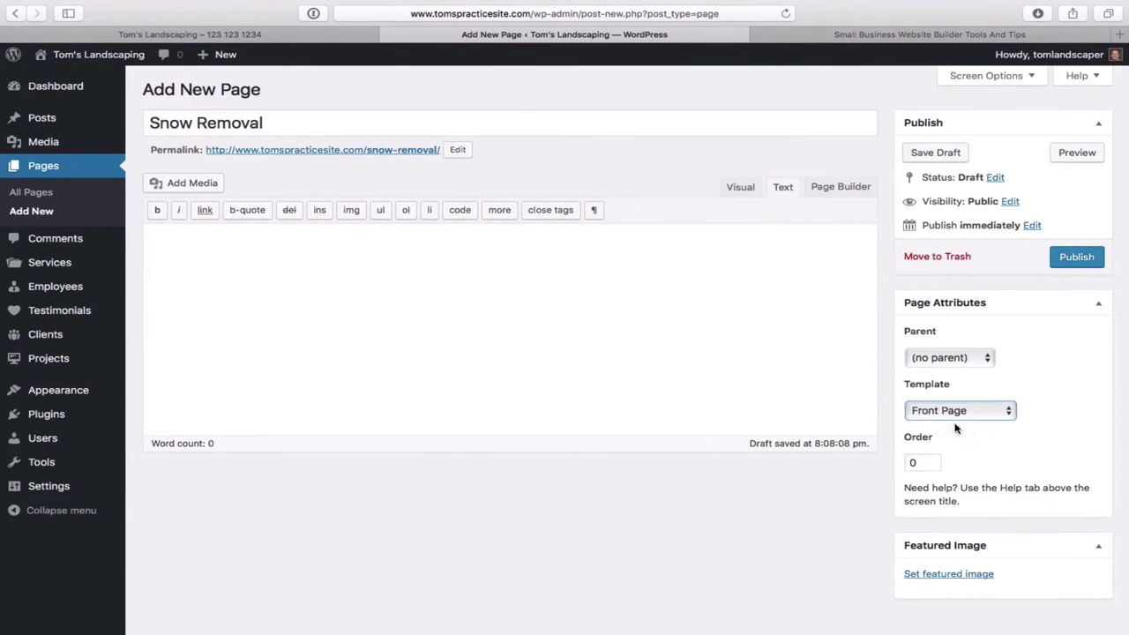
left_click(1072, 259)
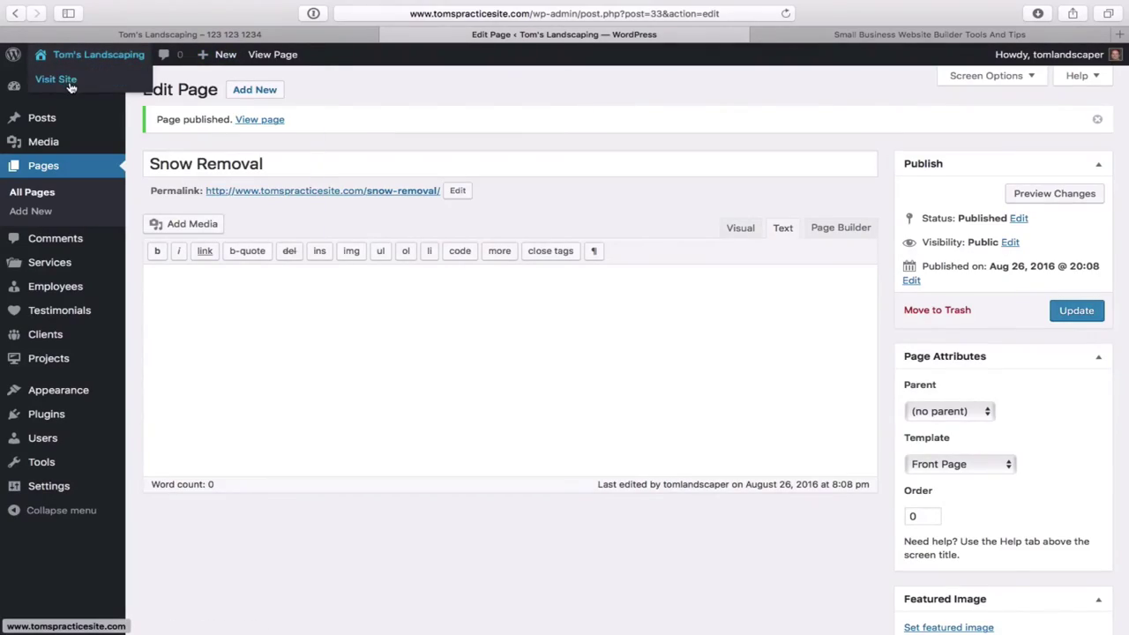
Visit the live site's homepage, then return to the admin Dashboard
left_click(69, 82)
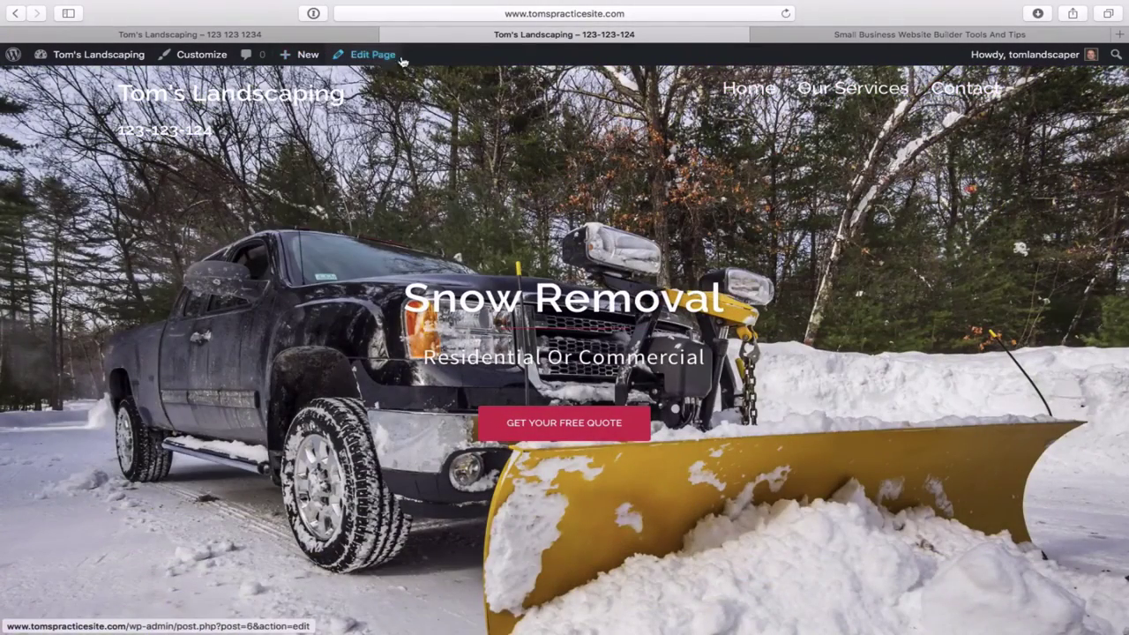
mouse_move(71, 66)
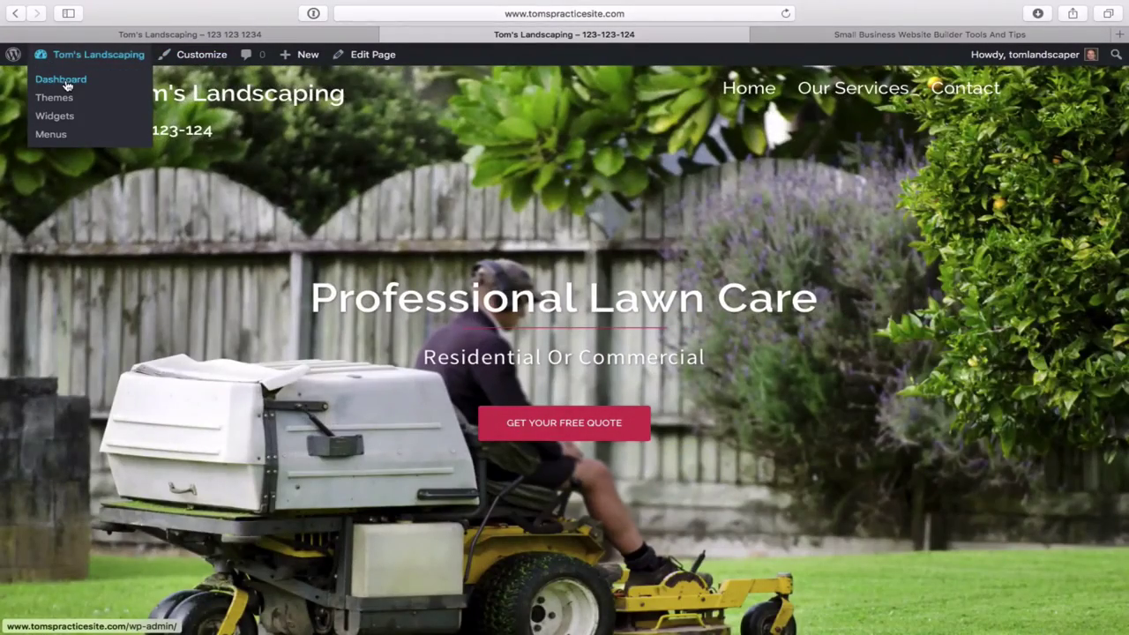
left_click(66, 86)
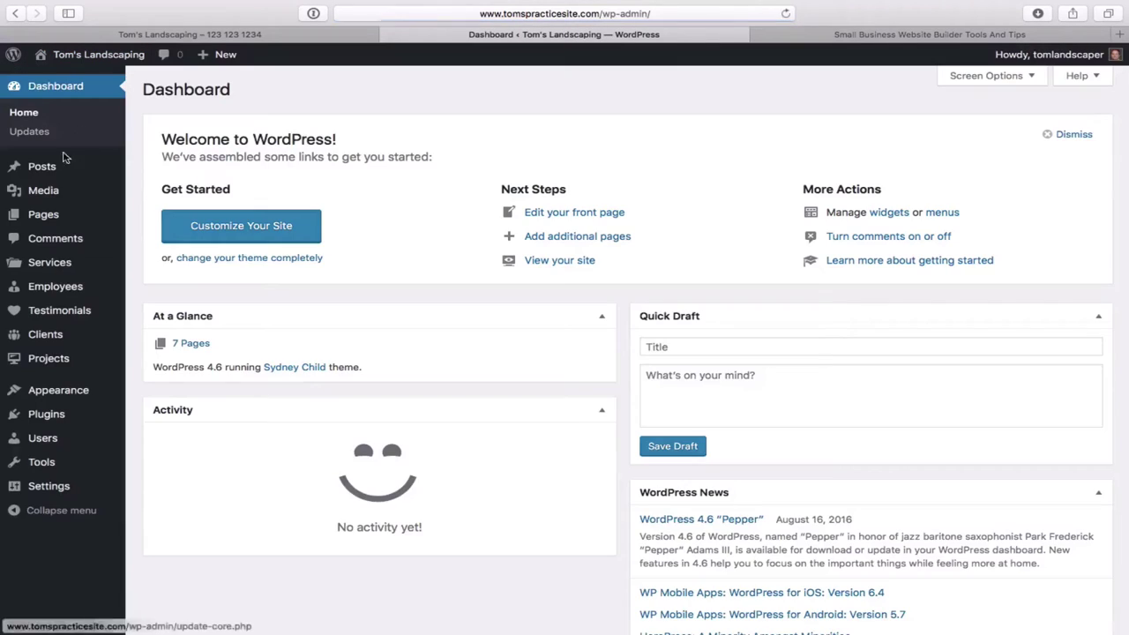
In Appearance > Menus, add the Snow Removal, Lawn Care and Landscaping pages to Menu 1
mouse_move(56, 283)
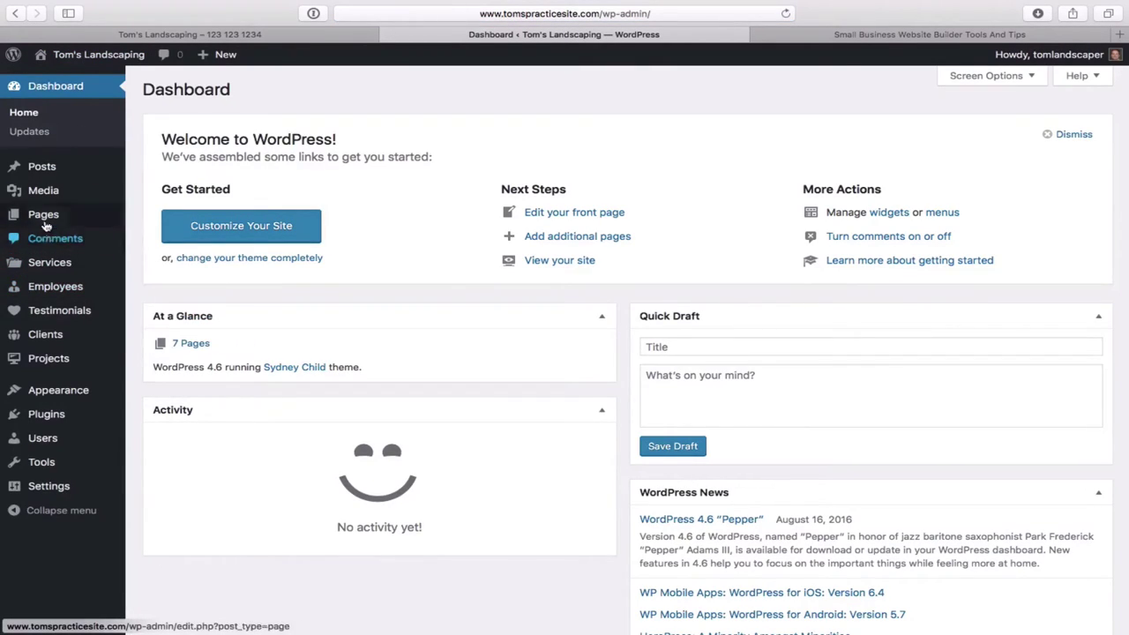
mouse_move(46, 218)
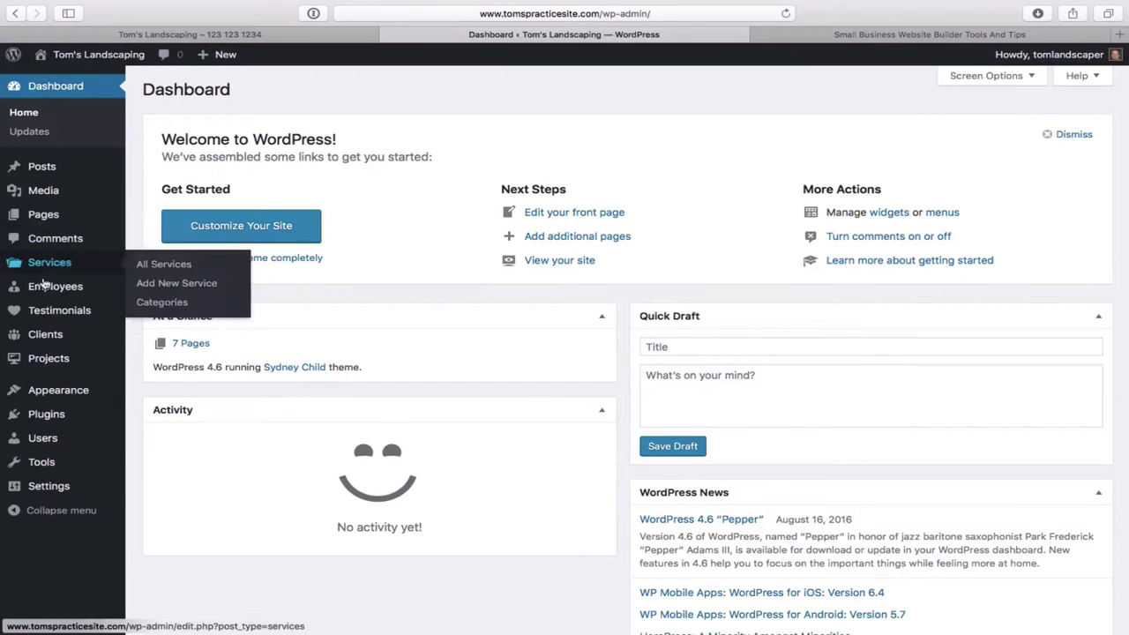
mouse_move(67, 390)
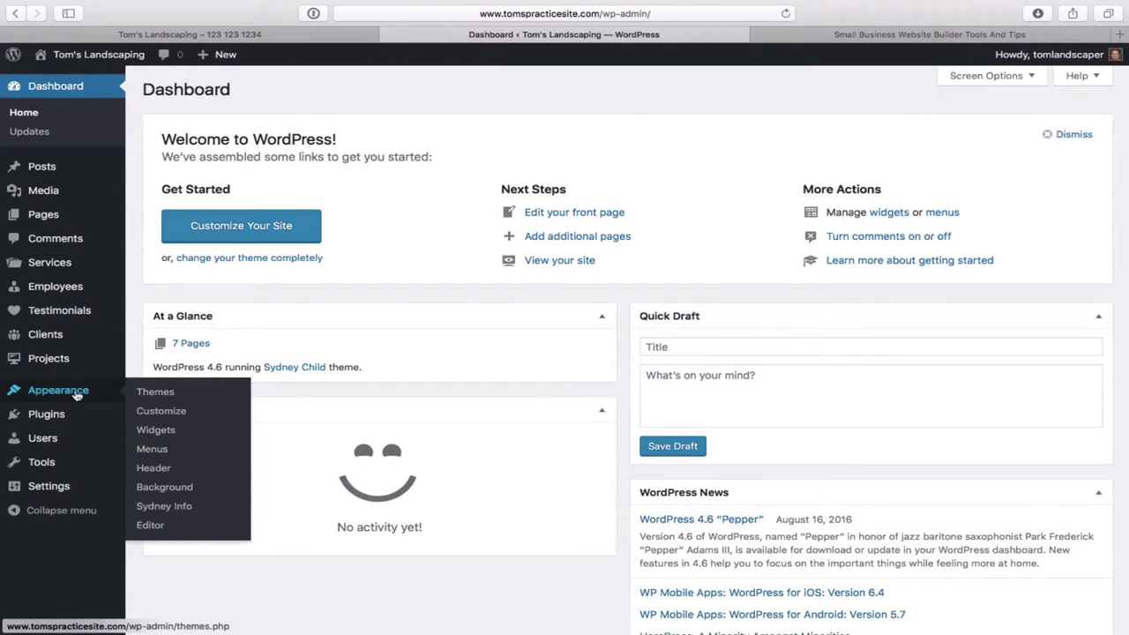
left_click(152, 450)
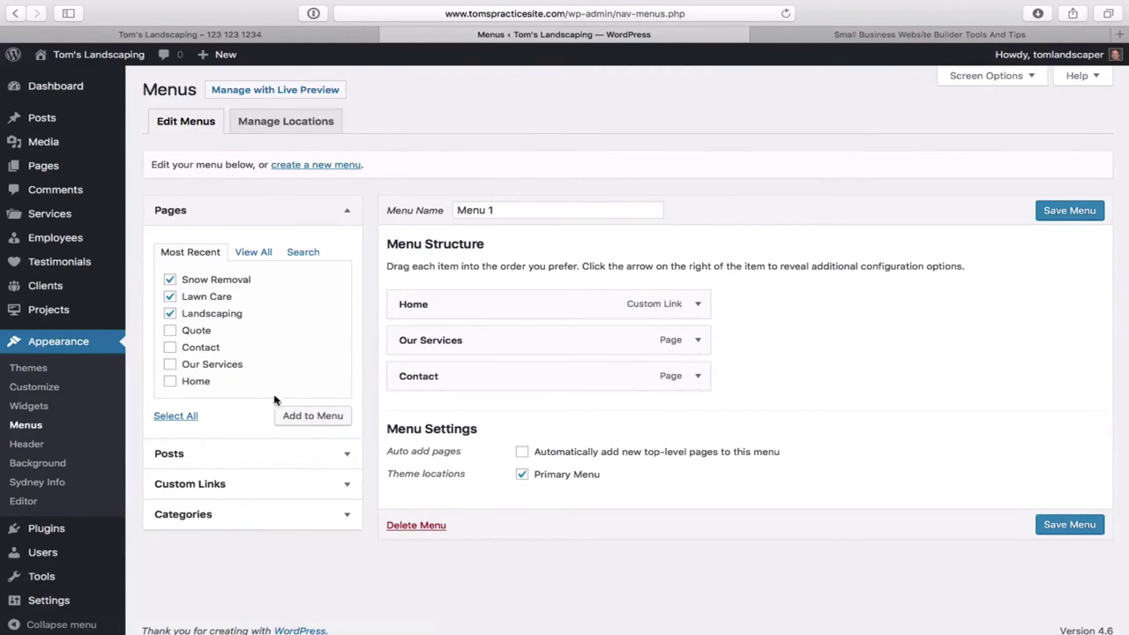
left_click(303, 419)
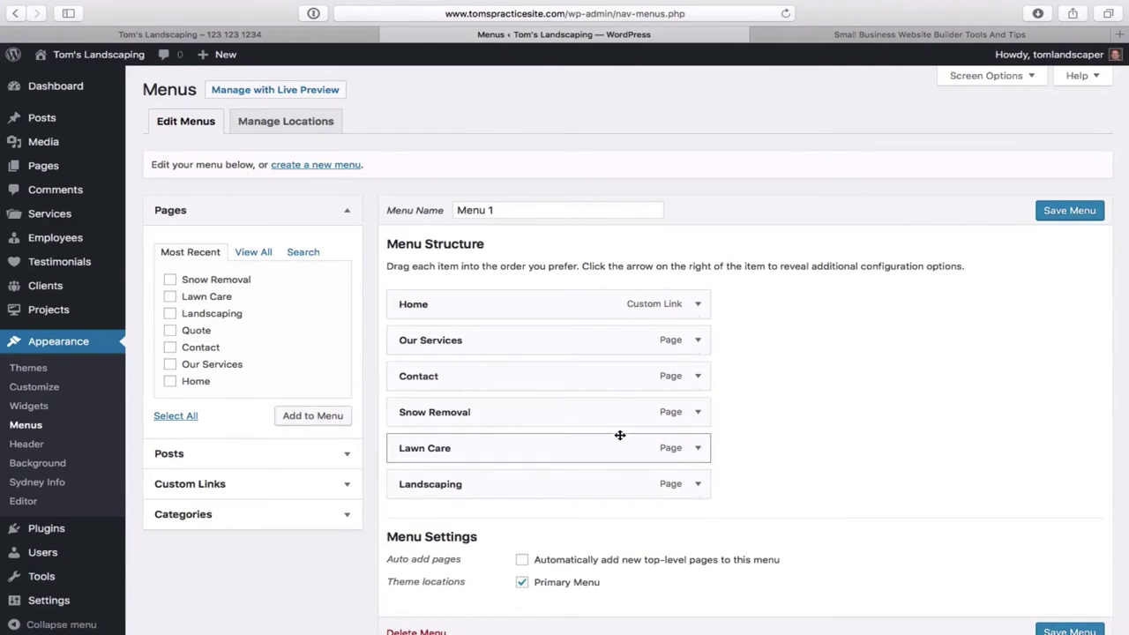
Drag Landscaping, Snow Removal and Lawn Care in as Our Services sub-items, then save Menu 1
scroll(834, 433, "down", 1)
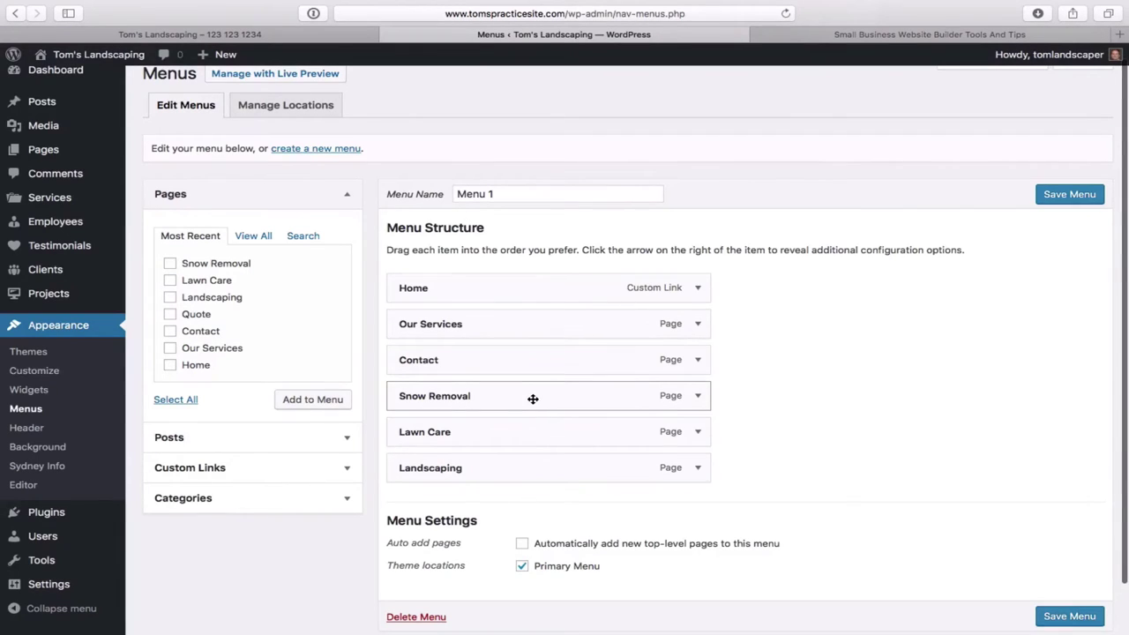
left_click_drag(533, 399, 562, 366)
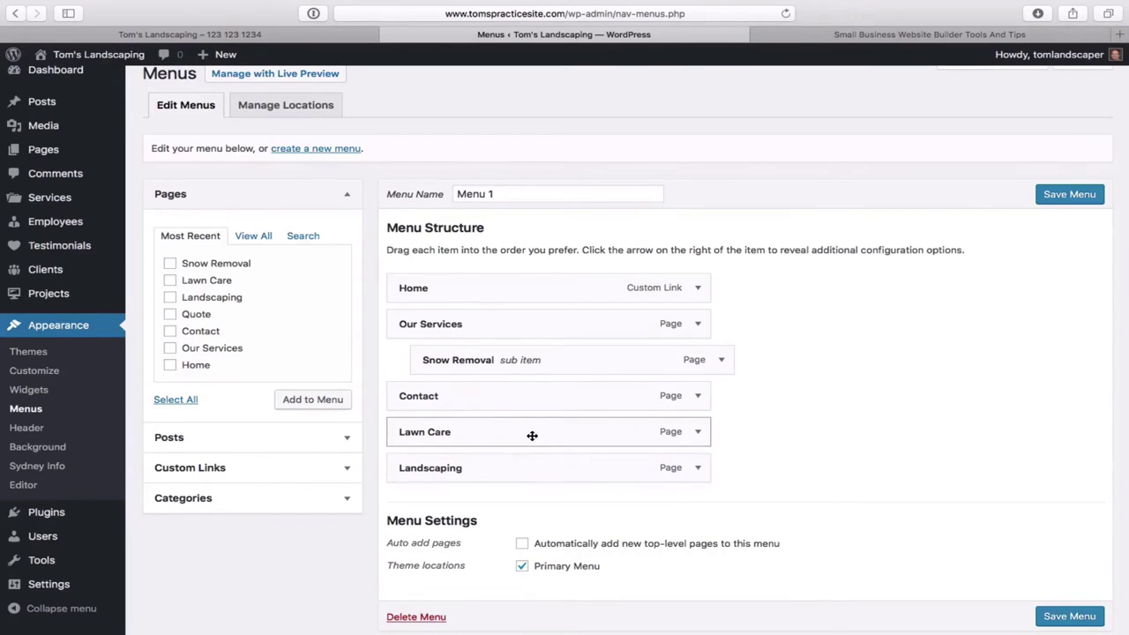
left_click_drag(532, 436, 555, 400)
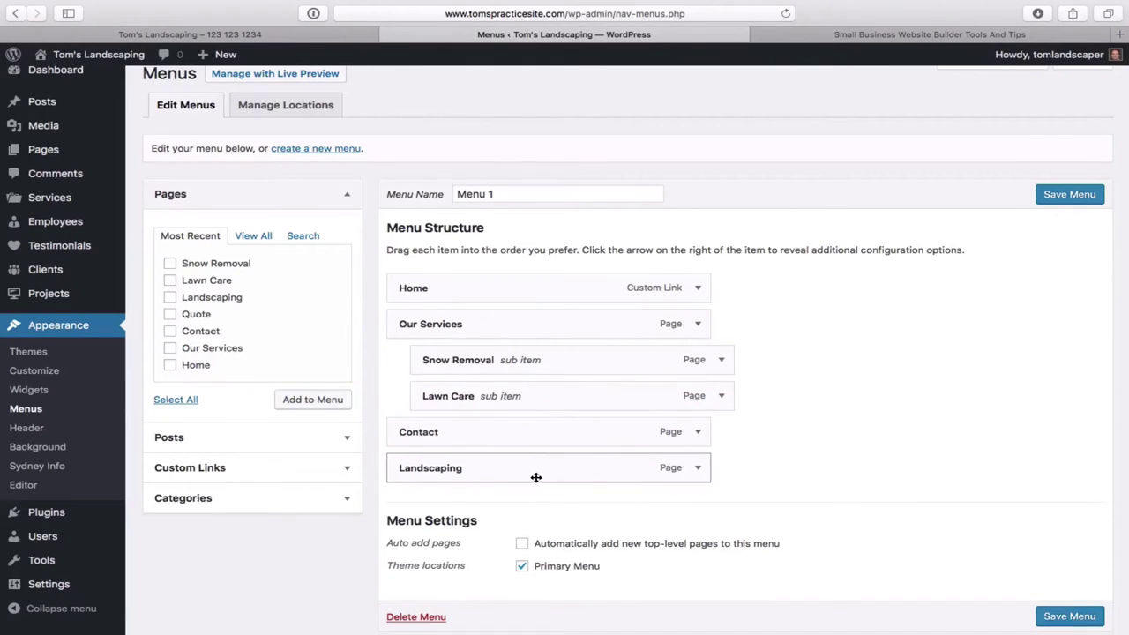
left_click_drag(531, 474, 557, 355)
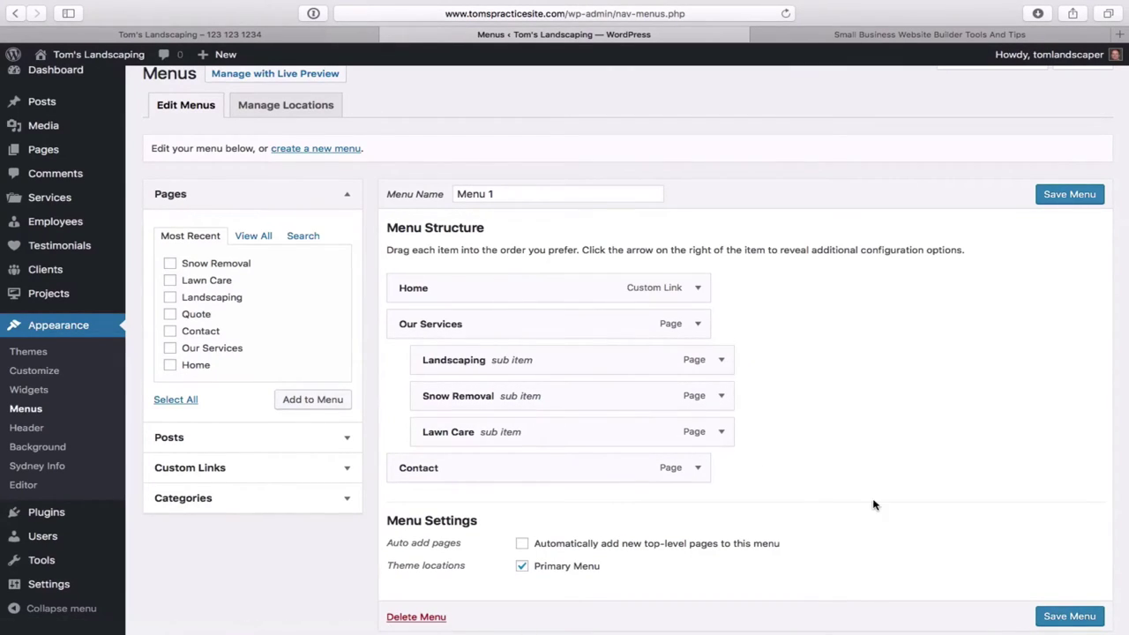
scroll(875, 504, "down", 1)
left_click(1069, 587)
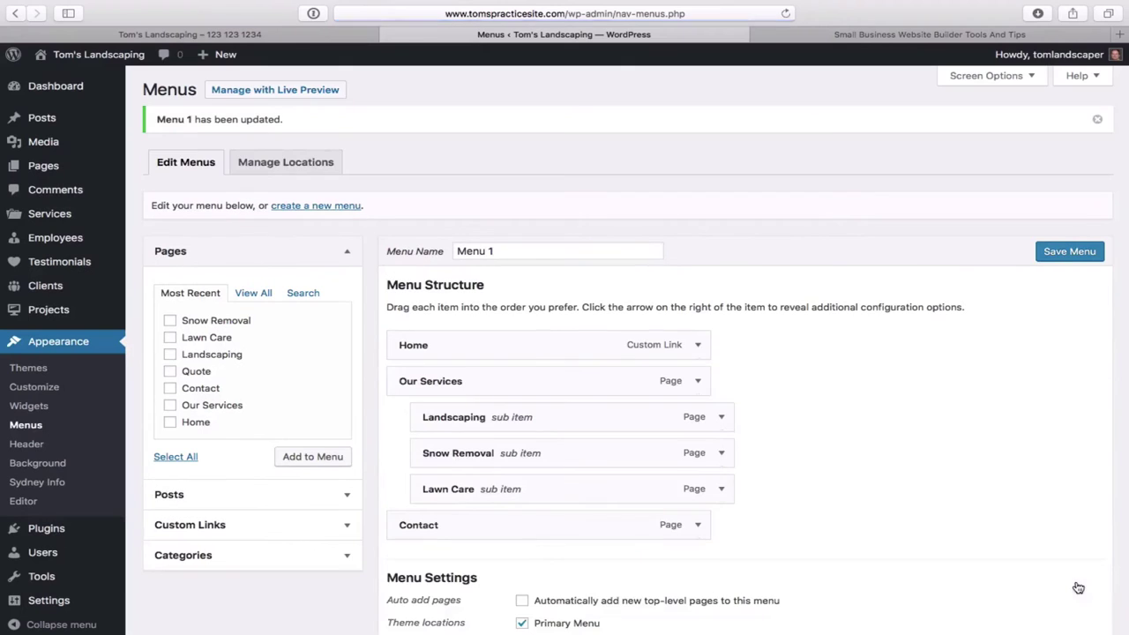
On the live site, confirm Our Services lists three pages, then open the empty Landscaping page
mouse_move(95, 55)
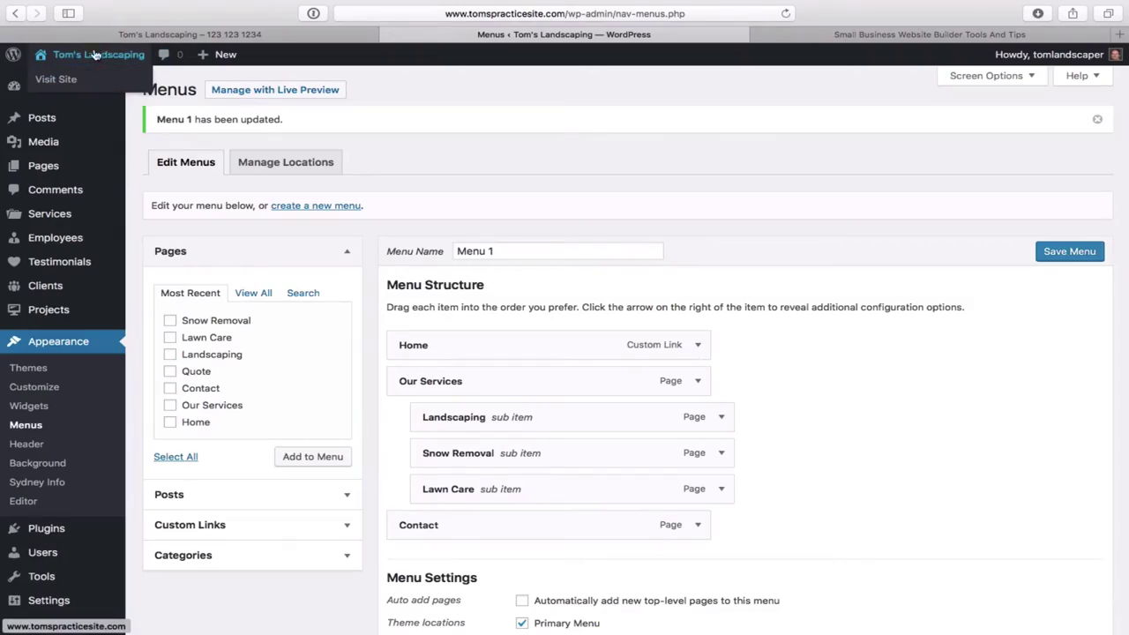
left_click(65, 82)
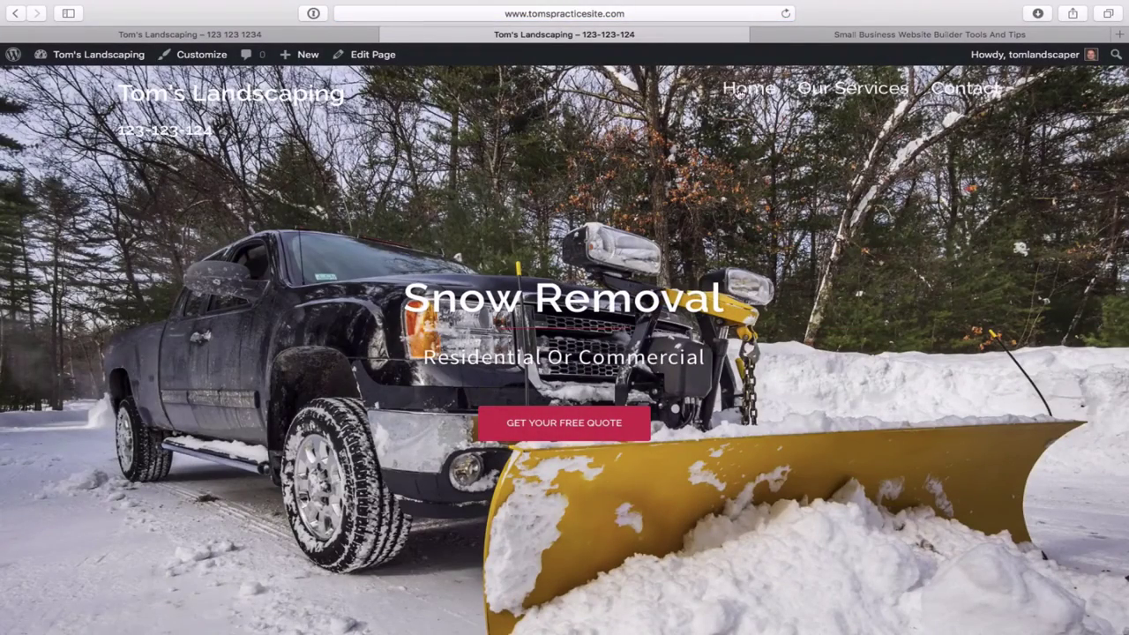
mouse_move(851, 89)
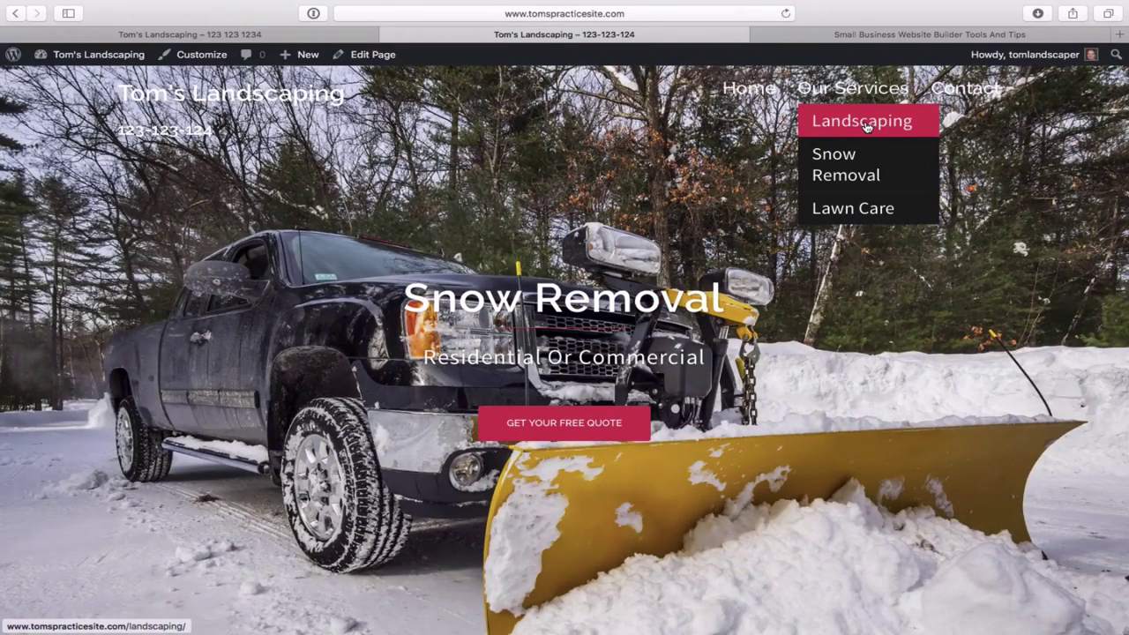
left_click(867, 128)
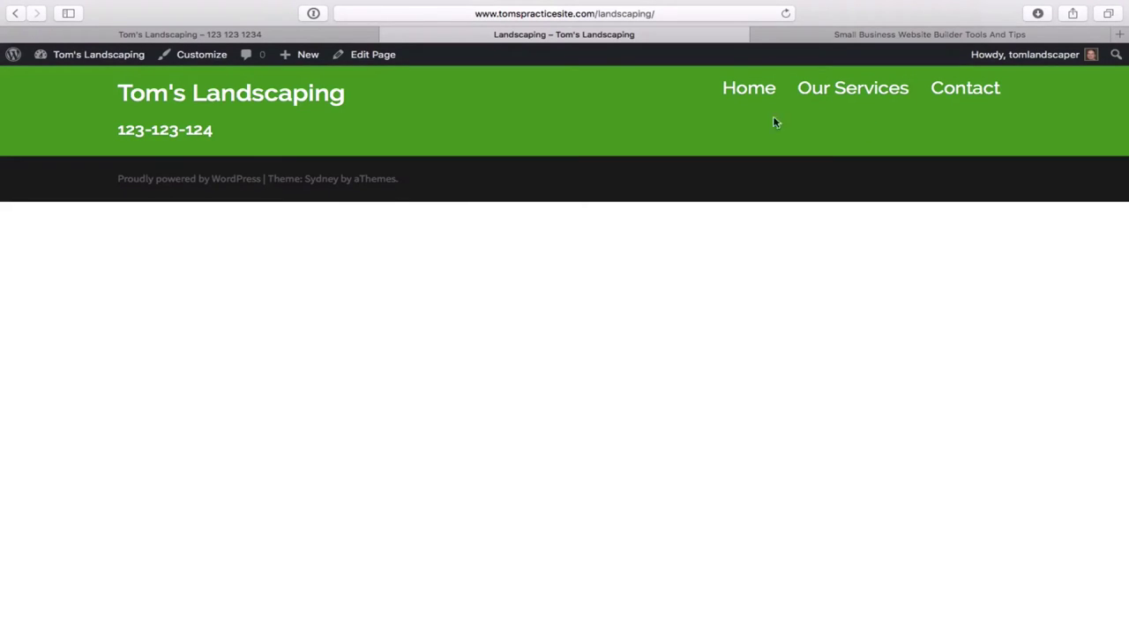
left_click(285, 35)
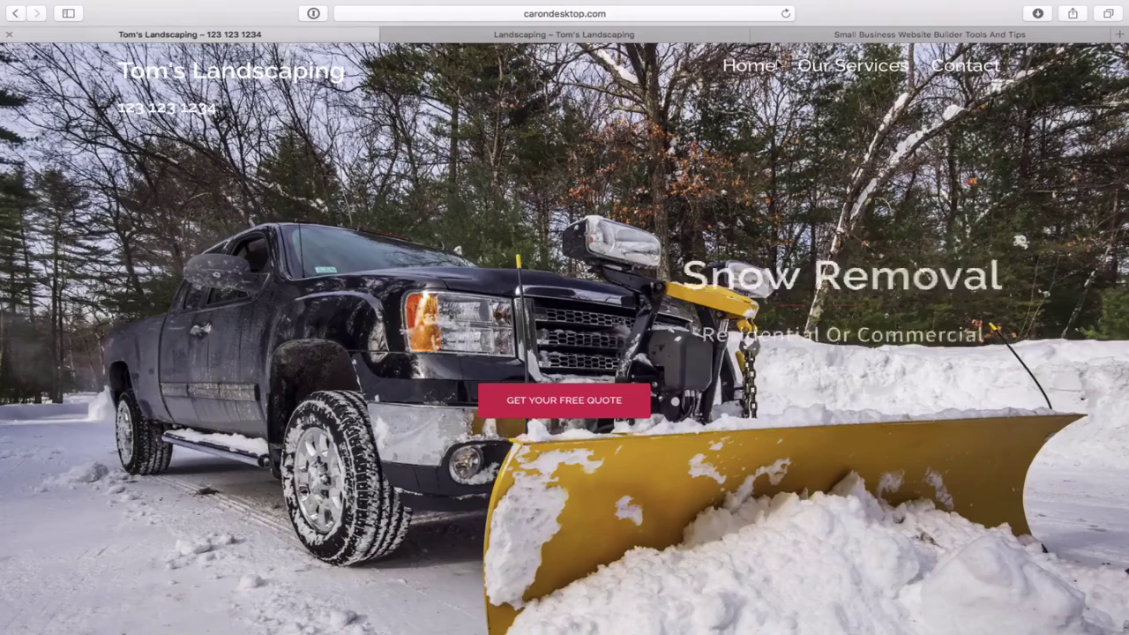
Open the reference site's Landscaping page and inspect its services slider and seven-service list
mouse_move(847, 66)
left_click(865, 100)
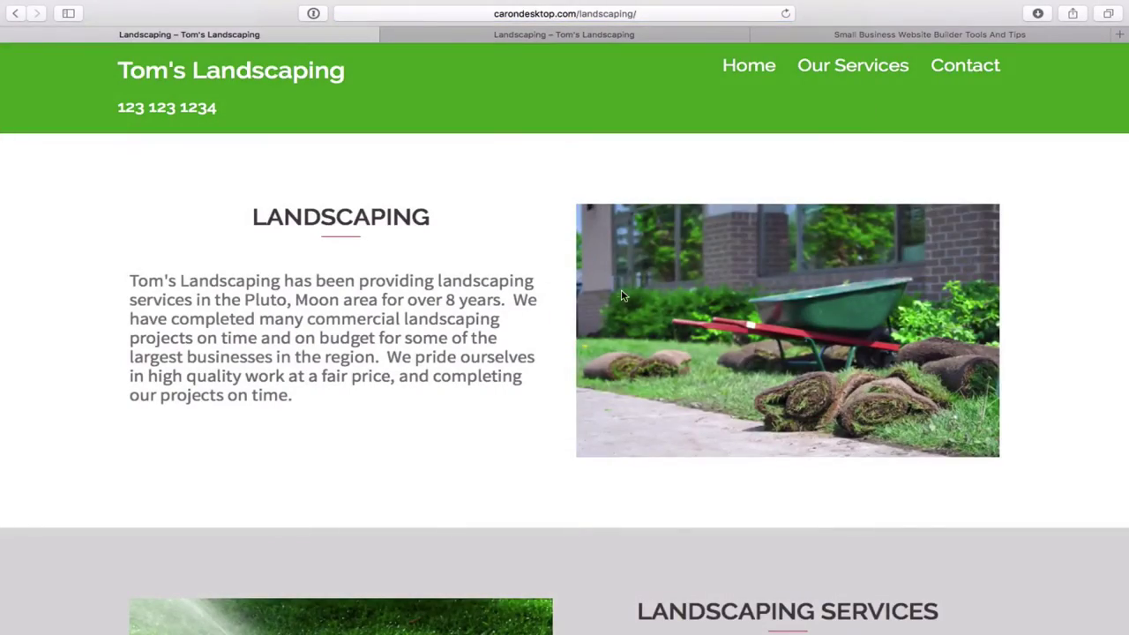
scroll(622, 296, "down", 2)
scroll(356, 325, "up", 2)
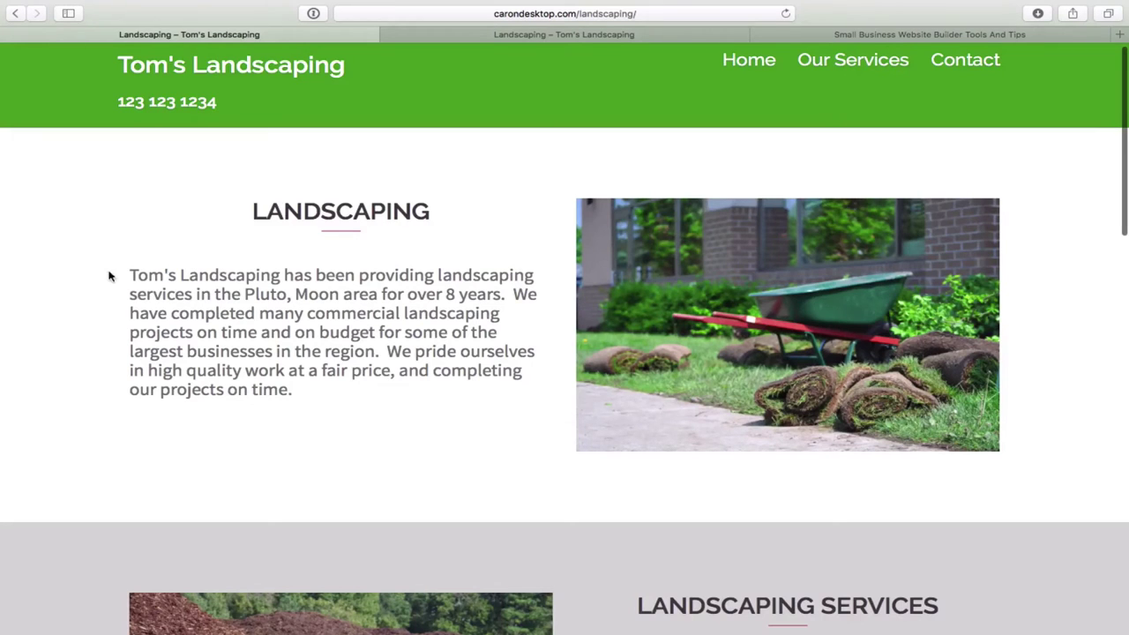
scroll(318, 273, "down", 3)
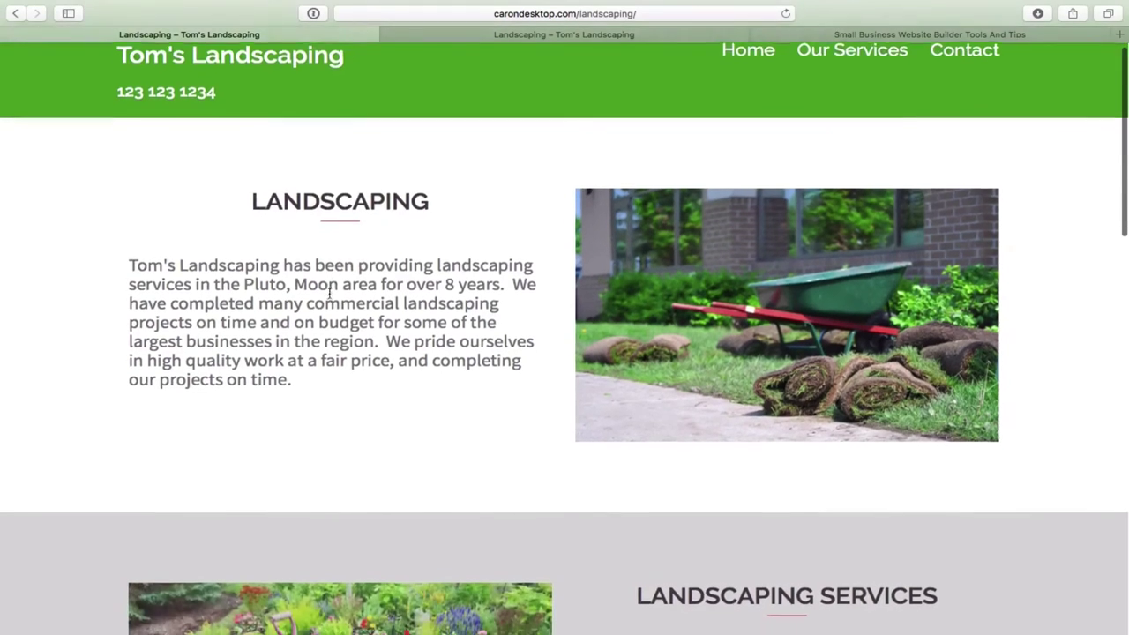
scroll(330, 294, "up", 3)
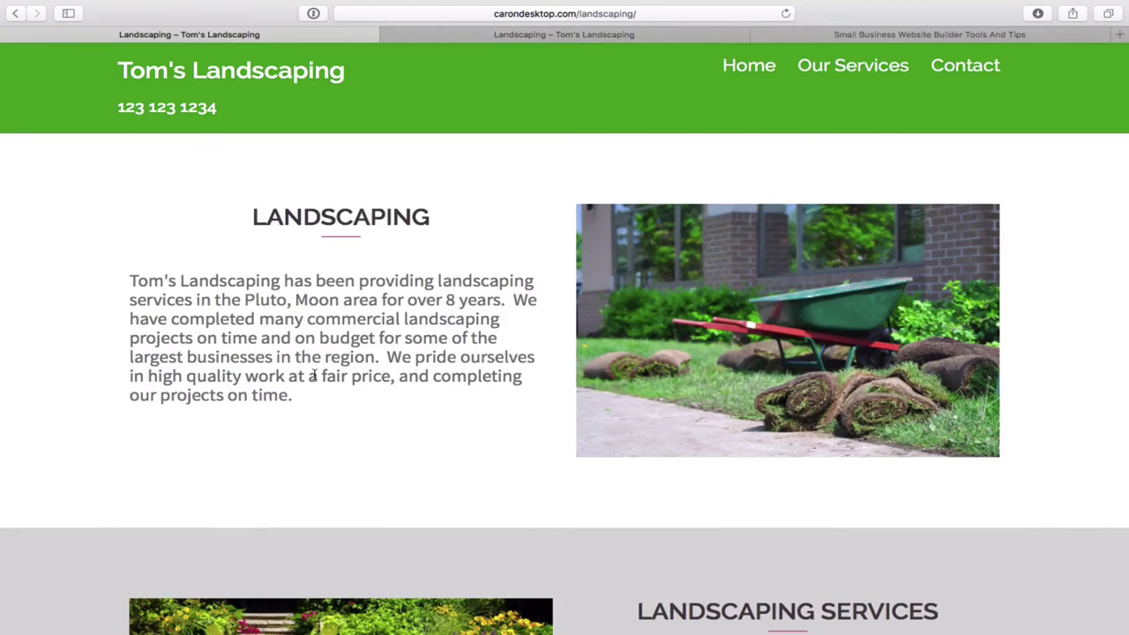
scroll(313, 375, "down", 1)
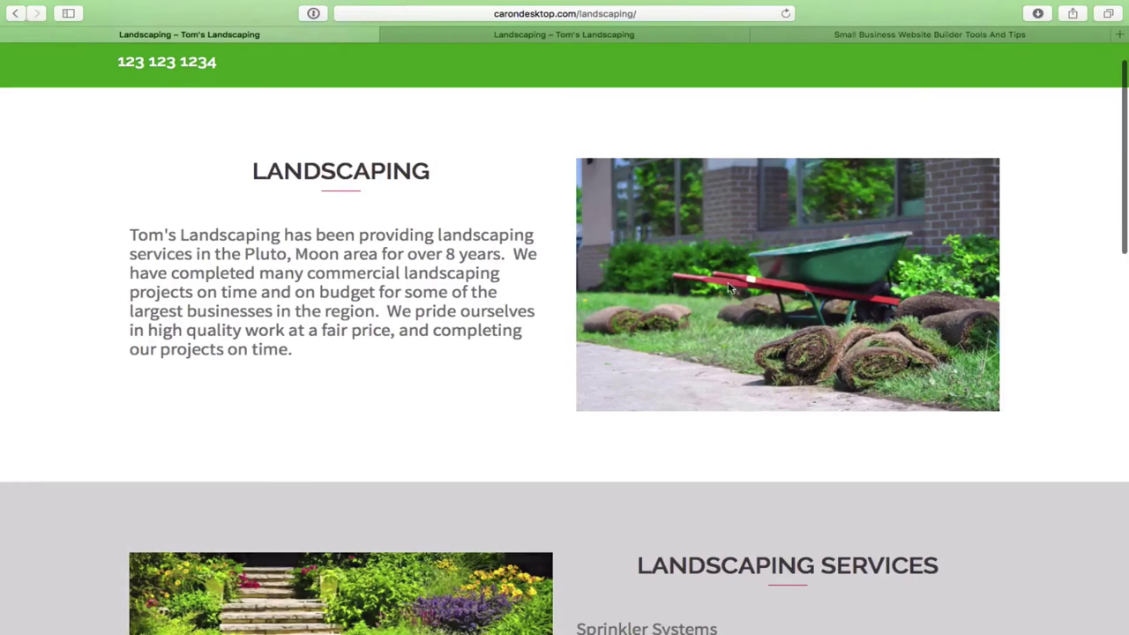
scroll(384, 287, "down", 2)
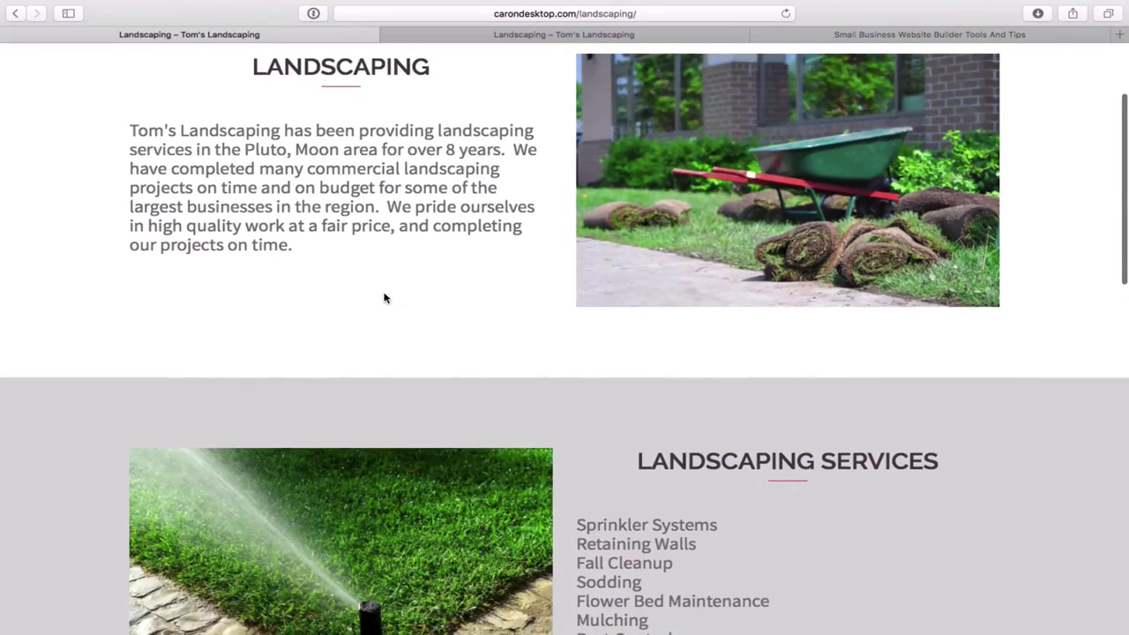
scroll(383, 296, "up", 1)
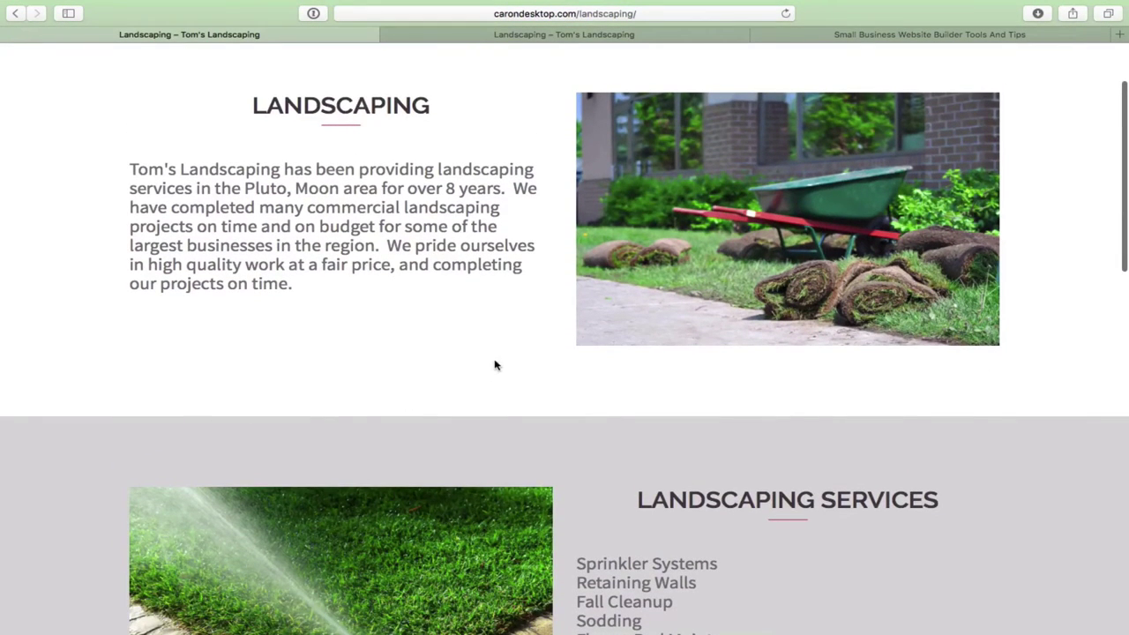
scroll(502, 365, "down", 4)
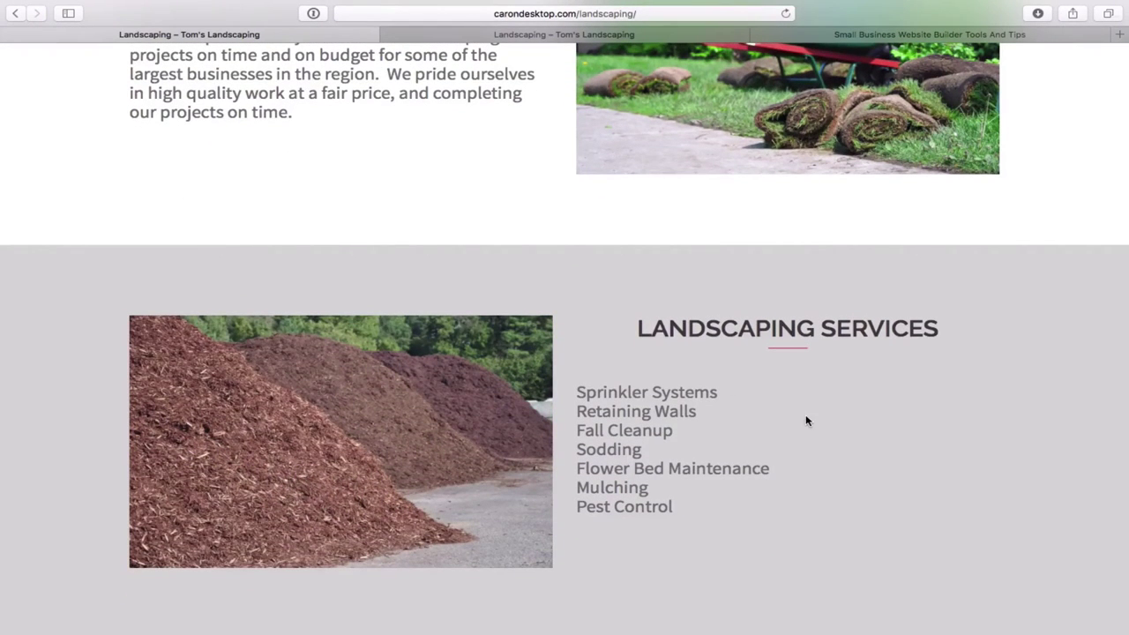
scroll(806, 420, "down", 2)
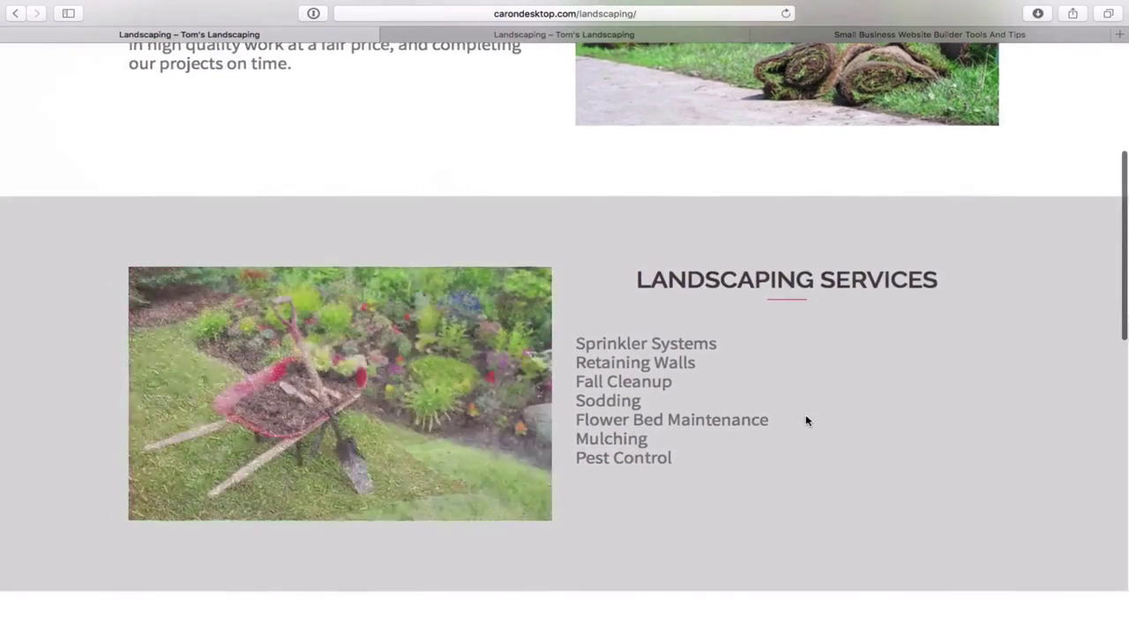
scroll(806, 421, "up", 4)
scroll(806, 421, "down", 3)
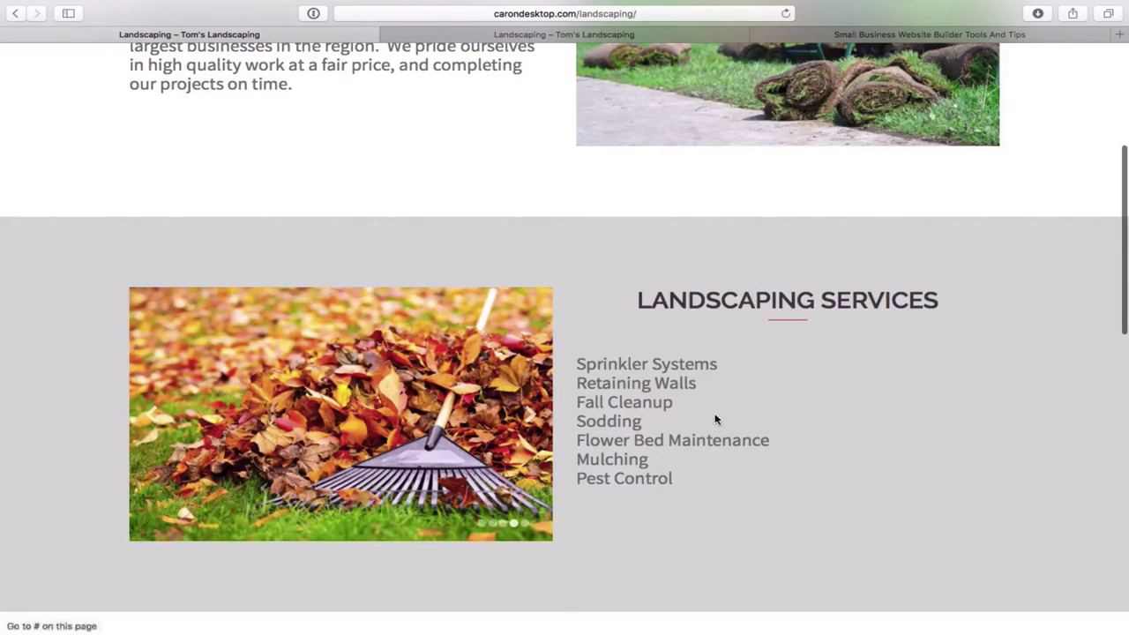
scroll(832, 441, "down", 2)
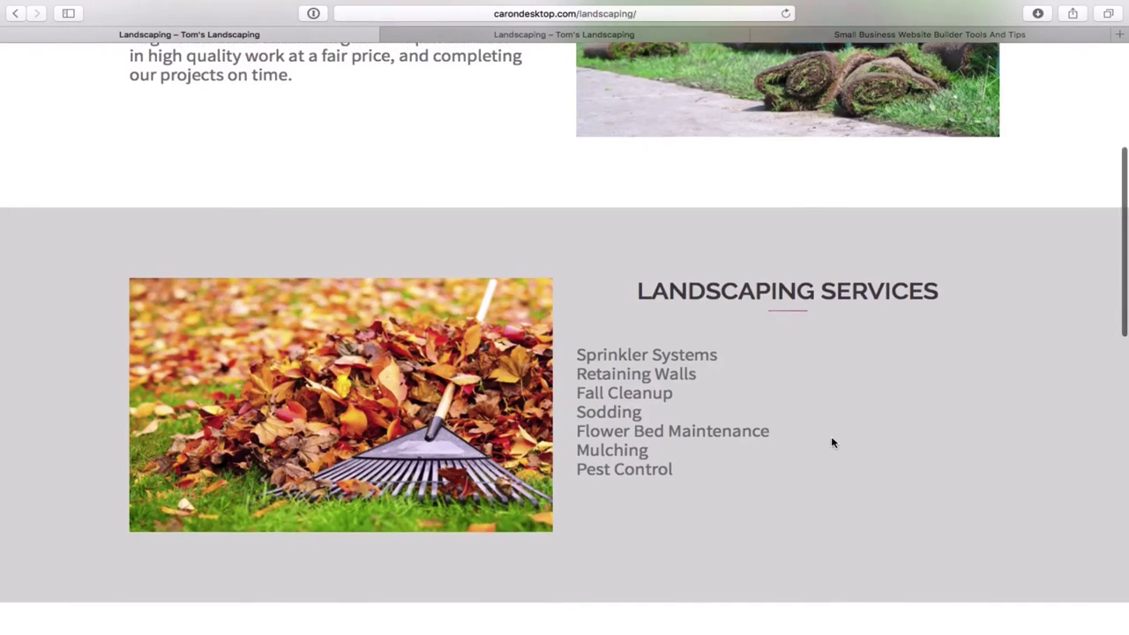
scroll(832, 442, "down", 5)
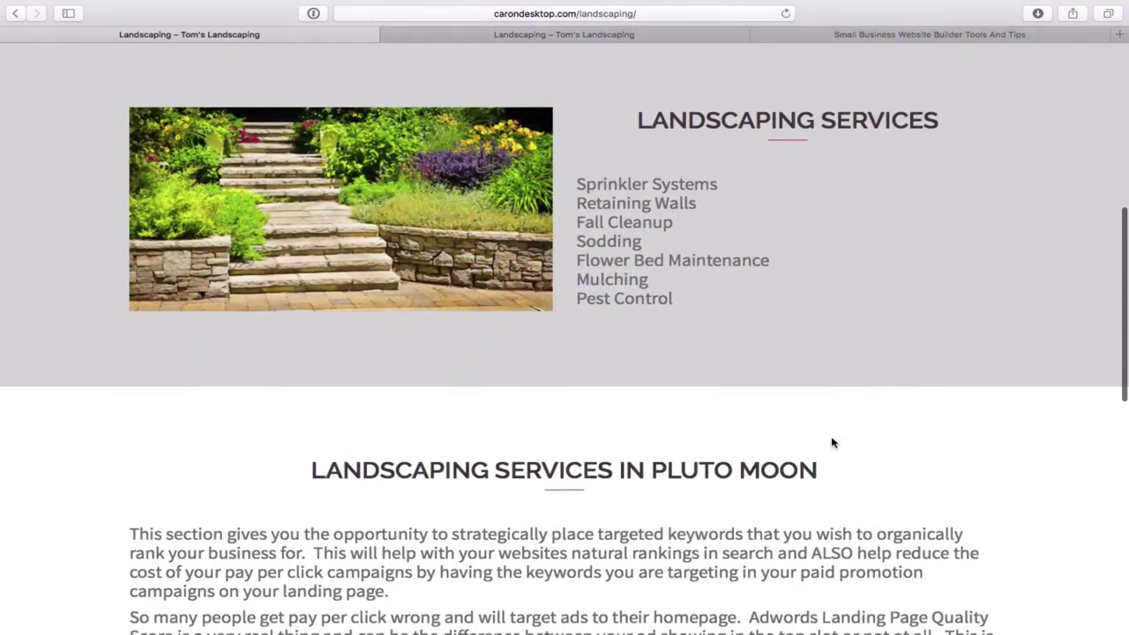
Review the reference Landscaping page down to the footer and bring up the FREE QUOTE REQUEST link's context menu
scroll(832, 442, "down", 4)
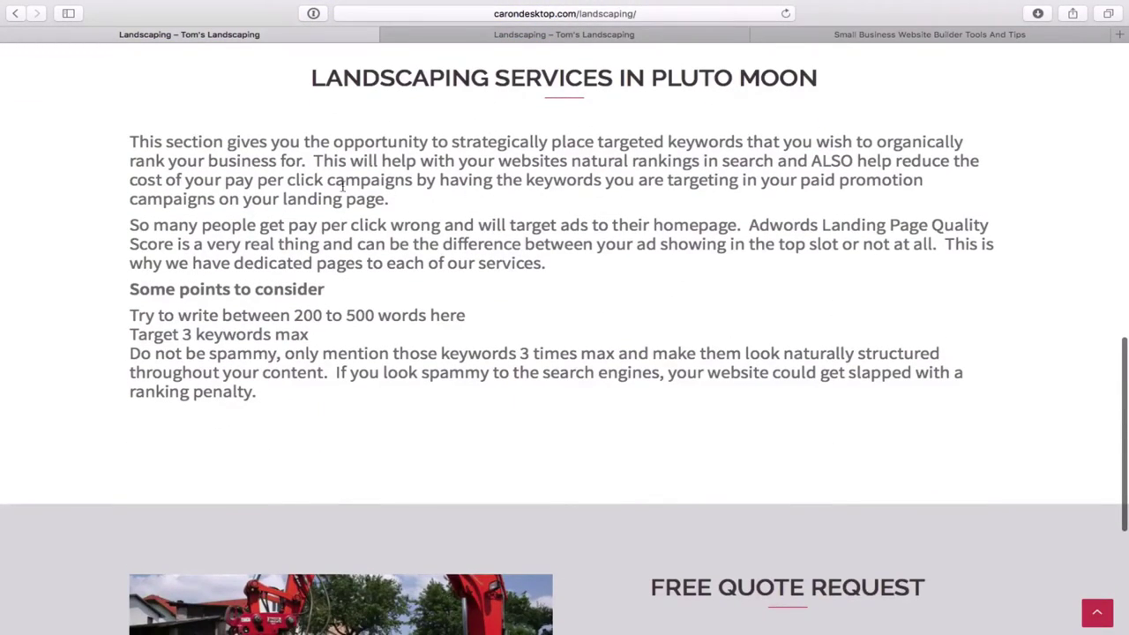
scroll(342, 185, "up", 1)
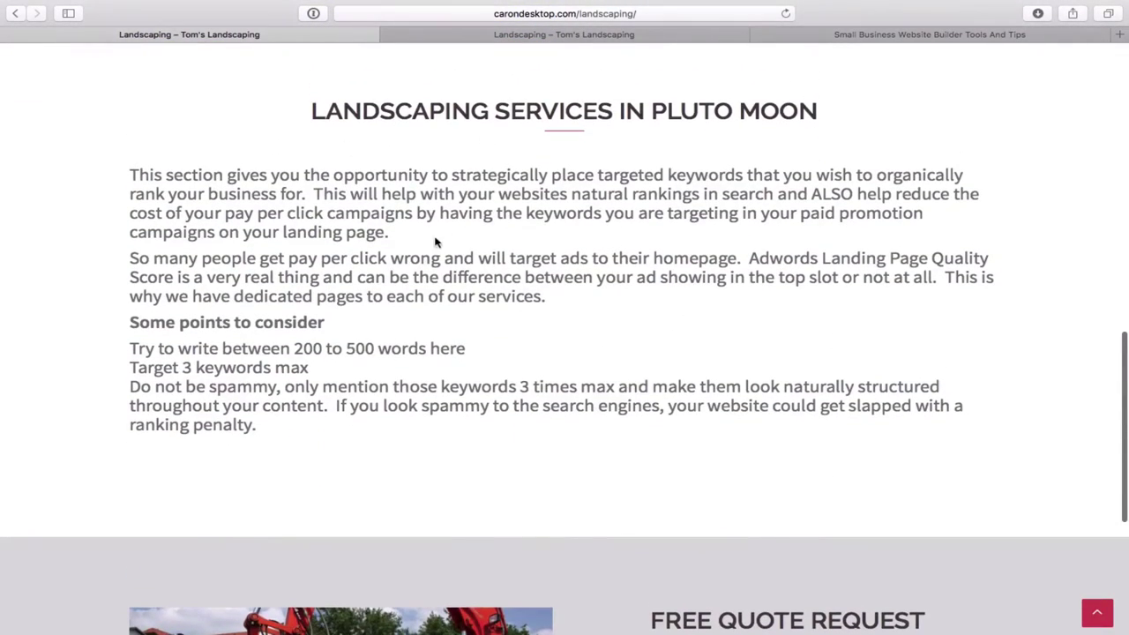
scroll(564, 222, "down", 2)
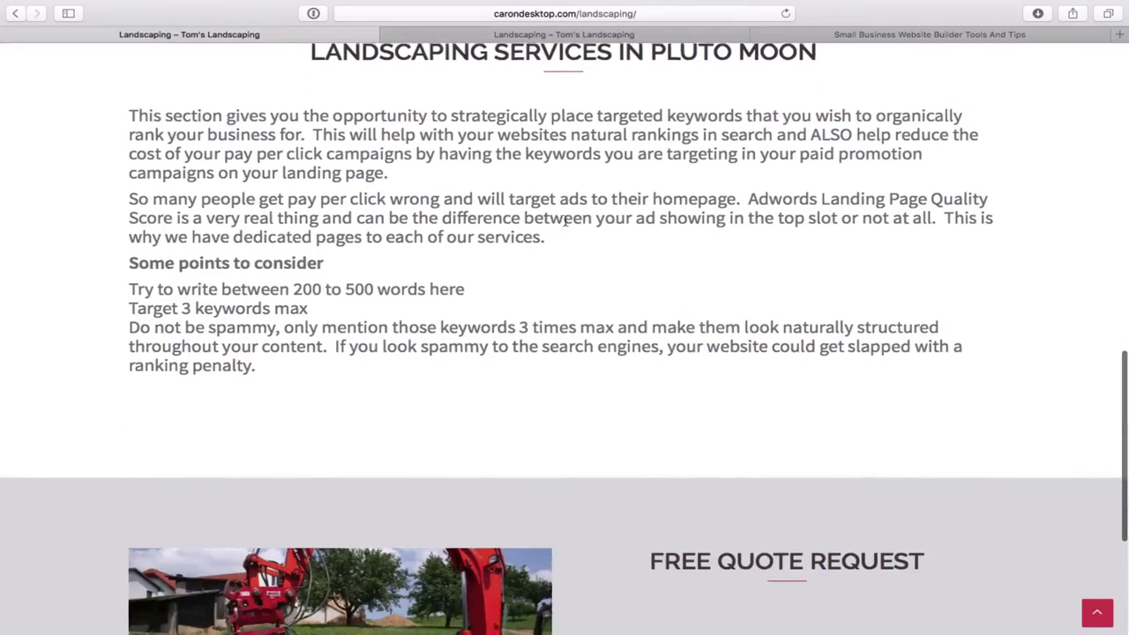
scroll(565, 224, "up", 1)
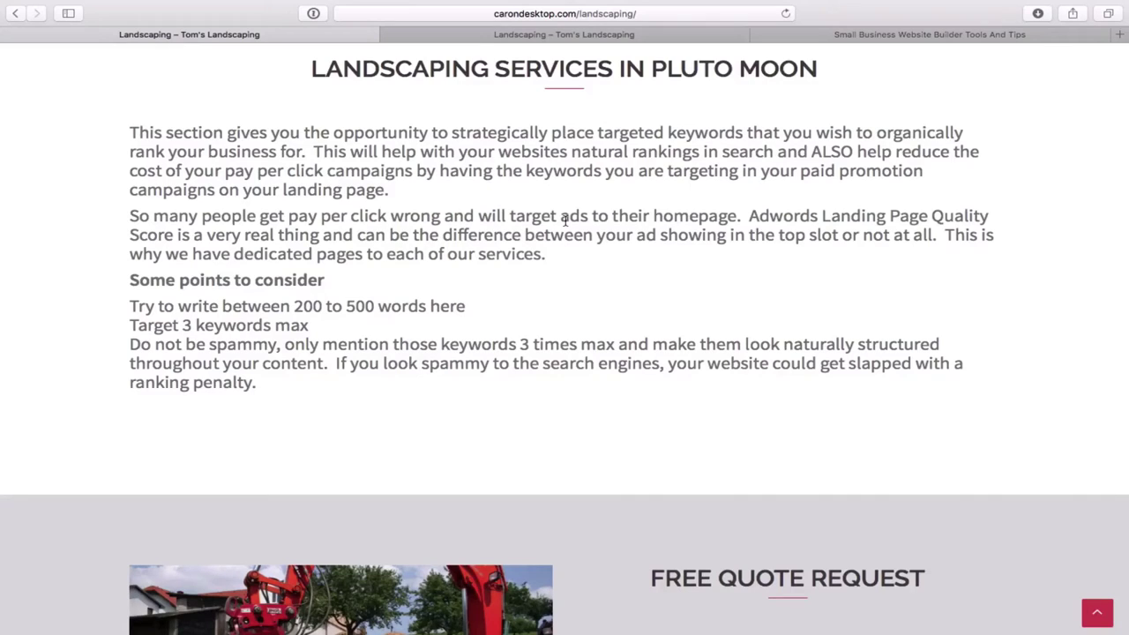
scroll(566, 222, "up", 1)
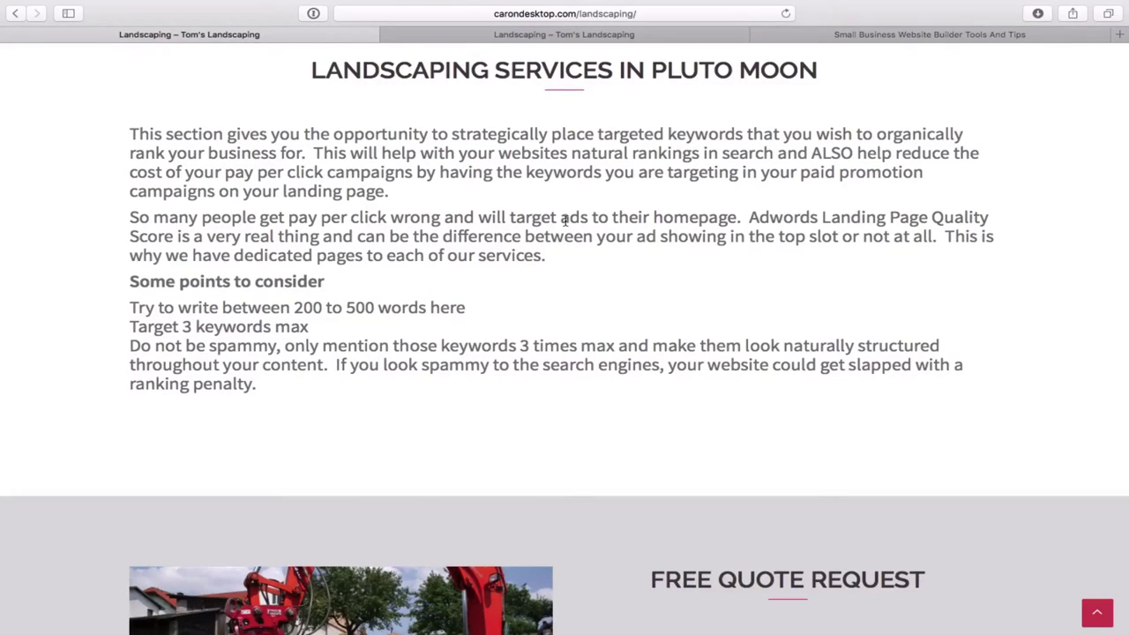
scroll(566, 221, "down", 1)
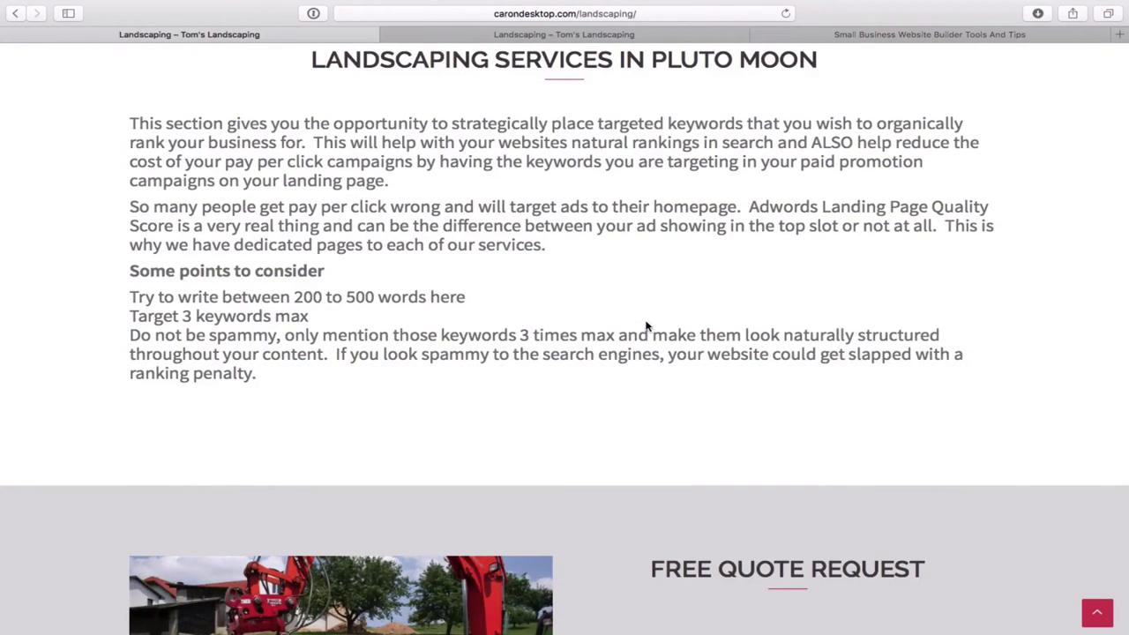
scroll(646, 326, "down", 5)
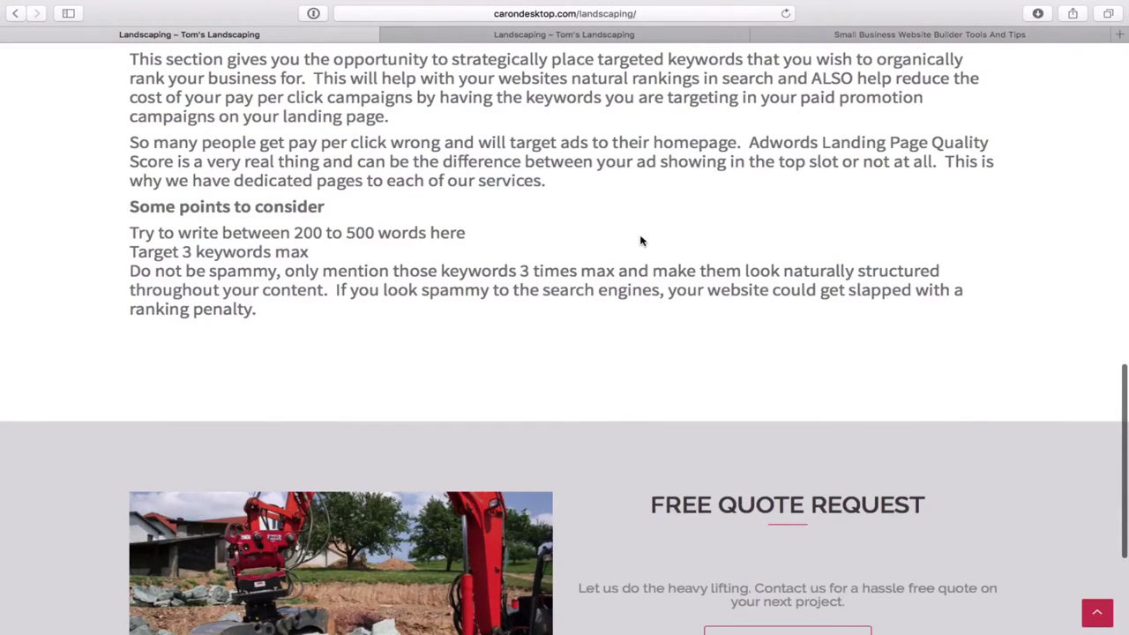
scroll(641, 241, "up", 5)
scroll(641, 241, "down", 3)
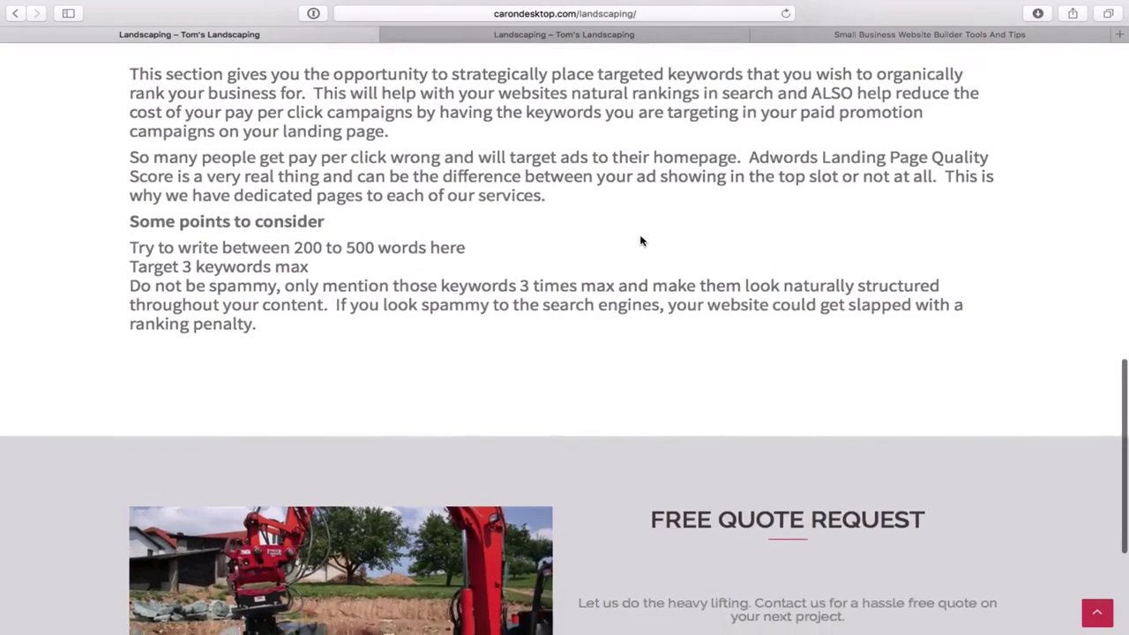
scroll(642, 241, "up", 1)
scroll(642, 240, "down", 5)
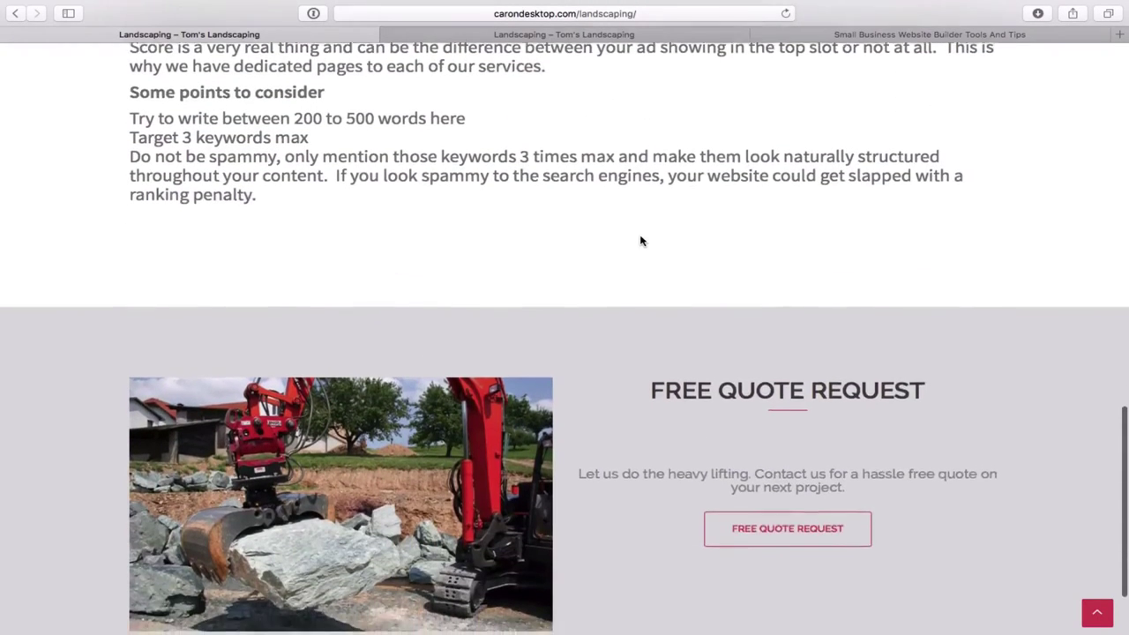
scroll(642, 241, "down", 1)
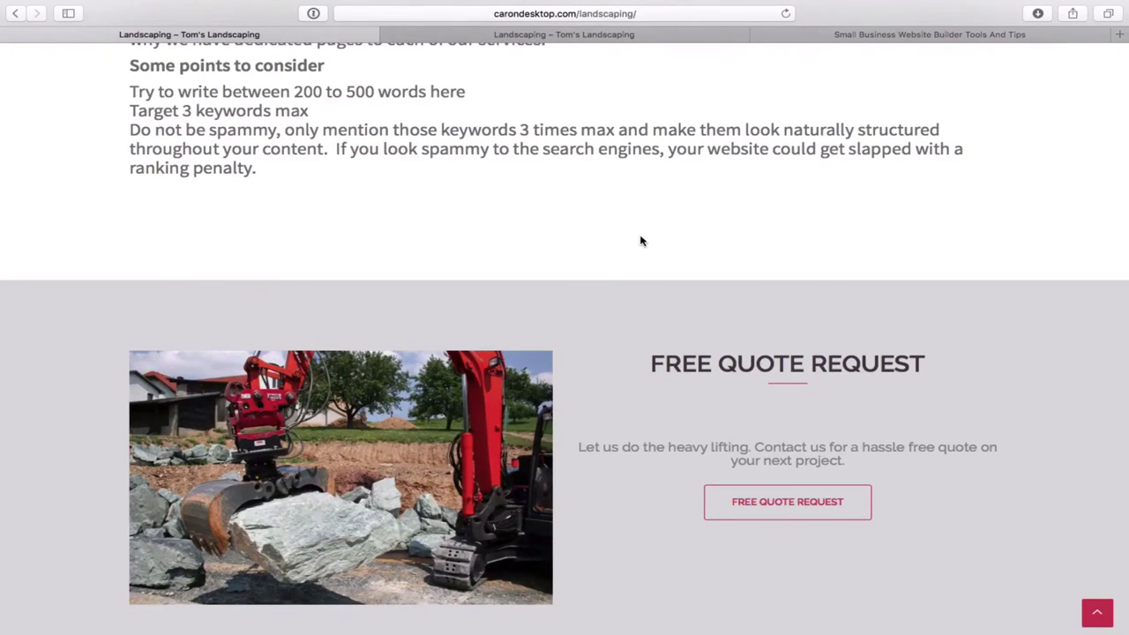
scroll(641, 240, "down", 2)
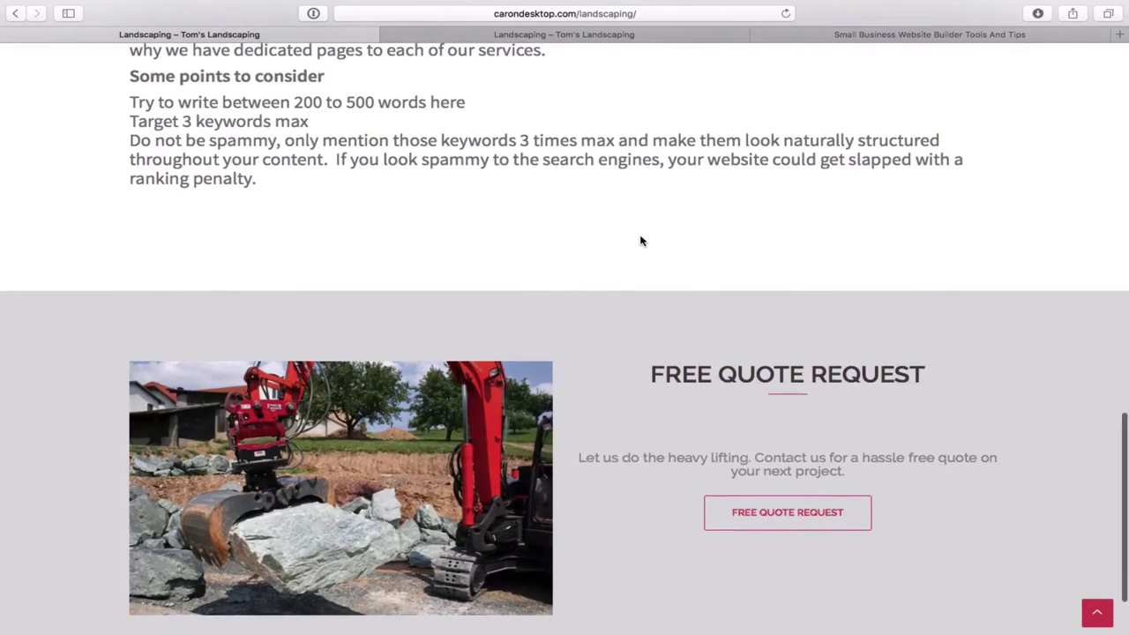
scroll(641, 241, "down", 2)
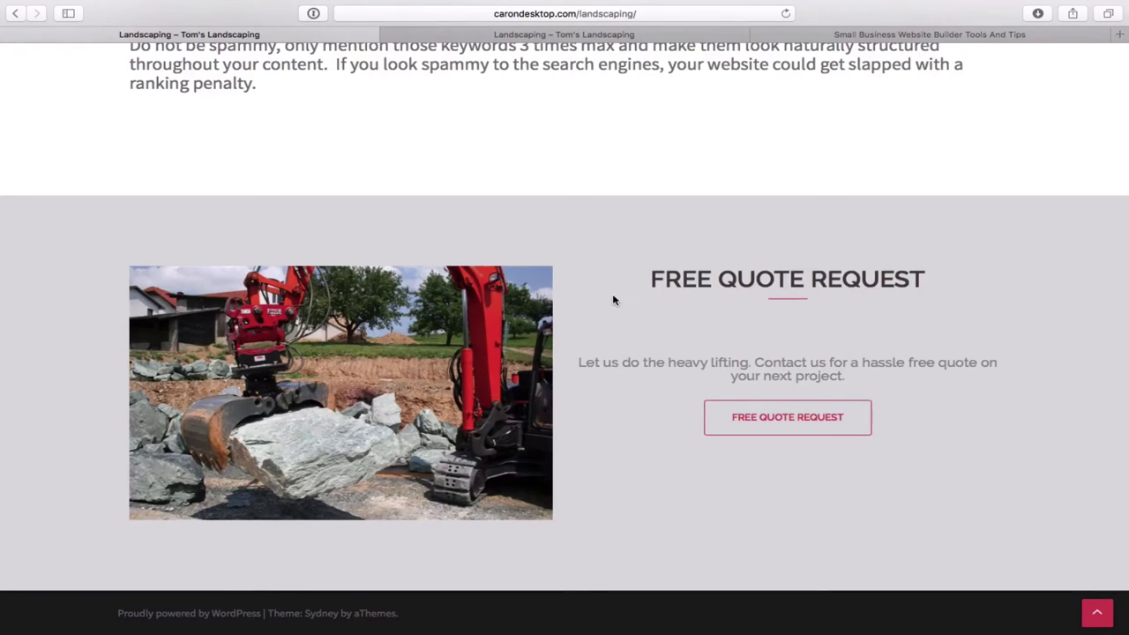
scroll(834, 279, "down", 1)
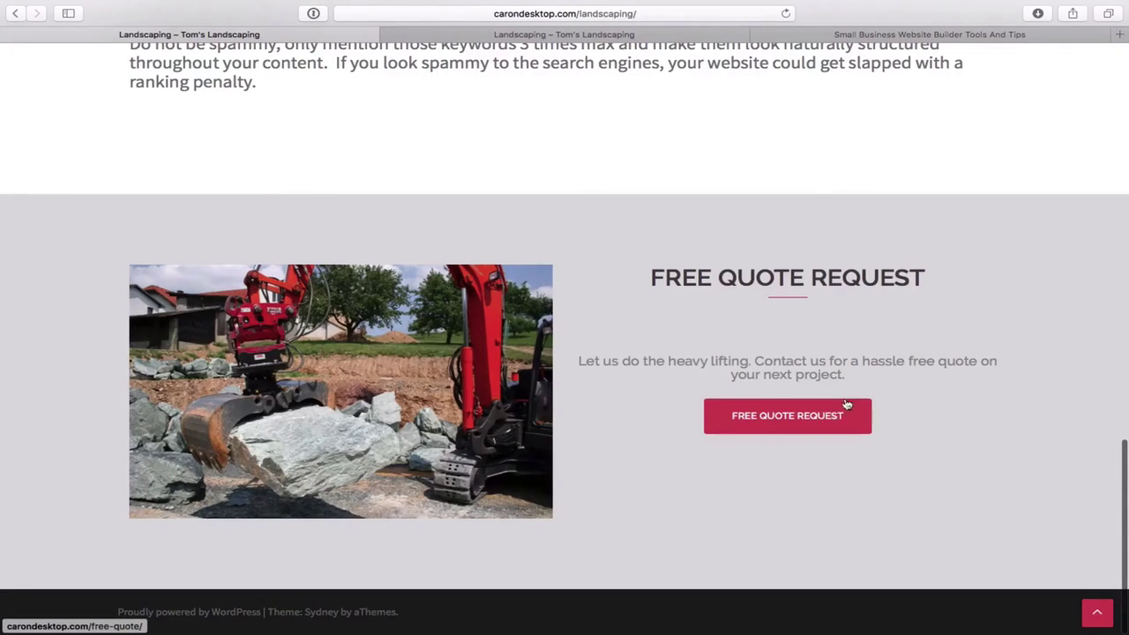
scroll(847, 404, "up", 2)
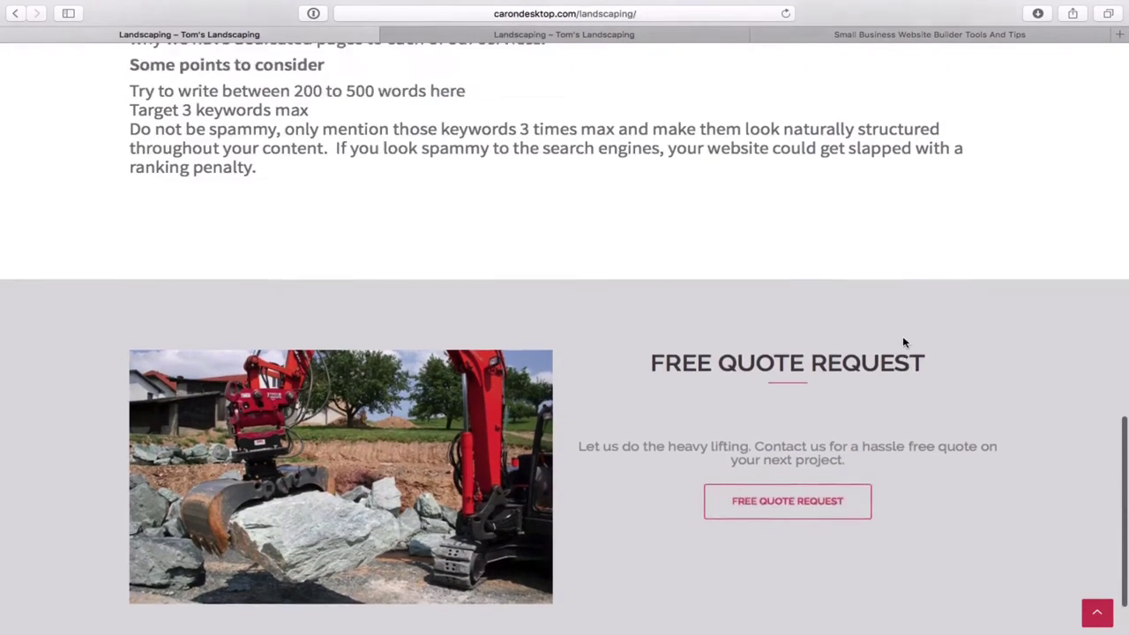
scroll(903, 342, "up", 10)
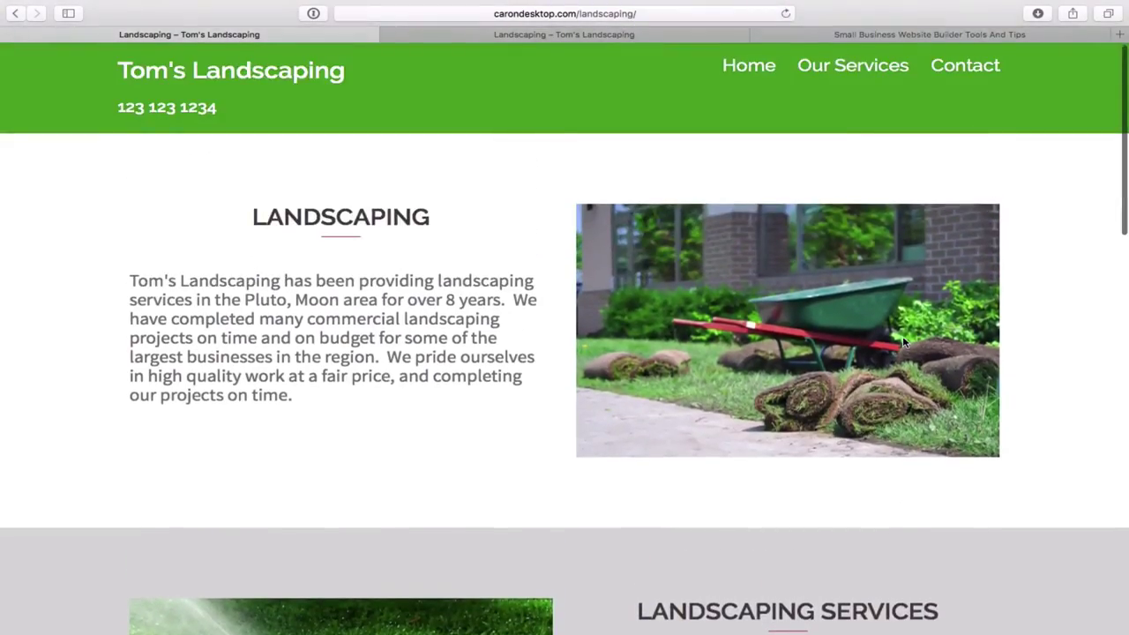
scroll(903, 342, "down", 6)
scroll(903, 342, "up", 4)
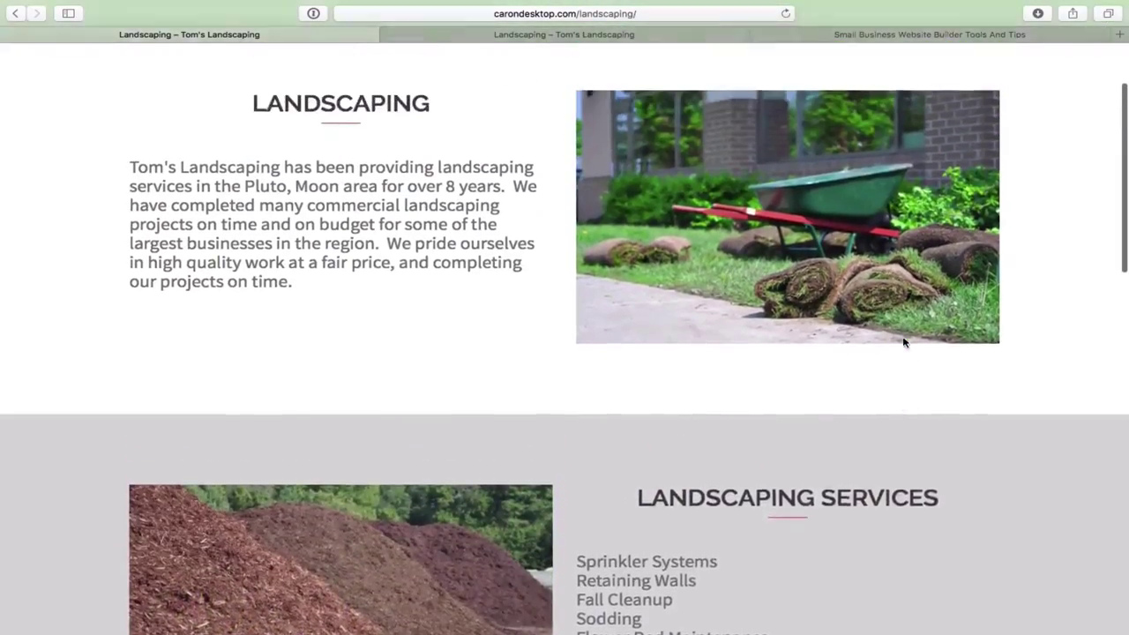
scroll(903, 343, "up", 3)
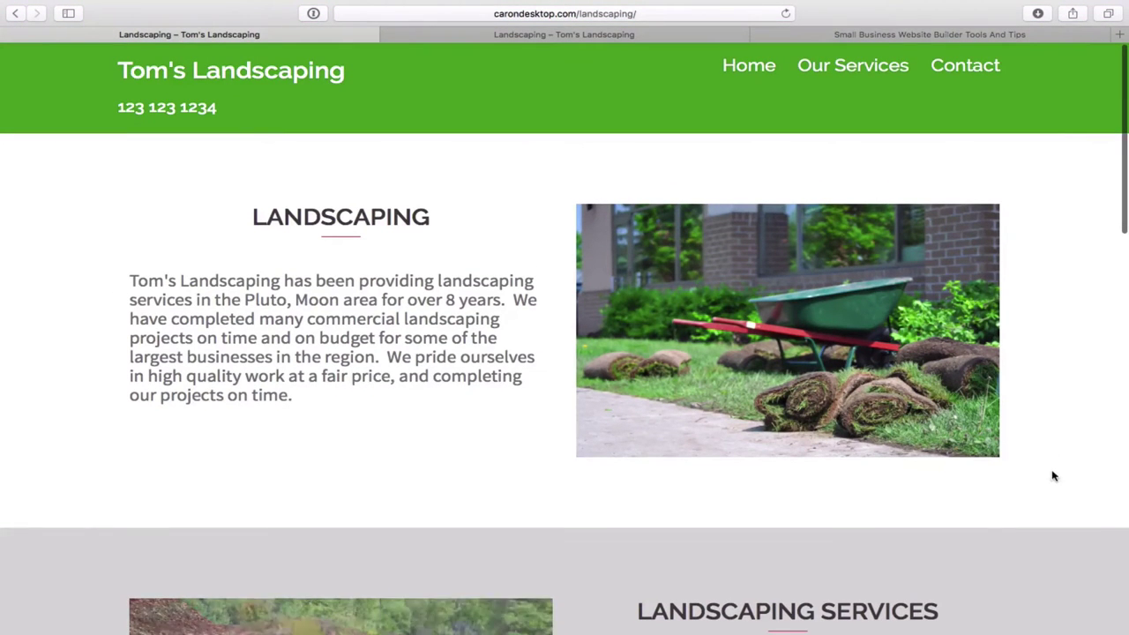
scroll(1052, 468, "down", 2)
scroll(1054, 484, "down", 3)
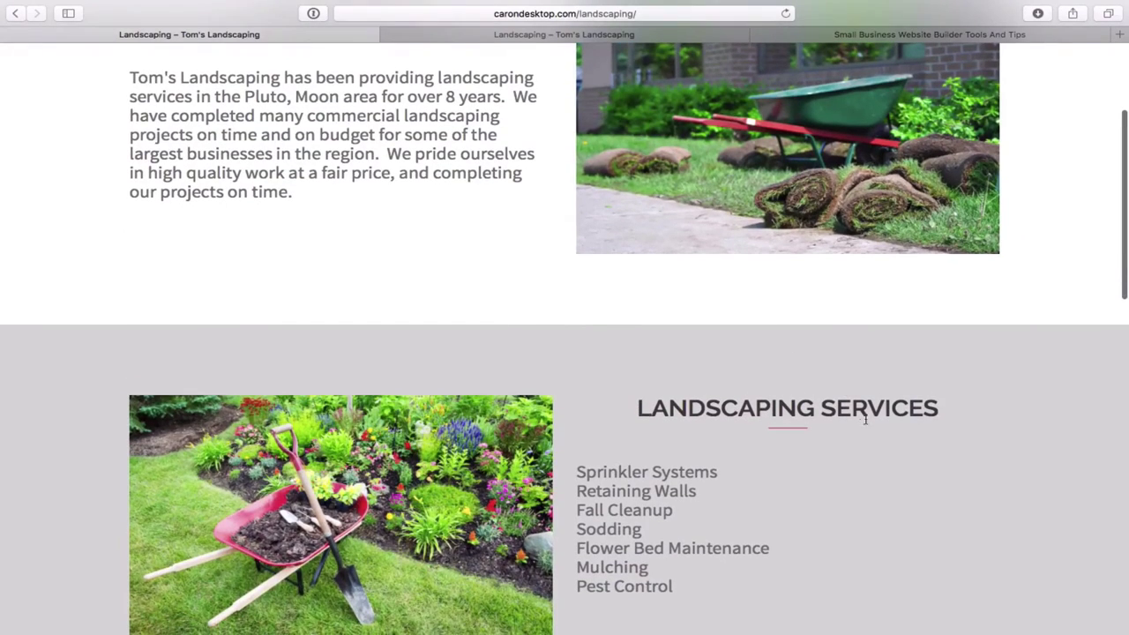
scroll(827, 474, "down", 2)
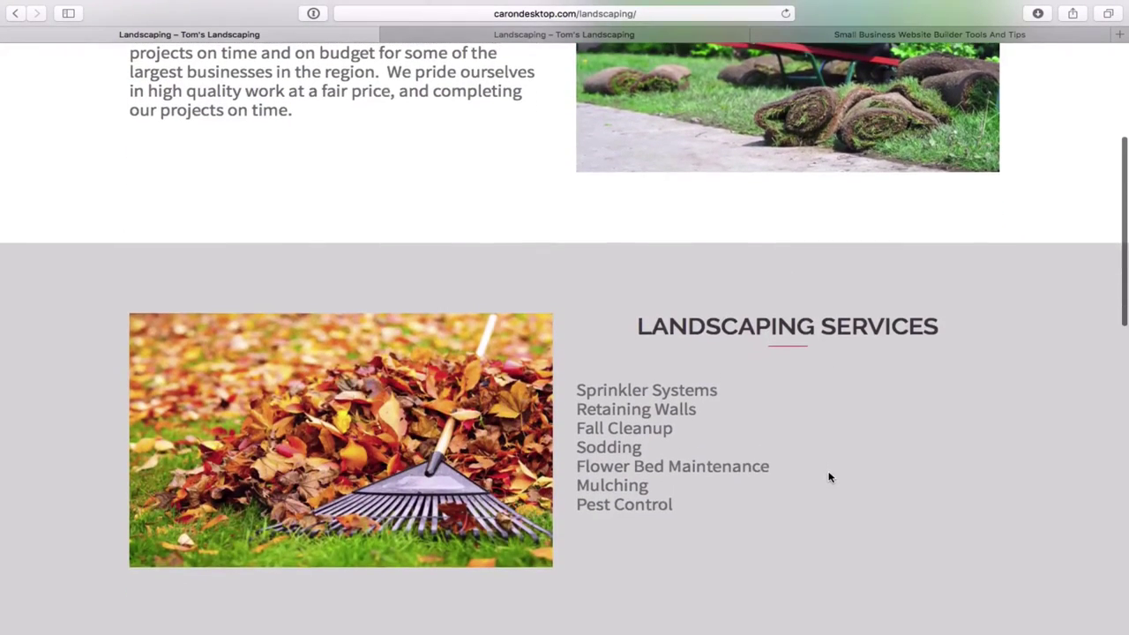
scroll(829, 478, "down", 4)
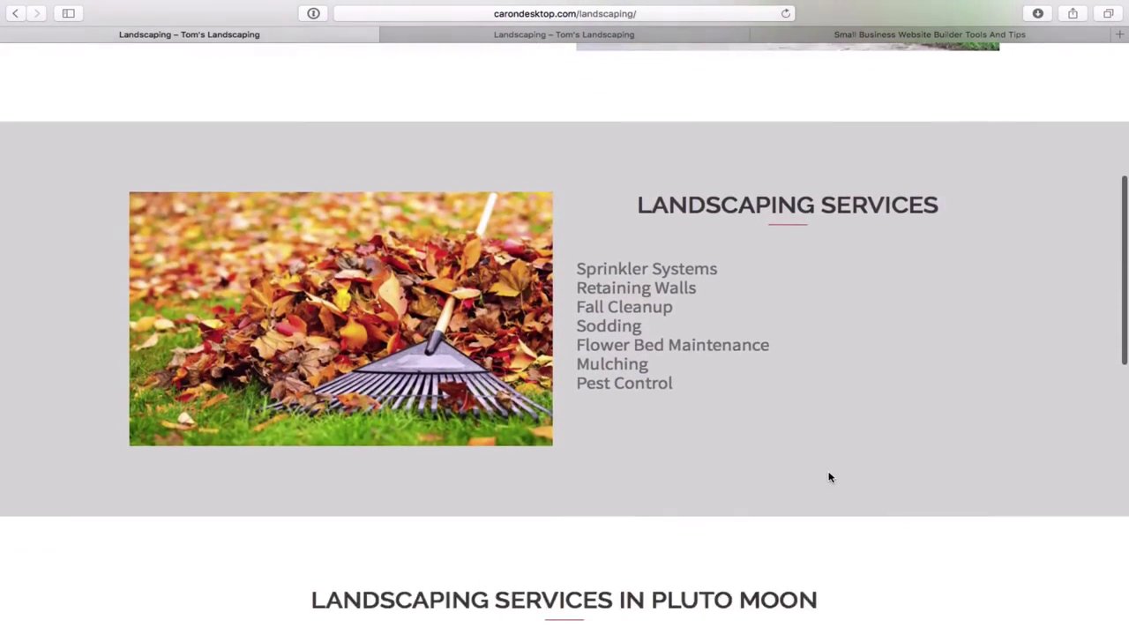
scroll(828, 478, "down", 8)
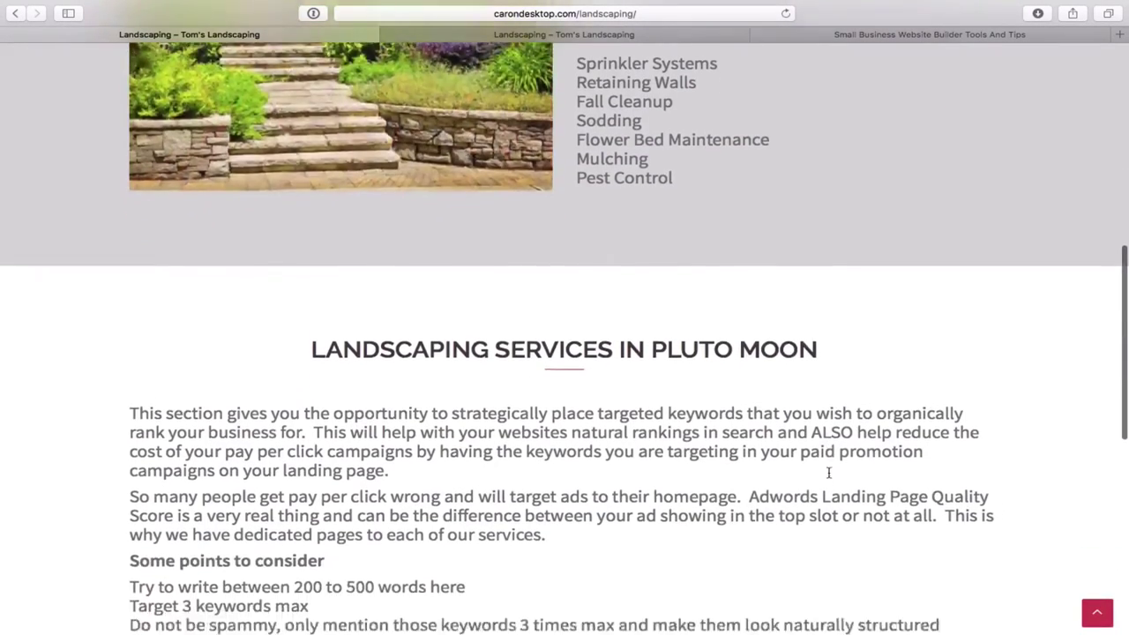
scroll(828, 475, "down", 9)
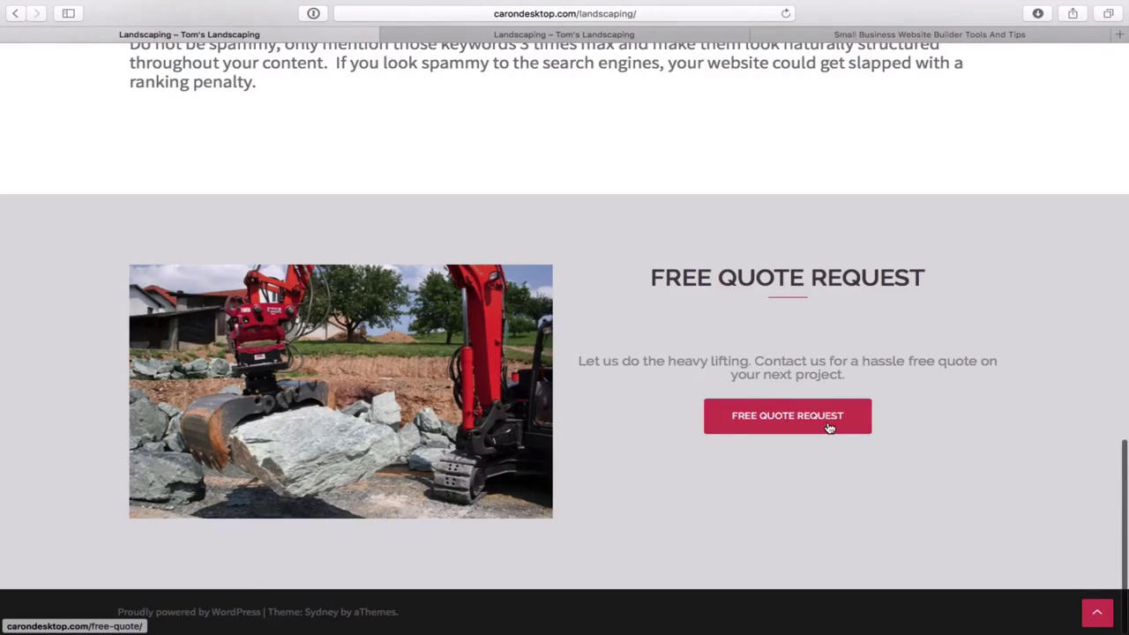
scroll(829, 428, "up", 1)
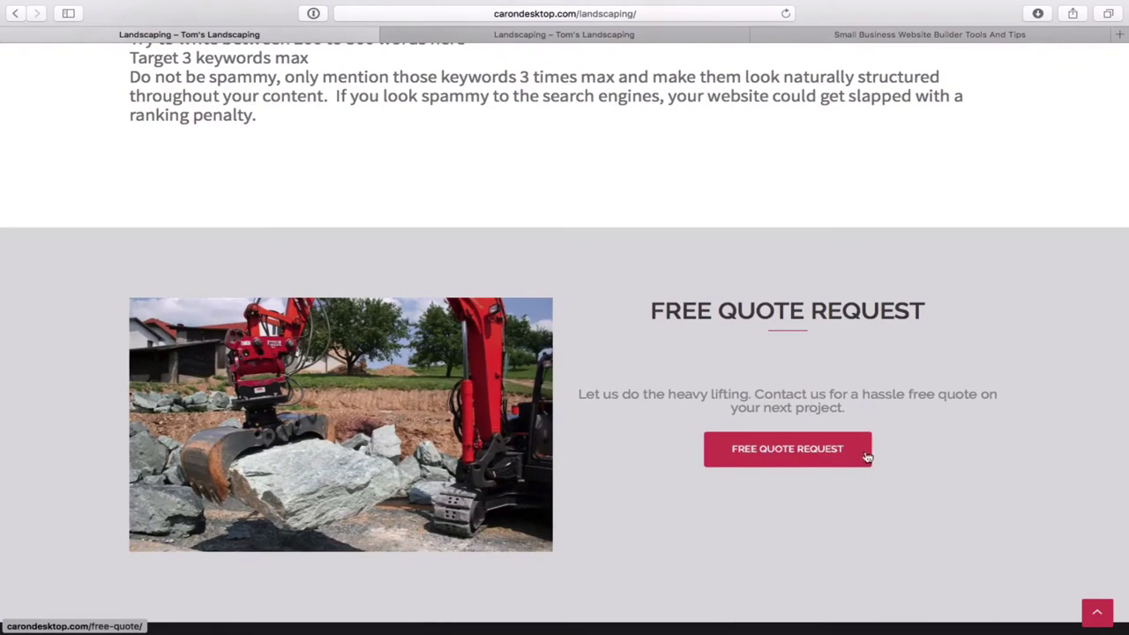
scroll(794, 459, "up", 1)
right_click(785, 458)
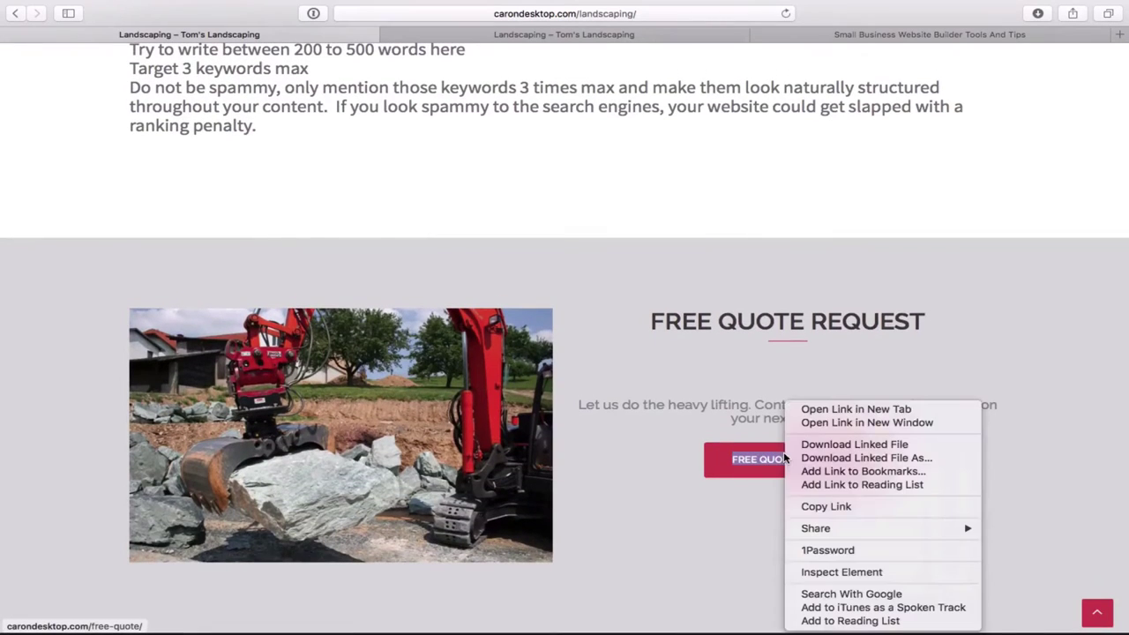
Look over the reference Free Quote request form, then return to the practice Landscaping page
left_click(763, 460)
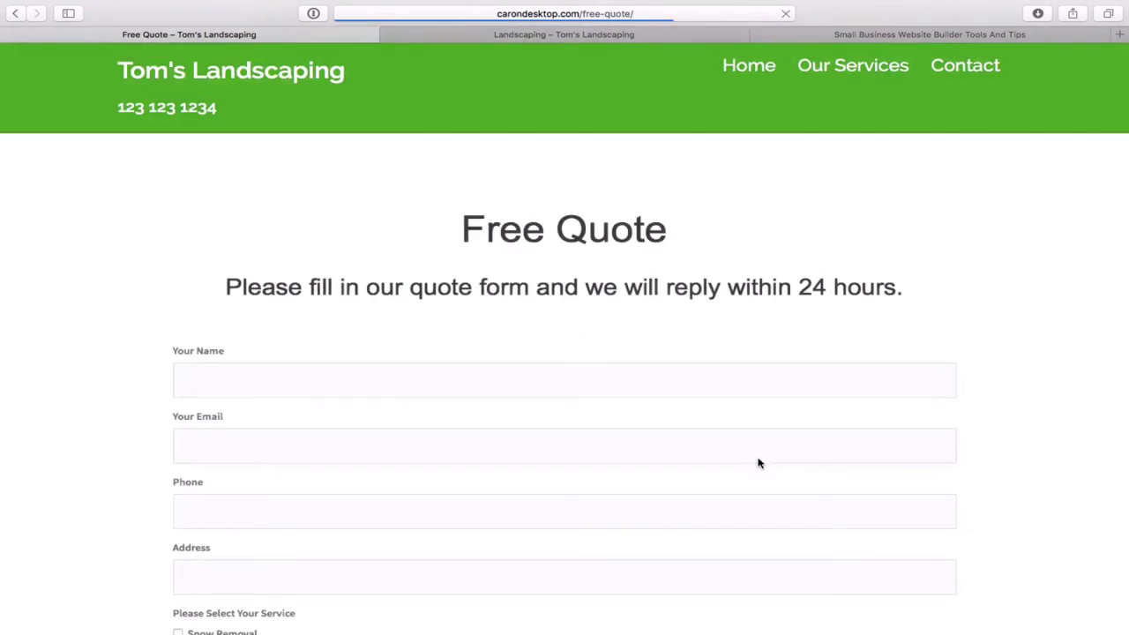
scroll(664, 375, "down", 1)
scroll(664, 375, "down", 3)
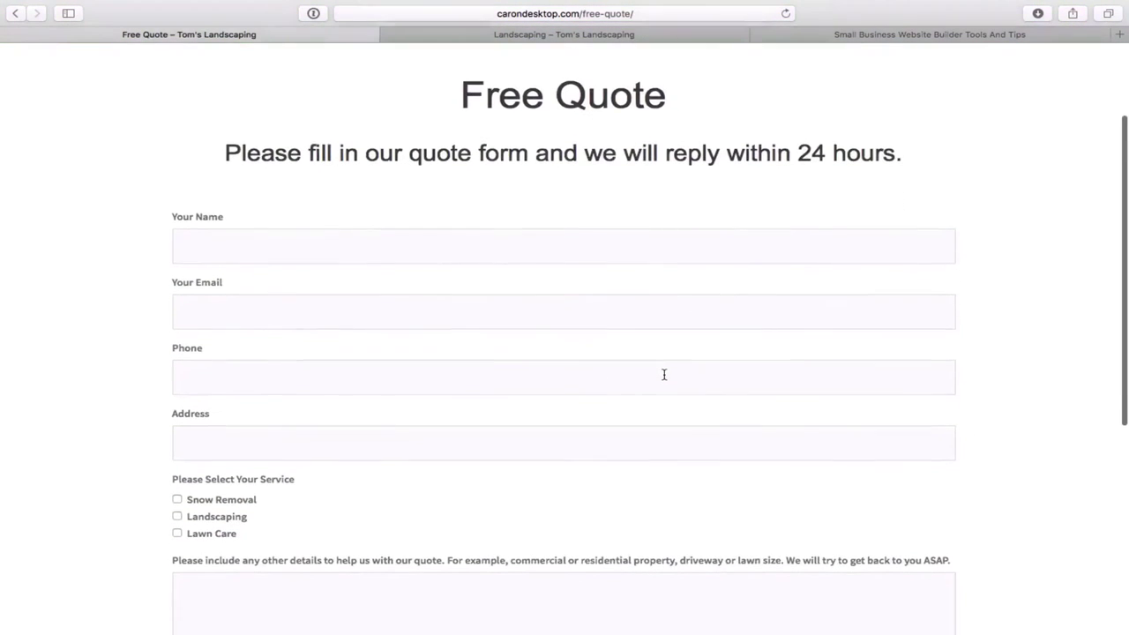
scroll(665, 375, "down", 5)
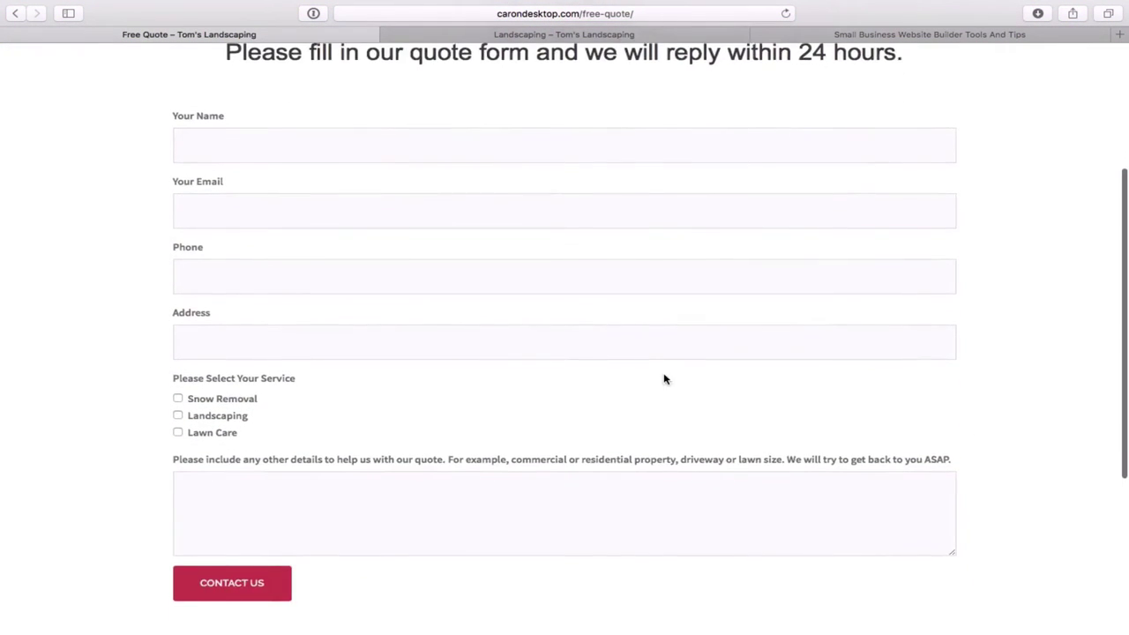
scroll(665, 379, "up", 6)
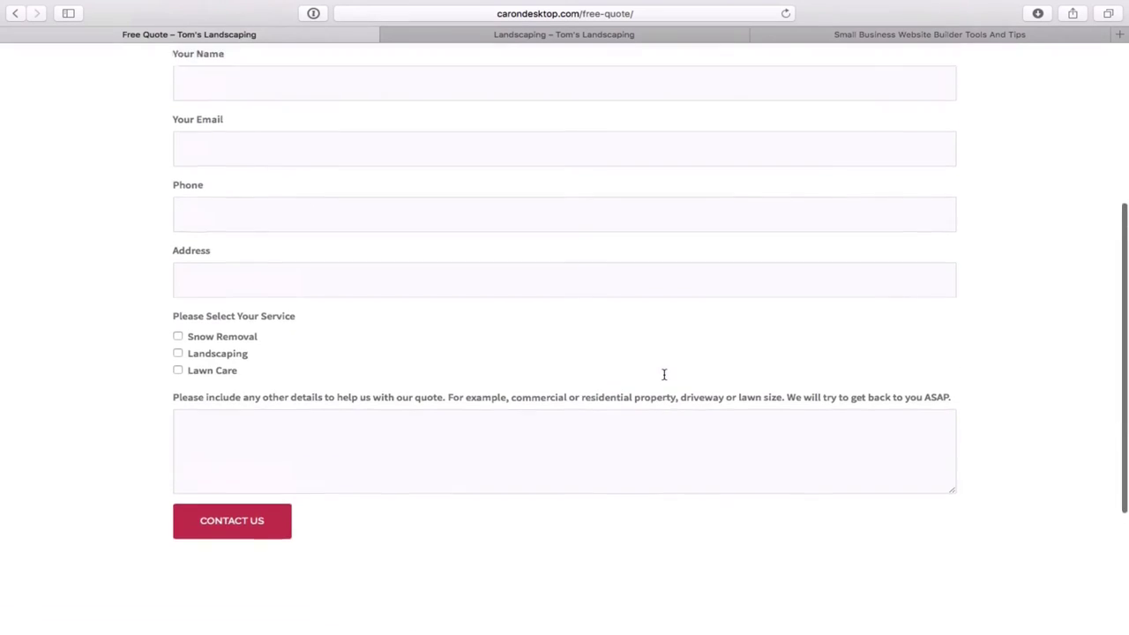
scroll(665, 380, "up", 1)
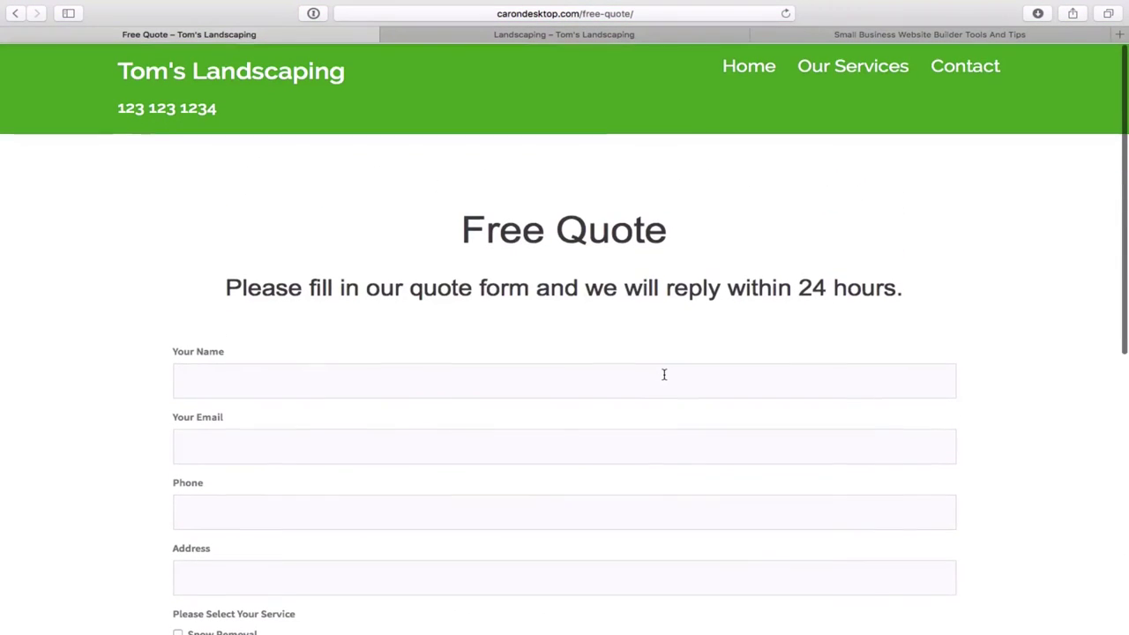
left_click(582, 36)
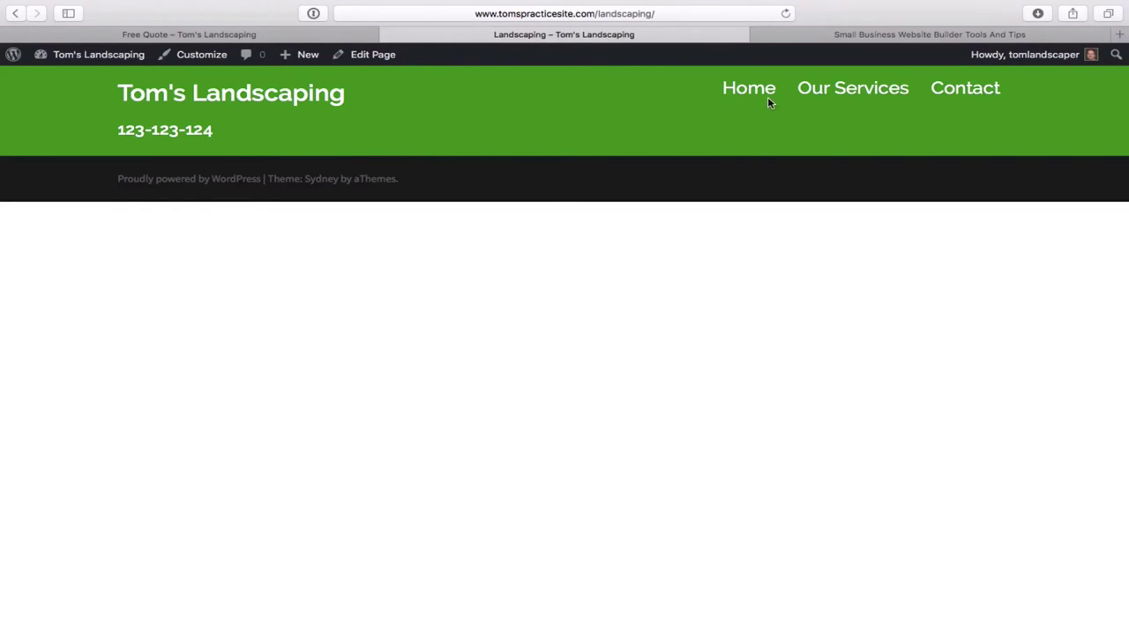
mouse_move(825, 97)
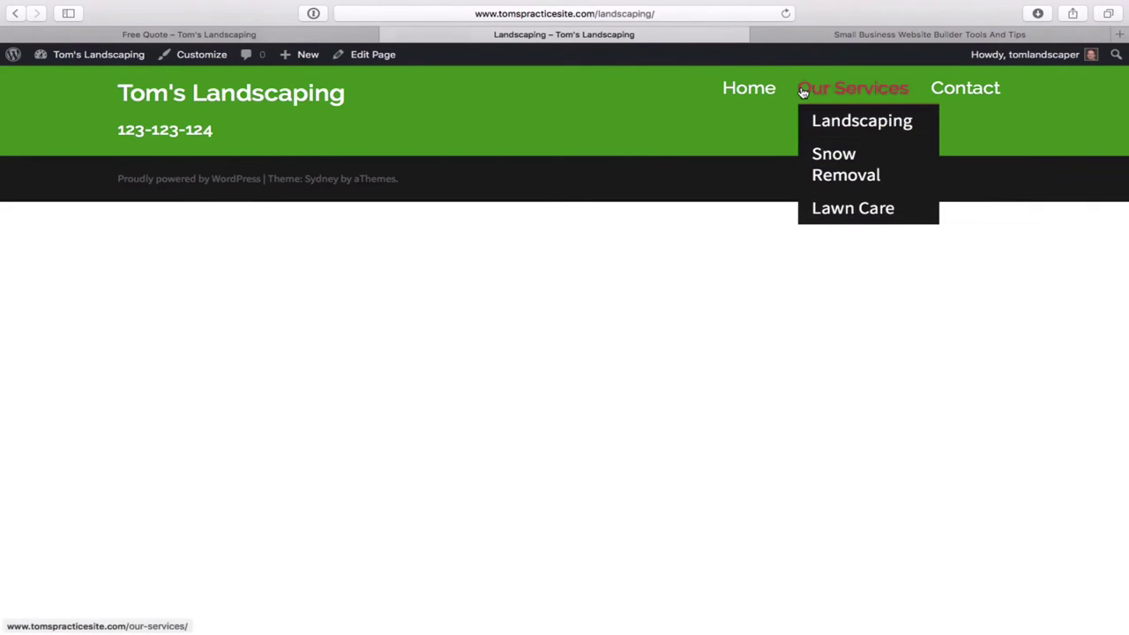
Edit Landscaping in Page Builder and insert a two-column row split evenly 50/50
left_click(366, 59)
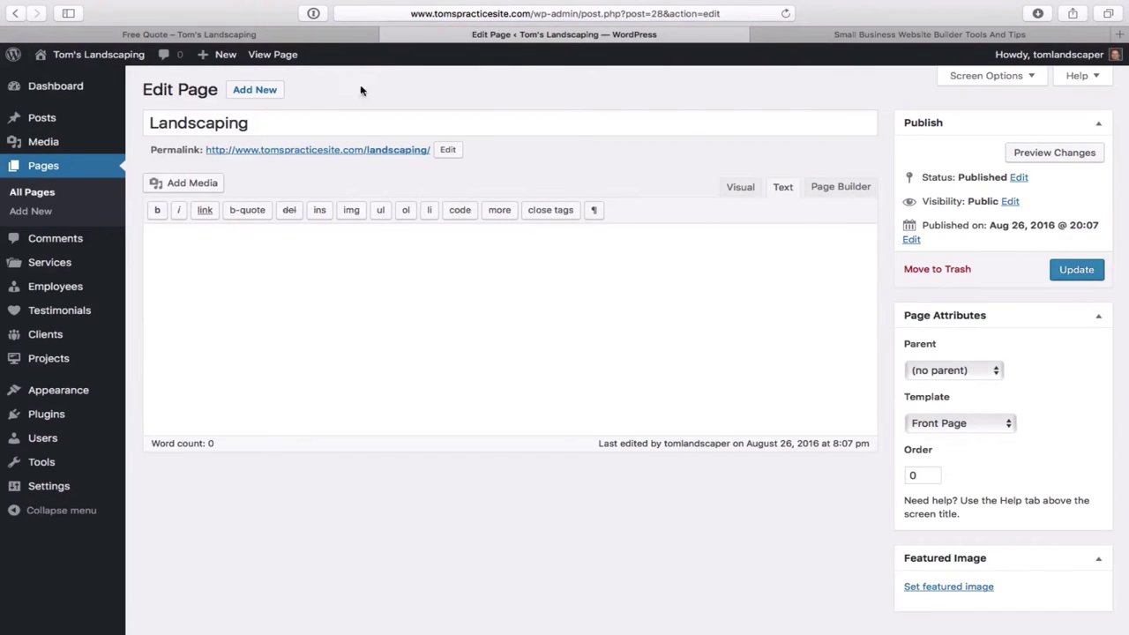
left_click(841, 187)
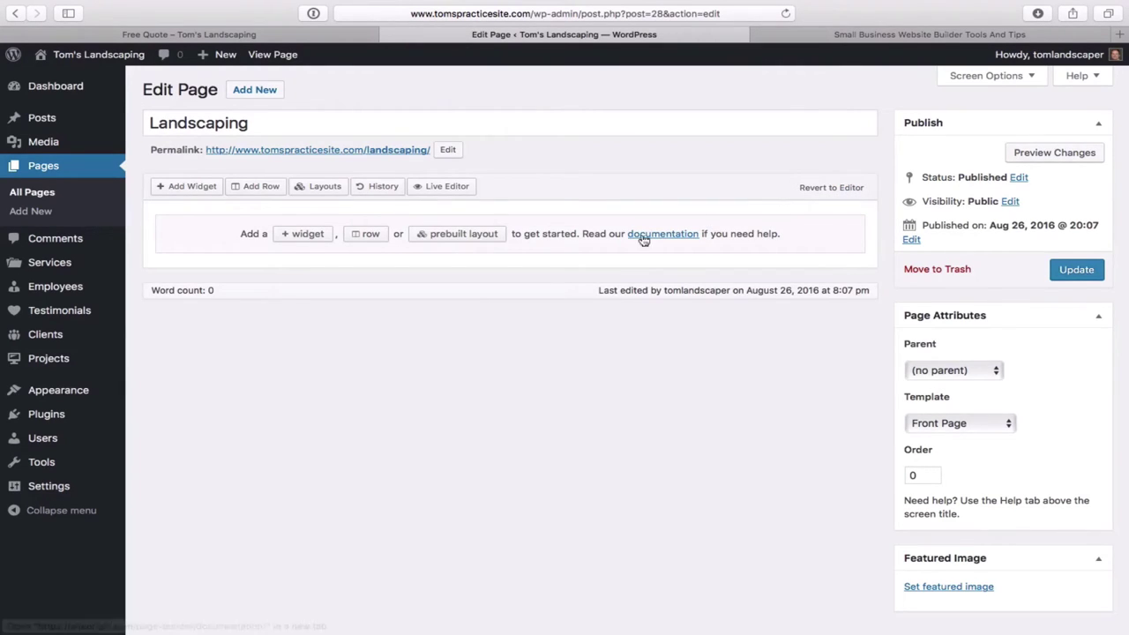
left_click(252, 190)
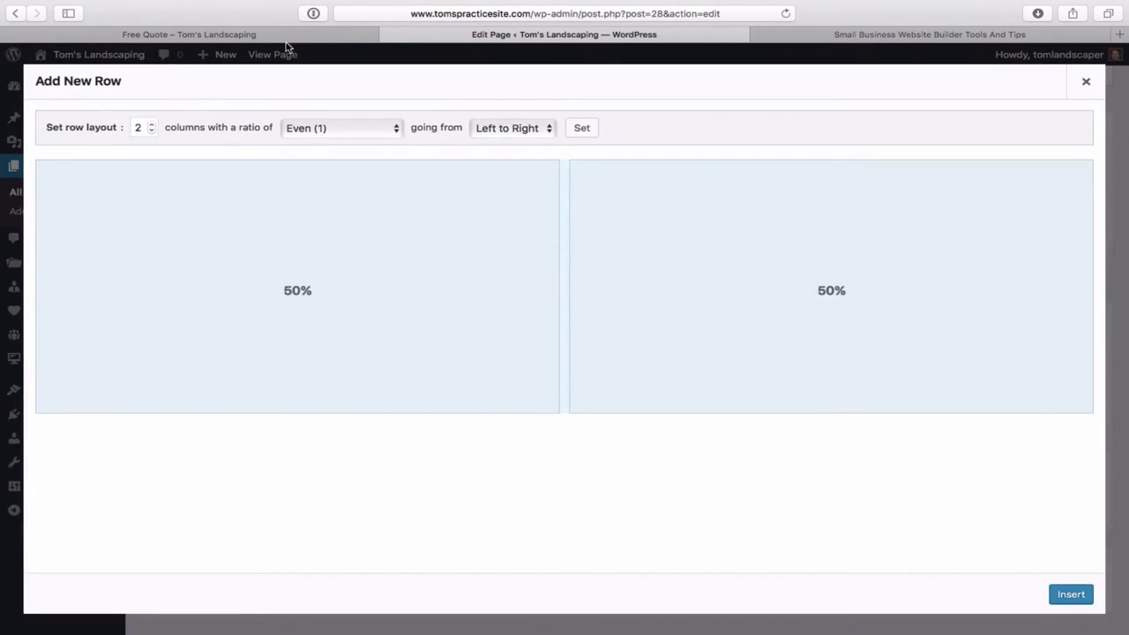
left_click(286, 35)
mouse_move(836, 63)
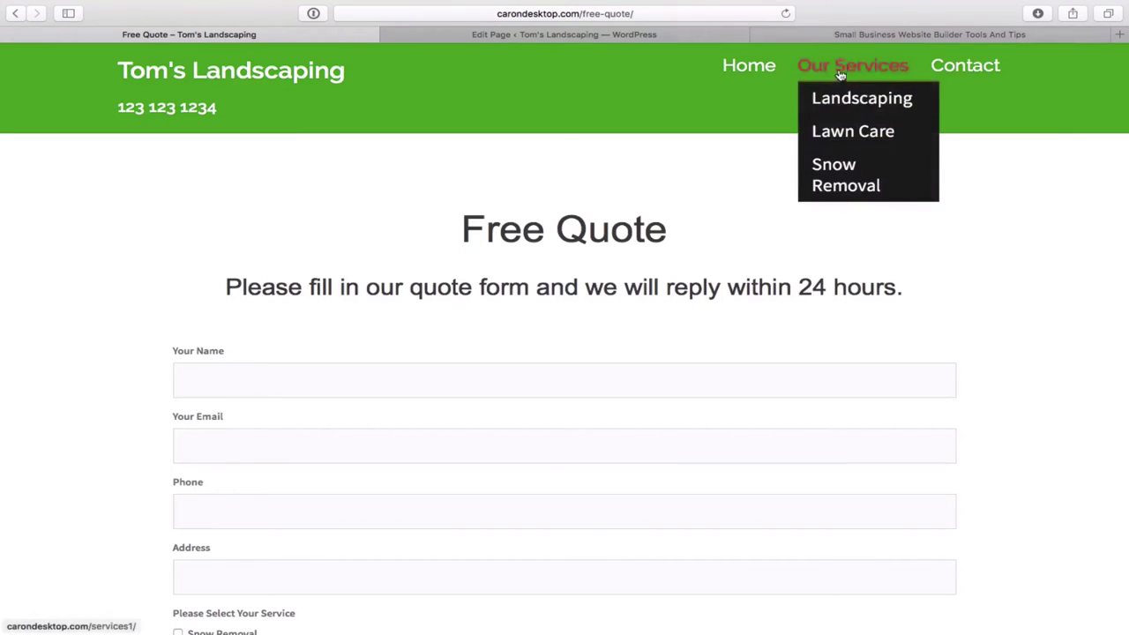
left_click(845, 103)
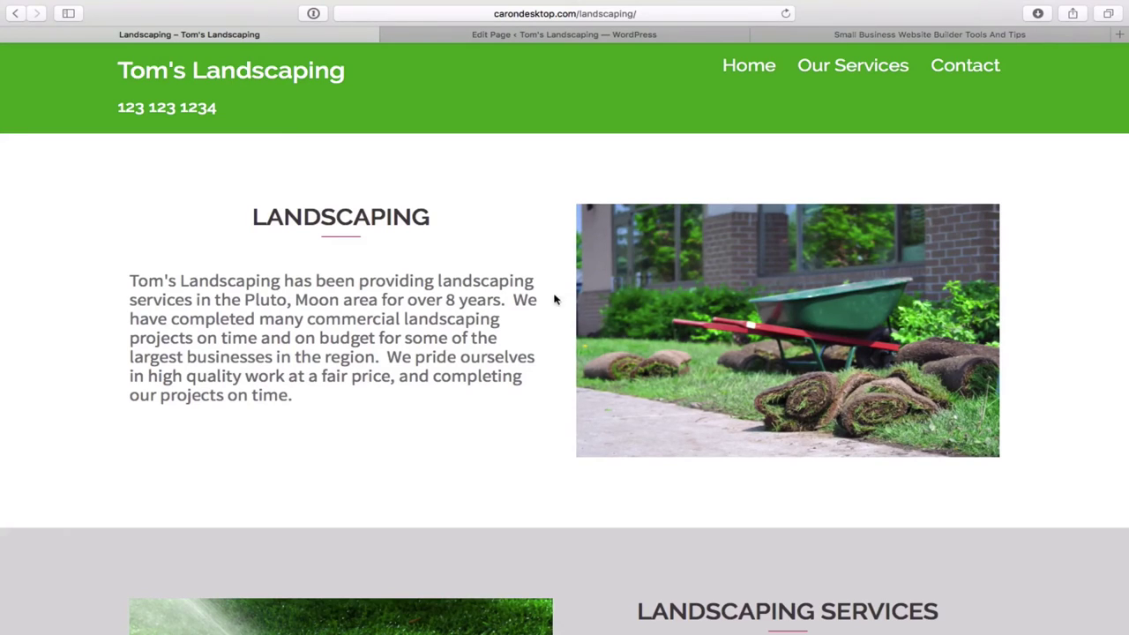
left_click(658, 38)
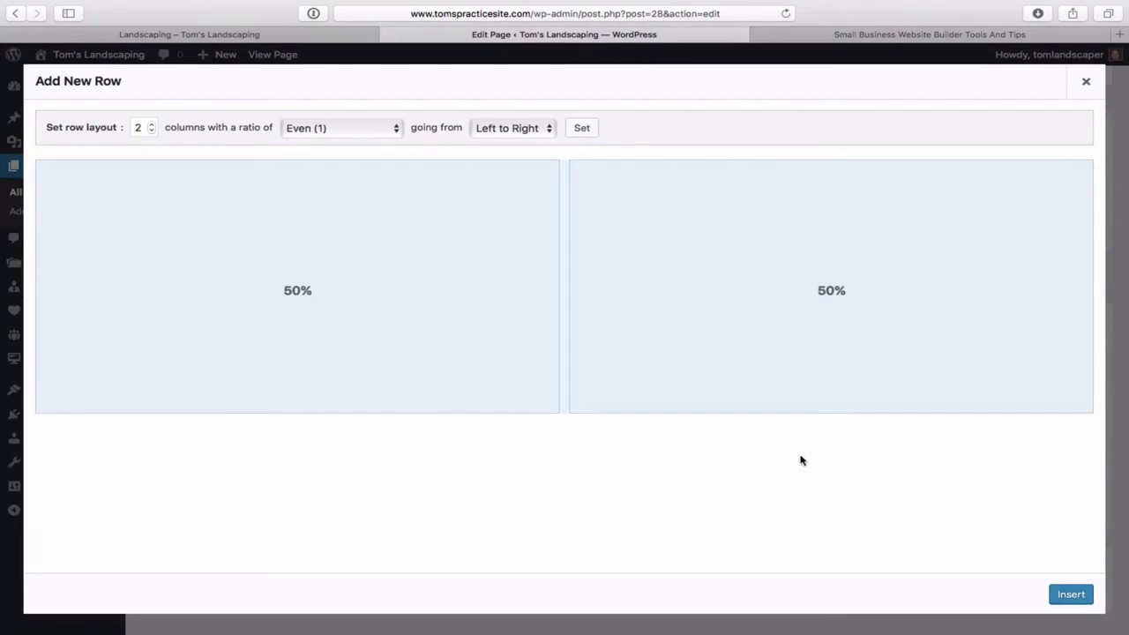
left_click(1071, 597)
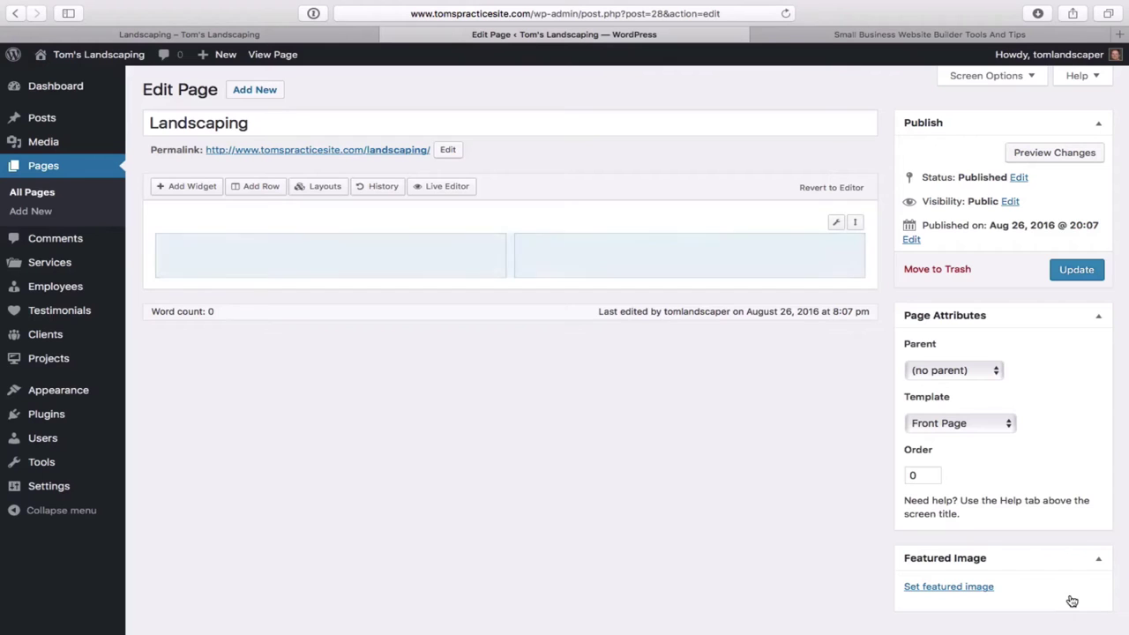
left_click(400, 256)
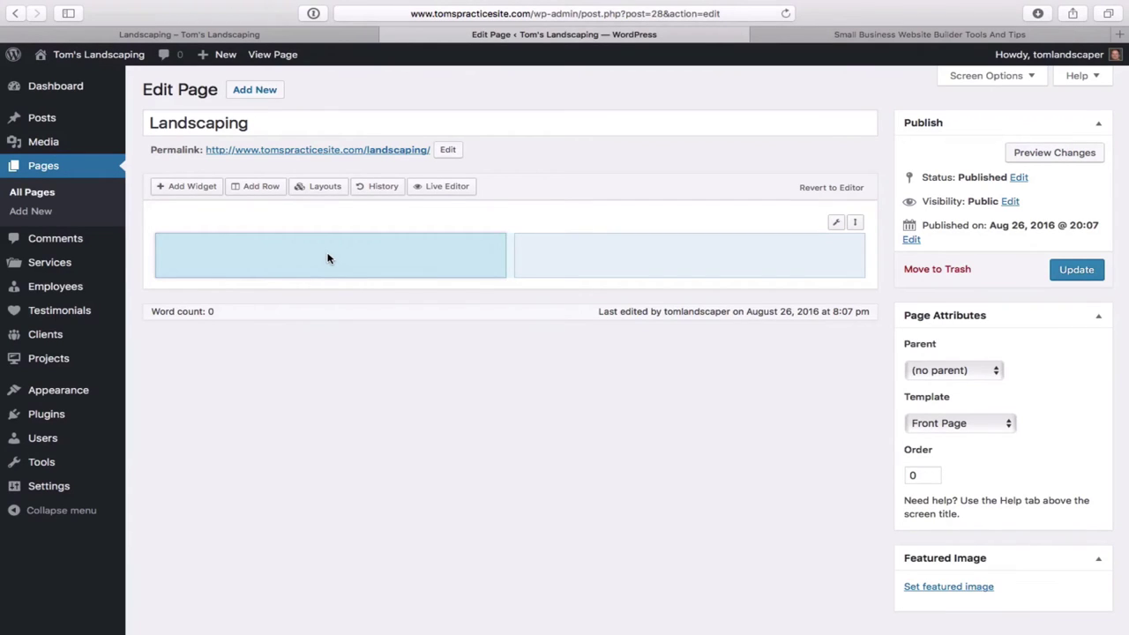
Add a SiteOrigin Editor widget to the left column and a SiteOrigin Image widget to the right
left_click(194, 188)
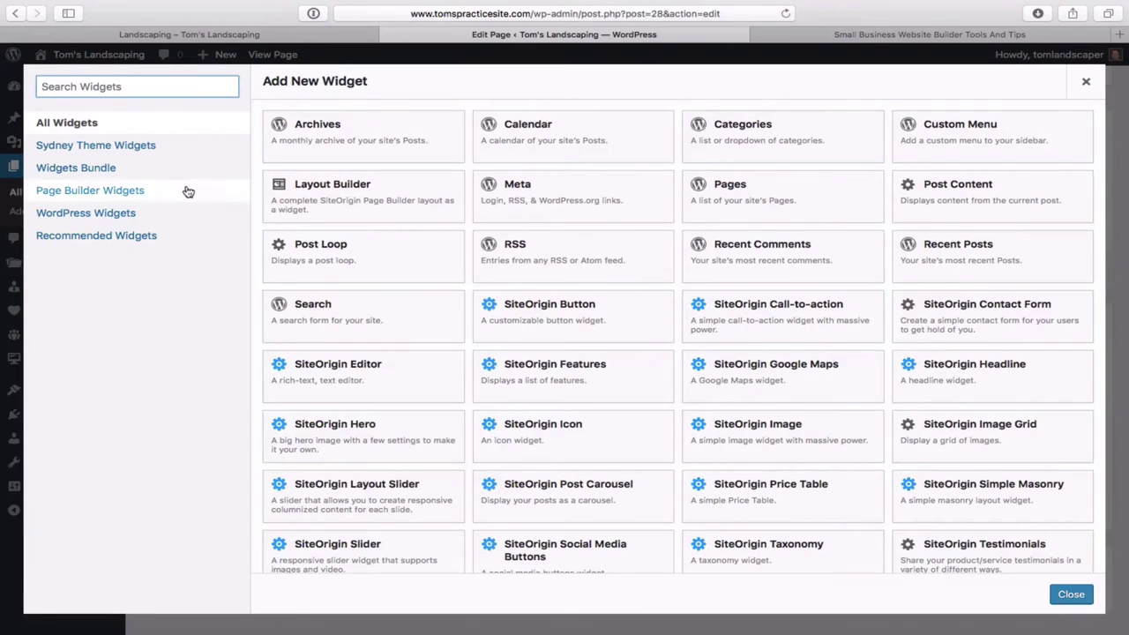
left_click(116, 170)
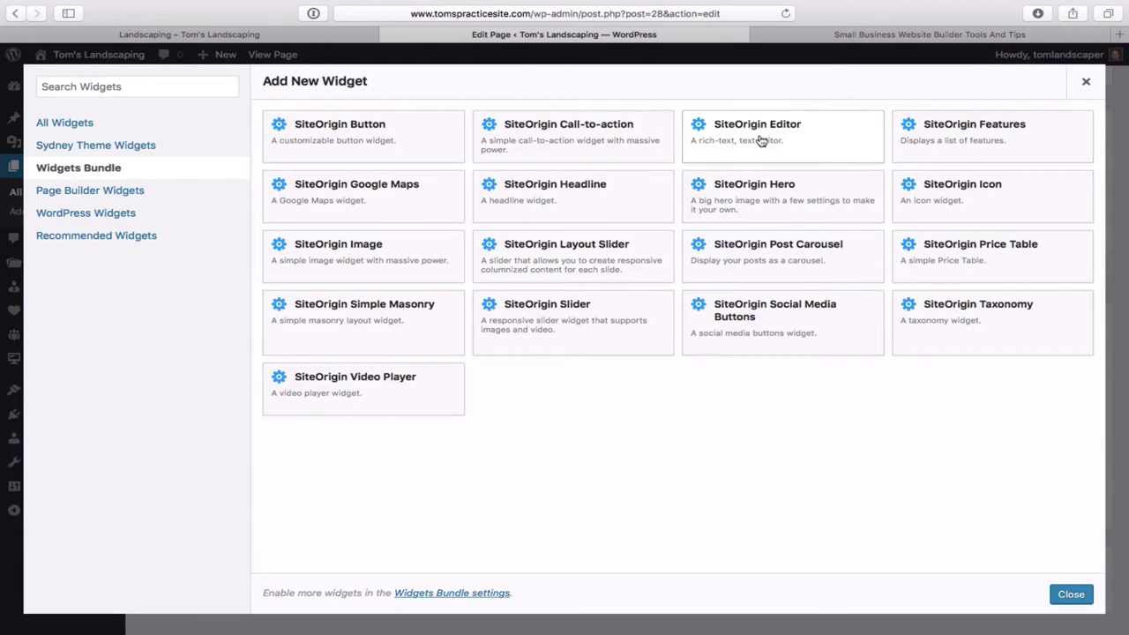
left_click(761, 141)
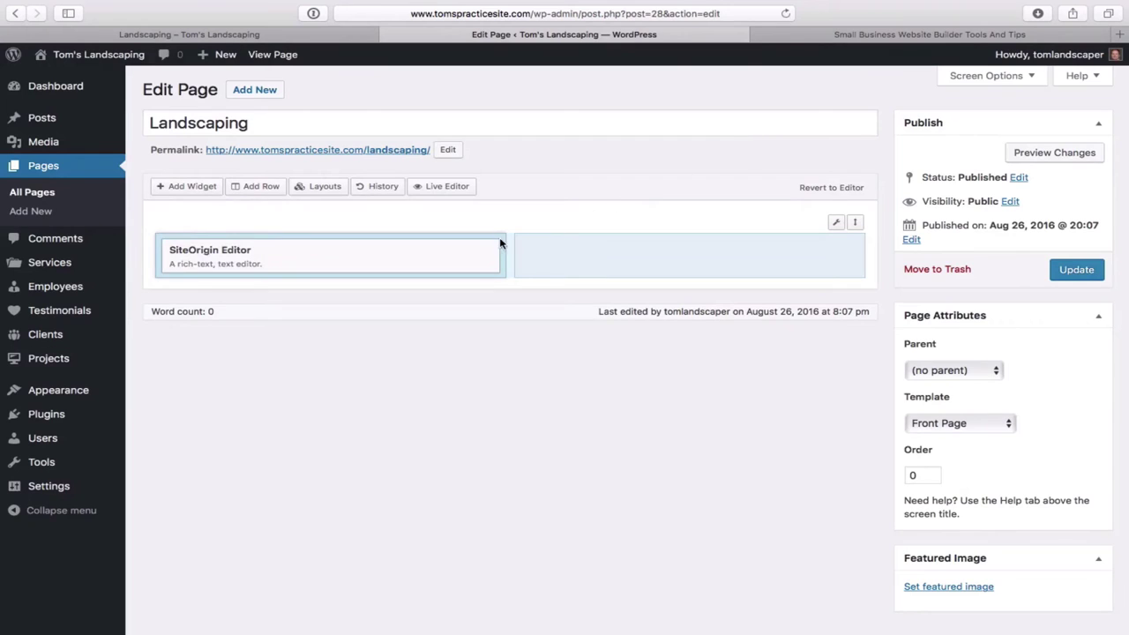
mouse_move(427, 257)
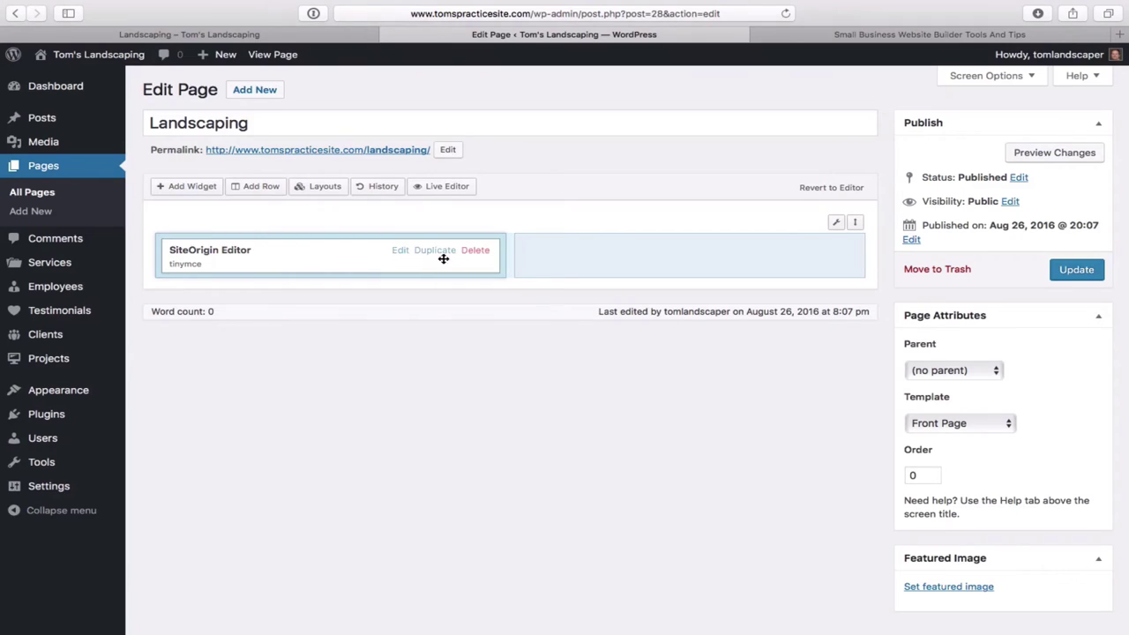
left_click(639, 262)
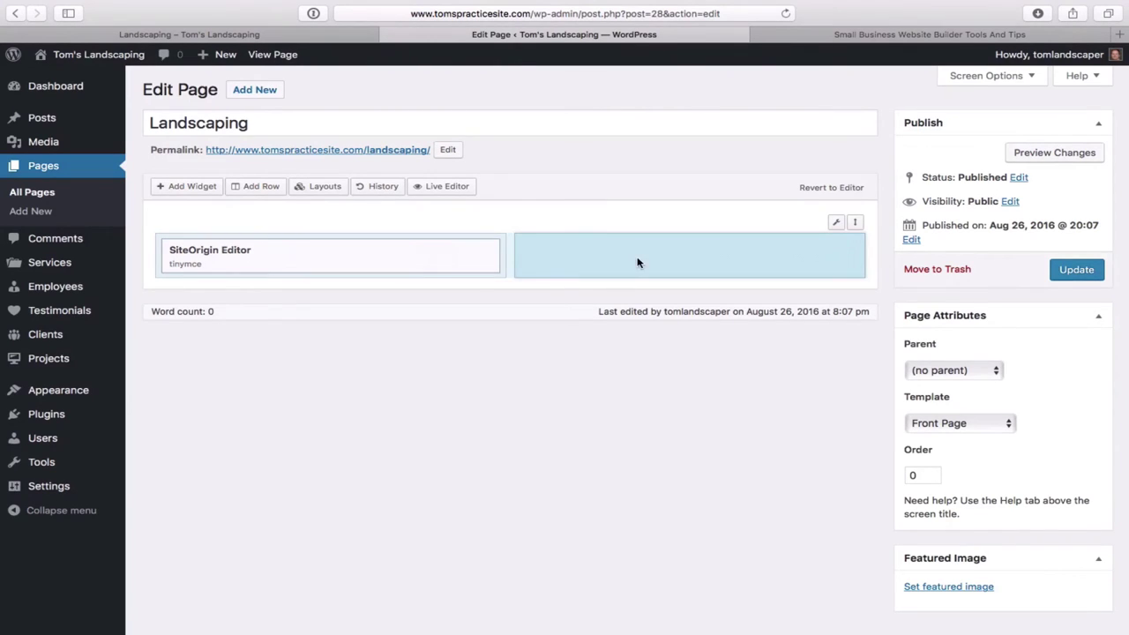
left_click(192, 186)
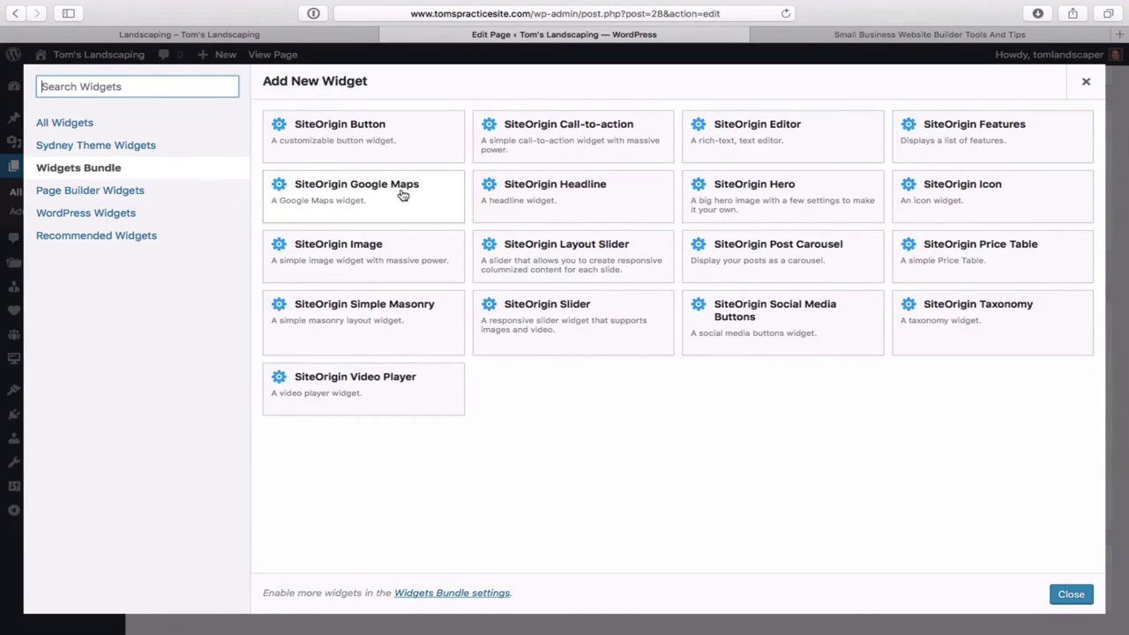
left_click(379, 258)
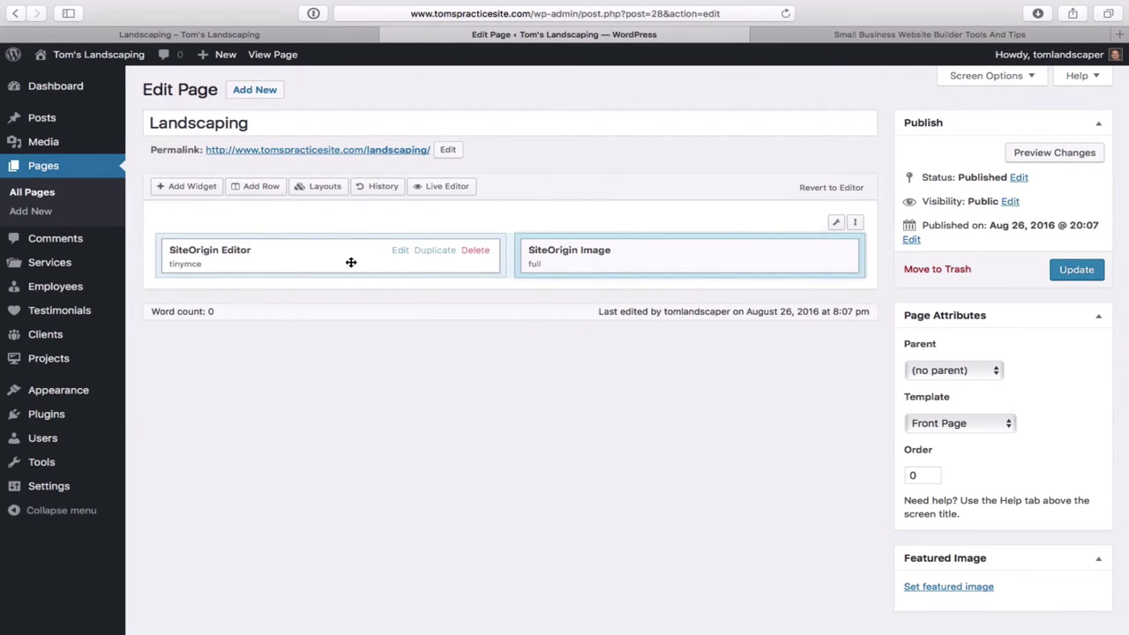
left_click(400, 252)
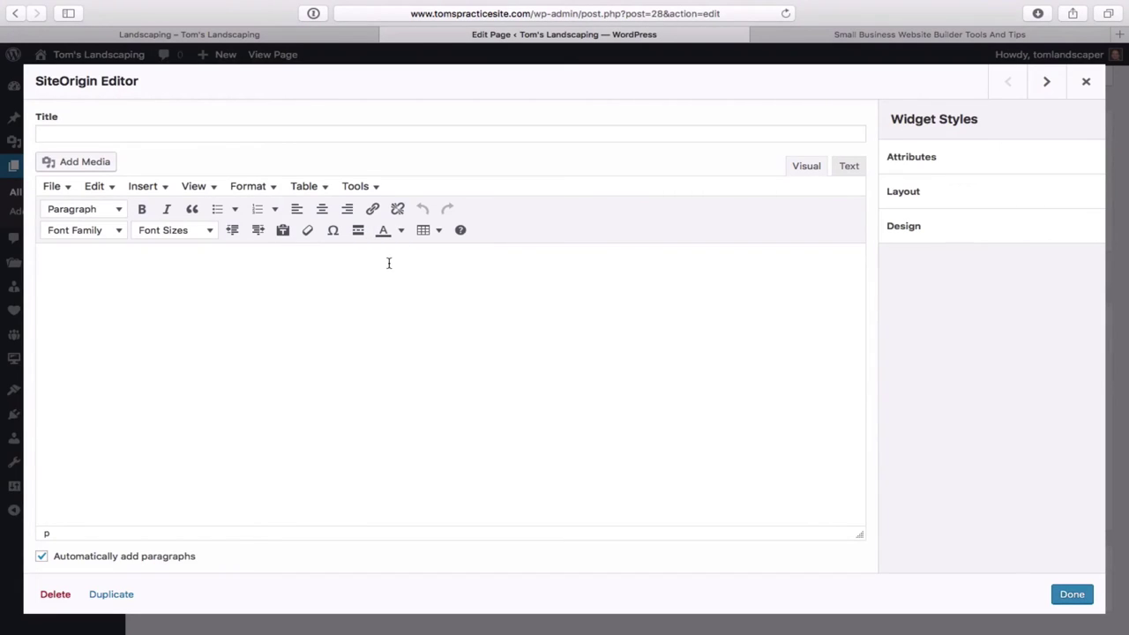
Copy the Tom's Landscaping intro paragraph from the reference page into the Editor widget
left_click(288, 35)
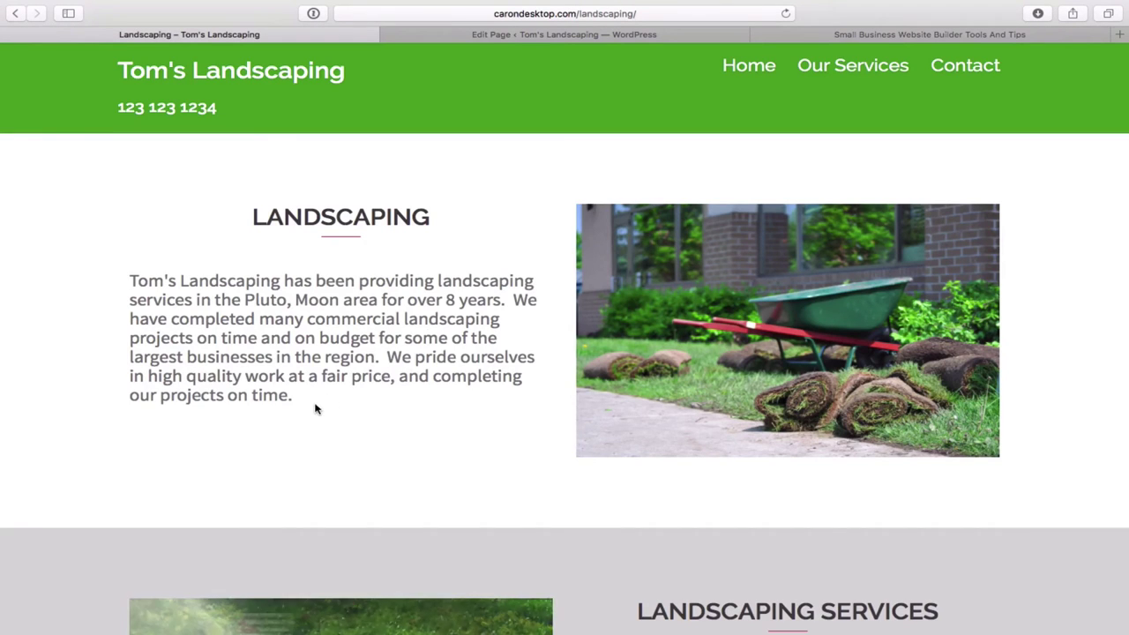
left_click_drag(306, 399, 126, 277)
key("super+c")
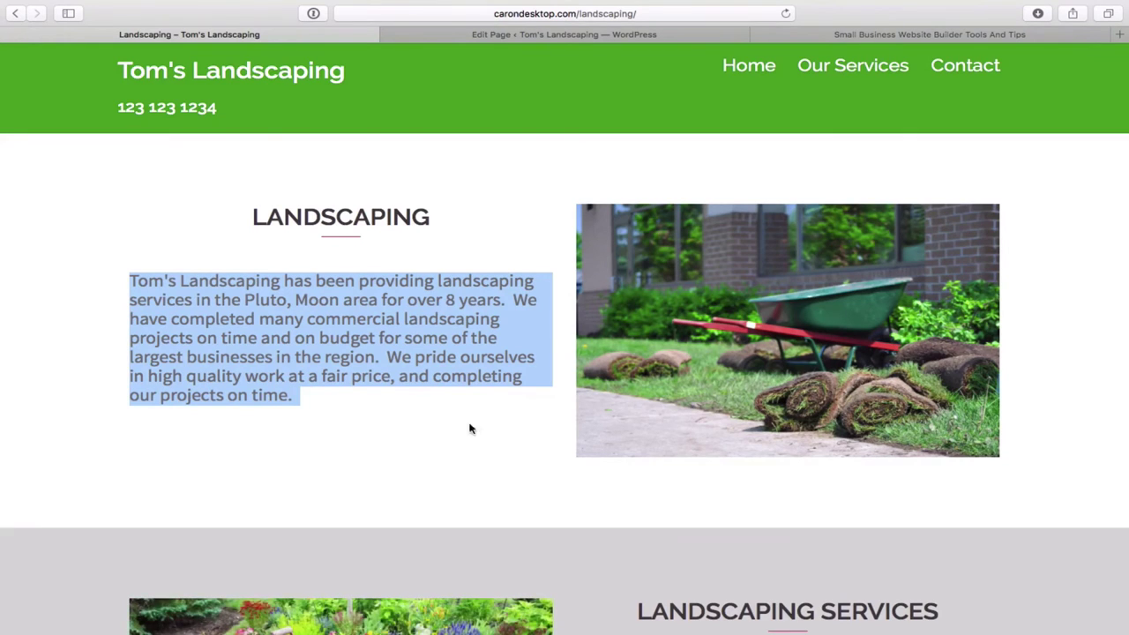
left_click(563, 34)
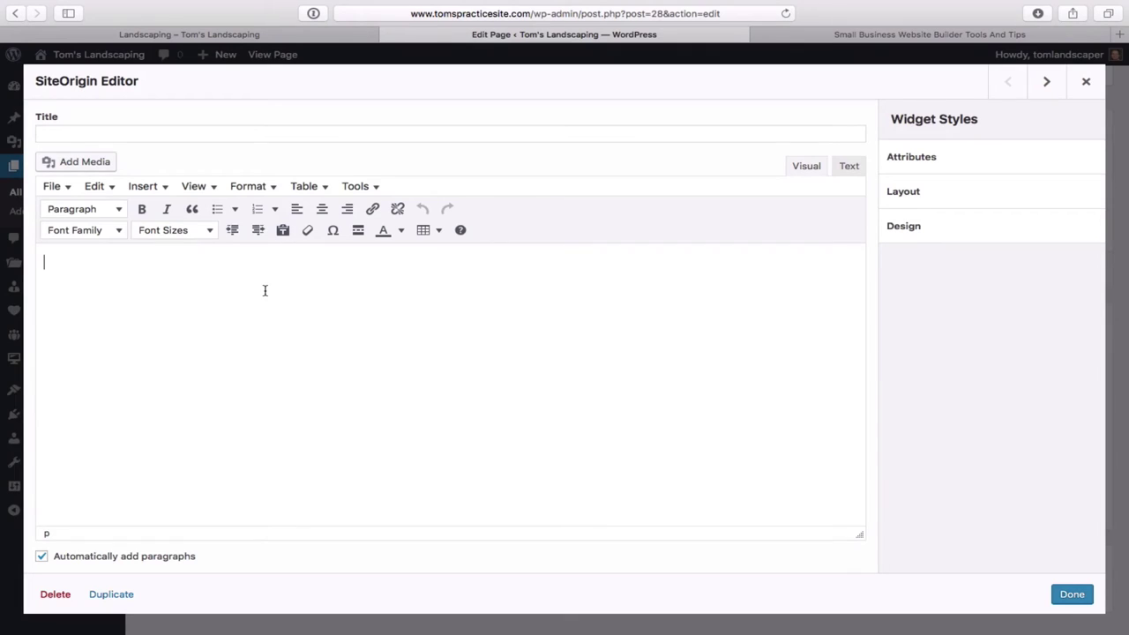
key("super+v")
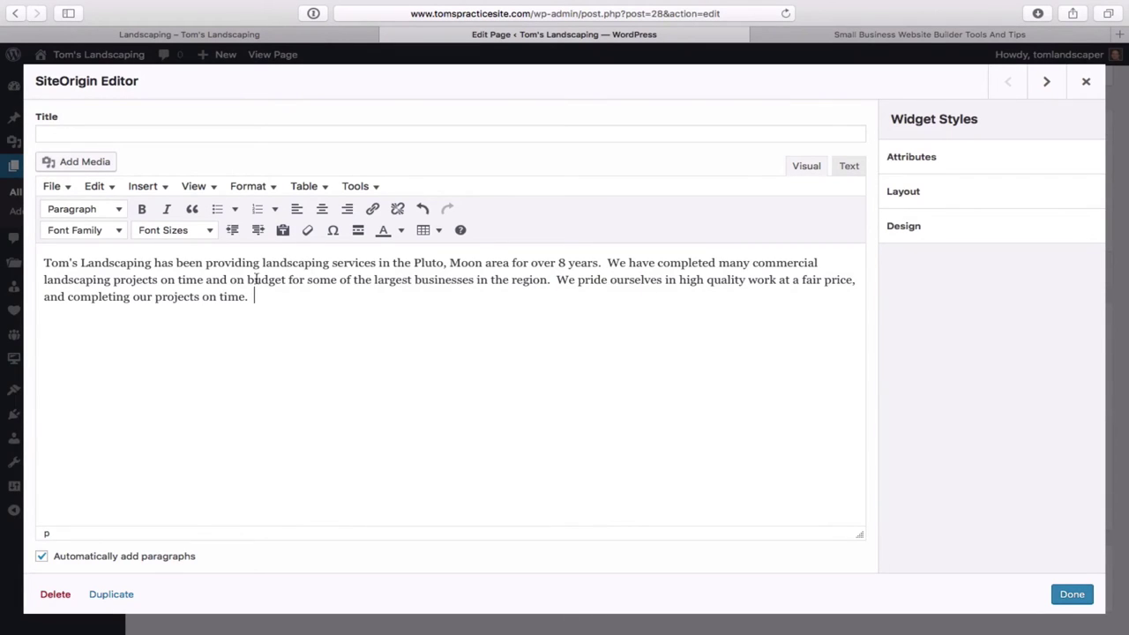
Title the Editor widget 'Landscaping' and save the updated page
left_click(114, 133)
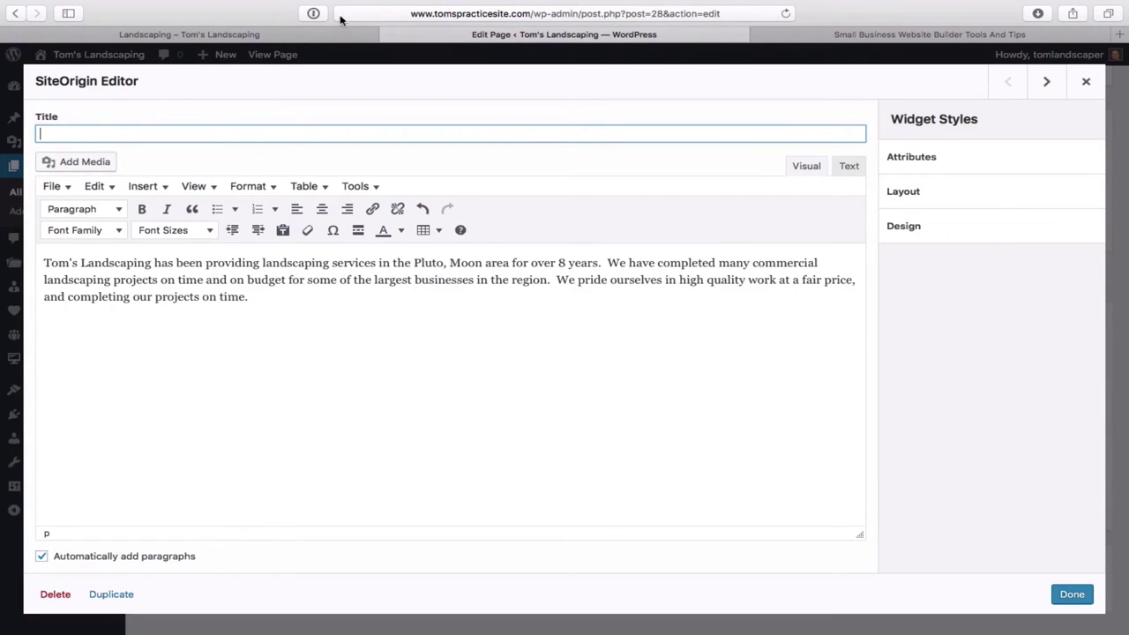
left_click(280, 41)
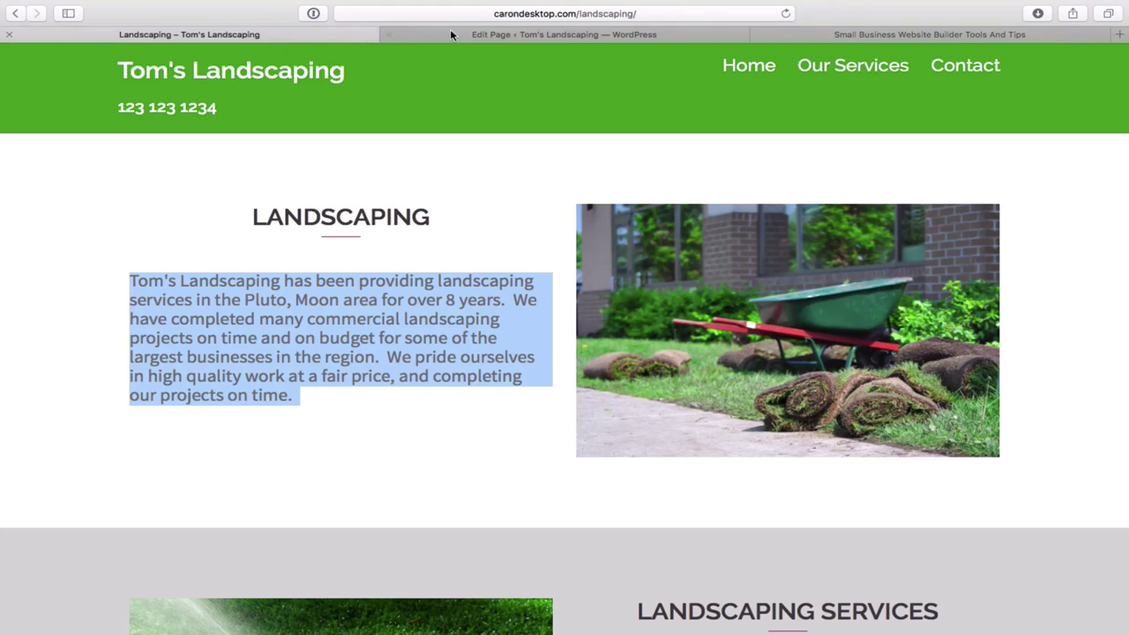
left_click(539, 35)
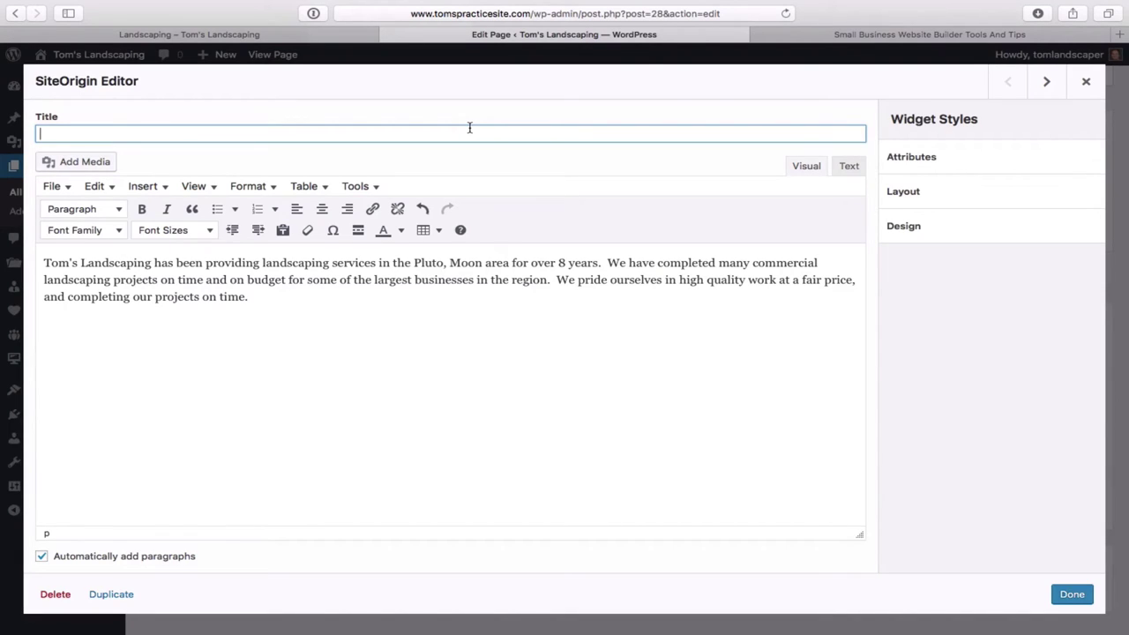
type("nd")
type("c")
key("BackSpace")
type("scaping")
left_click(1072, 595)
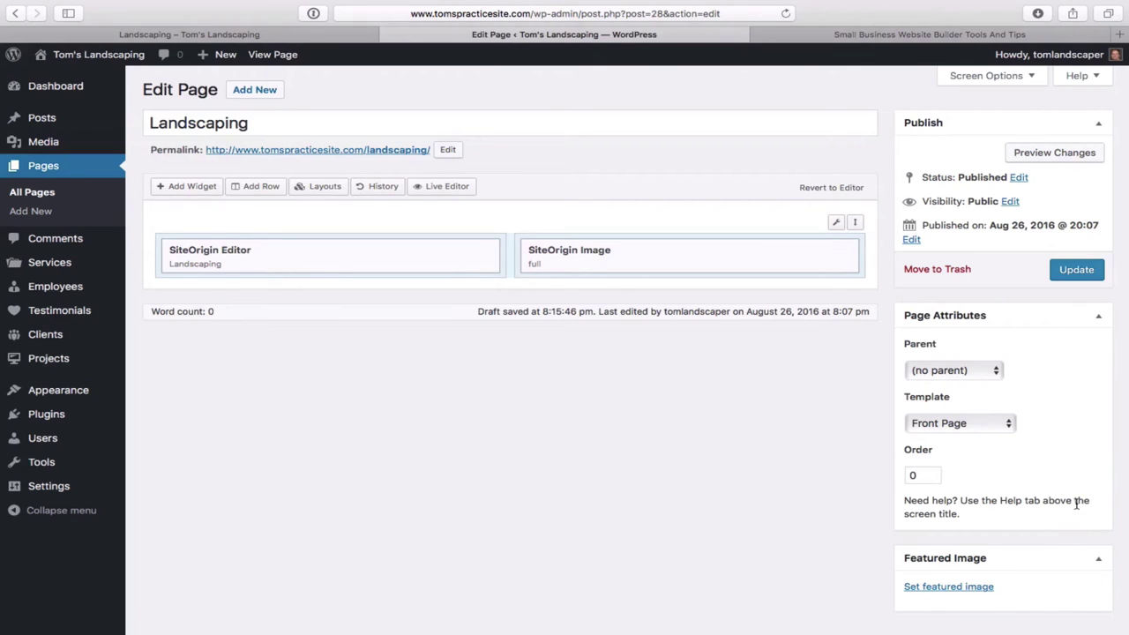
left_click(1079, 270)
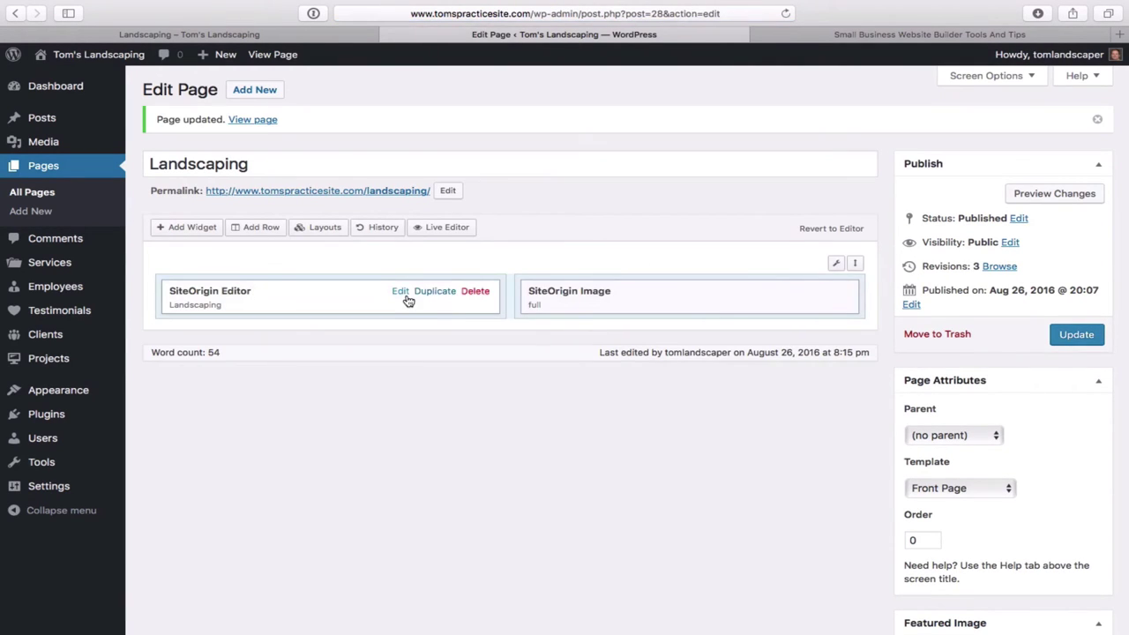
View the updated Landscaping page, compare it with the reference site, then reopen it for editing
left_click(284, 56)
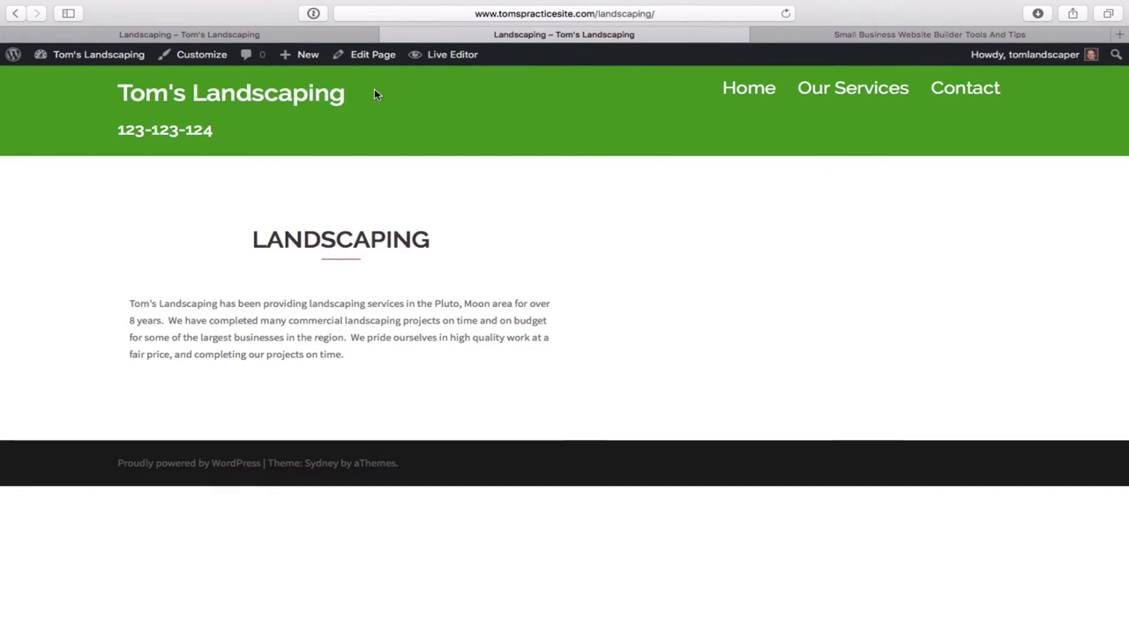
left_click(298, 36)
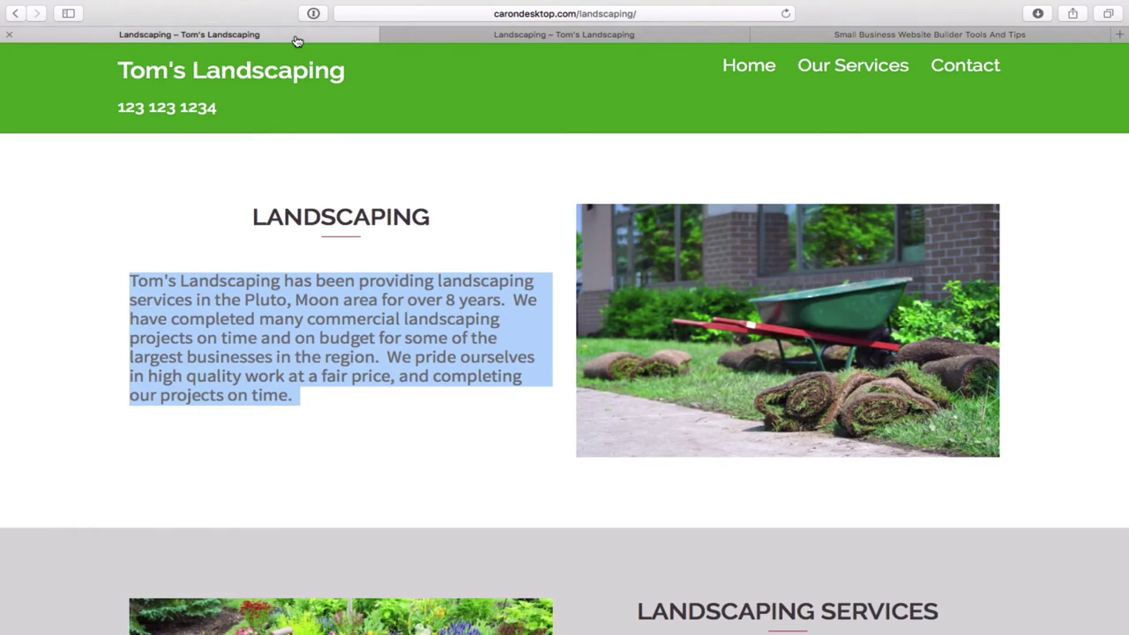
left_click(385, 392)
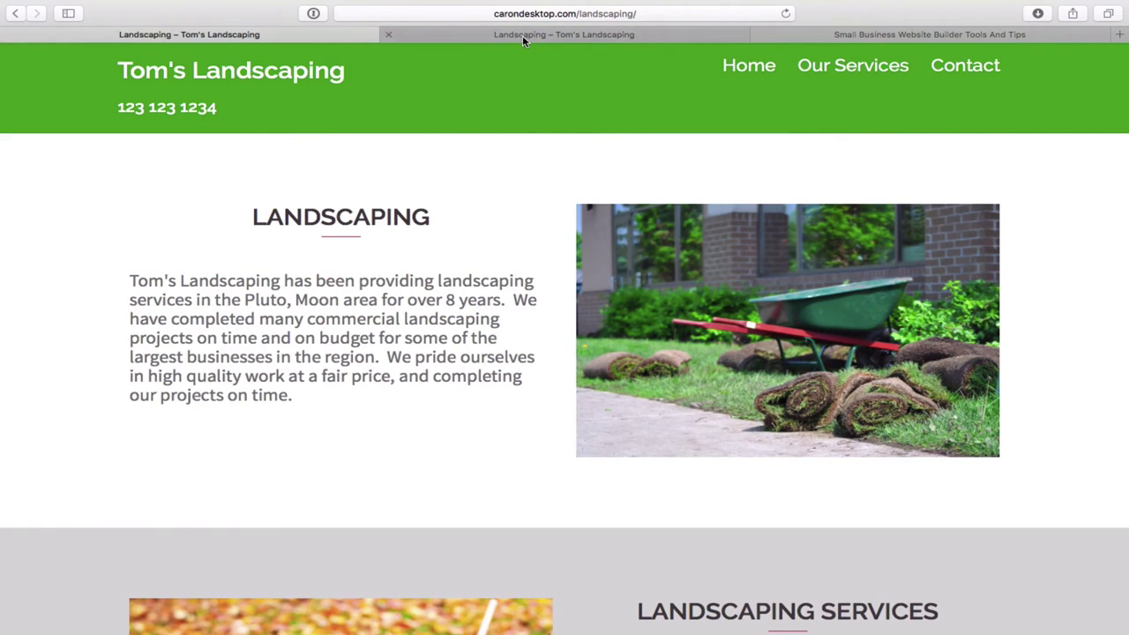
left_click(523, 36)
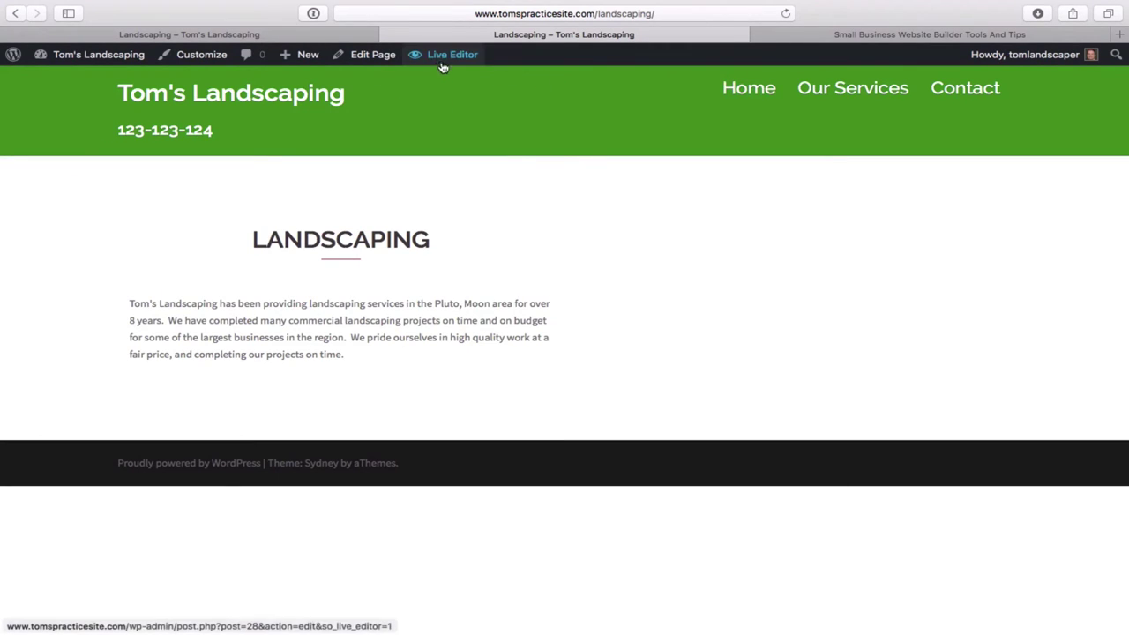
left_click(374, 58)
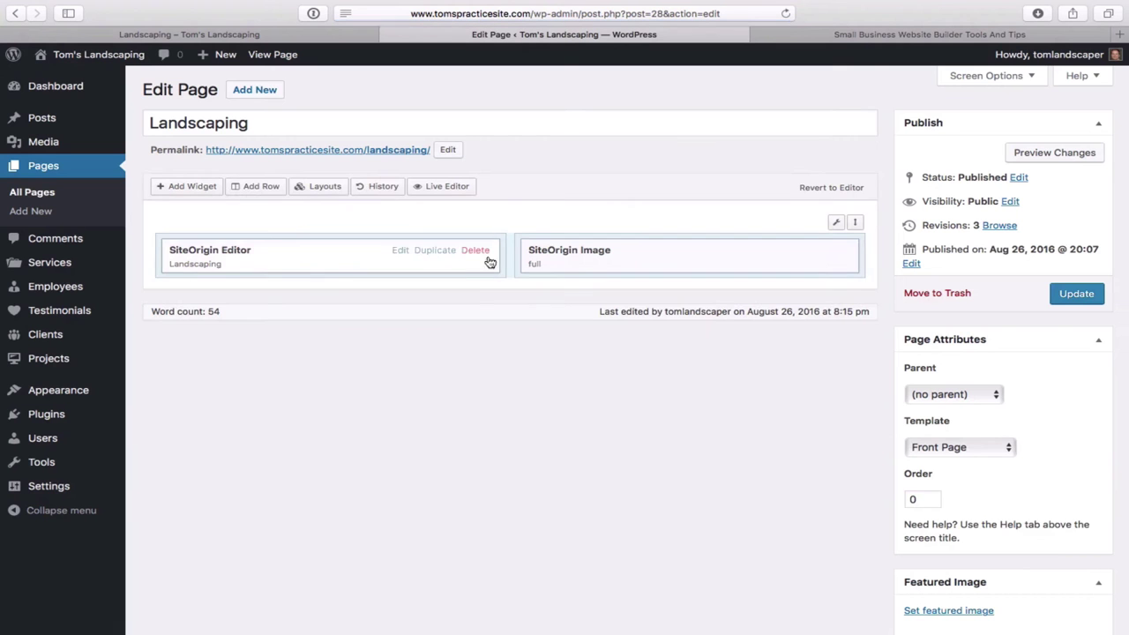
Resize the Editor widget's Landscaping paragraph to 18pt, then edit the Image widget
mouse_move(411, 262)
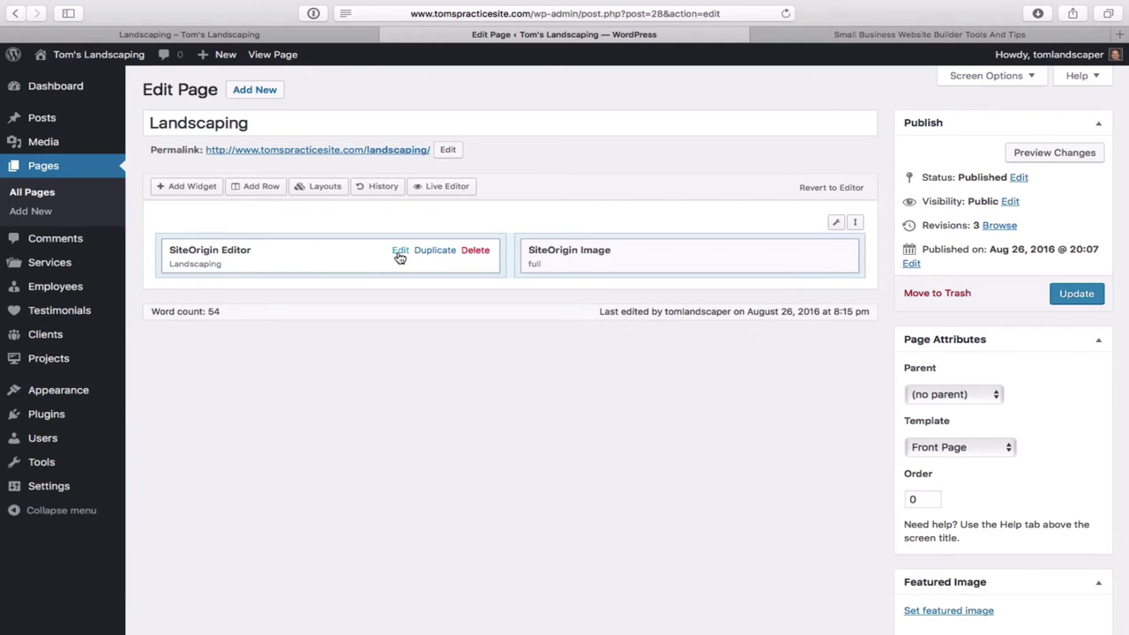
left_click(401, 251)
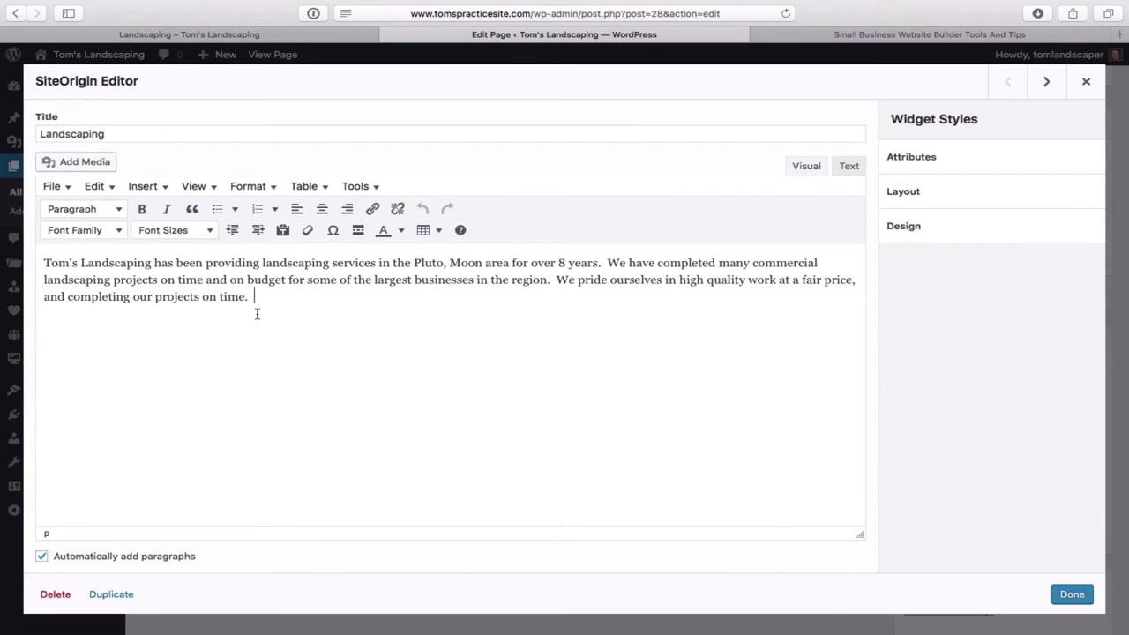
left_click_drag(254, 298, 47, 255)
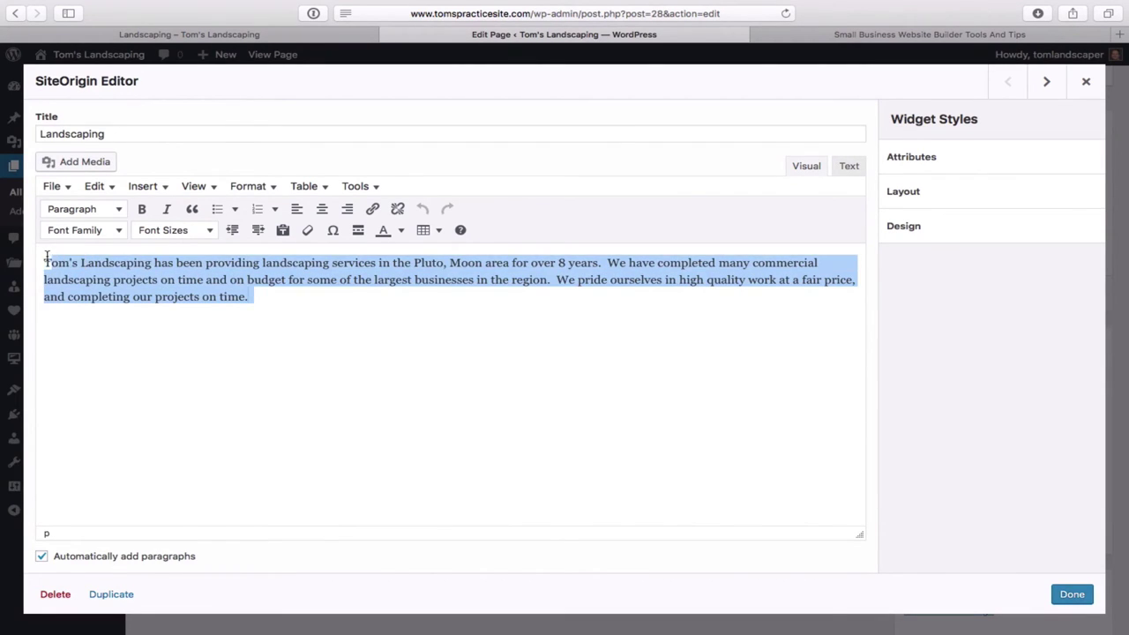
left_click(211, 232)
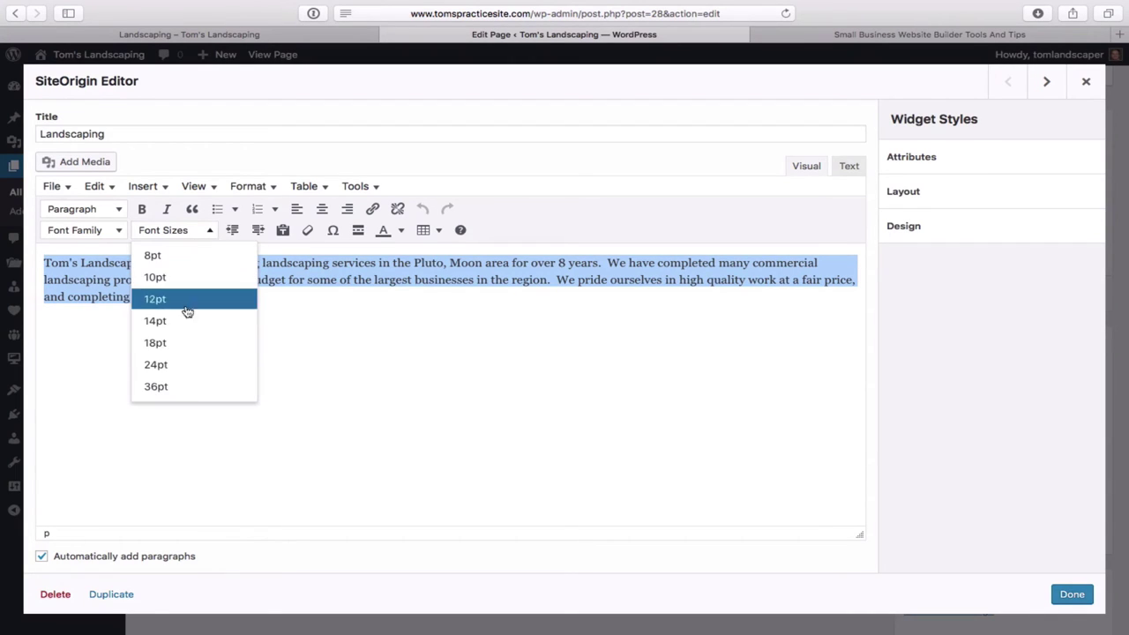
left_click(177, 350)
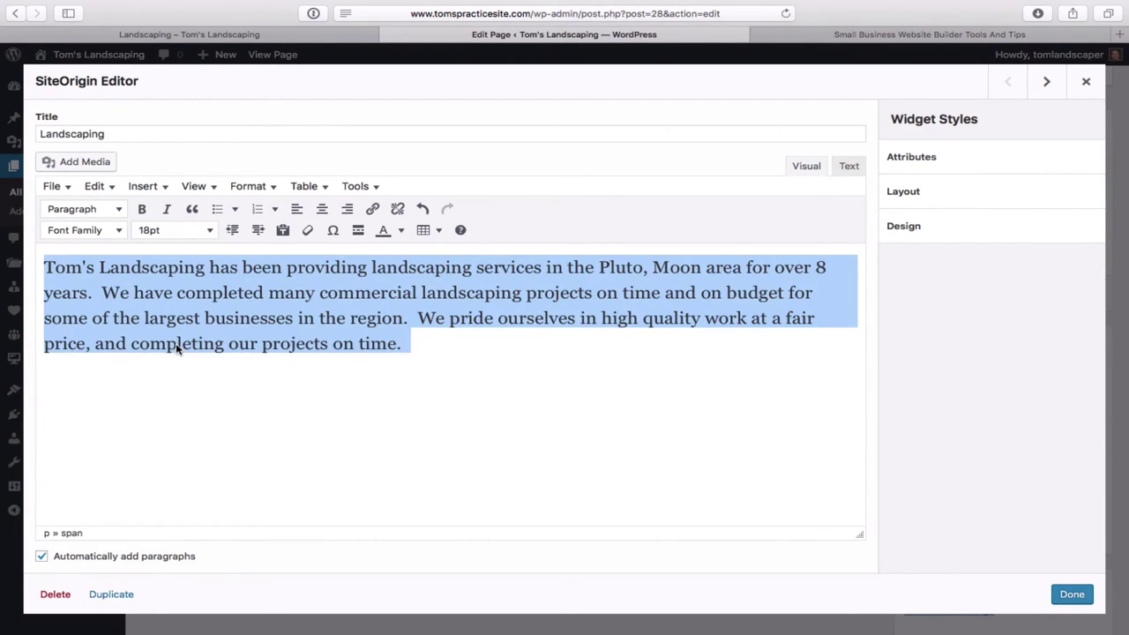
left_click(443, 412)
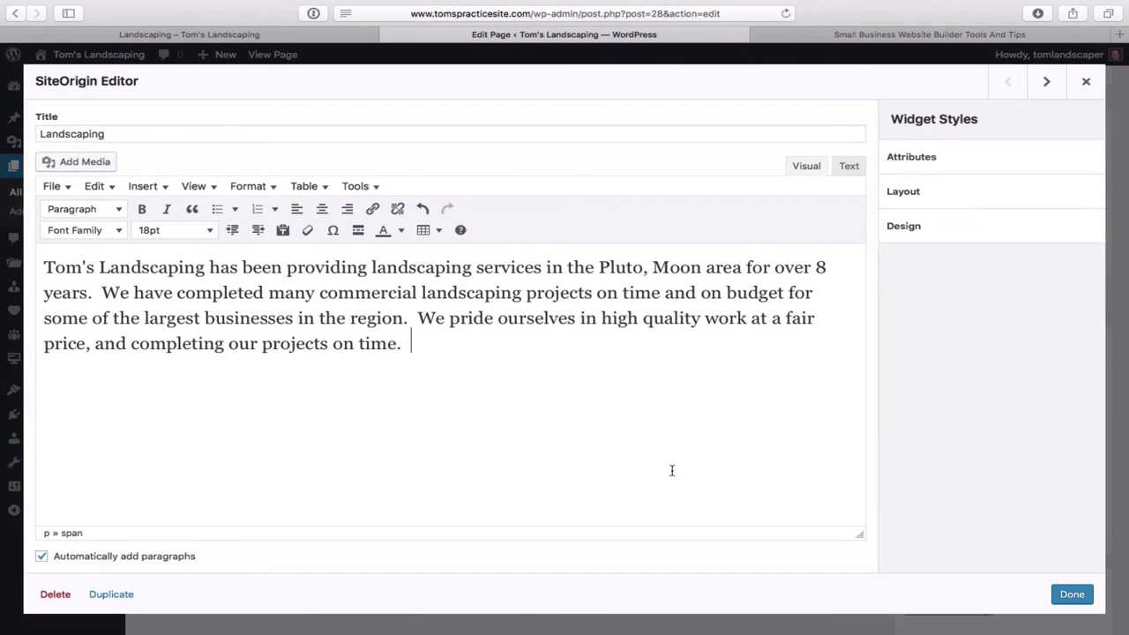
left_click(1072, 594)
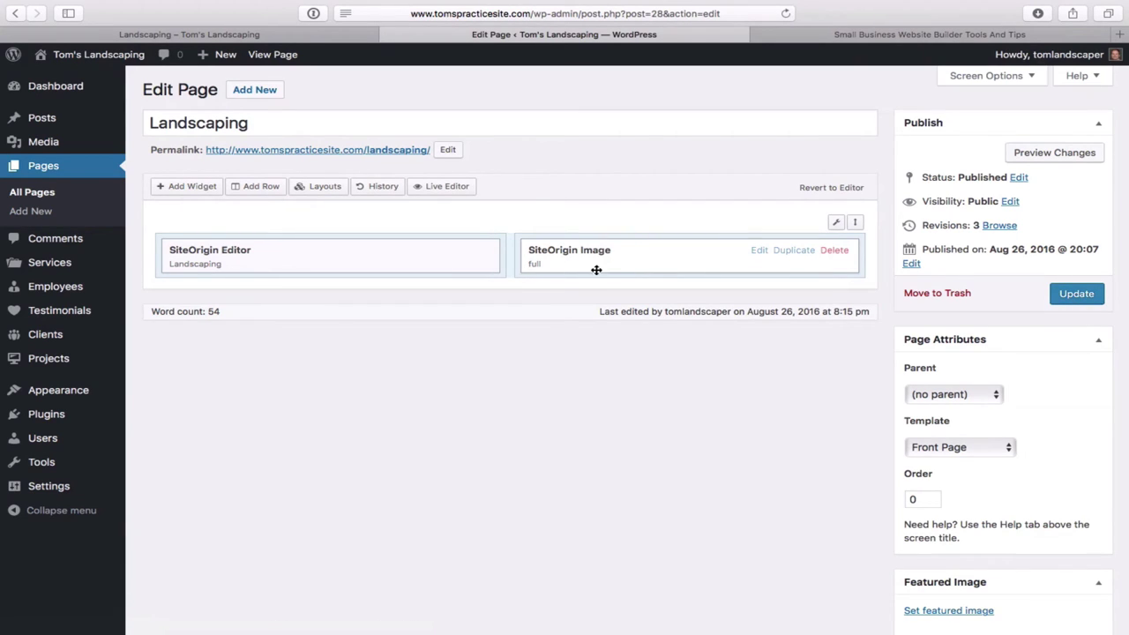
left_click(760, 254)
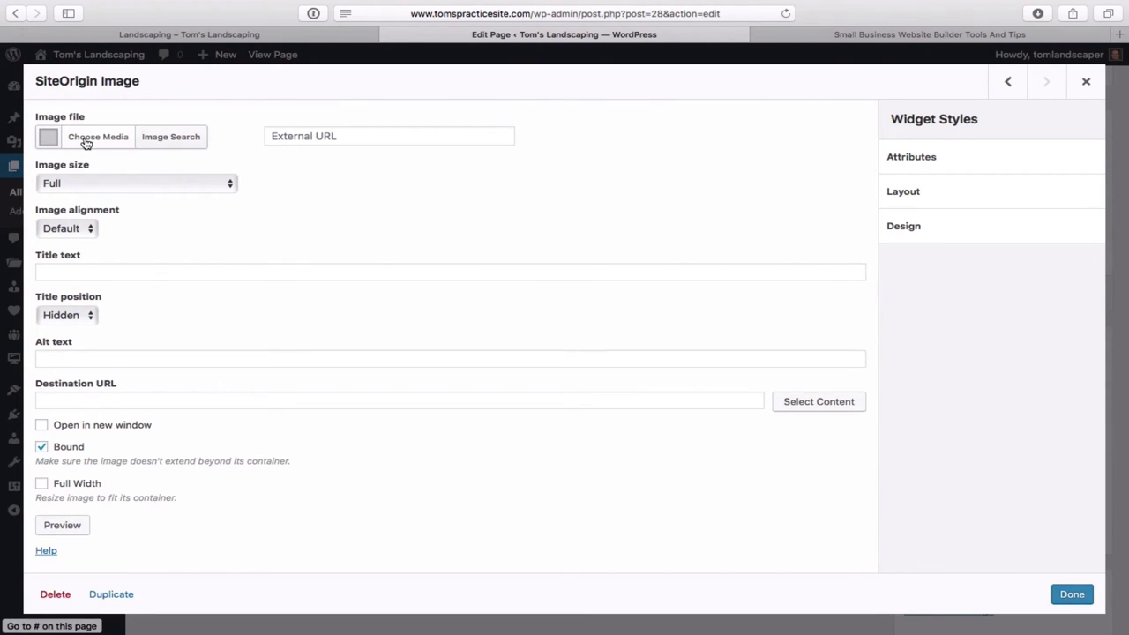
Upload canstockphoto6586073.jpg and set it as the Image widget's picture at Full size
left_click(86, 143)
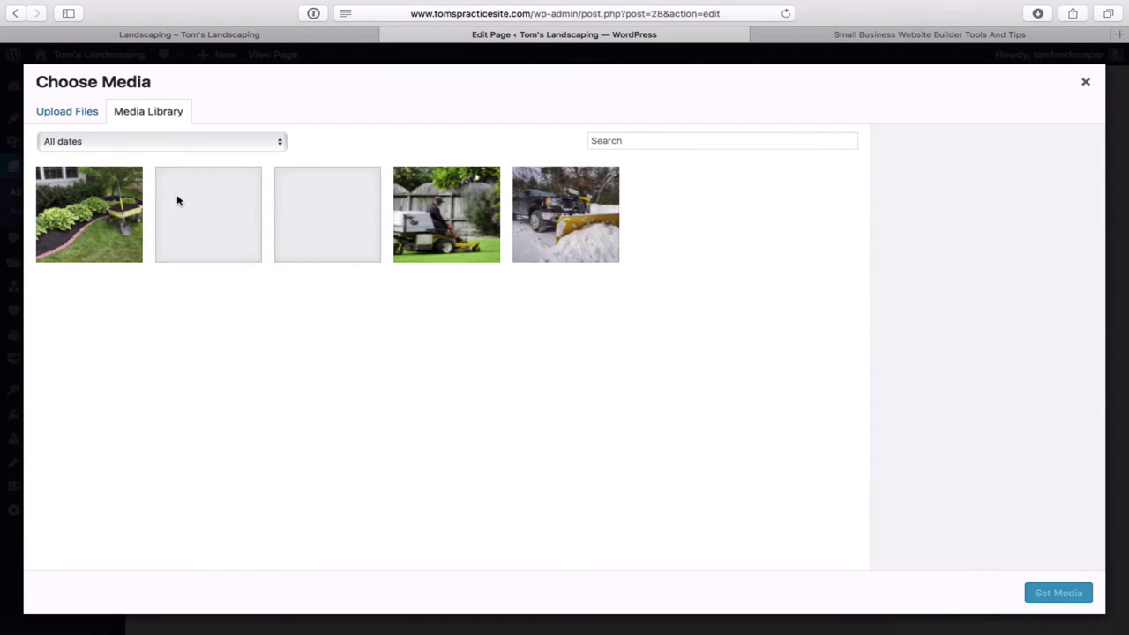
left_click(74, 115)
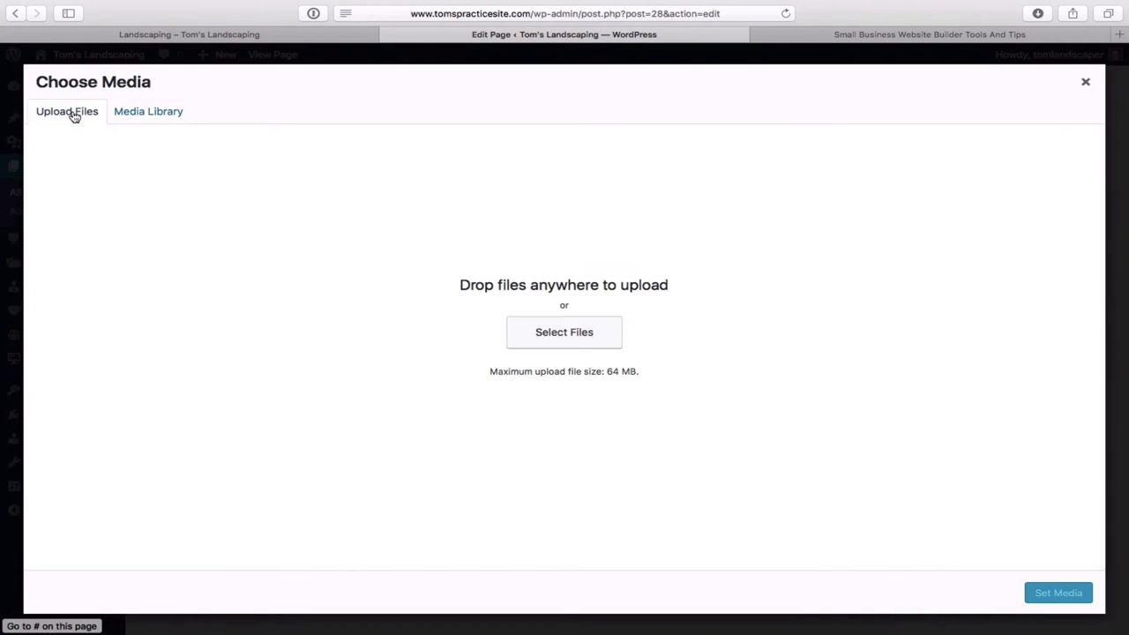
left_click(519, 339)
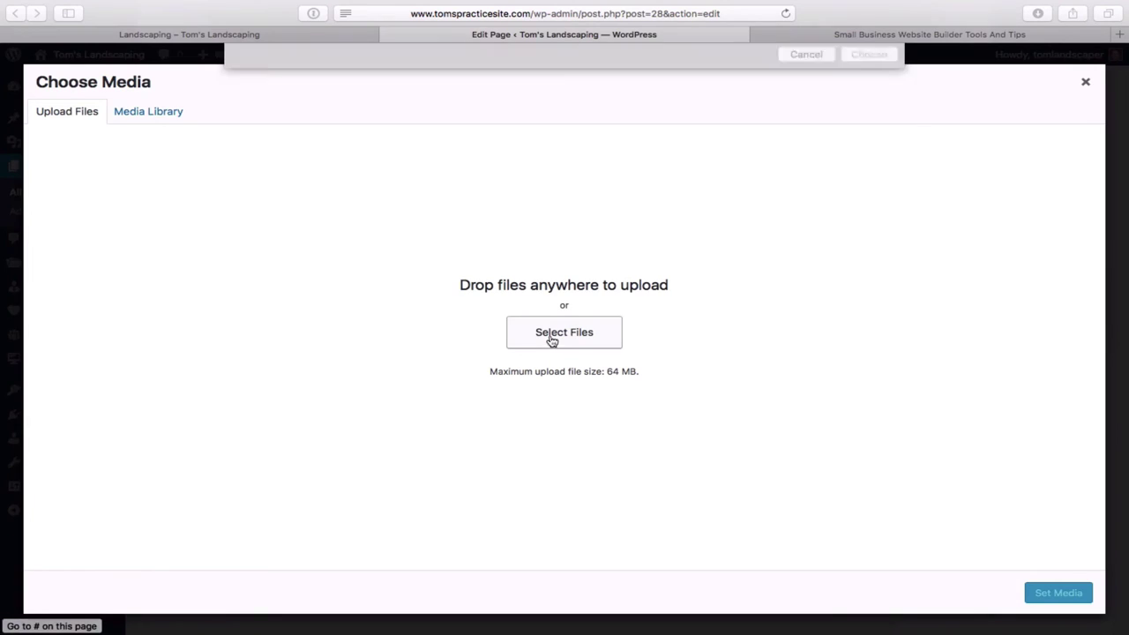
left_click(297, 36)
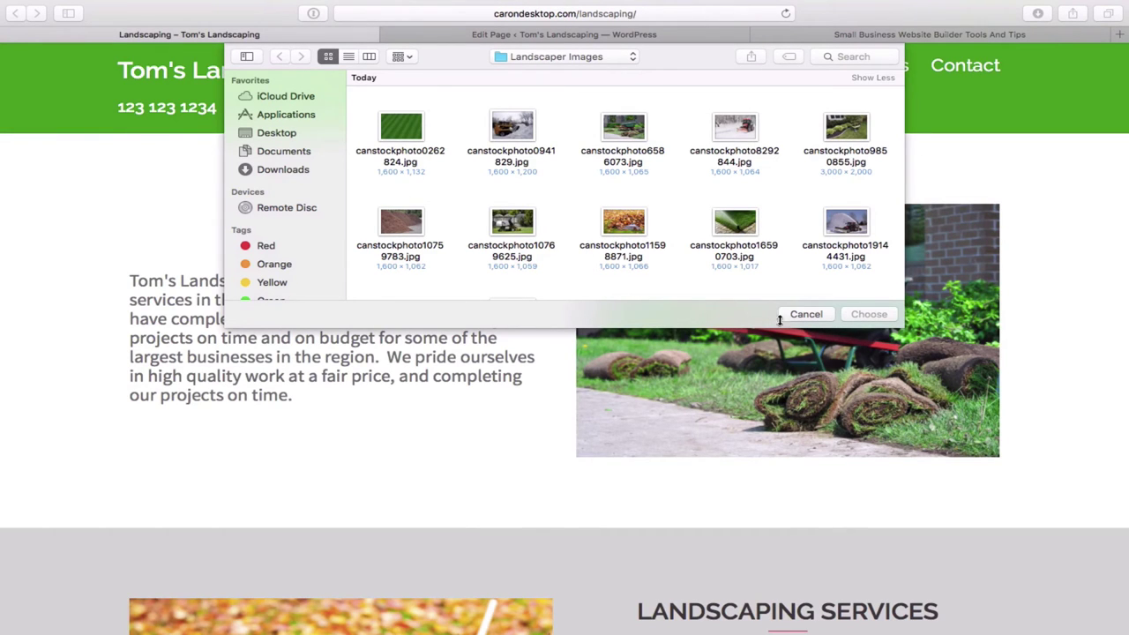
left_click(630, 132)
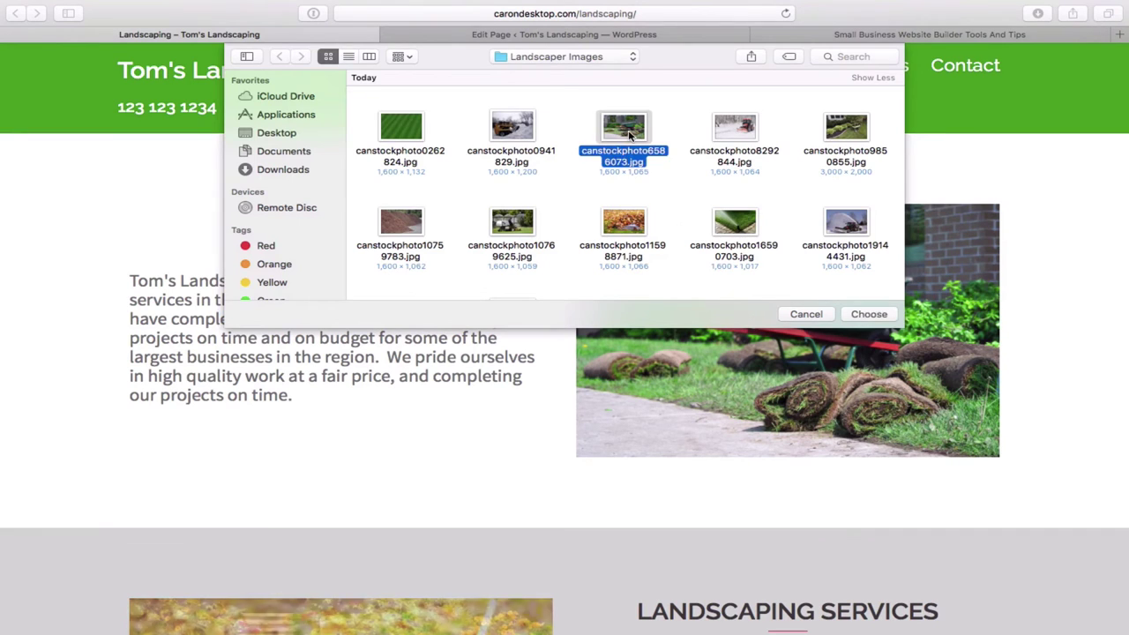
double_click(626, 132)
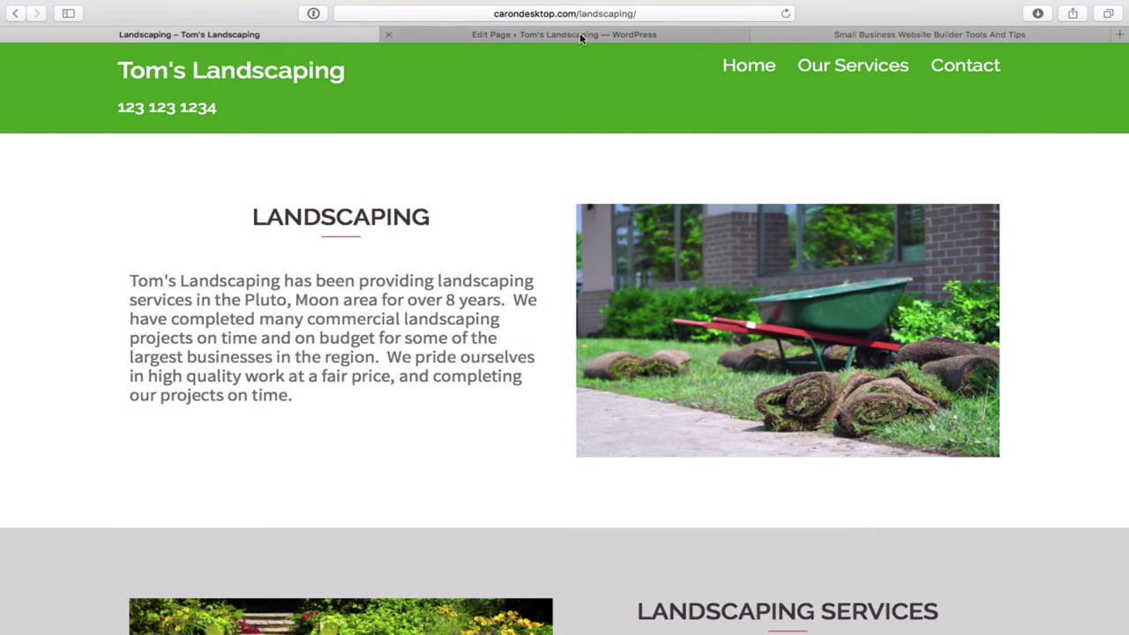
left_click(575, 35)
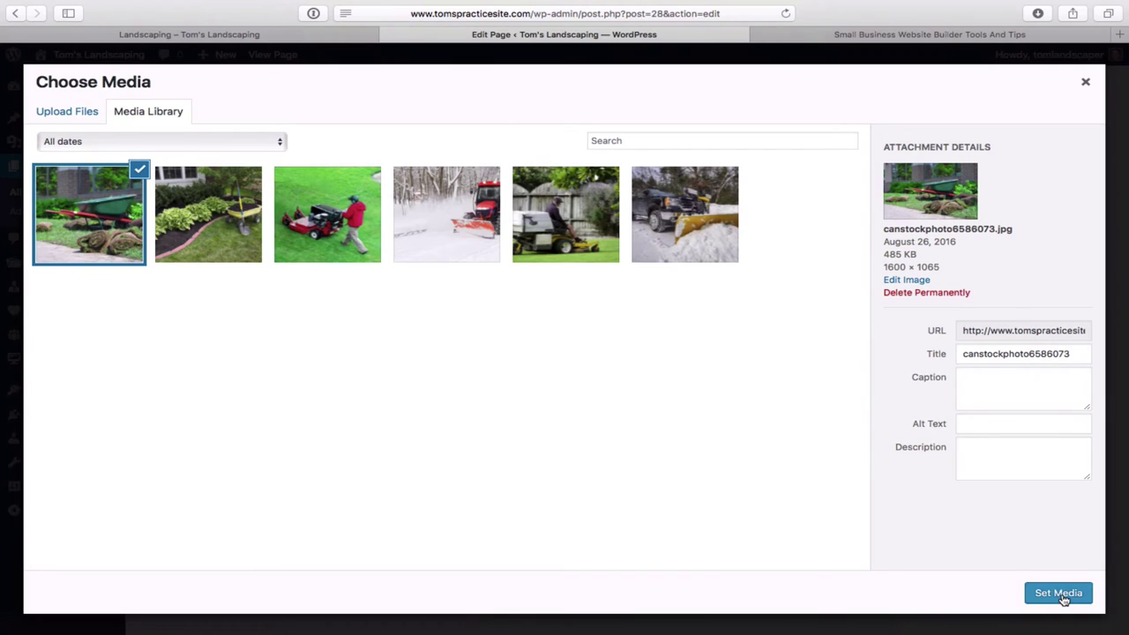
left_click(1060, 593)
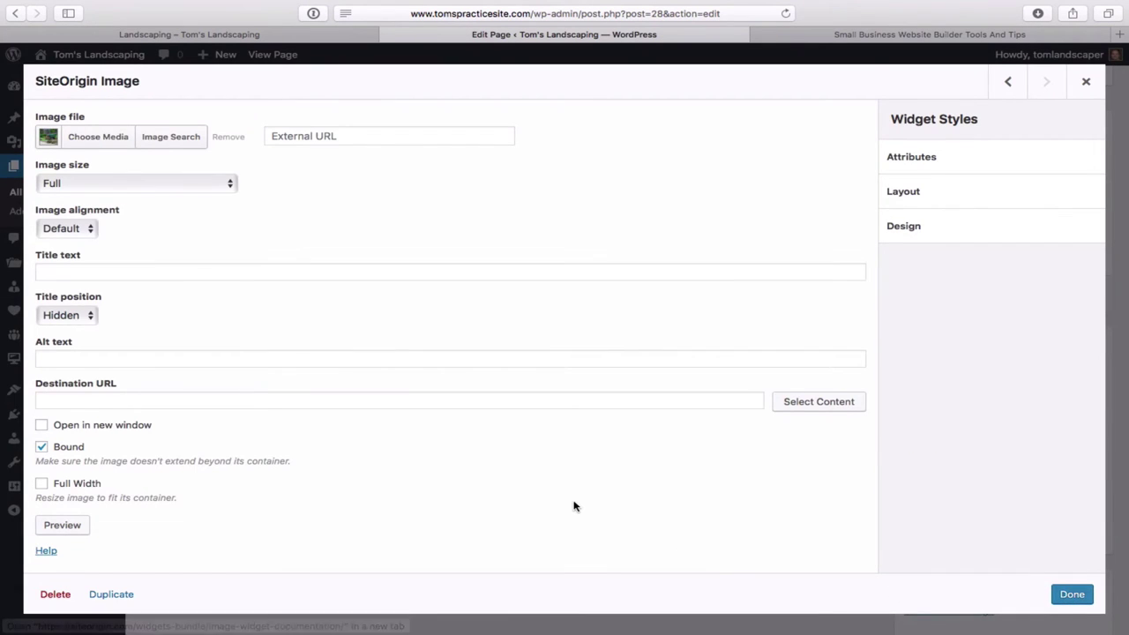
scroll(574, 506, "down", 1)
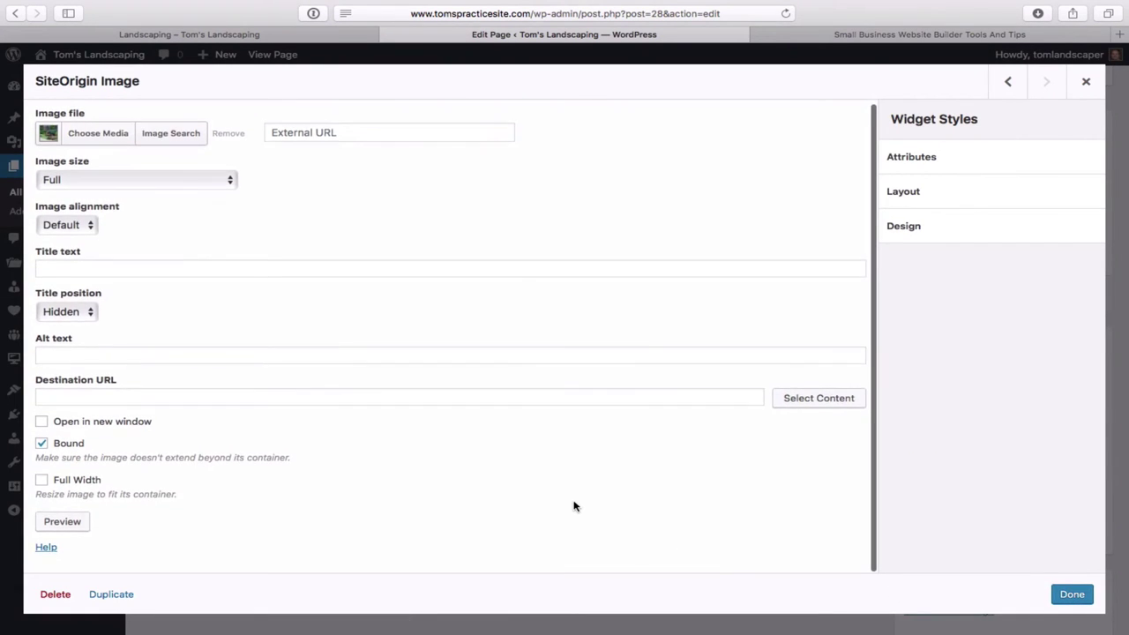
scroll(574, 505, "up", 1)
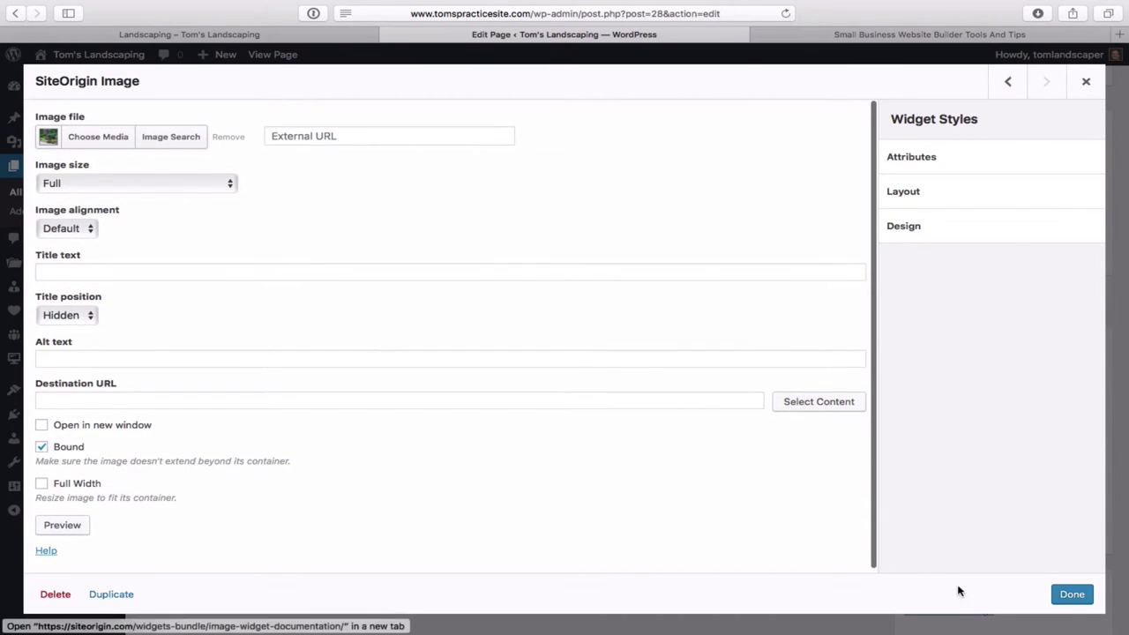
left_click(1073, 595)
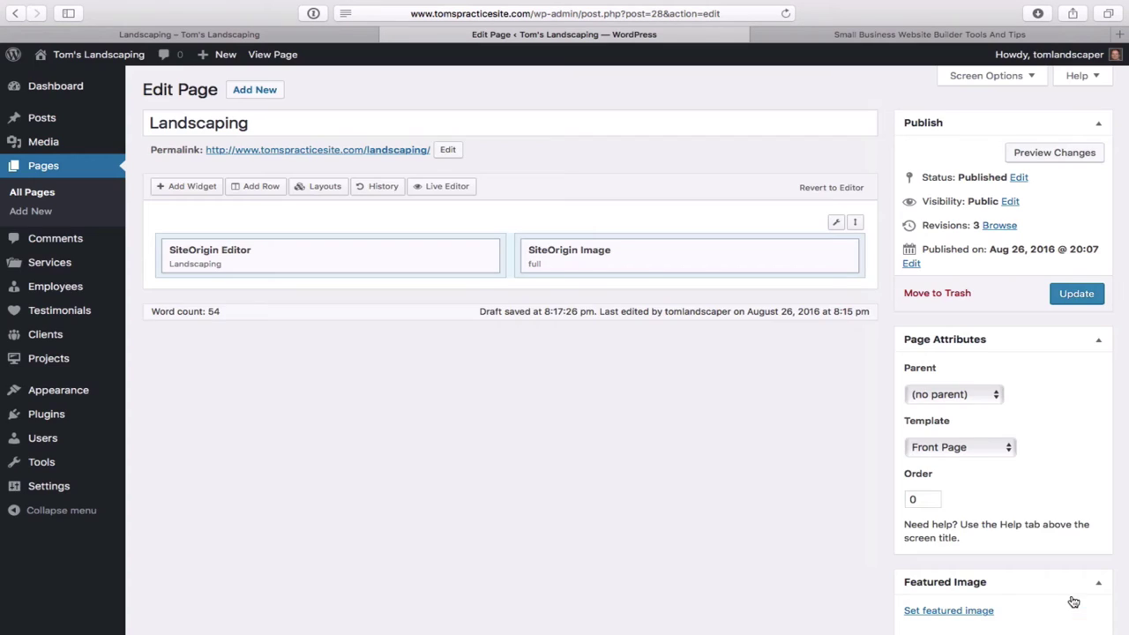
Save the Landscaping page, view it live, and compare it with the reference site's page
left_click(1078, 294)
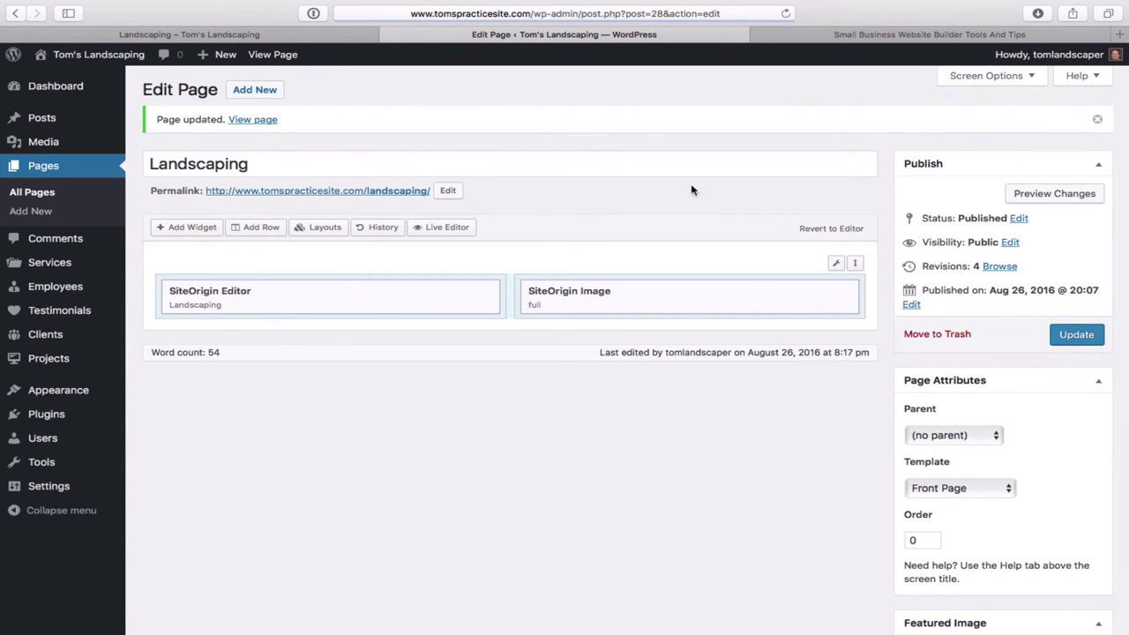
left_click(273, 55)
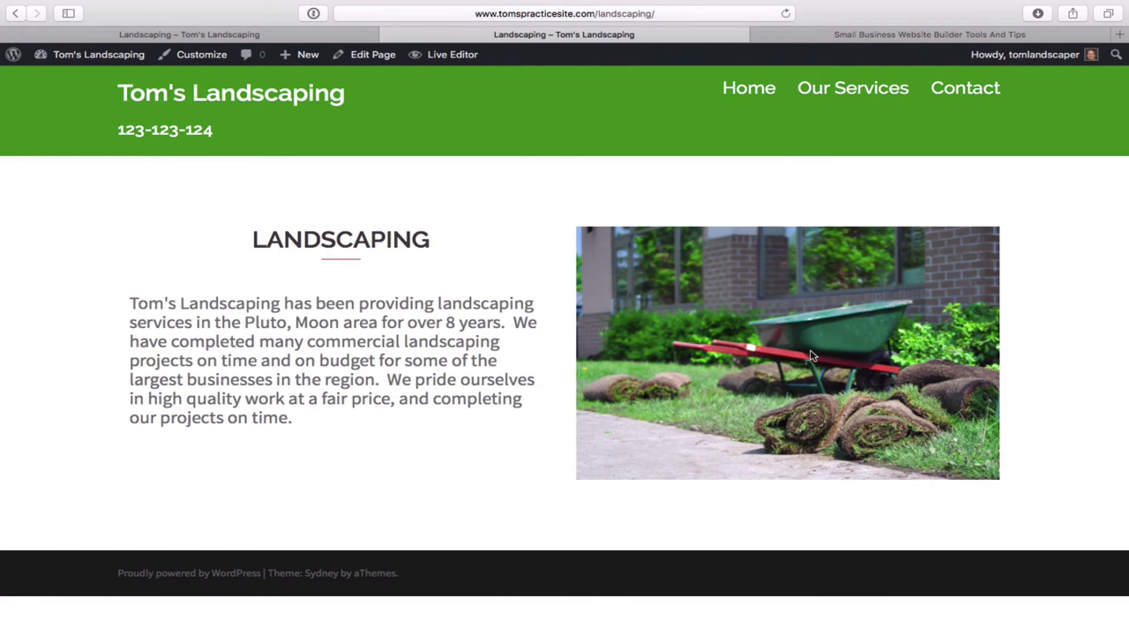
left_click(314, 34)
scroll(479, 344, "down", 8)
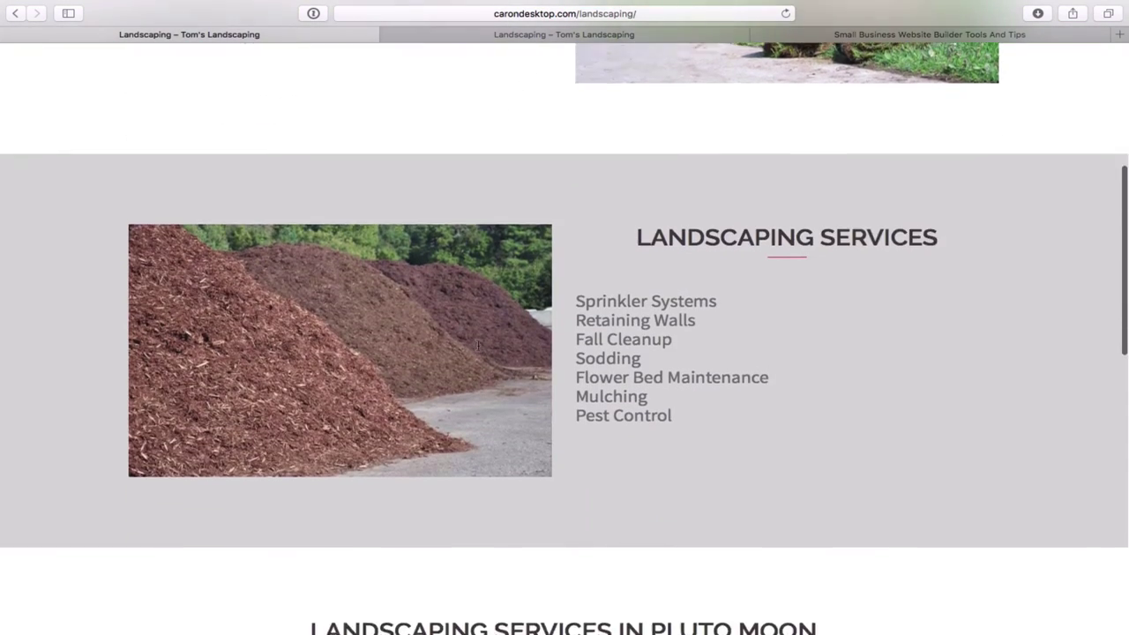
scroll(535, 234, "up", 1)
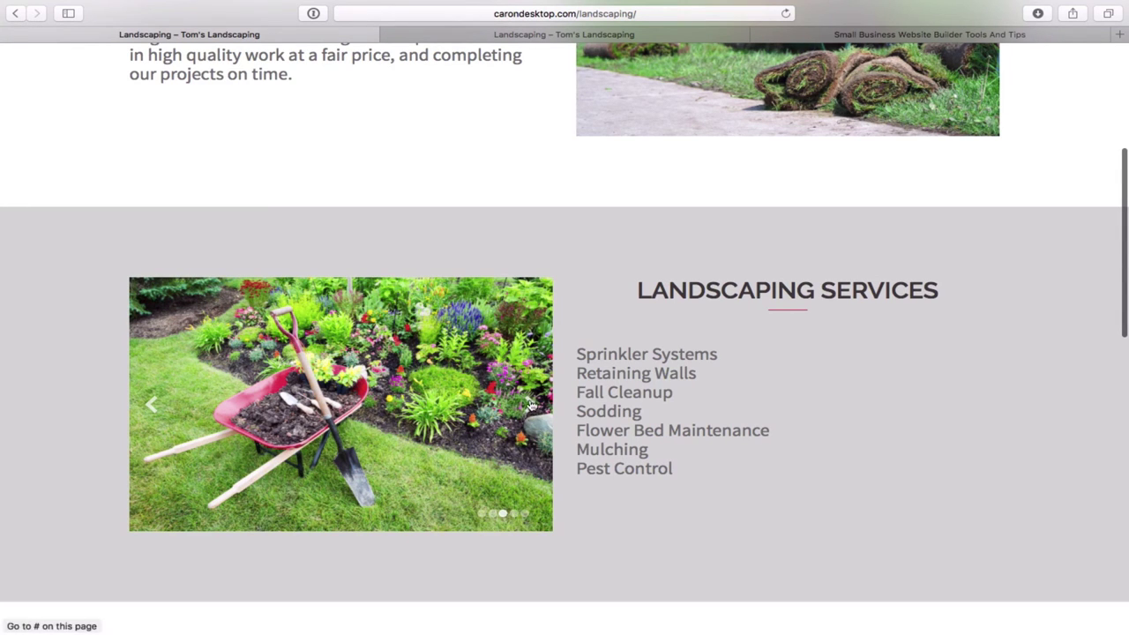
Inspect the reference page's slider images and its list of landscaping services
left_click(530, 404)
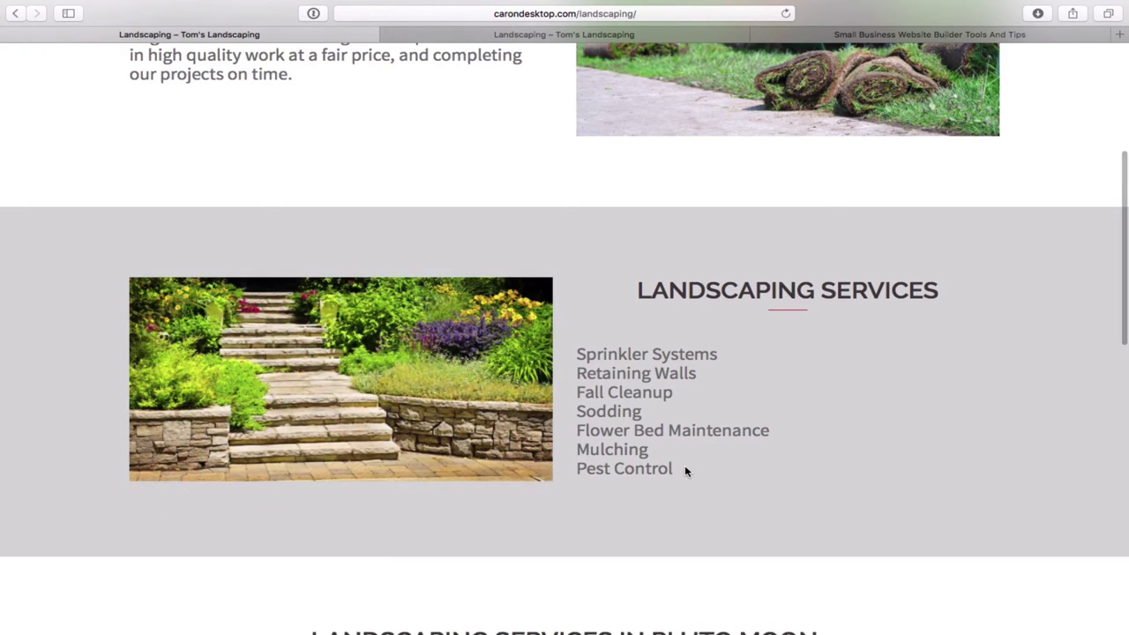
left_click_drag(681, 473, 583, 355)
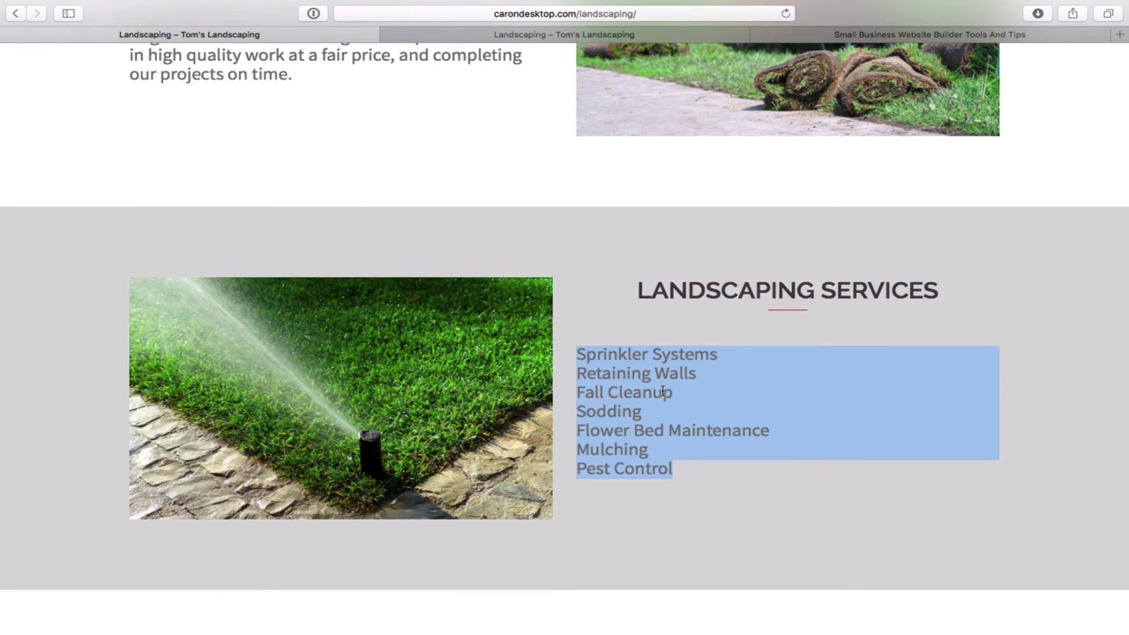
left_click(1044, 337)
scroll(991, 292, "up", 7)
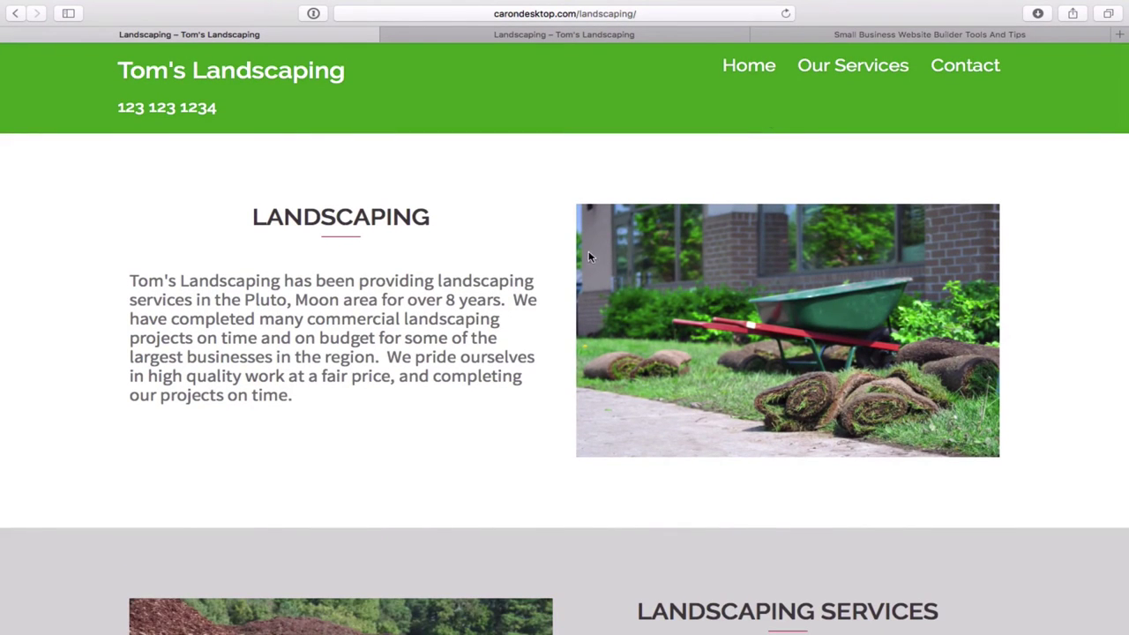
scroll(532, 271, "down", 3)
scroll(532, 271, "up", 3)
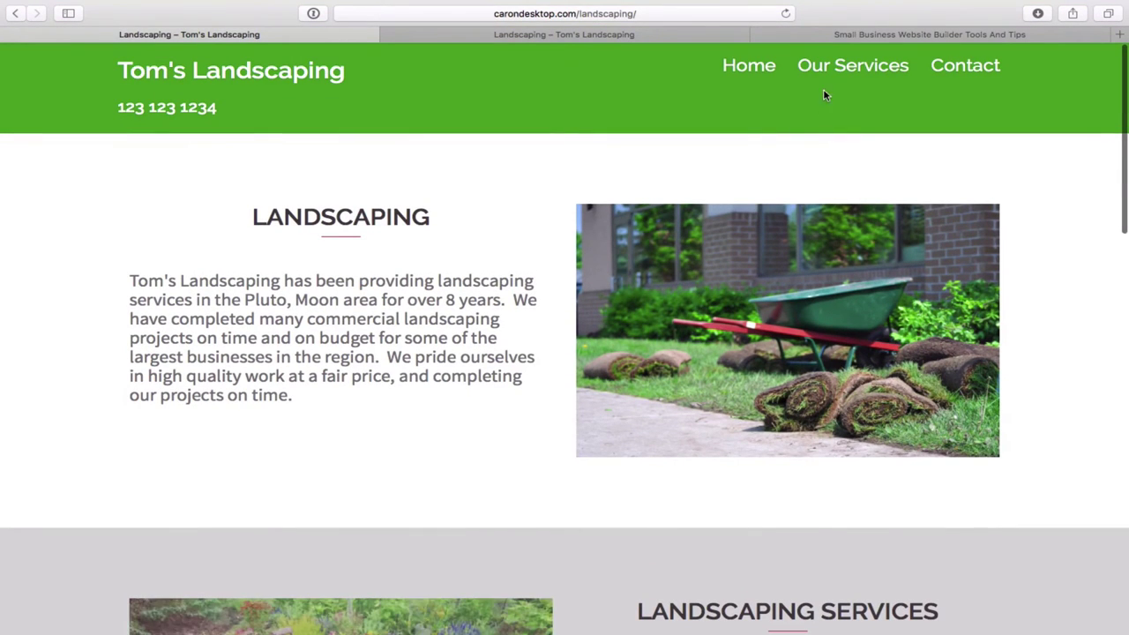
Return to the practice site and reopen the Landscaping page in Page Builder
mouse_move(851, 70)
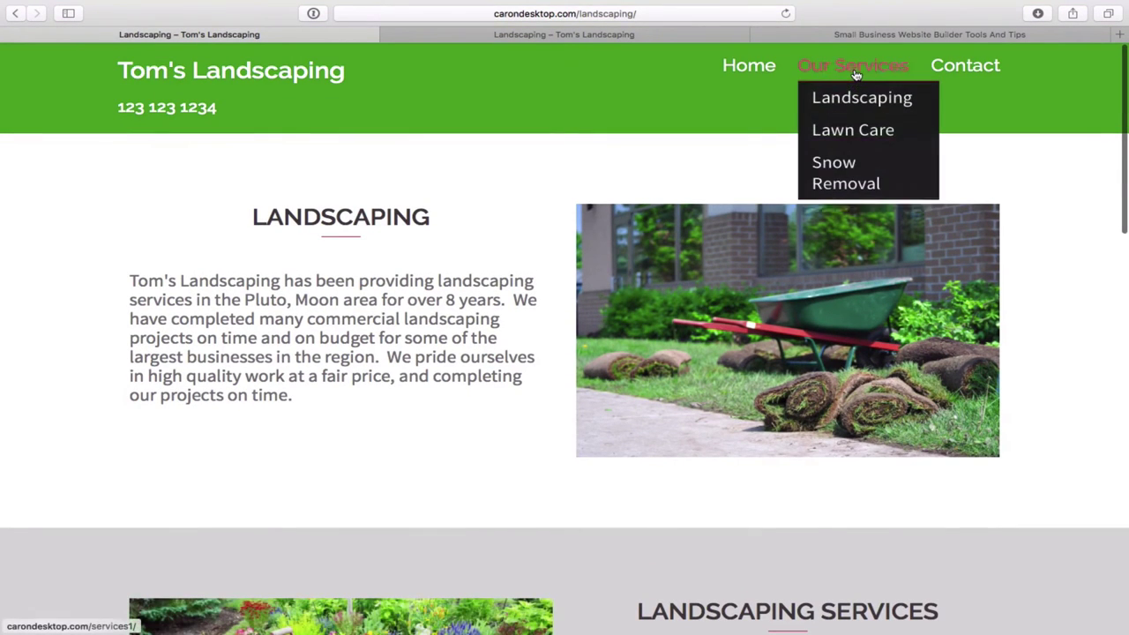
left_click(633, 34)
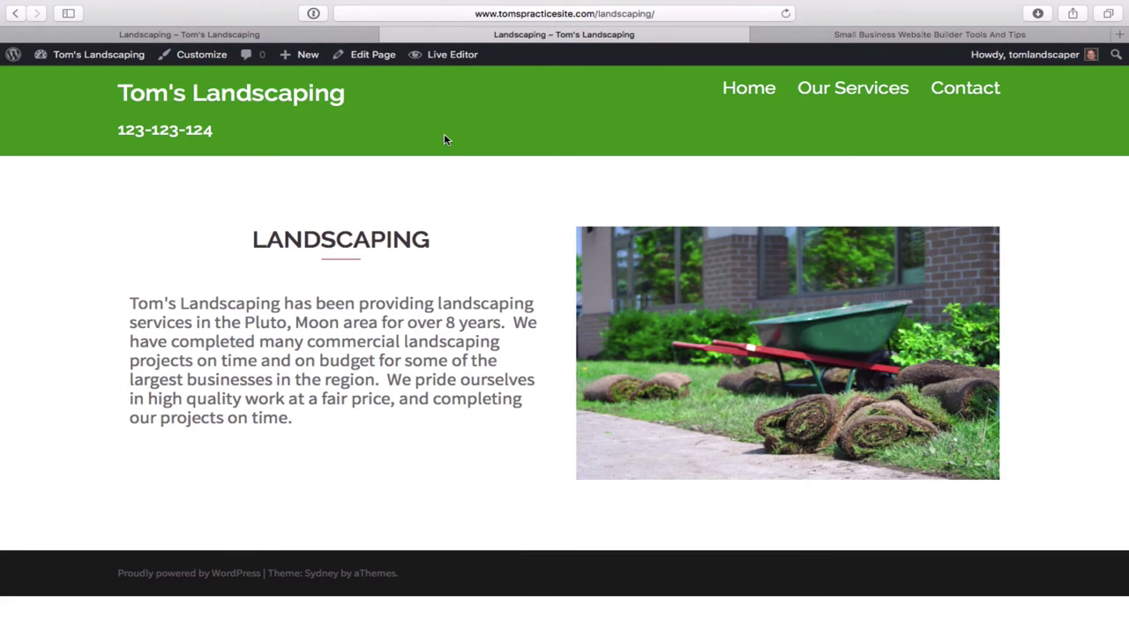
left_click(374, 58)
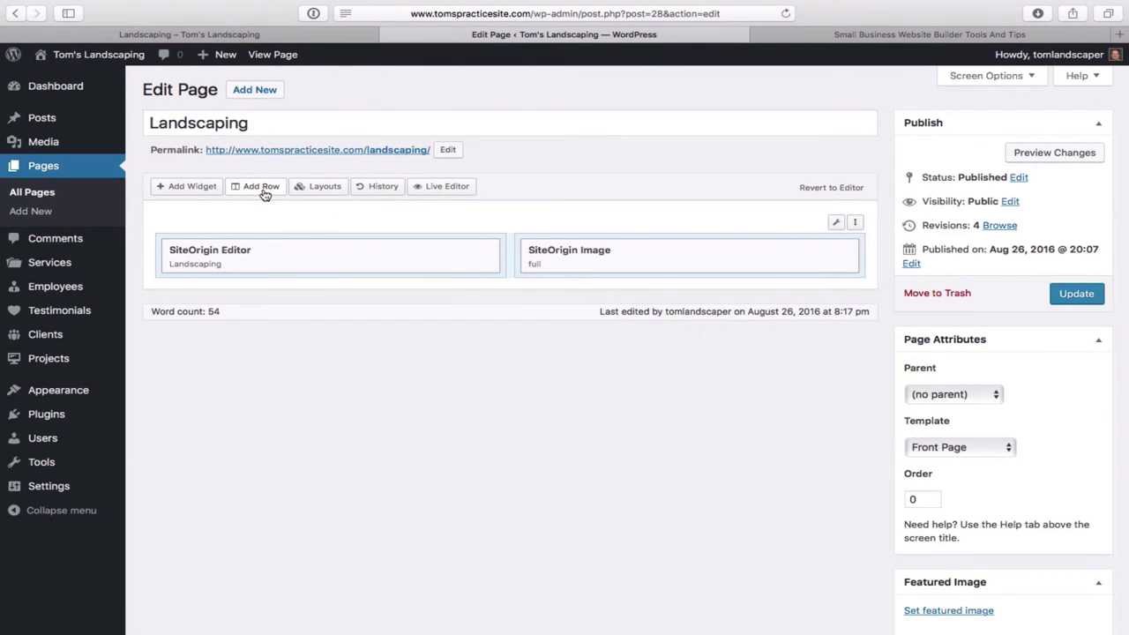
Insert an even two-column row and place a SiteOrigin Slider widget in its left cell
left_click(265, 193)
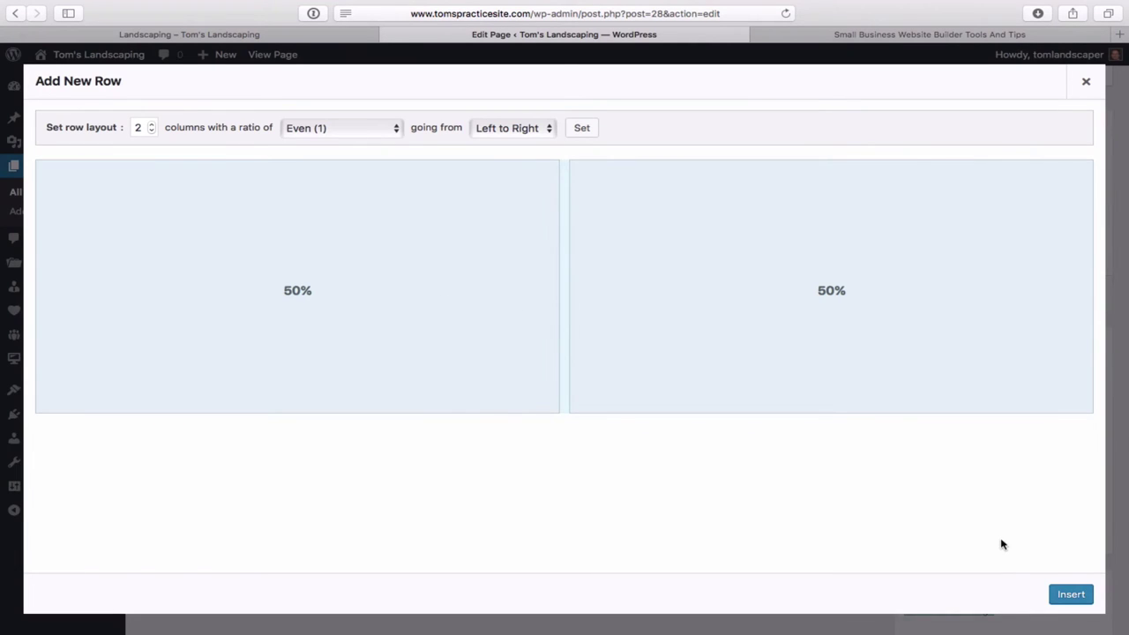
left_click(1071, 595)
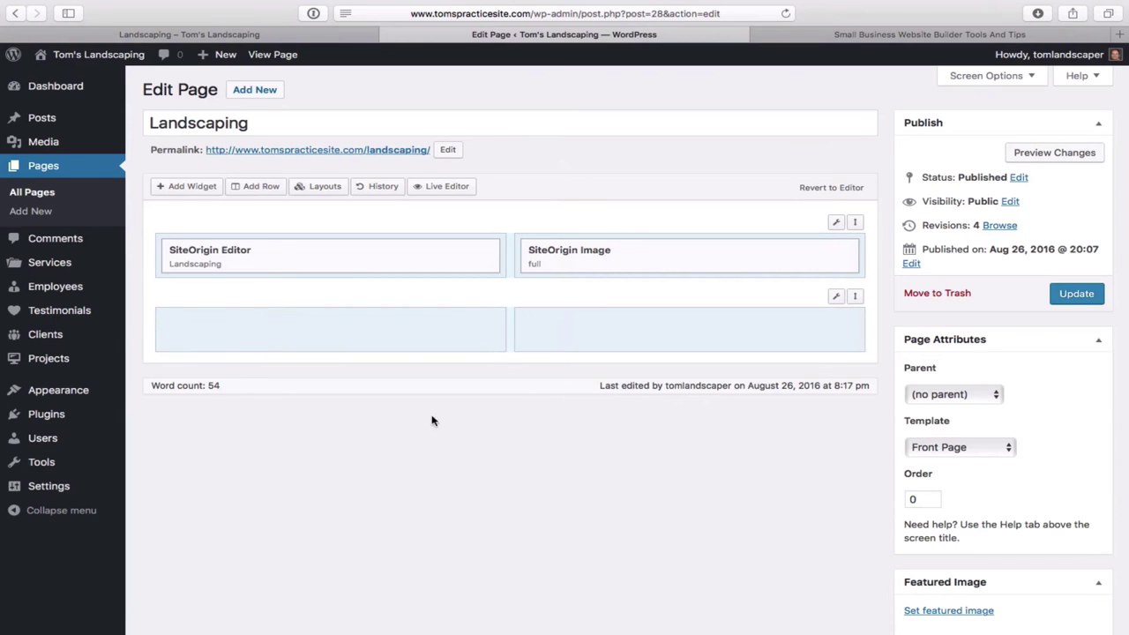
left_click(407, 337)
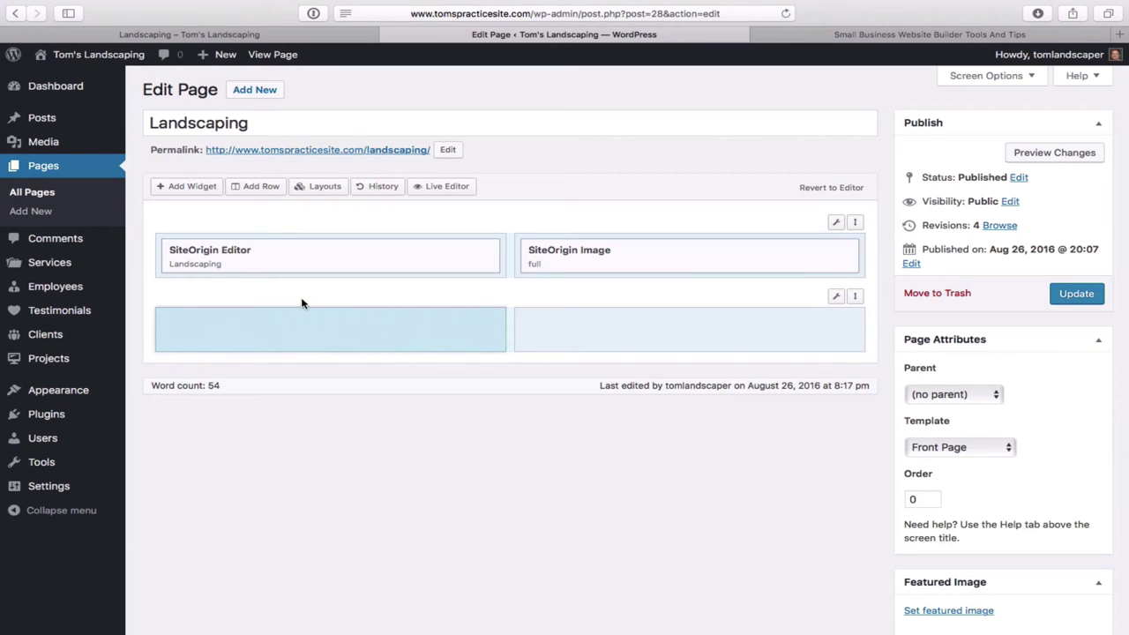
left_click(203, 193)
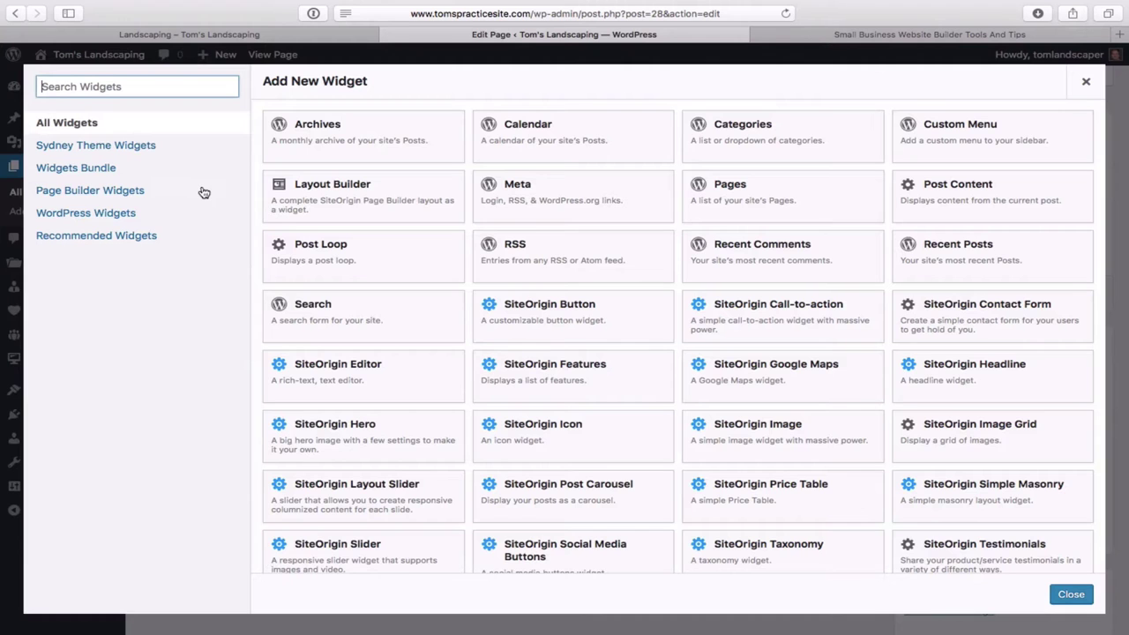
left_click(105, 173)
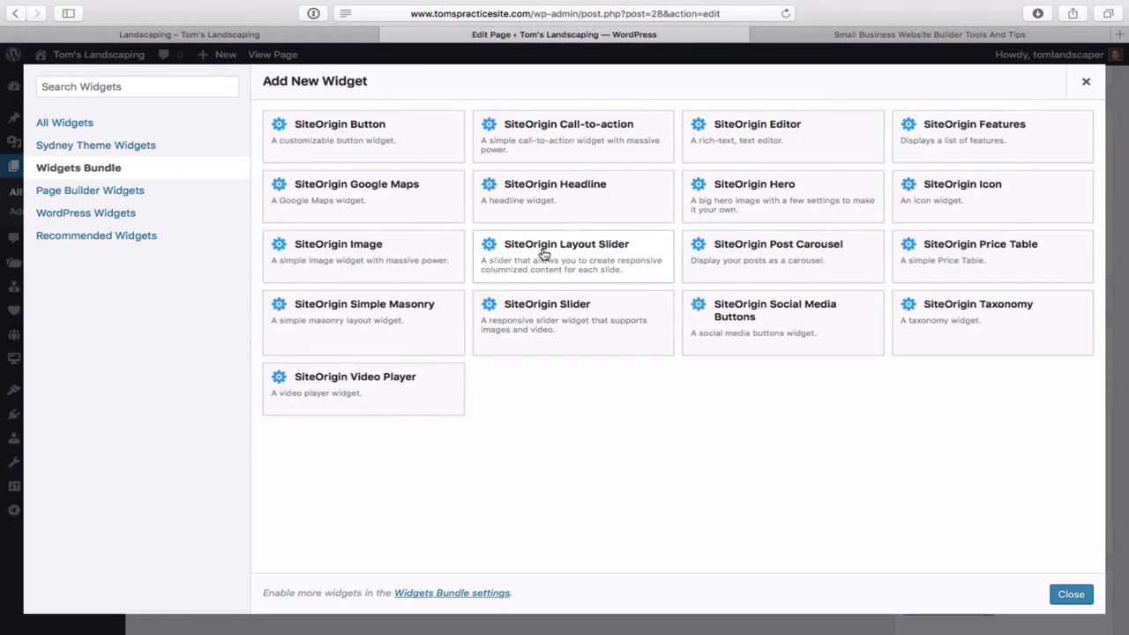
left_click(562, 319)
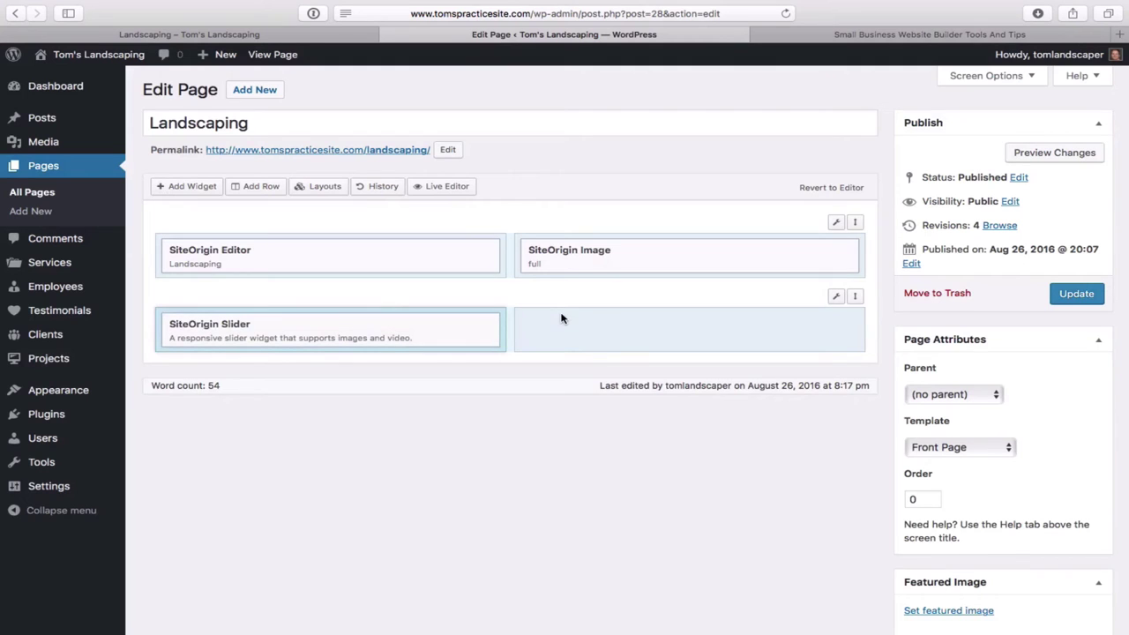
Place a SiteOrigin Editor widget in the new row's right cell
left_click(648, 338)
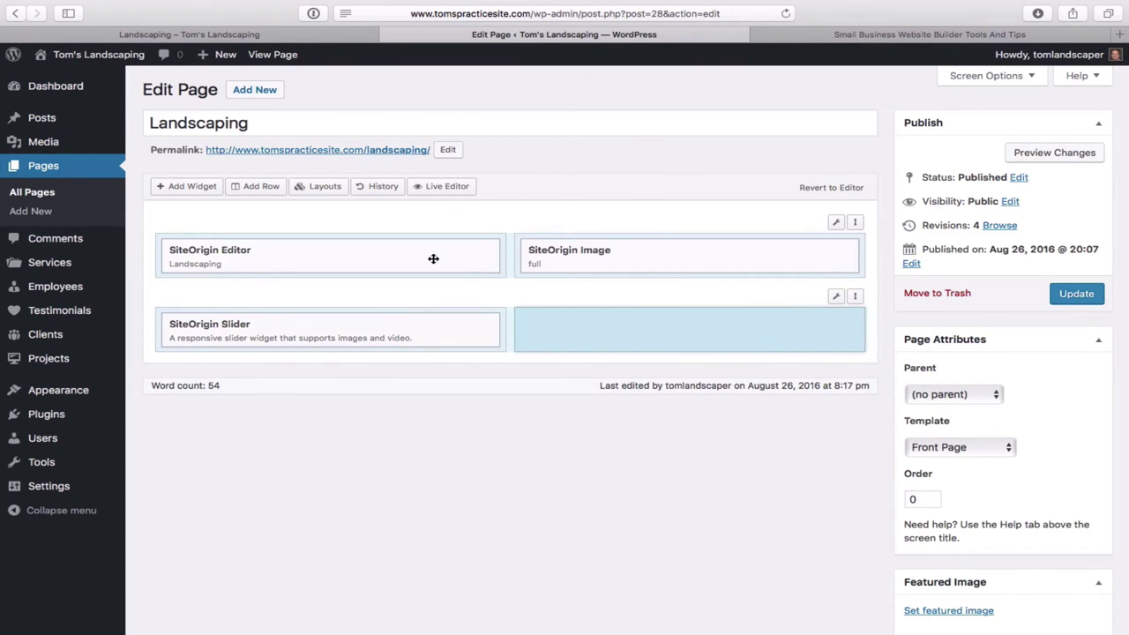
left_click(196, 187)
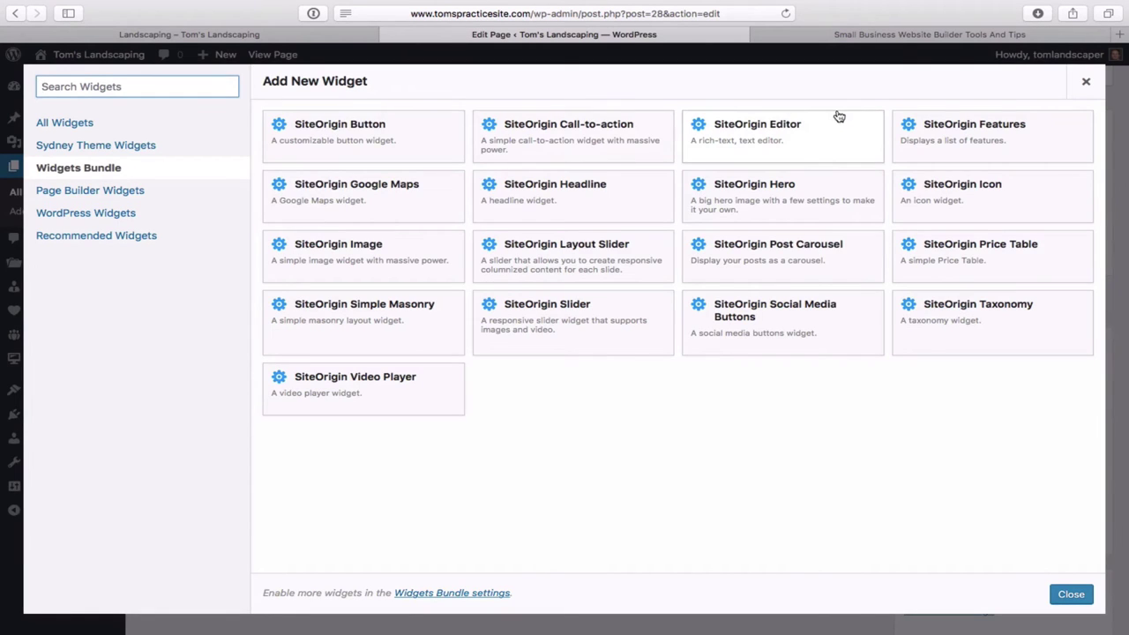
left_click(779, 144)
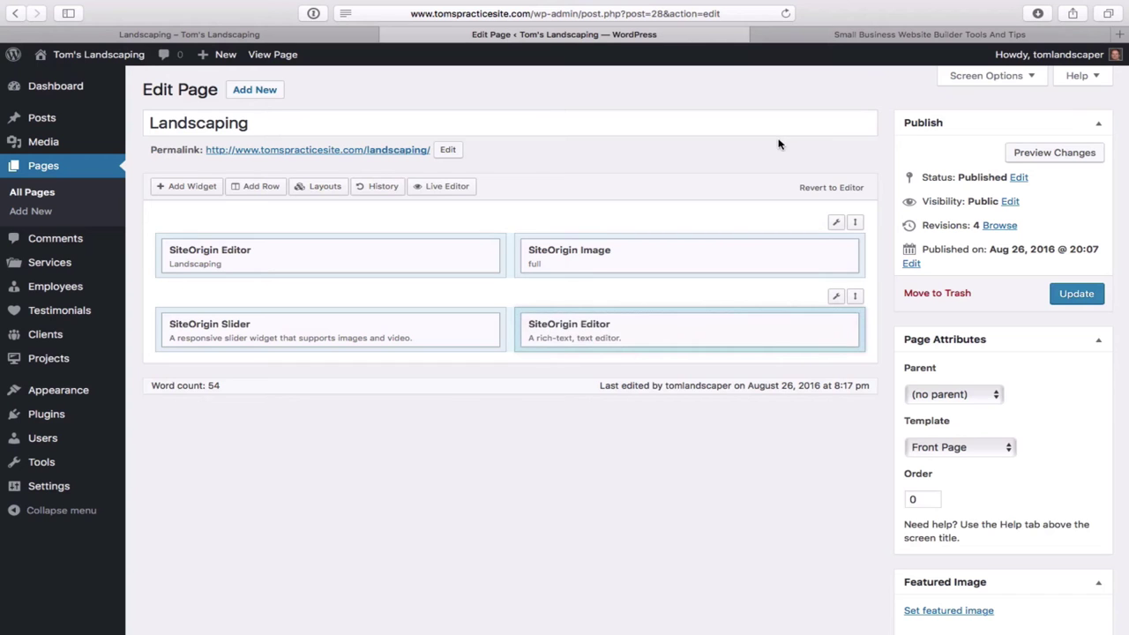
mouse_move(491, 326)
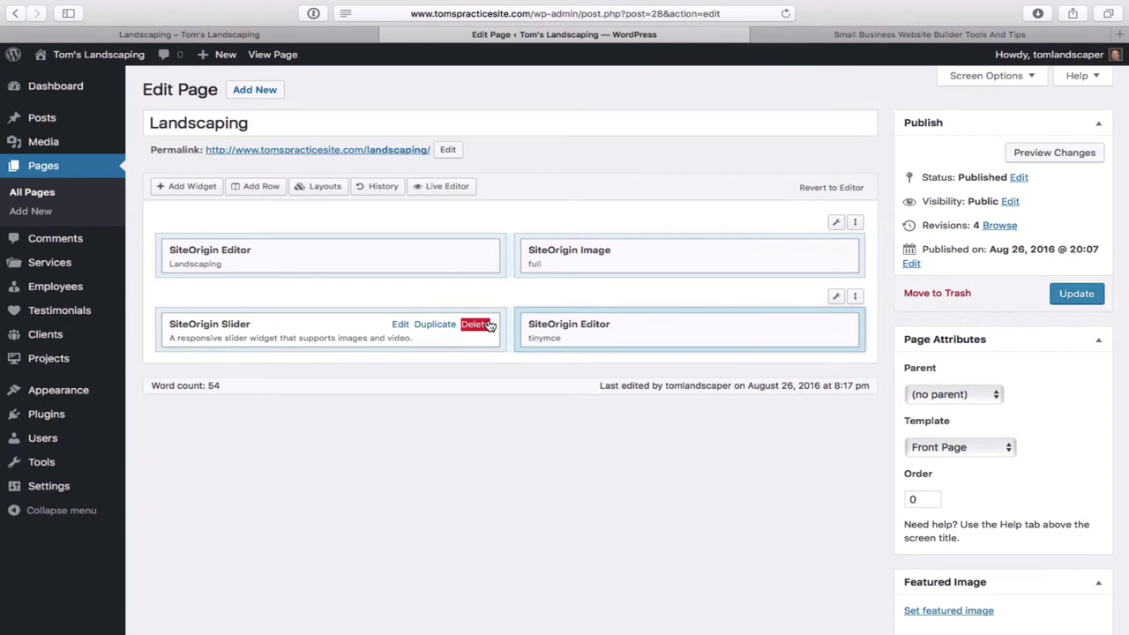
mouse_move(565, 336)
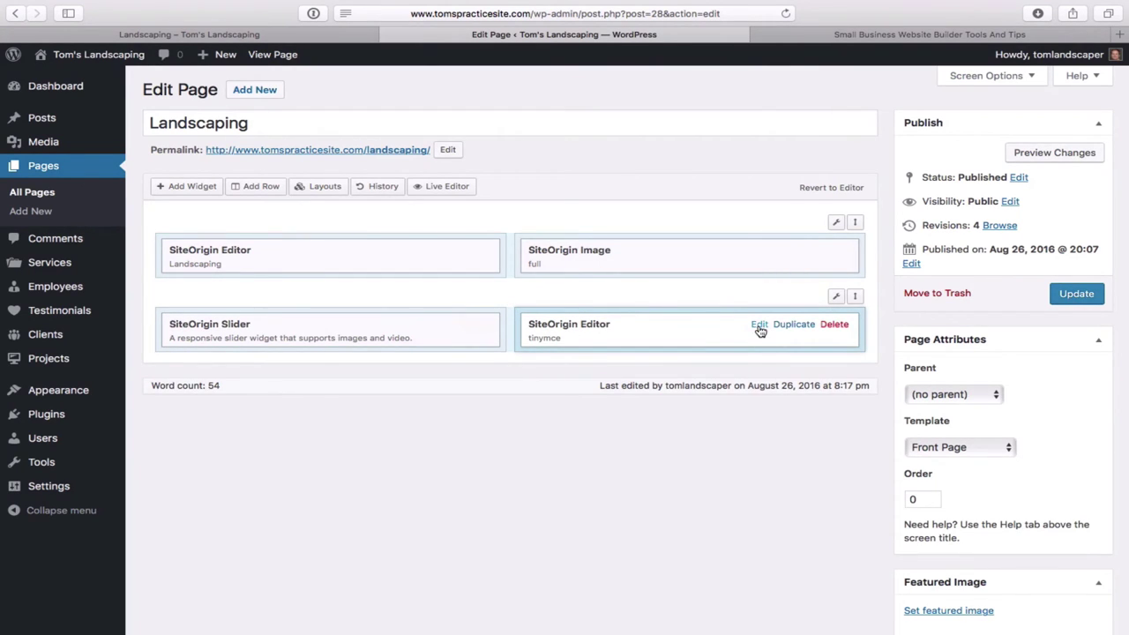
Title the Editor widget 'Landscaping Services' and paste in the seven-item bulleted services list
left_click(760, 325)
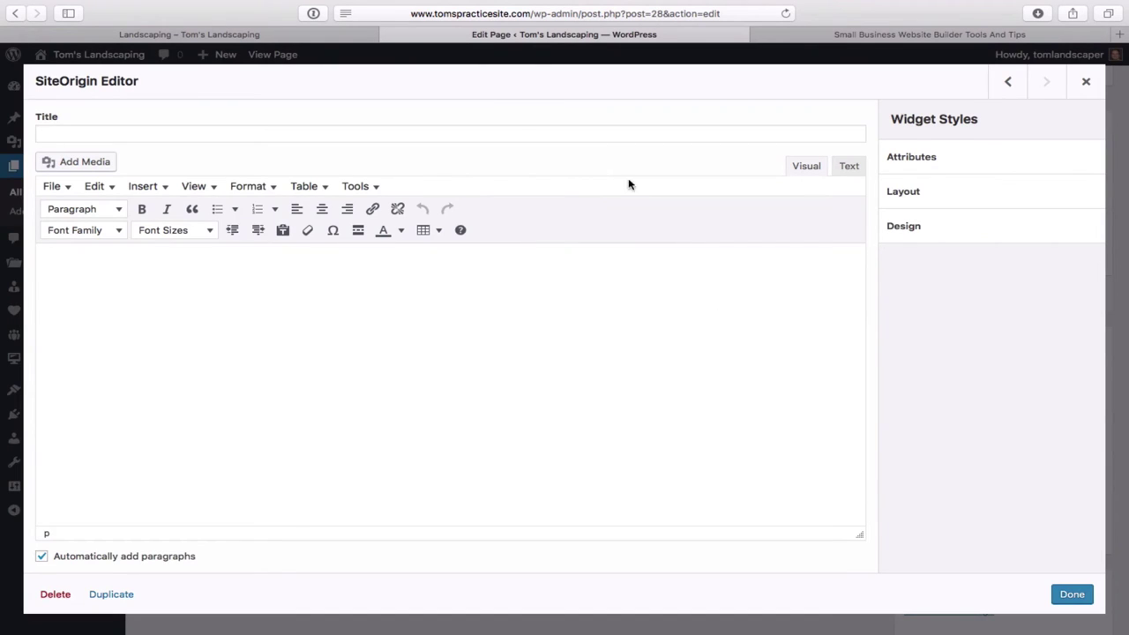
left_click(335, 37)
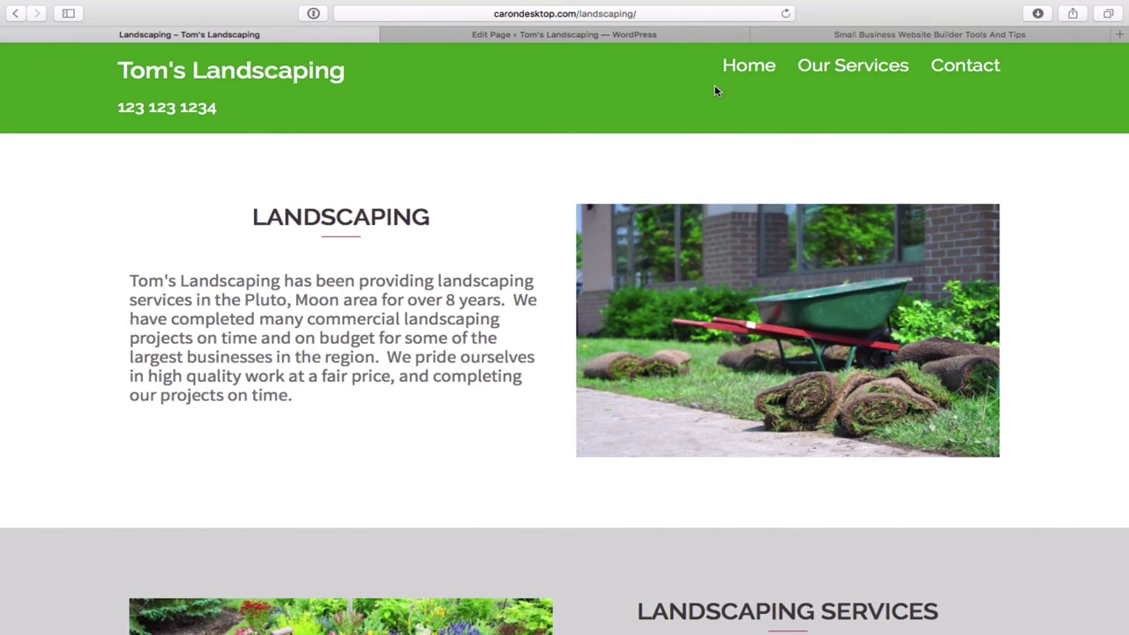
left_click(660, 41)
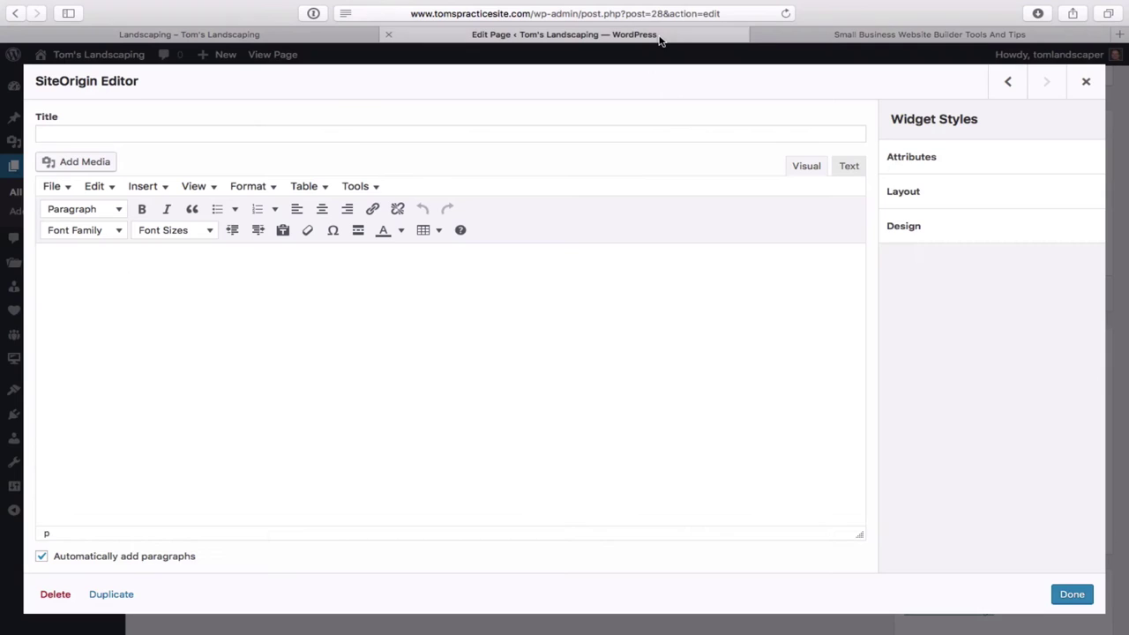
left_click(435, 137)
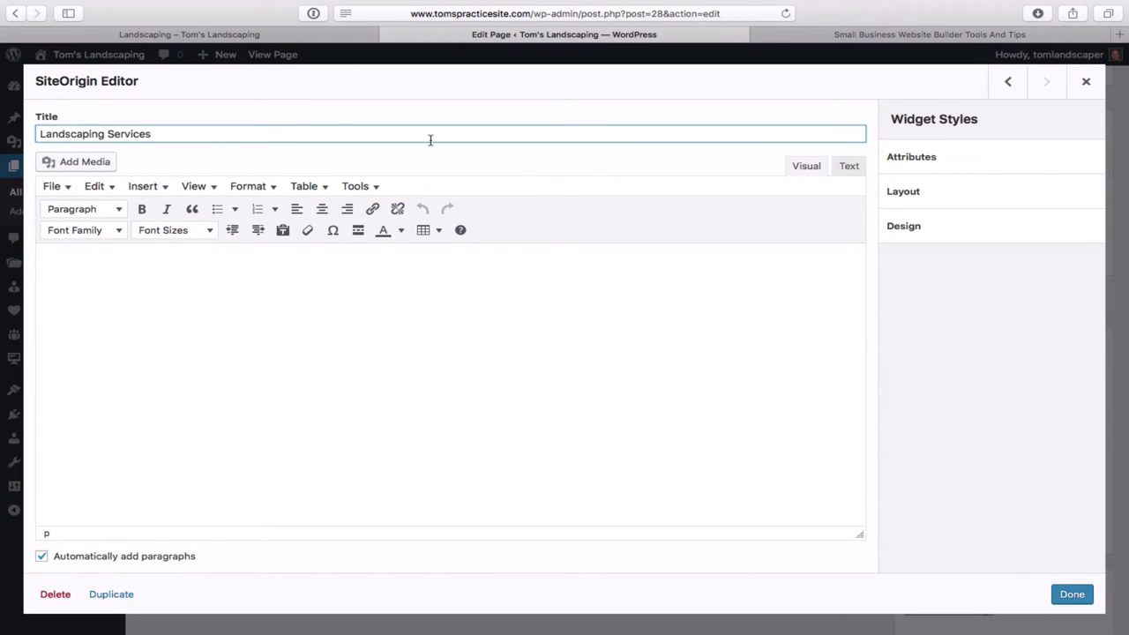
left_click(227, 261)
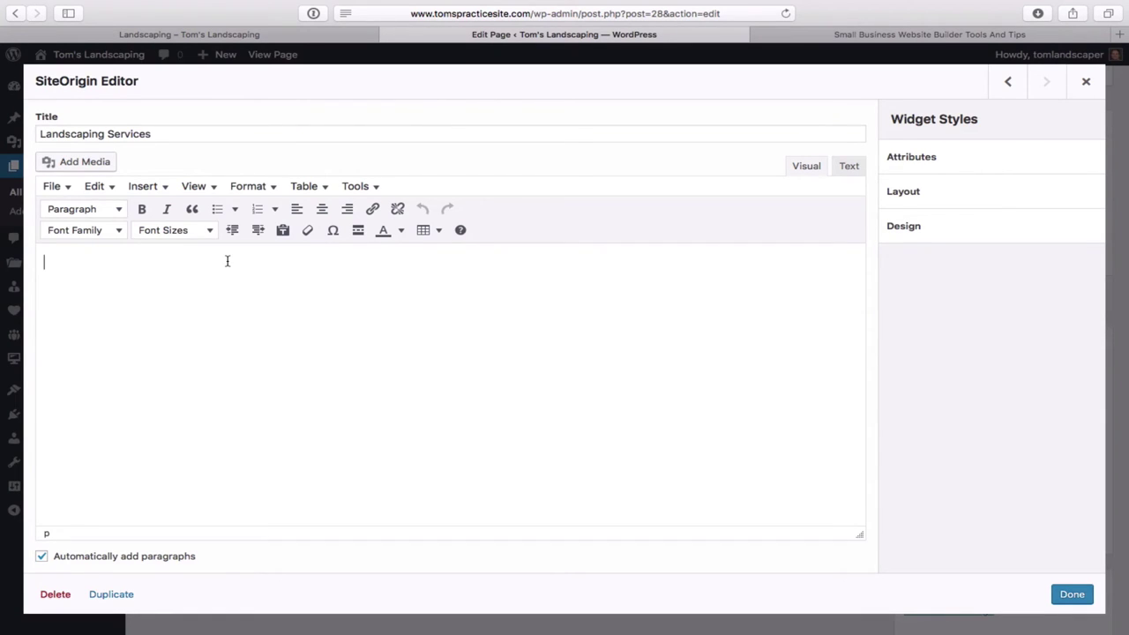
type("Sprinkler Systems Retaining Walls Fall Cleanup Sodding Flower Bed Maintenance Mulching Pest Control")
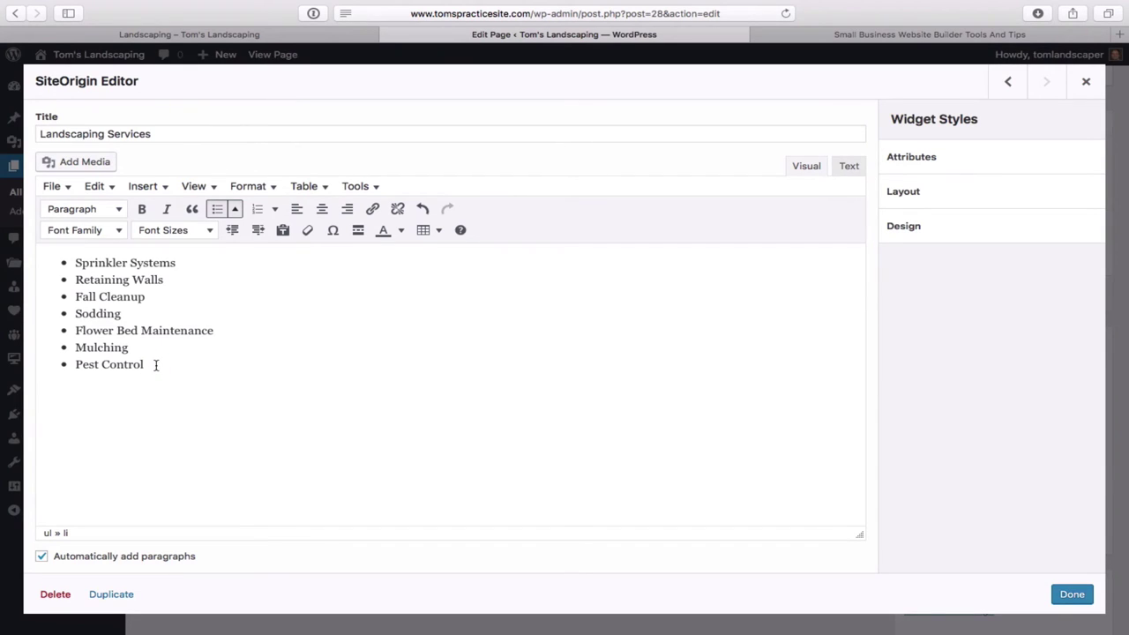
Set the services list text to 18pt and save the widget
left_click_drag(156, 364, 49, 253)
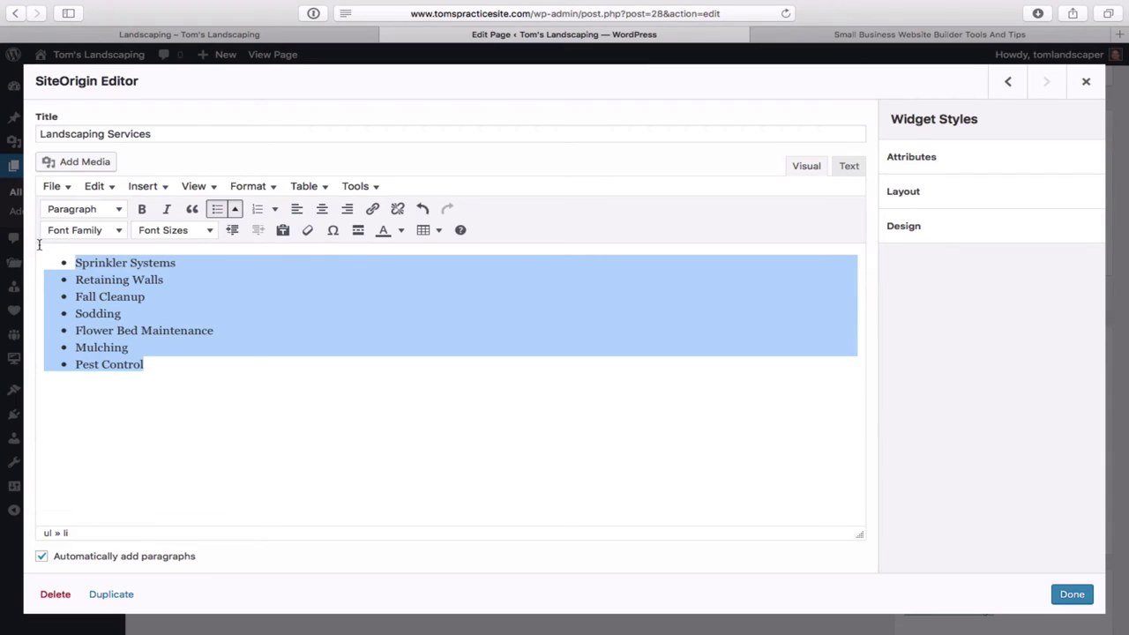
left_click(210, 231)
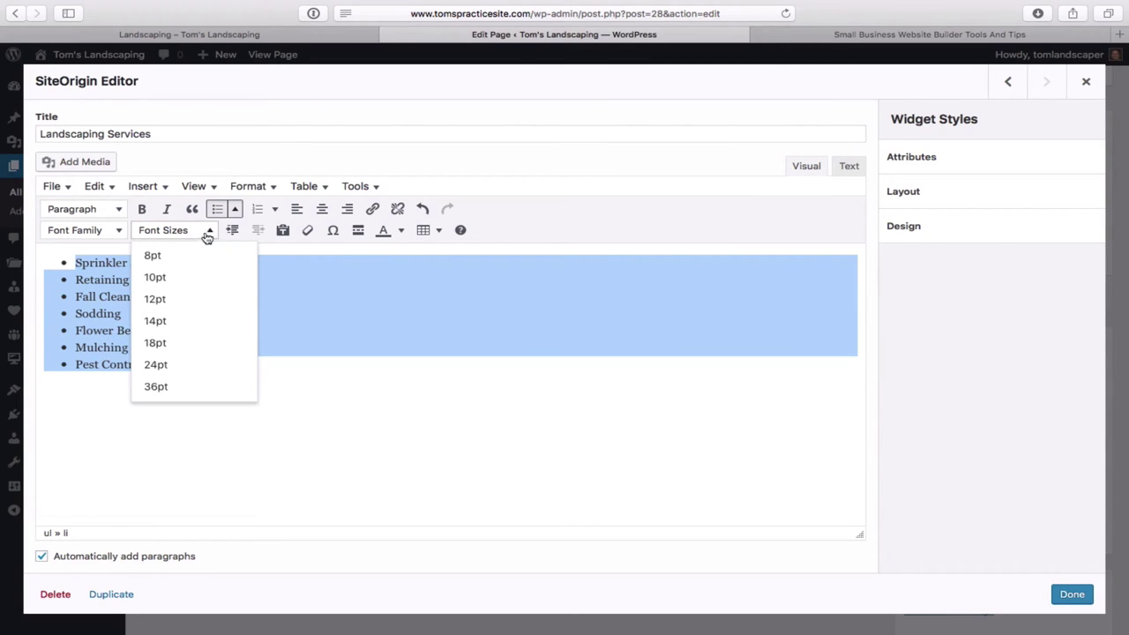
left_click(172, 350)
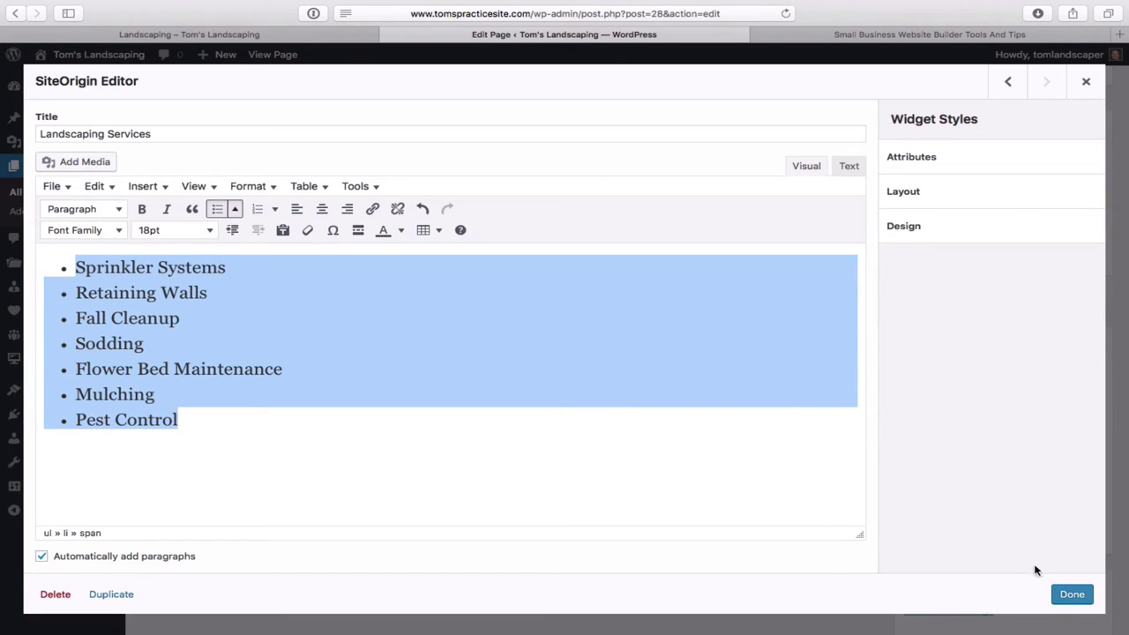
left_click(801, 494)
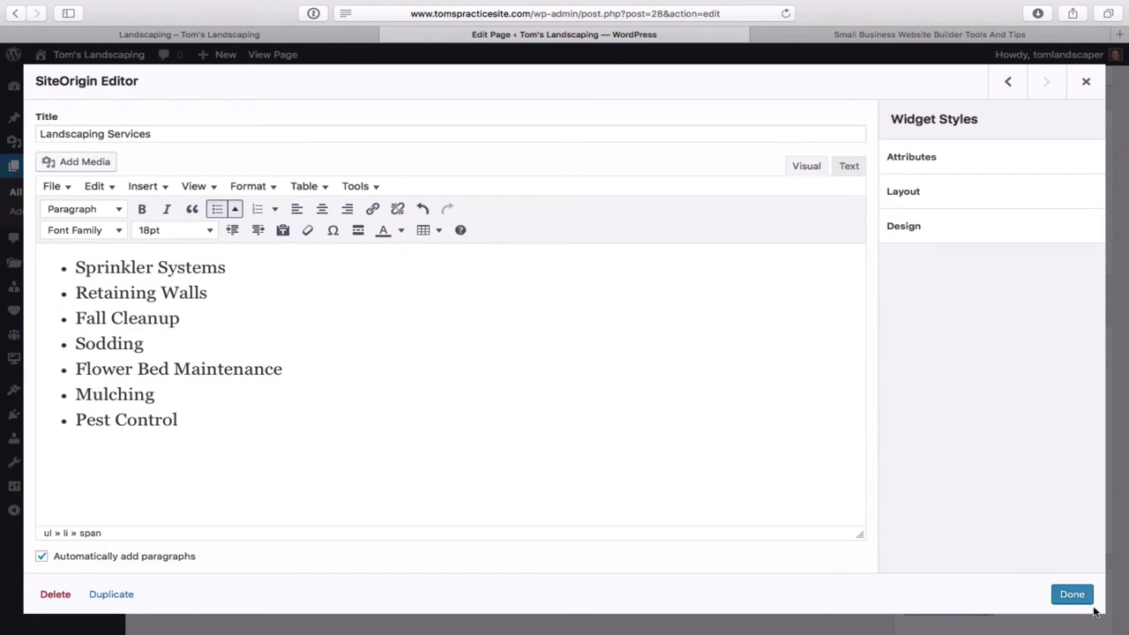
left_click(1070, 597)
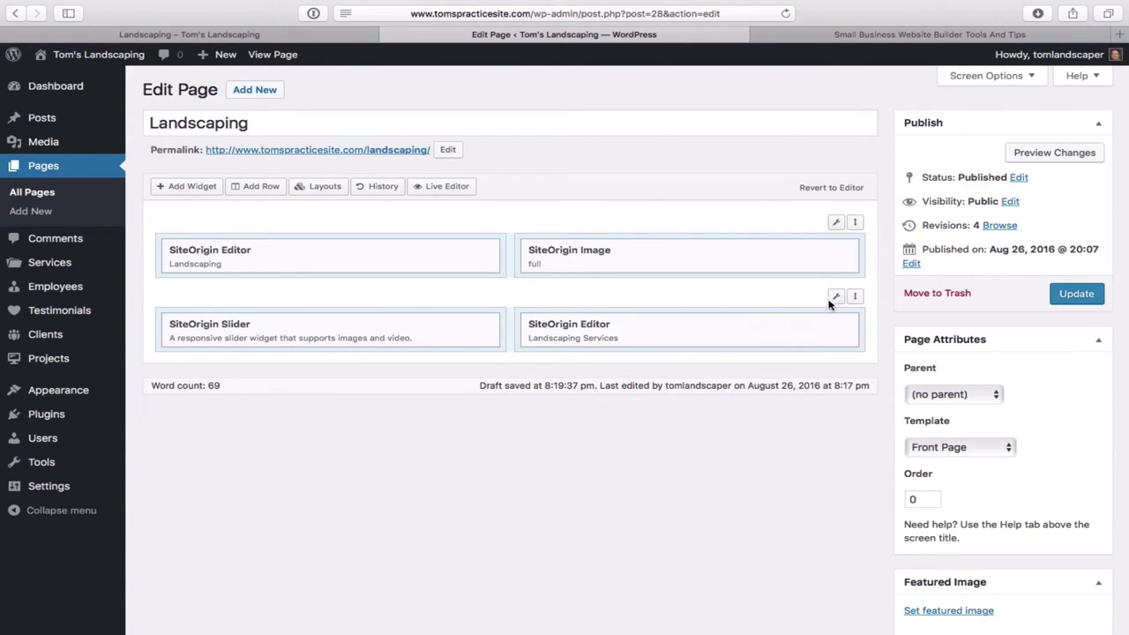
mouse_move(836, 300)
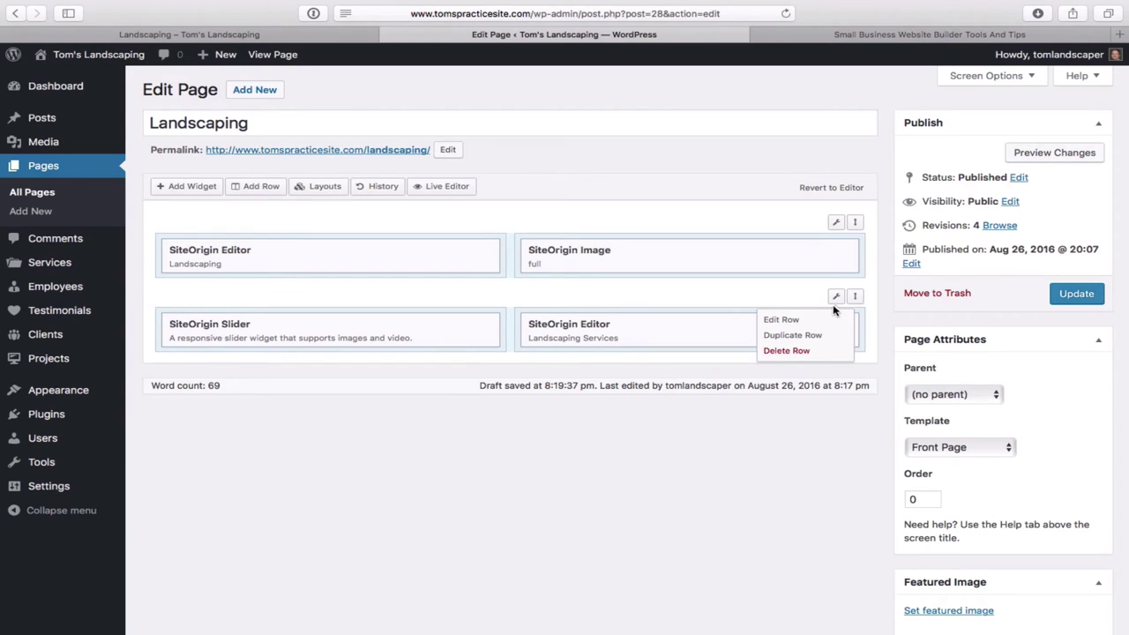
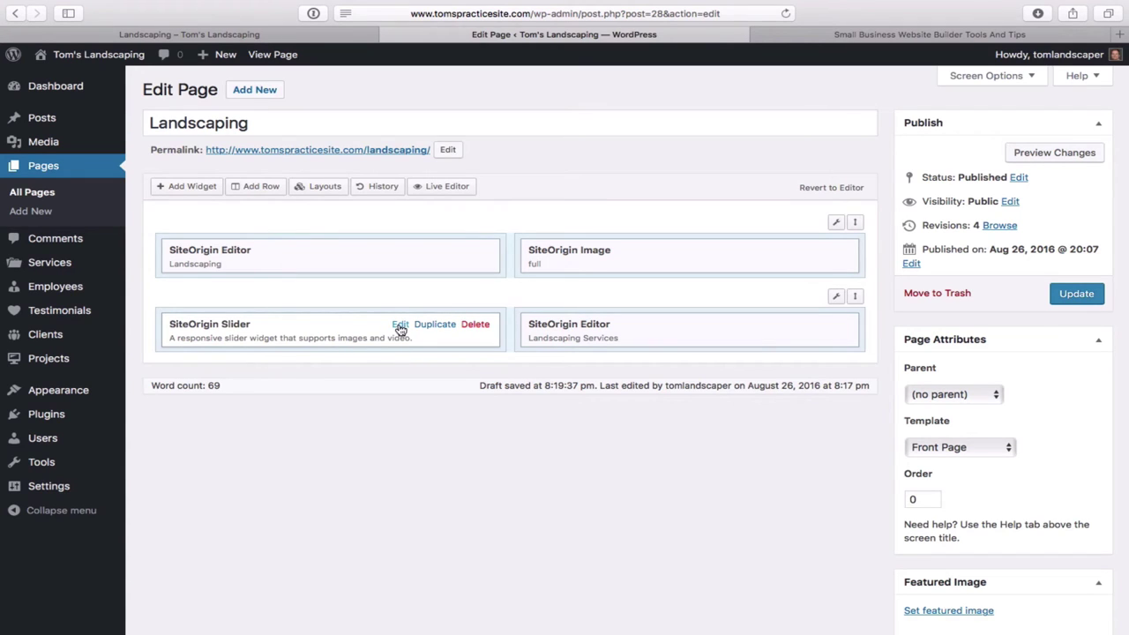
Add a slider frame and upload mulch photo canstockphoto10759783.jpg as its background
left_click(400, 327)
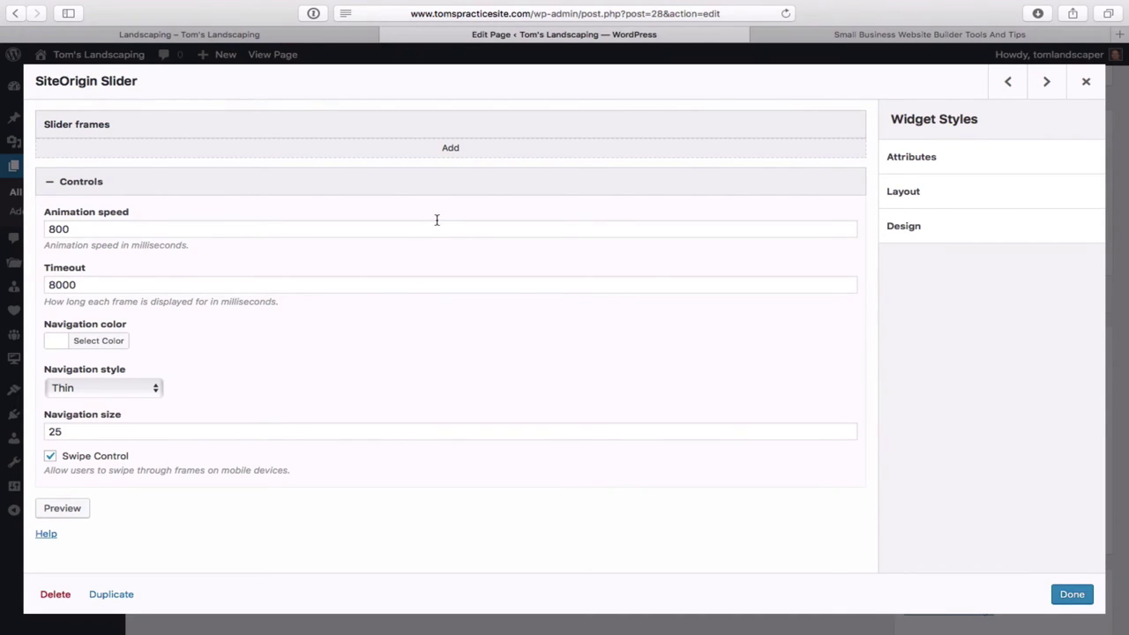
left_click(462, 151)
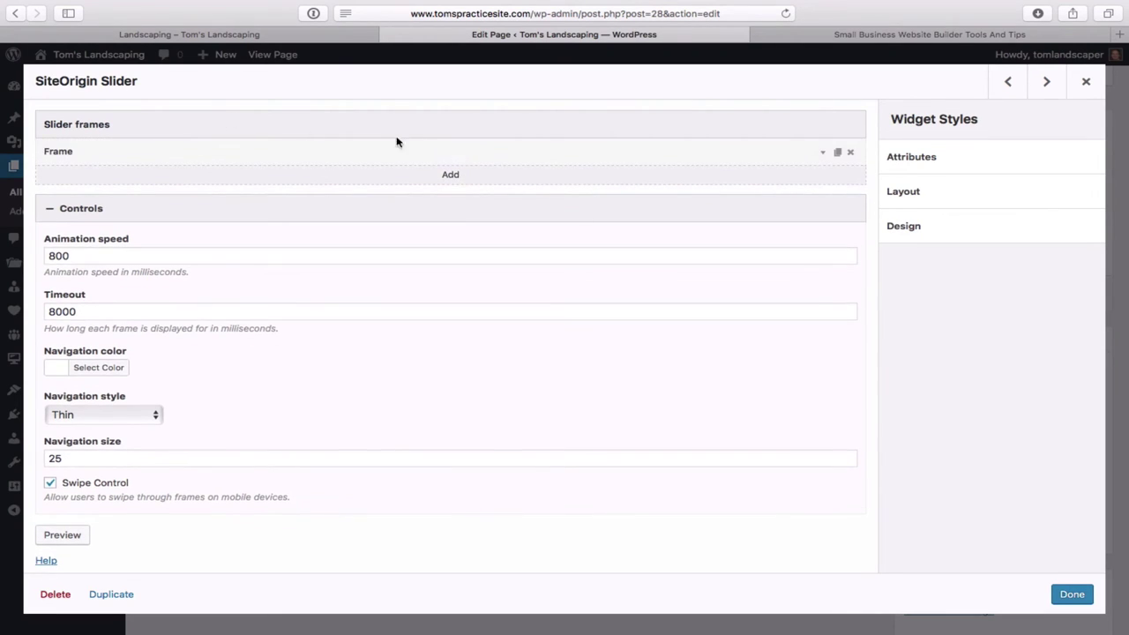
left_click(823, 158)
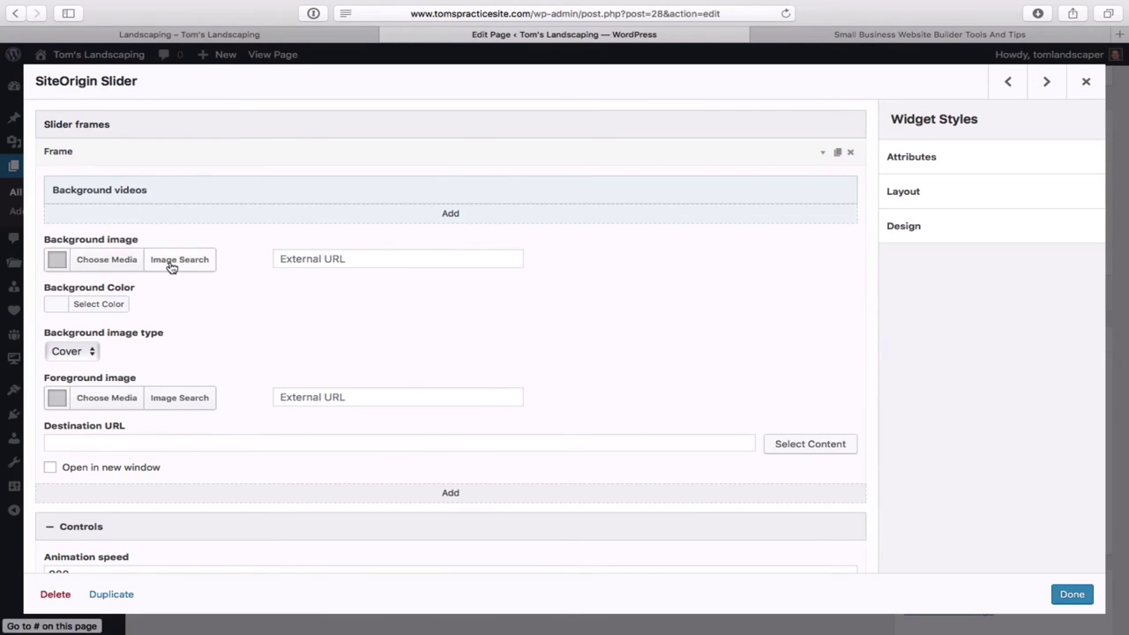
left_click(96, 267)
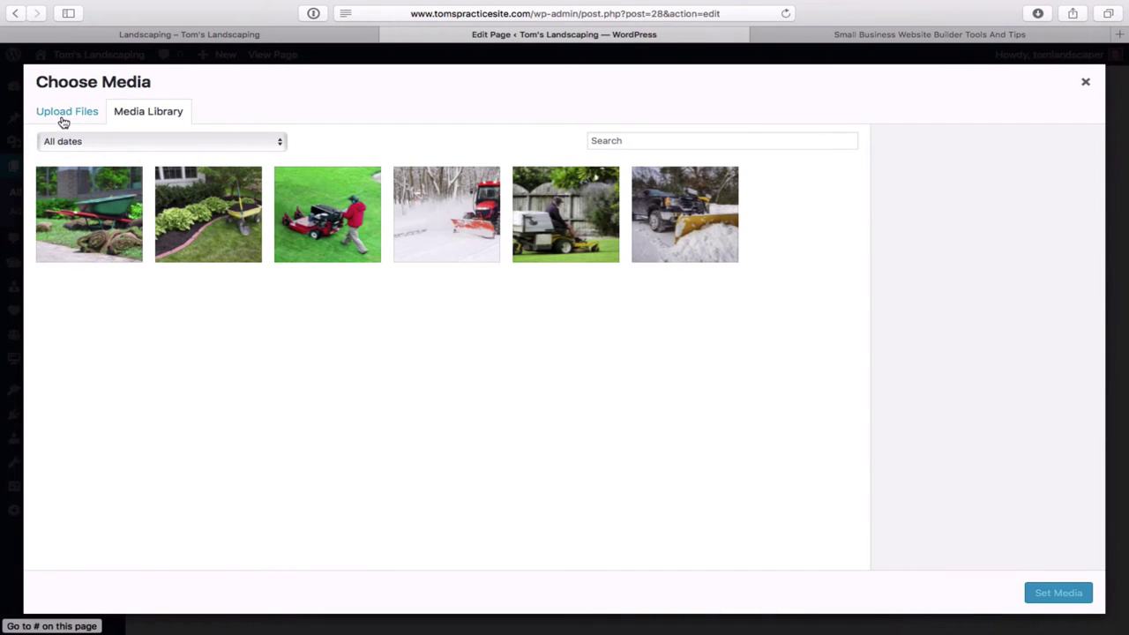
left_click(64, 118)
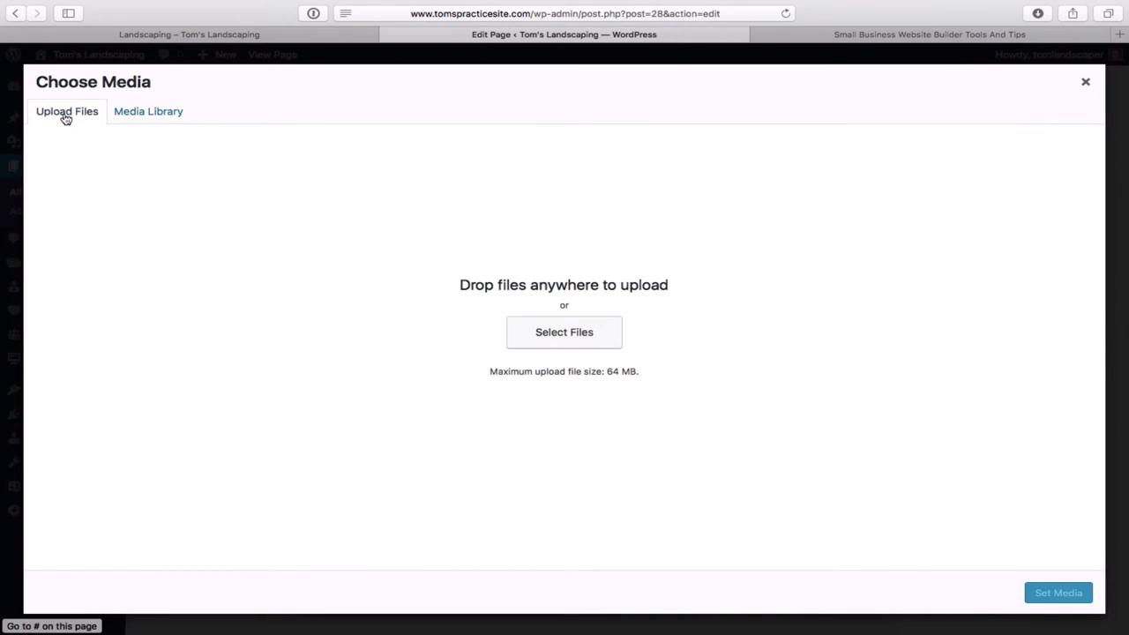
left_click(559, 339)
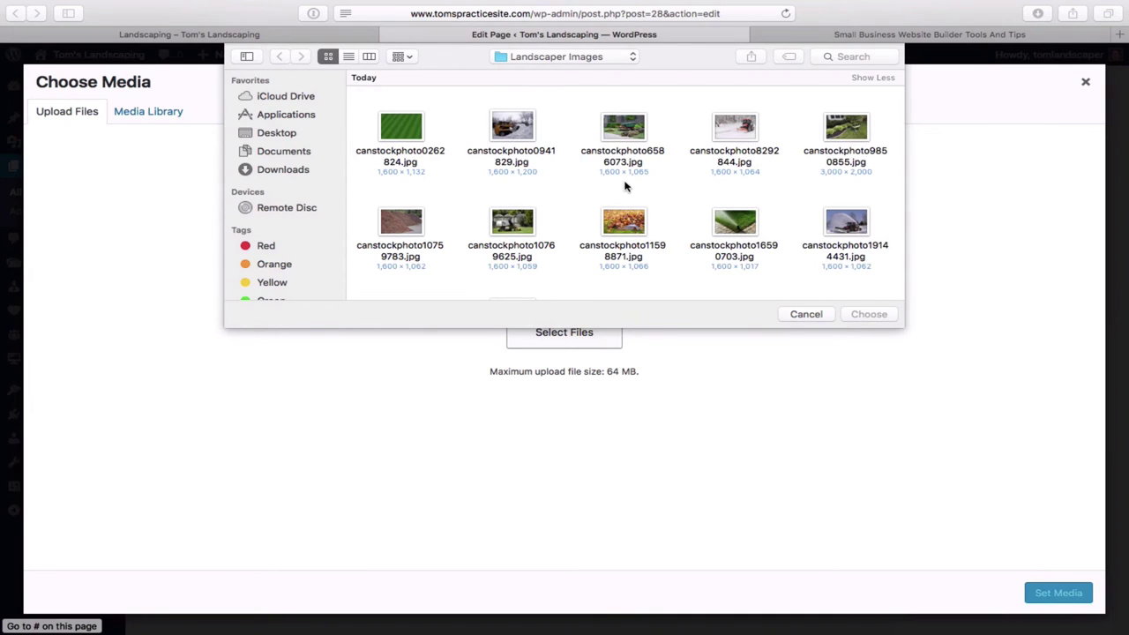
scroll(625, 185, "down", 3)
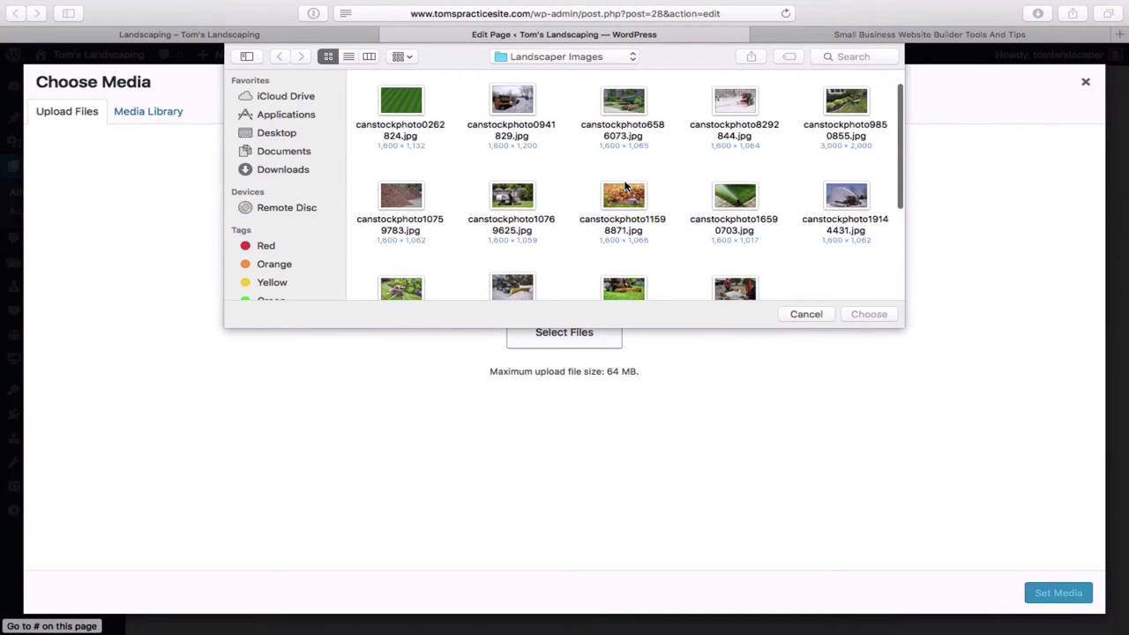
left_click(402, 196)
key("Return")
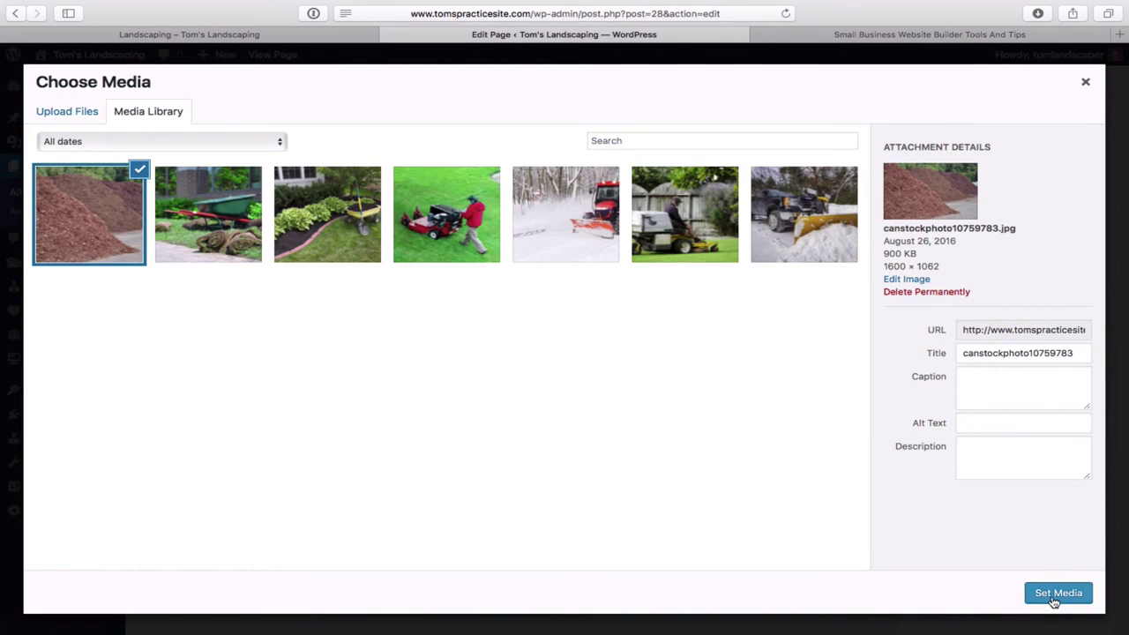
left_click(1058, 594)
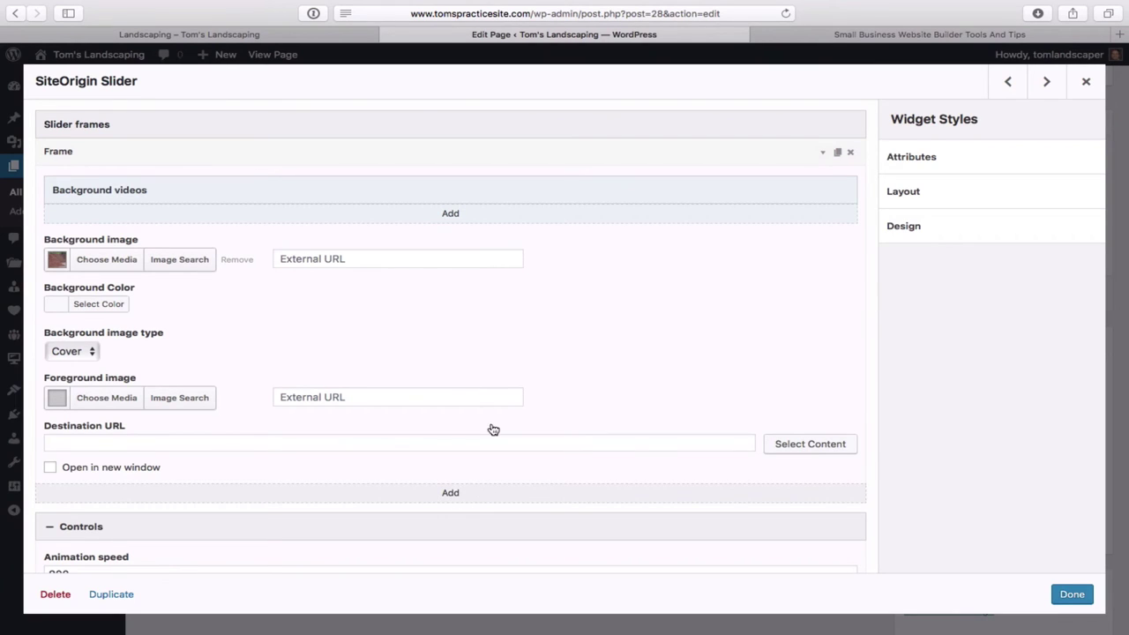
Add a second frame with uploaded autumn-leaves photo canstockphoto11598871.jpg as background
left_click(452, 493)
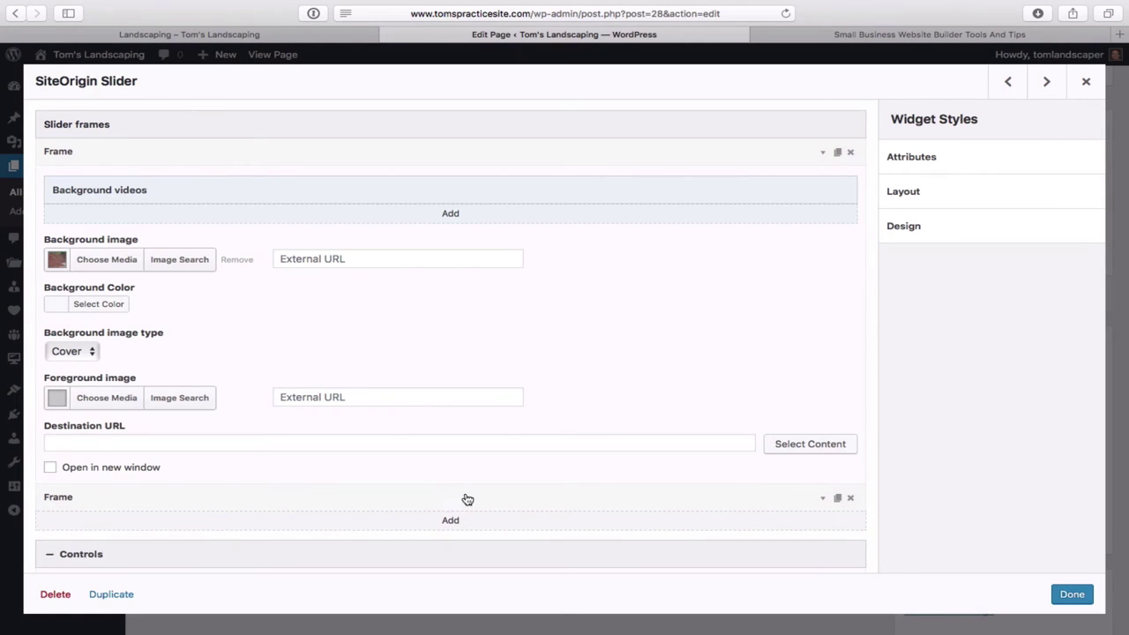
left_click(823, 499)
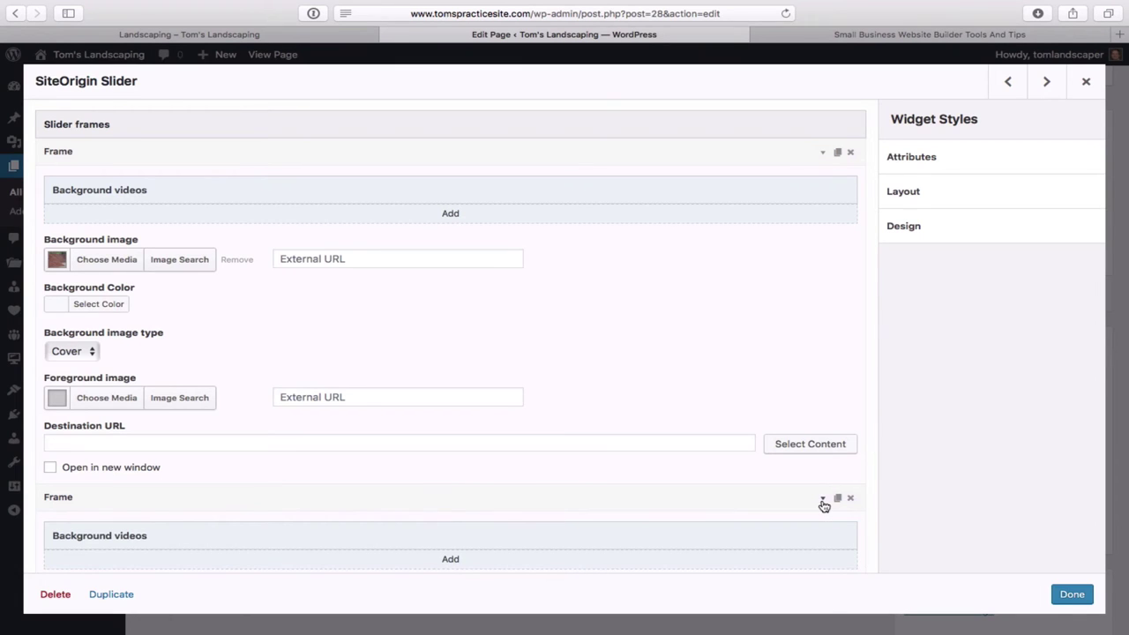
scroll(820, 505, "down", 5)
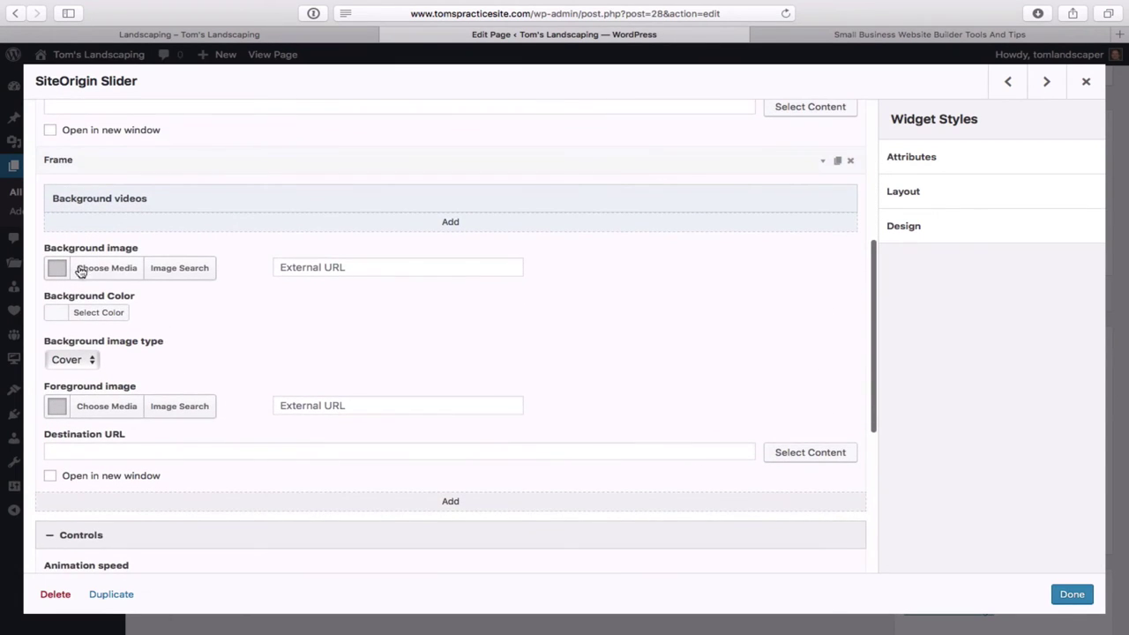
left_click(111, 270)
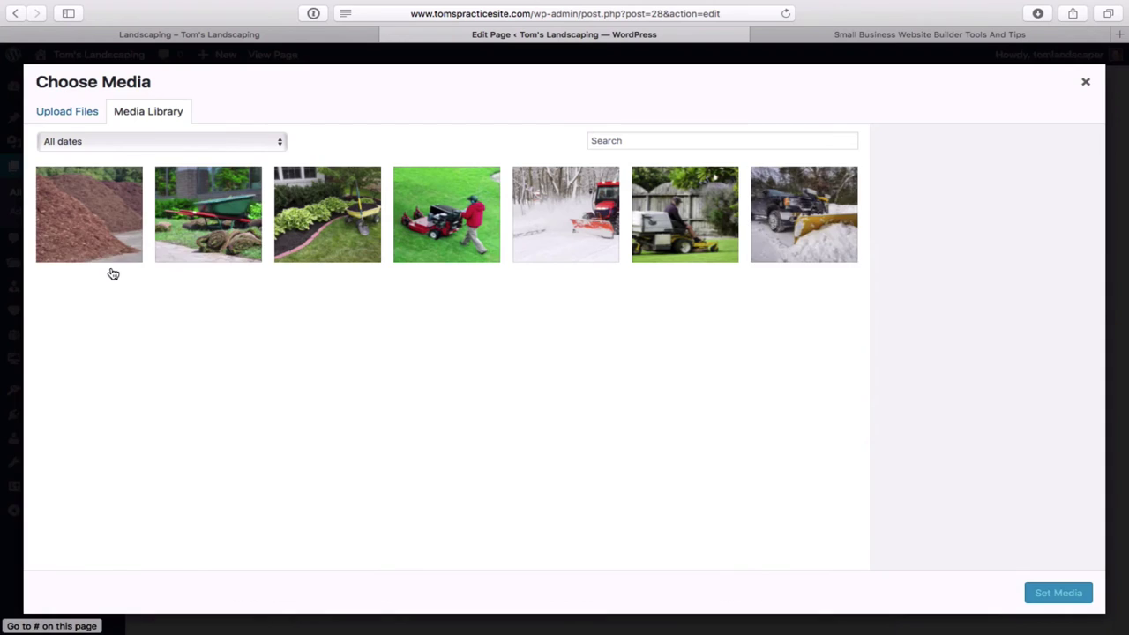
left_click(66, 113)
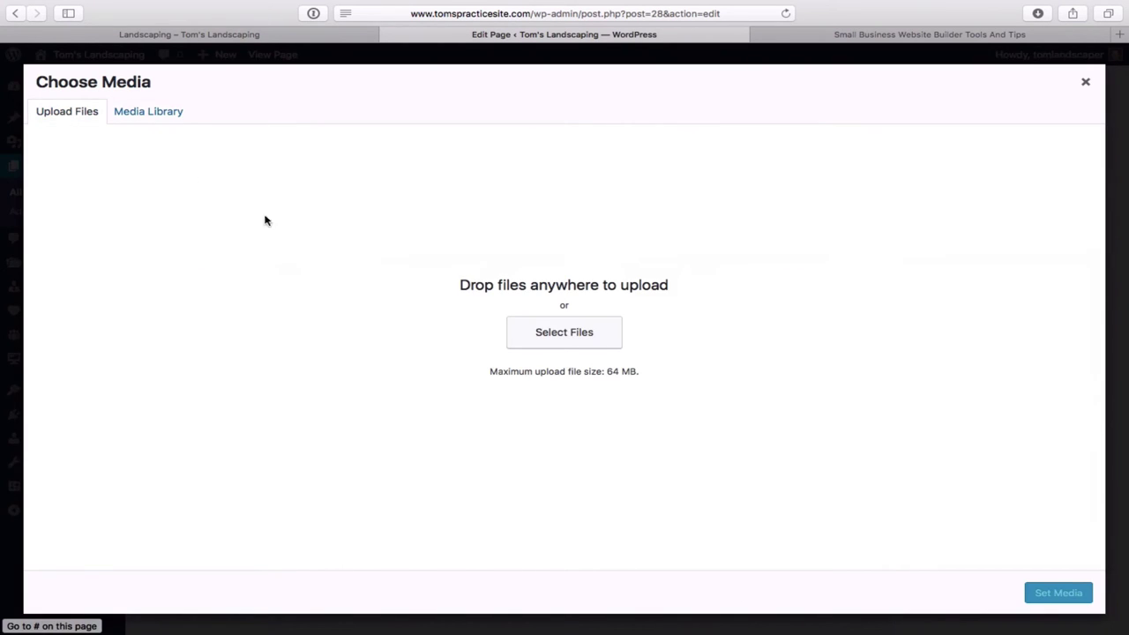
left_click(567, 348)
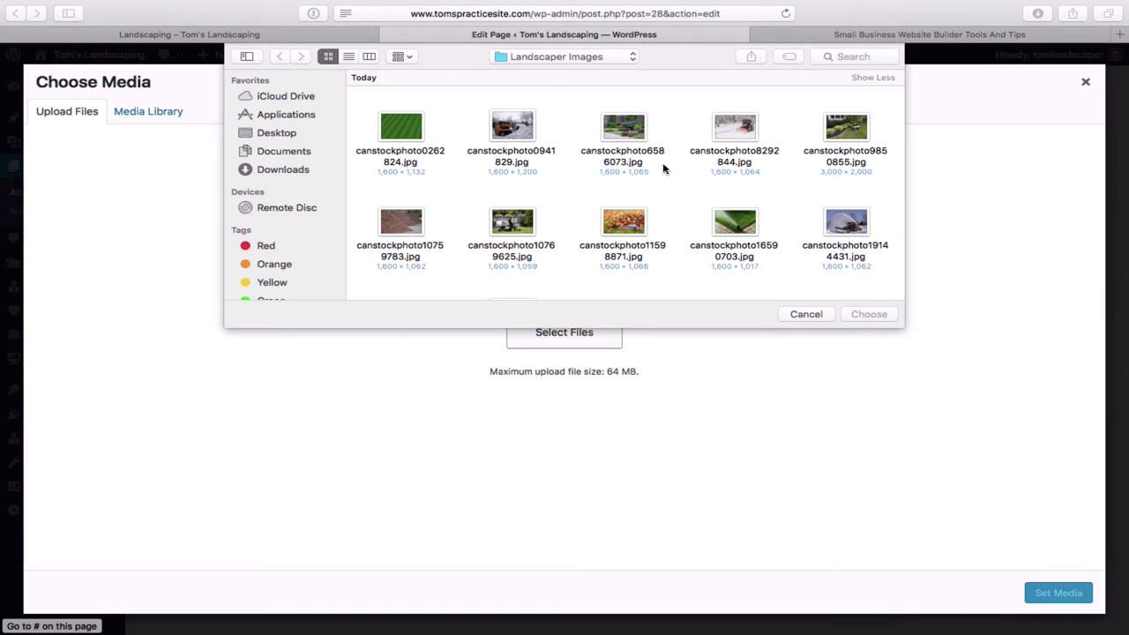
scroll(583, 200, "down", 1)
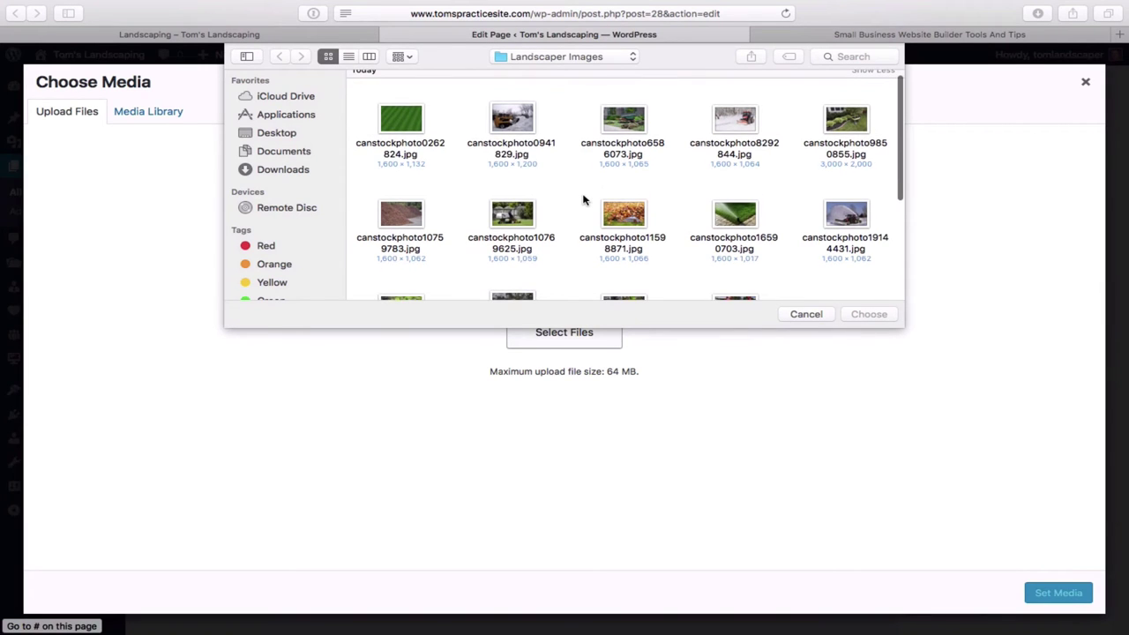
double_click(625, 215)
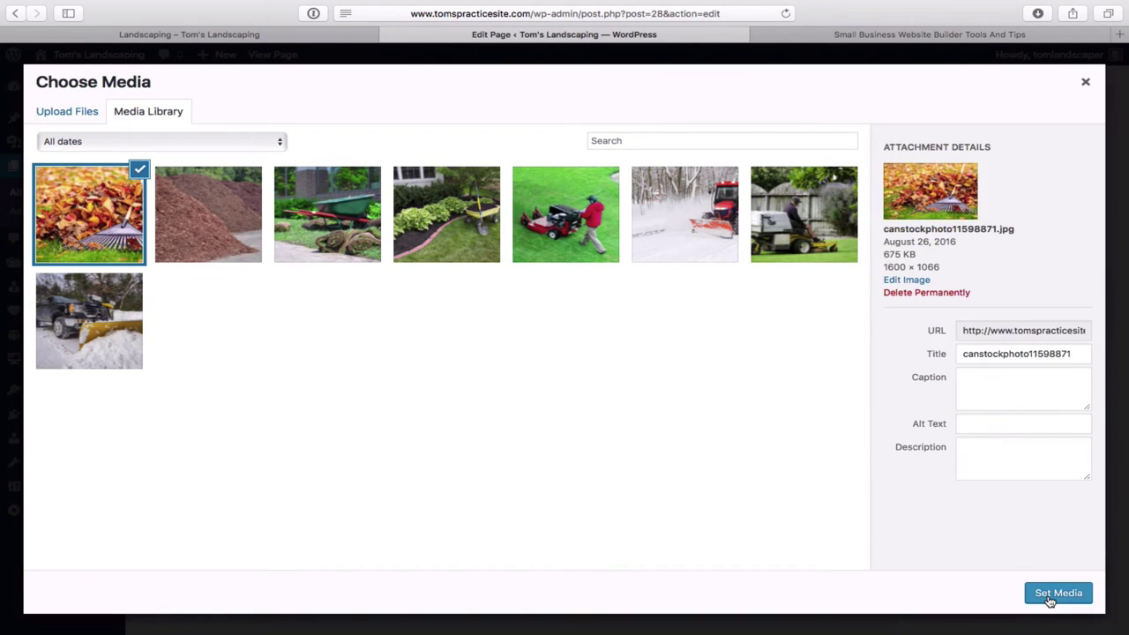
left_click(1059, 593)
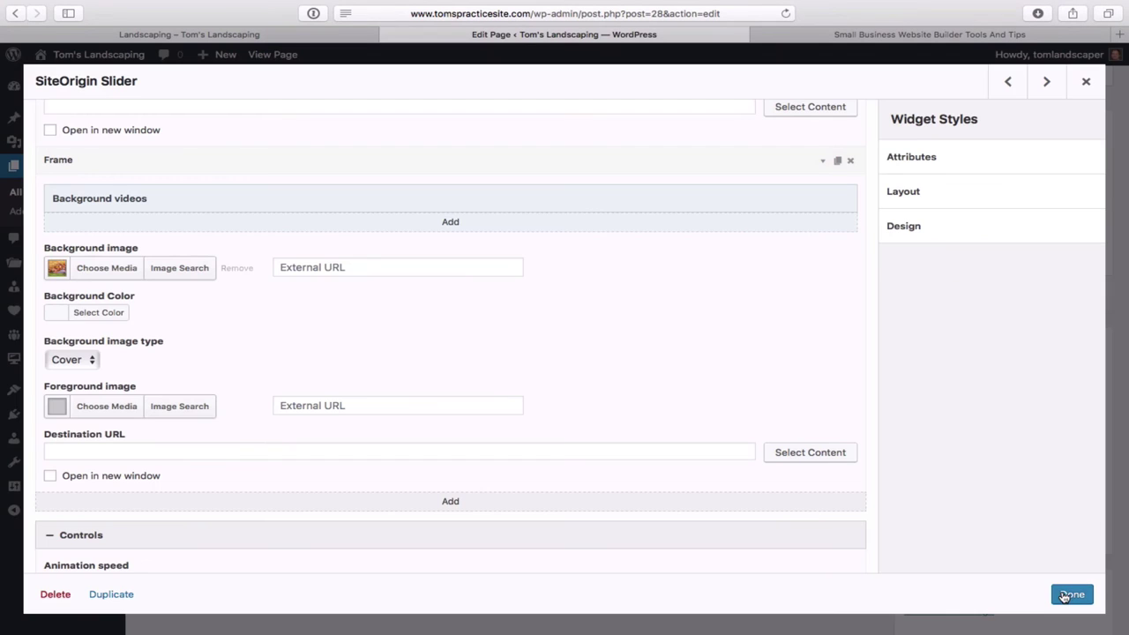
scroll(742, 487, "down", 2)
scroll(742, 487, "down", 3)
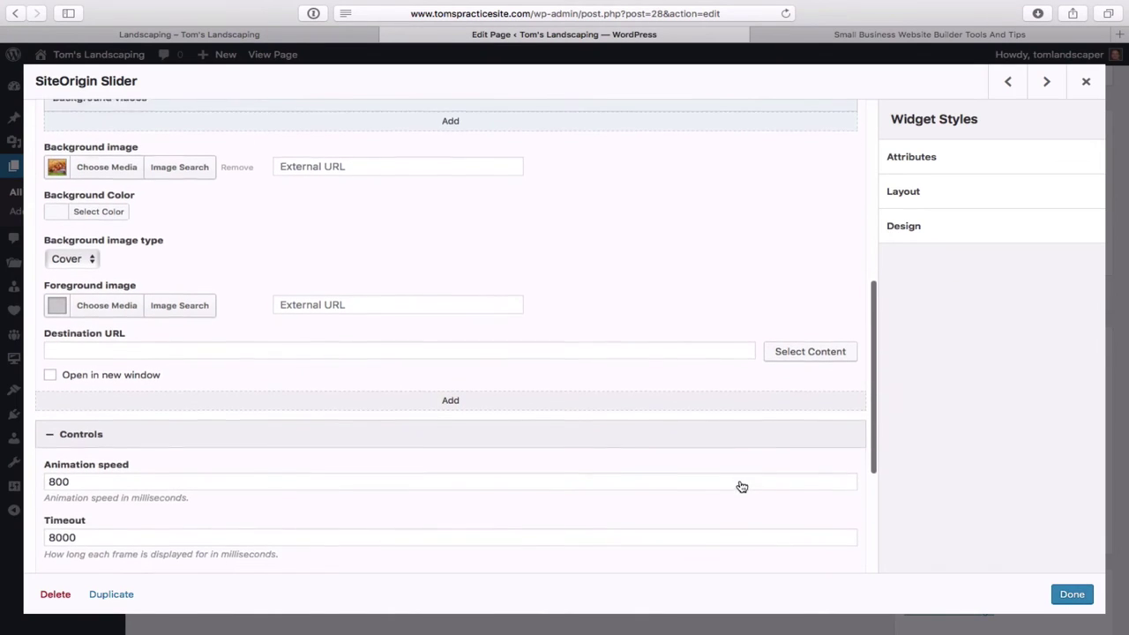
scroll(740, 487, "down", 1)
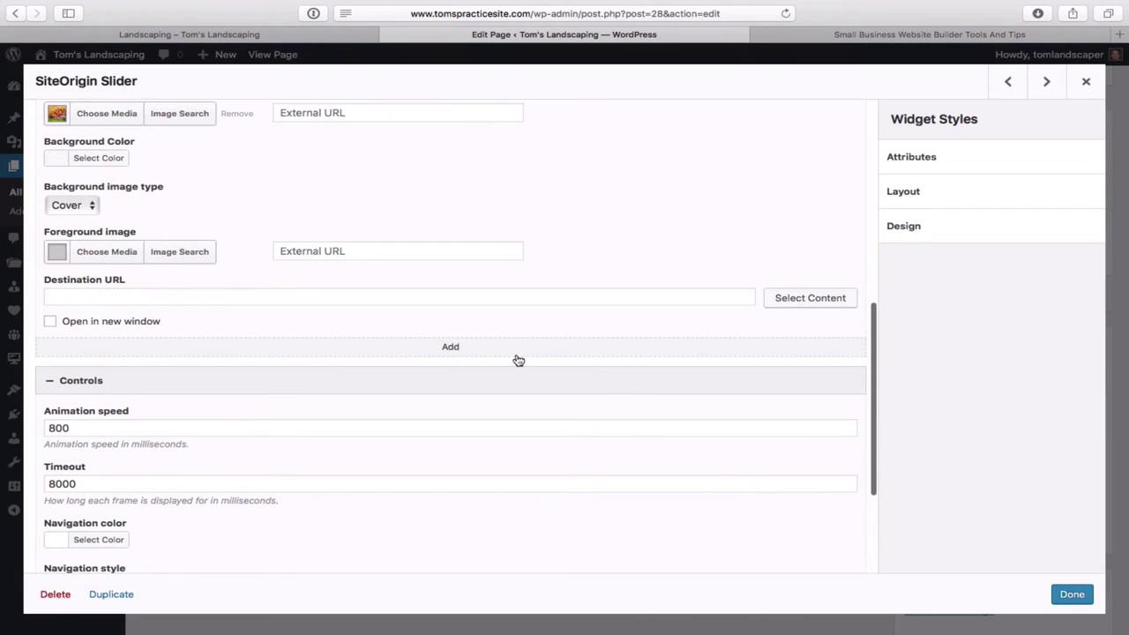
Add a third frame with uploaded sprinkler photo canstockphoto16590703.jpg as background
left_click(451, 348)
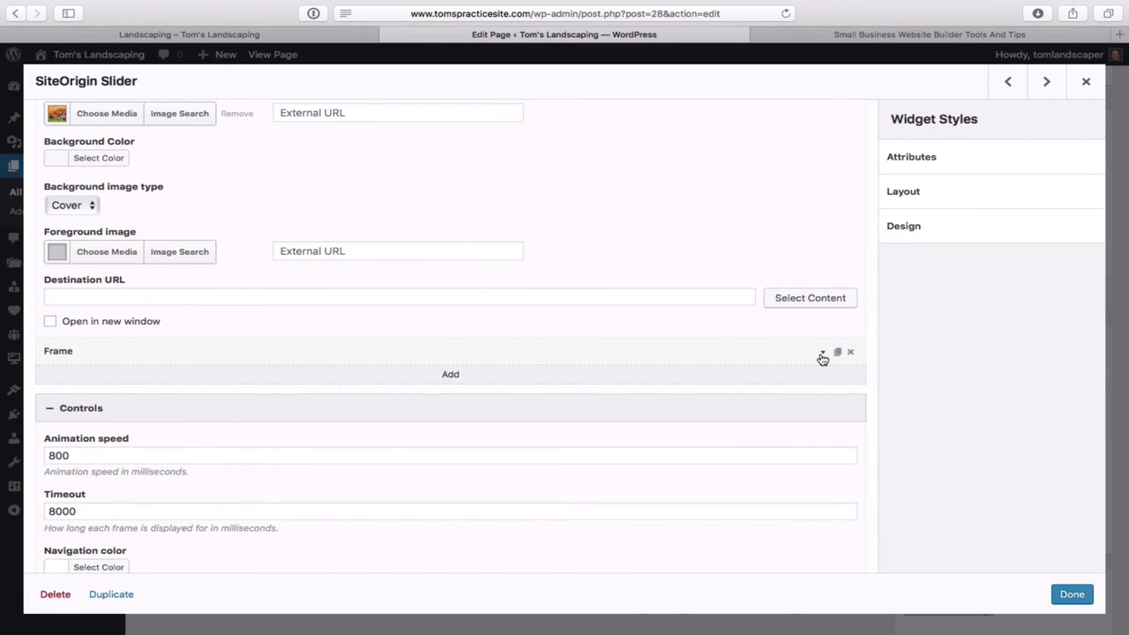
left_click(823, 354)
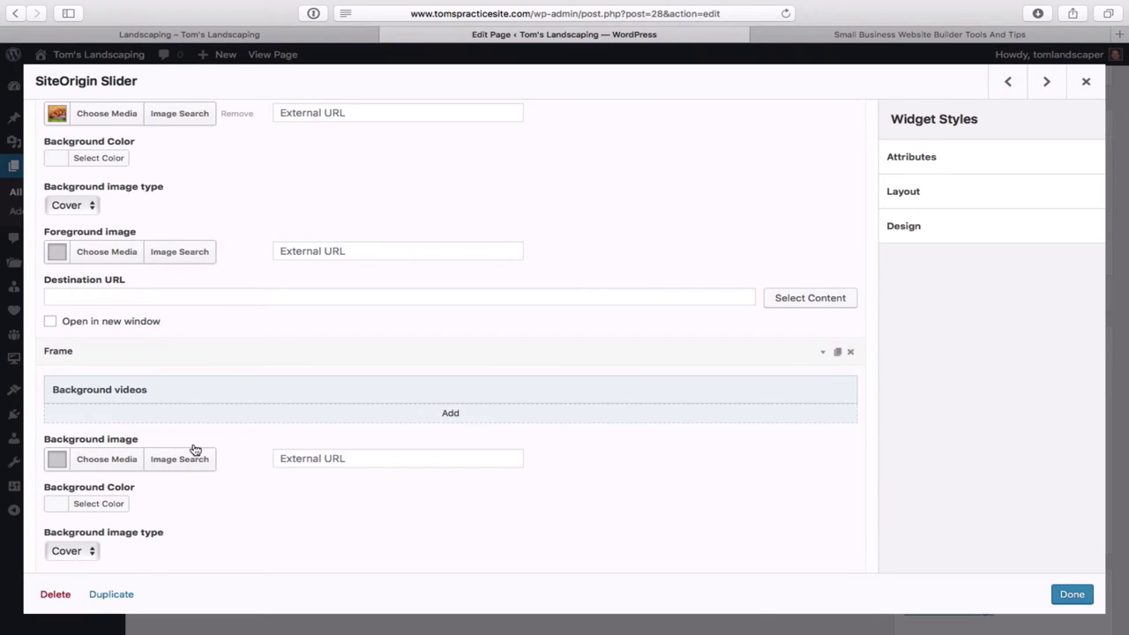
left_click(107, 460)
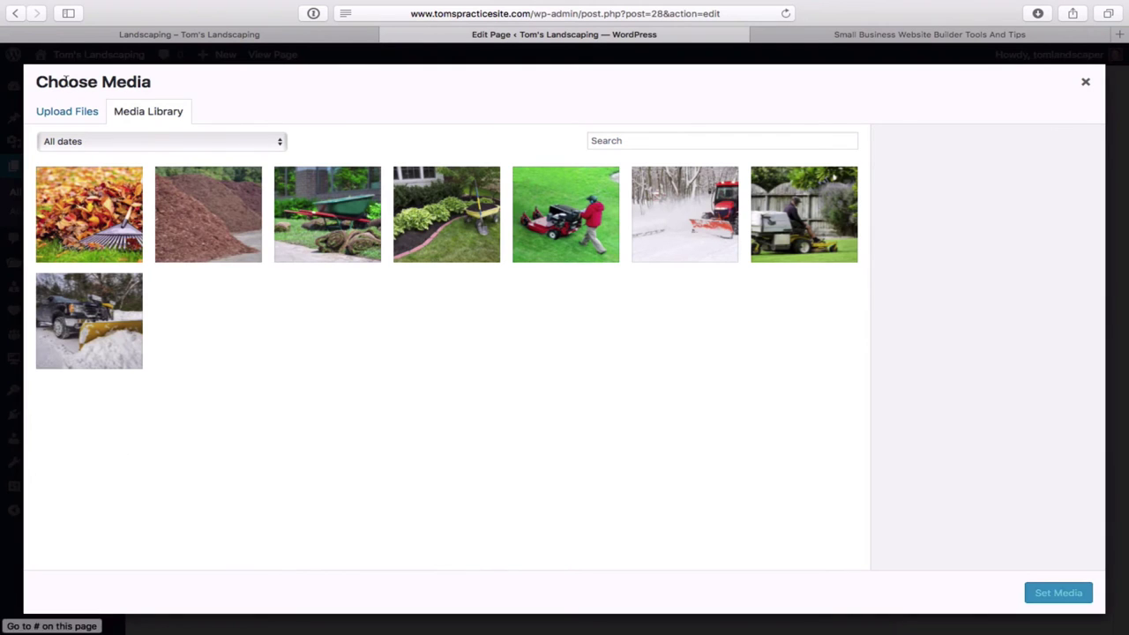
left_click(63, 113)
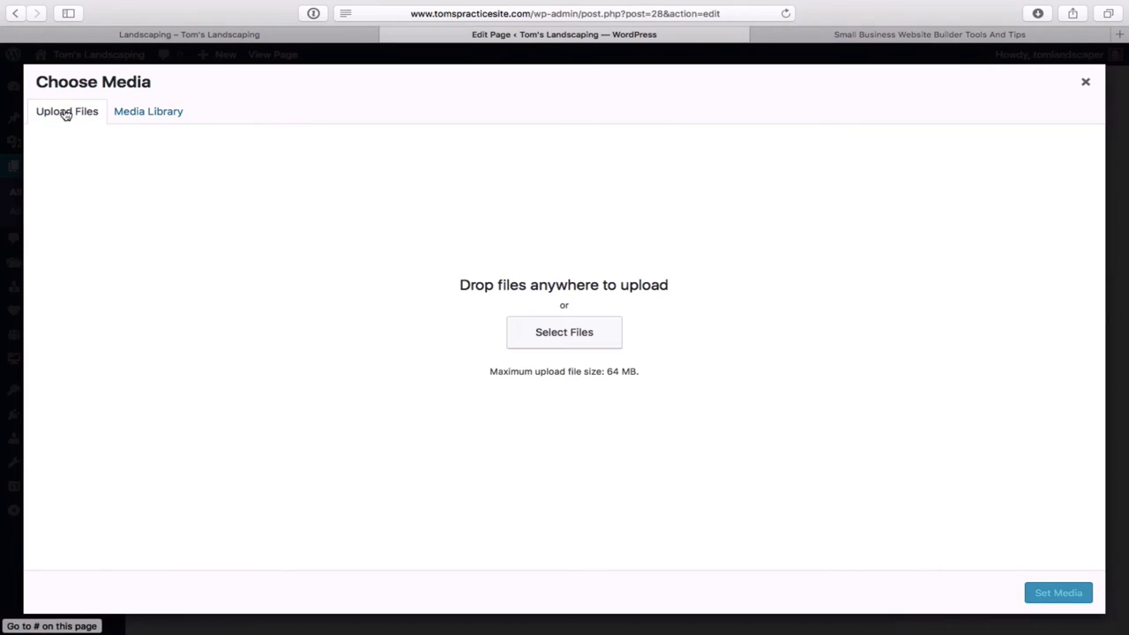
left_click(580, 335)
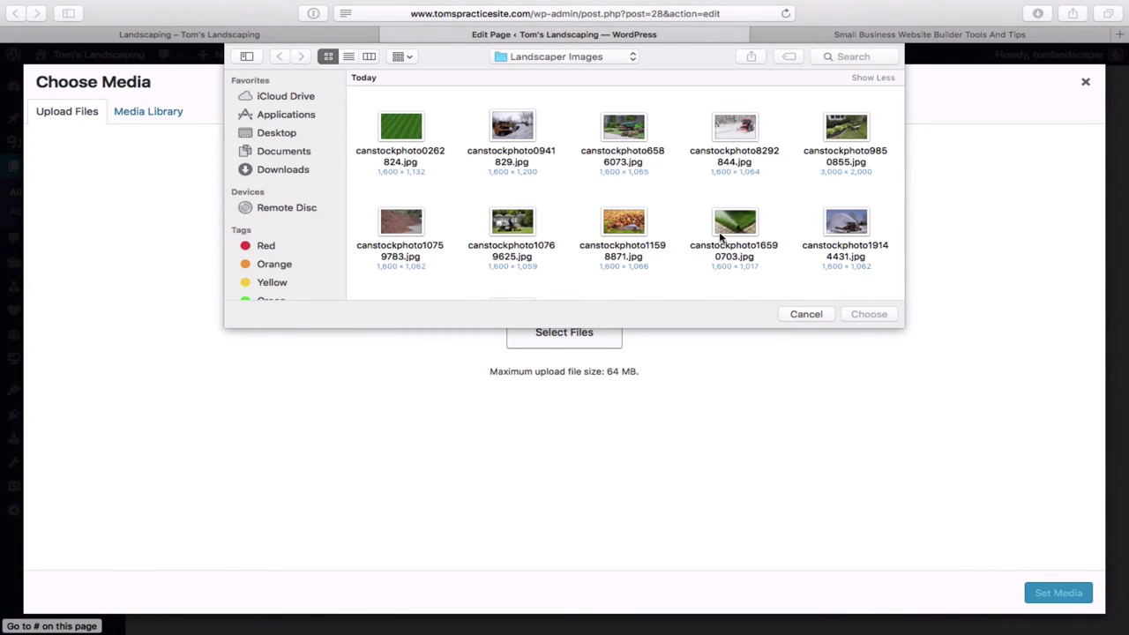
double_click(737, 222)
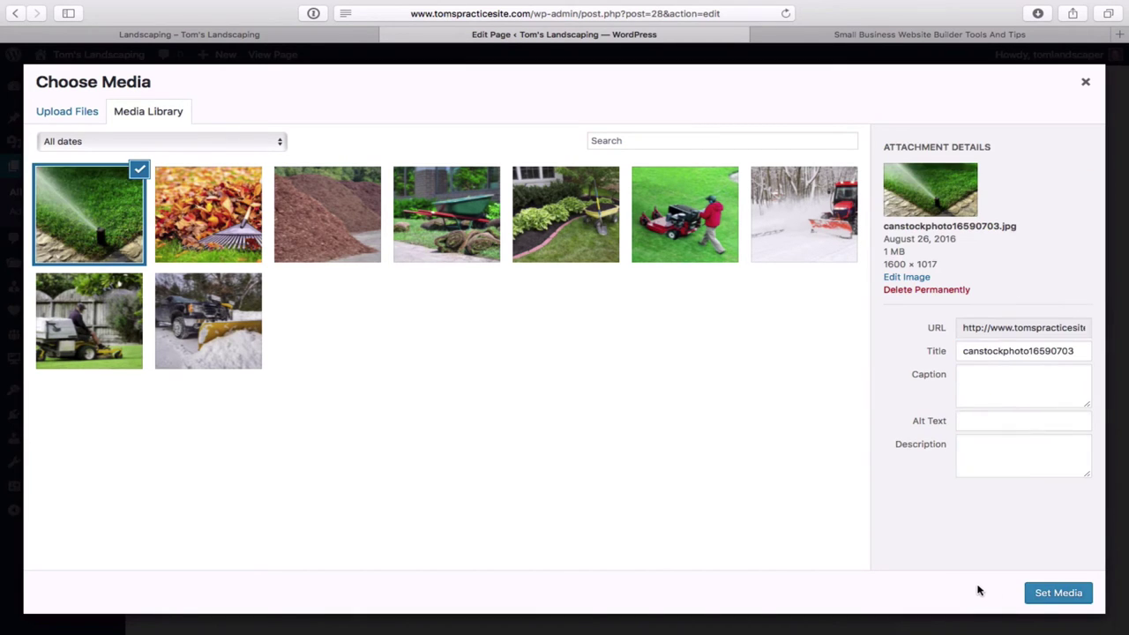
left_click(1058, 594)
scroll(746, 539, "down", 2)
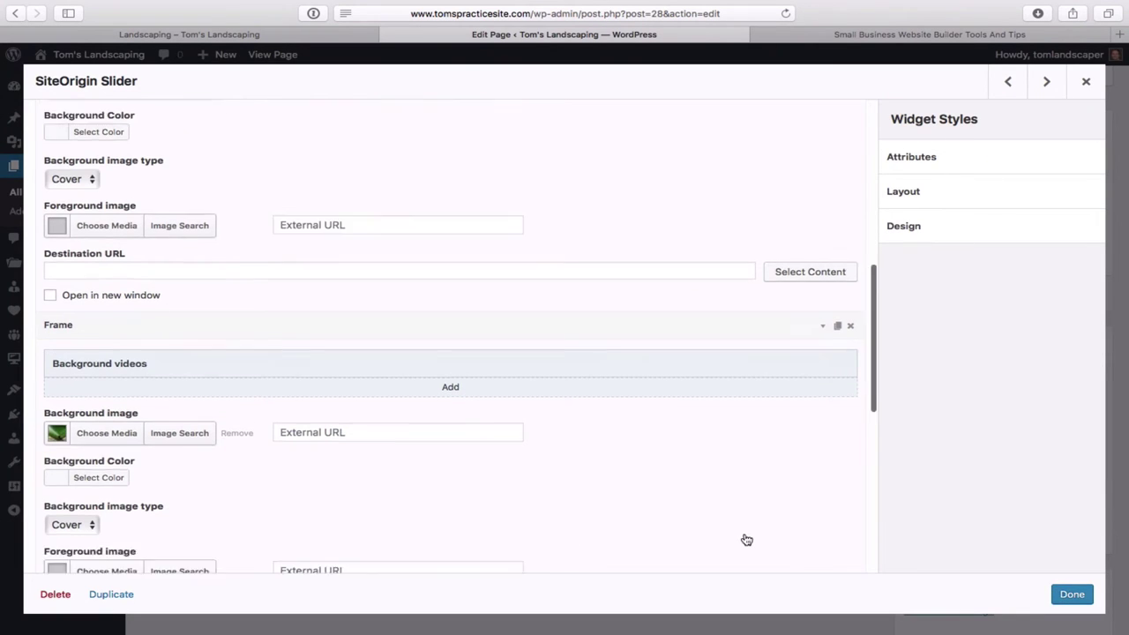
scroll(746, 539, "down", 3)
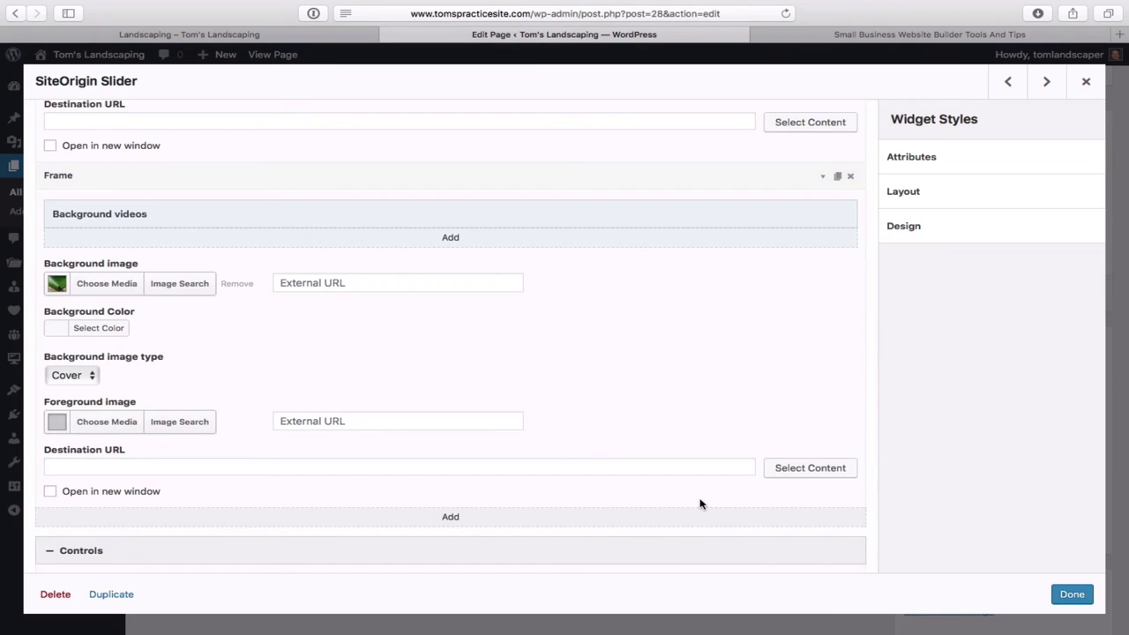
scroll(700, 504, "down", 2)
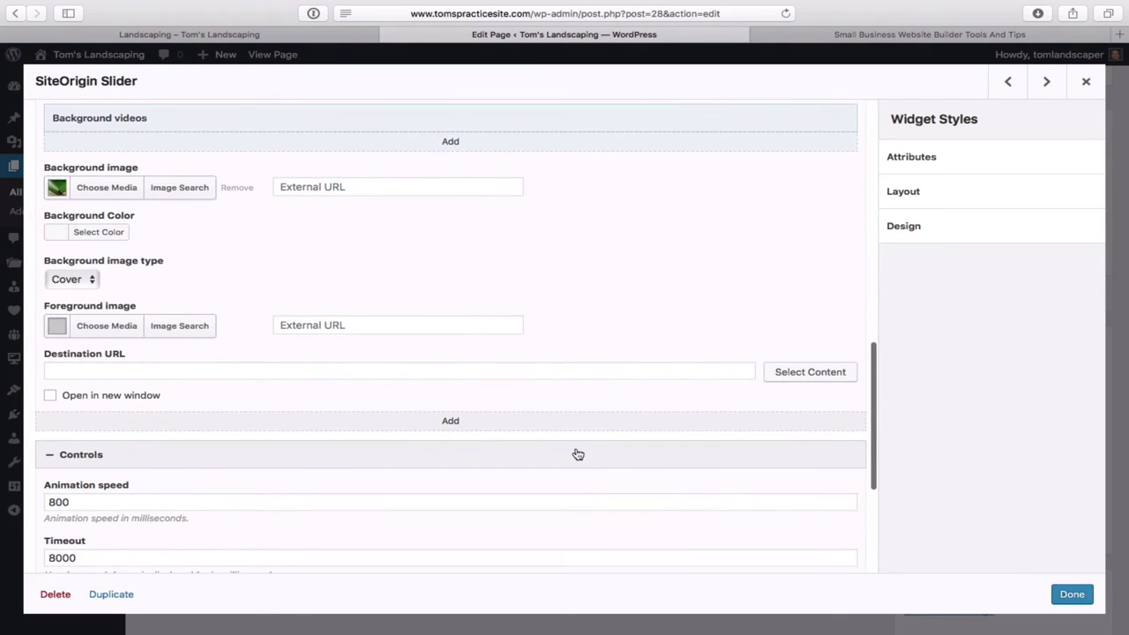
Add a fourth frame and upload the stone steps photo canstockphoto4736053.jpg
left_click(462, 424)
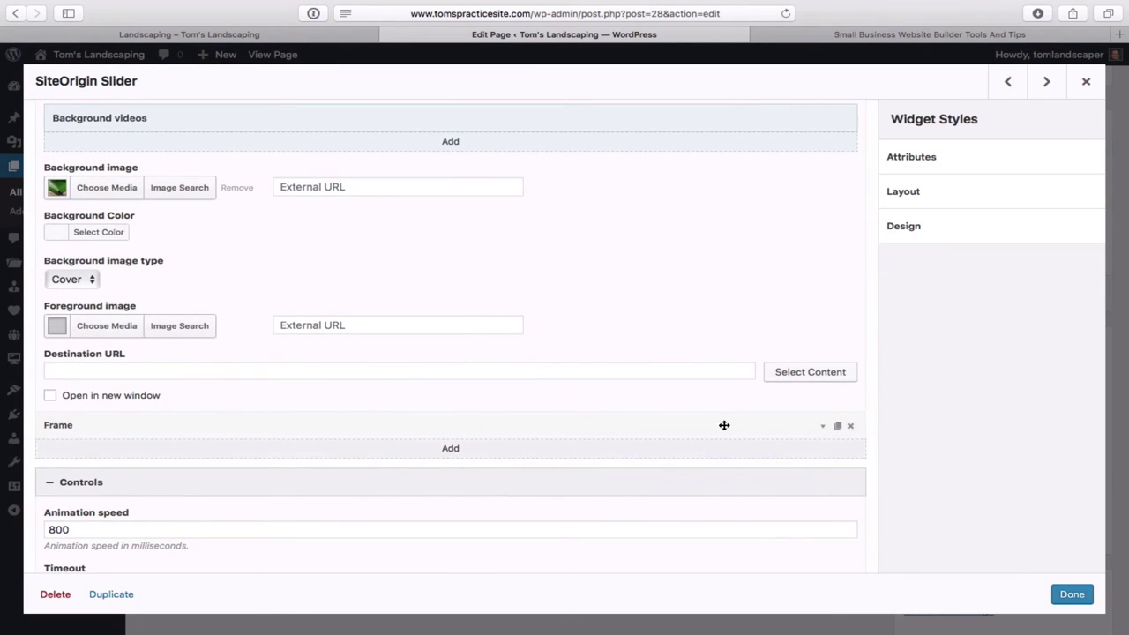
left_click(823, 430)
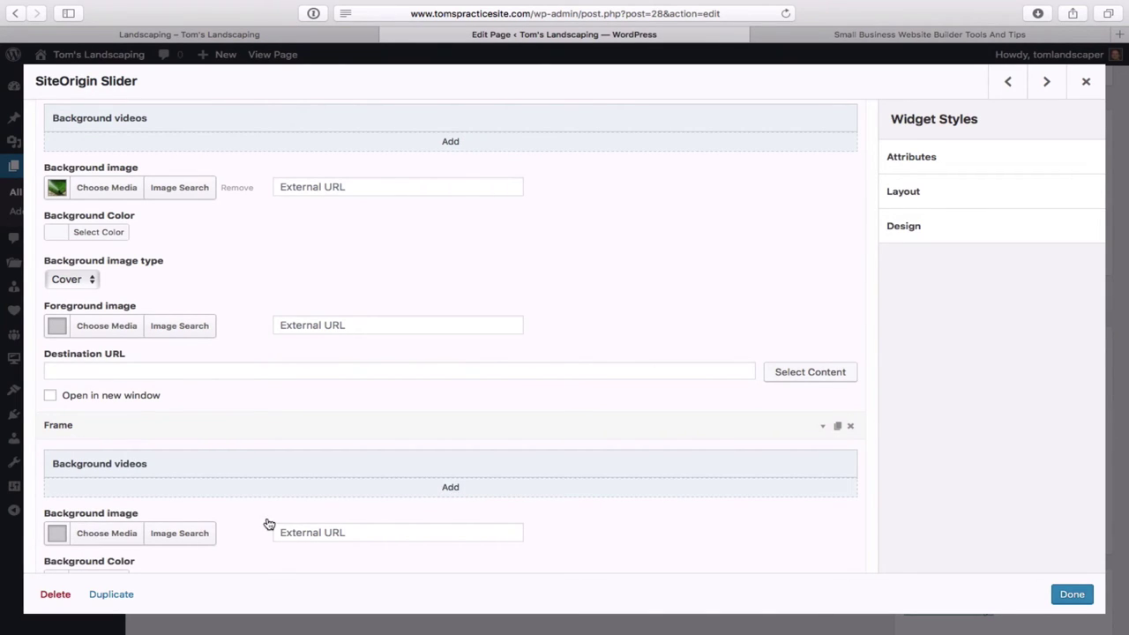
scroll(264, 521, "down", 3)
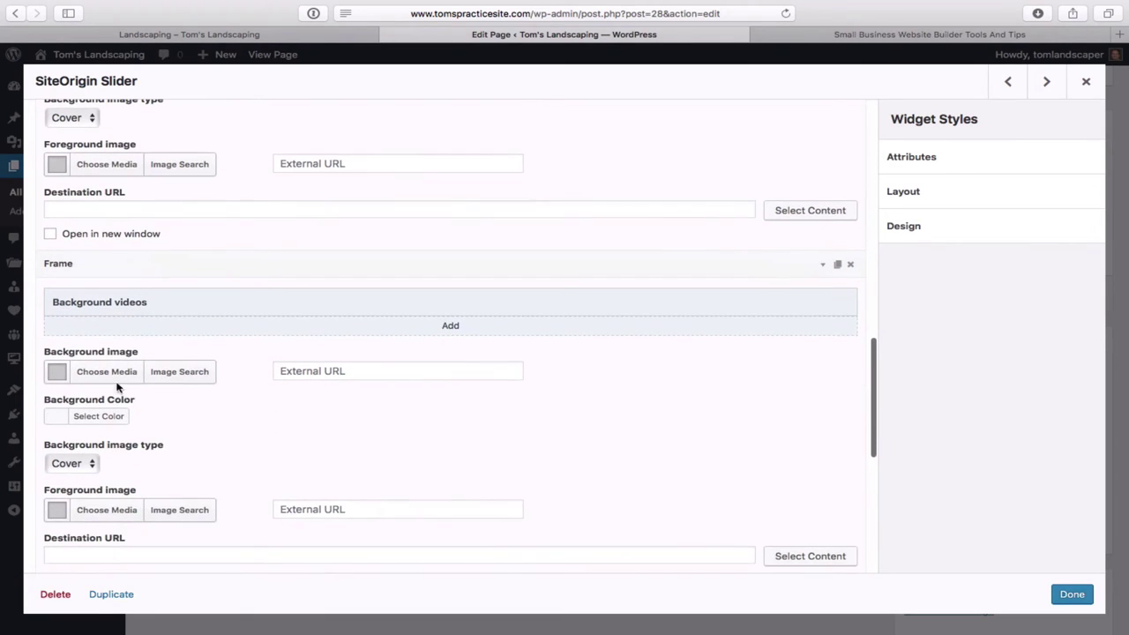
left_click(107, 378)
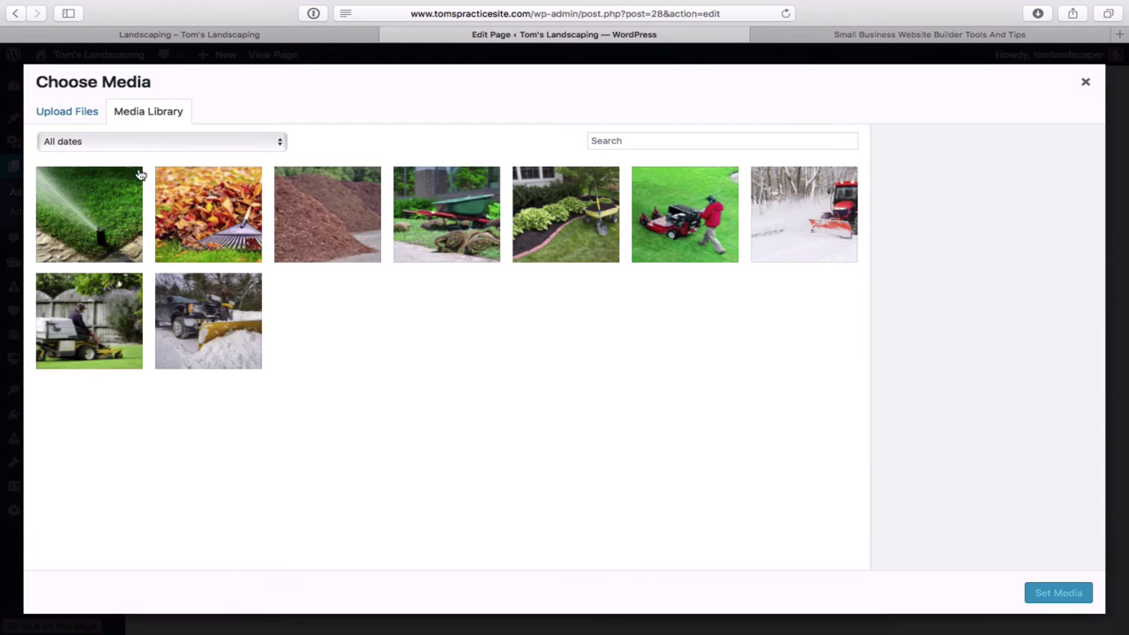
left_click(69, 115)
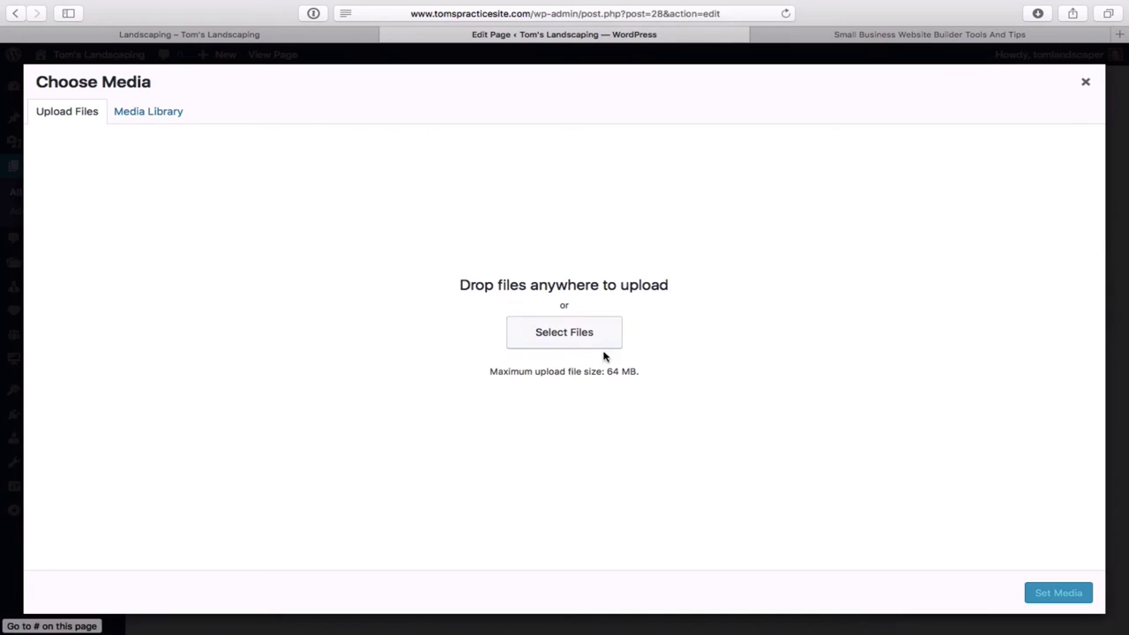
left_click(574, 340)
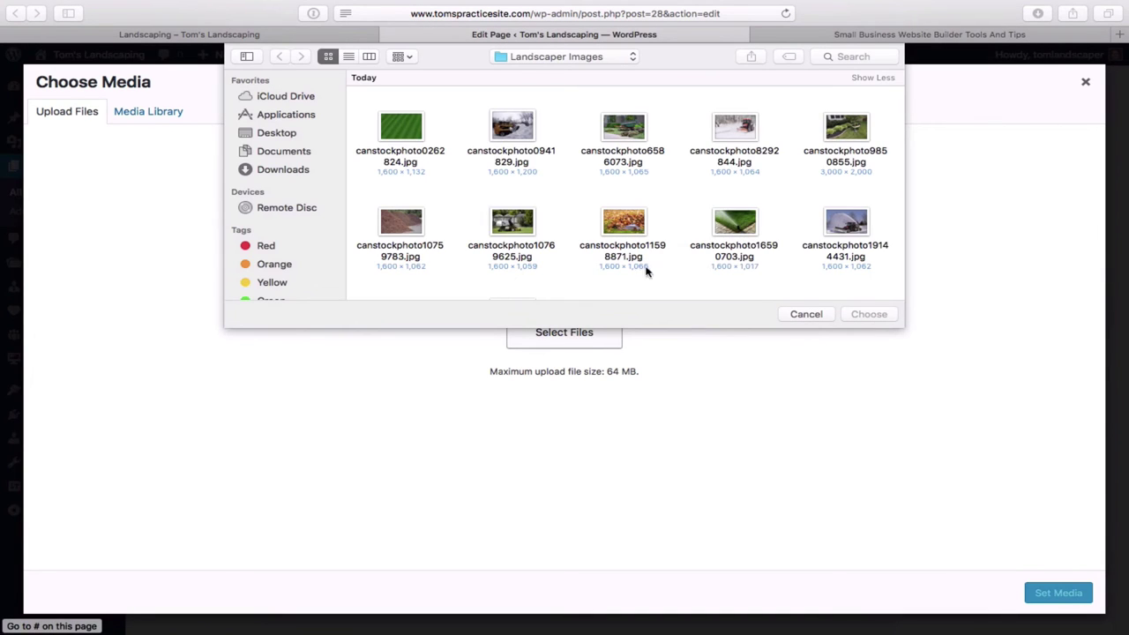
scroll(679, 260, "down", 5)
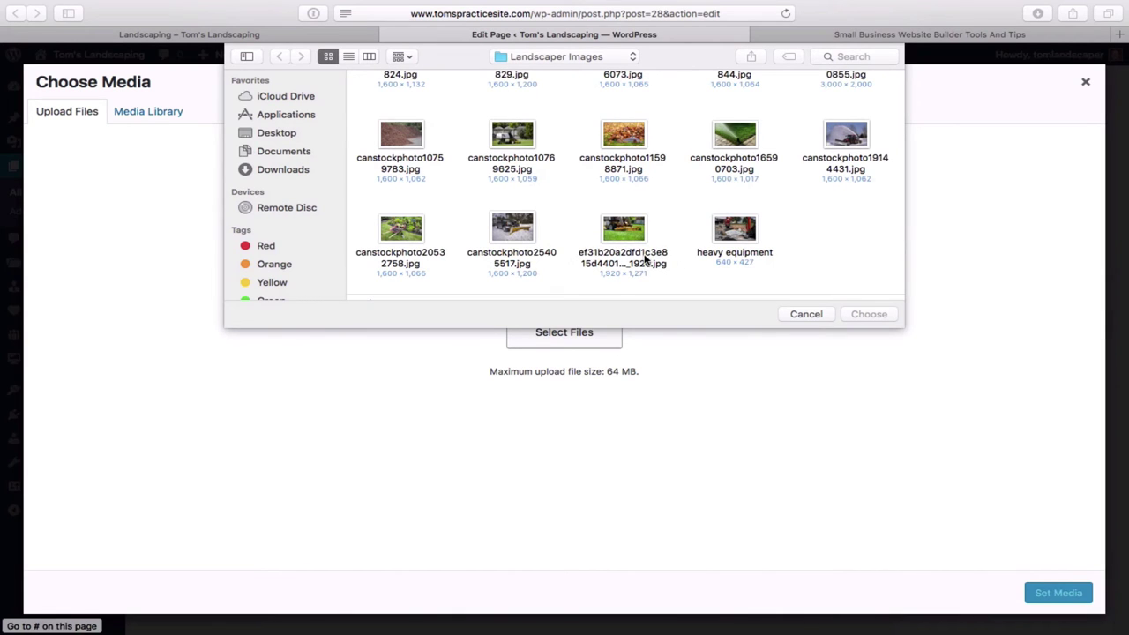
scroll(644, 258, "down", 4)
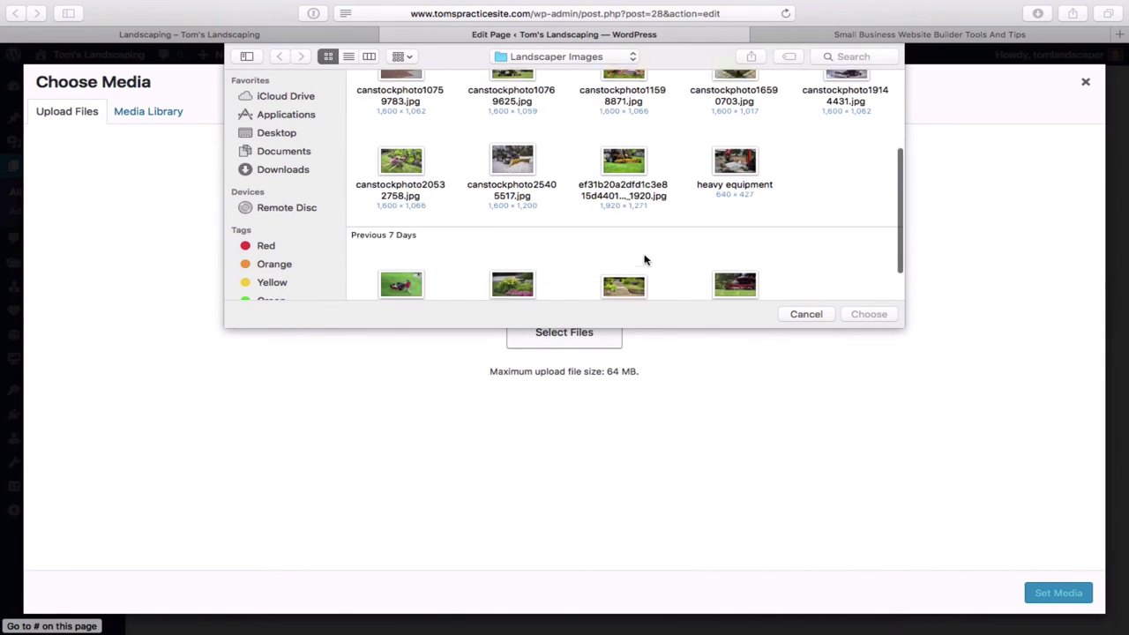
scroll(639, 261, "down", 2)
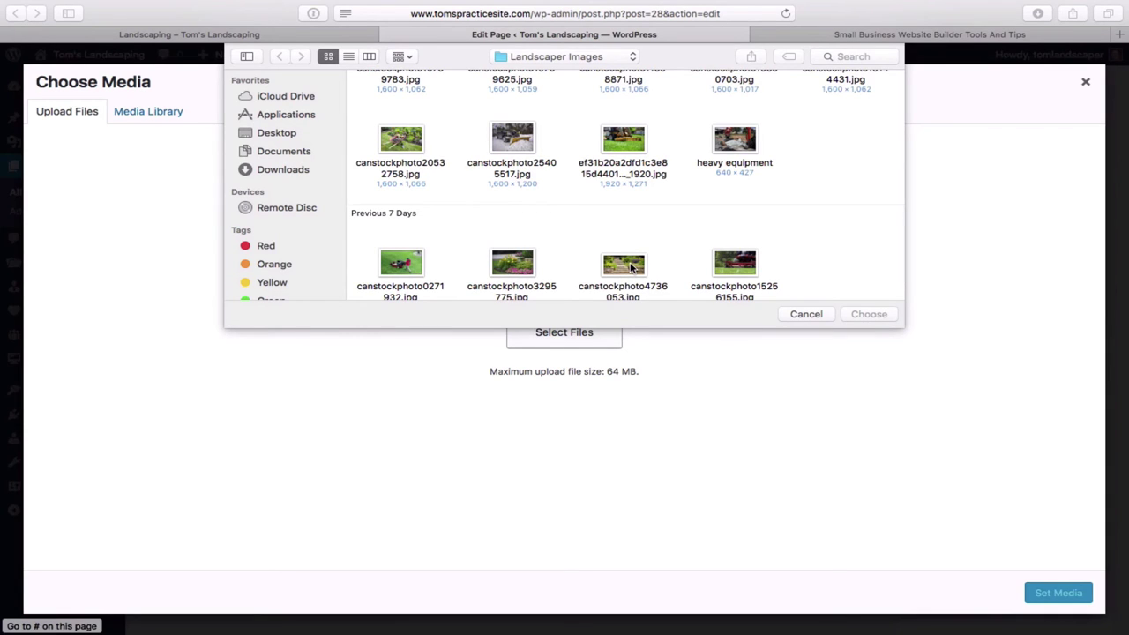
double_click(630, 268)
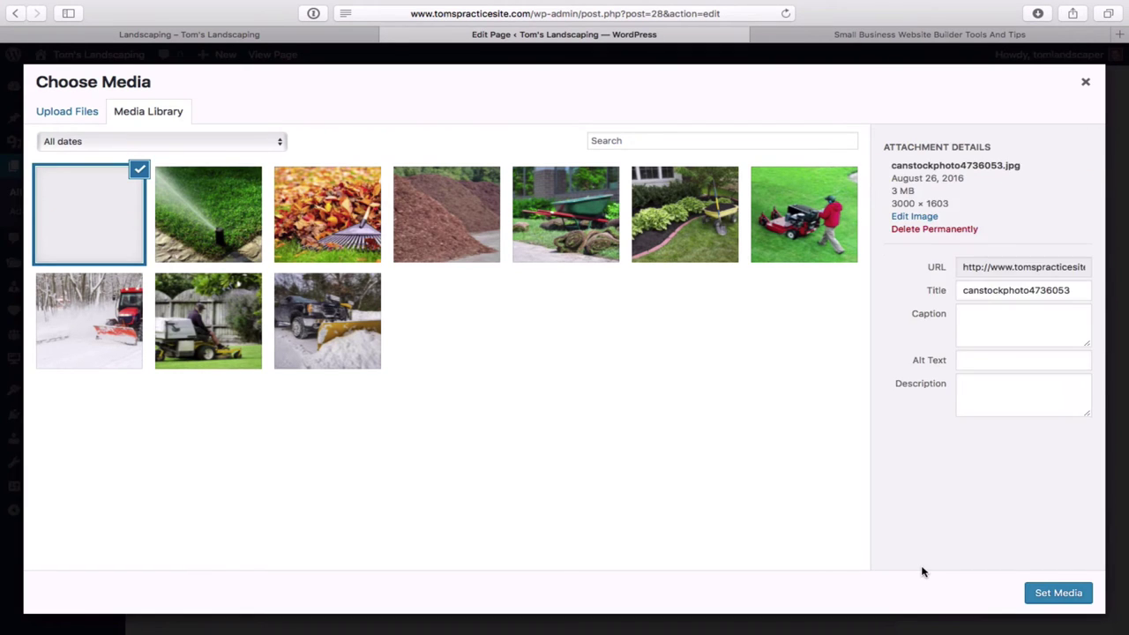
Set the stone steps photo as the fourth frame's background and add another empty frame
right_click(1058, 598)
left_click(810, 569)
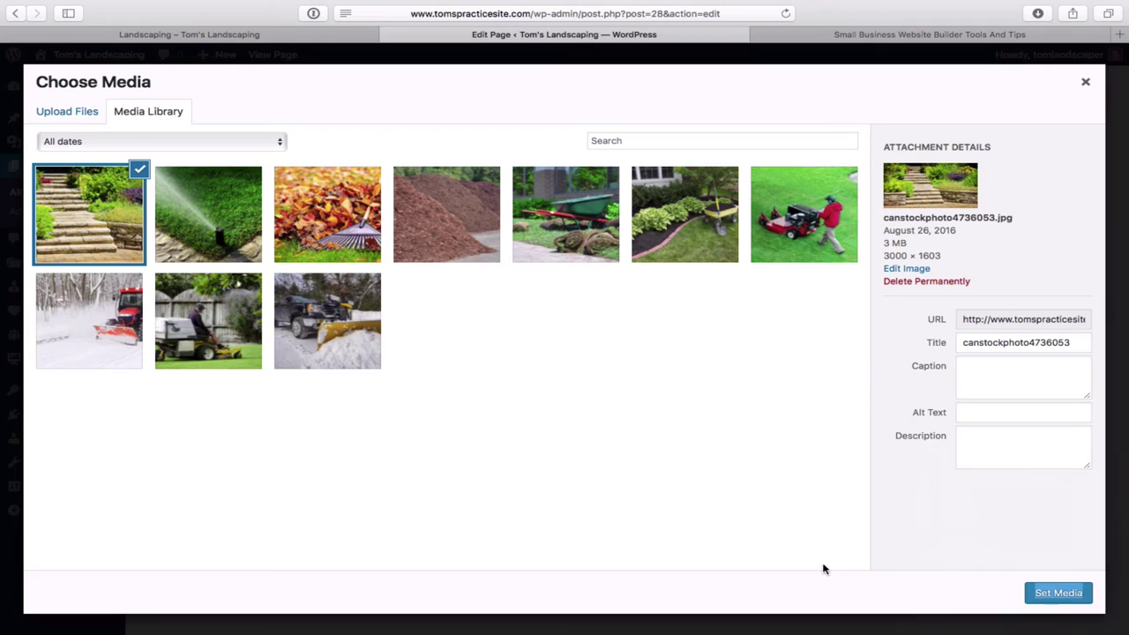
left_click(1058, 593)
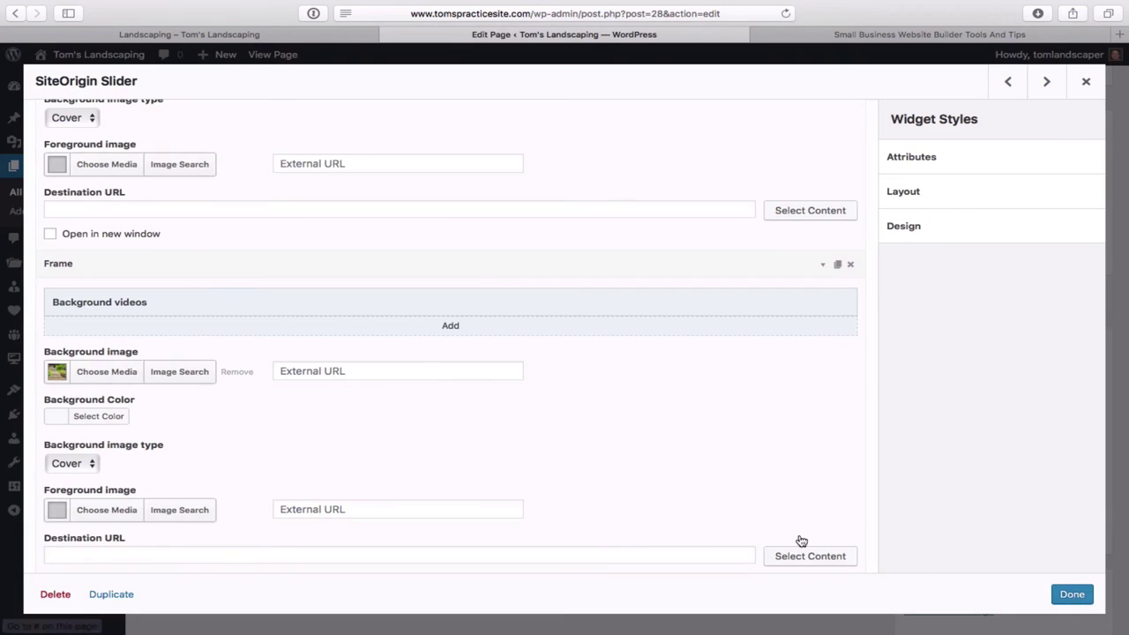
scroll(680, 477, "down", 5)
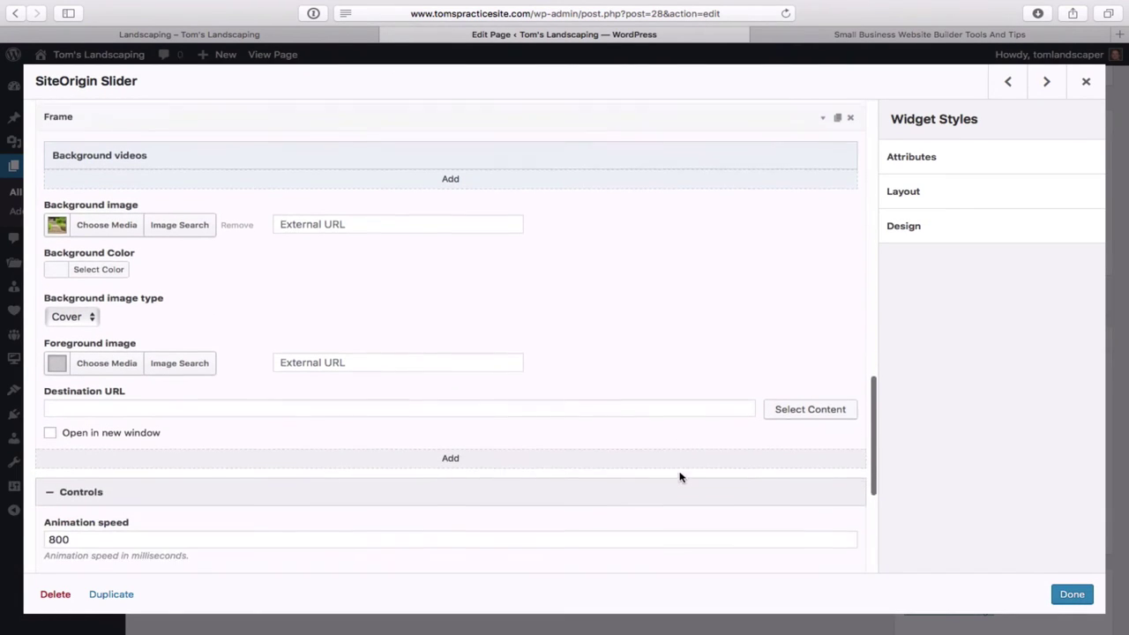
scroll(681, 479, "down", 1)
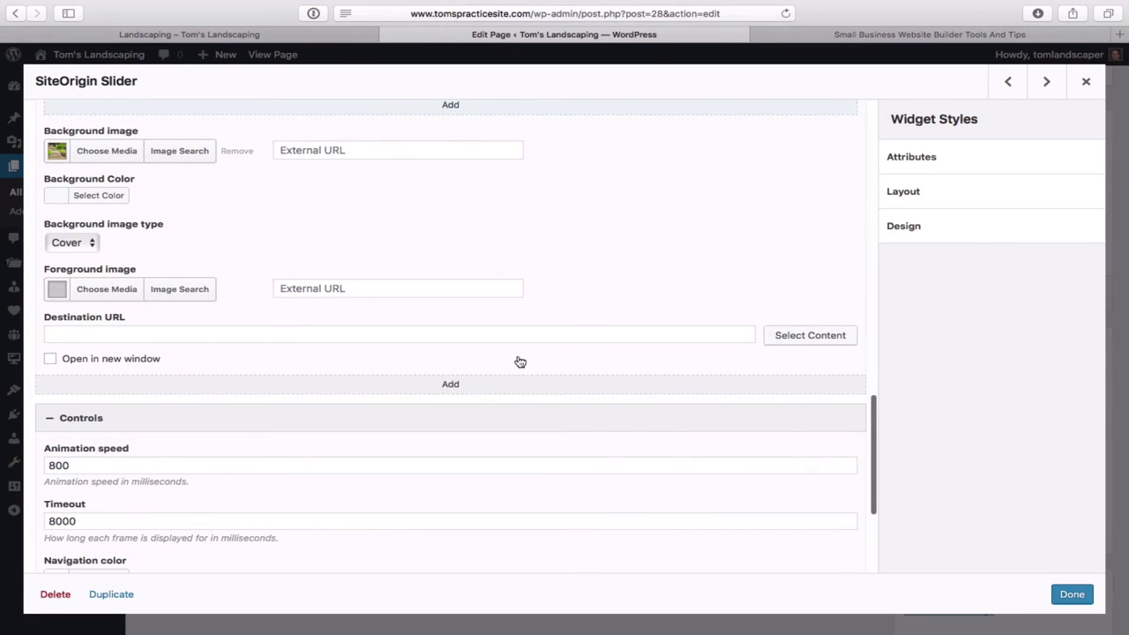
left_click(494, 385)
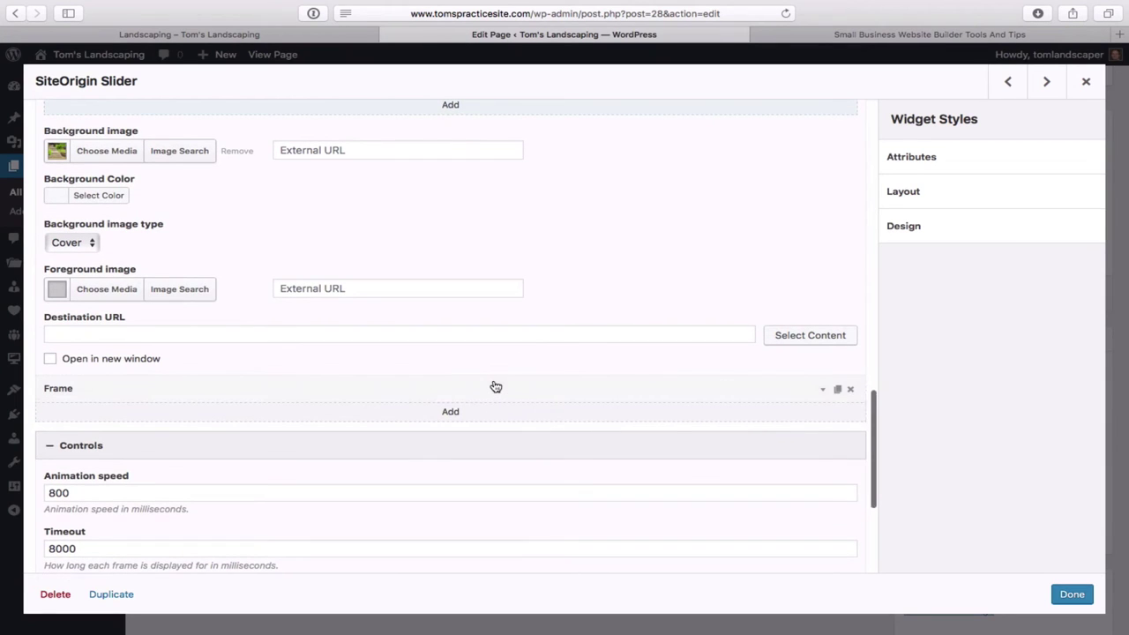
Upload flower bed photo canstockphoto3295775.jpg and set it as the new frame's background
left_click(822, 391)
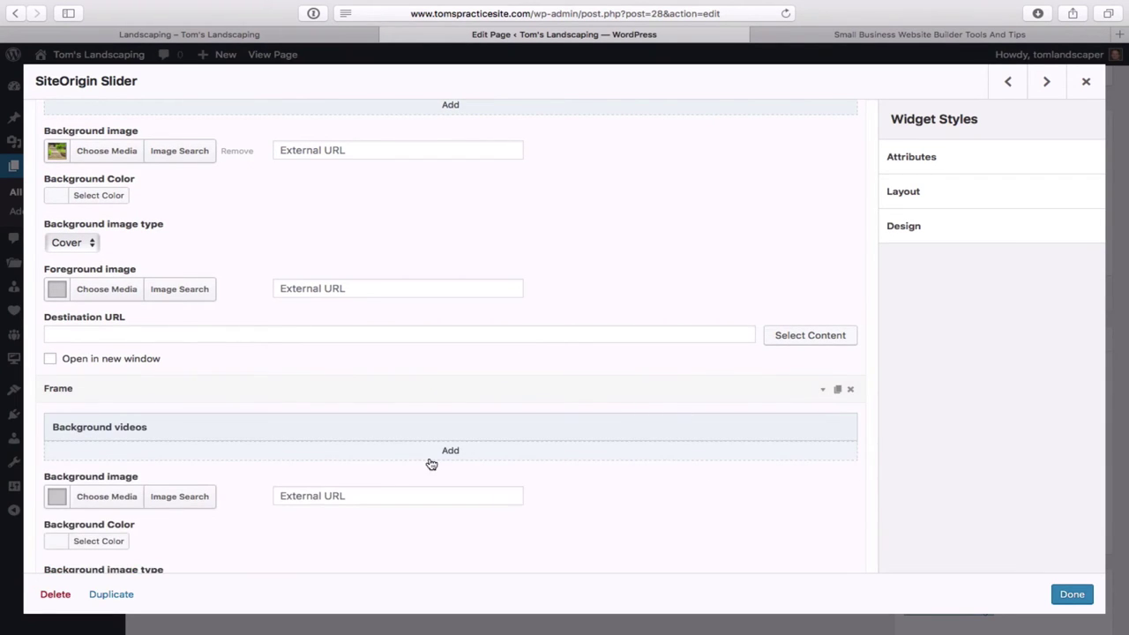
left_click(101, 499)
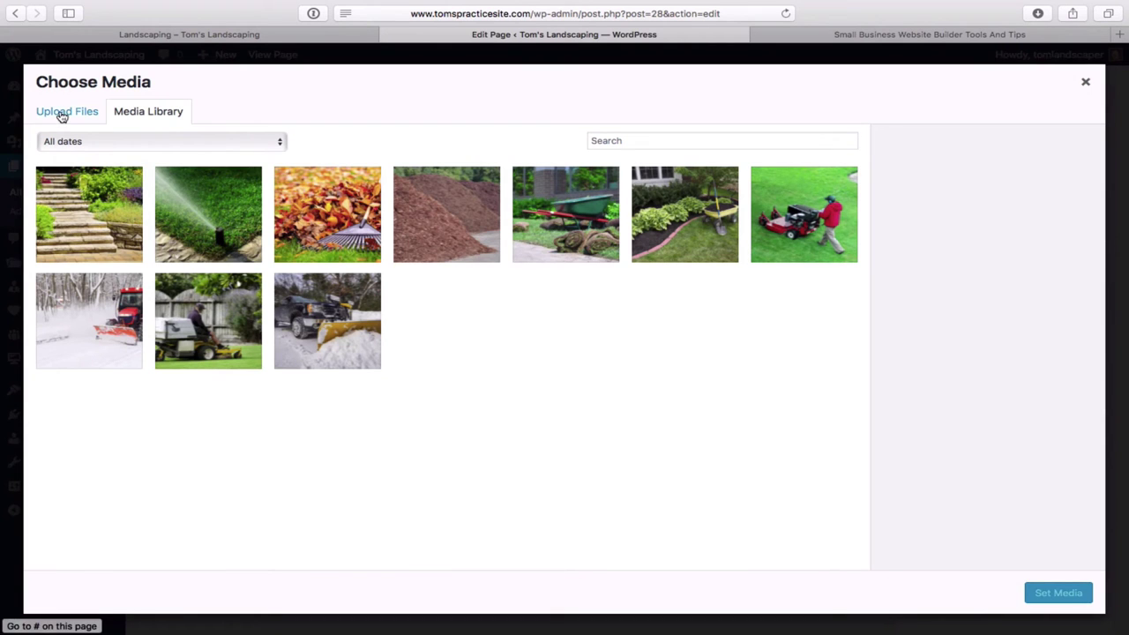
left_click(62, 118)
left_click(566, 343)
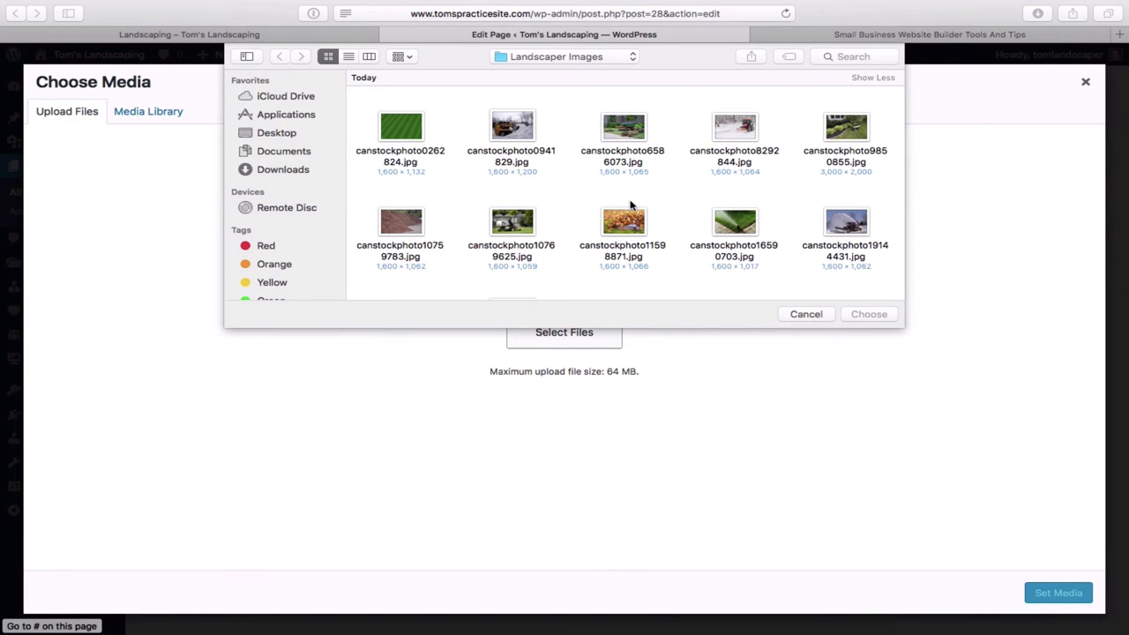
scroll(631, 205, "down", 3)
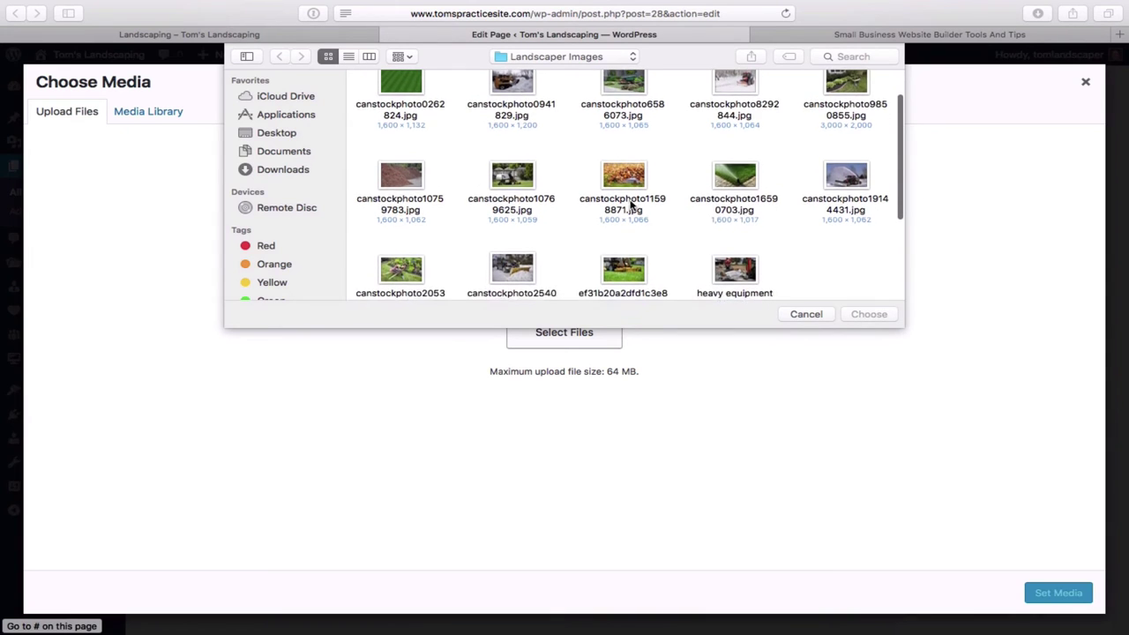
scroll(631, 205, "down", 1)
scroll(630, 204, "down", 3)
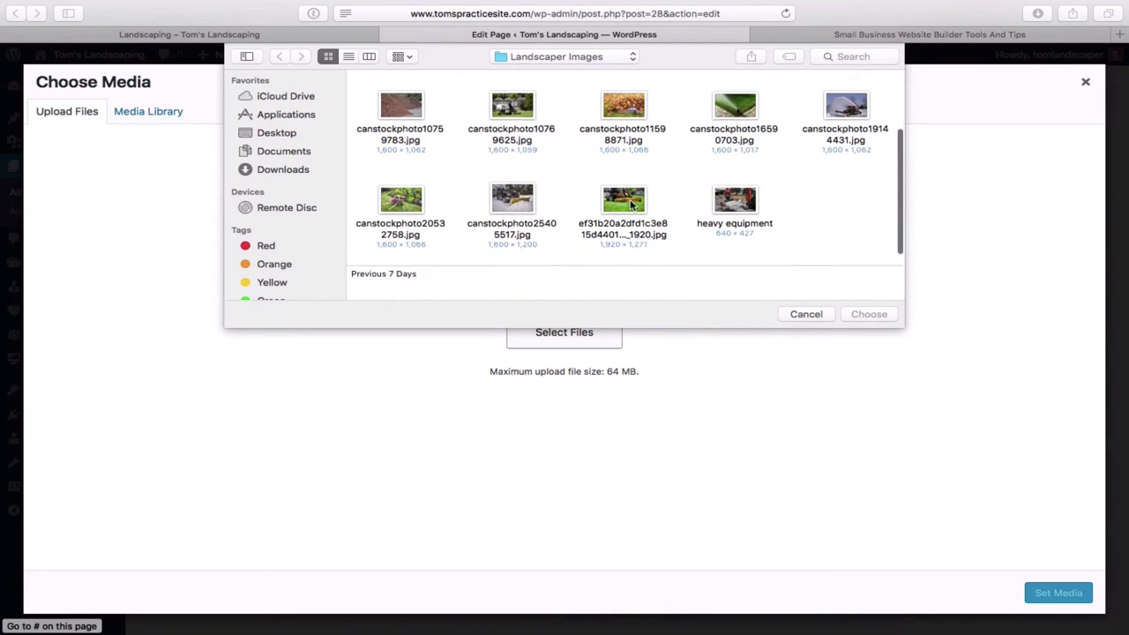
scroll(630, 205, "down", 2)
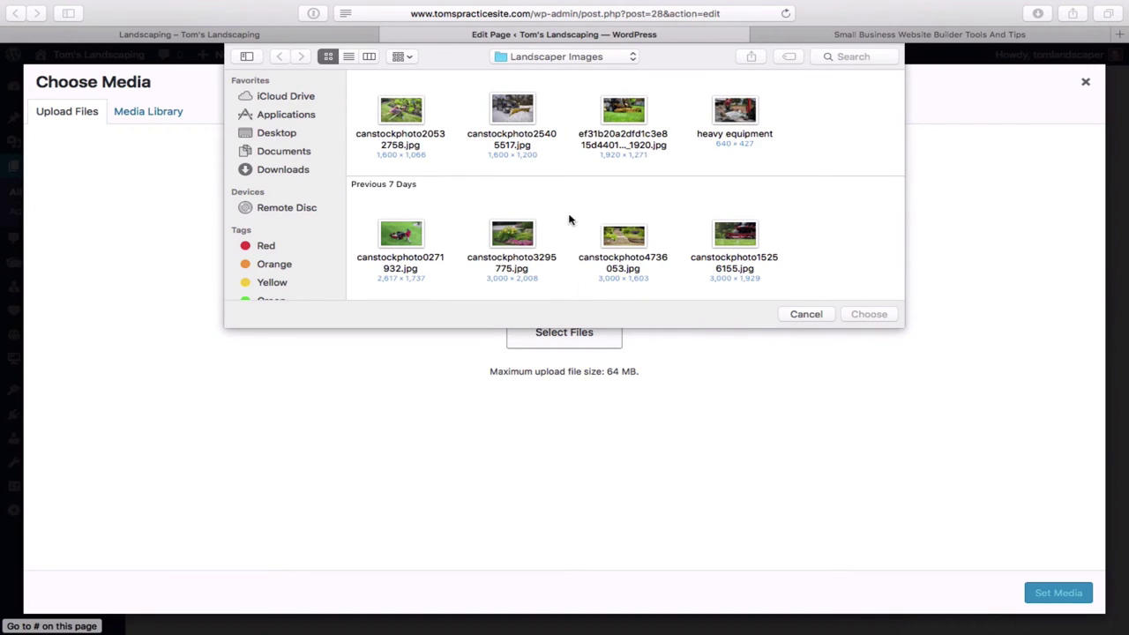
double_click(526, 240)
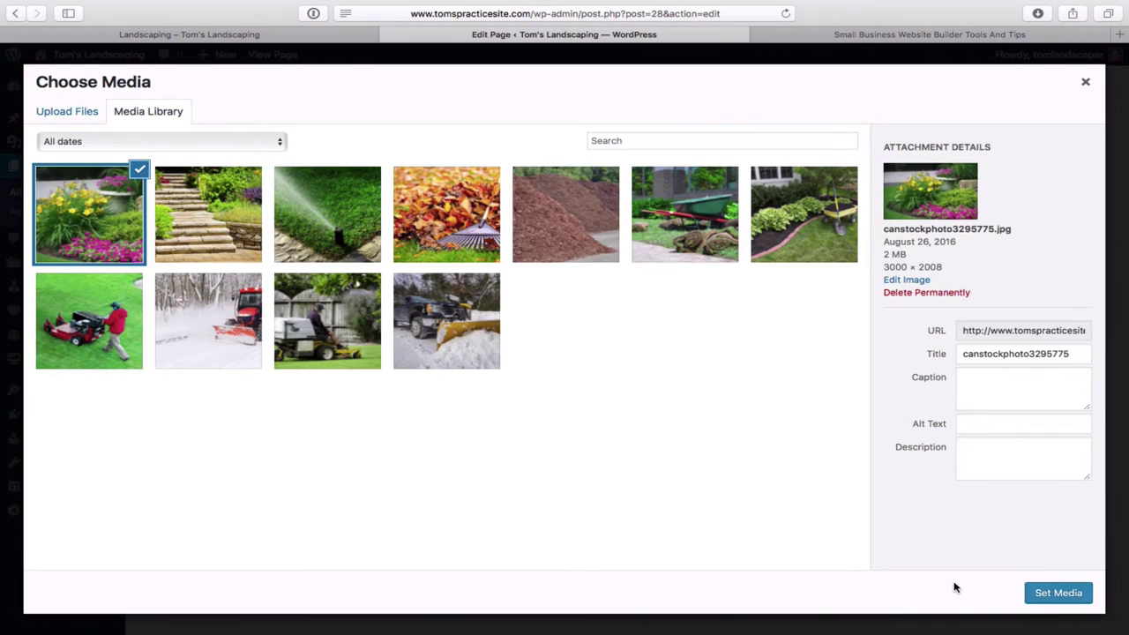
left_click(1069, 596)
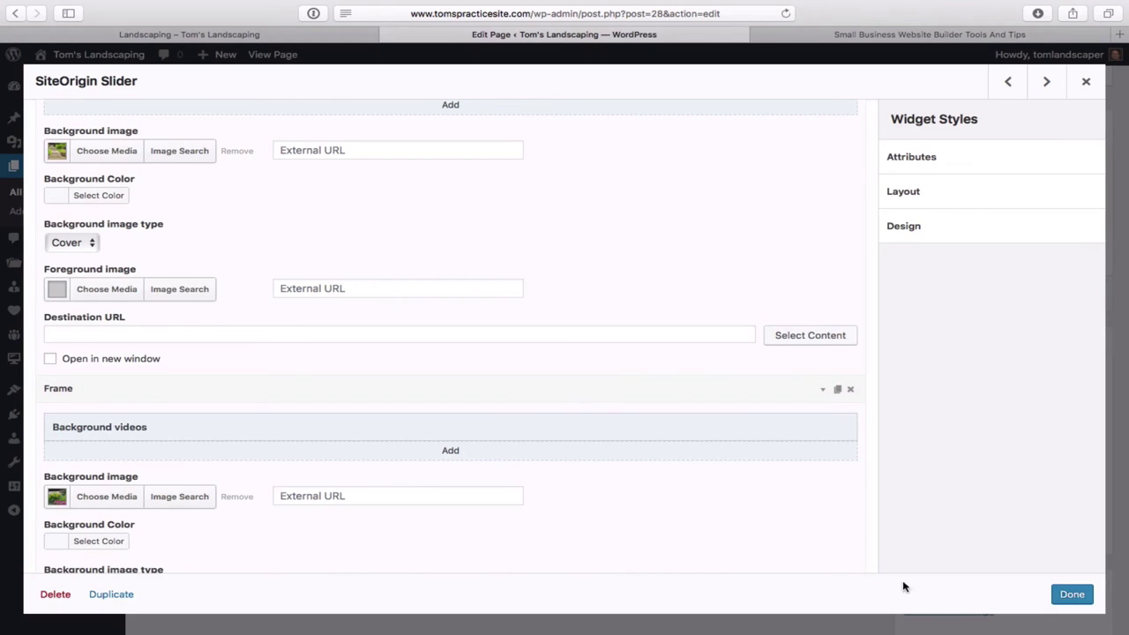
Finish the slider widget, update the Landscaping page and view it live
left_click(1072, 594)
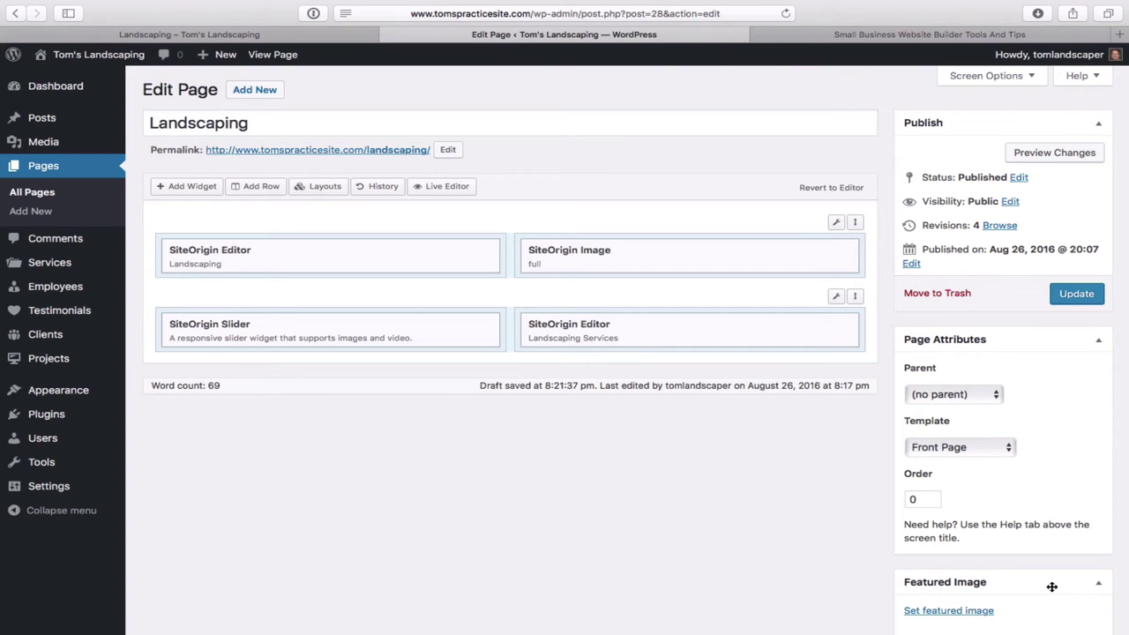
left_click(1078, 295)
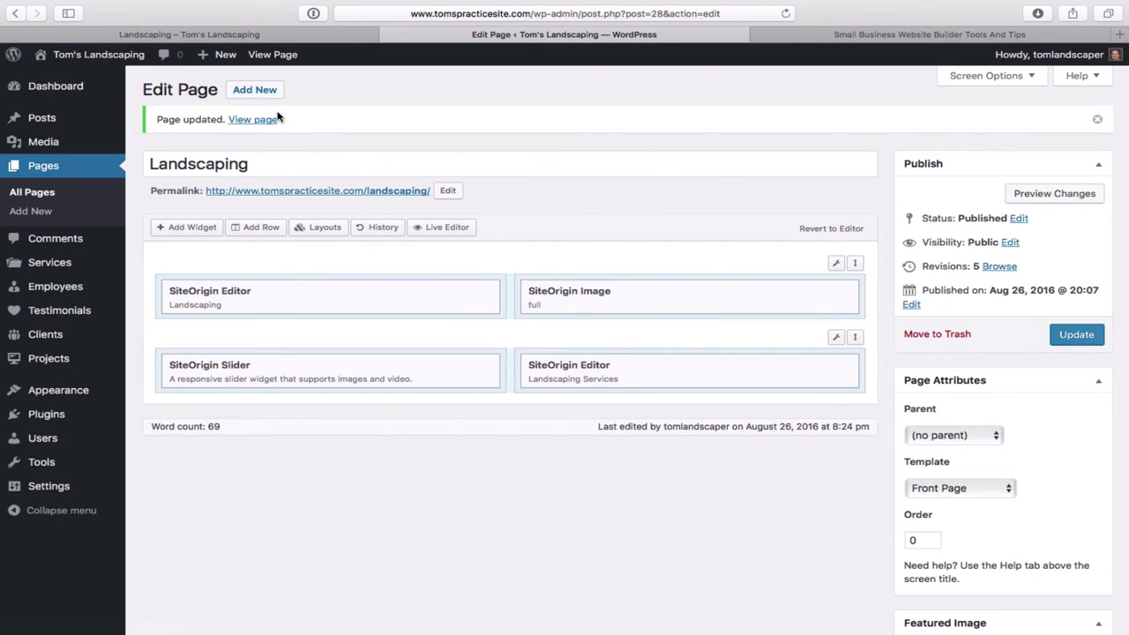
left_click(278, 59)
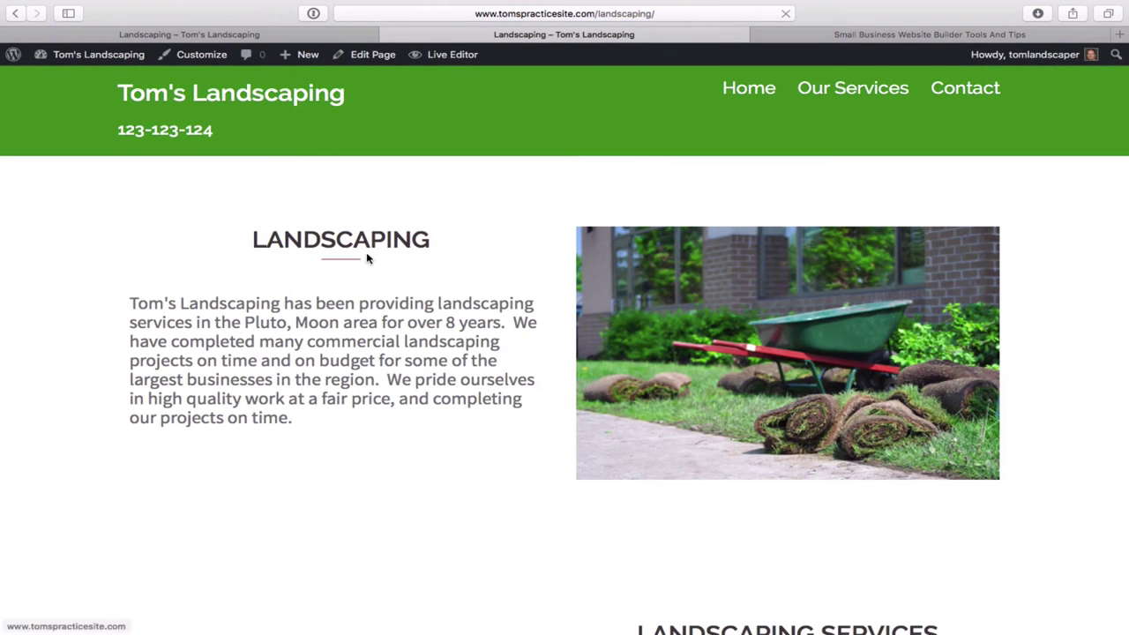
scroll(441, 399, "down", 5)
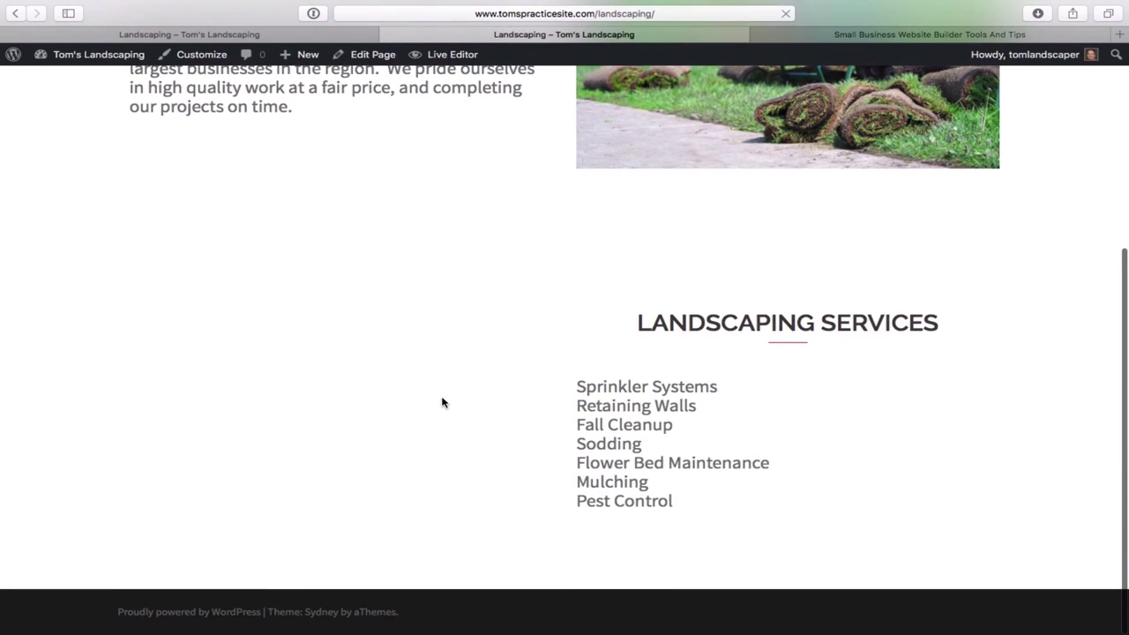
scroll(443, 402, "up", 4)
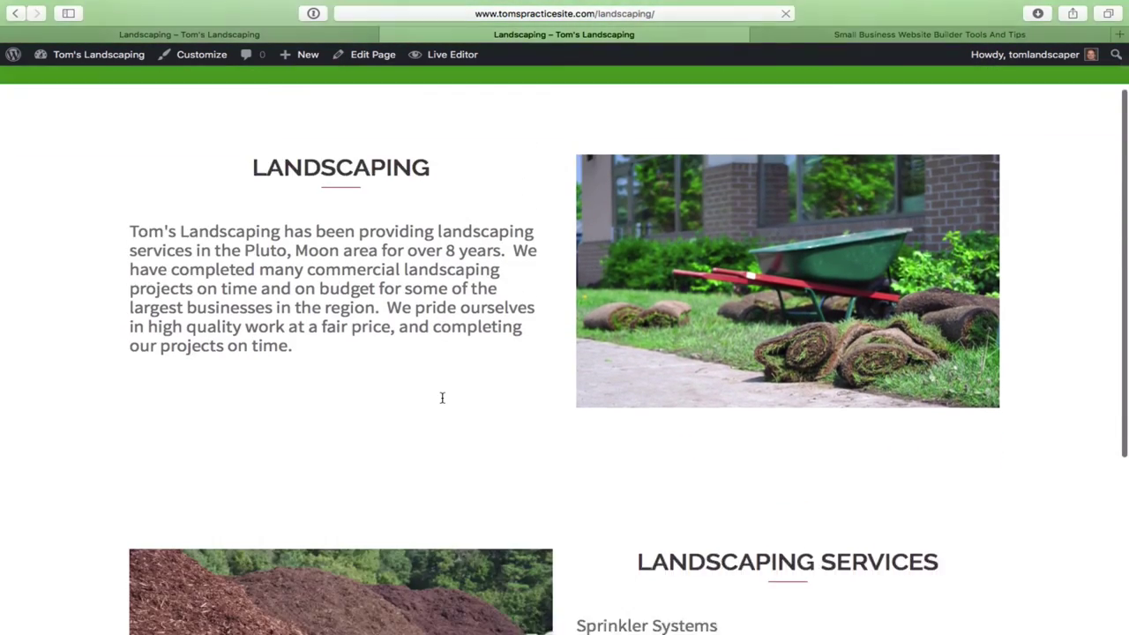
scroll(442, 398, "down", 4)
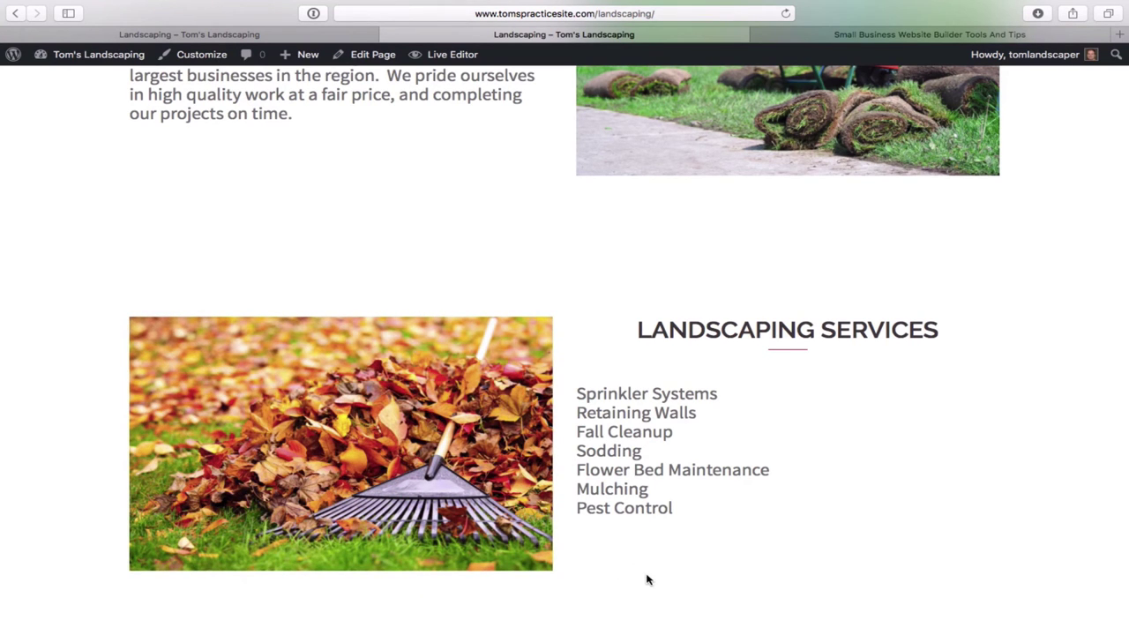
scroll(662, 586, "down", 1)
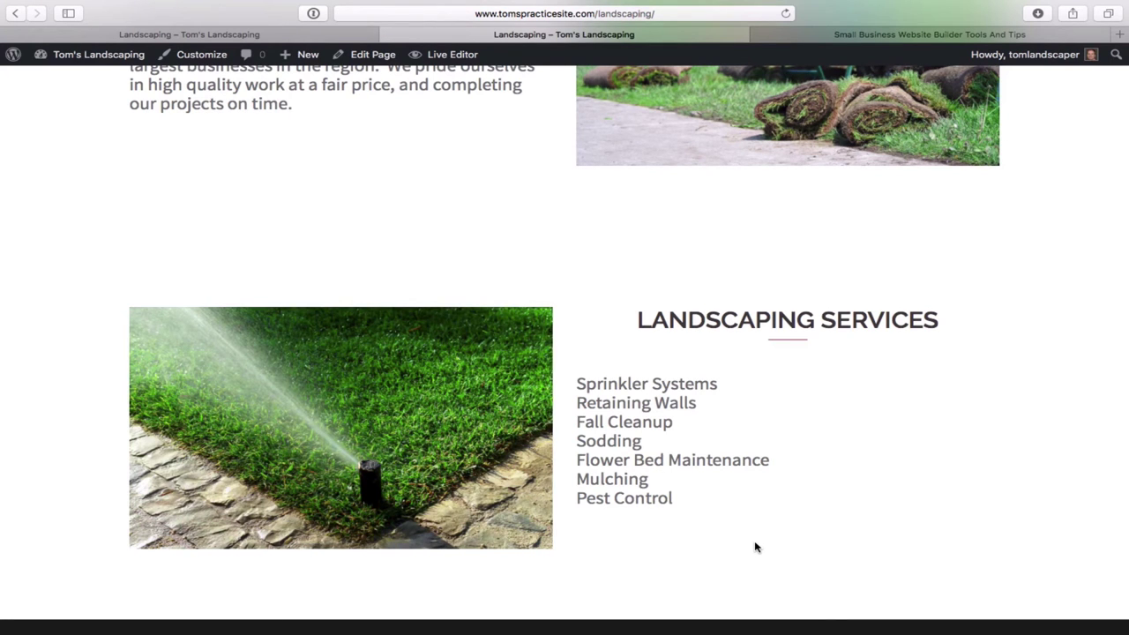
scroll(755, 547, "up", 5)
scroll(755, 547, "down", 2)
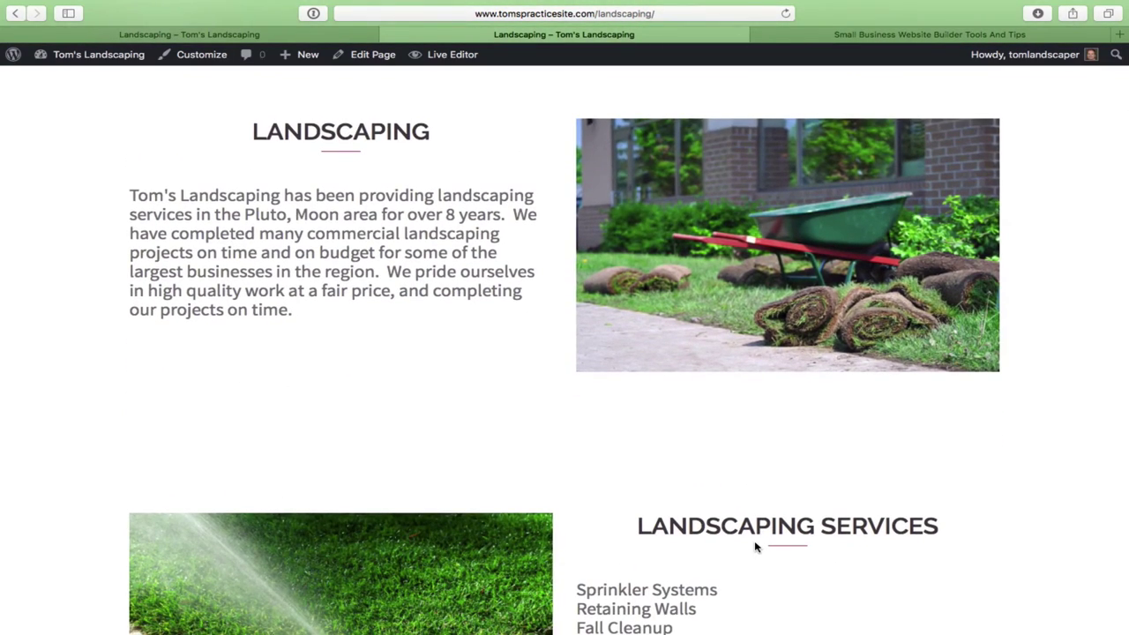
scroll(755, 547, "down", 3)
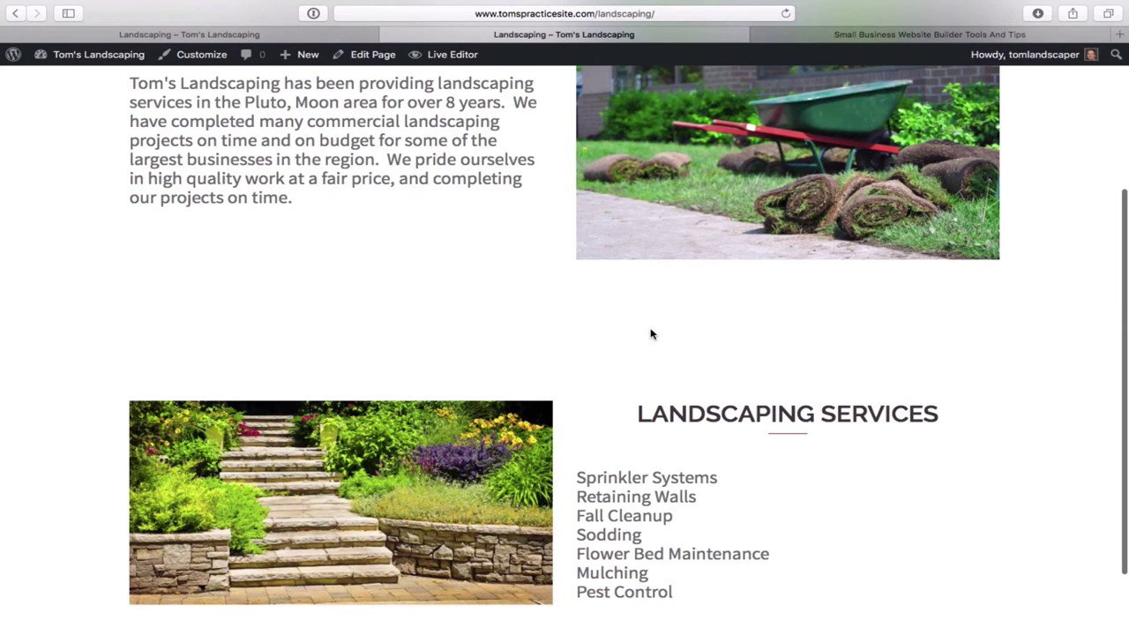
left_click(291, 35)
scroll(569, 400, "down", 1)
scroll(570, 399, "down", 4)
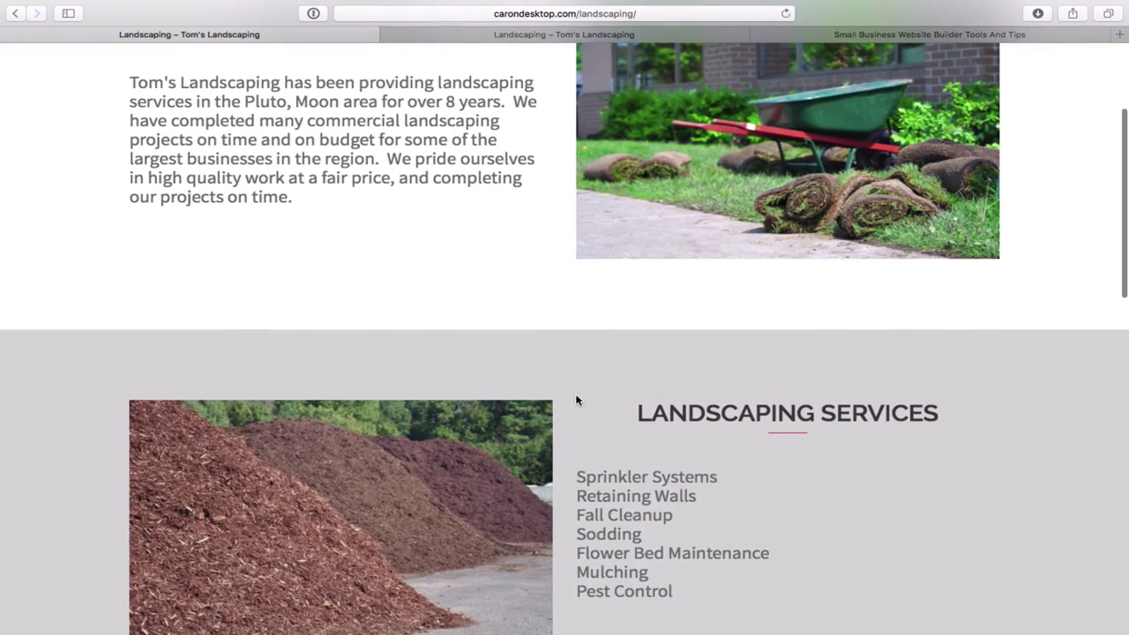
scroll(795, 383, "down", 2)
scroll(796, 381, "down", 2)
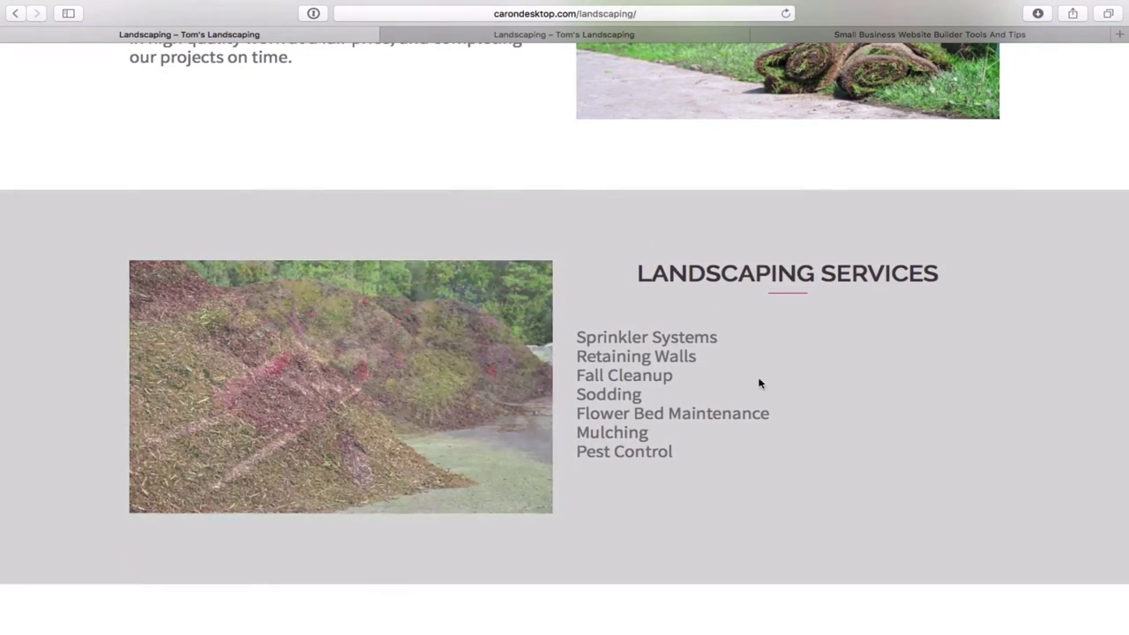
scroll(777, 388, "up", 8)
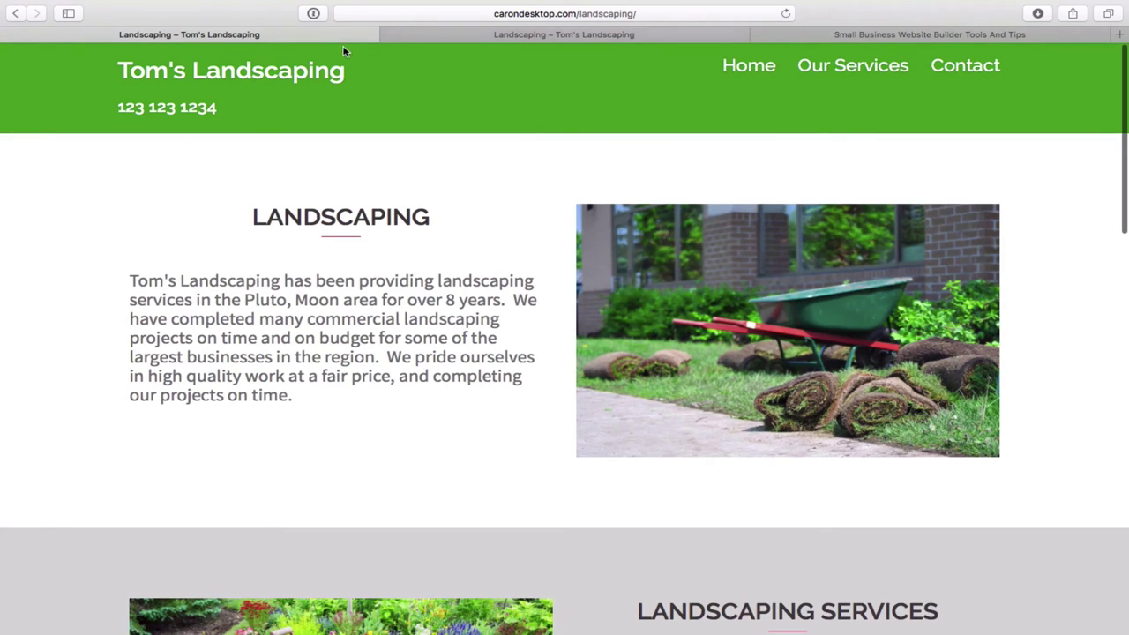
left_click(493, 34)
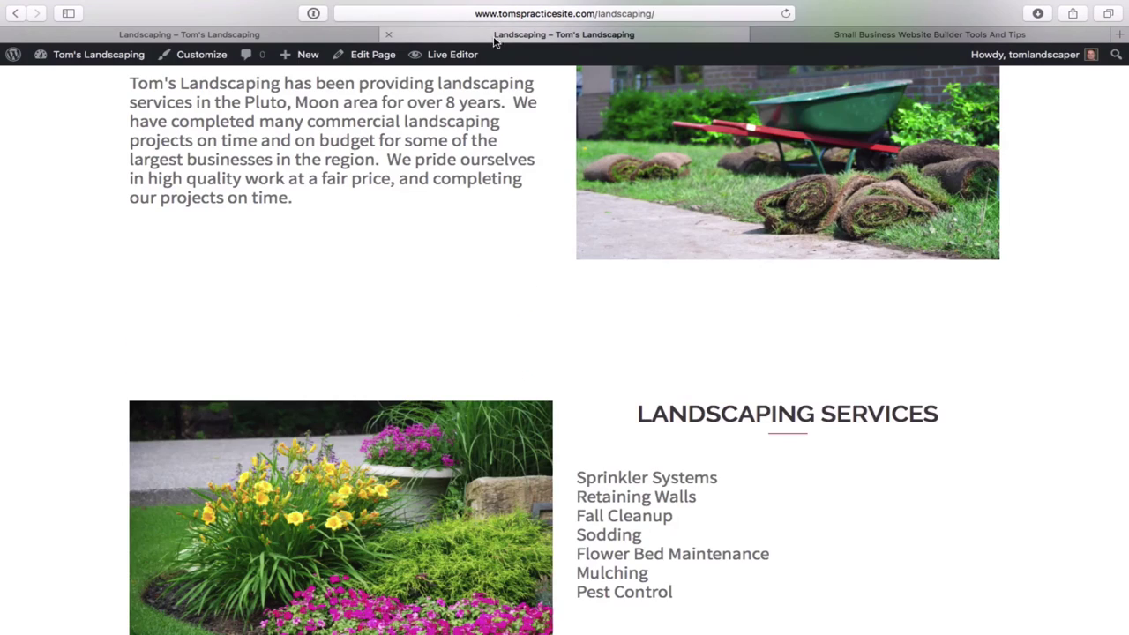
scroll(550, 196, "up", 5)
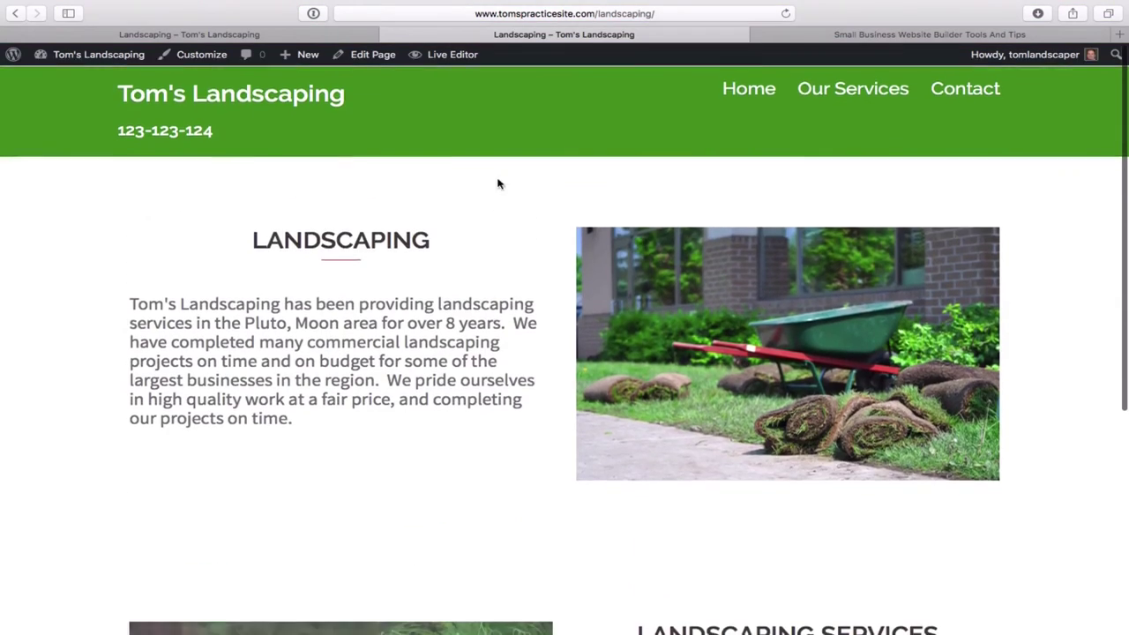
Return to the page editor and set the second row's layout to Full Width
left_click(374, 58)
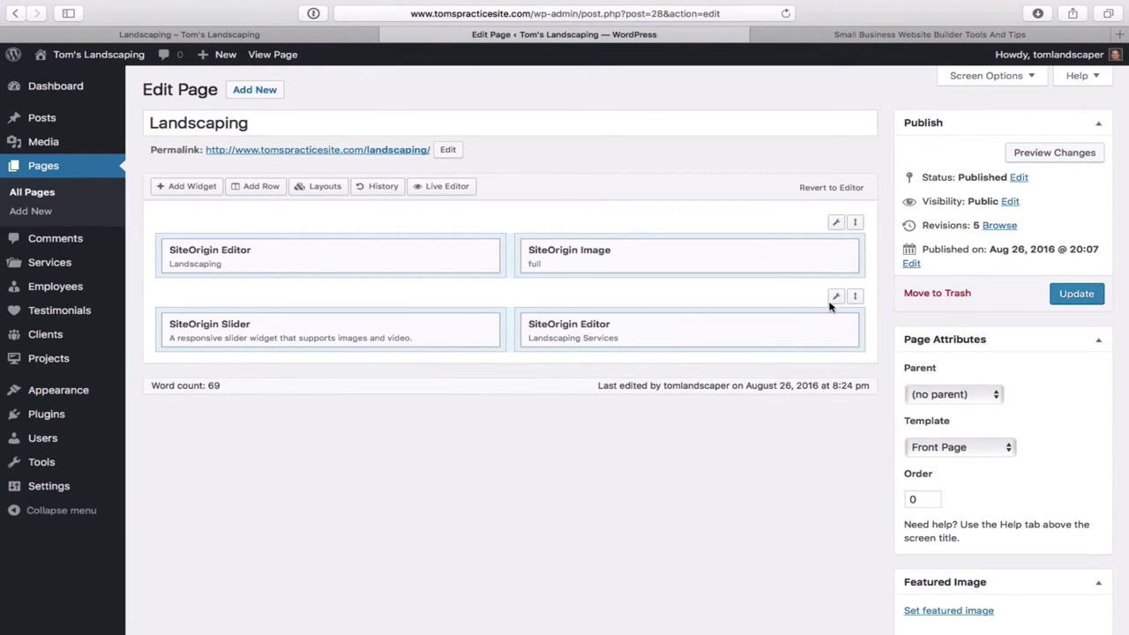
mouse_move(837, 298)
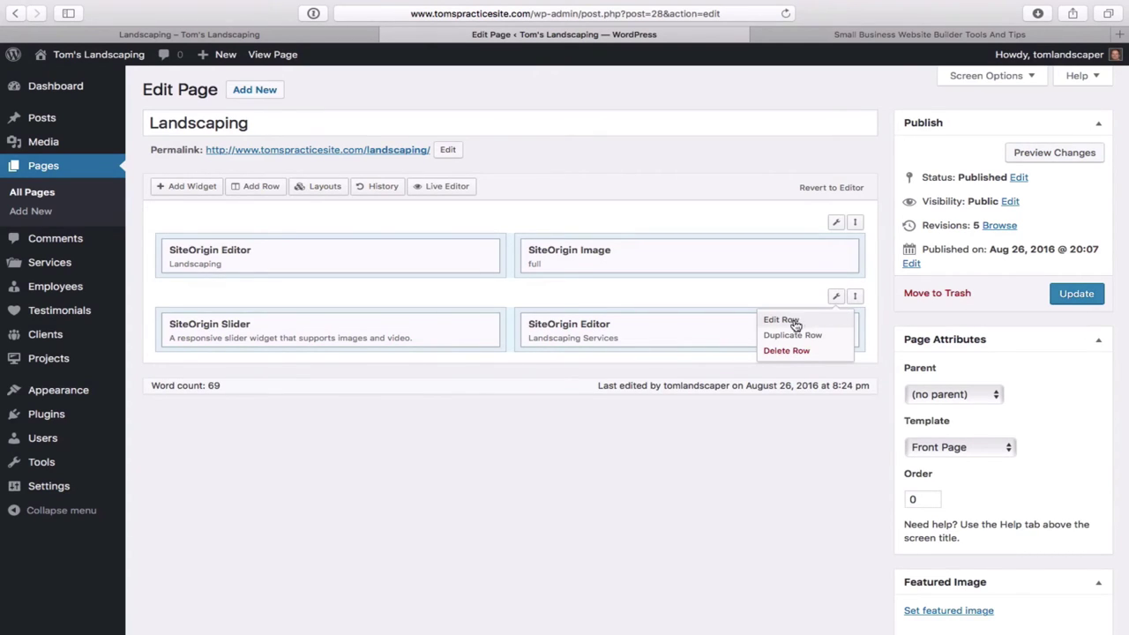
left_click(785, 321)
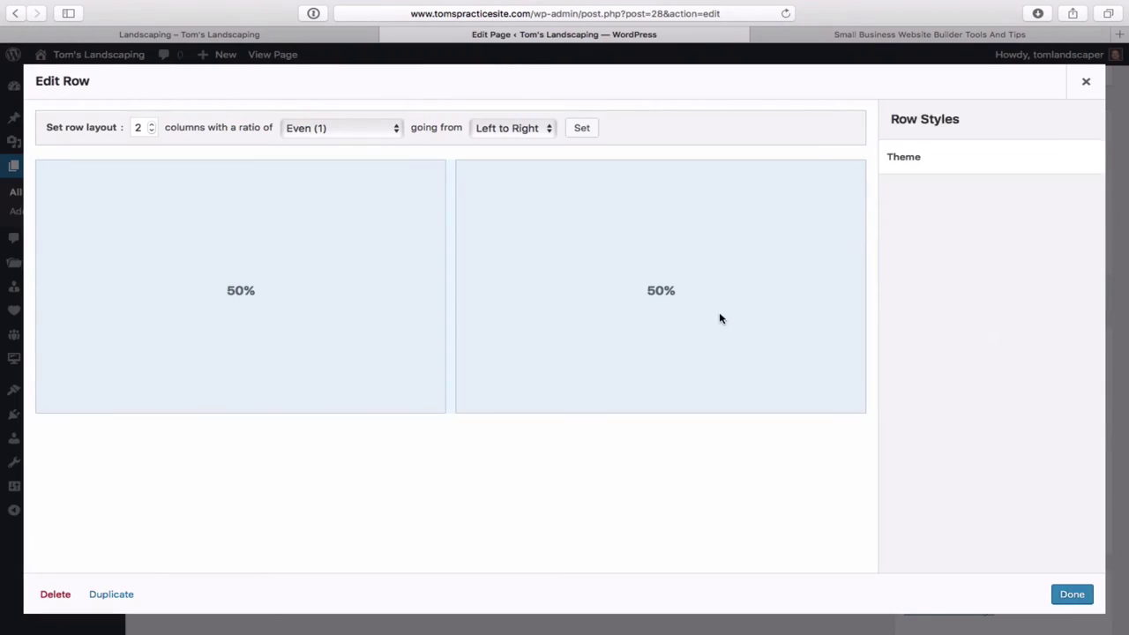
left_click(958, 160)
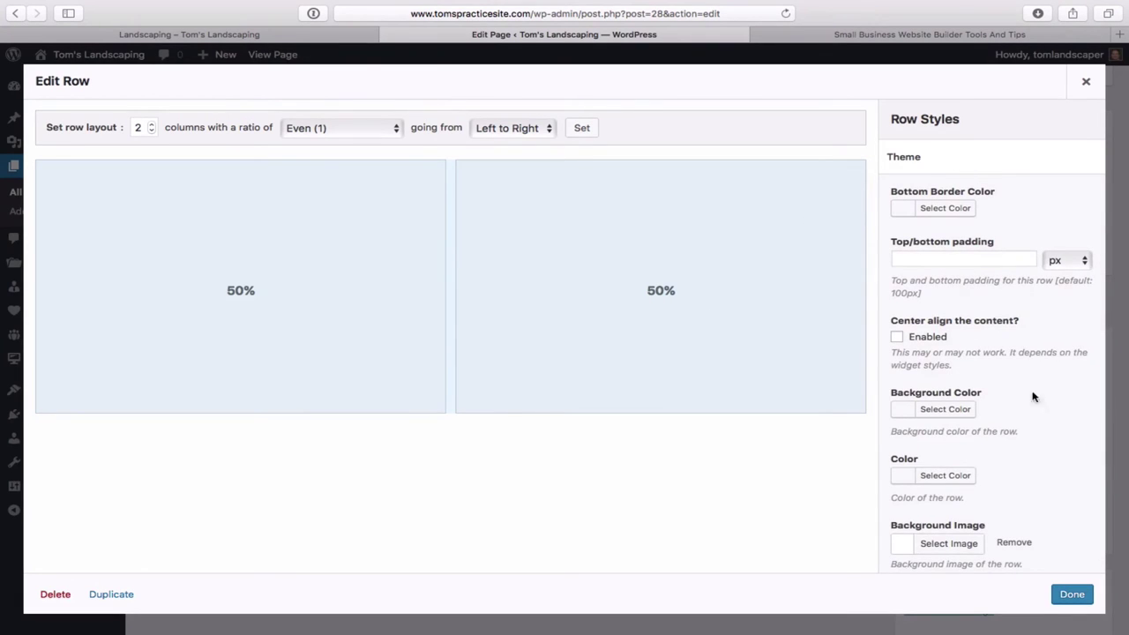
scroll(1034, 399, "down", 5)
scroll(1035, 402, "down", 3)
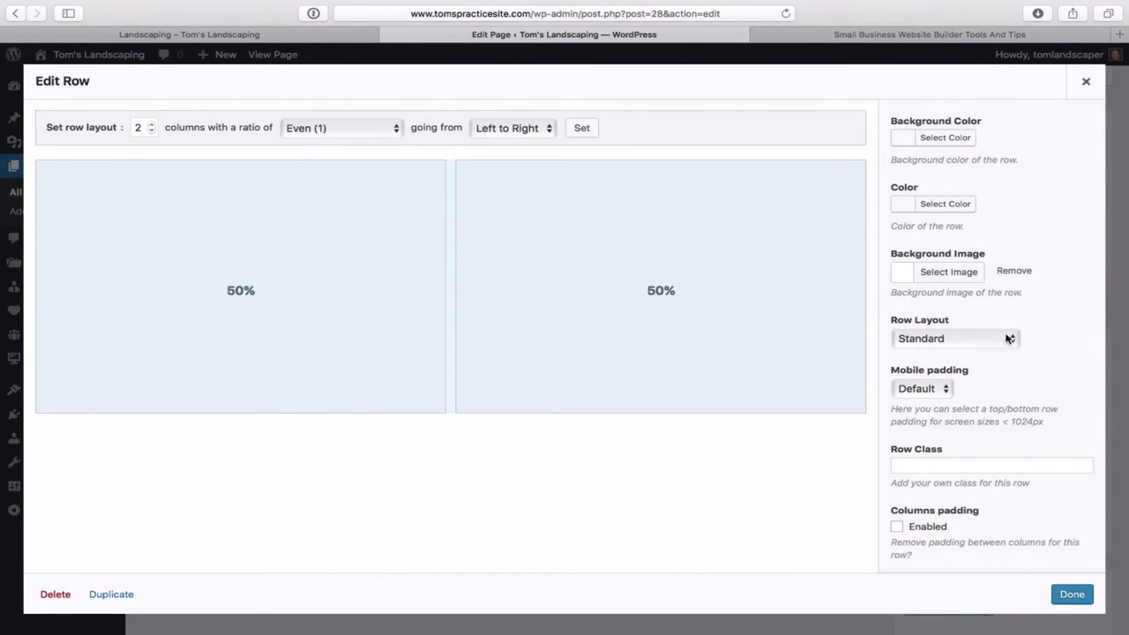
left_click(1015, 345)
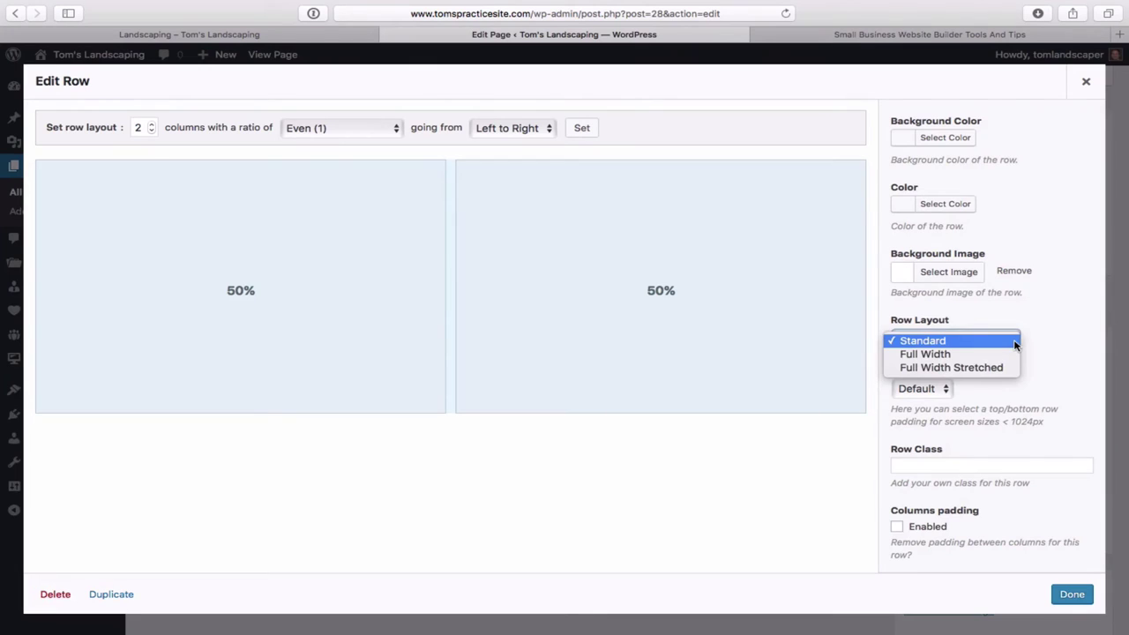
left_click(949, 355)
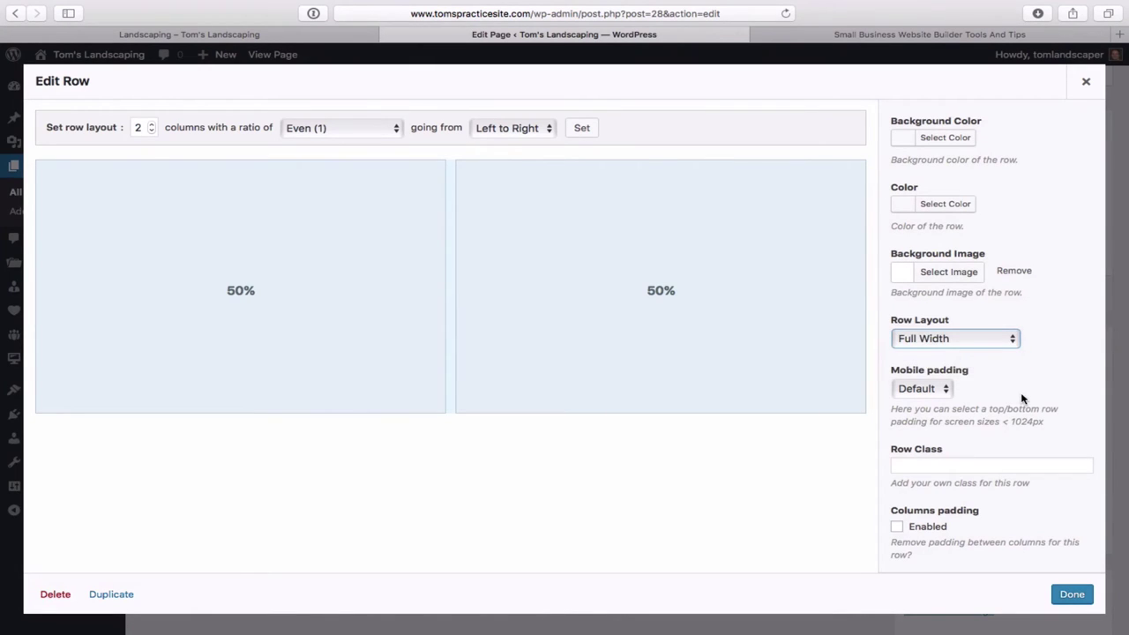
Give the row a light grey #dbdbdb background colour and apply the changes
scroll(1021, 399, "up", 3)
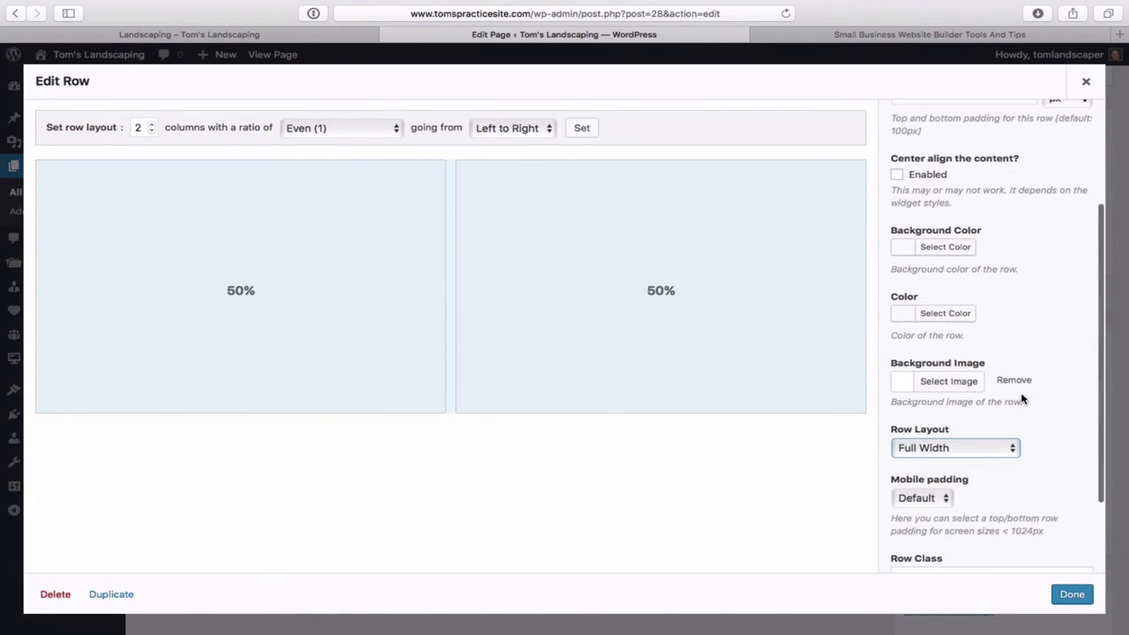
scroll(1021, 399, "up", 2)
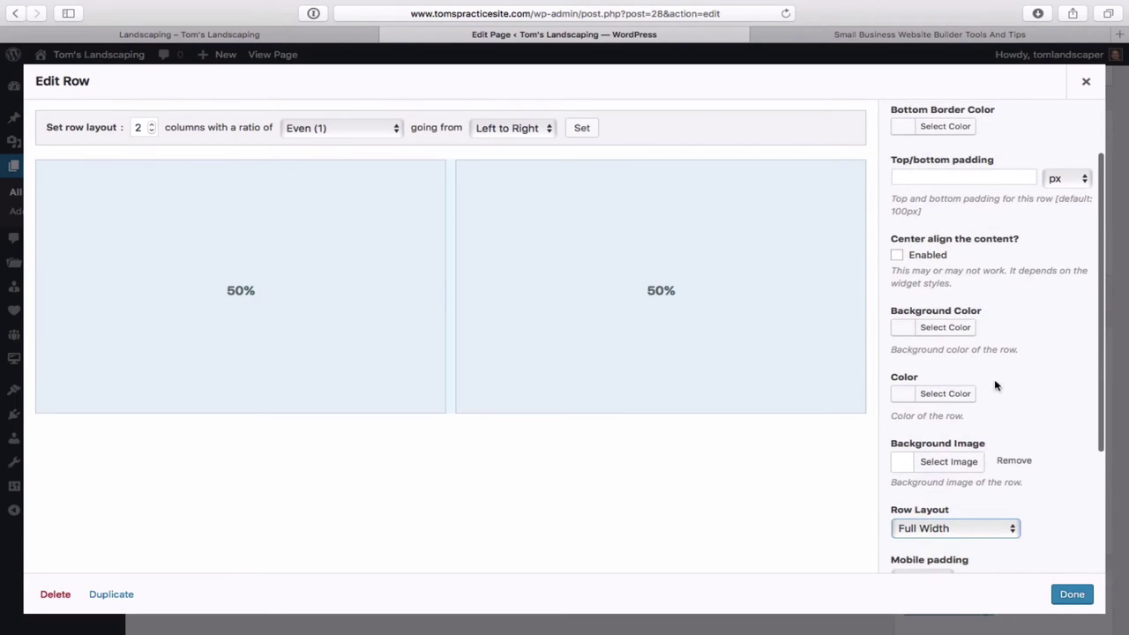
left_click(941, 328)
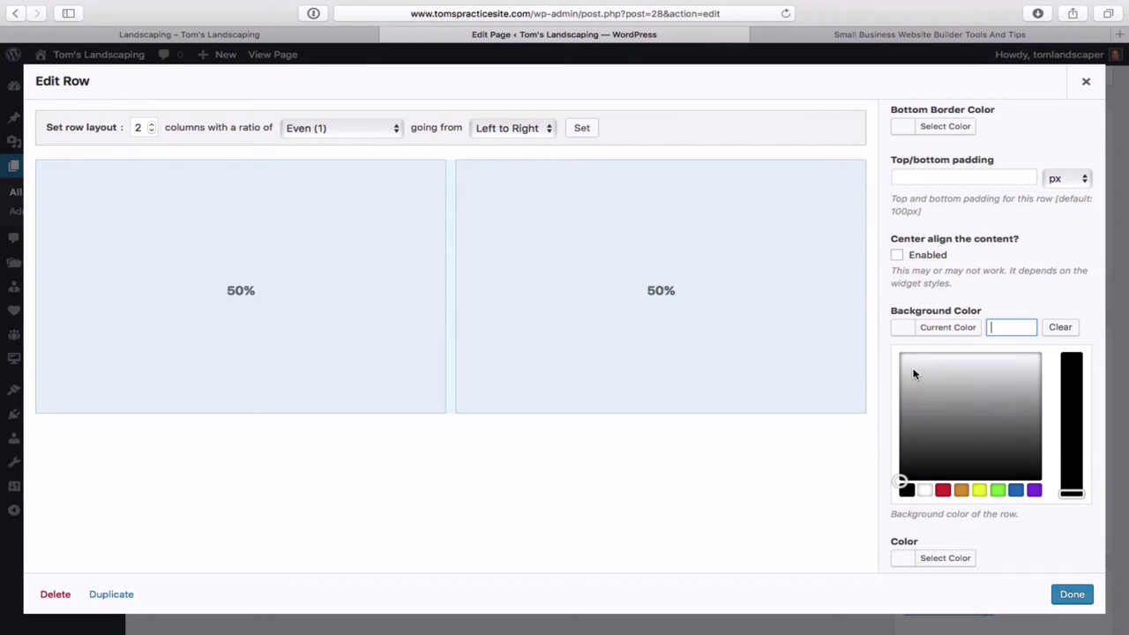
left_click(914, 373)
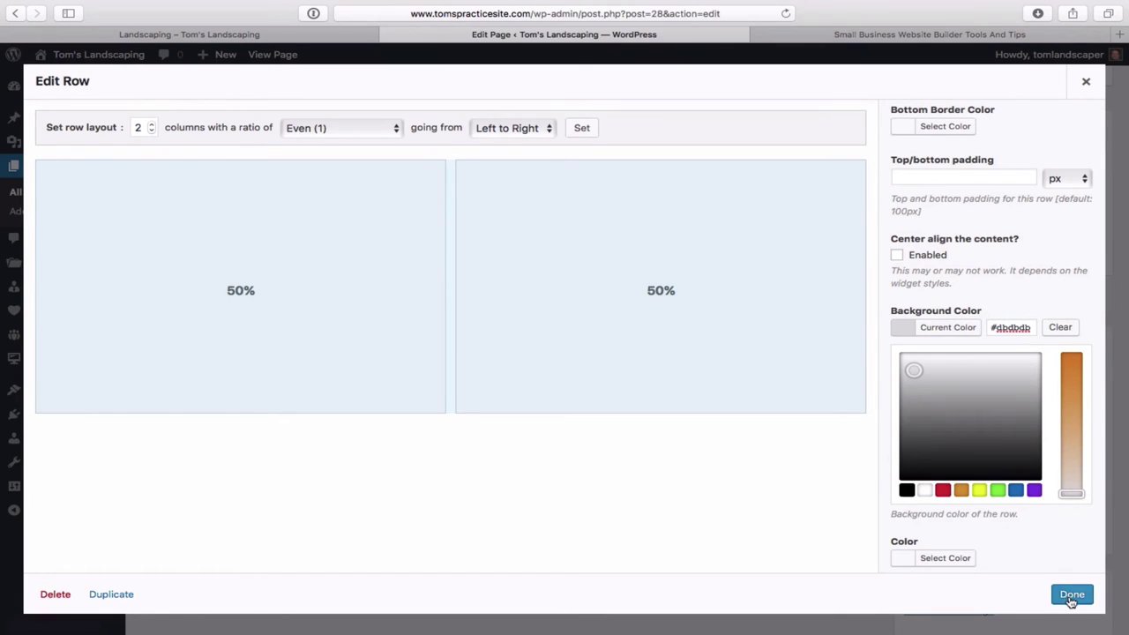
left_click(1072, 597)
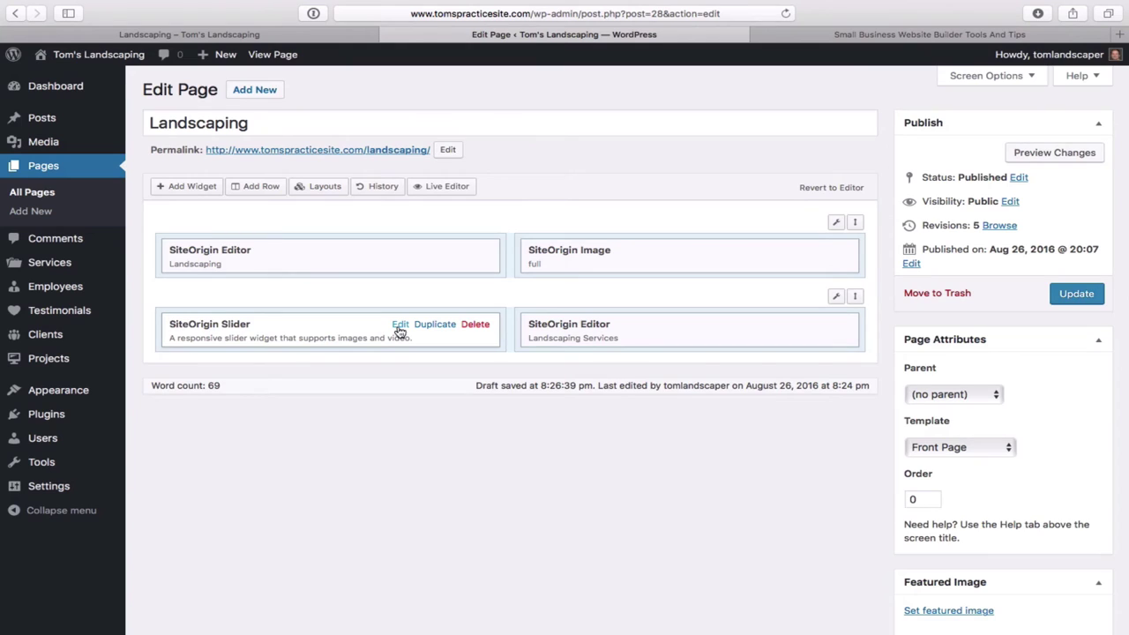
Change the slider Timeout from 8000 to 4000 ms and update the page
left_click(399, 325)
left_click(192, 404)
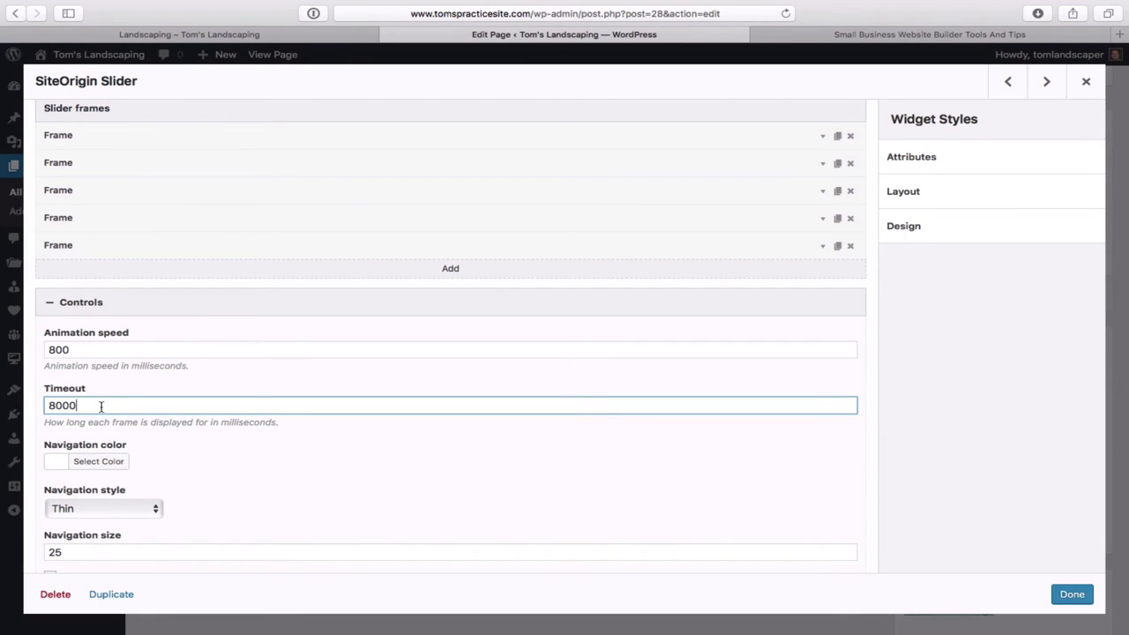
double_click(100, 406)
type("4")
left_click(1071, 596)
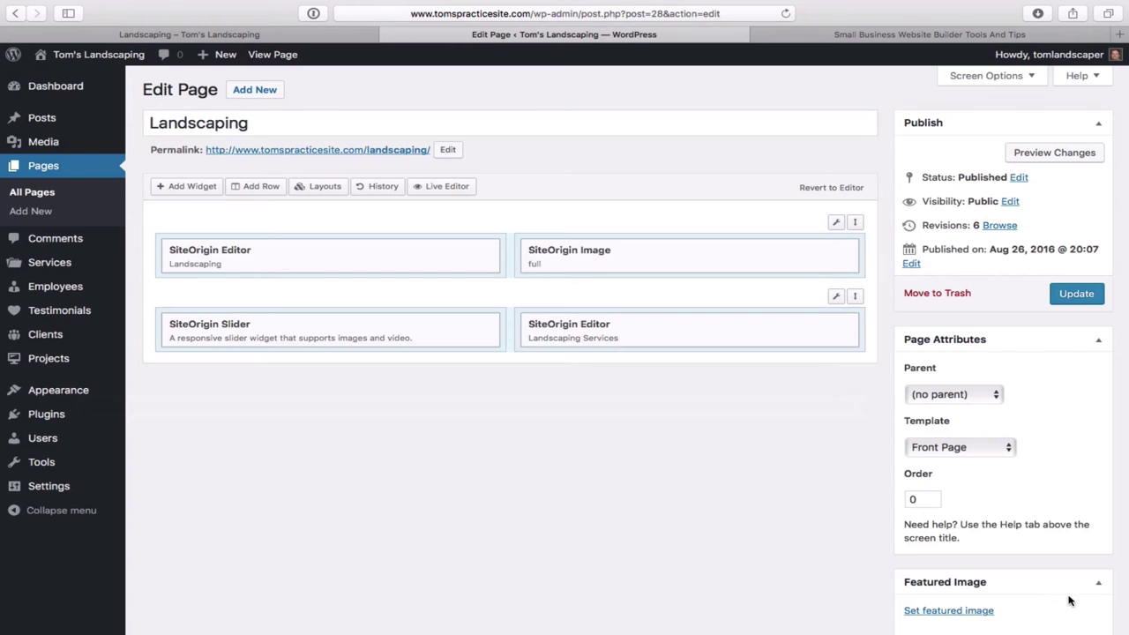
left_click(1077, 298)
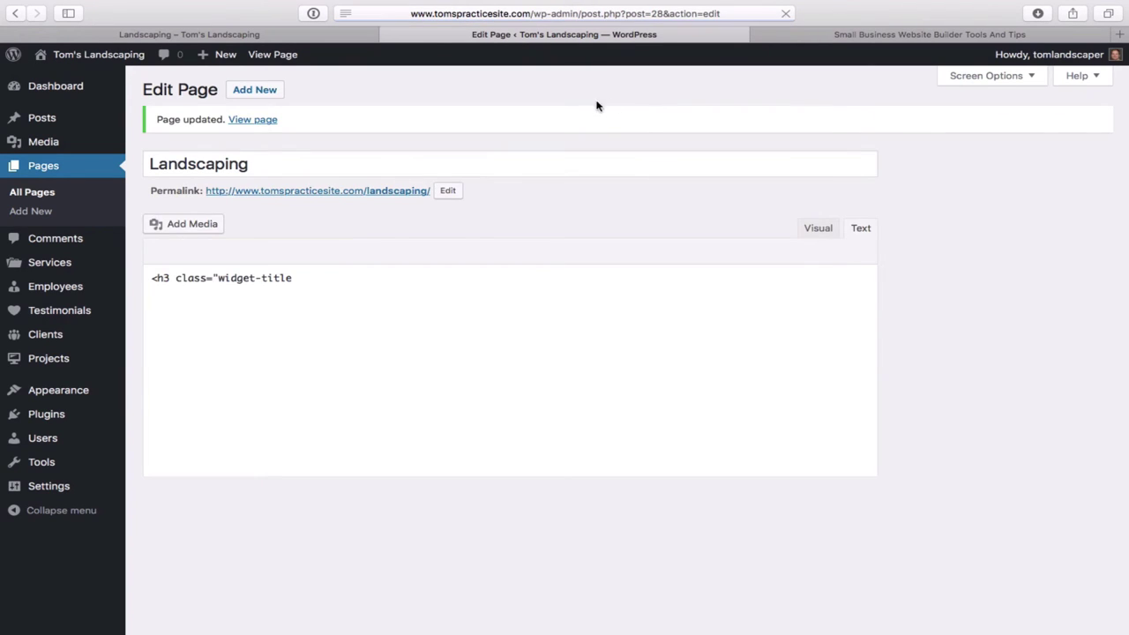
View the live Landscaping page and scroll past the grey full-width services band
left_click(292, 56)
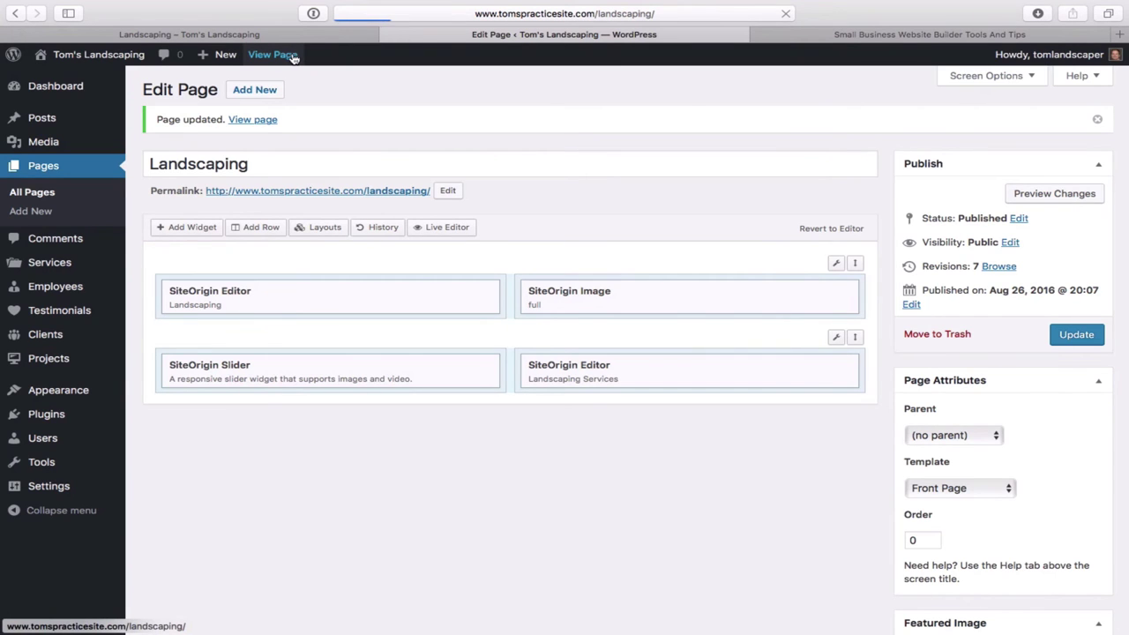
scroll(620, 263, "down", 3)
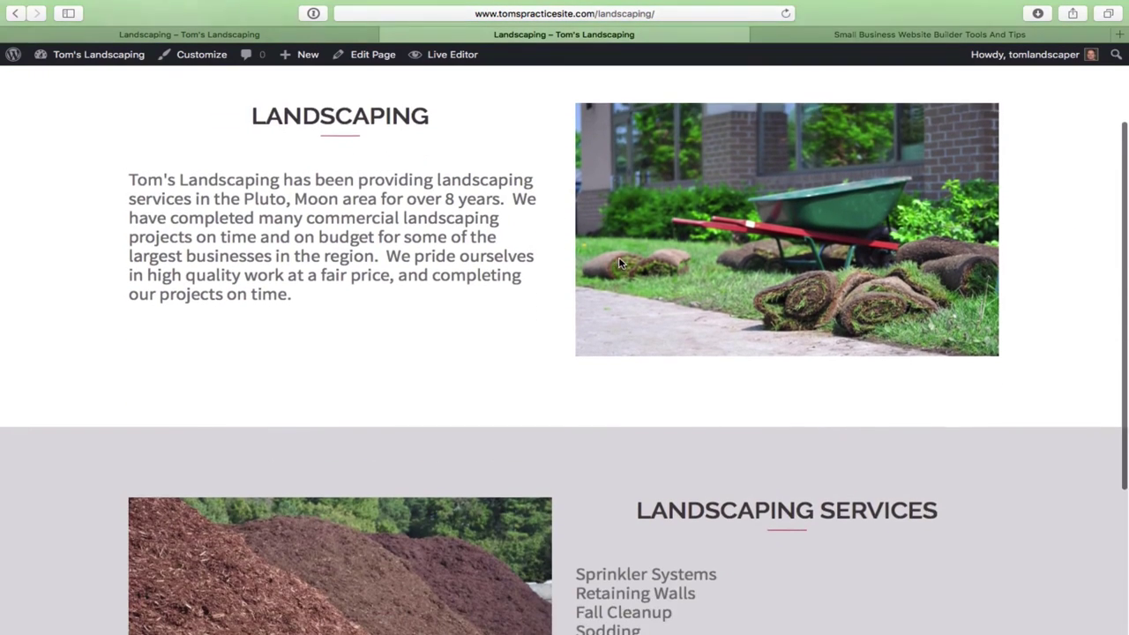
scroll(621, 263, "down", 4)
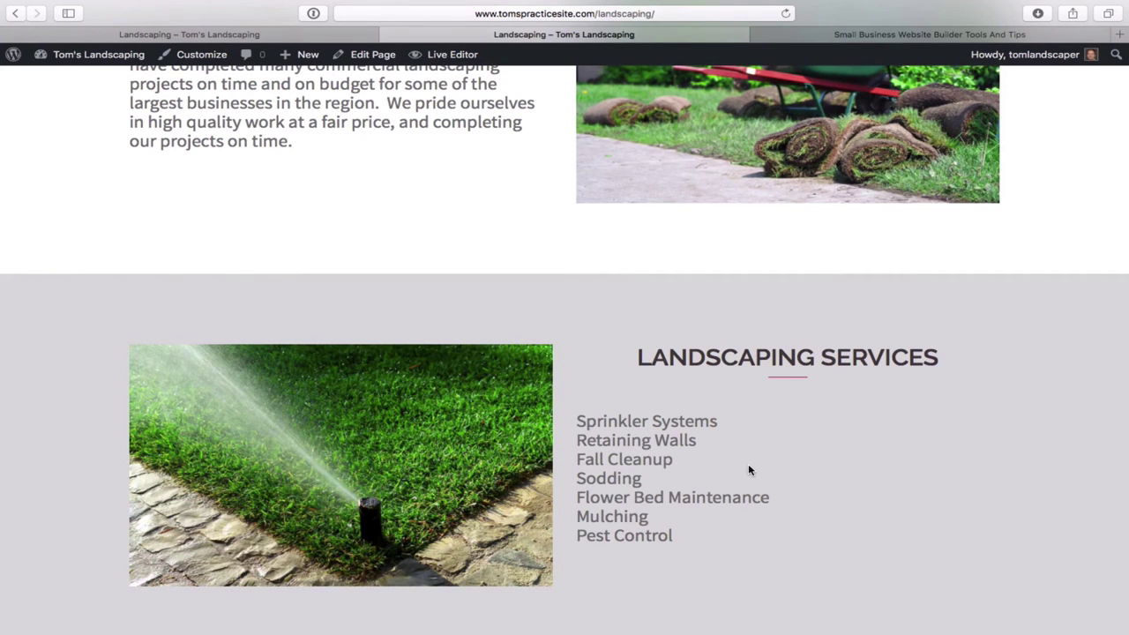
scroll(749, 469, "down", 1)
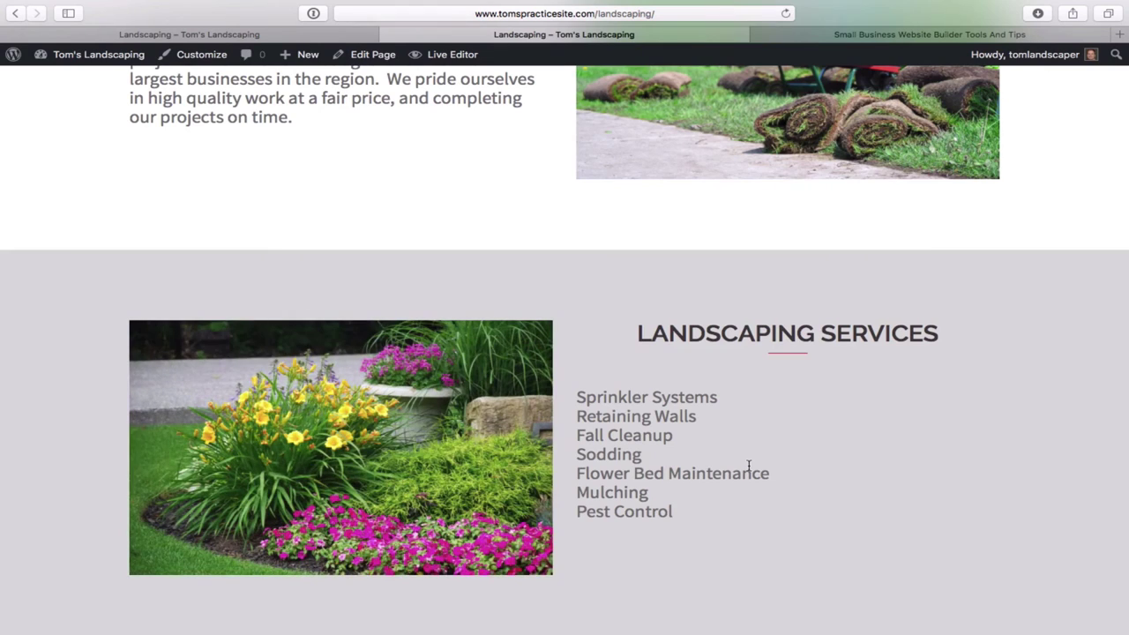
scroll(749, 468, "down", 3)
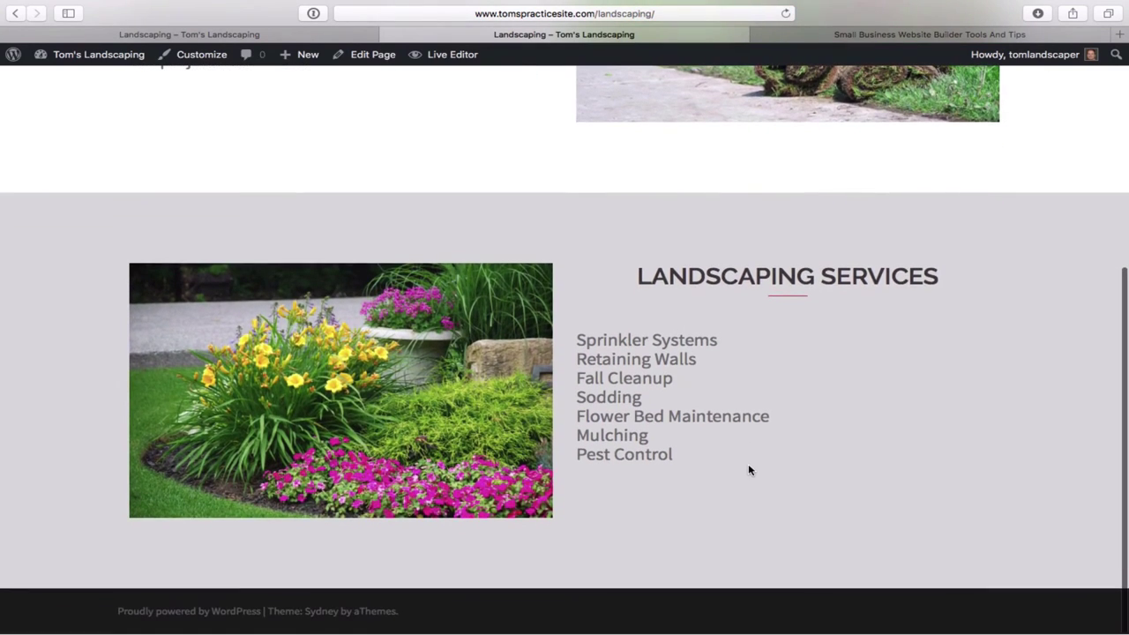
scroll(749, 470, "up", 5)
scroll(749, 471, "up", 4)
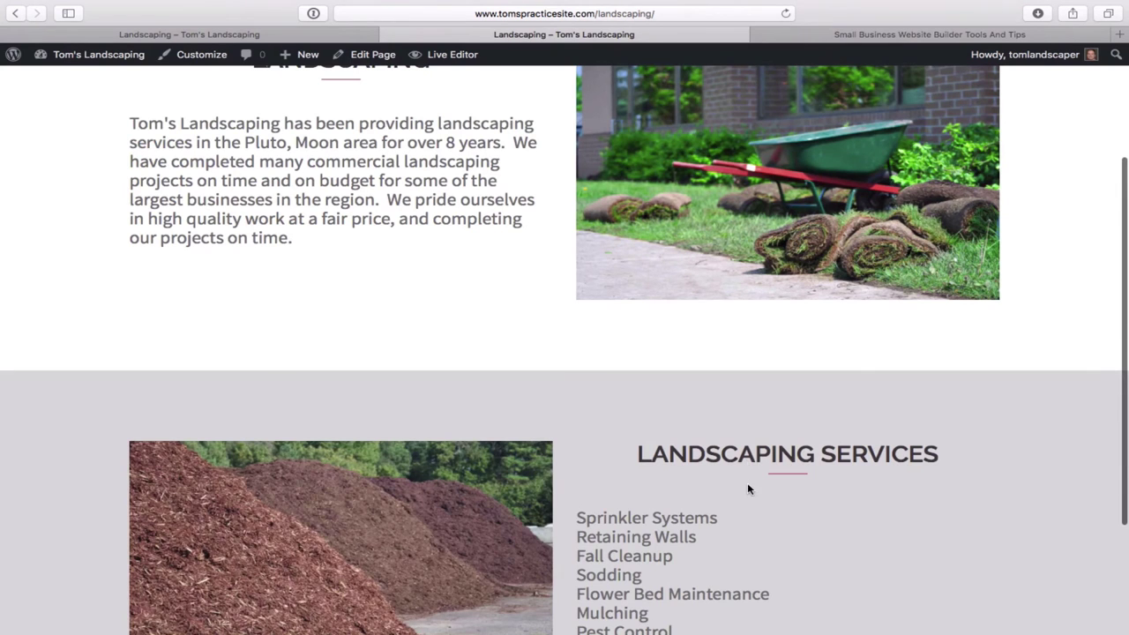
scroll(748, 481, "up", 1)
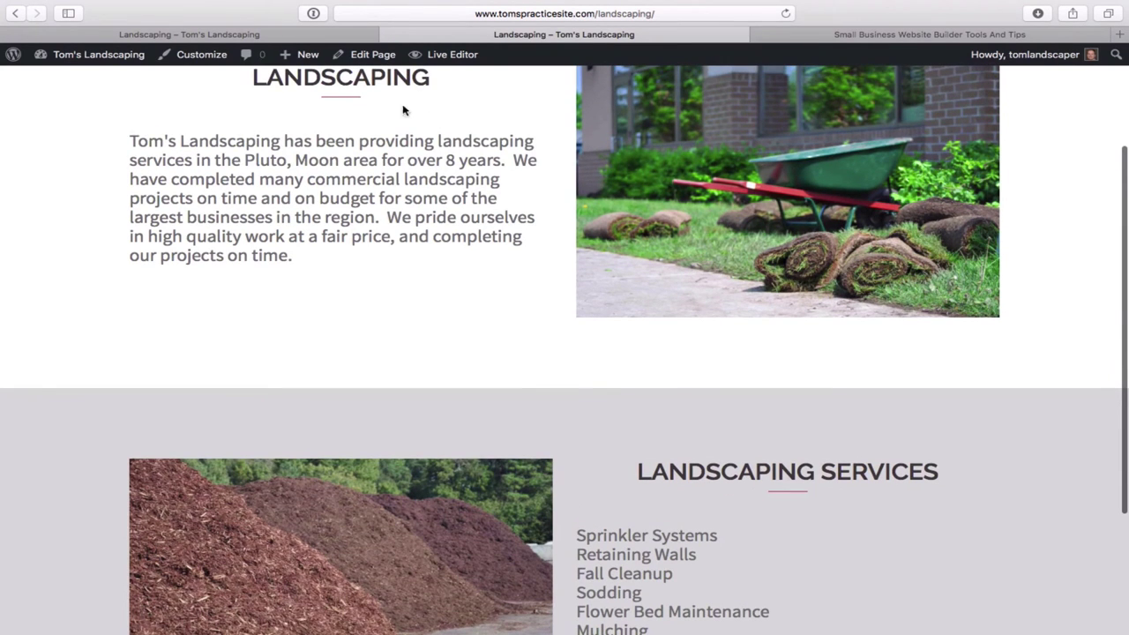
Compare the reference Landscaping page with the site's own, ending back on the reference
left_click(303, 36)
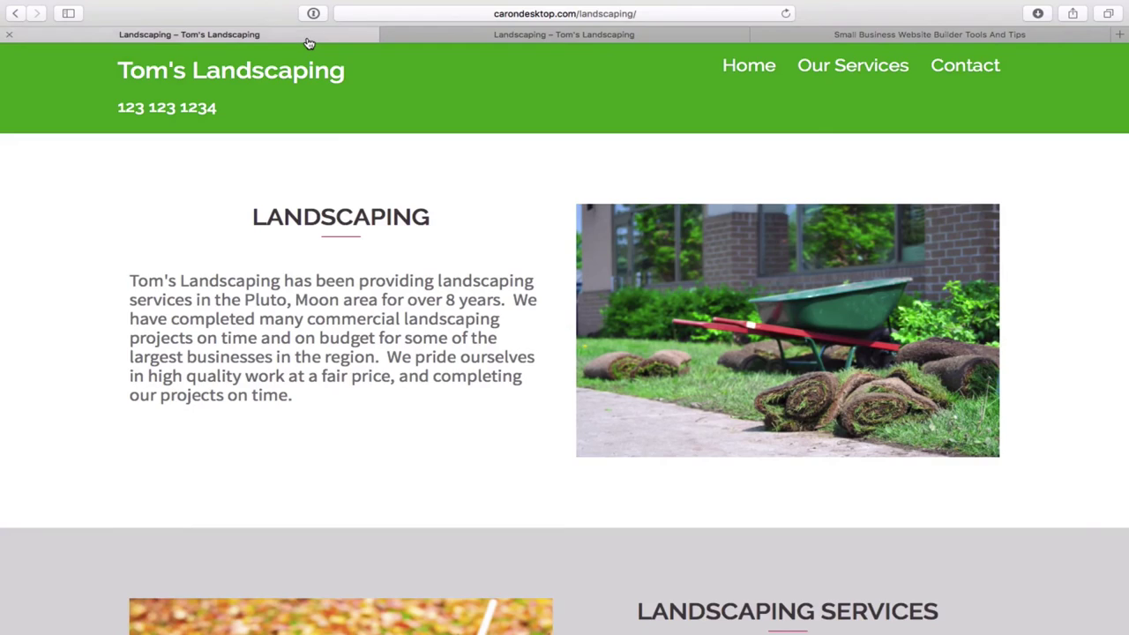
scroll(371, 258, "down", 2)
scroll(371, 258, "down", 10)
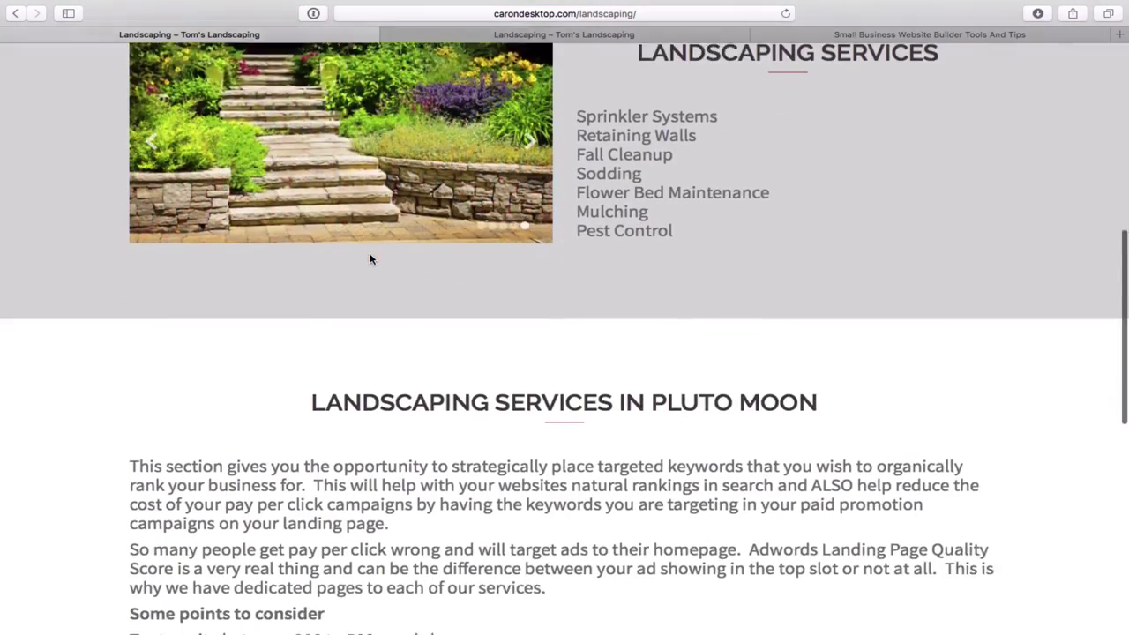
scroll(461, 328, "down", 1)
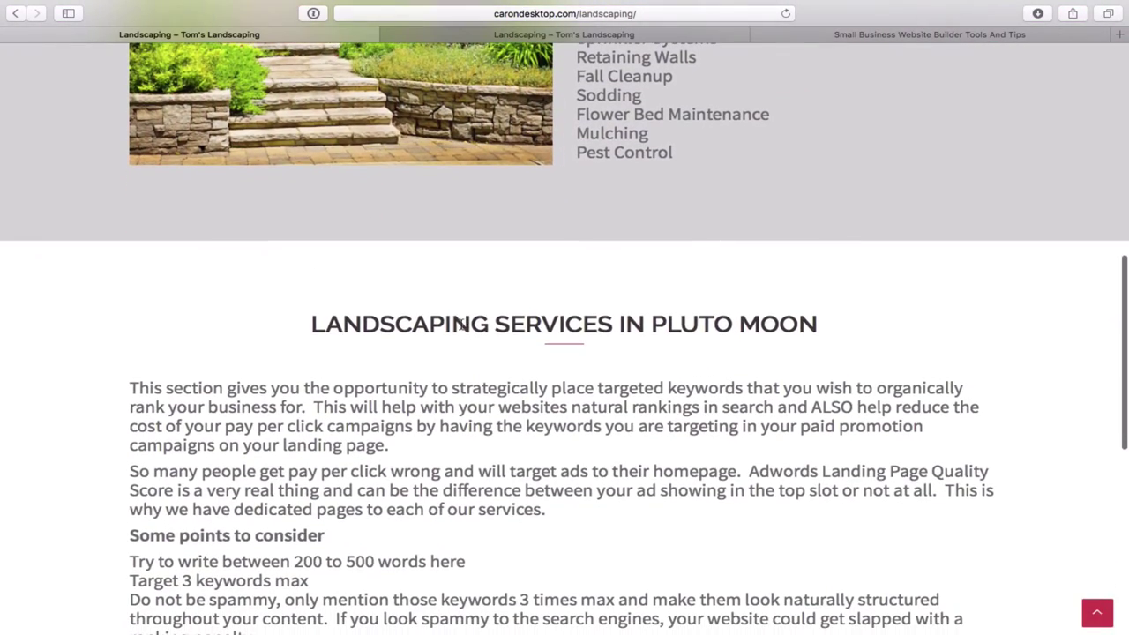
scroll(459, 344, "down", 3)
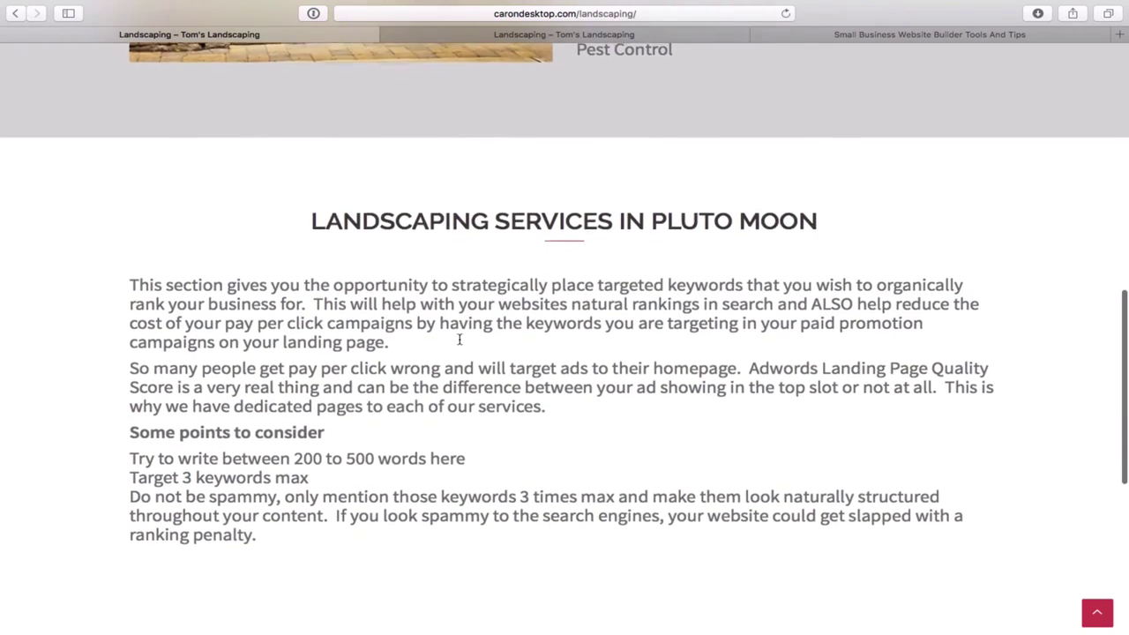
scroll(427, 342, "up", 1)
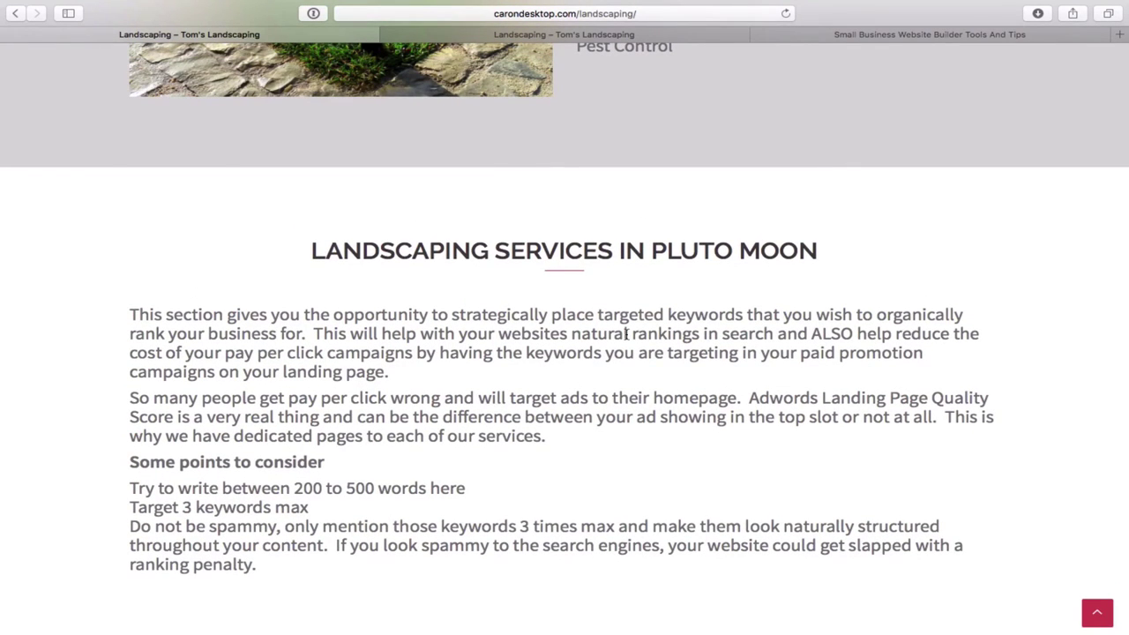
scroll(627, 333, "up", 9)
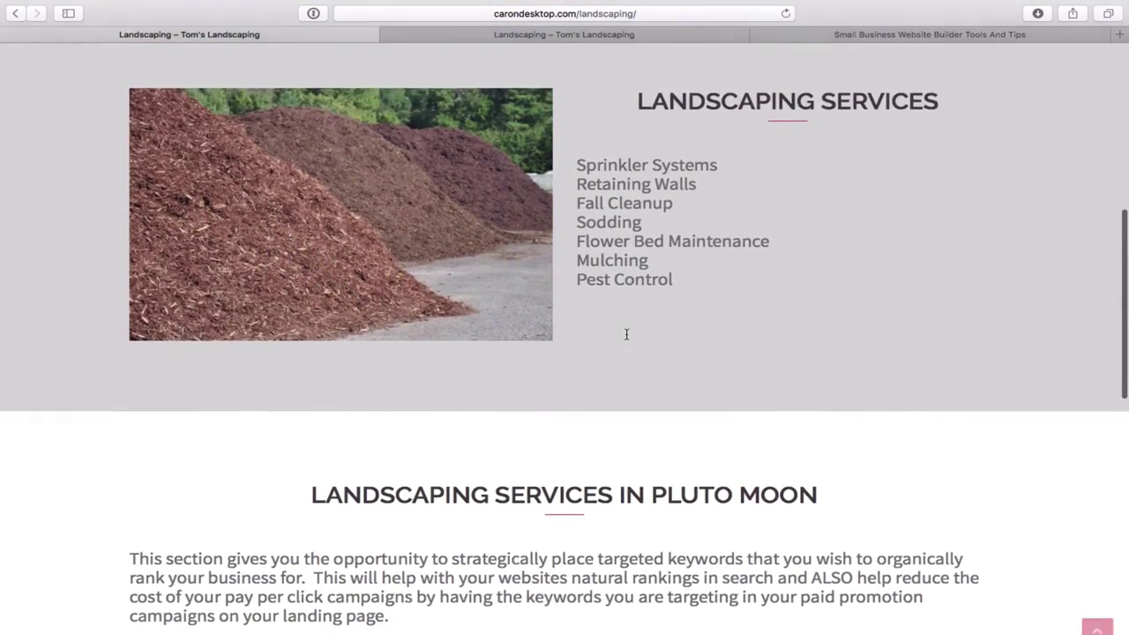
scroll(627, 334, "up", 10)
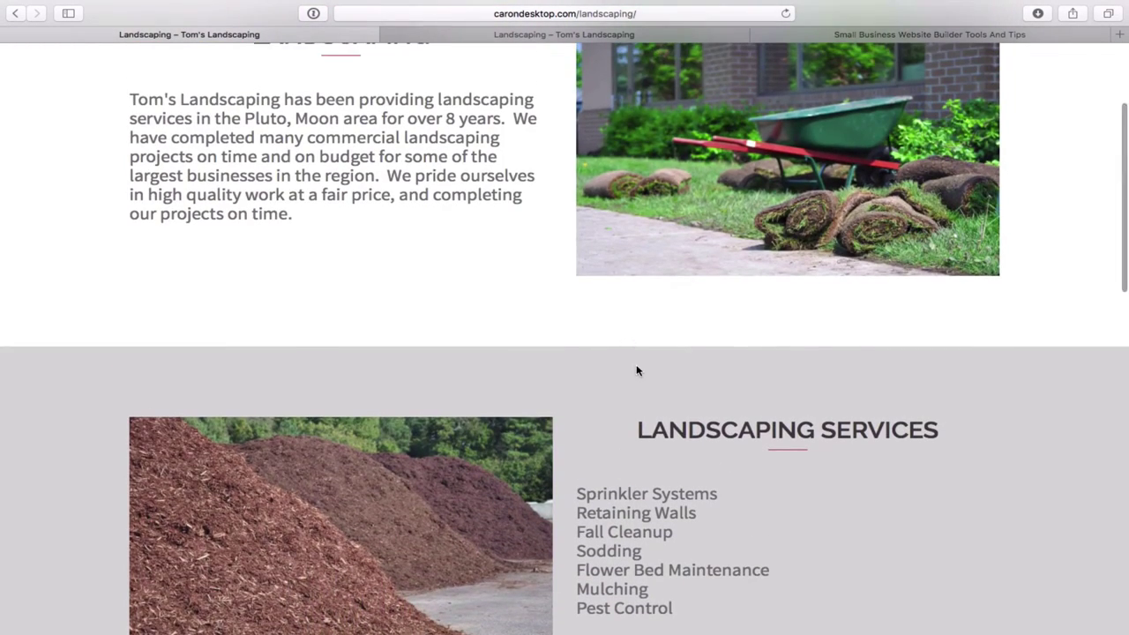
scroll(419, 270, "up", 6)
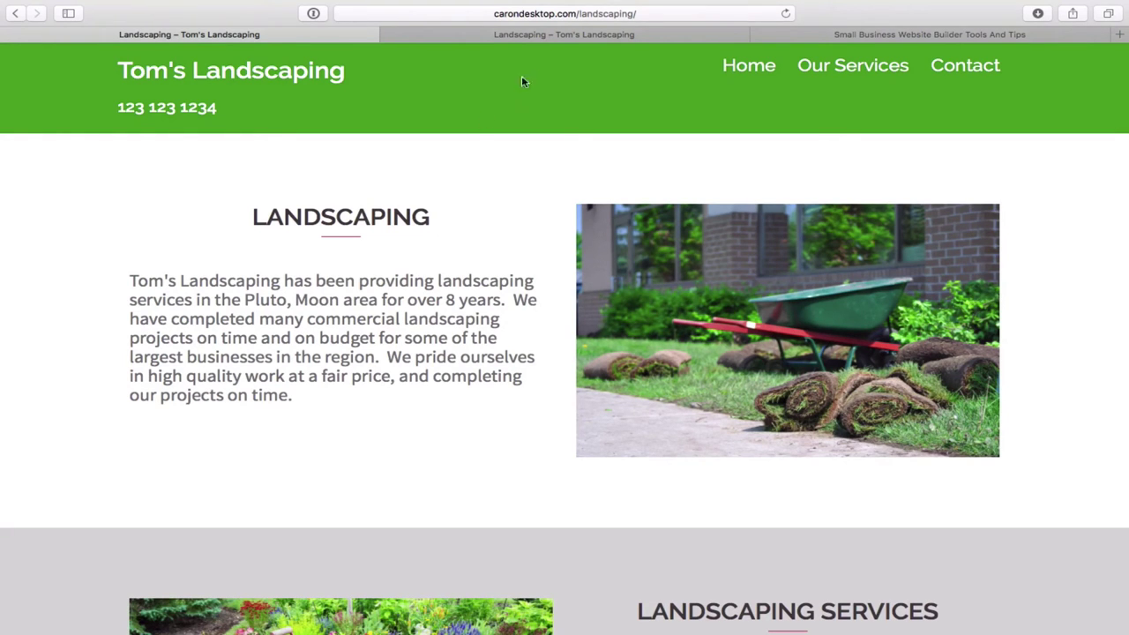
left_click(578, 35)
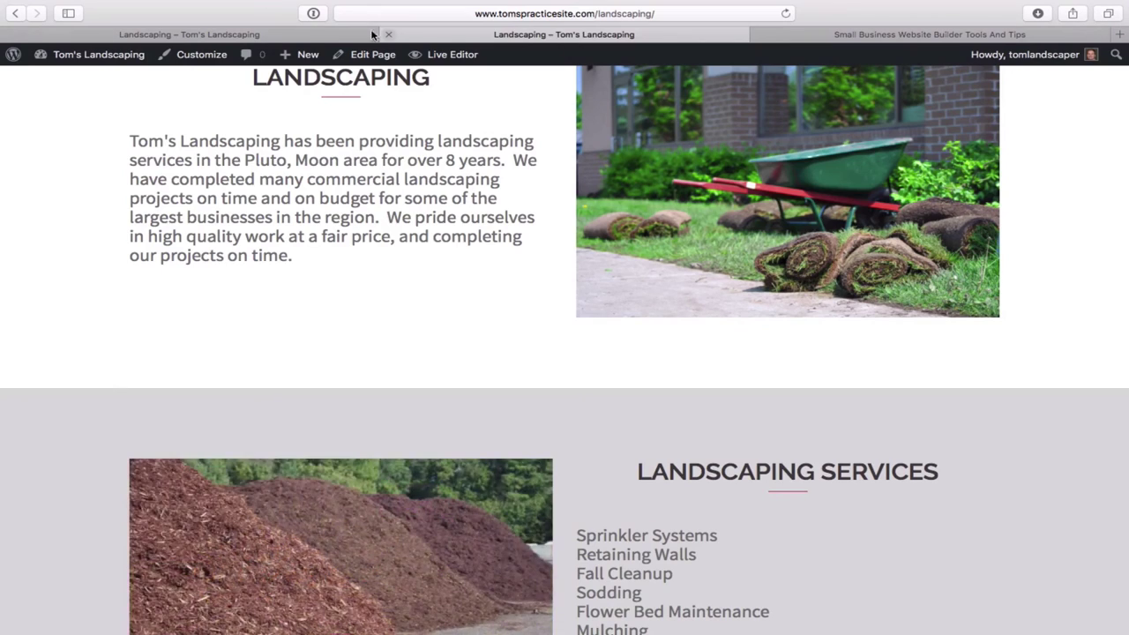
left_click(308, 35)
scroll(557, 310, "down", 10)
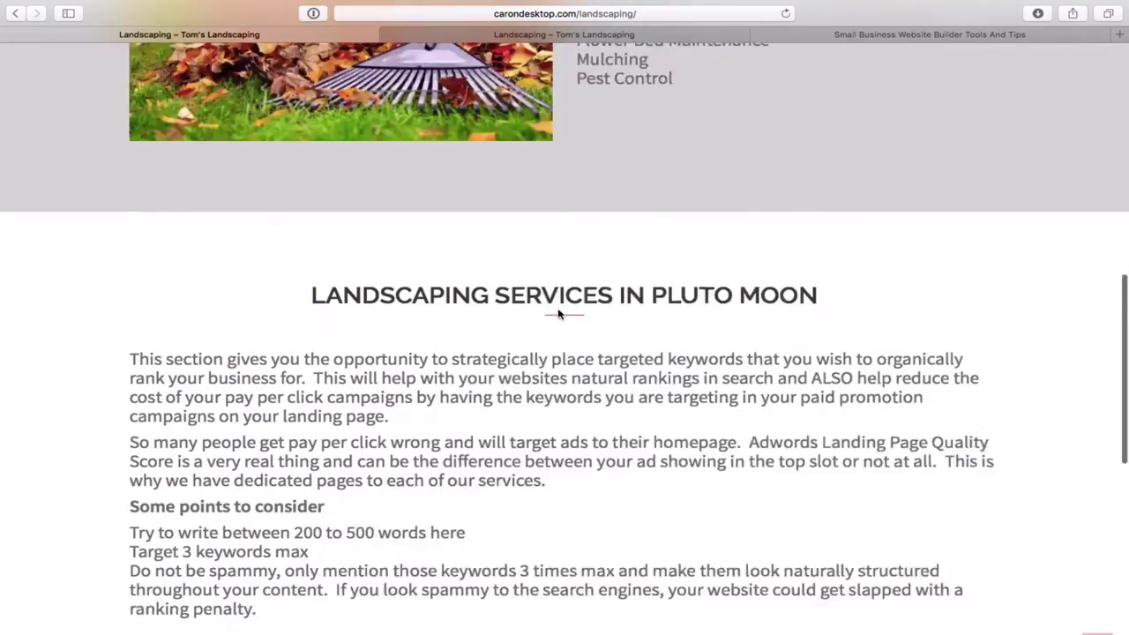
scroll(558, 313, "down", 2)
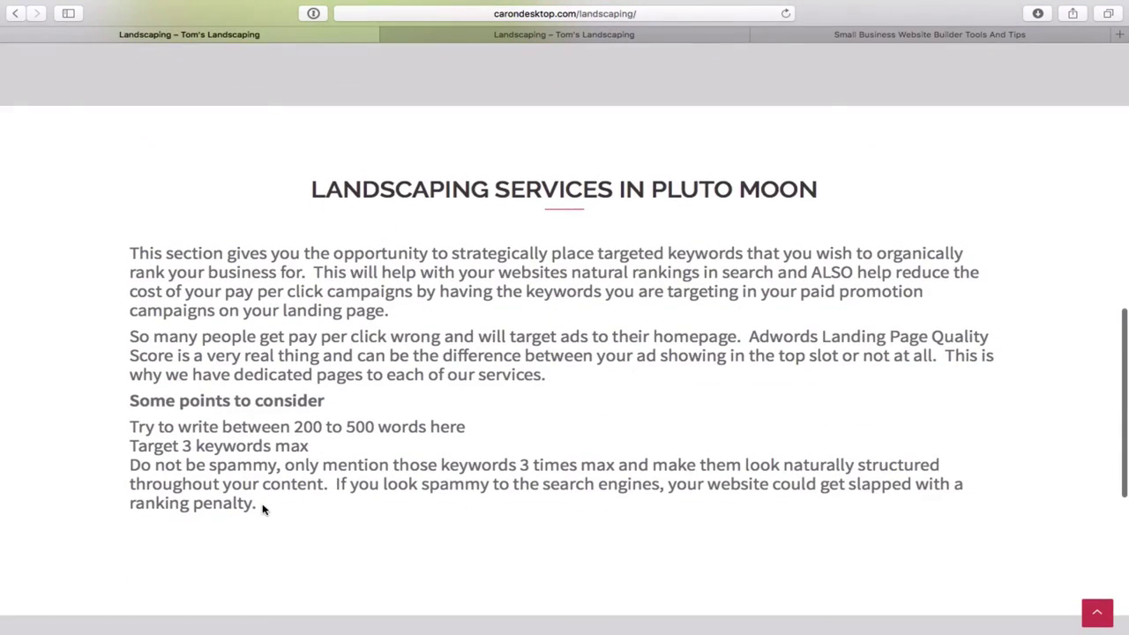
left_click_drag(262, 509, 129, 207)
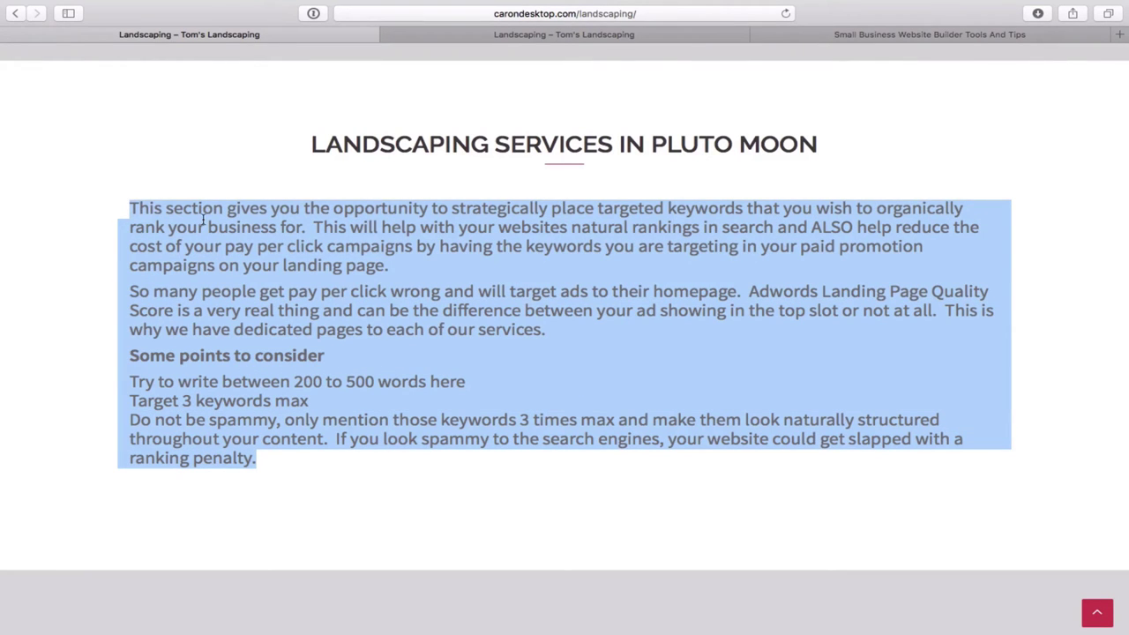
scroll(203, 221, "up", 1)
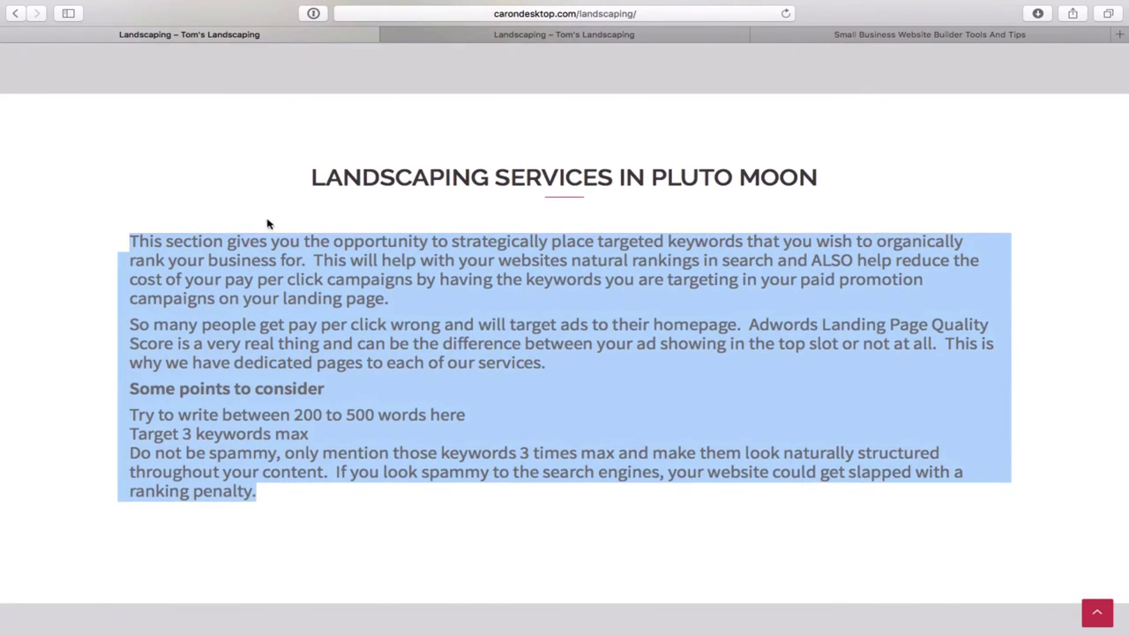
left_click(918, 205)
scroll(918, 204, "up", 1)
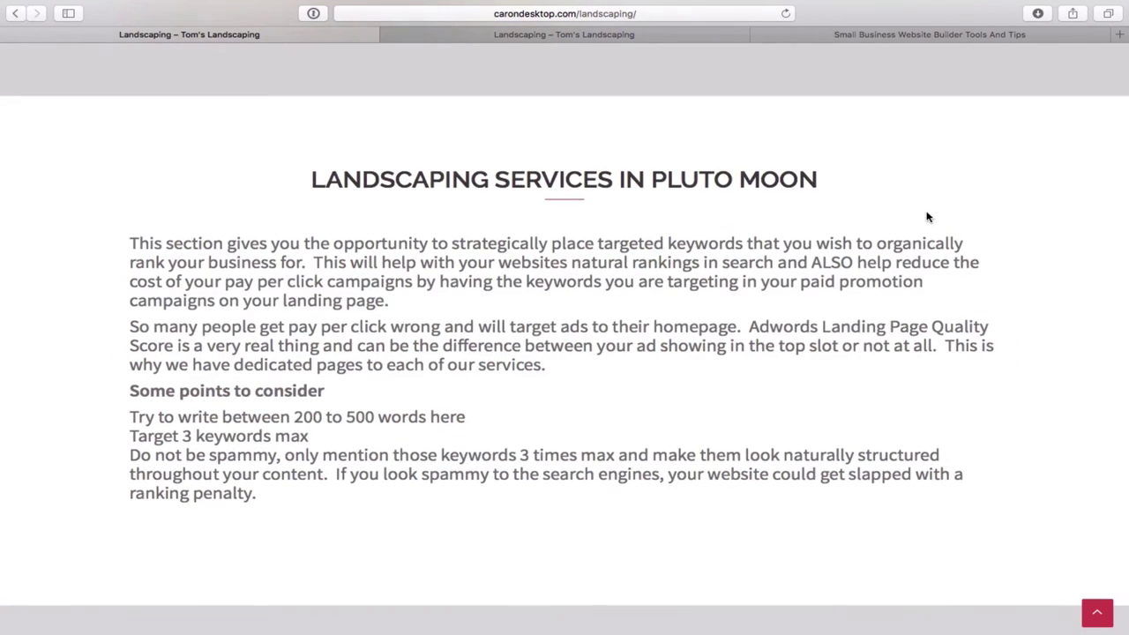
scroll(928, 217, "up", 5)
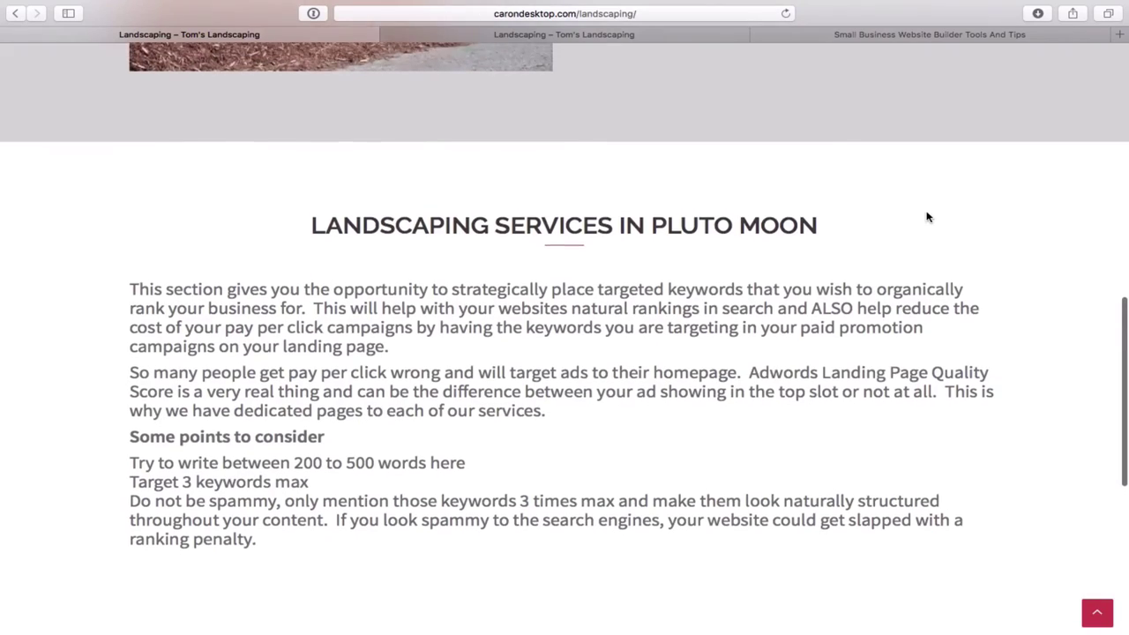
scroll(927, 217, "up", 10)
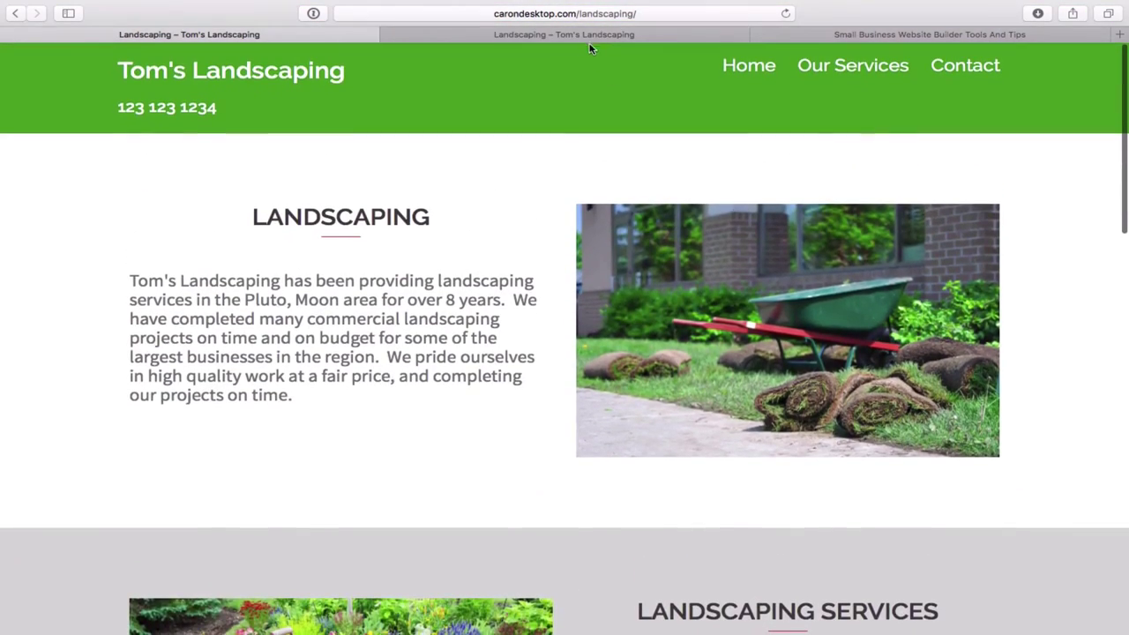
left_click(596, 37)
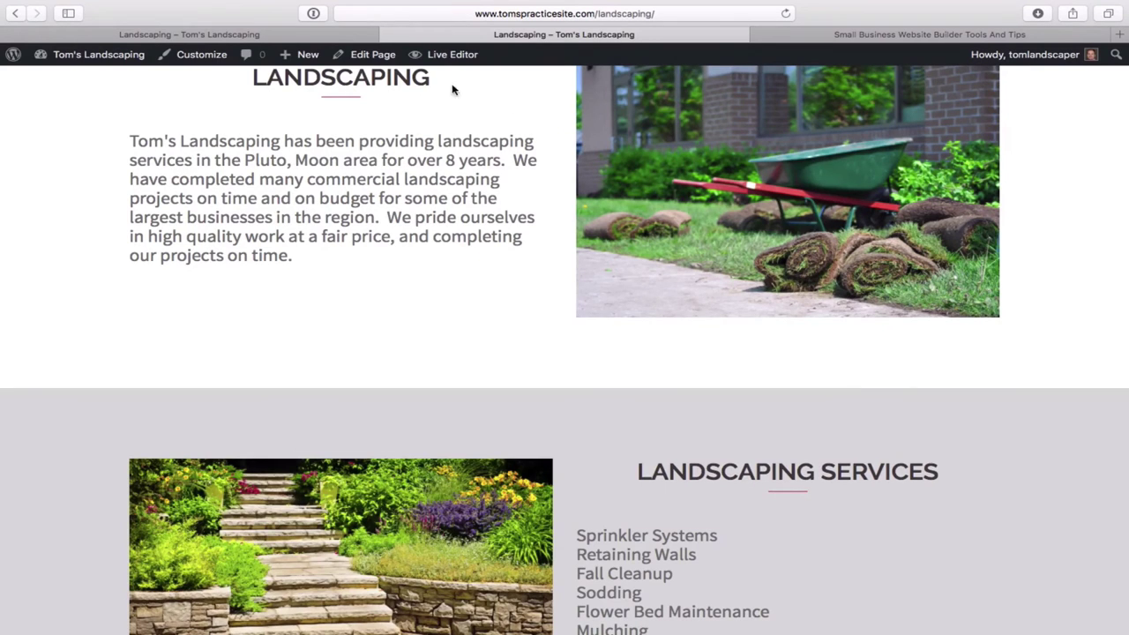
Insert a one-column row and drag it below the slider and services row
left_click(369, 57)
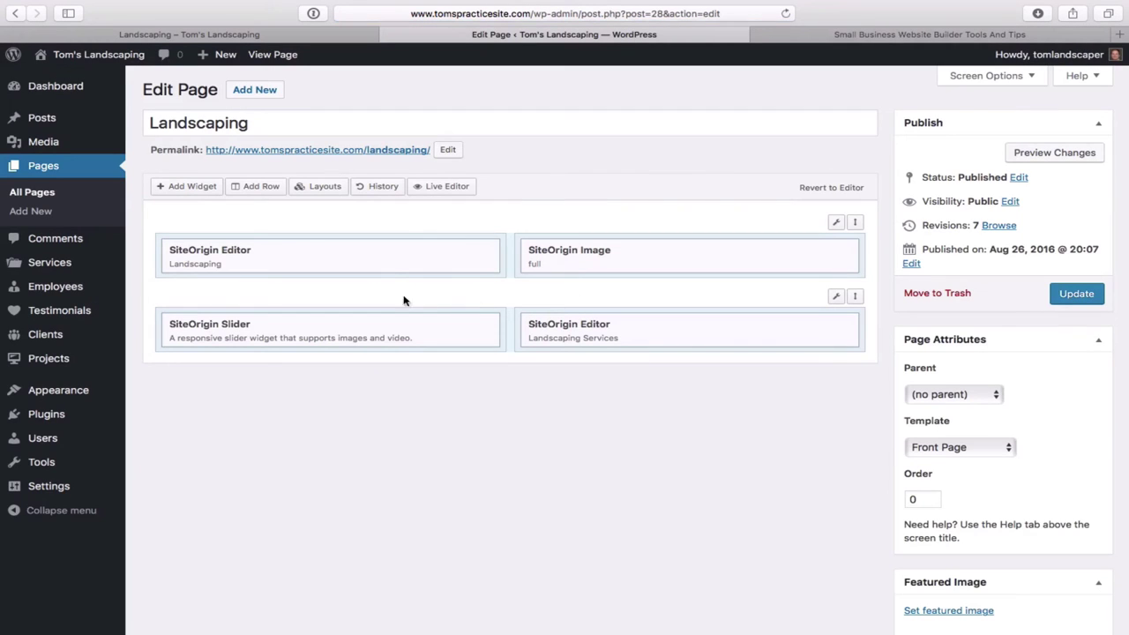
left_click(186, 188)
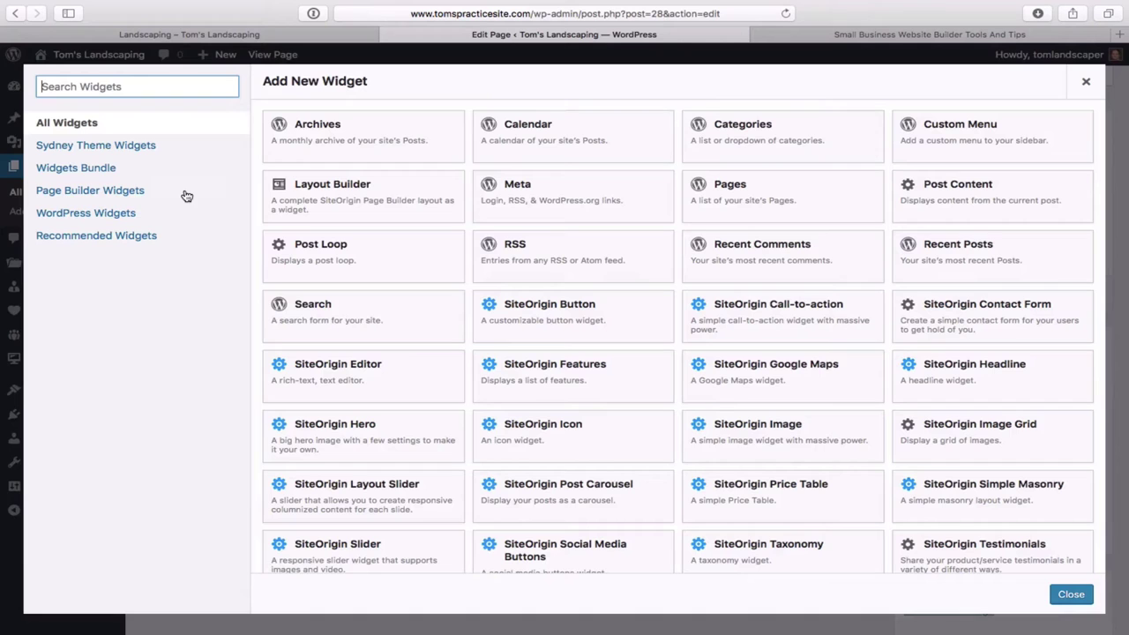
left_click(1086, 81)
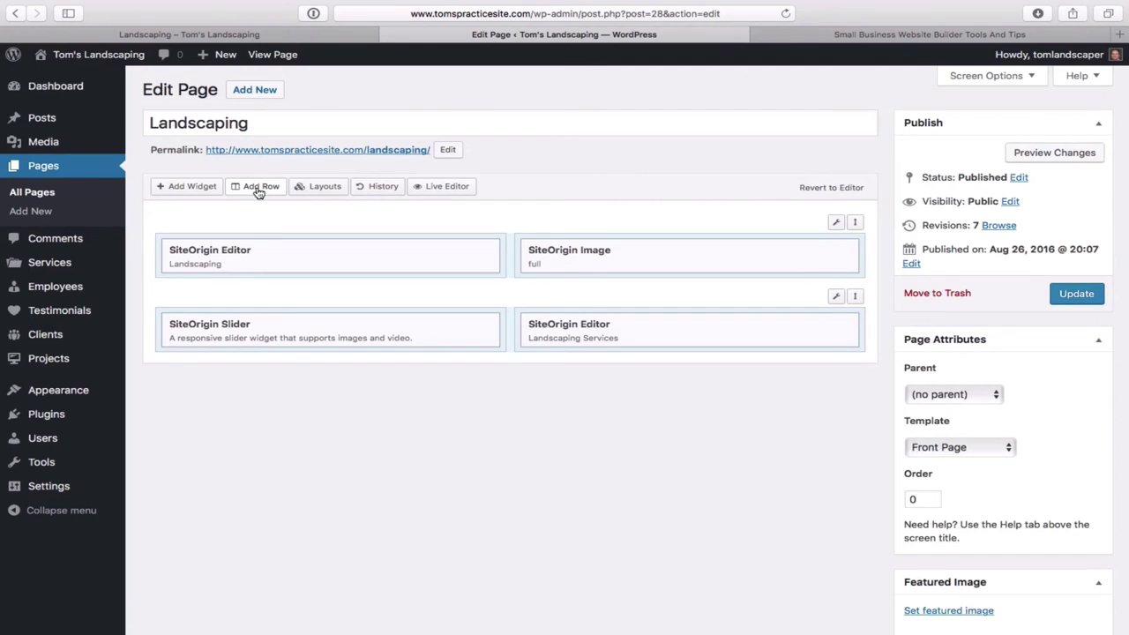
left_click(258, 186)
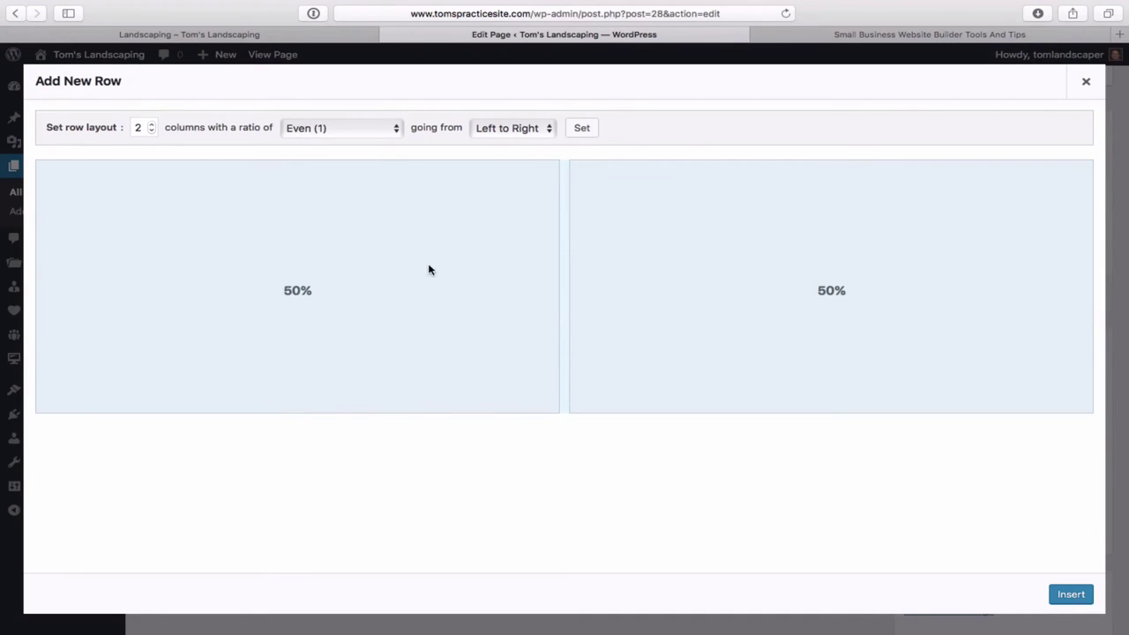
left_click(152, 131)
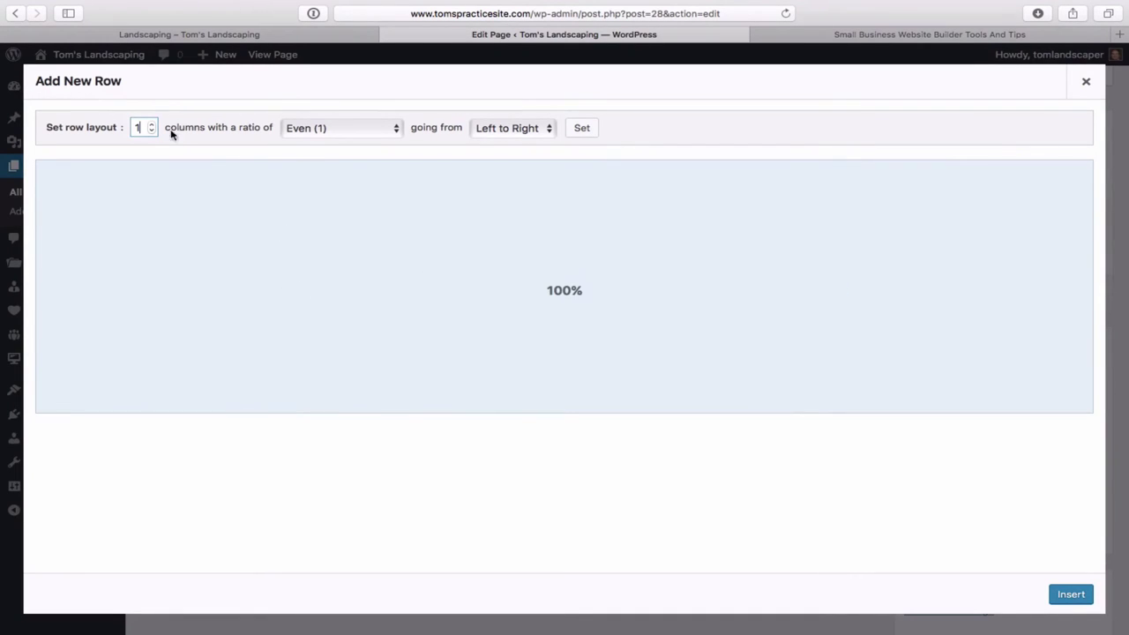
left_click(1072, 596)
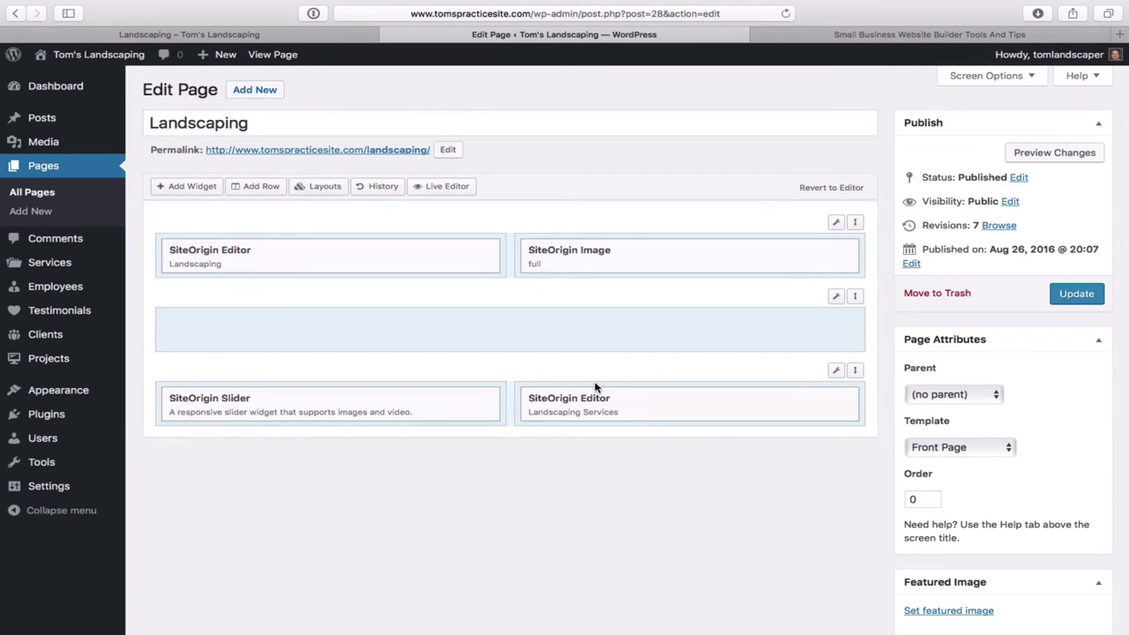
mouse_move(835, 296)
left_click_drag(857, 296, 866, 375)
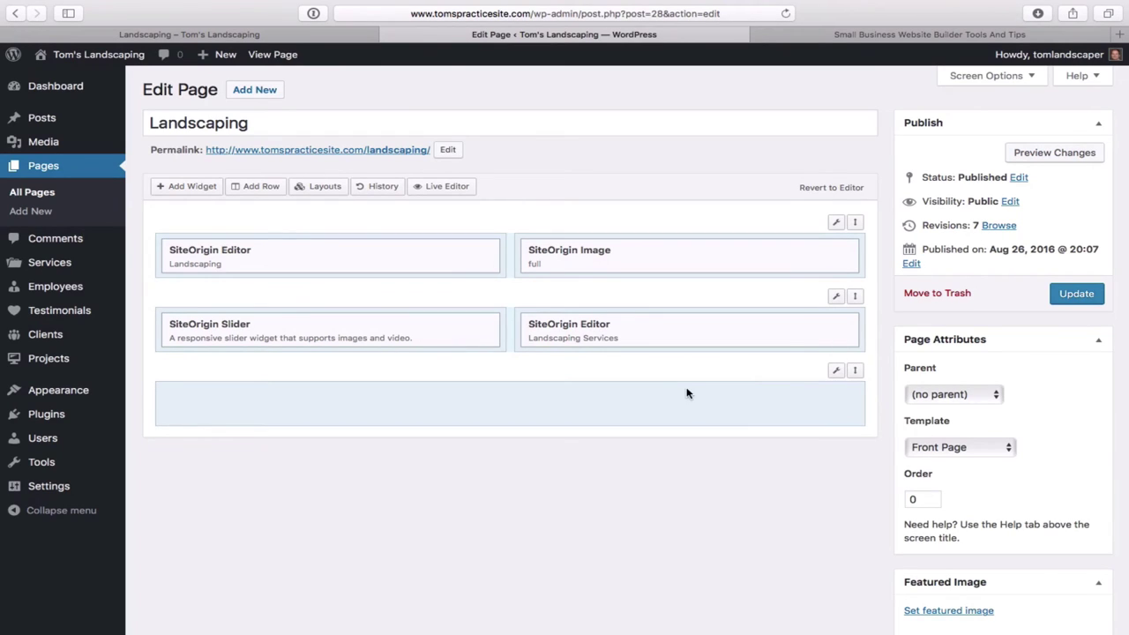
left_click(448, 414)
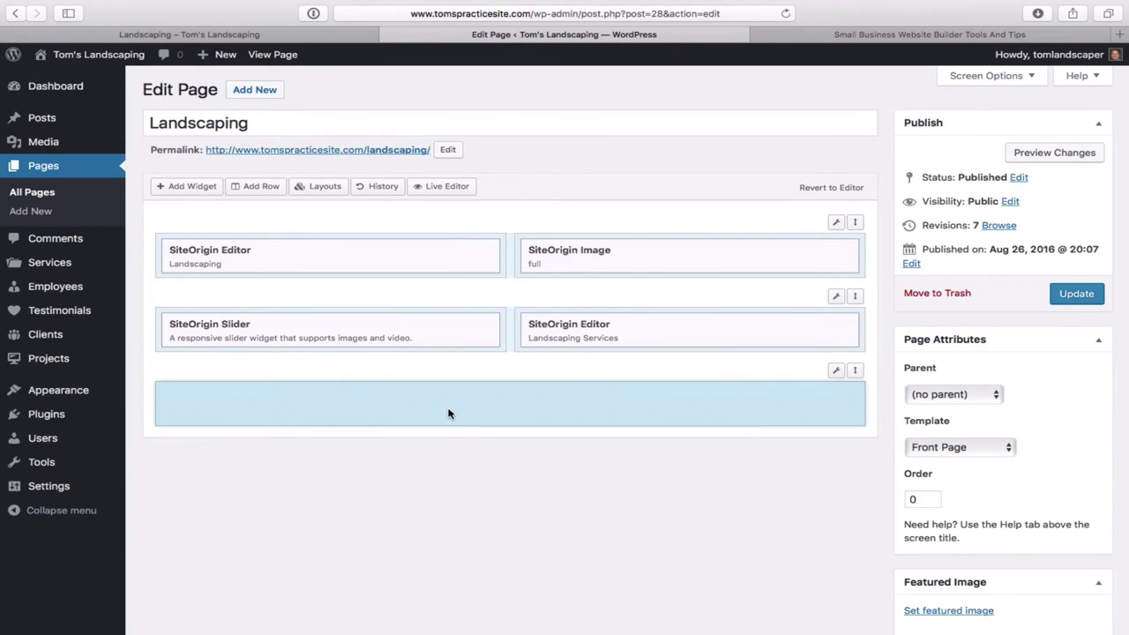
Add a SiteOrigin Editor widget to the empty bottom row and open it for editing
left_click(180, 189)
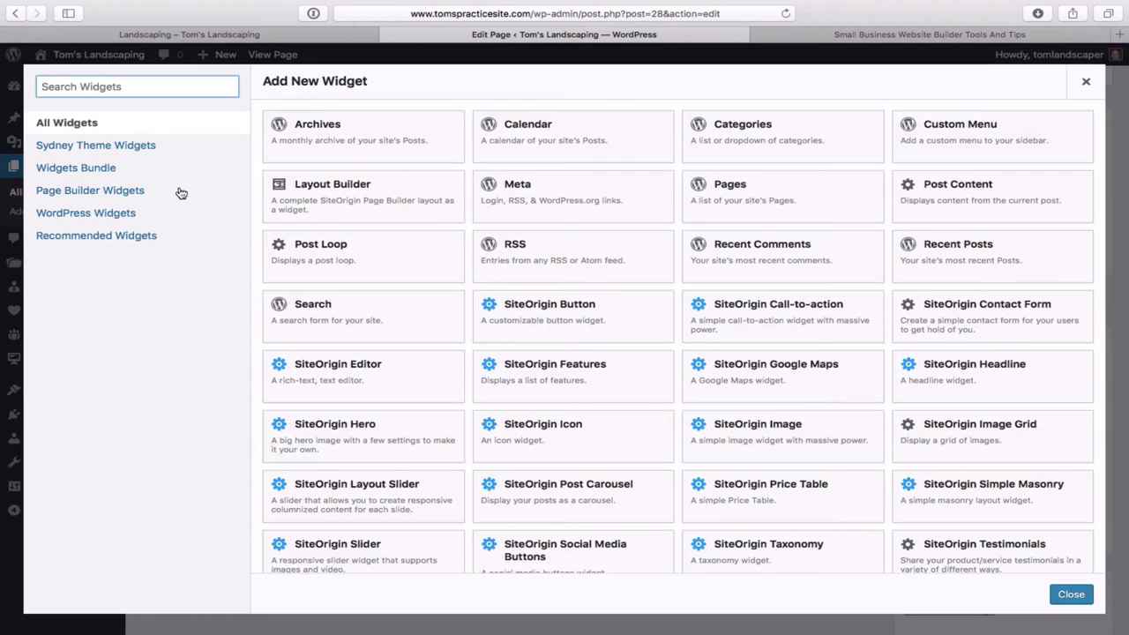
left_click(101, 172)
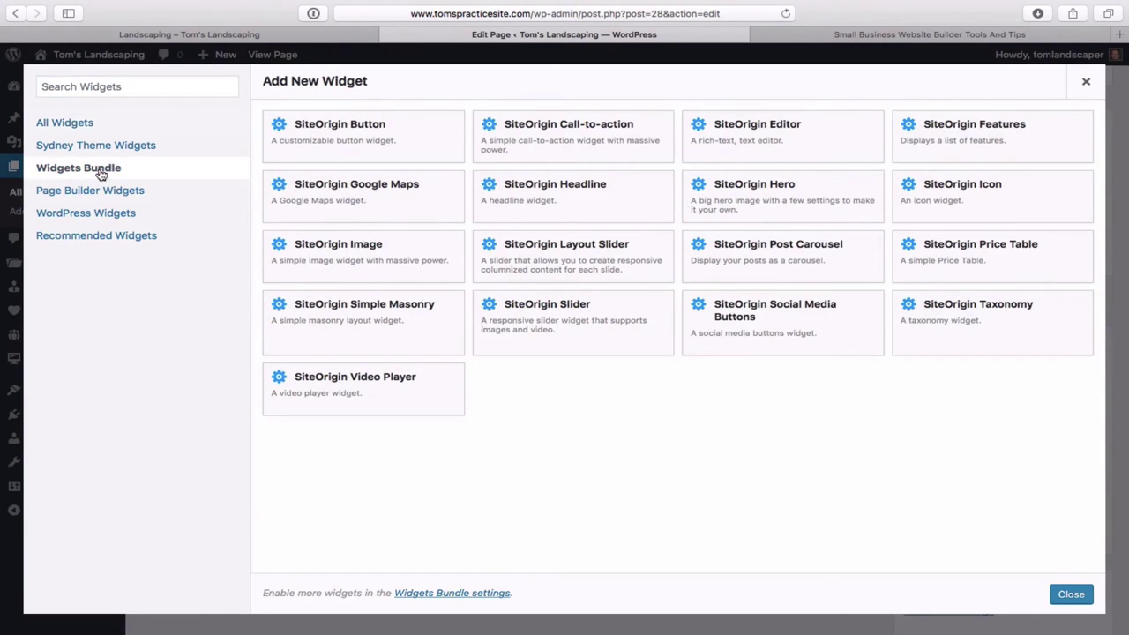
left_click(787, 144)
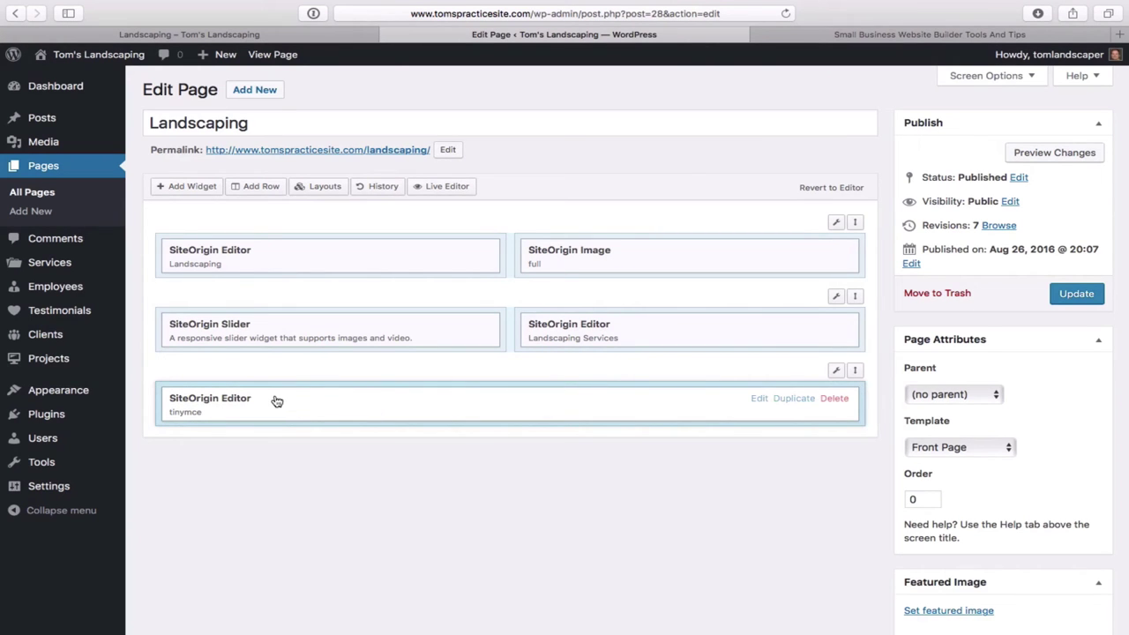
left_click(758, 401)
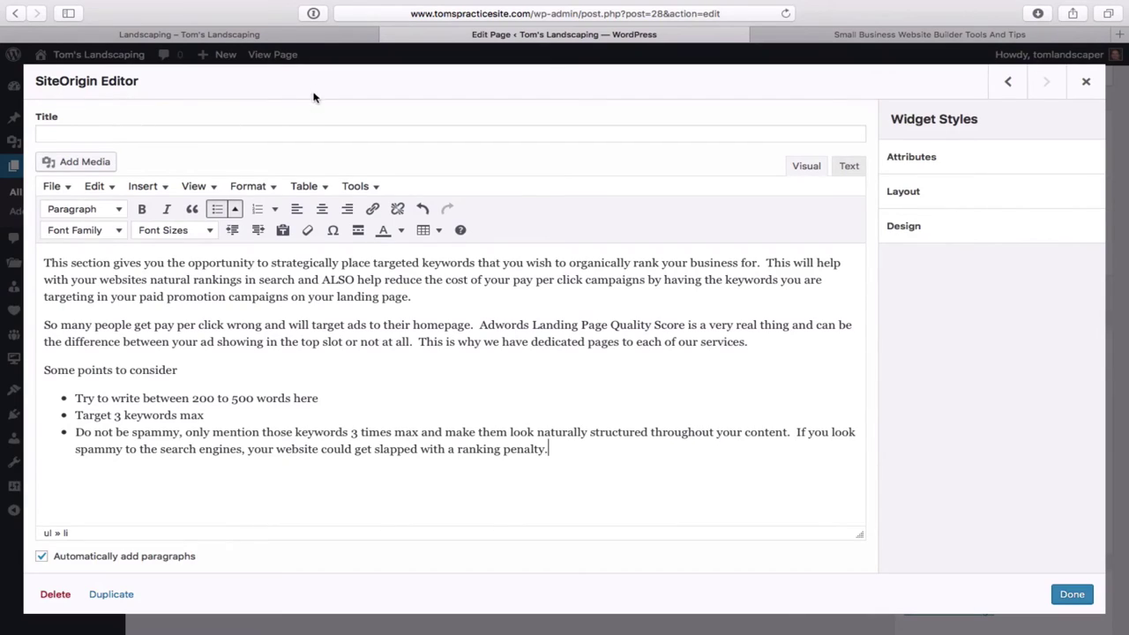
Check the Pluto Moon keyword text on the reference Landscaping page, then return to the widget editor
left_click(308, 37)
scroll(460, 209, "down", 5)
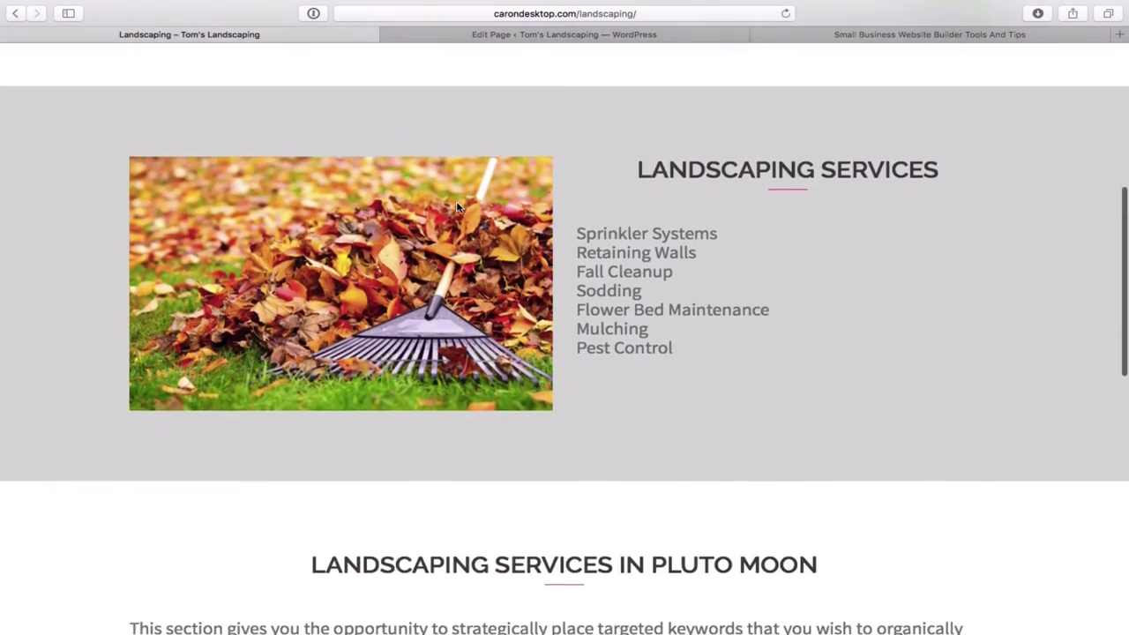
scroll(458, 207, "down", 2)
scroll(501, 184, "up", 5)
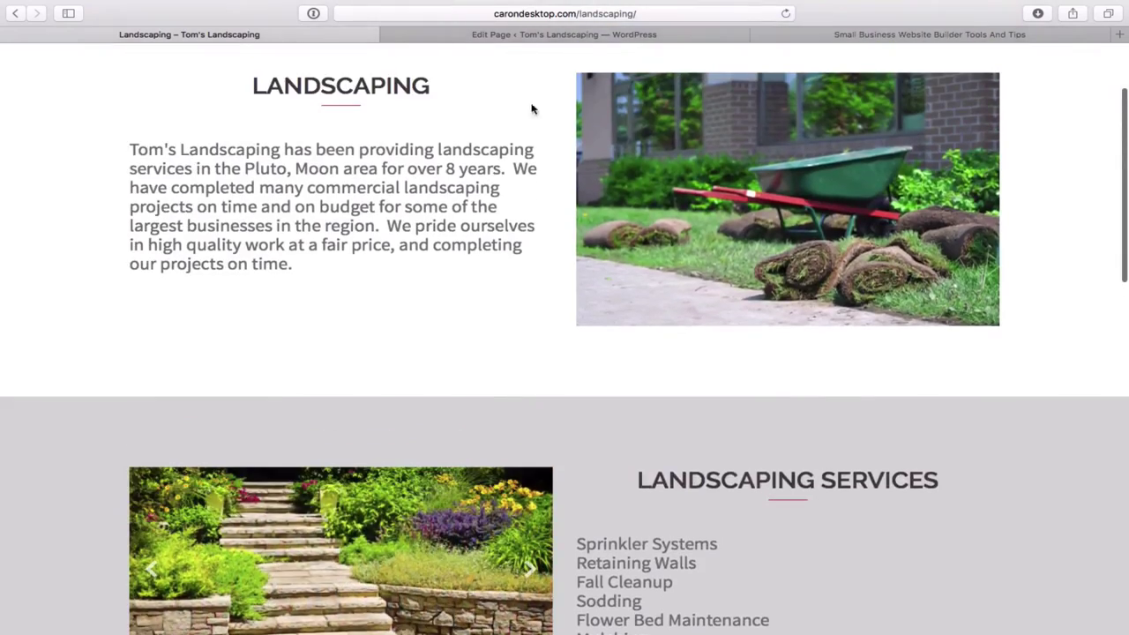
left_click(565, 38)
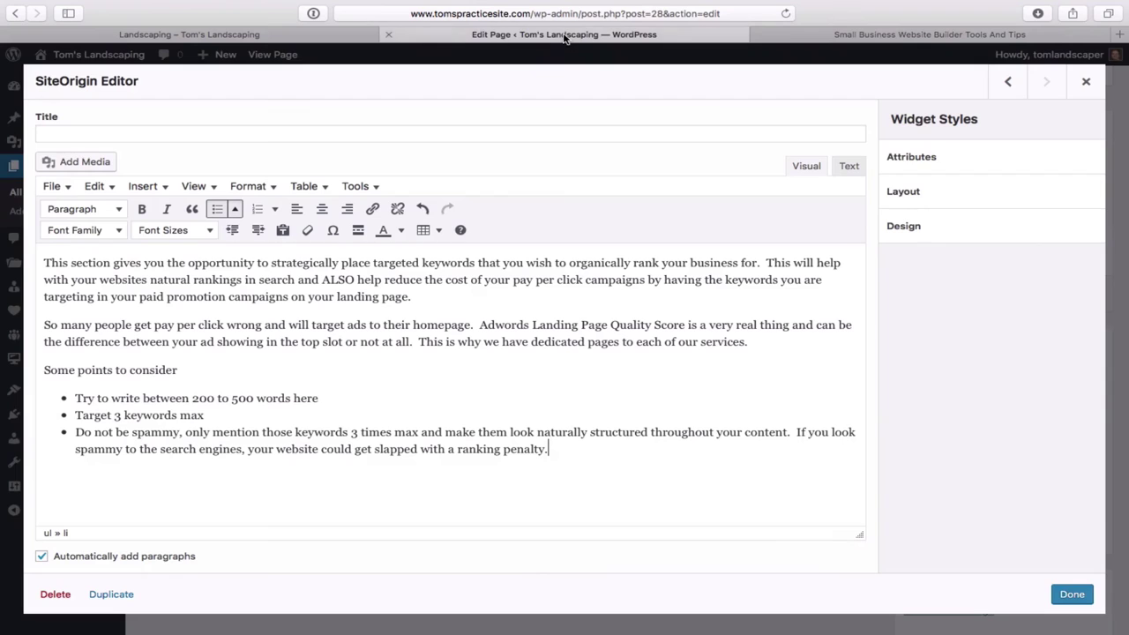
Title the widget 'Landscaping Services In Pluto Moon', set all its body text to 18pt, and save it
left_click(226, 134)
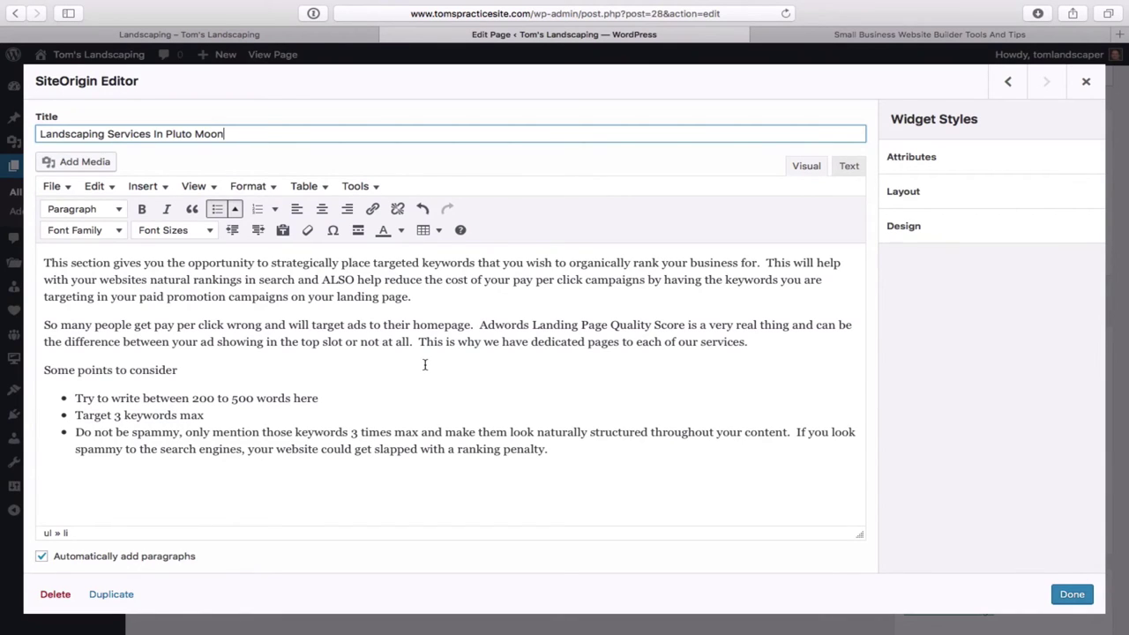
scroll(424, 364, "down", 1)
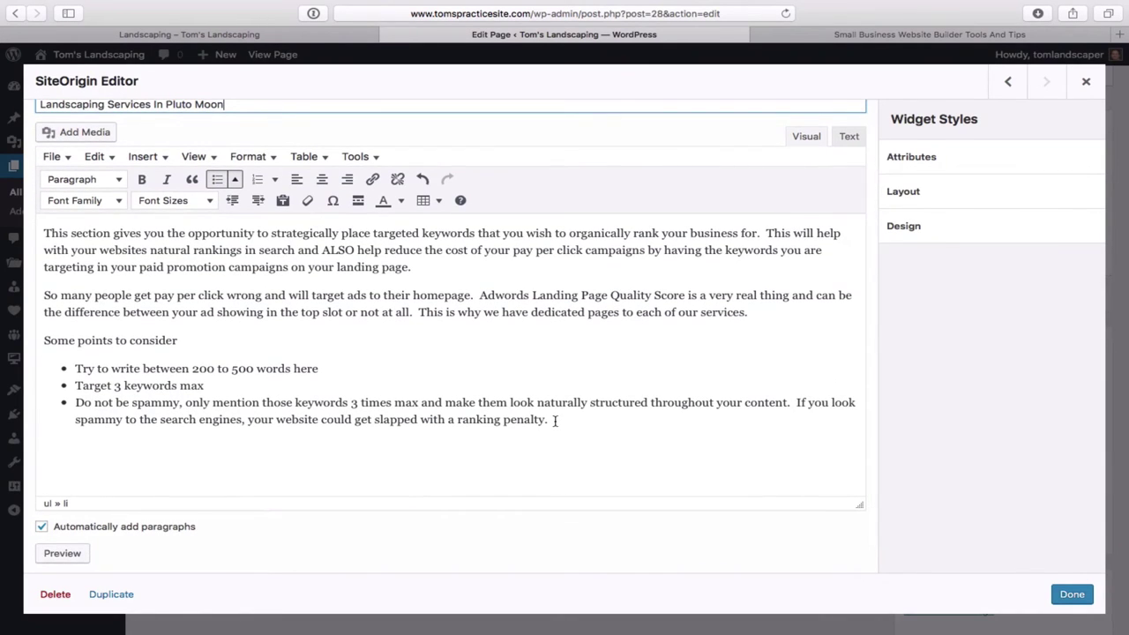
left_click_drag(554, 421, 32, 227)
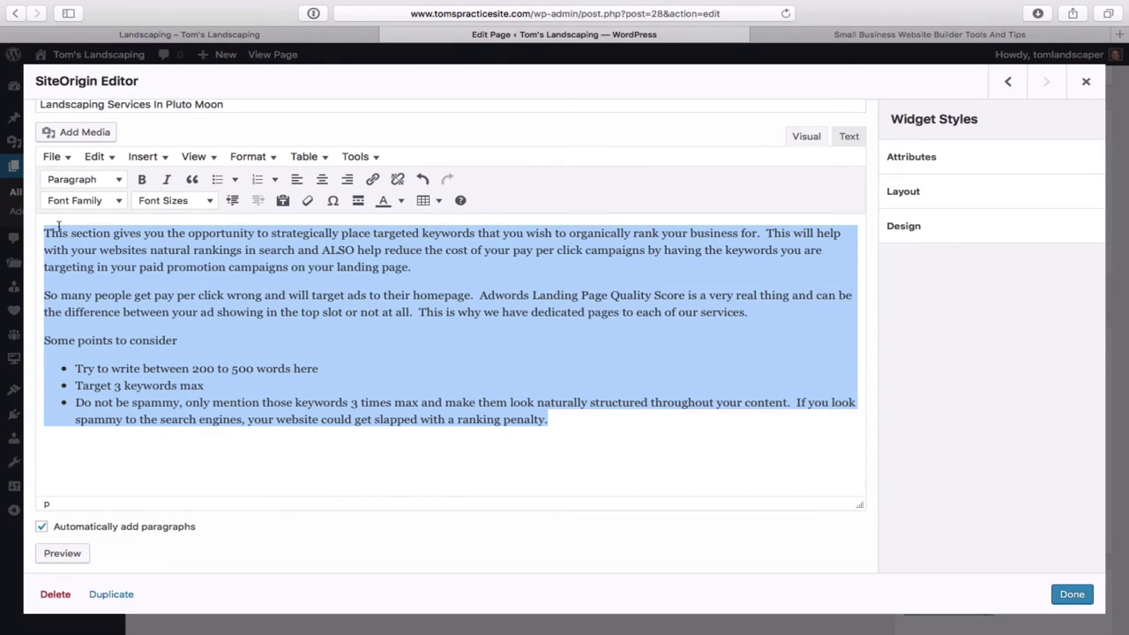
left_click(208, 201)
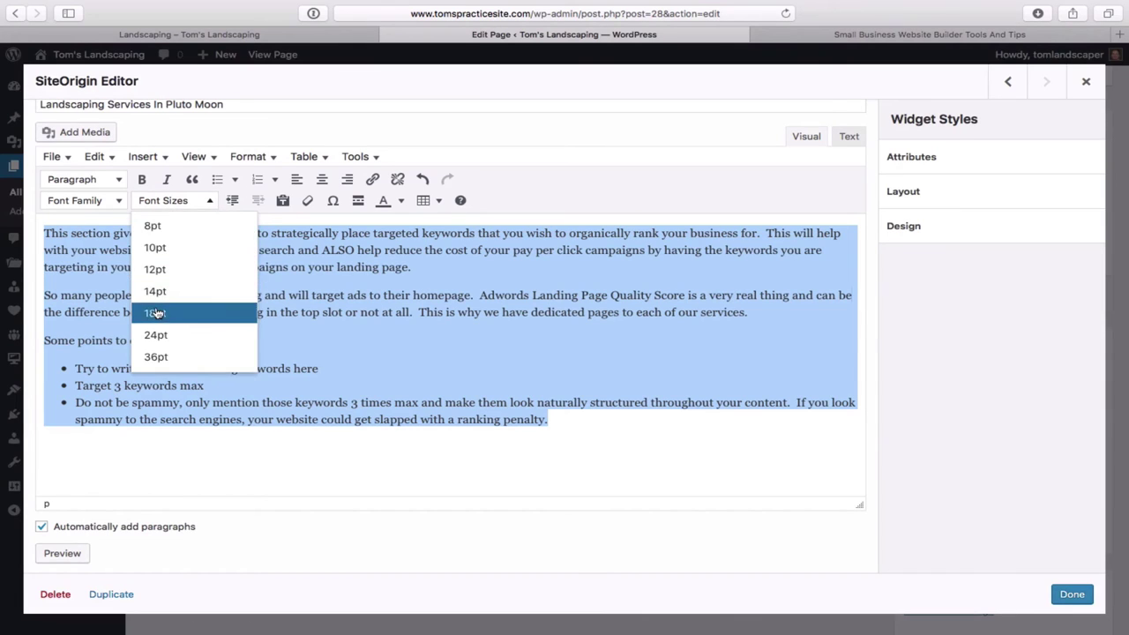
left_click(154, 313)
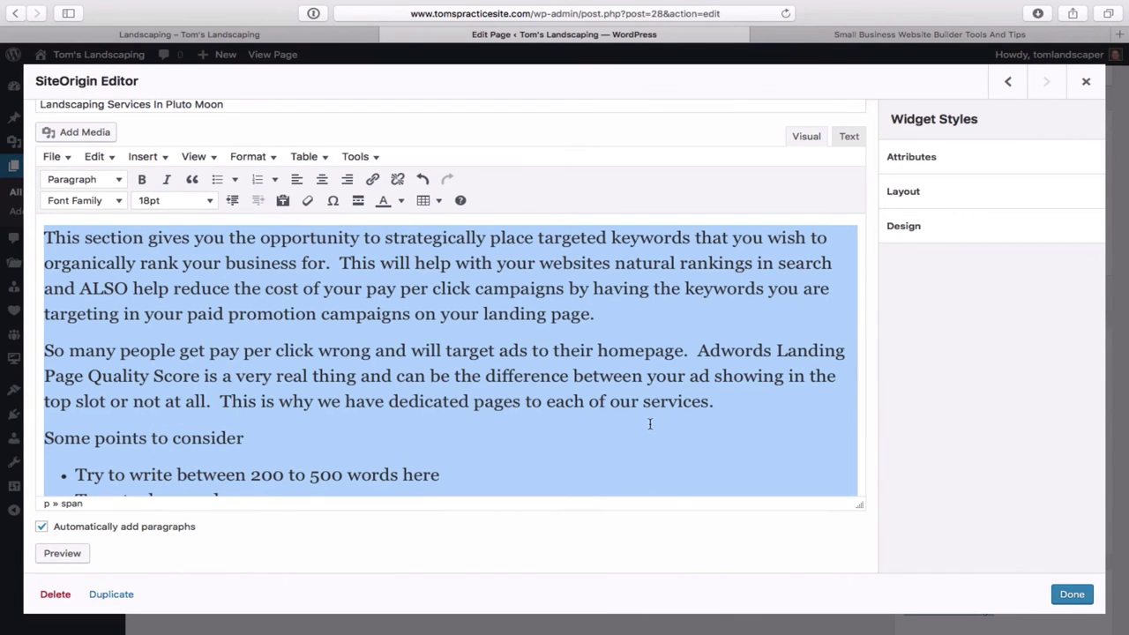
left_click(790, 472)
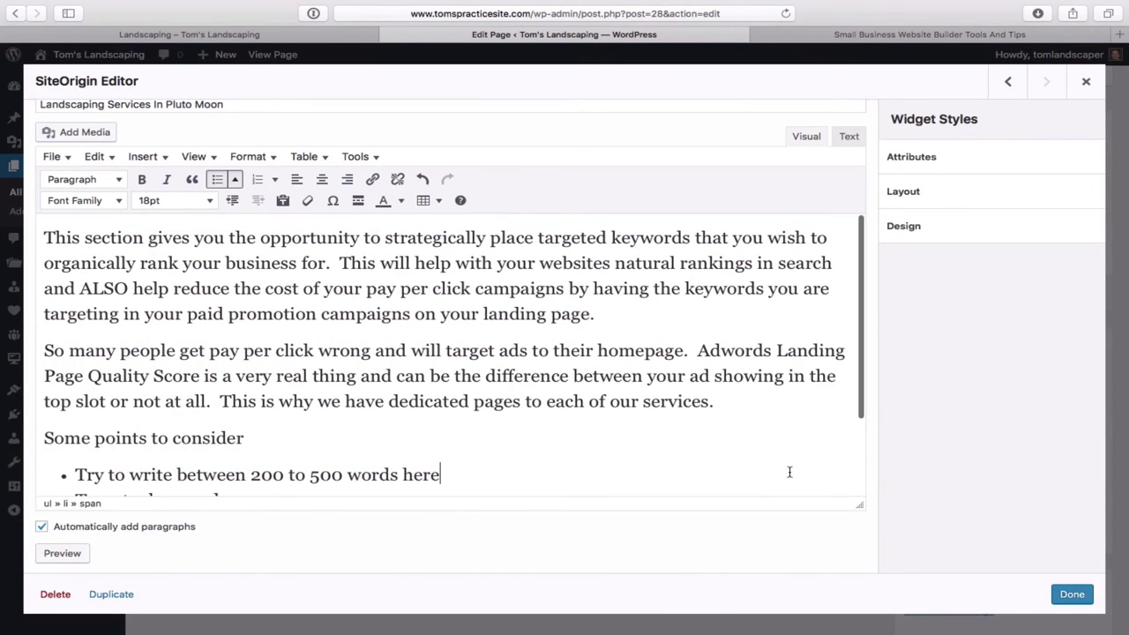
left_click(1069, 595)
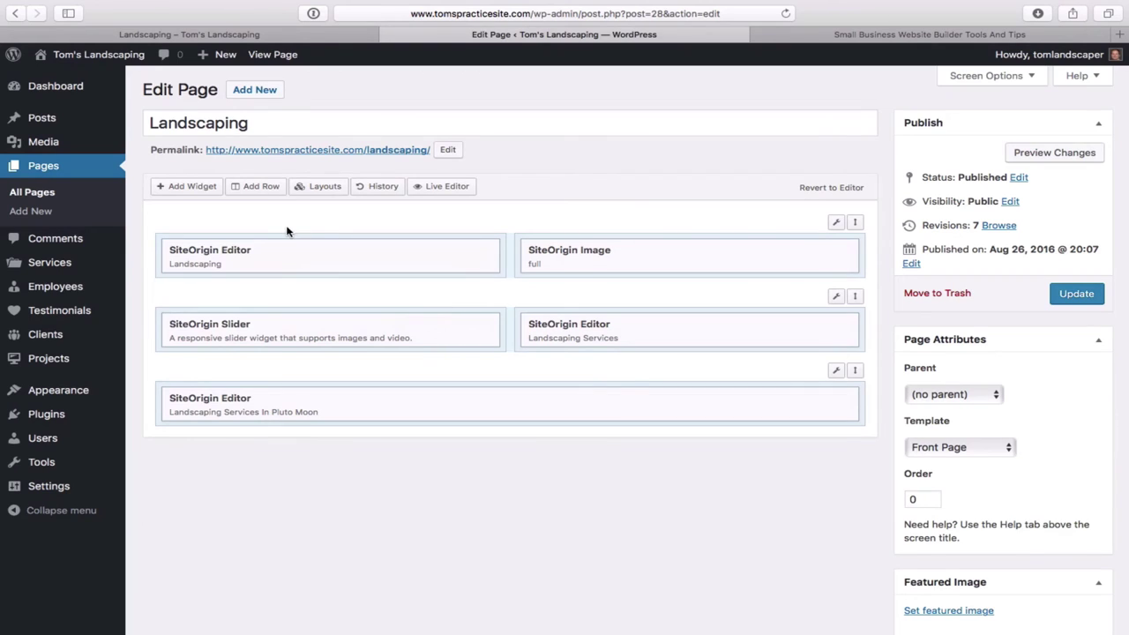
Insert a new two-column row into the Landscaping layout
left_click(259, 190)
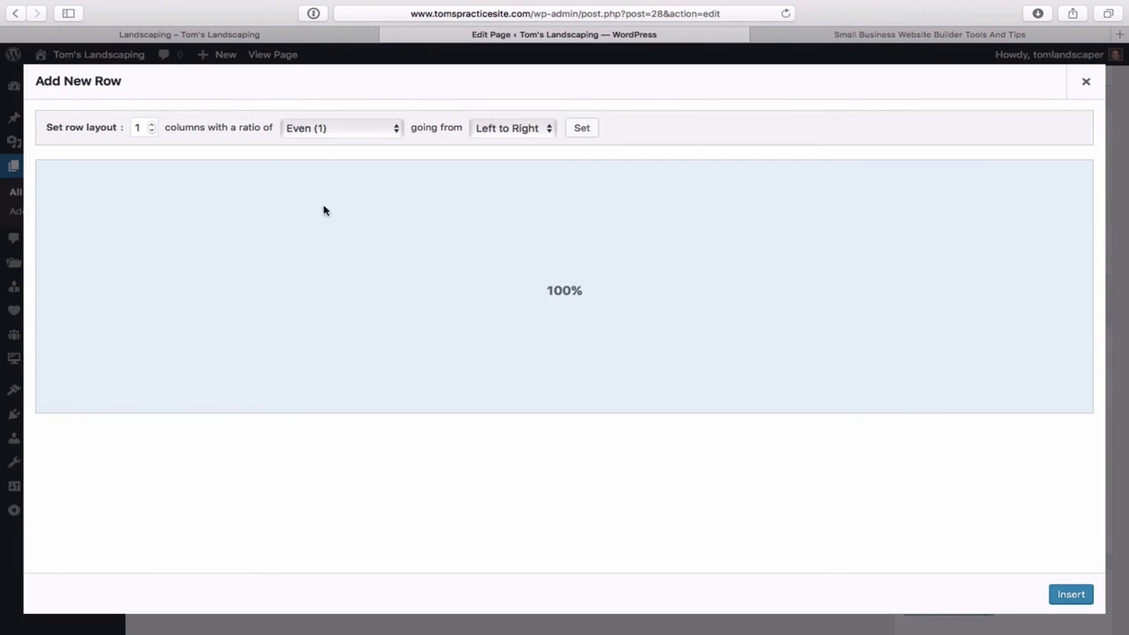
left_click(151, 125)
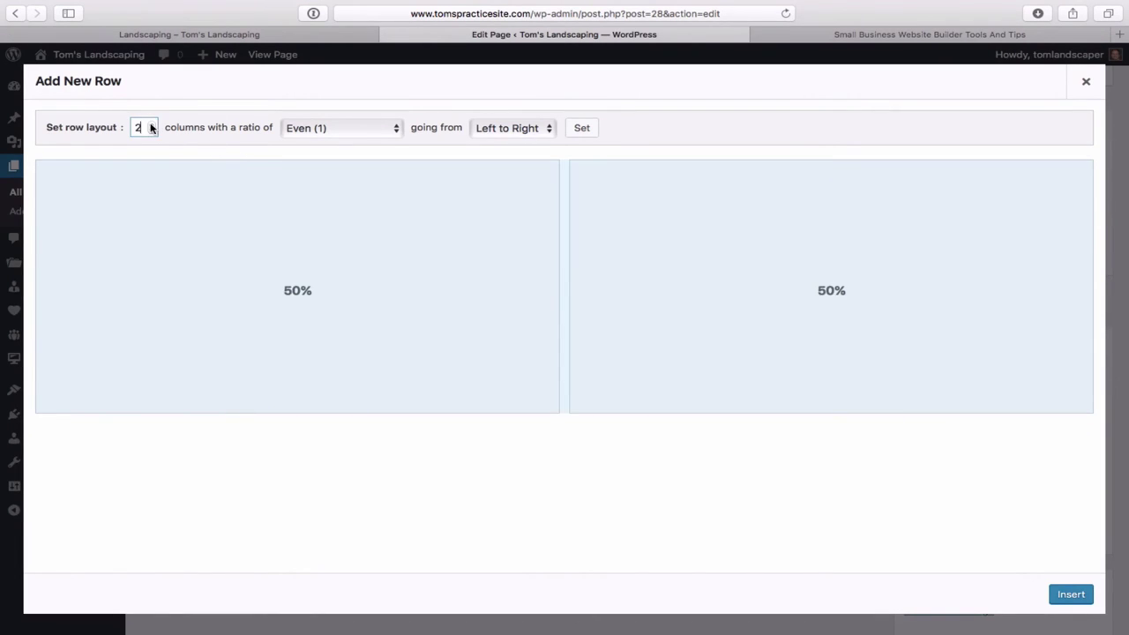
left_click(1072, 597)
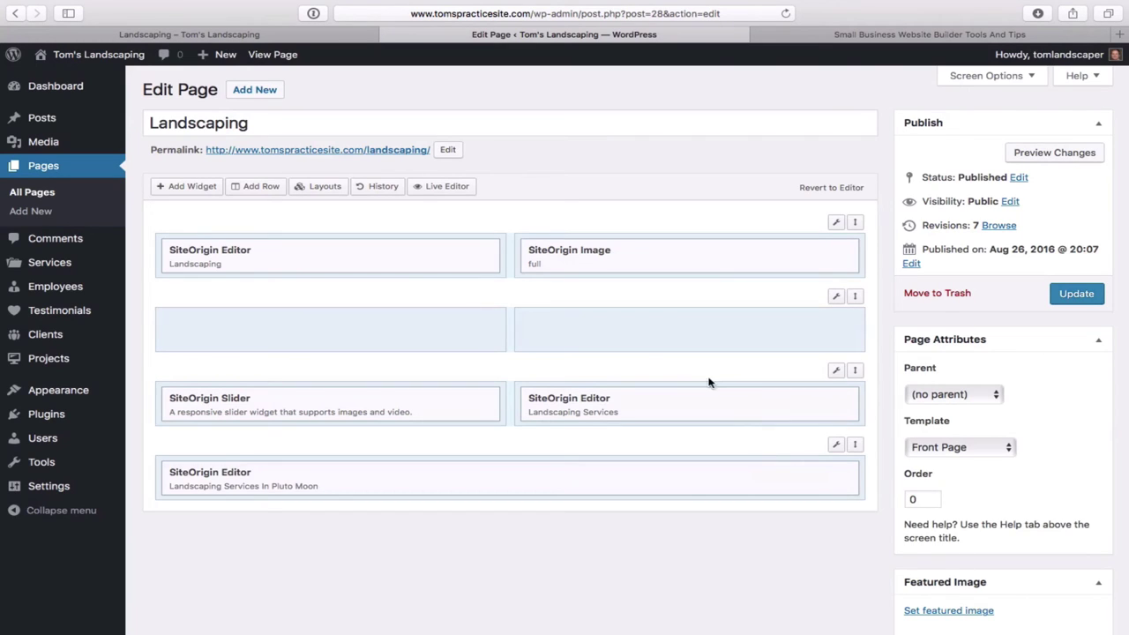
Scroll to the bottom of the live Landscaping page in its browser tab
left_click(211, 34)
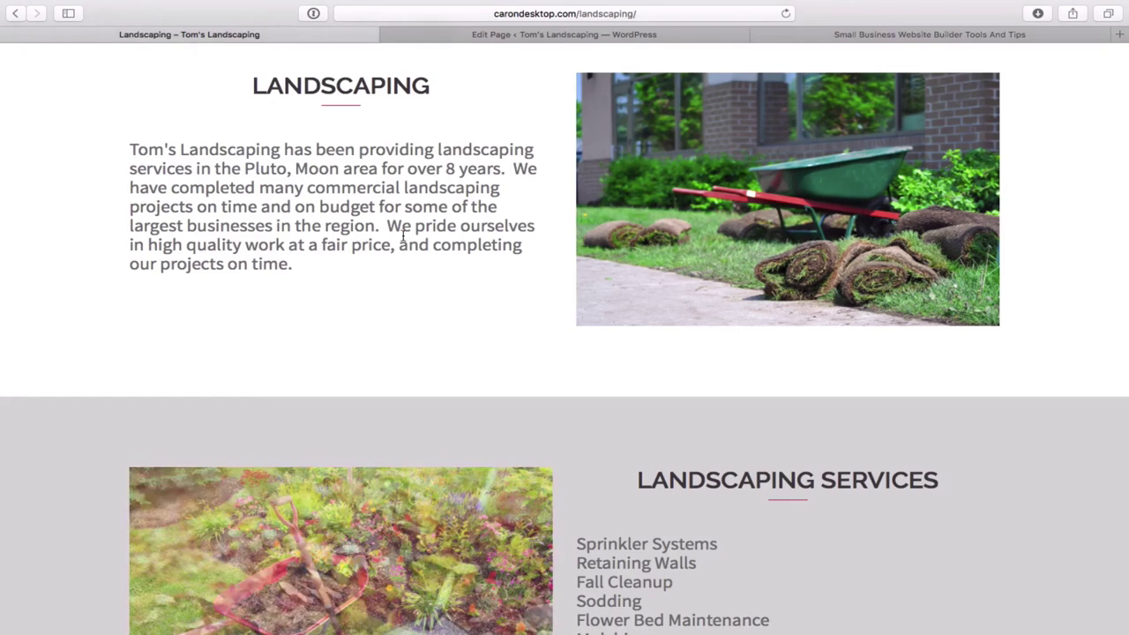
scroll(403, 236, "down", 5)
scroll(403, 236, "down", 10)
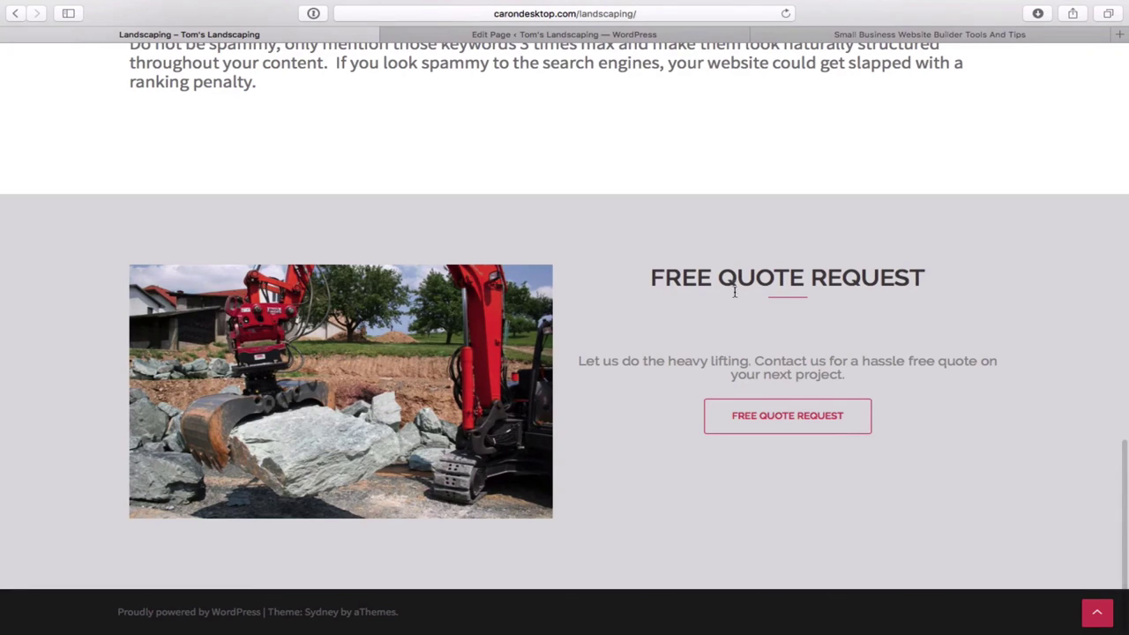
Scroll back up through the live Pluto Moon keyword section, then go back to the Edit Page tab
scroll(782, 384, "up", 2)
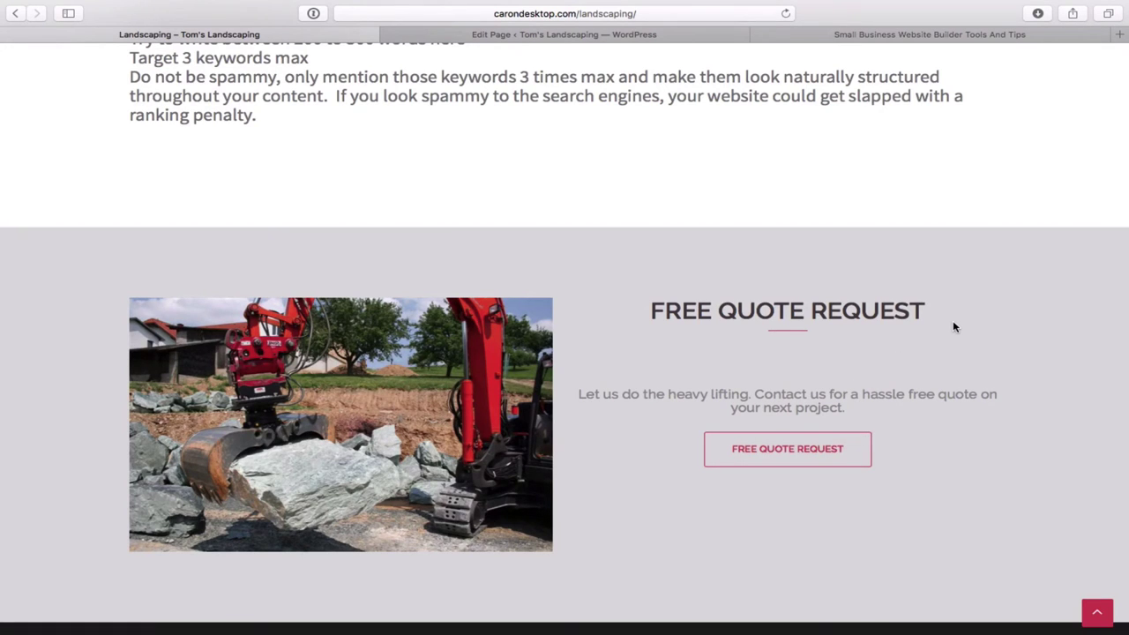
scroll(953, 328, "up", 1)
scroll(953, 328, "up", 10)
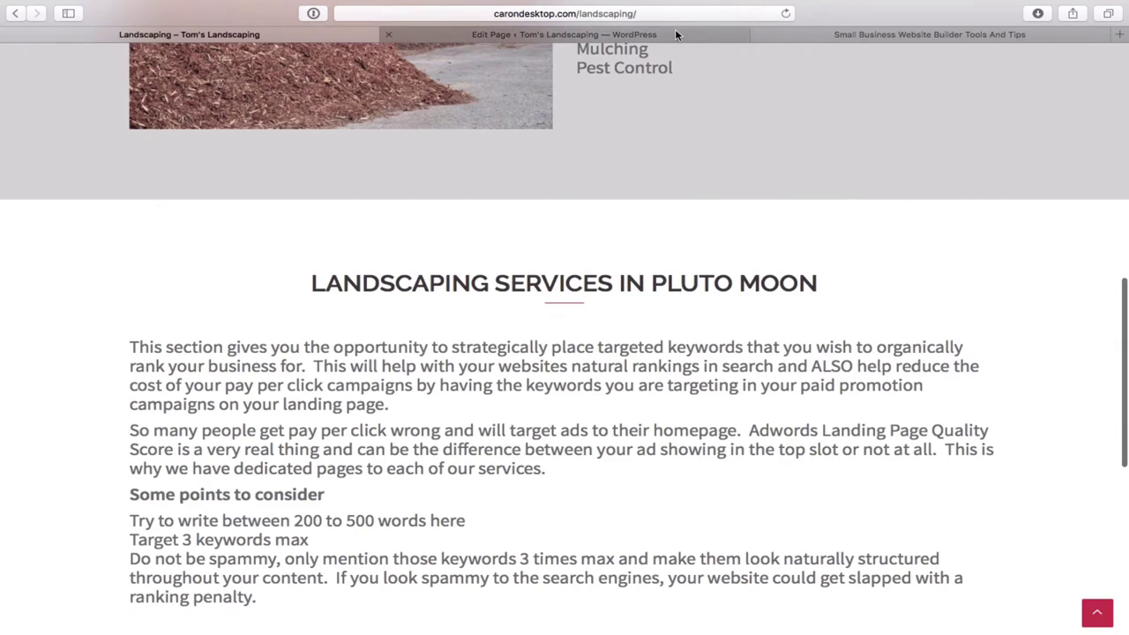
left_click(677, 34)
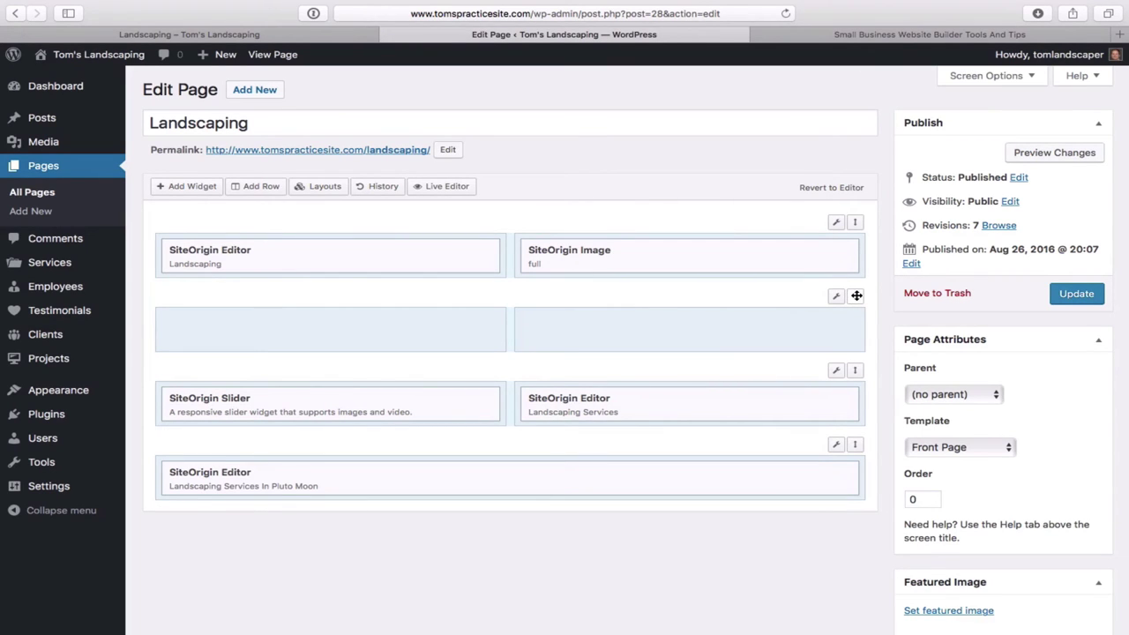
Move the empty two-column row to the bottom and put a SiteOrigin Image widget in its left cell
left_click_drag(856, 296, 845, 382)
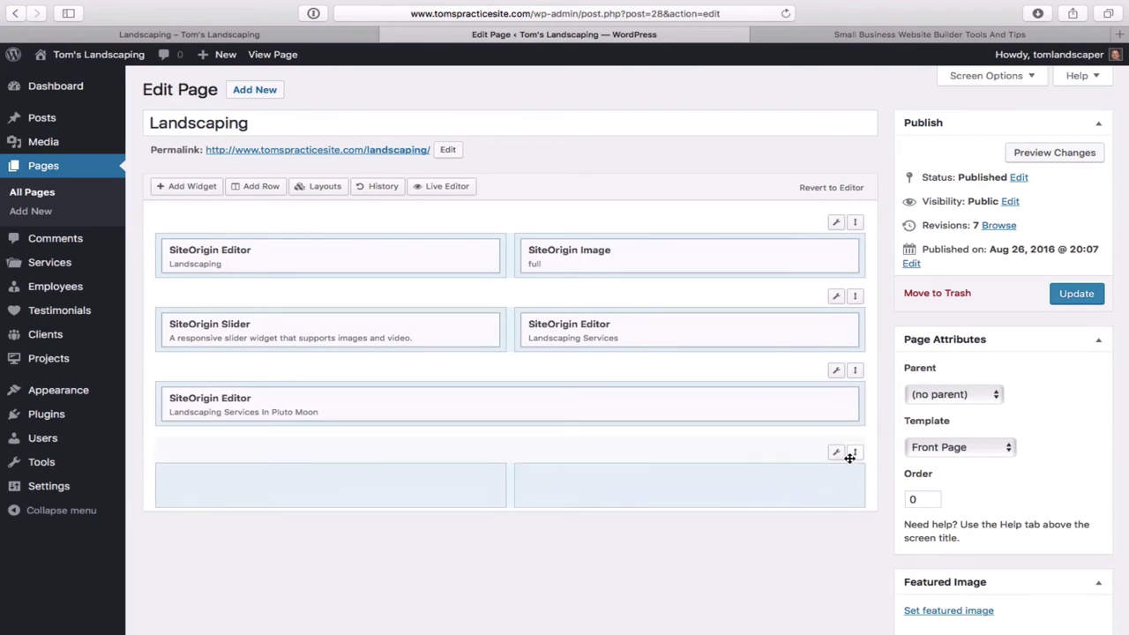
mouse_move(836, 444)
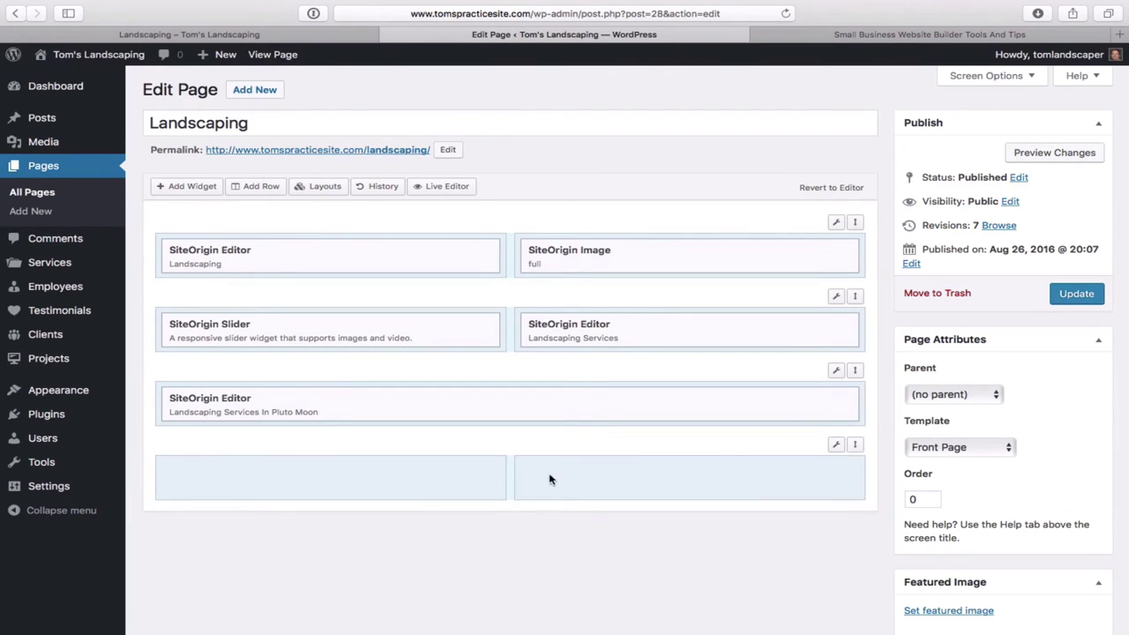
left_click(435, 481)
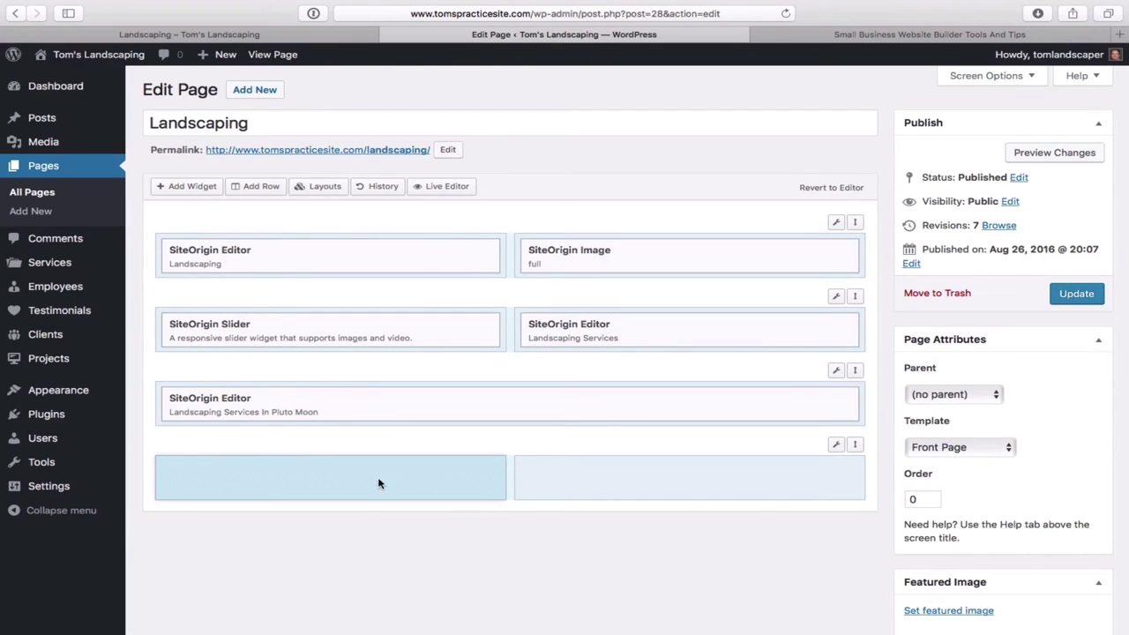
left_click(189, 187)
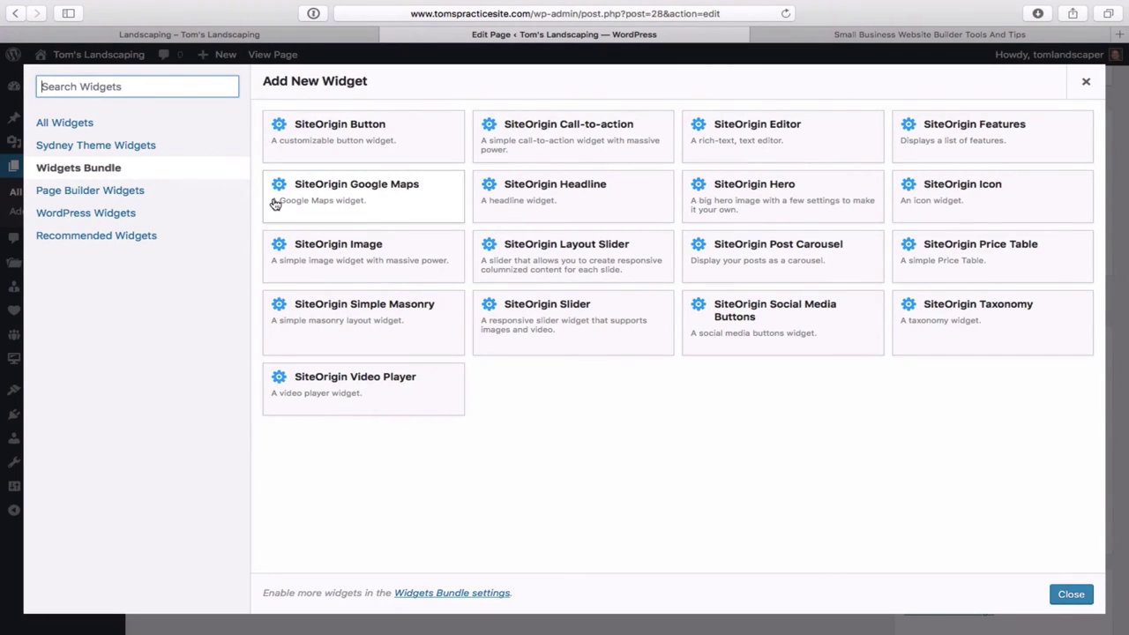
left_click(338, 252)
Add a Sydney FP: Call to action widget to the row's right cell
left_click(624, 487)
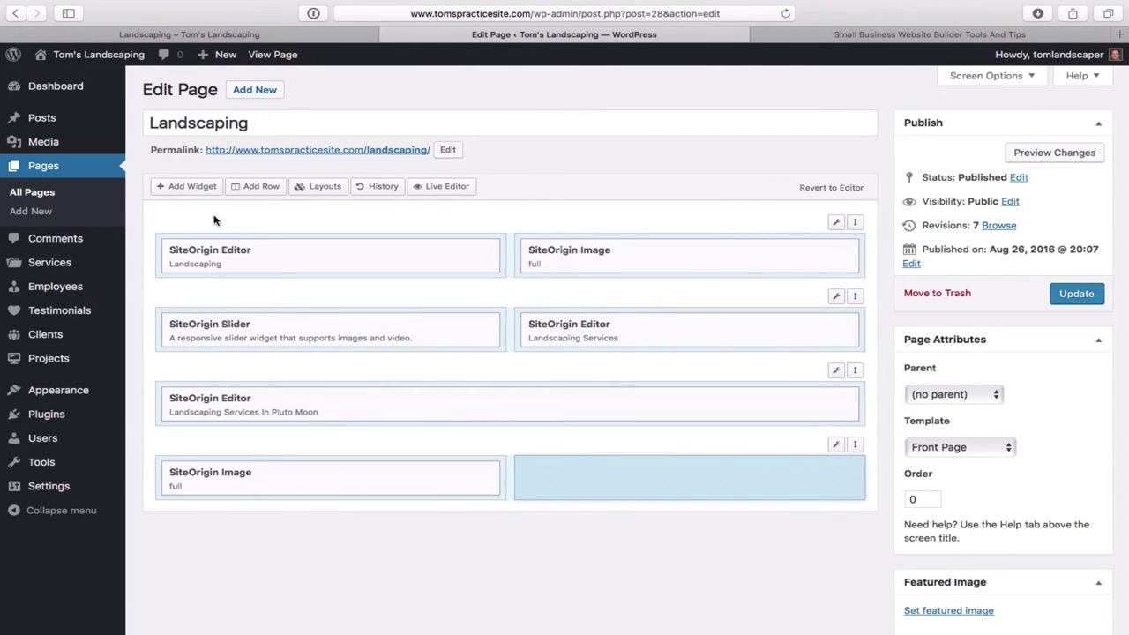
left_click(194, 187)
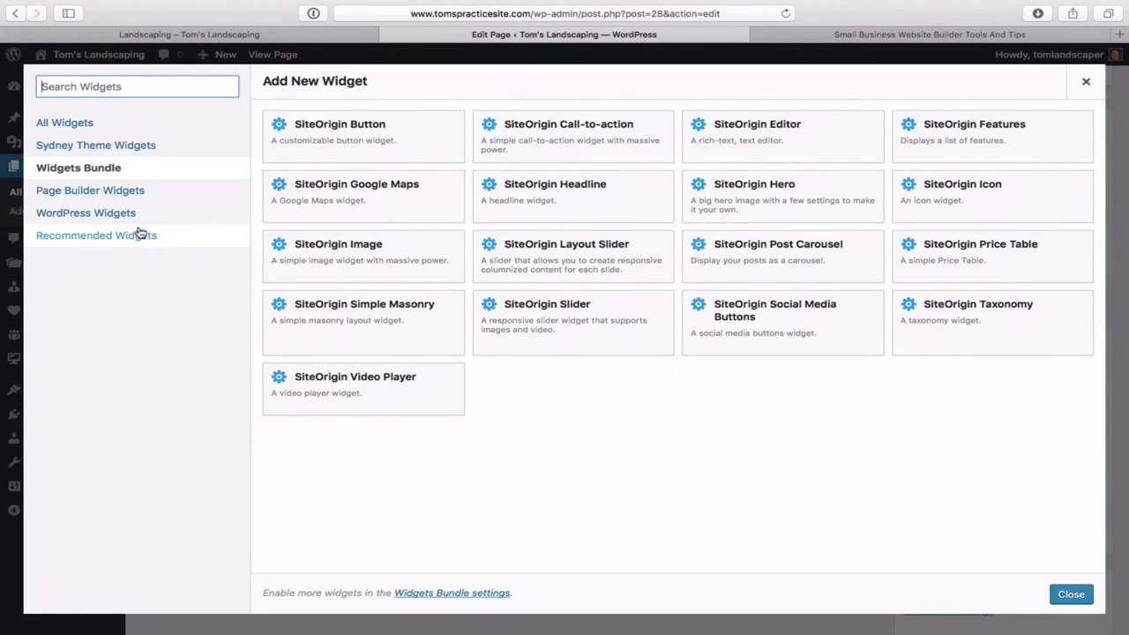
left_click(120, 149)
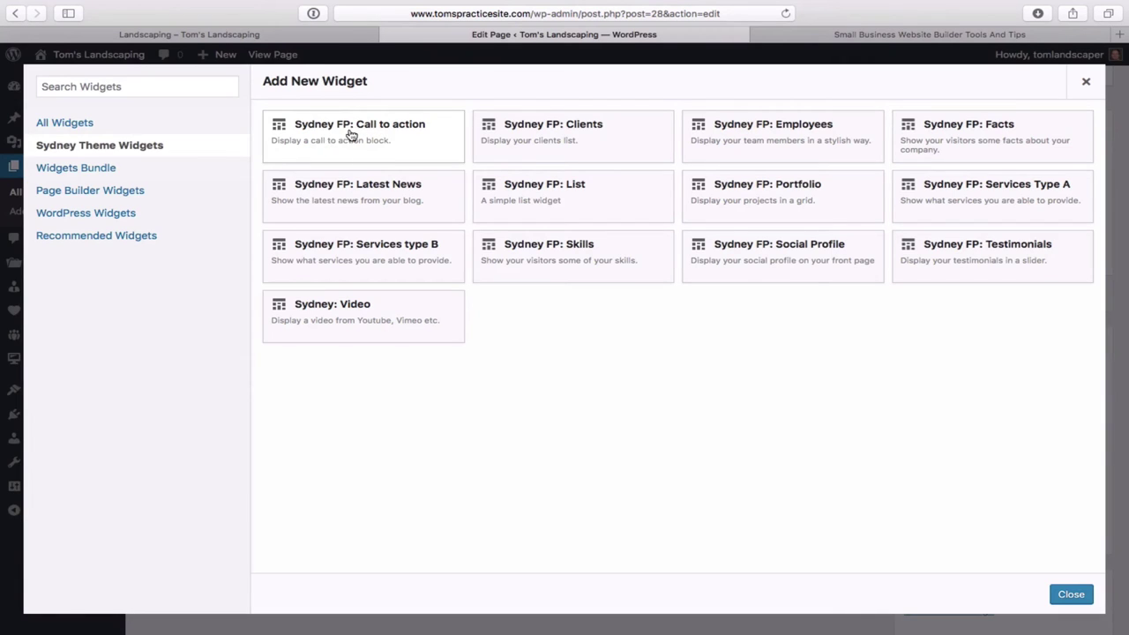
left_click(394, 141)
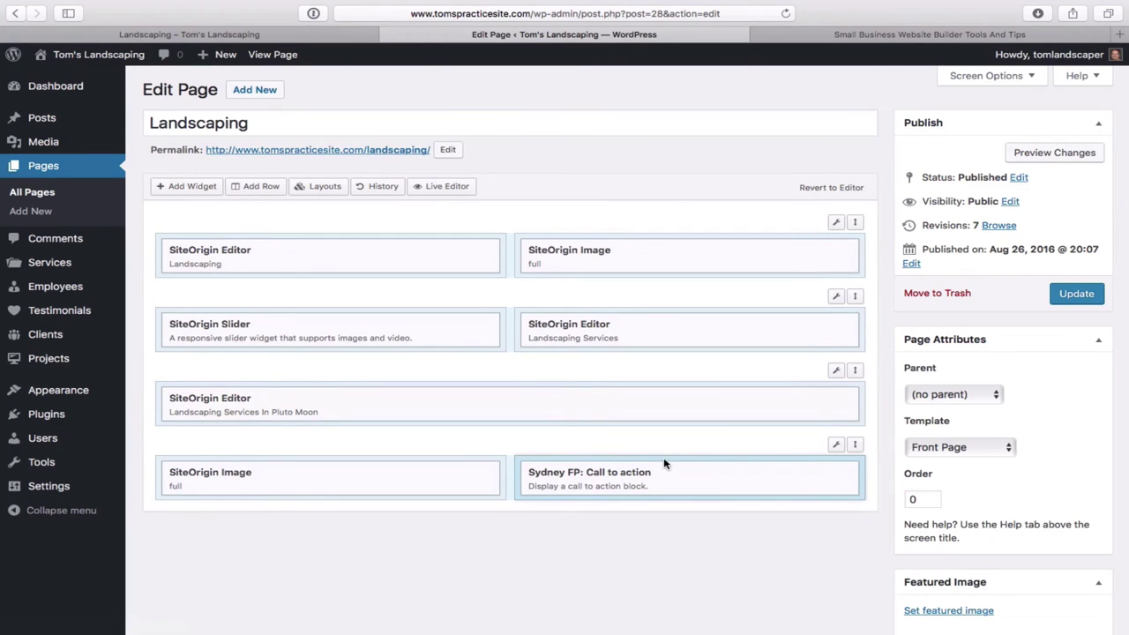
scroll(665, 465, "down", 2)
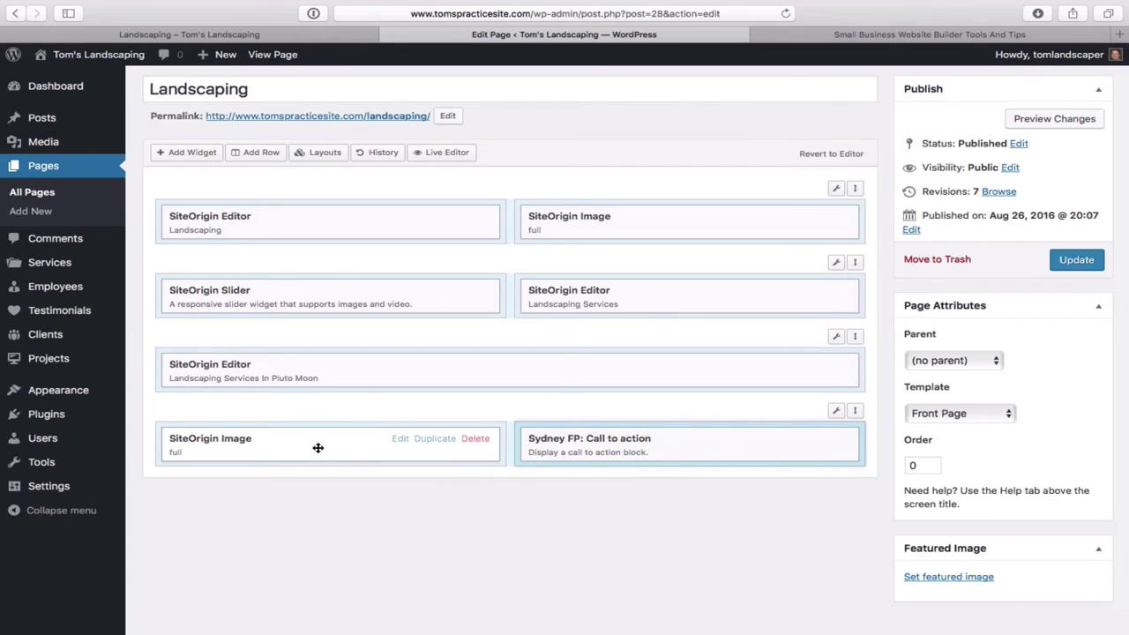
Upload heavy-equipment.jpg and set it as the bottom-row image widget's picture
left_click(401, 439)
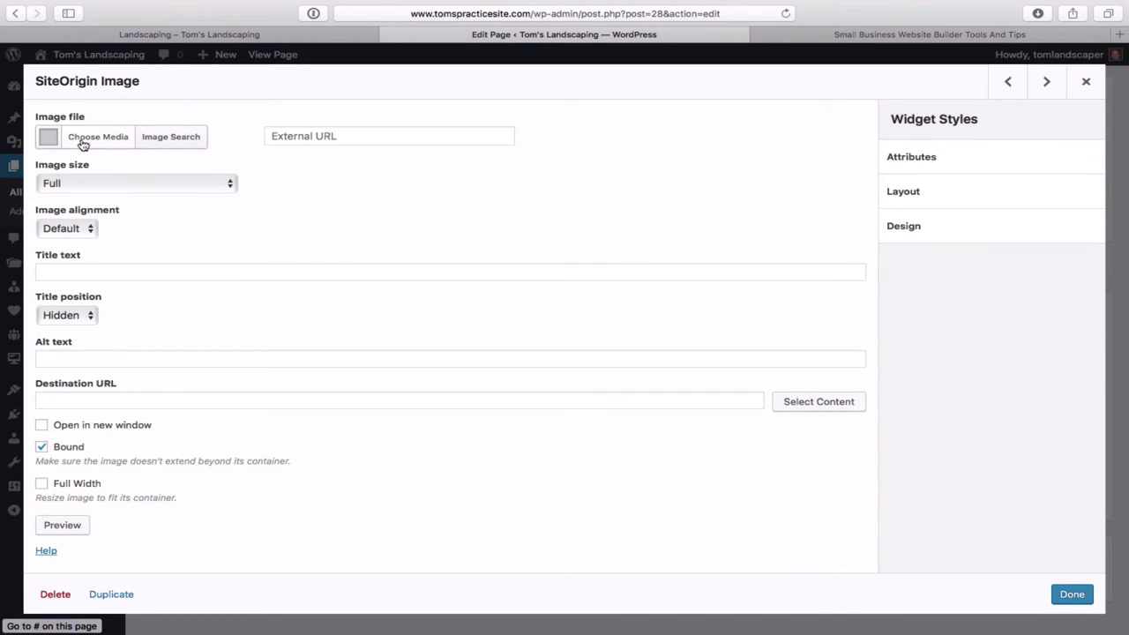
left_click(83, 143)
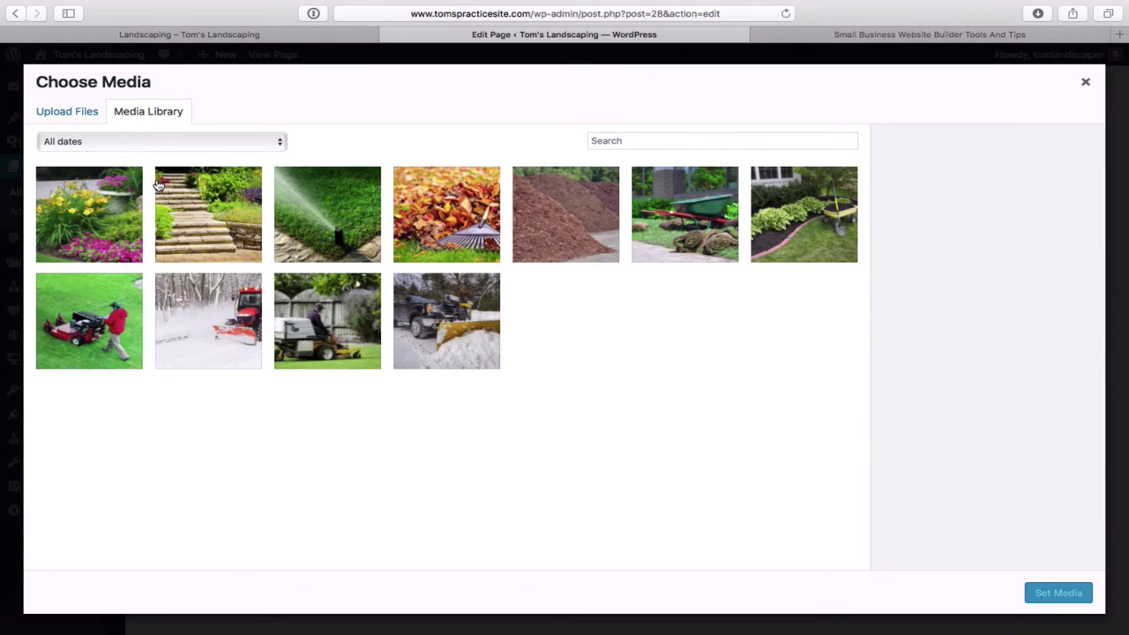
left_click(75, 118)
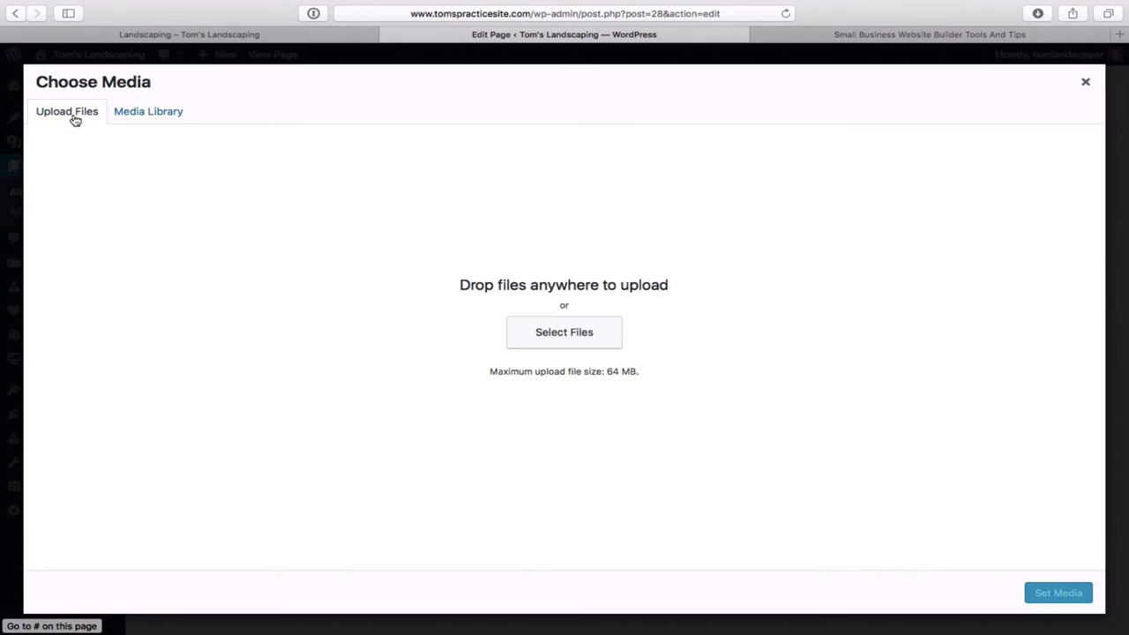
left_click(559, 335)
scroll(579, 267, "down", 2)
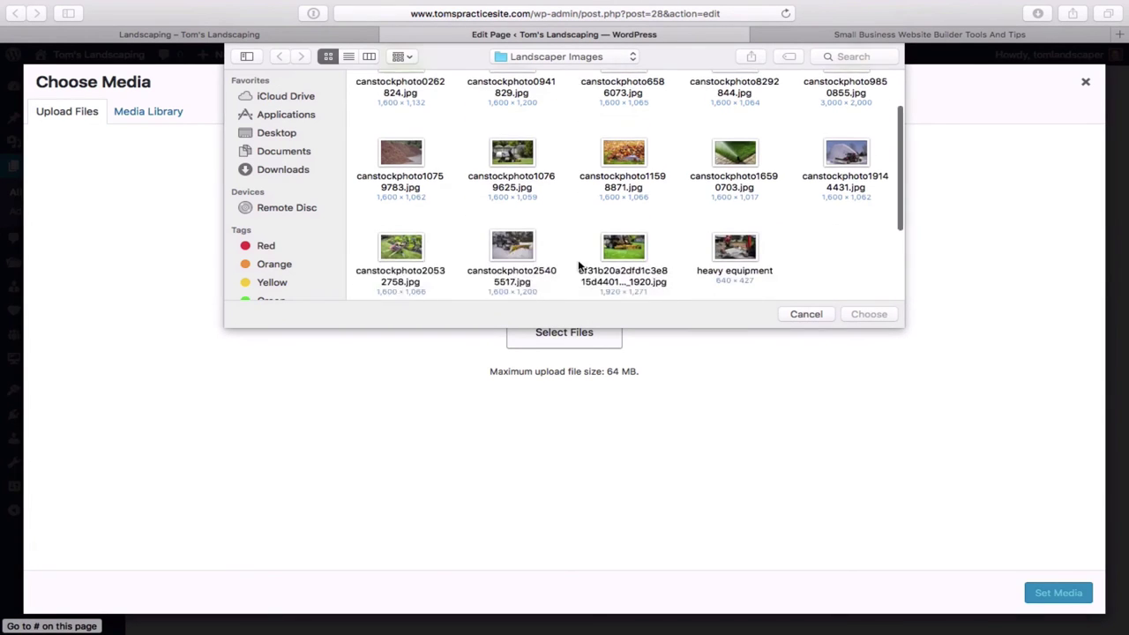
scroll(580, 266, "down", 4)
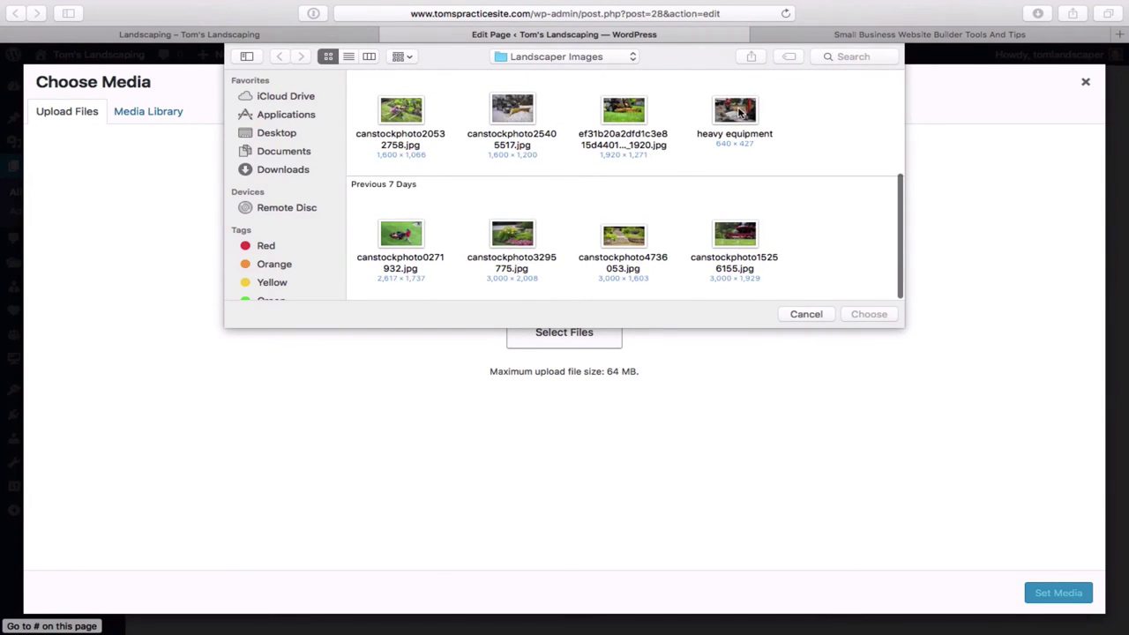
double_click(737, 111)
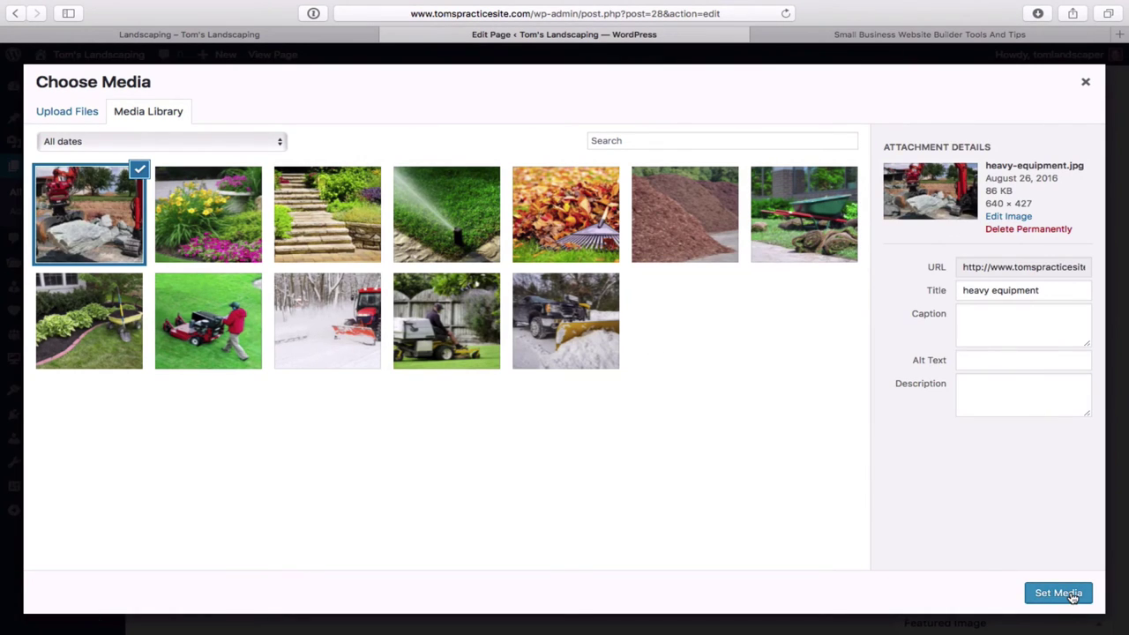
left_click(1060, 593)
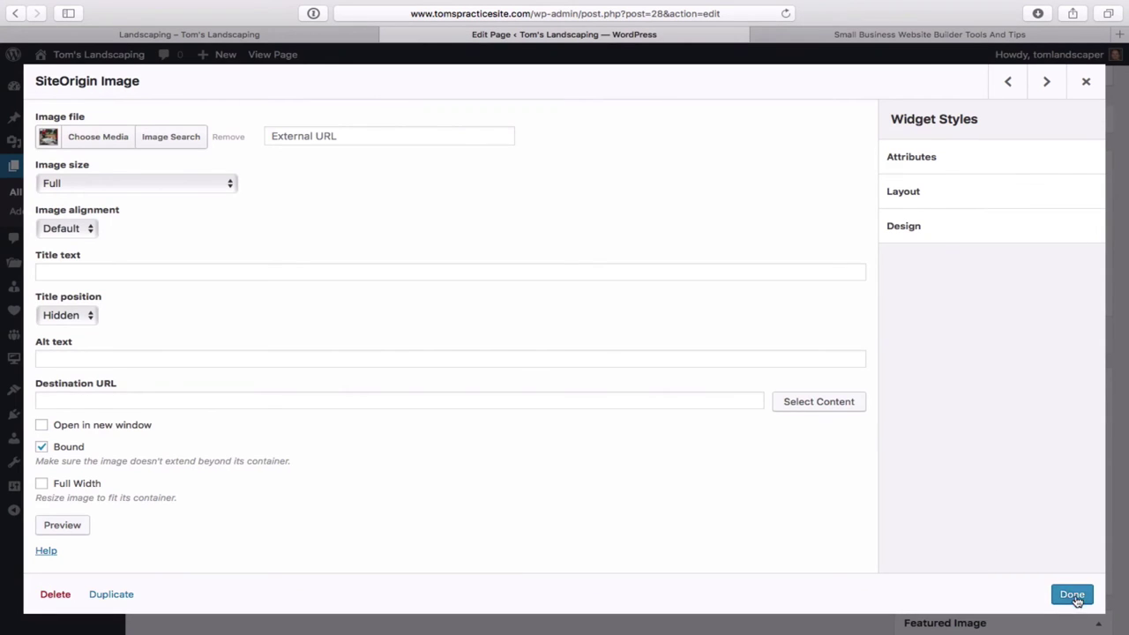
left_click(1072, 595)
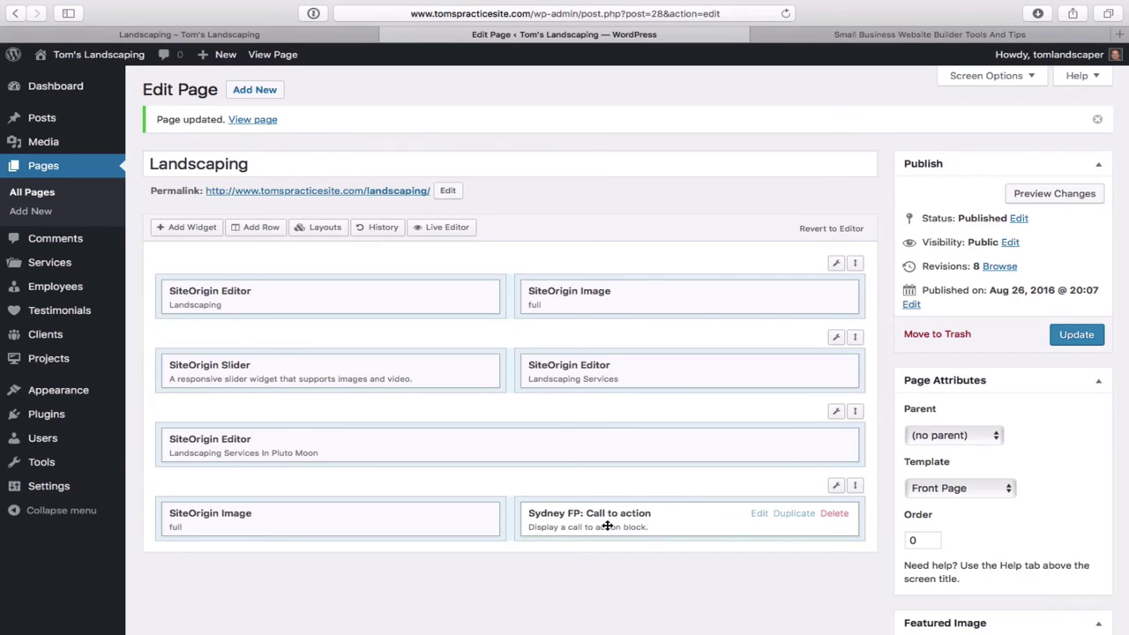
Open the call-to-action widget and copy the heavy-lifting quote paragraph from the live Landscaping page
left_click(759, 515)
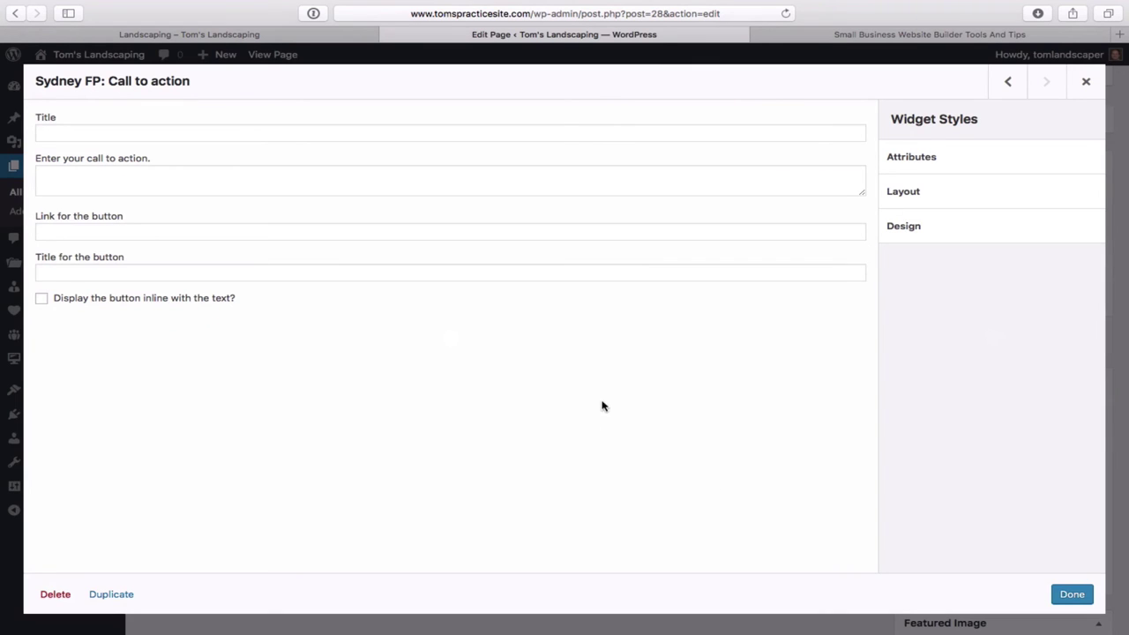
left_click(291, 35)
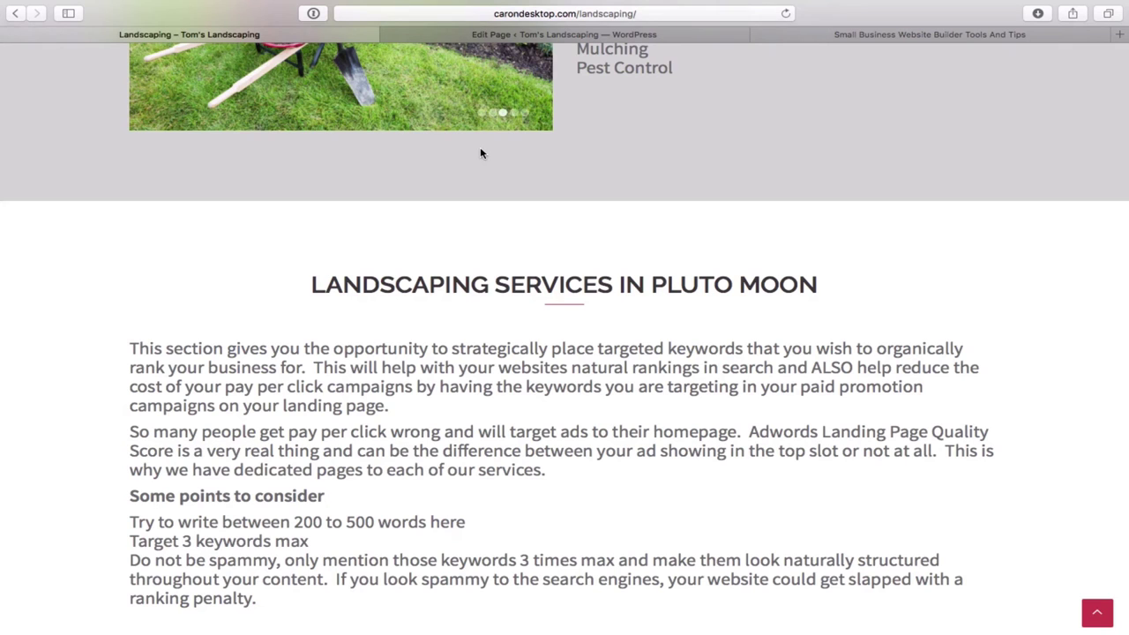
scroll(479, 151, "down", 6)
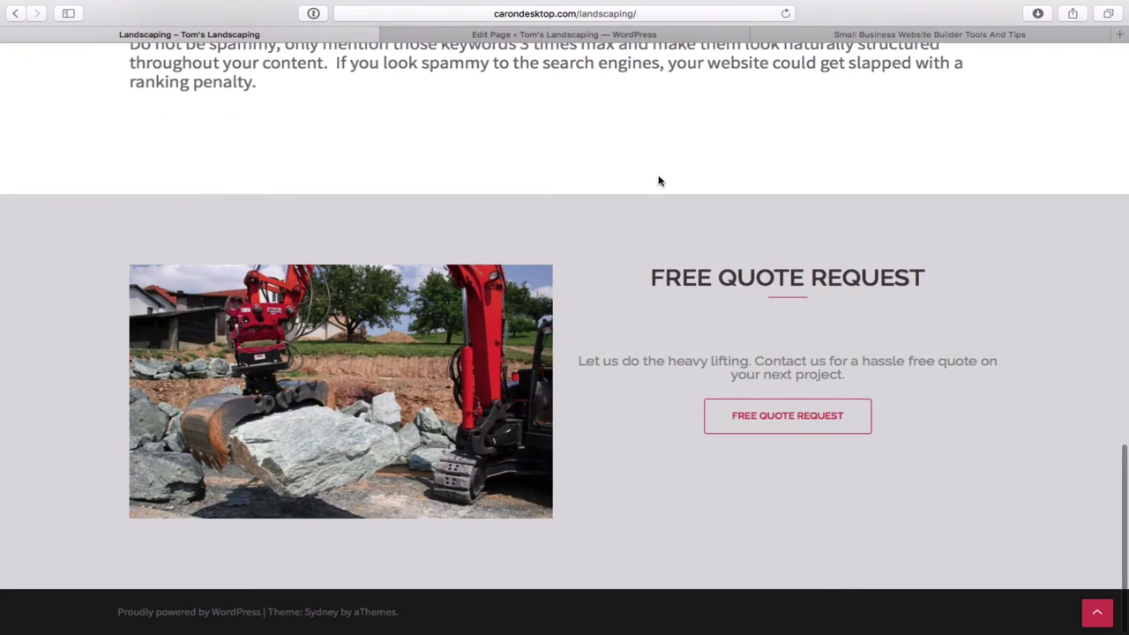
left_click_drag(850, 376, 580, 360)
key("super+c")
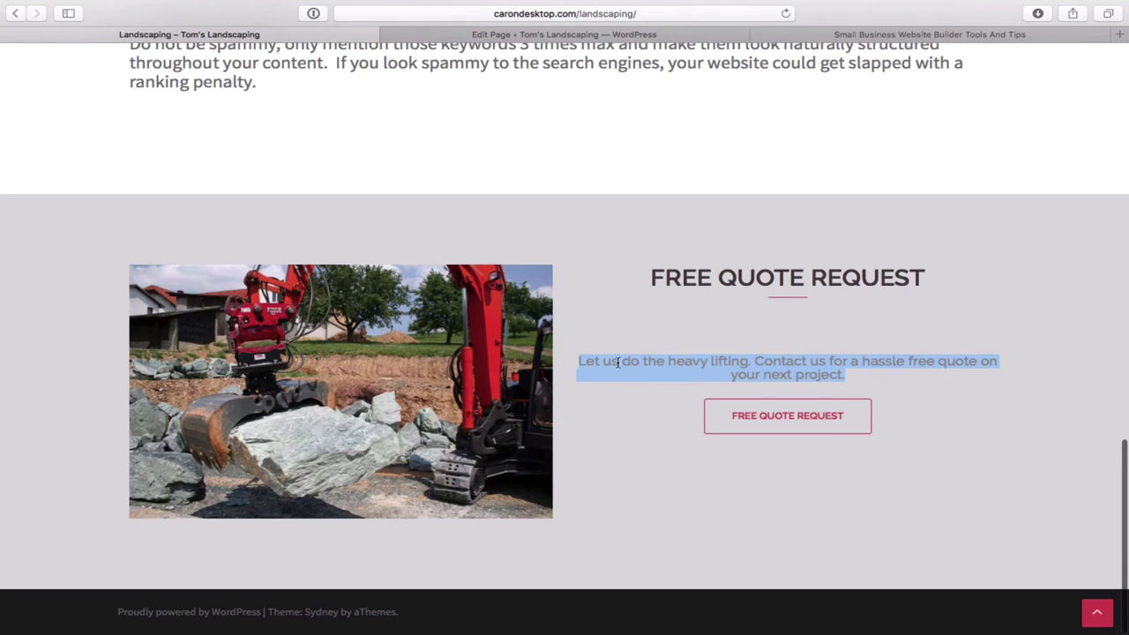
left_click(500, 35)
Title the call to action 'Free Quote Request' and paste the quote sentence as its text
left_click(240, 137)
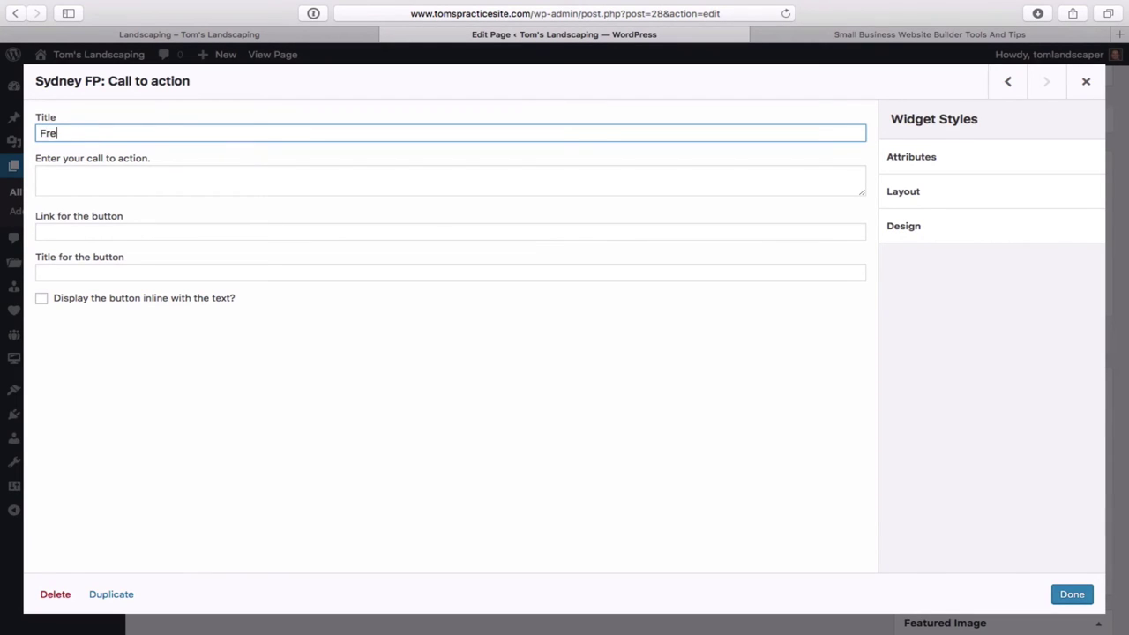
type("Free Qoute Request")
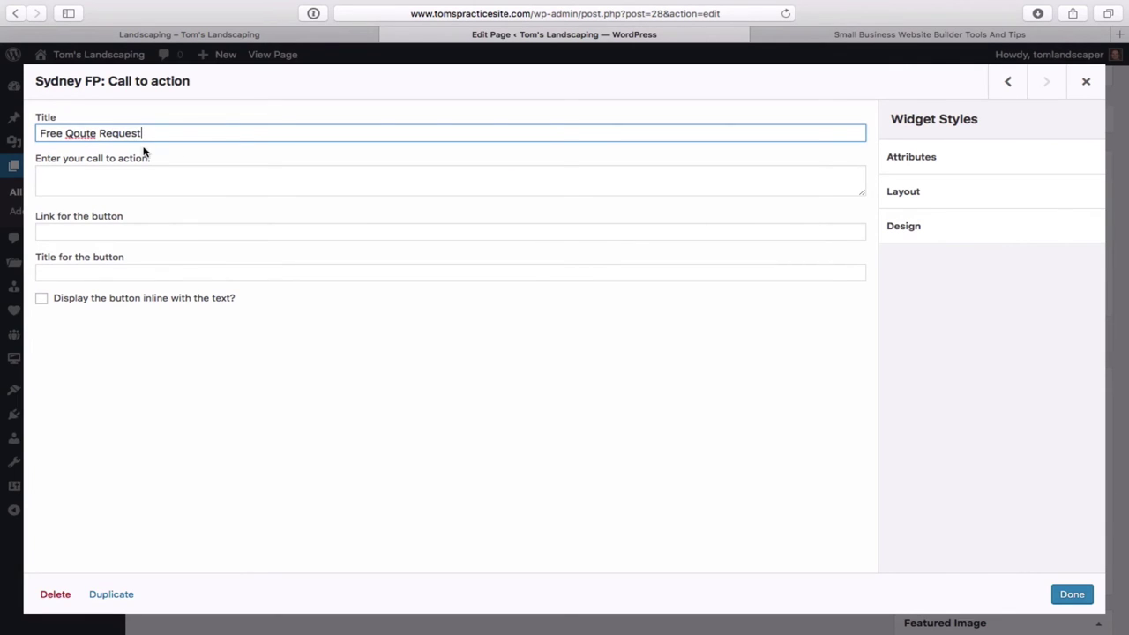
double_click(86, 134)
type("Quote")
left_click(74, 173)
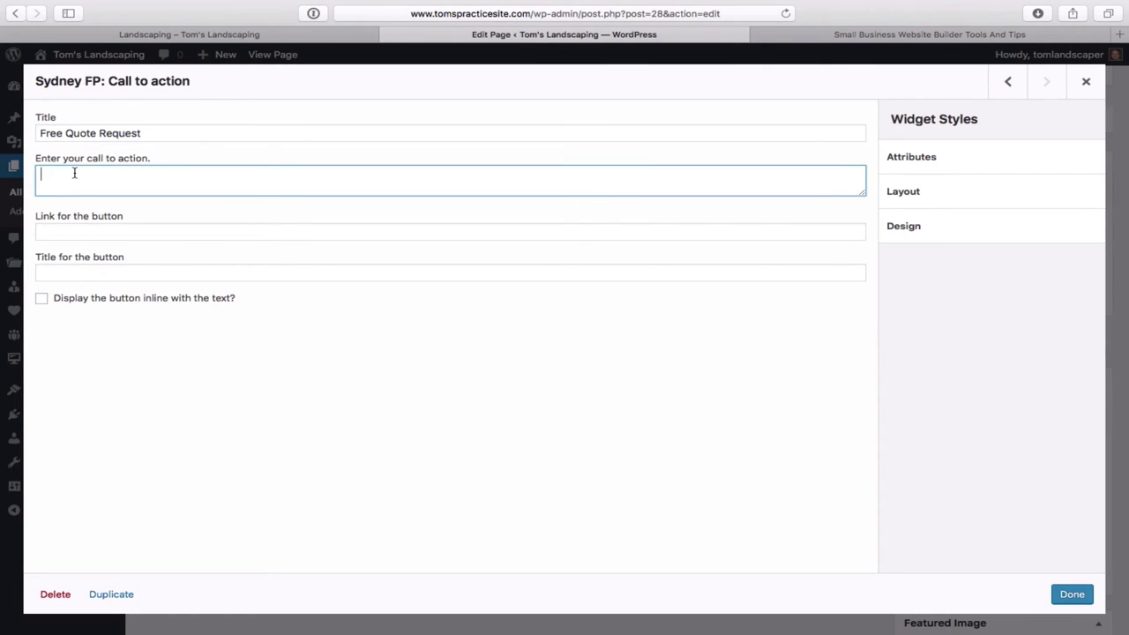
key("super+v")
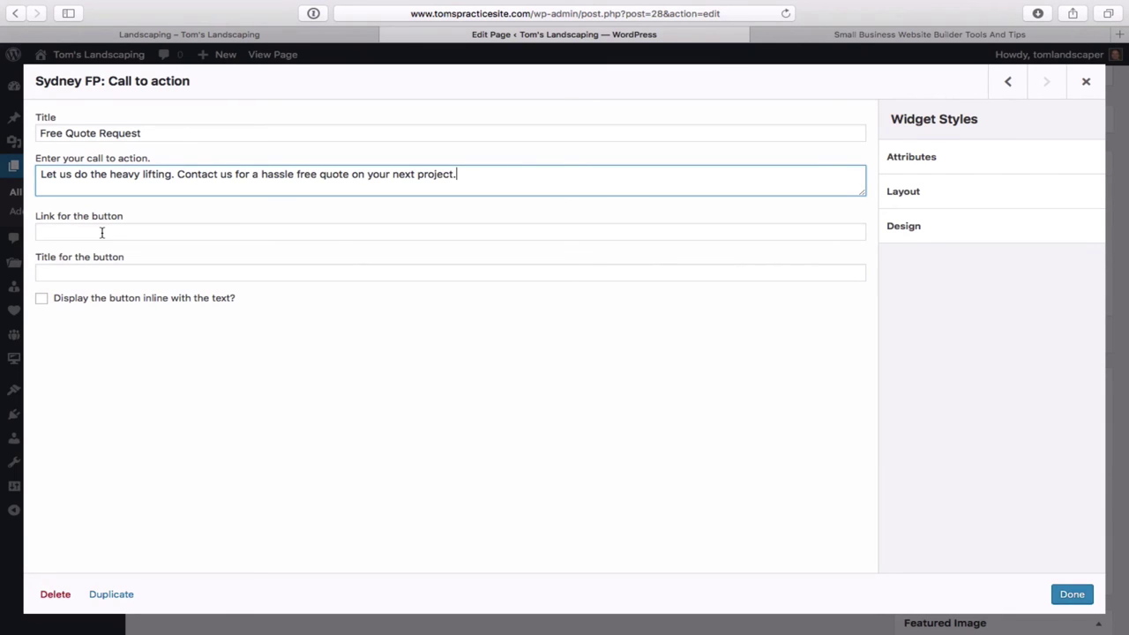
Label the button 'Free Quote Request', matching the live page, then close the widget and save the page
left_click(76, 276)
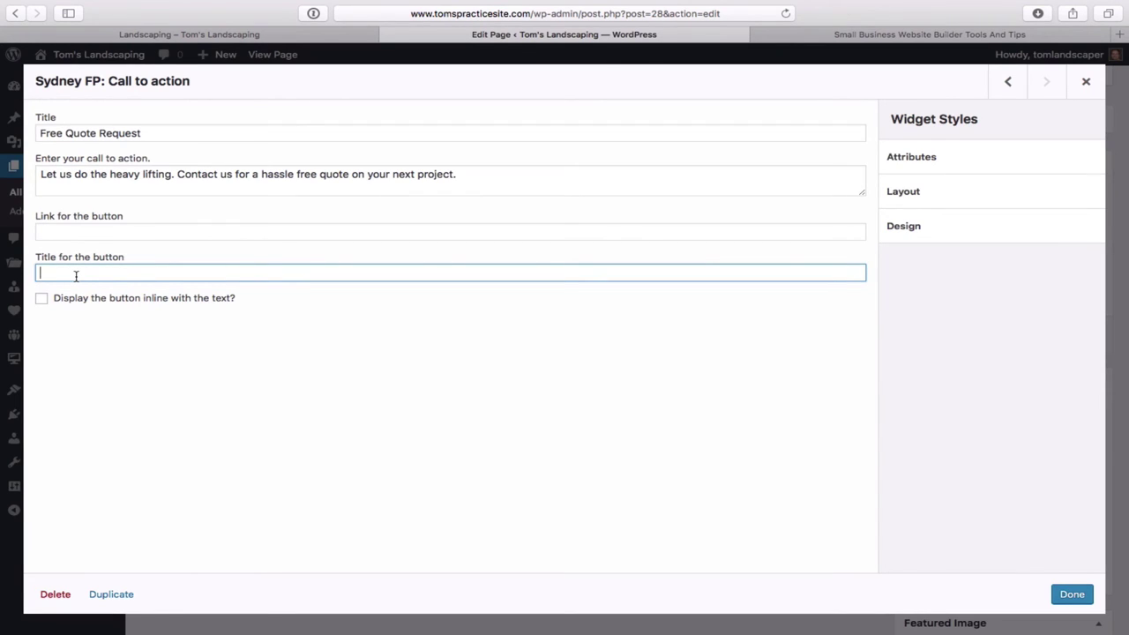
left_click(276, 37)
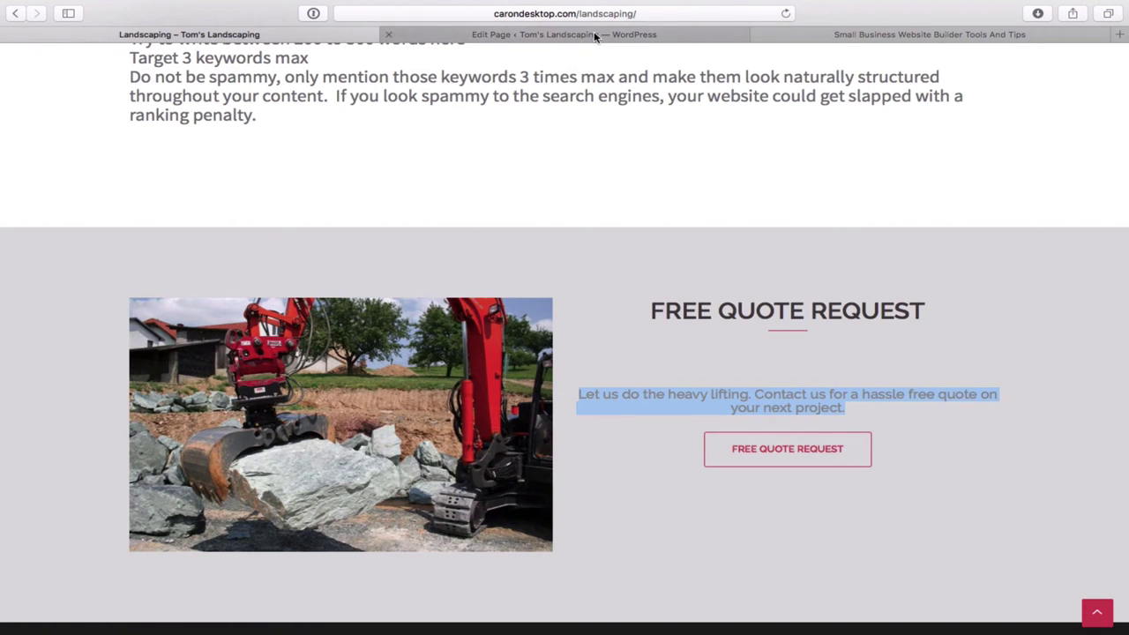
left_click(596, 35)
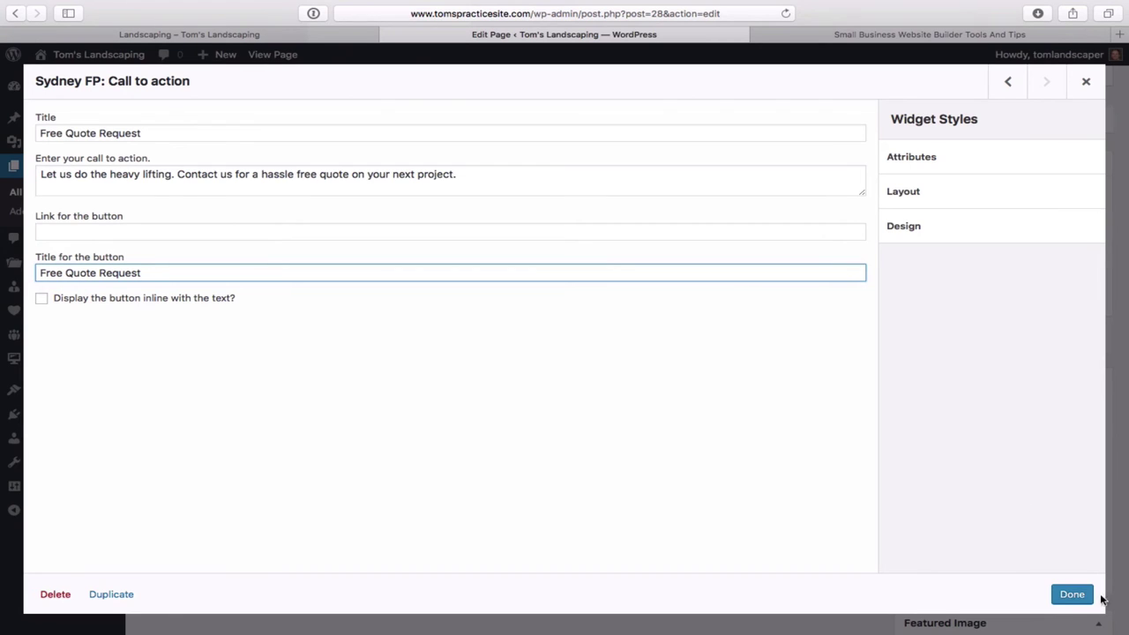
left_click(1062, 600)
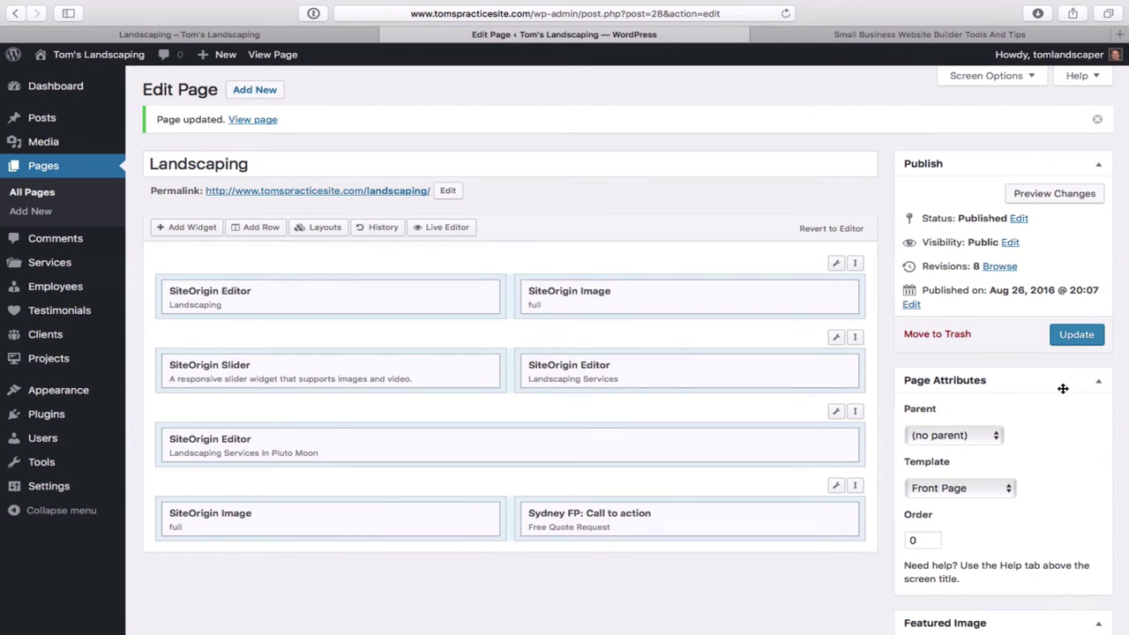
left_click(1073, 341)
Update the Landscaping page and scroll the live page down to the new Free Quote Request section
left_click(1075, 340)
left_click(273, 55)
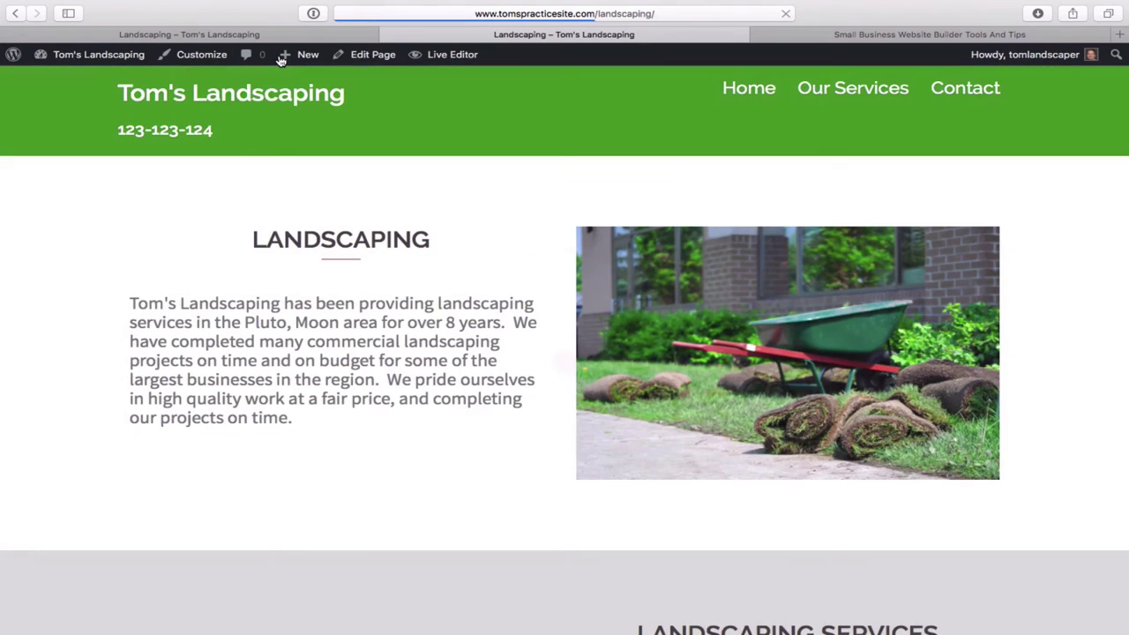
scroll(453, 295, "down", 10)
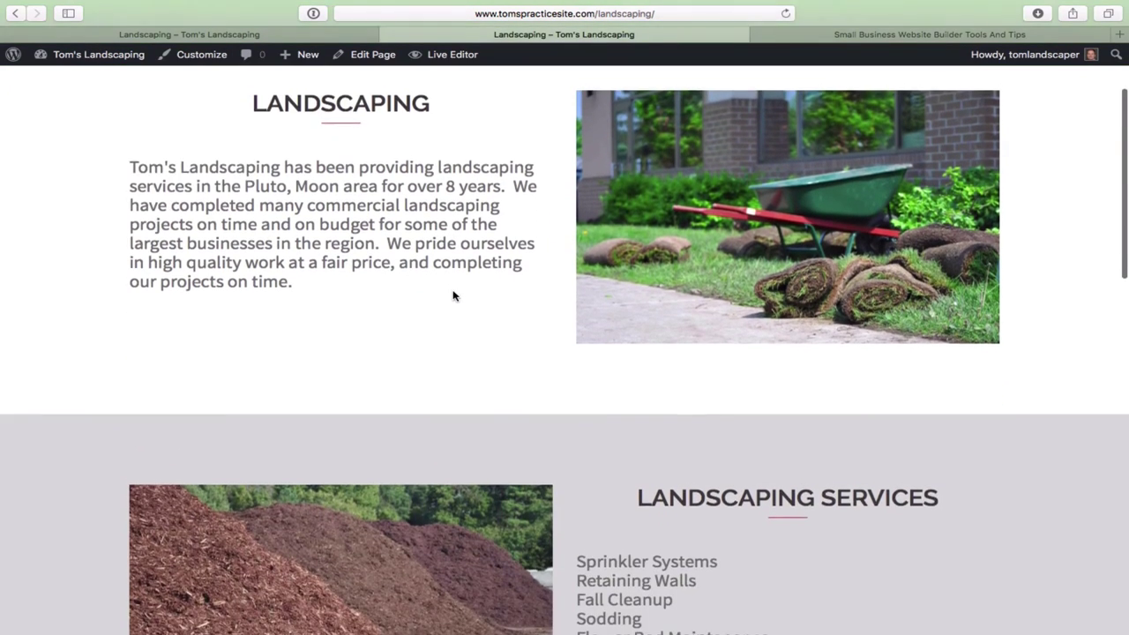
scroll(452, 296, "down", 2)
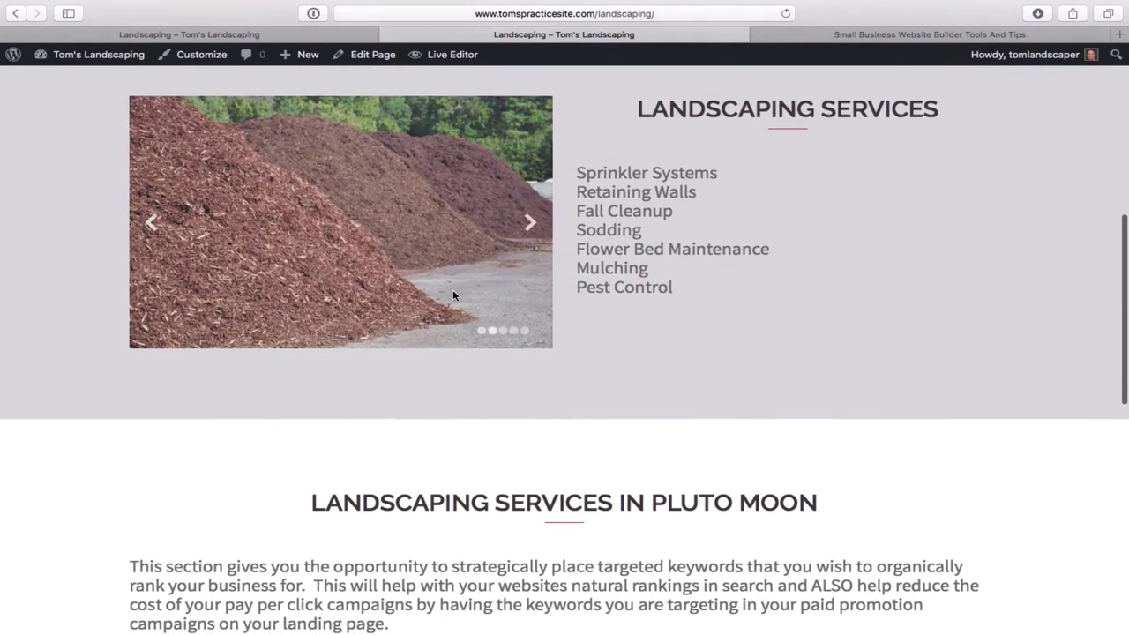
scroll(716, 304, "down", 1)
scroll(716, 303, "down", 5)
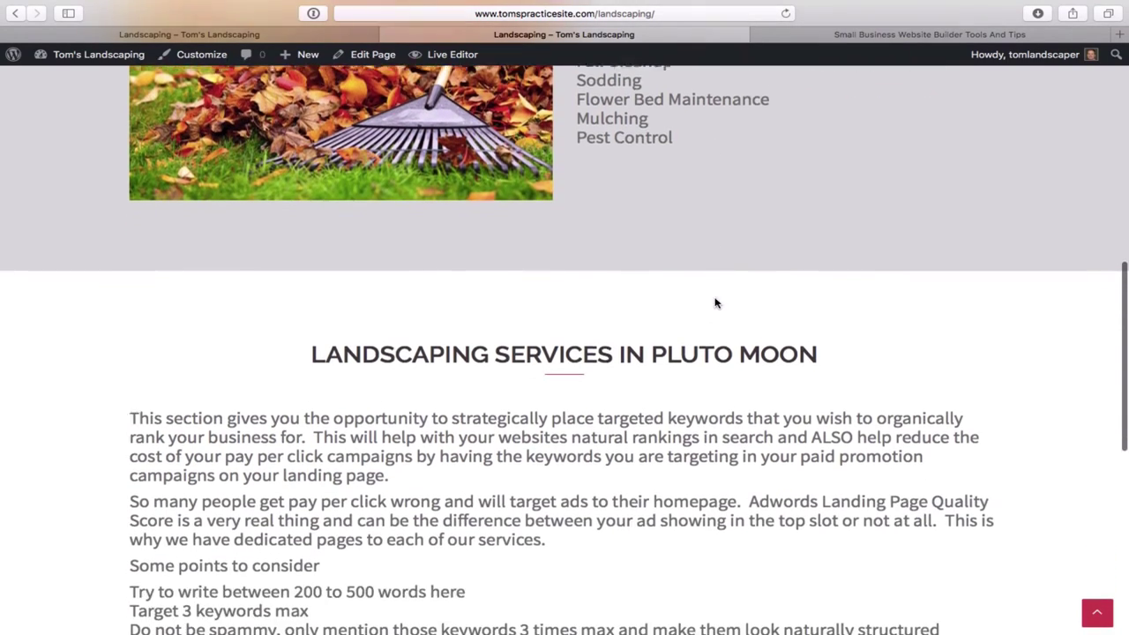
scroll(715, 303, "down", 8)
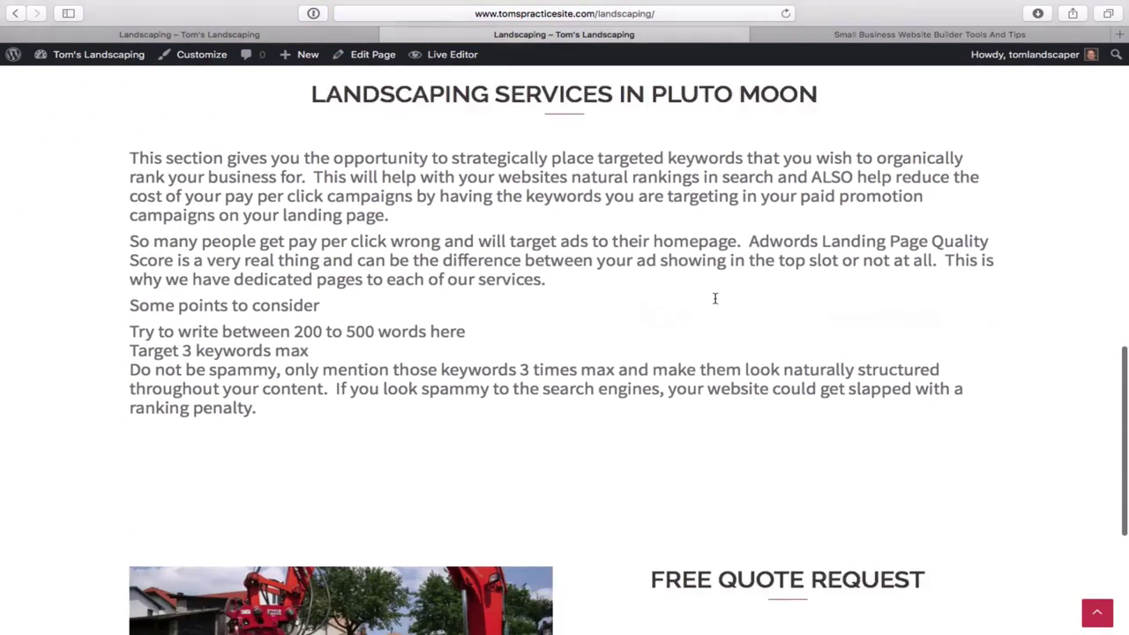
scroll(715, 303, "down", 2)
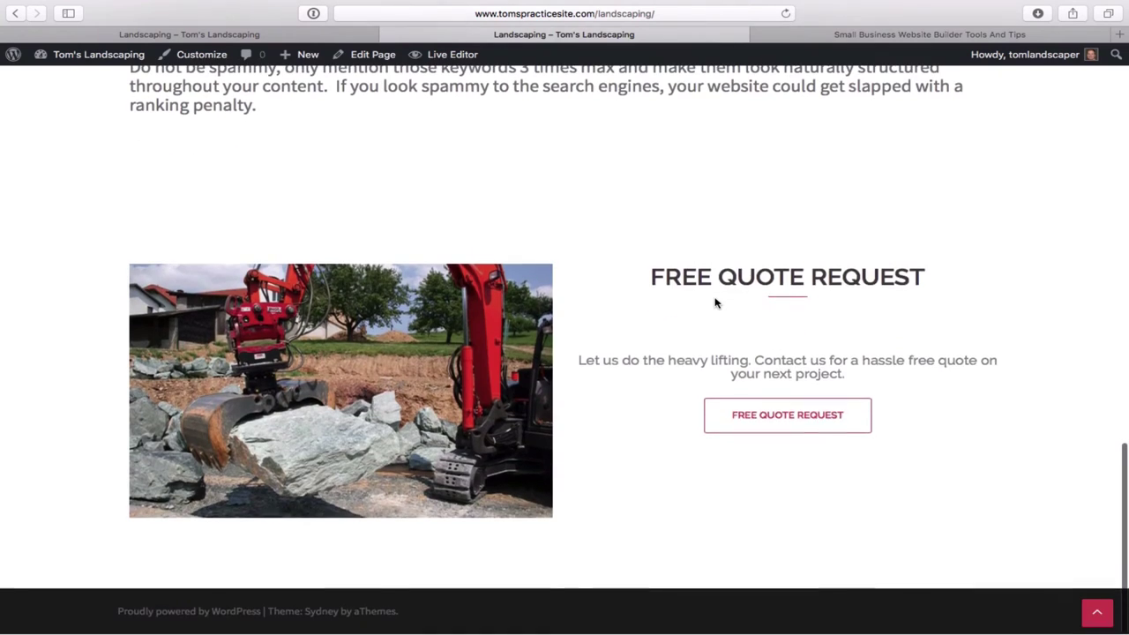
Review the Free Quote Request section beside the photo, then reopen the page editor
scroll(716, 304, "up", 5)
scroll(715, 303, "up", 4)
scroll(713, 300, "down", 4)
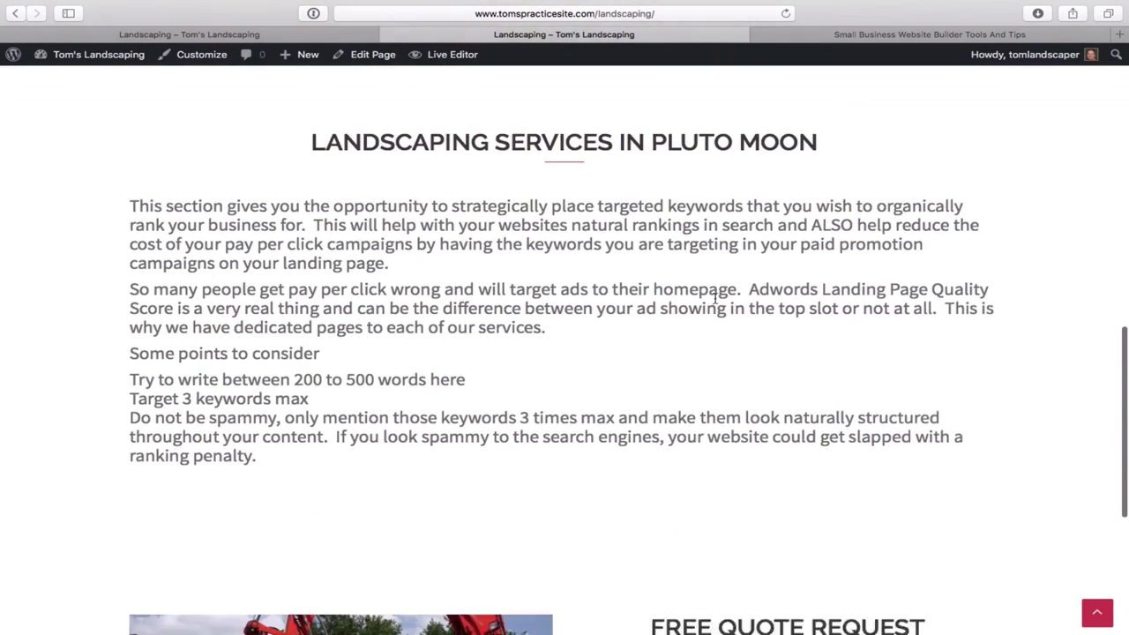
scroll(570, 401, "down", 4)
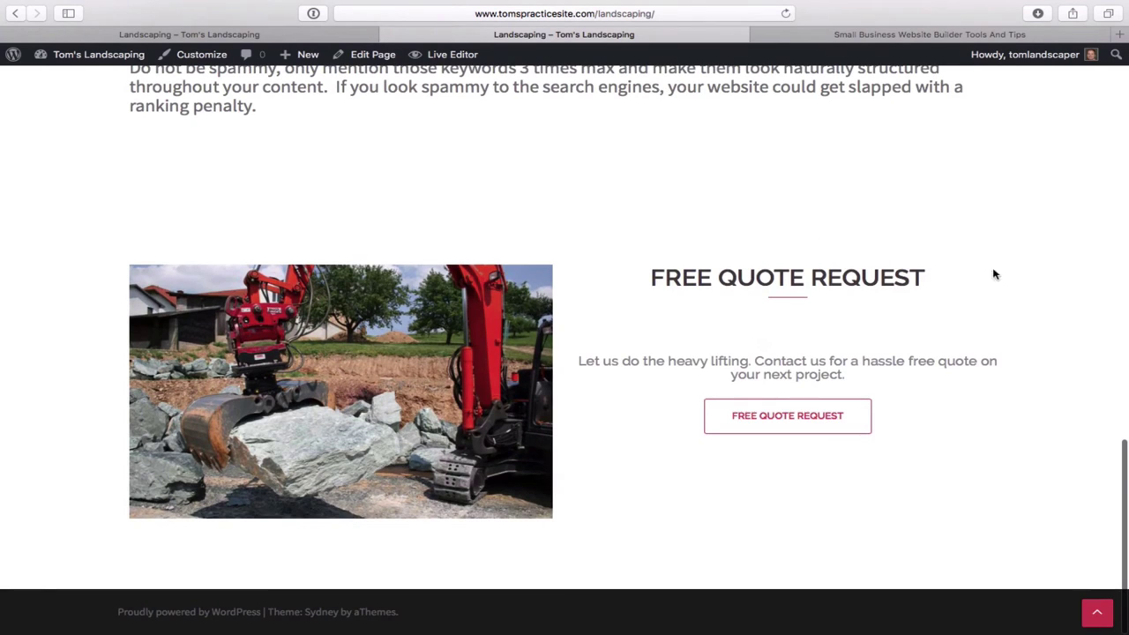
scroll(975, 269, "up", 15)
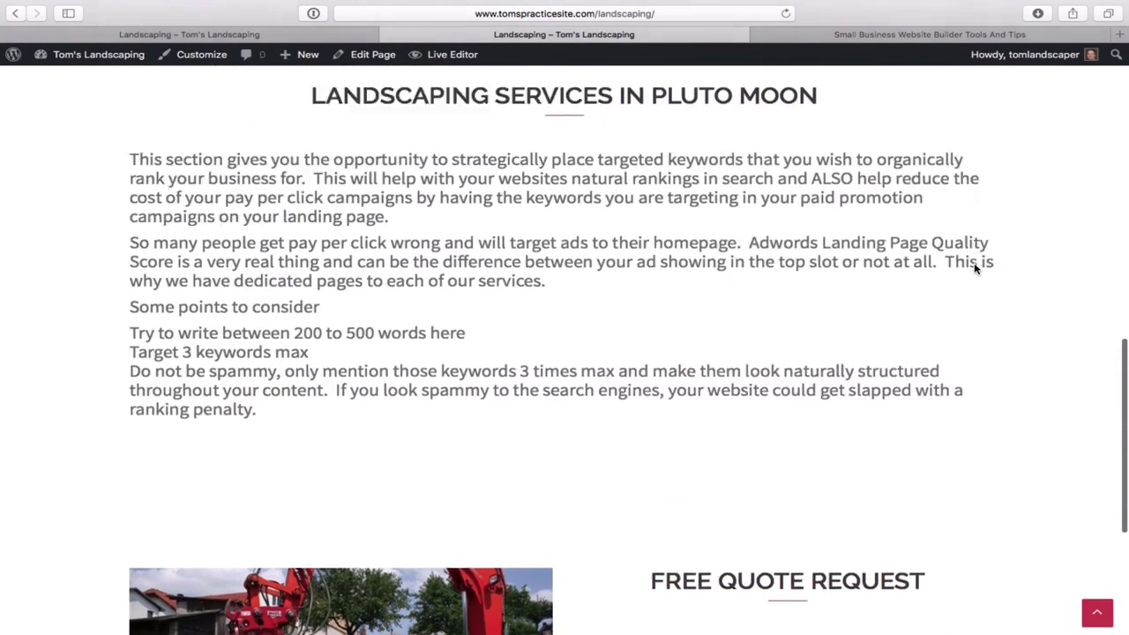
scroll(975, 265, "up", 2)
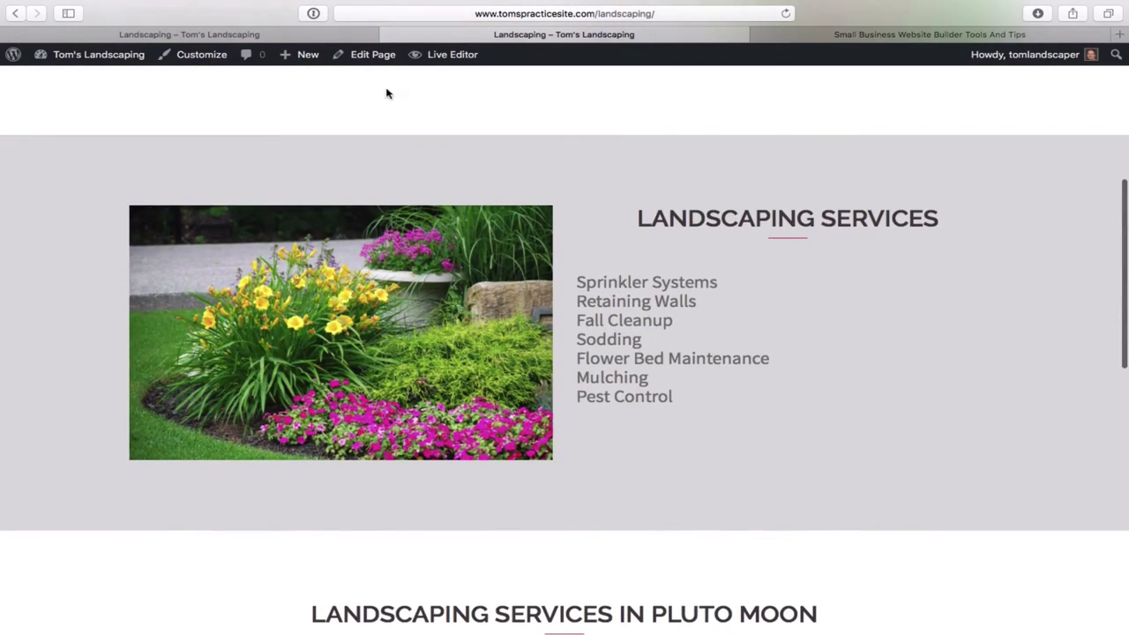
left_click(371, 59)
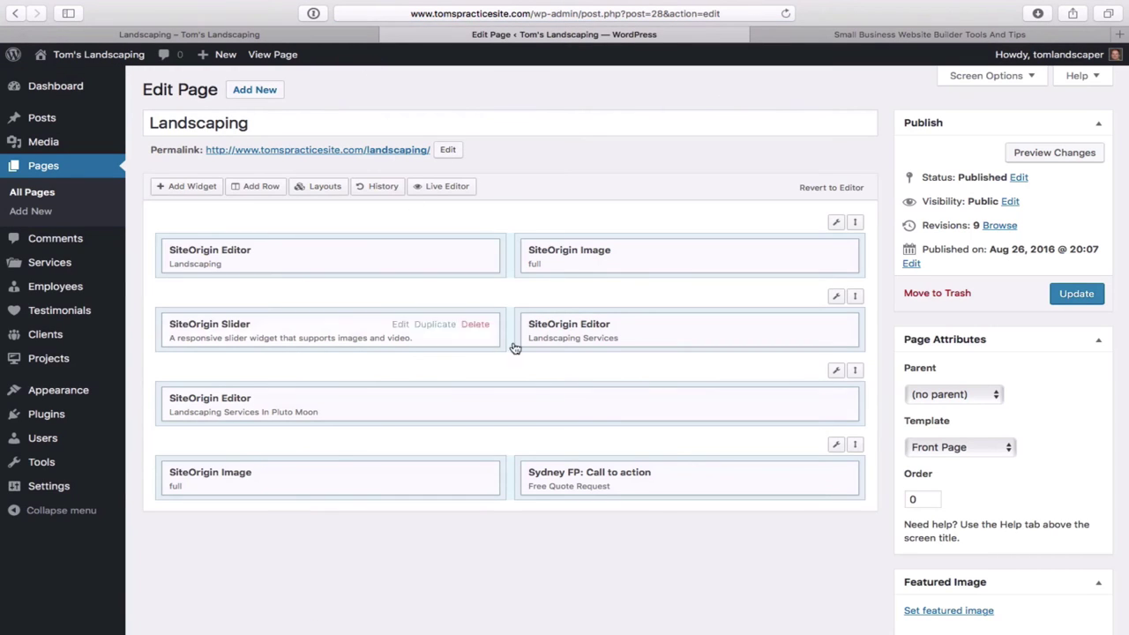
mouse_move(837, 448)
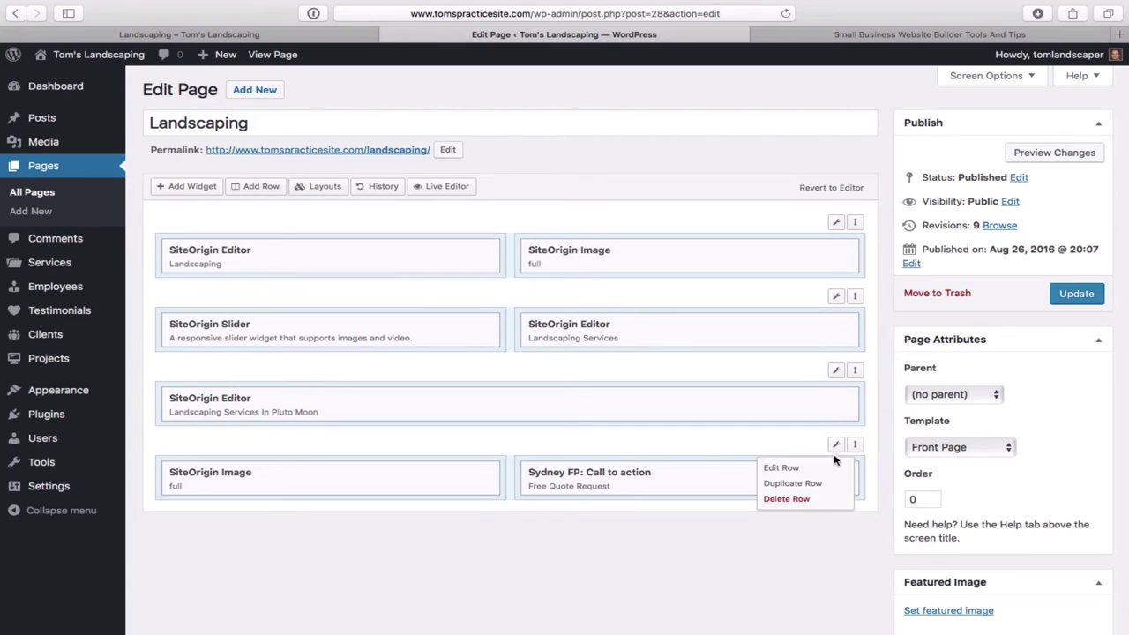
Set the bottom row's background colour to light grey #e0e0e0 in its Row Styles
left_click(776, 469)
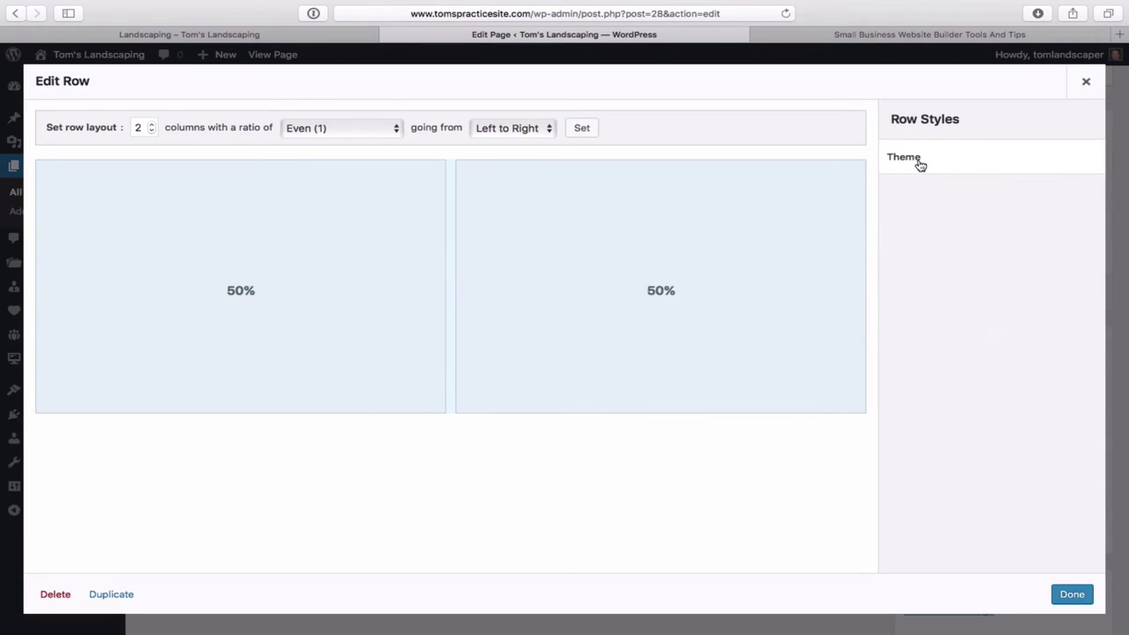
left_click(917, 163)
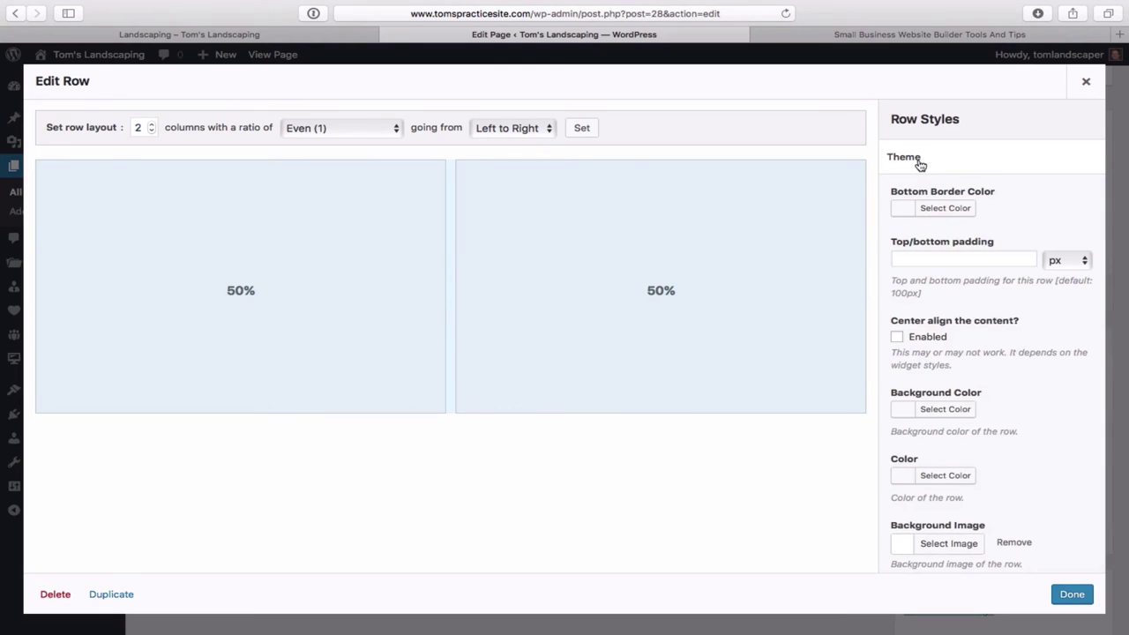
left_click(948, 412)
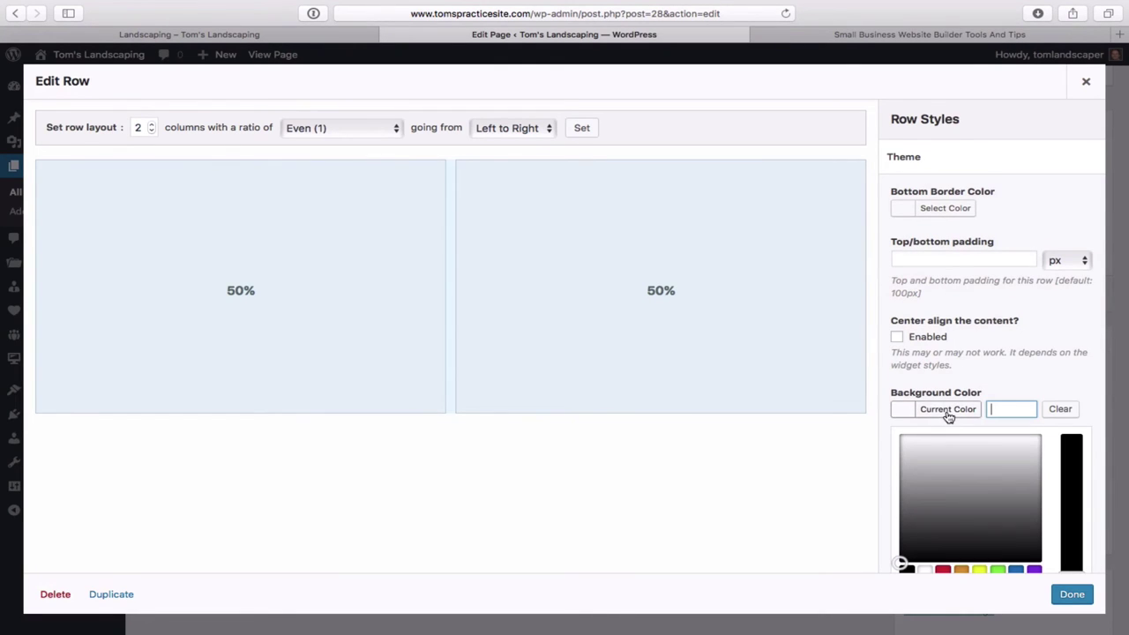
left_click(917, 453)
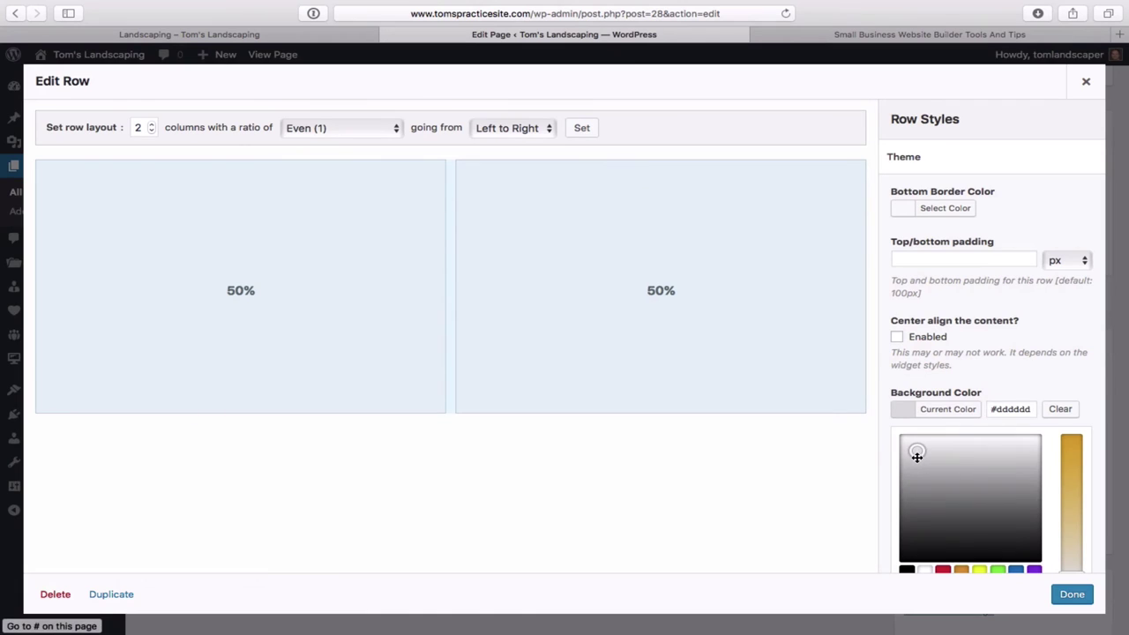
left_click(918, 455)
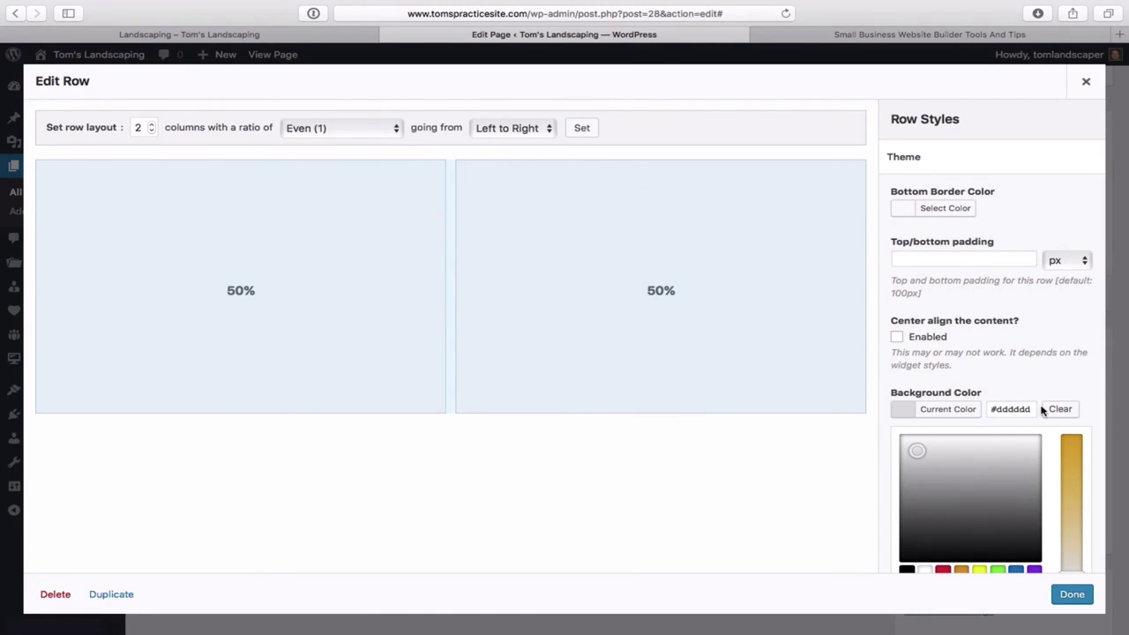
left_click(929, 460)
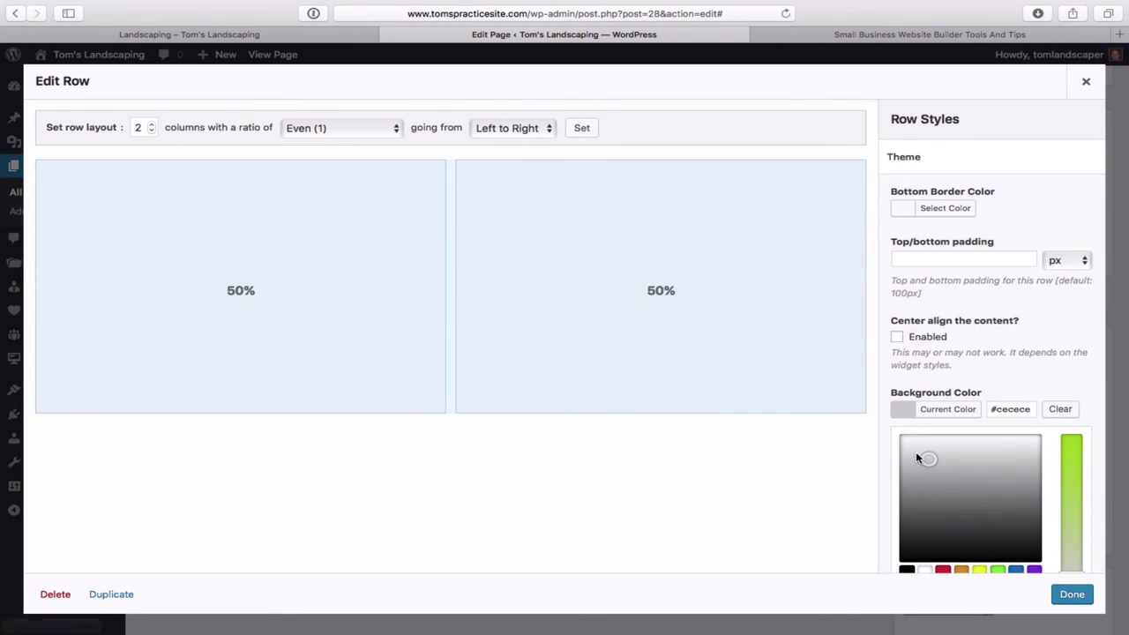
left_click(915, 451)
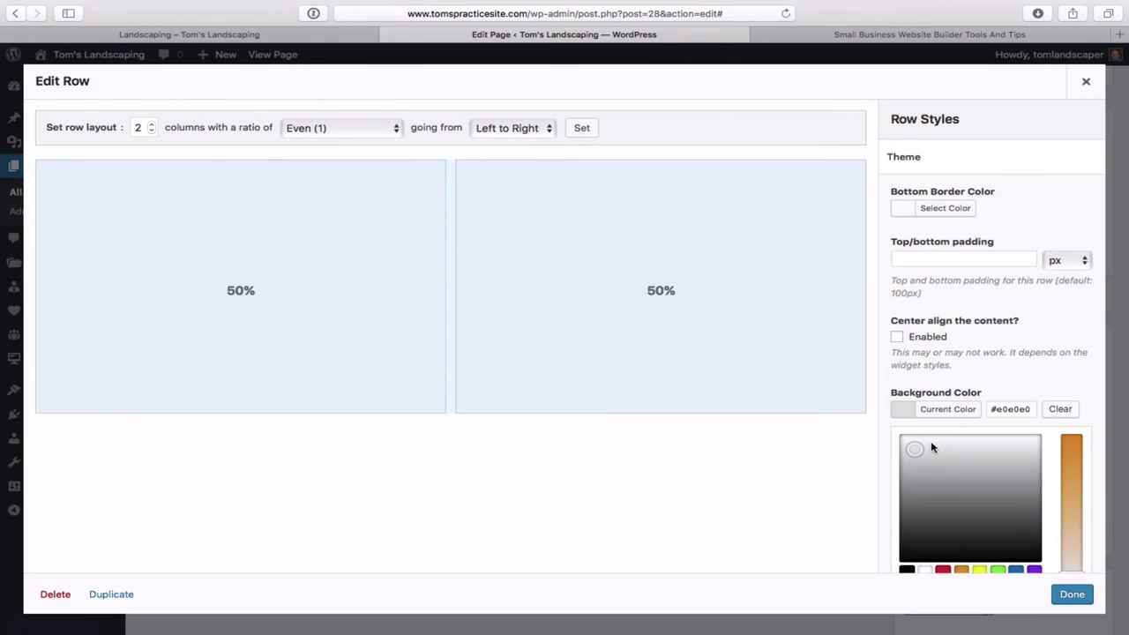
Set the row layout to Full Width and close the row settings
scroll(960, 450, "down", 8)
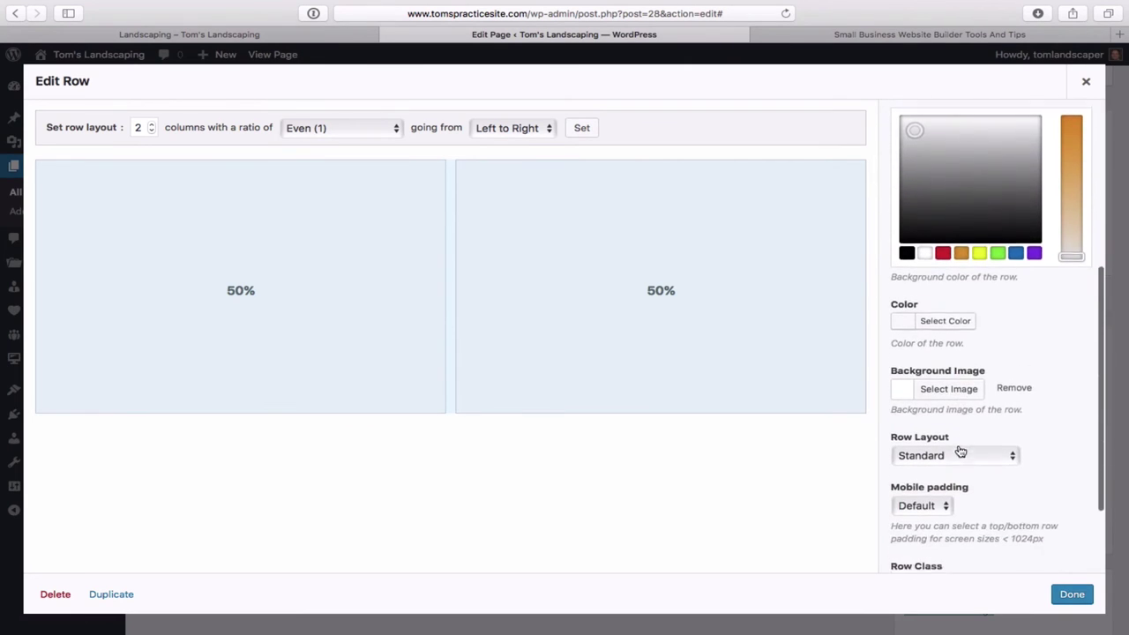
scroll(960, 450, "down", 1)
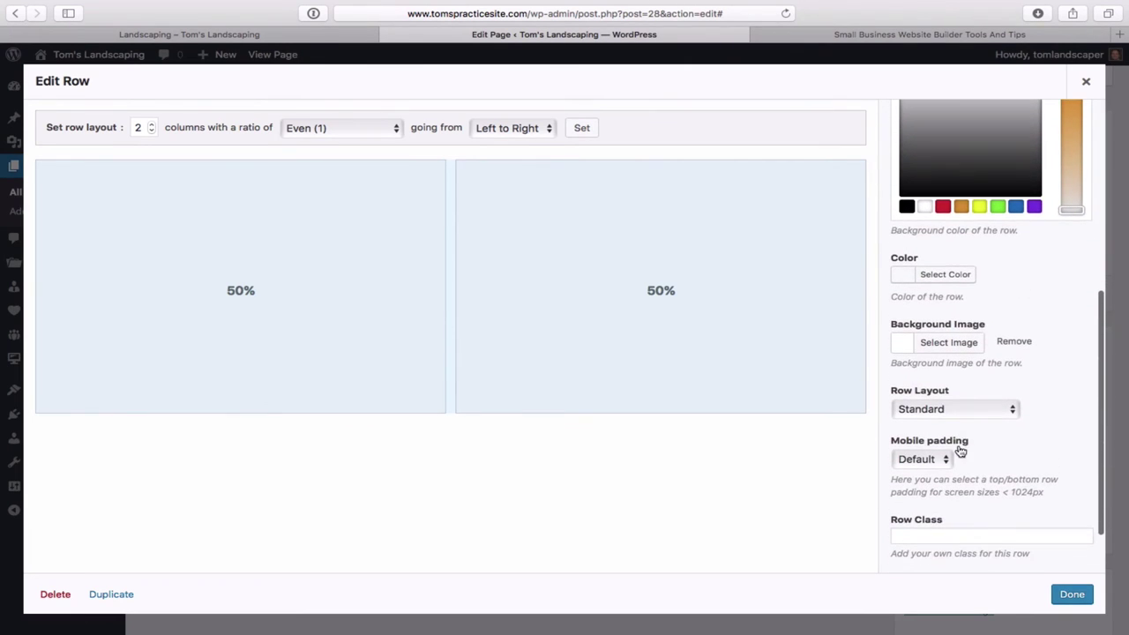
left_click(1013, 411)
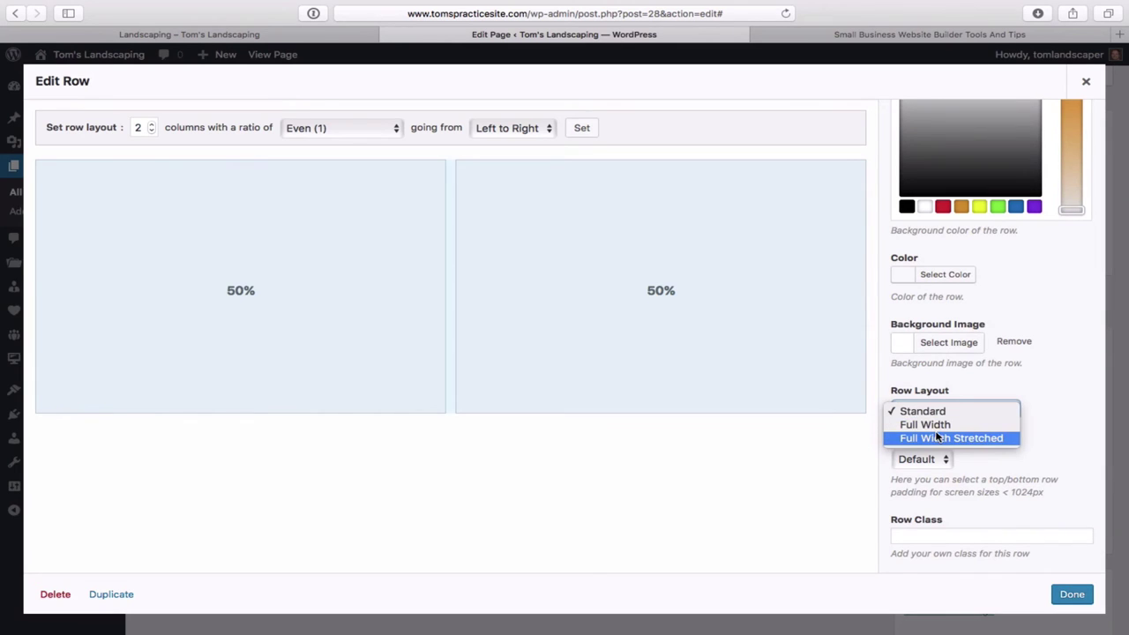
left_click(944, 425)
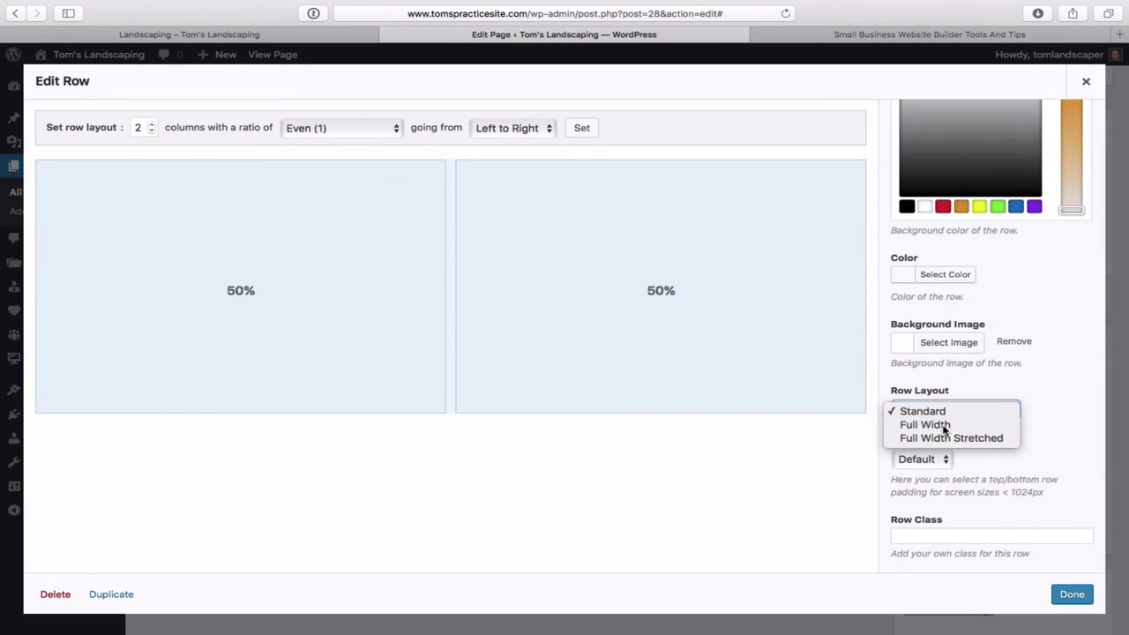
left_click(1072, 594)
Update the Landscaping page and check the live page's full-width light grey Free Quote Request band
left_click(1078, 295)
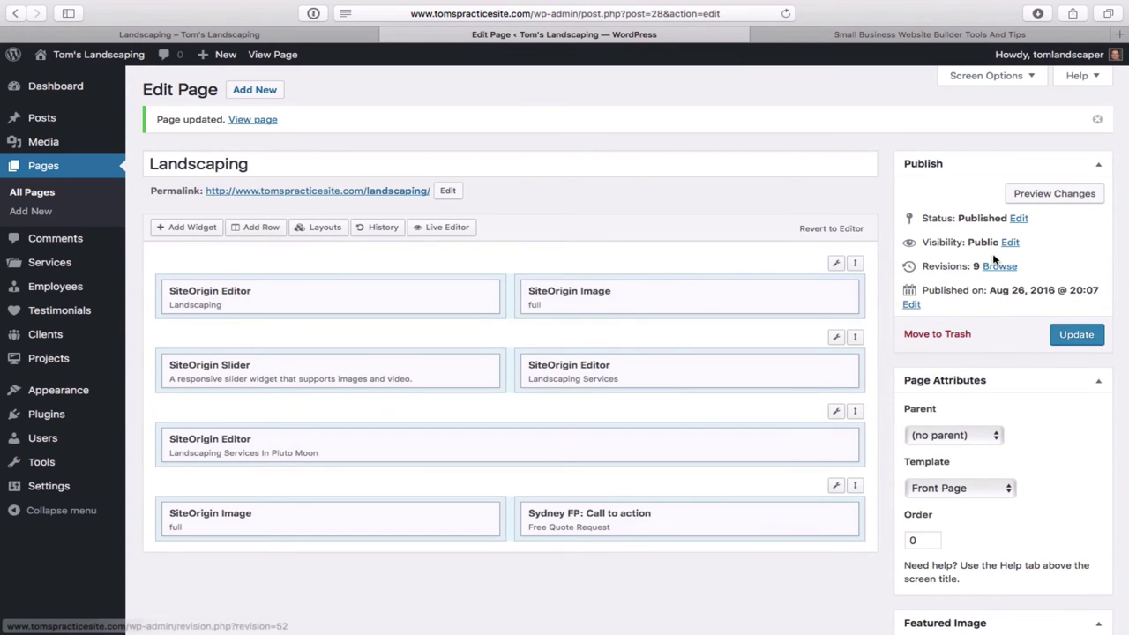
left_click(280, 60)
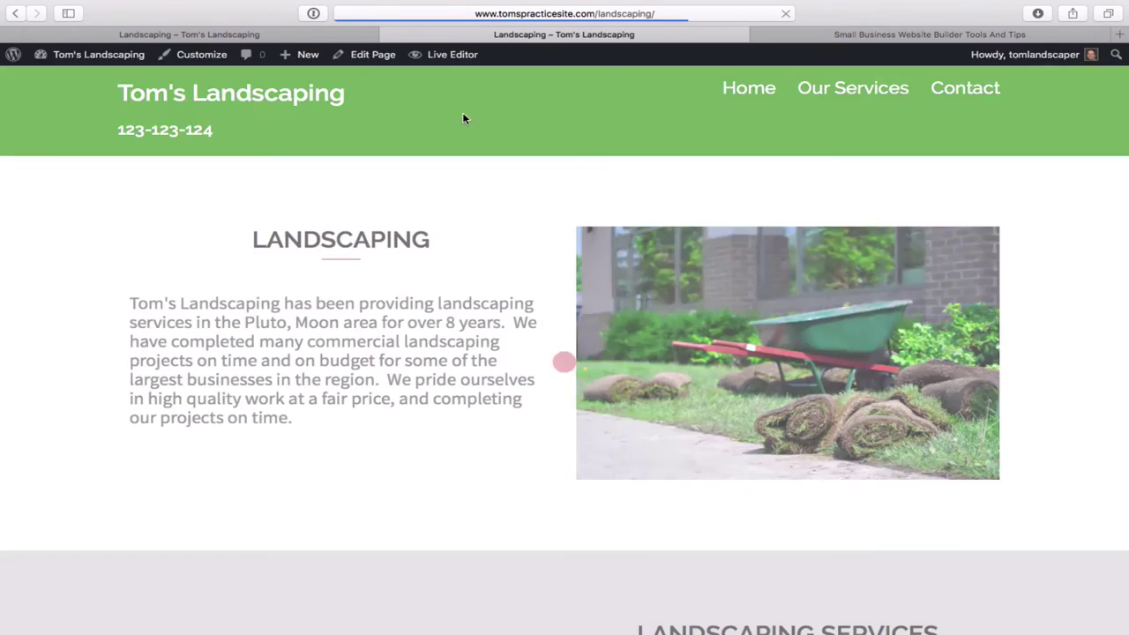
scroll(538, 253, "down", 10)
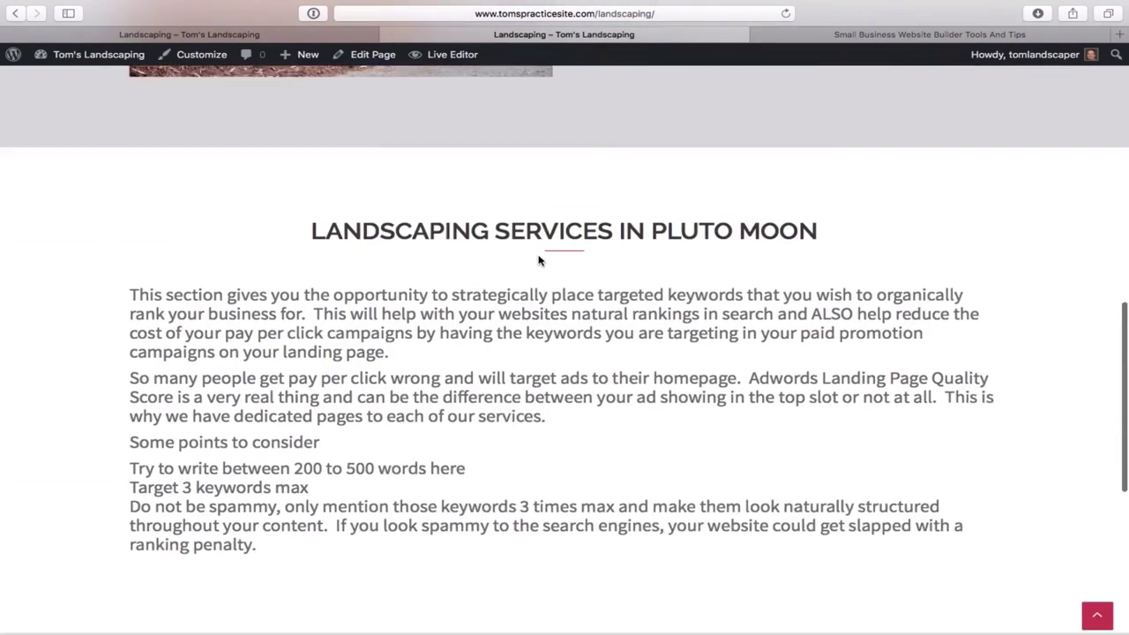
scroll(540, 258, "down", 5)
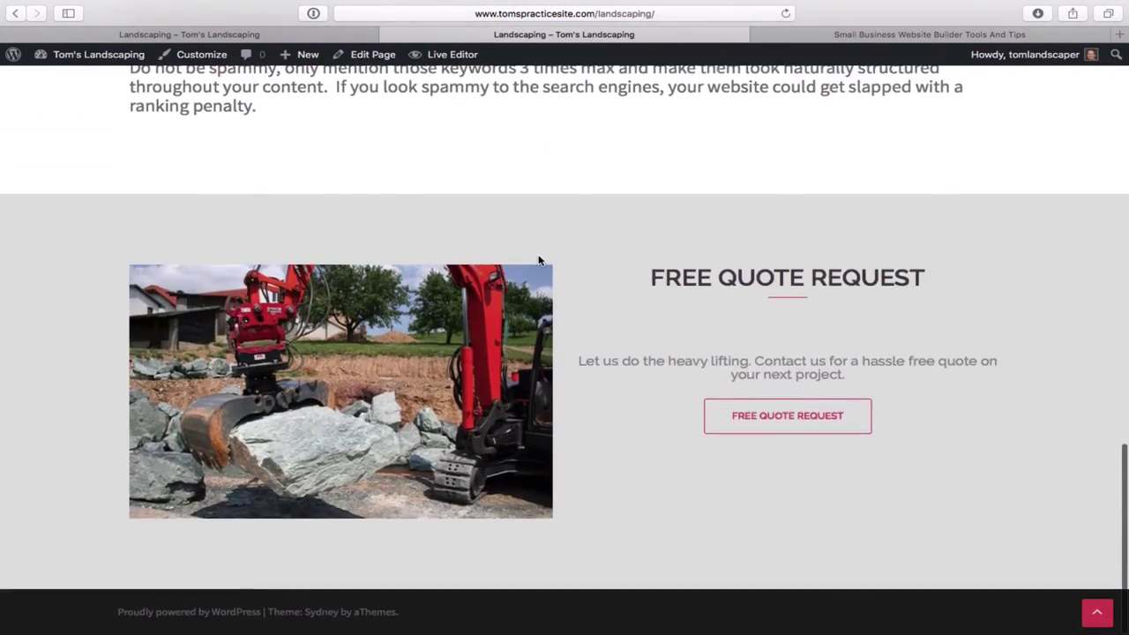
scroll(540, 259, "up", 9)
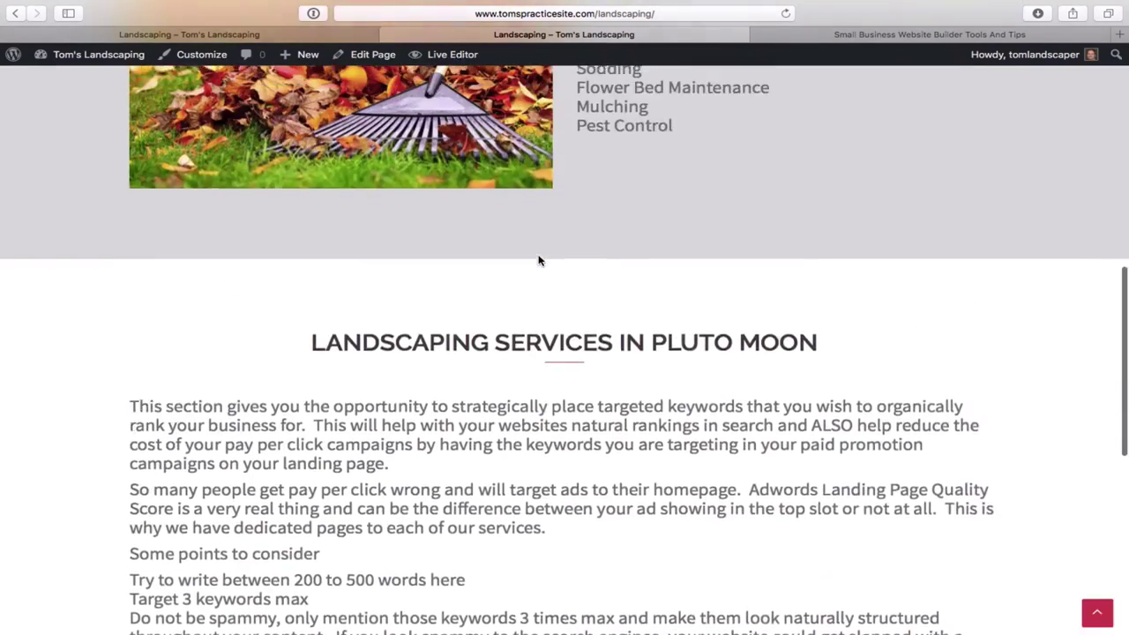
scroll(538, 257, "up", 5)
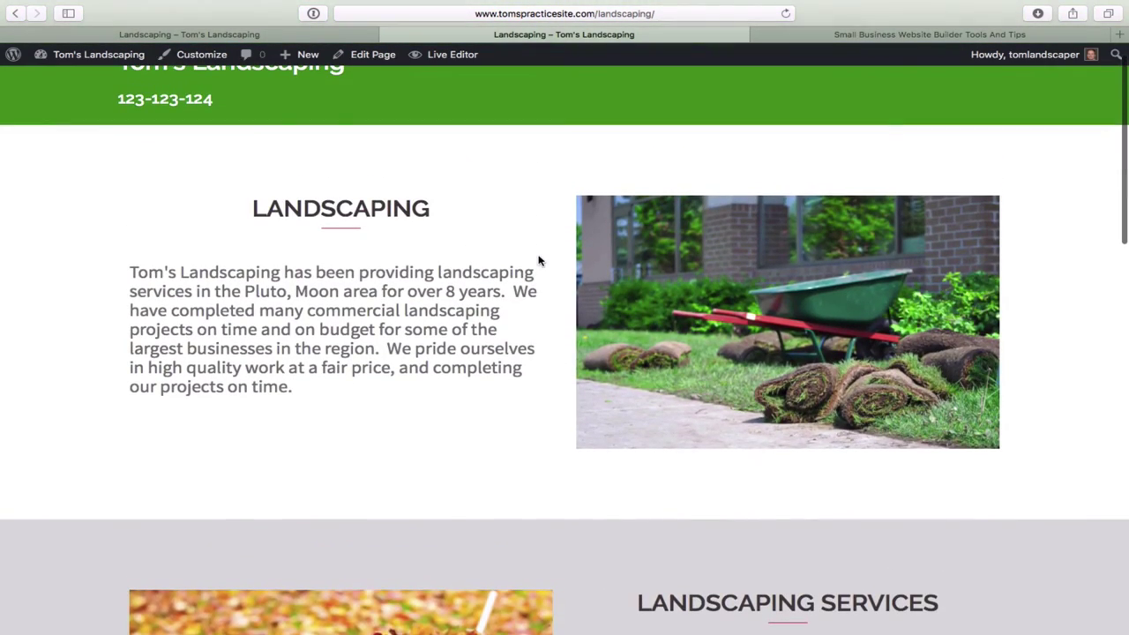
scroll(436, 244, "up", 1)
scroll(435, 248, "down", 2)
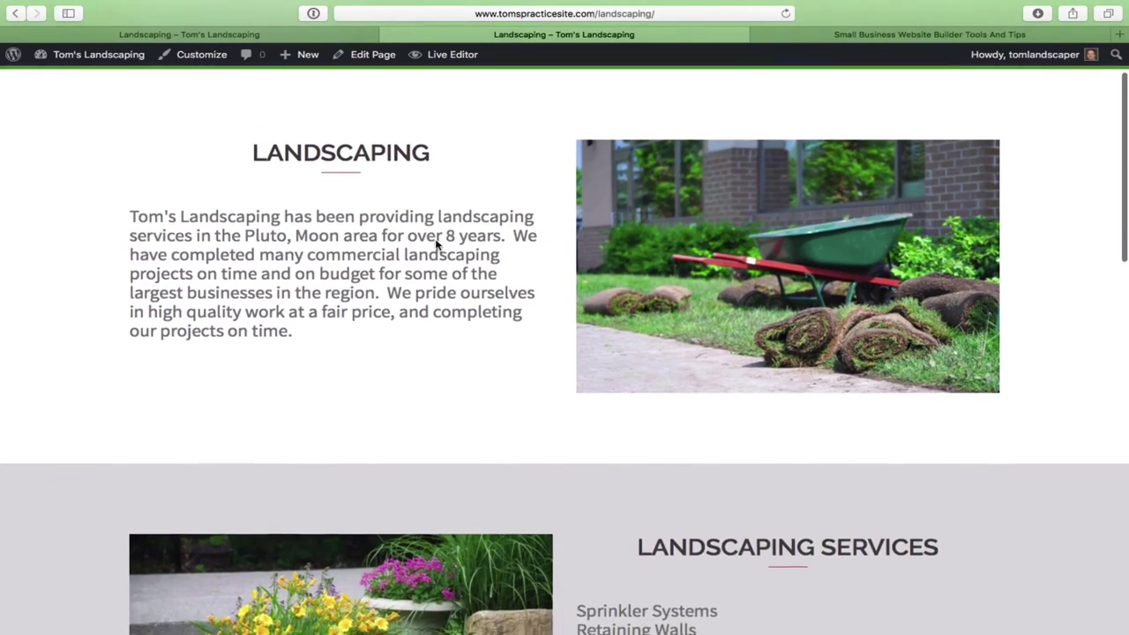
scroll(436, 247, "up", 3)
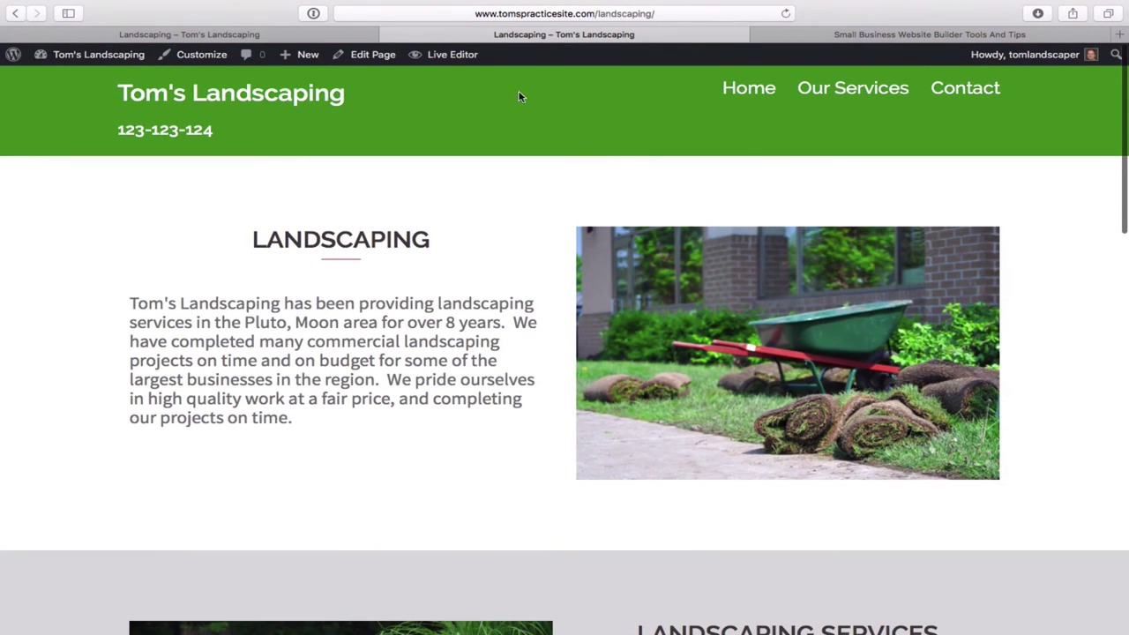
Open the reference site's Lawn Care page from the Our Services menu
left_click(303, 34)
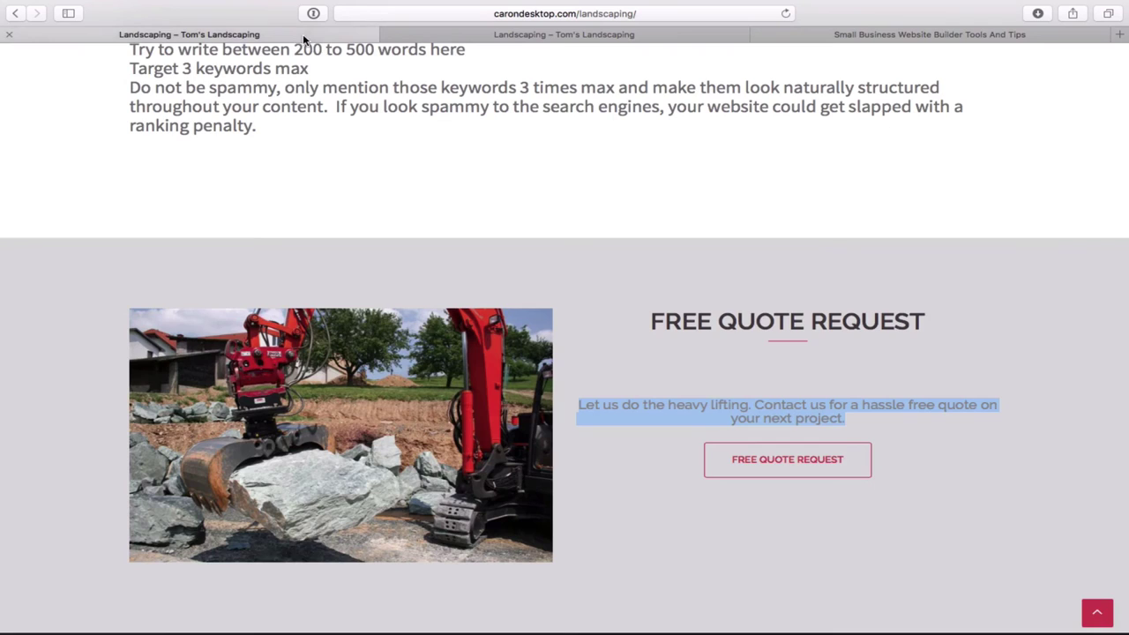
scroll(579, 130, "up", 10)
mouse_move(857, 64)
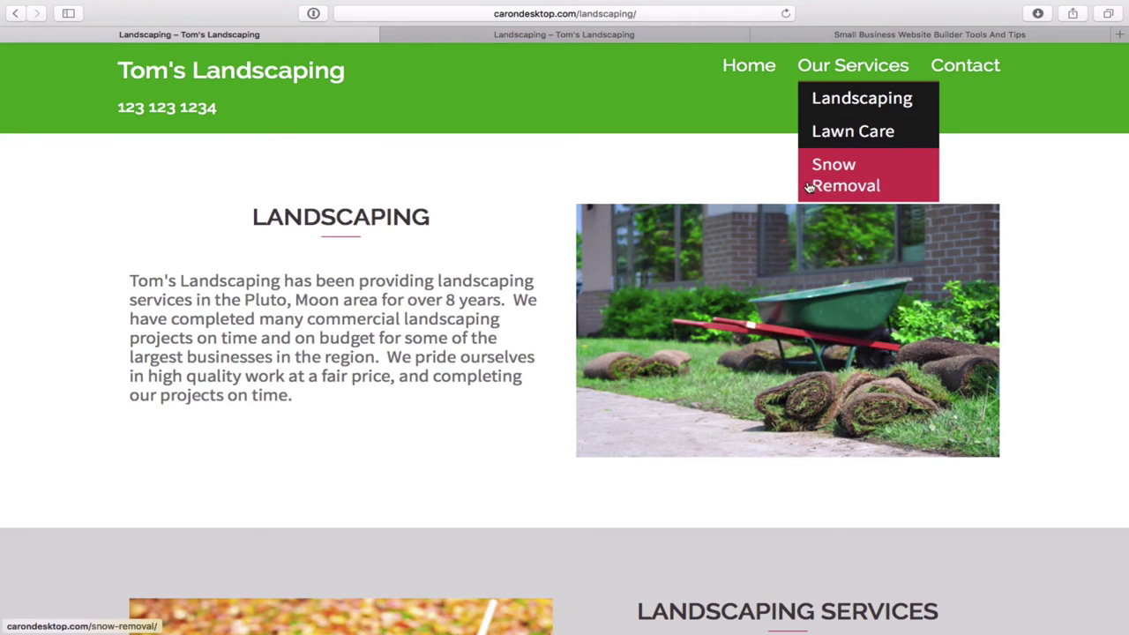
left_click(835, 132)
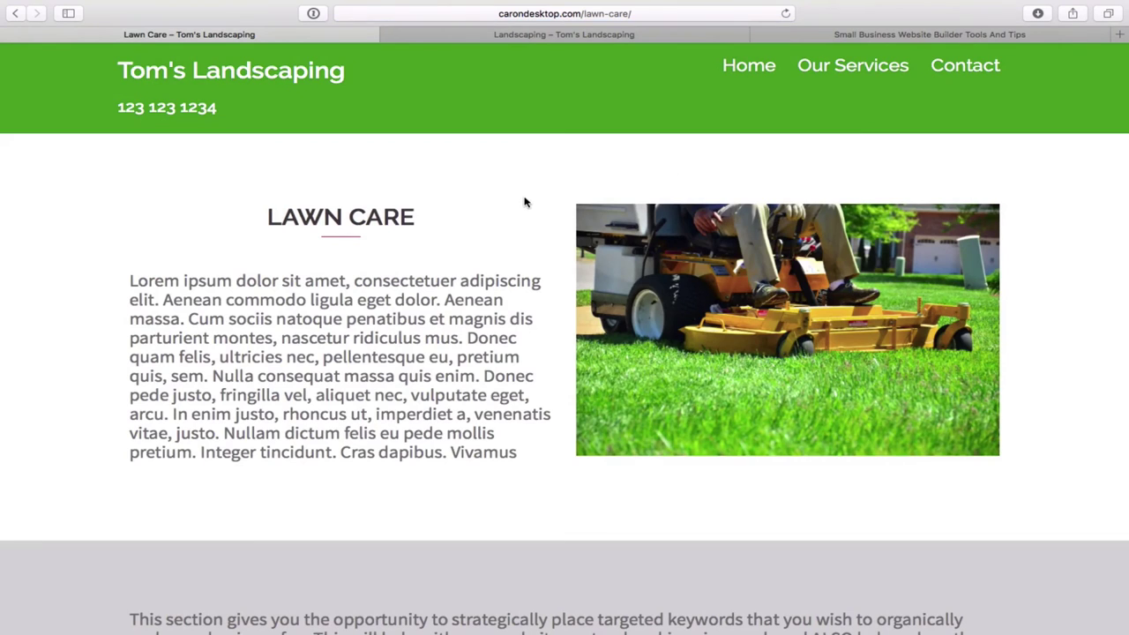
Scroll through the reference Lawn Care page's mower photo, keyword band and Free Quote Request section
scroll(411, 284, "down", 5)
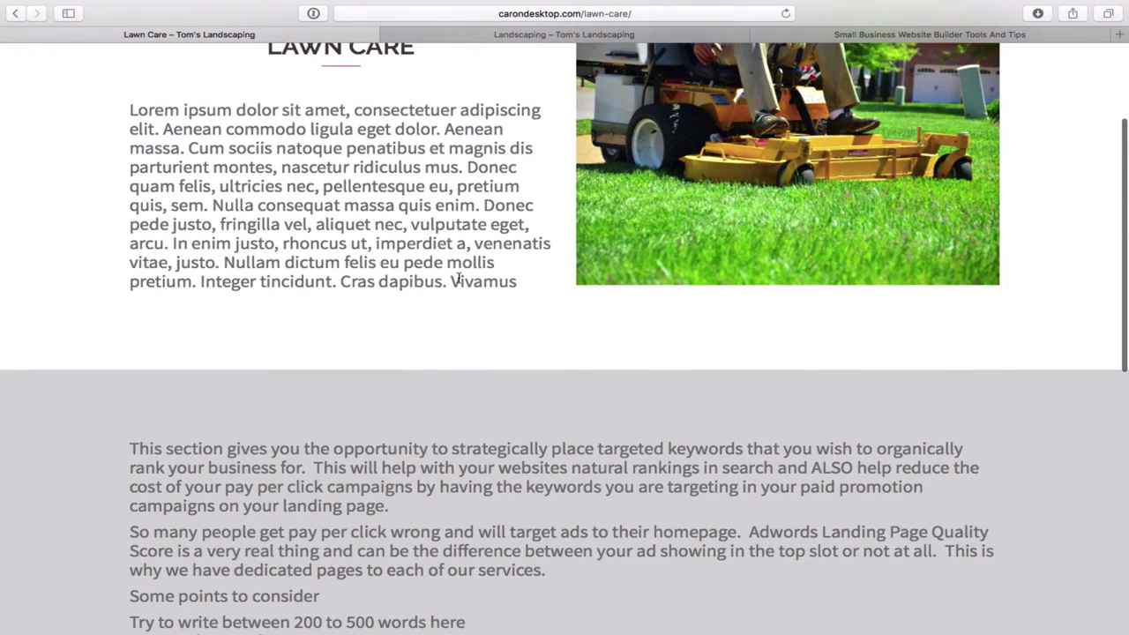
scroll(459, 278, "up", 3)
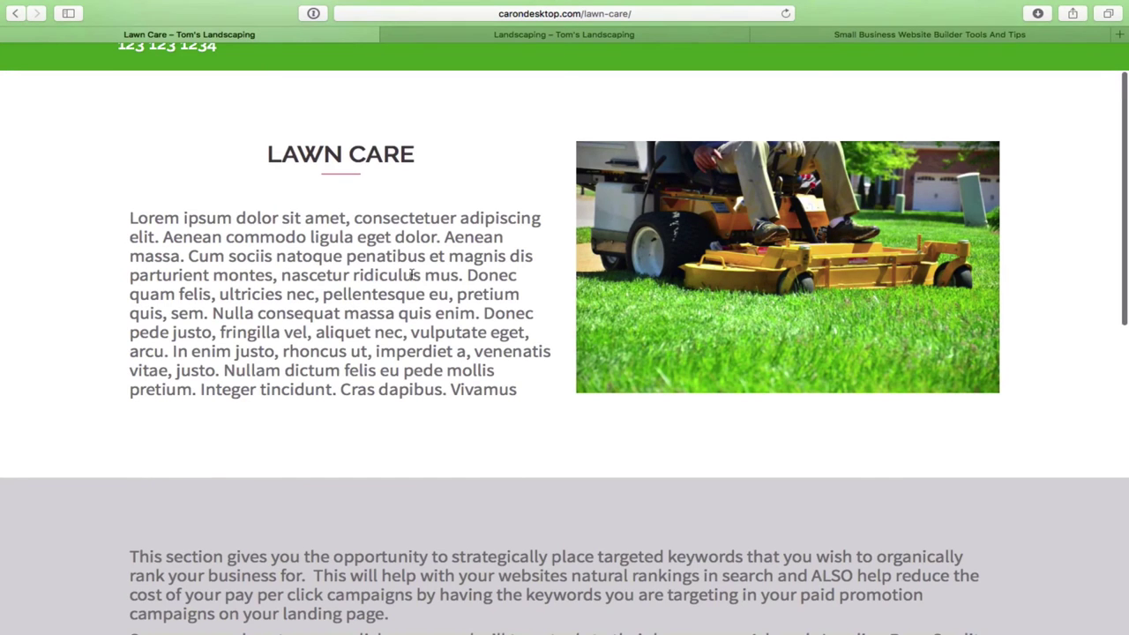
scroll(437, 348, "down", 9)
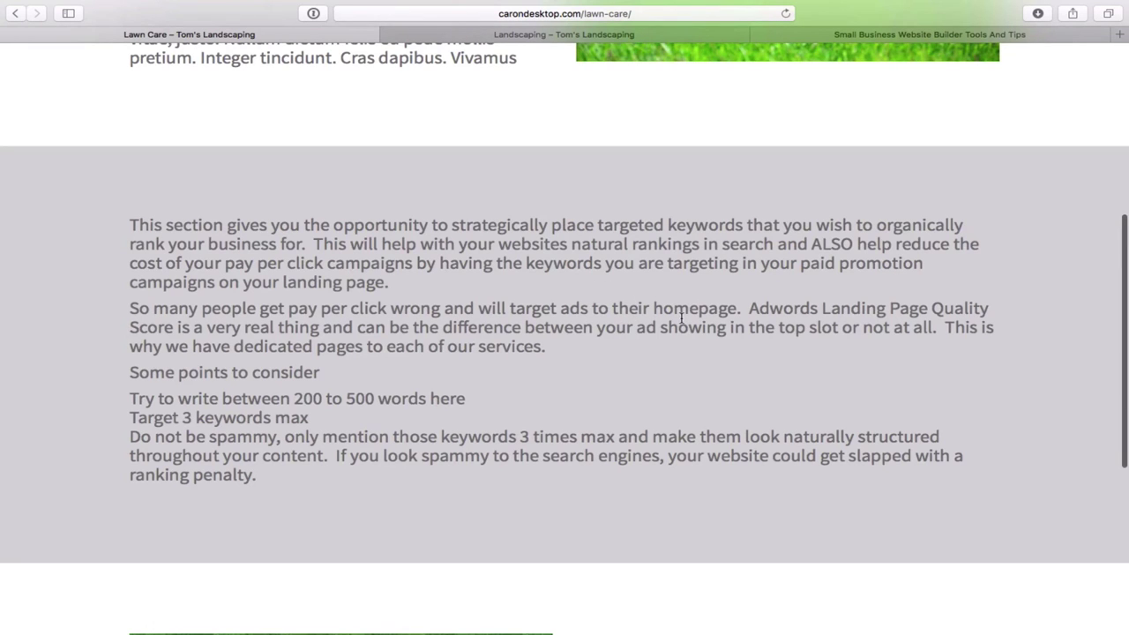
scroll(681, 318, "up", 9)
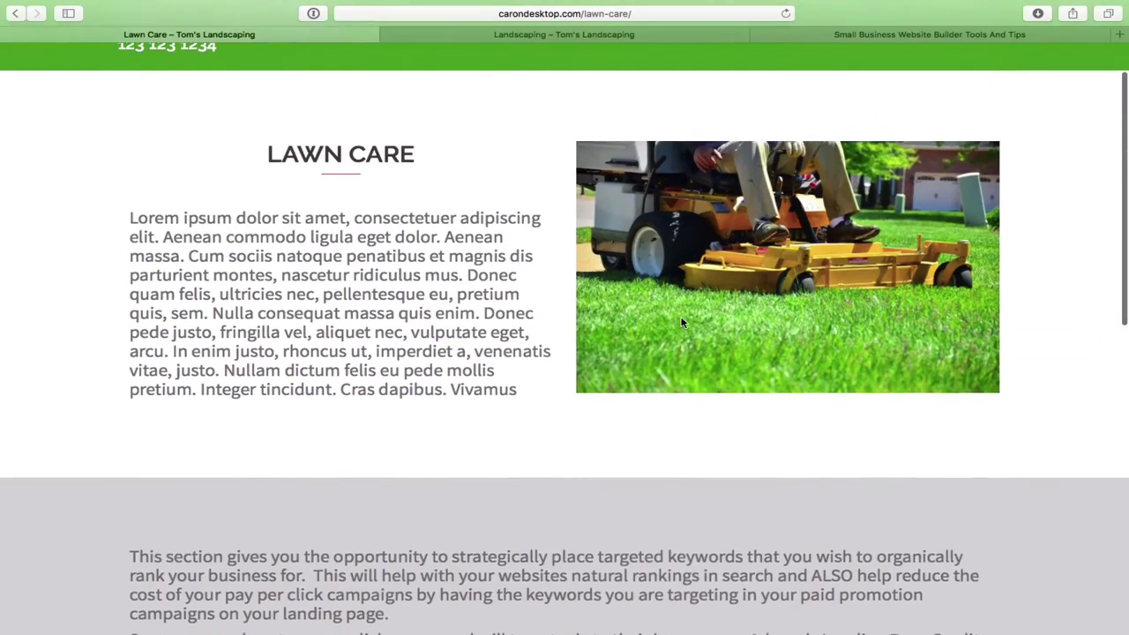
scroll(682, 322, "up", 1)
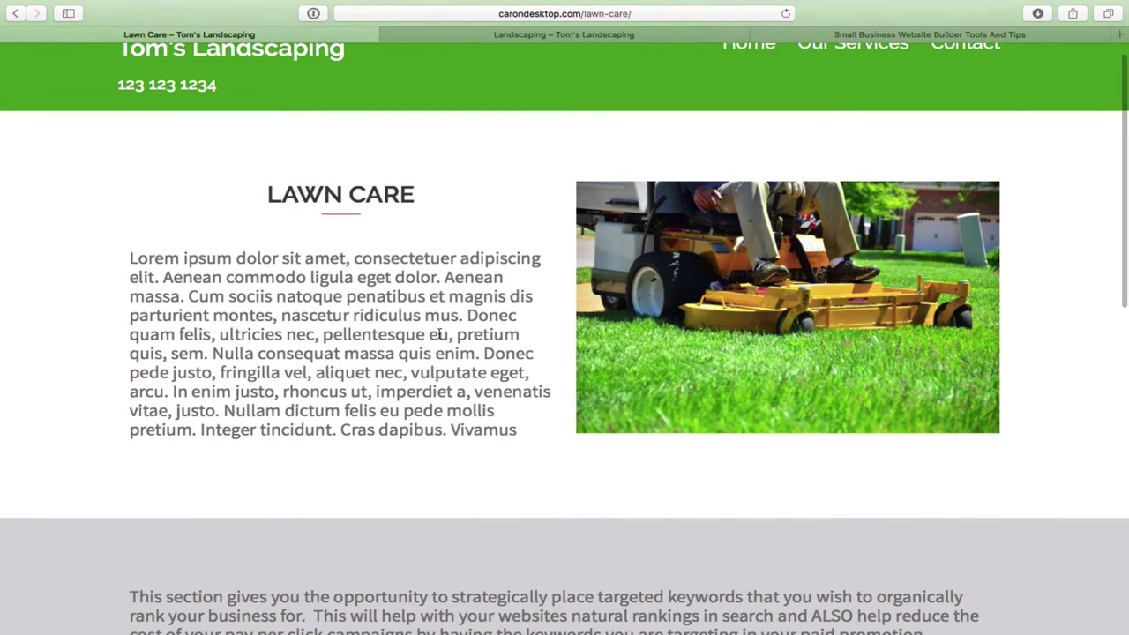
scroll(404, 343, "down", 1)
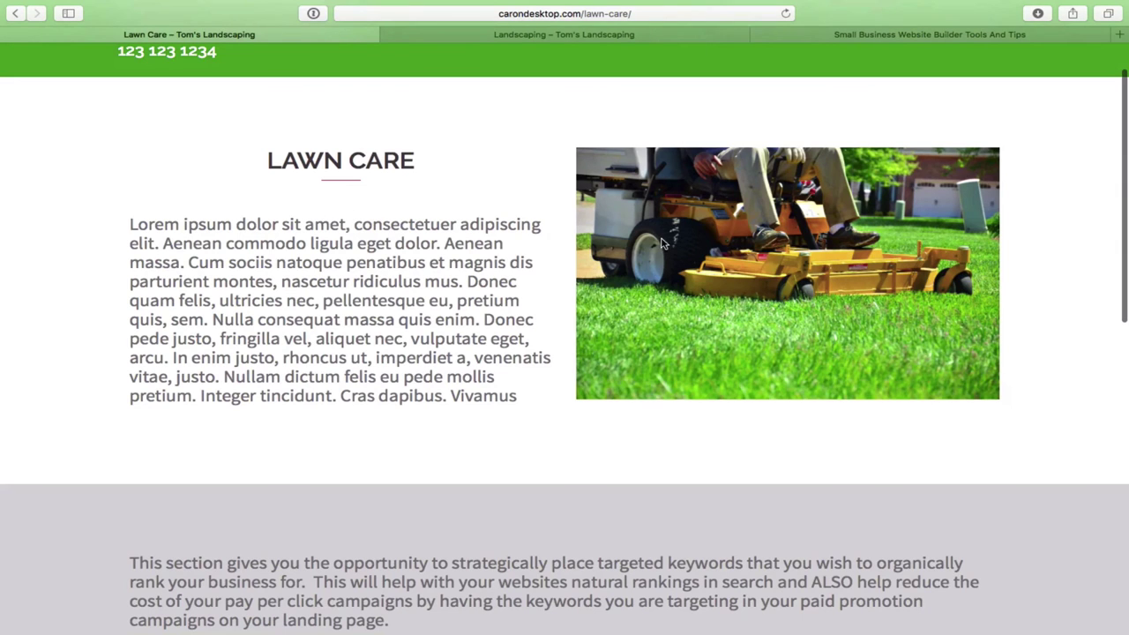
scroll(557, 439, "down", 8)
scroll(555, 438, "down", 3)
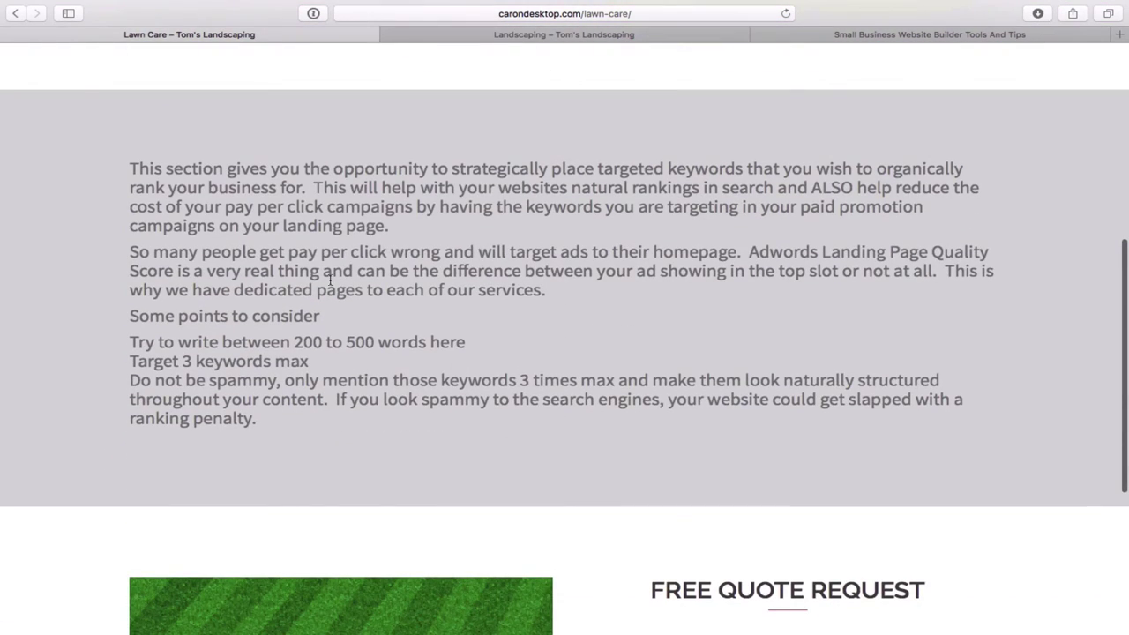
scroll(331, 279, "down", 6)
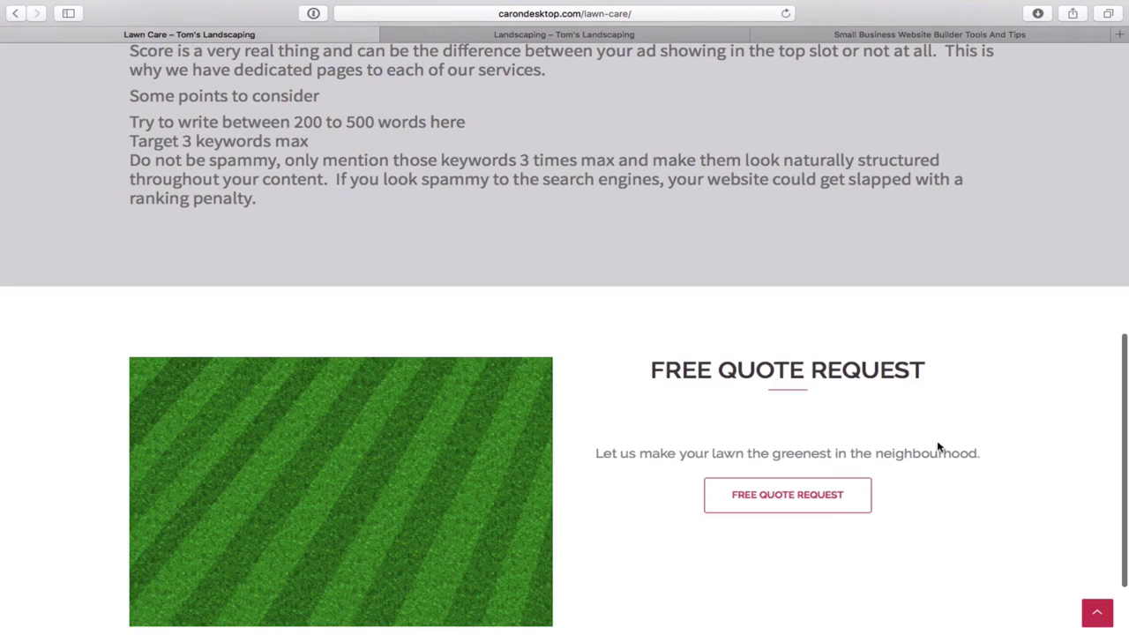
scroll(923, 444, "down", 3)
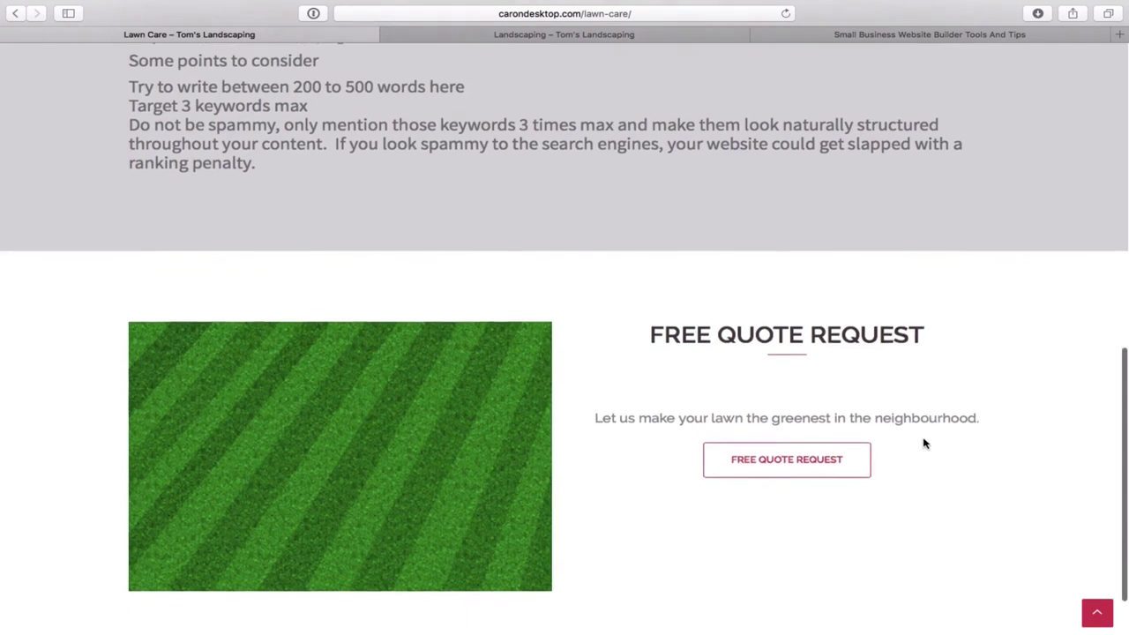
scroll(925, 444, "up", 6)
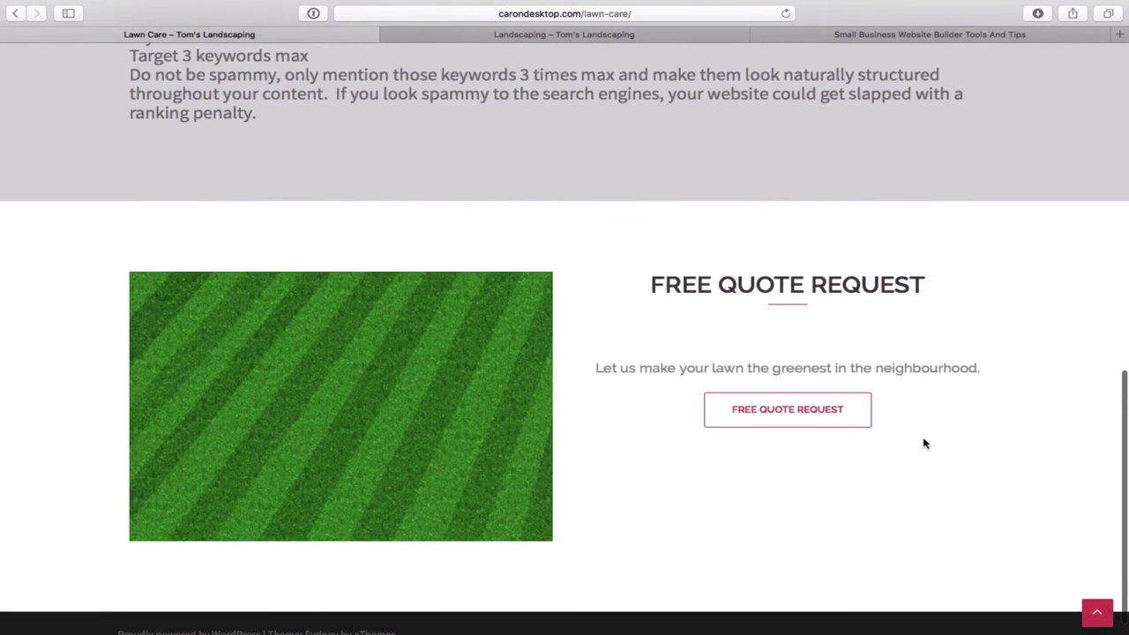
scroll(925, 444, "up", 10)
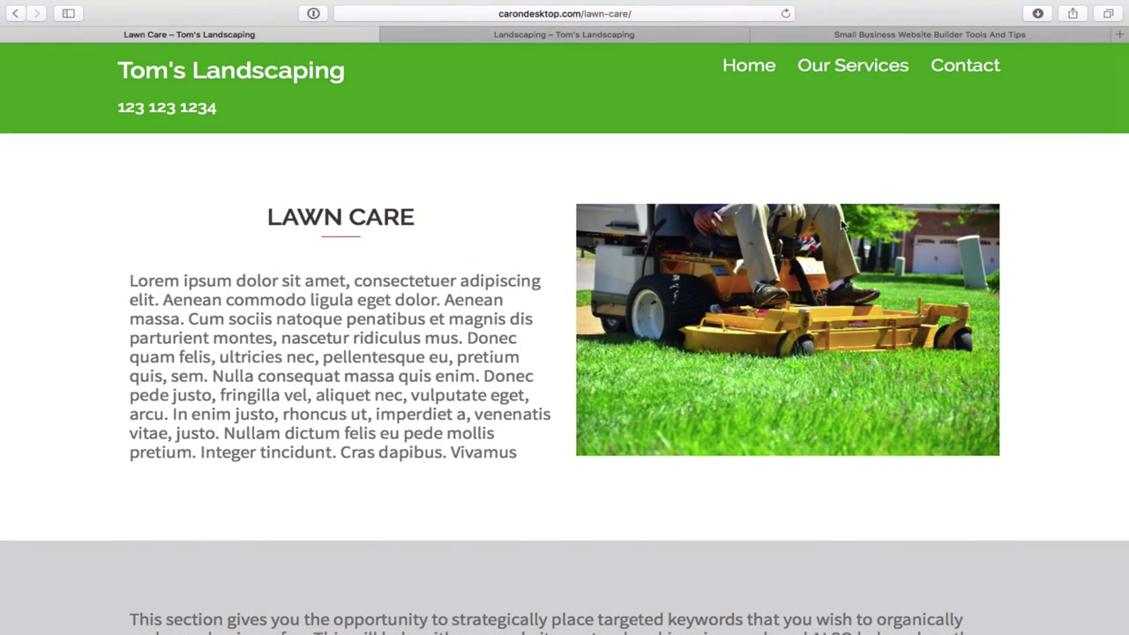
Go to the practice site's empty Lawn Care page and open it in the editor
left_click(594, 35)
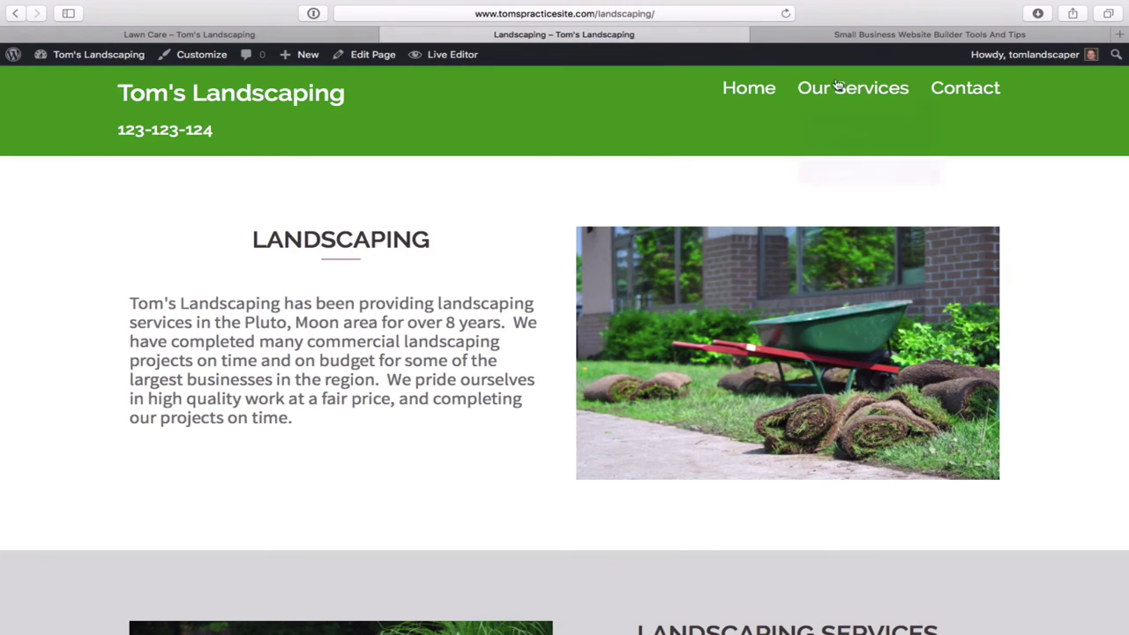
mouse_move(843, 88)
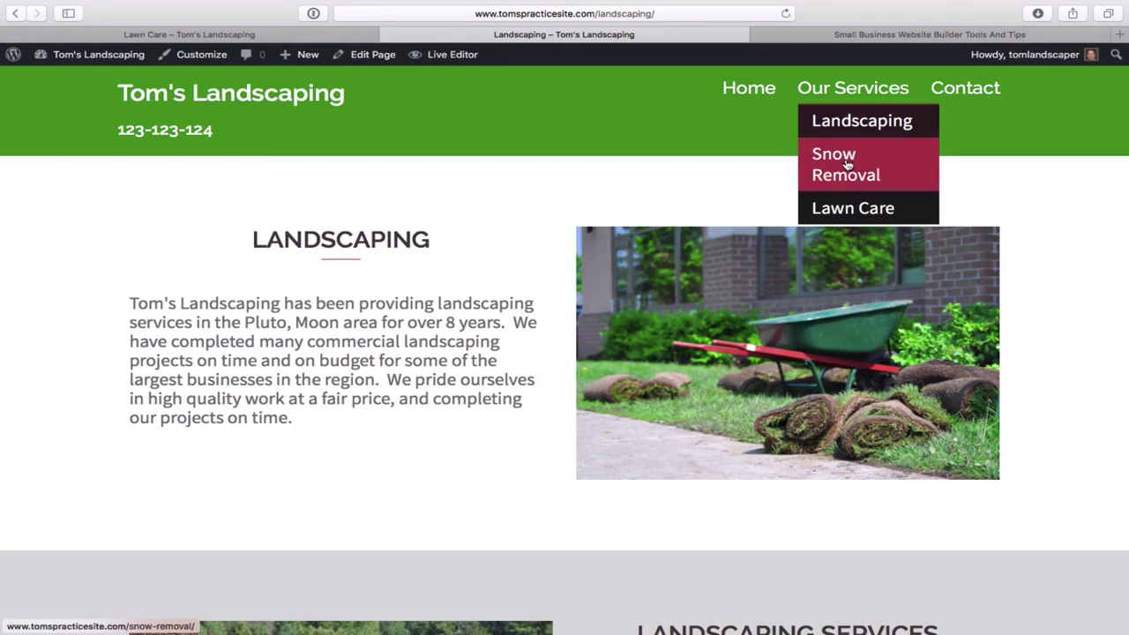
left_click(845, 205)
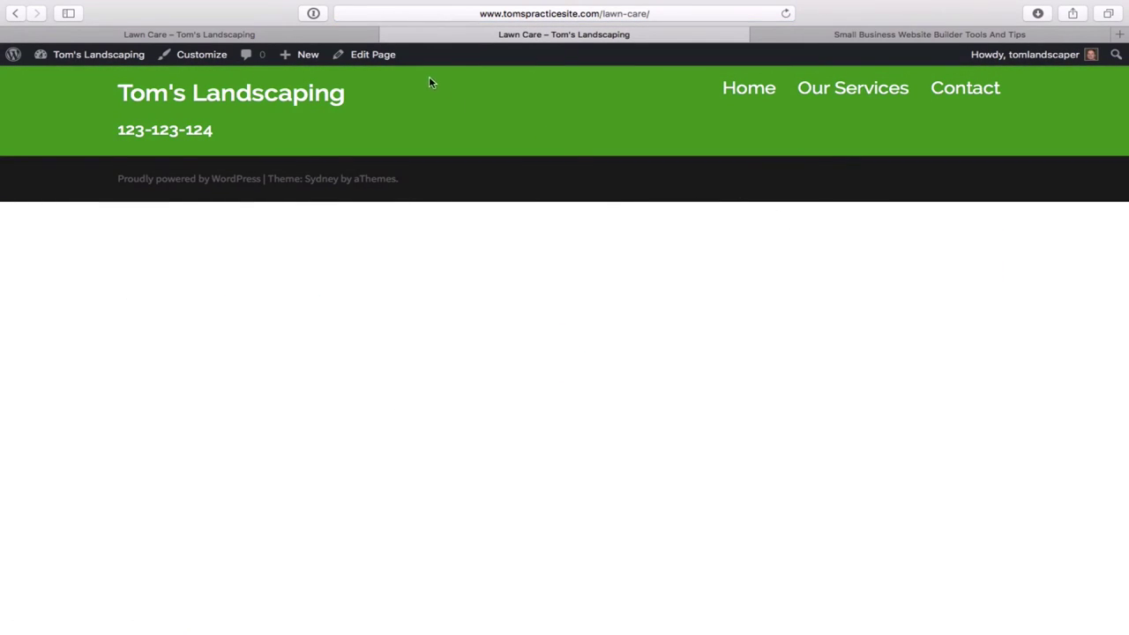
left_click(374, 55)
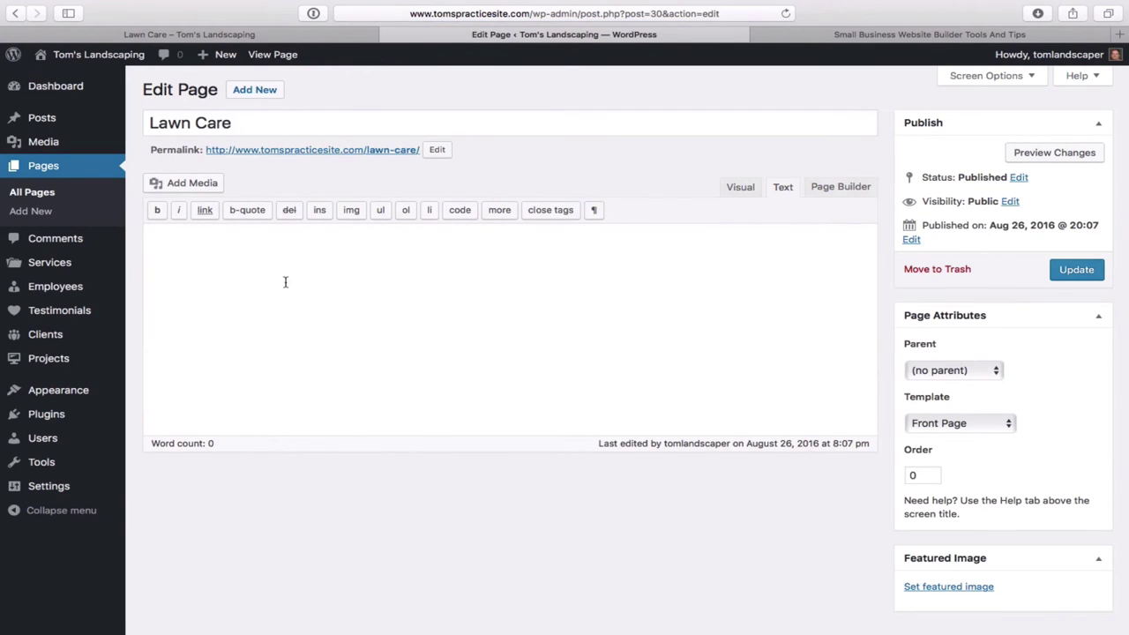
Switch the Lawn Care page to Page Builder and add a two-column row
left_click(847, 192)
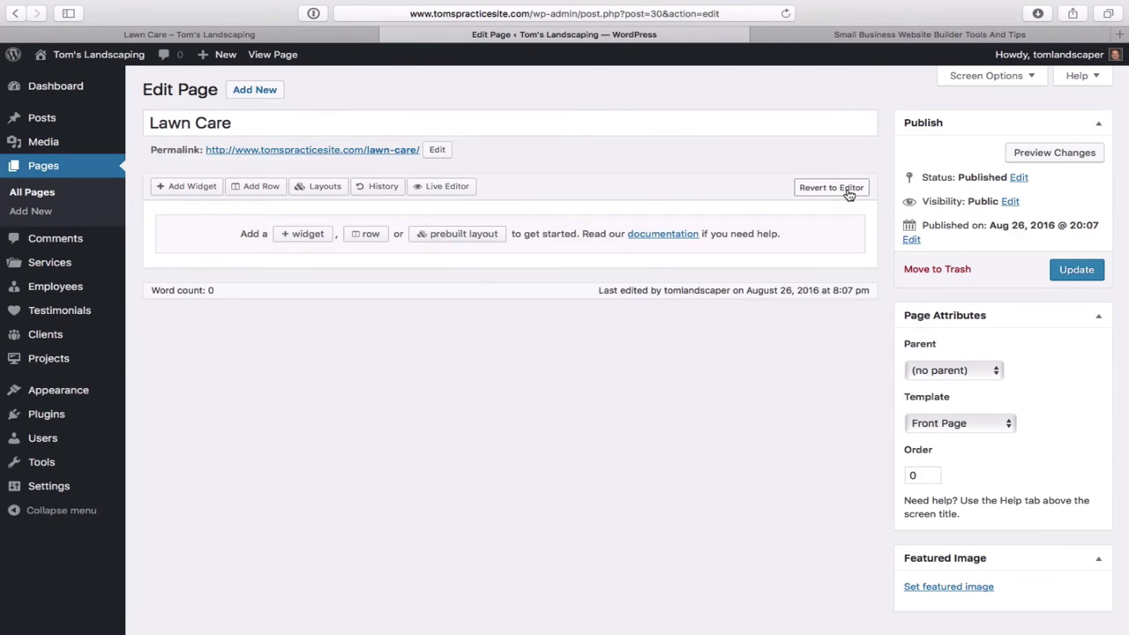
left_click(362, 242)
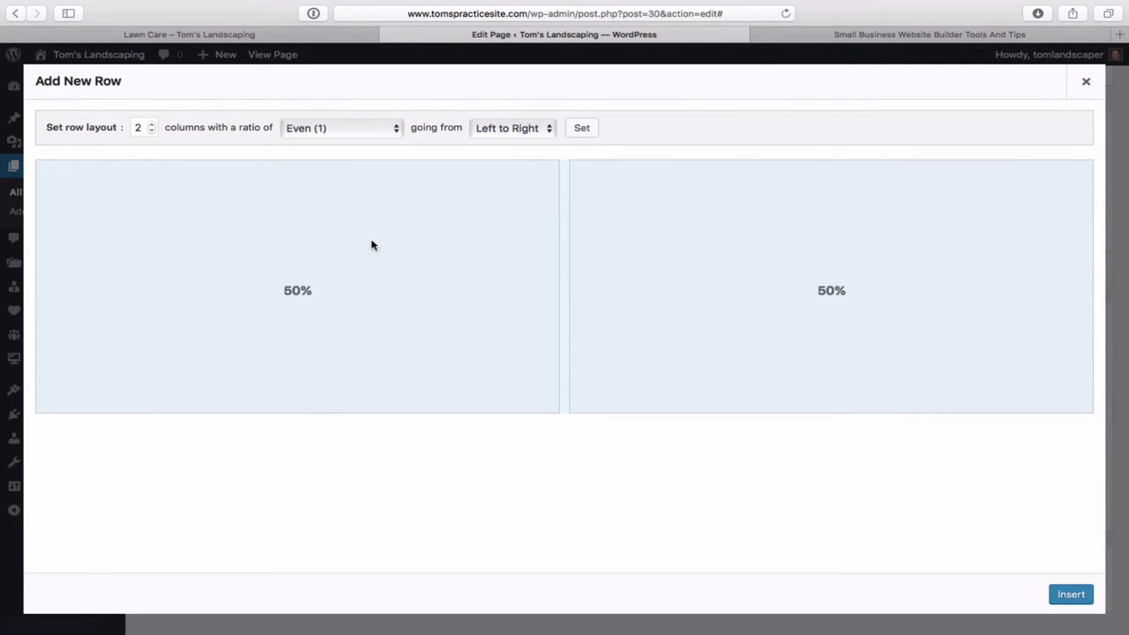
left_click(1053, 597)
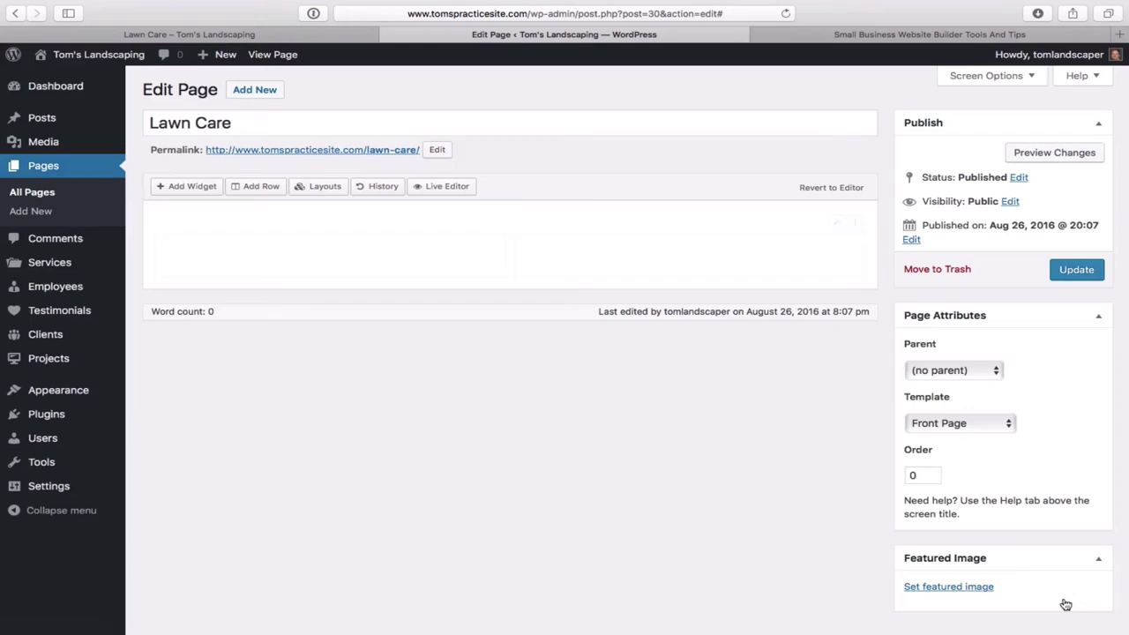
Add a full-width row and a second two-column row, placing the full-width row in the middle
left_click(257, 188)
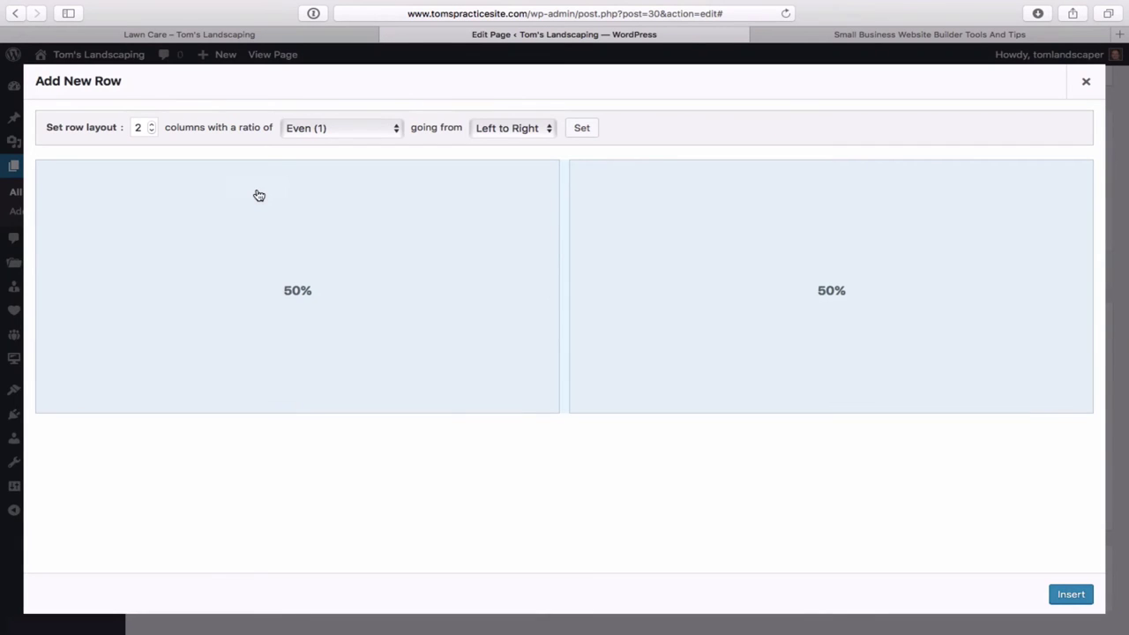
left_click(151, 131)
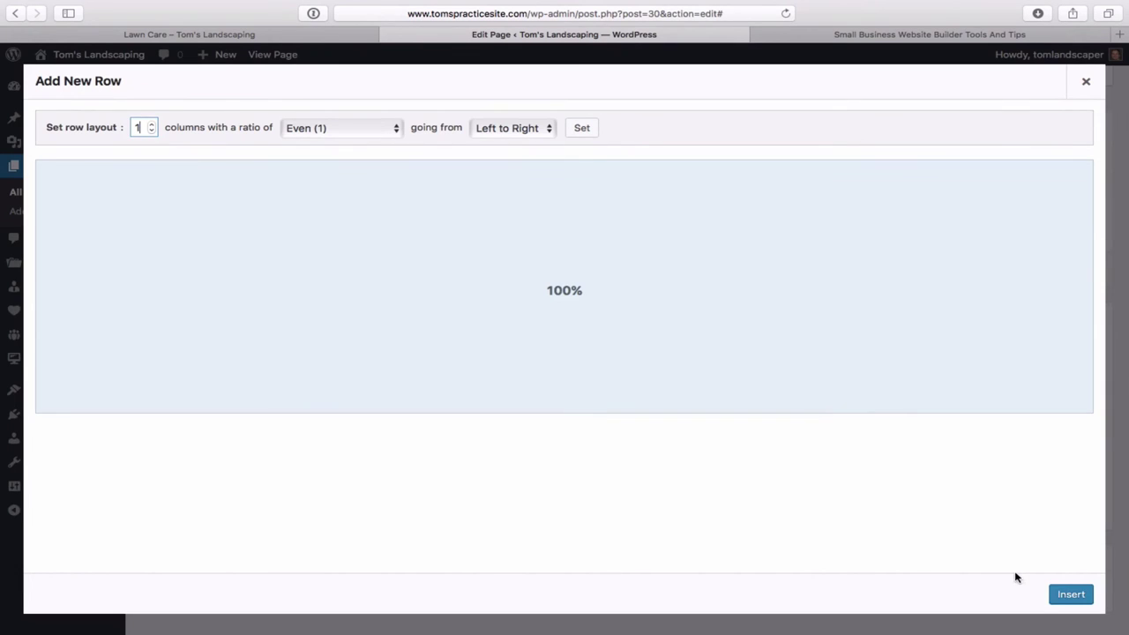
left_click(1071, 596)
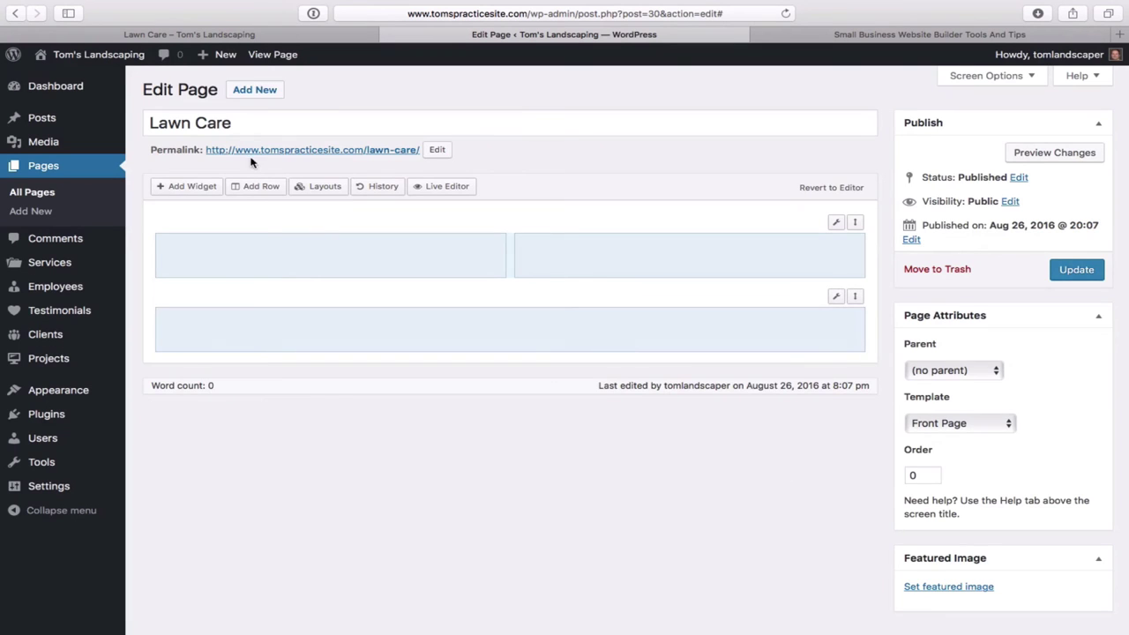
left_click(252, 187)
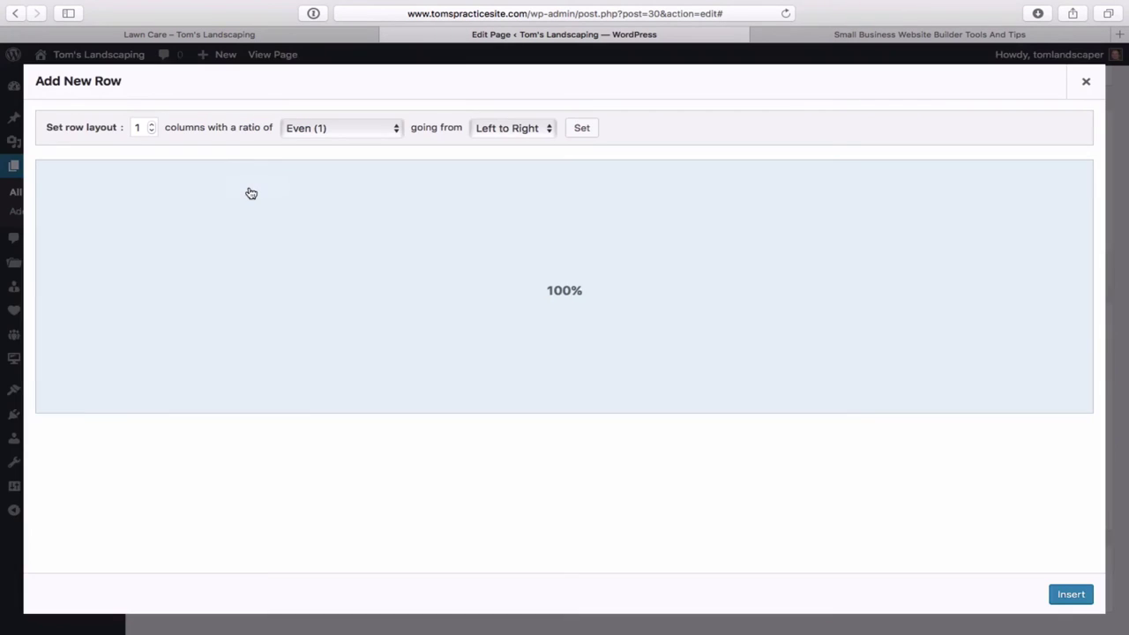
left_click(151, 127)
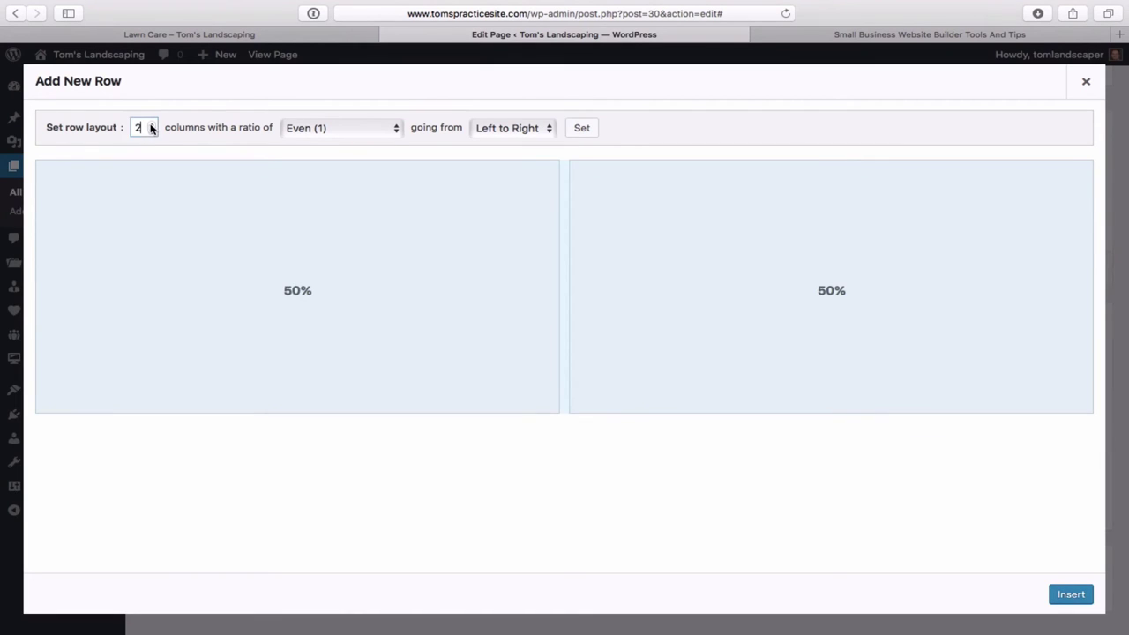
left_click(1069, 598)
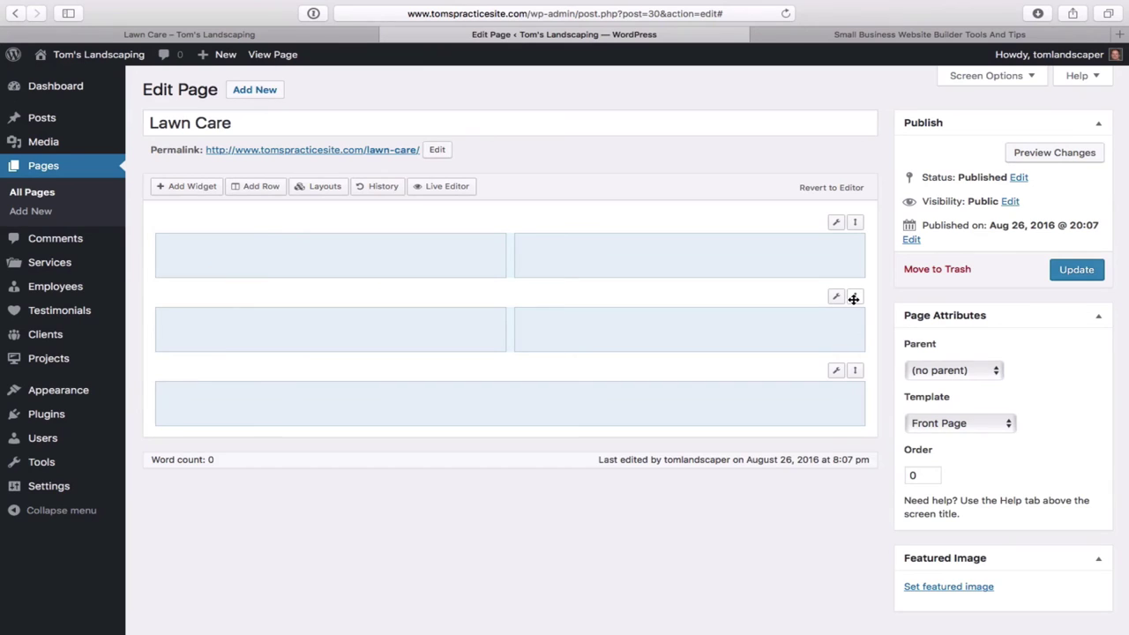
left_click_drag(853, 299, 858, 382)
left_click(327, 256)
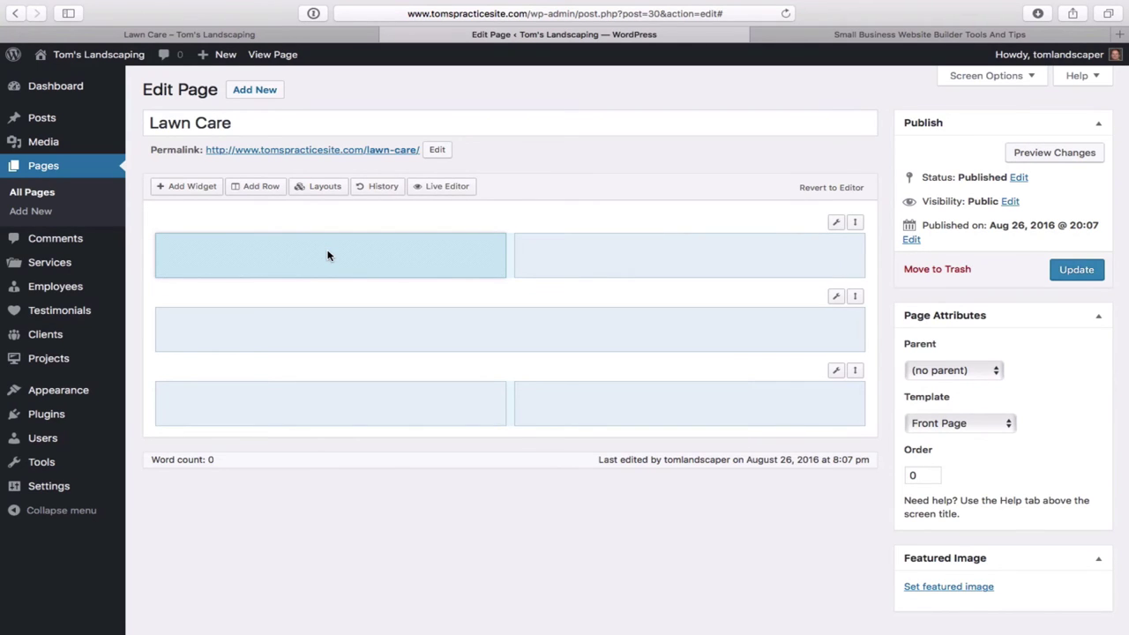
Add SiteOrigin Editor and Image widgets to the top row and a SiteOrigin Editor to the middle row
left_click(199, 187)
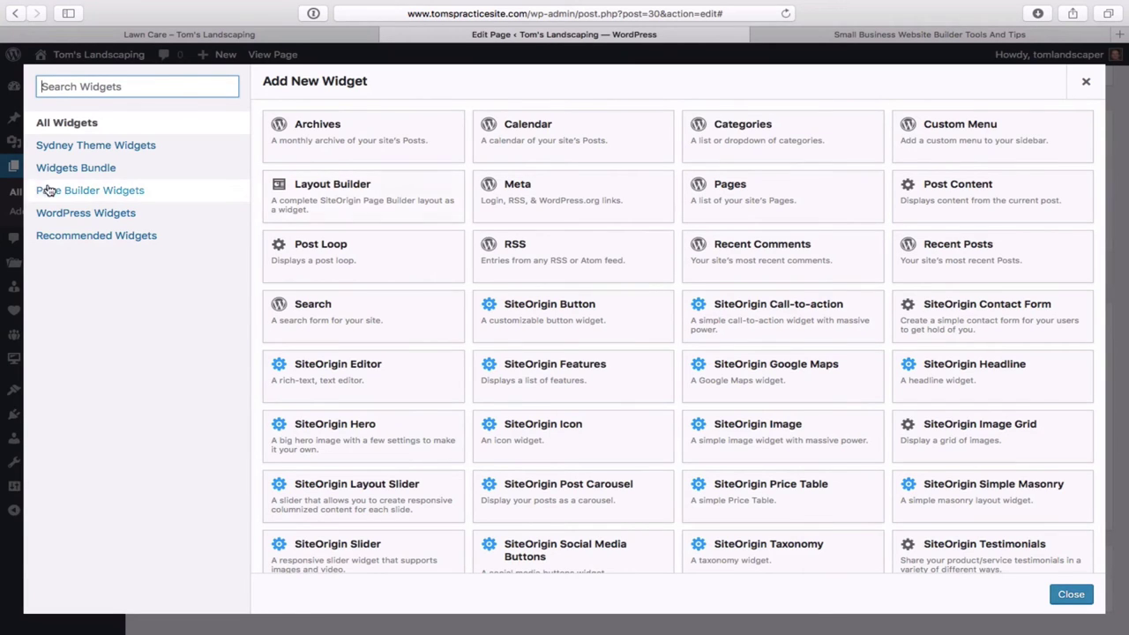
left_click(88, 177)
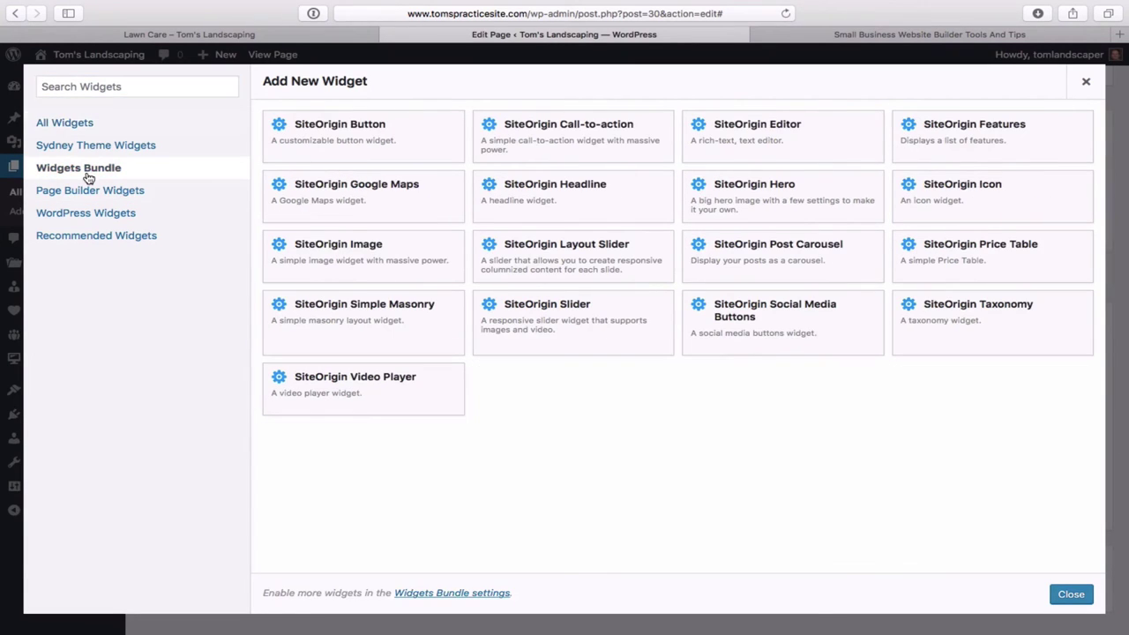
left_click(761, 130)
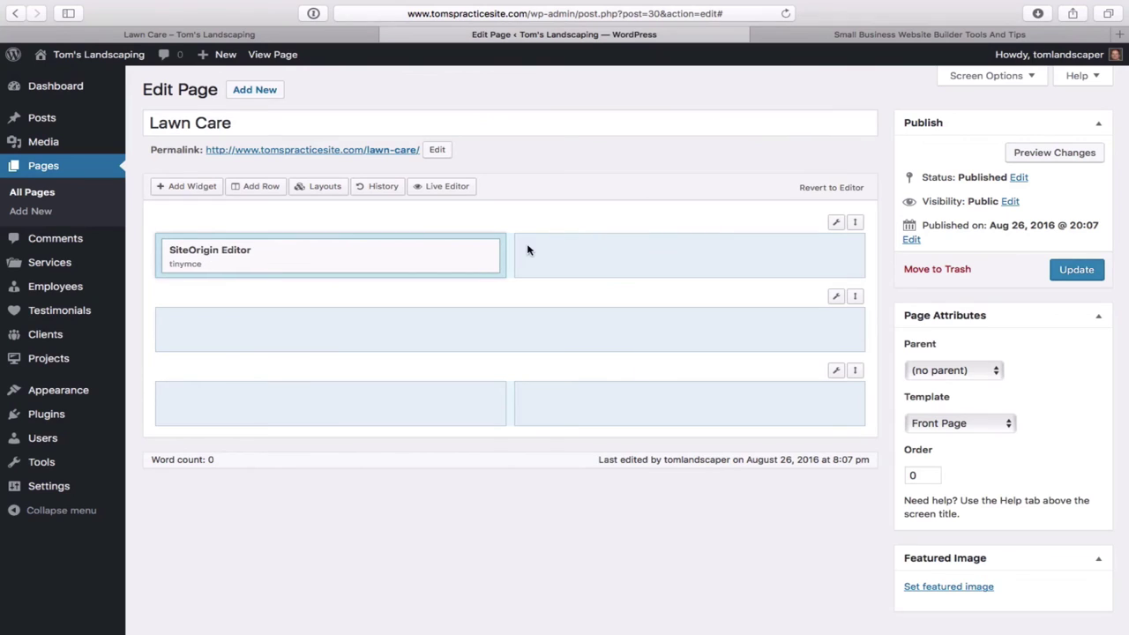
left_click(597, 262)
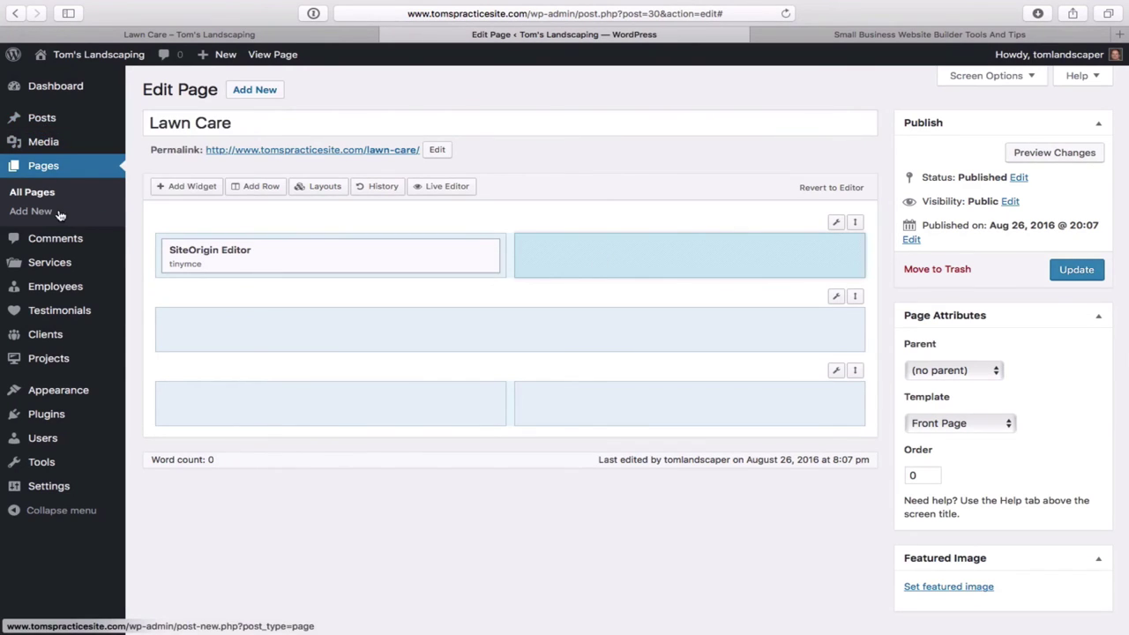
left_click(195, 185)
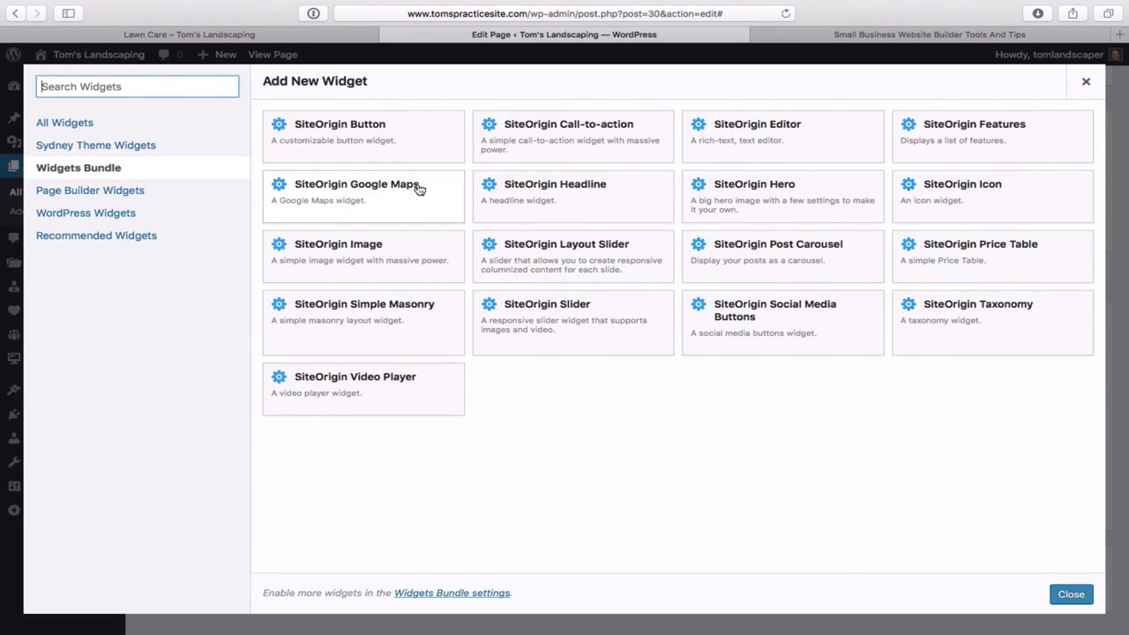
left_click(402, 234)
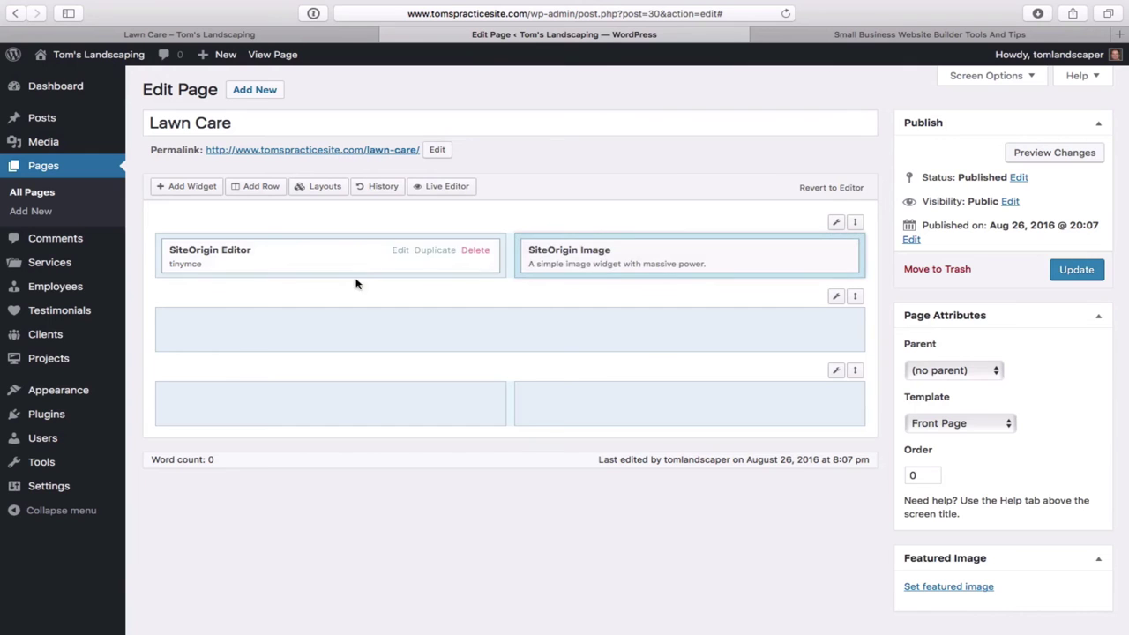
left_click(377, 329)
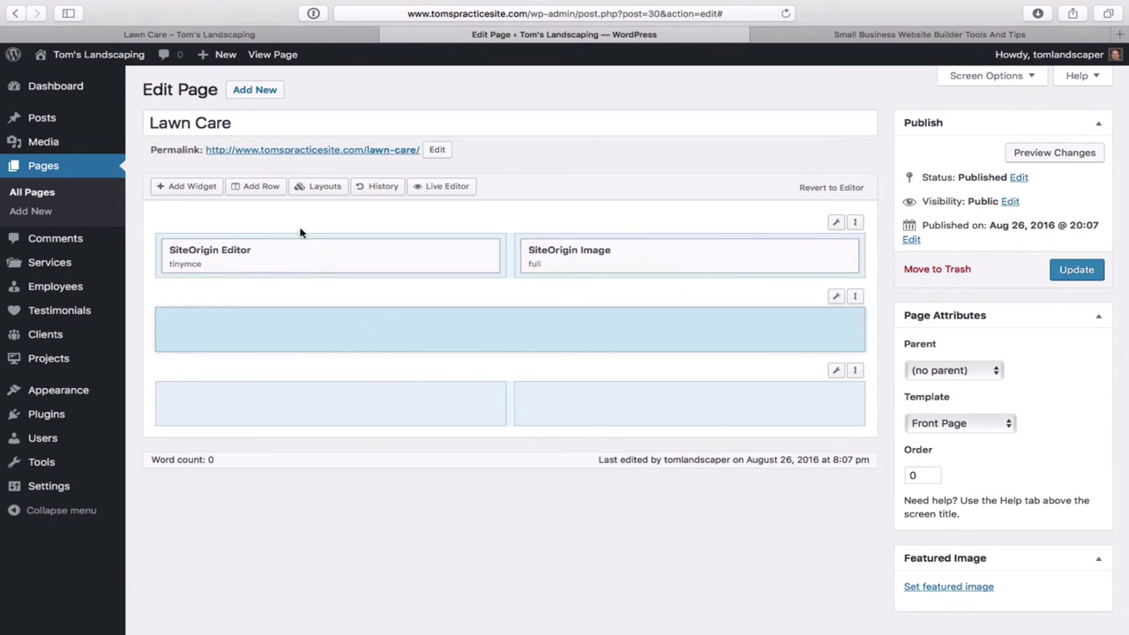
left_click(188, 187)
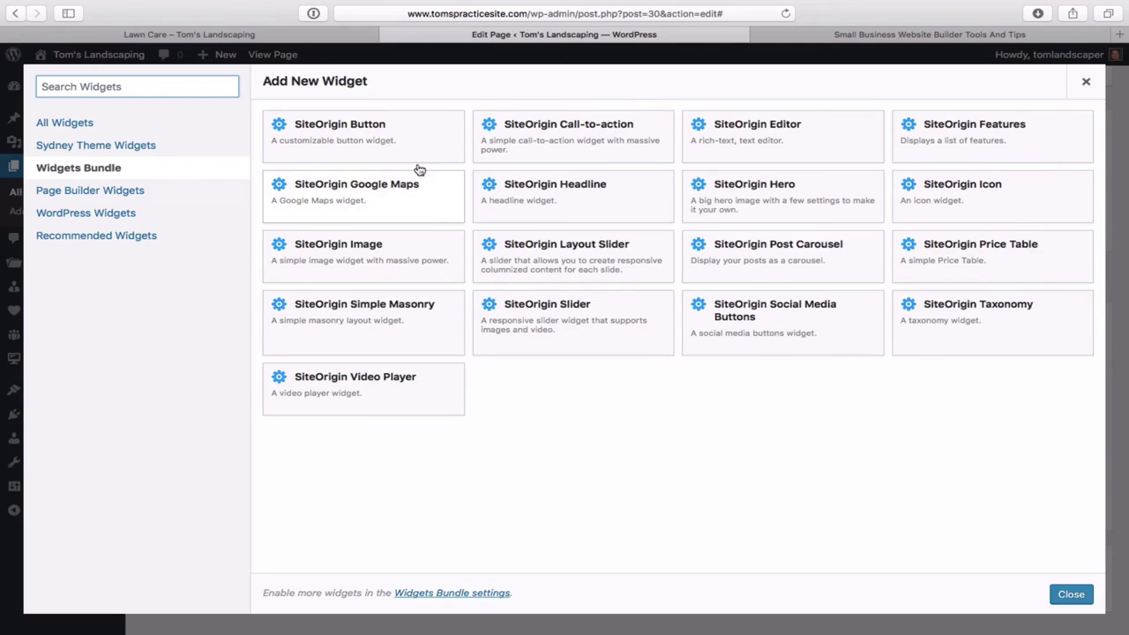
left_click(757, 133)
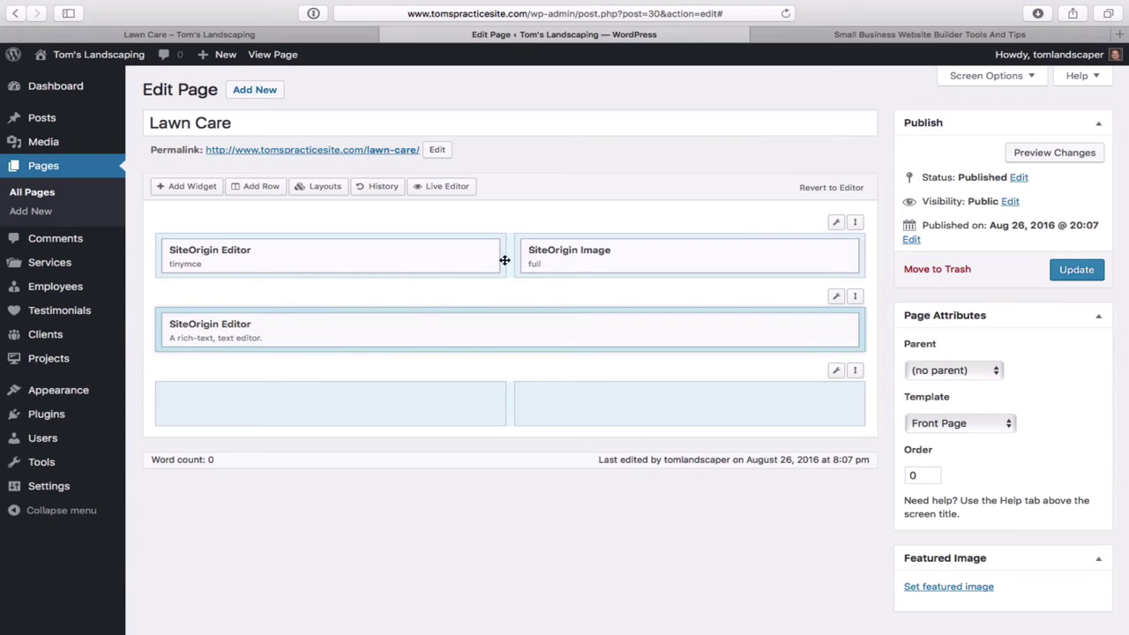
Add a SiteOrigin Image widget bottom-left and a Sydney FP: Call to action widget bottom-right
left_click(410, 396)
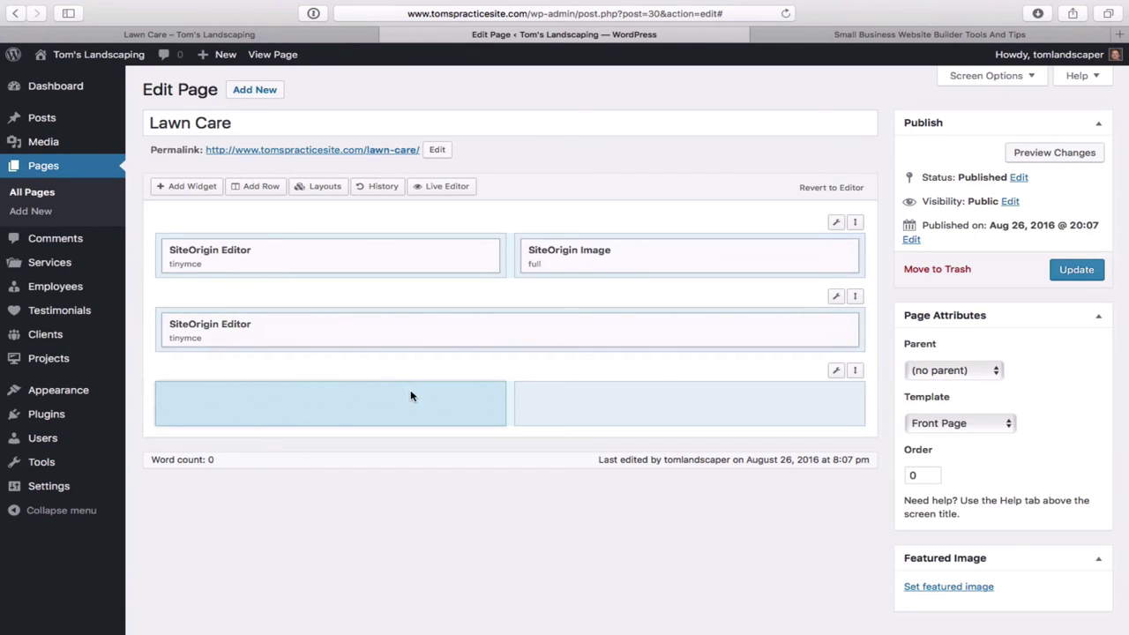
left_click(192, 187)
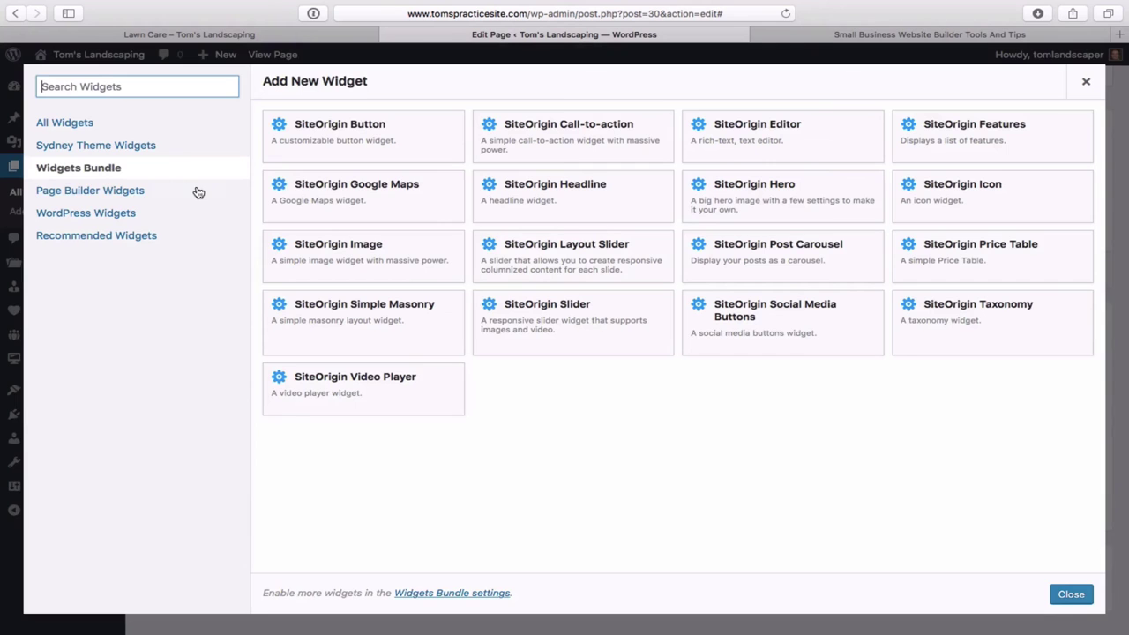
left_click(360, 254)
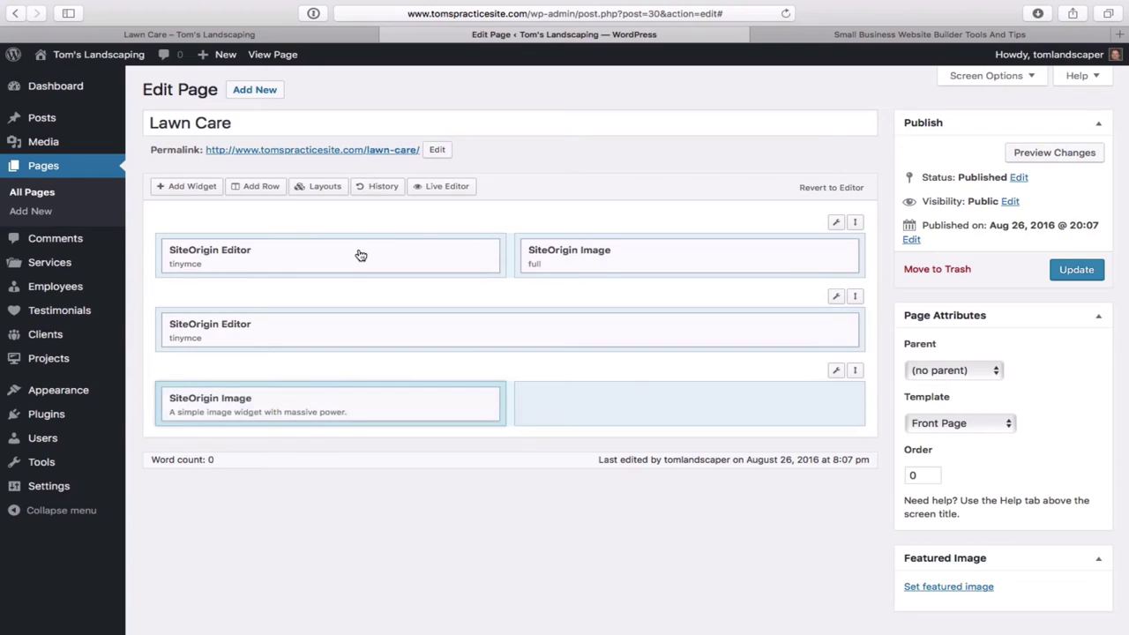
left_click(598, 406)
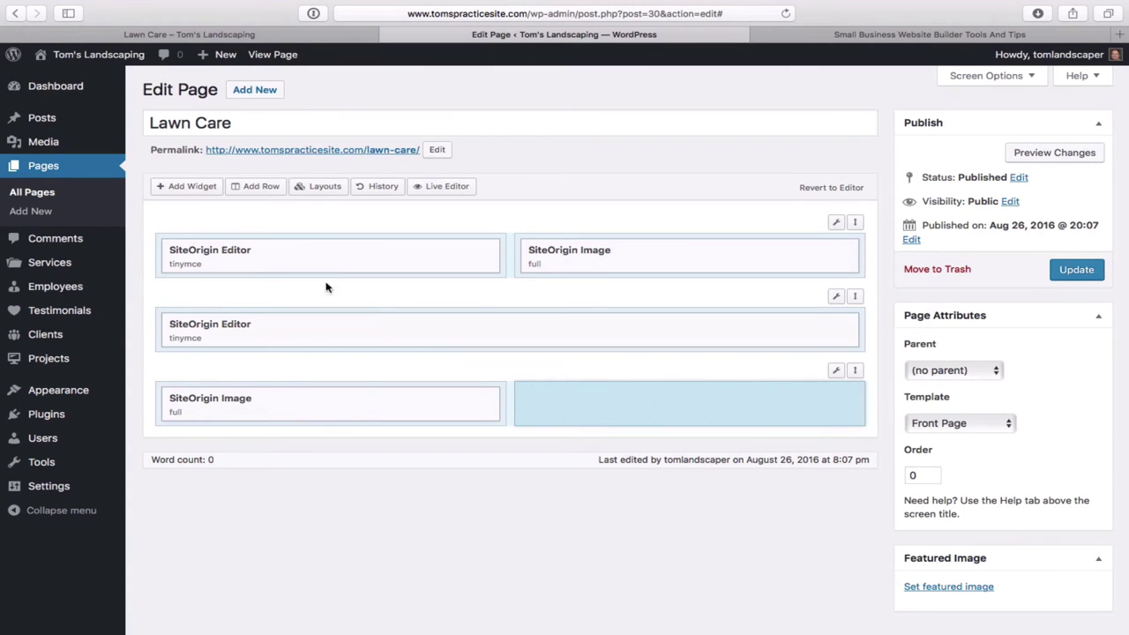
left_click(203, 192)
left_click(123, 147)
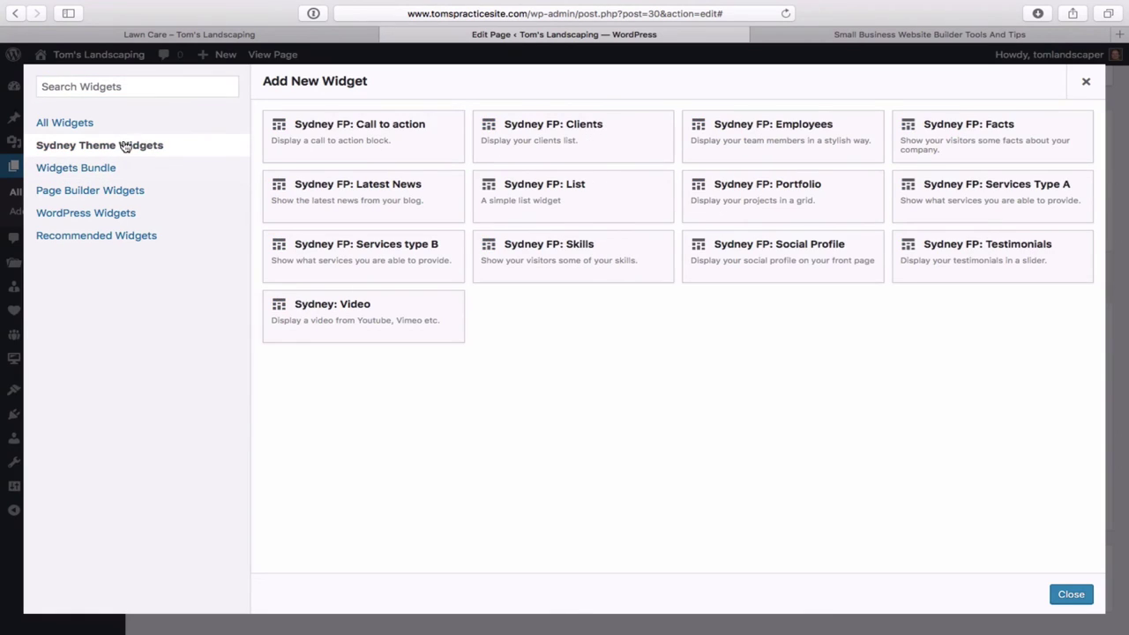
left_click(360, 138)
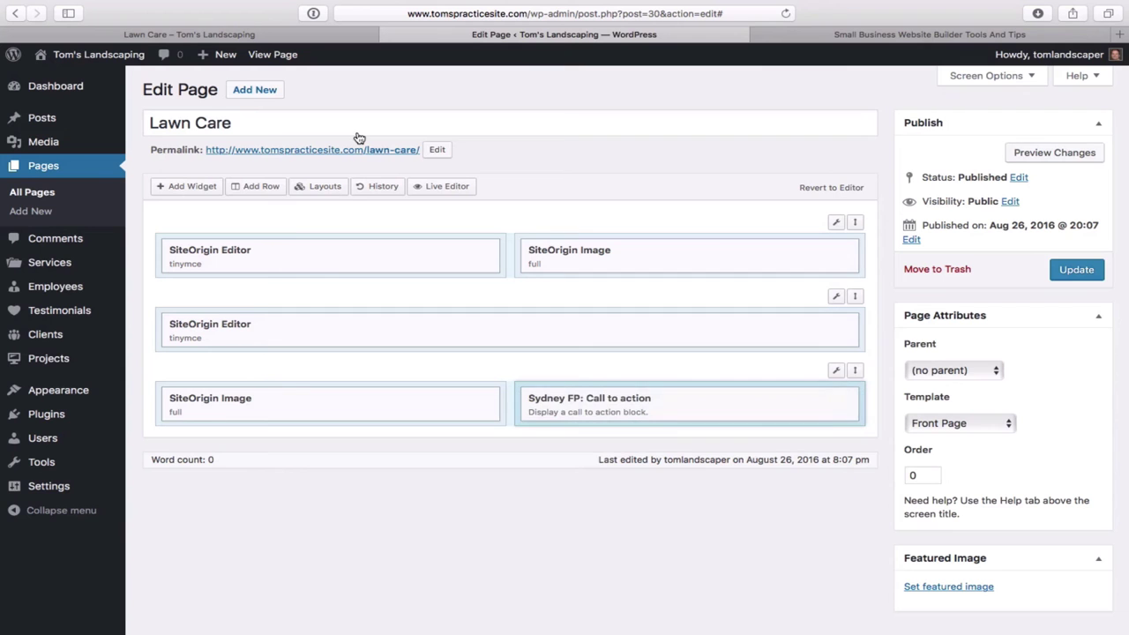
mouse_move(421, 327)
mouse_move(385, 257)
mouse_move(338, 263)
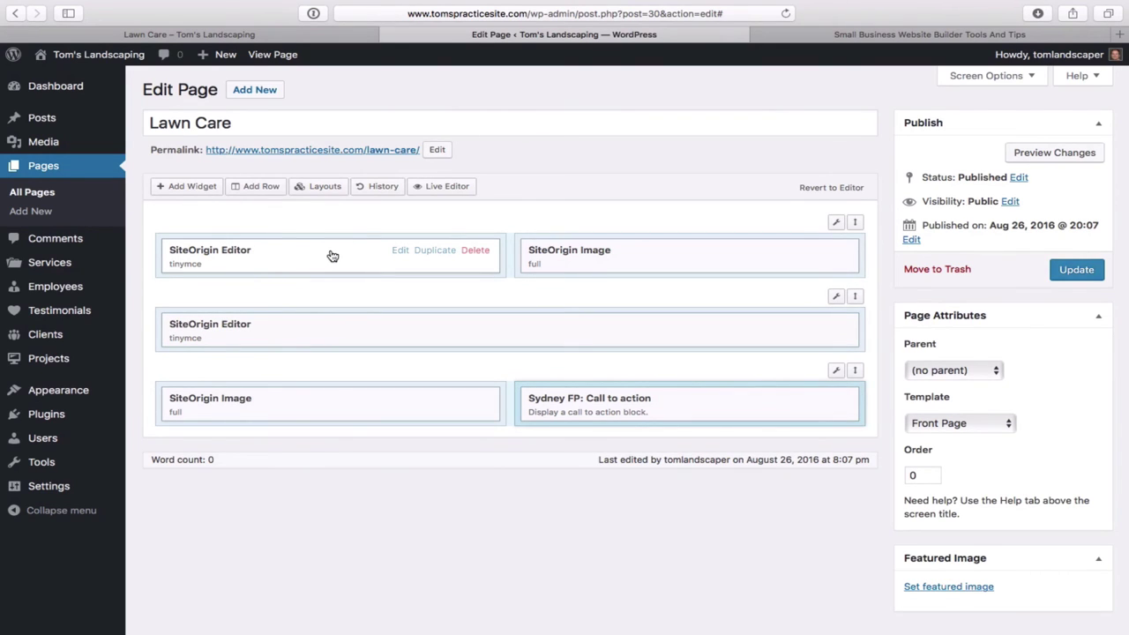
Open the top SiteOrigin Editor widget, then close it without adding content
left_click(331, 256)
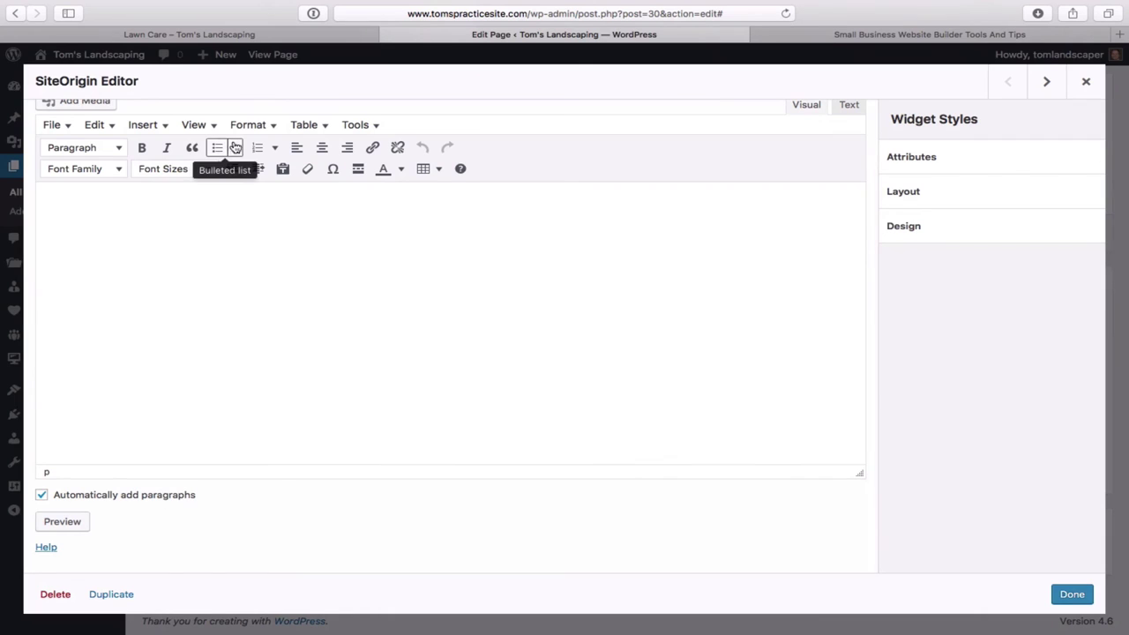
left_click(1087, 83)
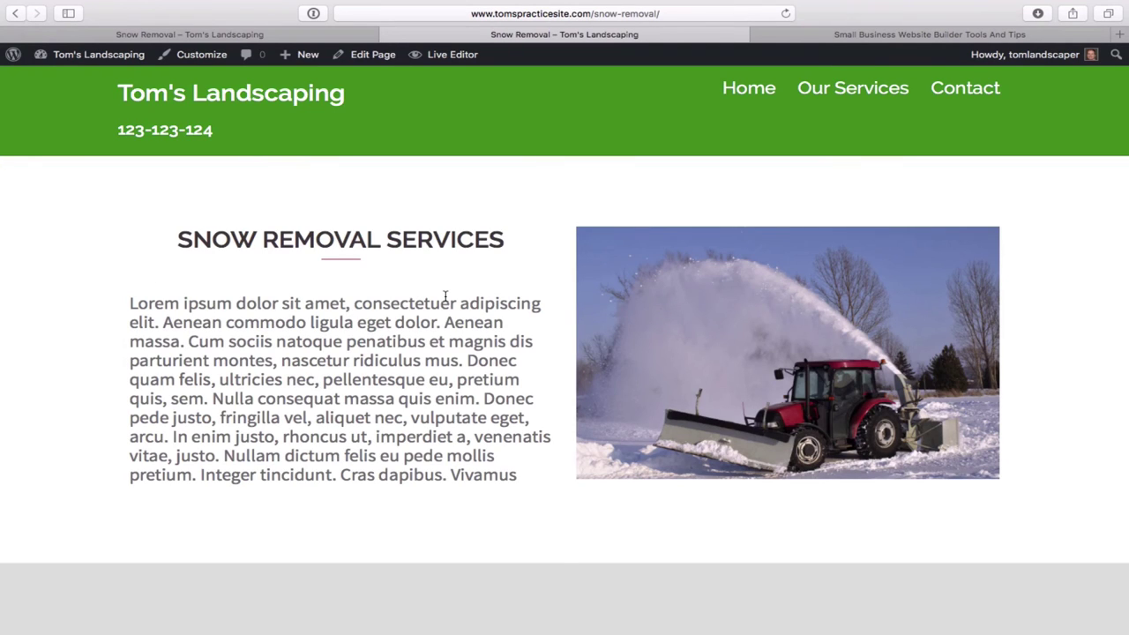
Open the live Lawn Care page from Our Services and scroll through it
scroll(445, 298, "down", 10)
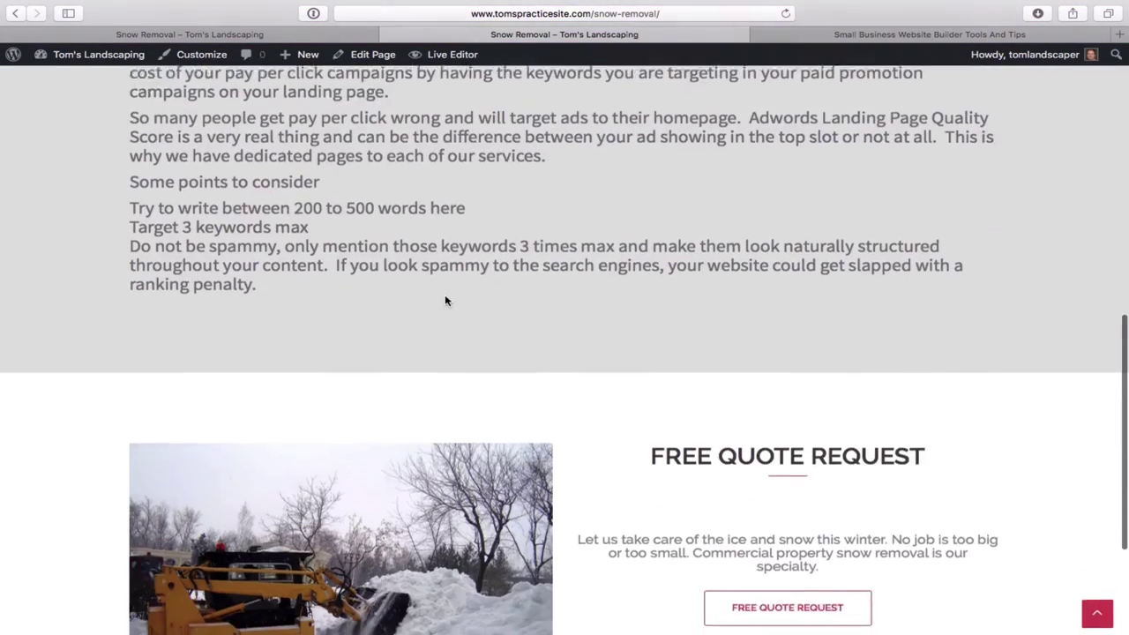
scroll(446, 301, "up", 15)
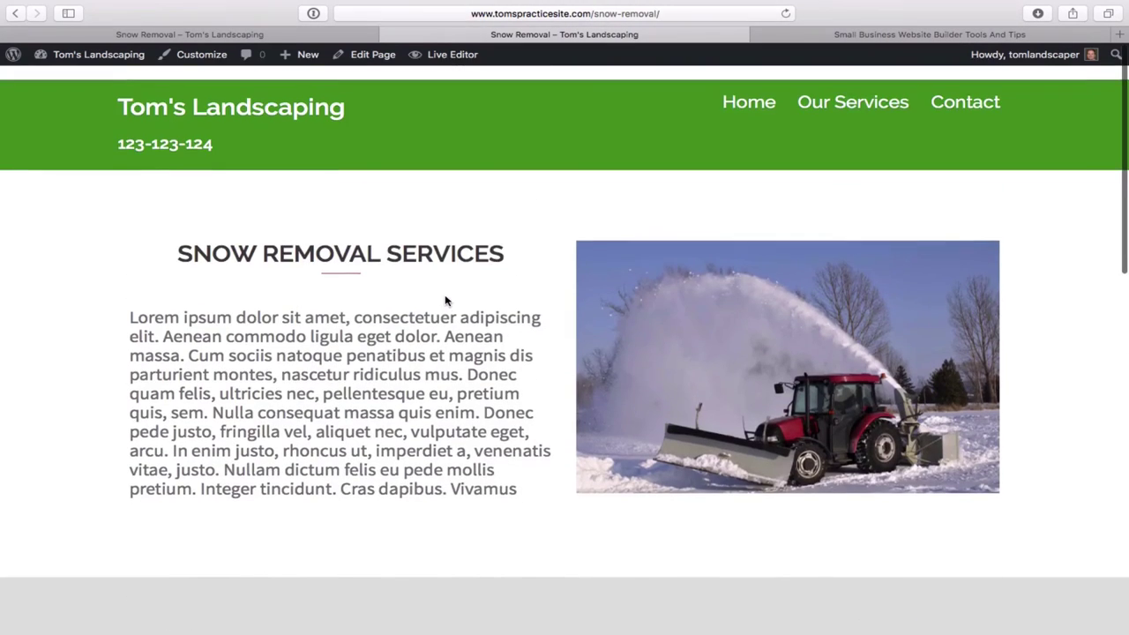
mouse_move(810, 90)
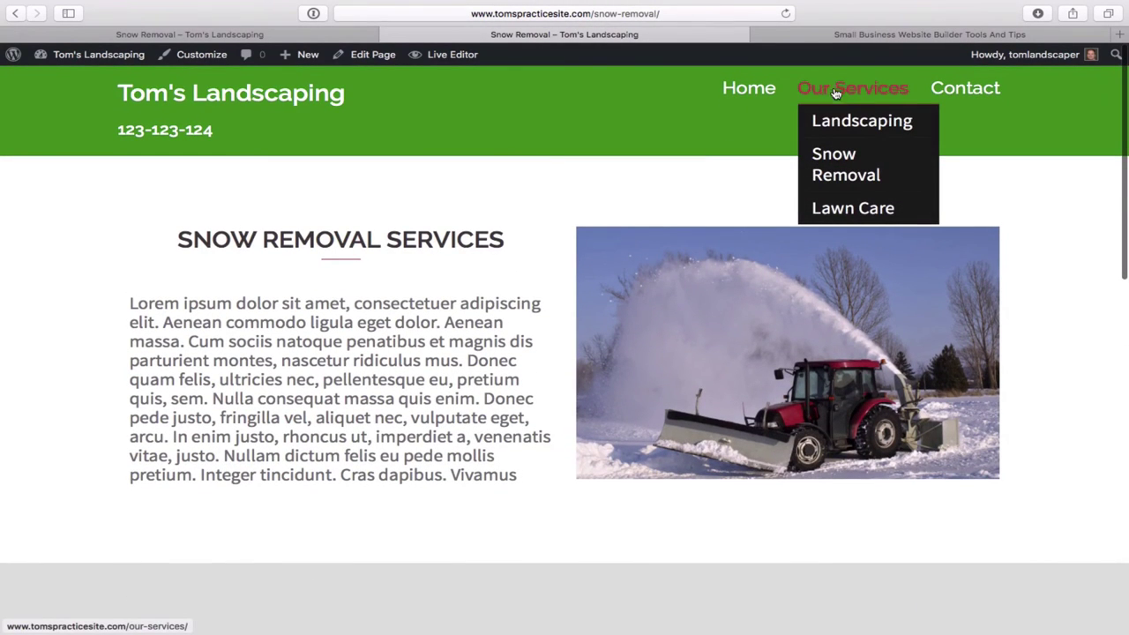
left_click(829, 216)
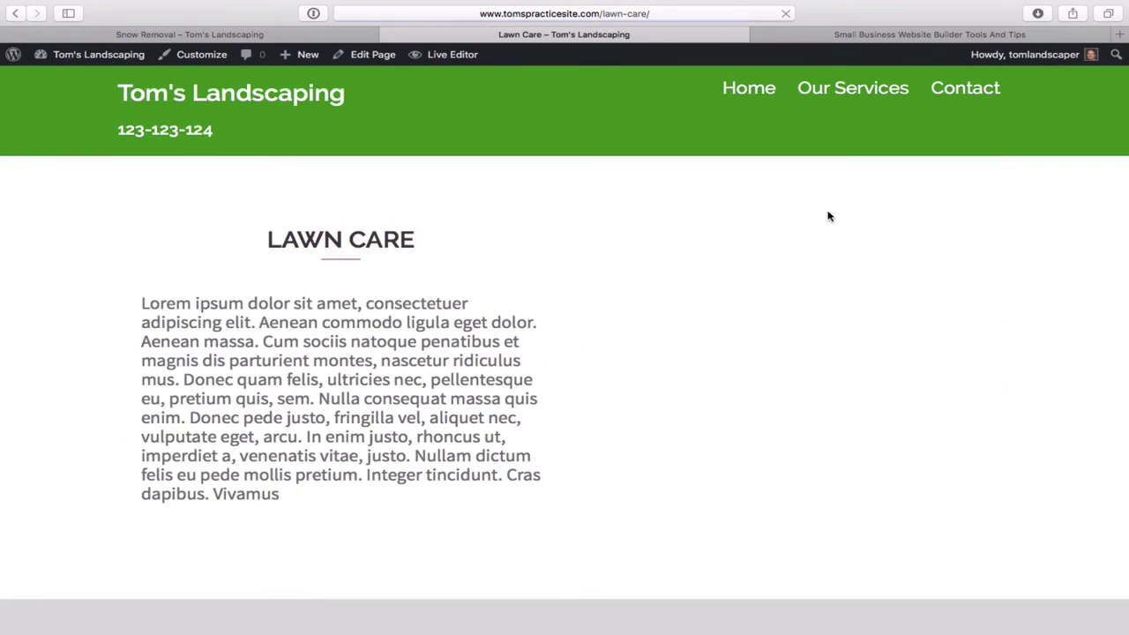
scroll(497, 257, "down", 10)
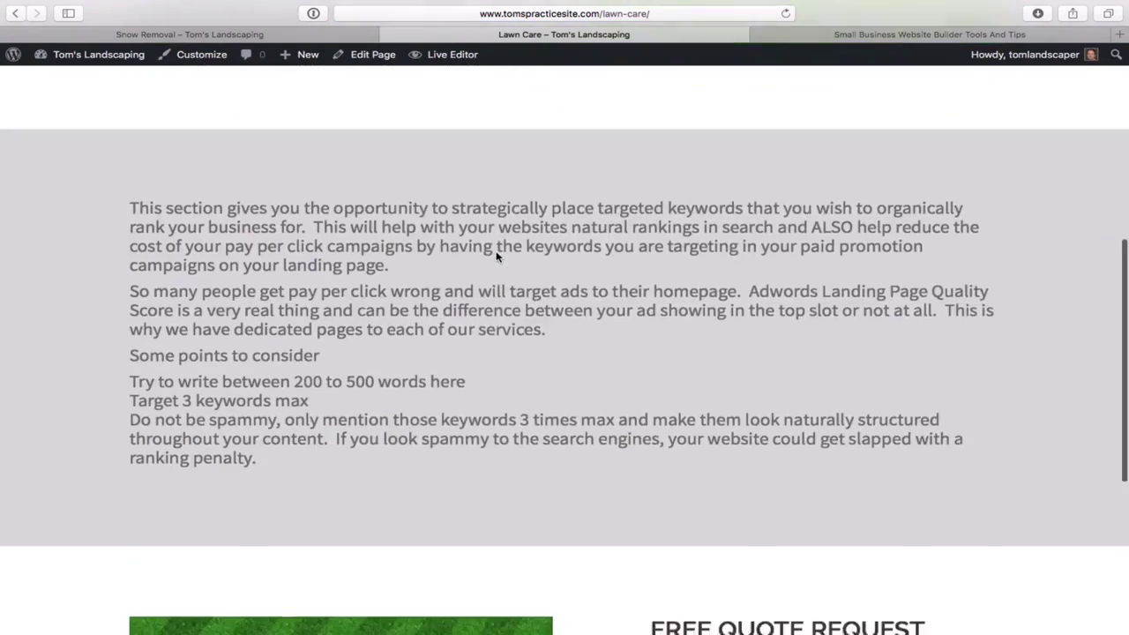
scroll(497, 256, "up", 2)
scroll(496, 257, "up", 10)
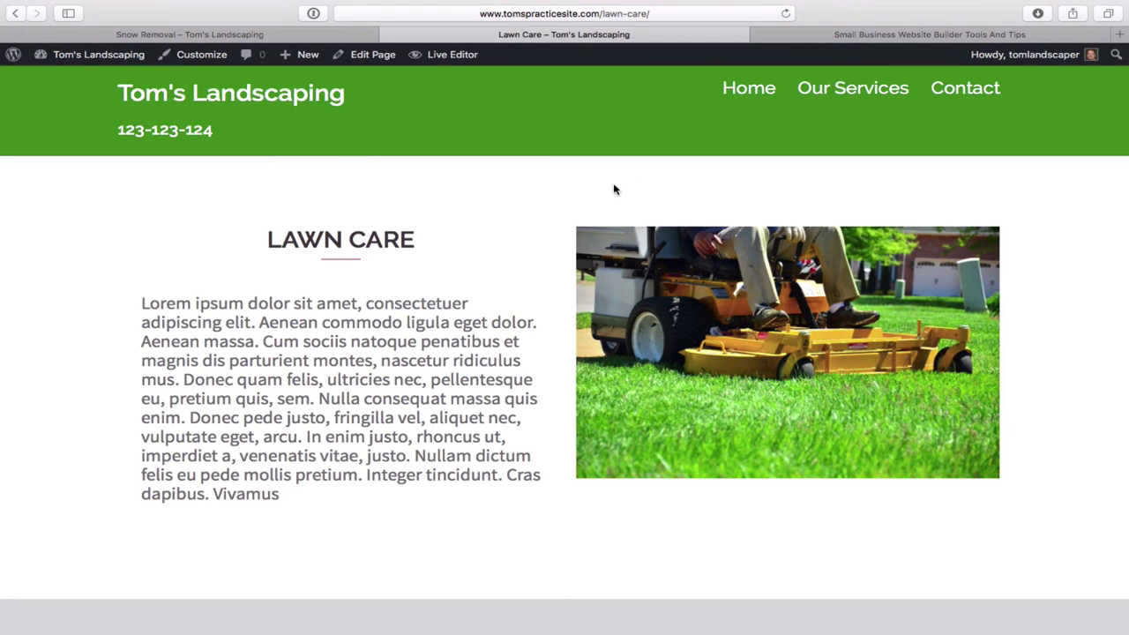
Review the live Landscaping page, then go to the empty Contact page
mouse_move(834, 92)
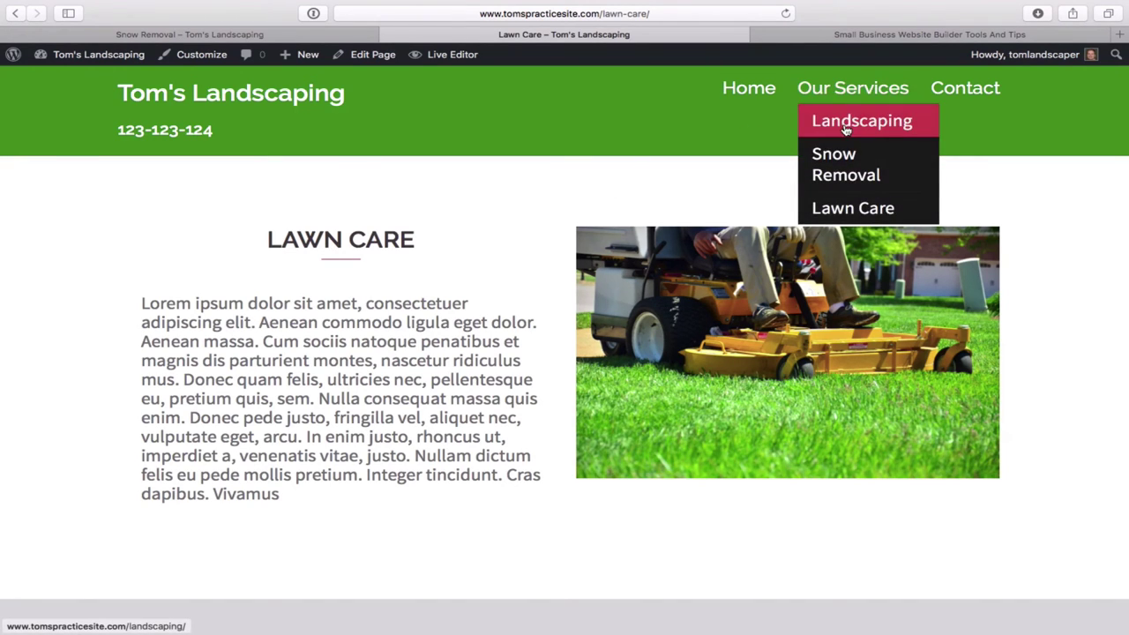
left_click(846, 127)
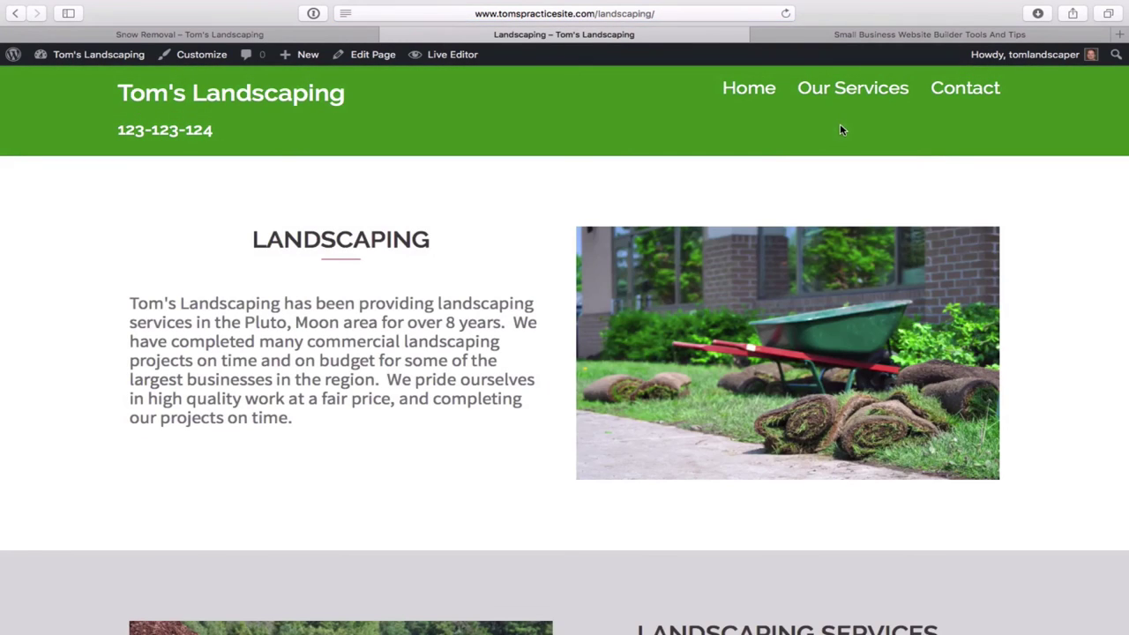
scroll(555, 331, "down", 5)
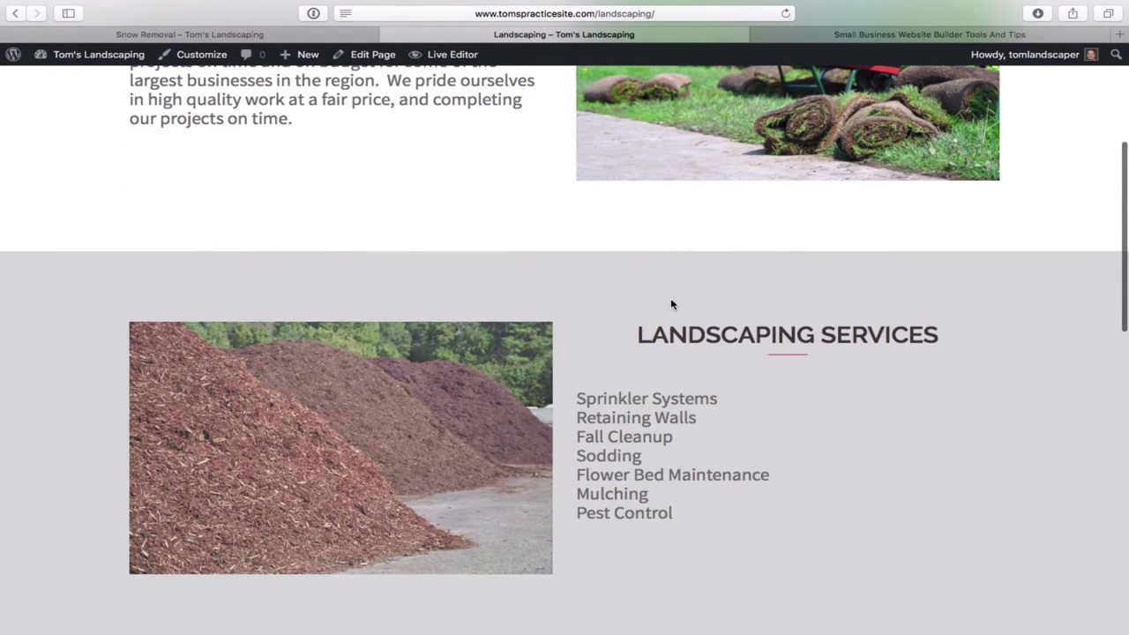
scroll(702, 288, "down", 2)
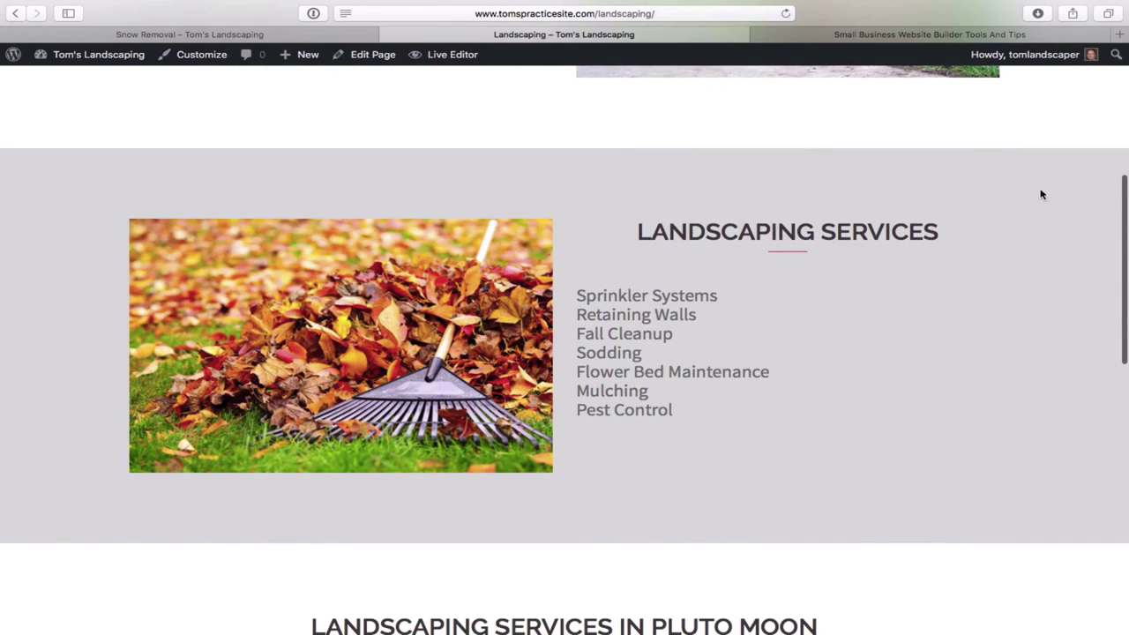
scroll(1028, 260, "down", 7)
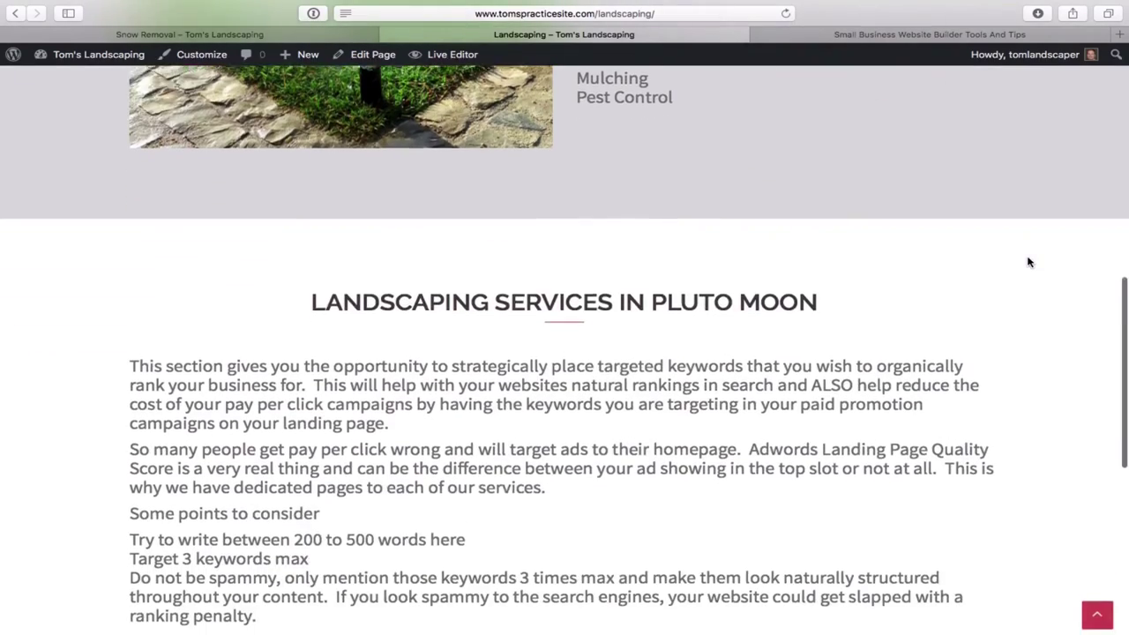
scroll(1028, 262, "up", 12)
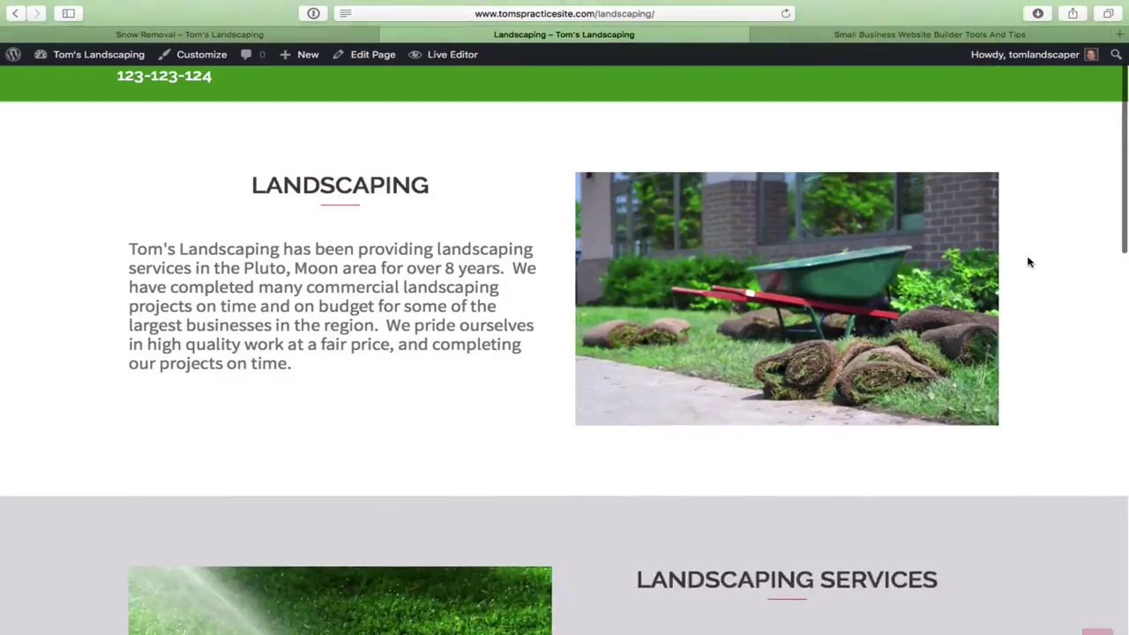
scroll(1029, 262, "down", 1)
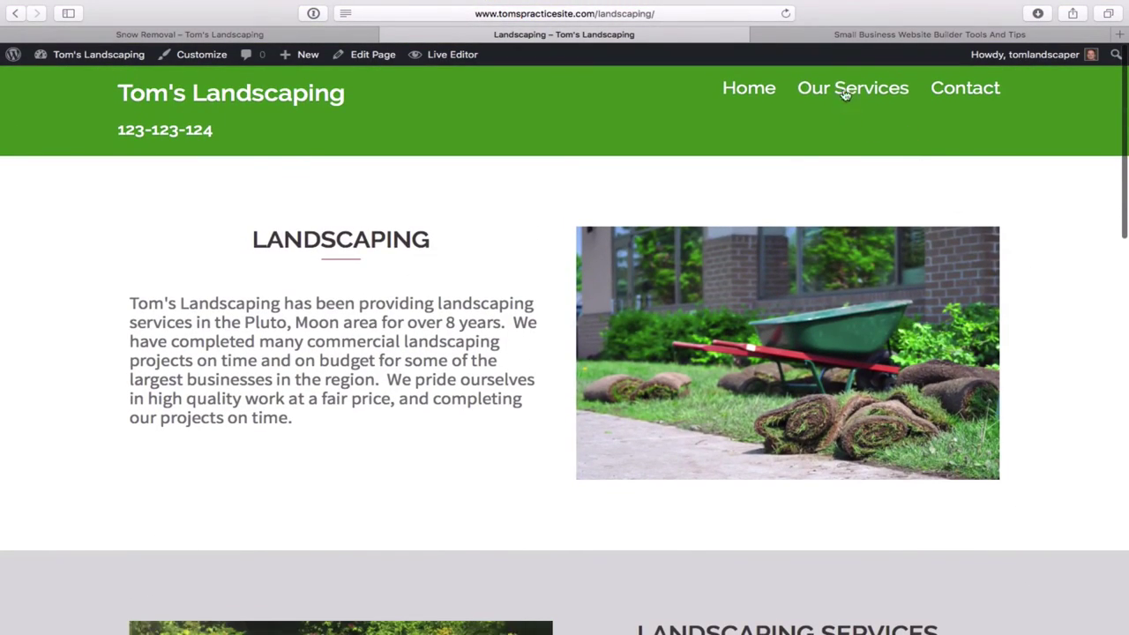
left_click(974, 90)
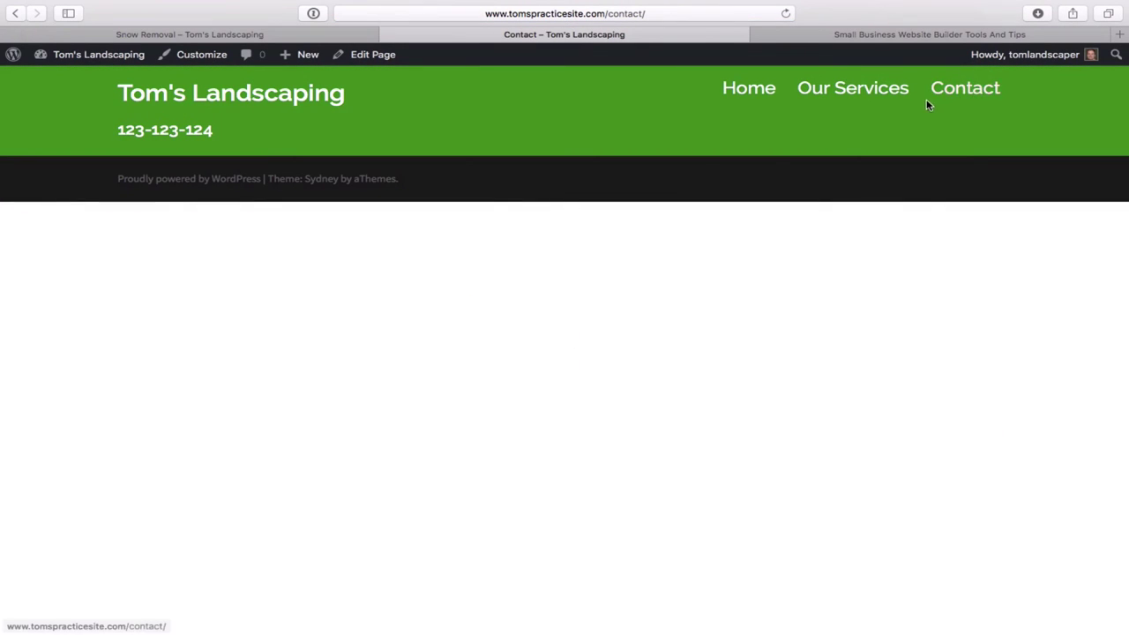
Switch the Contact page to Page Builder and view the reference site's Contact page
left_click(379, 59)
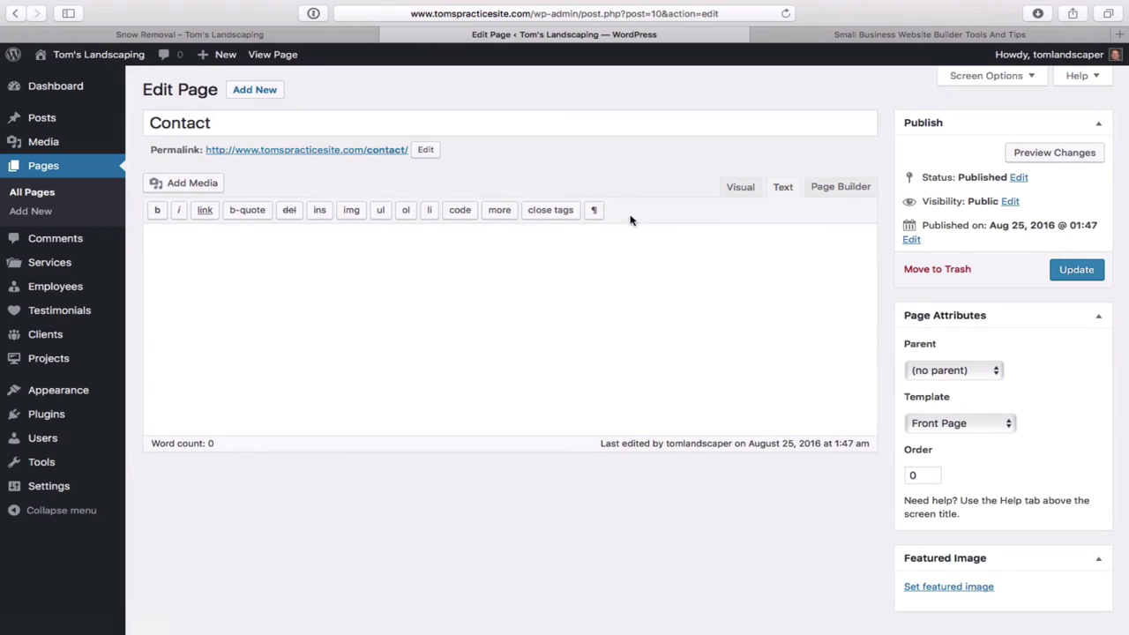
left_click(842, 188)
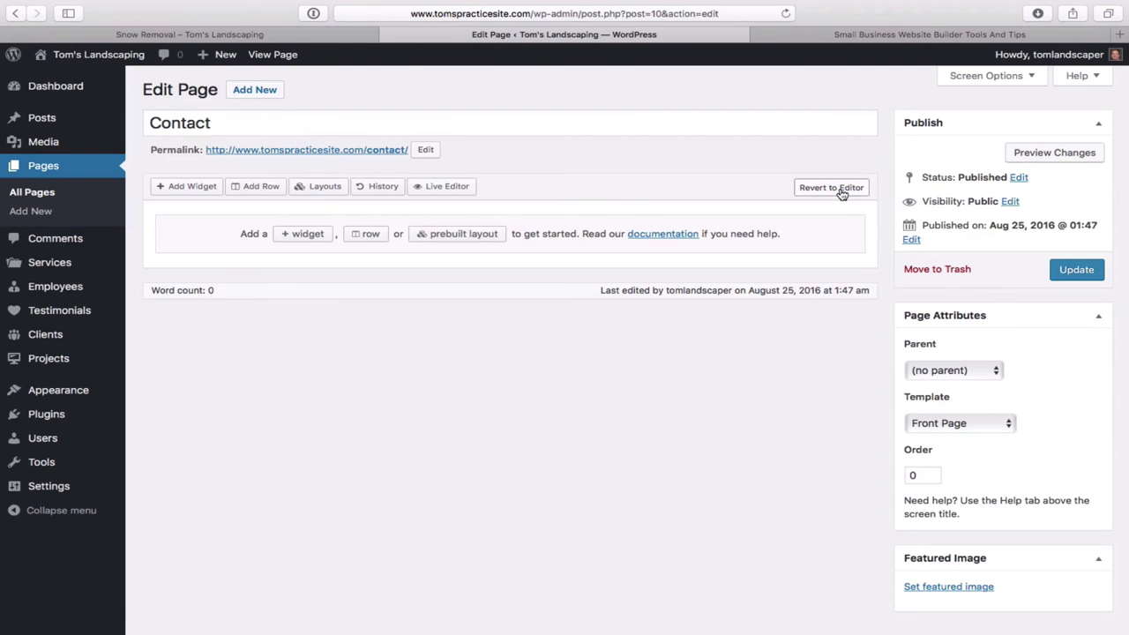
left_click(294, 37)
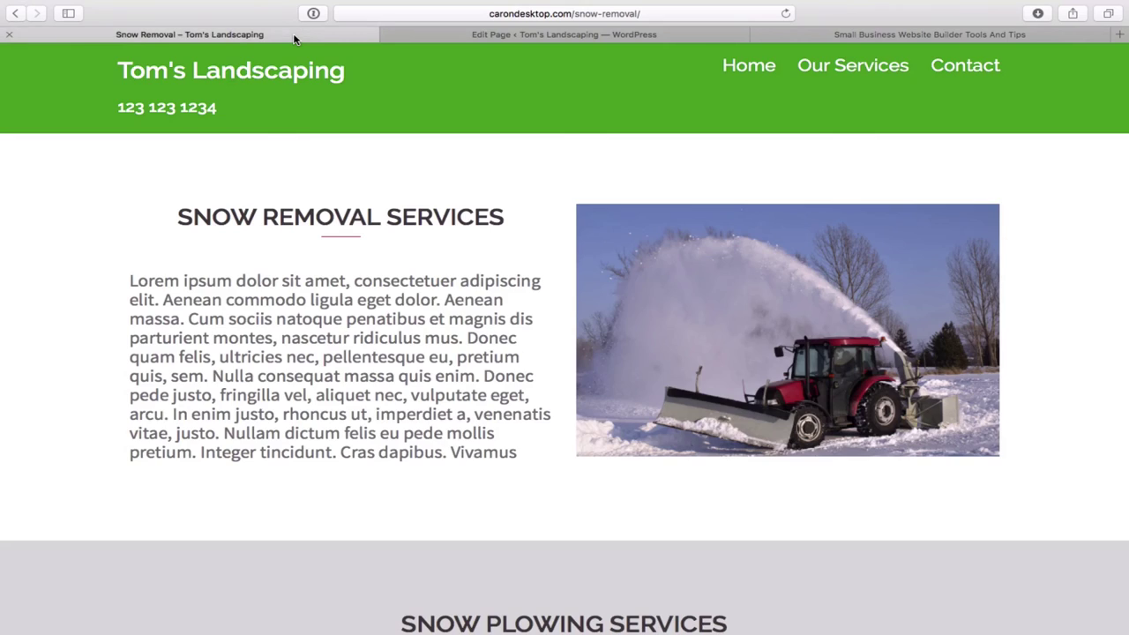
left_click(963, 75)
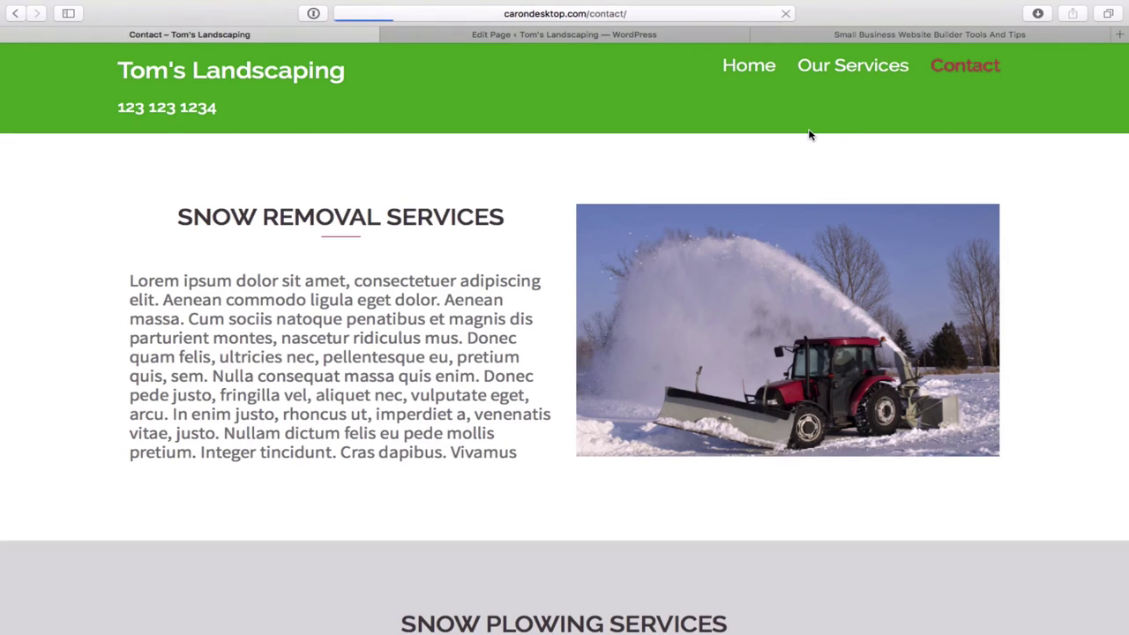
Scroll the reference Contact page, then bring up the Page Builder Layouts directory
scroll(814, 213, "down", 10)
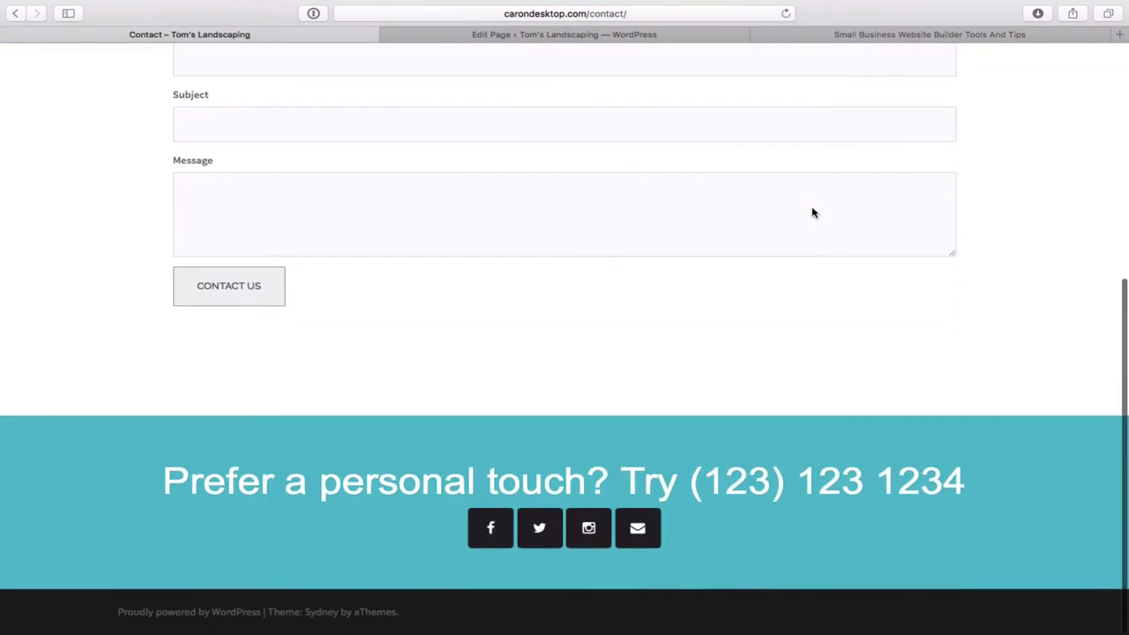
scroll(813, 208, "up", 10)
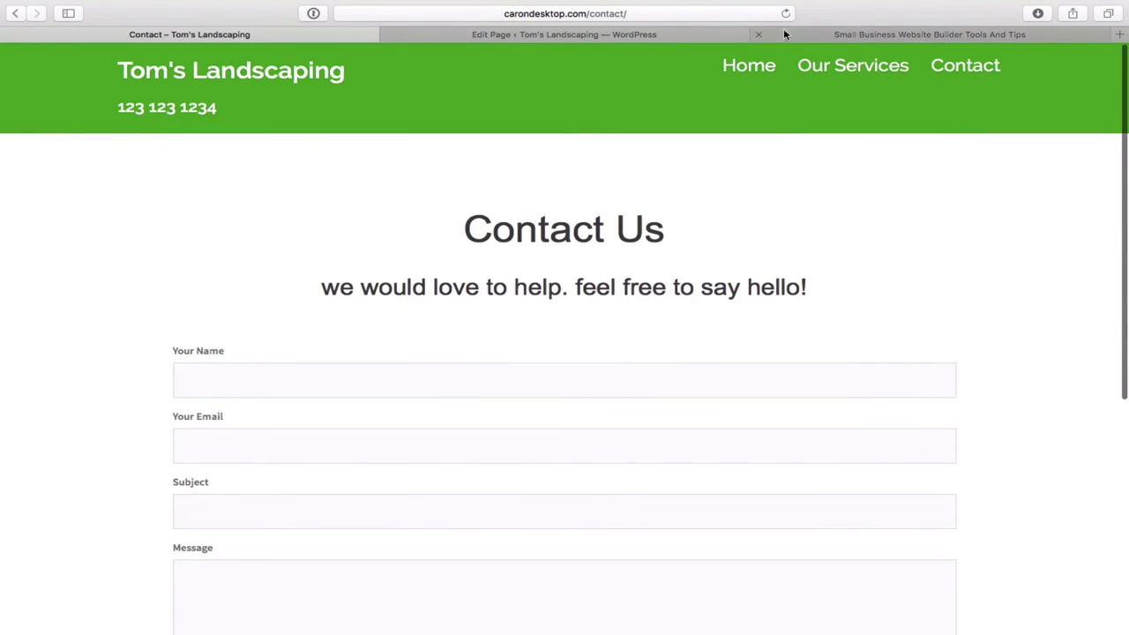
left_click(651, 36)
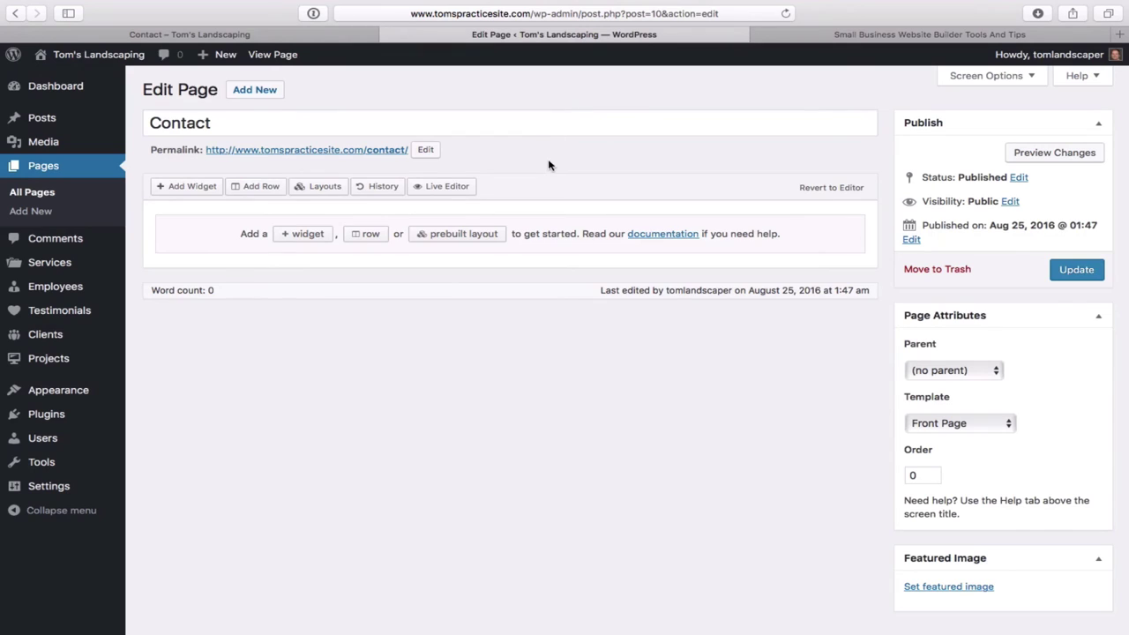
left_click(324, 191)
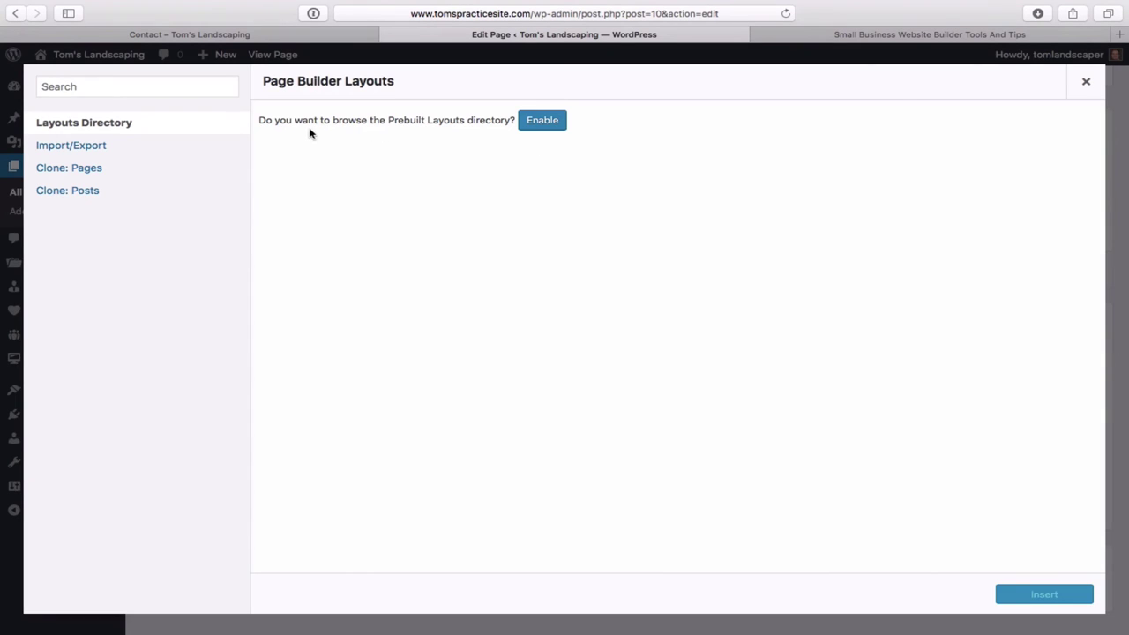
Insert the Simple Business Contact prebuilt layout after the existing content and update the page
left_click(544, 126)
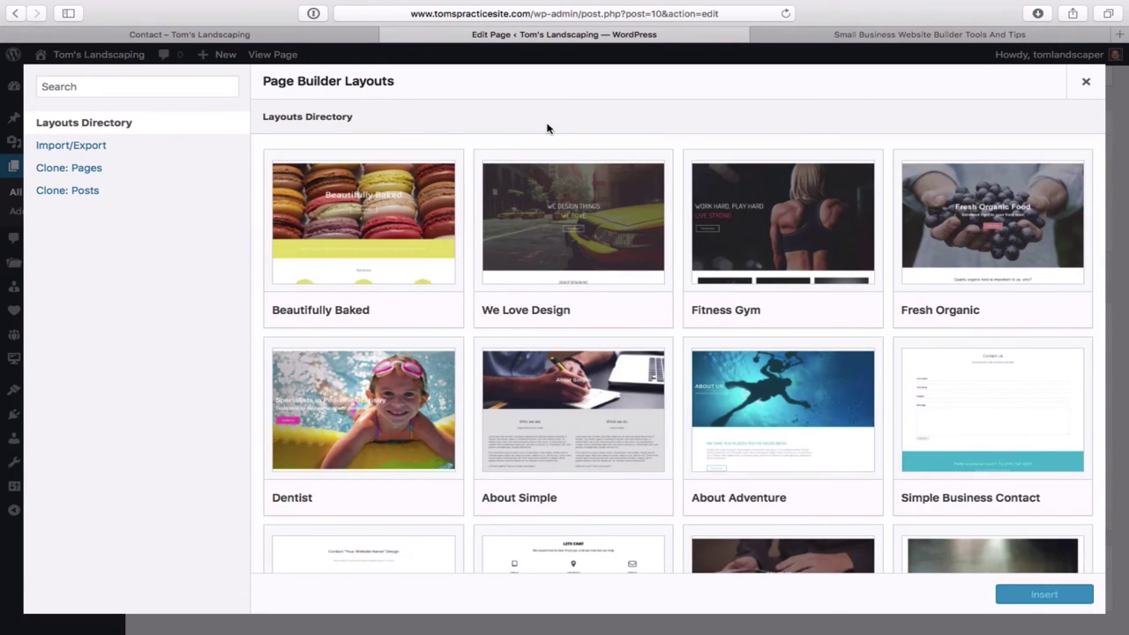
scroll(590, 274, "down", 4)
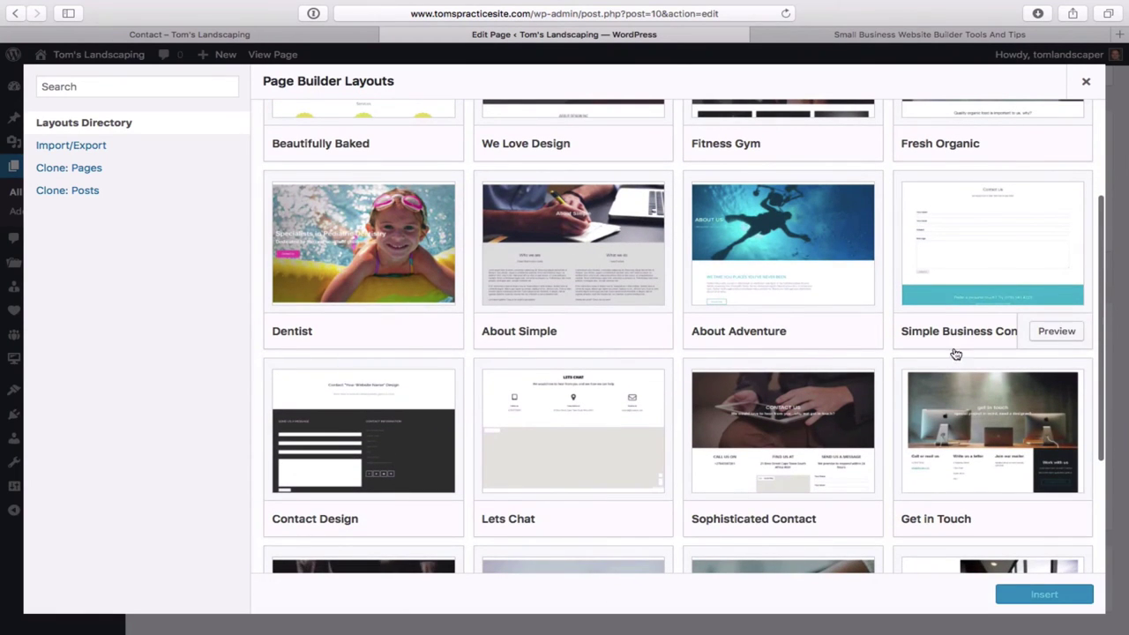
left_click(982, 246)
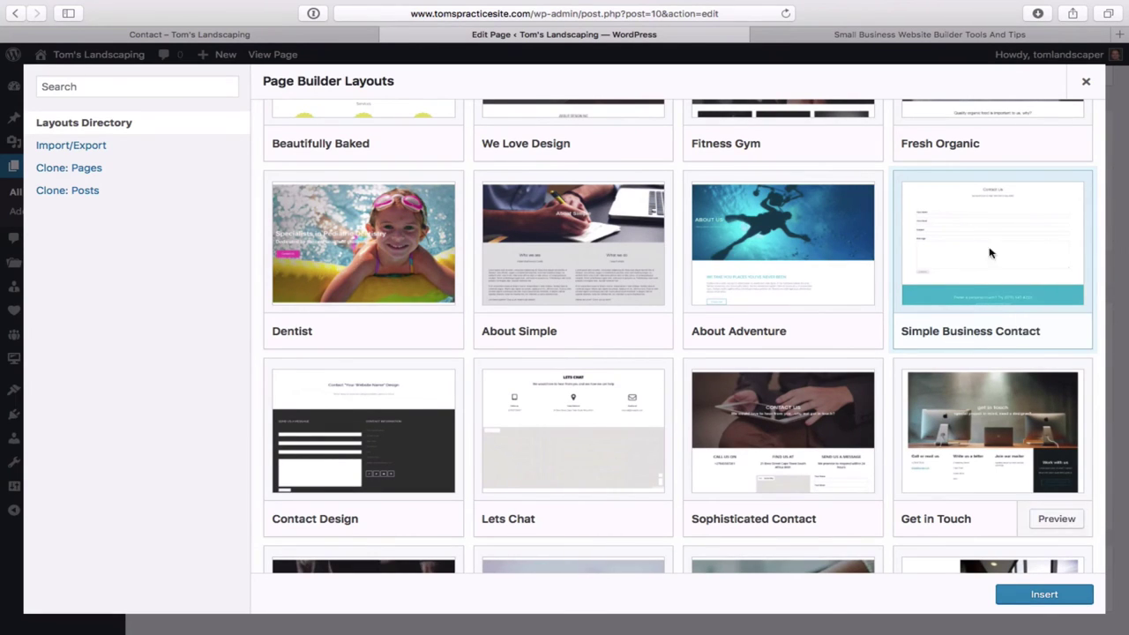
left_click(1044, 597)
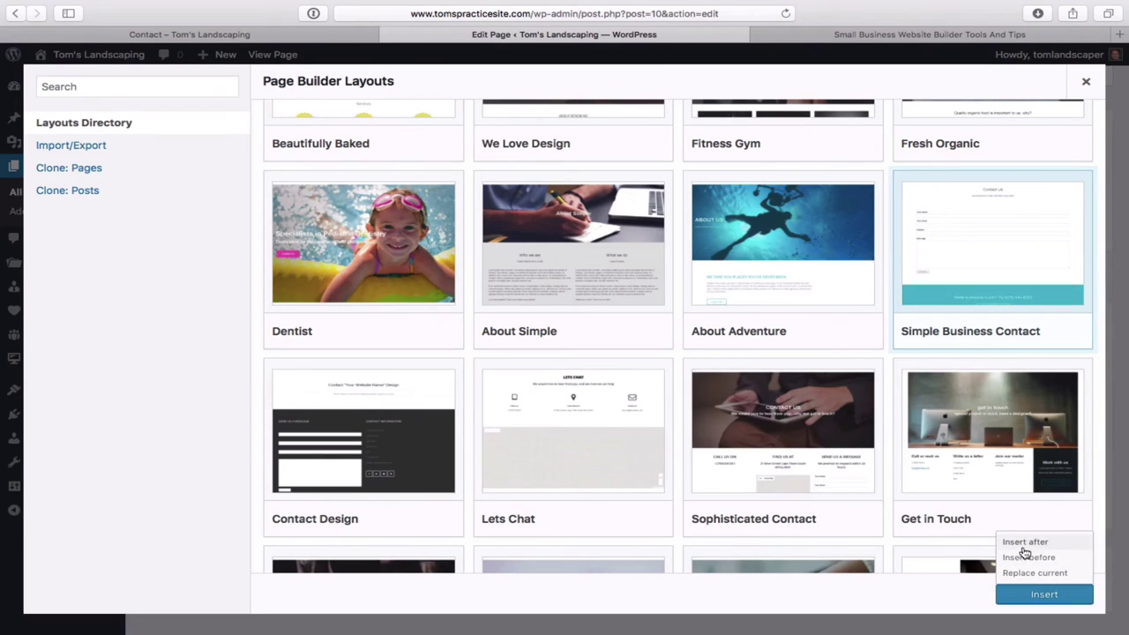
left_click(1021, 545)
mouse_move(901, 516)
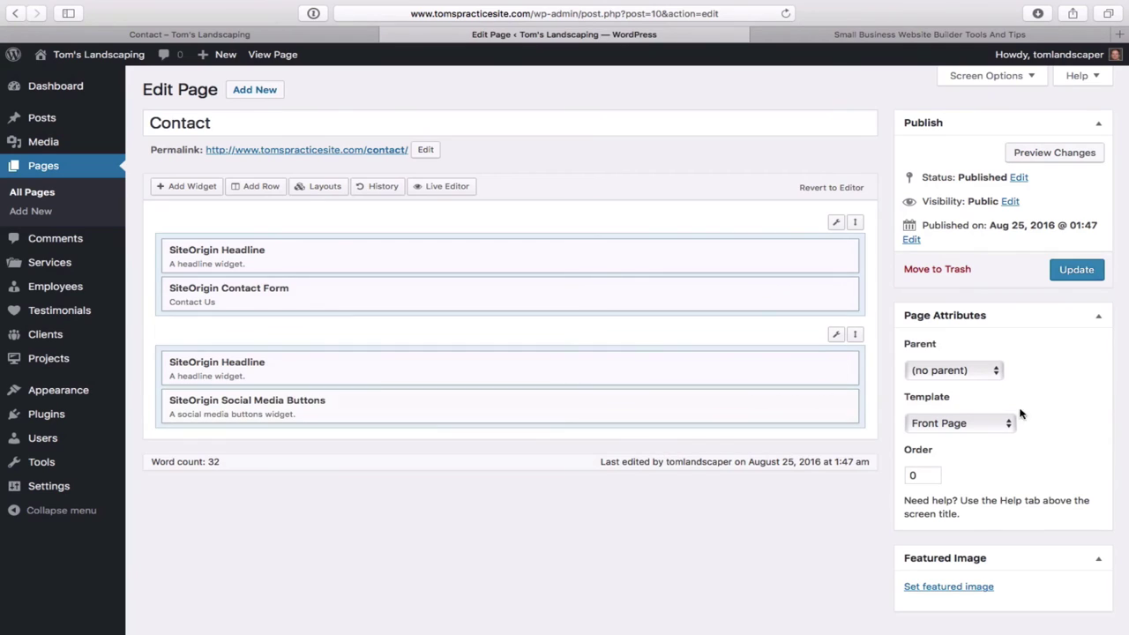
left_click(1077, 272)
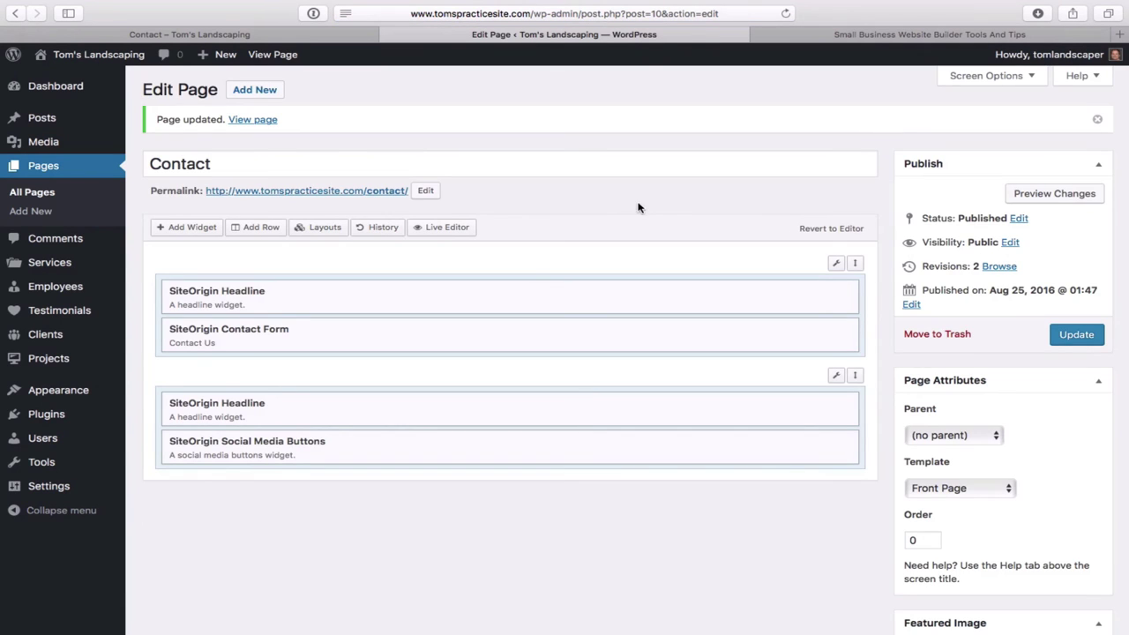
View the live Contact page and scroll through its new layout
left_click(281, 57)
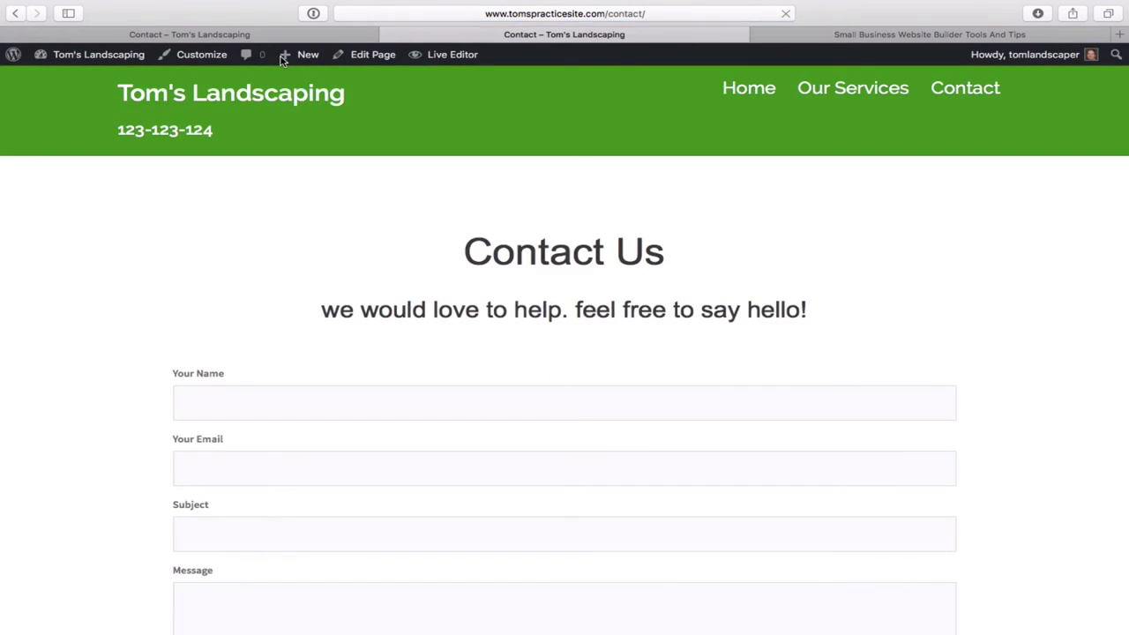
scroll(670, 295, "down", 3)
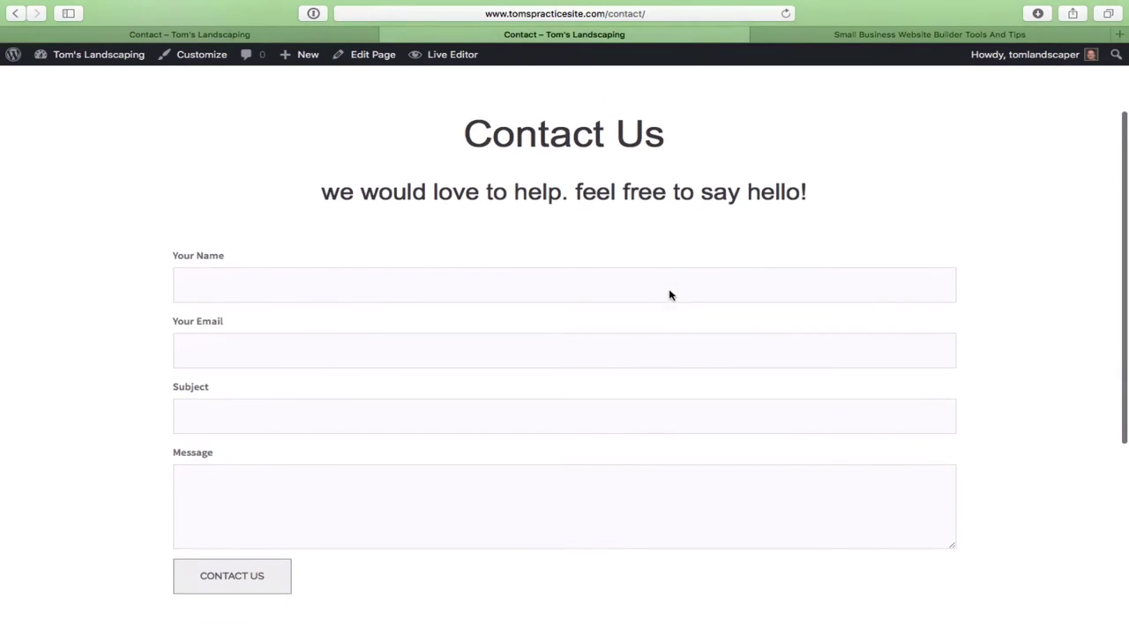
scroll(671, 294, "down", 5)
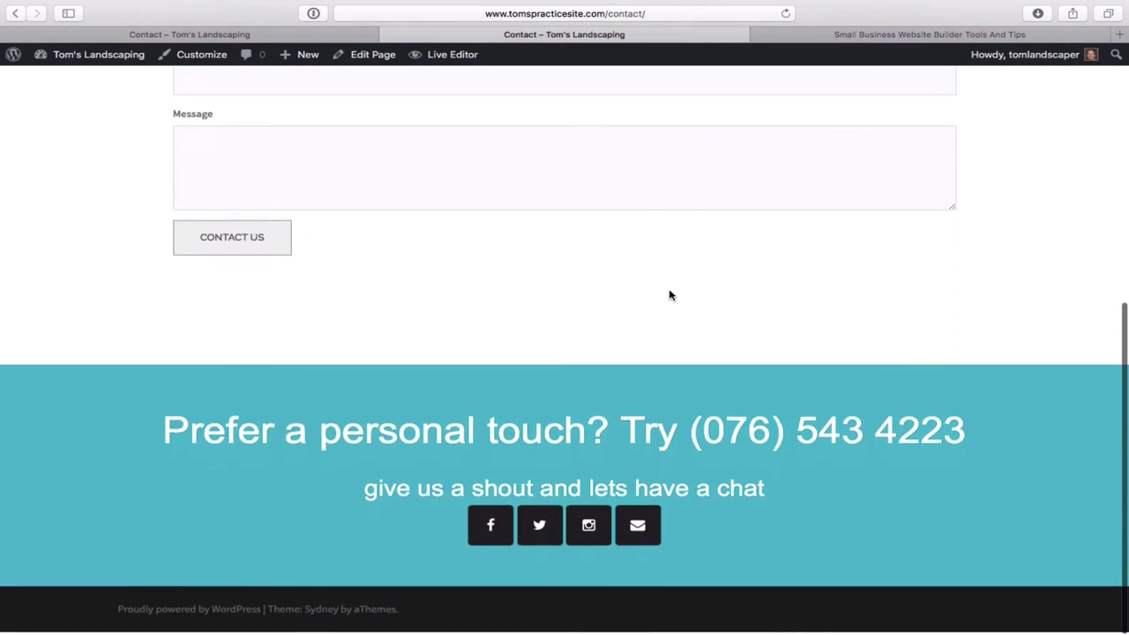
scroll(671, 295, "up", 10)
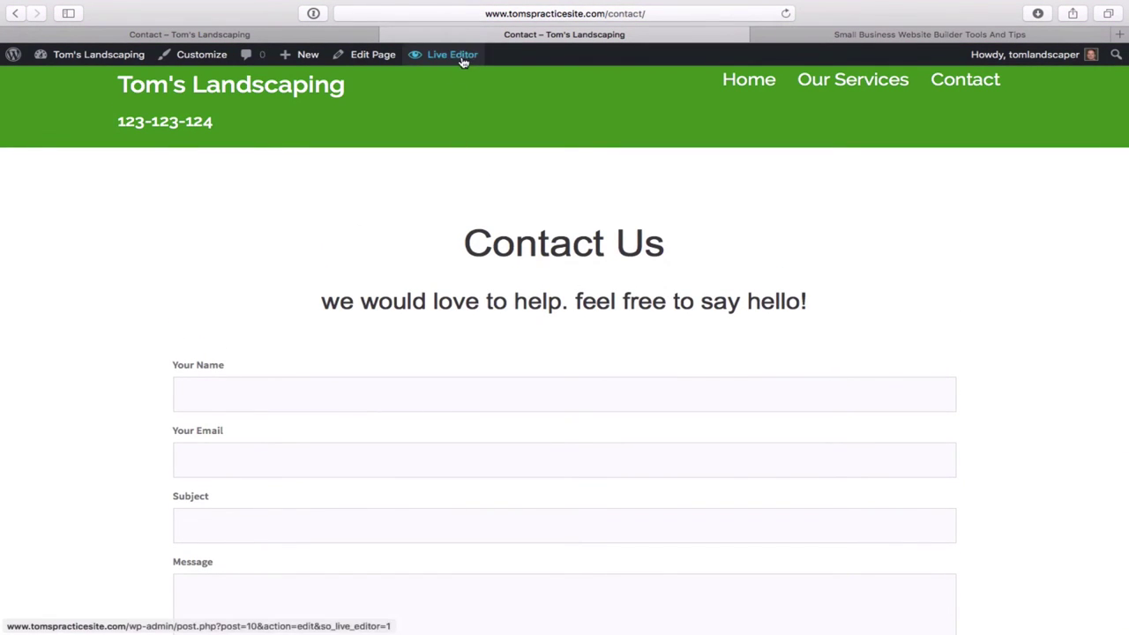
Compare it against the reference site's contact page, then return to the practice site
left_click(277, 39)
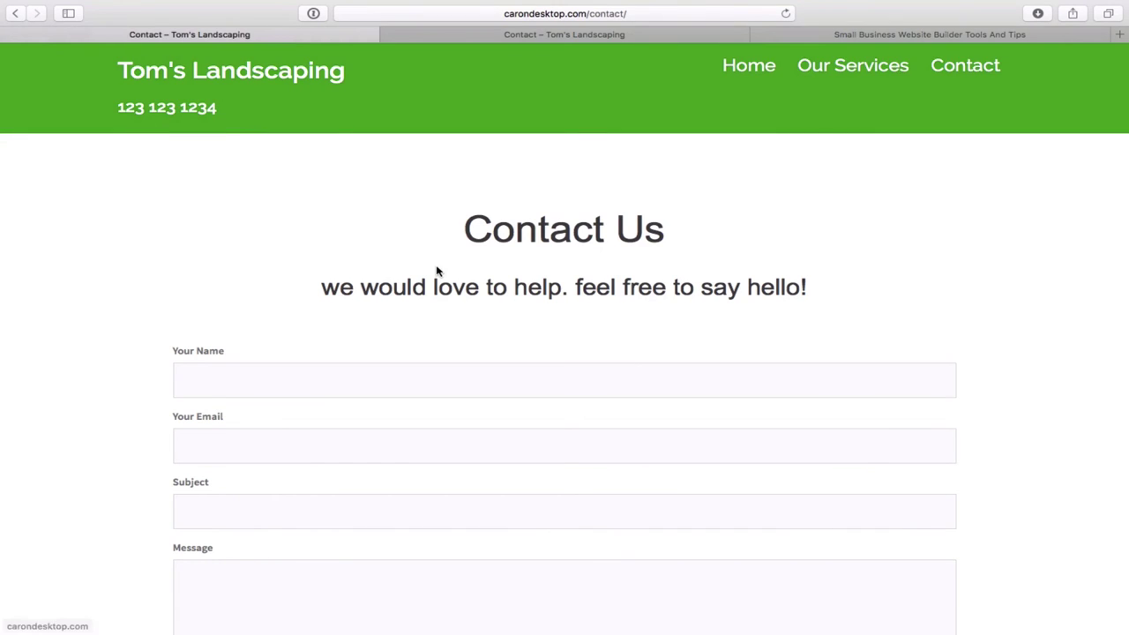
scroll(435, 270, "down", 3)
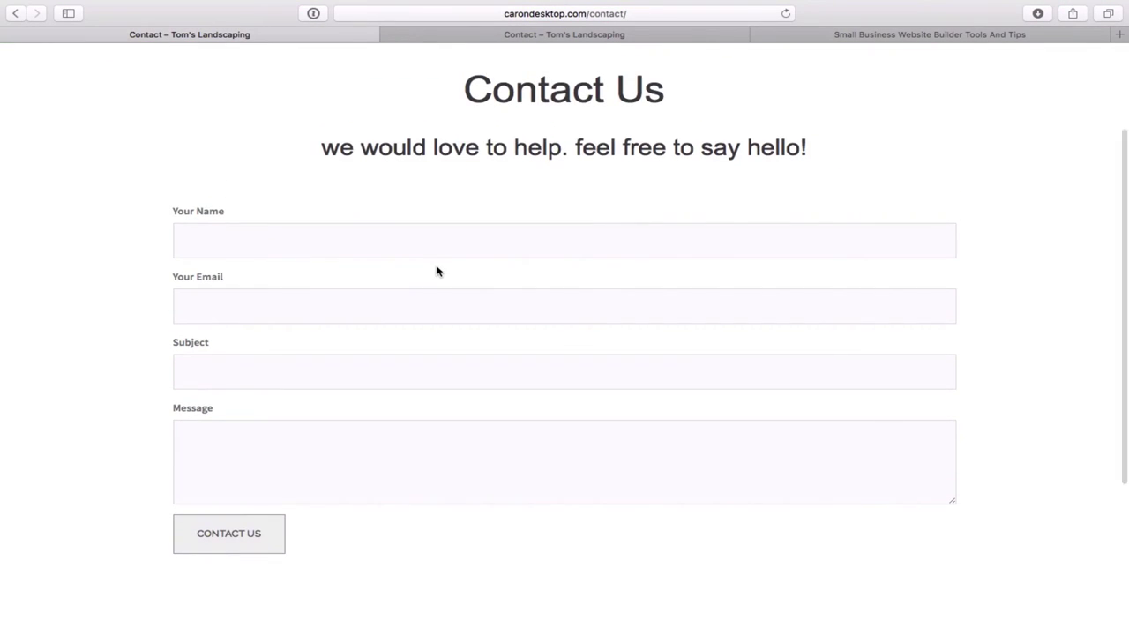
scroll(436, 270, "down", 5)
scroll(436, 267, "down", 2)
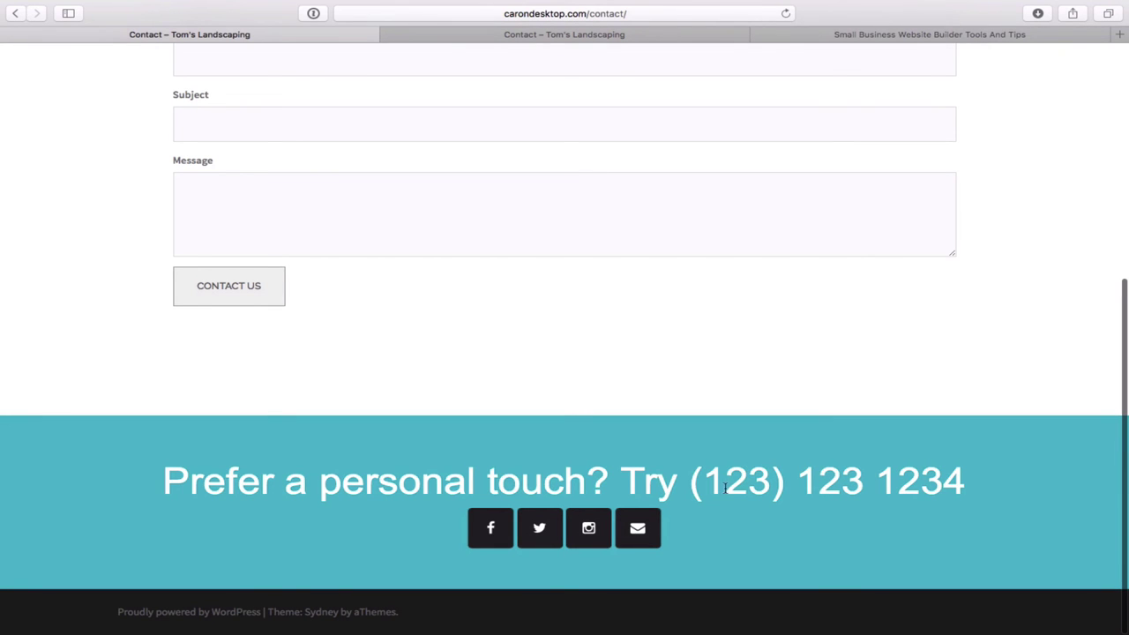
scroll(758, 458, "up", 10)
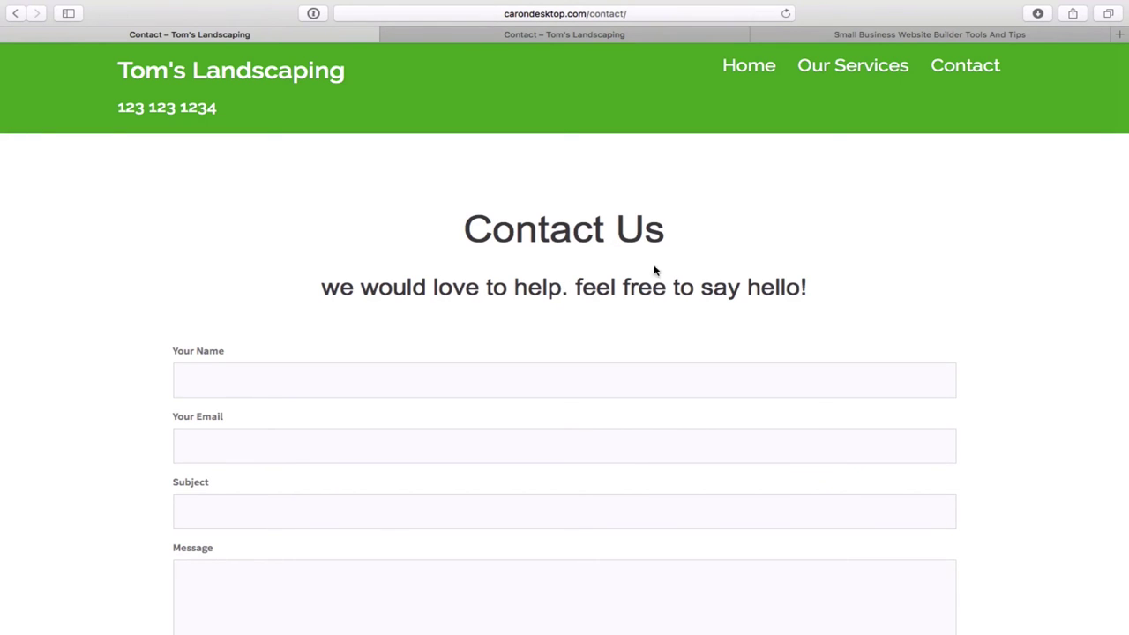
left_click(590, 38)
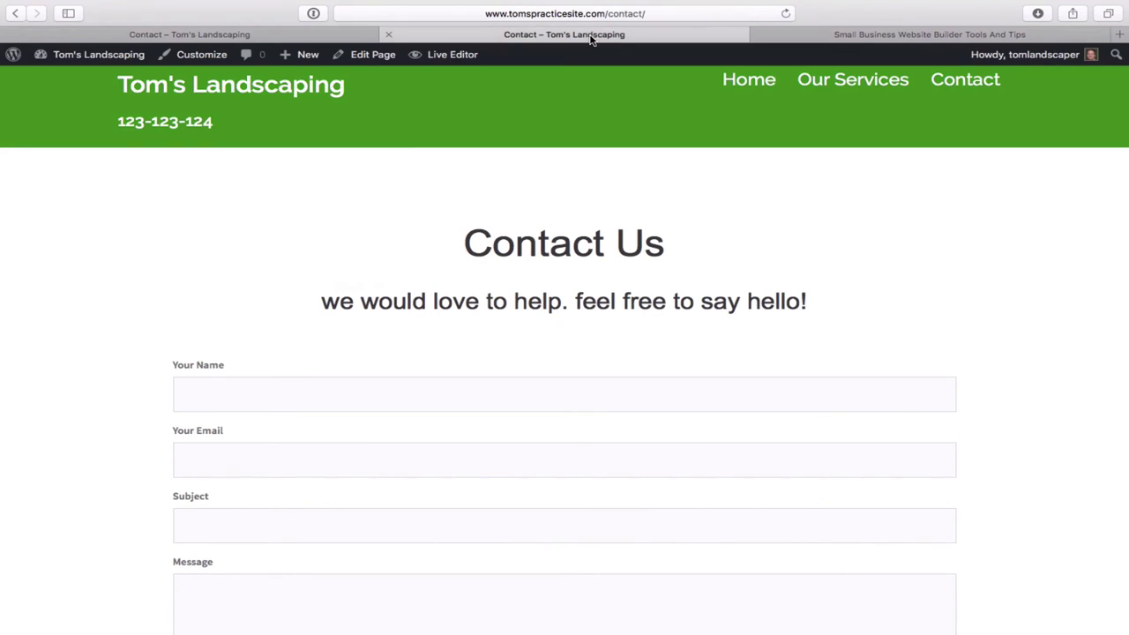
Open the Contact page in the Live Editor and edit the 'Prefer a personal touch?' headline widget
left_click(458, 58)
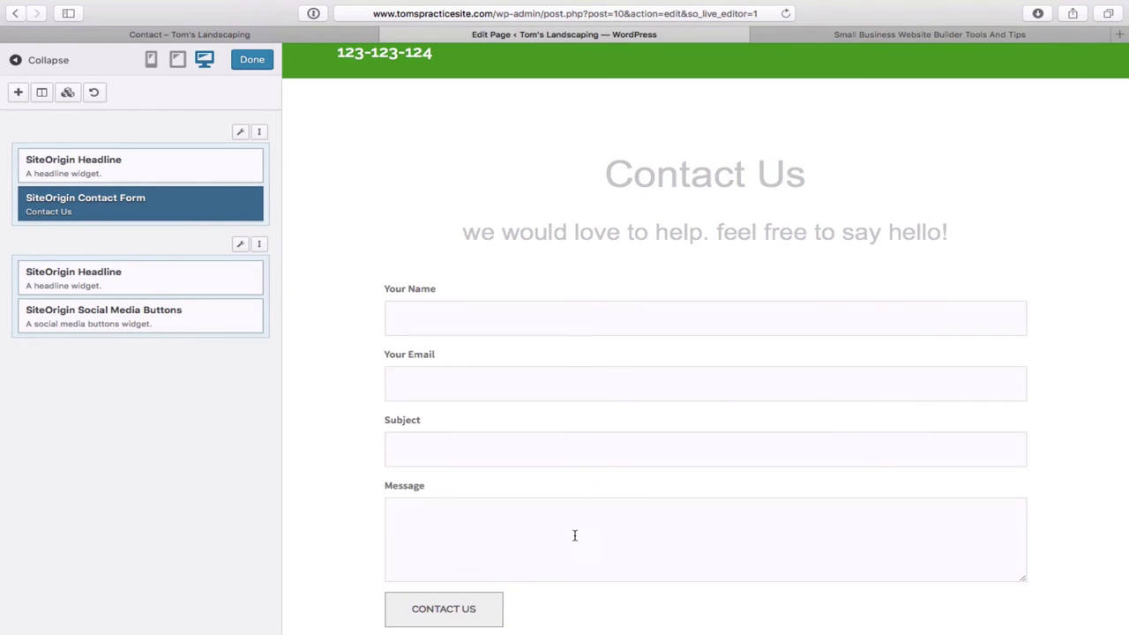
scroll(491, 592, "down", 5)
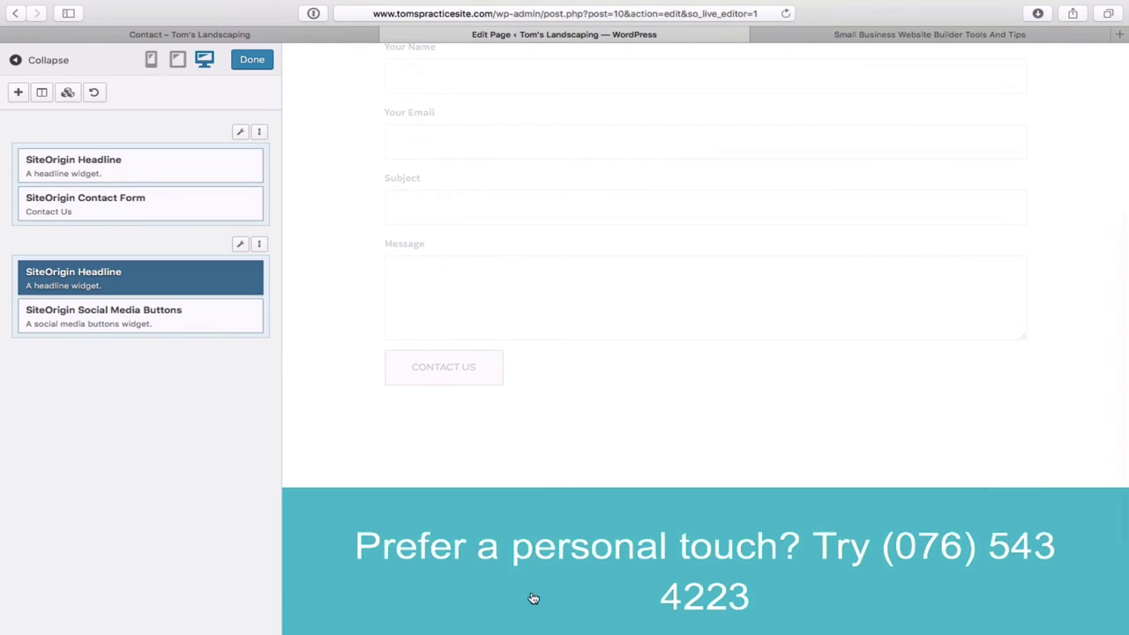
scroll(538, 600, "down", 2)
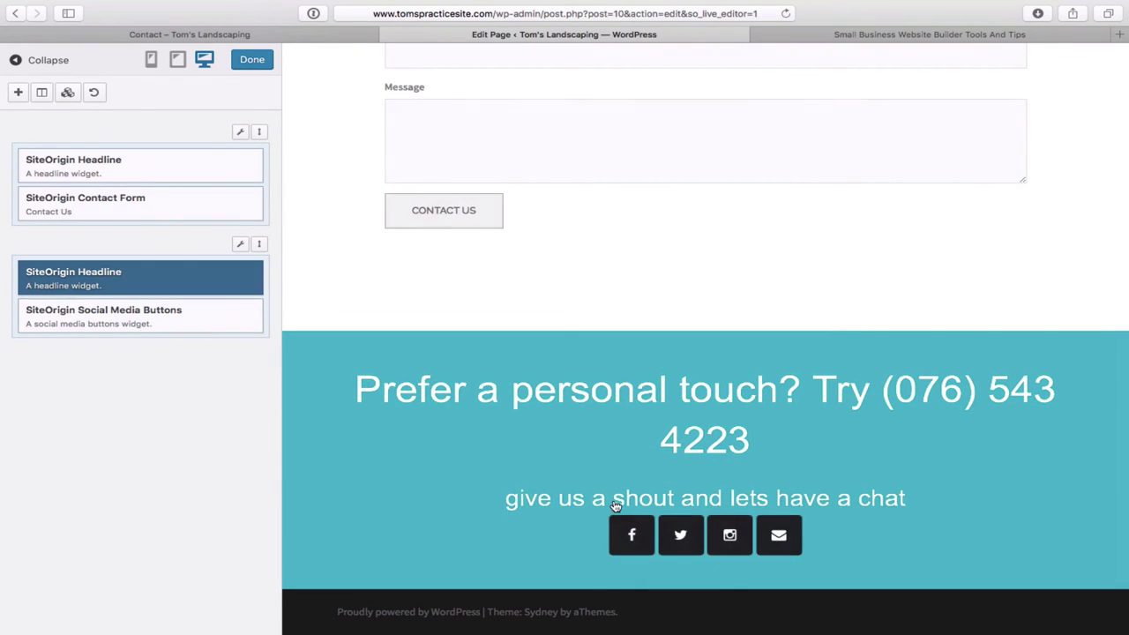
scroll(717, 368, "up", 1)
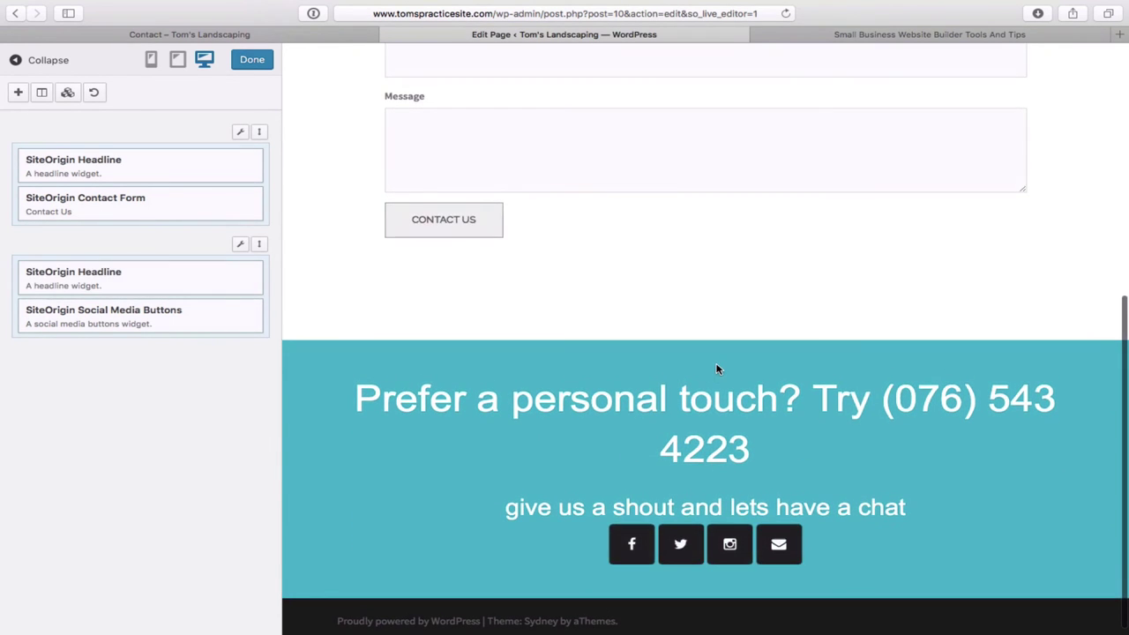
left_click(756, 407)
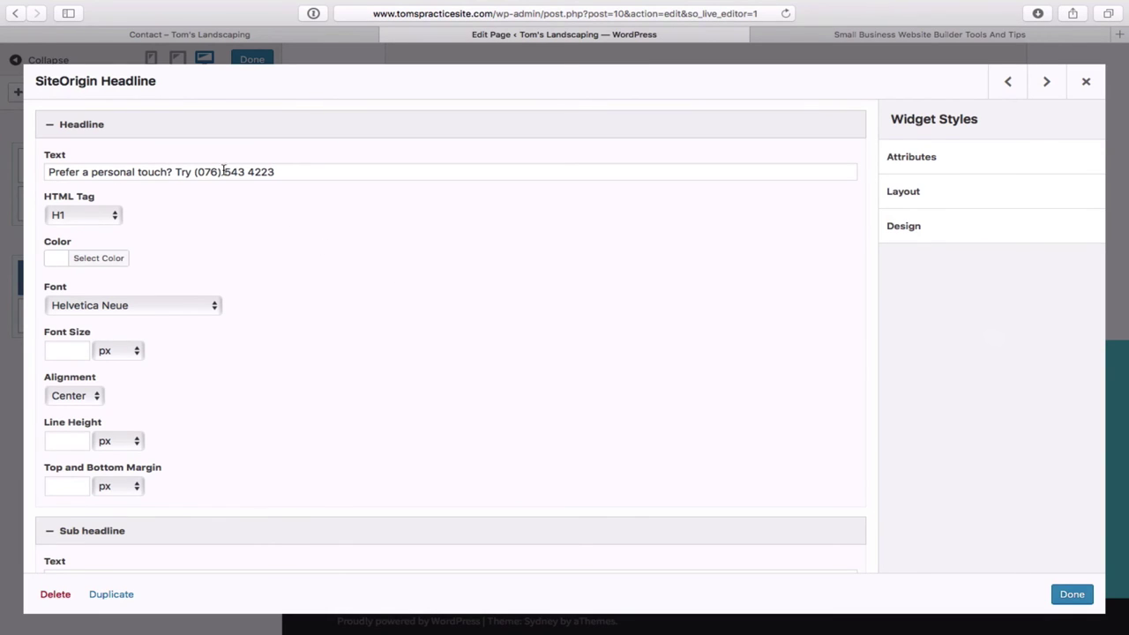
left_click(218, 171)
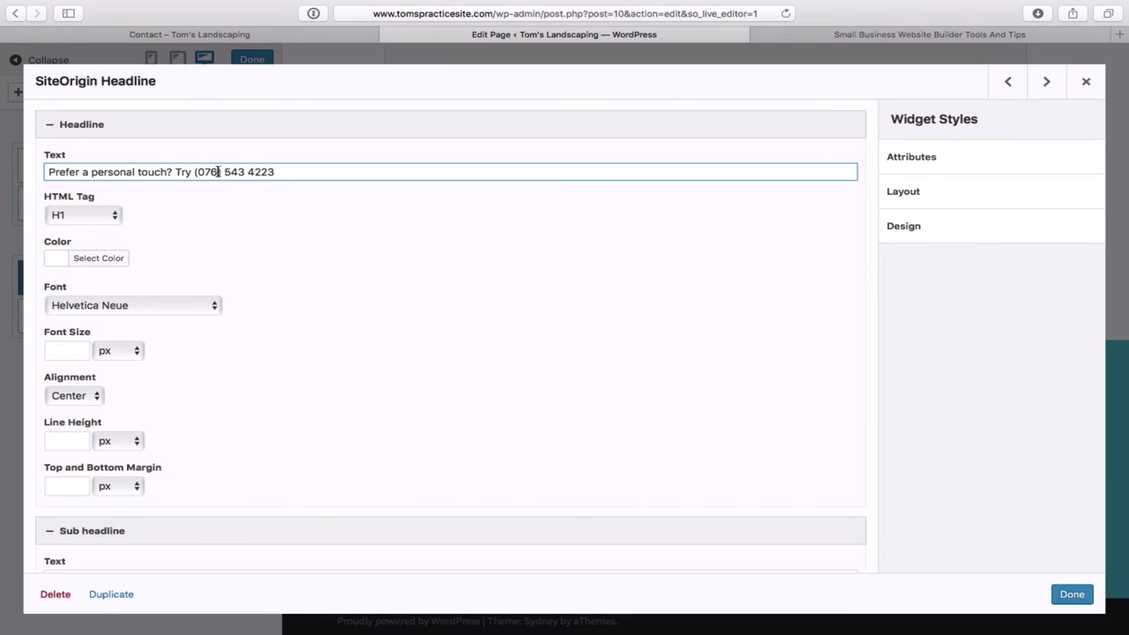
key("BackSpace")
key("BackSpace")
key("BackSpace")
type("123")
scroll(456, 337, "down", 1)
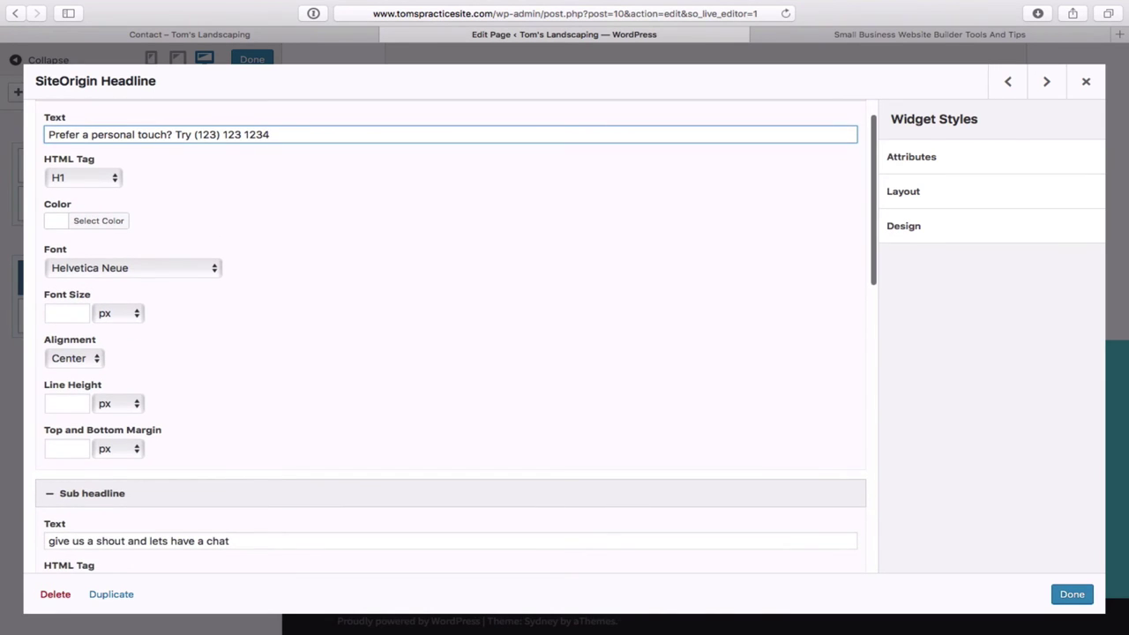
scroll(456, 336, "down", 3)
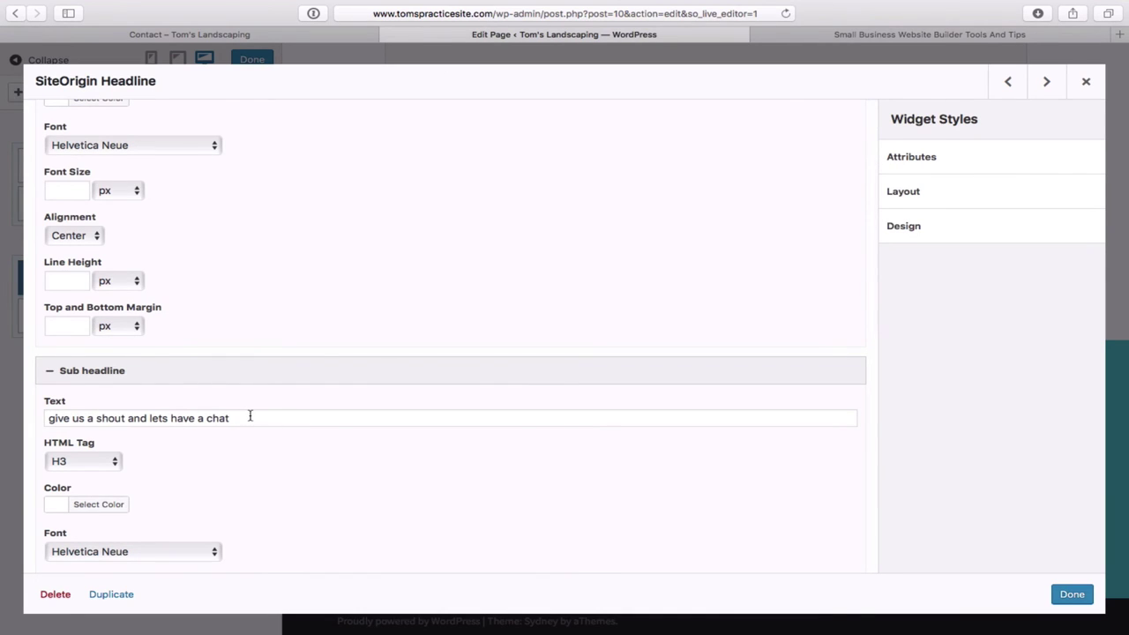
scroll(258, 417, "down", 1)
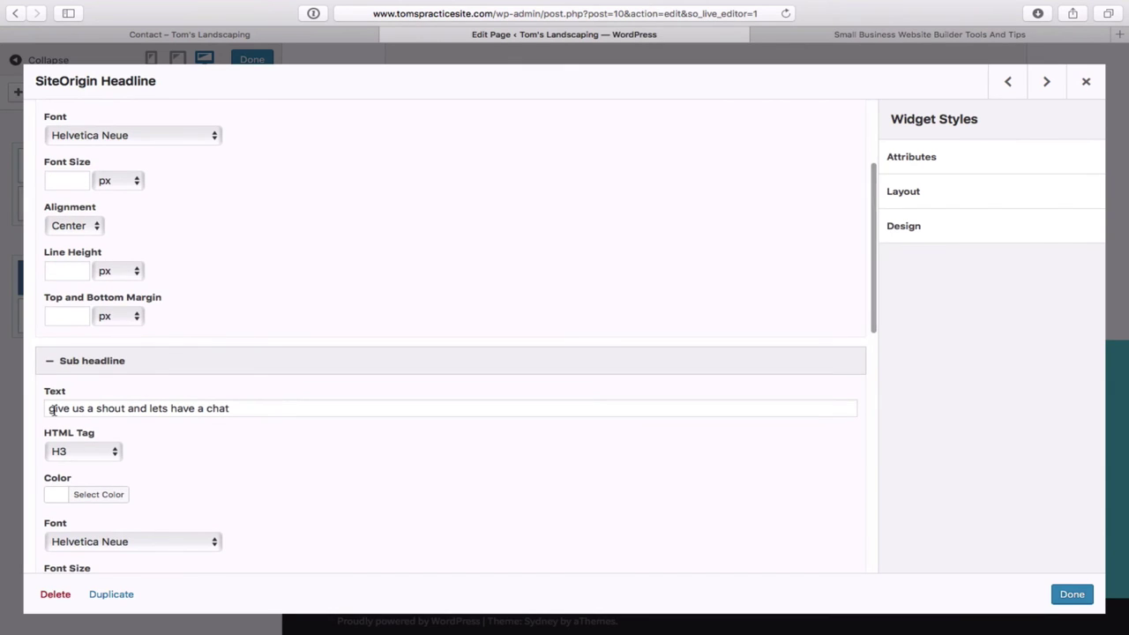
scroll(409, 496, "down", 5)
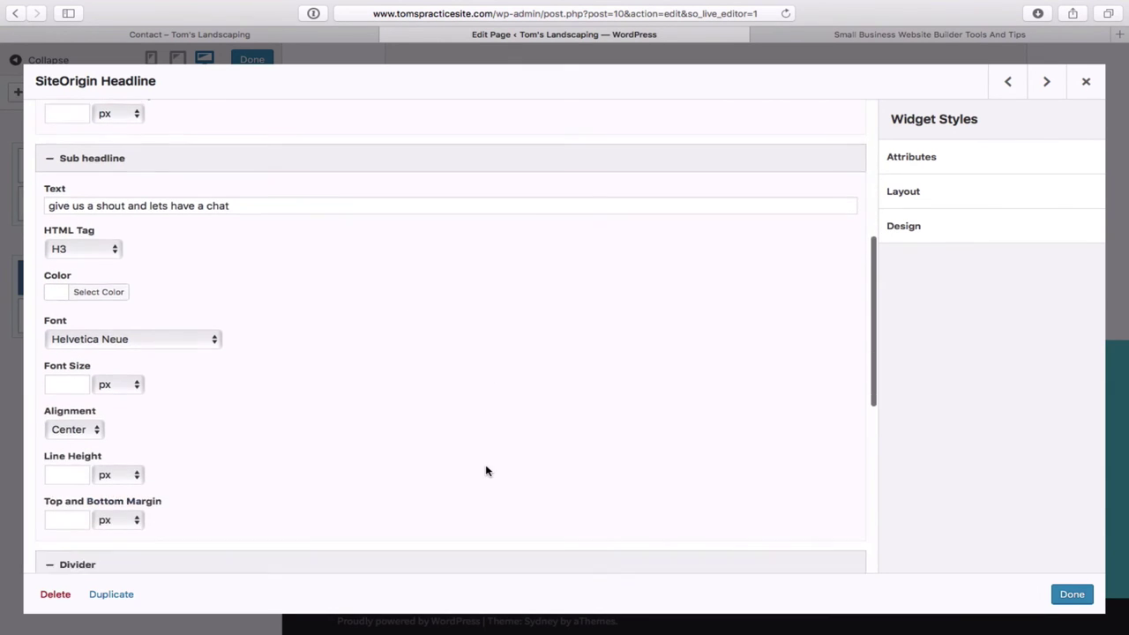
scroll(485, 472, "down", 5)
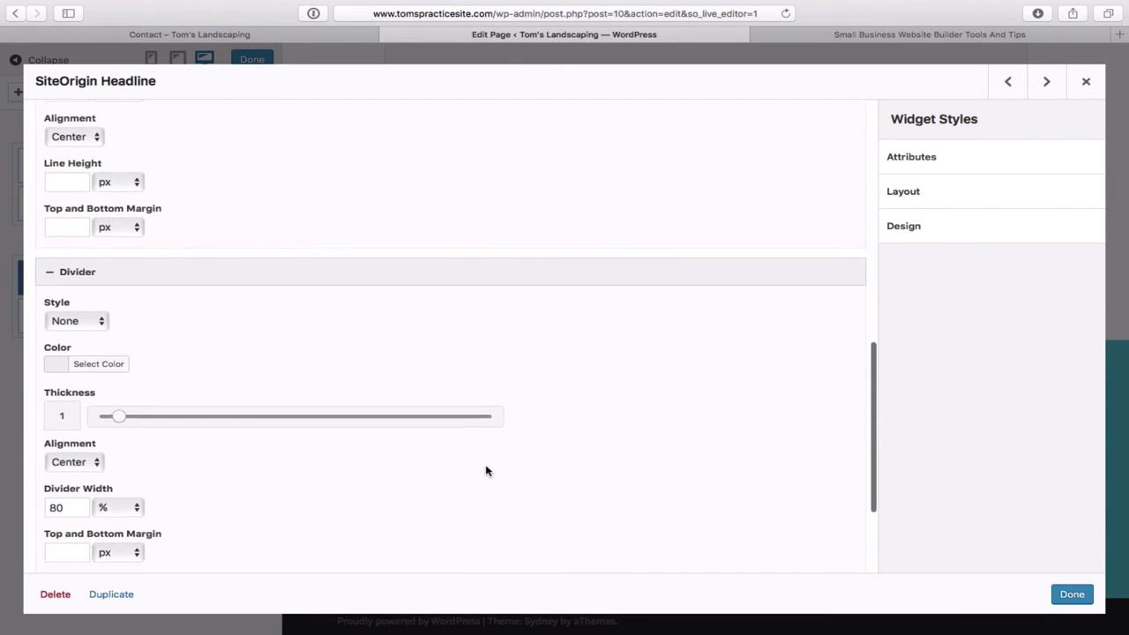
scroll(486, 471, "down", 2)
scroll(485, 471, "down", 2)
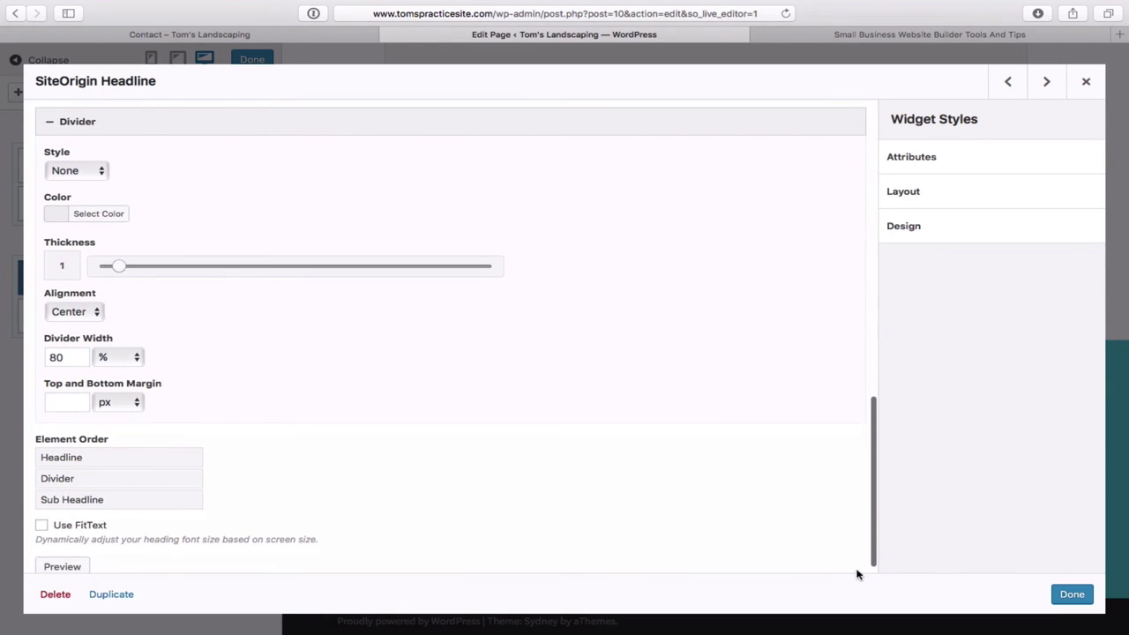
left_click(1071, 596)
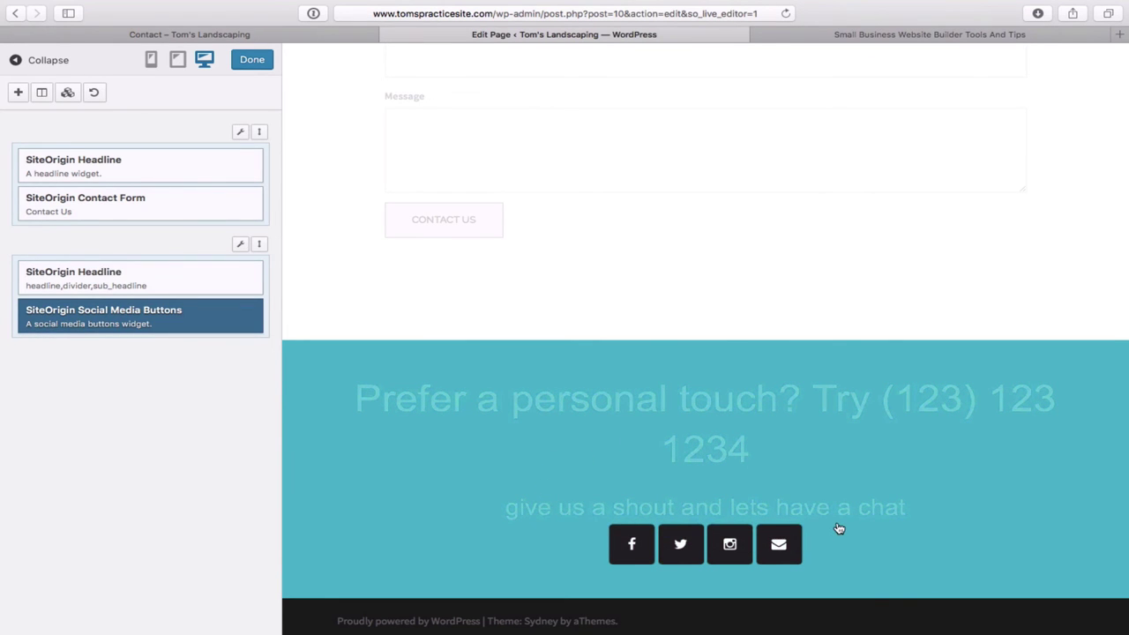
In the Social Media Buttons widget, give the Email button a mailto: link to the owner's address
scroll(839, 530, "down", 1)
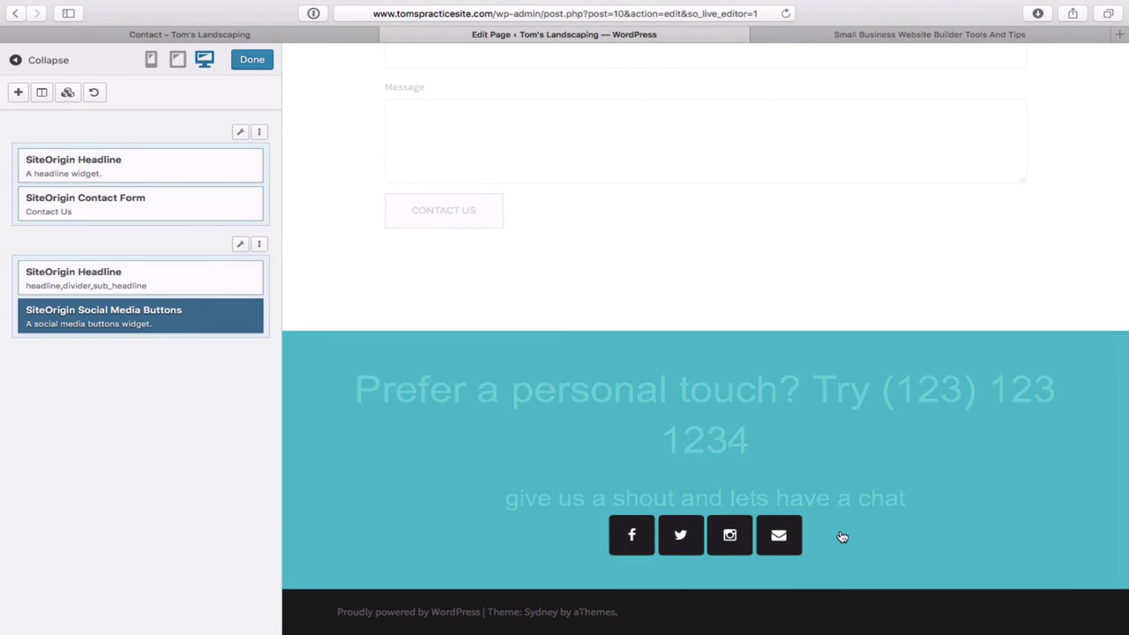
left_click(841, 536)
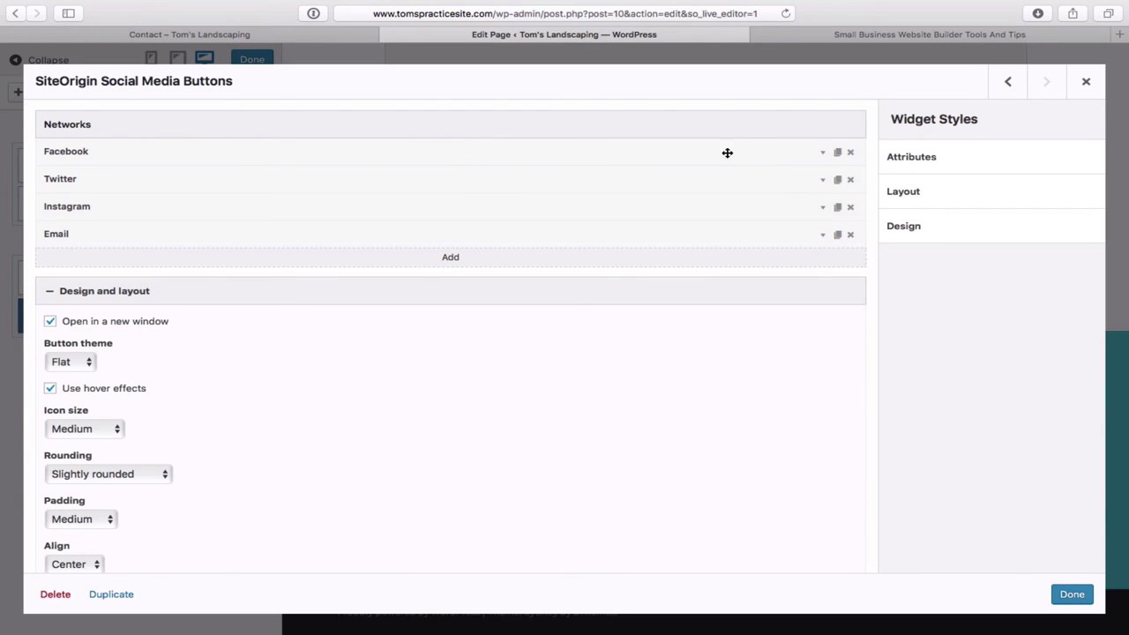
left_click(823, 153)
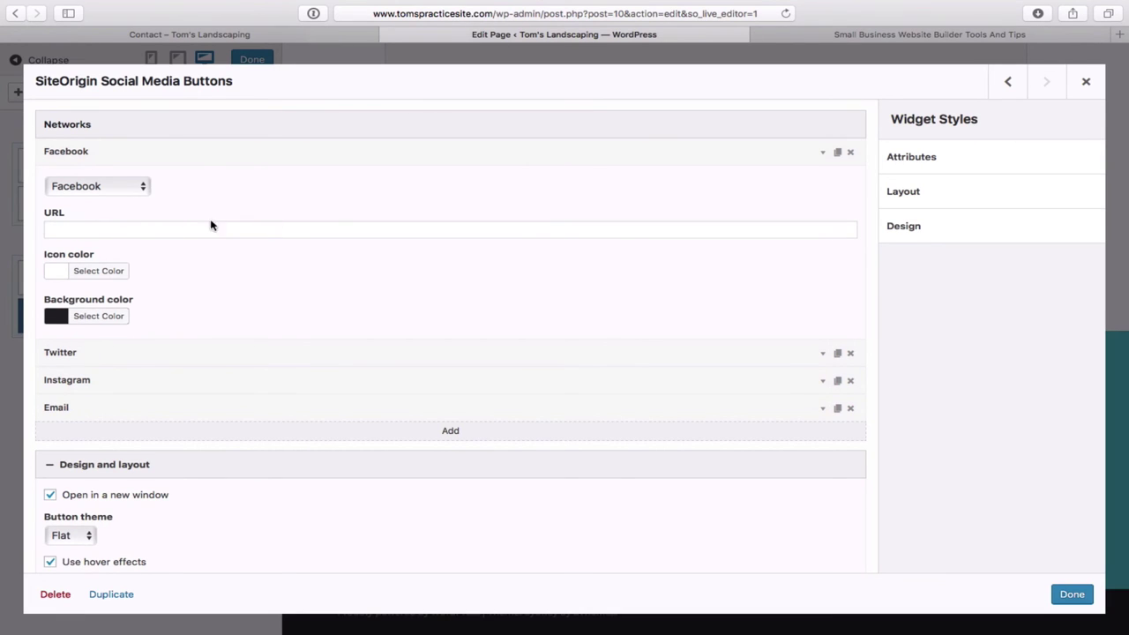
scroll(290, 277, "down", 3)
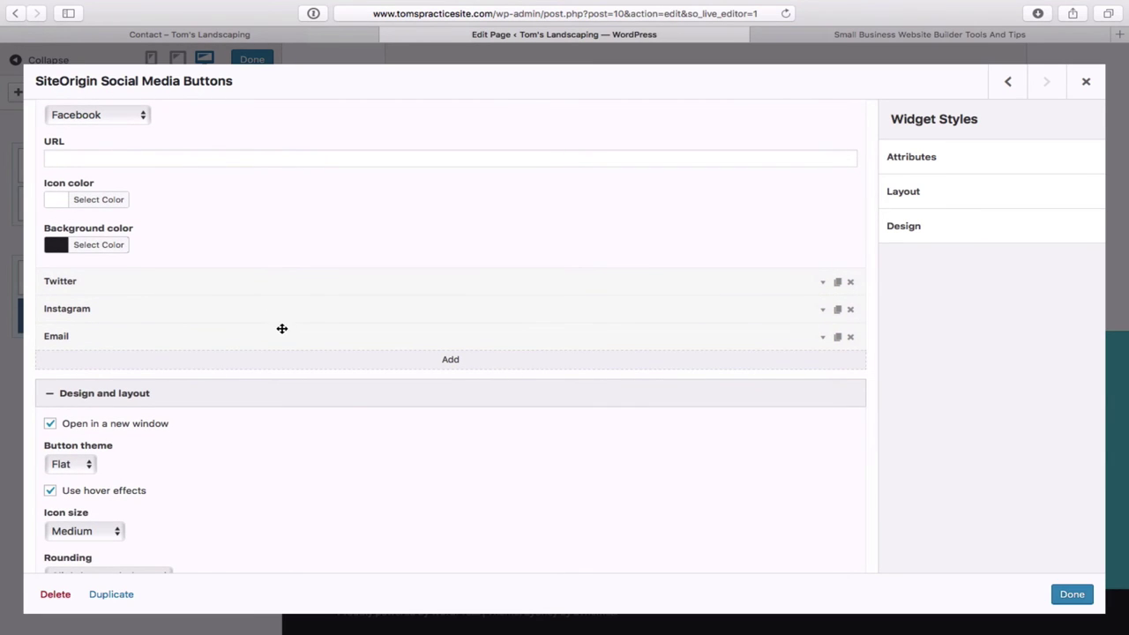
left_click(823, 310)
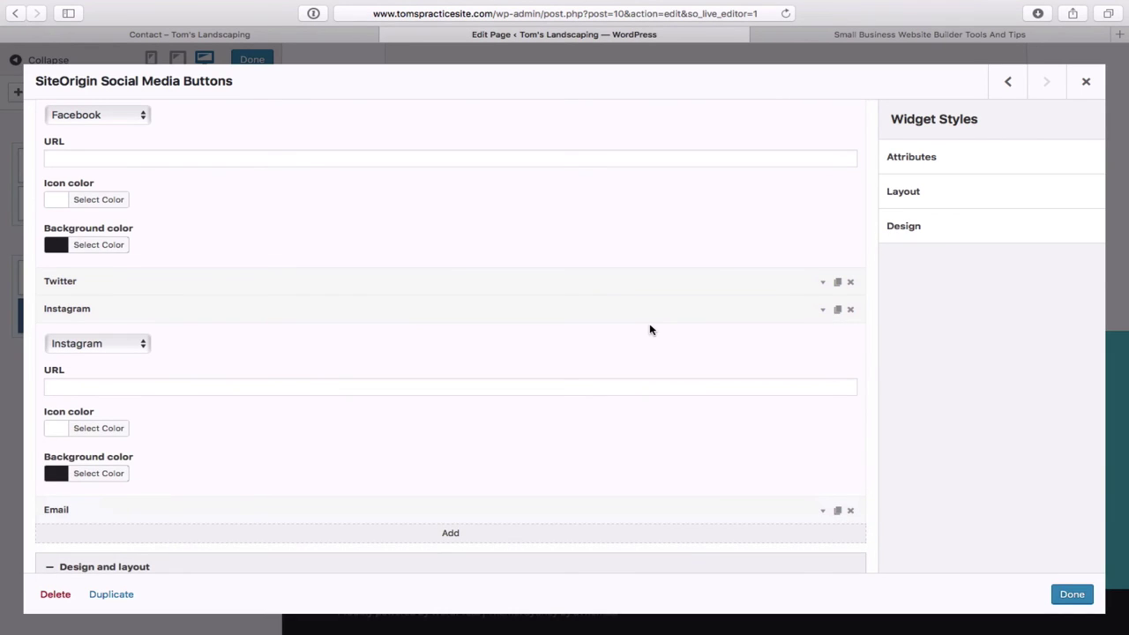
scroll(633, 368, "down", 3)
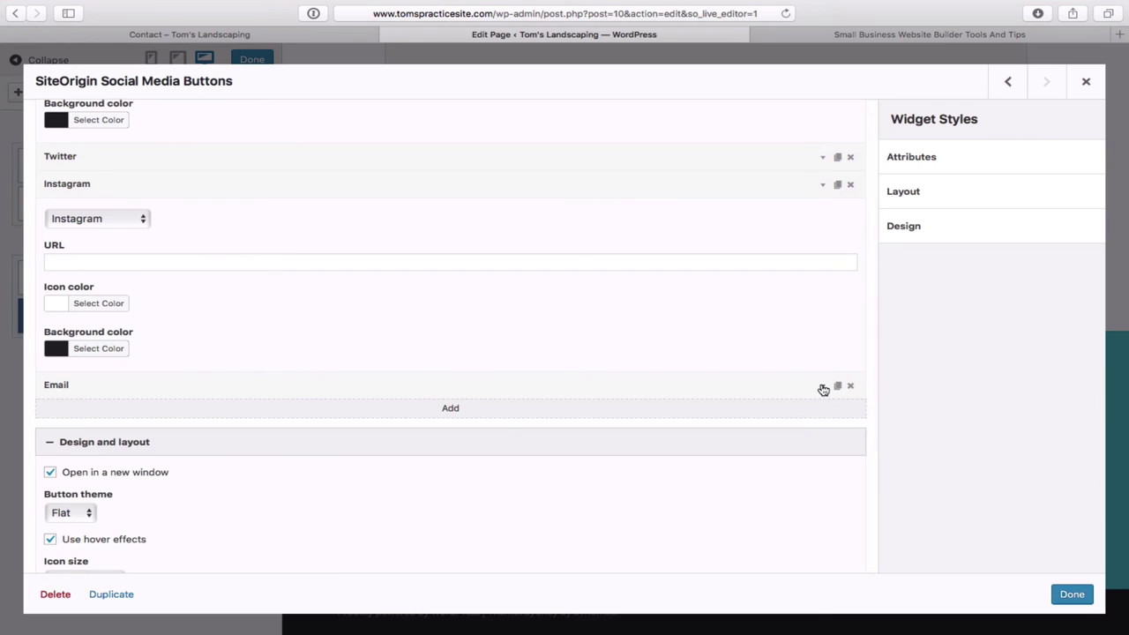
left_click(824, 387)
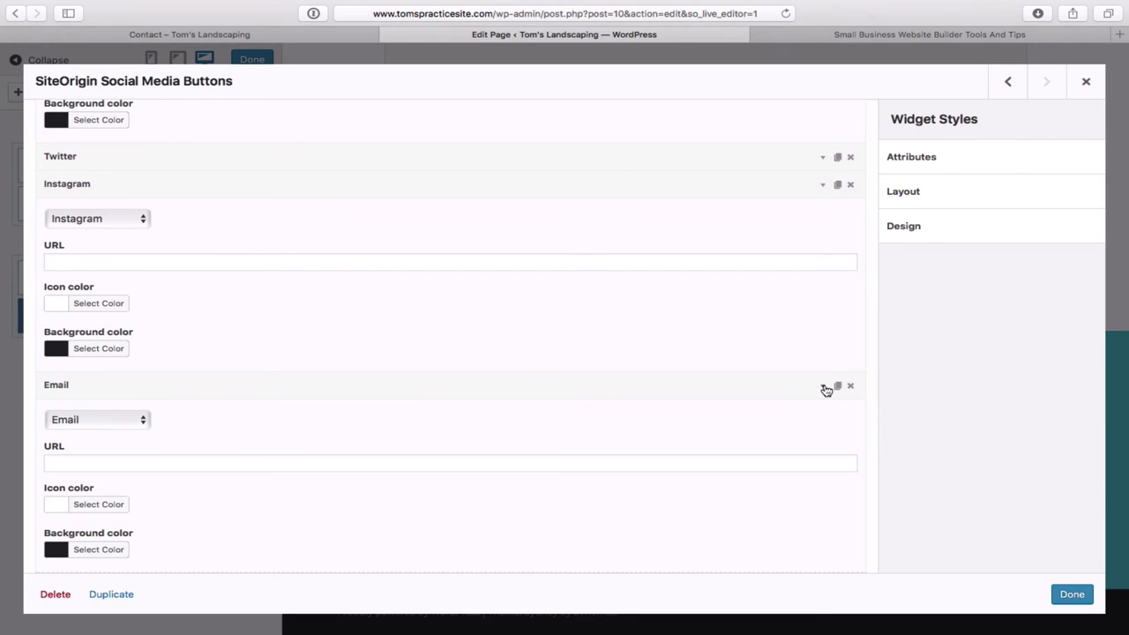
scroll(653, 419, "down", 1)
scroll(653, 419, "down", 3)
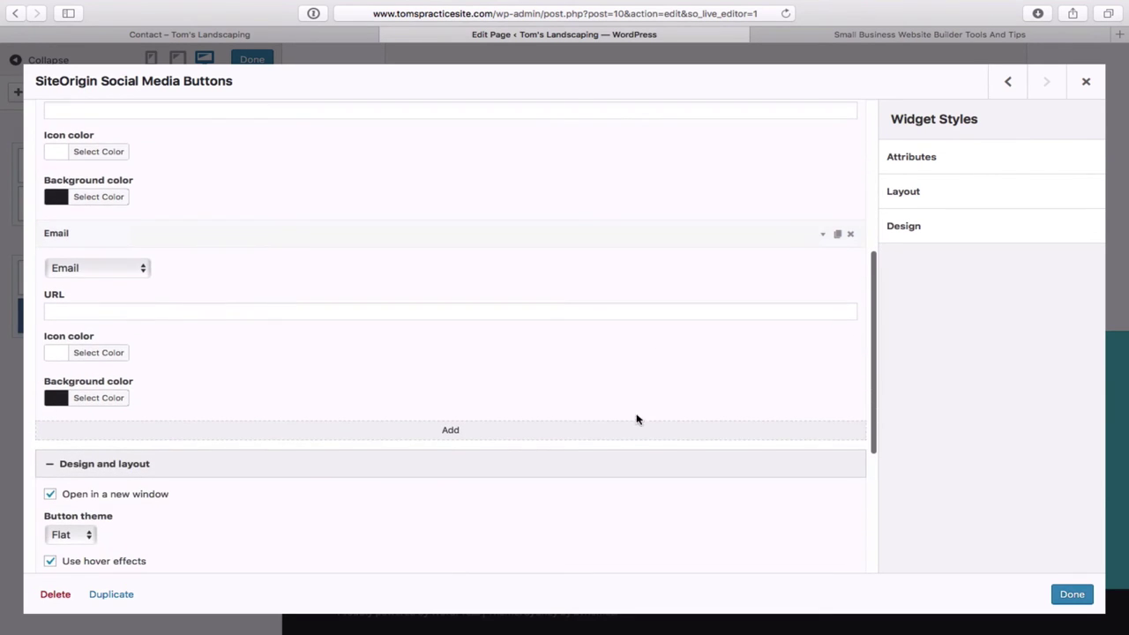
left_click(115, 313)
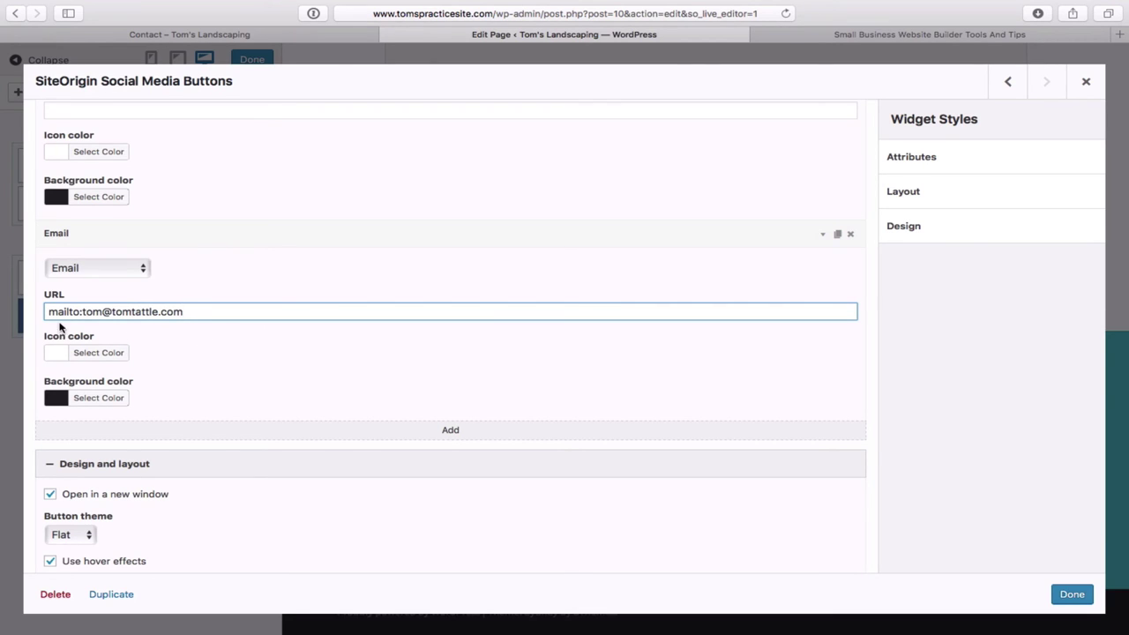
Delete the Instagram network and apply the social button changes
scroll(380, 371, "up", 1)
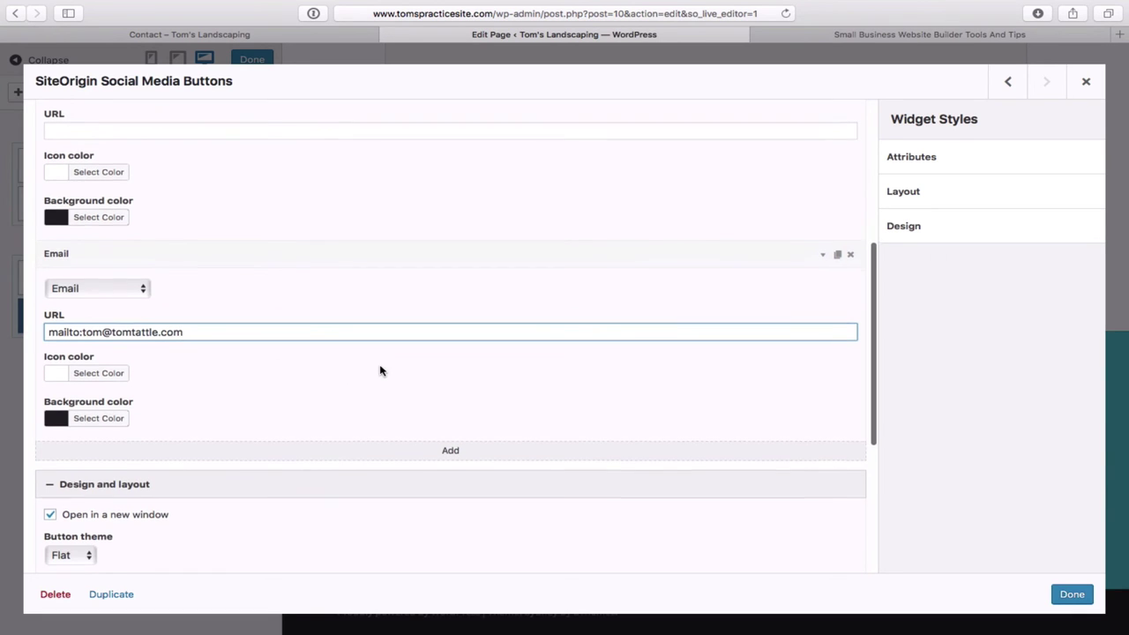
scroll(380, 371, "up", 5)
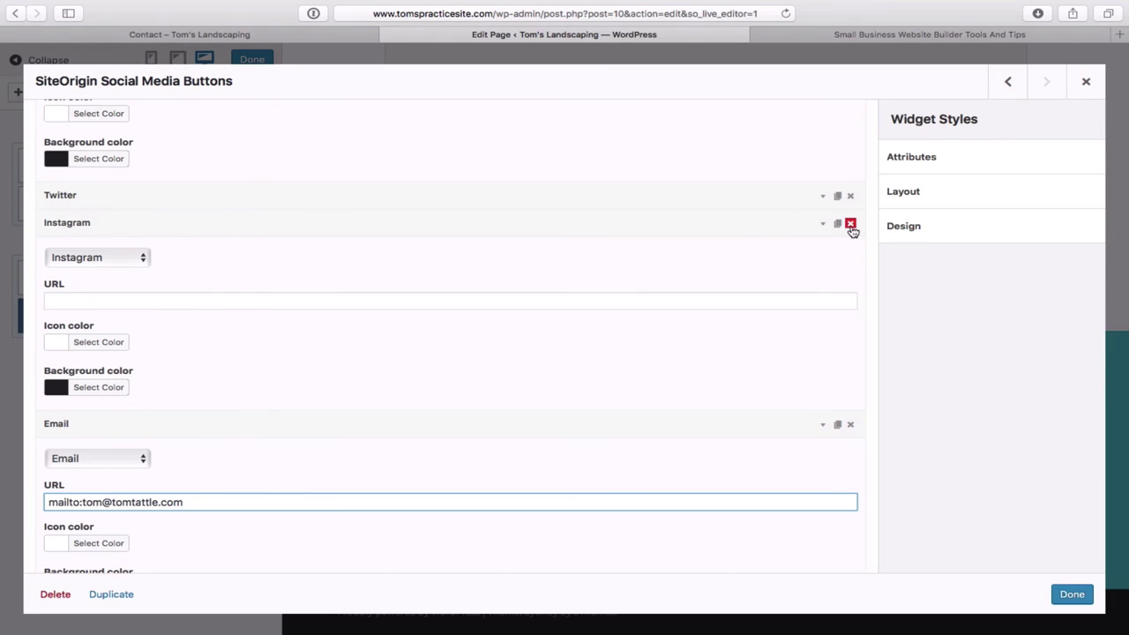
left_click(851, 225)
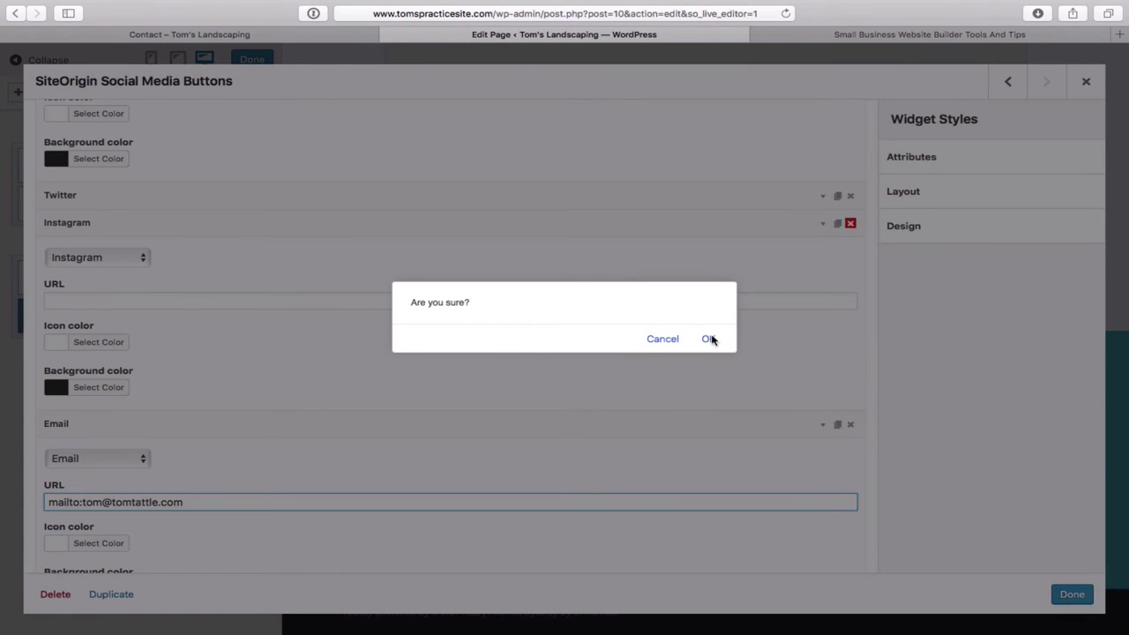
left_click(710, 339)
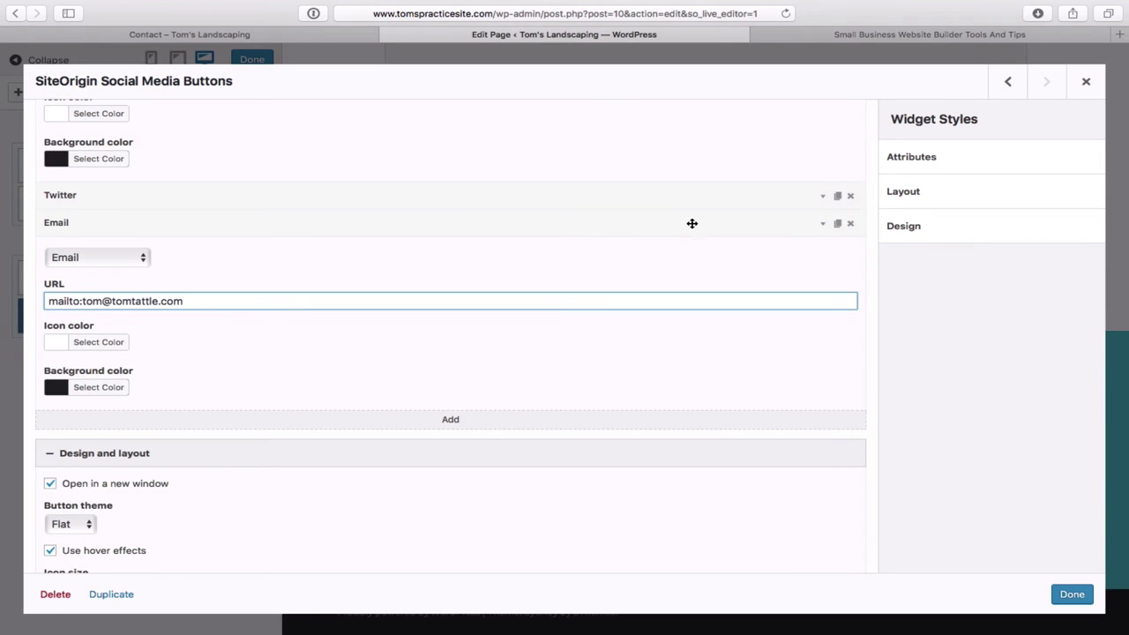
scroll(692, 223, "up", 5)
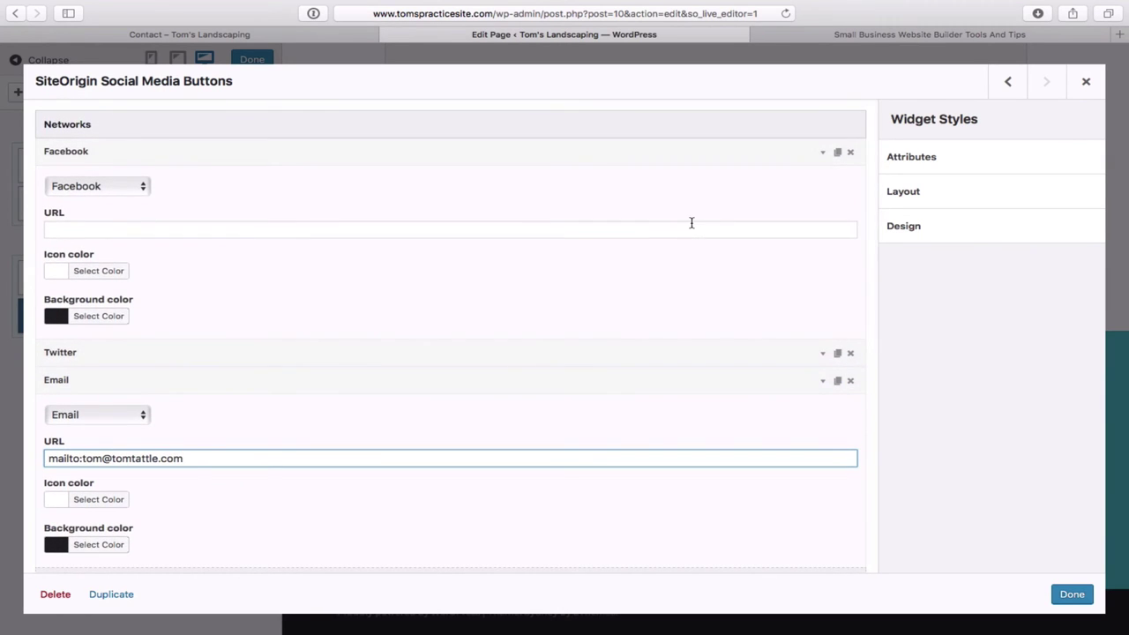
left_click(1066, 598)
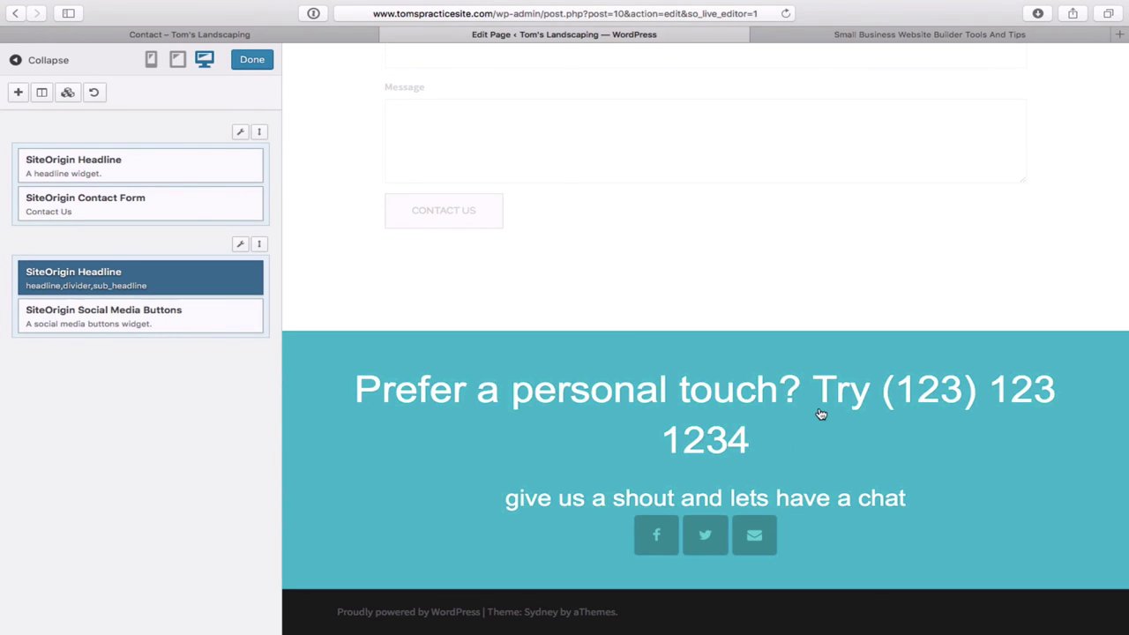
Check the Contact Us headline settings unchanged, exit the Live Editor and update the page
scroll(791, 323, "up", 5)
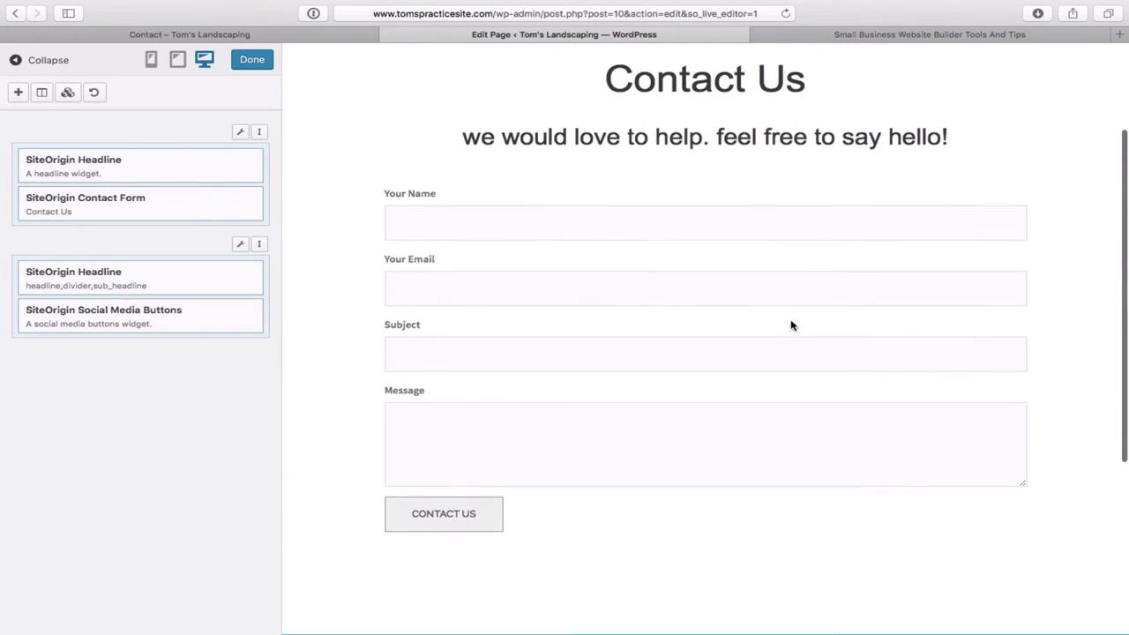
scroll(791, 323, "up", 2)
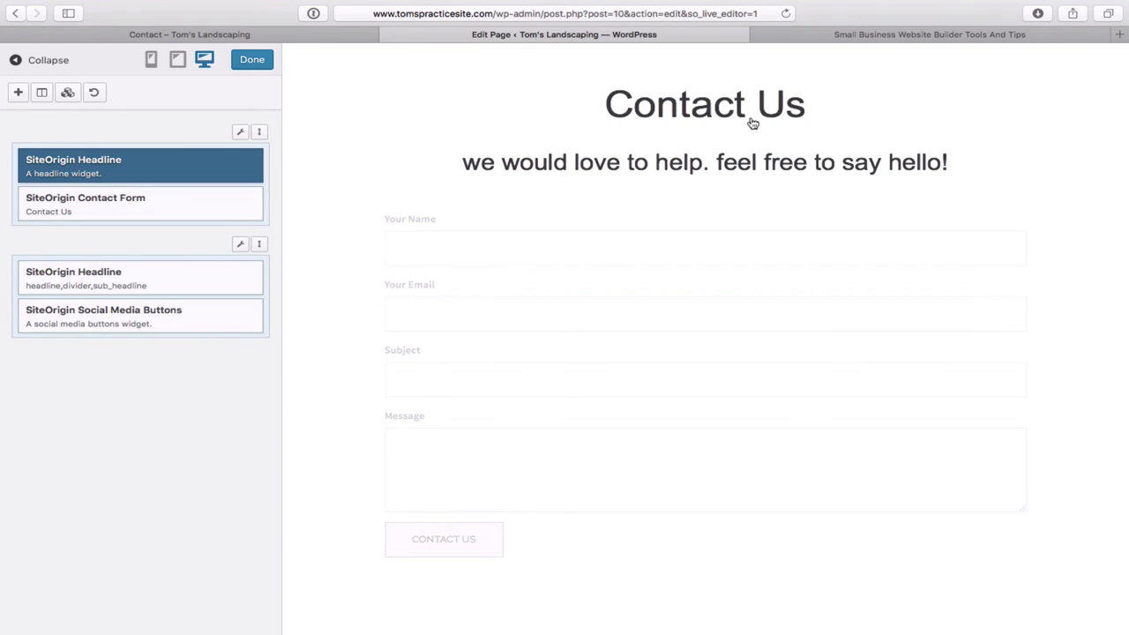
scroll(717, 133, "up", 1)
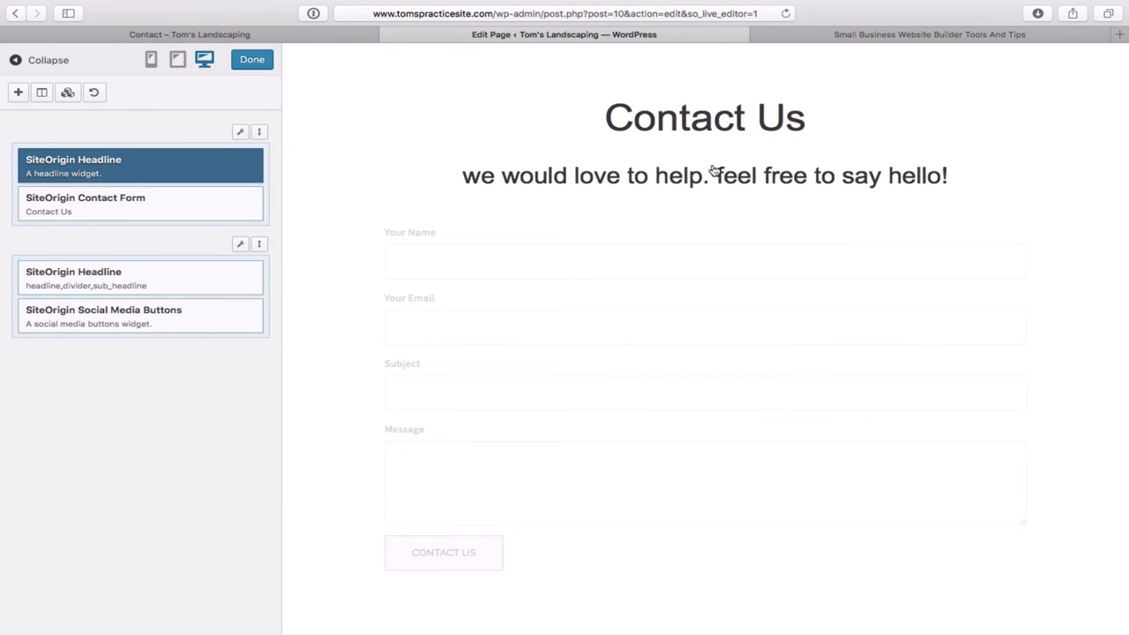
left_click(715, 169)
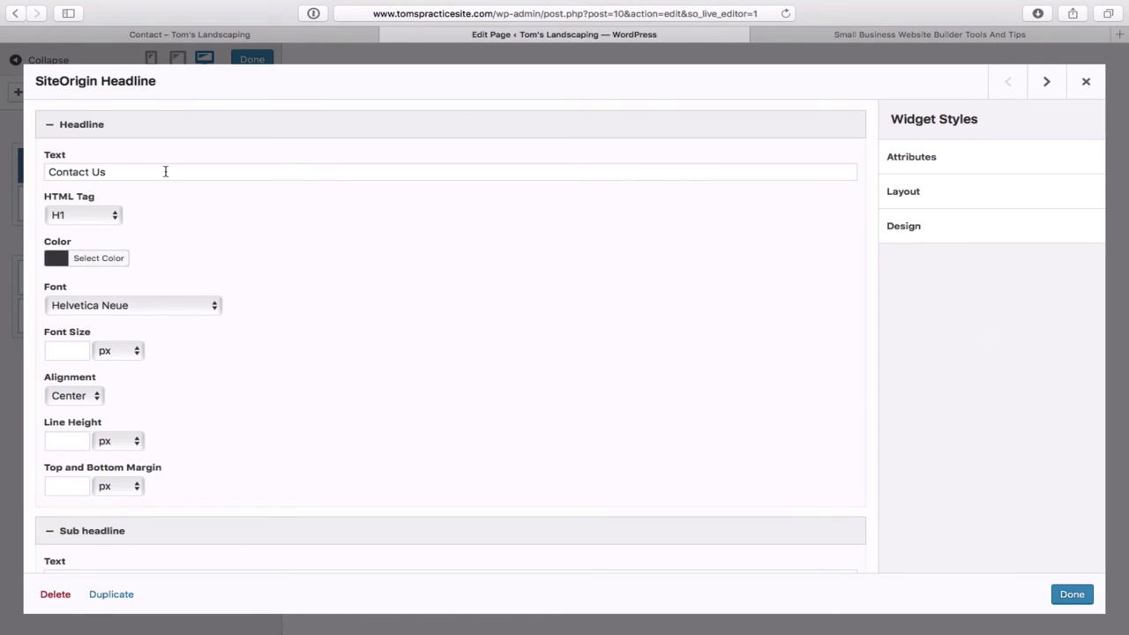
scroll(280, 278, "down", 5)
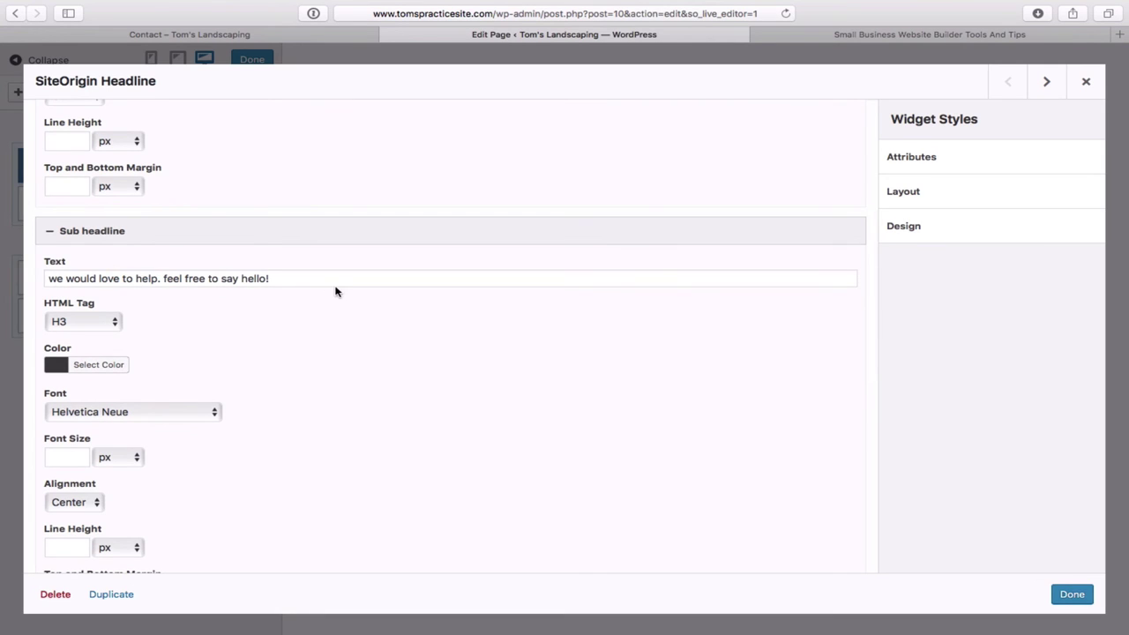
scroll(617, 411, "down", 2)
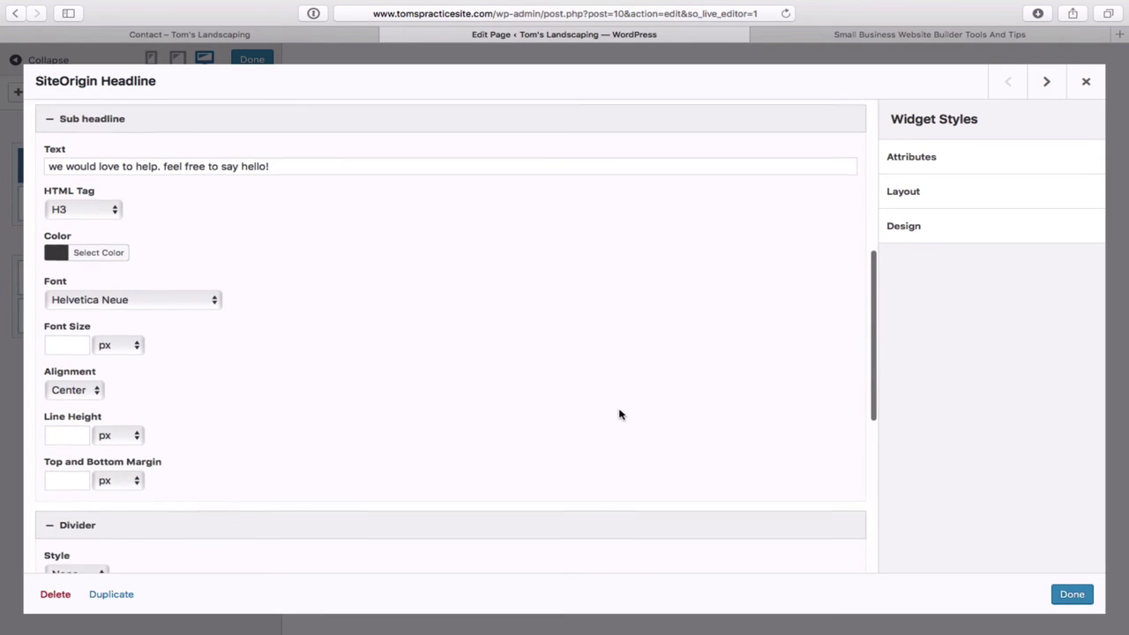
left_click(1068, 595)
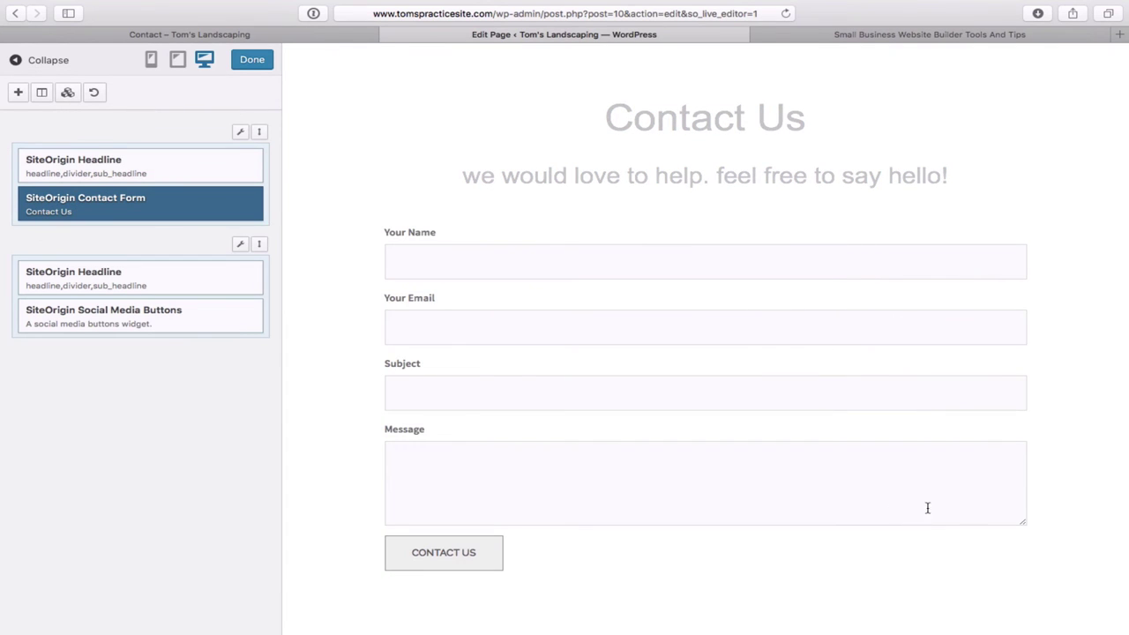
left_click(252, 62)
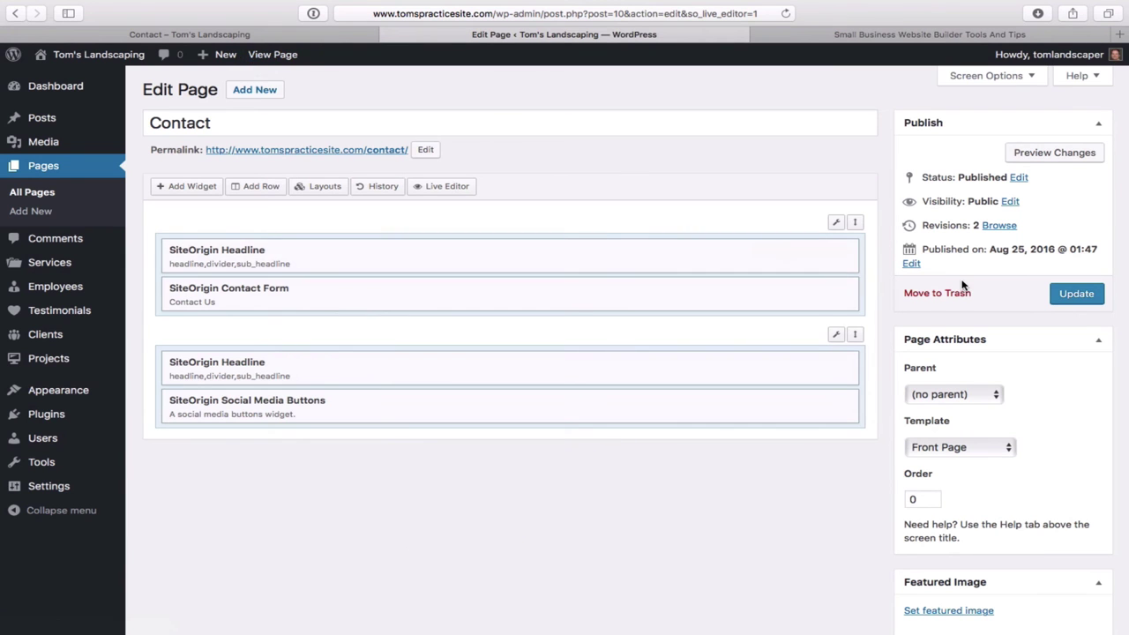
left_click(1078, 295)
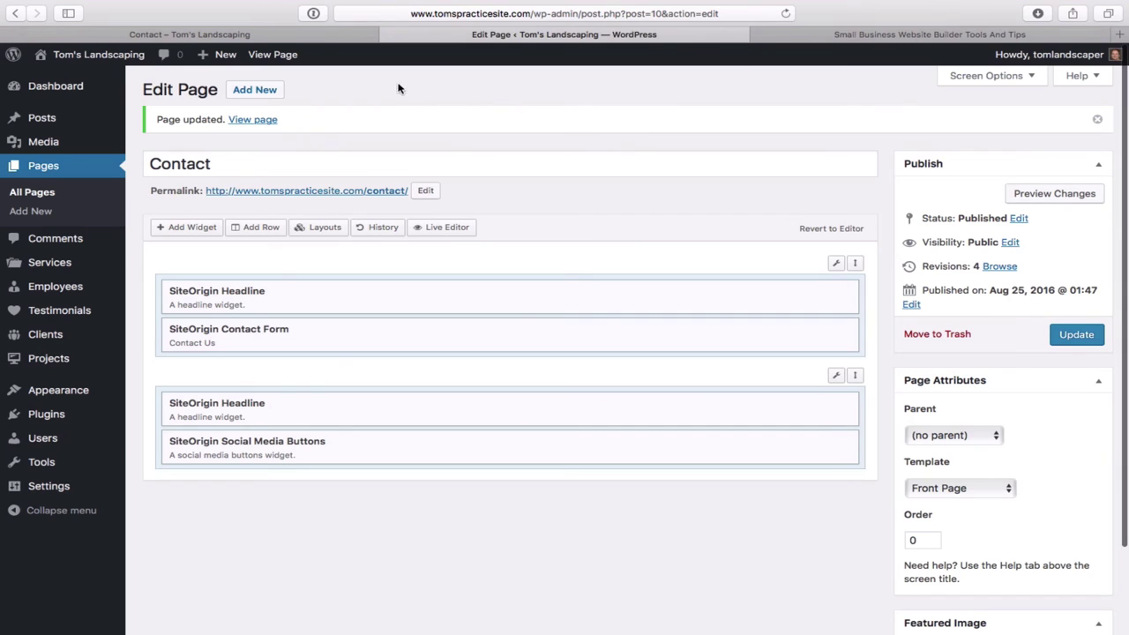
left_click(284, 55)
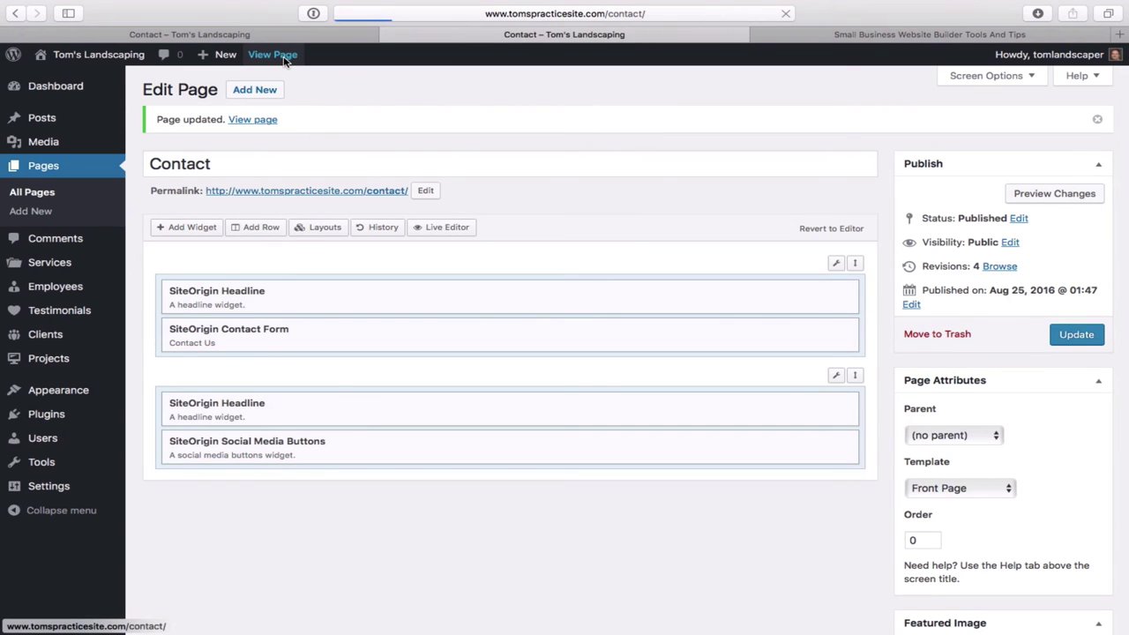
scroll(636, 205, "down", 3)
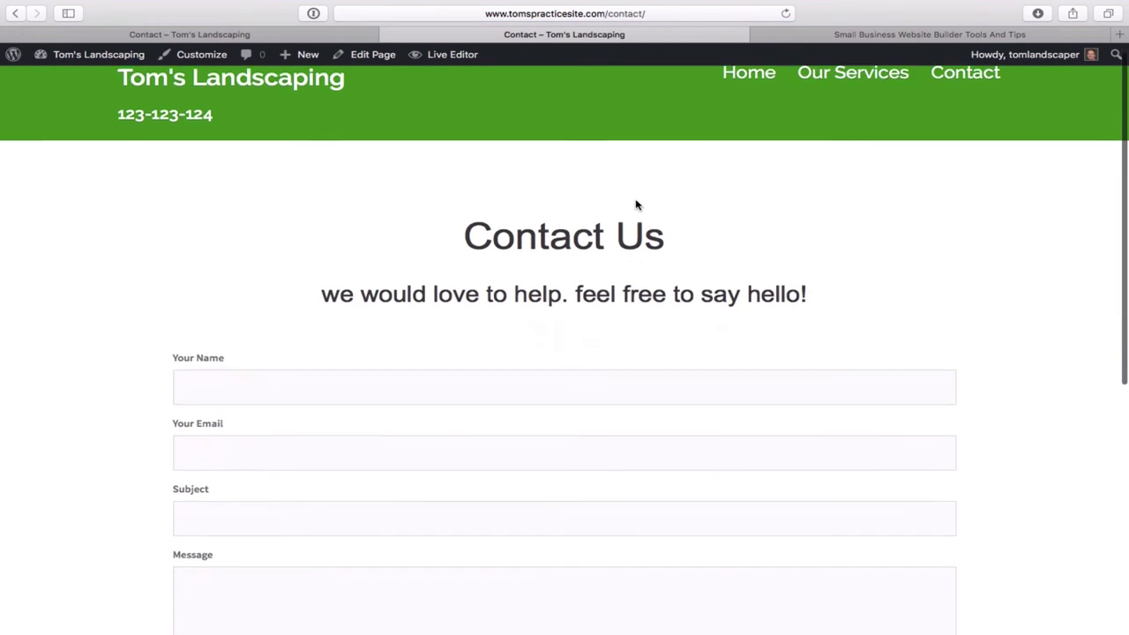
scroll(635, 204, "down", 2)
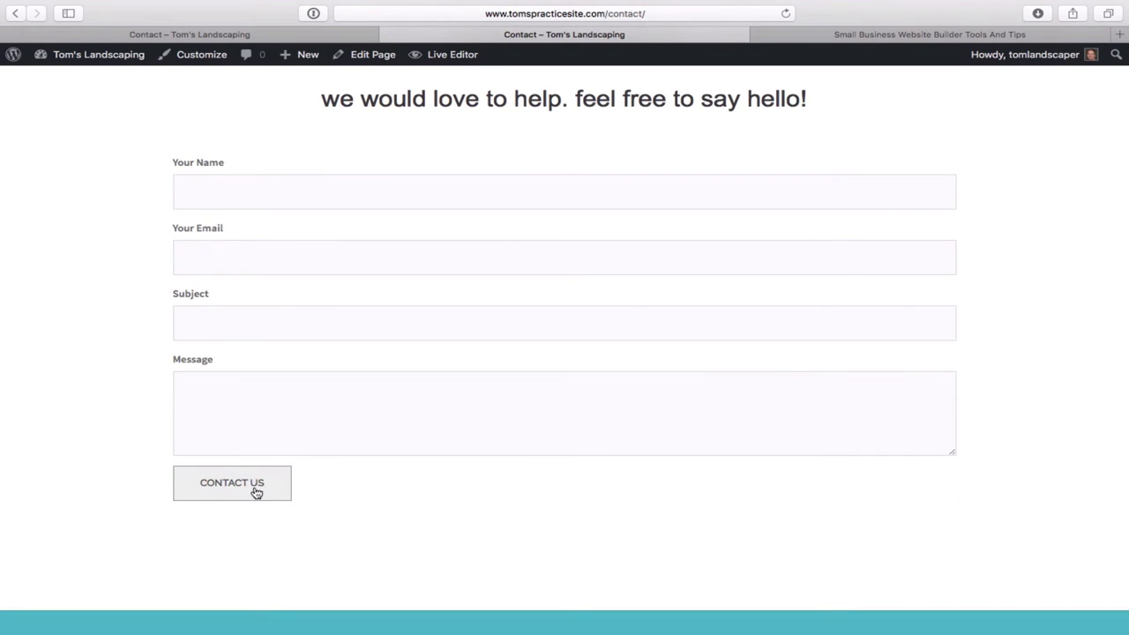
scroll(473, 479, "down", 5)
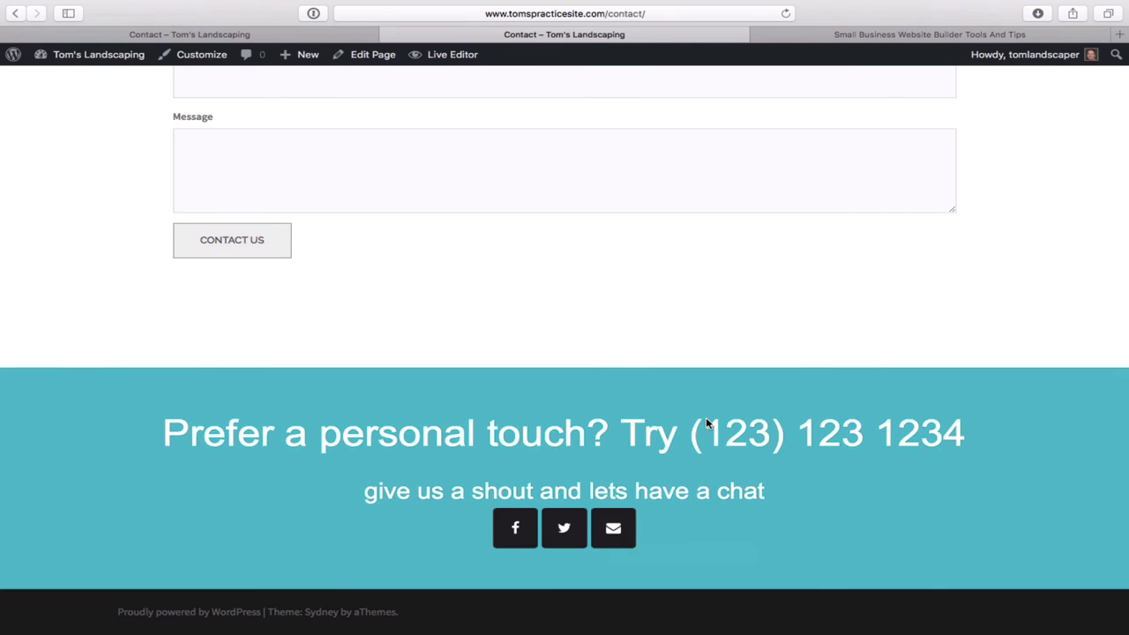
scroll(770, 277, "up", 5)
scroll(771, 277, "up", 5)
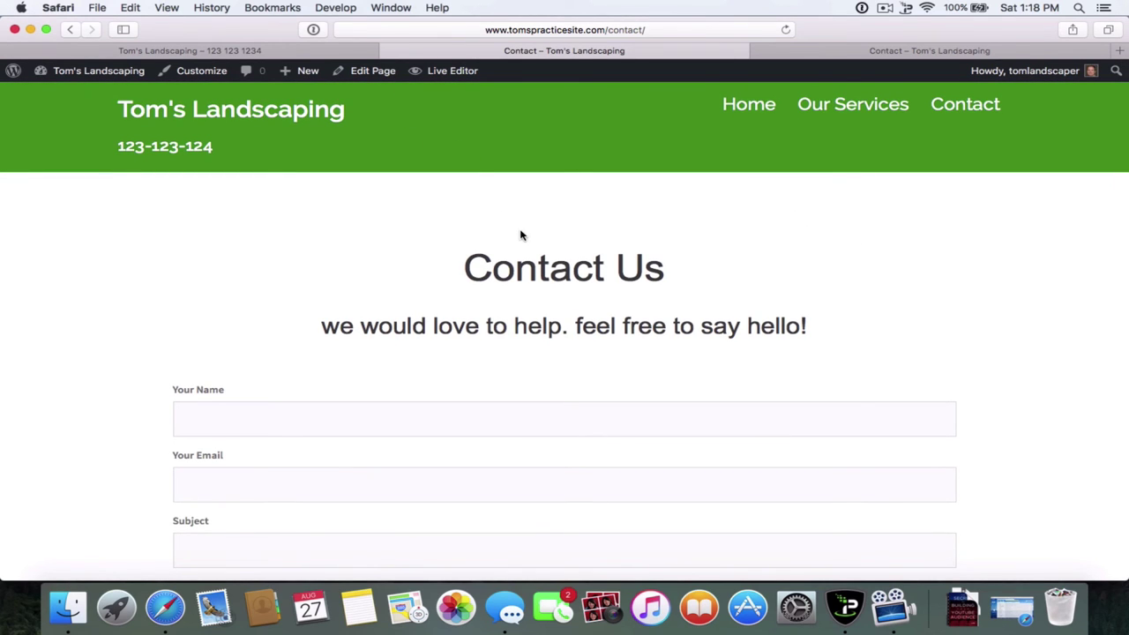
left_click(381, 74)
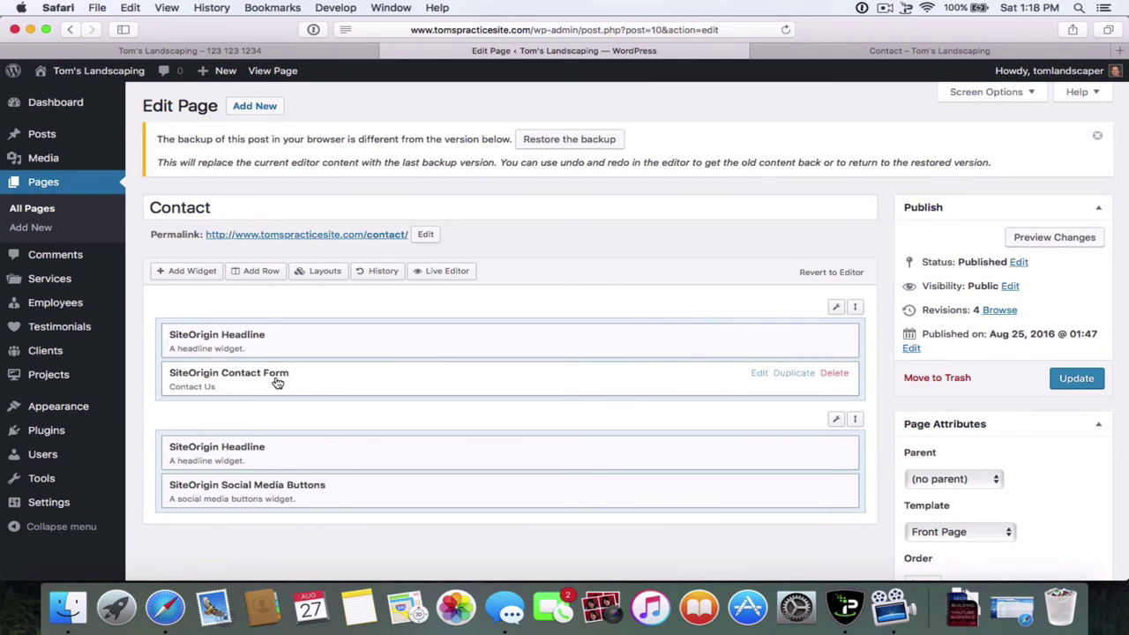
Set the Contact Form widget's To email address to the owner's email and close the dialog
left_click(760, 375)
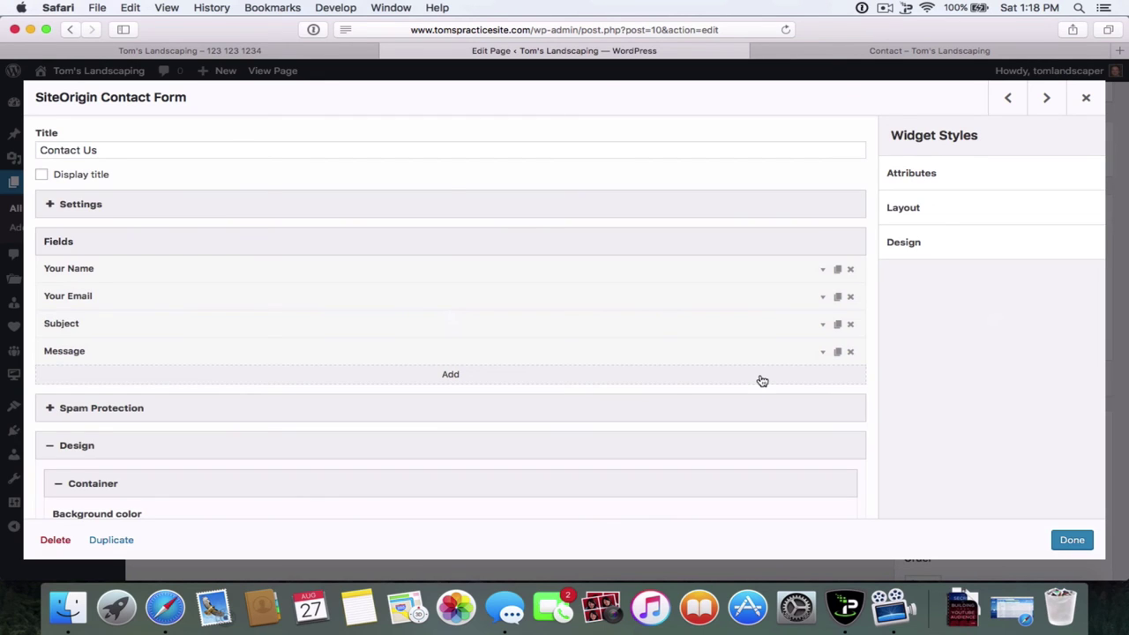
left_click(59, 210)
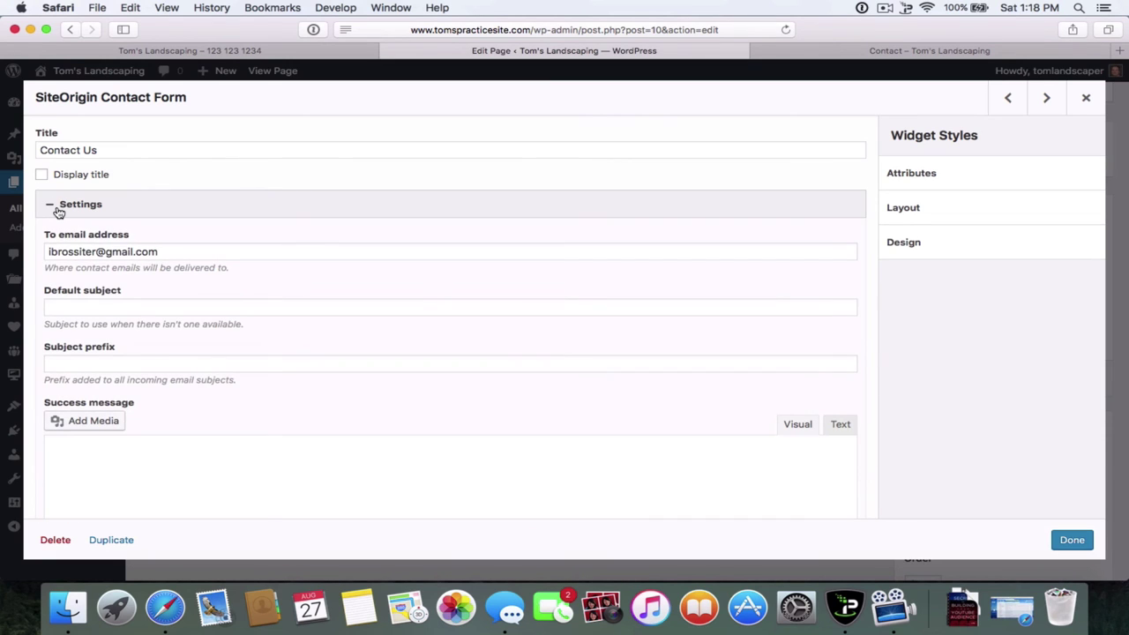
double_click(168, 252)
left_click(167, 253)
double_click(167, 252)
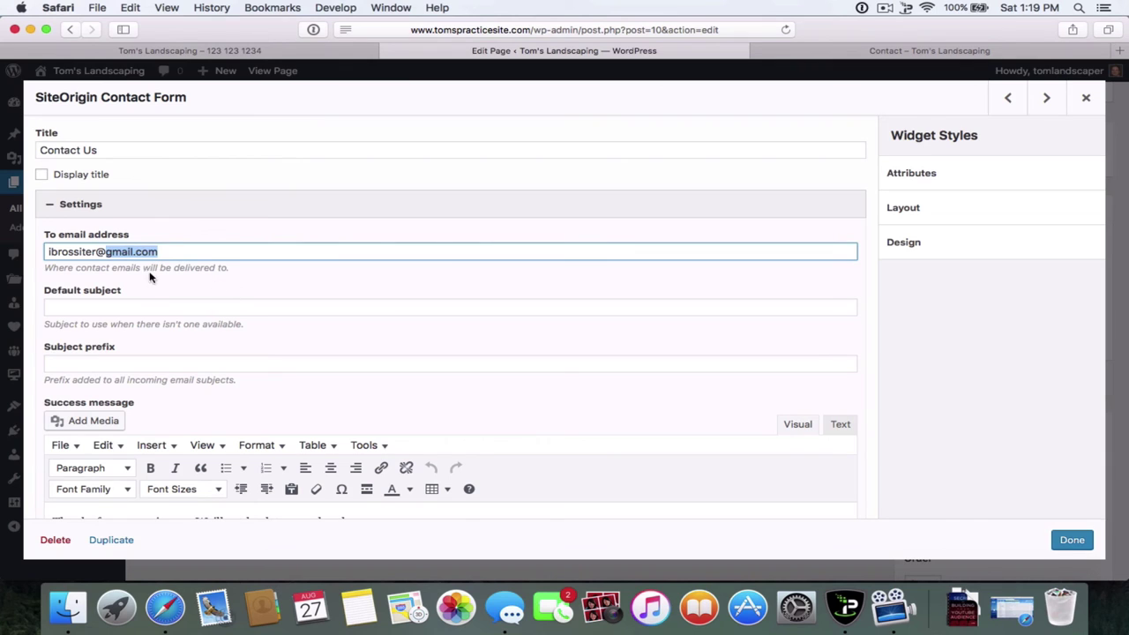
left_click(1071, 539)
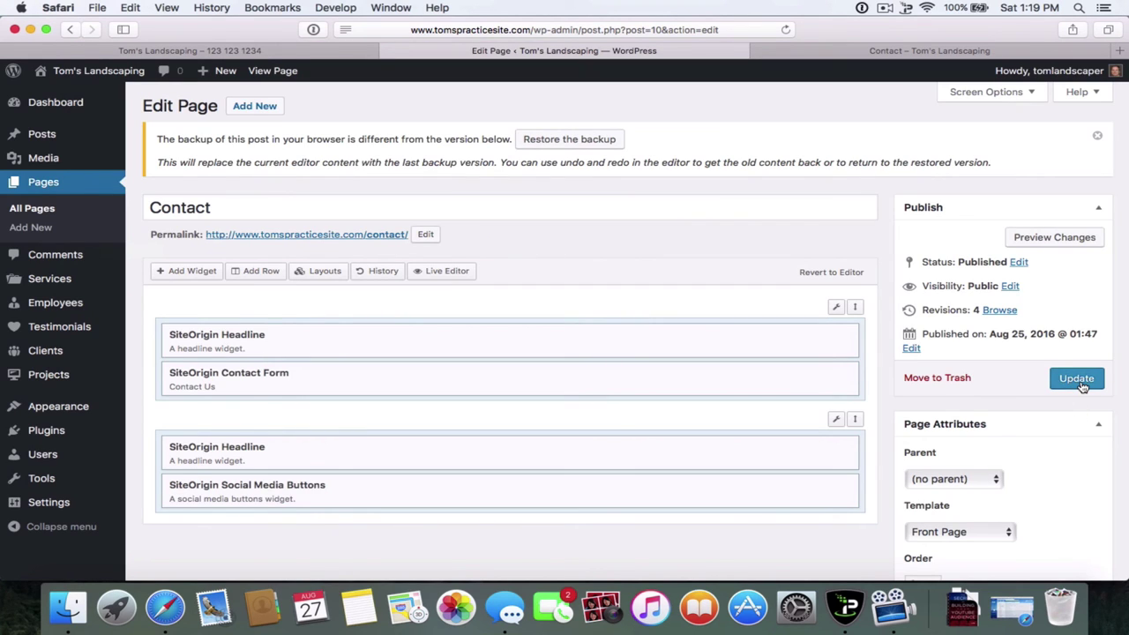
Update the Contact page and view it live
left_click(1080, 382)
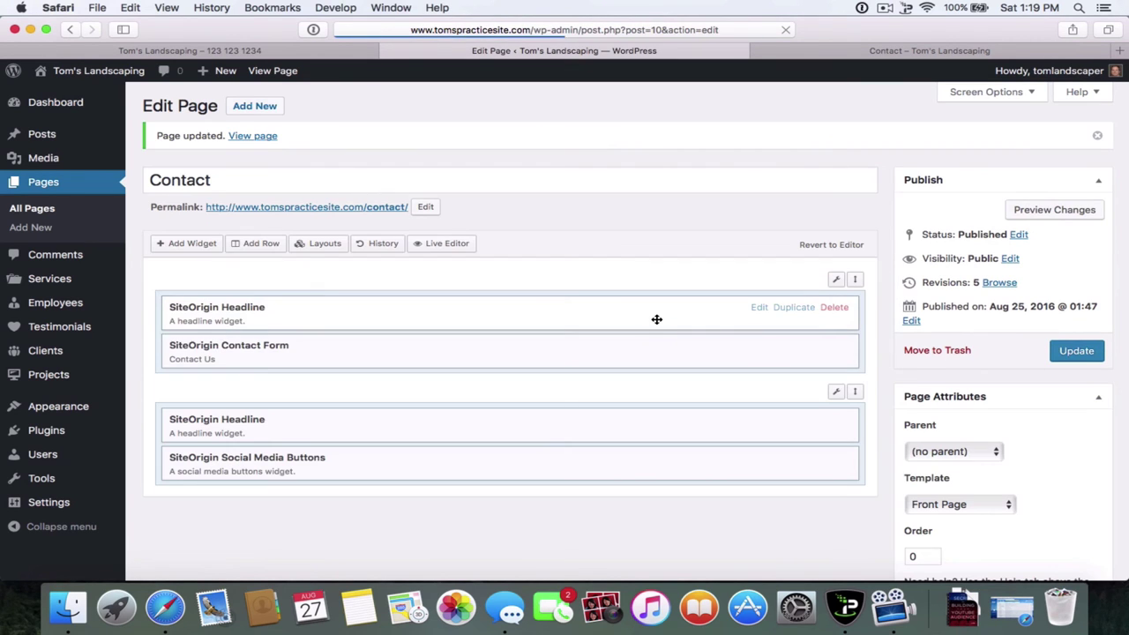
left_click(286, 75)
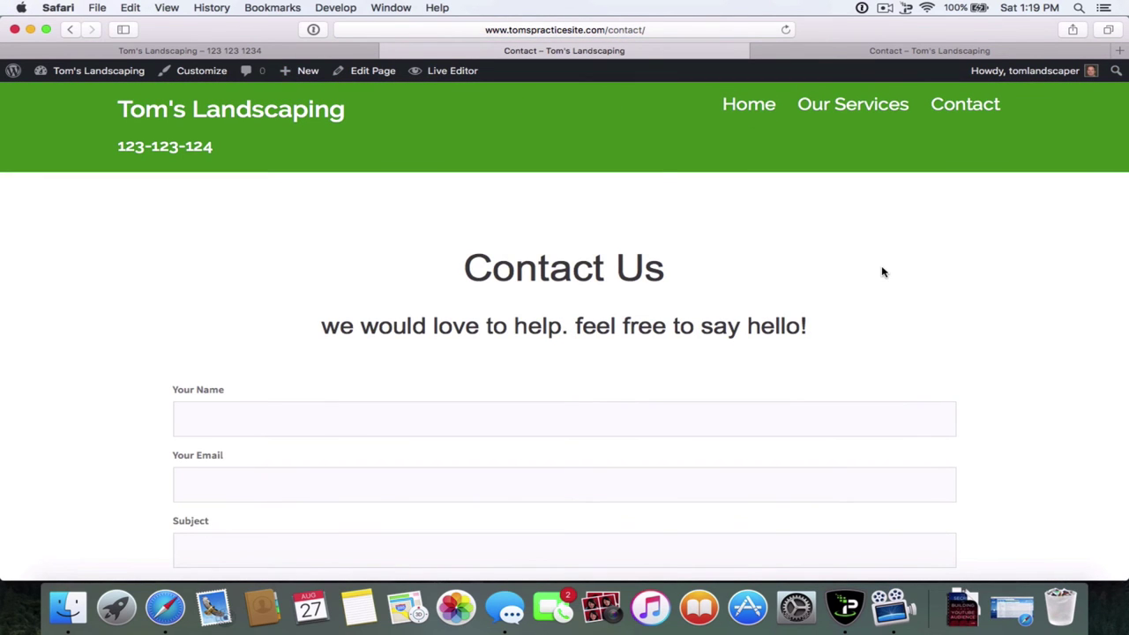
scroll(882, 267, "down", 5)
scroll(882, 267, "up", 5)
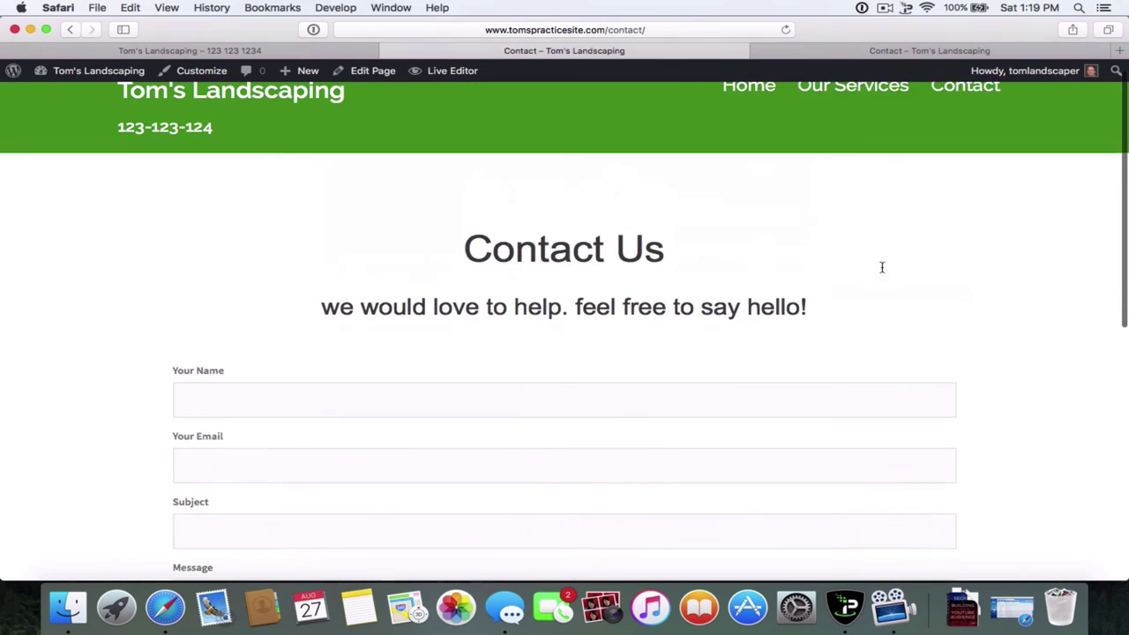
Go to the Landscaping service page via Our Services and follow its Free Quote Request button
mouse_move(851, 110)
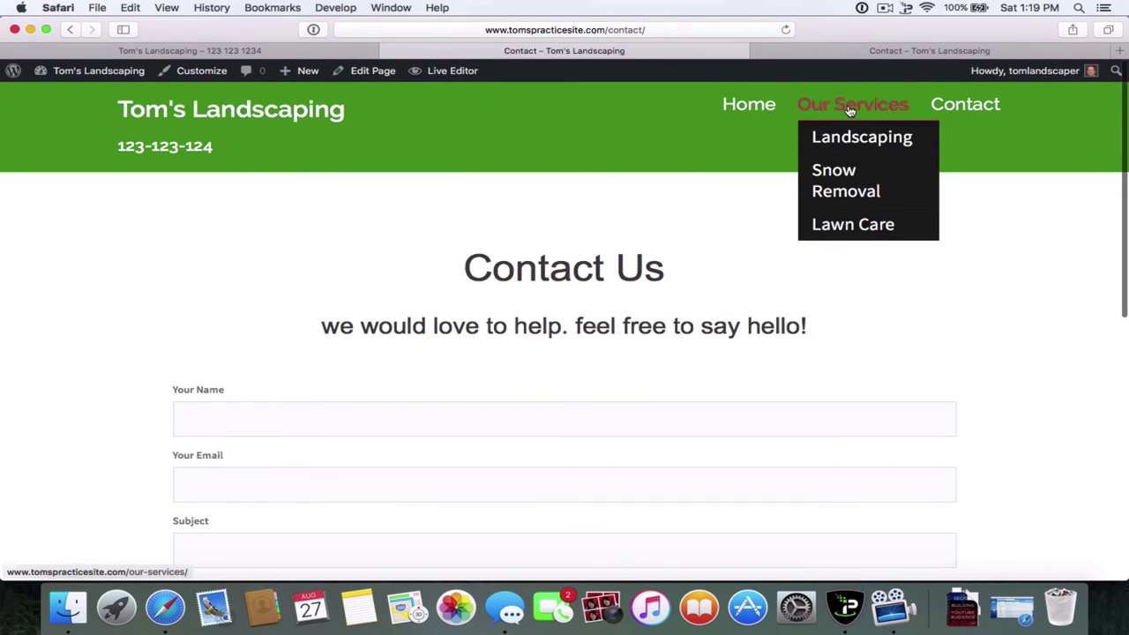
left_click(847, 139)
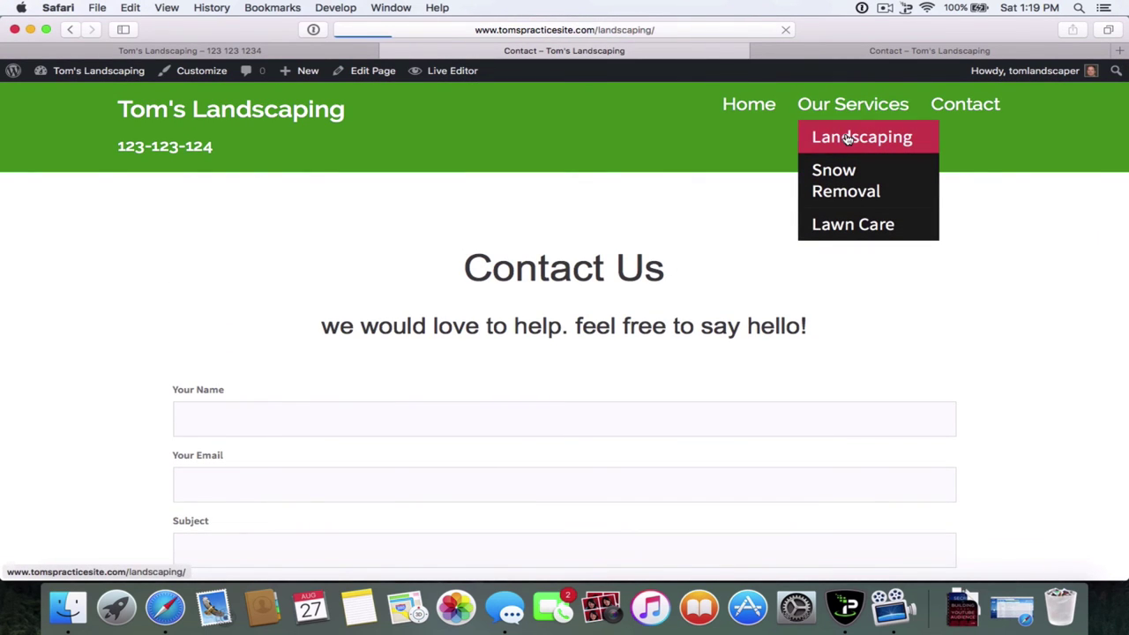
scroll(842, 269, "down", 15)
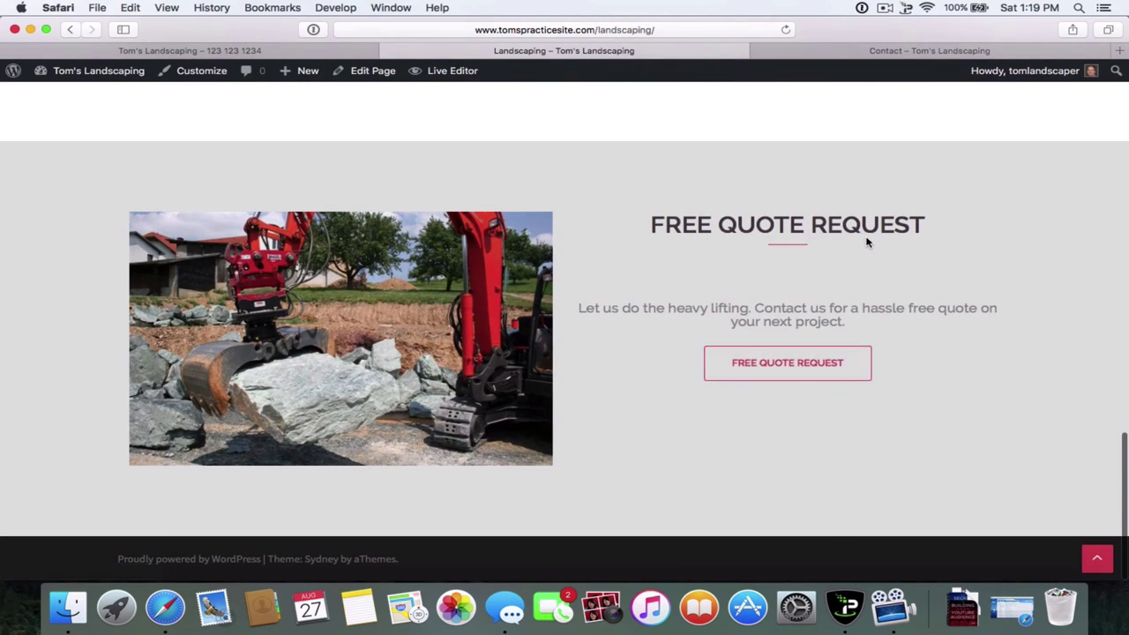
scroll(920, 244, "up", 15)
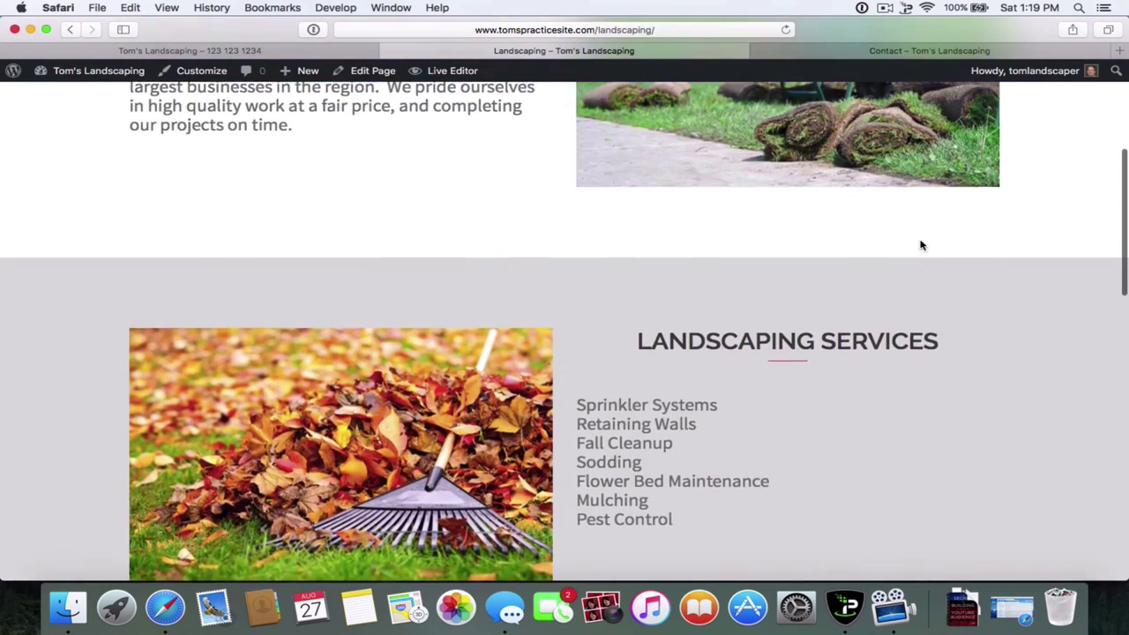
scroll(920, 245, "down", 15)
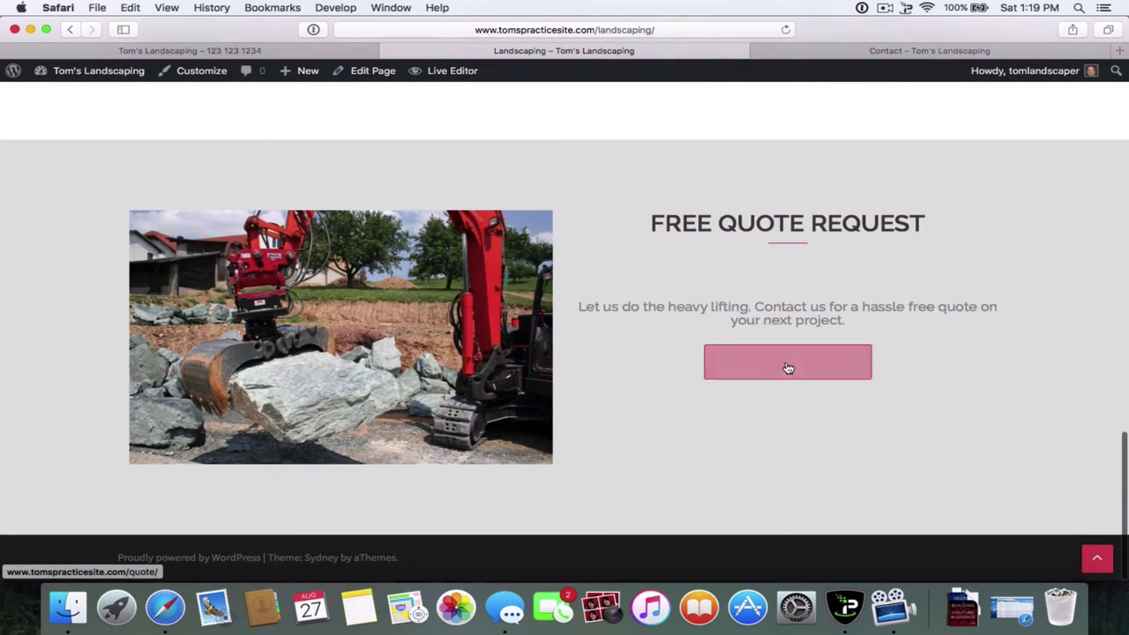
left_click(788, 368)
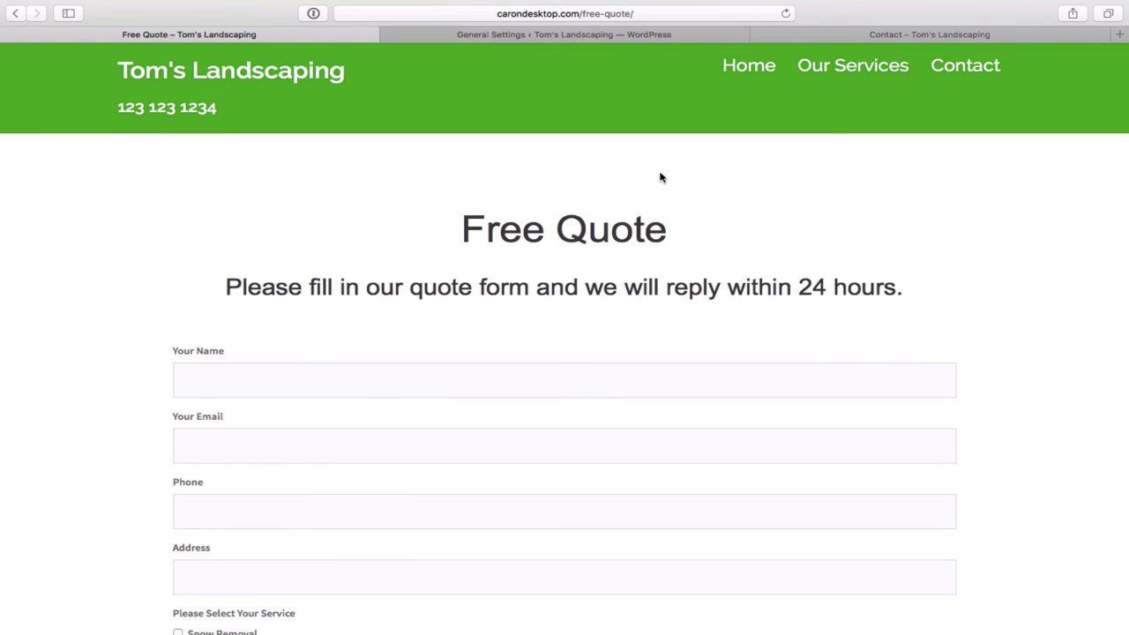
scroll(798, 244, "down", 1)
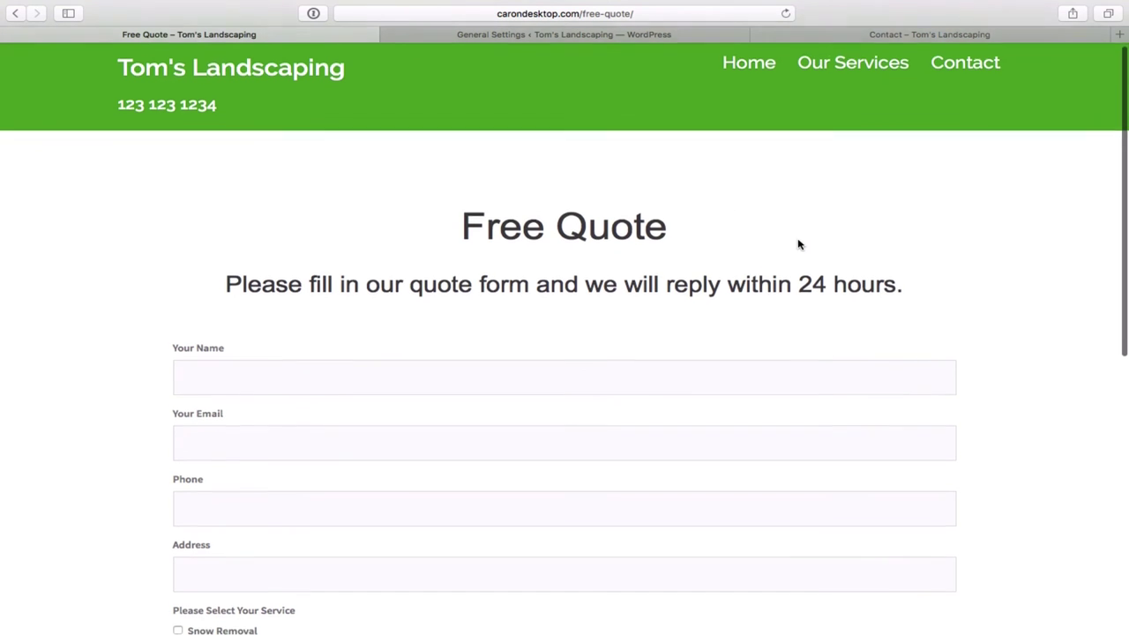
scroll(799, 244, "down", 4)
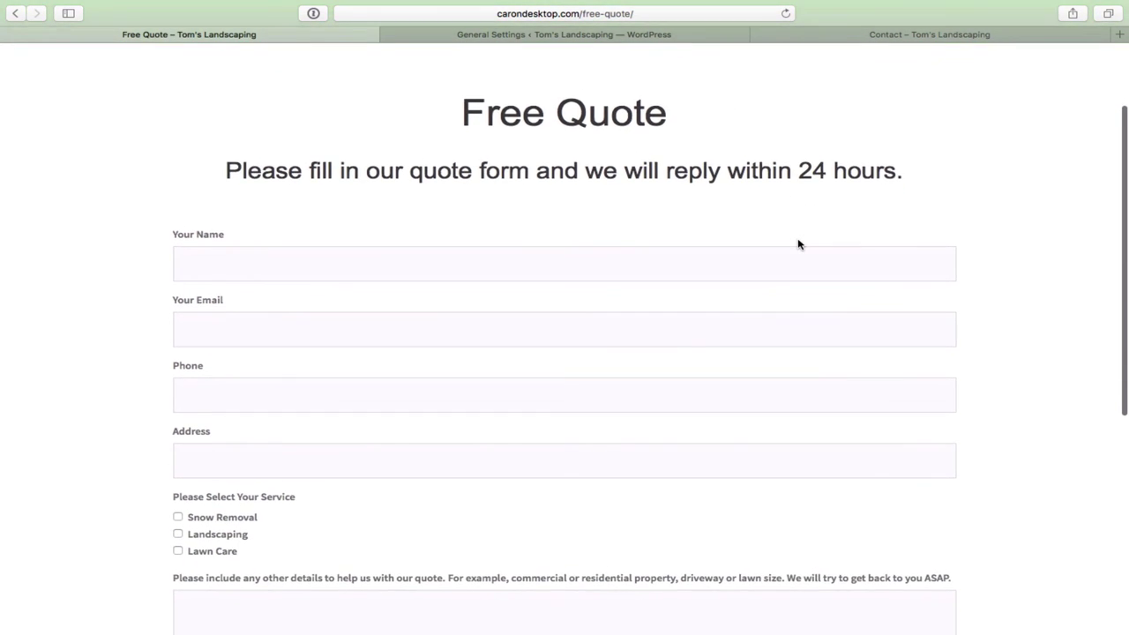
scroll(799, 244, "down", 4)
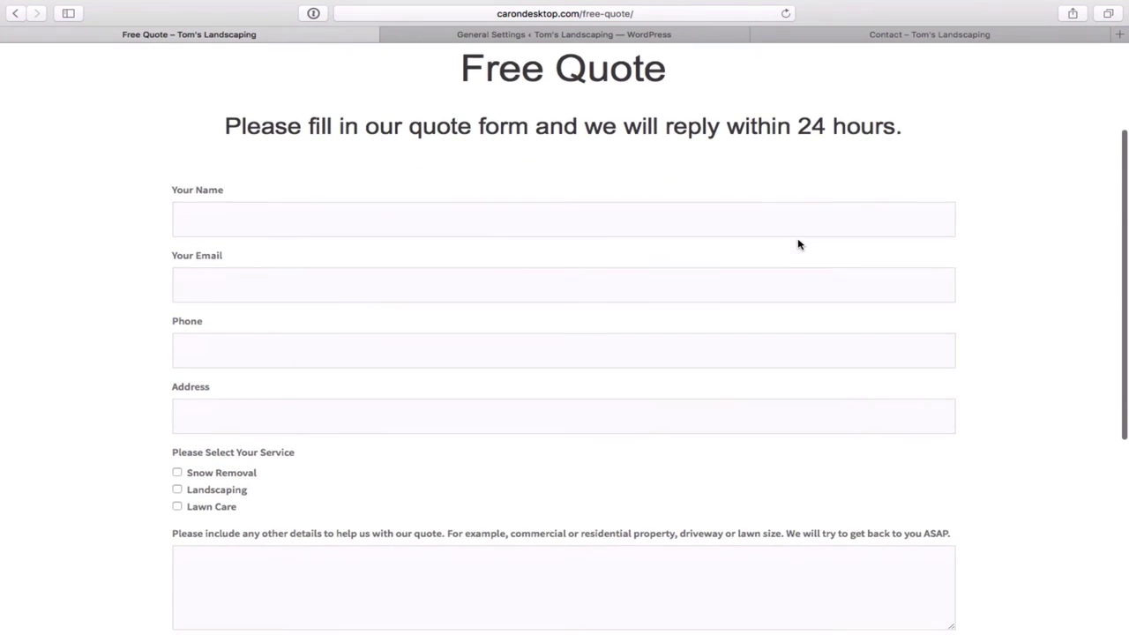
scroll(798, 240, "down", 2)
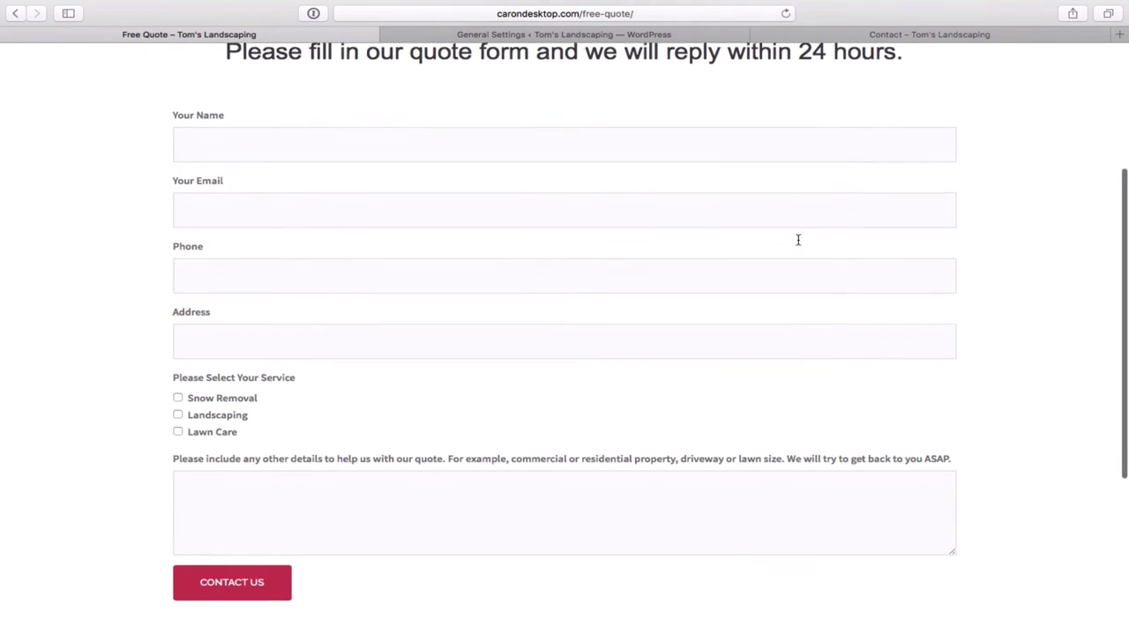
scroll(799, 240, "up", 9)
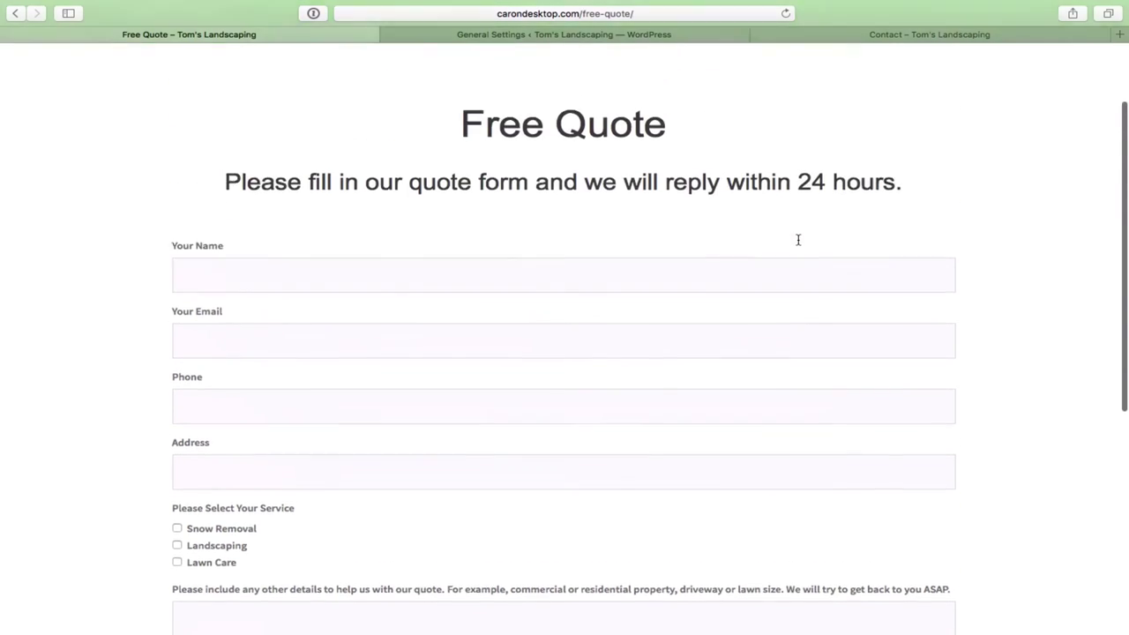
scroll(799, 245, "up", 1)
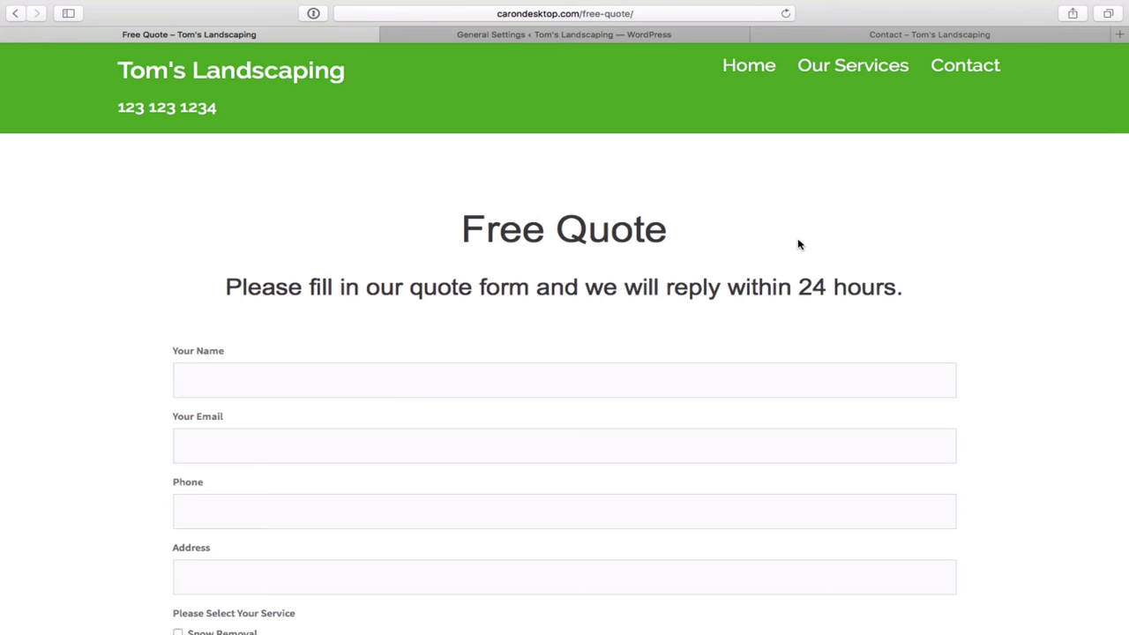
Edit the Quote page from All Pages in the WordPress admin, using the Page Builder editor
left_click(578, 34)
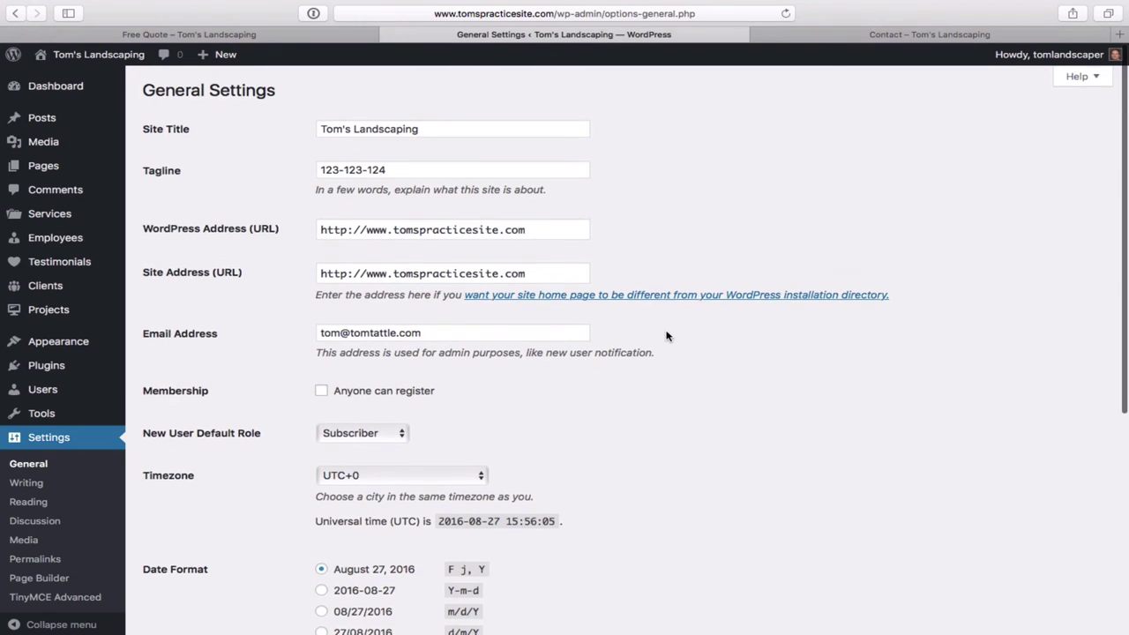
mouse_move(48, 174)
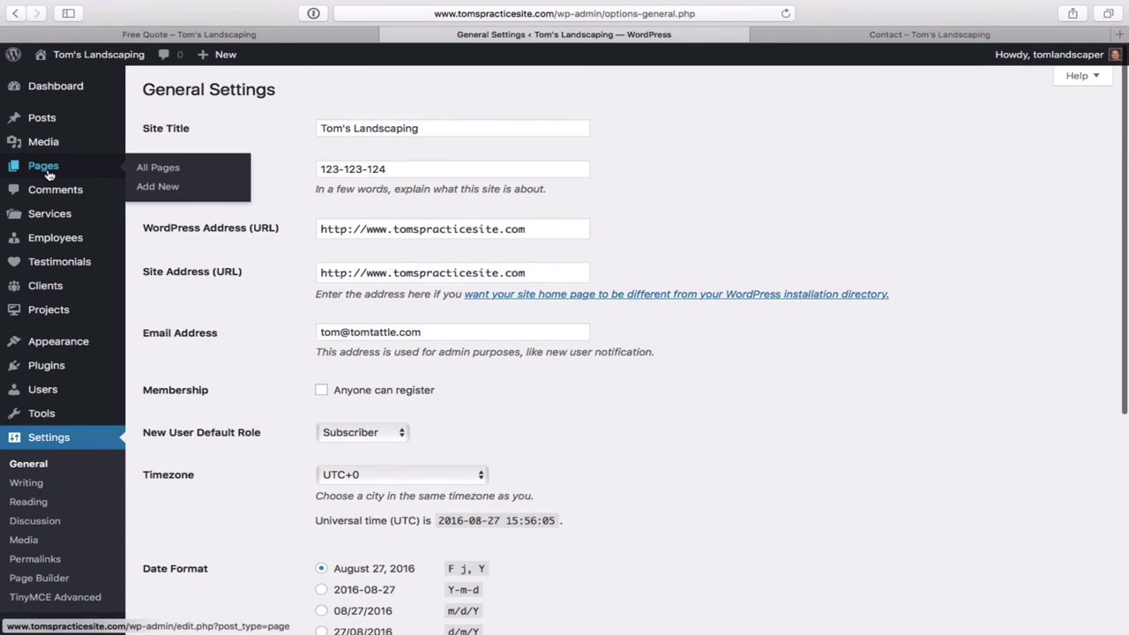
left_click(157, 169)
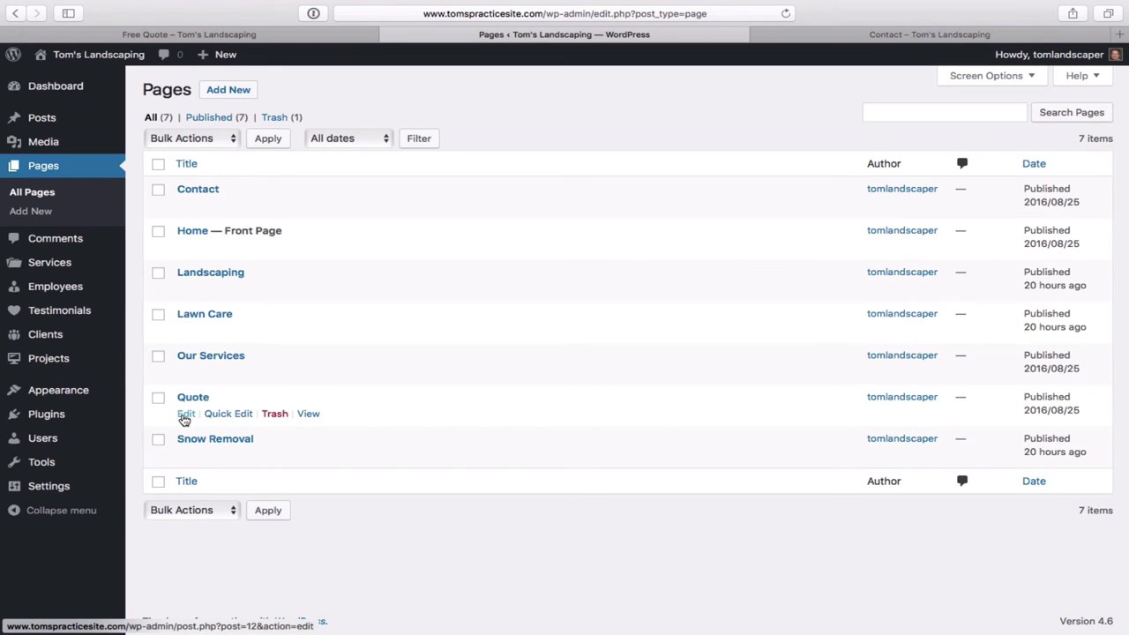
left_click(185, 414)
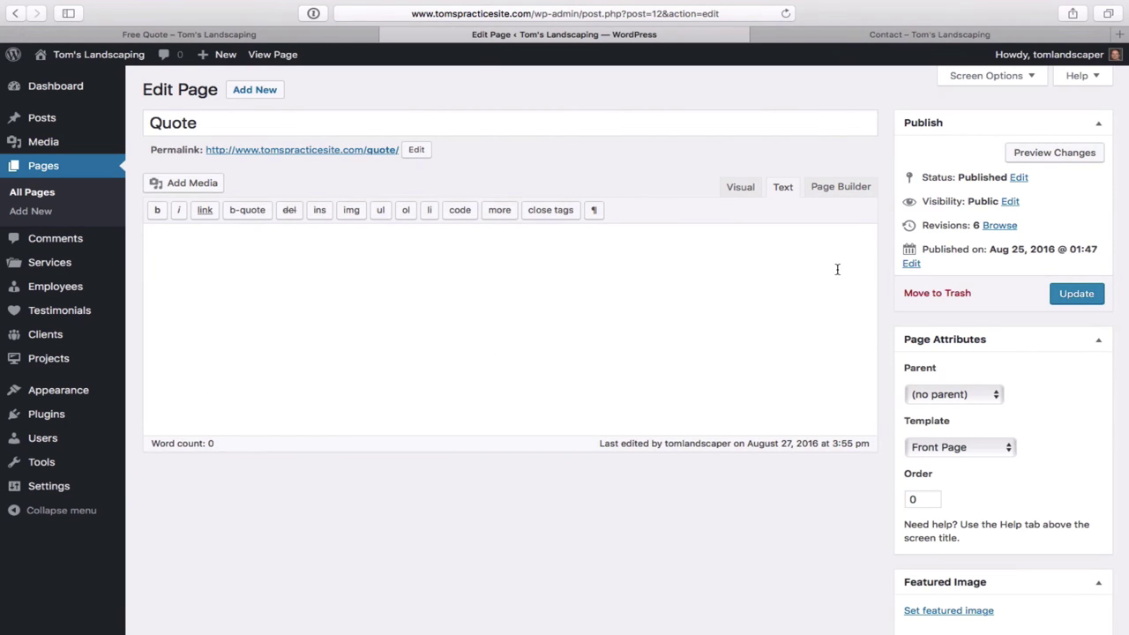
left_click(840, 188)
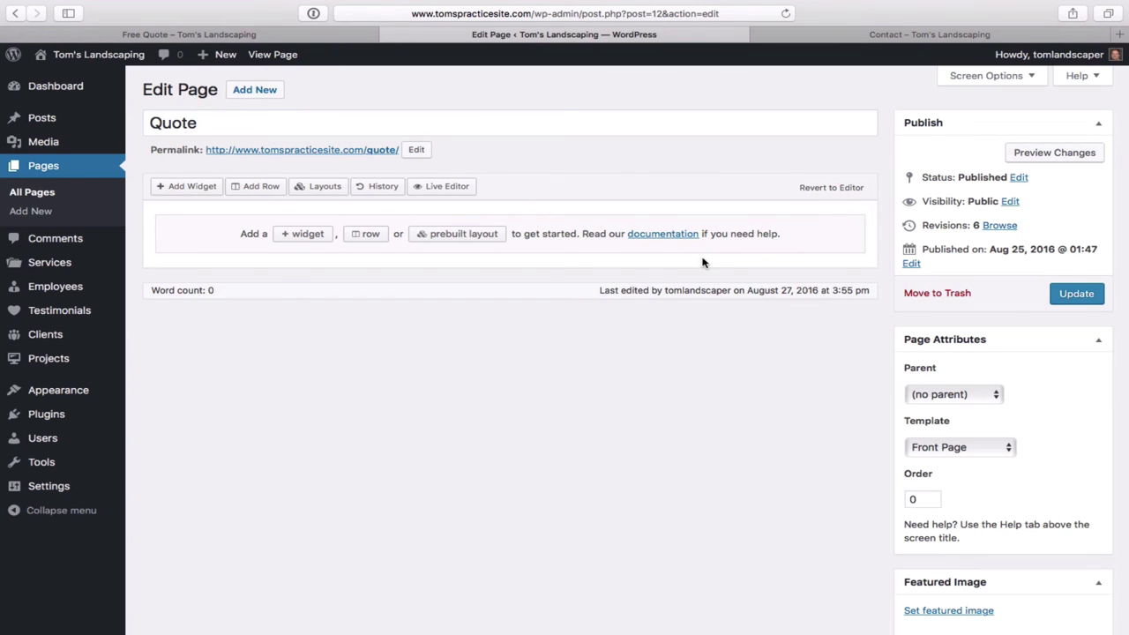
Insert the Simple Business Contact prebuilt layout into the empty Quote page
left_click(465, 234)
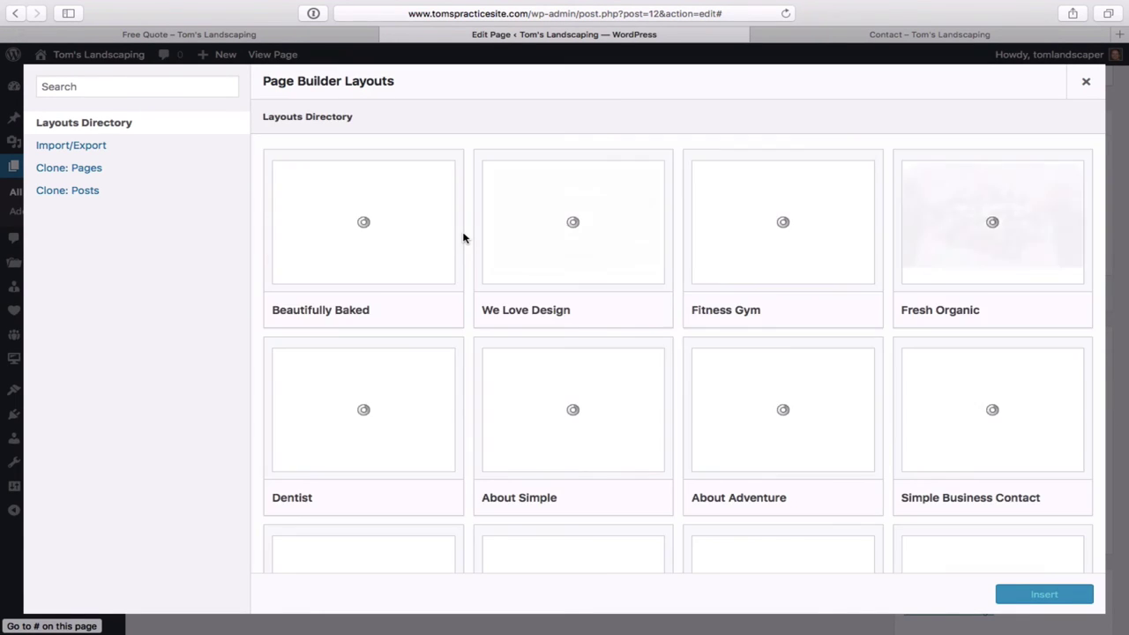
scroll(563, 335, "down", 1)
scroll(563, 335, "down", 4)
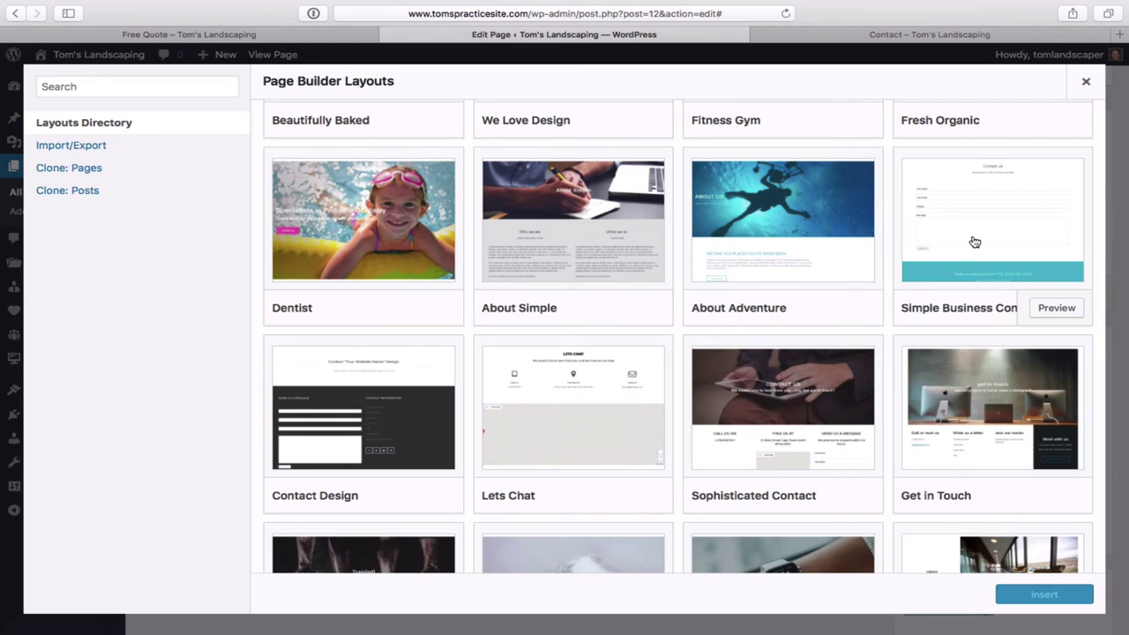
left_click(975, 241)
scroll(975, 242, "down", 1)
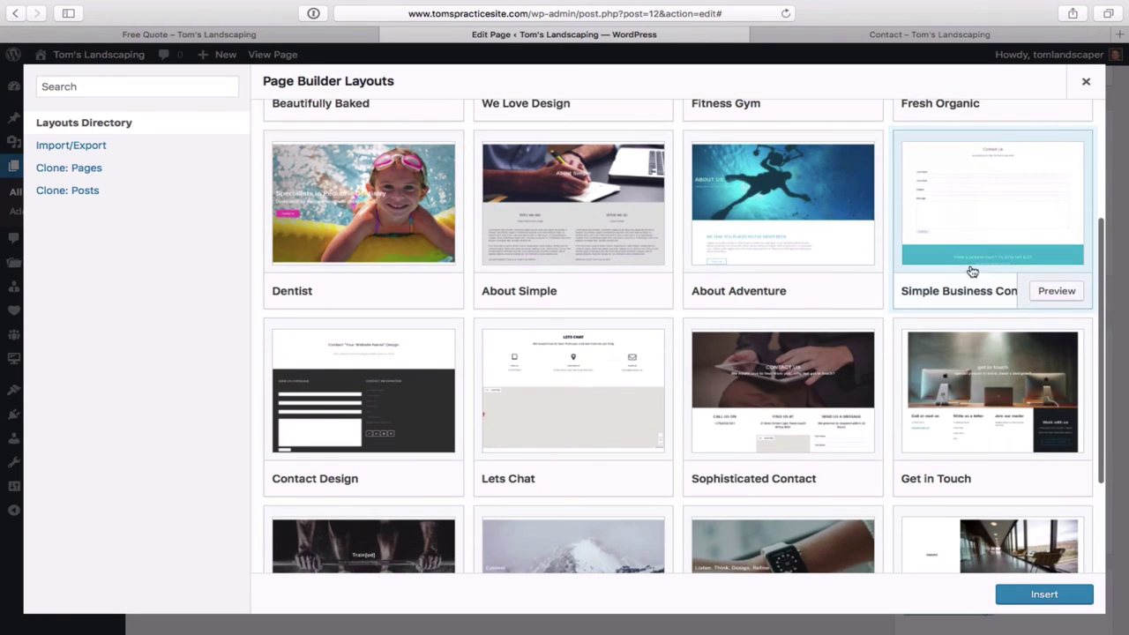
left_click(1044, 602)
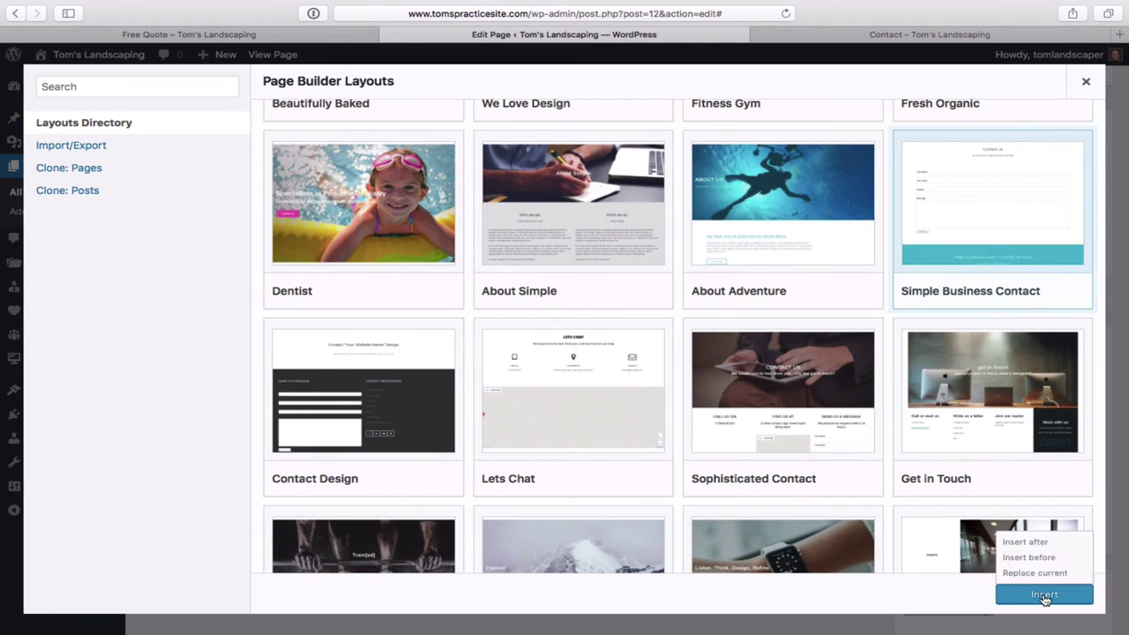
left_click(1025, 543)
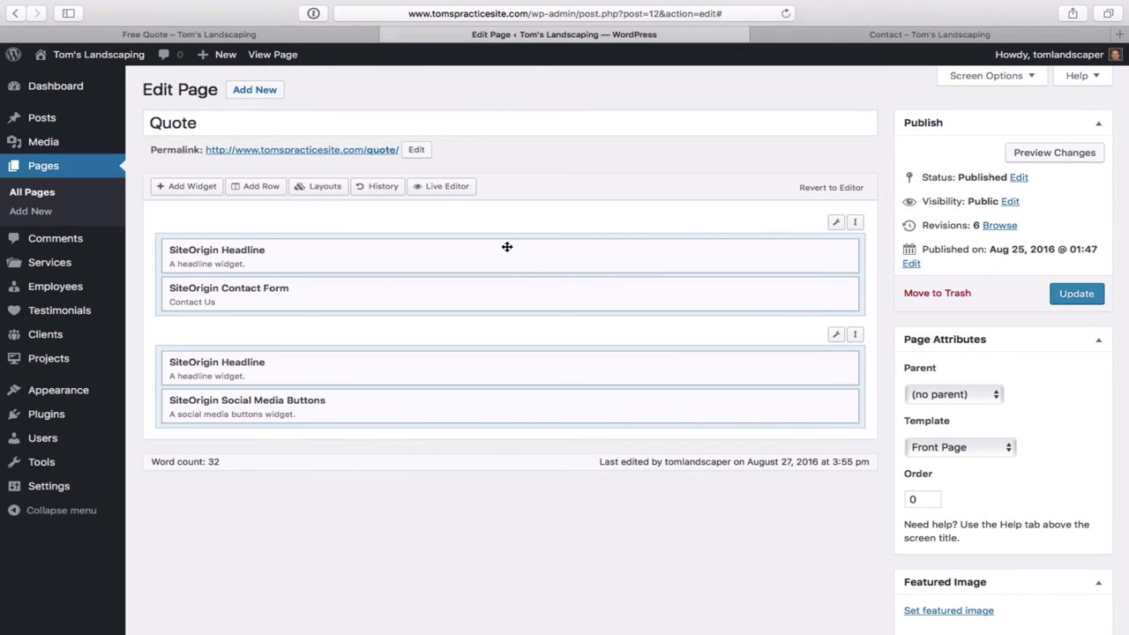
Open the first headline widget's settings and copy the reference Free Quote page's subtitle sentence
mouse_move(525, 260)
left_click(759, 256)
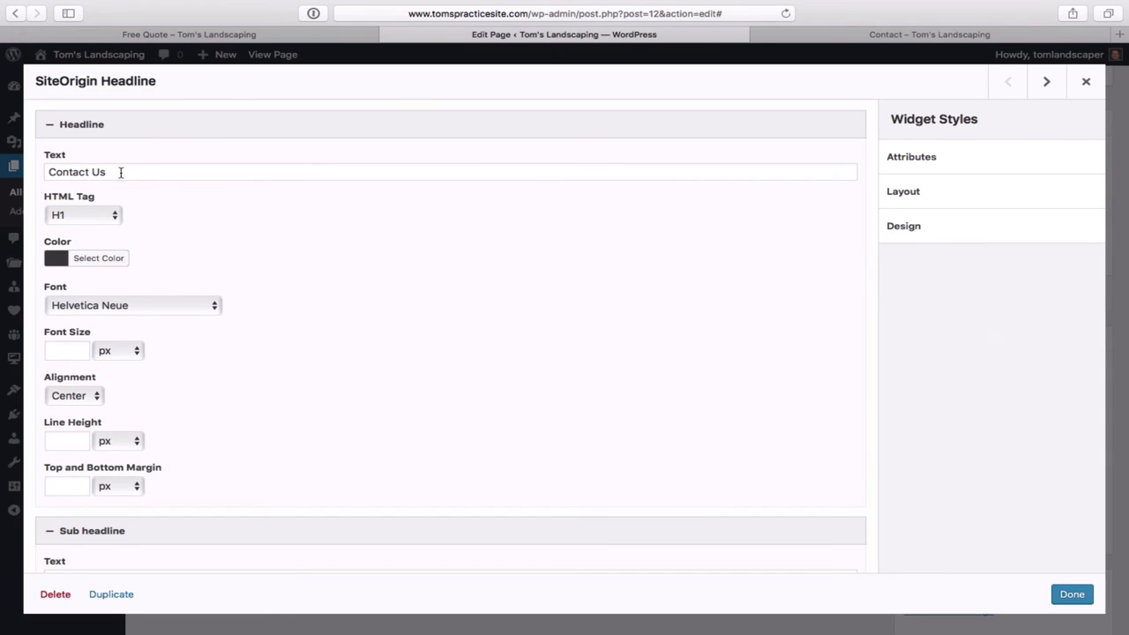
left_click(293, 39)
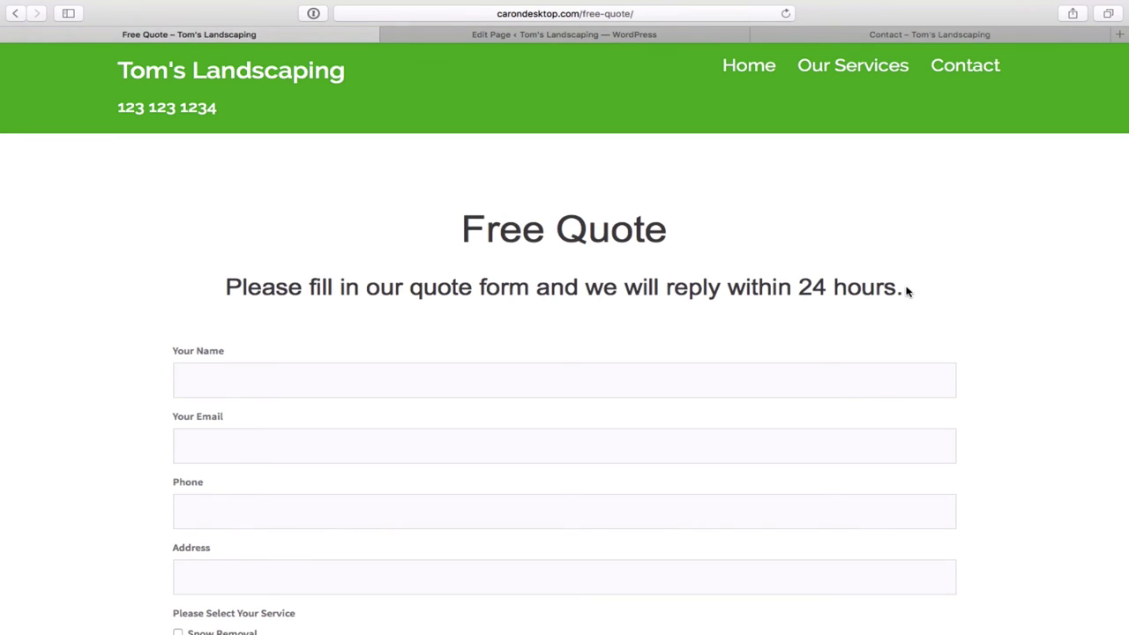
left_click_drag(907, 291, 662, 290)
left_click(561, 303)
left_click_drag(546, 302, 388, 269)
key("super+c")
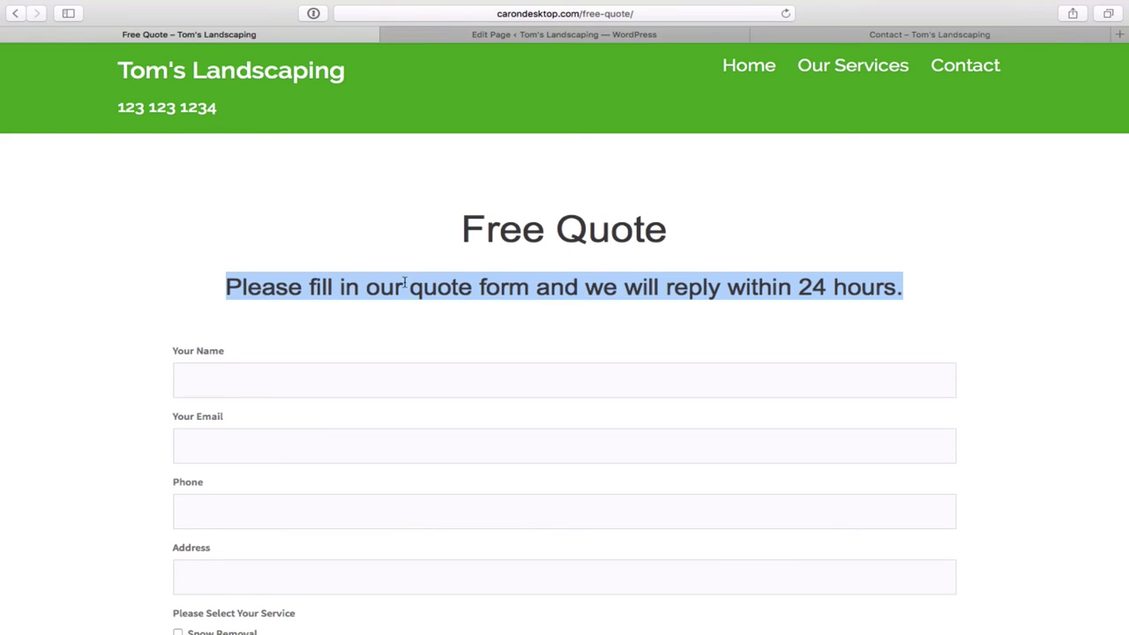
Set the headline to 'Free Quote', paste the 24-hour reply sub headline, and apply
left_click(471, 35)
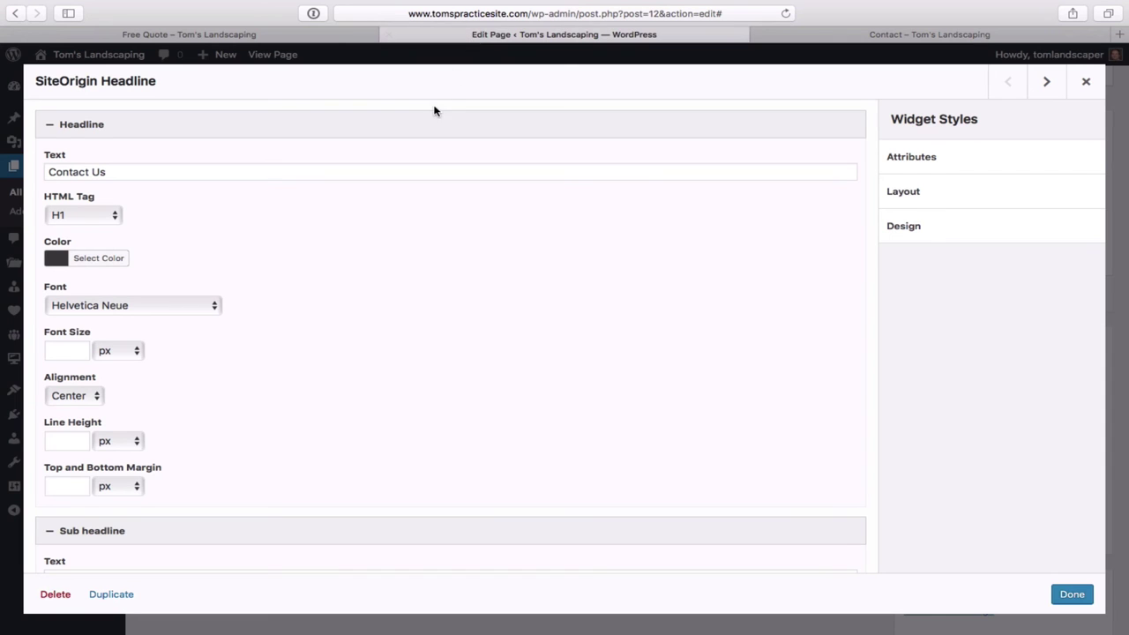
double_click(168, 167)
triple_click(168, 168)
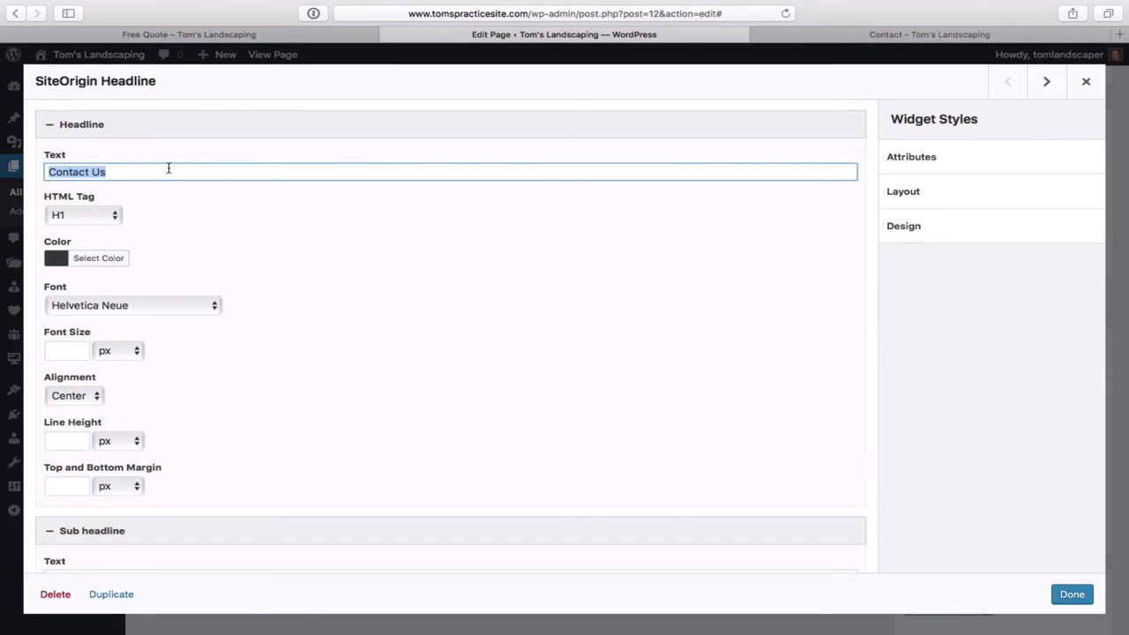
type("Free Quote")
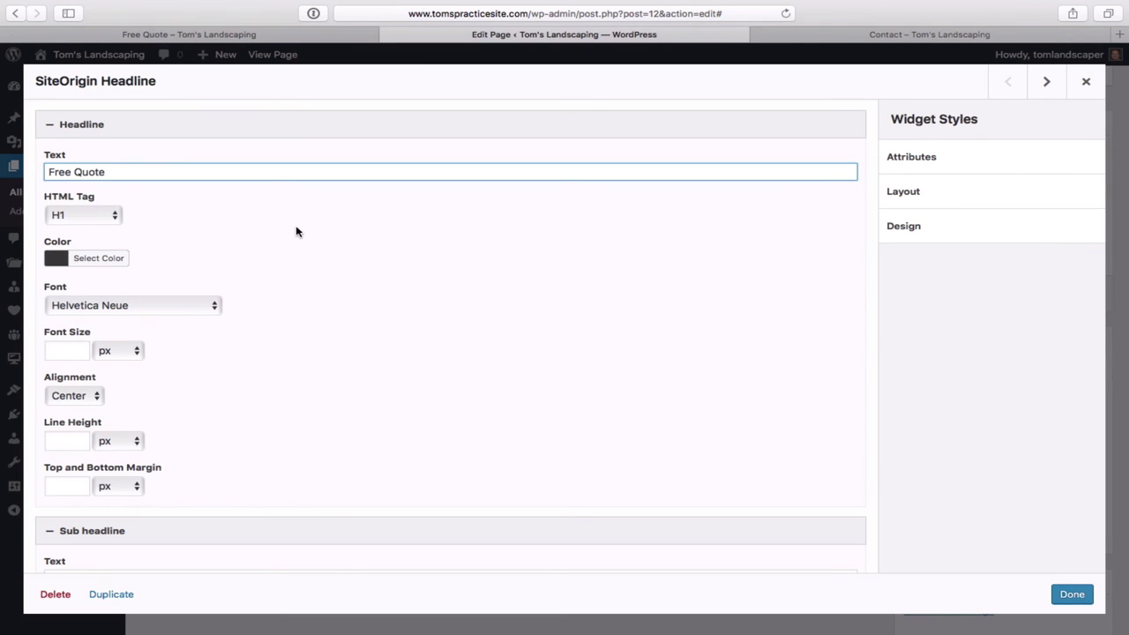
scroll(296, 230, "down", 3)
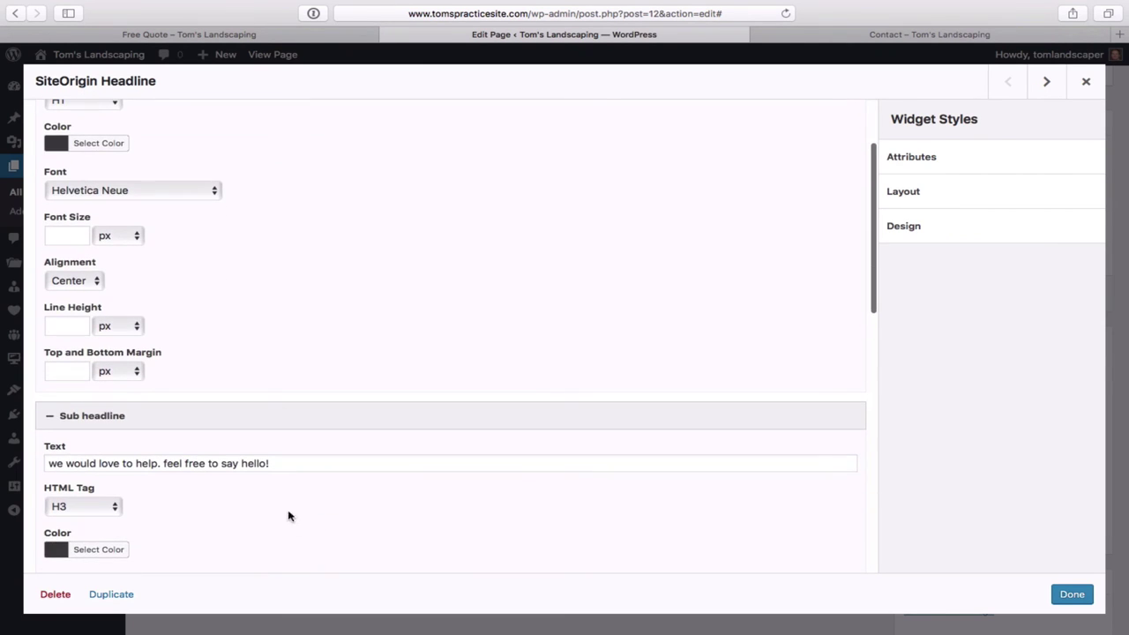
triple_click(274, 464)
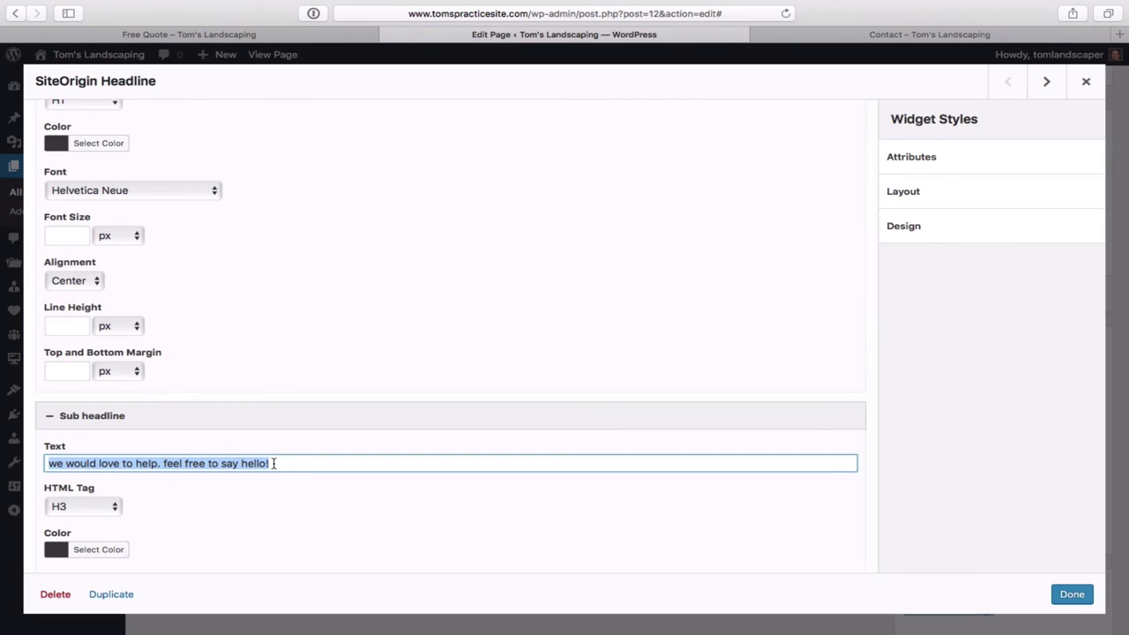
key("super+v")
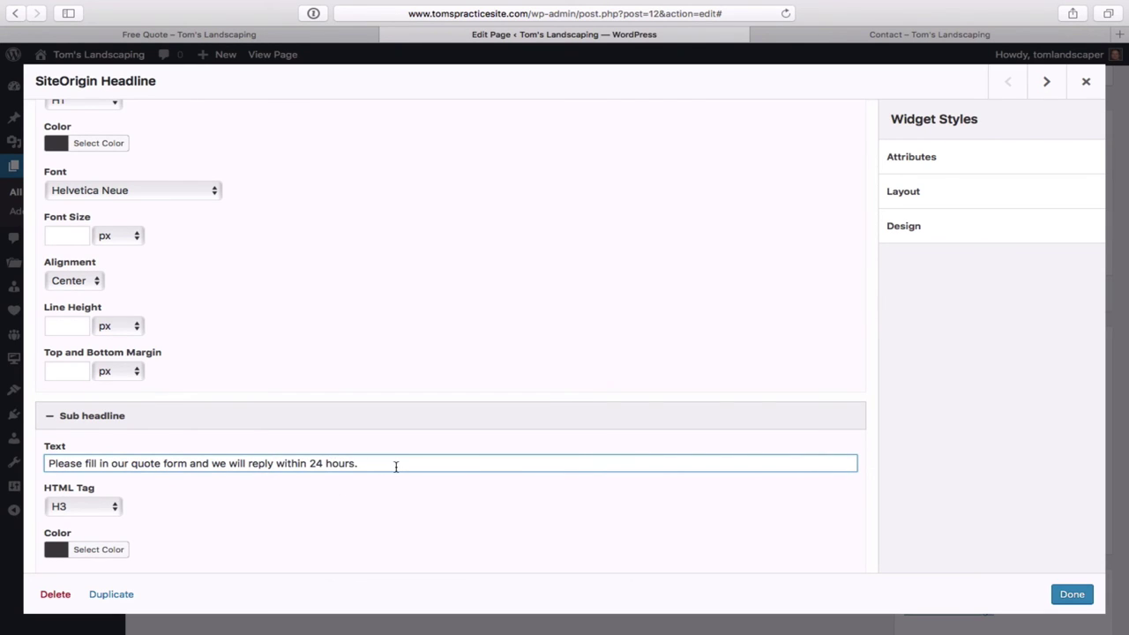
scroll(396, 467, "down", 10)
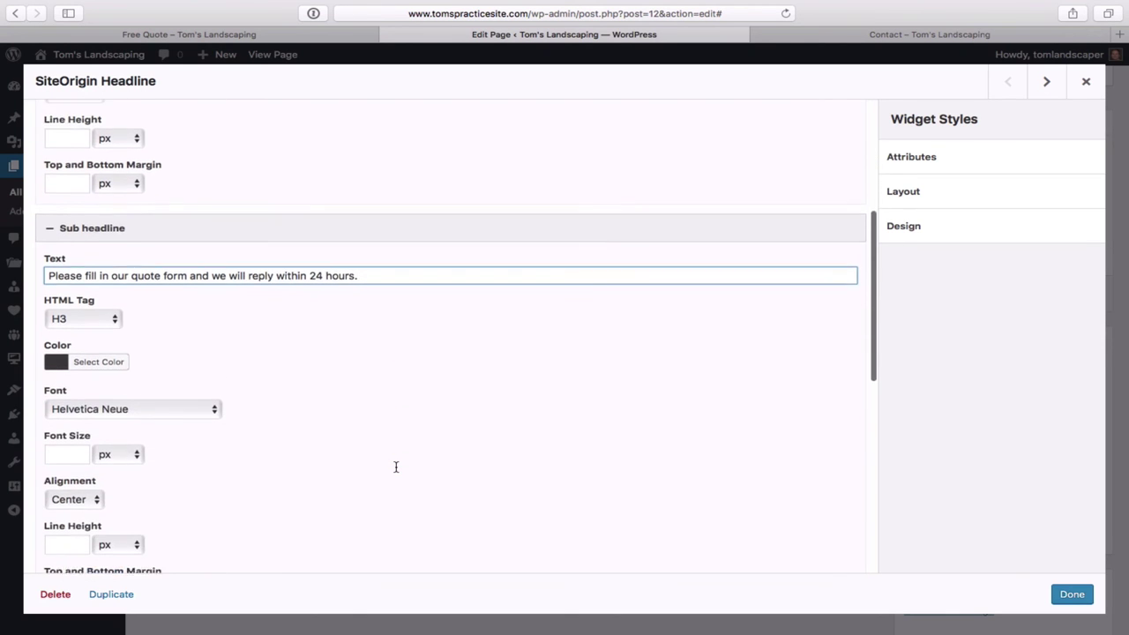
scroll(398, 473, "down", 5)
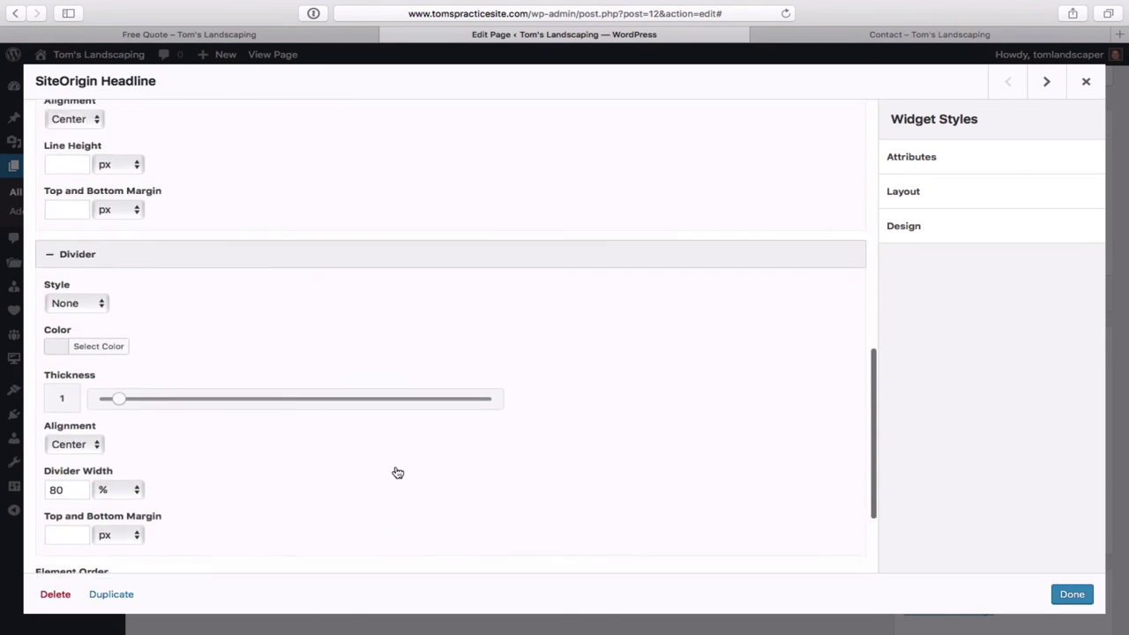
scroll(398, 473, "up", 15)
scroll(398, 473, "up", 2)
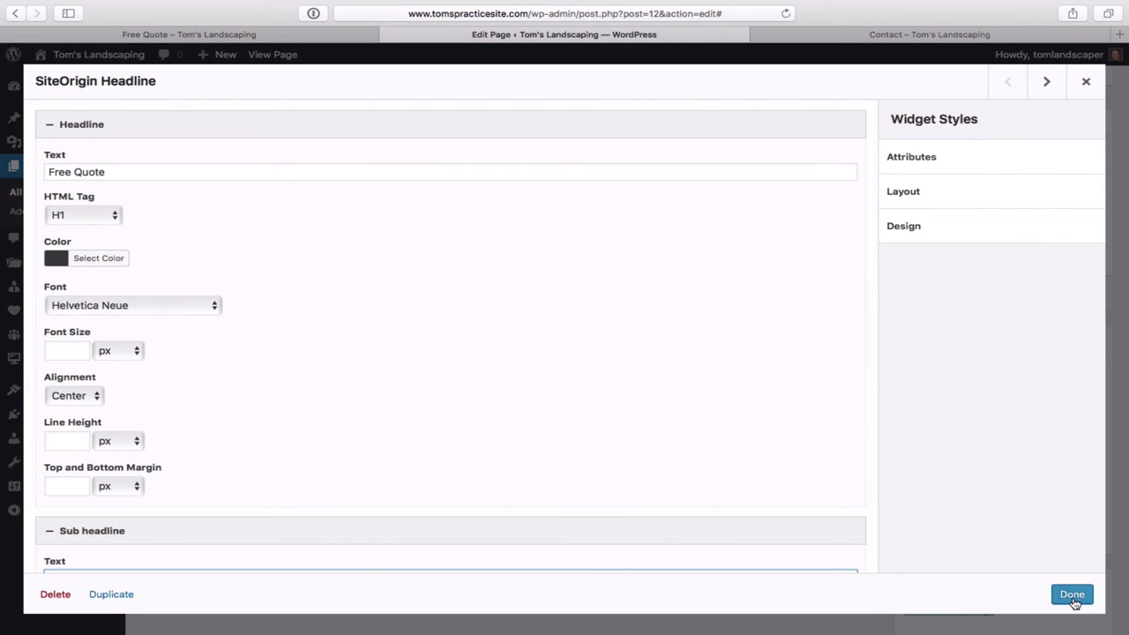
left_click(1072, 596)
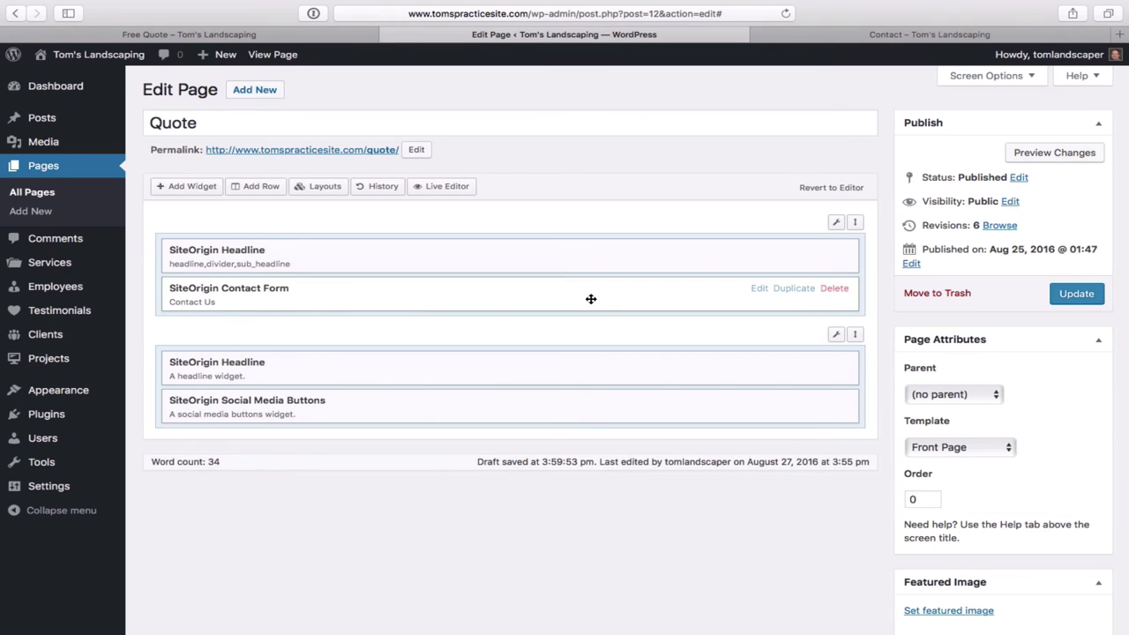
Open the contact form widget's settings and compare them with the reference Free Quote form
left_click(759, 290)
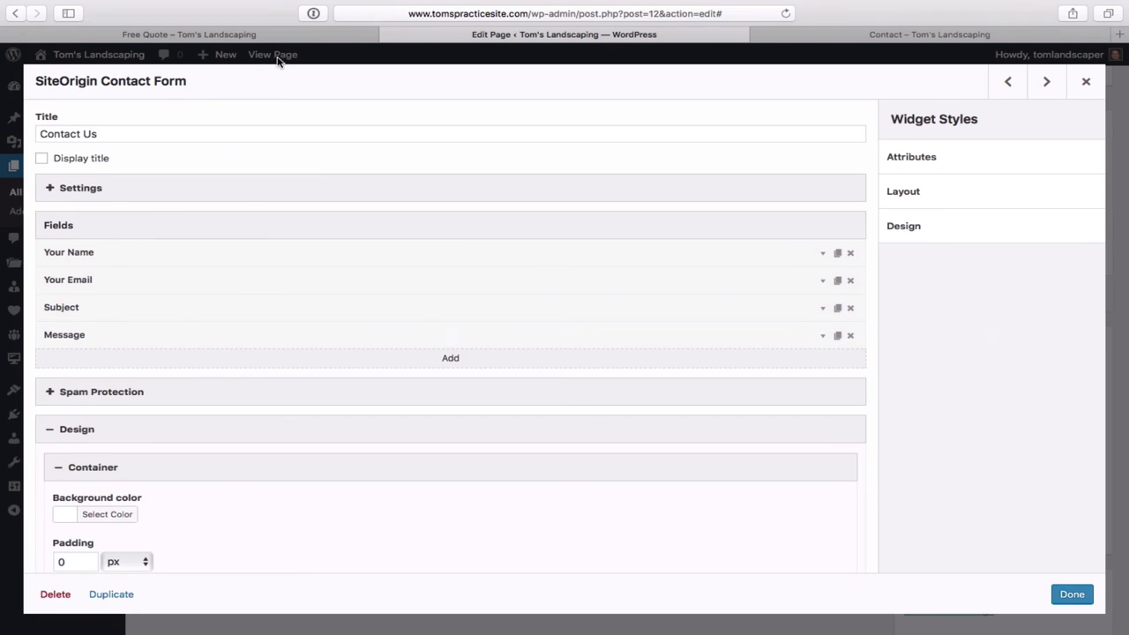
left_click(308, 38)
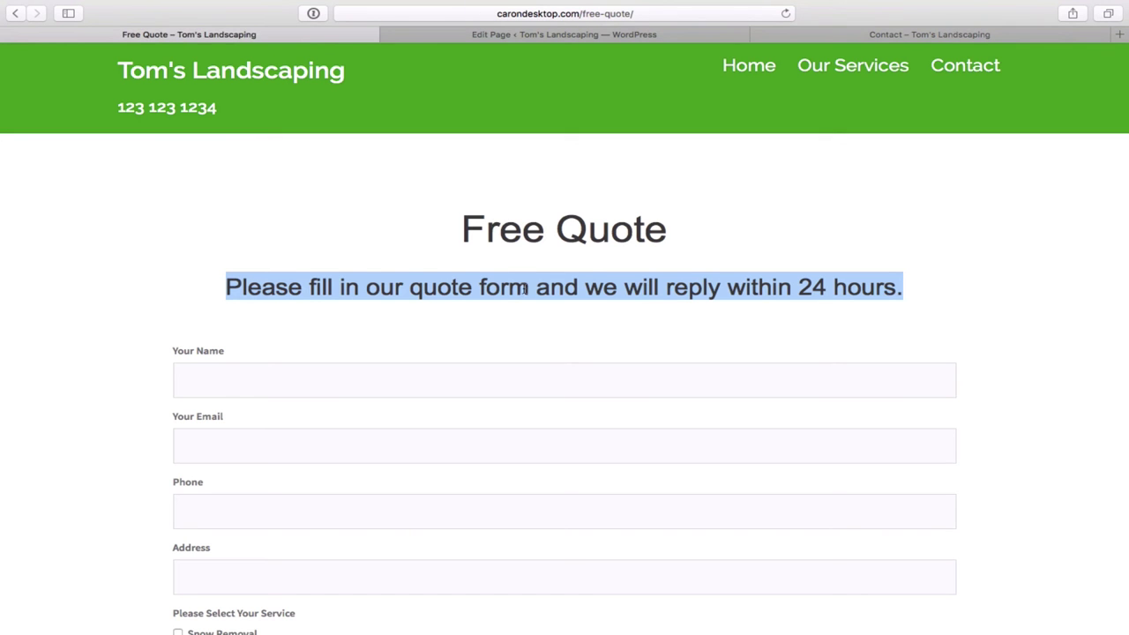
scroll(524, 290, "down", 2)
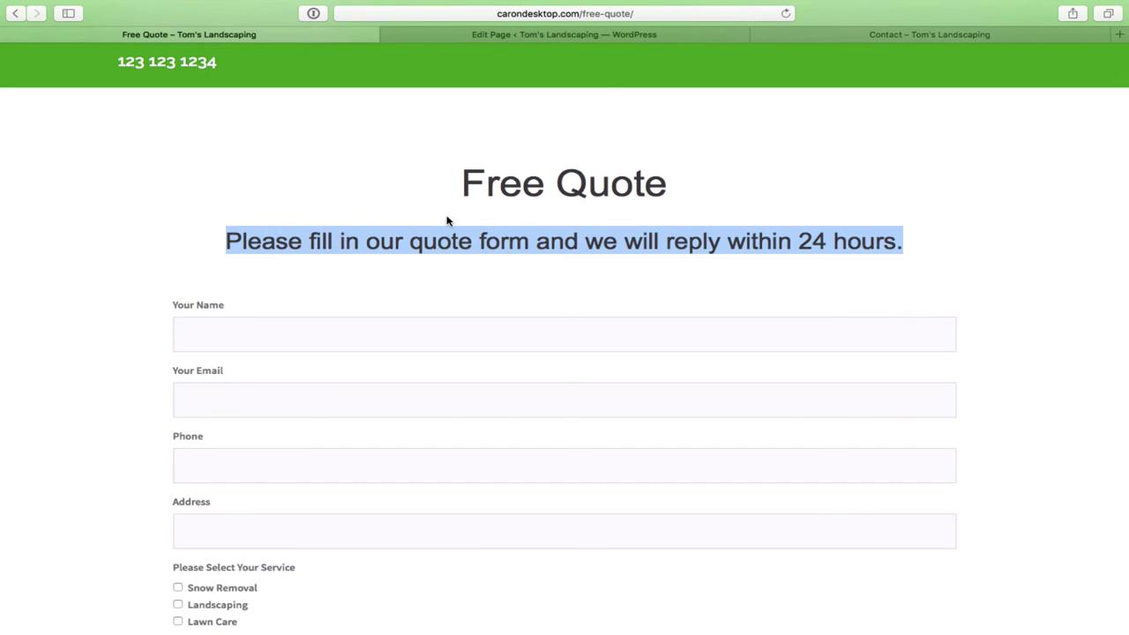
left_click(620, 37)
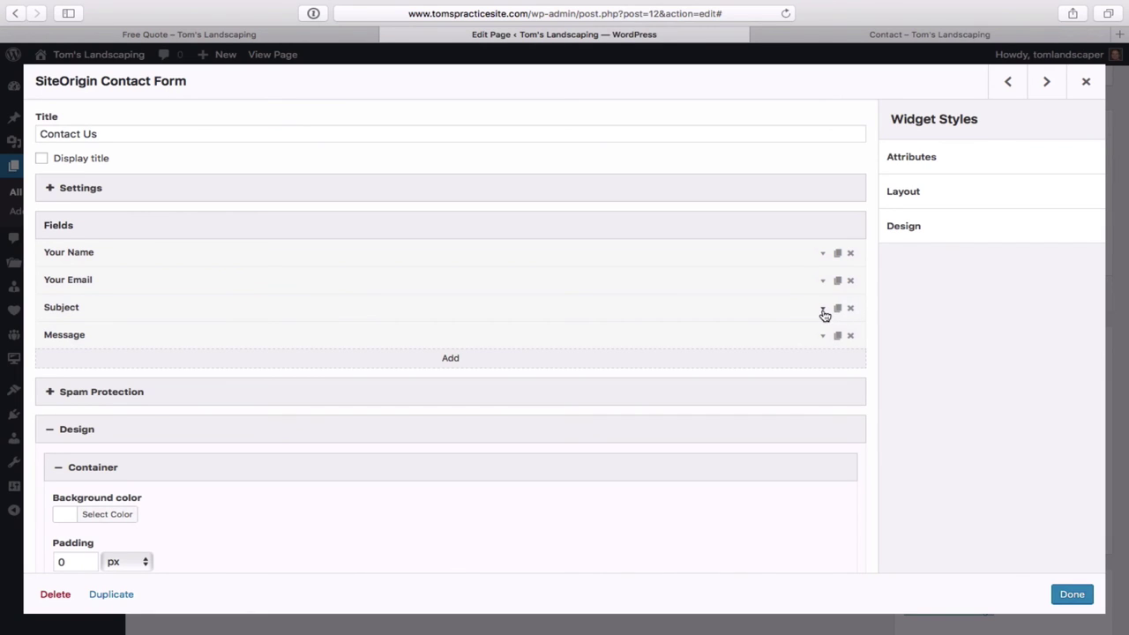
Change the Subject field's type to Text
left_click(823, 313)
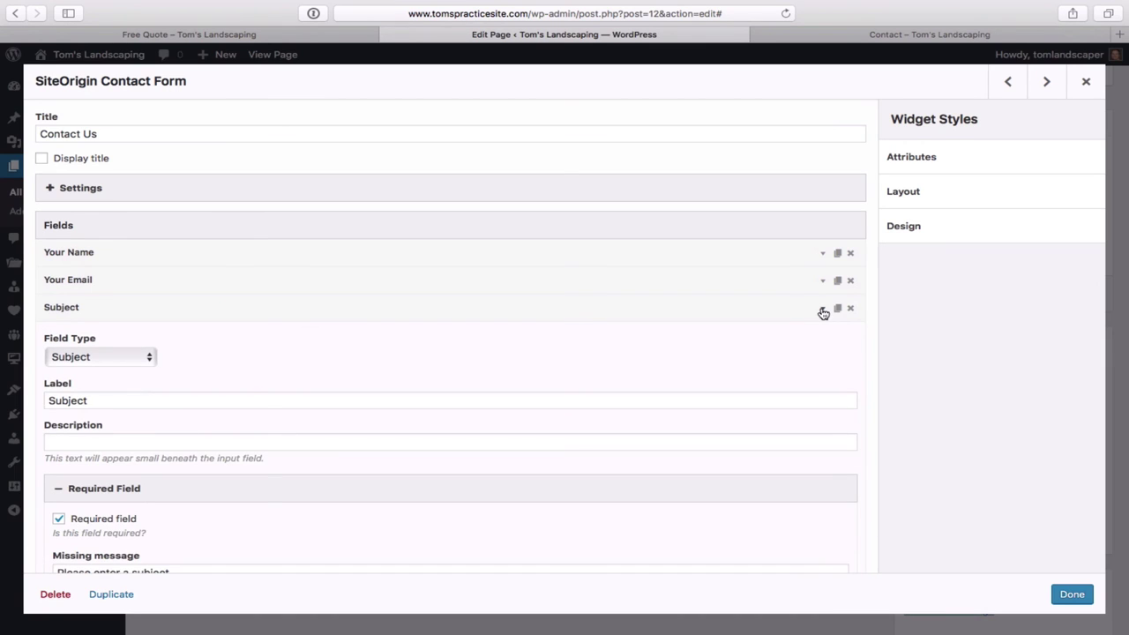
left_click(146, 356)
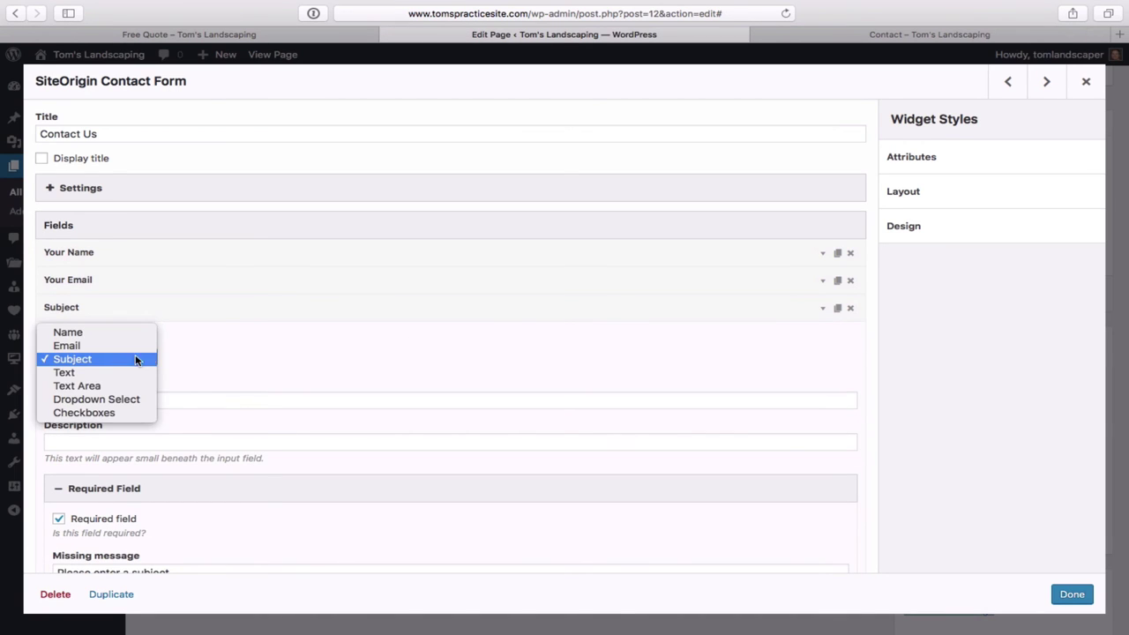
left_click(71, 373)
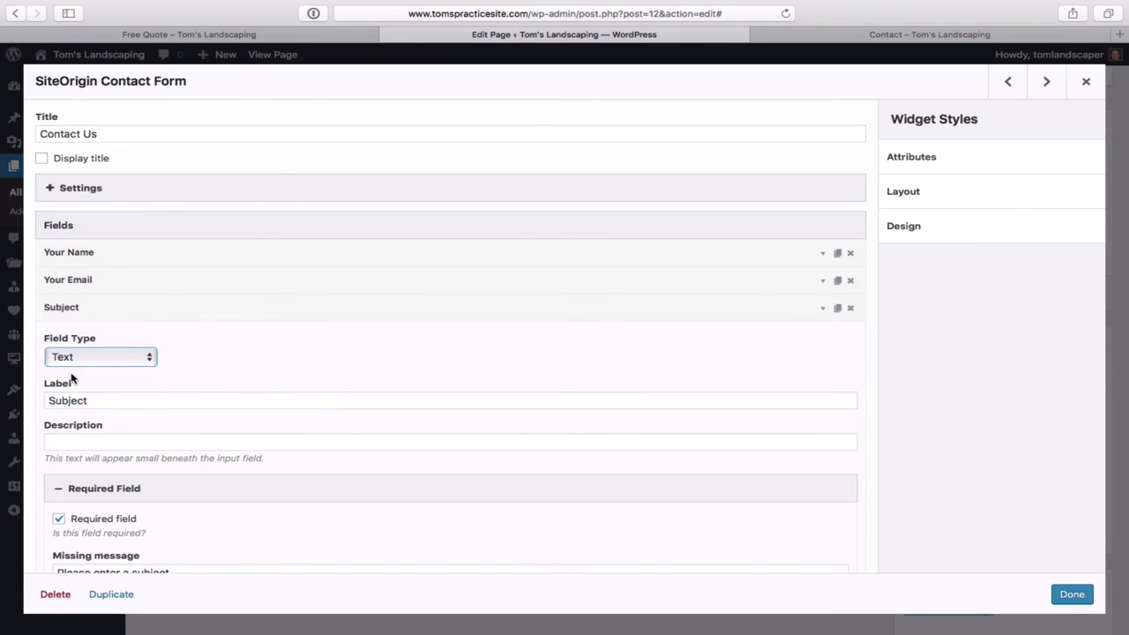
After checking the reference form, keep the type as Text and relabel the field 'Phone'
left_click(319, 37)
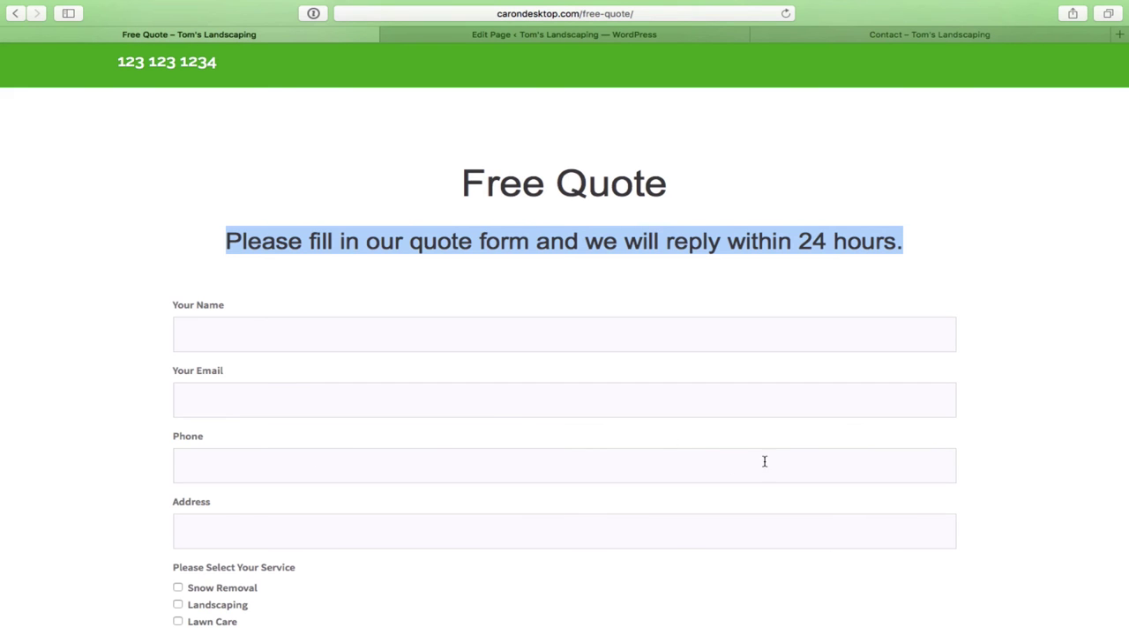
scroll(536, 537, "down", 5)
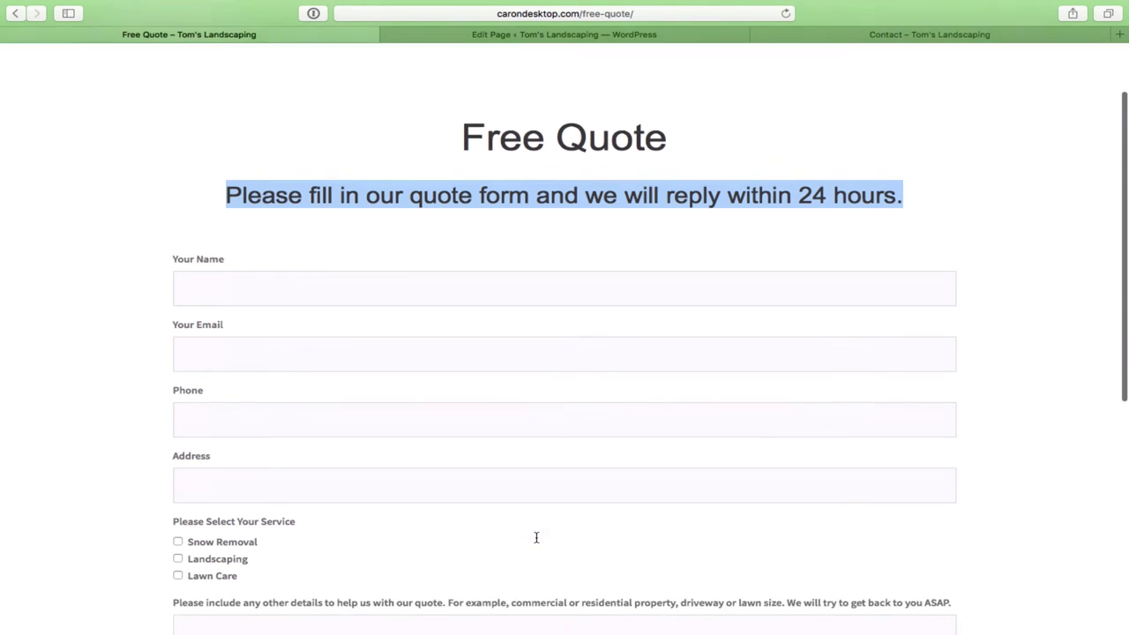
scroll(536, 537, "down", 1)
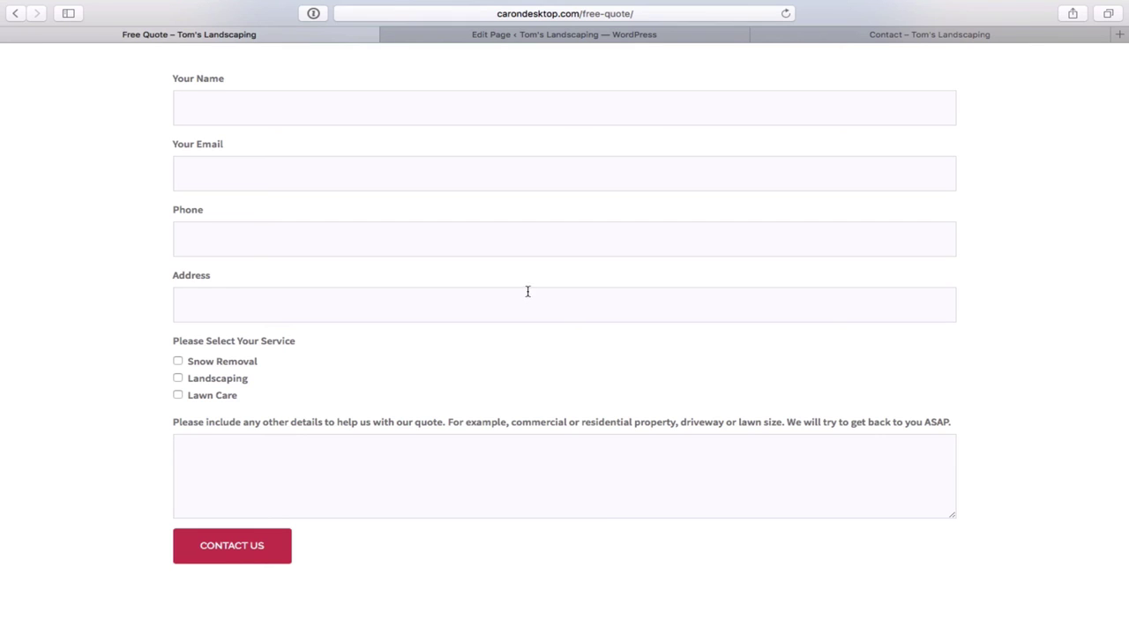
scroll(528, 291, "up", 6)
left_click(556, 37)
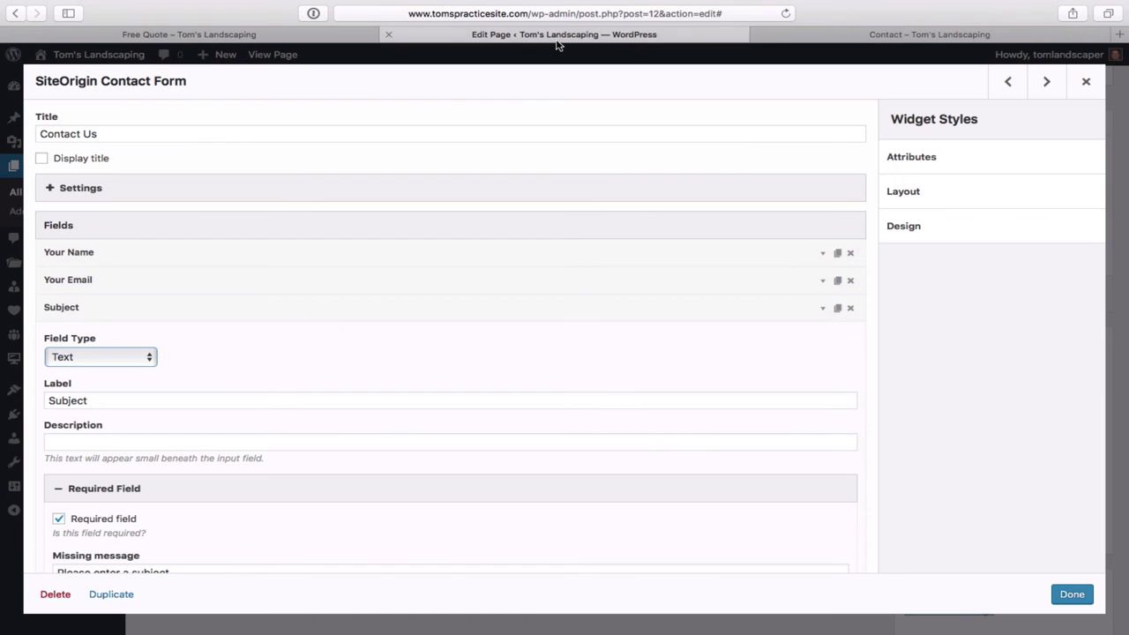
left_click(149, 359)
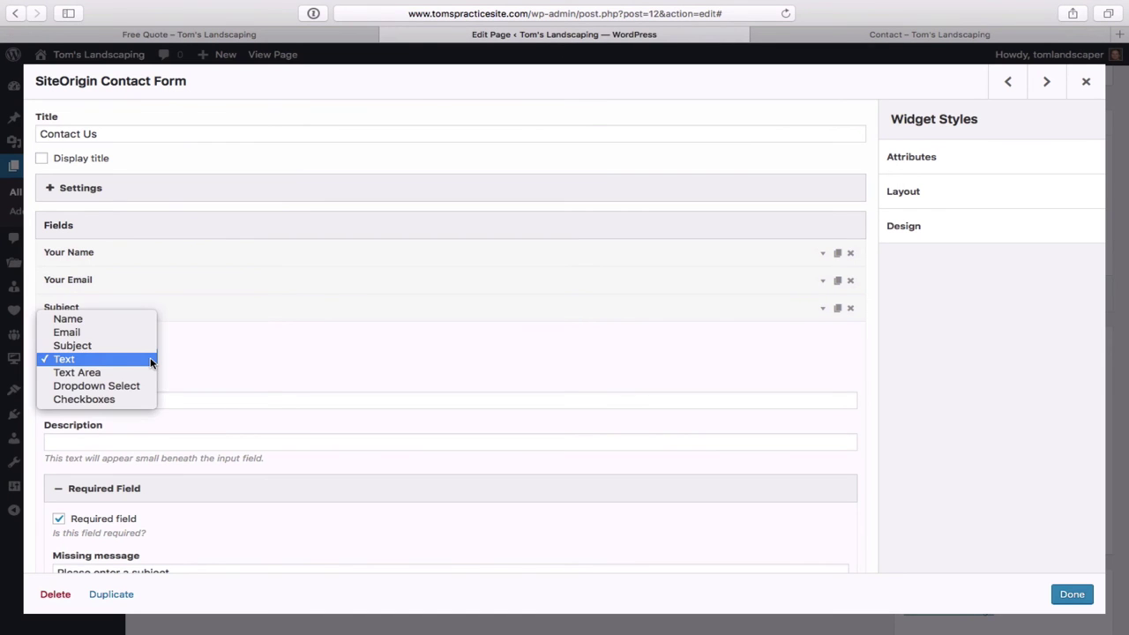
left_click(93, 359)
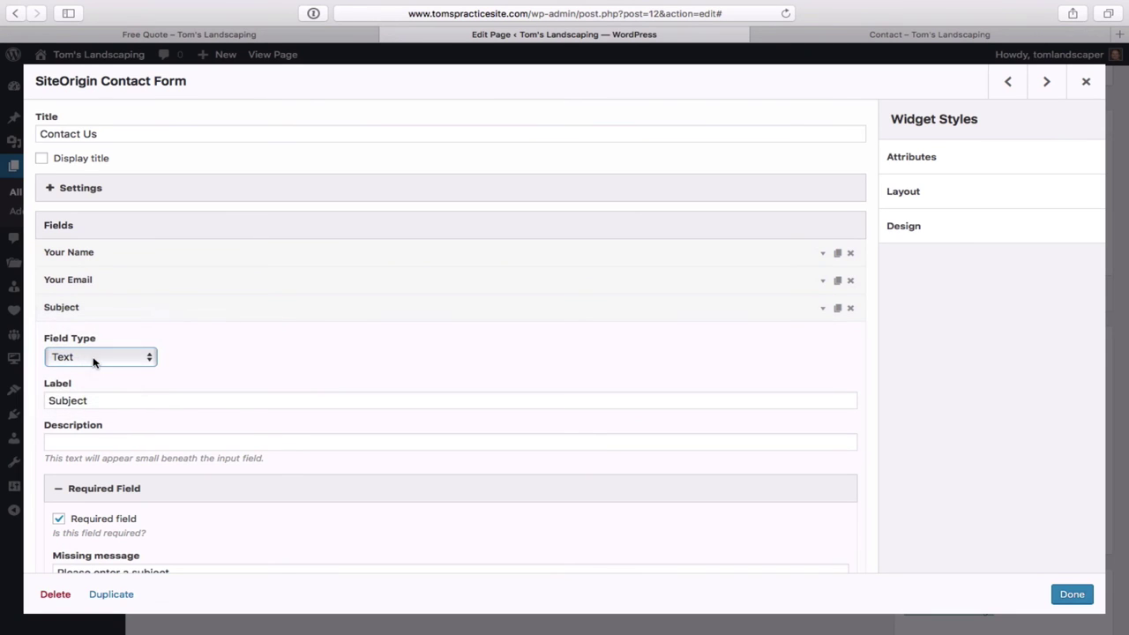
double_click(114, 401)
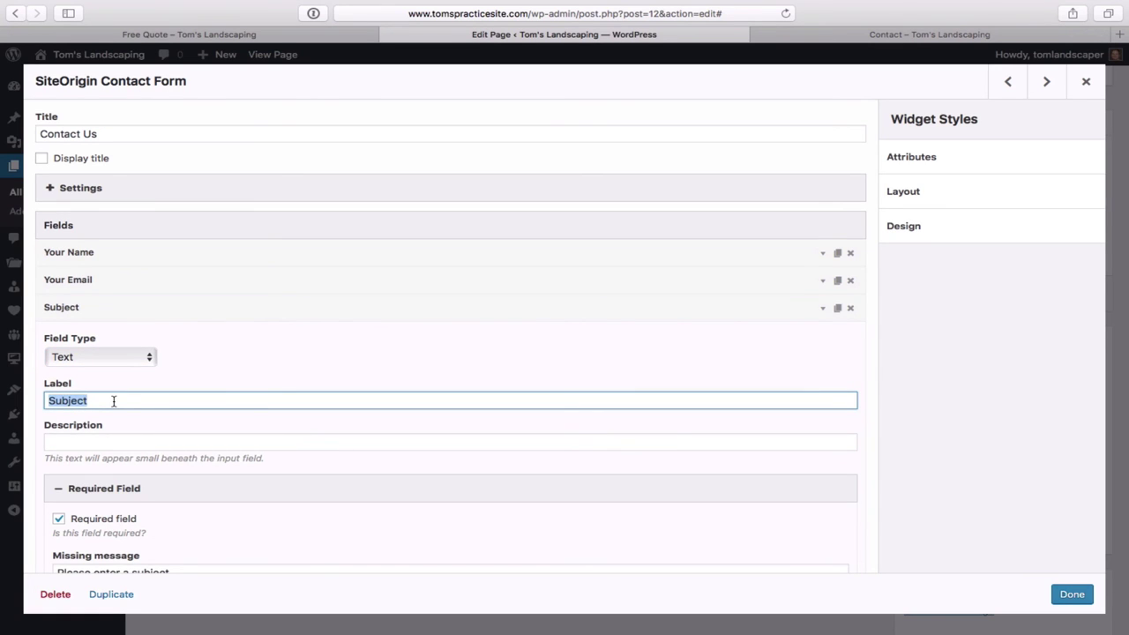
type("Phone")
scroll(233, 441, "down", 3)
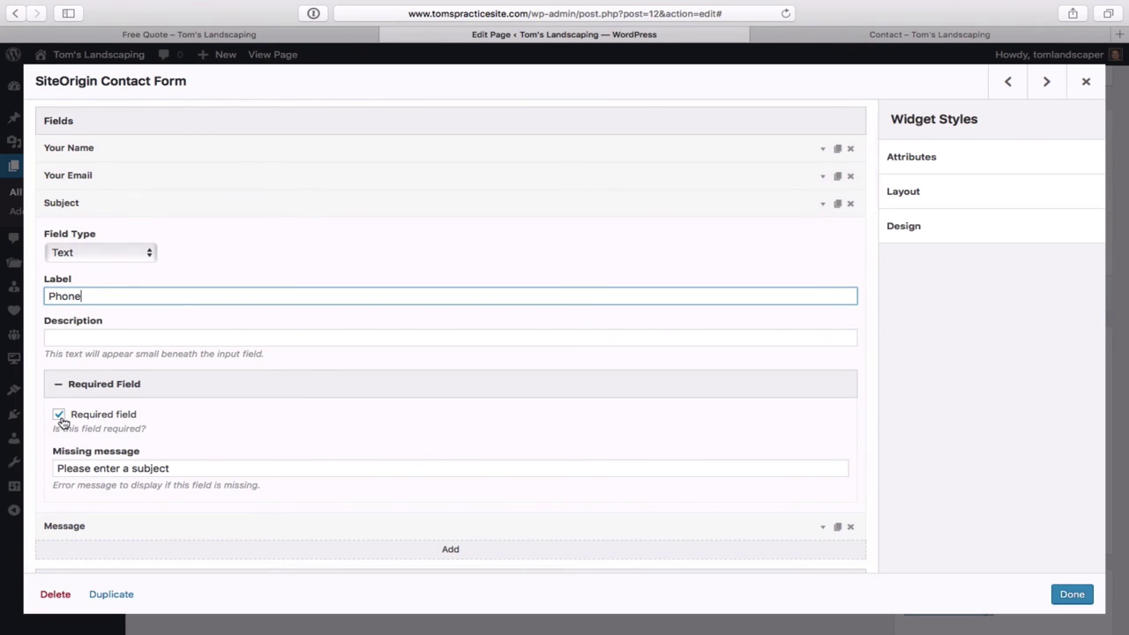
Compare with the reference form, then change the Message field's type to single-line Text
left_click(285, 37)
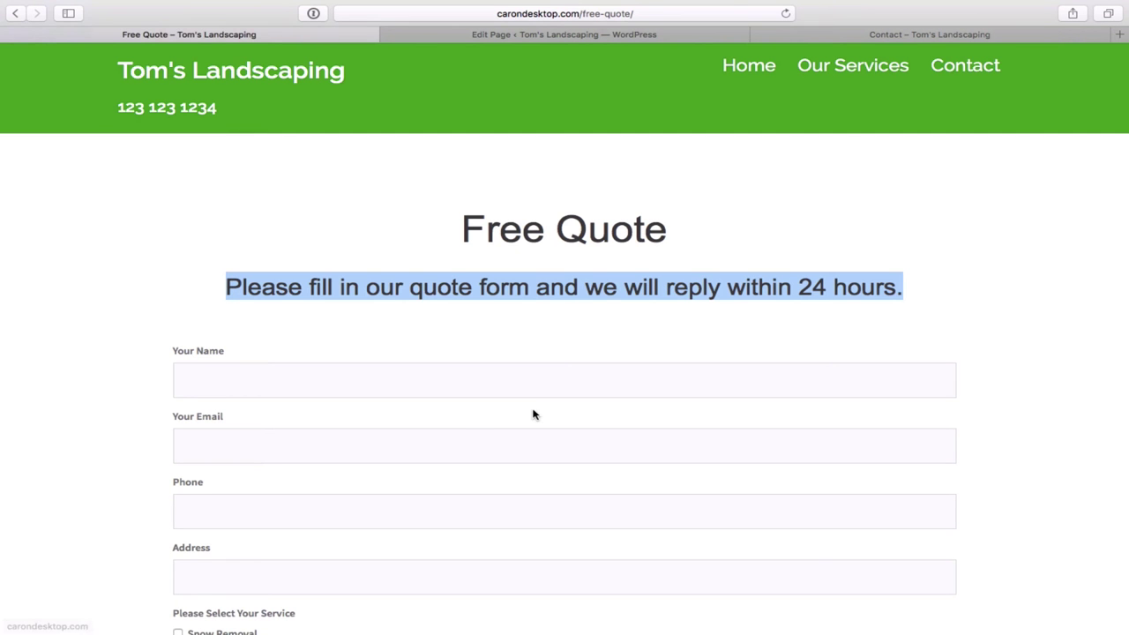
scroll(494, 424, "down", 2)
scroll(462, 434, "down", 4)
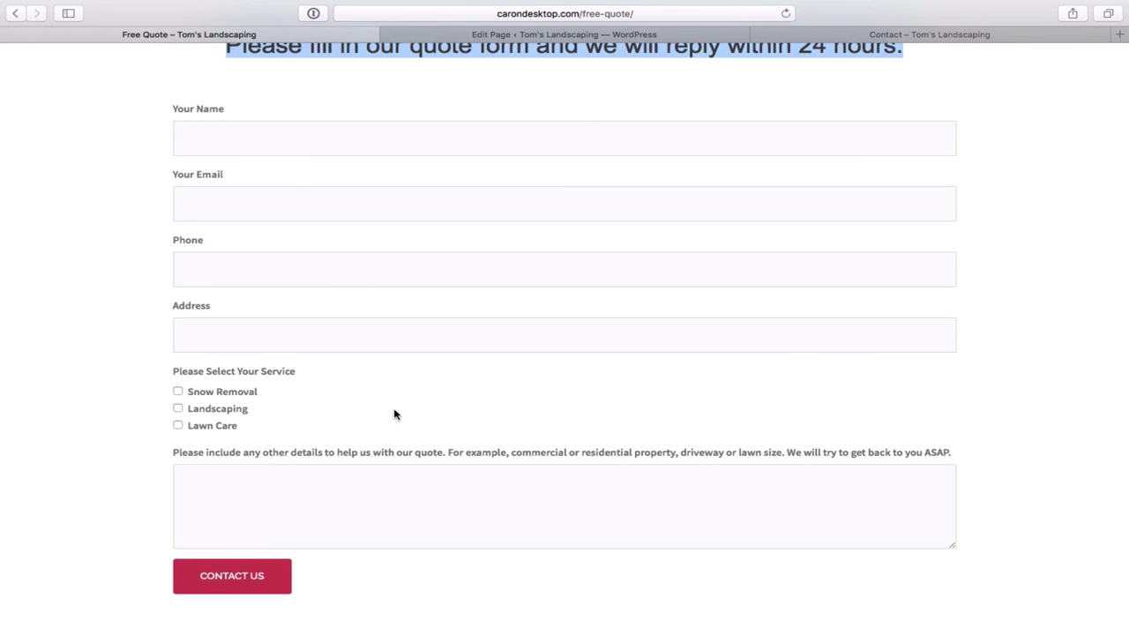
scroll(395, 414, "up", 5)
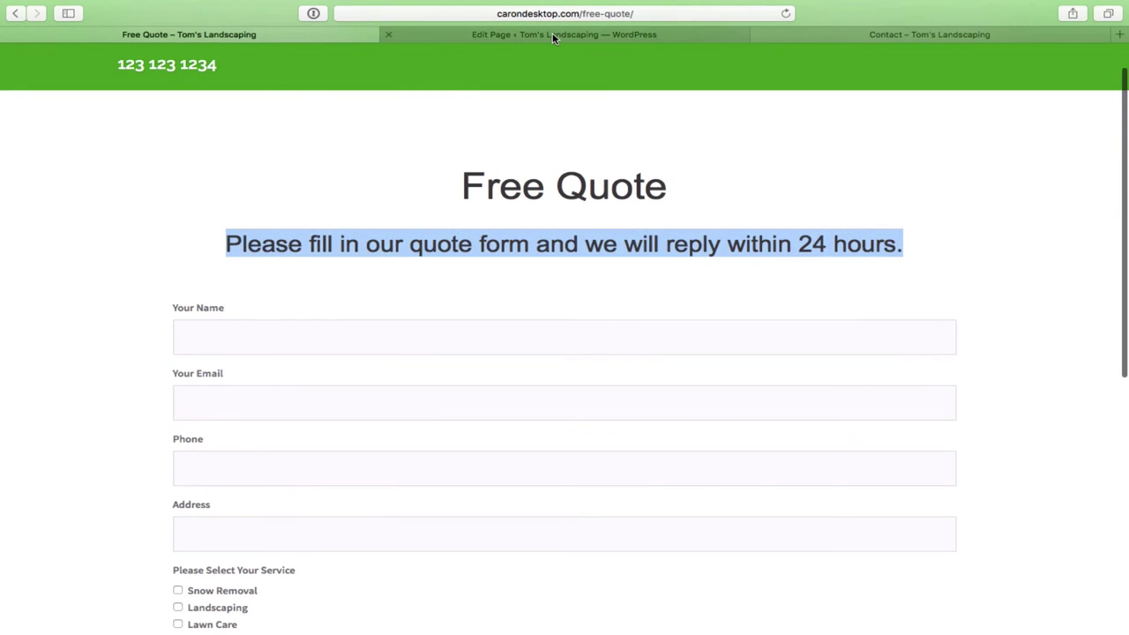
left_click(552, 32)
scroll(348, 313, "down", 2)
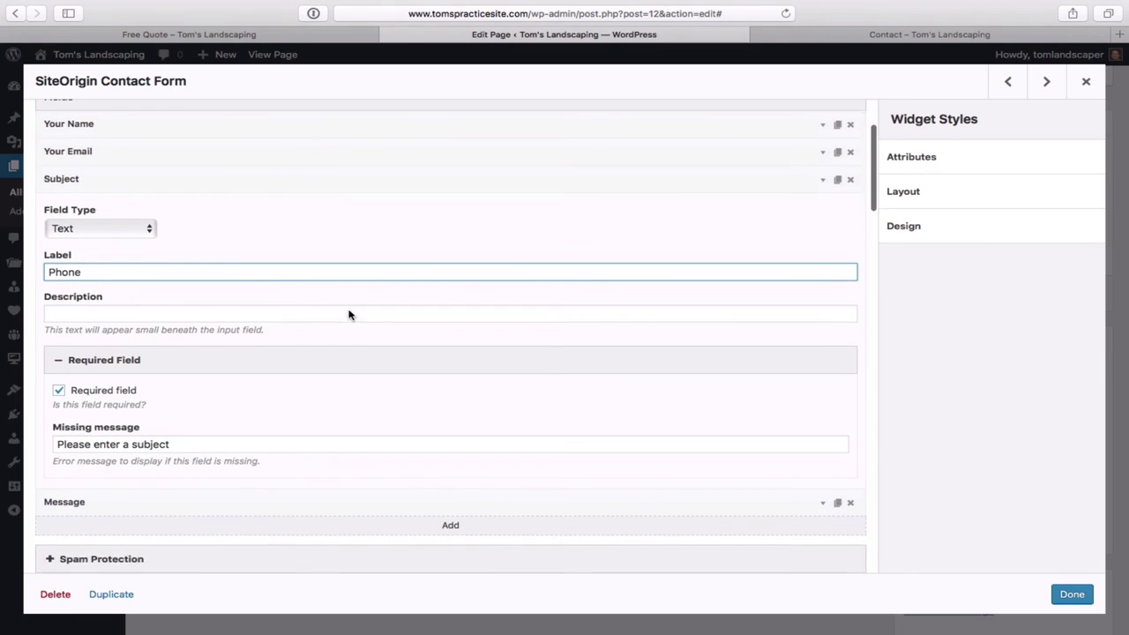
scroll(349, 313, "down", 5)
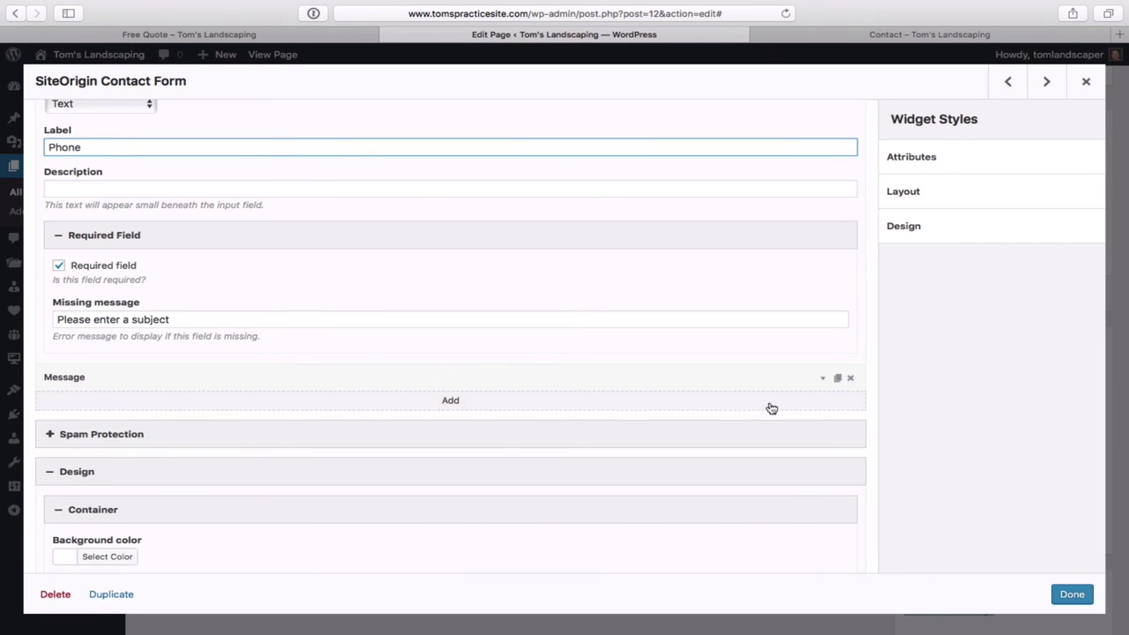
left_click(823, 381)
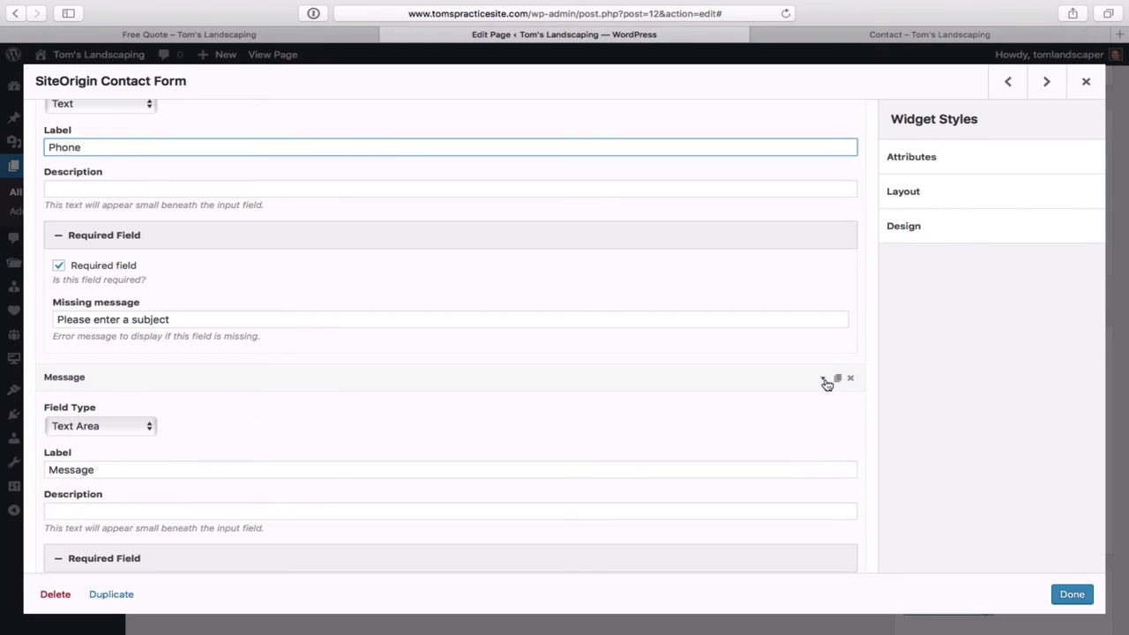
left_click(149, 429)
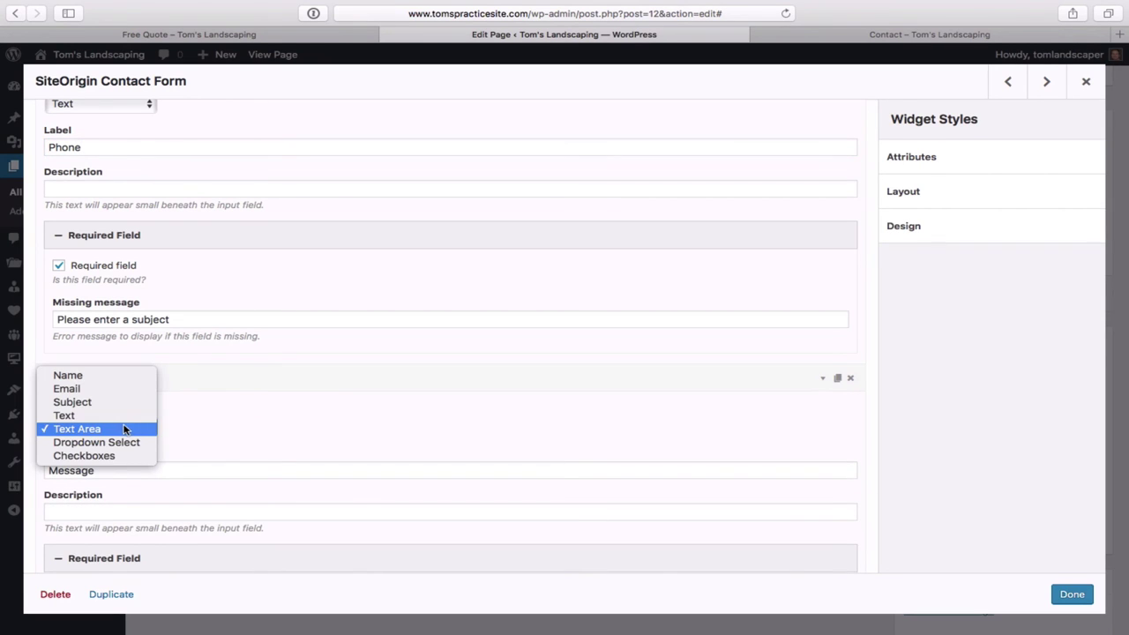
left_click(75, 417)
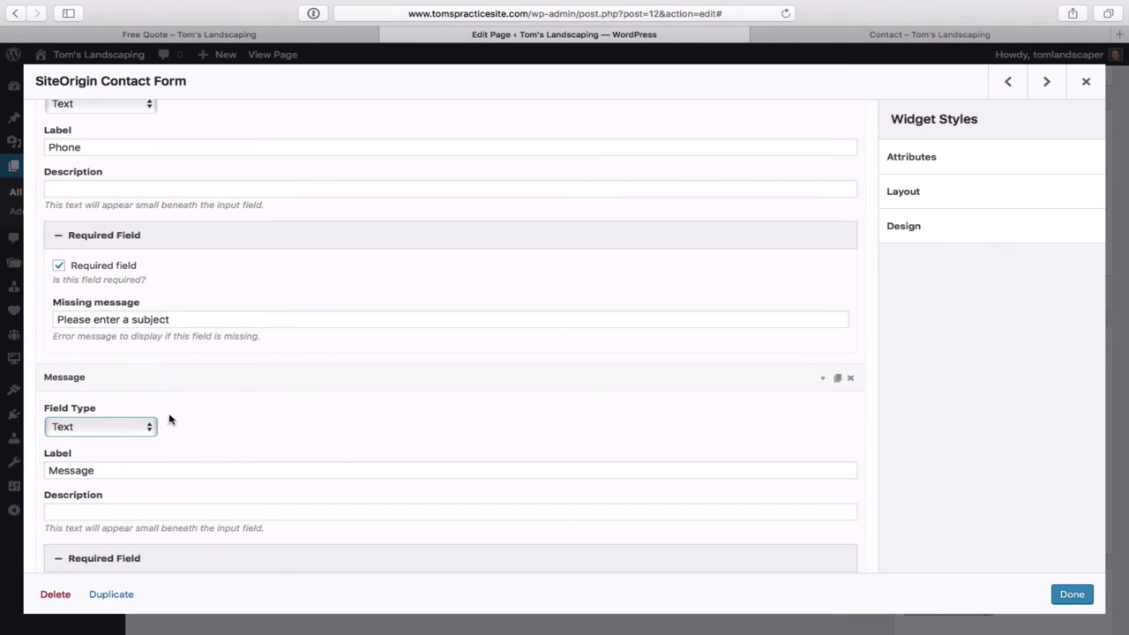
Relabel the field 'Address' and toggle its Required field checkbox
scroll(309, 434, "down", 1)
scroll(309, 434, "down", 1)
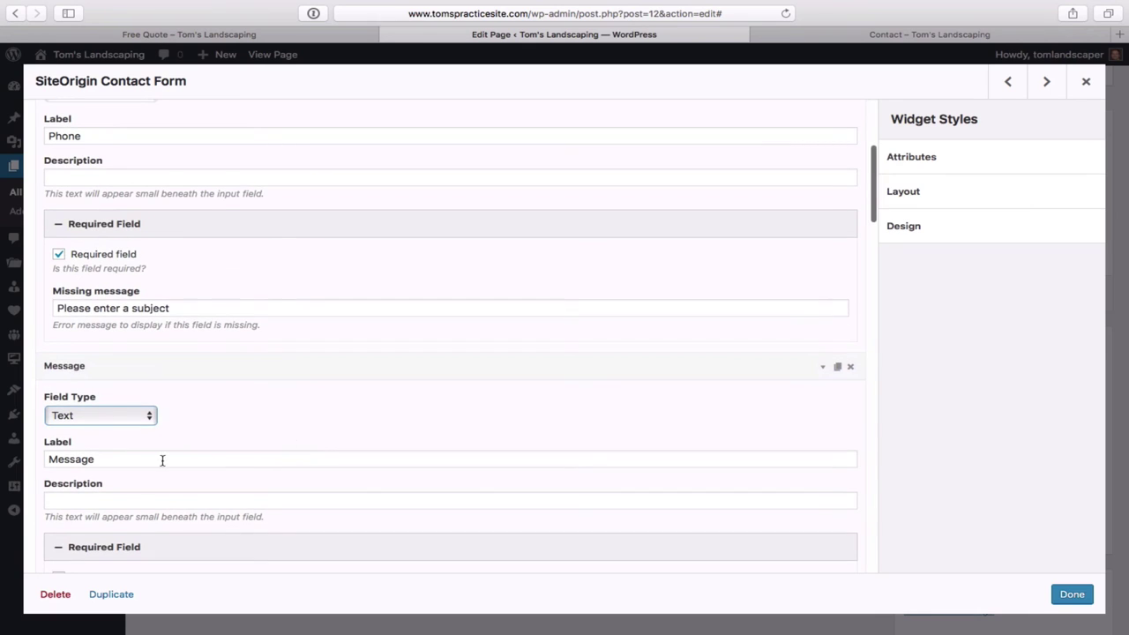
double_click(123, 459)
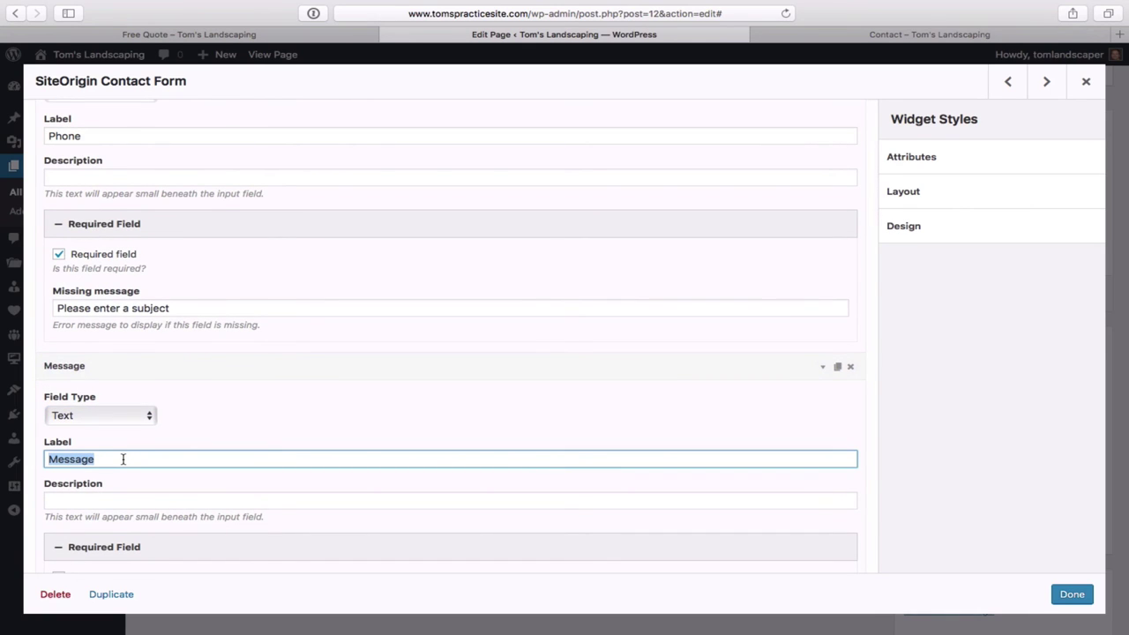
type("Address")
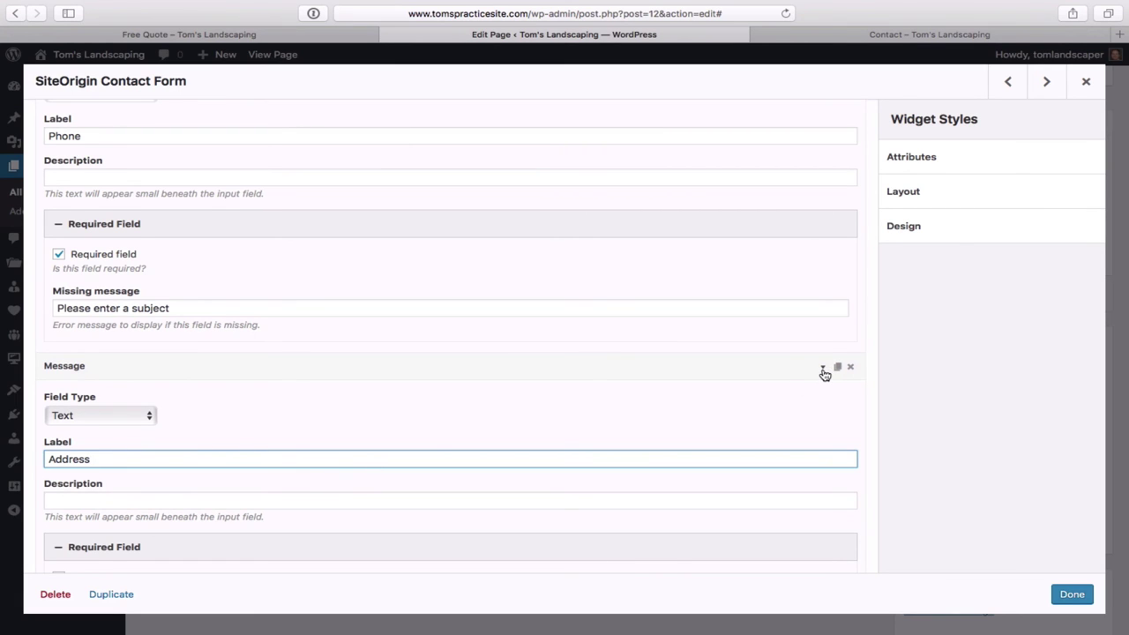
scroll(821, 388, "down", 1)
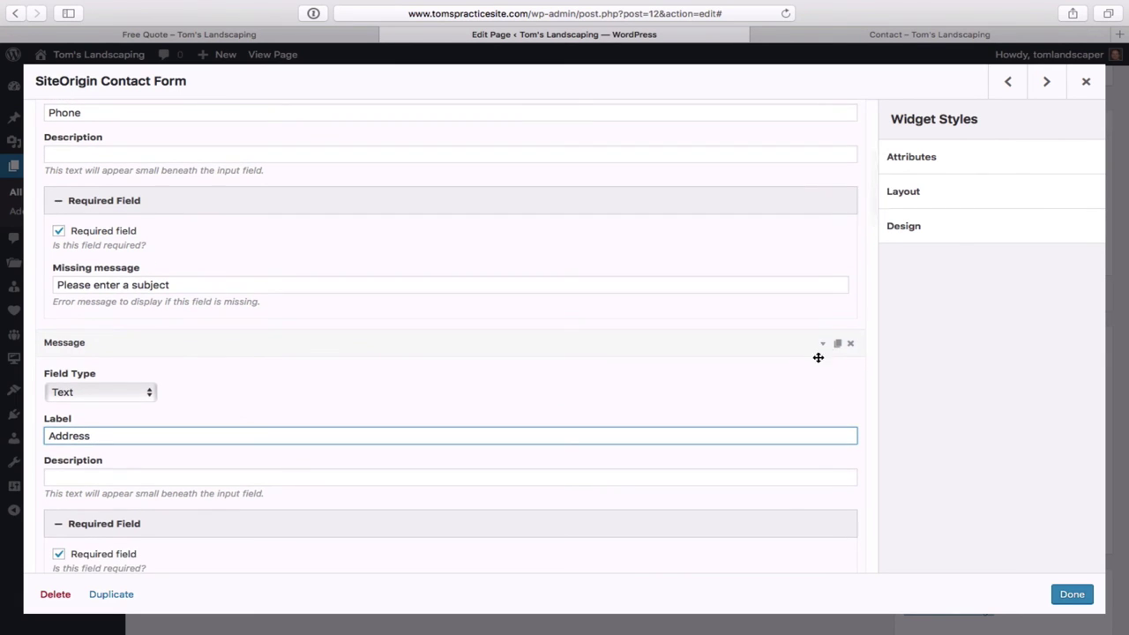
scroll(802, 387, "down", 2)
scroll(803, 388, "down", 5)
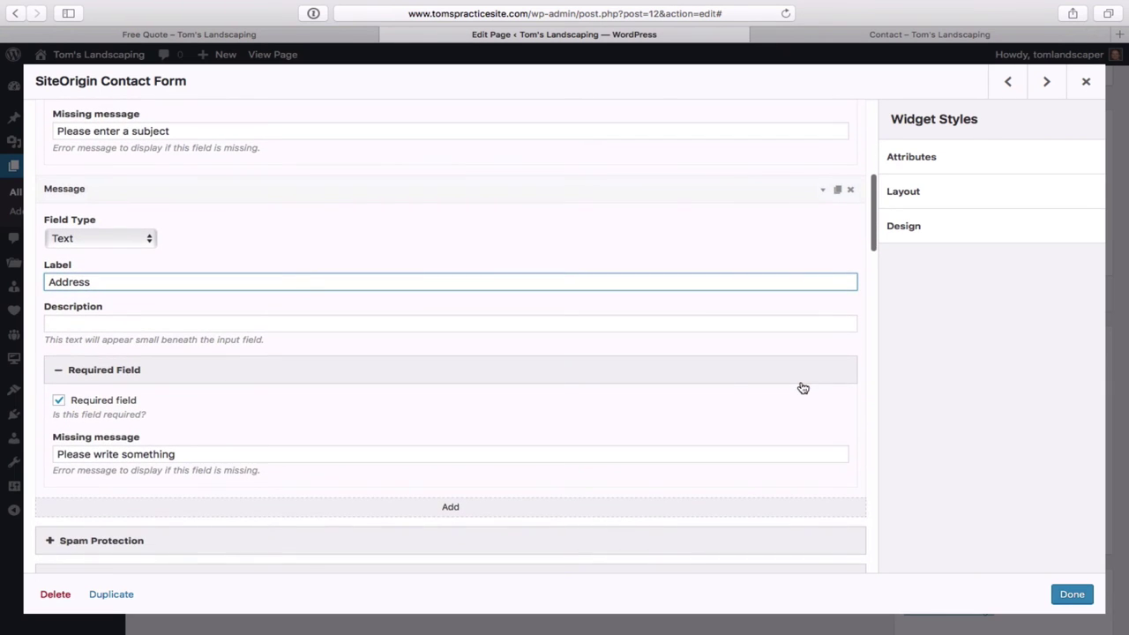
left_click(59, 402)
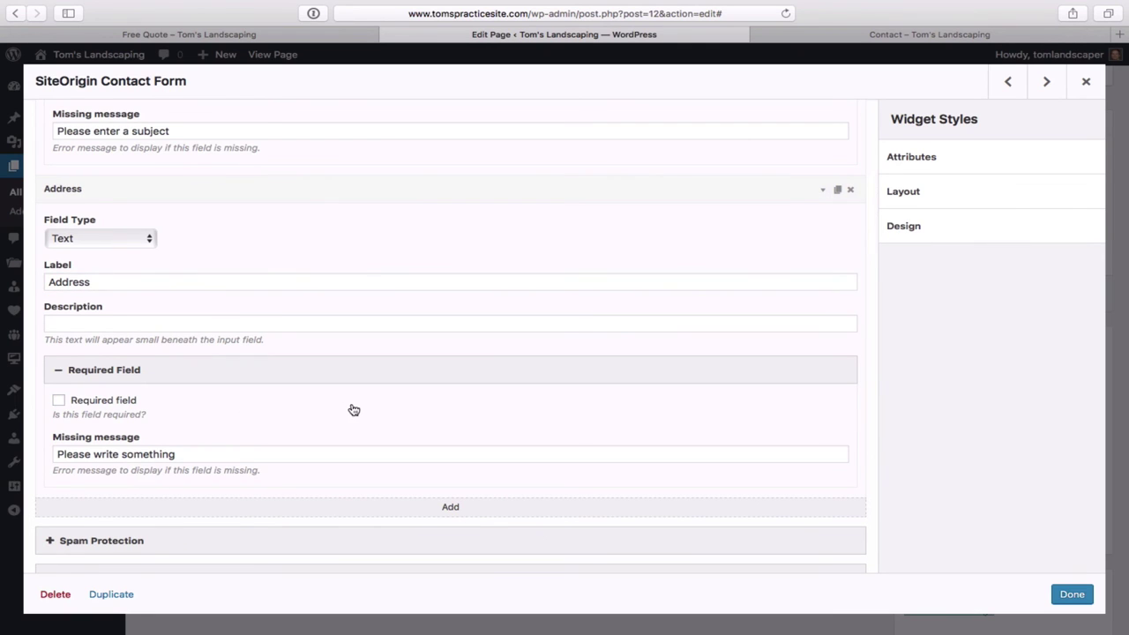
scroll(333, 408, "down", 2)
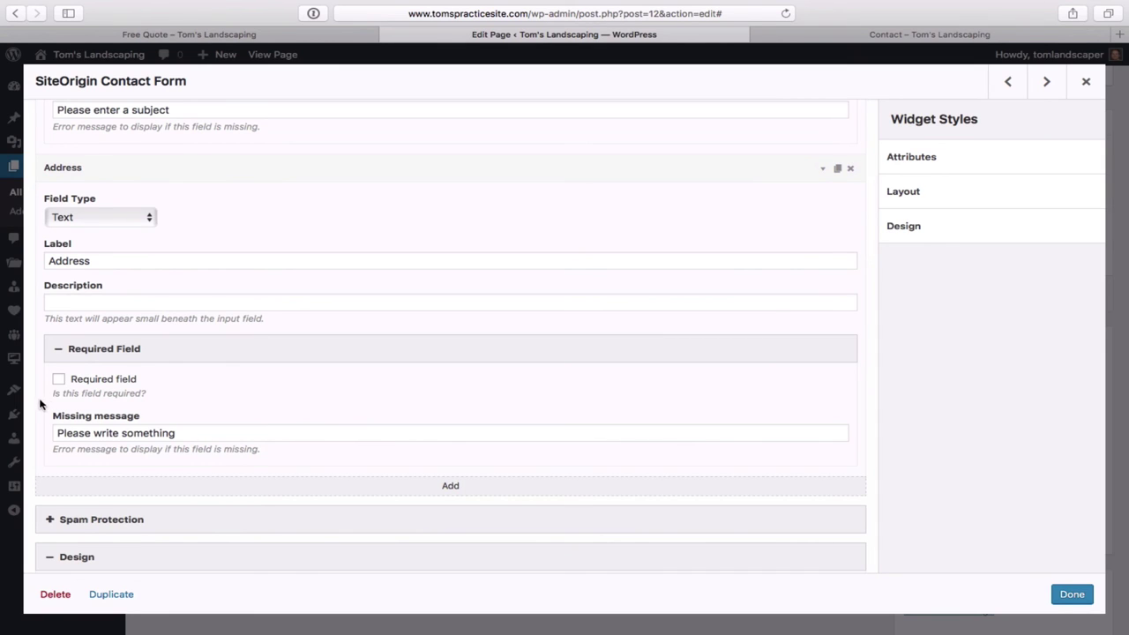
scroll(457, 392, "down", 5)
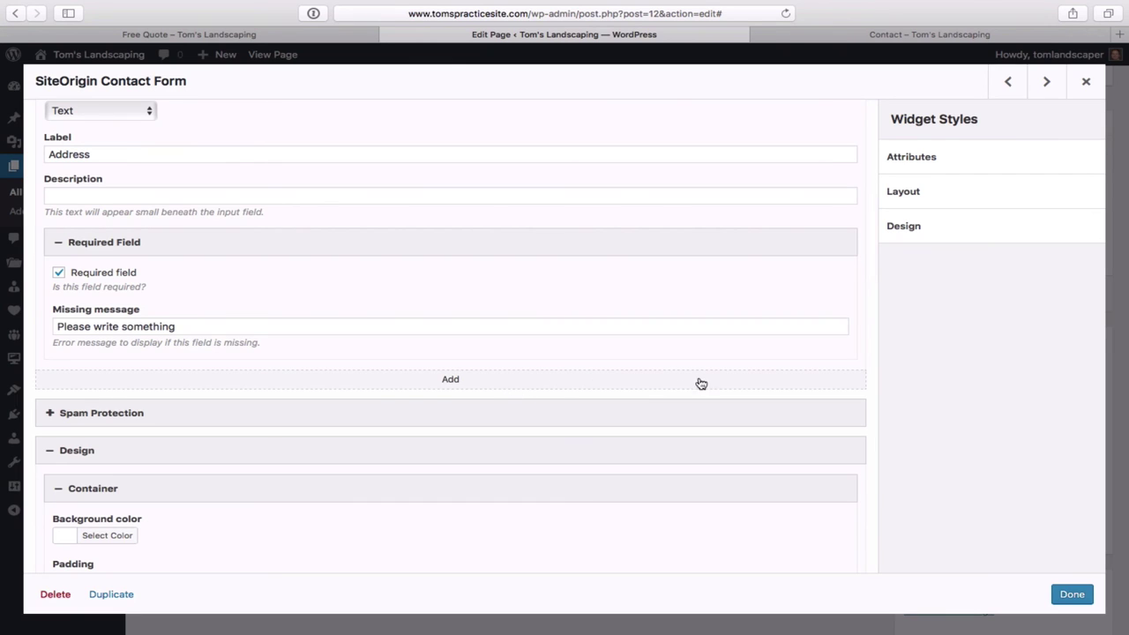
Add a new field to the contact form, initially set as a Text Area
left_click(478, 381)
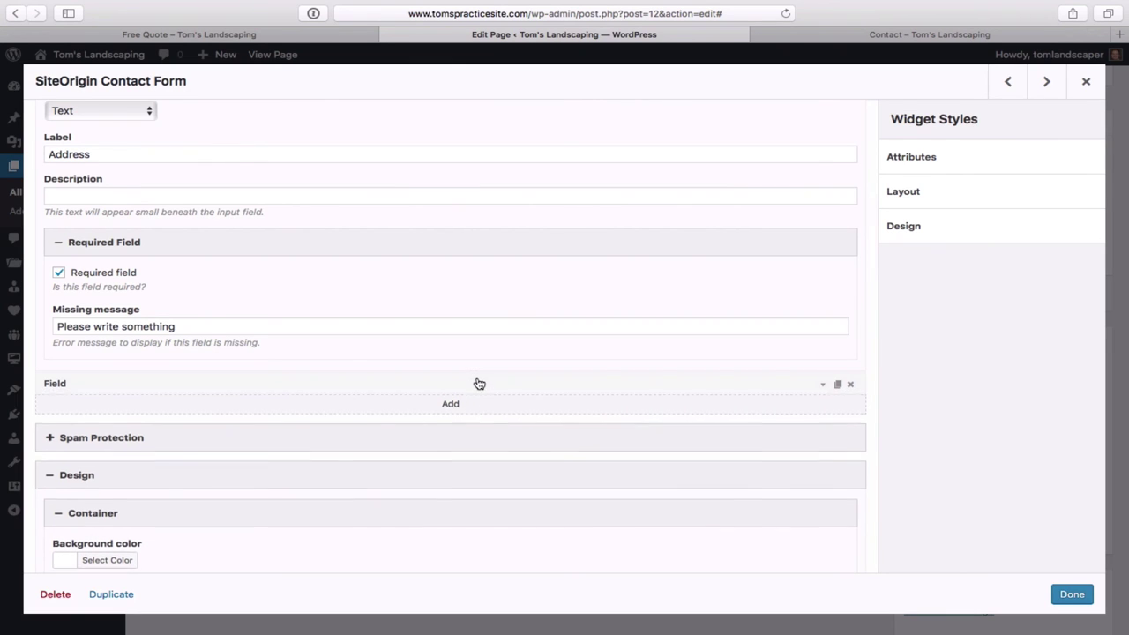
left_click(823, 389)
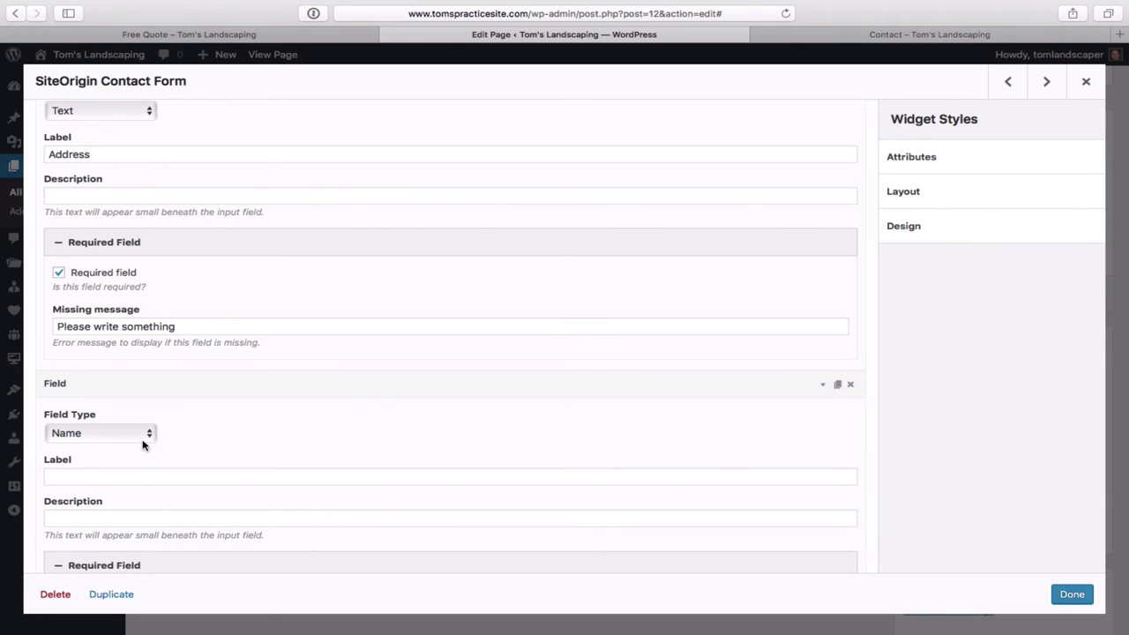
left_click(150, 437)
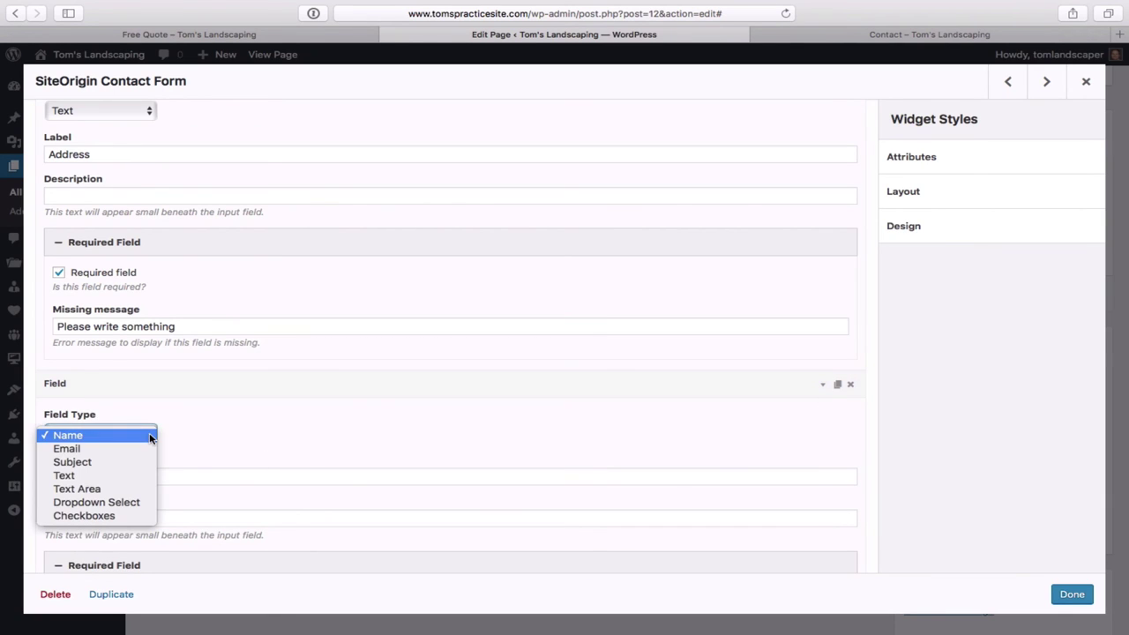
left_click(92, 494)
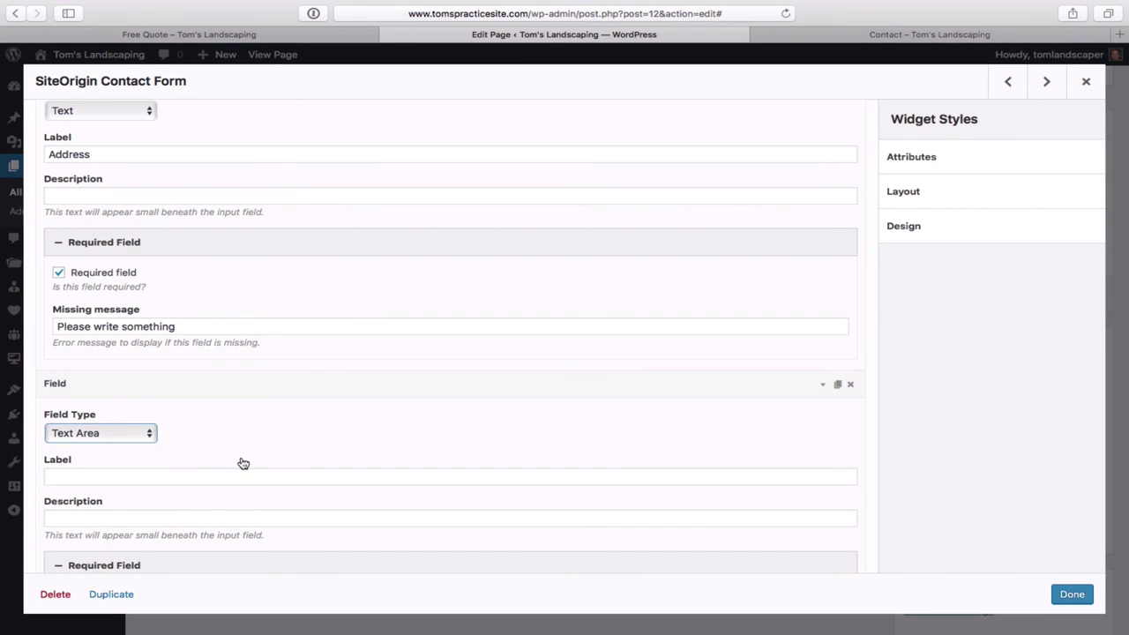
scroll(243, 463, "down", 2)
left_click(154, 445)
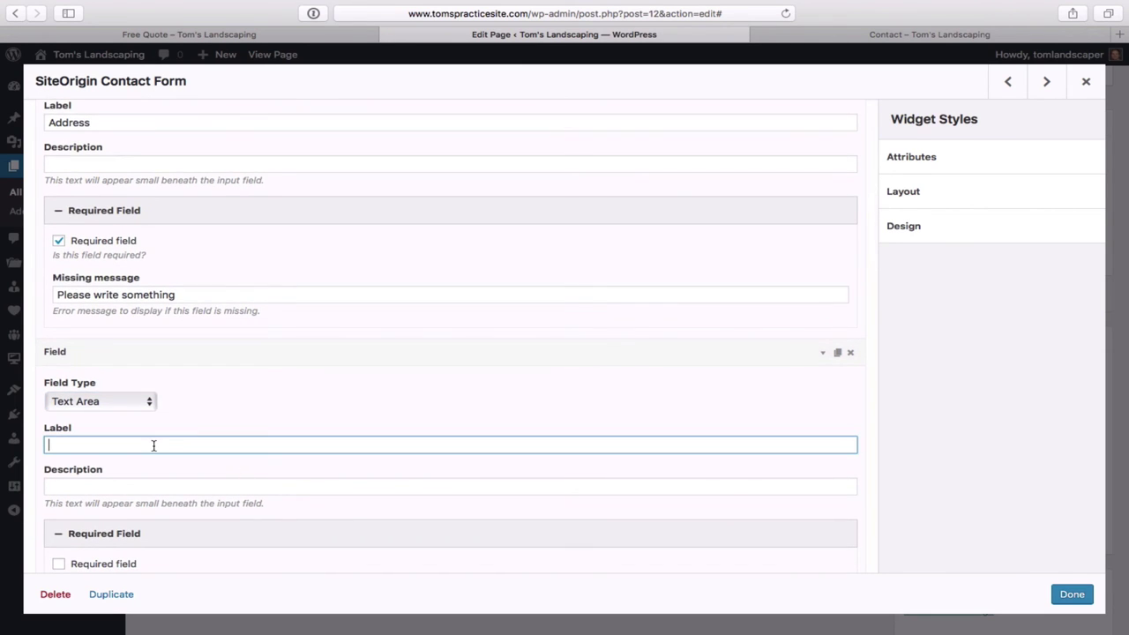
After checking the reference form, change the new field's type to Checkboxes
left_click(311, 35)
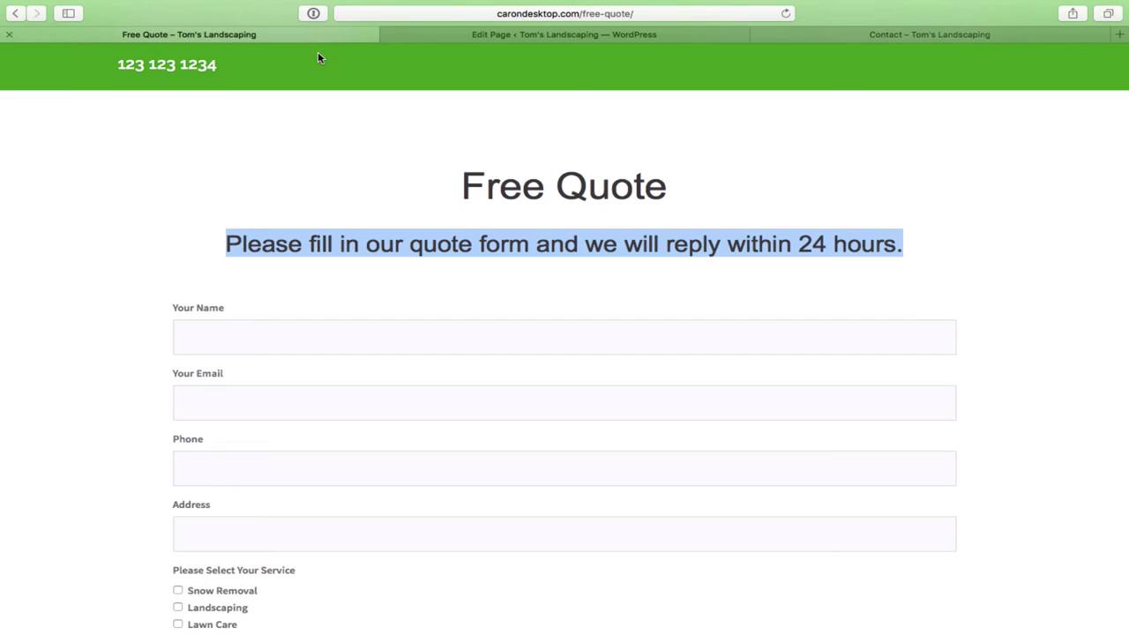
scroll(455, 275, "down", 3)
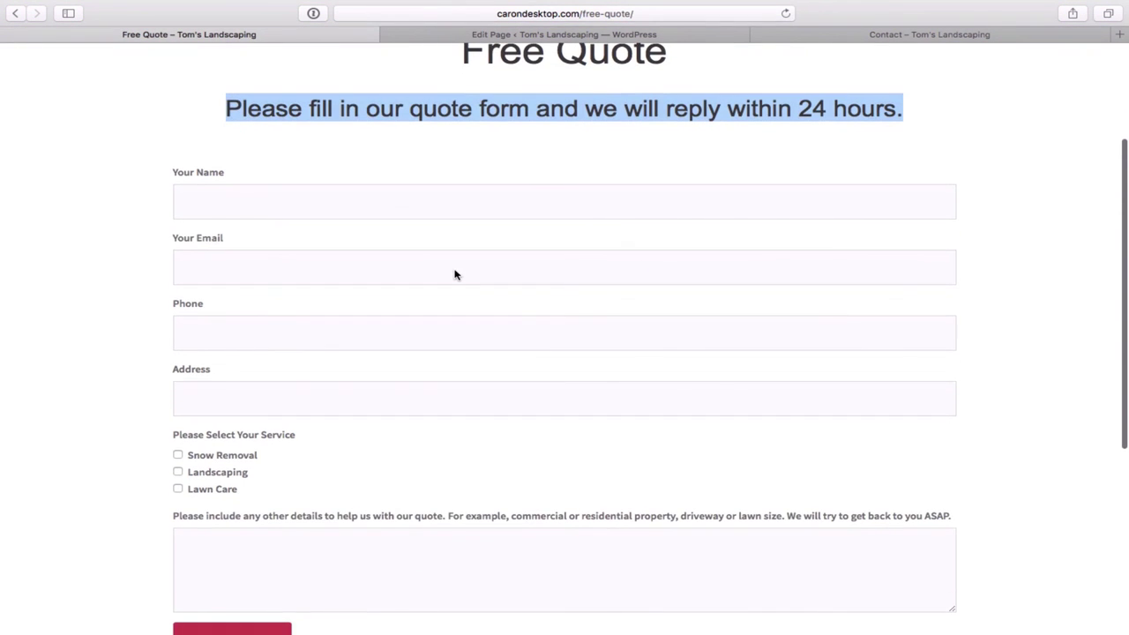
scroll(378, 473, "down", 1)
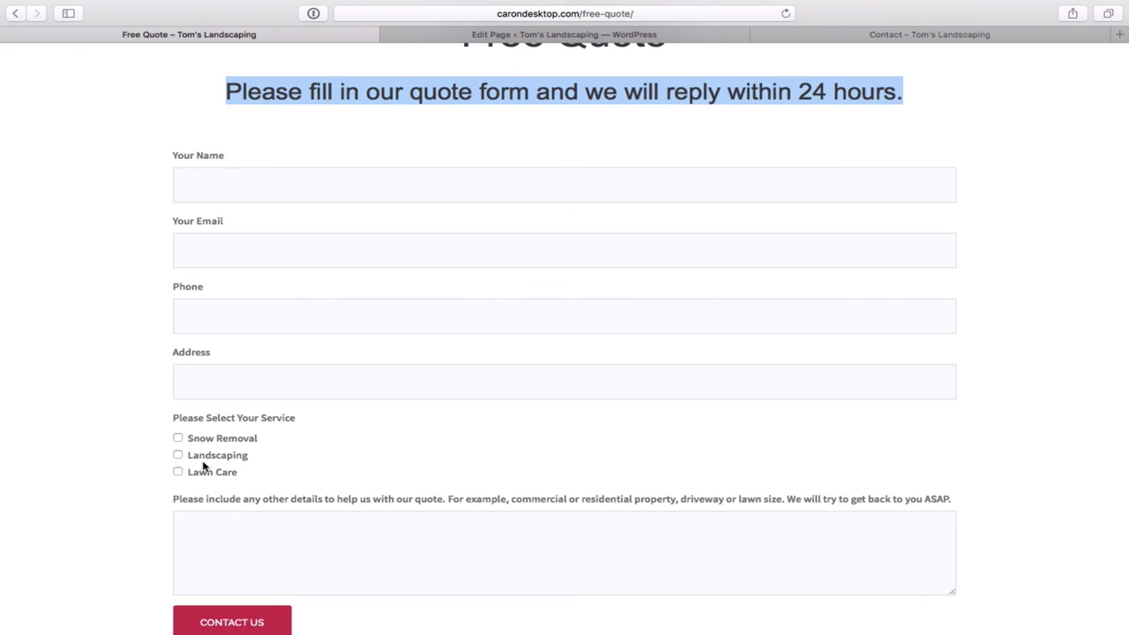
scroll(298, 462, "up", 1)
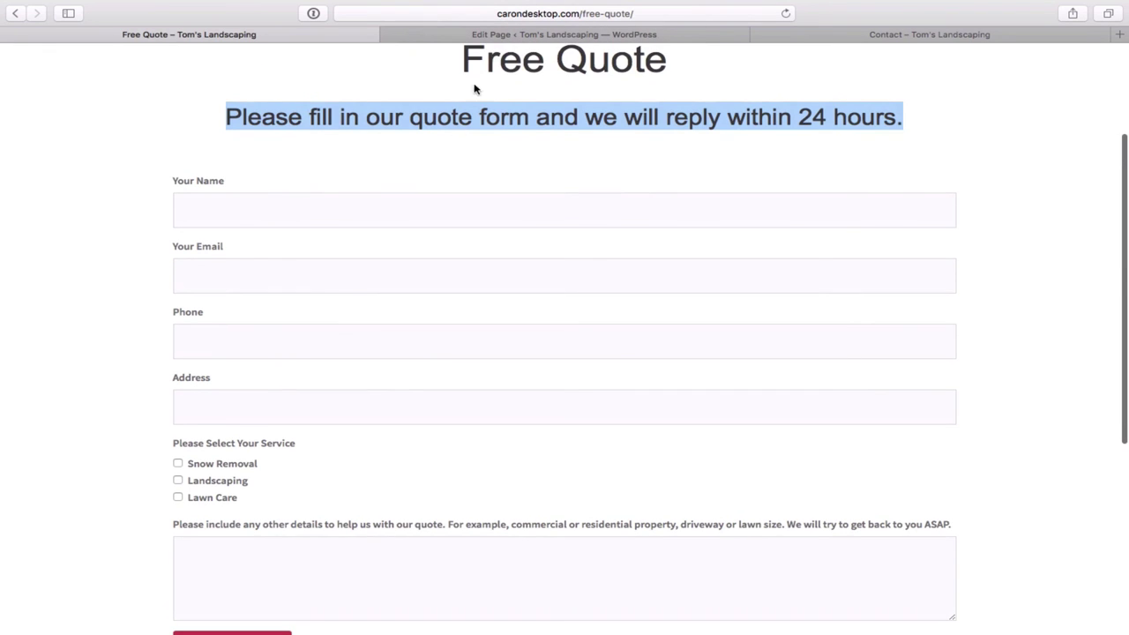
left_click(522, 34)
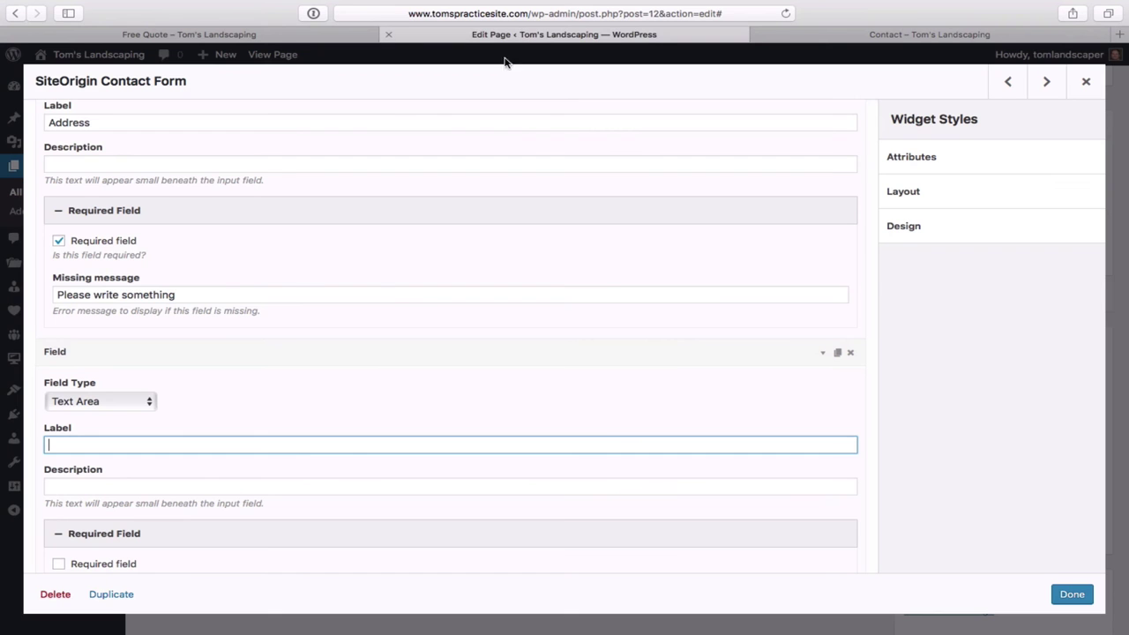
left_click(151, 402)
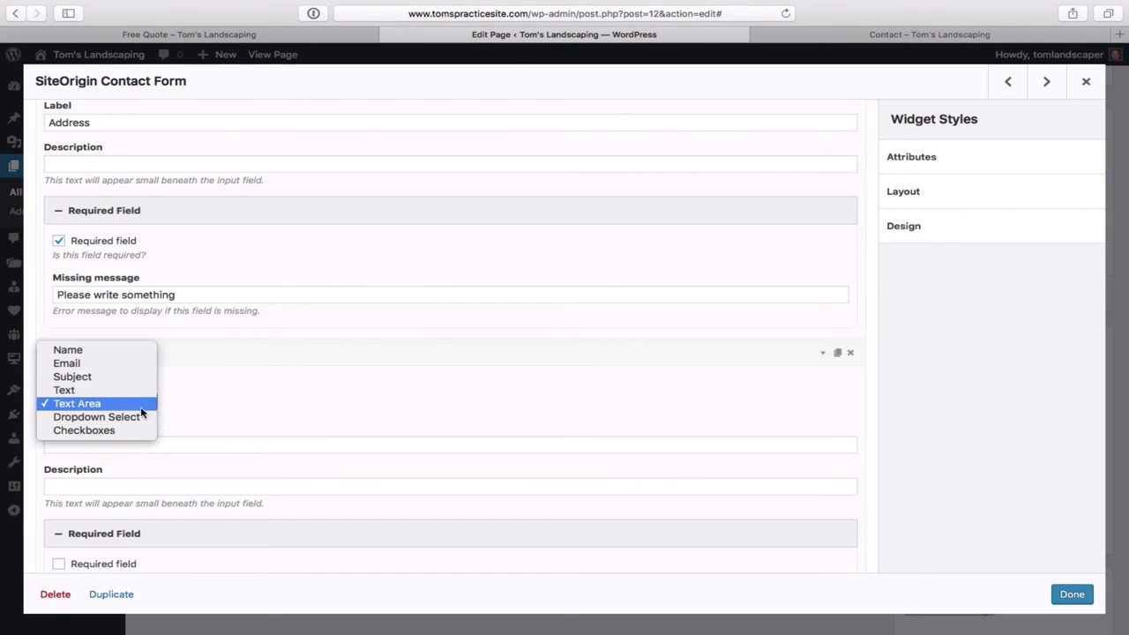
left_click(80, 432)
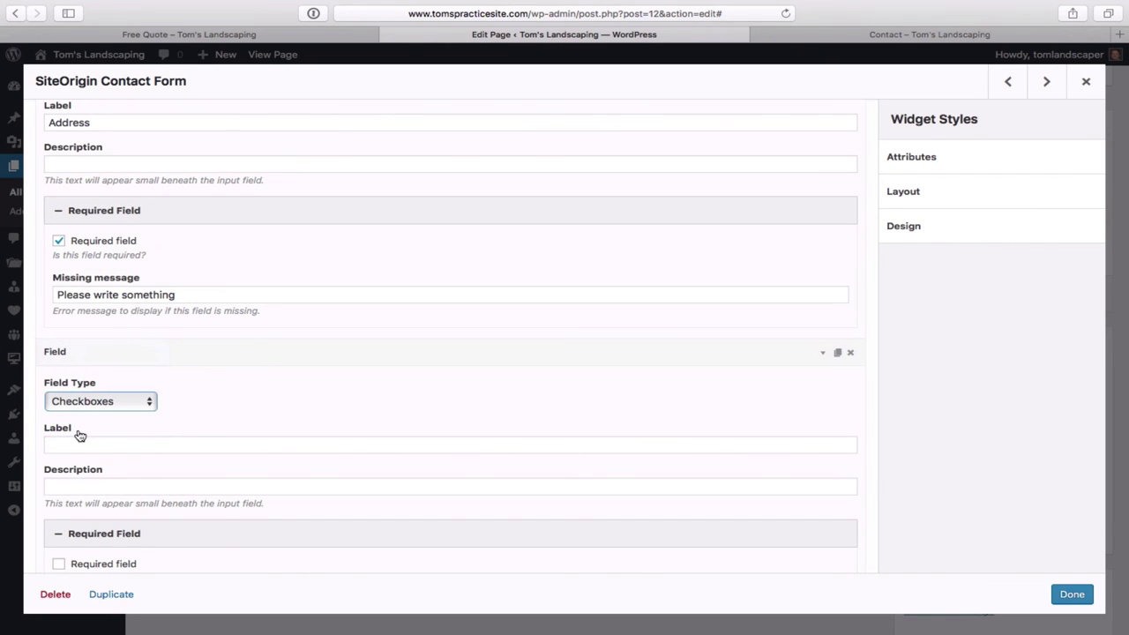
Label the checkboxes field 'Please Select Your Service'
left_click(117, 445)
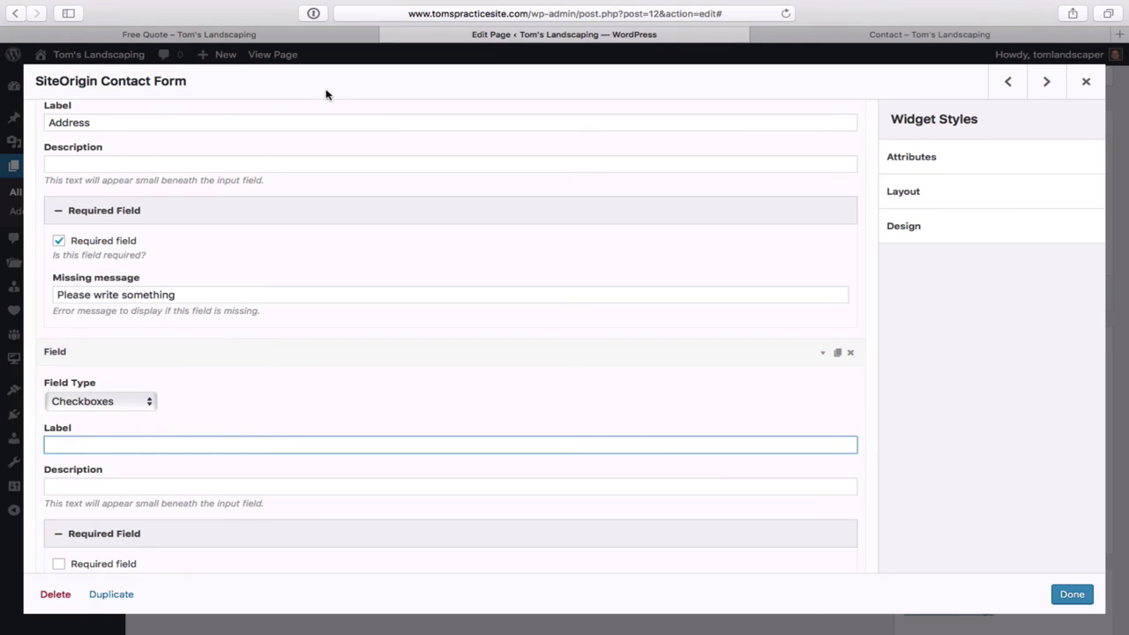
left_click(284, 34)
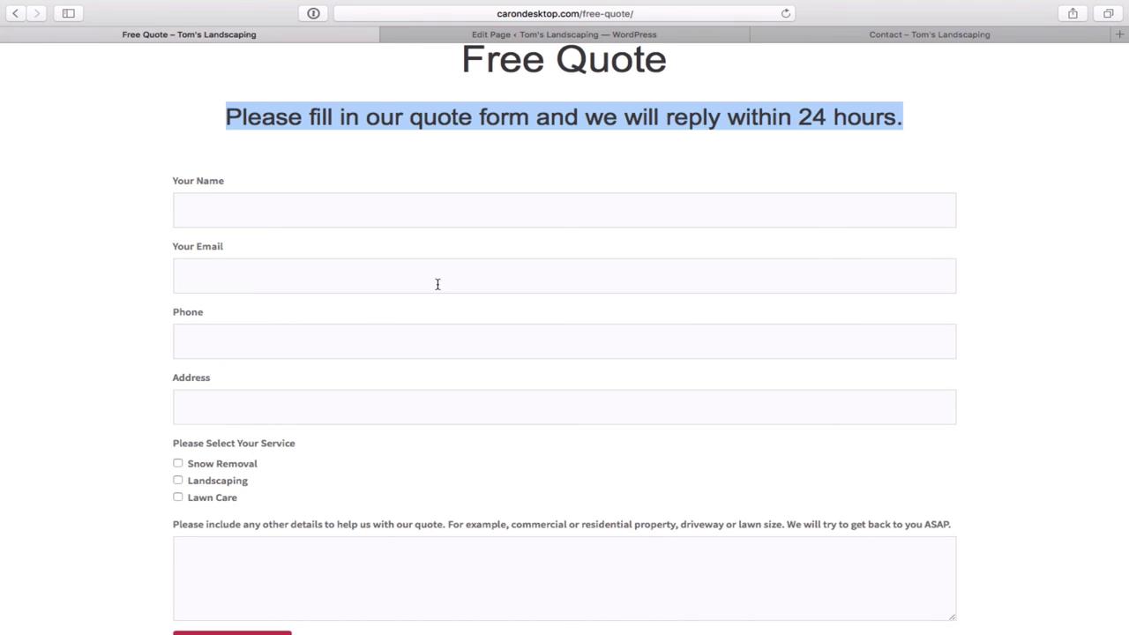
left_click(628, 36)
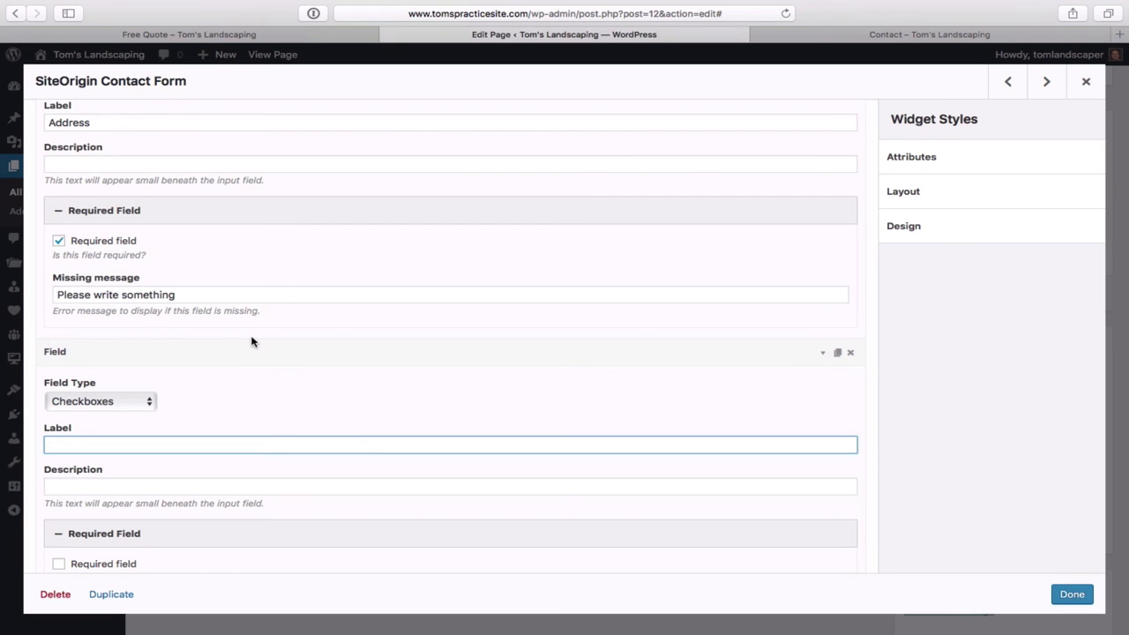
type("Please Select Your Service")
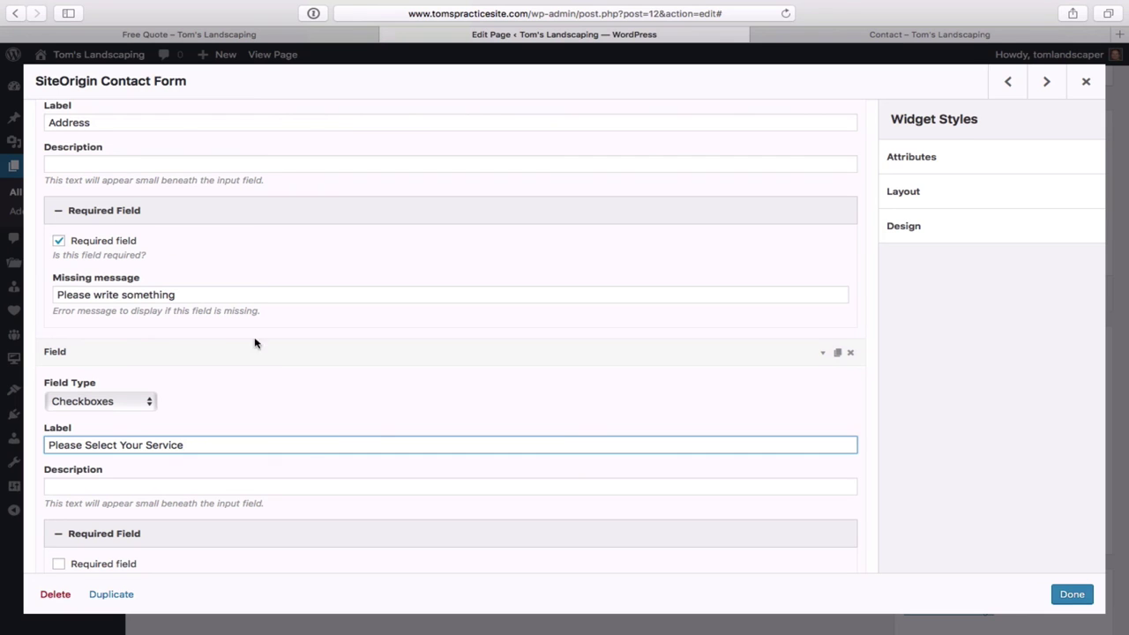
scroll(336, 494, "down", 2)
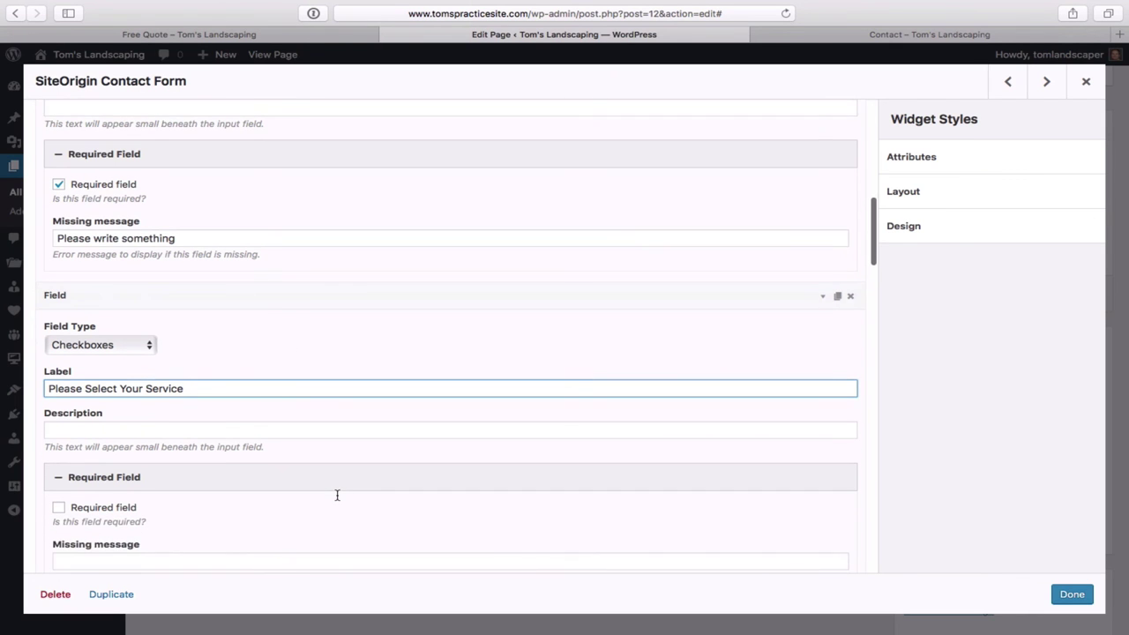
scroll(336, 495, "down", 3)
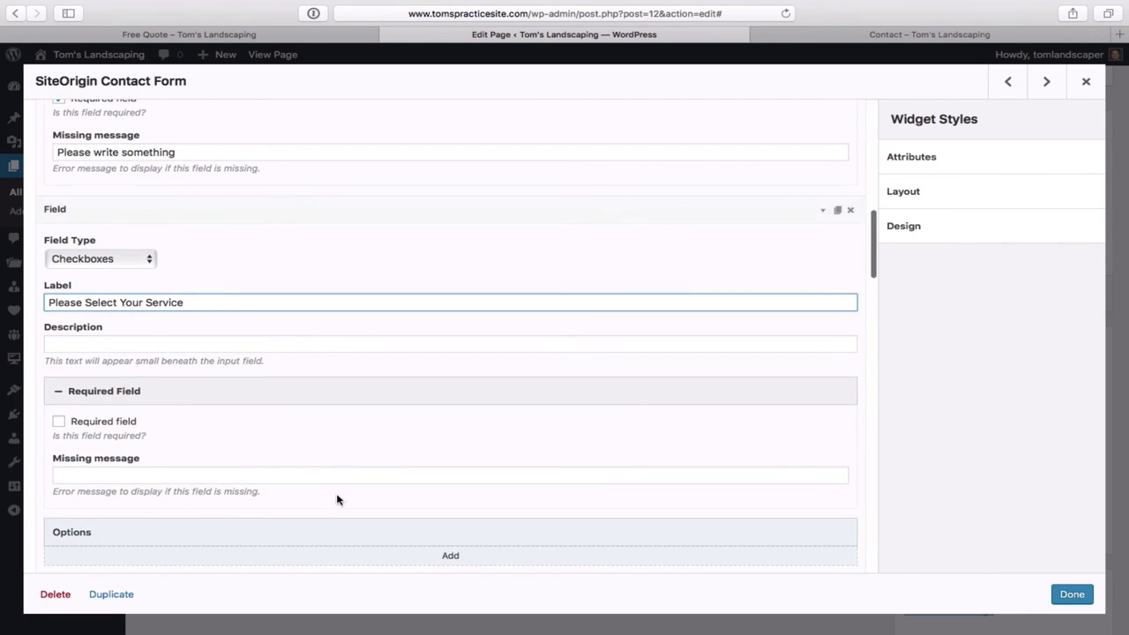
scroll(337, 500, "down", 2)
scroll(336, 501, "down", 1)
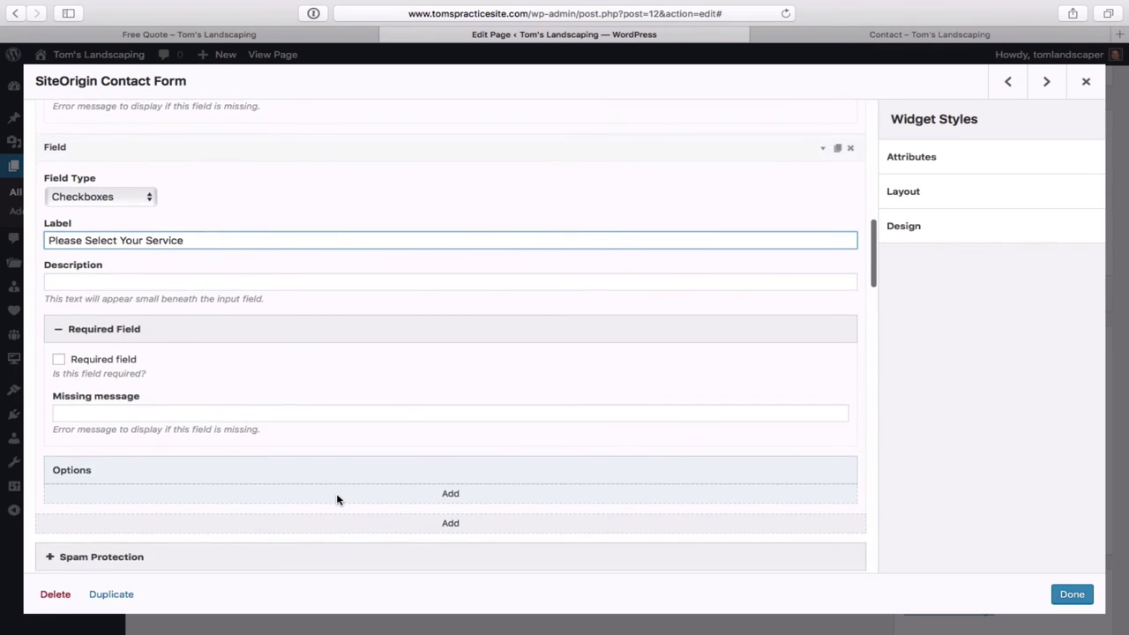
scroll(336, 500, "down", 1)
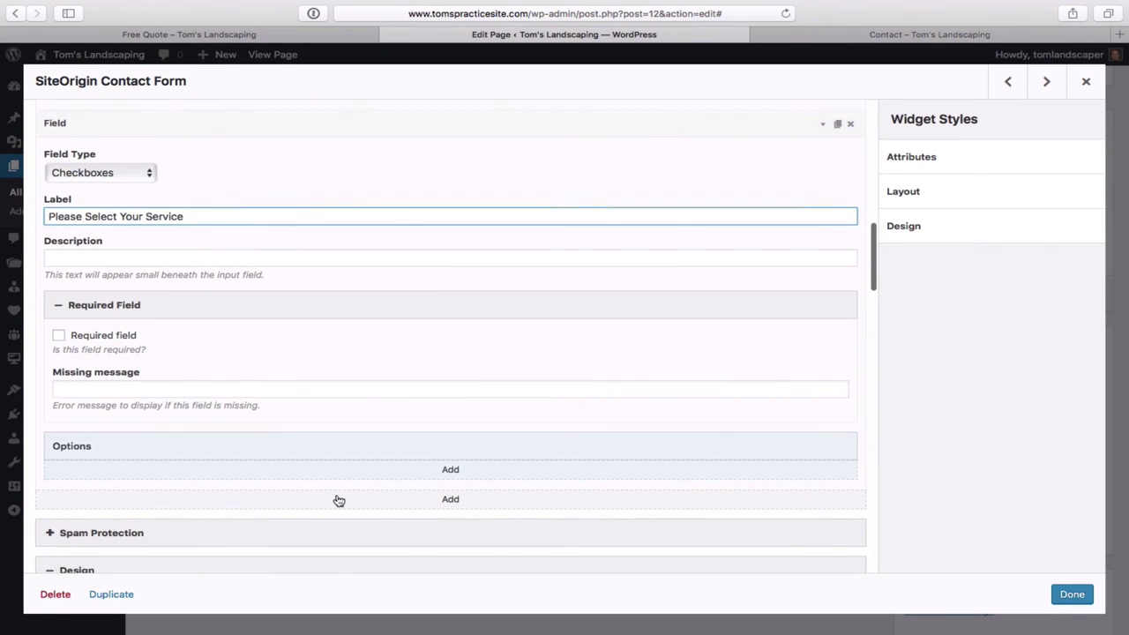
scroll(338, 500, "down", 1)
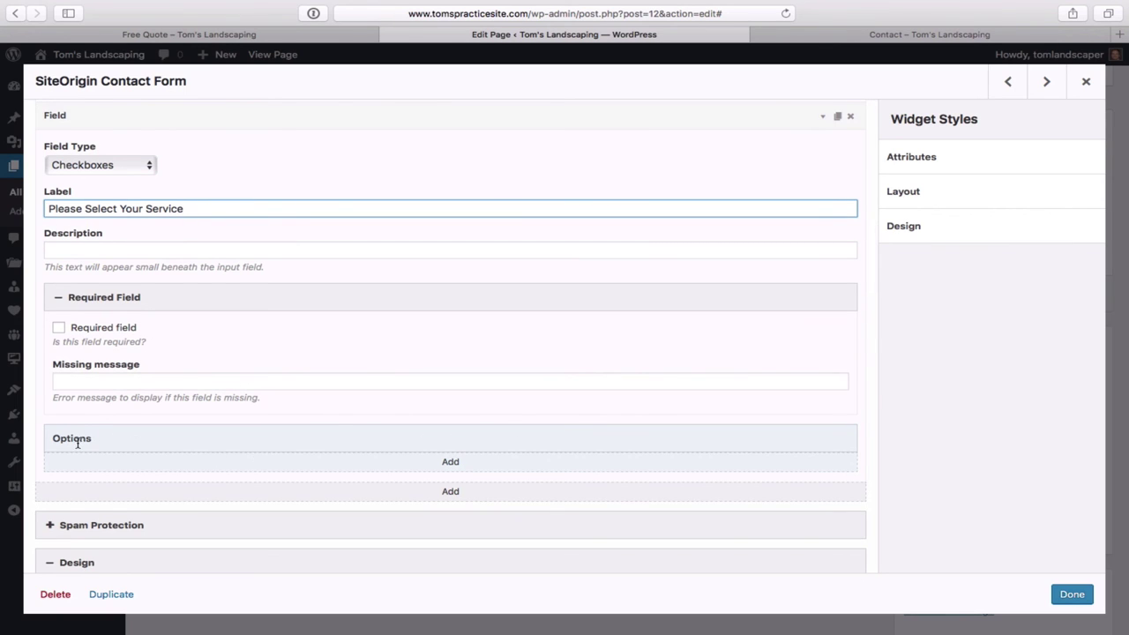
Add three checkbox options with values Snow Removal, Lawn Care and Landscaping
left_click(450, 462)
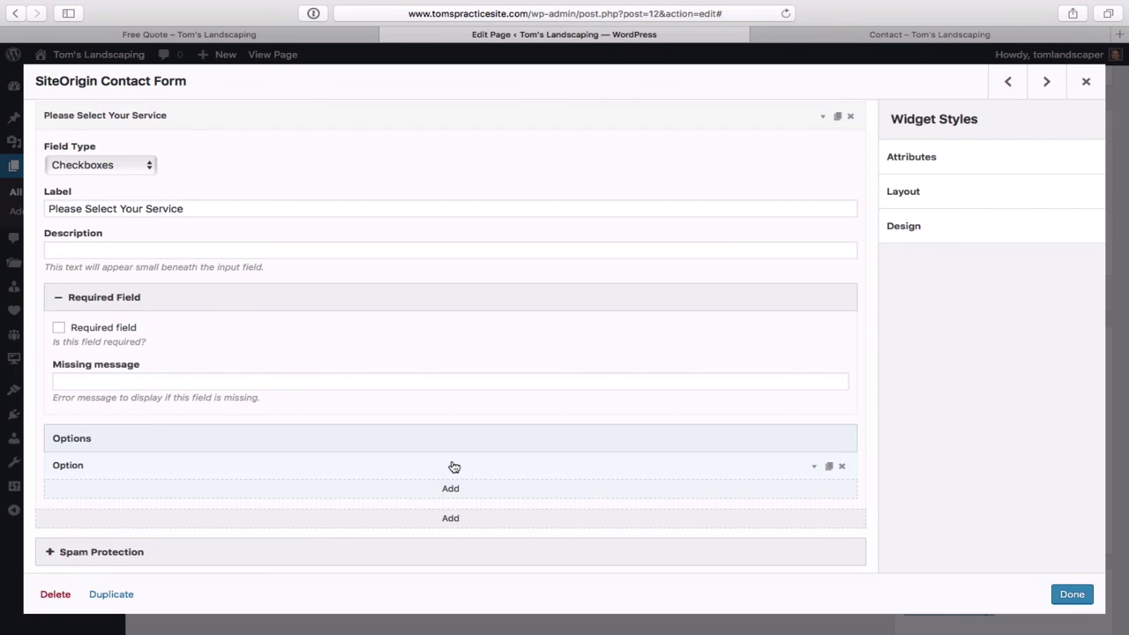
left_click(814, 469)
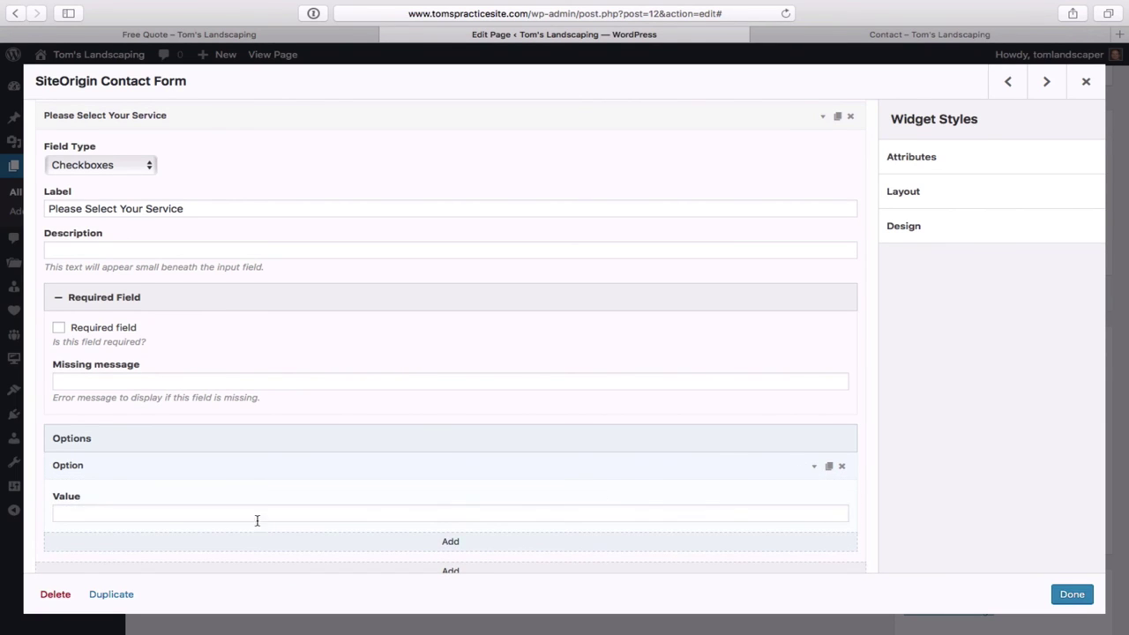
left_click(144, 514)
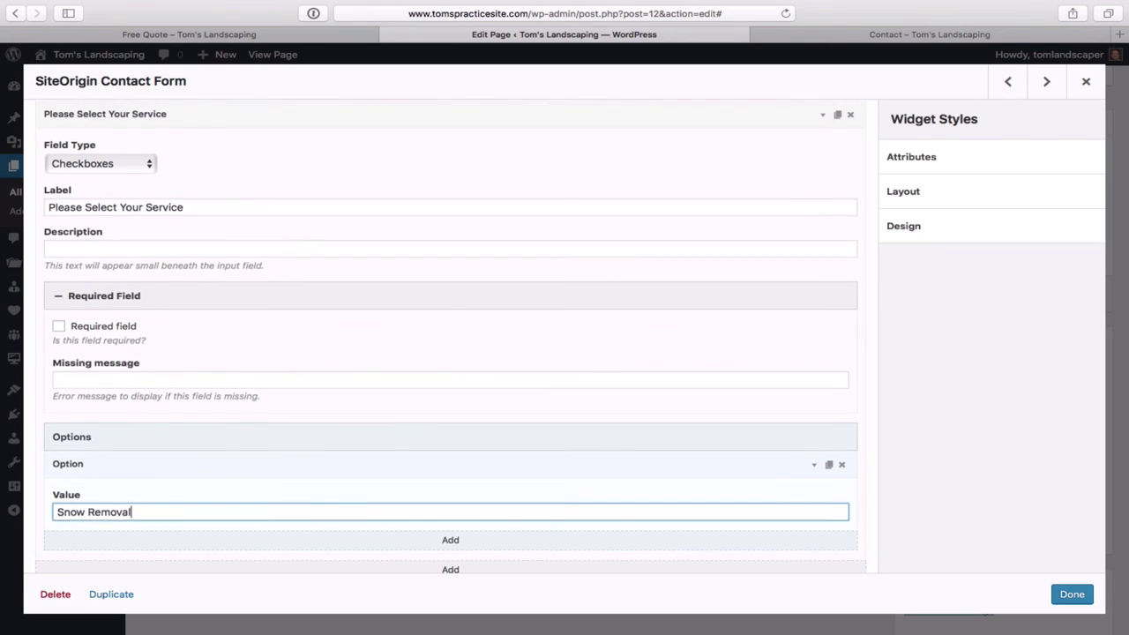
scroll(380, 472, "down", 2)
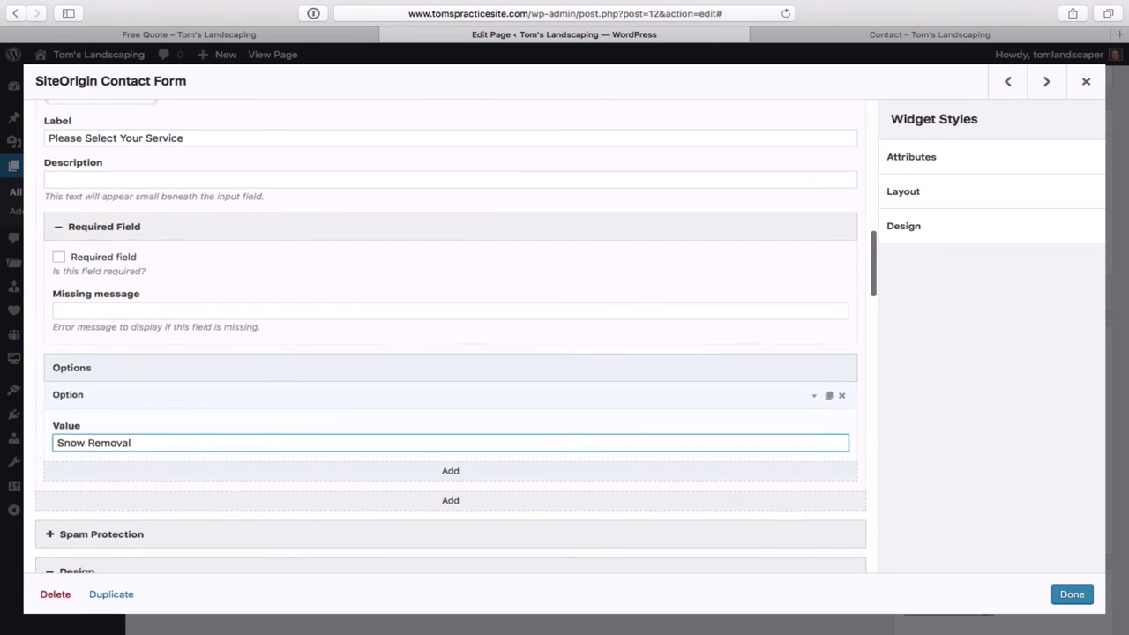
left_click(459, 479)
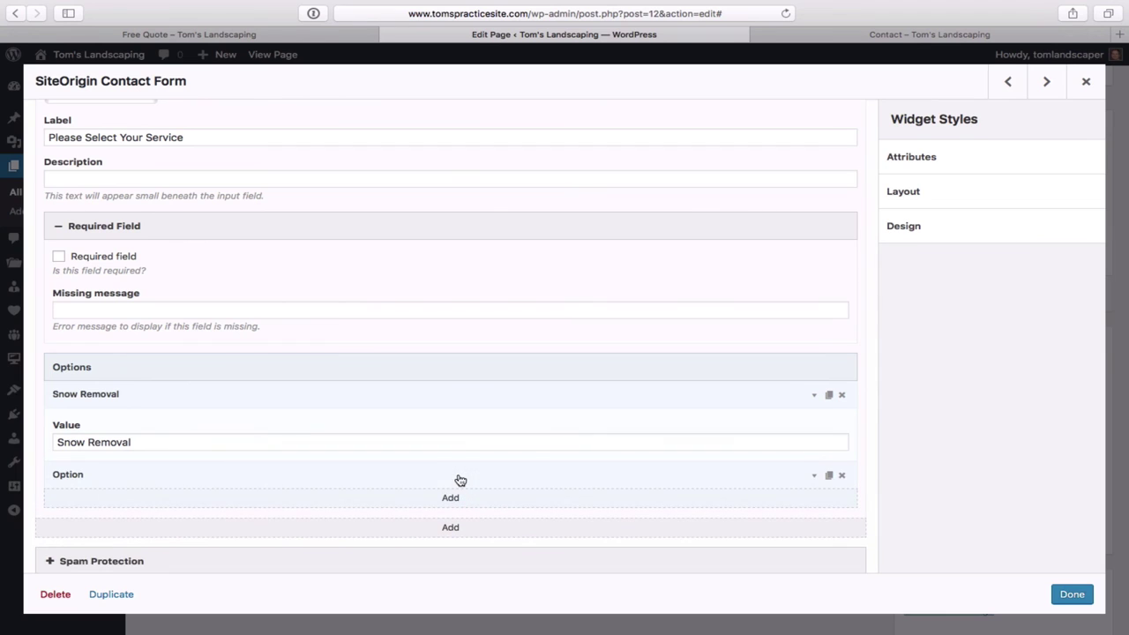
left_click(817, 478)
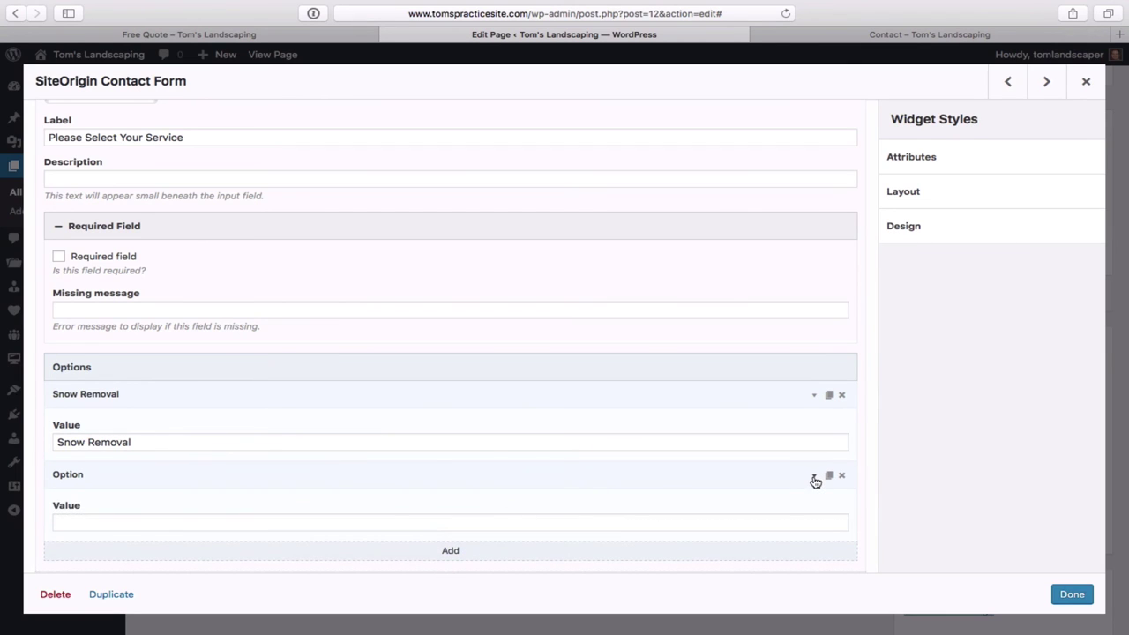
left_click(141, 522)
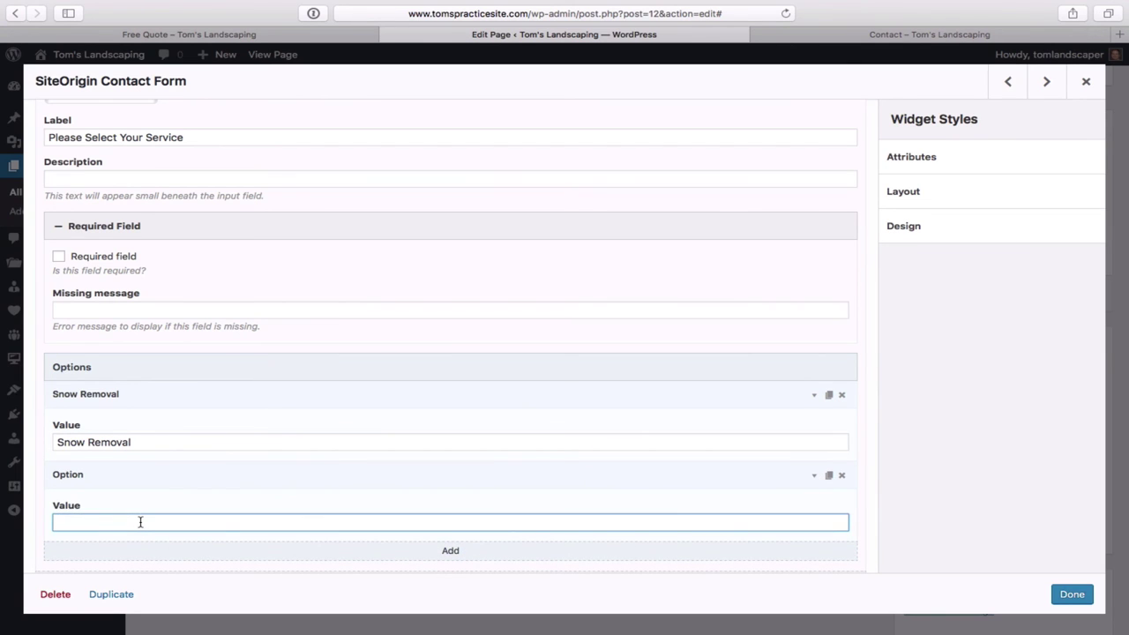
type("Lawn Care")
scroll(140, 523, "down", 2)
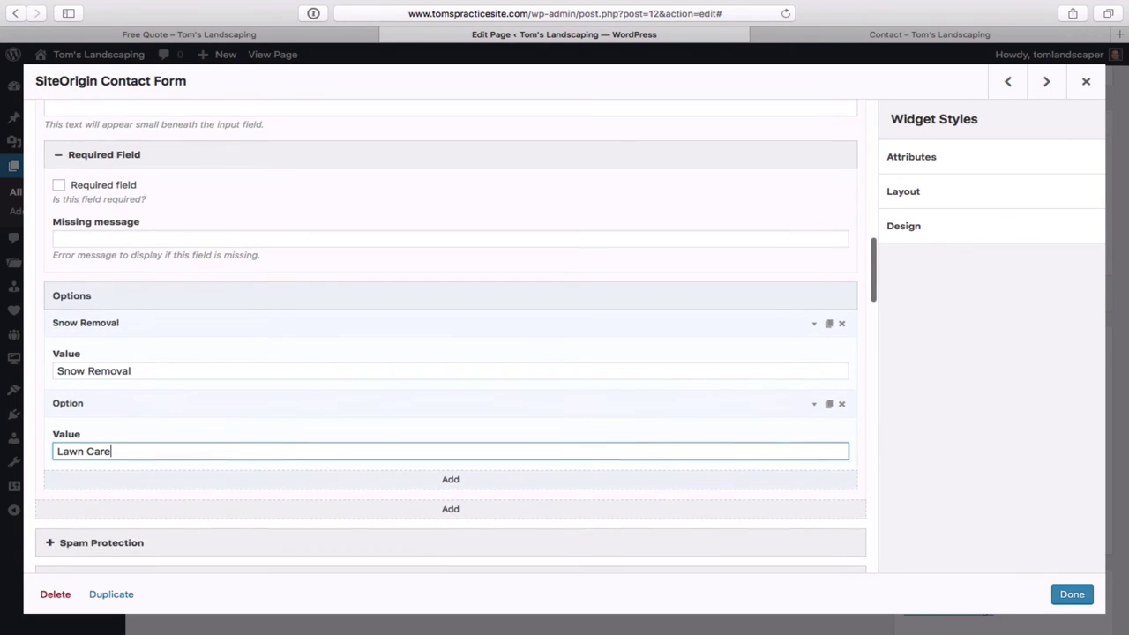
left_click(463, 481)
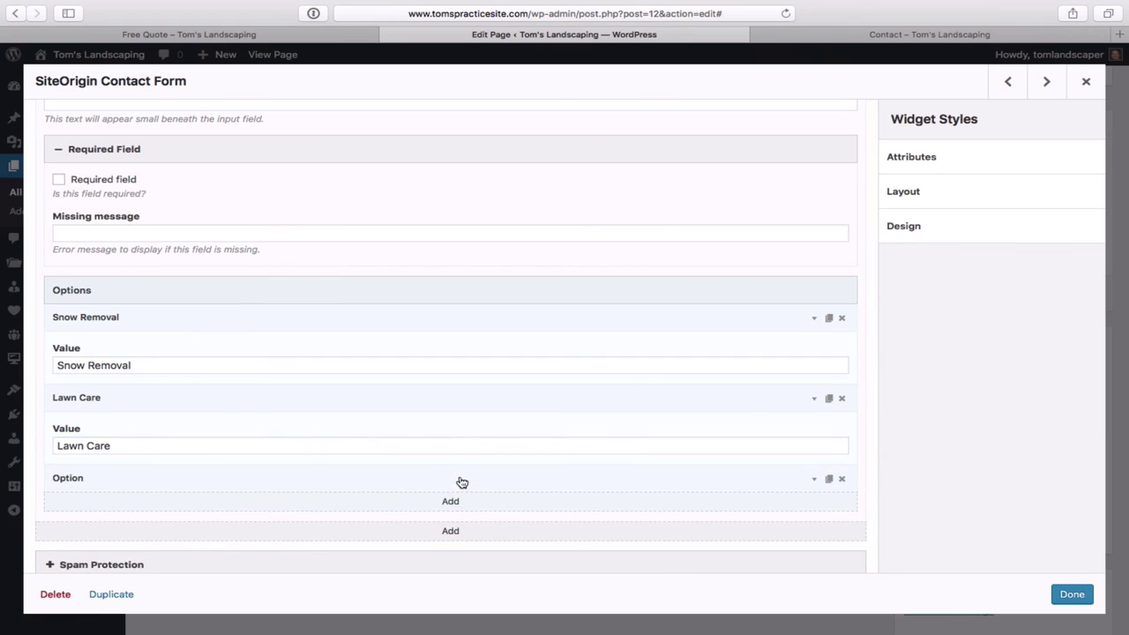
left_click(810, 479)
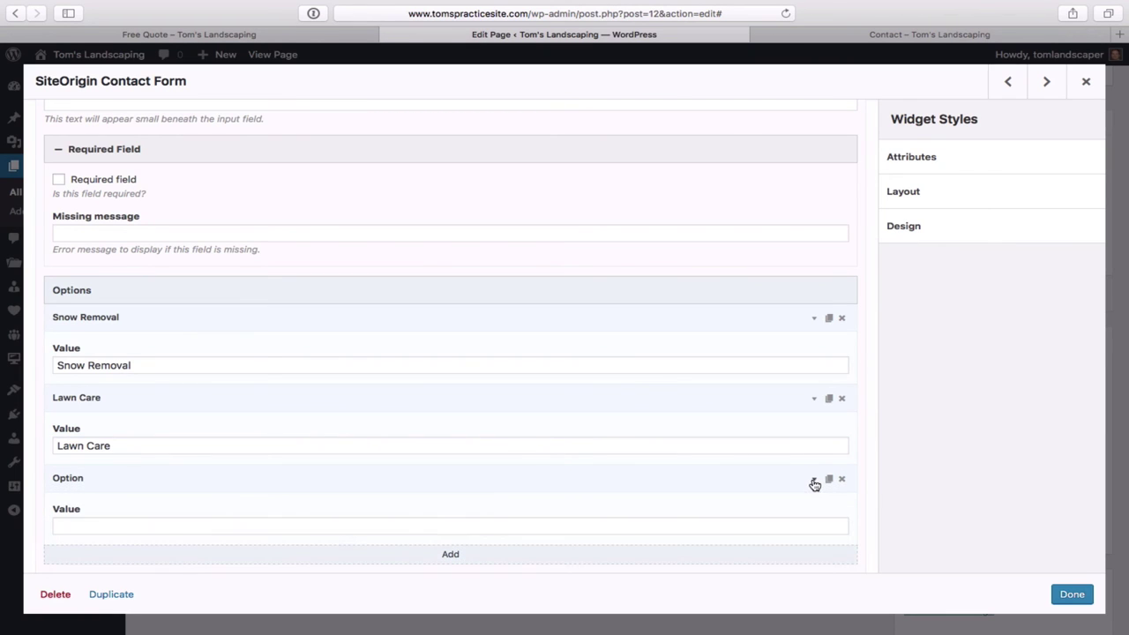
left_click(287, 528)
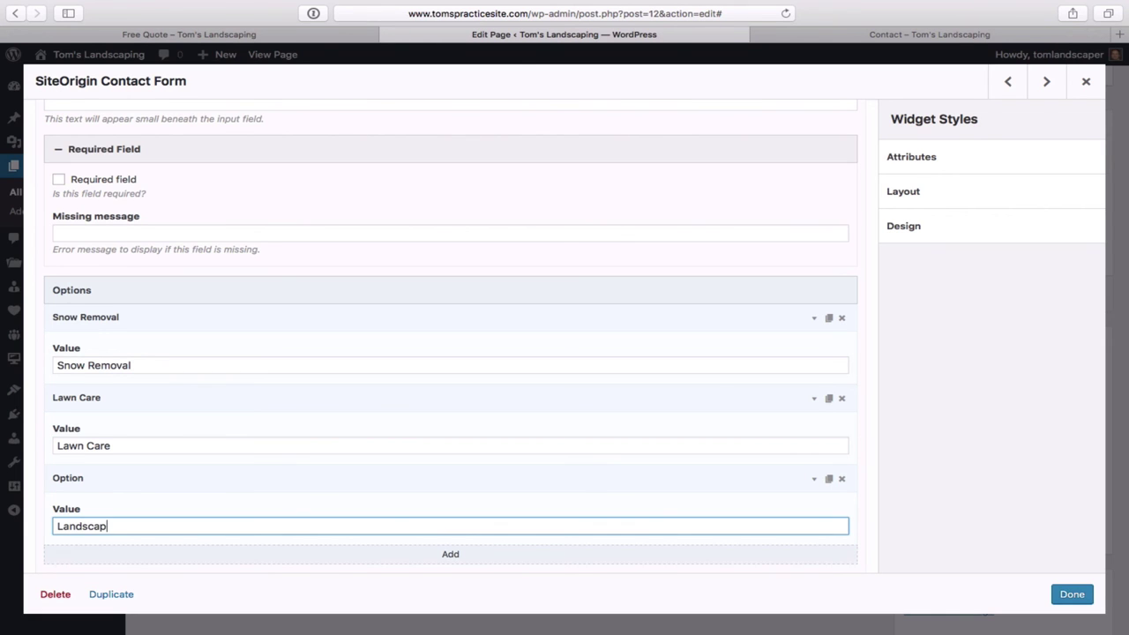
scroll(452, 335, "down", 3)
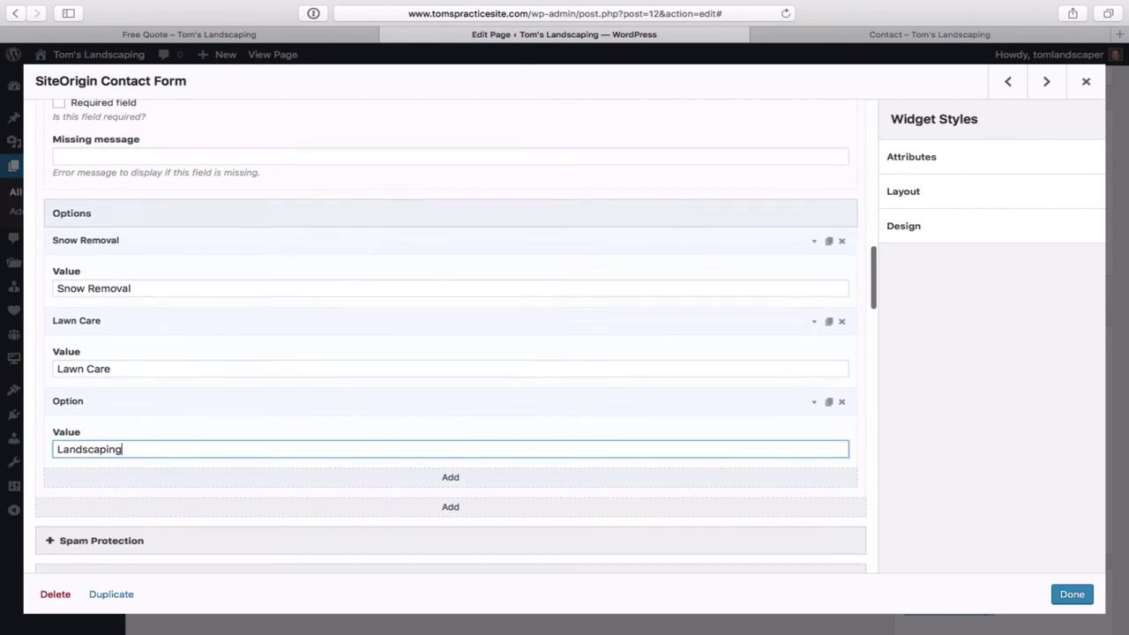
scroll(406, 485, "down", 1)
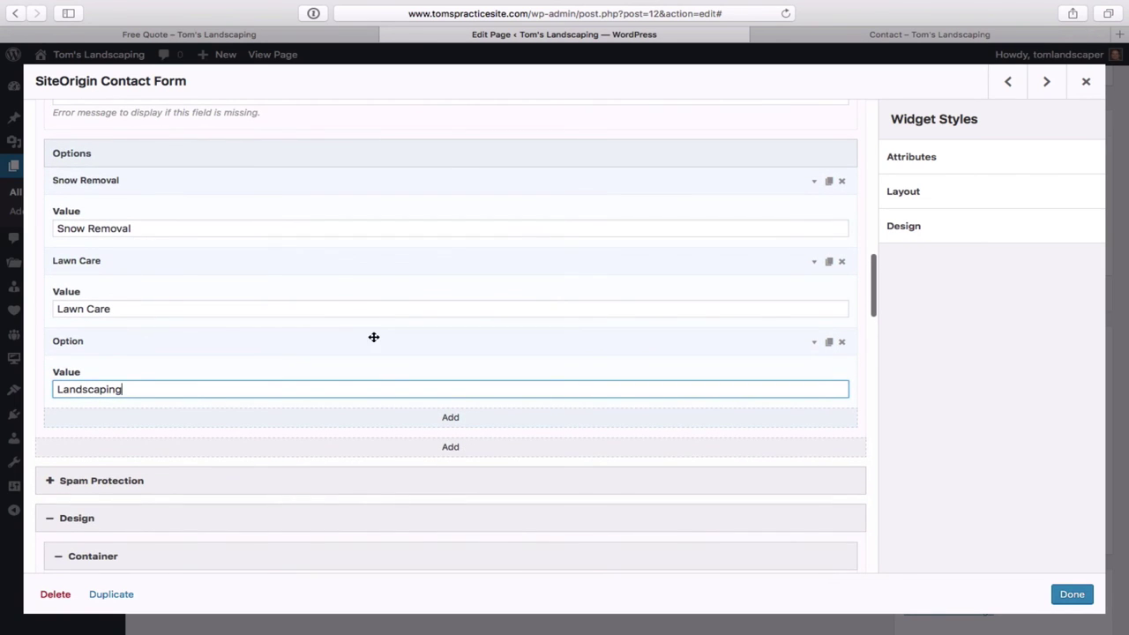
Copy the 'Please include any other details…' prompt from the reference Free Quote form
left_click(310, 39)
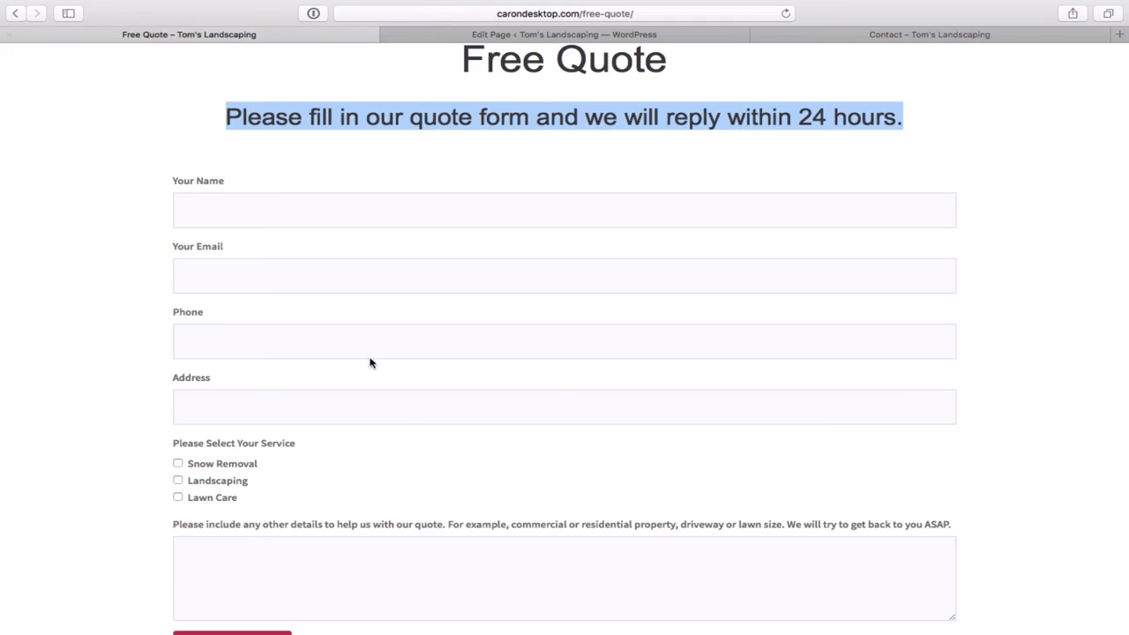
scroll(388, 388, "down", 3)
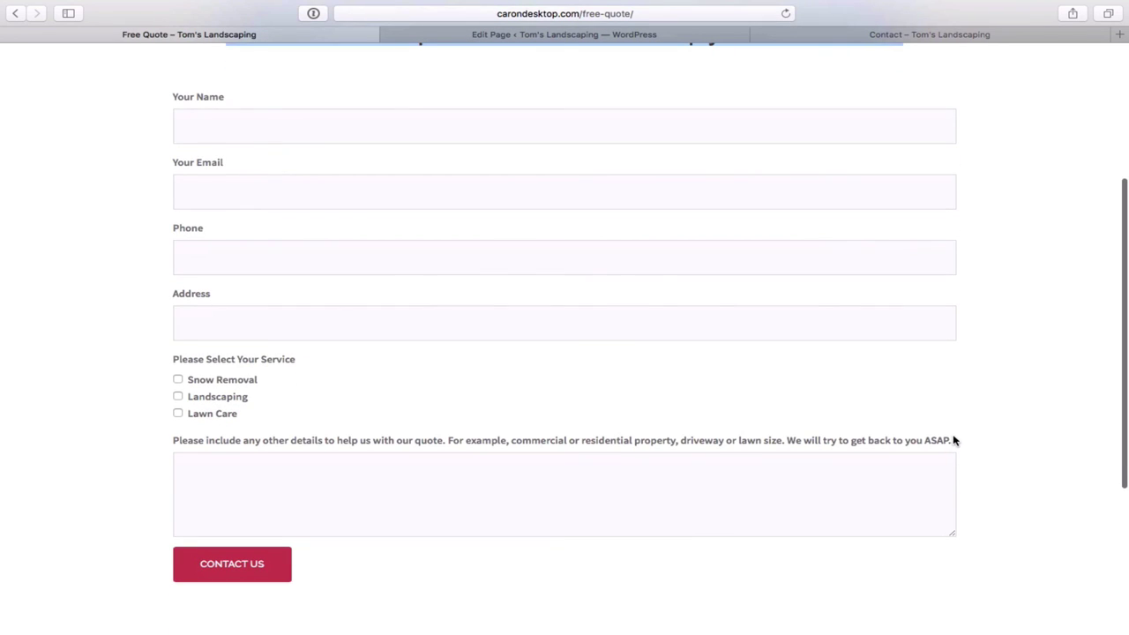
left_click_drag(951, 441, 704, 421)
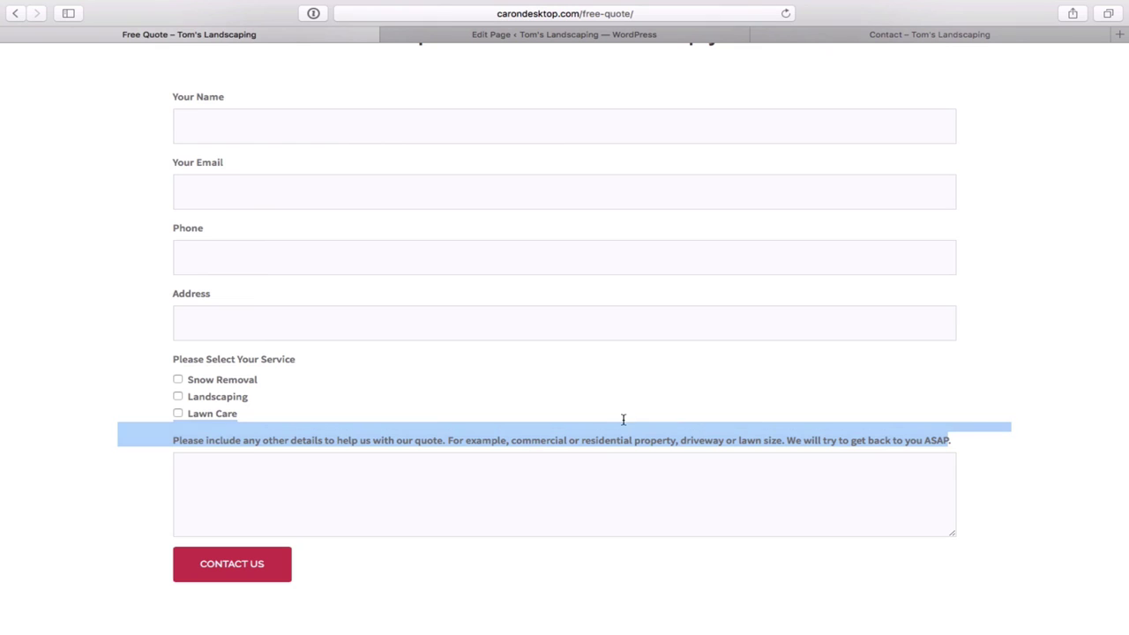
left_click_drag(623, 420, 321, 430)
key("super+c")
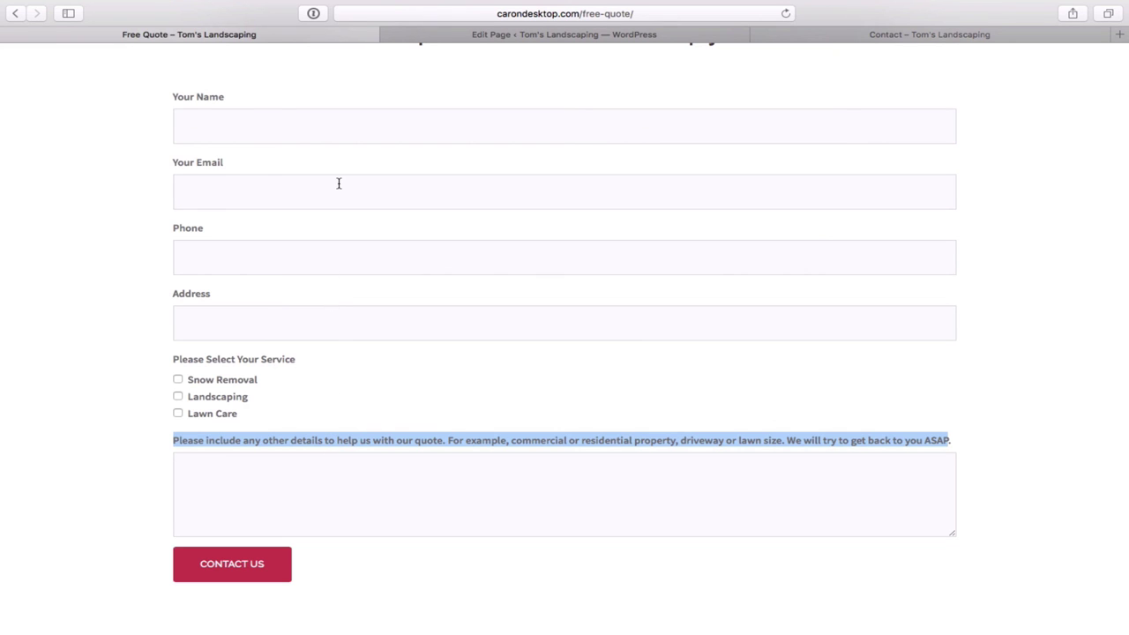
left_click(487, 35)
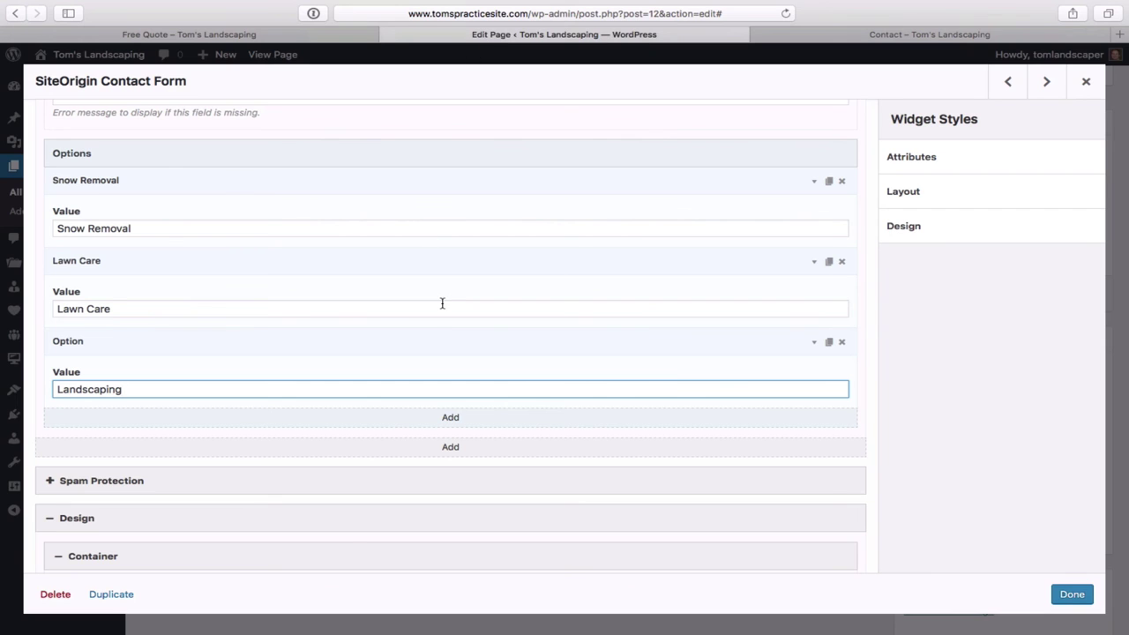
Add a Text Area field labelled with the pasted extra-details prompt
left_click(486, 450)
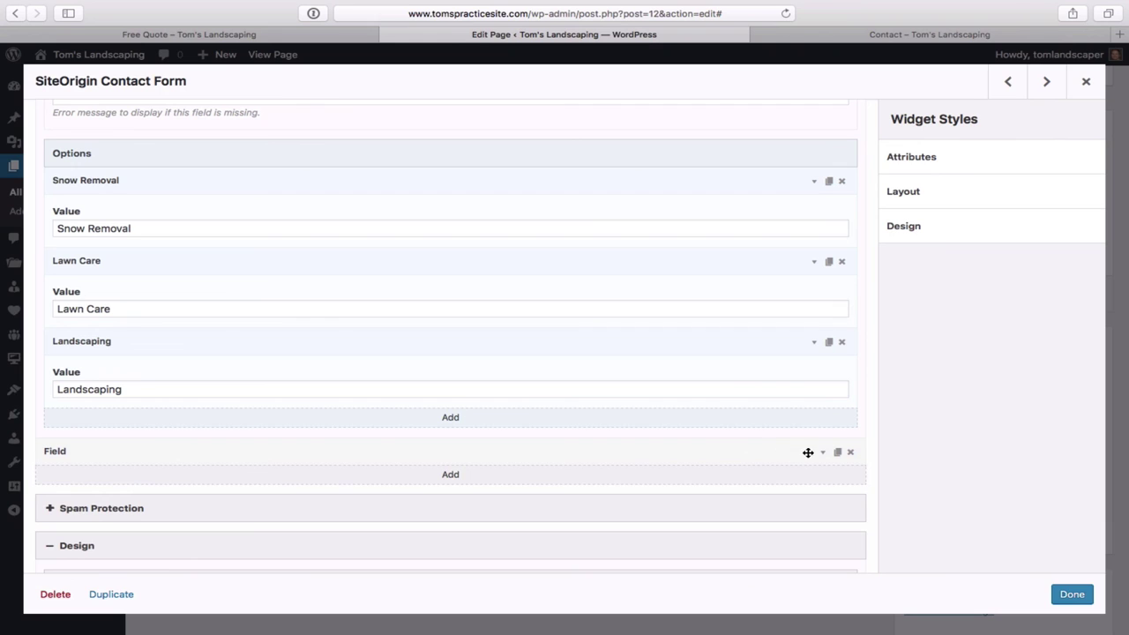
left_click(823, 454)
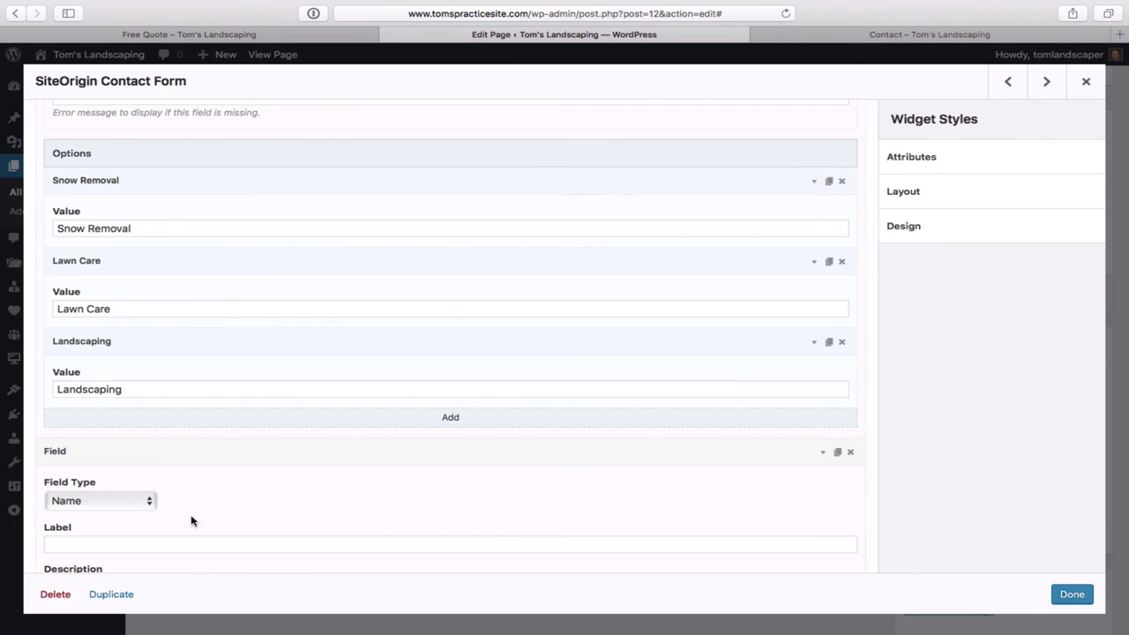
left_click(149, 502)
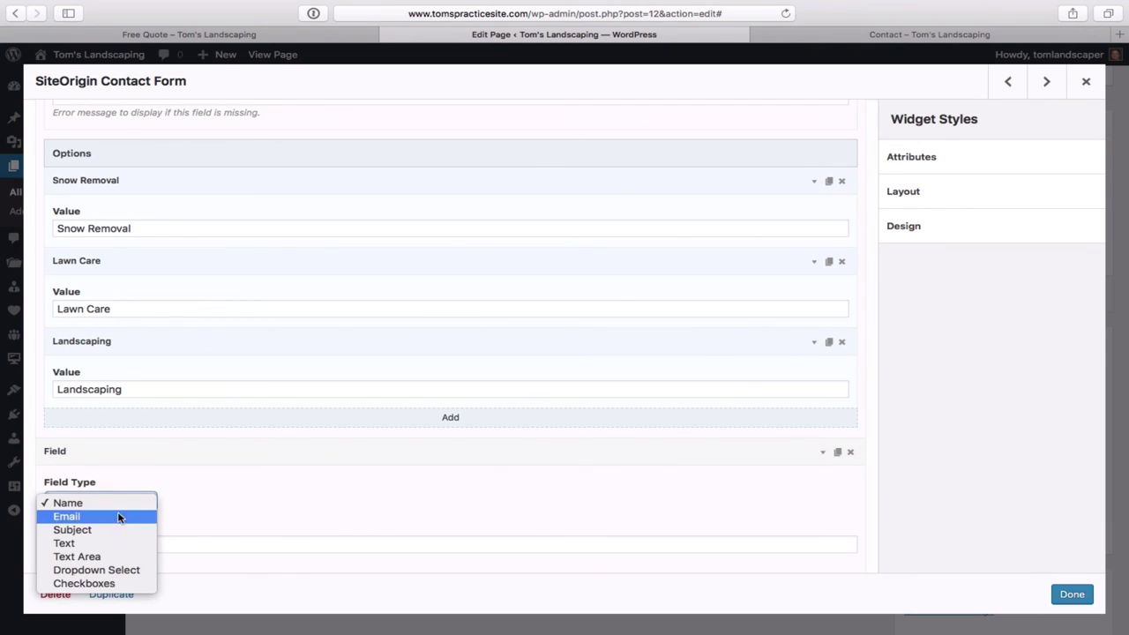
left_click(99, 559)
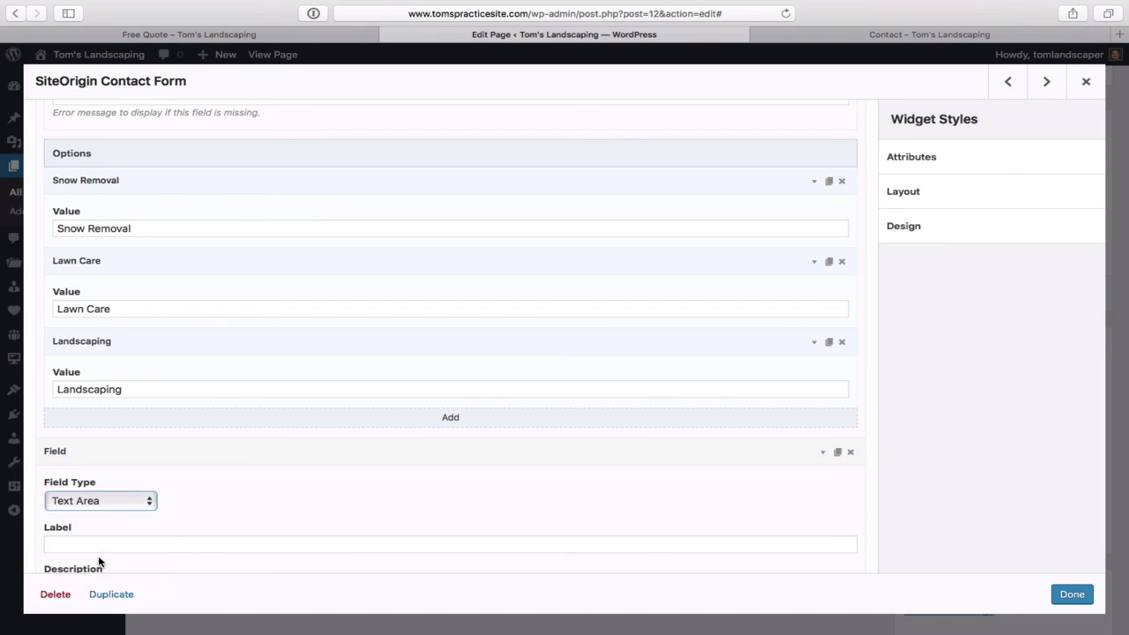
scroll(328, 492, "down", 2)
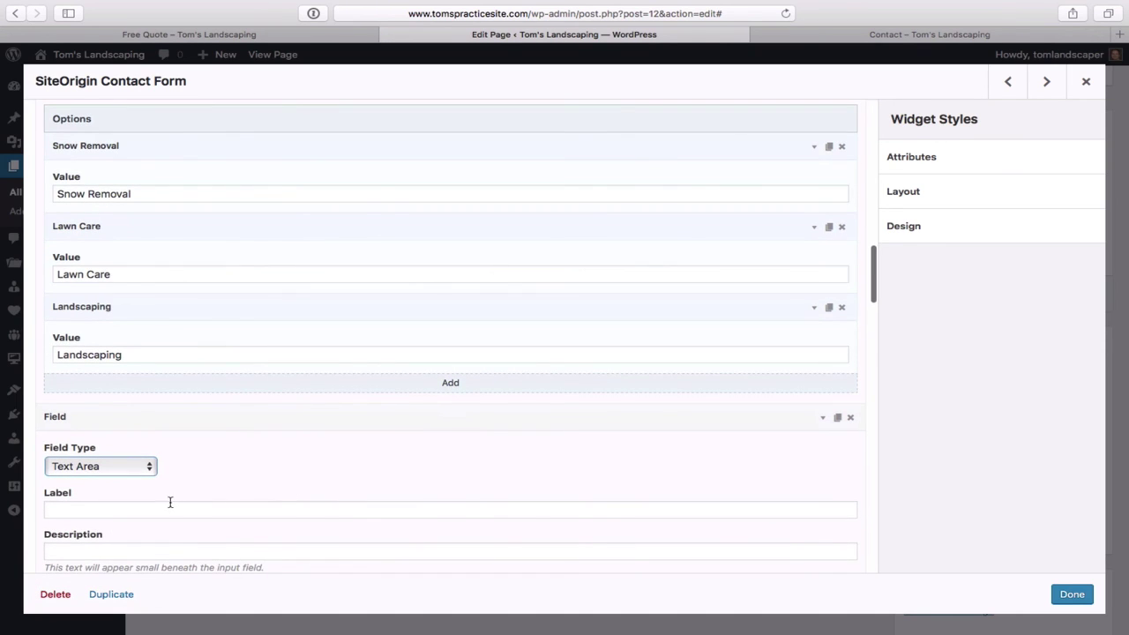
left_click(123, 509)
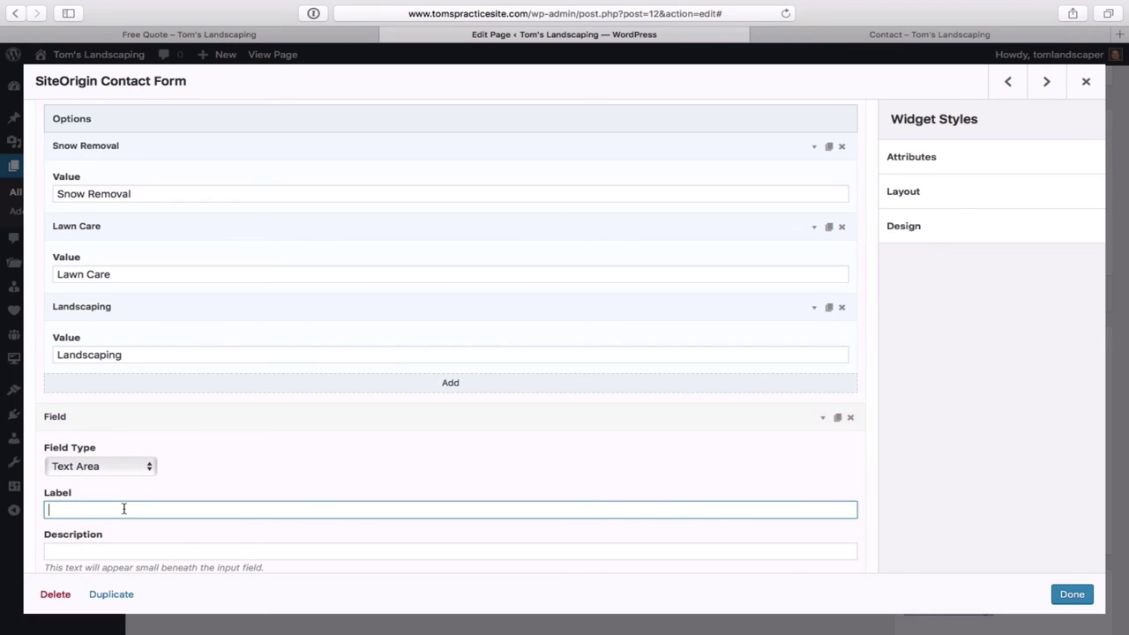
key("super+v")
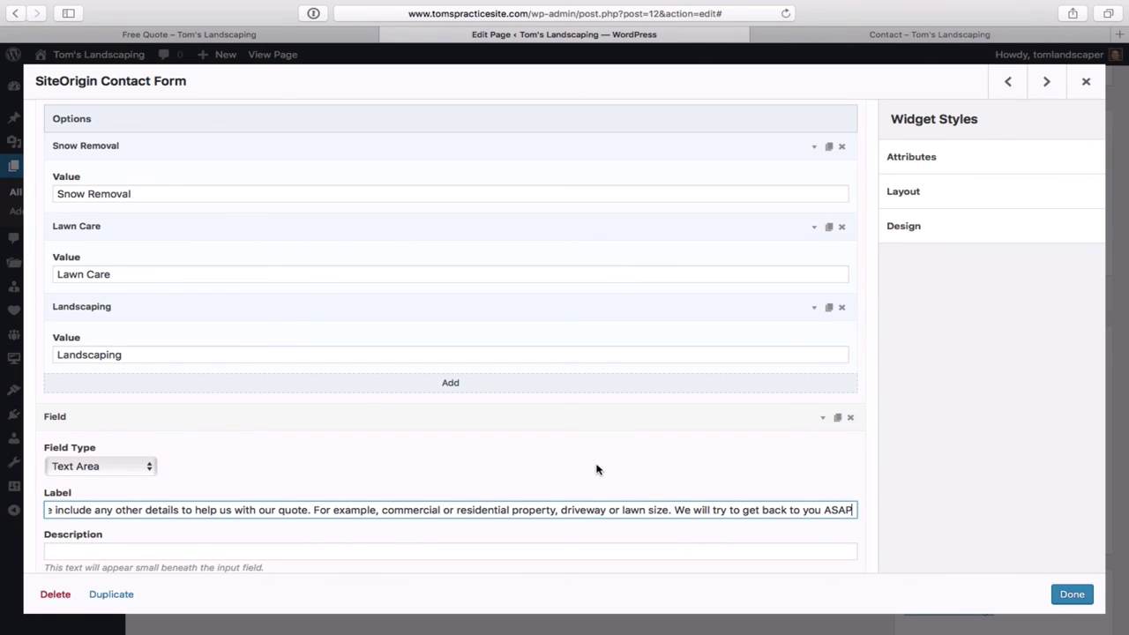
Review the remaining contact form and design settings, then close the widget
scroll(597, 470, "down", 4)
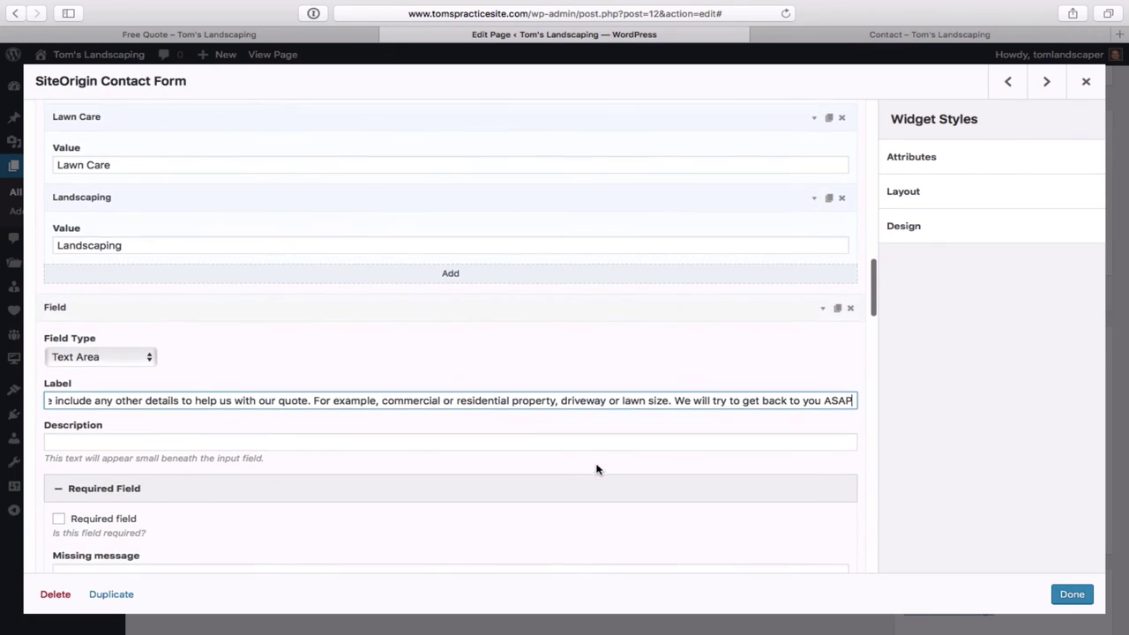
scroll(597, 469, "down", 1)
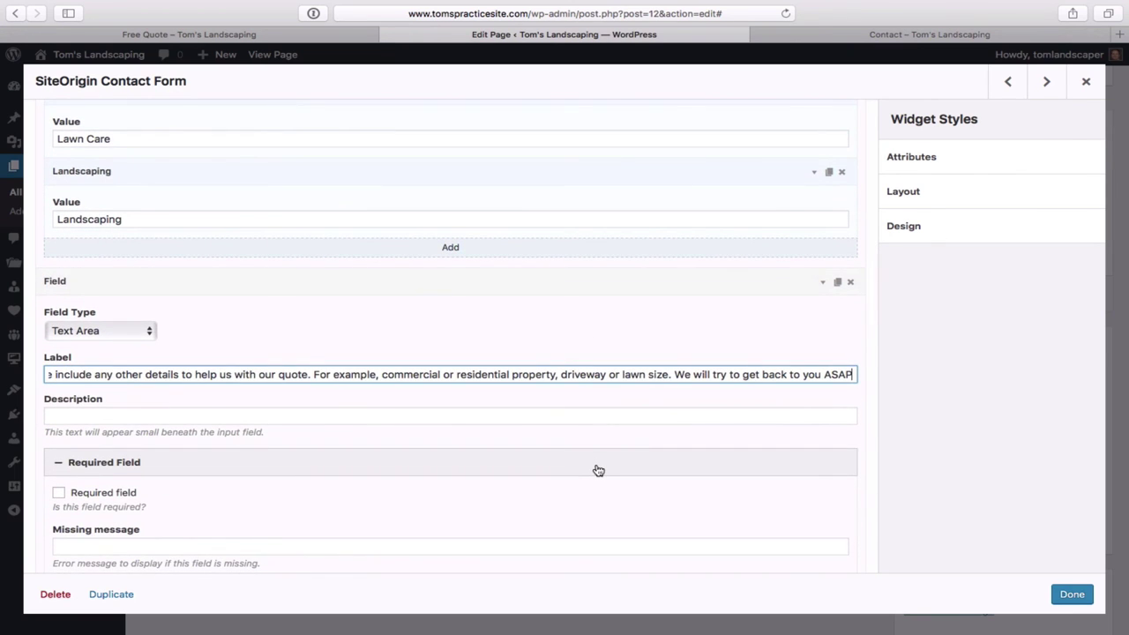
scroll(597, 470, "down", 1)
scroll(597, 470, "down", 2)
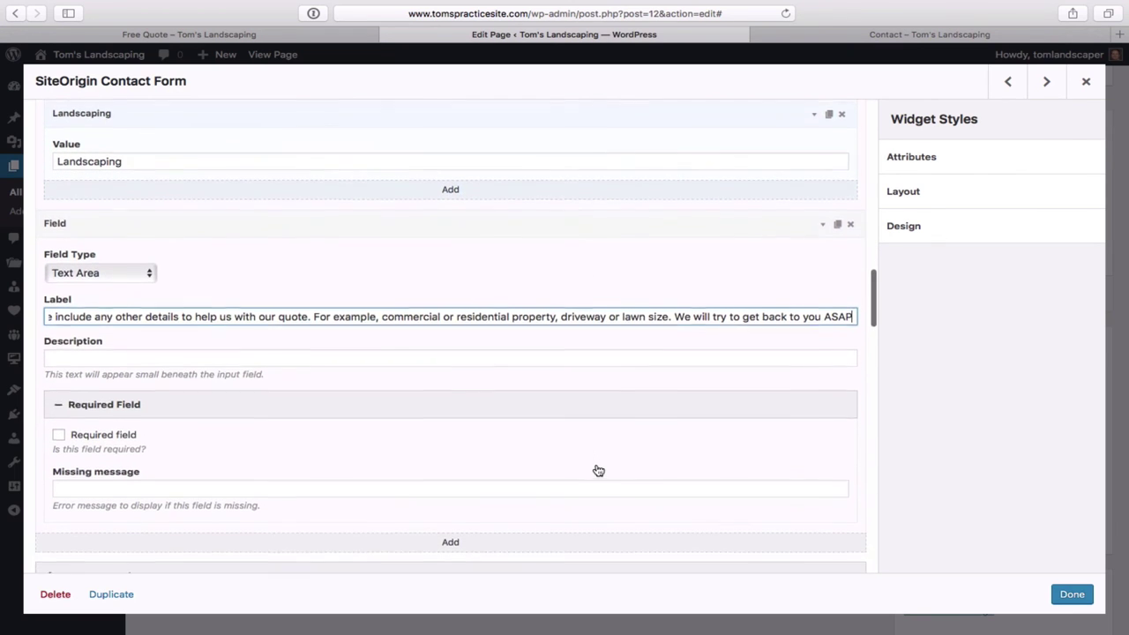
scroll(598, 469, "down", 2)
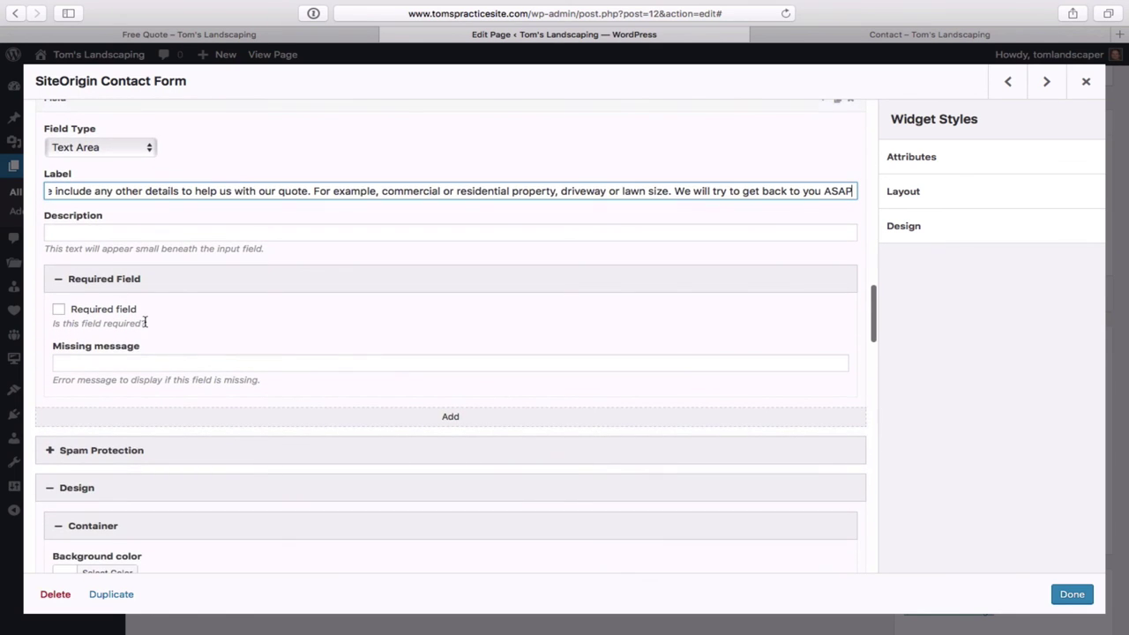
scroll(350, 353, "down", 1)
scroll(349, 353, "down", 5)
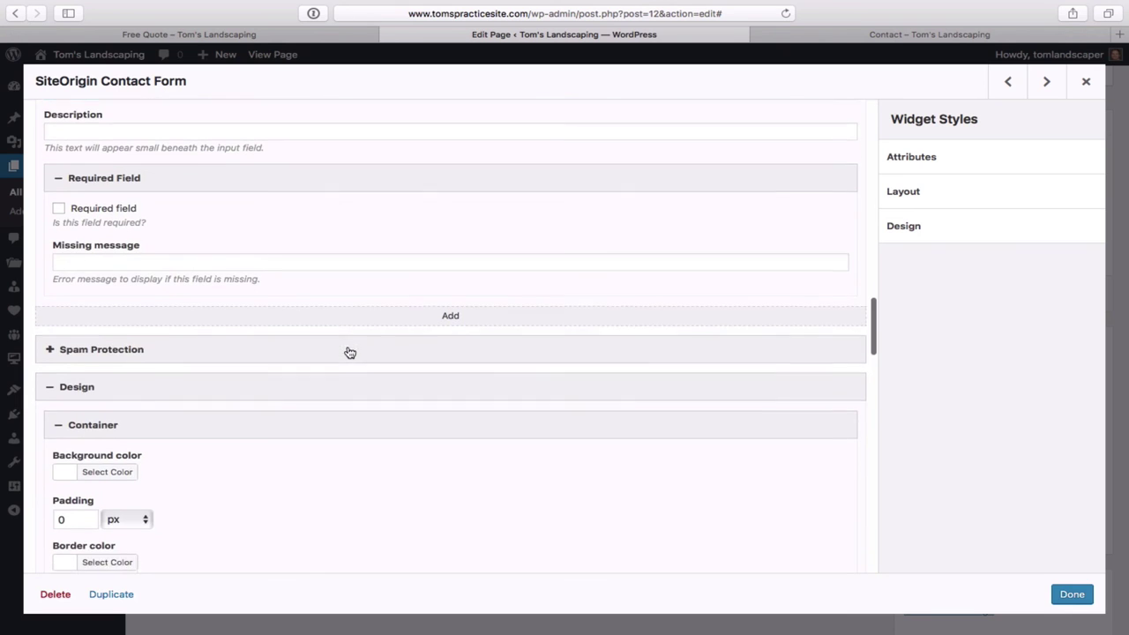
scroll(349, 353, "down", 2)
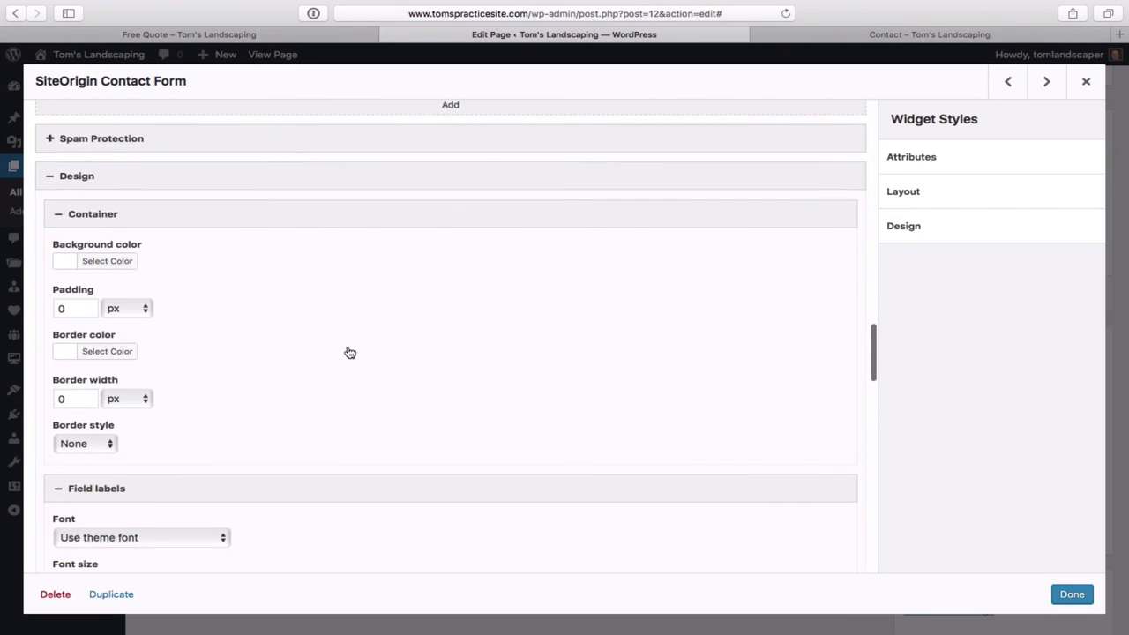
scroll(598, 422, "down", 2)
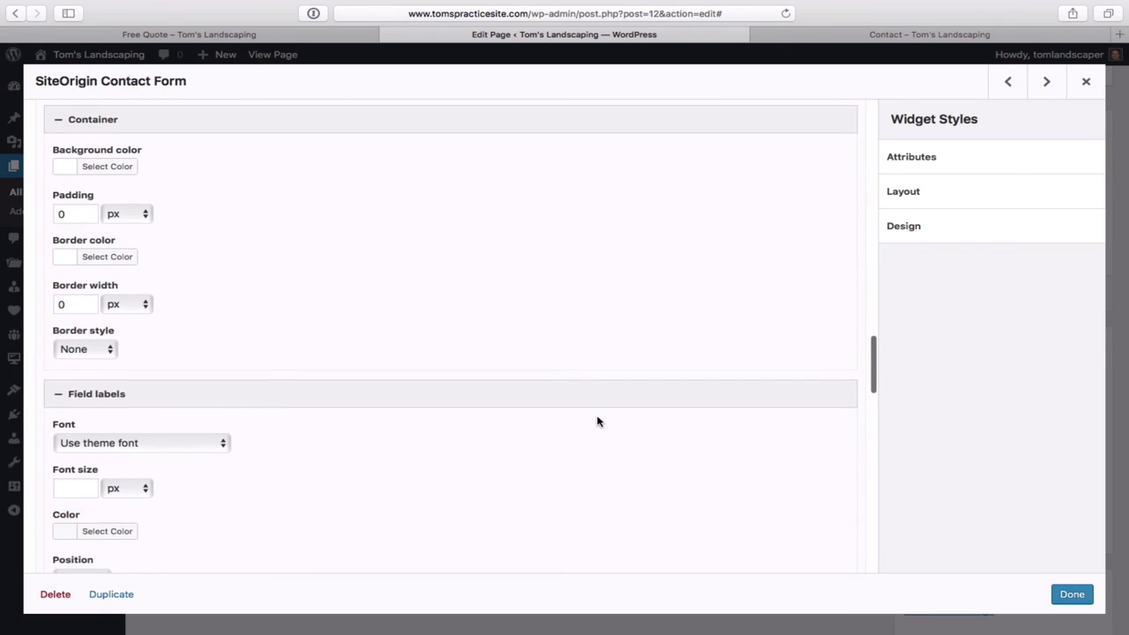
left_click(1073, 596)
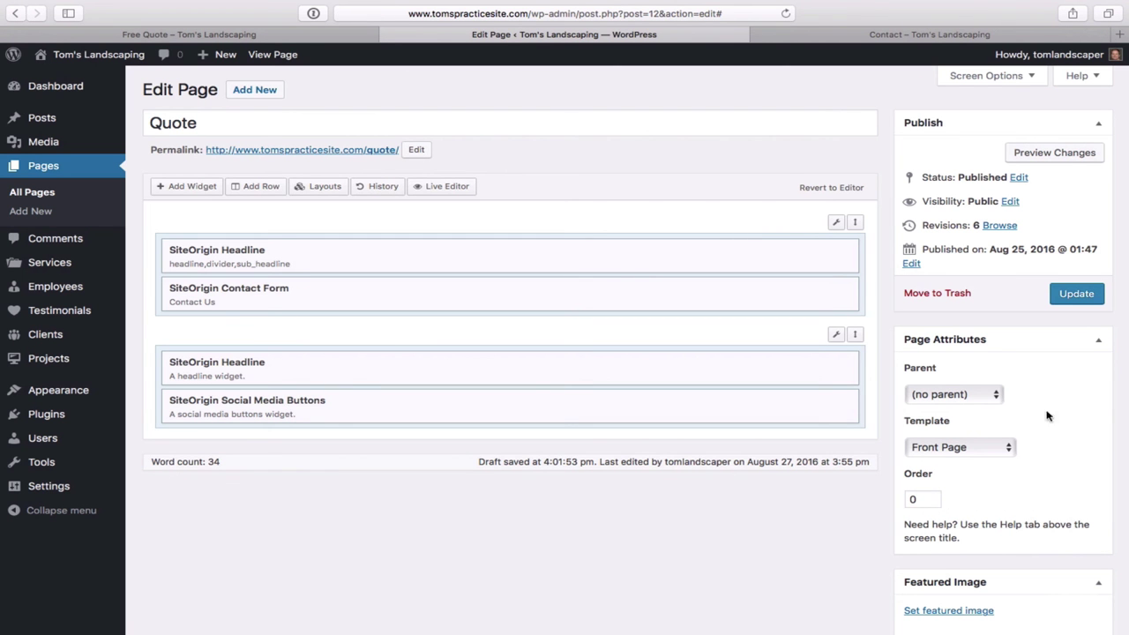
Update the Quote page and view it live
left_click(1073, 300)
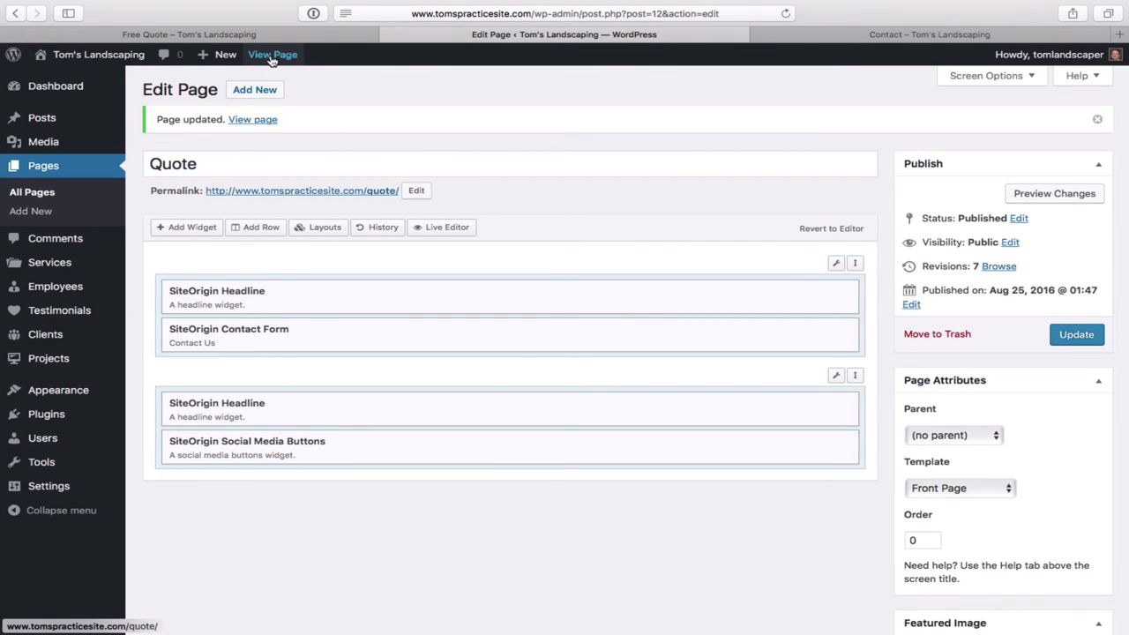
left_click(272, 56)
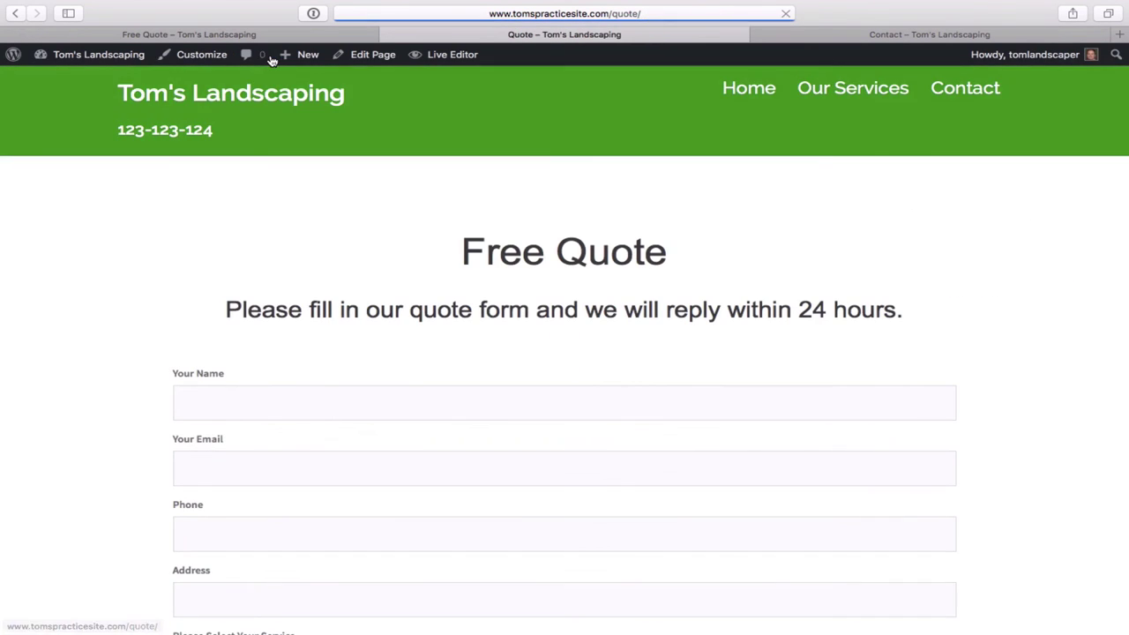
Tick Snow Removal and Lawn Care on the live form and submit it with empty fields
scroll(856, 294, "down", 2)
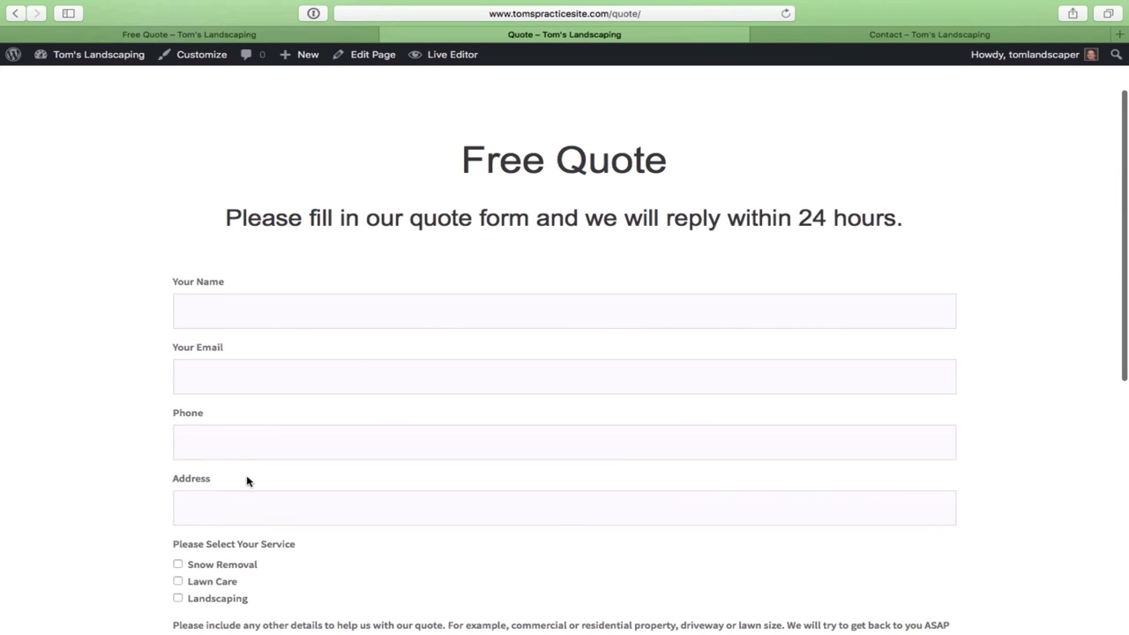
scroll(291, 514, "down", 3)
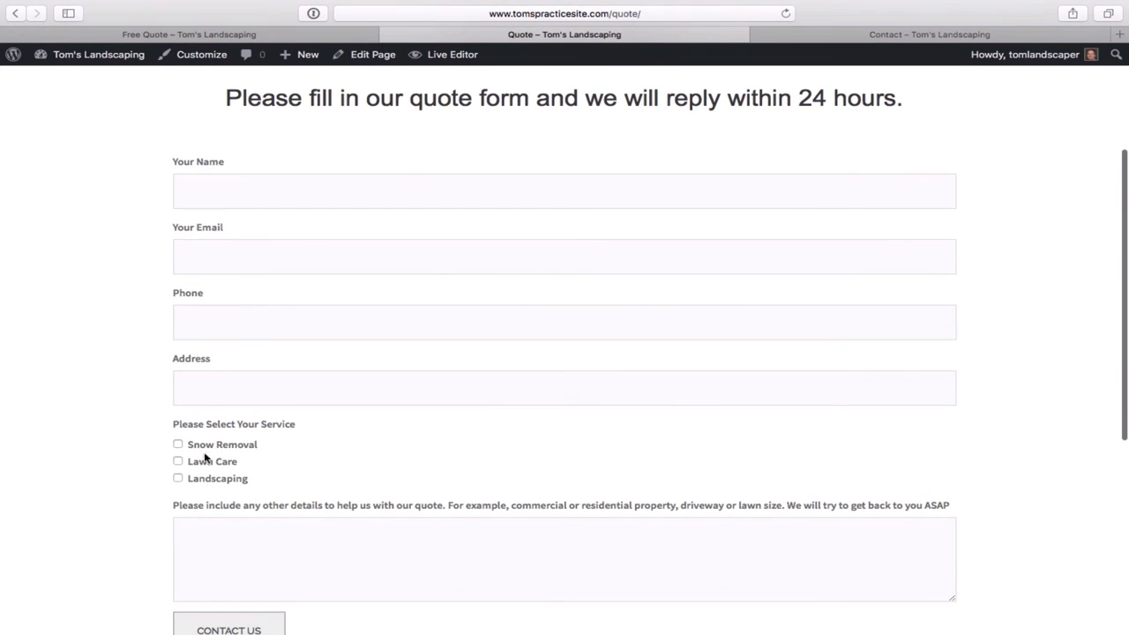
scroll(375, 472, "down", 1)
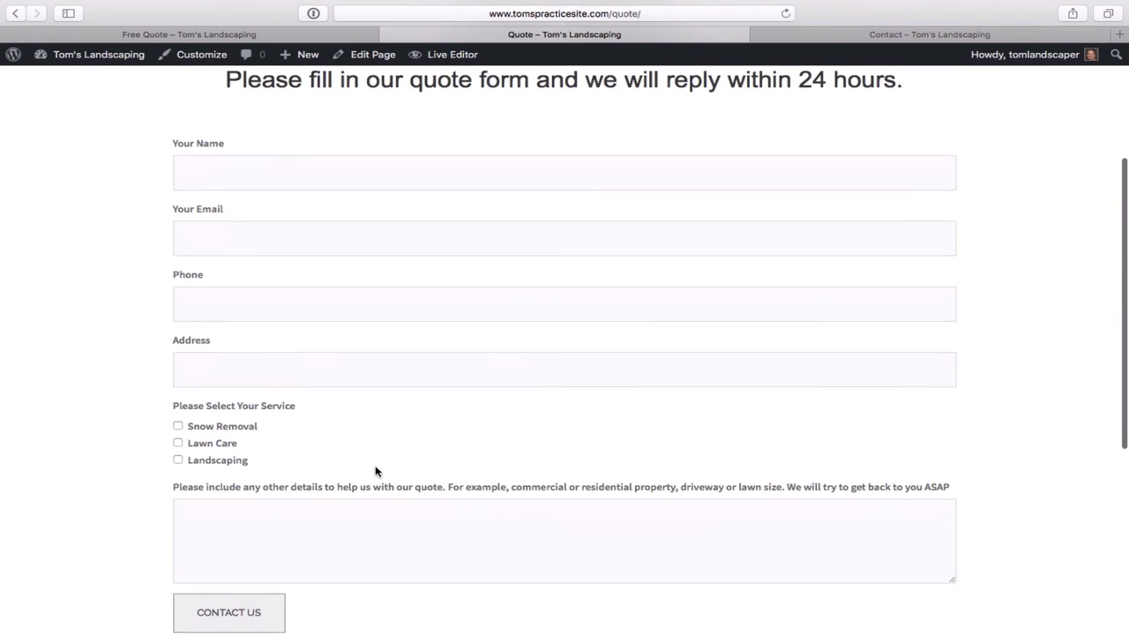
left_click(177, 415)
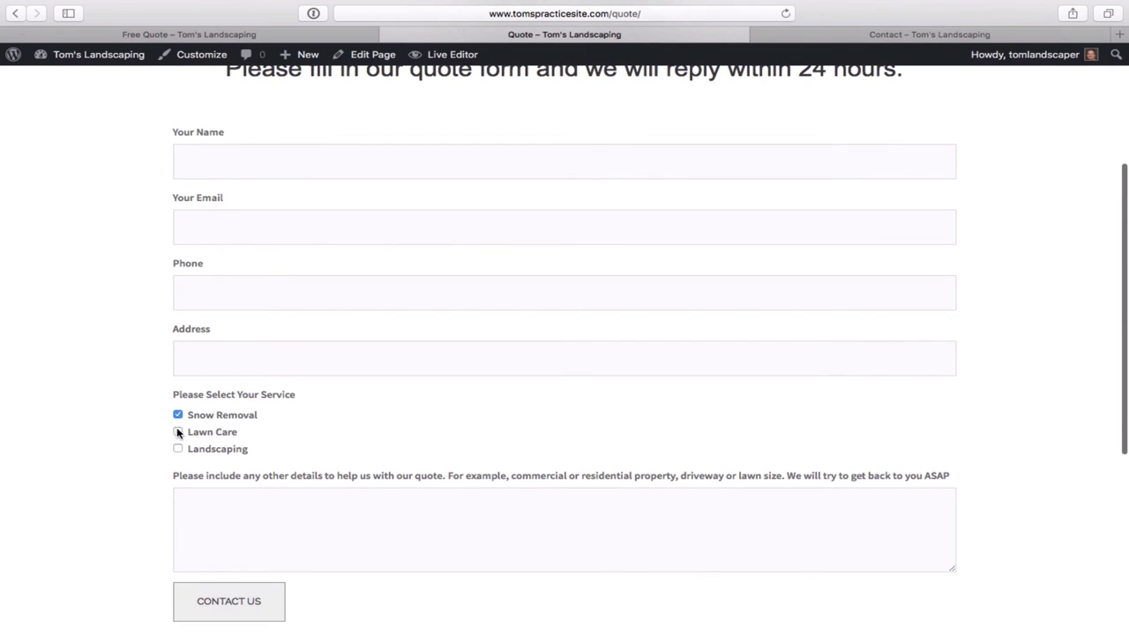
left_click(177, 433)
scroll(320, 467, "down", 2)
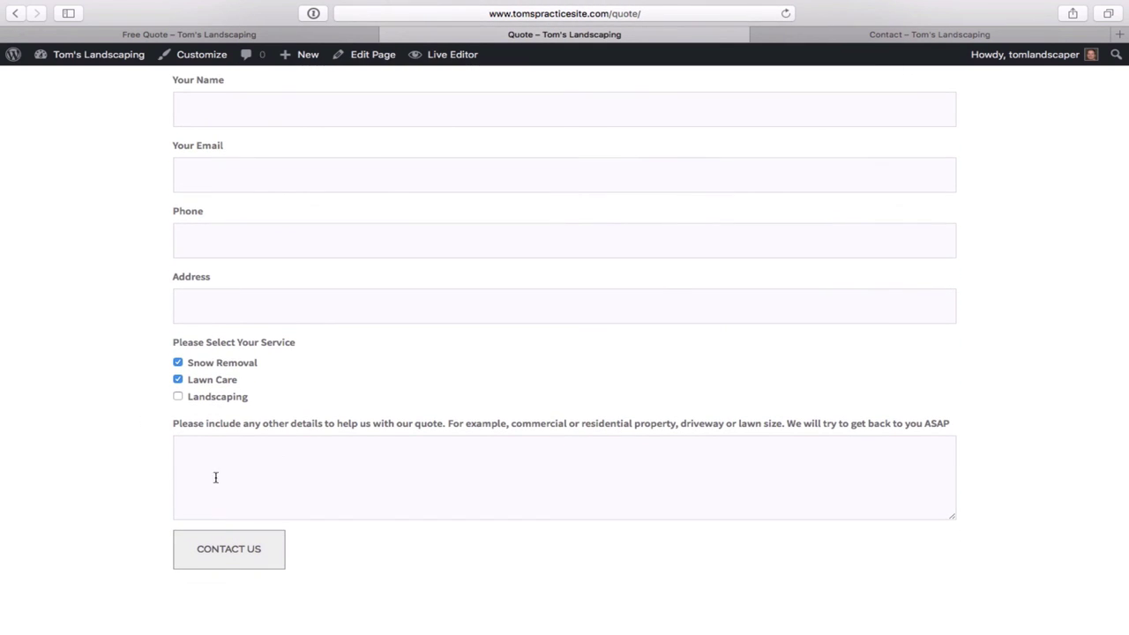
left_click(247, 550)
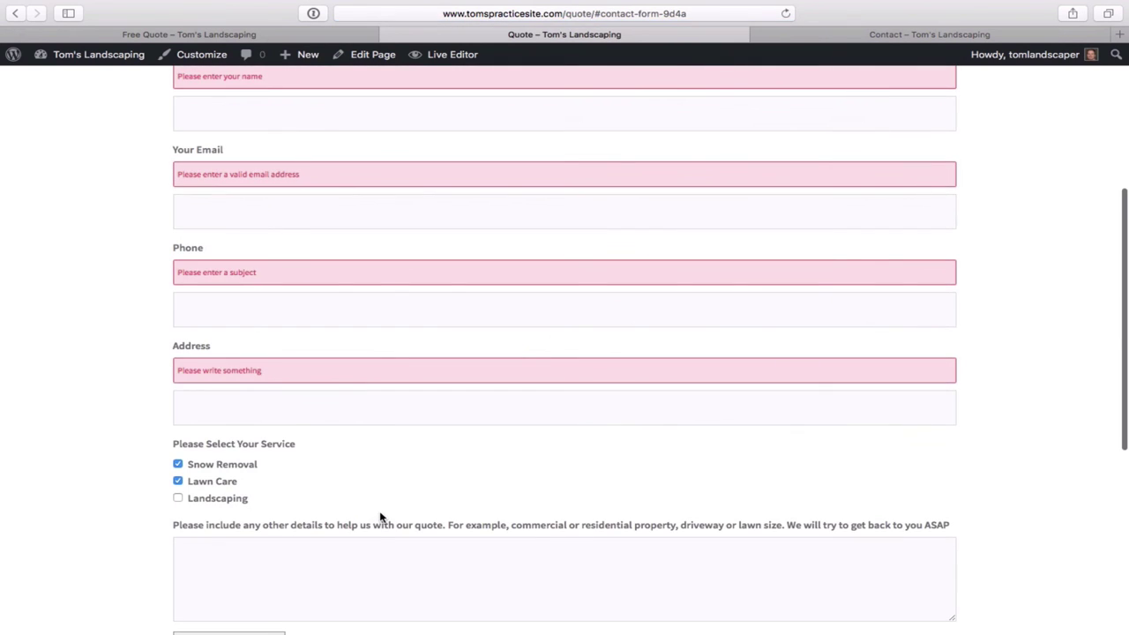
Review the required-field warnings on Name, Email and Phone, and the page footer
scroll(379, 517, "up", 2)
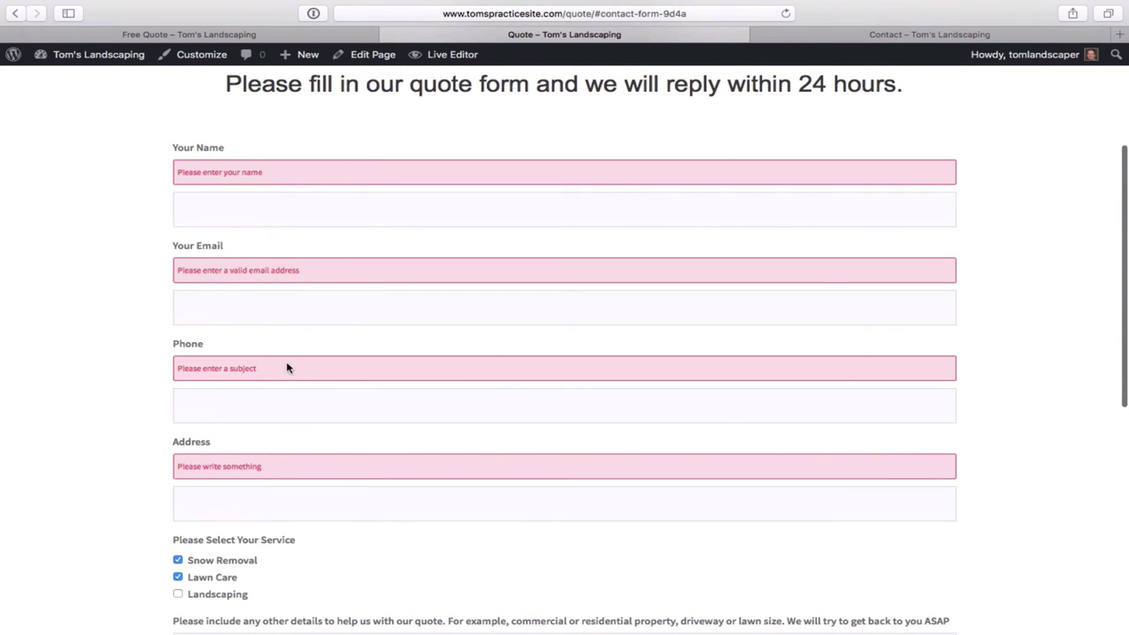
scroll(334, 260, "down", 2)
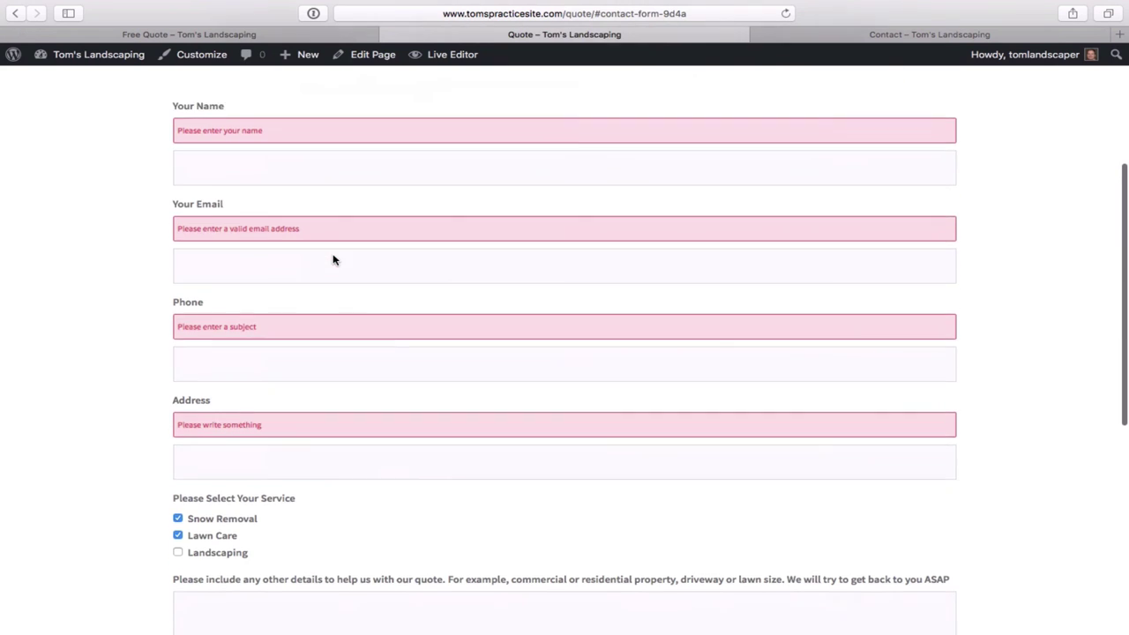
scroll(334, 259, "up", 3)
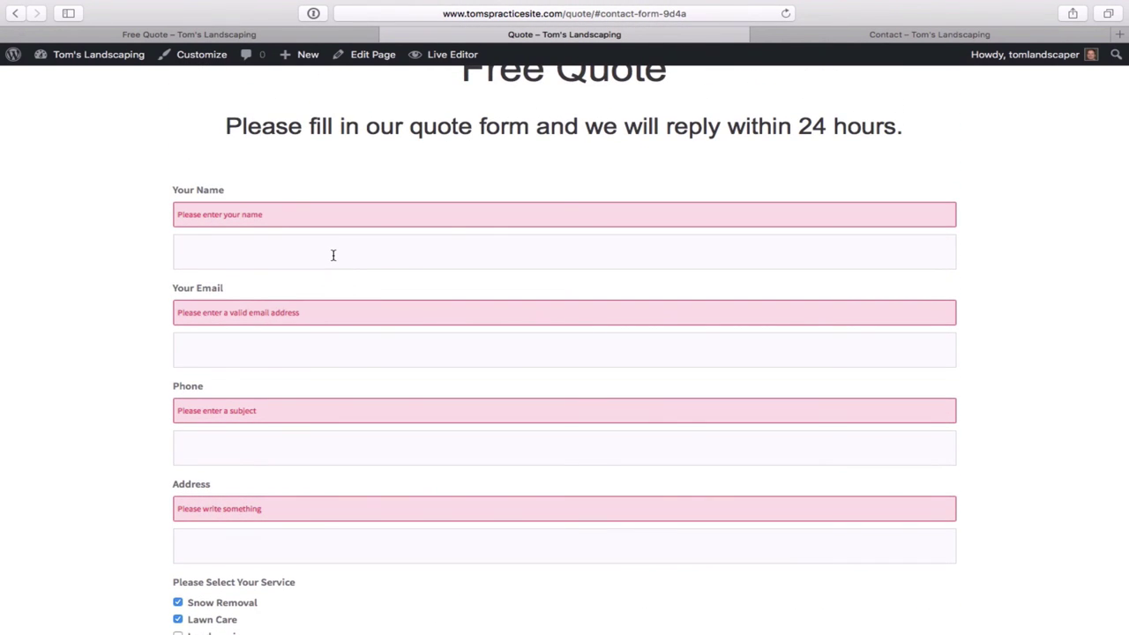
scroll(358, 479, "down", 7)
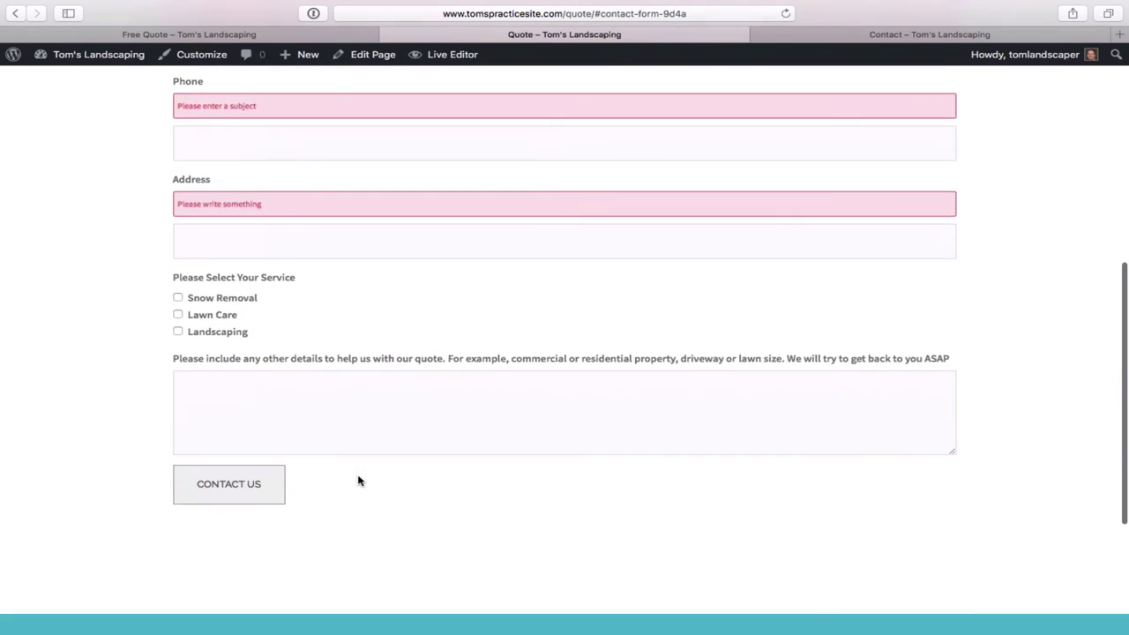
scroll(358, 481, "down", 6)
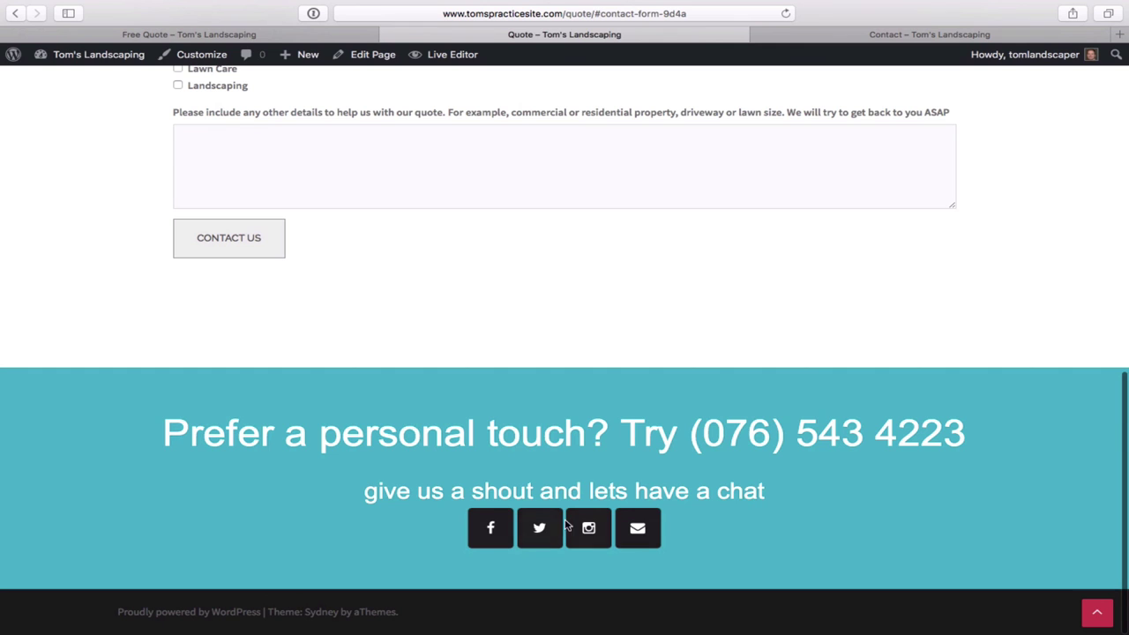
scroll(821, 463, "up", 15)
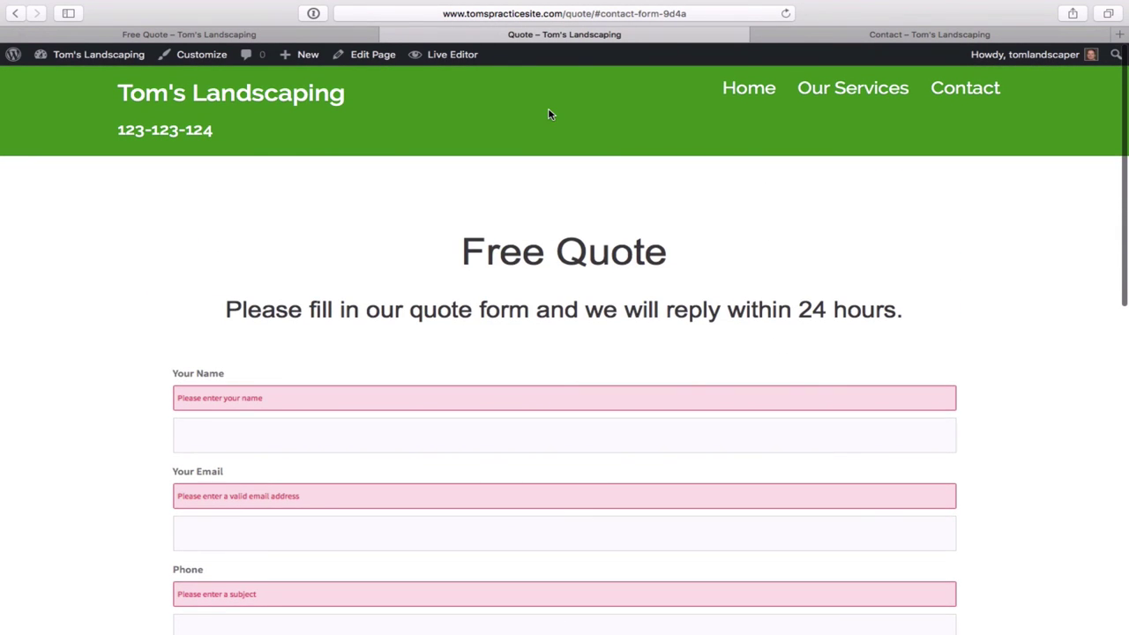
Delete the second row with the headline and social buttons, update the Quote page, and view it live
left_click(370, 64)
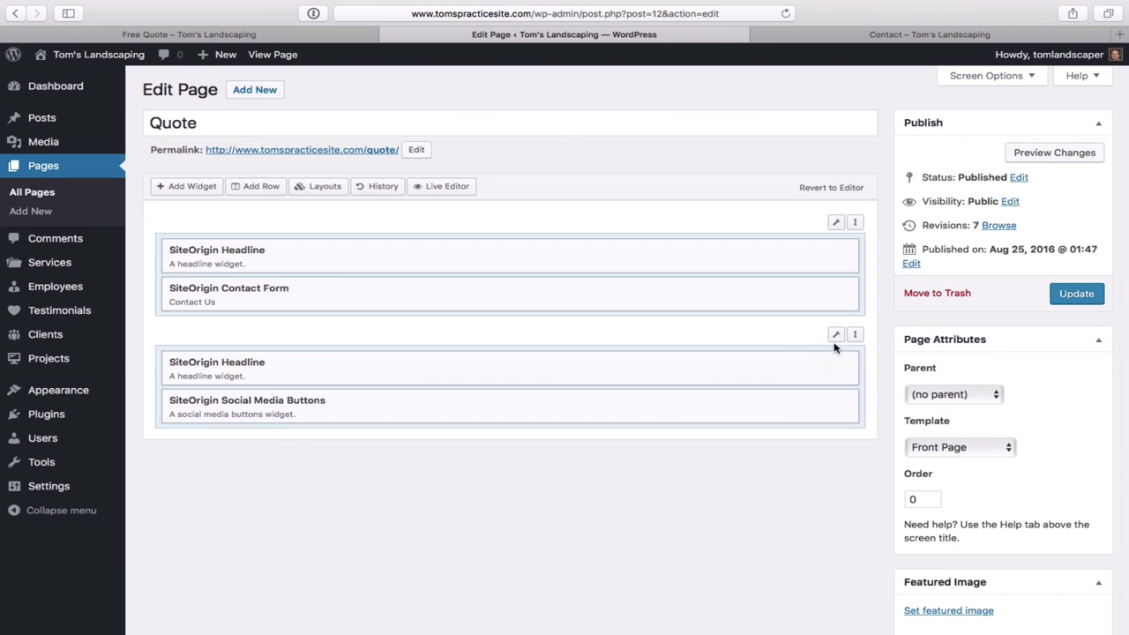
mouse_move(836, 336)
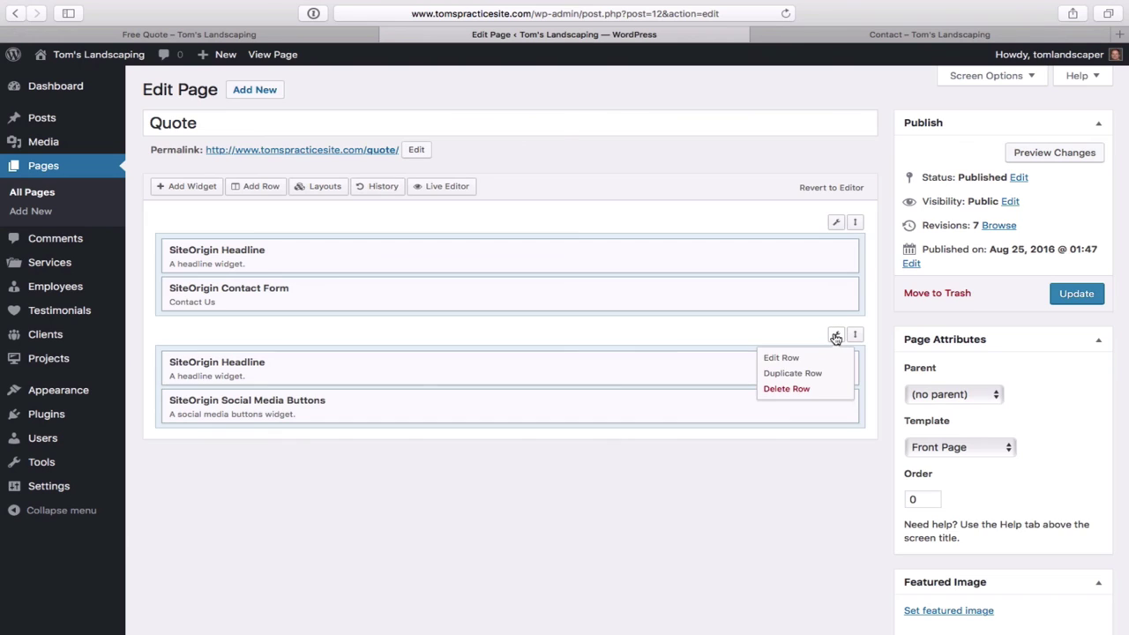
left_click(817, 394)
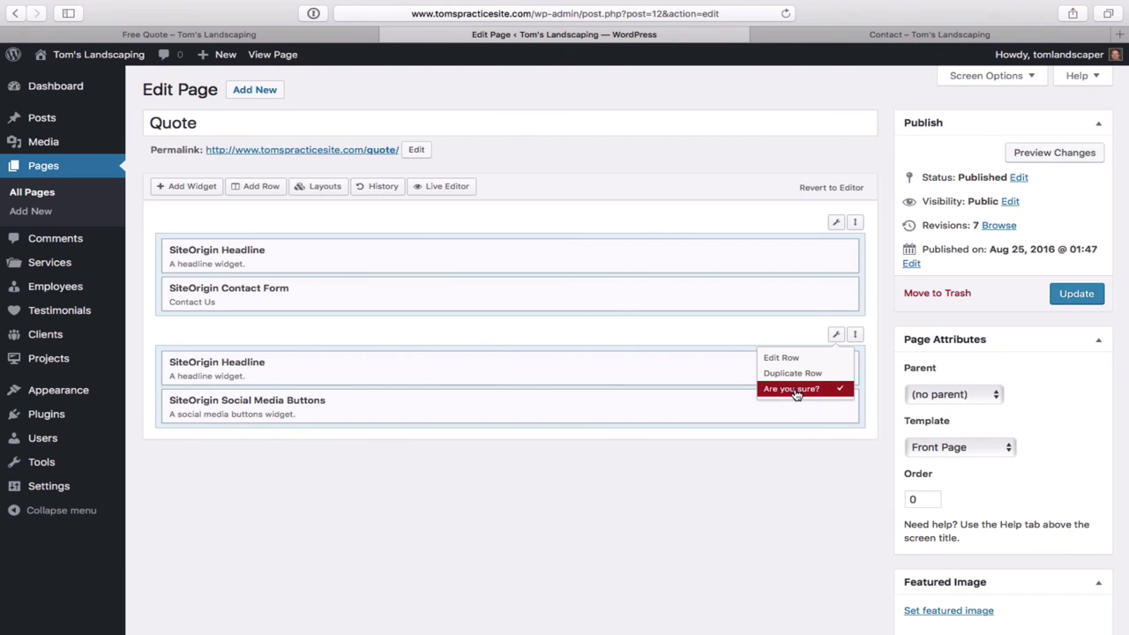
left_click(796, 390)
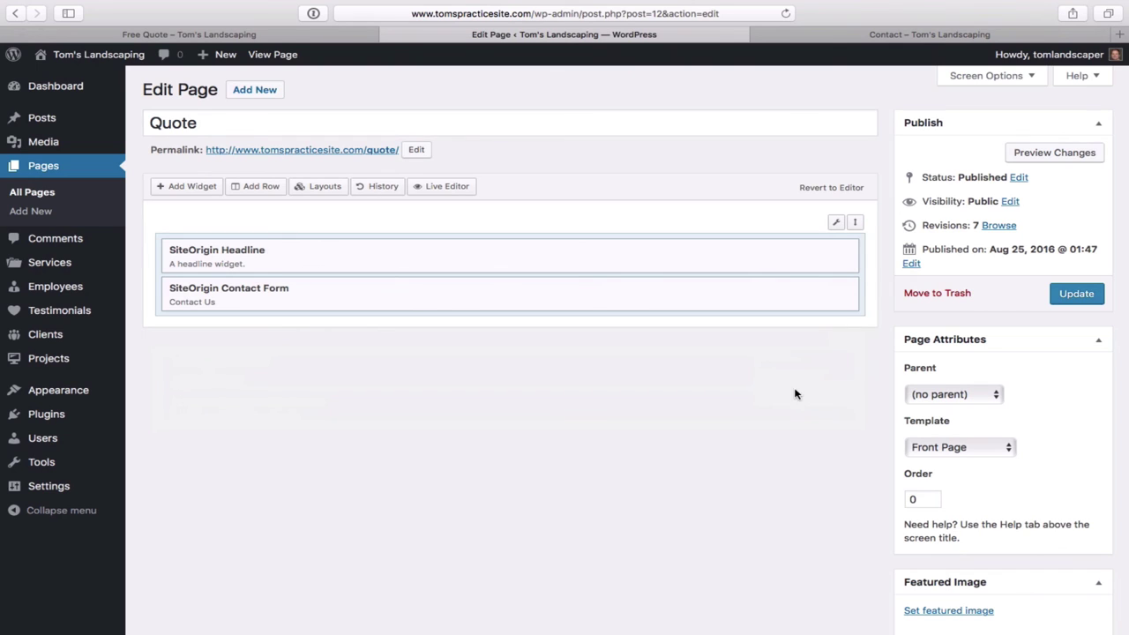
left_click(1077, 298)
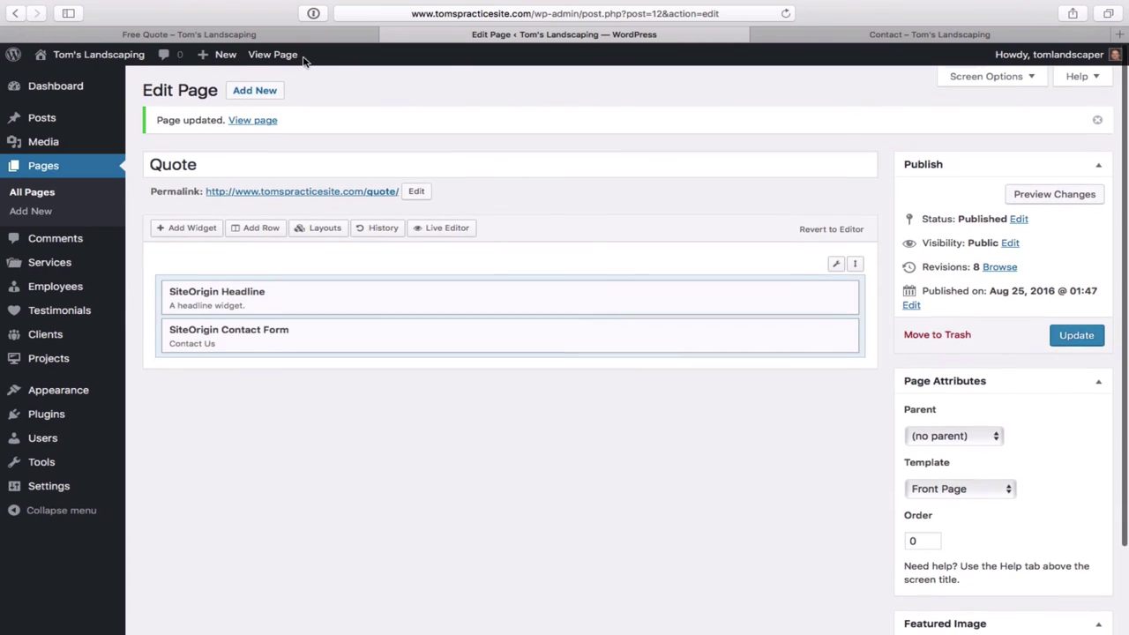
left_click(274, 55)
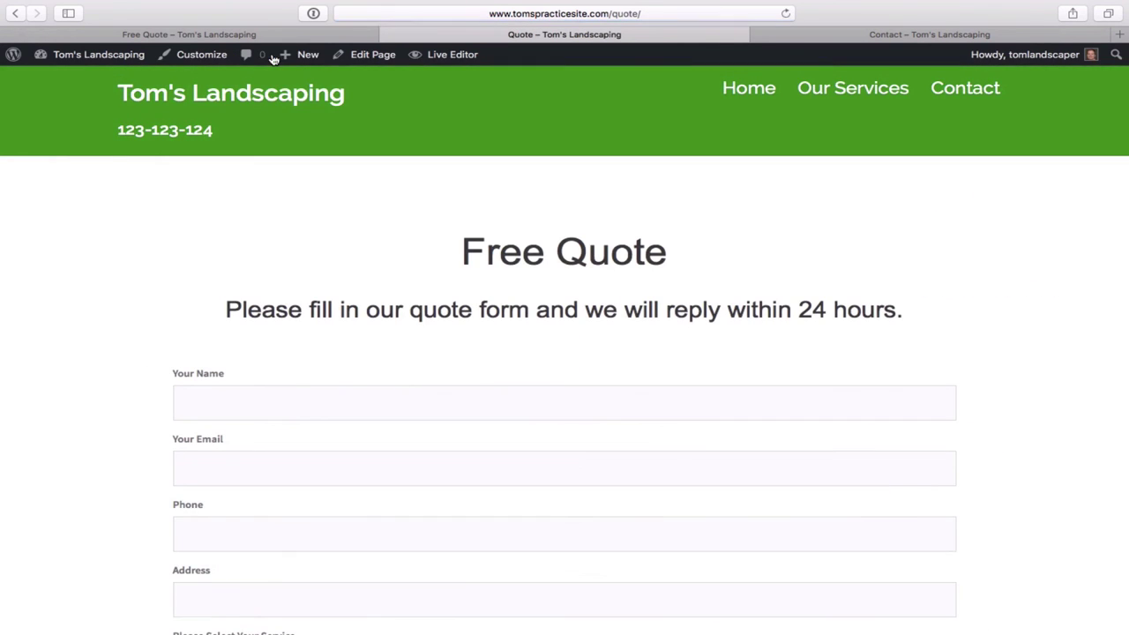
scroll(466, 290, "down", 5)
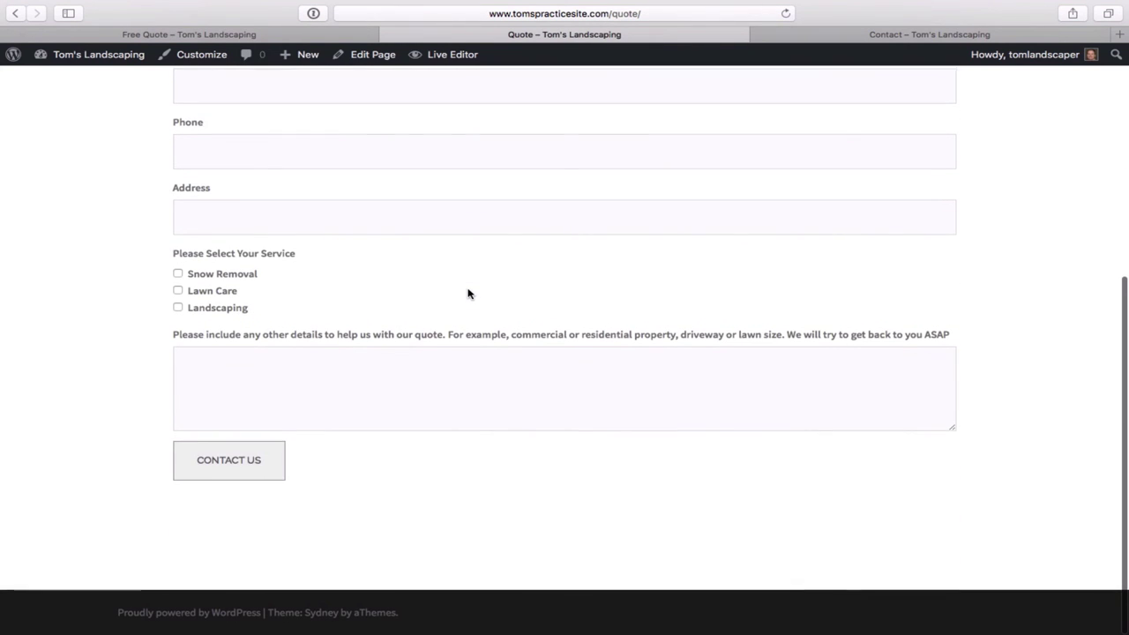
scroll(468, 294, "up", 3)
scroll(468, 294, "down", 2)
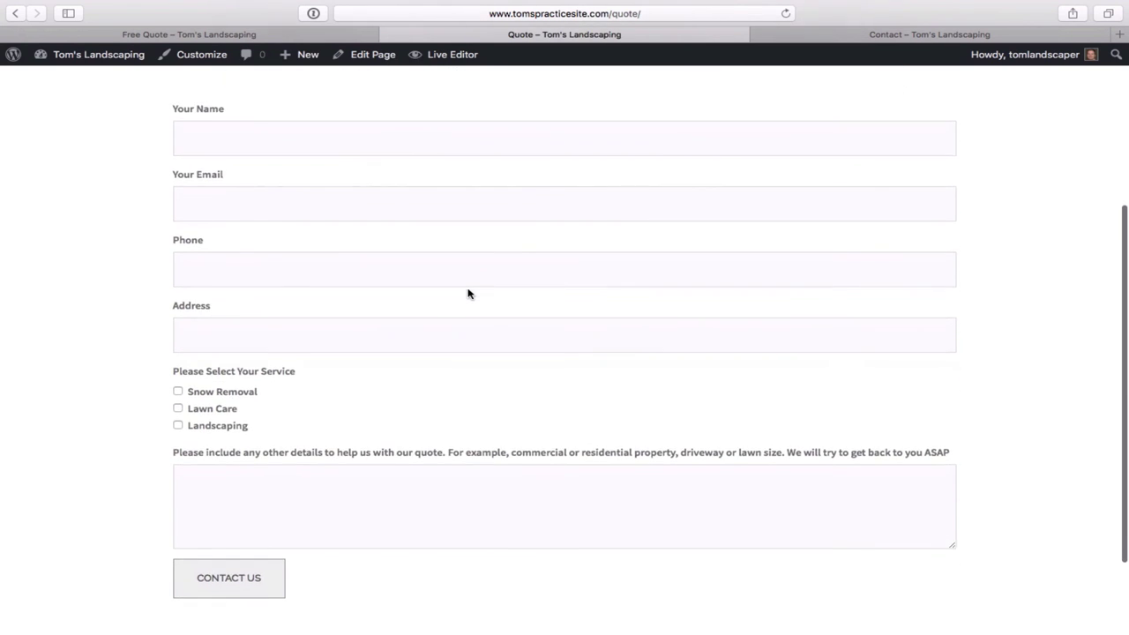
scroll(468, 294, "up", 5)
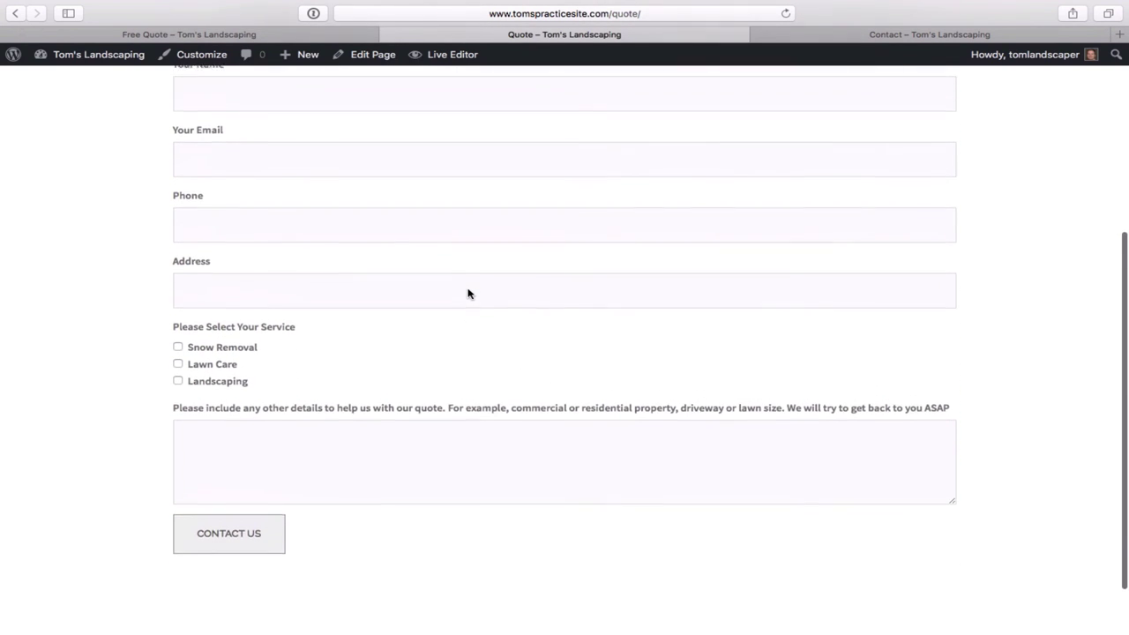
key("ctrl+super+f")
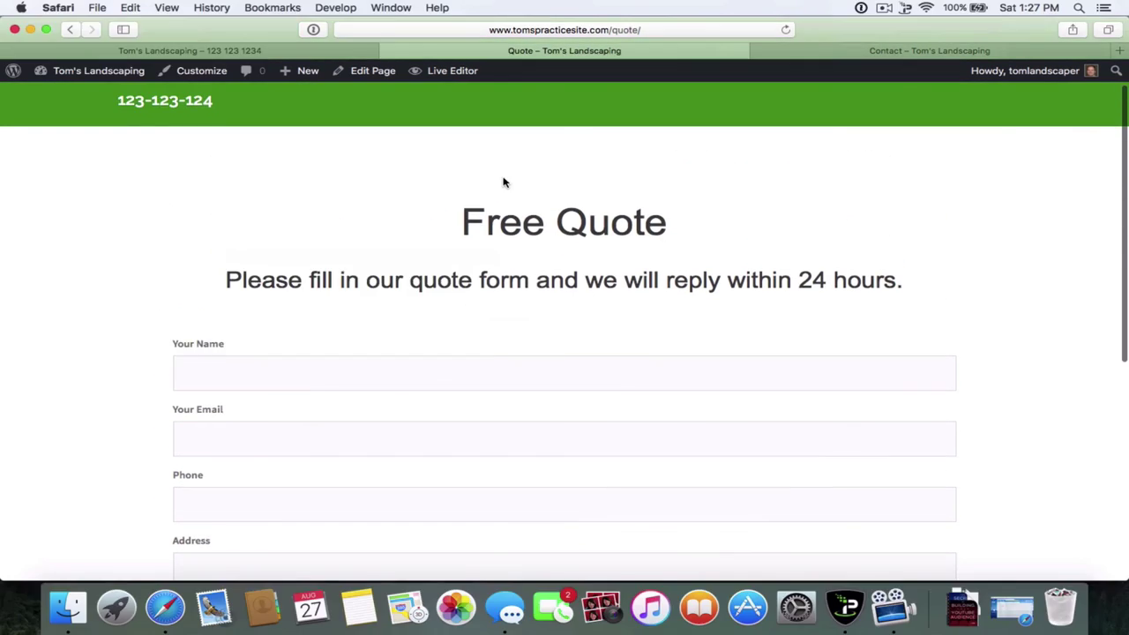
scroll(504, 182, "down", 7)
scroll(504, 182, "up", 10)
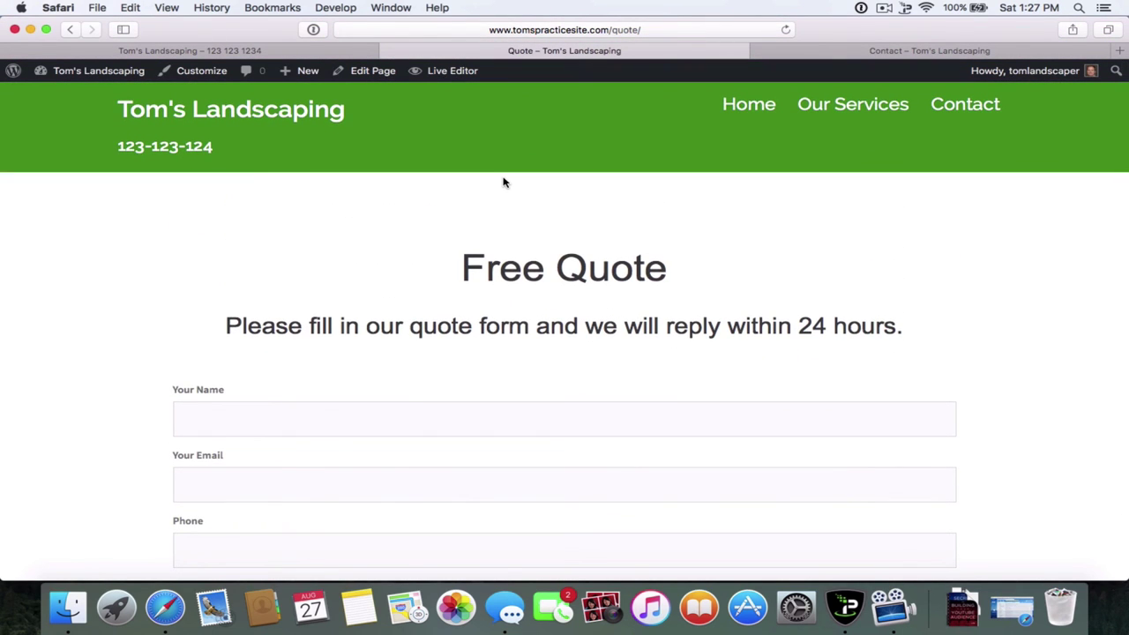
scroll(504, 182, "down", 1)
scroll(503, 182, "up", 1)
scroll(504, 182, "down", 10)
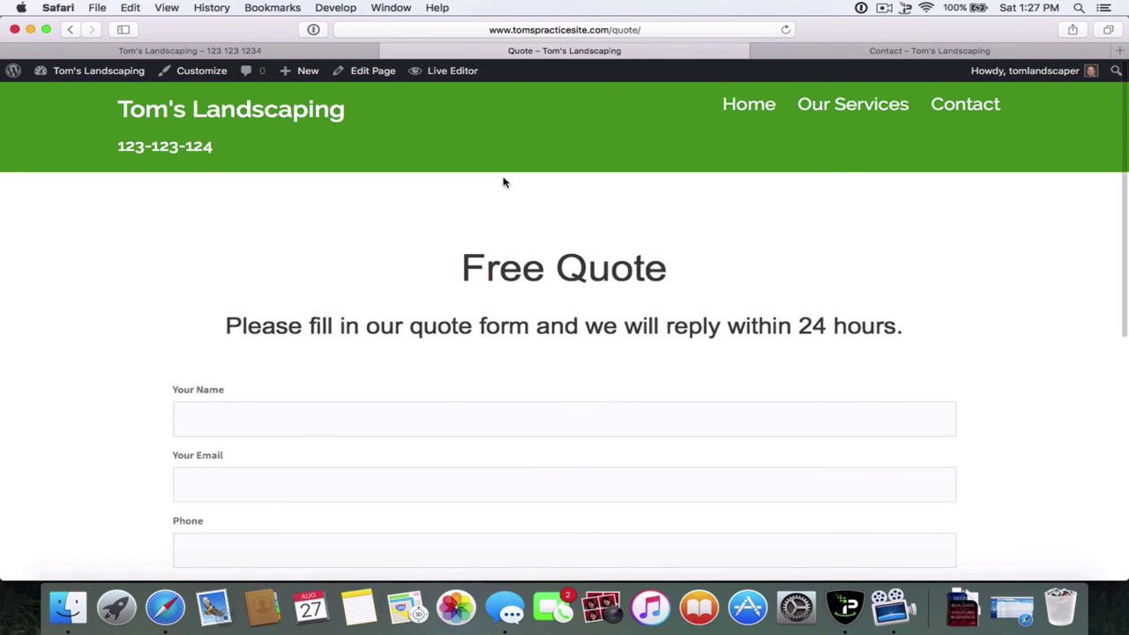
scroll(503, 177, "up", 10)
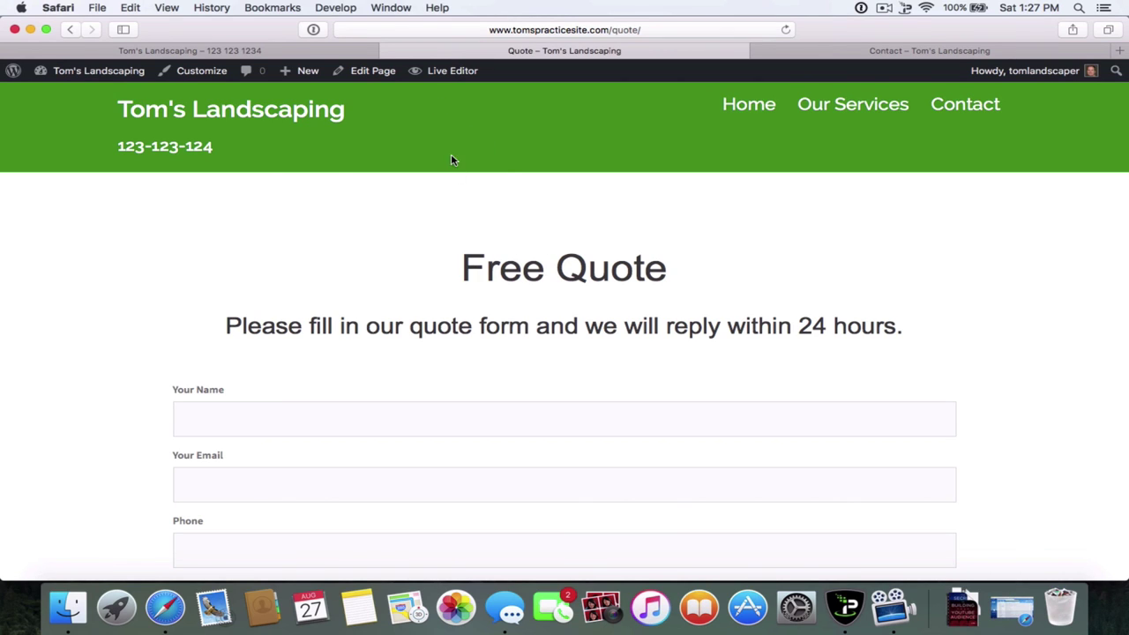
Review the contact form widget's recipient email in its Settings, then update the Quote page
left_click(367, 75)
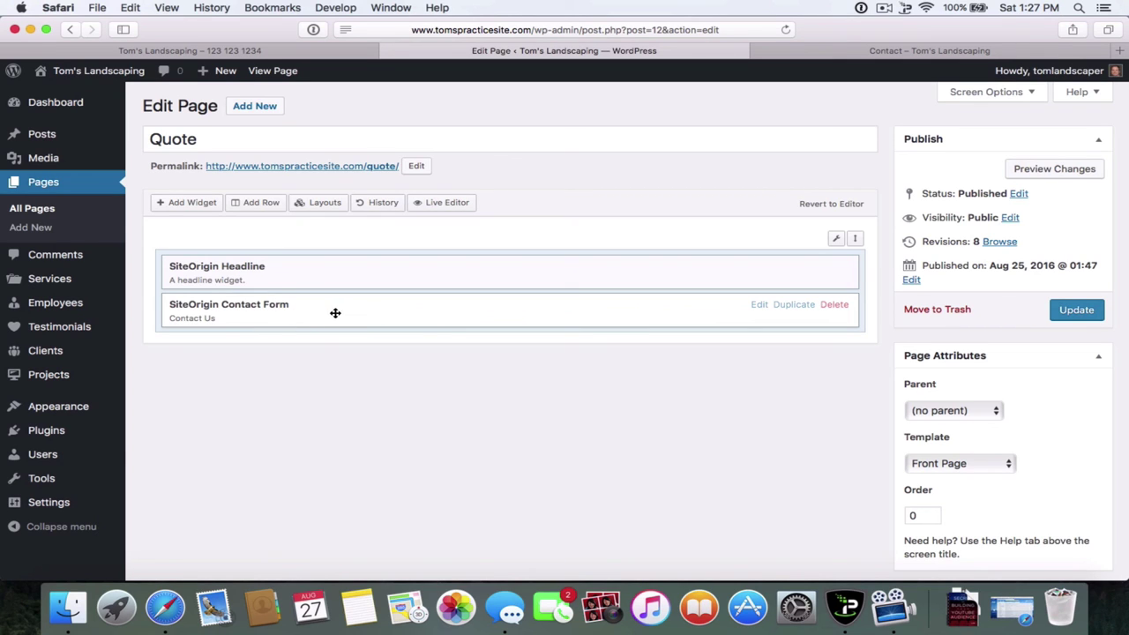
left_click(759, 306)
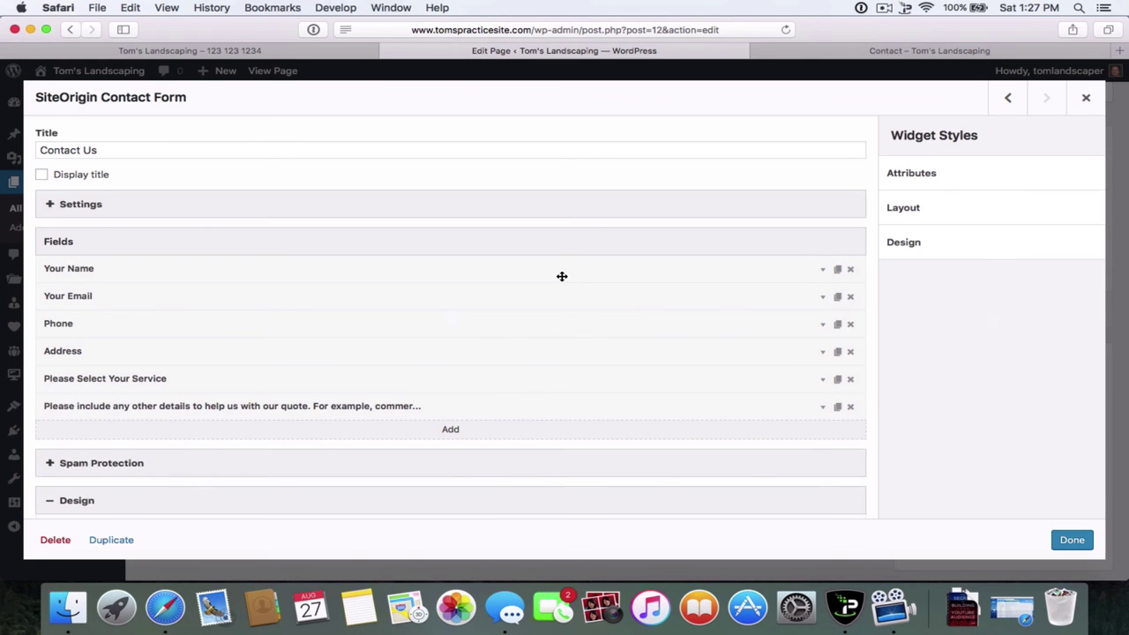
left_click(133, 204)
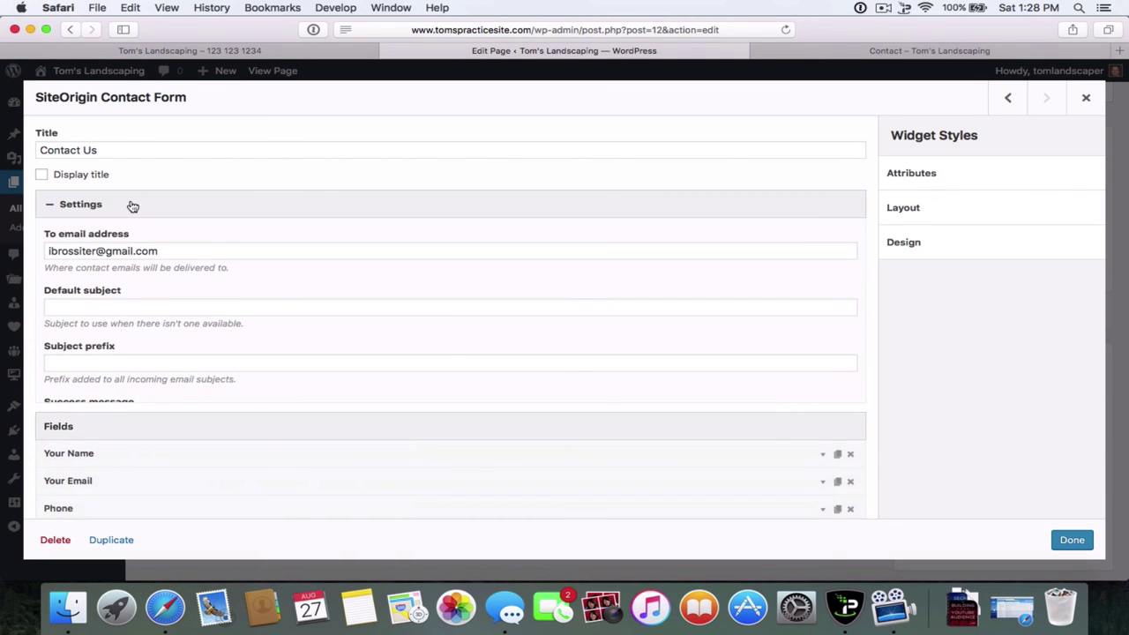
triple_click(163, 251)
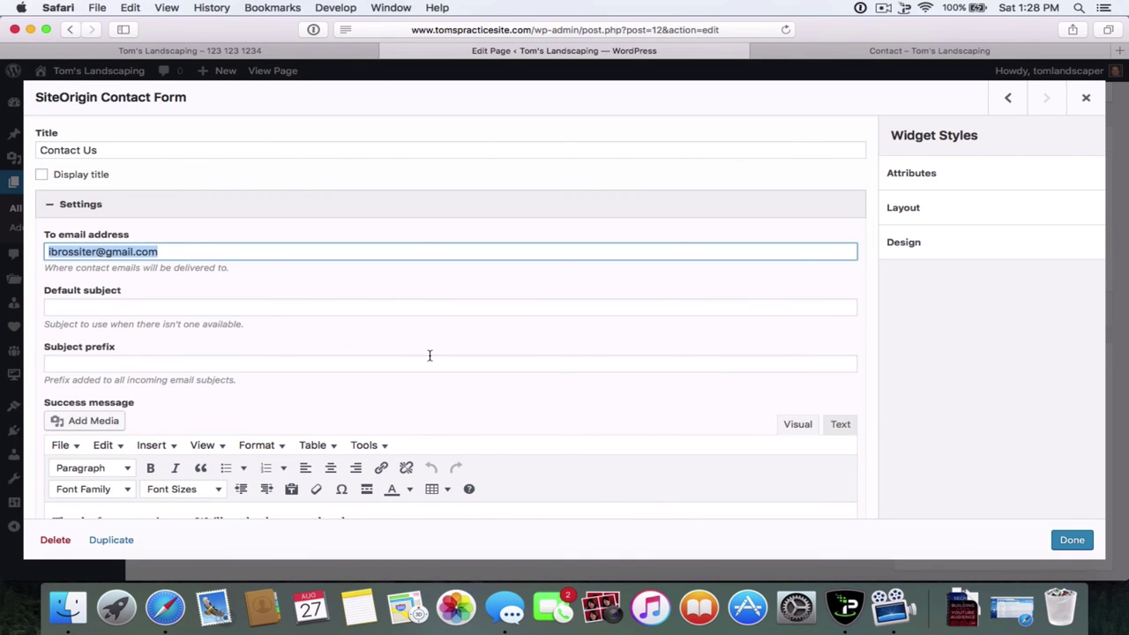
scroll(441, 358, "down", 3)
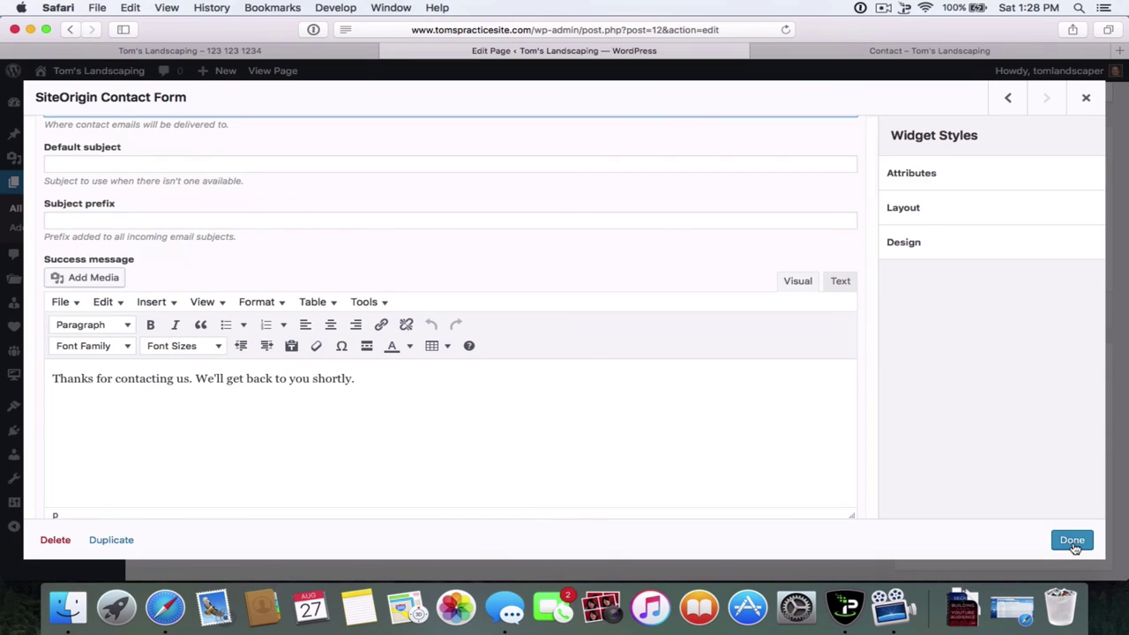
left_click(1070, 546)
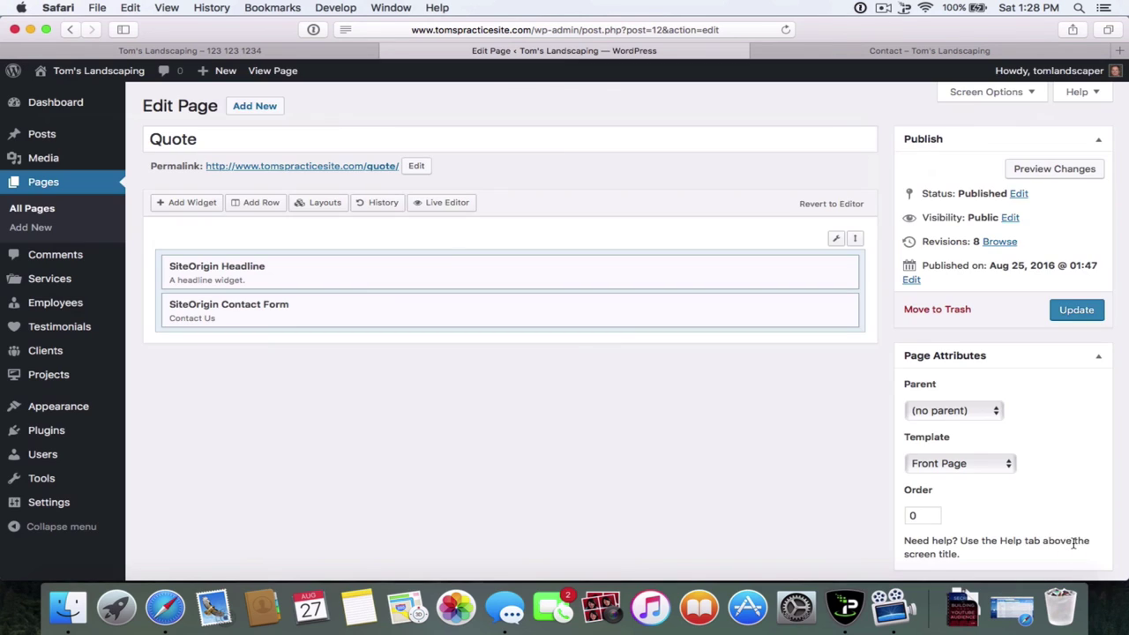
left_click(1075, 310)
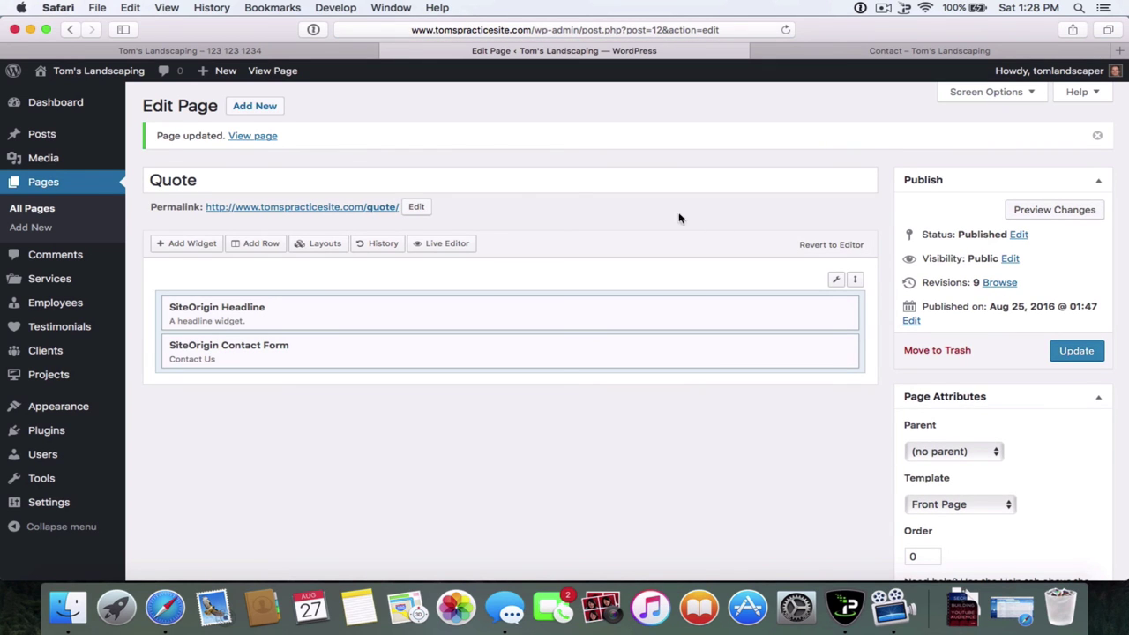
View the live Quote page and scroll through the form's service checkboxes and details box
left_click(289, 72)
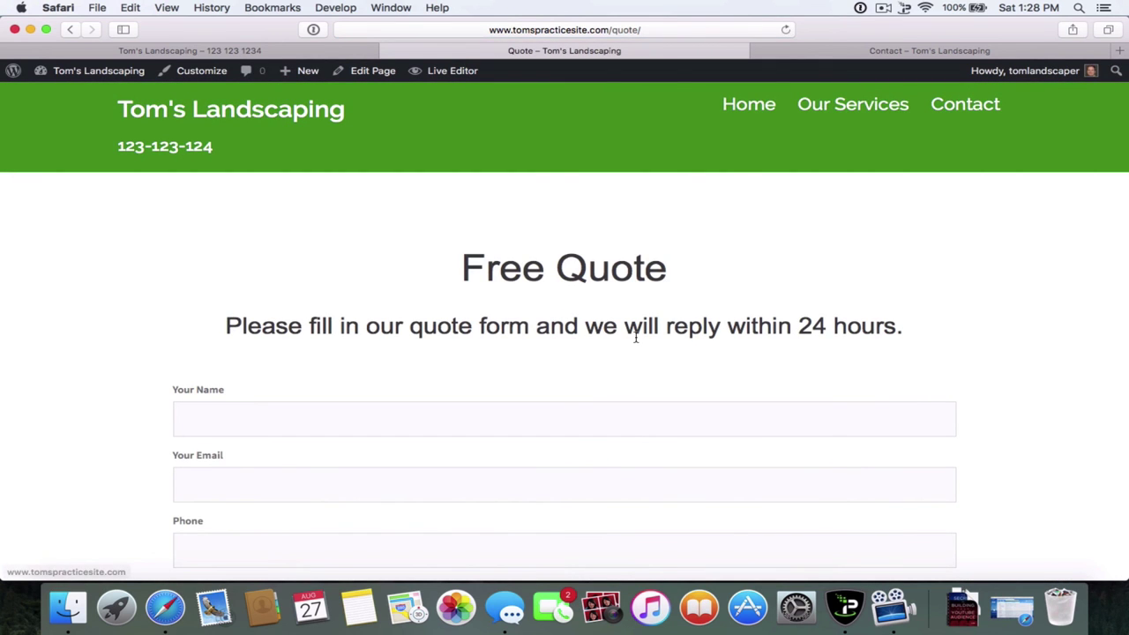
scroll(635, 337, "down", 4)
scroll(636, 337, "down", 4)
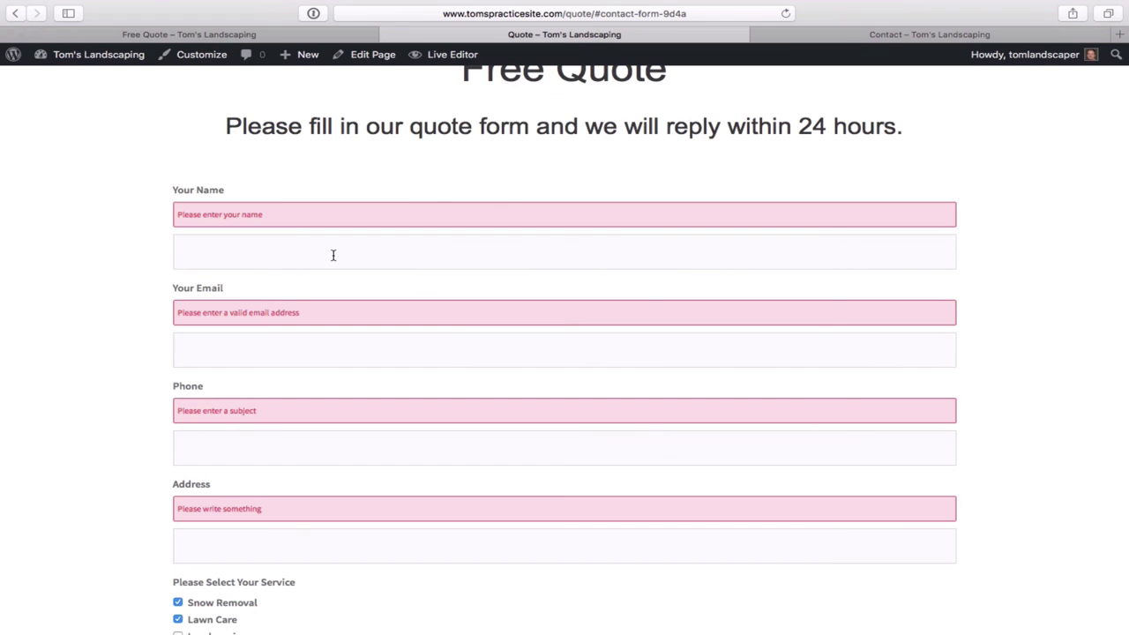
scroll(334, 255, "up", 2)
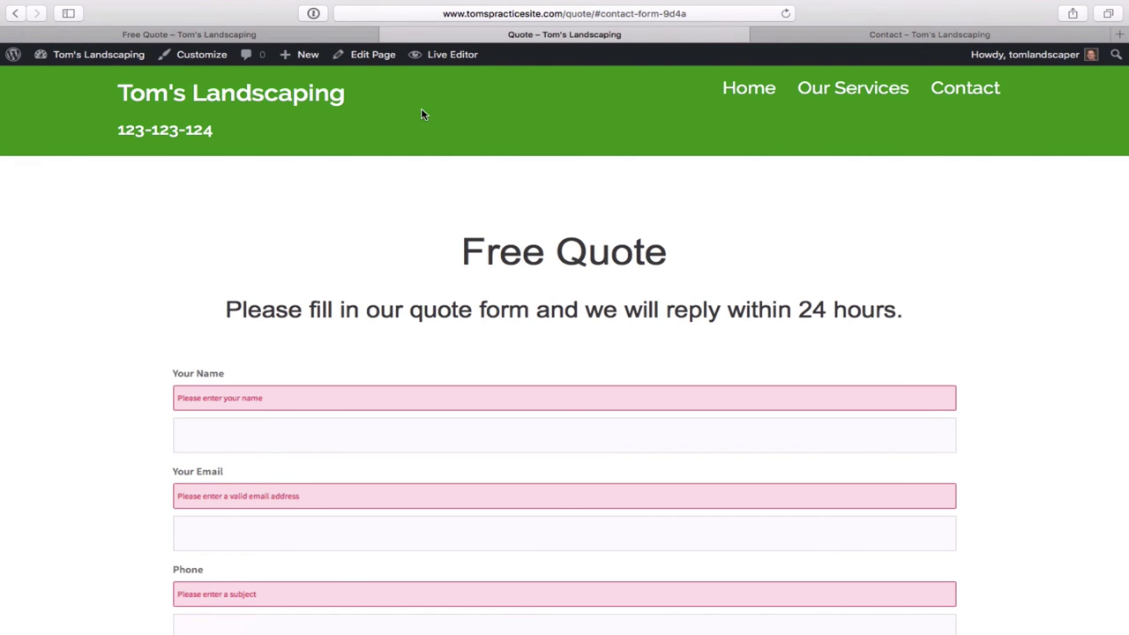
Return to the form without validation errors and select the Quote page's URL for copying
left_click(17, 16)
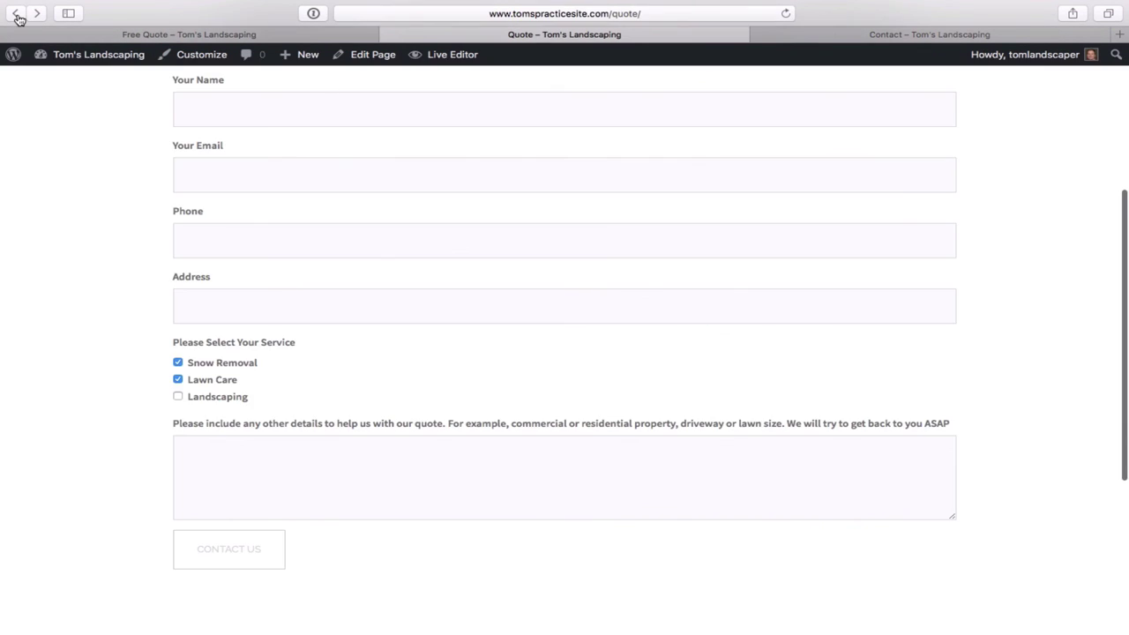
scroll(562, 207, "up", 5)
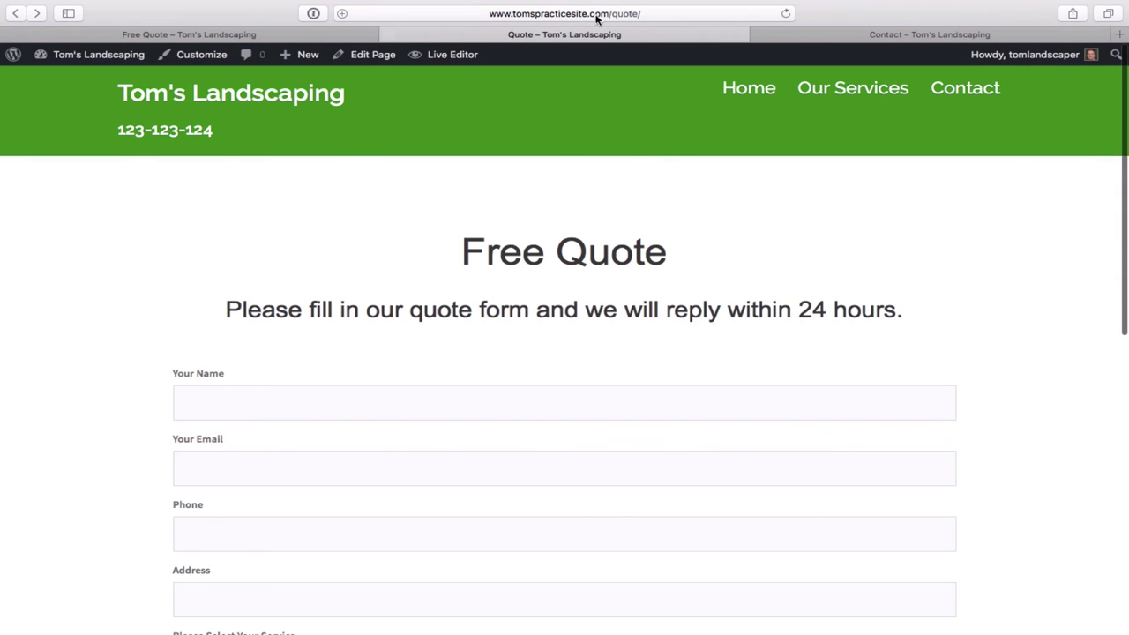
left_click(649, 14)
key("super+c")
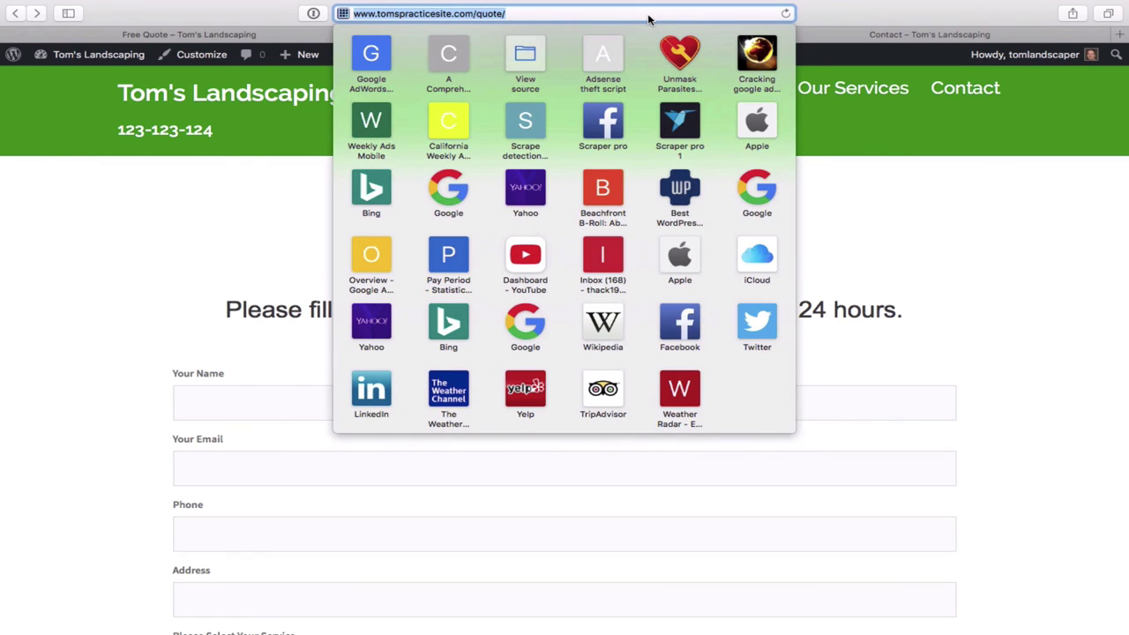
left_click(945, 245)
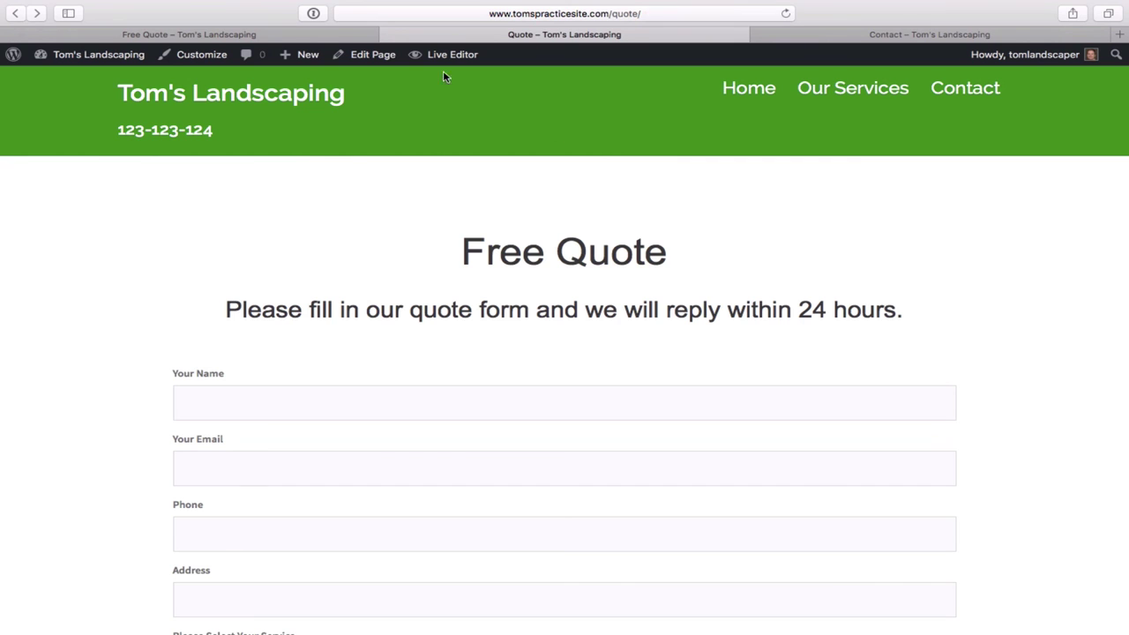
left_click(287, 35)
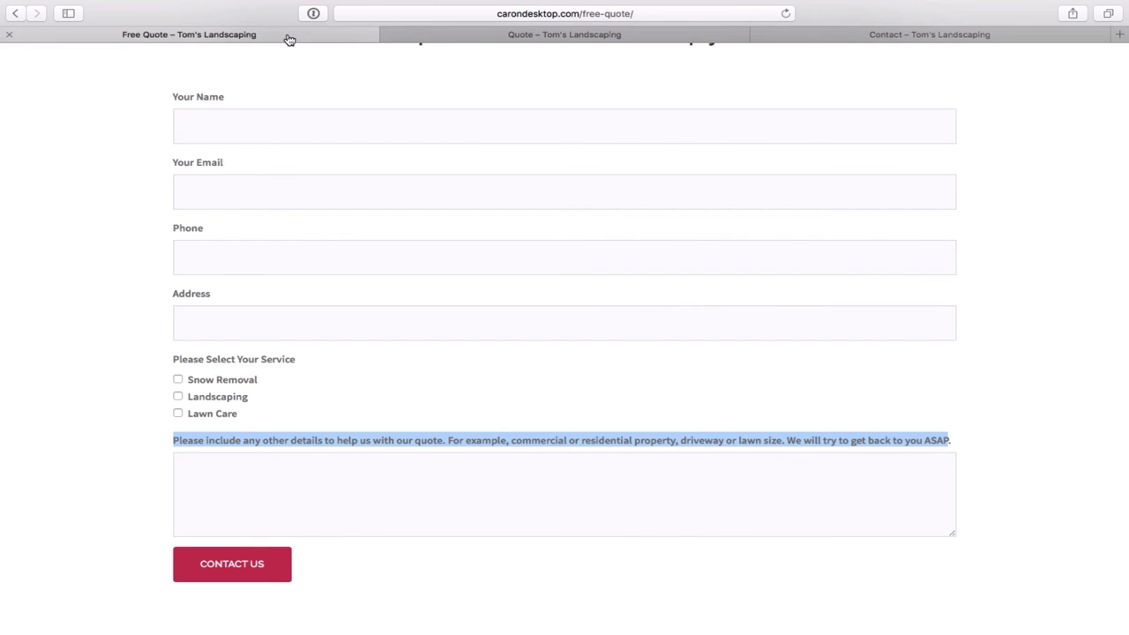
scroll(478, 142, "up", 5)
left_click(751, 71)
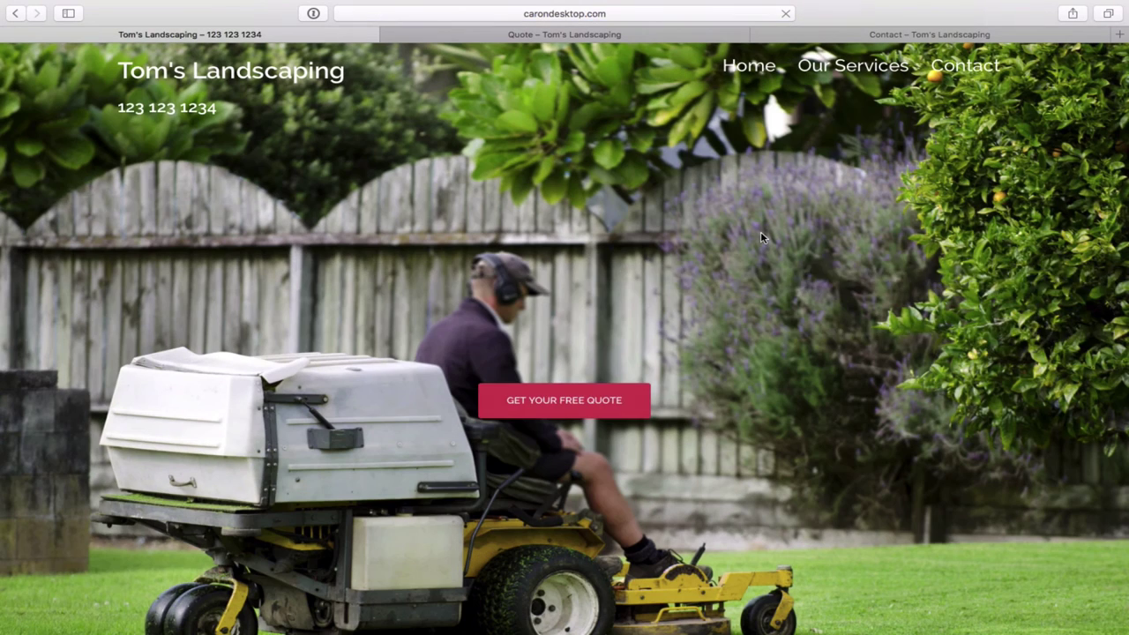
left_click(576, 408)
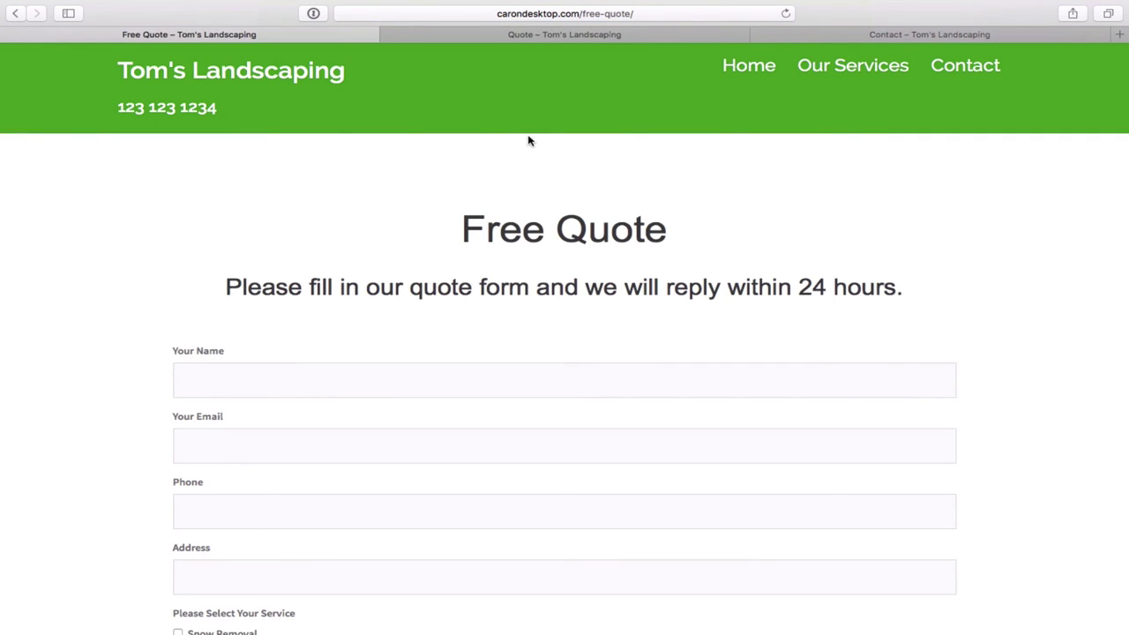
left_click(558, 31)
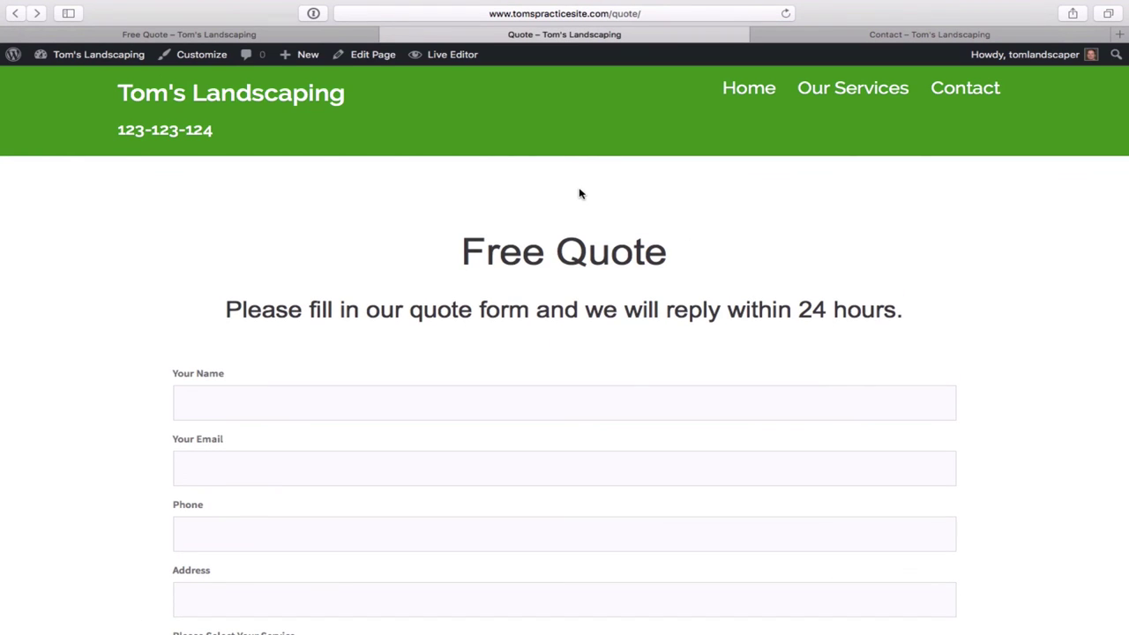
Open the Customizer's Header area > Header Slider settings for the call-to-action button
left_click(202, 54)
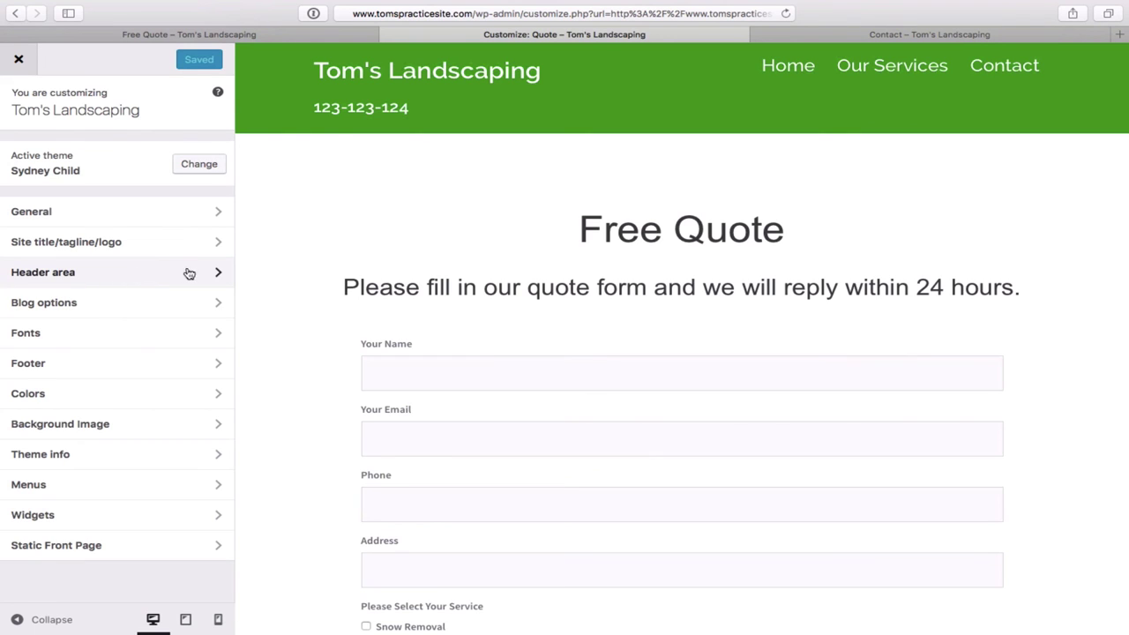
left_click(219, 275)
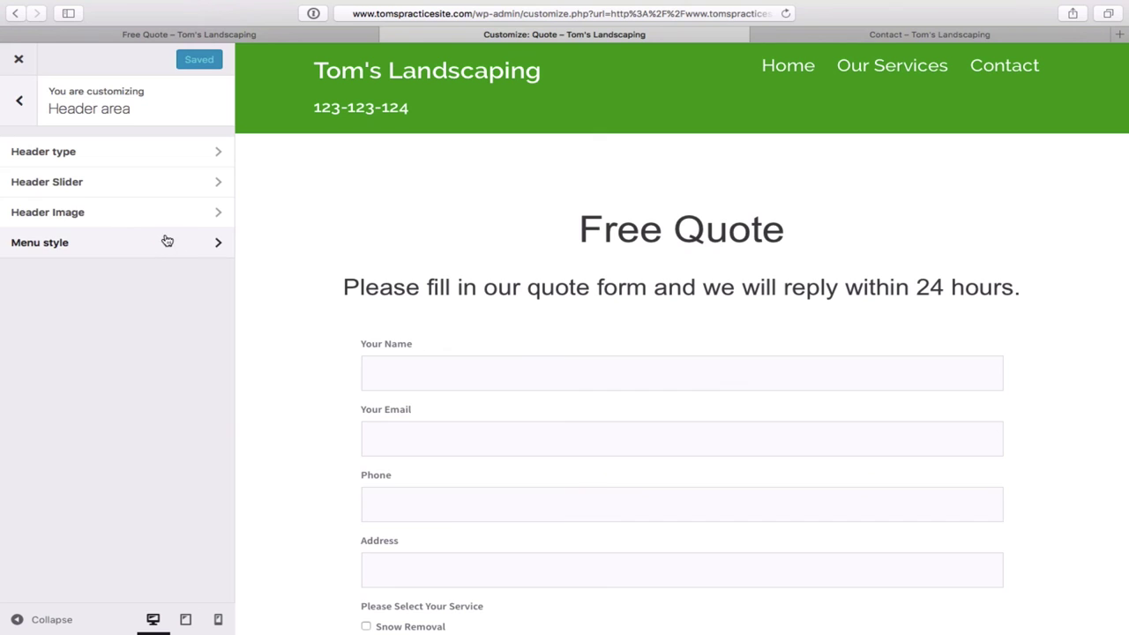
left_click(219, 185)
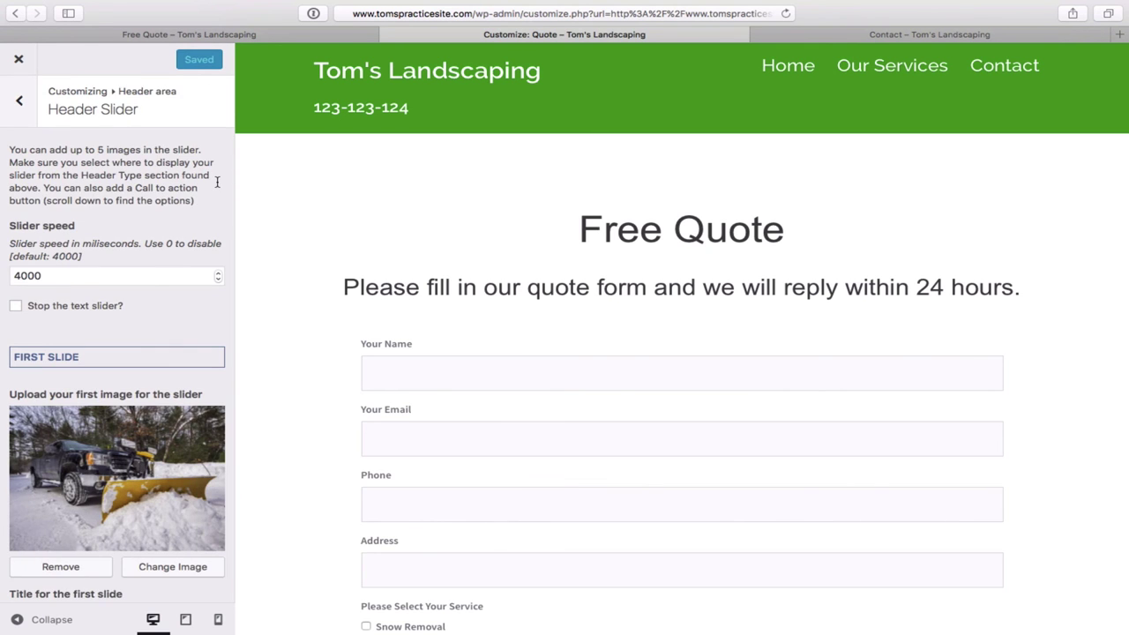
scroll(144, 327, "down", 12)
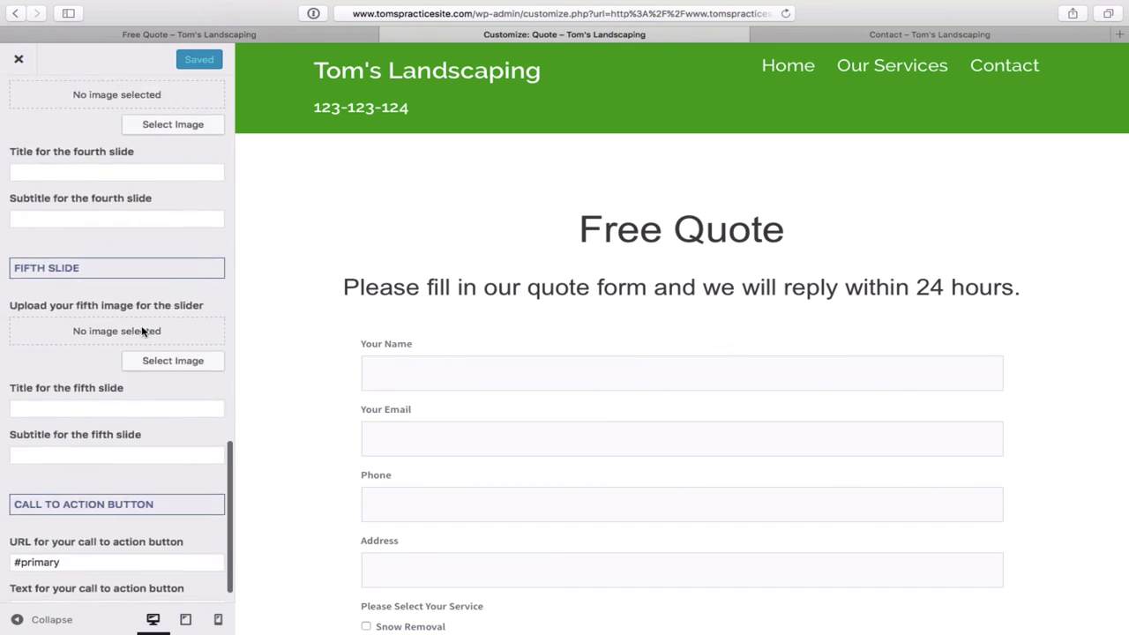
scroll(141, 331, "down", 1)
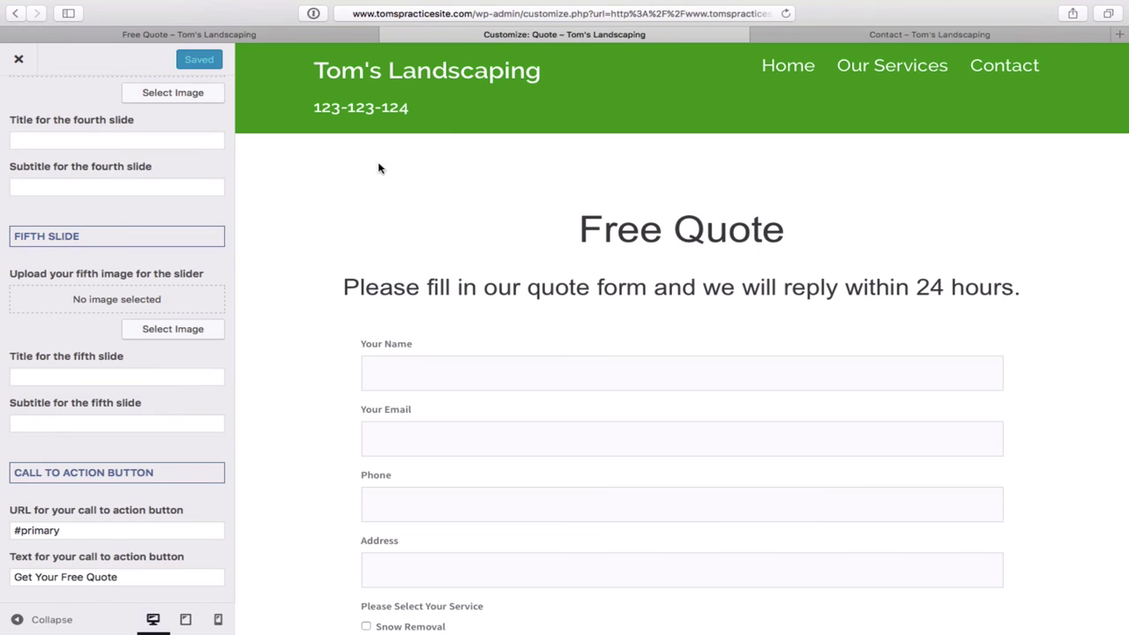
mouse_move(562, 2)
double_click(100, 533)
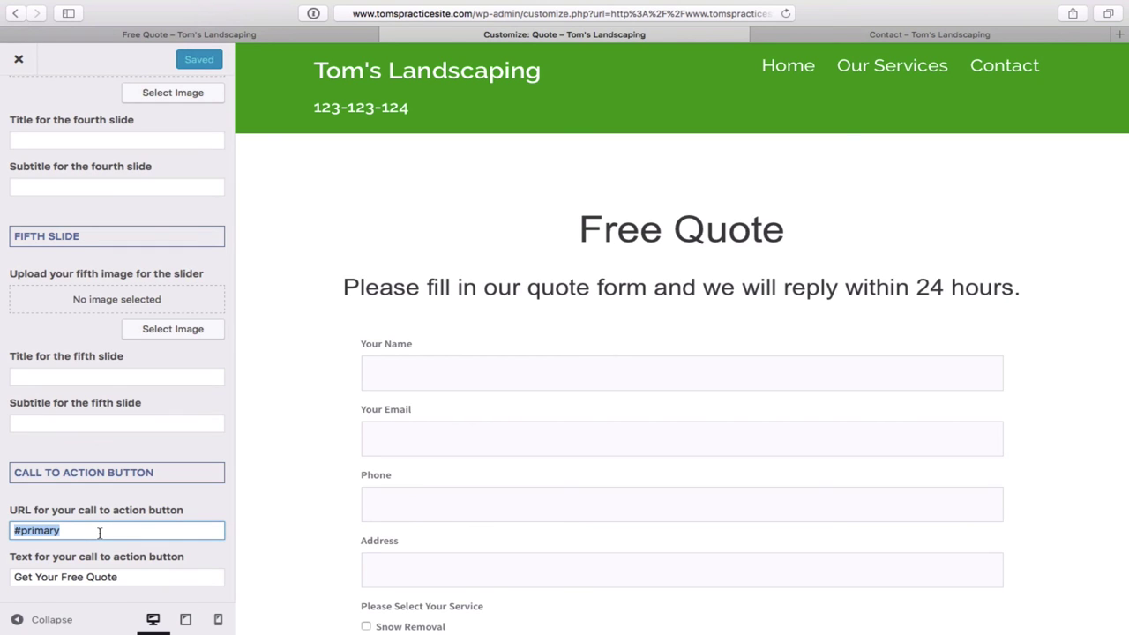
key("super+v")
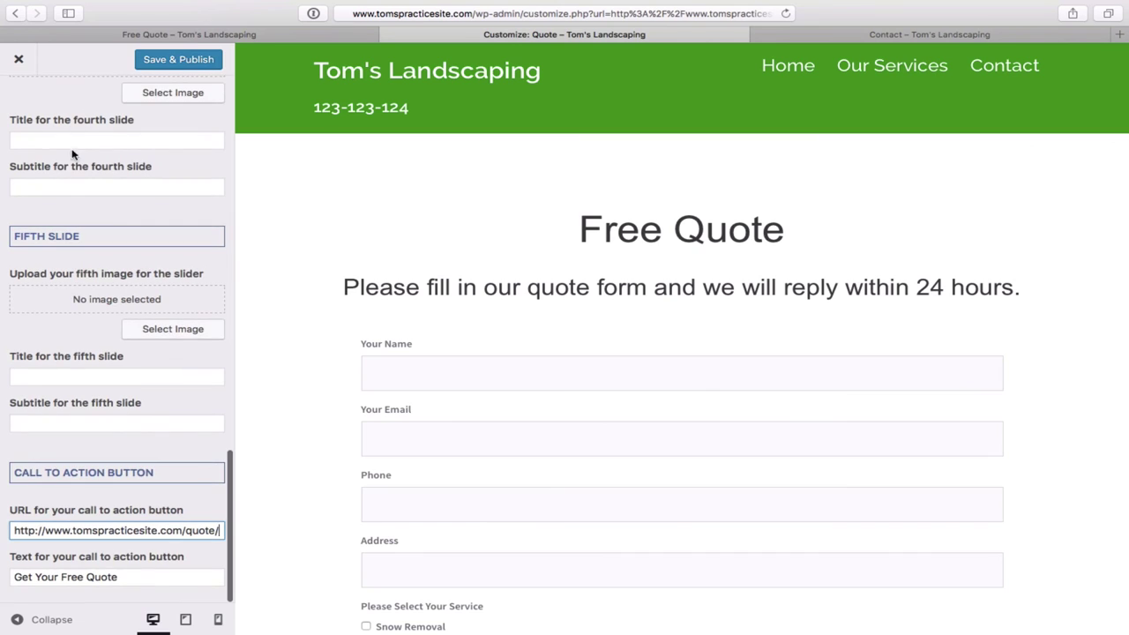
left_click(180, 62)
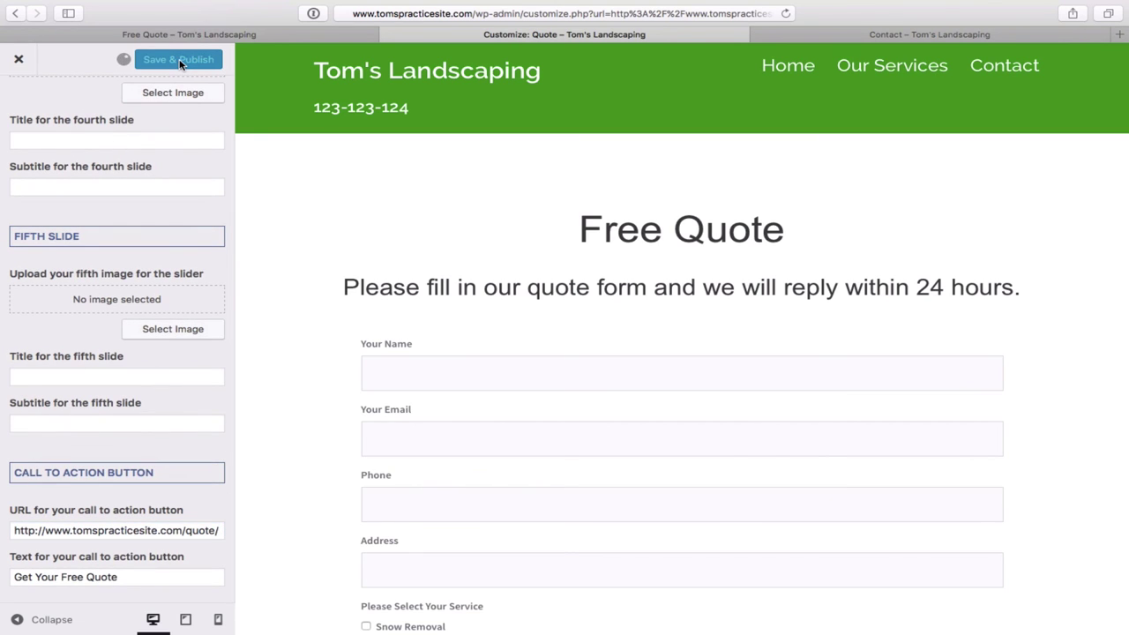
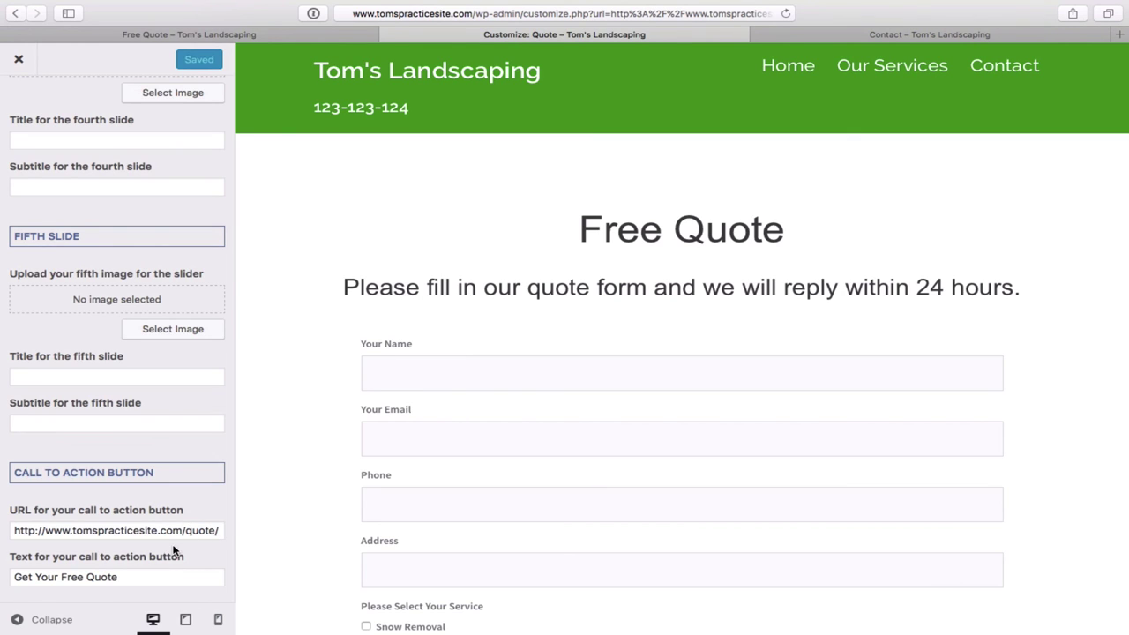
Close the Customizer and confirm the home page's Get Your Free Quote button reaches the Free Quote page
left_click(19, 62)
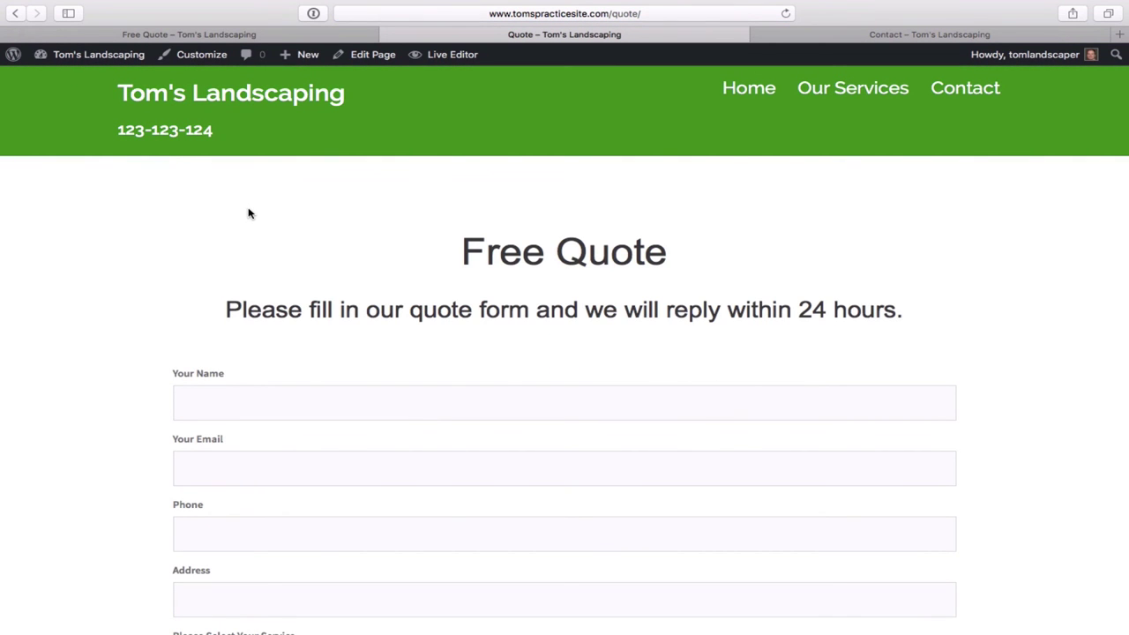
left_click(744, 92)
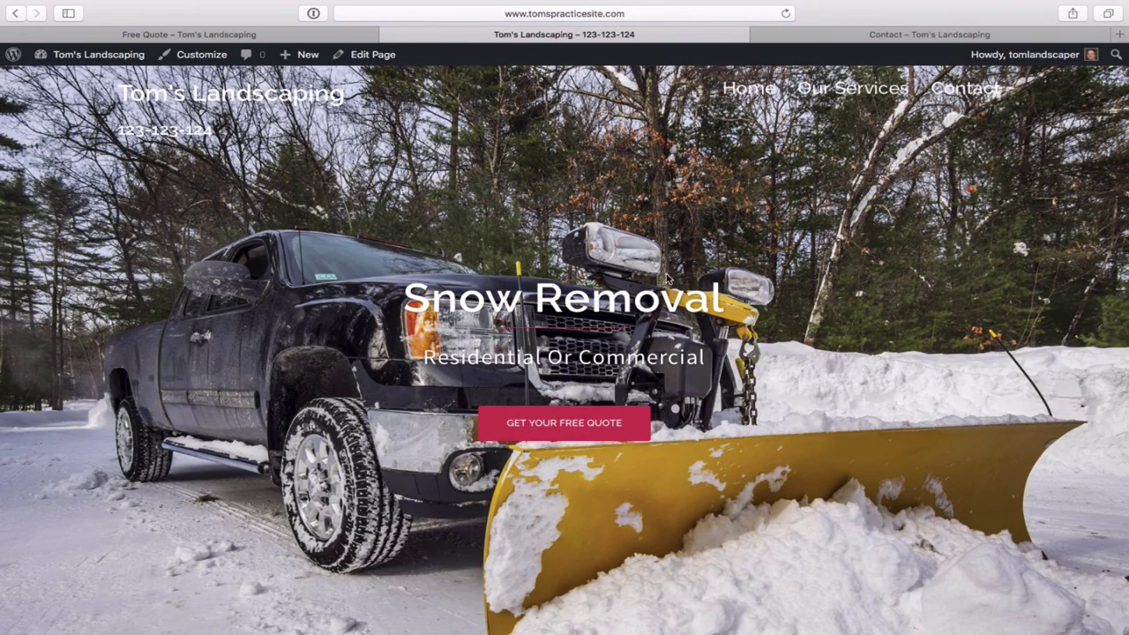
left_click(566, 431)
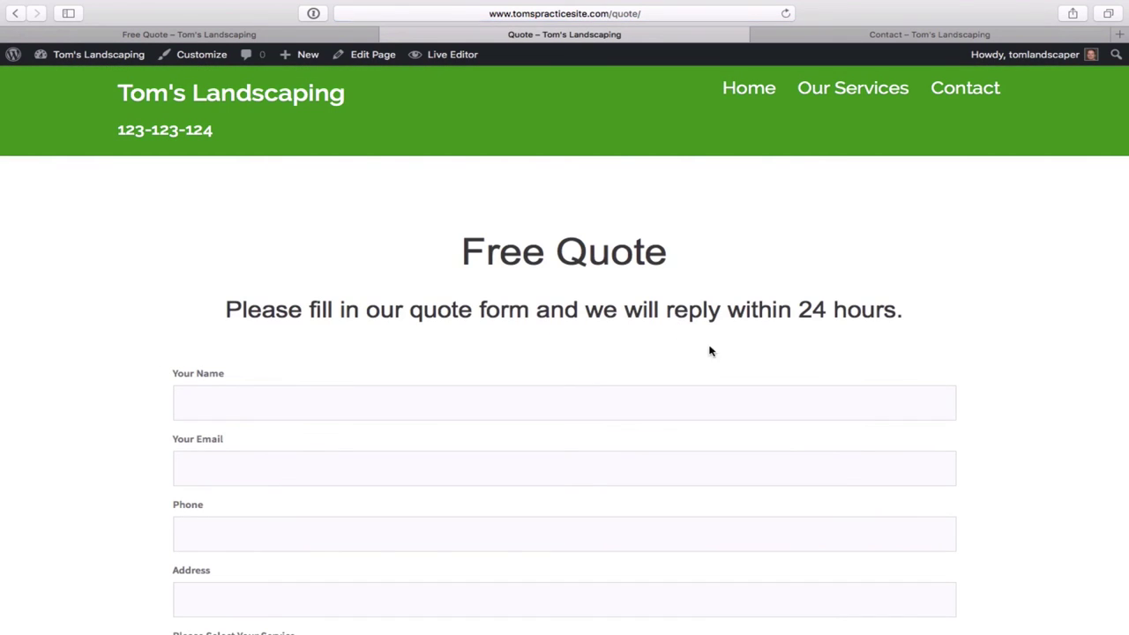
Open the Landscaping page from the Our Services menu
scroll(685, 302, "down", 2)
scroll(683, 303, "up", 2)
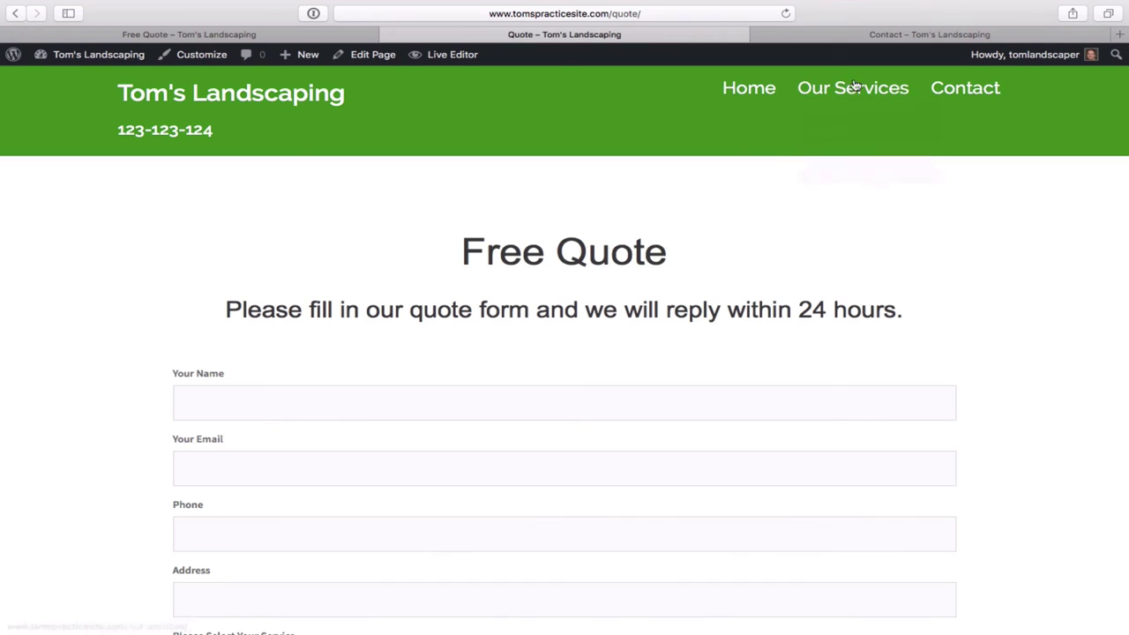
mouse_move(850, 91)
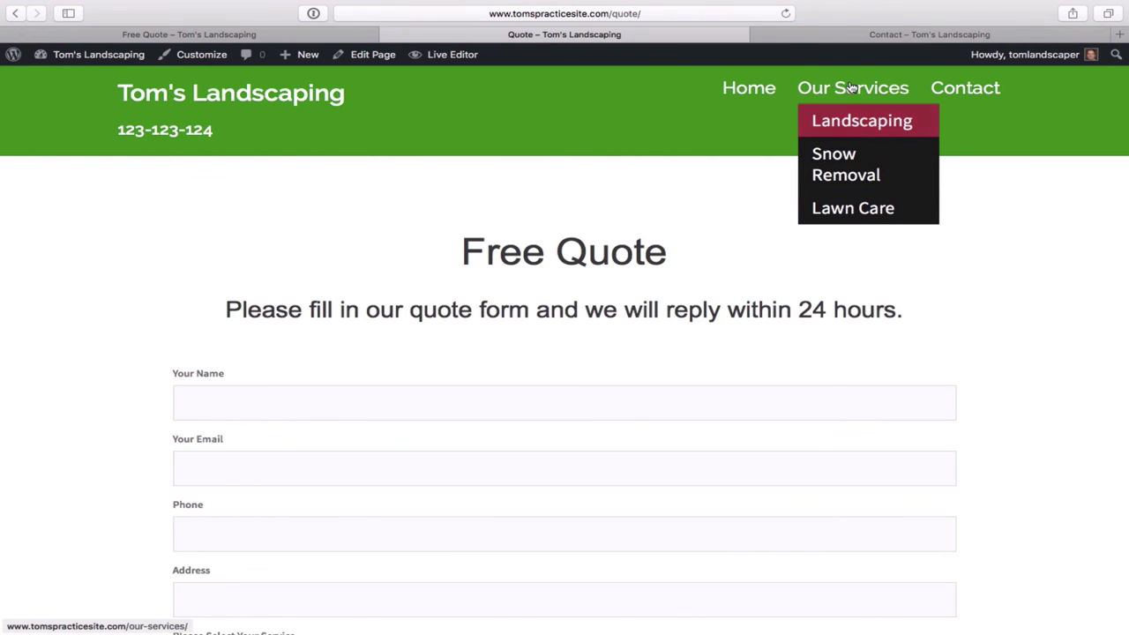
left_click(849, 130)
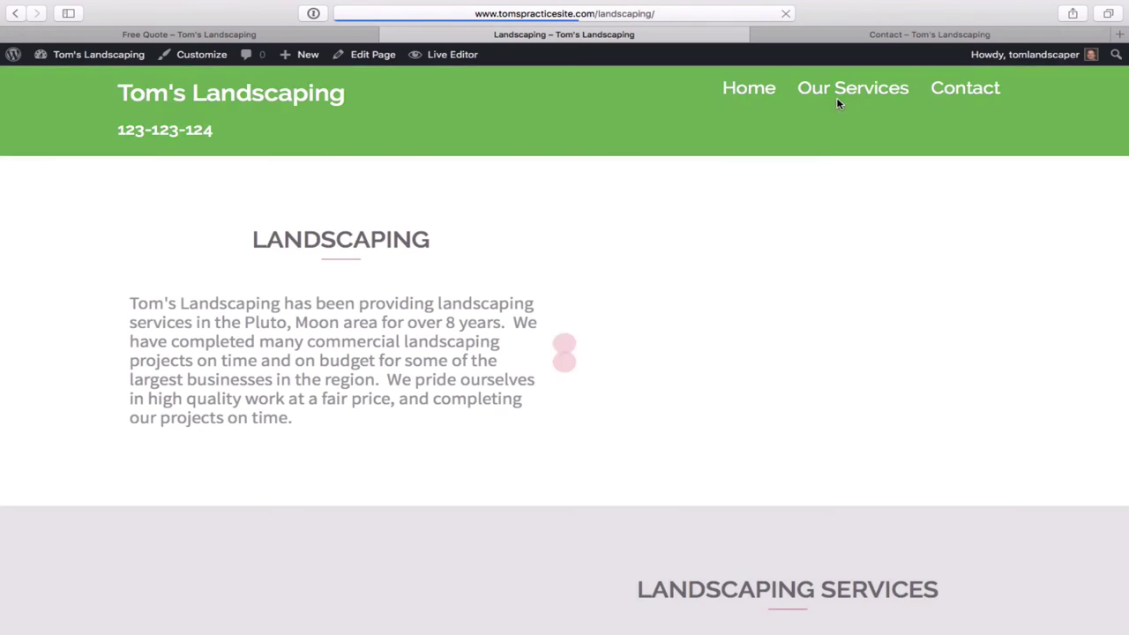
Check the Landscaping page's Free Quote Request section, then open the page in the editor
scroll(817, 290, "down", 5)
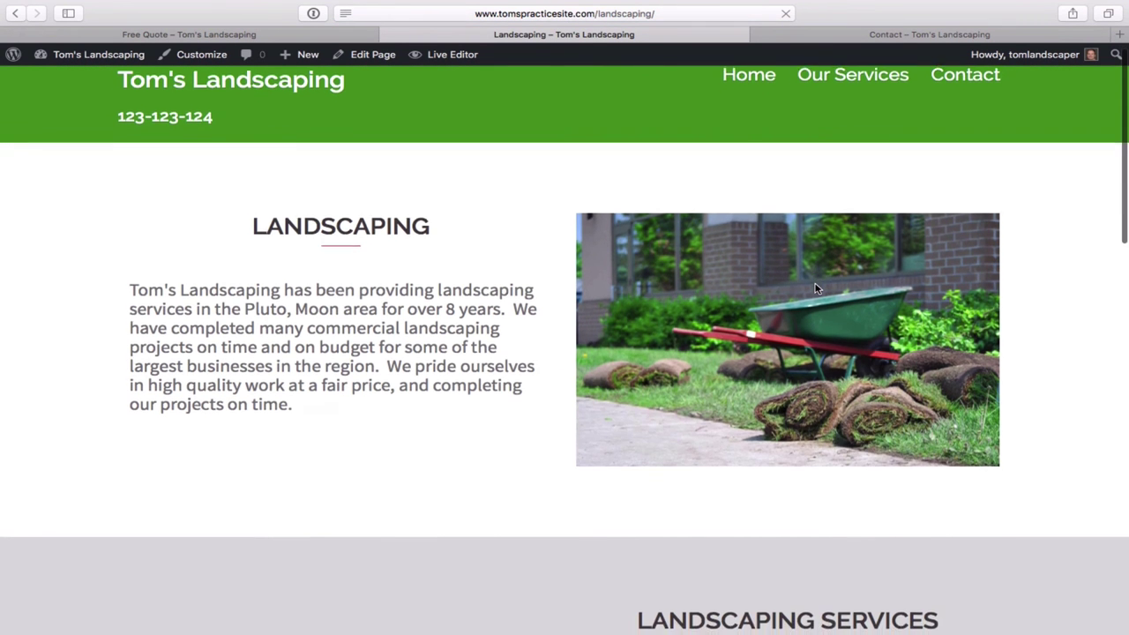
scroll(816, 289, "down", 5)
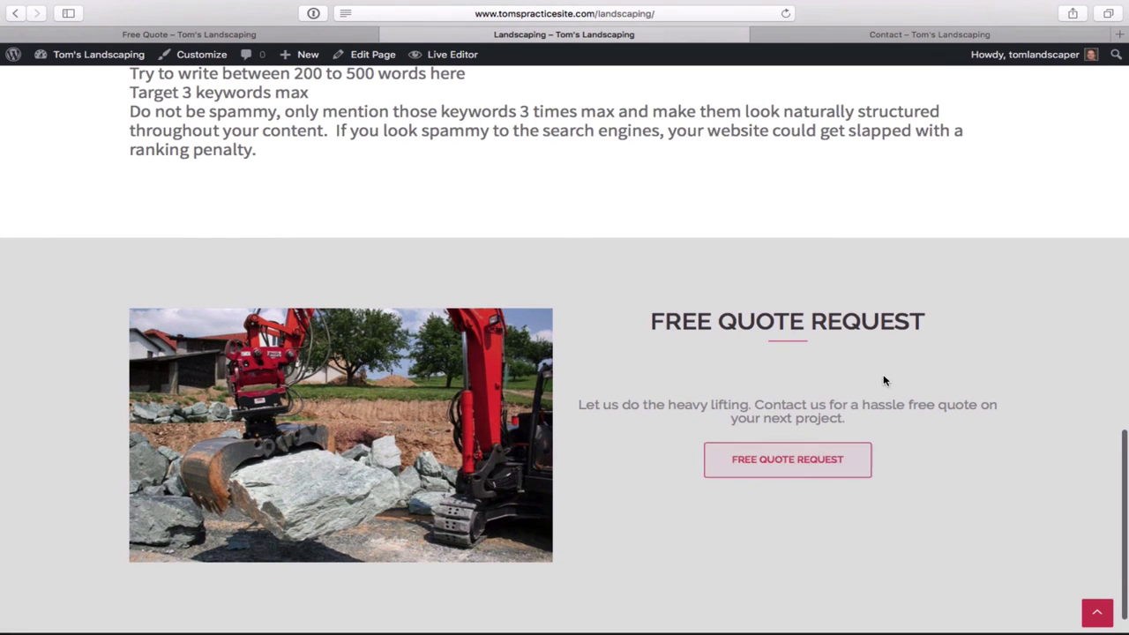
scroll(882, 379, "up", 10)
scroll(883, 379, "up", 10)
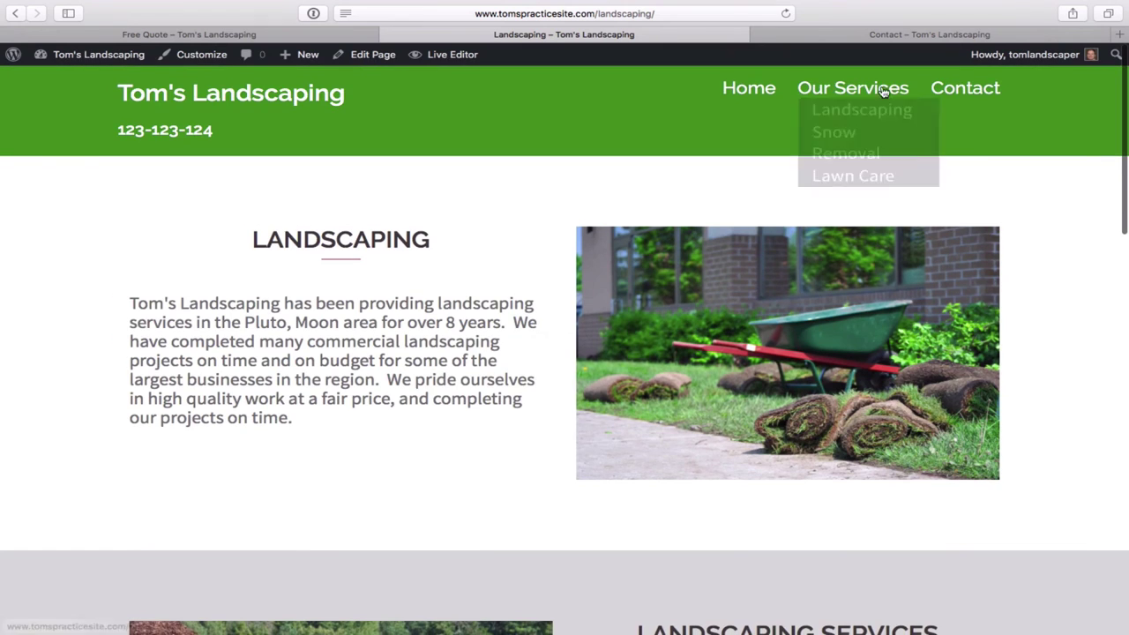
mouse_move(869, 91)
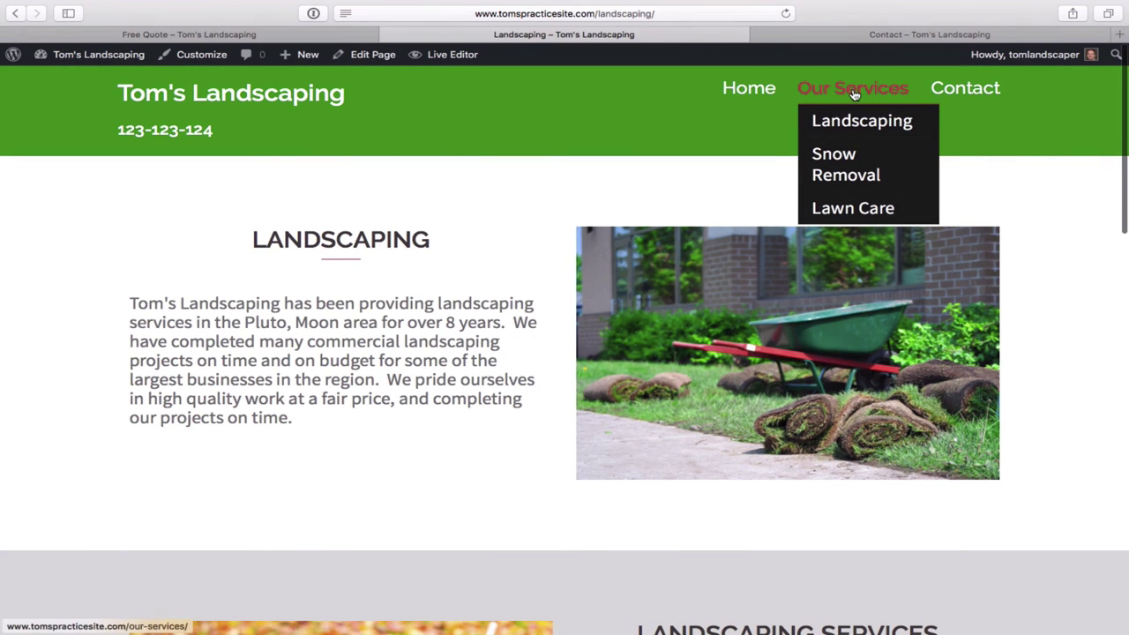
left_click(361, 63)
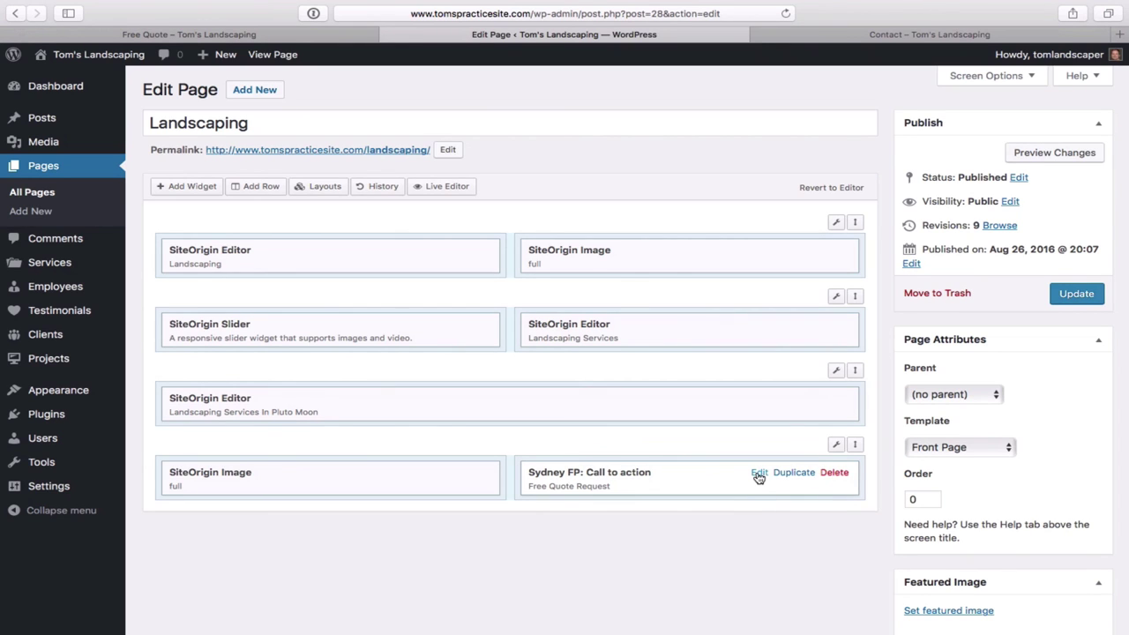
left_click(759, 474)
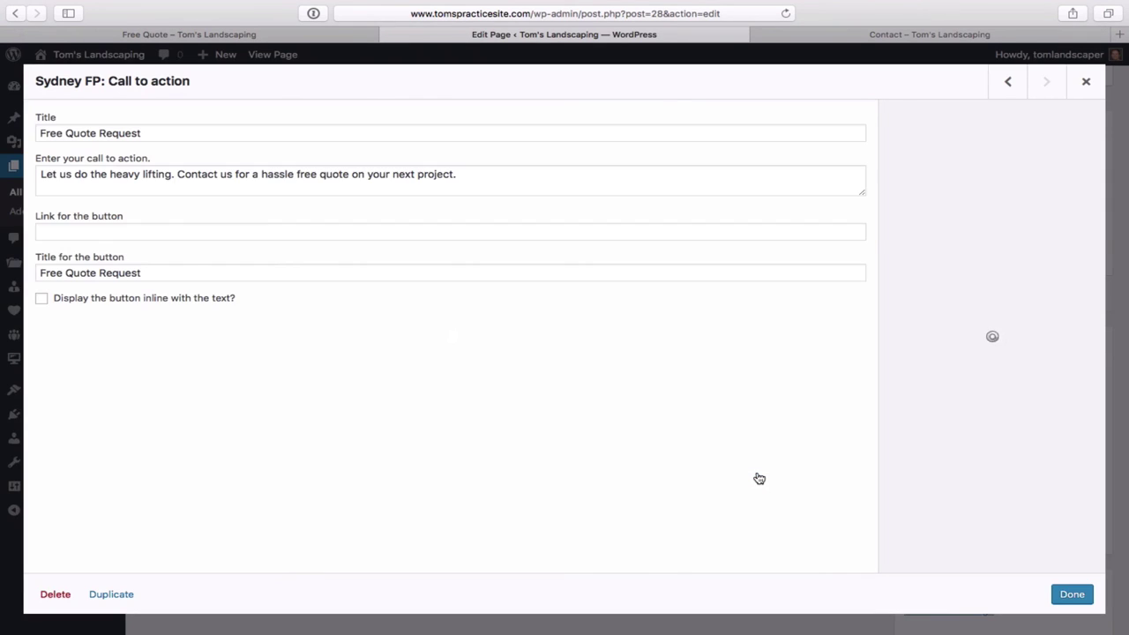
left_click(99, 232)
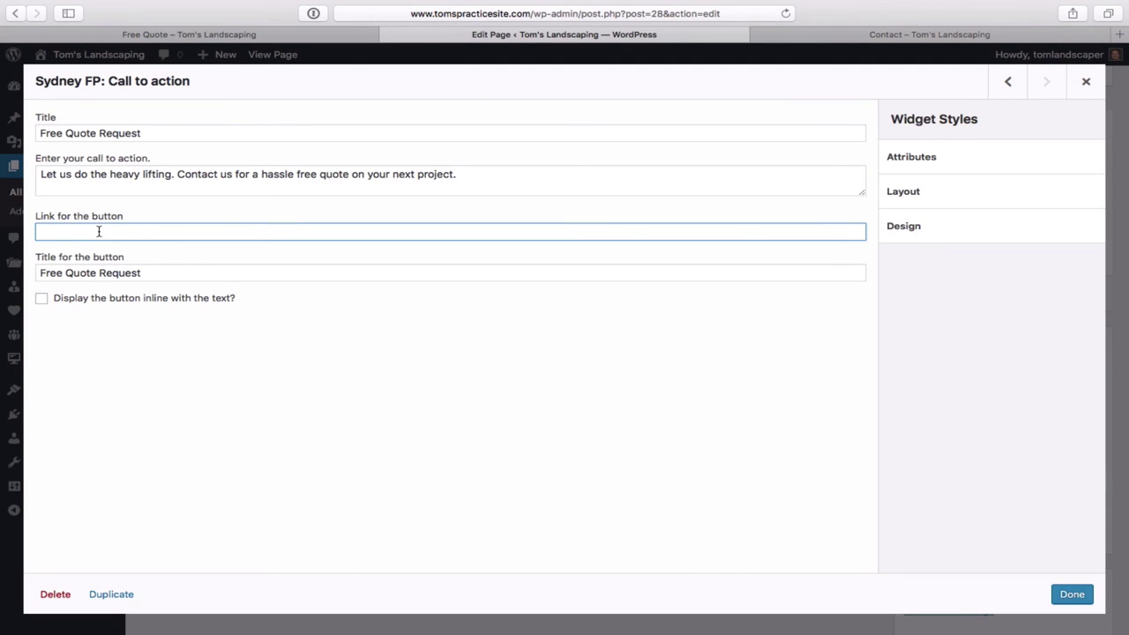
type("http://www.tomspracticesite.com/quote/")
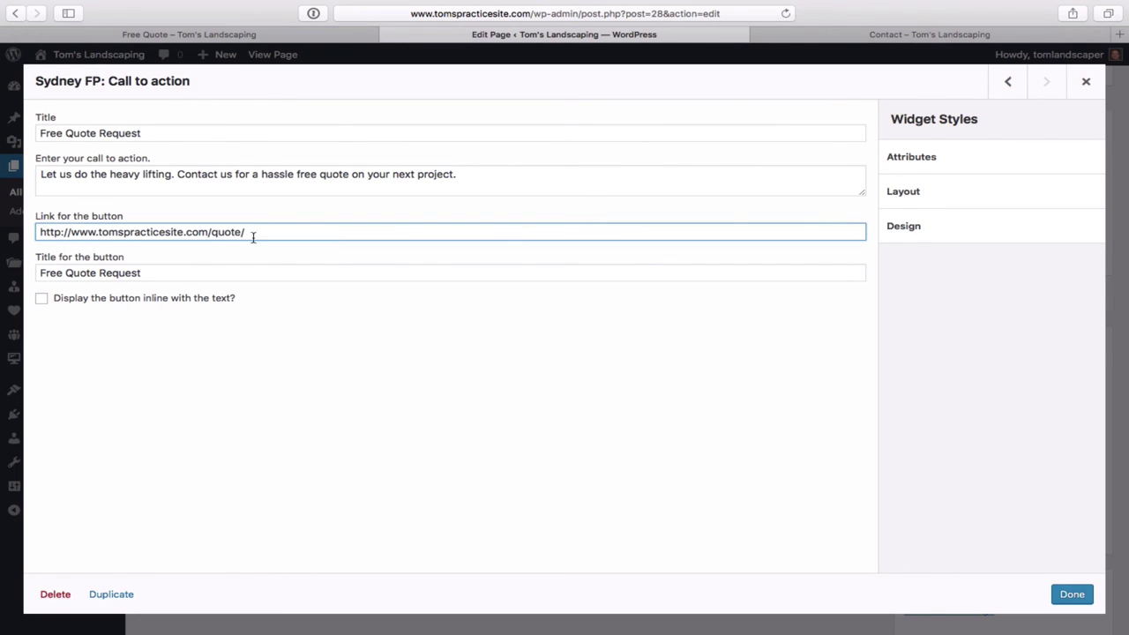
left_click(1071, 596)
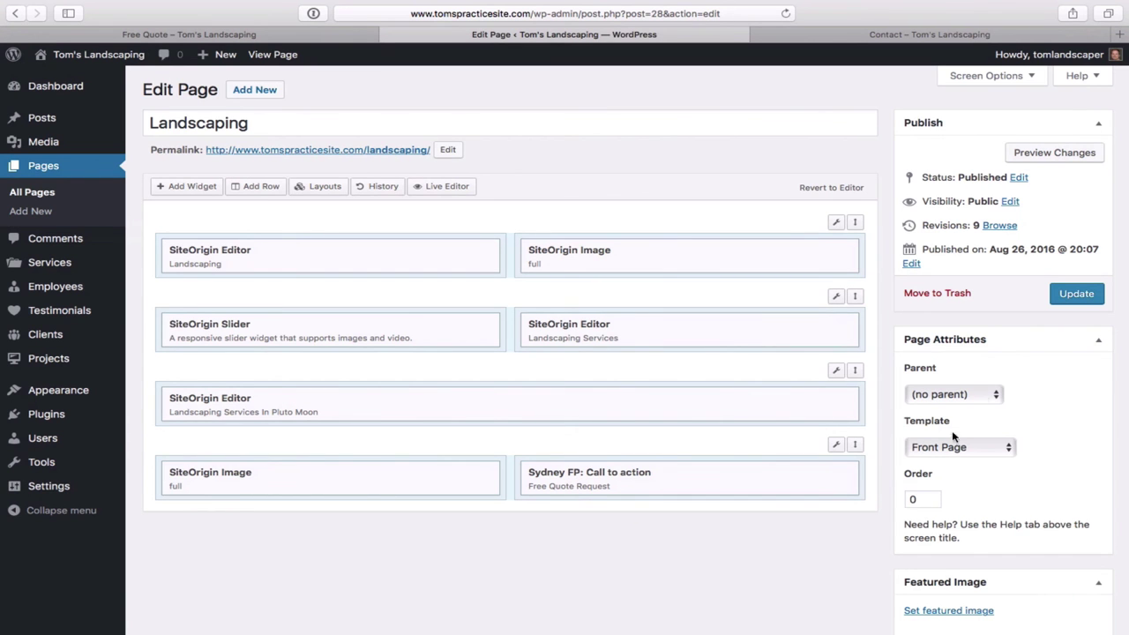
left_click(1077, 295)
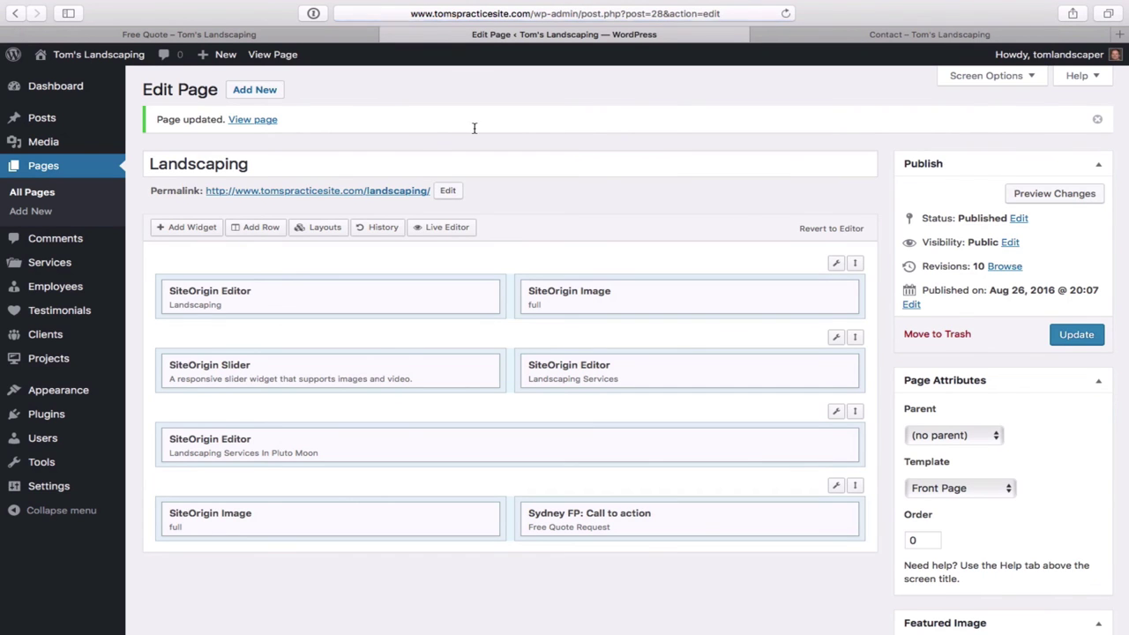
Confirm the live Landscaping page's Free Quote Request button opens the quote form, then visit Snow Removal
left_click(273, 54)
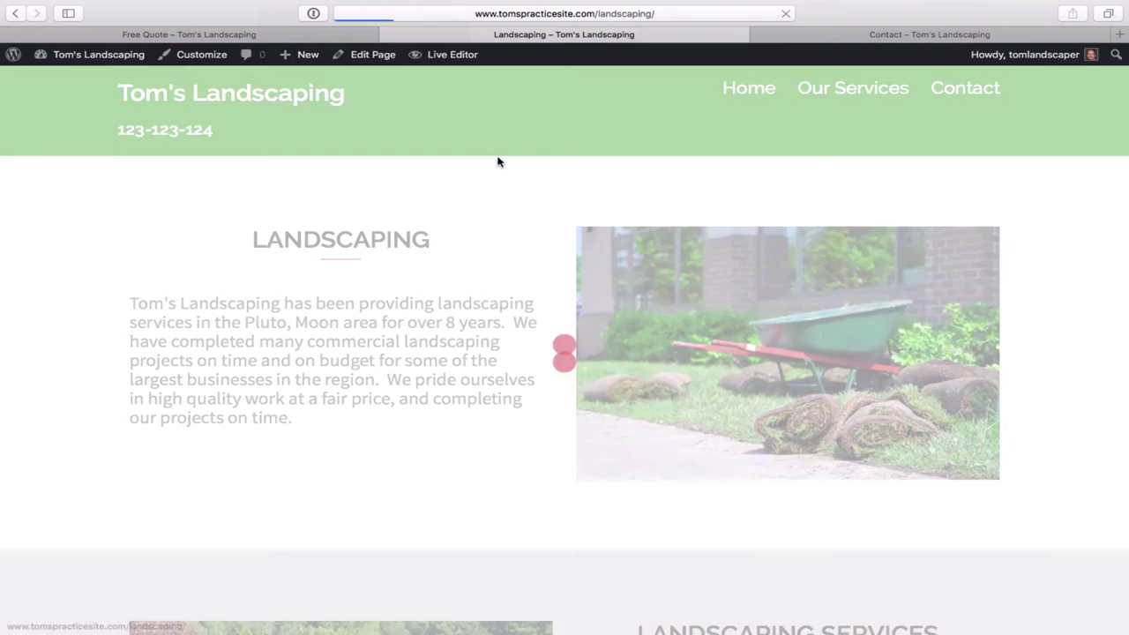
scroll(999, 490, "down", 15)
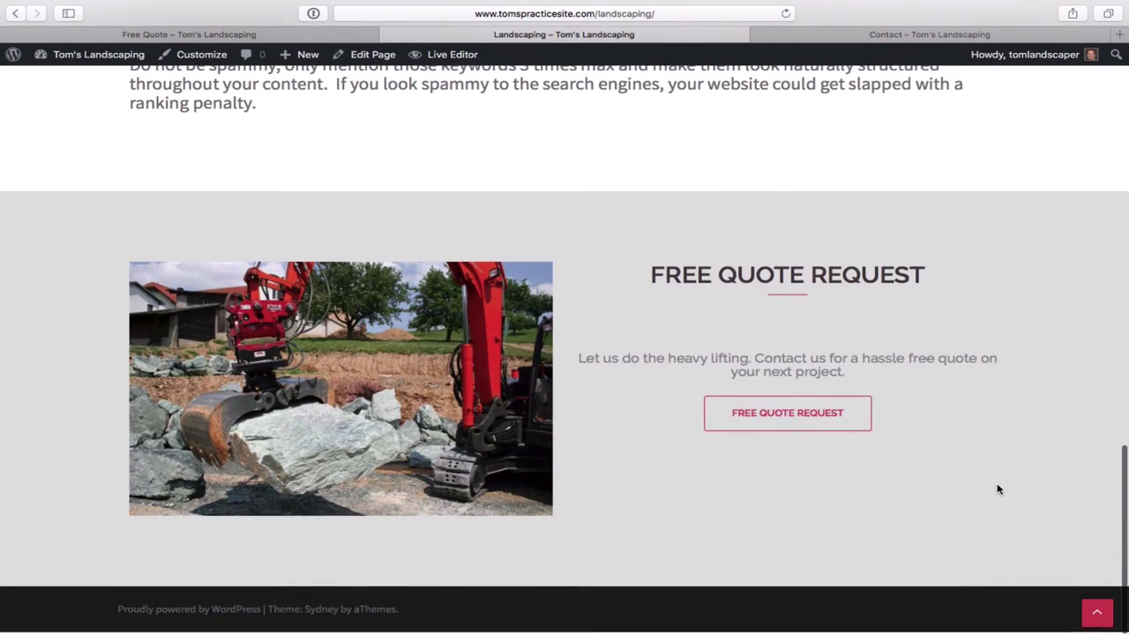
left_click(784, 424)
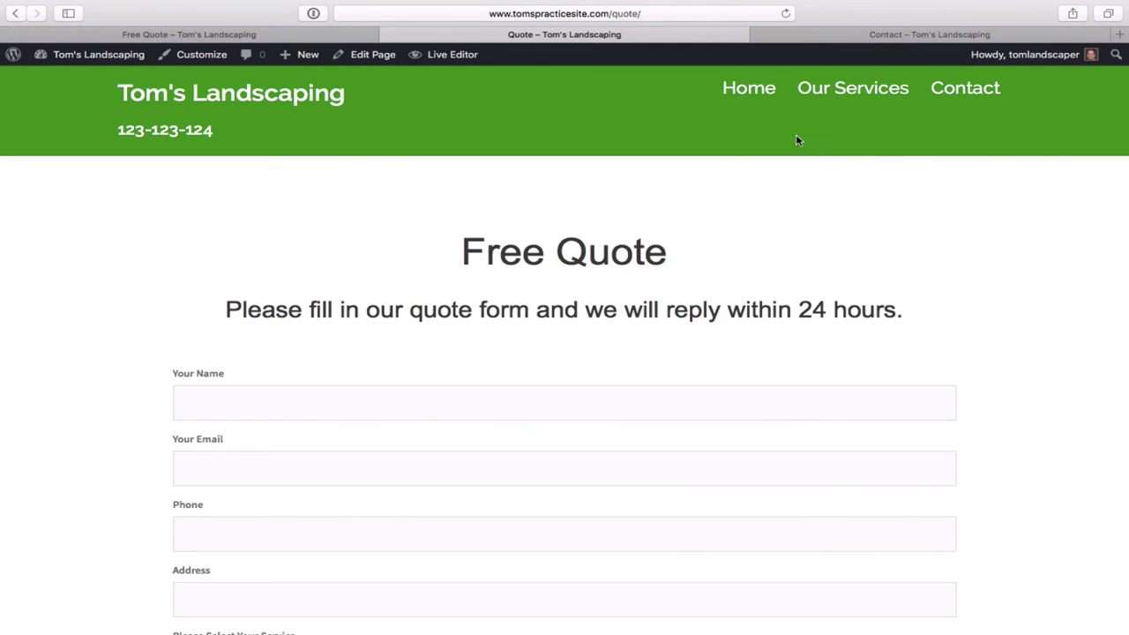
mouse_move(852, 102)
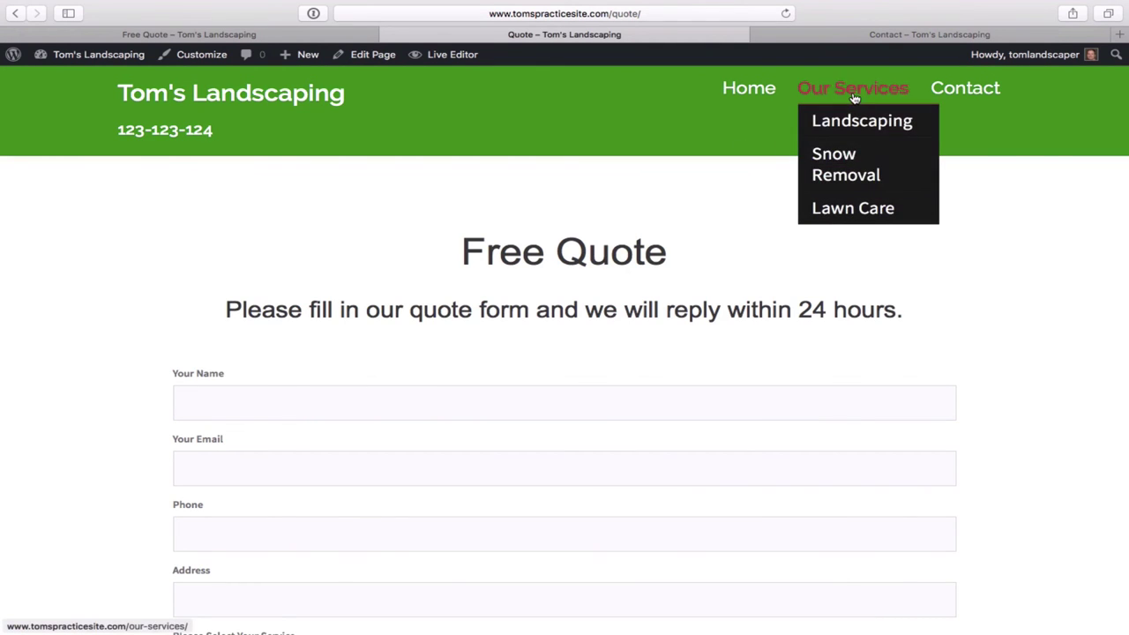
left_click(849, 173)
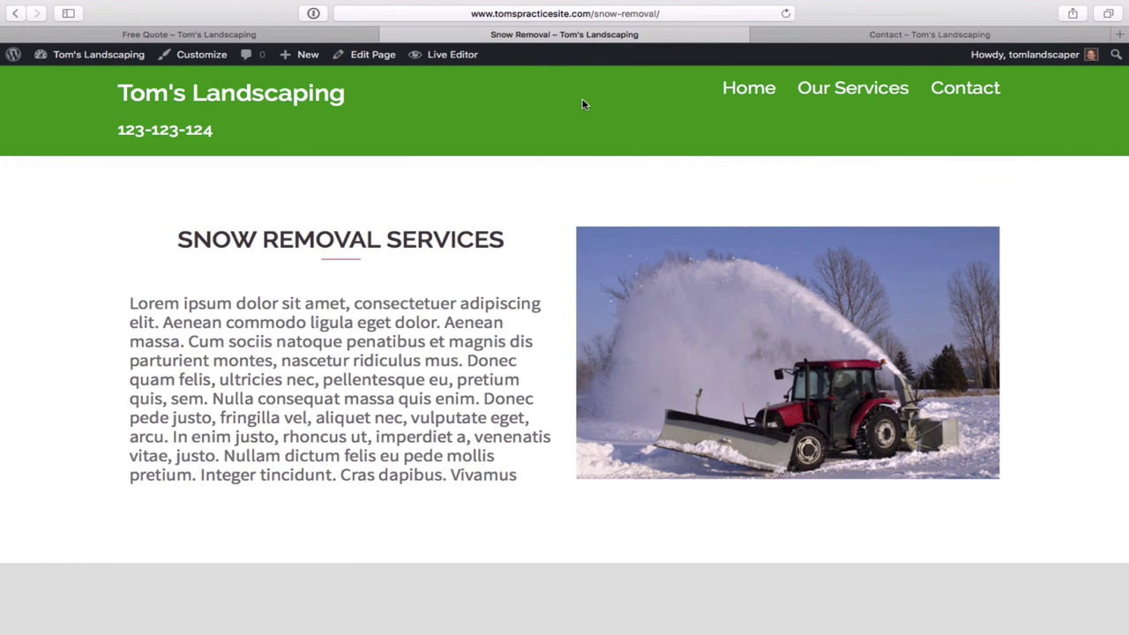
Paste the /quote/ URL as the Snow Removal Call to action button link, update, and view live
left_click(376, 64)
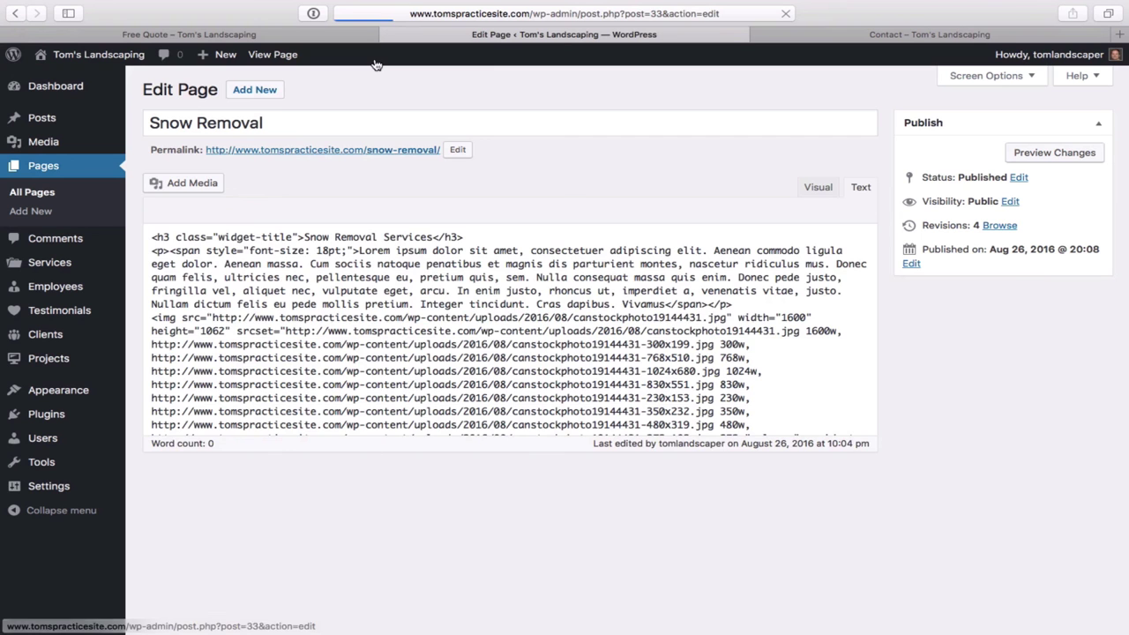
mouse_move(844, 339)
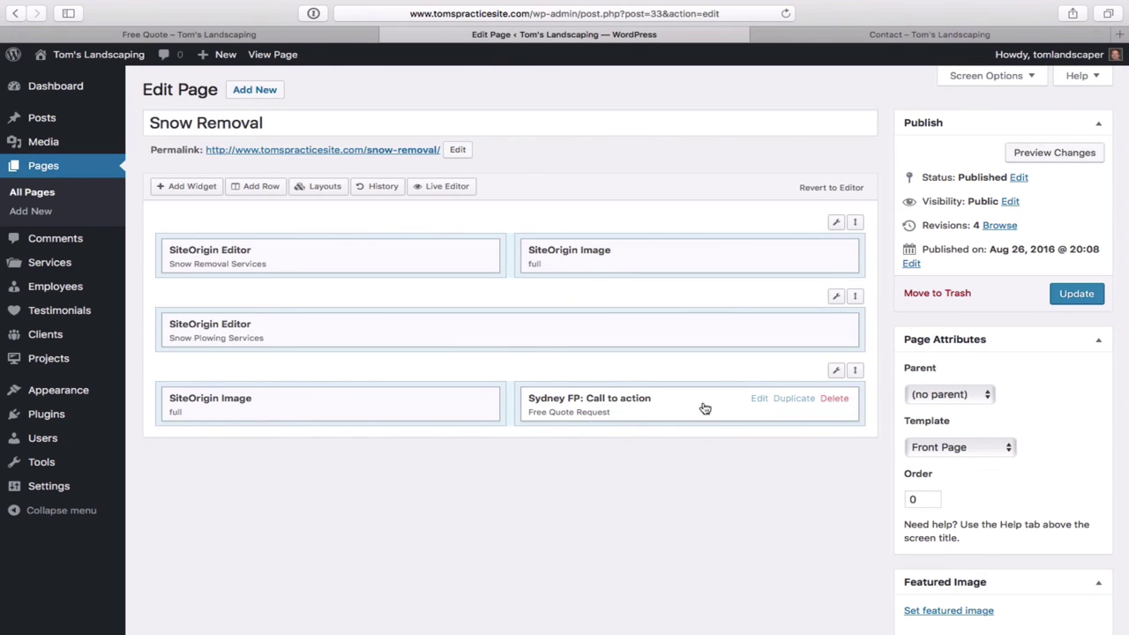
left_click(758, 401)
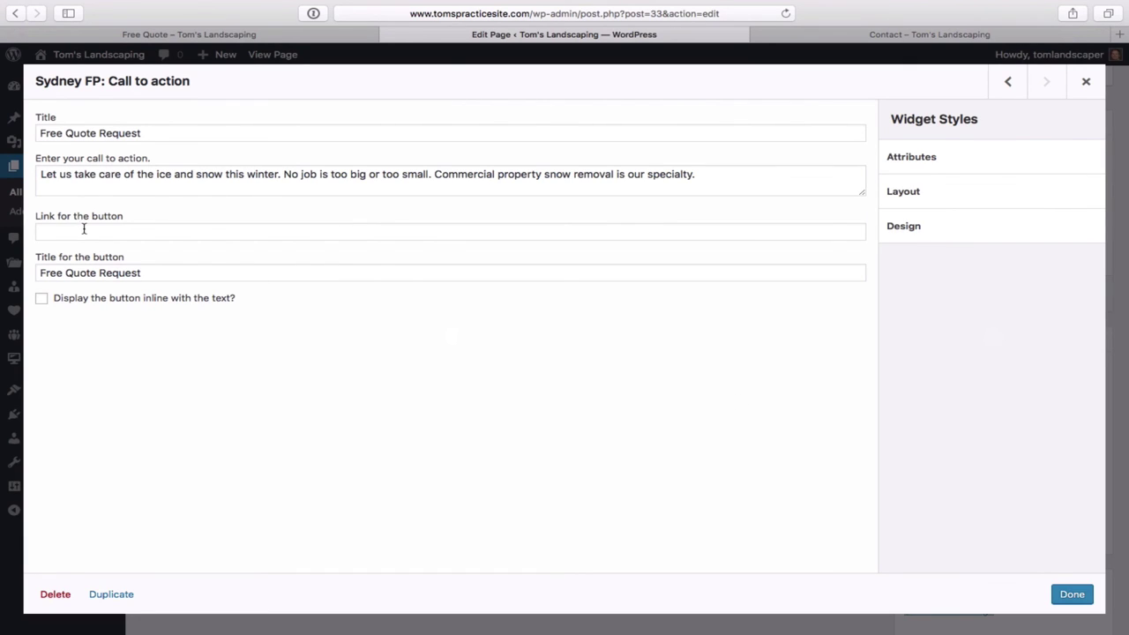
left_click(83, 229)
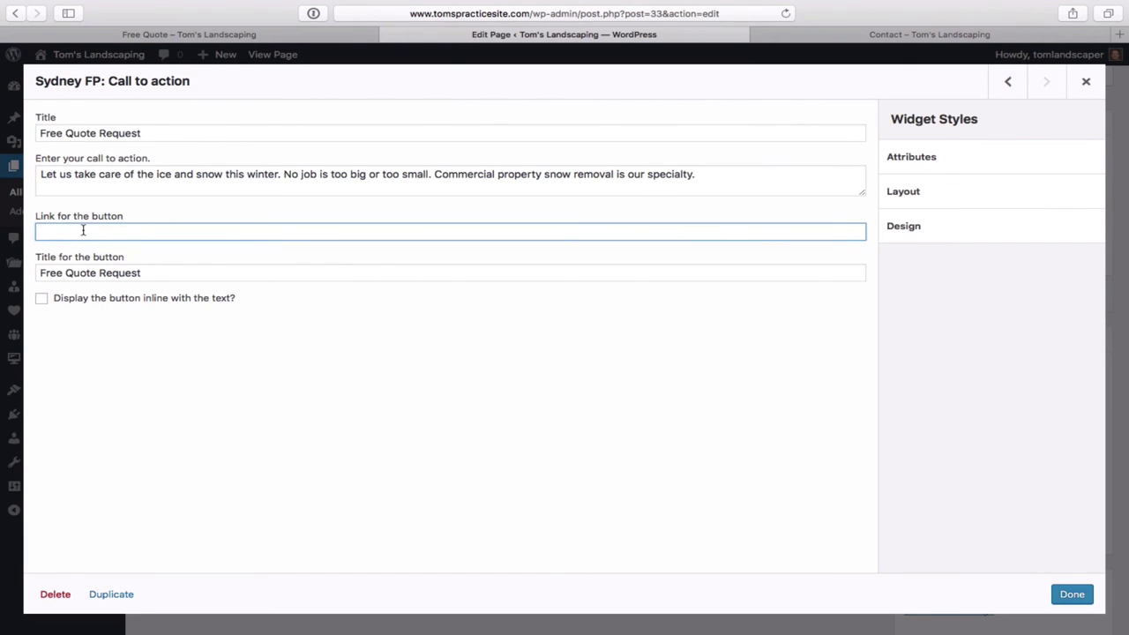
type("http://www.tomspracticesite.com/quote/")
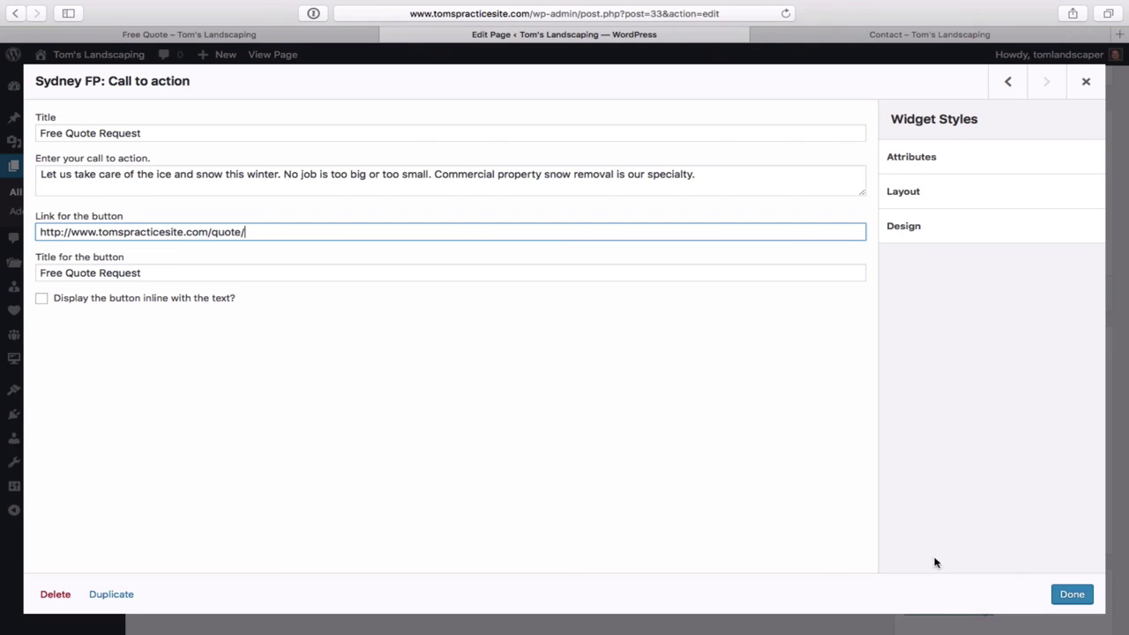
left_click(1071, 596)
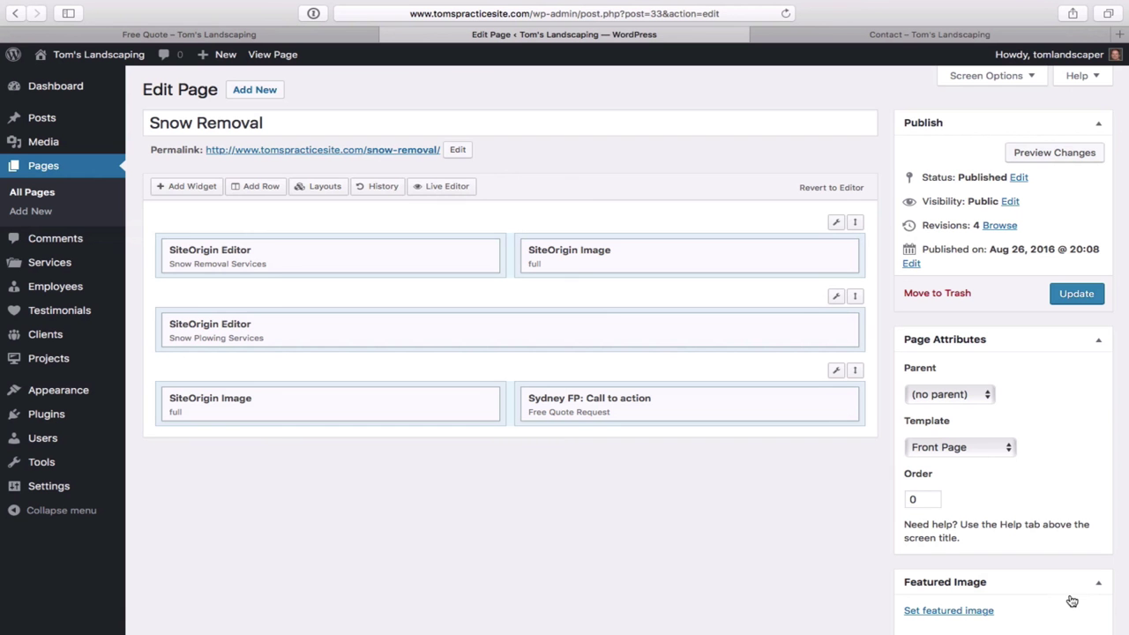
left_click(1076, 296)
left_click(285, 60)
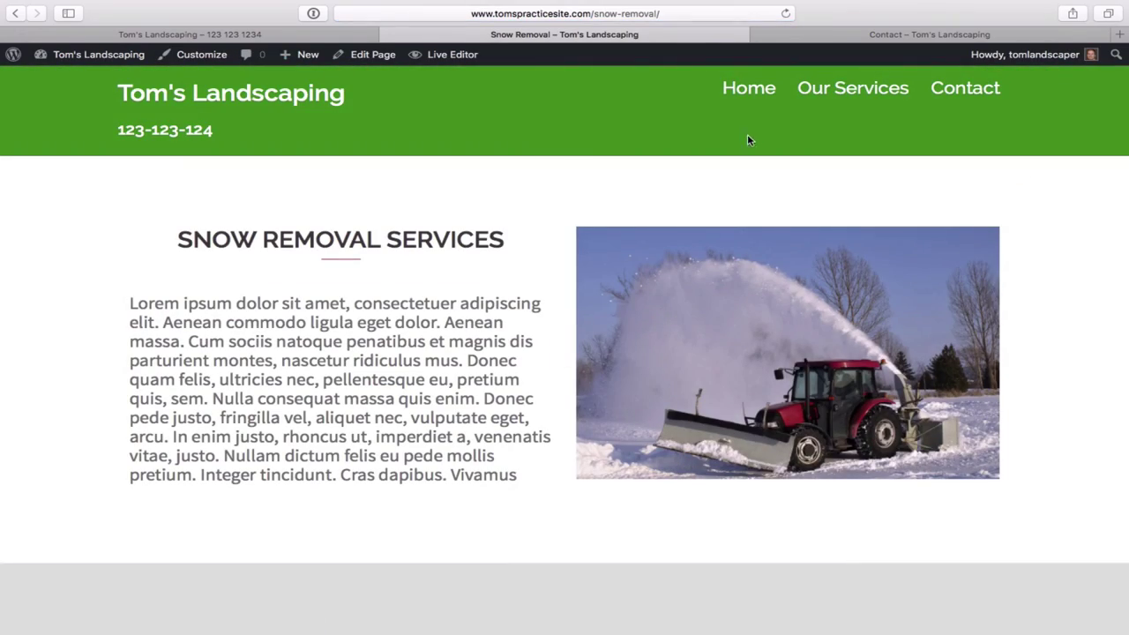
Go to the practice site's home page, then select the services heading on the carondesktop.com tab
left_click(756, 97)
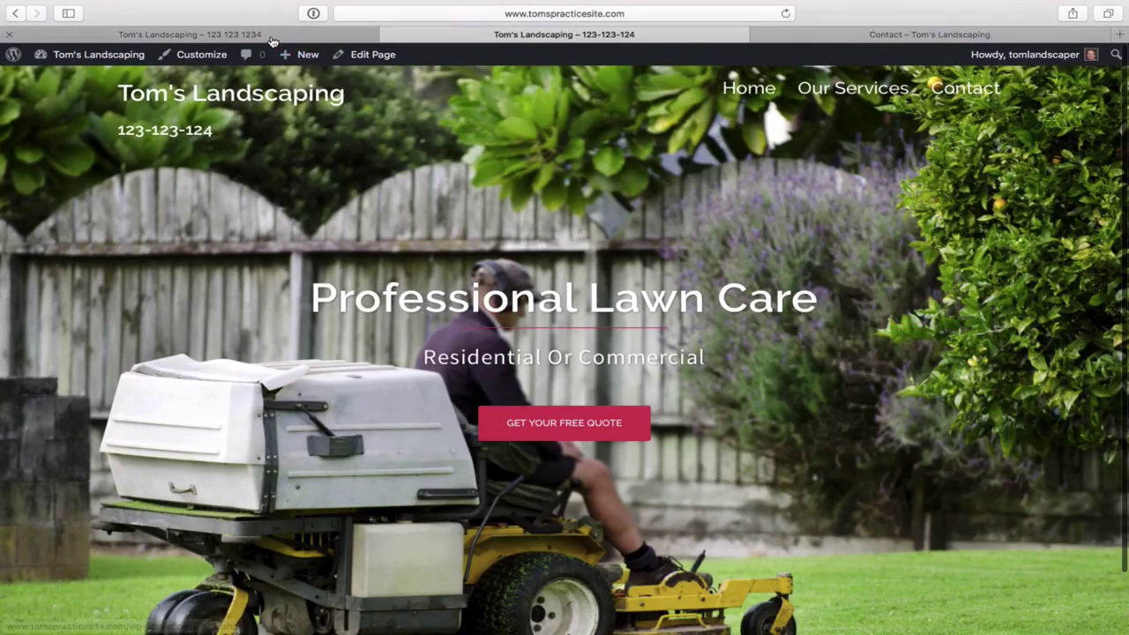
left_click(272, 38)
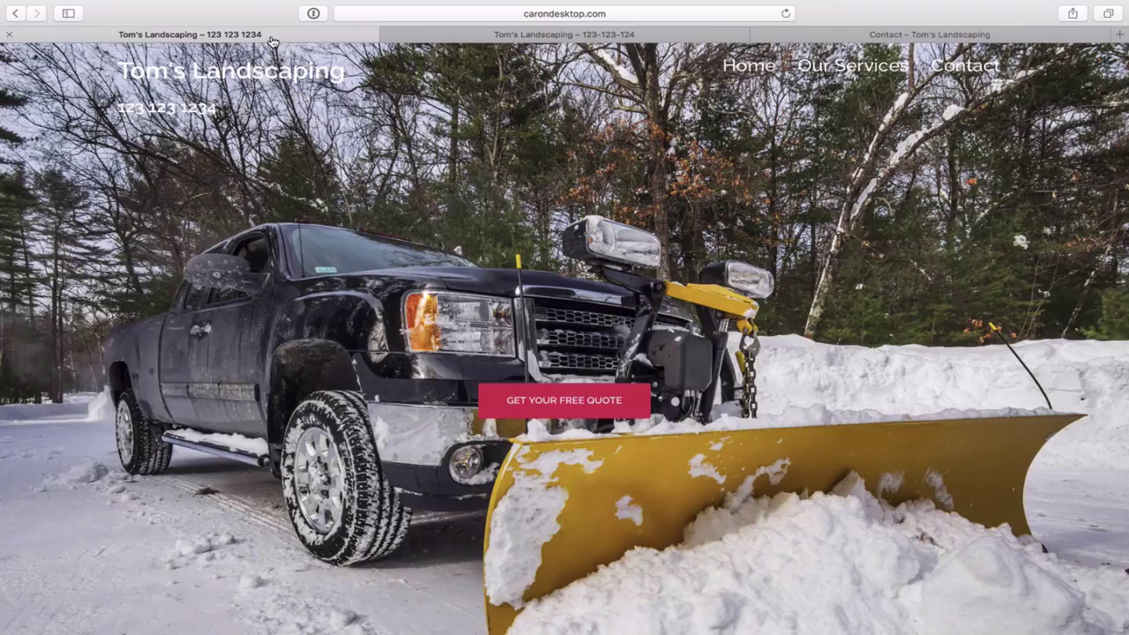
scroll(865, 411, "down", 3)
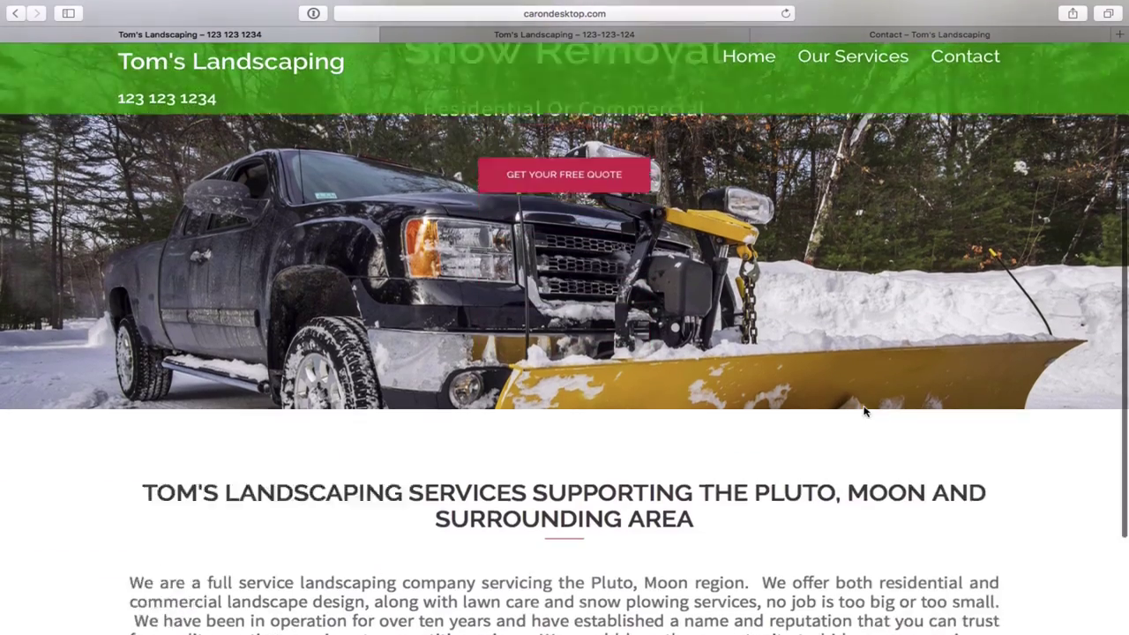
scroll(865, 412, "down", 2)
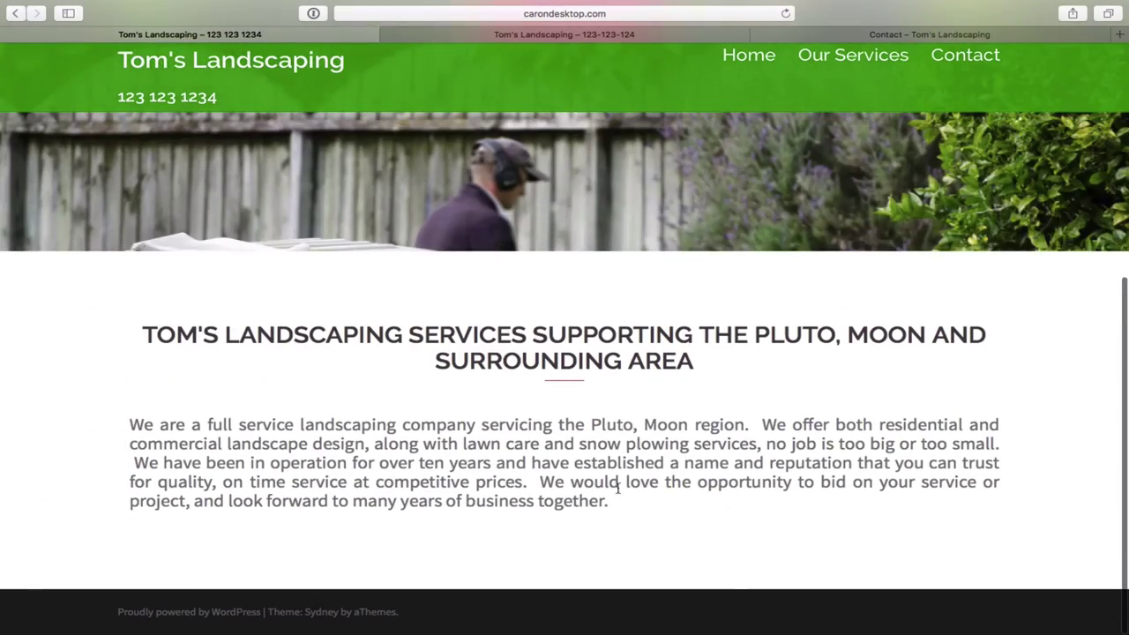
left_click_drag(730, 369, 326, 308)
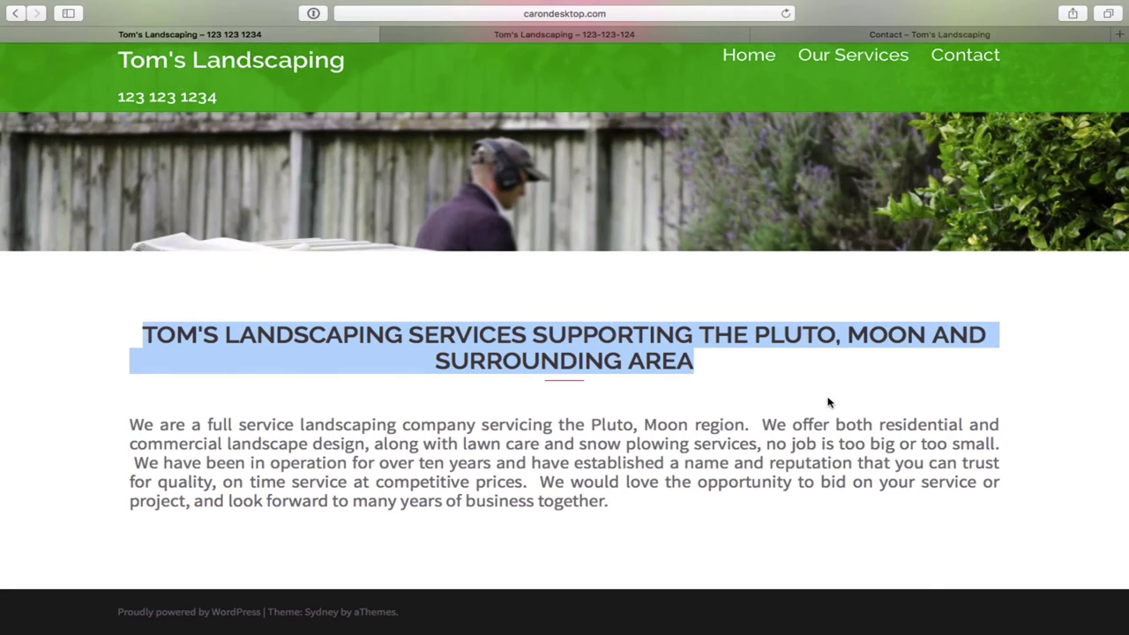
scroll(902, 402, "up", 5)
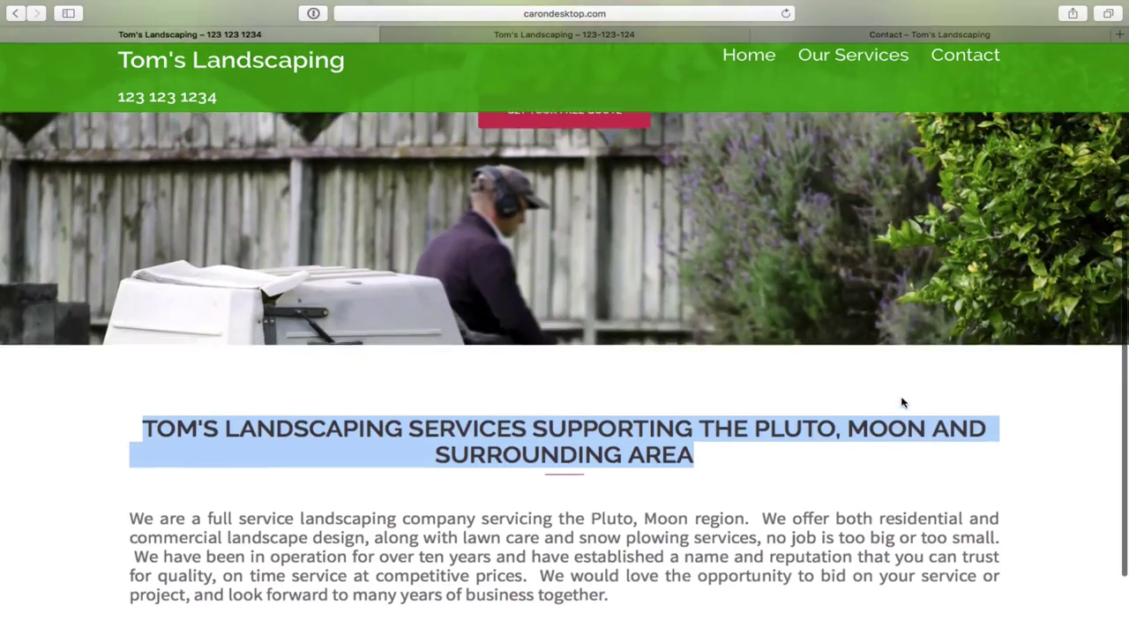
scroll(903, 403, "up", 2)
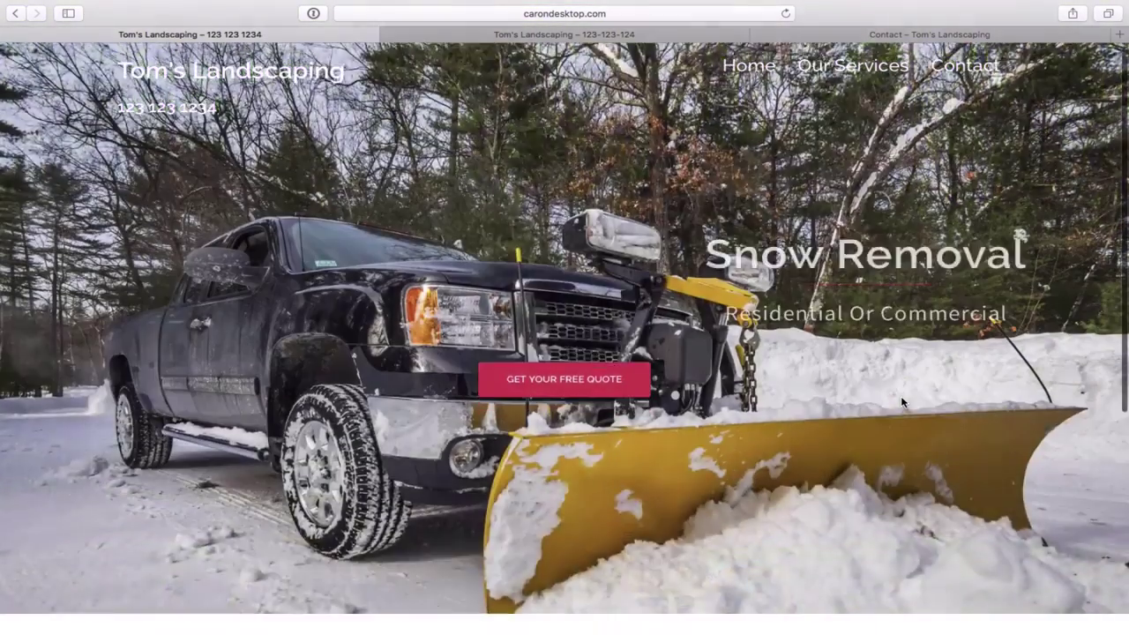
scroll(902, 402, "down", 5)
scroll(903, 402, "down", 2)
scroll(903, 403, "up", 3)
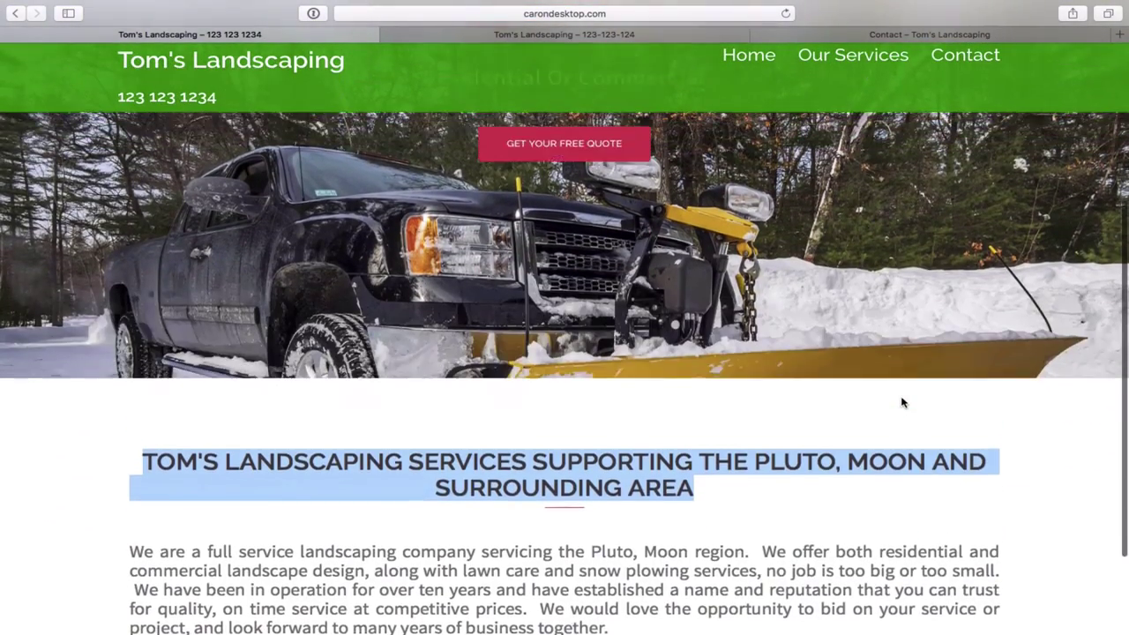
scroll(903, 402, "down", 1)
scroll(903, 402, "up", 5)
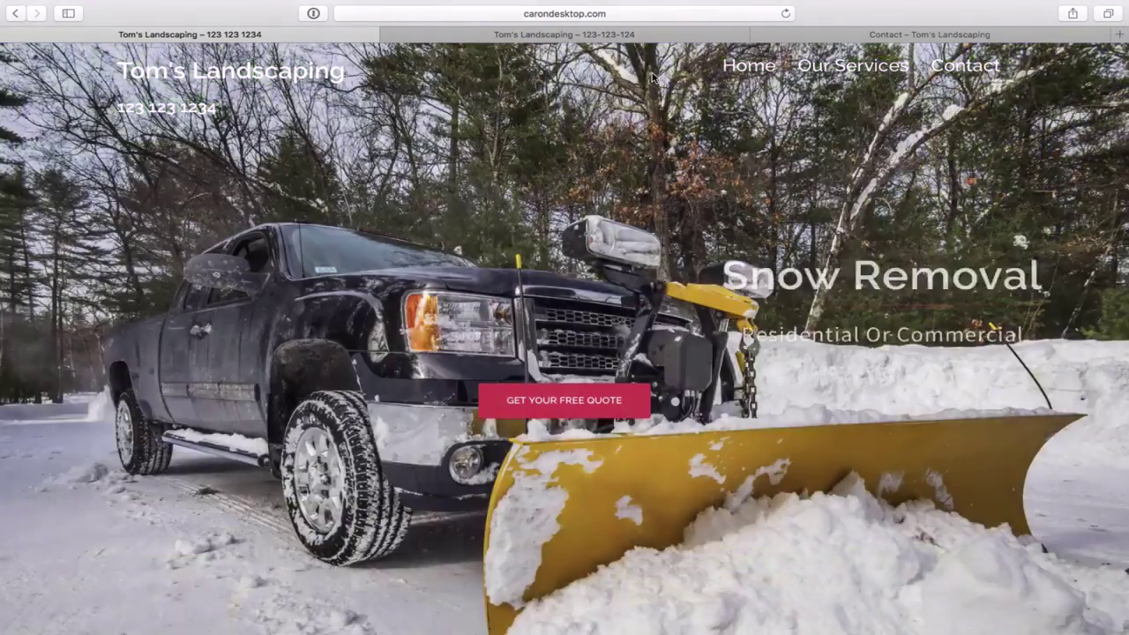
Back on the practice site, go through Dashboard and All Pages to edit the Home page
left_click(599, 37)
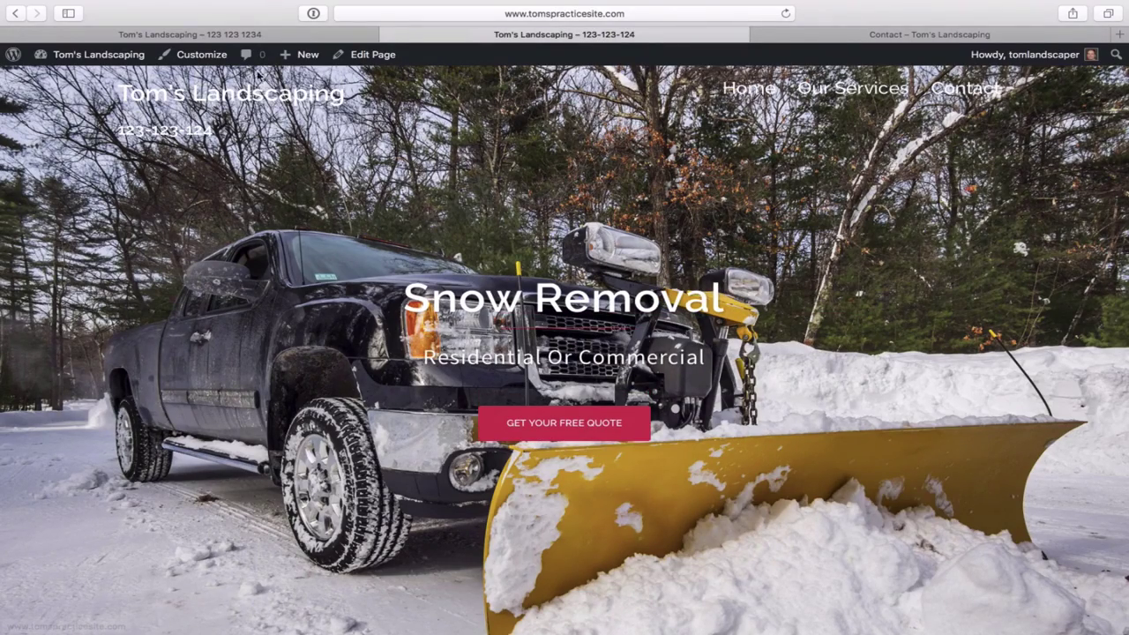
mouse_move(88, 55)
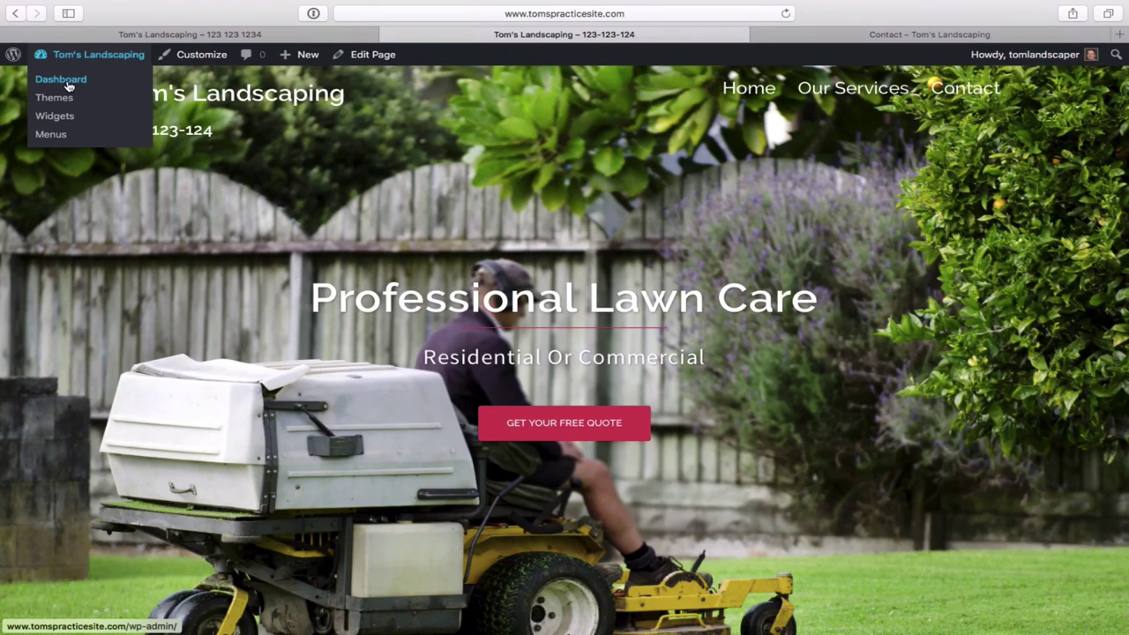
left_click(68, 84)
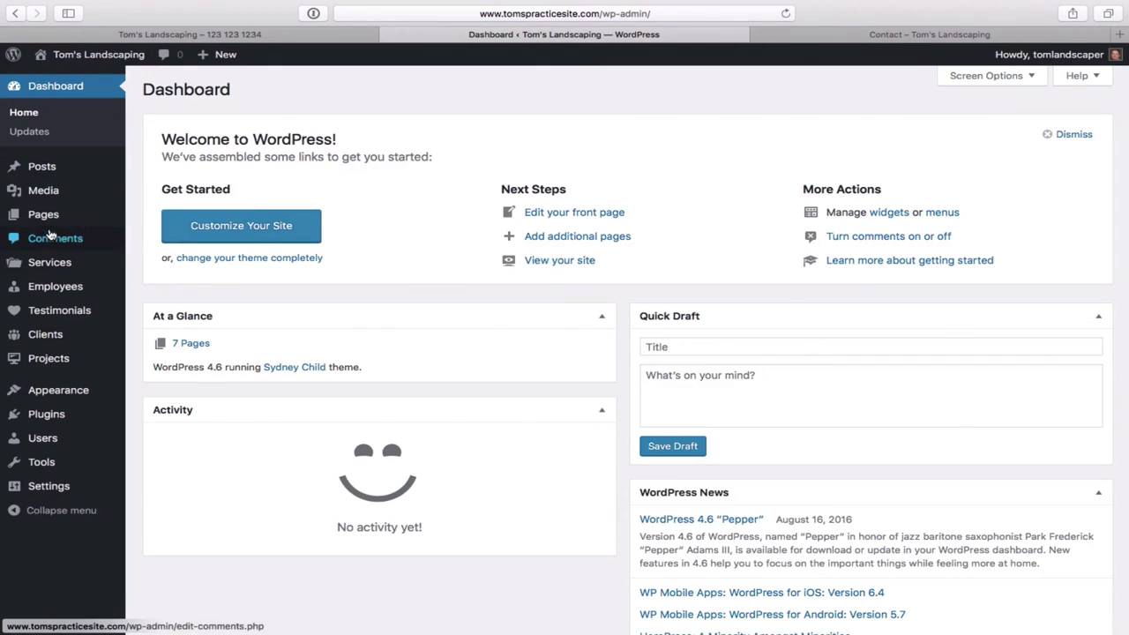
mouse_move(52, 216)
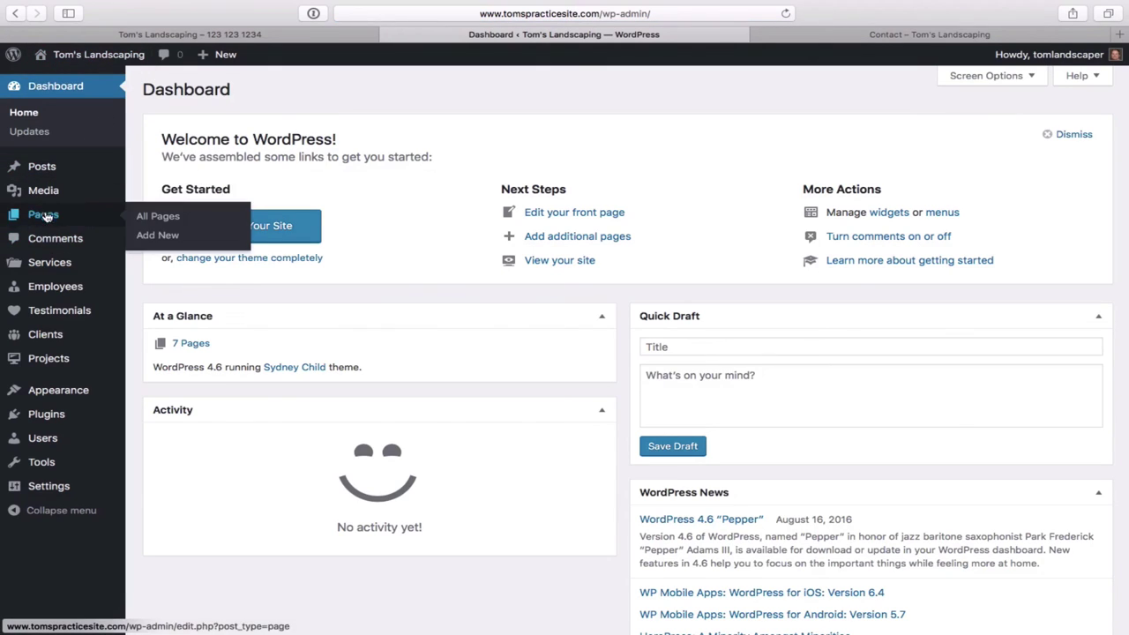
left_click(158, 224)
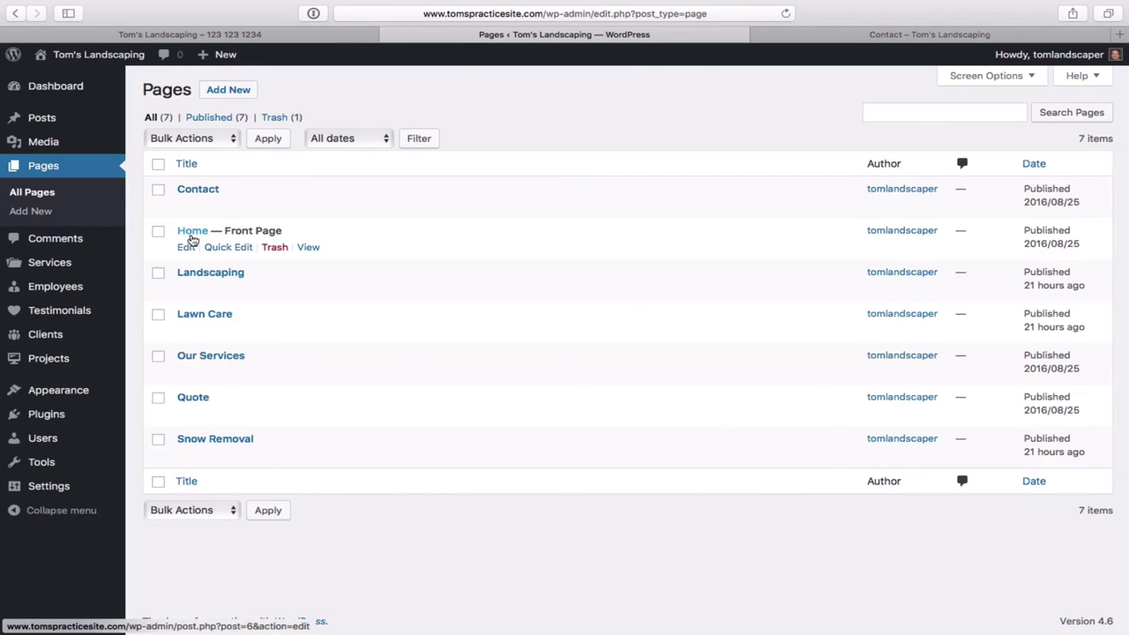
left_click(186, 250)
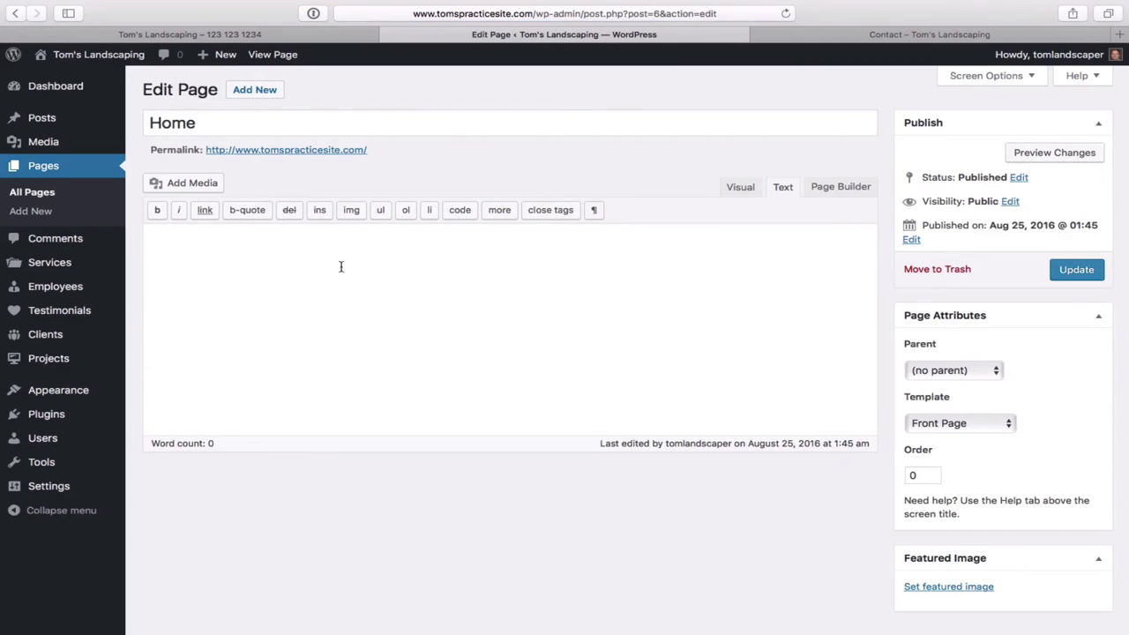
Switch Home to page-builder layout and insert a new single-column row
left_click(848, 188)
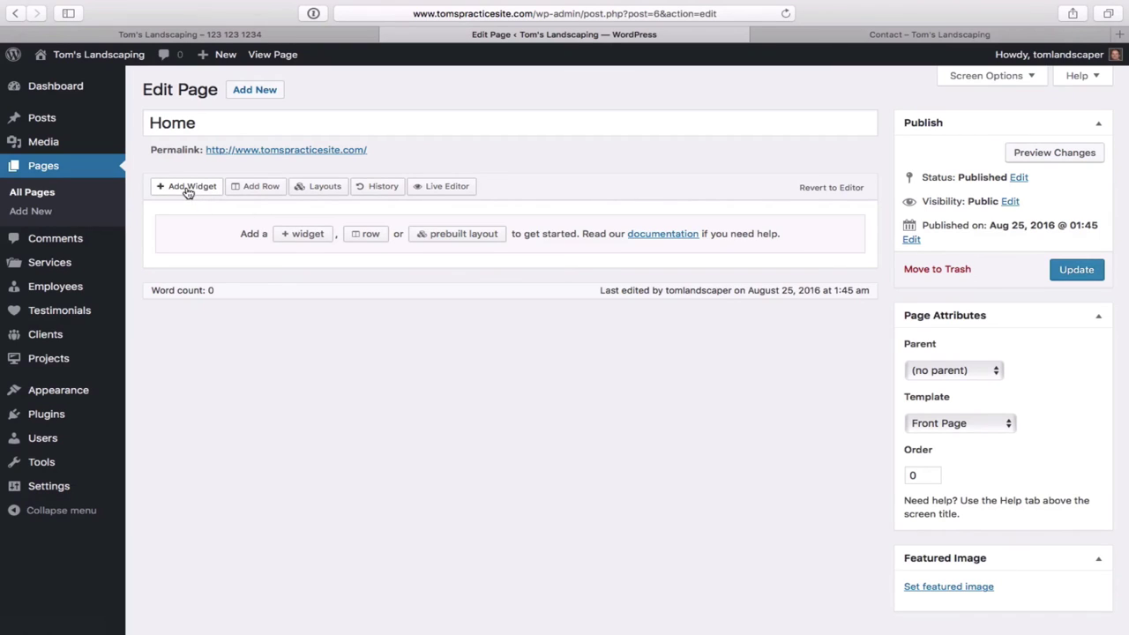
left_click(260, 188)
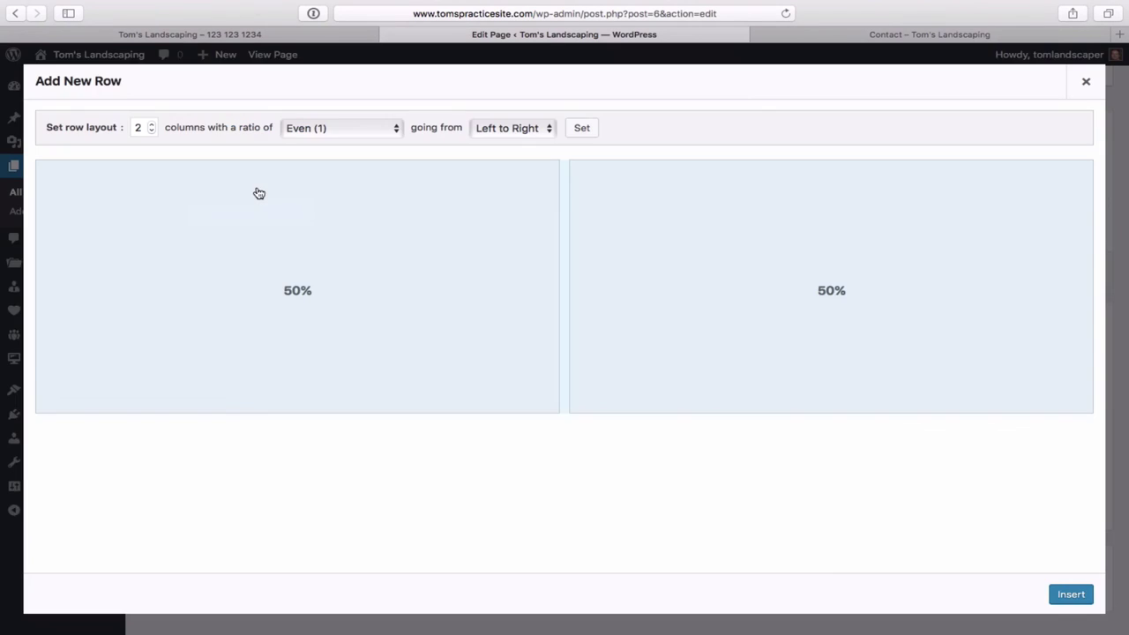
left_click(150, 132)
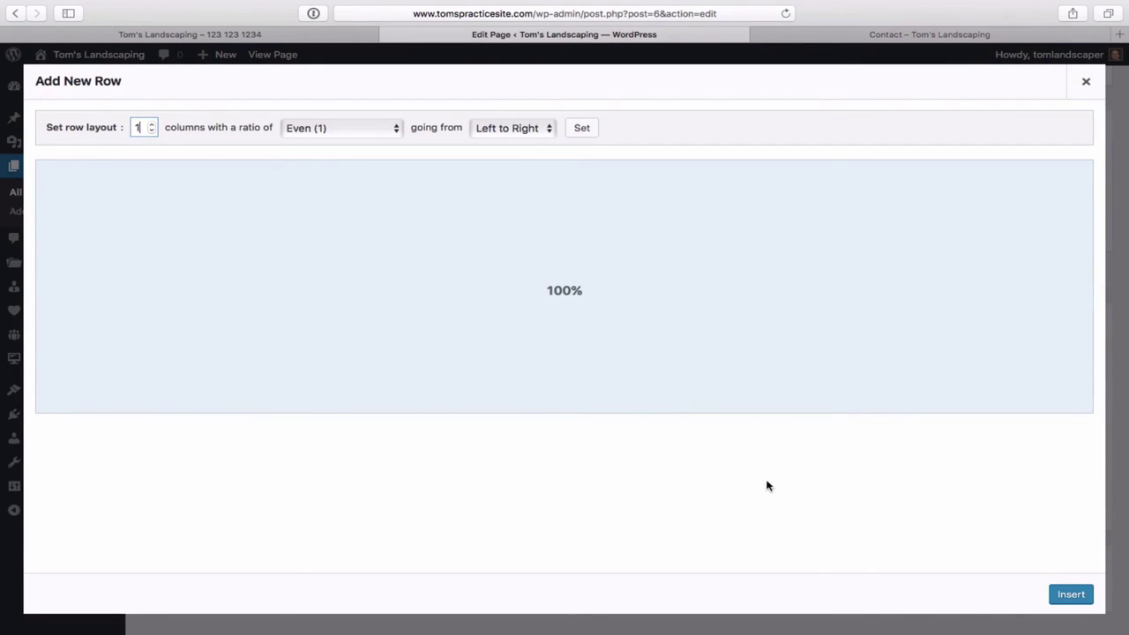
left_click(1071, 595)
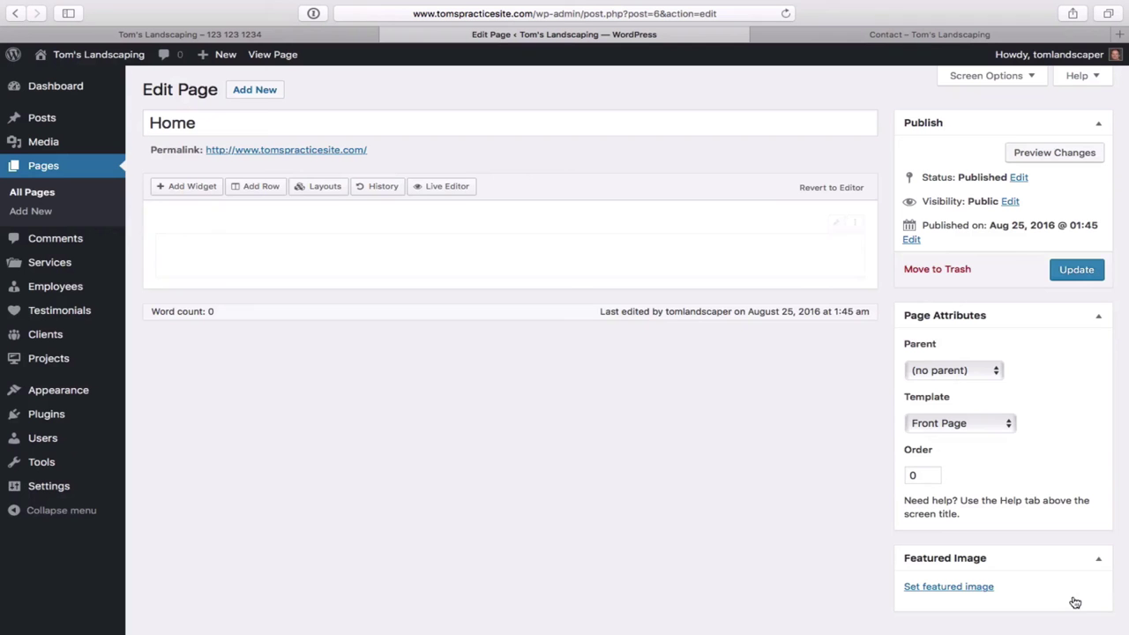
Put a SiteOrigin Editor widget from the Widgets Bundle into that row
left_click(348, 262)
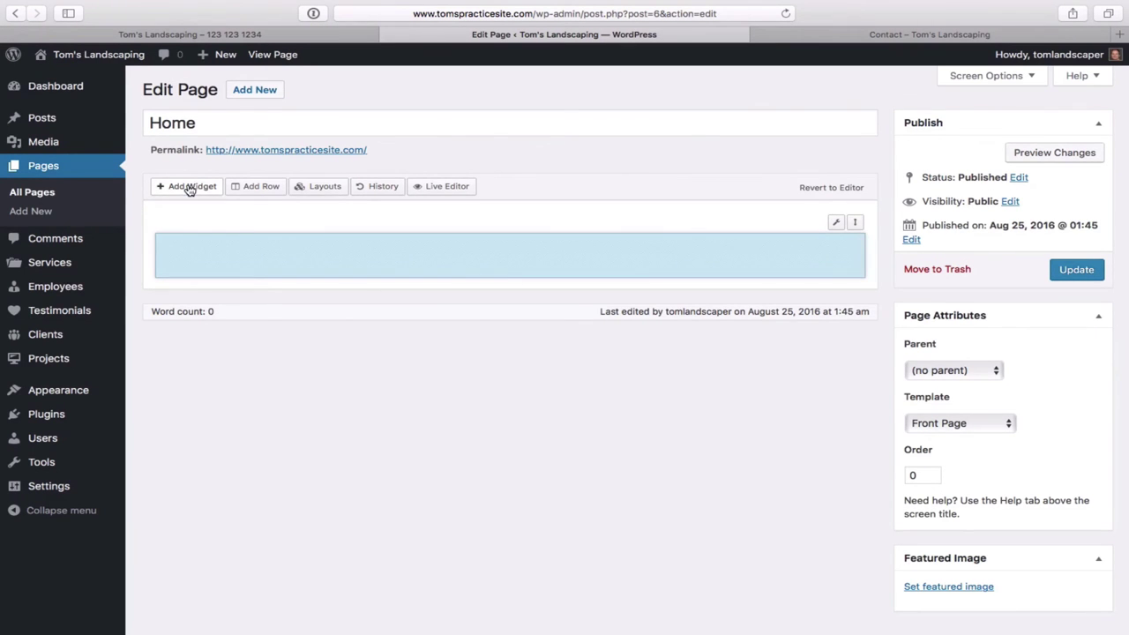
left_click(189, 191)
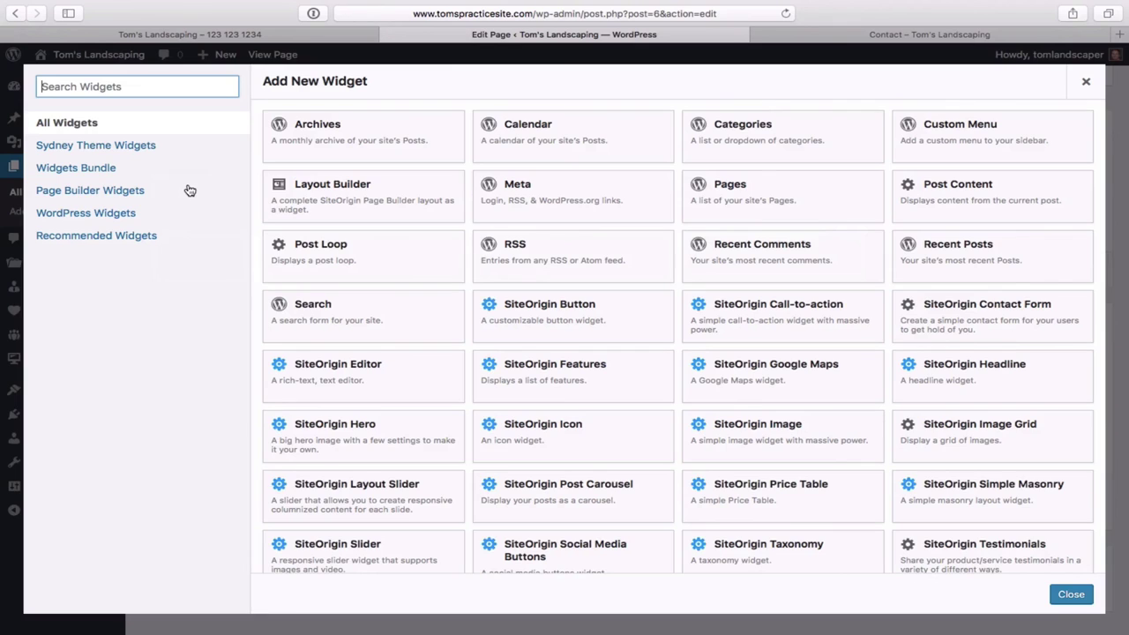
left_click(95, 175)
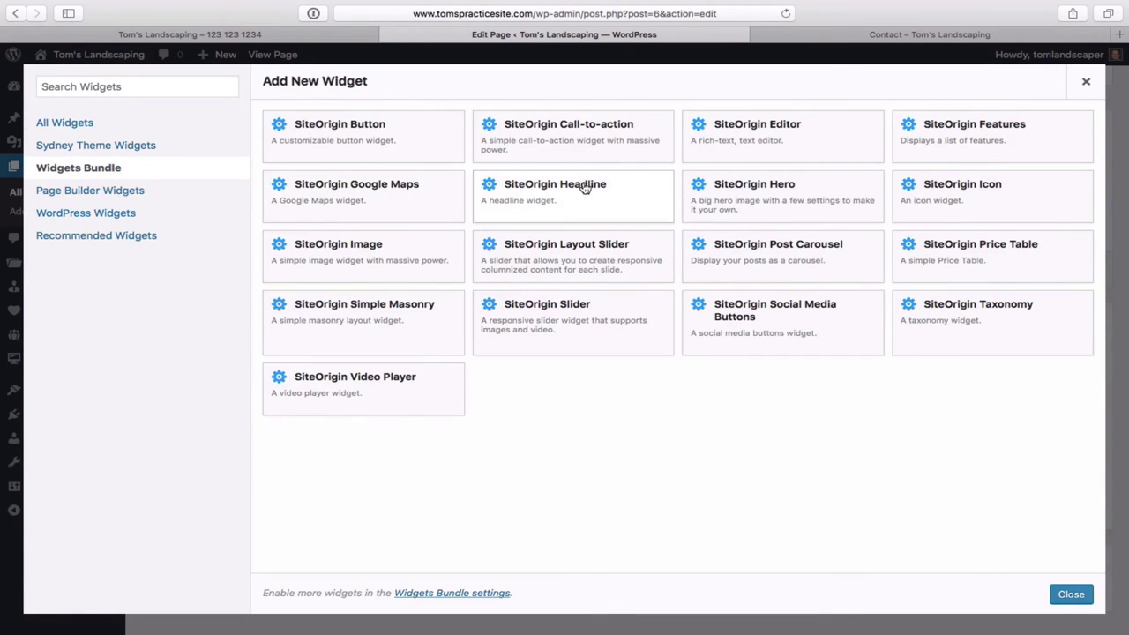
left_click(764, 147)
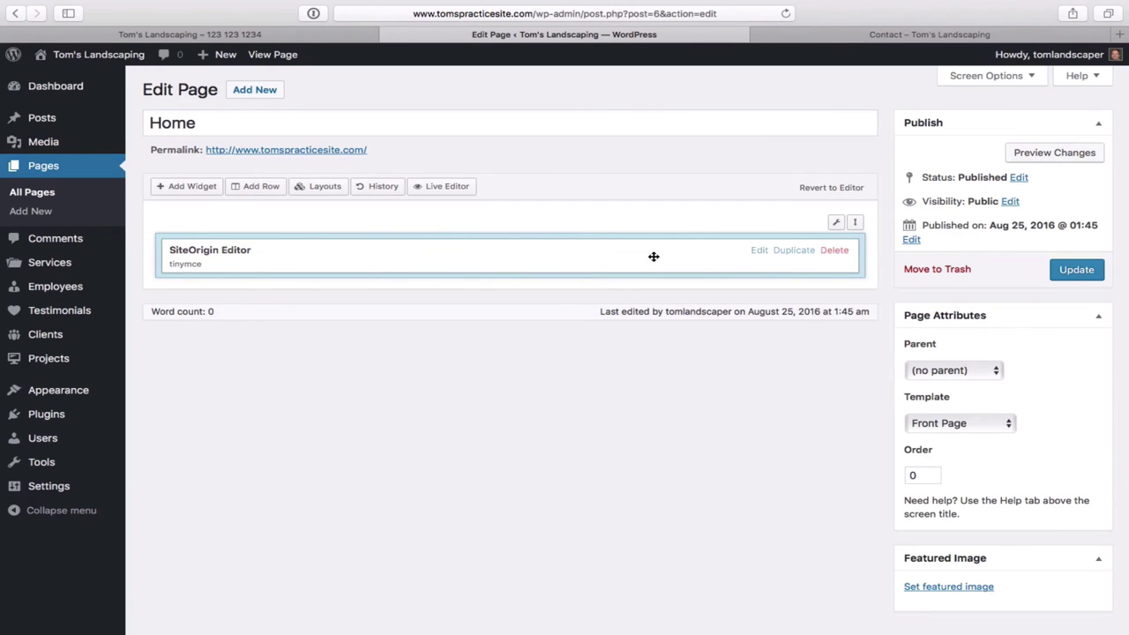
Paste the headline as the SiteOrigin Editor widget's Title
left_click(760, 251)
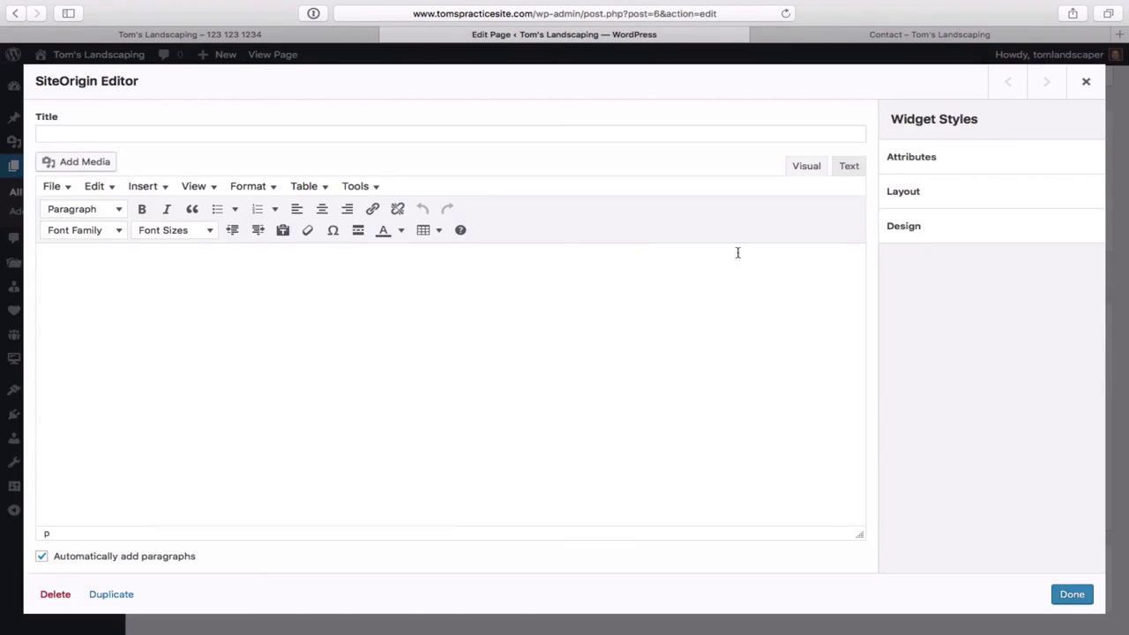
left_click(92, 137)
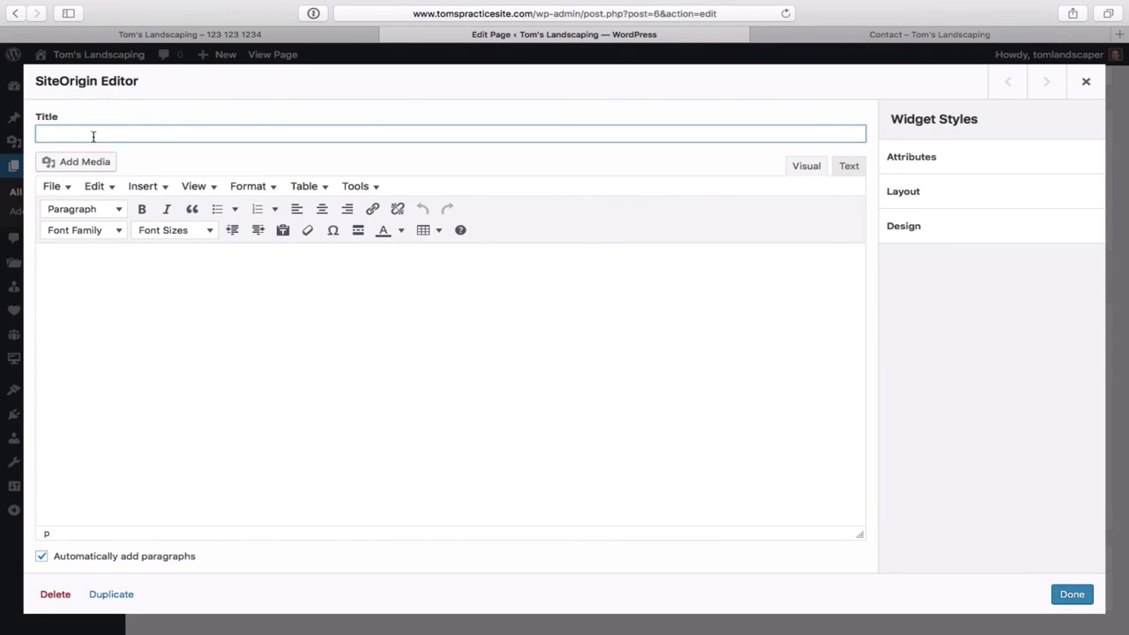
type("TOM'S LANDSCAPING SERVICES SUPPORTING THE PLUTO, MOON AND SURROUNDING AREA")
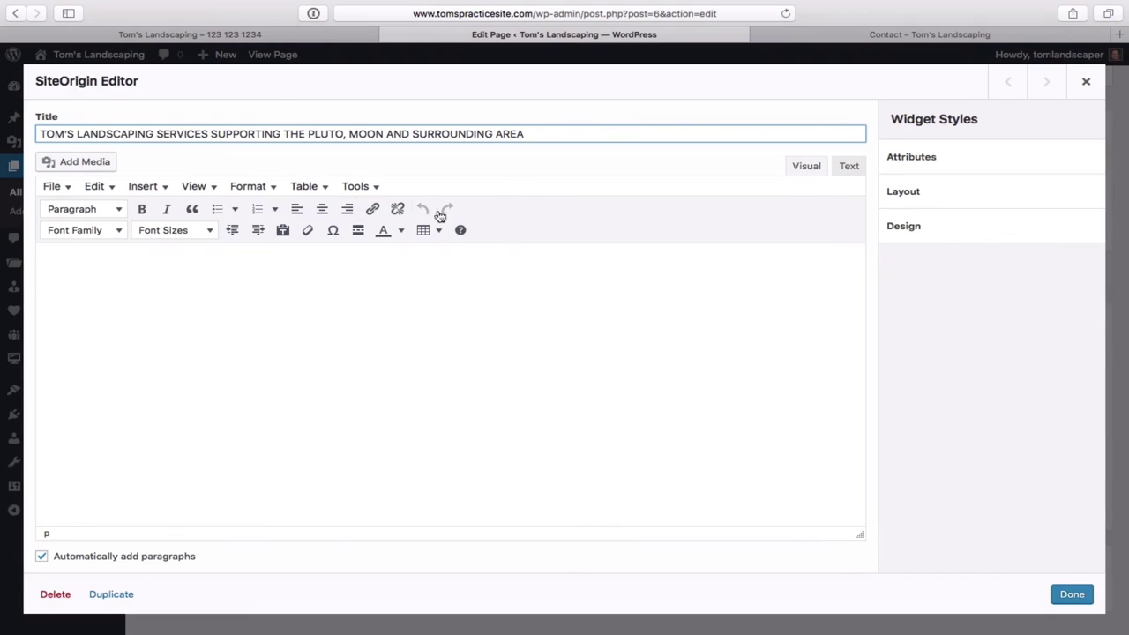
Copy the intro paragraph from the live Tom's Landscaping site and return to the widget's body
left_click(309, 35)
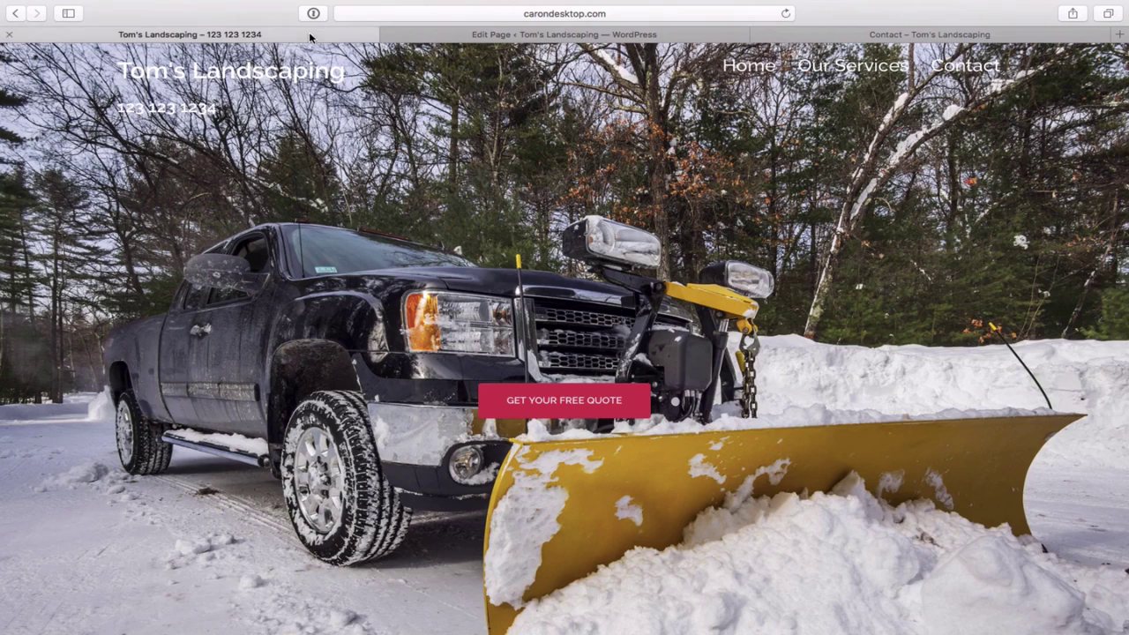
scroll(558, 423, "down", 5)
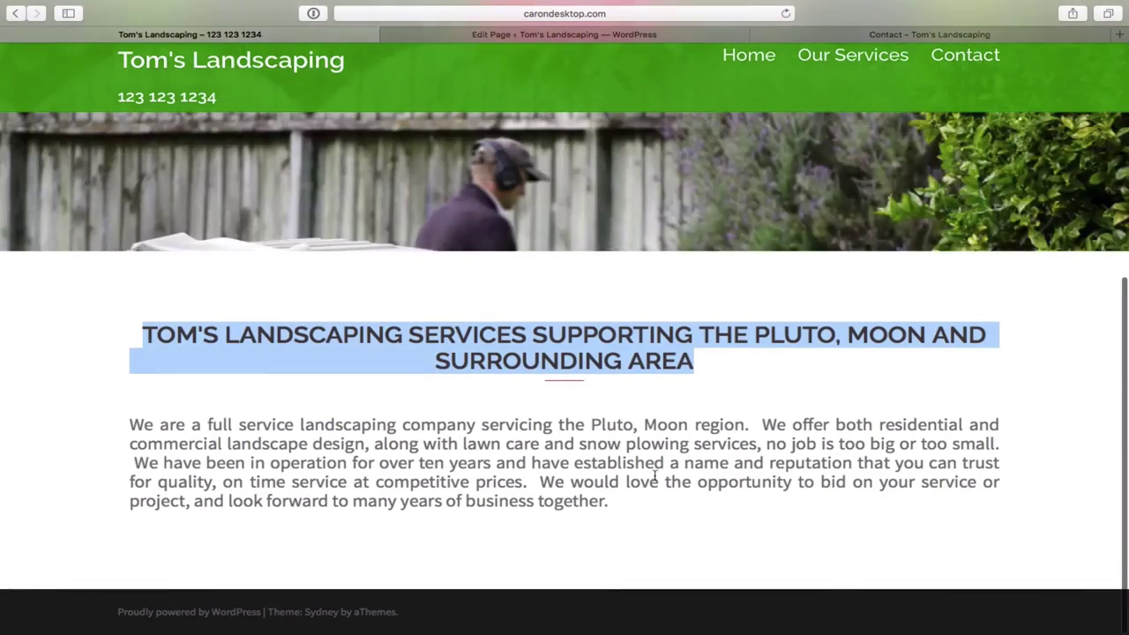
left_click(638, 503)
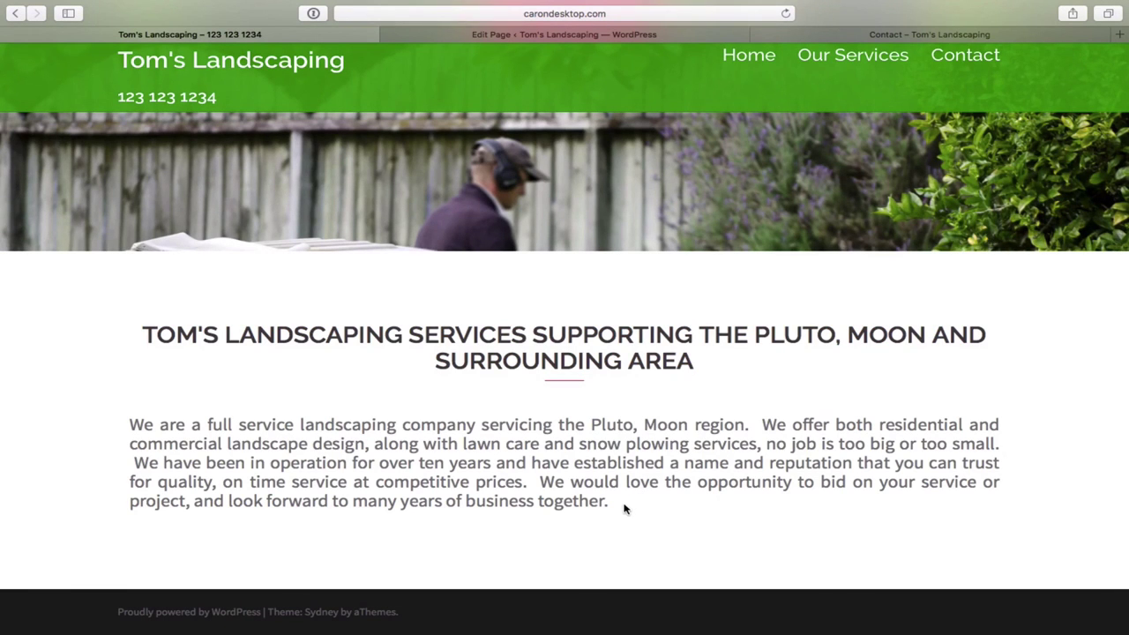
left_click_drag(623, 509, 237, 409)
key("super+c")
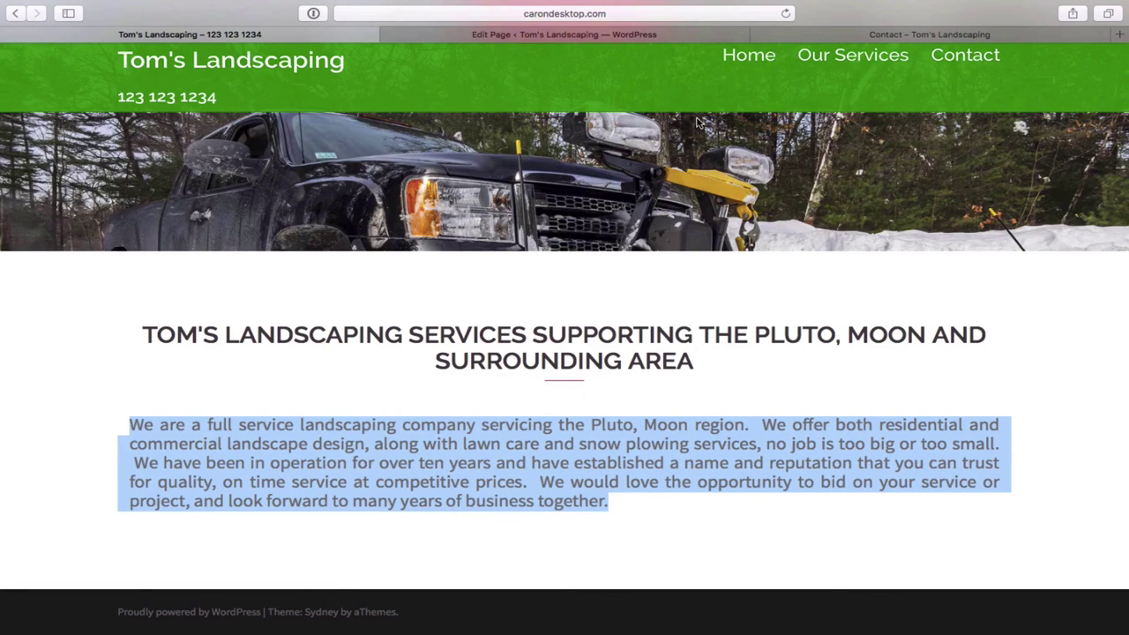
left_click(622, 35)
left_click(297, 305)
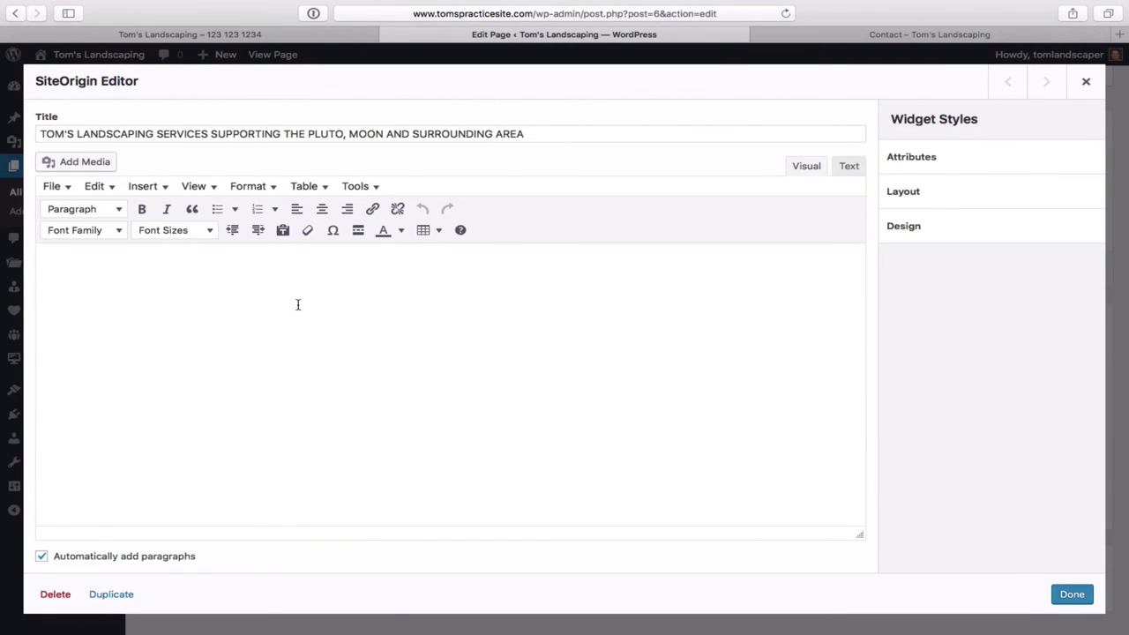
Paste the company intro paragraph into the widget body, make it 18pt, and click Done
key("super+v")
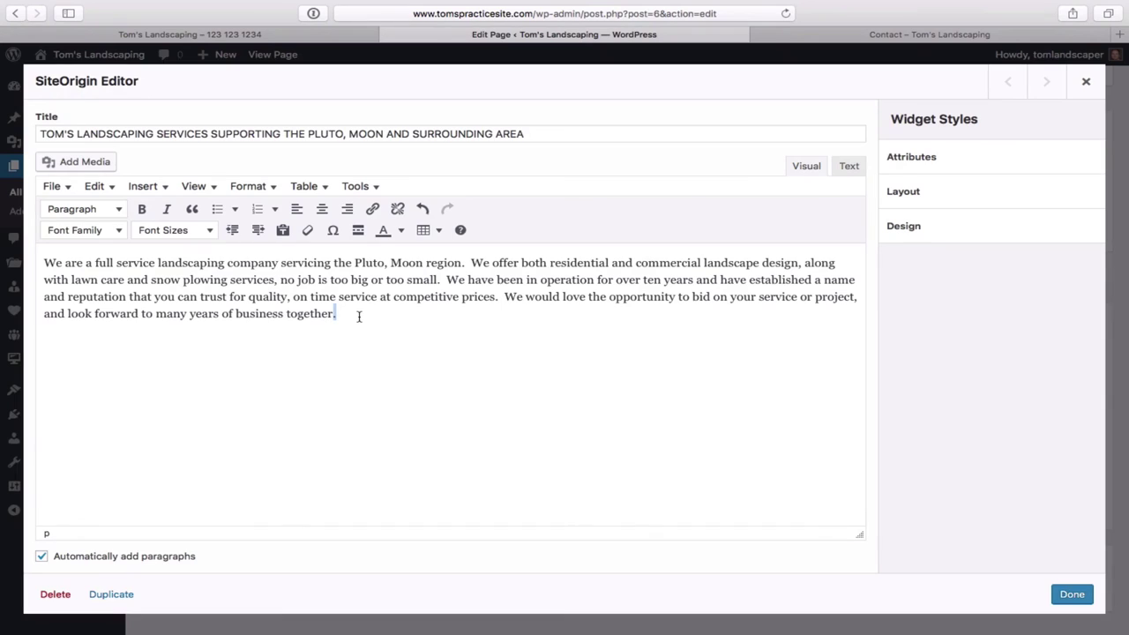
left_click_drag(313, 307, 300, 300)
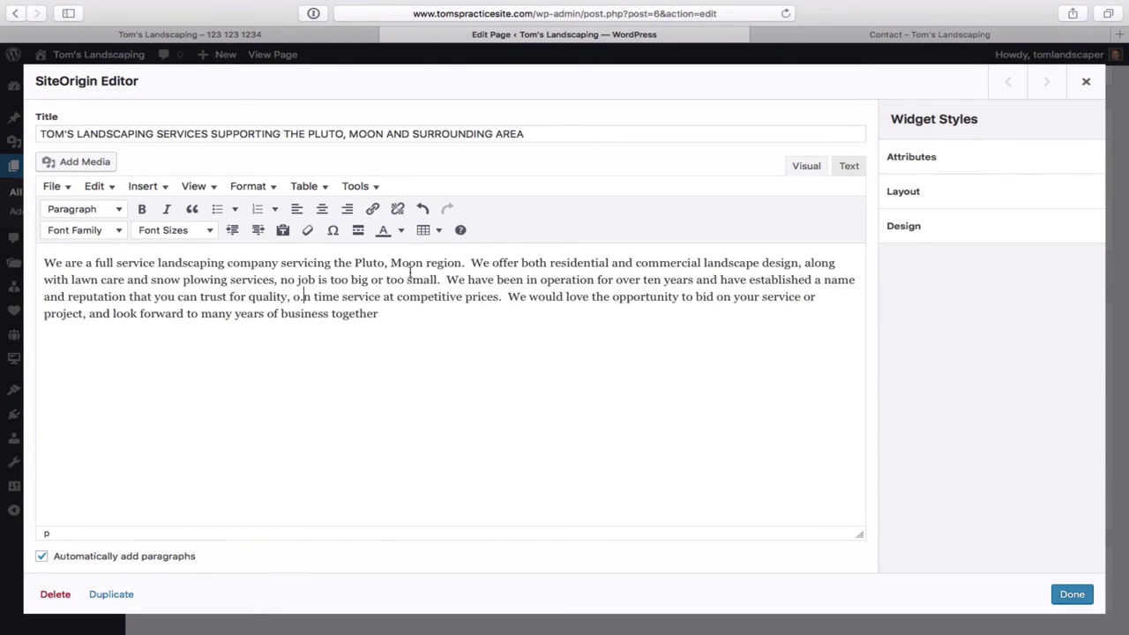
left_click(423, 213)
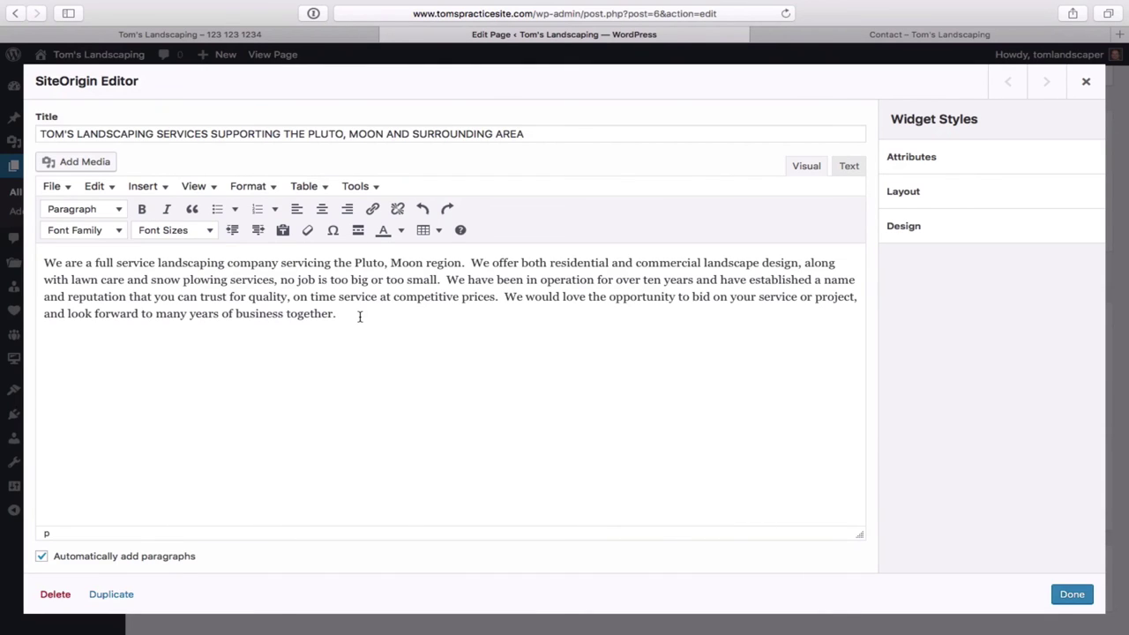
left_click_drag(339, 315, 182, 247)
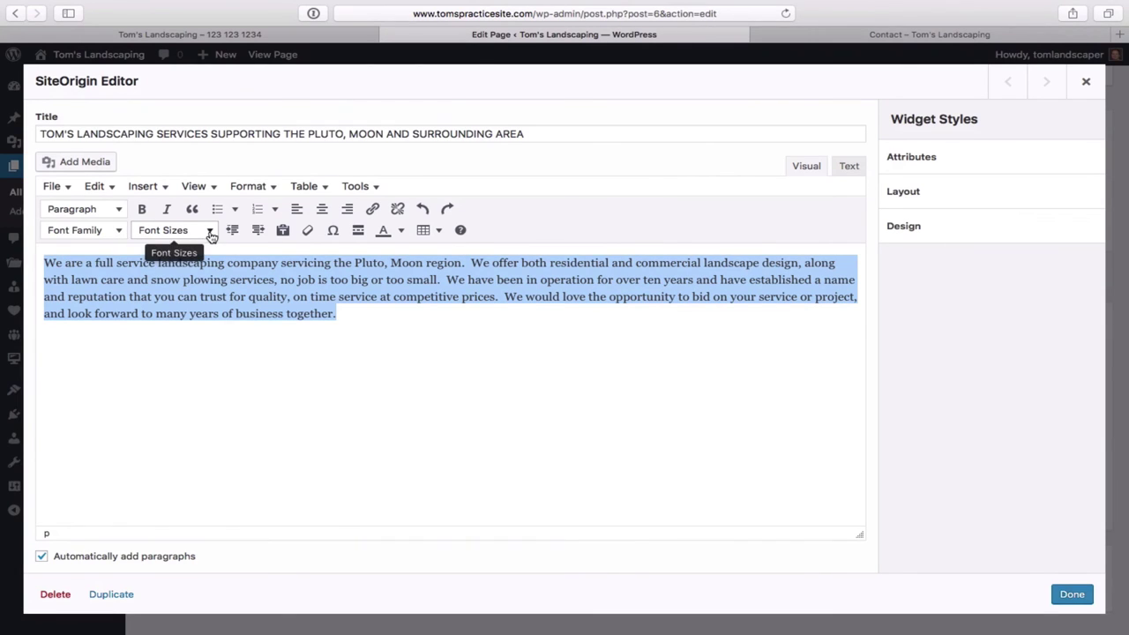
left_click(210, 231)
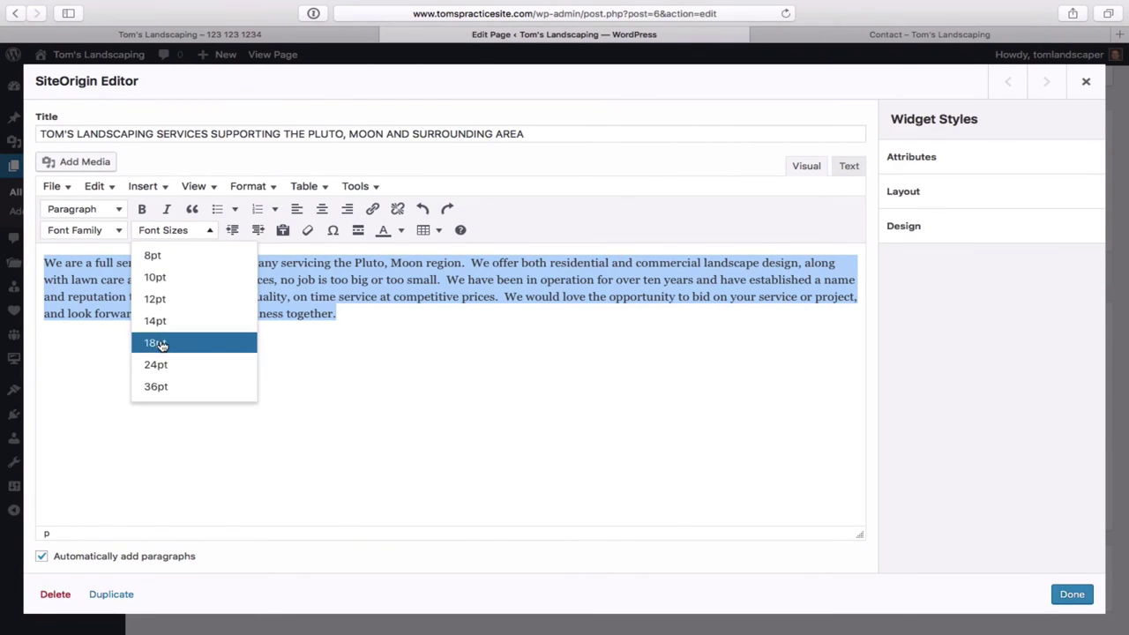
left_click(155, 344)
left_click(243, 417)
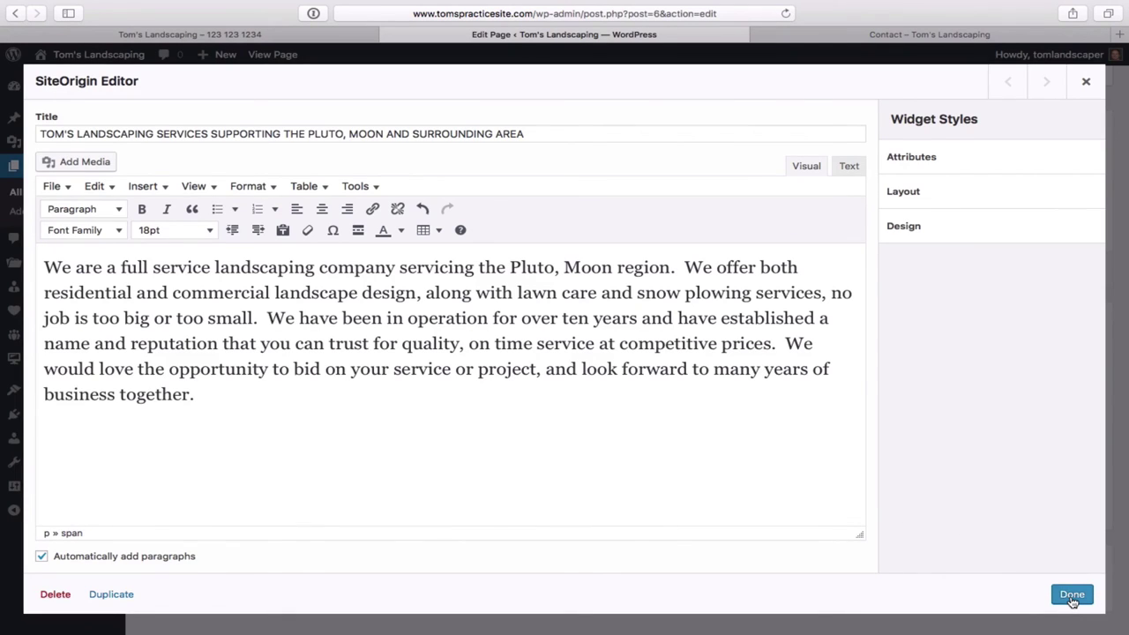
left_click(1072, 596)
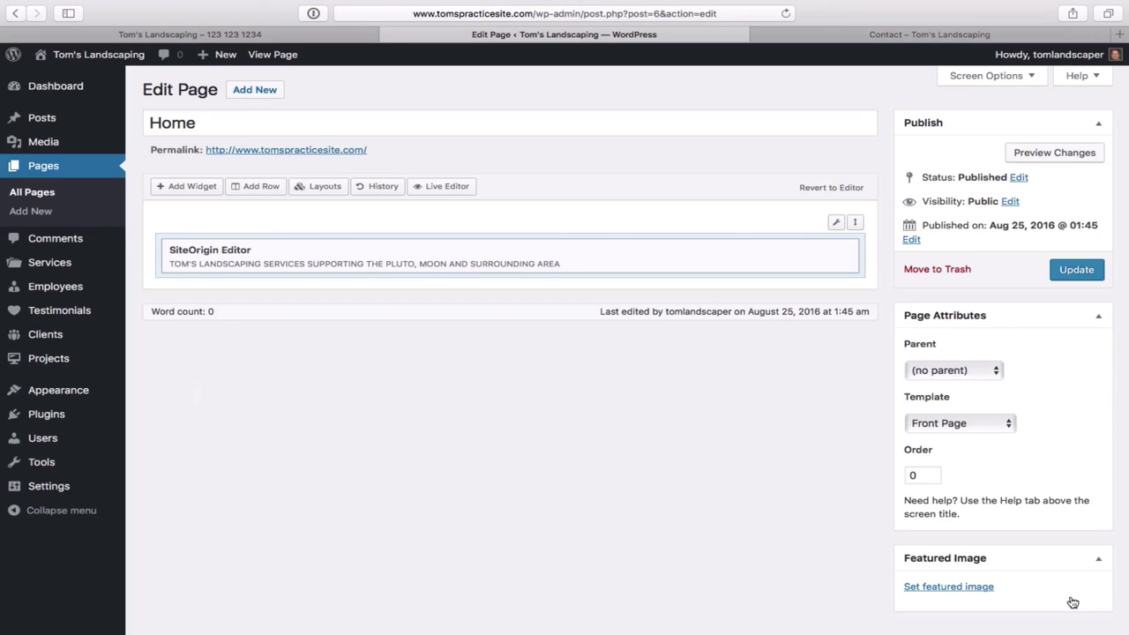
Update the Home page and view it live, scrolling to the headline and 18pt intro below the slider
left_click(1077, 271)
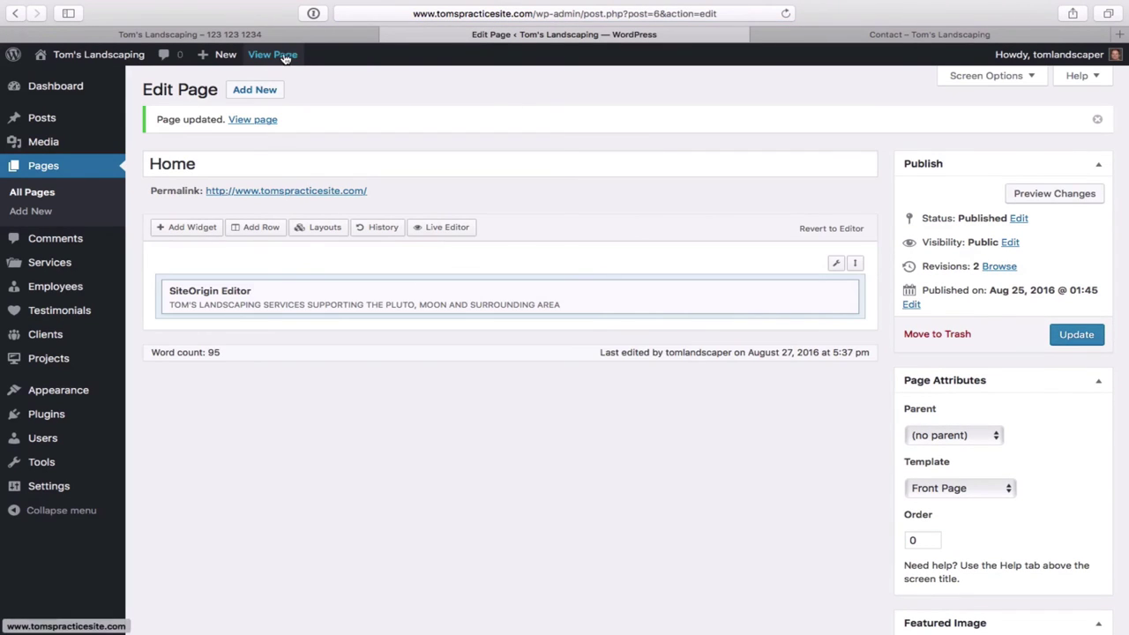
left_click(283, 55)
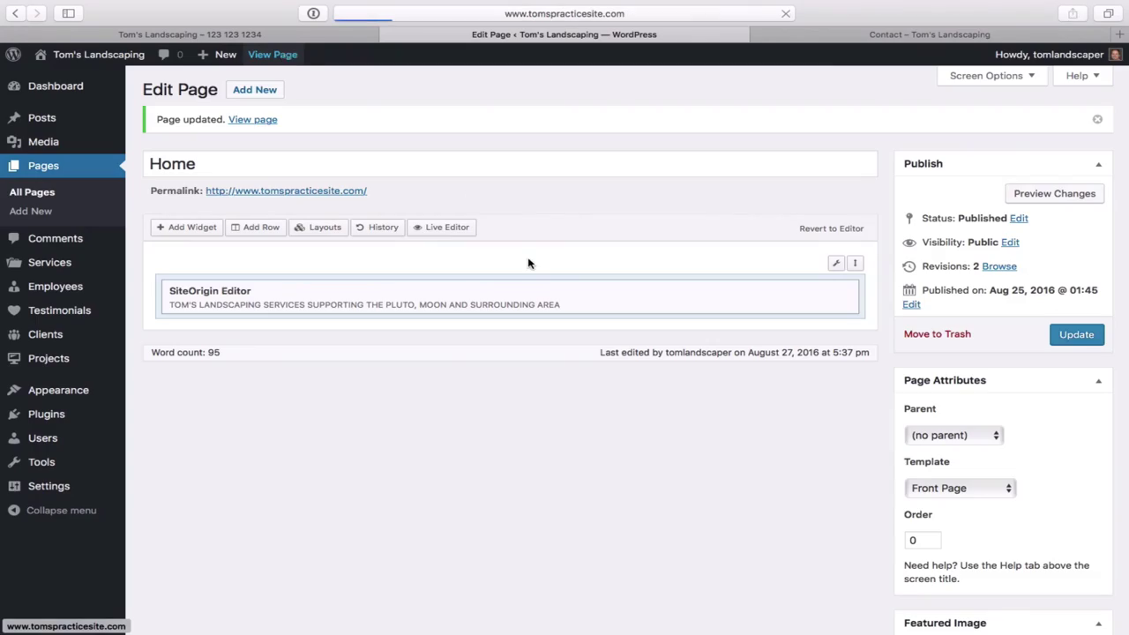
scroll(640, 395, "down", 5)
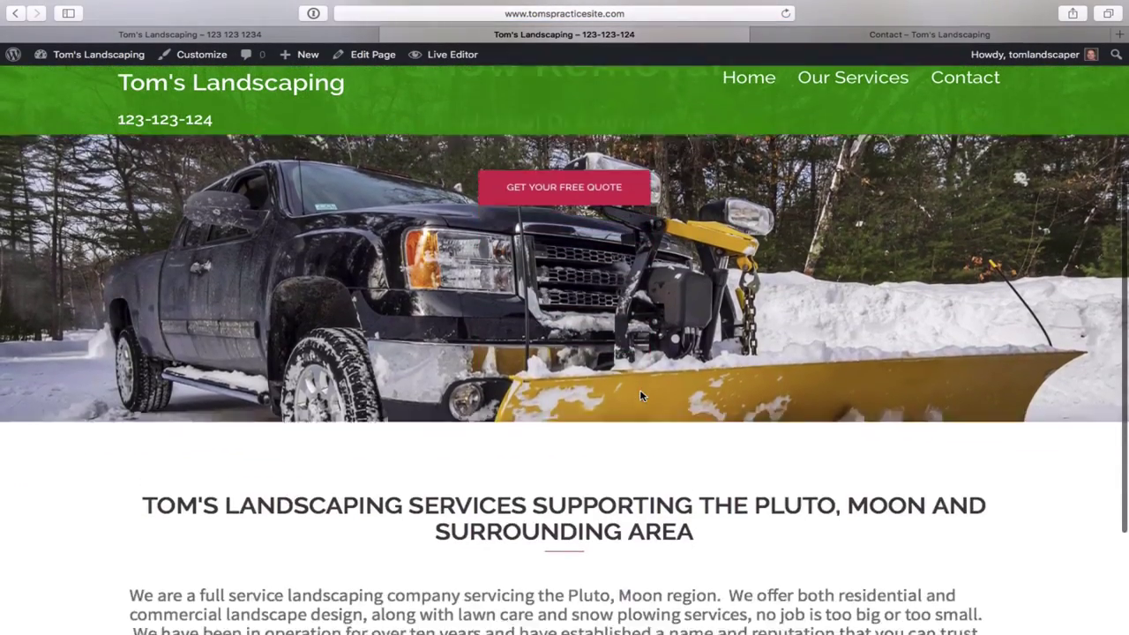